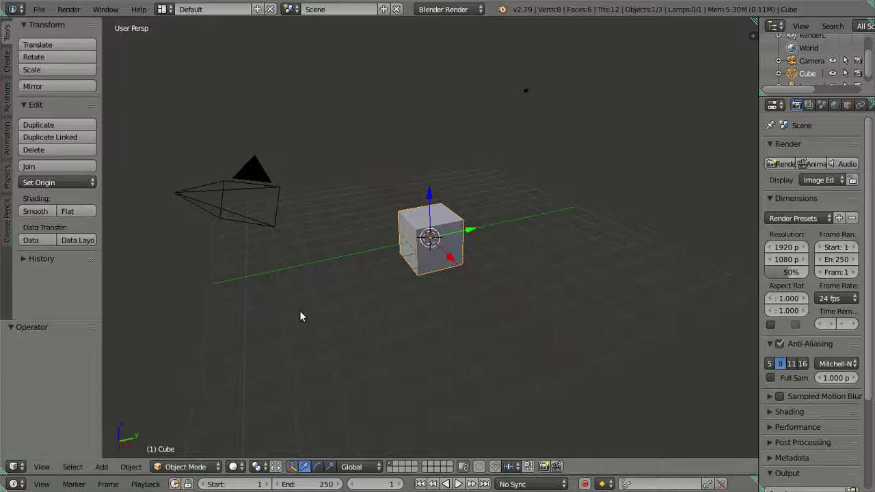
Step: Hide the tool shelf, switch to orthographic view and delete the default cube and lamp
{"action": "key", "text": "t"}
{"action": "key", "text": "KP_5"}
{"action": "right_click", "coordinate": [447, 133], "text": "shift"}
{"action": "key", "text": "x"}
{"action": "left_click", "coordinate": [497, 155]}
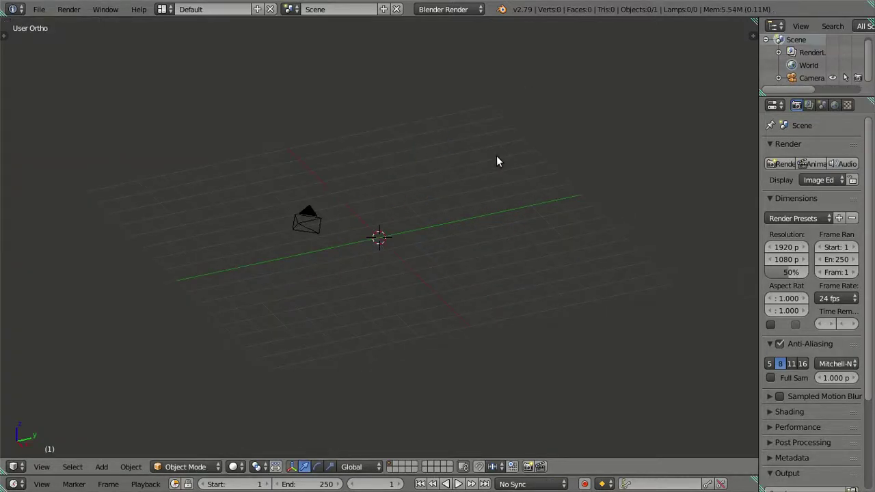
Step: Delete the camera and set the render engine to Cycles Render
{"action": "right_click", "coordinate": [325, 217]}
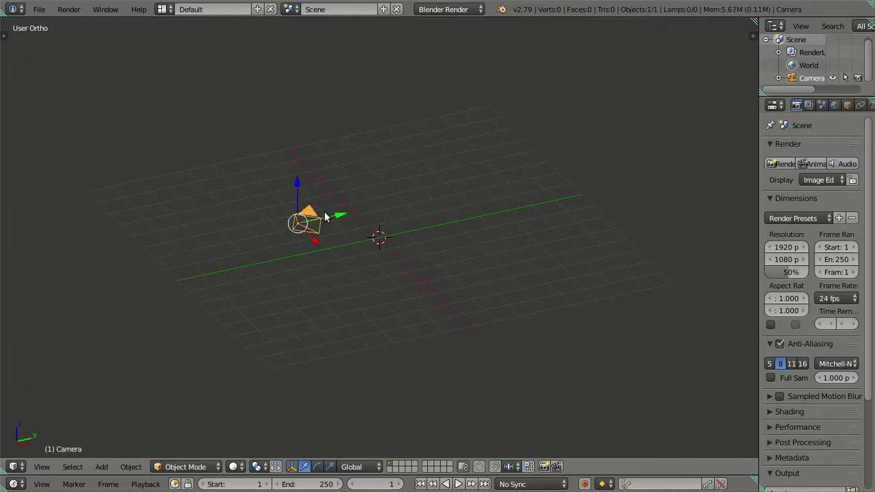
{"action": "key", "text": "Delete"}
{"action": "left_click", "coordinate": [435, 10]}
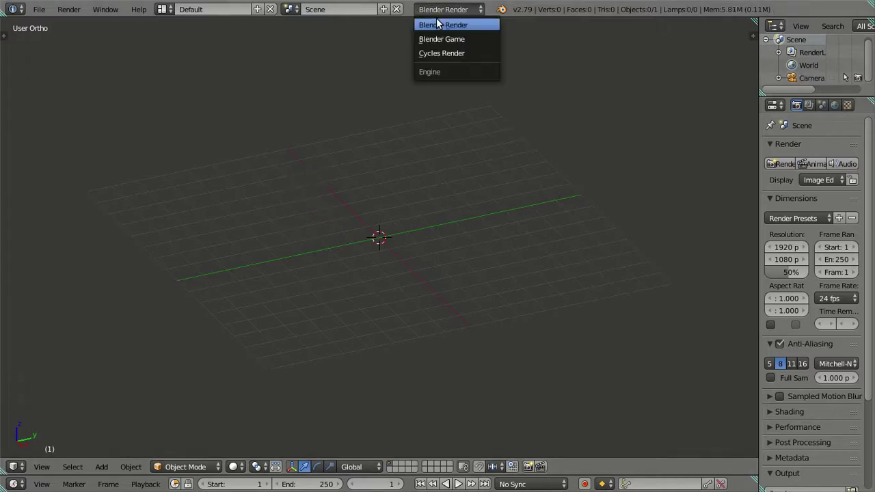
{"action": "left_click", "coordinate": [443, 54]}
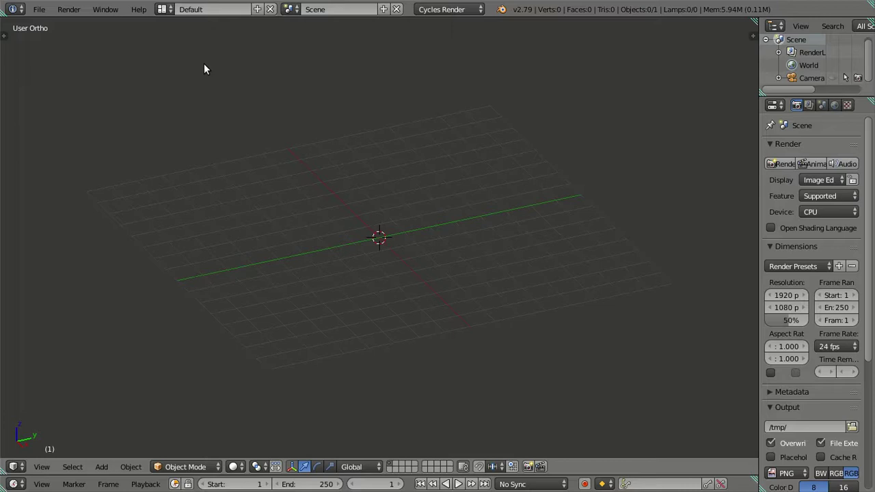
Step: In front ortho view, enable Background Images, add an empty slot and browse for its image
{"action": "key", "text": "KP_1"}
{"action": "key", "text": "n"}
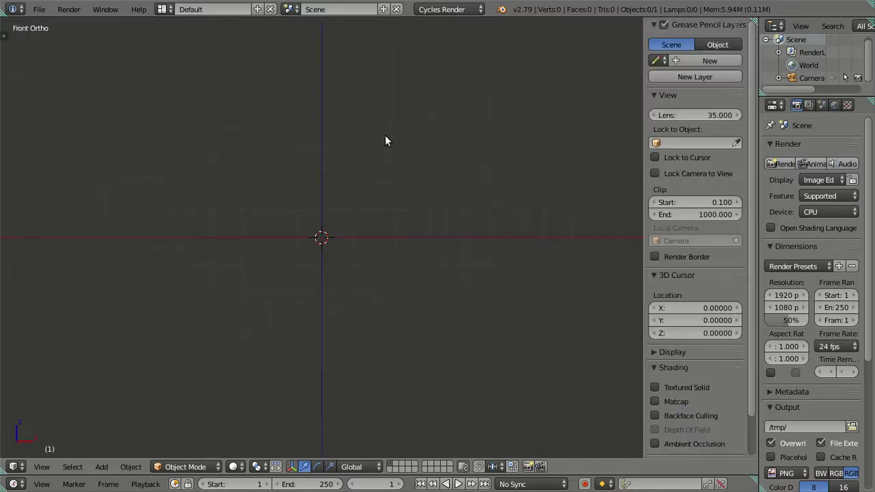
{"action": "scroll", "coordinate": [698, 362], "scroll_direction": "down", "scroll_amount": 2}
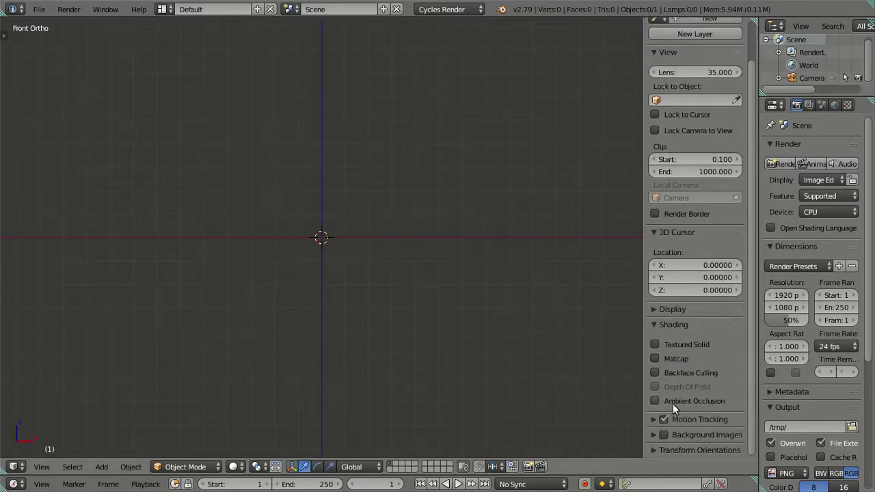
{"action": "left_click", "coordinate": [655, 435]}
{"action": "scroll", "coordinate": [667, 411], "scroll_direction": "down", "scroll_amount": 1}
{"action": "left_click", "coordinate": [676, 431]}
{"action": "scroll", "coordinate": [682, 400], "scroll_direction": "down", "scroll_amount": 4}
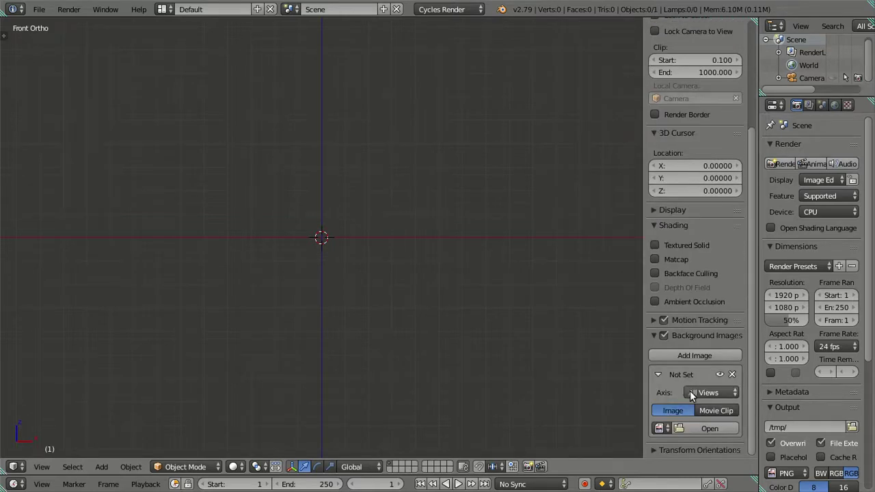
{"action": "left_click", "coordinate": [682, 428]}
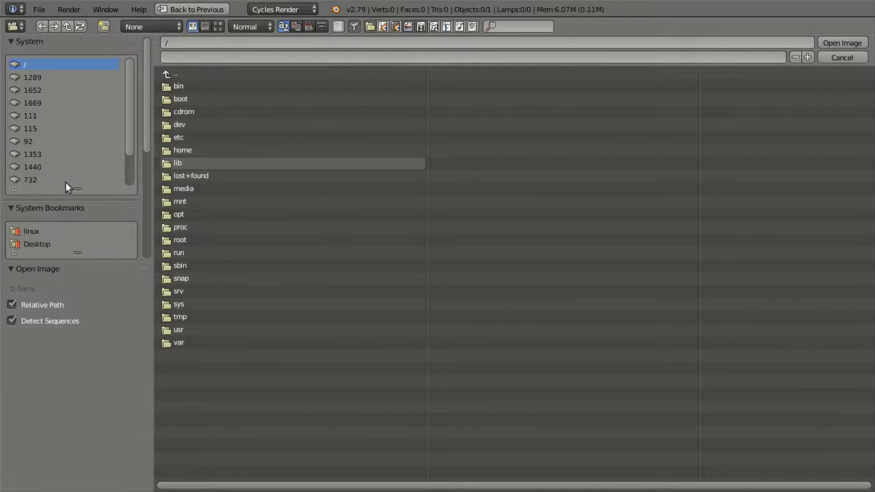
Step: Load lbw.jpg from the Desktop as the front view's background image
{"action": "left_click", "coordinate": [32, 243]}
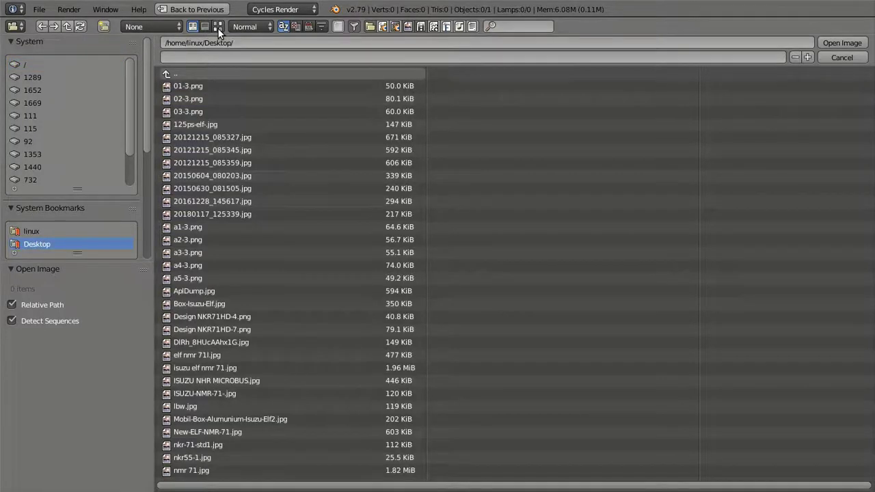
{"action": "left_click", "coordinate": [218, 26]}
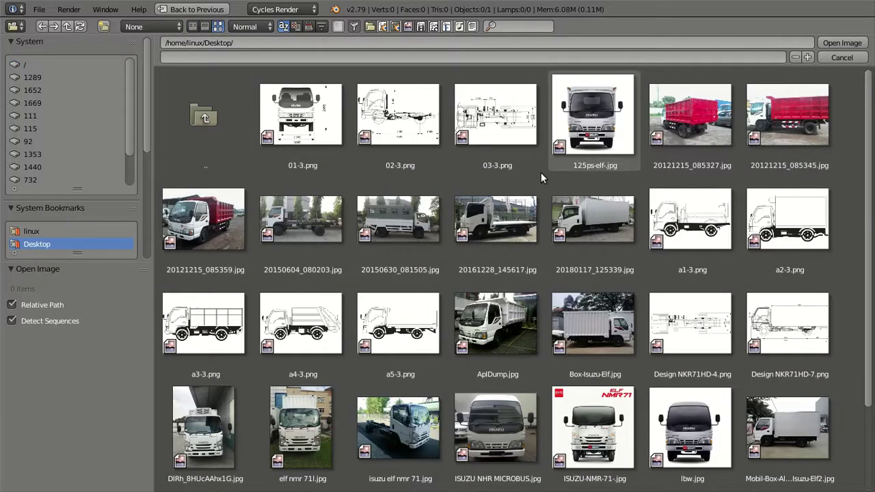
{"action": "scroll", "coordinate": [620, 370], "scroll_direction": "down", "scroll_amount": 3}
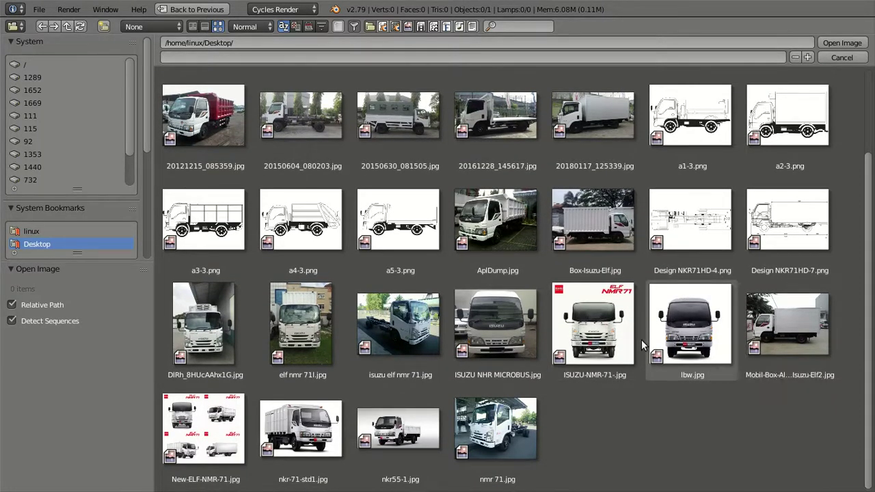
{"action": "scroll", "coordinate": [642, 340], "scroll_direction": "up", "scroll_amount": 2}
{"action": "scroll", "coordinate": [649, 334], "scroll_direction": "down", "scroll_amount": 2}
{"action": "left_click", "coordinate": [693, 309]}
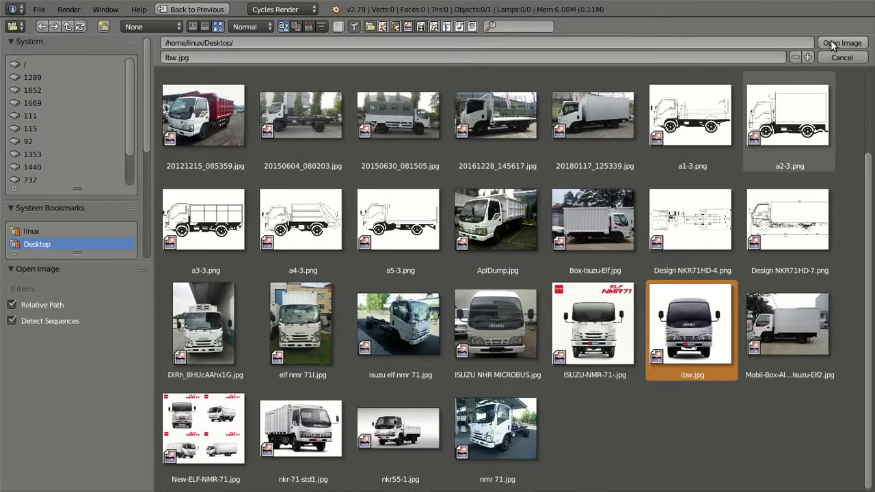
{"action": "left_click", "coordinate": [833, 39]}
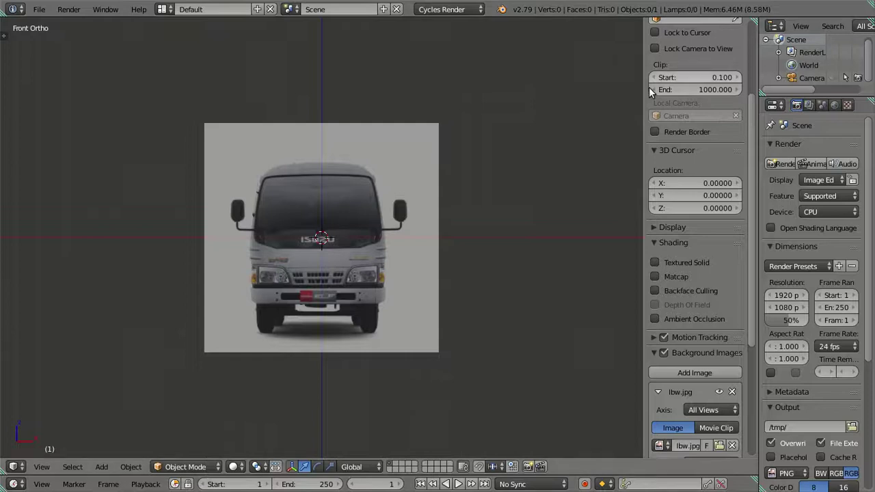
Step: Zoom and pan in on the truck's grille in the front view
{"action": "scroll", "coordinate": [367, 326], "scroll_direction": "up", "scroll_amount": 2}
{"action": "scroll", "coordinate": [368, 326], "scroll_direction": "up", "scroll_amount": 3}
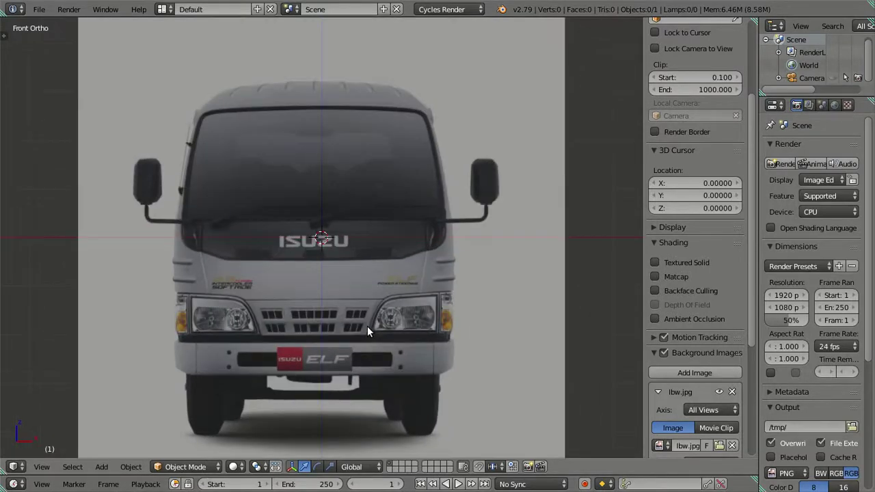
{"action": "middle_click_drag", "start_coordinate": [352, 305], "coordinate": [367, 198], "text": "shift"}
{"action": "scroll", "coordinate": [360, 236], "scroll_direction": "up", "scroll_amount": 2}
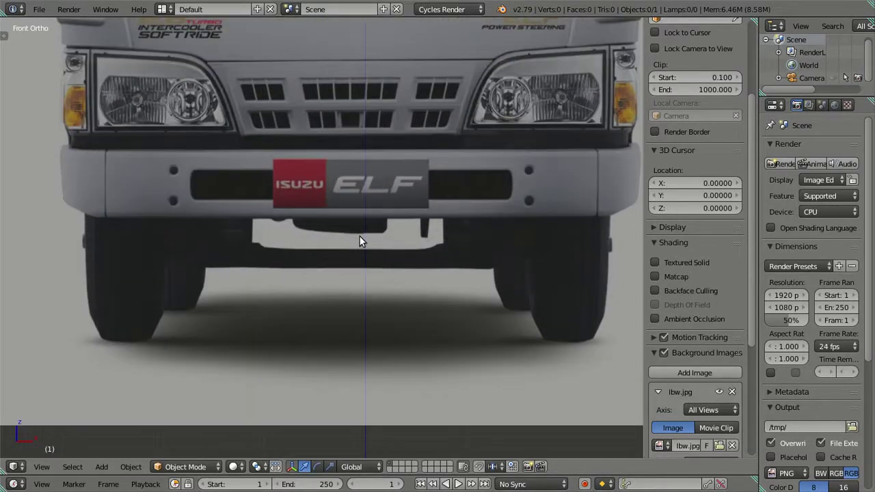
{"action": "middle_click_drag", "start_coordinate": [391, 228], "coordinate": [384, 282], "text": "shift"}
{"action": "scroll", "coordinate": [362, 130], "scroll_direction": "up", "scroll_amount": 3}
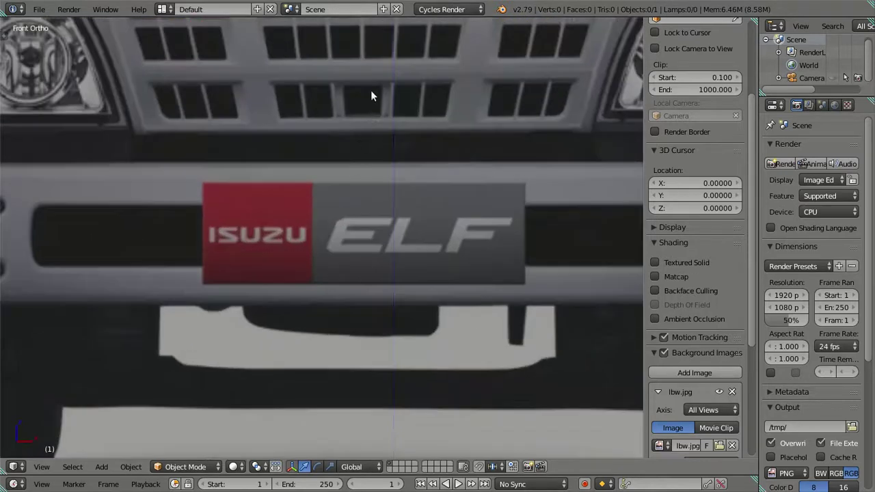
{"action": "middle_click_drag", "start_coordinate": [371, 92], "coordinate": [383, 297], "text": "shift"}
{"action": "scroll", "coordinate": [371, 276], "scroll_direction": "up", "scroll_amount": 2}
{"action": "scroll", "coordinate": [379, 267], "scroll_direction": "up", "scroll_amount": 2}
{"action": "middle_click_drag", "start_coordinate": [389, 257], "coordinate": [389, 253], "text": "shift"}
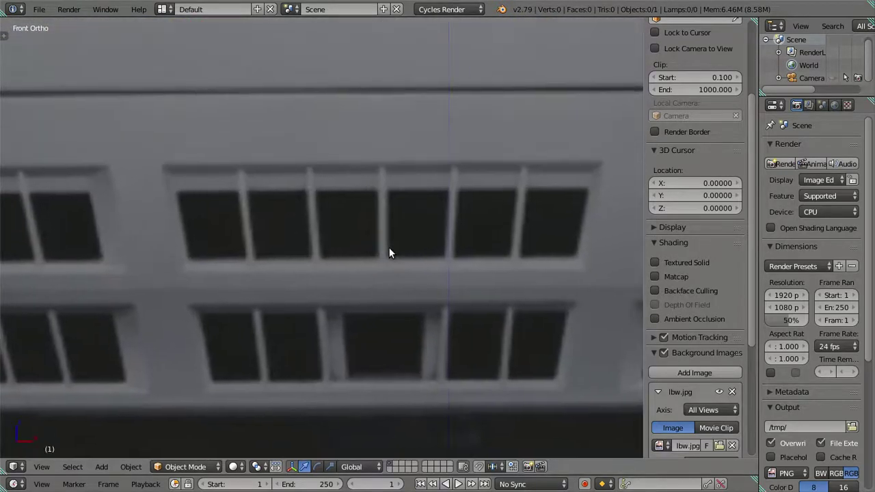
{"action": "scroll", "coordinate": [683, 340], "scroll_direction": "down", "scroll_amount": 4}
{"action": "scroll", "coordinate": [683, 342], "scroll_direction": "down", "scroll_amount": 3}
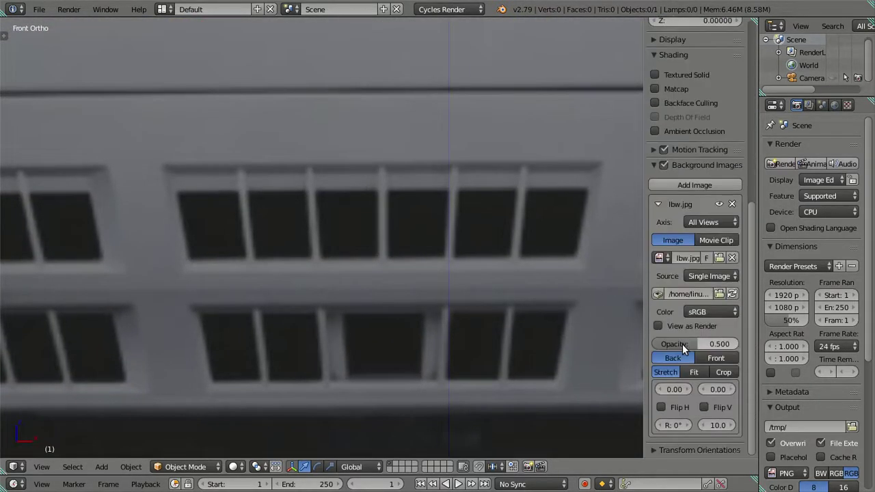
Step: Set the lbw.jpg background image's horizontal X offset to 0.15
{"action": "left_click", "coordinate": [661, 391]}
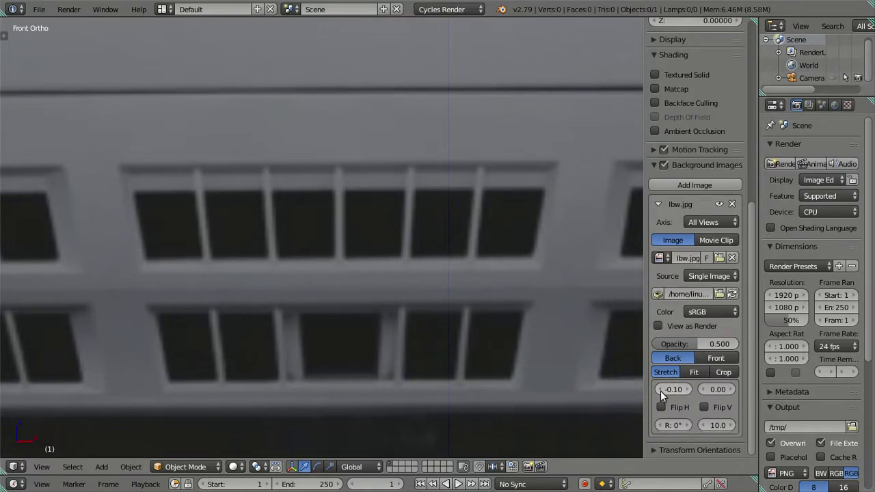
{"action": "left_click", "coordinate": [687, 387]}
{"action": "left_click", "coordinate": [687, 388]}
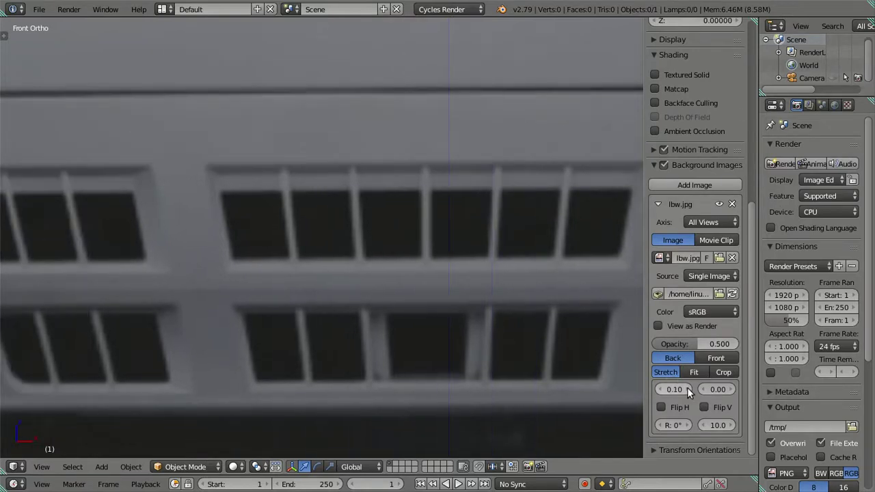
{"action": "scroll", "coordinate": [543, 249], "scroll_direction": "up", "scroll_amount": 2}
{"action": "mouse_move", "coordinate": [543, 255]}
{"action": "middle_mouse_down", "text": "shift"}
{"action": "mouse_move", "coordinate": [426, 269]}
{"action": "mouse_move", "coordinate": [456, 301]}
{"action": "middle_mouse_up", "text": "shift"}
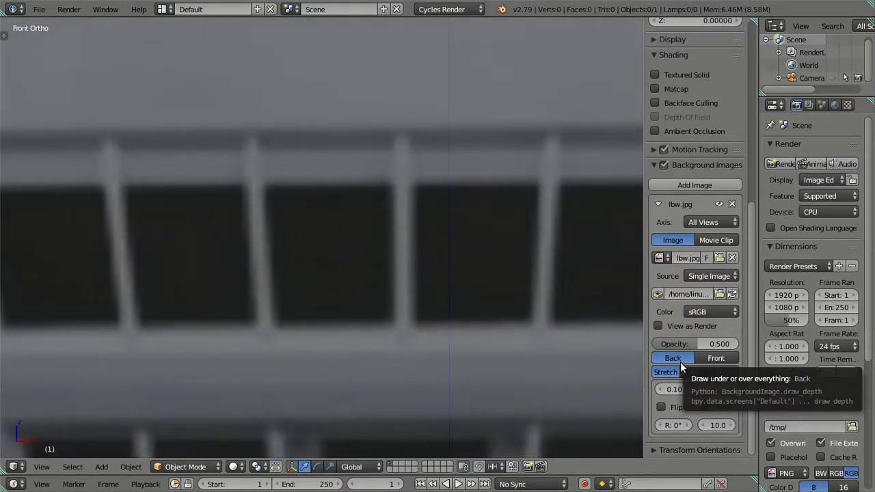
{"action": "mouse_move", "coordinate": [674, 389]}
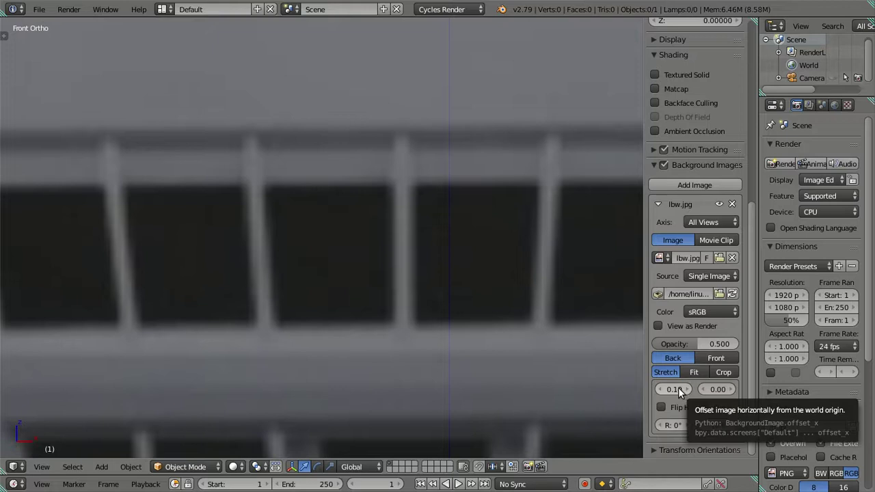
{"action": "left_click", "coordinate": [678, 389]}
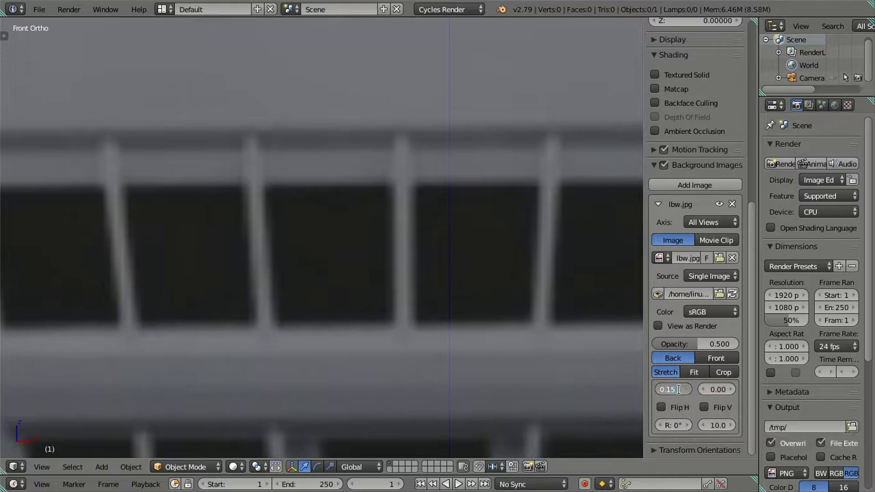
{"action": "type", "text": "0.15"}
{"action": "key", "text": "Return"}
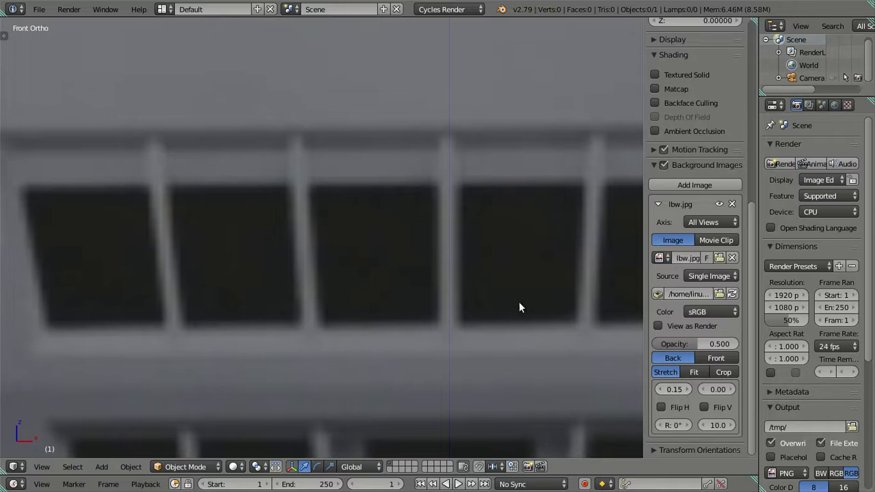
Step: Collapse the lbw.jpg background image settings in the sidebar
{"action": "scroll", "coordinate": [382, 273], "scroll_direction": "down", "scroll_amount": 3}
{"action": "scroll", "coordinate": [393, 289], "scroll_direction": "down", "scroll_amount": 3}
{"action": "scroll", "coordinate": [395, 287], "scroll_direction": "down", "scroll_amount": 3}
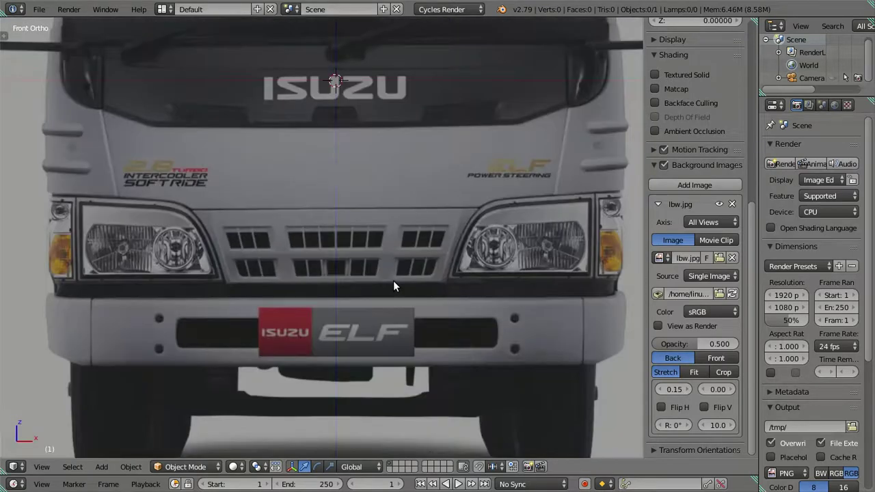
{"action": "scroll", "coordinate": [395, 286], "scroll_direction": "down", "scroll_amount": 3}
{"action": "scroll", "coordinate": [373, 233], "scroll_direction": "up", "scroll_amount": 2}
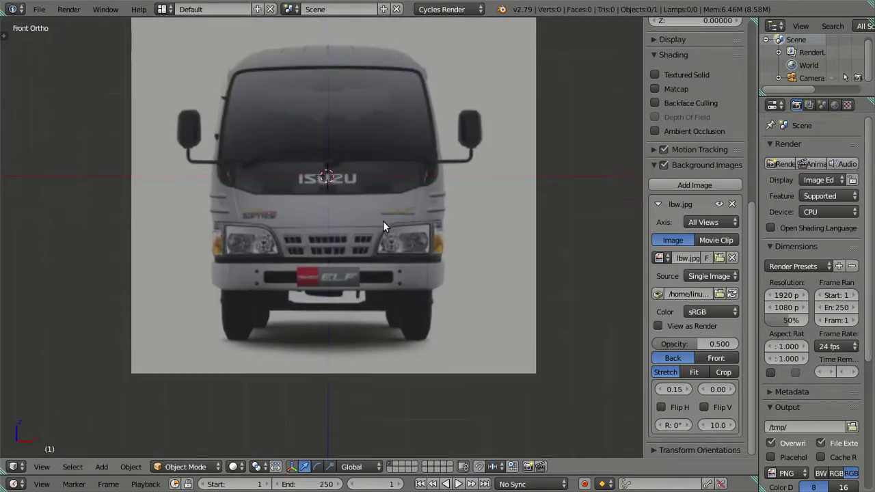
{"action": "scroll", "coordinate": [383, 225], "scroll_direction": "up", "scroll_amount": 1}
{"action": "scroll", "coordinate": [386, 254], "scroll_direction": "up", "scroll_amount": 1, "text": "shift"}
{"action": "scroll", "coordinate": [387, 263], "scroll_direction": "up", "scroll_amount": 1, "text": "shift"}
{"action": "scroll", "coordinate": [386, 272], "scroll_direction": "up", "scroll_amount": 1, "text": "shift"}
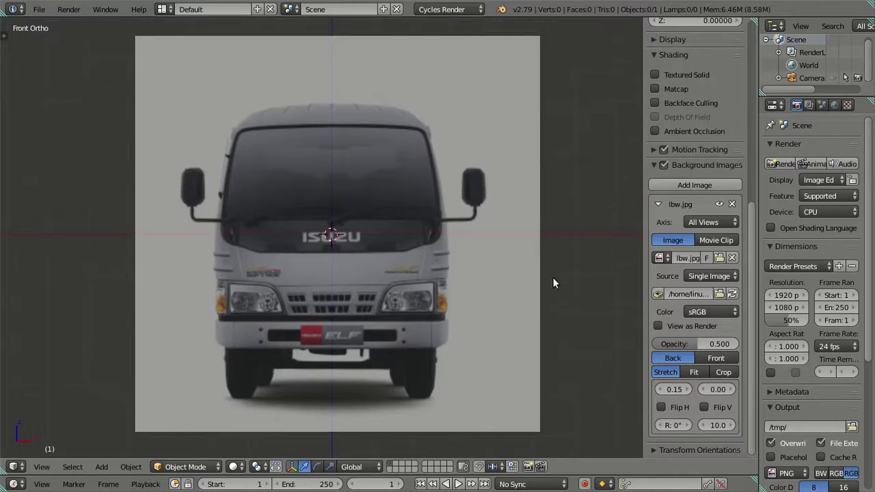
{"action": "left_click", "coordinate": [658, 203]}
Step: Add a second background slot and load 125ps-elf.jpg from the Desktop into it
{"action": "left_click", "coordinate": [669, 184]}
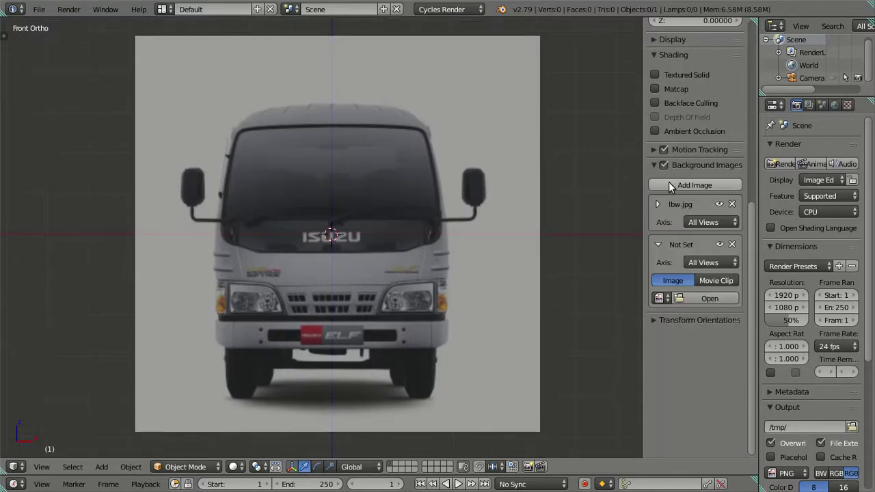
{"action": "left_click", "coordinate": [682, 297]}
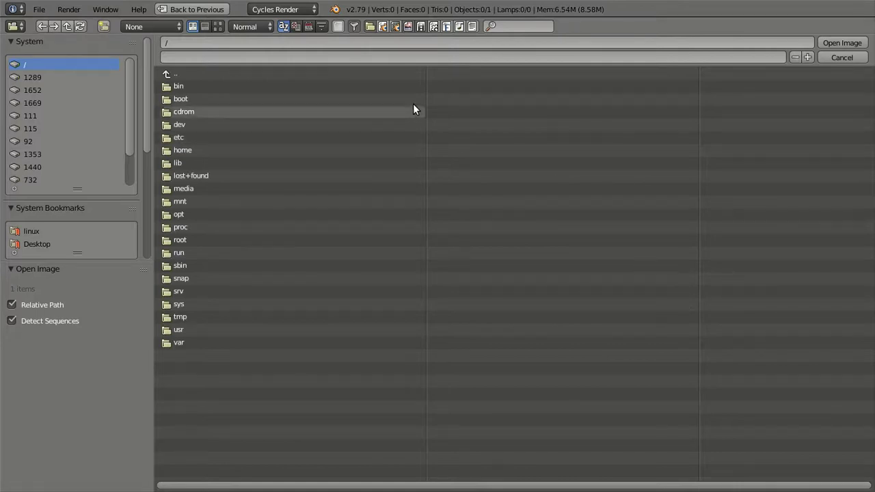
{"action": "left_click", "coordinate": [40, 247]}
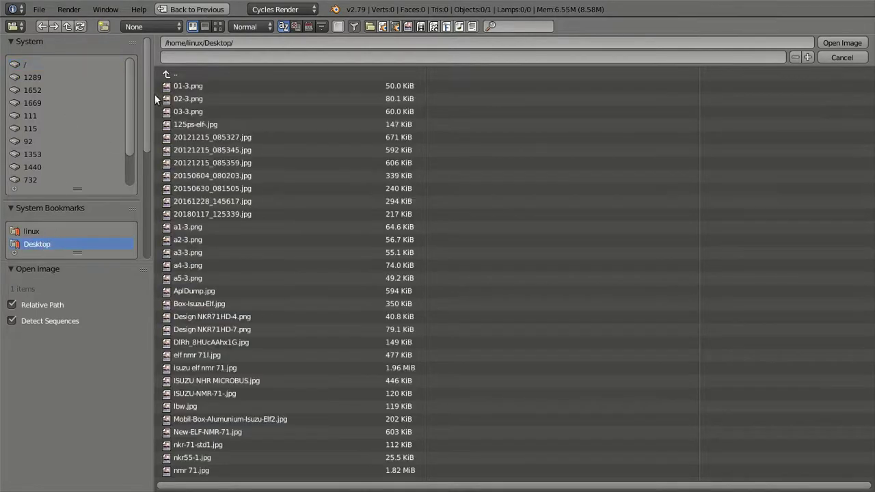
{"action": "left_click", "coordinate": [217, 26]}
{"action": "scroll", "coordinate": [407, 254], "scroll_direction": "down", "scroll_amount": 3}
{"action": "scroll", "coordinate": [518, 262], "scroll_direction": "up", "scroll_amount": 3}
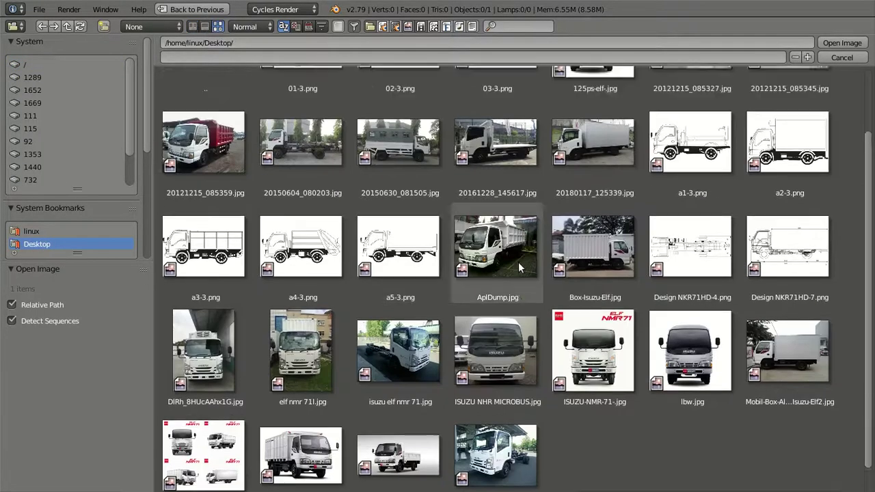
{"action": "left_click", "coordinate": [593, 98]}
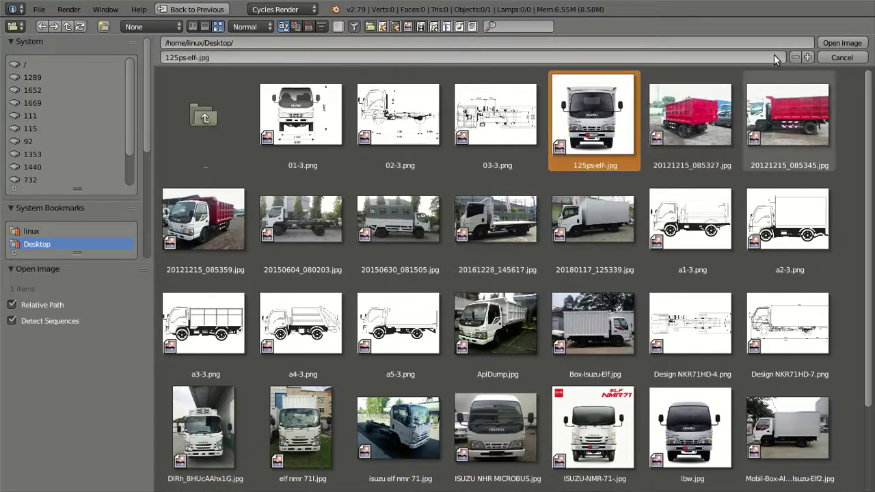
{"action": "left_click", "coordinate": [842, 42]}
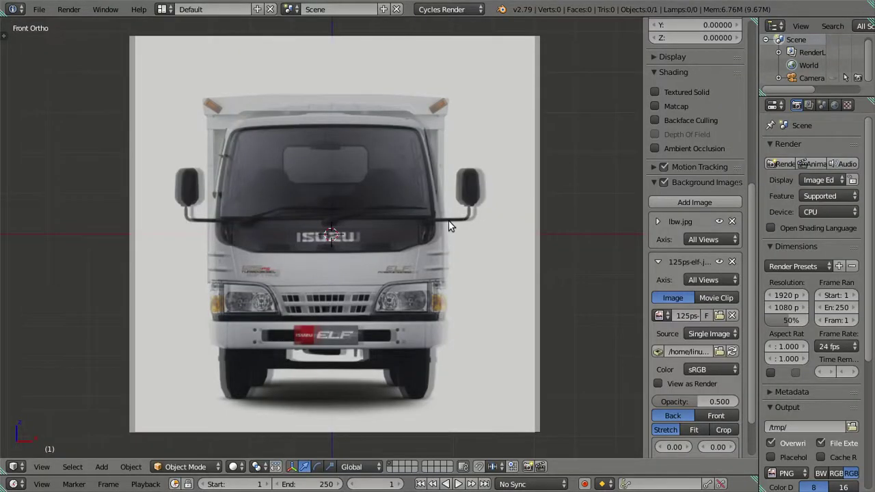
Step: Set the 125ps-elf.jpg background's X offset to 0.15
{"action": "scroll", "coordinate": [686, 401], "scroll_direction": "down", "scroll_amount": 3}
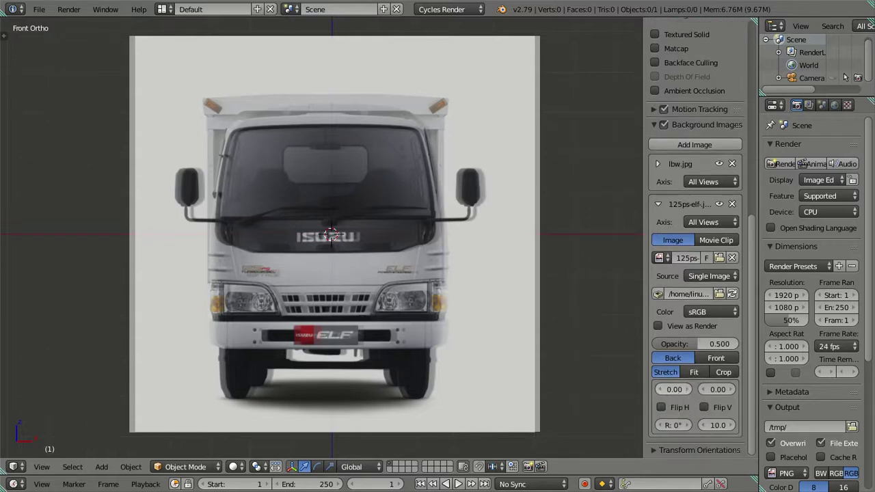
{"action": "left_click", "coordinate": [667, 389]}
{"action": "left_click", "coordinate": [686, 390]}
{"action": "left_click", "coordinate": [686, 390]}
{"action": "left_click", "coordinate": [686, 390]}
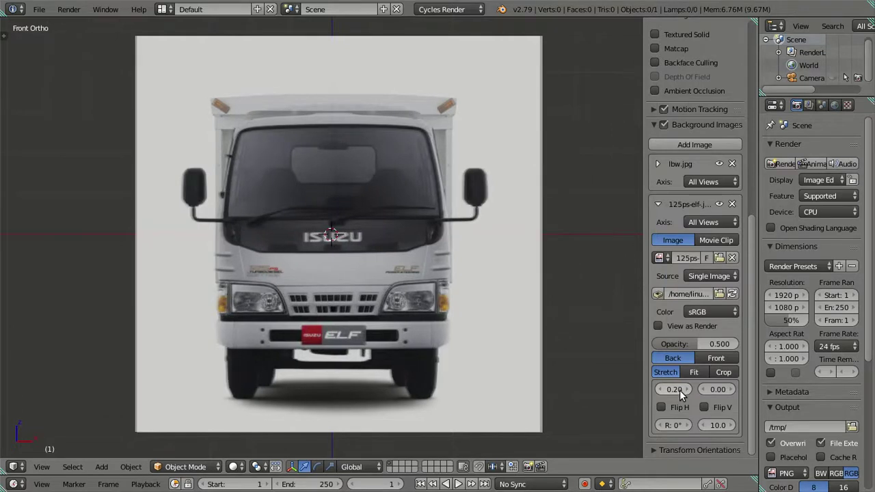
{"action": "left_click", "coordinate": [662, 390]}
{"action": "left_click", "coordinate": [676, 390]}
{"action": "type", "text": "0.15"}
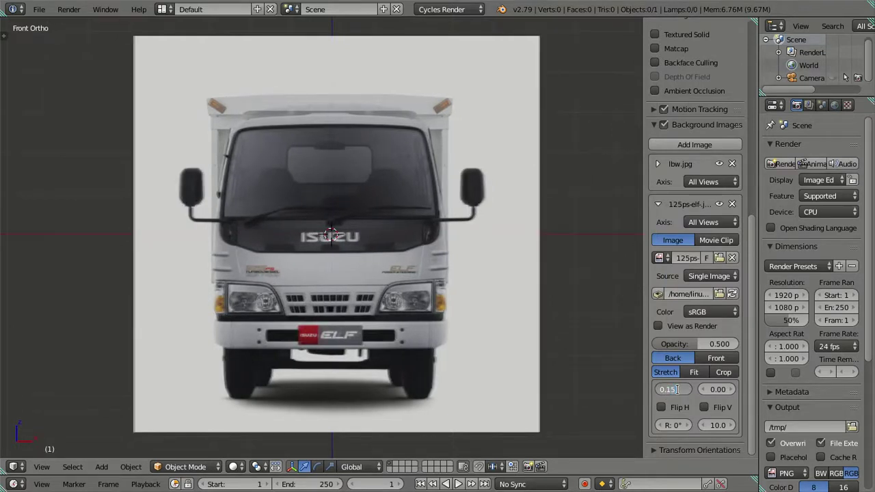
{"action": "key", "text": "Return"}
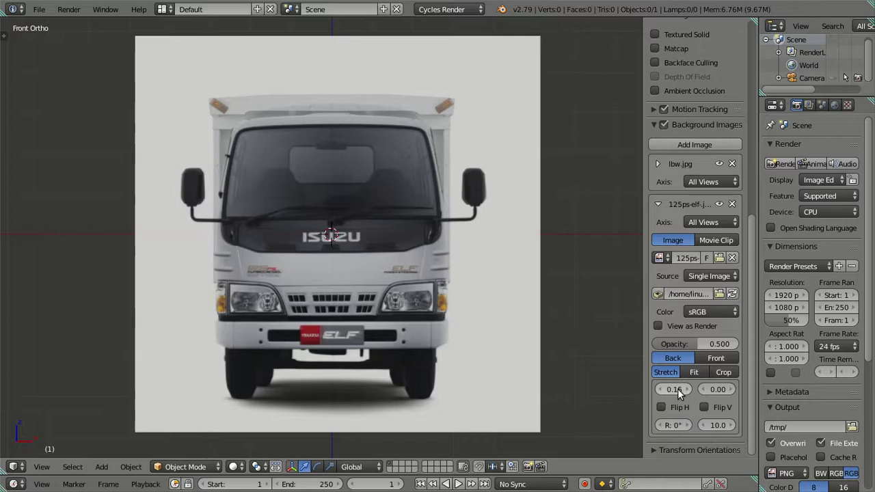
Step: Hide the lbw.jpg reference image with its eye icon
{"action": "scroll", "coordinate": [390, 347], "scroll_direction": "up", "scroll_amount": 2}
{"action": "scroll", "coordinate": [389, 348], "scroll_direction": "up", "scroll_amount": 3}
{"action": "scroll", "coordinate": [390, 348], "scroll_direction": "up", "scroll_amount": 4}
{"action": "scroll", "coordinate": [390, 348], "scroll_direction": "down", "scroll_amount": 3}
{"action": "scroll", "coordinate": [398, 208], "scroll_direction": "down", "scroll_amount": 2, "text": "shift"}
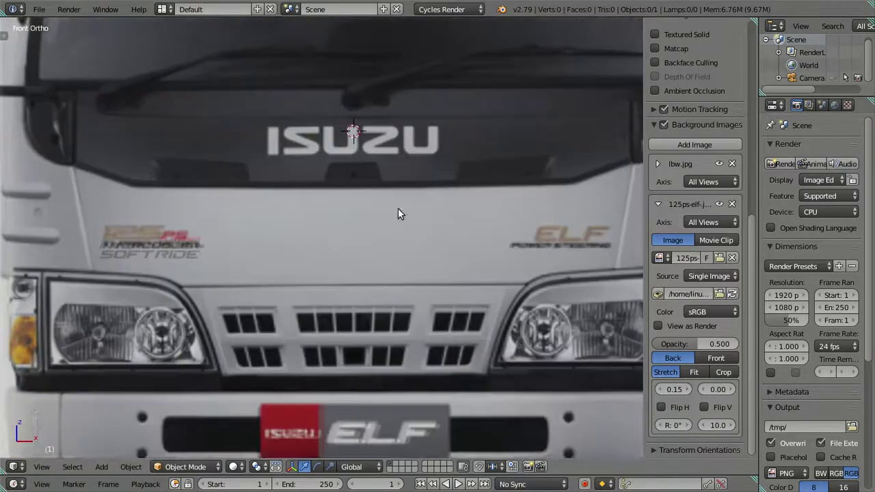
{"action": "scroll", "coordinate": [380, 209], "scroll_direction": "down", "scroll_amount": 3, "text": "shift"}
{"action": "scroll", "coordinate": [377, 213], "scroll_direction": "up", "scroll_amount": 4}
{"action": "left_click", "coordinate": [719, 163]}
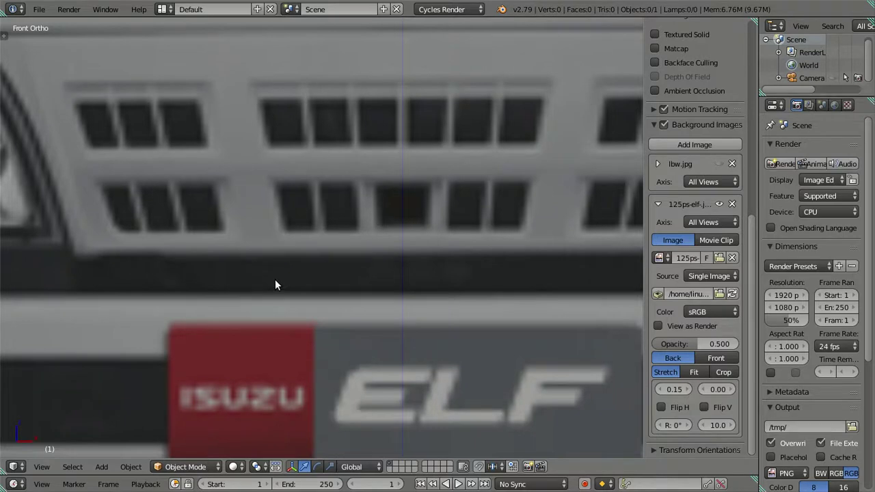
Step: Add a third, empty background image slot
{"action": "scroll", "coordinate": [277, 270], "scroll_direction": "down", "scroll_amount": 8}
{"action": "scroll", "coordinate": [291, 254], "scroll_direction": "down", "scroll_amount": 1}
{"action": "scroll", "coordinate": [308, 229], "scroll_direction": "down", "scroll_amount": 1}
{"action": "scroll", "coordinate": [322, 217], "scroll_direction": "up", "scroll_amount": 3, "text": "shift"}
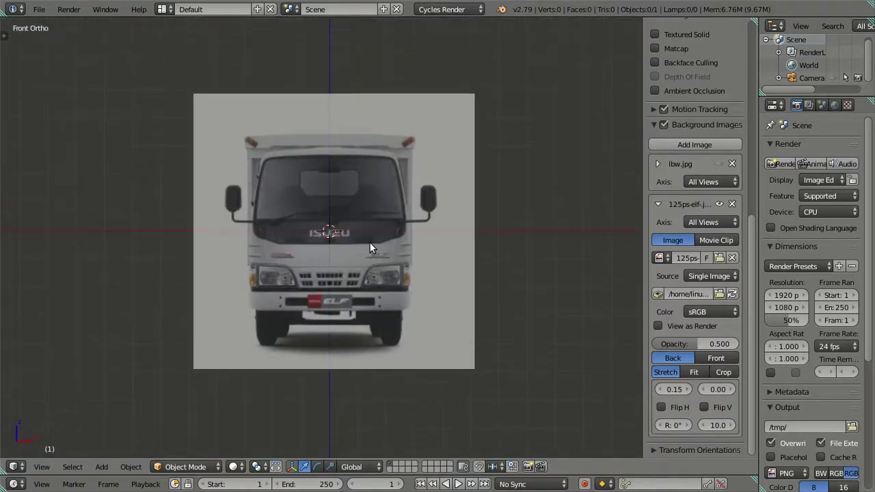
{"action": "left_click", "coordinate": [659, 204]}
Step: Load Box-Isuzu-Elf.jpg from the Desktop into the new slot and hide the 125ps-elf reference
{"action": "left_click", "coordinate": [680, 143]}
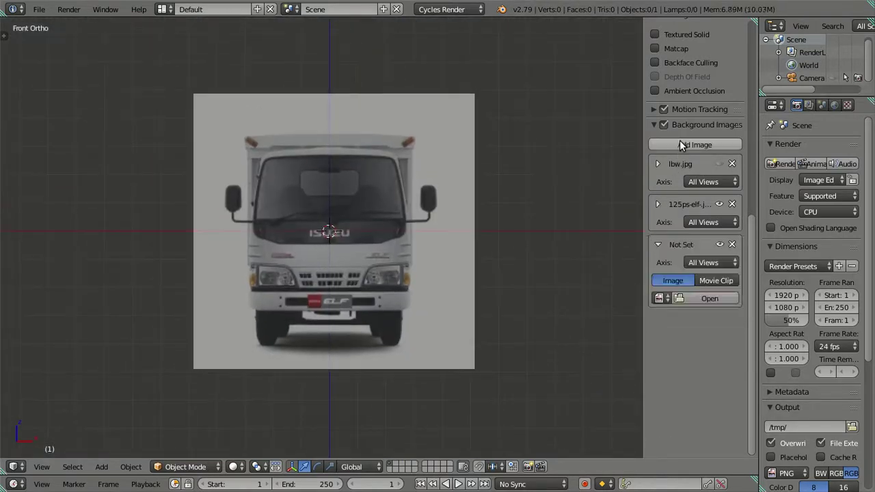
{"action": "left_click", "coordinate": [694, 299]}
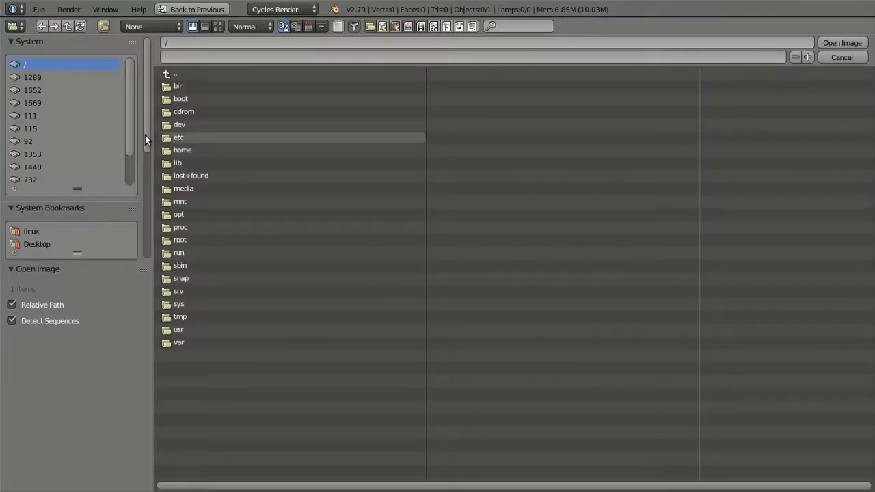
{"action": "left_click", "coordinate": [43, 244]}
{"action": "left_click", "coordinate": [217, 26]}
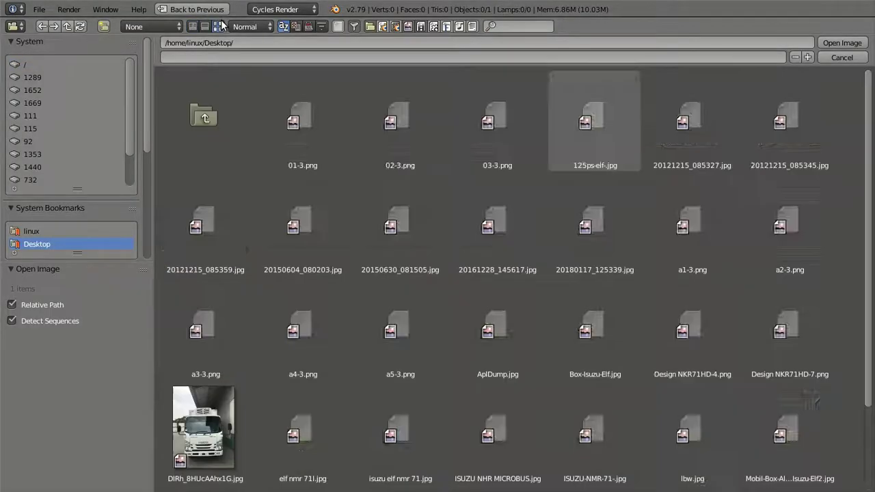
{"action": "scroll", "coordinate": [413, 179], "scroll_direction": "down", "scroll_amount": 5}
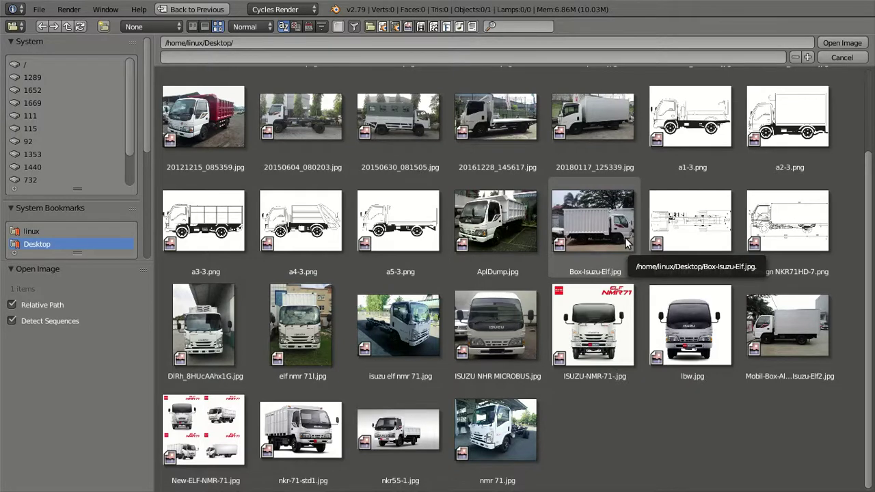
{"action": "scroll", "coordinate": [626, 239], "scroll_direction": "up", "scroll_amount": 2}
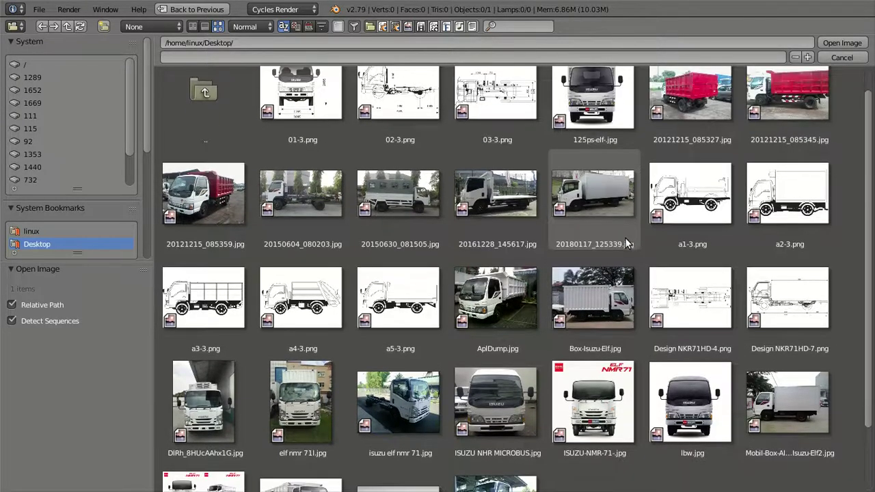
{"action": "scroll", "coordinate": [626, 239], "scroll_direction": "down", "scroll_amount": 2}
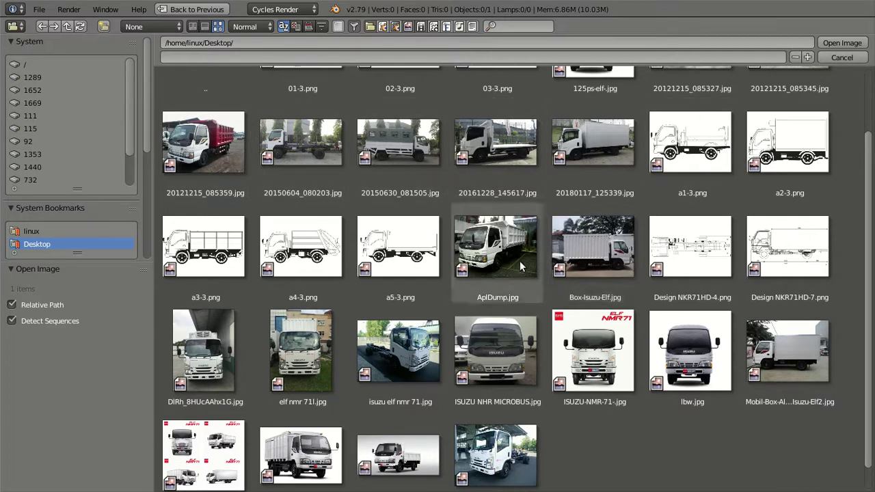
{"action": "left_click", "coordinate": [606, 257]}
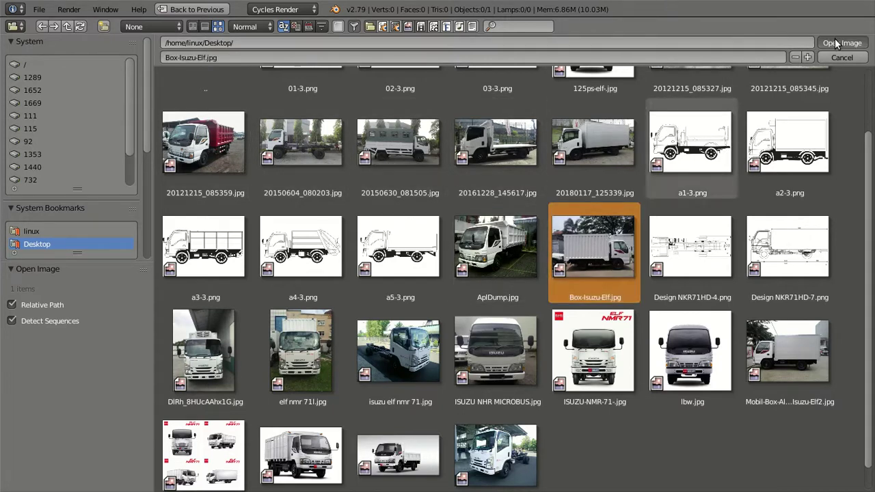
{"action": "left_click", "coordinate": [835, 42]}
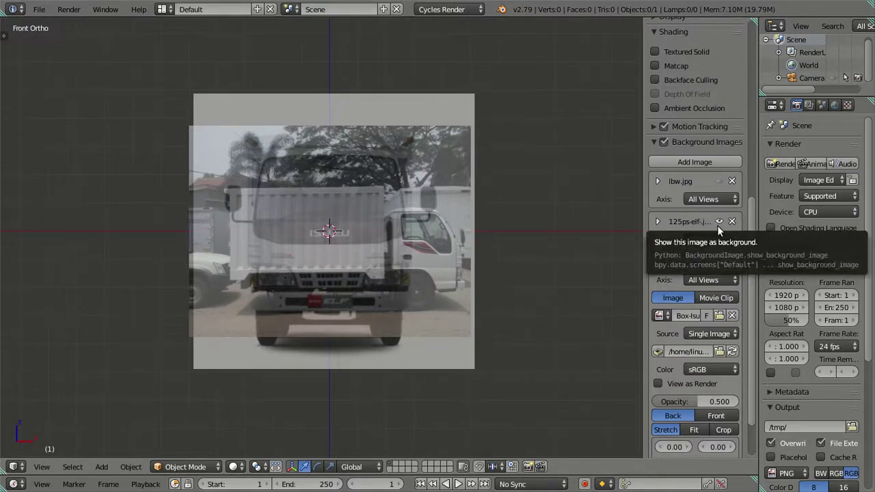
{"action": "left_click", "coordinate": [719, 222]}
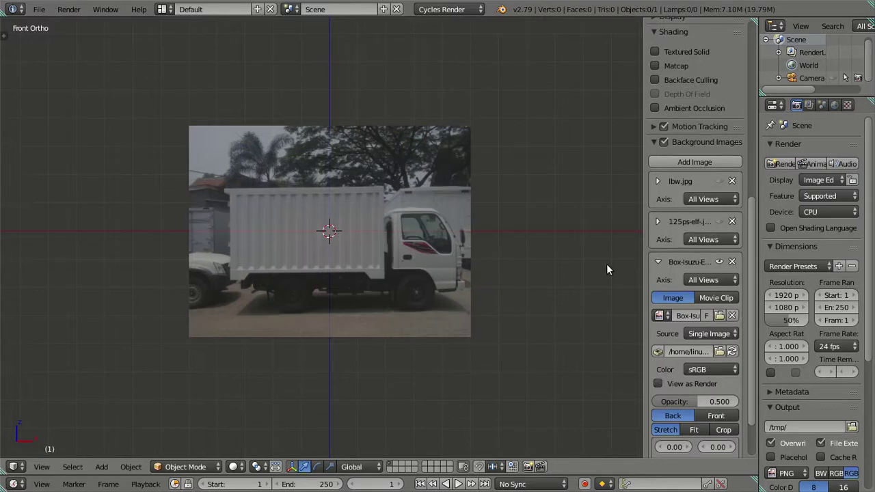
{"action": "scroll", "coordinate": [686, 329], "scroll_direction": "down", "scroll_amount": 3}
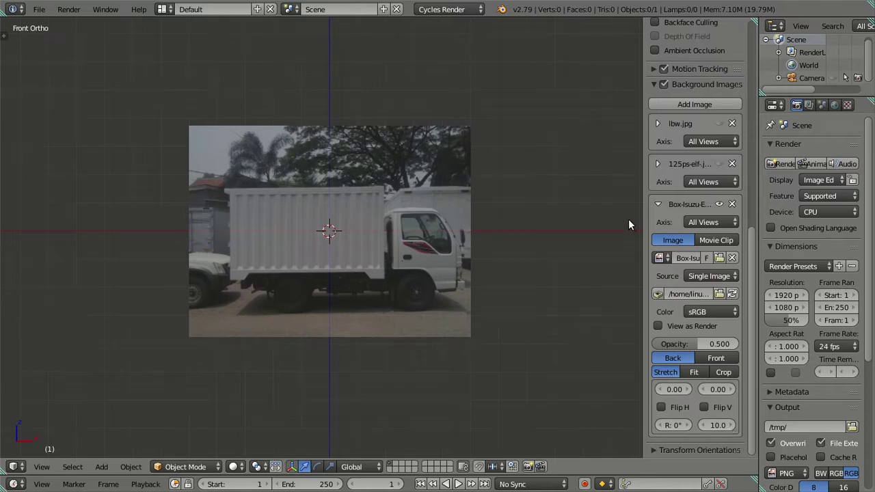
Step: Show 125ps-elf again, enlarge the side photo to about 12 and shift it to X -1.70
{"action": "left_click", "coordinate": [720, 163]}
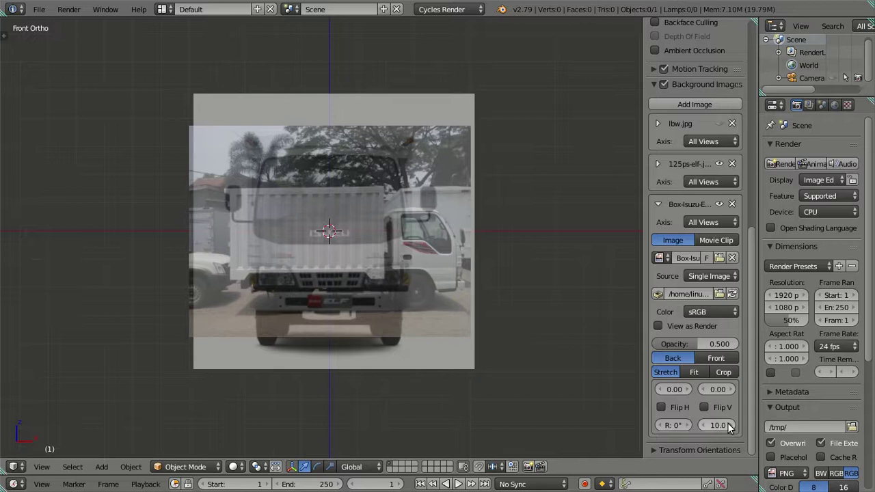
{"action": "mouse_move", "coordinate": [734, 426]}
{"action": "left_mouse_down"}
{"action": "mouse_move", "coordinate": [752, 426]}
{"action": "mouse_move", "coordinate": [731, 426]}
{"action": "left_mouse_up"}
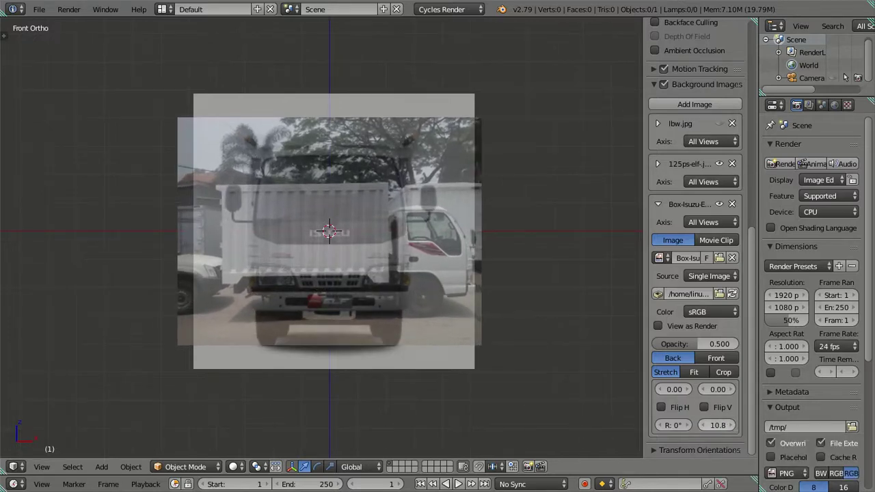
{"action": "left_click", "coordinate": [730, 426]}
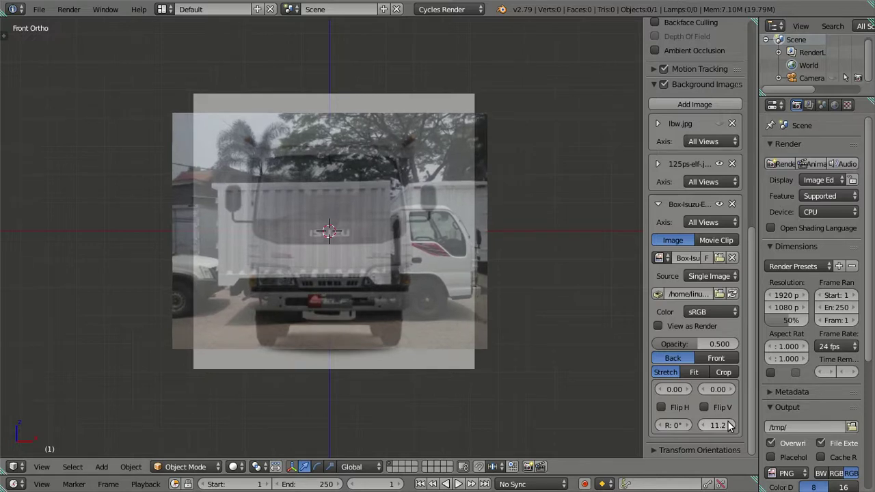
{"action": "left_click_drag", "start_coordinate": [730, 426], "coordinate": [752, 426]}
{"action": "left_click", "coordinate": [661, 390]}
{"action": "left_click", "coordinate": [661, 390]}
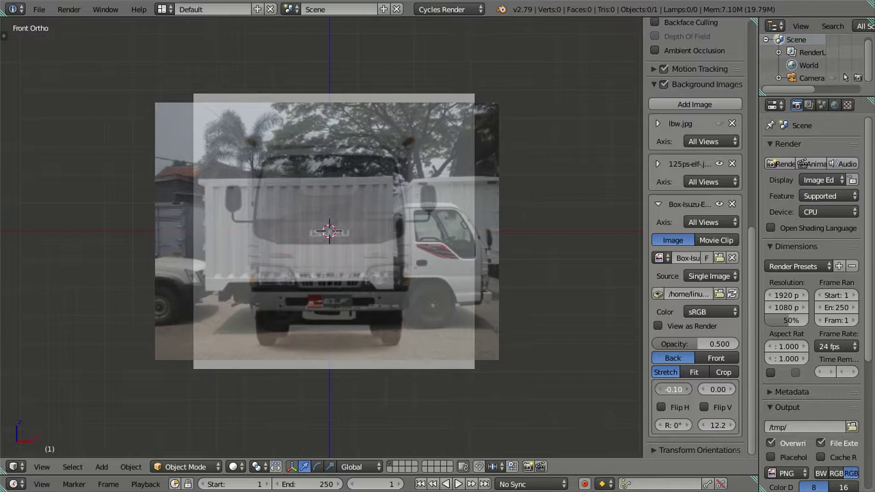
{"action": "left_click", "coordinate": [661, 390]}
{"action": "left_click", "coordinate": [660, 390]}
{"action": "left_click", "coordinate": [661, 390]}
{"action": "left_click", "coordinate": [661, 390]}
{"action": "left_click", "coordinate": [661, 390]}
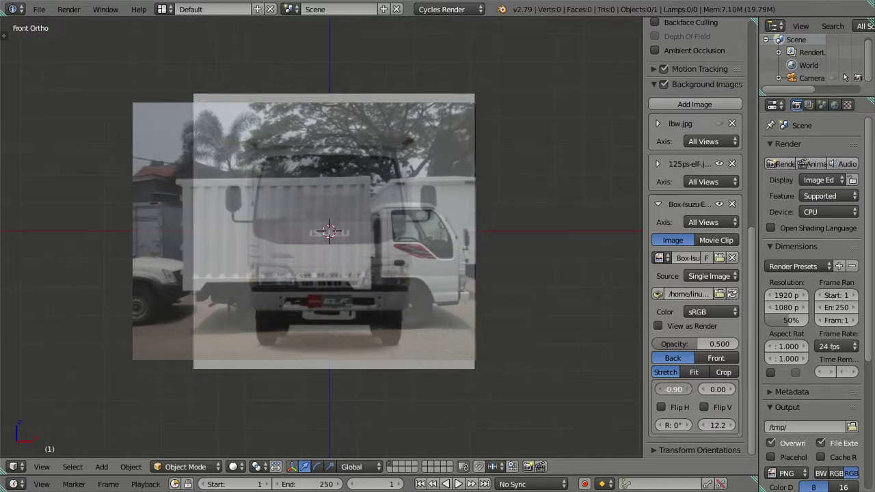
{"action": "left_click", "coordinate": [661, 390]}
{"action": "left_click", "coordinate": [661, 390]}
{"action": "left_click", "coordinate": [660, 390]}
{"action": "left_click", "coordinate": [660, 390]}
{"action": "left_click", "coordinate": [661, 389]}
{"action": "left_click", "coordinate": [661, 390]}
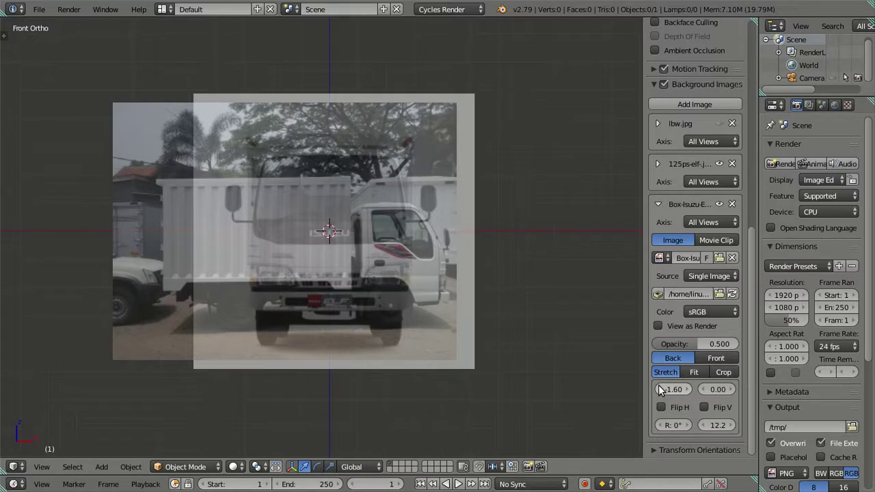
{"action": "left_click", "coordinate": [660, 390]}
Step: Enlarge the side photo to size 18.5 and set its offsets to X -2.00, Y 1.80
{"action": "left_click_drag", "start_coordinate": [719, 426], "coordinate": [739, 425]}
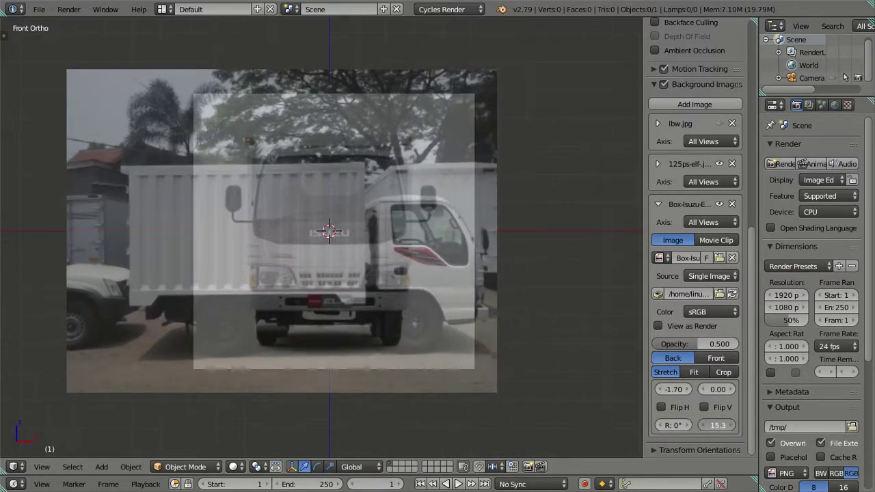
{"action": "left_click_drag", "start_coordinate": [718, 425], "coordinate": [719, 424]}
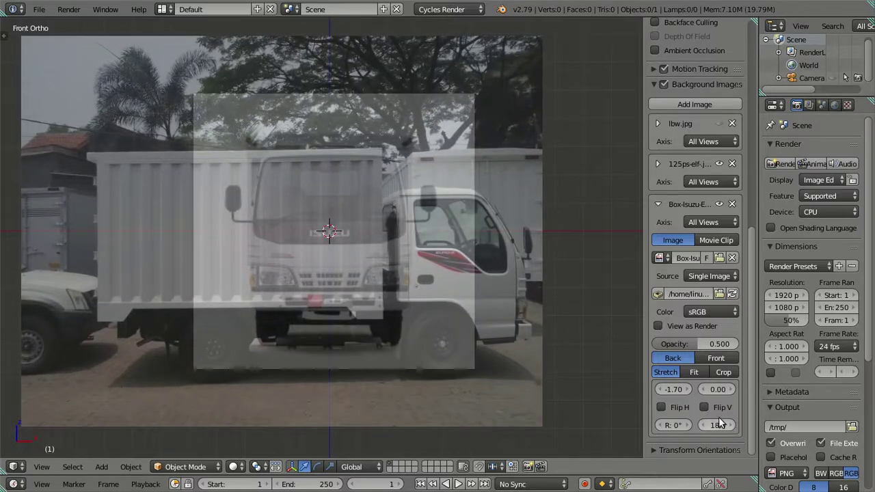
{"action": "left_click", "coordinate": [731, 388]}
{"action": "left_click", "coordinate": [731, 388]}
{"action": "left_click", "coordinate": [730, 388]}
{"action": "left_click", "coordinate": [728, 390]}
{"action": "left_click", "coordinate": [728, 390]}
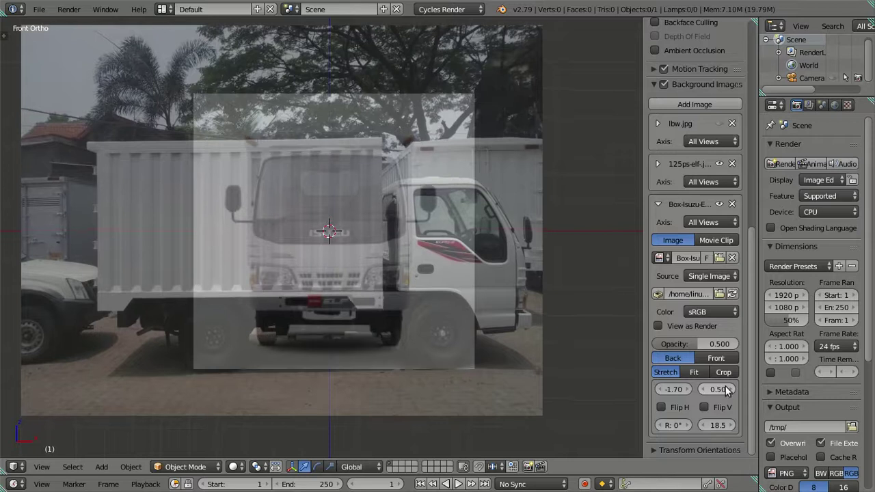
{"action": "double_click", "coordinate": [727, 389]}
{"action": "type", "text": "1.2"}
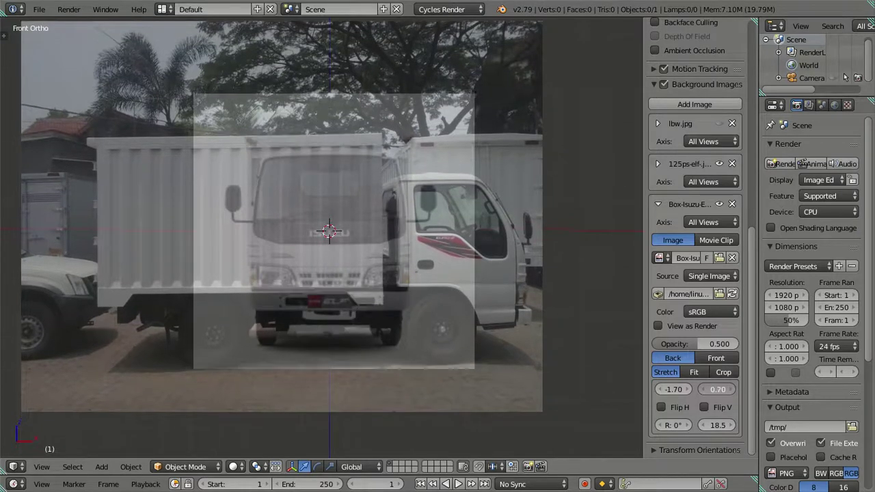
{"action": "key", "text": "Return"}
{"action": "left_click_drag", "start_coordinate": [718, 389], "coordinate": [745, 389]}
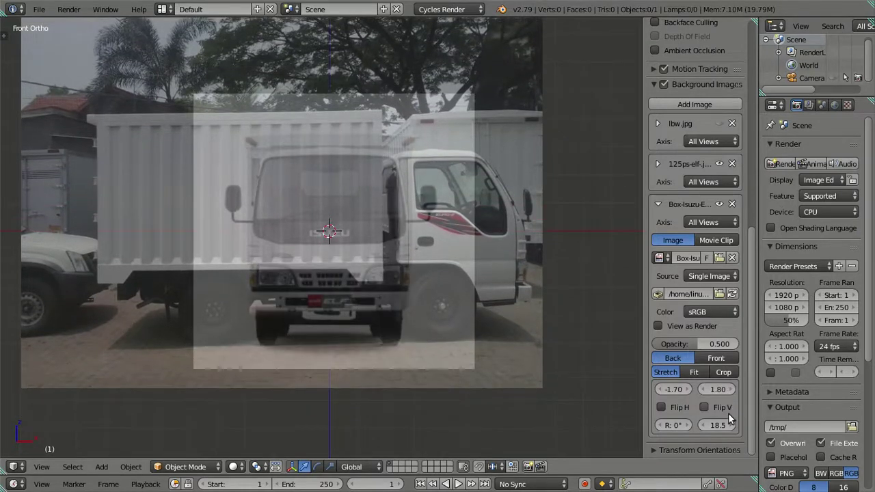
{"action": "left_click", "coordinate": [661, 389]}
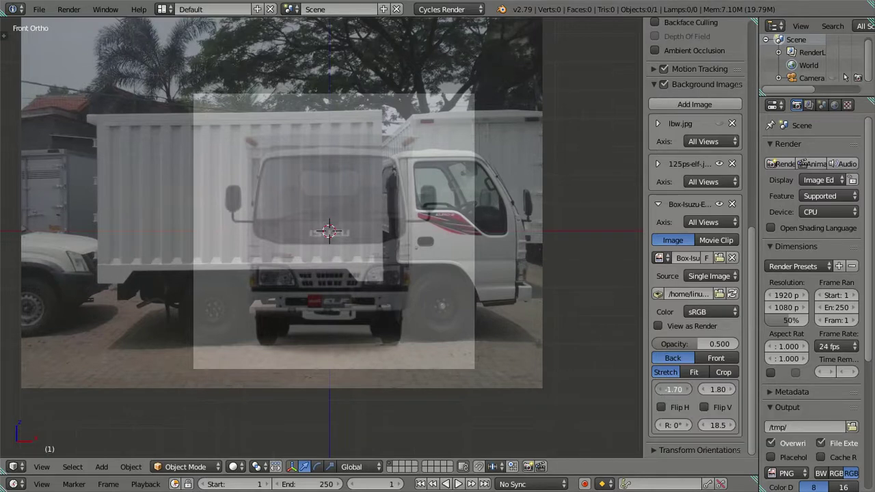
{"action": "left_click", "coordinate": [661, 389]}
{"action": "left_click", "coordinate": [659, 390]}
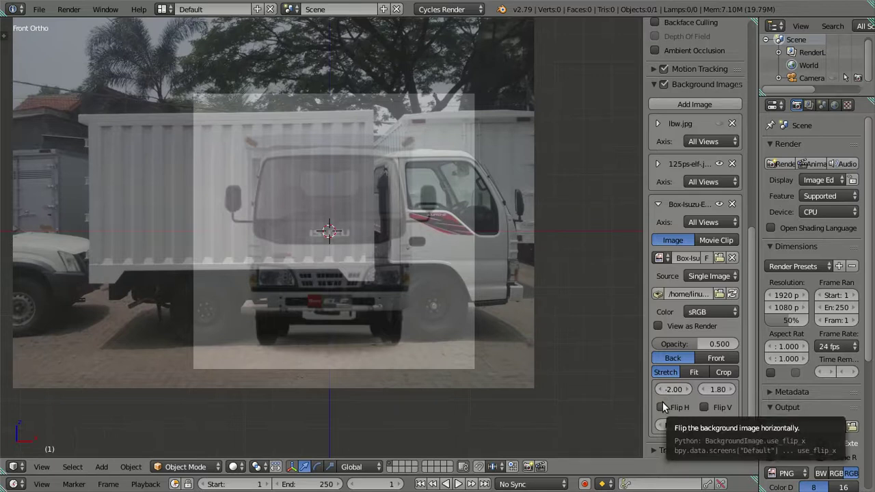
Step: Shift the truck reference left and bring its size to 18.0
{"action": "mouse_move", "coordinate": [658, 389]}
{"action": "left_mouse_down"}
{"action": "mouse_move", "coordinate": [564, 389]}
{"action": "mouse_move", "coordinate": [618, 370]}
{"action": "left_mouse_up"}
{"action": "scroll", "coordinate": [568, 331], "scroll_direction": "up", "scroll_amount": 4}
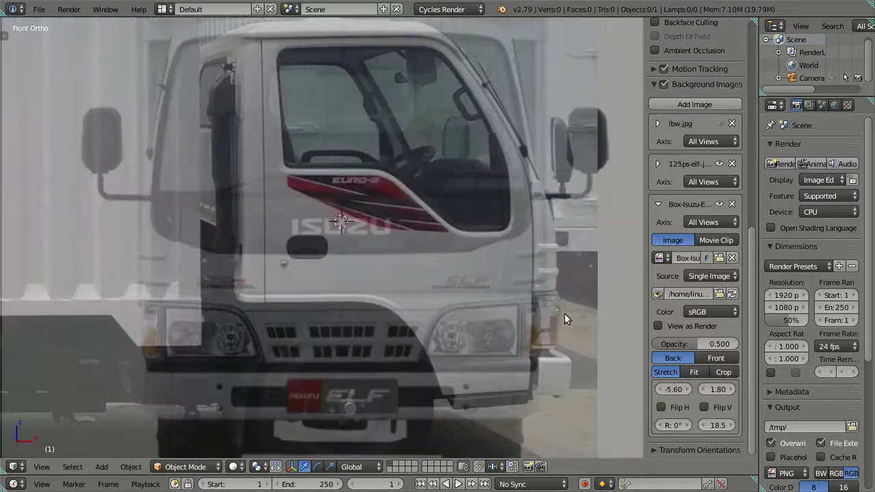
{"action": "scroll", "coordinate": [564, 318], "scroll_direction": "up", "scroll_amount": 2}
{"action": "scroll", "coordinate": [363, 266], "scroll_direction": "up", "scroll_amount": 1}
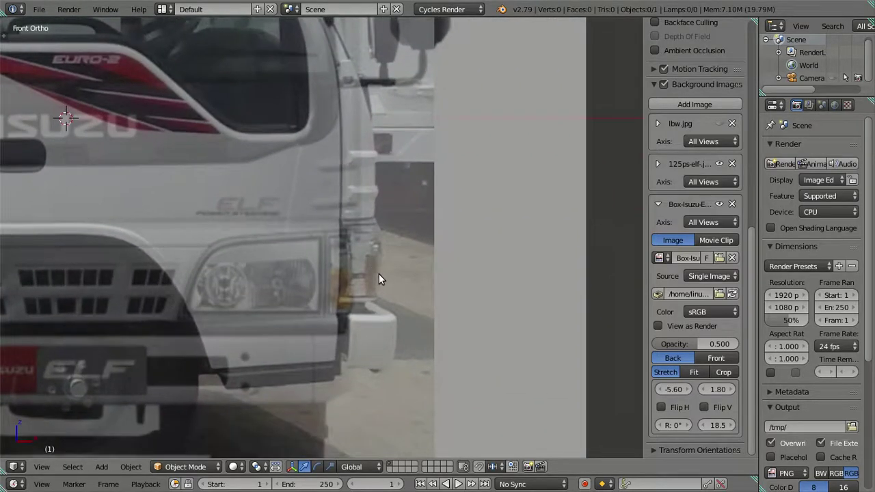
{"action": "scroll", "coordinate": [379, 274], "scroll_direction": "up", "scroll_amount": 1}
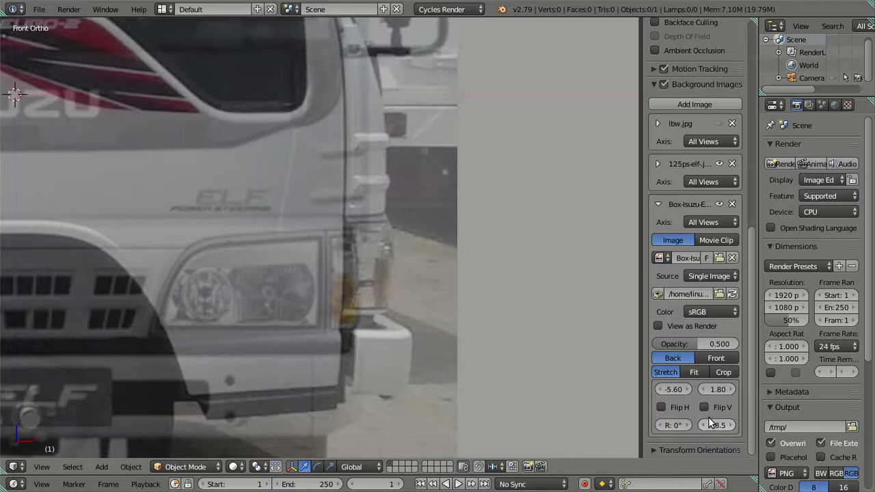
{"action": "mouse_move", "coordinate": [706, 424]}
{"action": "left_mouse_down"}
{"action": "mouse_move", "coordinate": [739, 424]}
{"action": "mouse_move", "coordinate": [701, 426]}
{"action": "left_mouse_up"}
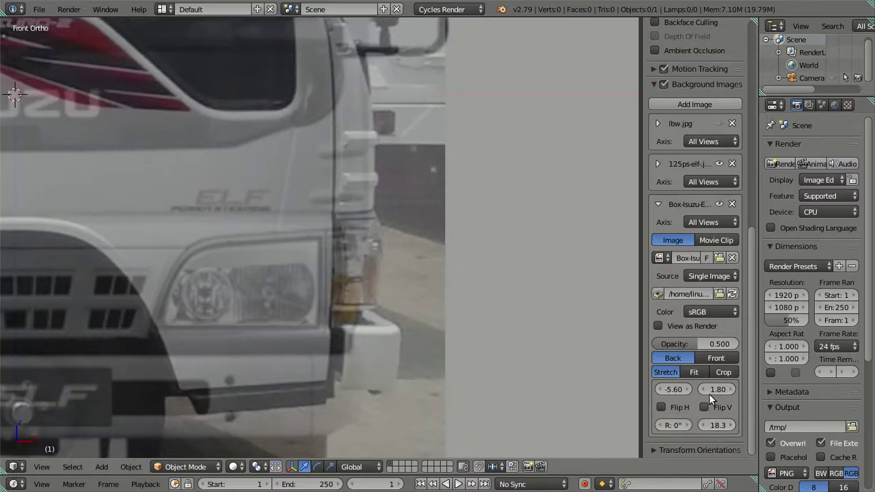
{"action": "left_click", "coordinate": [702, 388]}
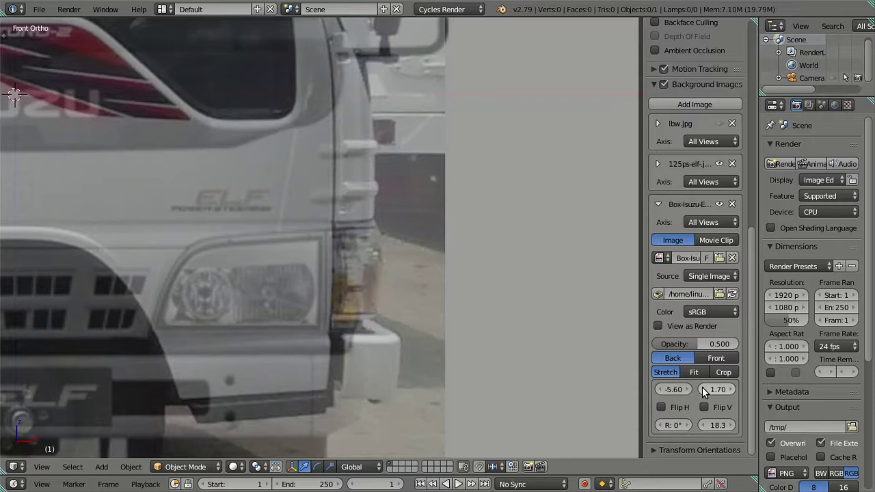
{"action": "left_click", "coordinate": [660, 390]}
{"action": "left_click", "coordinate": [660, 389]}
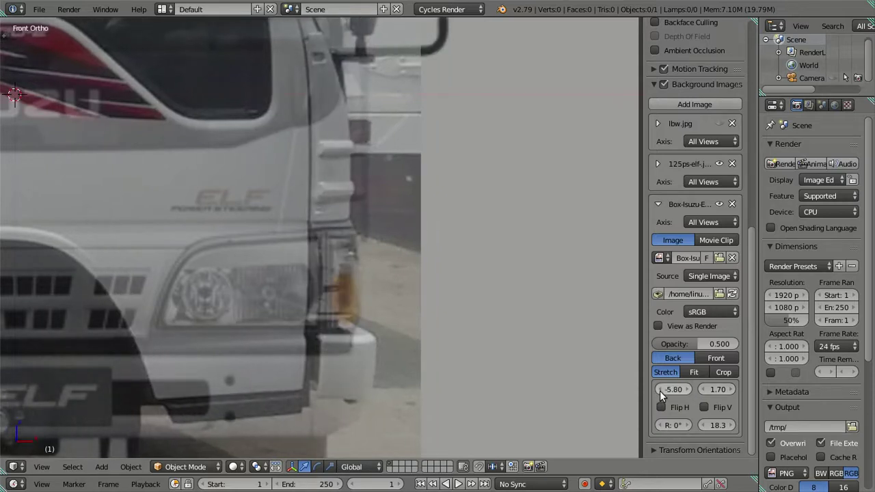
{"action": "left_click", "coordinate": [703, 423]}
{"action": "left_click", "coordinate": [704, 423]}
{"action": "left_click", "coordinate": [704, 423]}
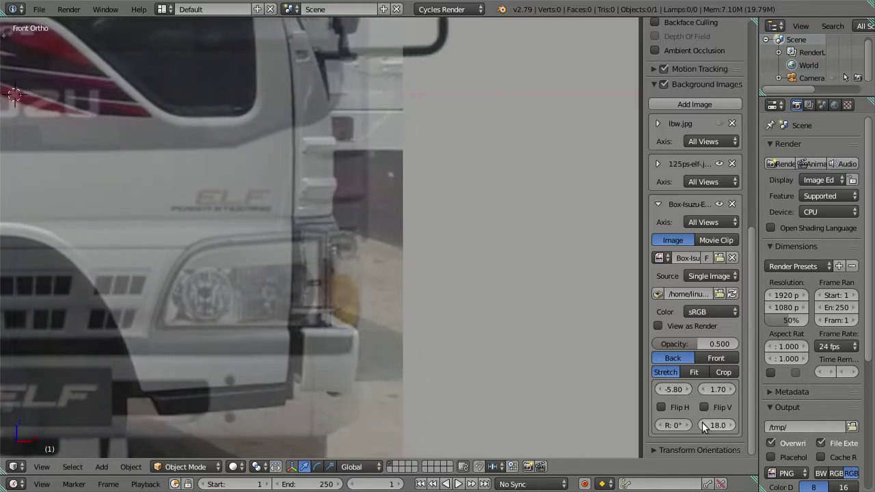
Step: Fine-tune the truck reference offsets to X -5.30 and Y 1.60
{"action": "left_click", "coordinate": [730, 390]}
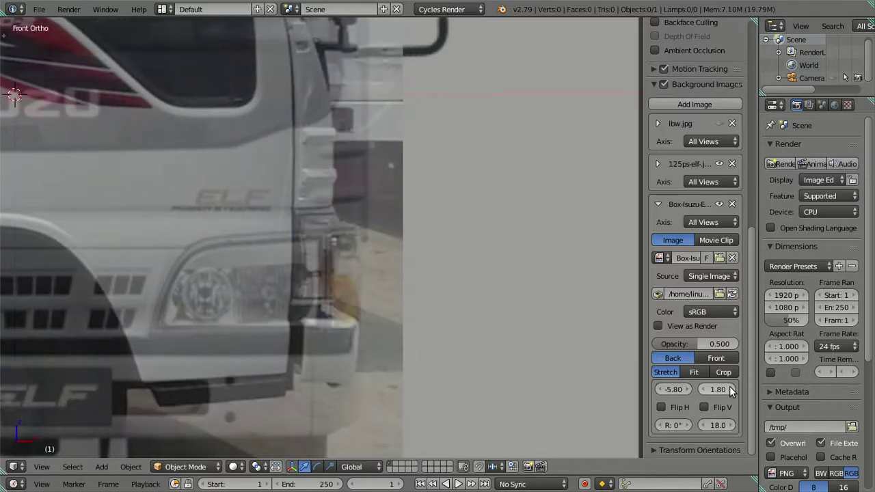
{"action": "left_click", "coordinate": [687, 390]}
{"action": "left_click", "coordinate": [687, 389]}
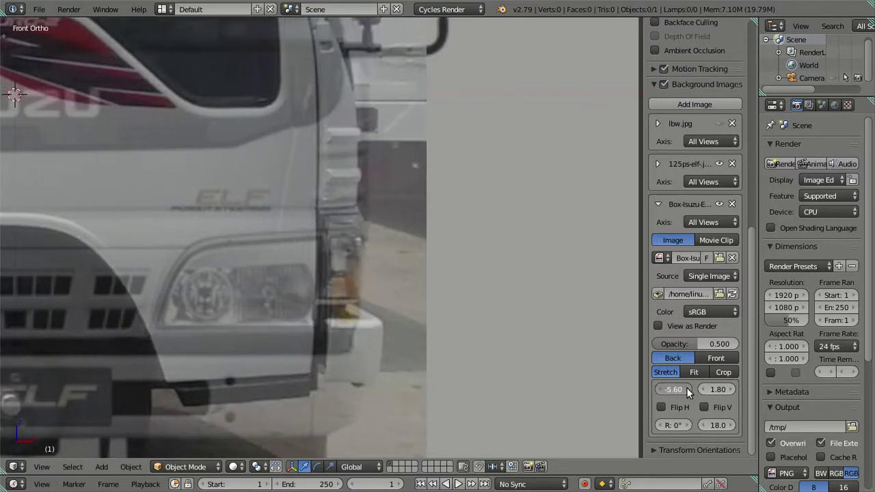
{"action": "left_click", "coordinate": [687, 390]}
{"action": "left_click", "coordinate": [687, 389]}
{"action": "left_click", "coordinate": [687, 389]}
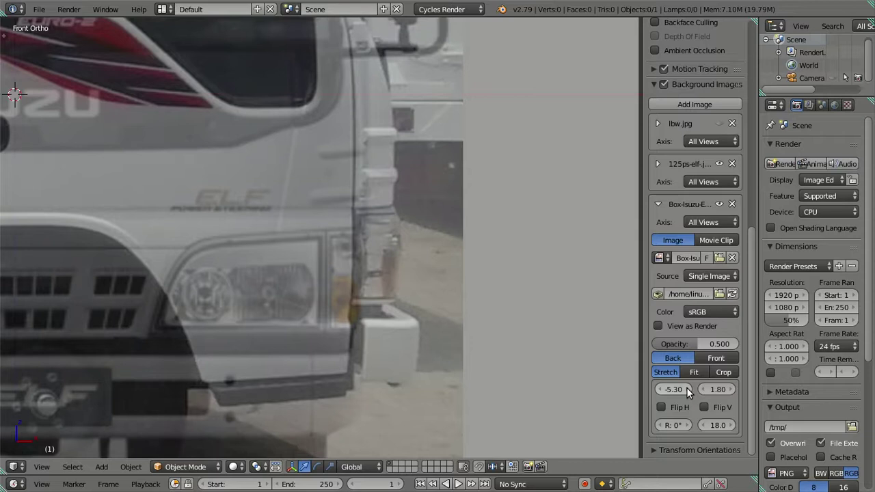
{"action": "left_click", "coordinate": [702, 389]}
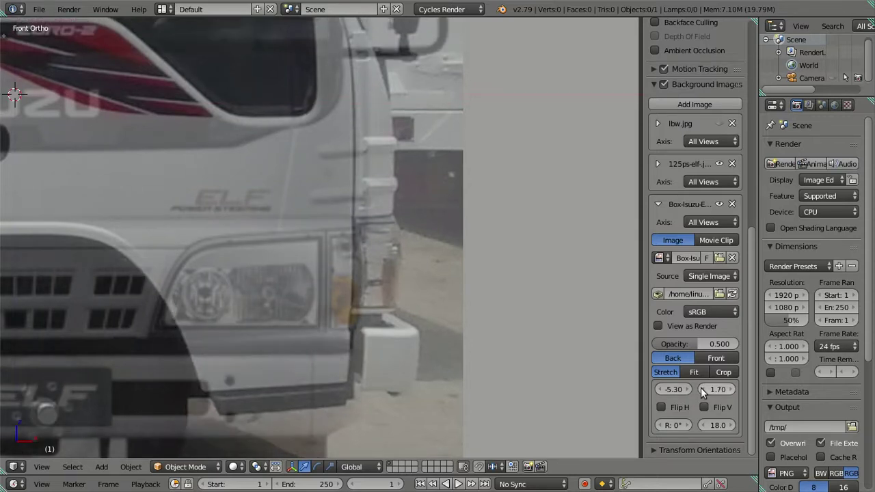
{"action": "left_click", "coordinate": [702, 389]}
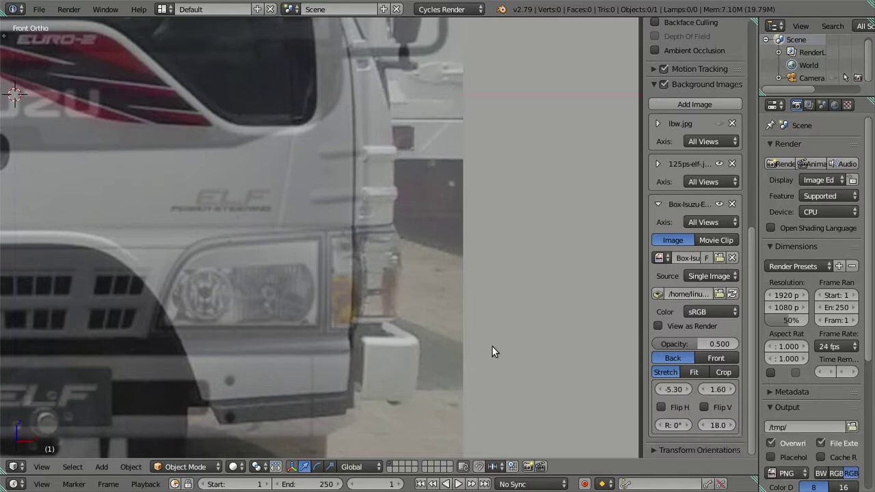
{"action": "scroll", "coordinate": [493, 346], "scroll_direction": "down", "scroll_amount": 4}
{"action": "scroll", "coordinate": [410, 151], "scroll_direction": "up", "scroll_amount": 2}
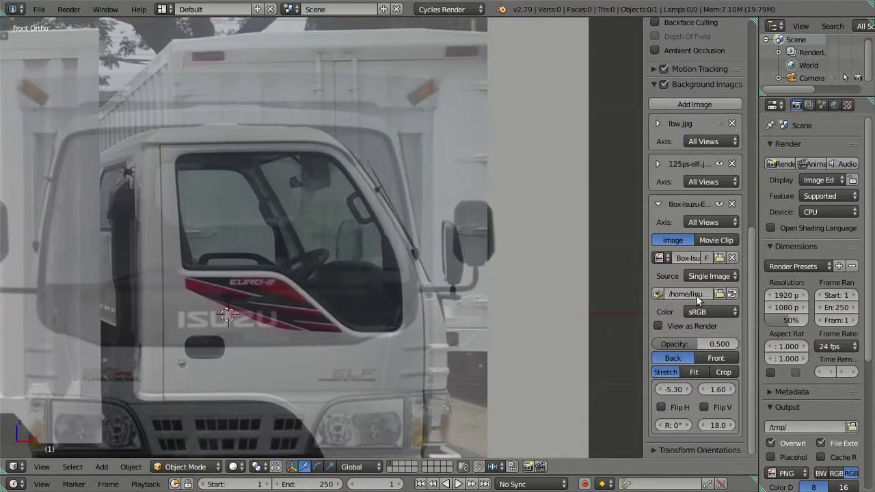
Step: Enlarge the truck reference and move its offsets to Y 1.80 and X -6.00
{"action": "mouse_move", "coordinate": [699, 345]}
{"action": "left_mouse_down"}
{"action": "mouse_move", "coordinate": [737, 345]}
{"action": "mouse_move", "coordinate": [659, 345]}
{"action": "mouse_move", "coordinate": [711, 344]}
{"action": "left_mouse_up"}
{"action": "mouse_move", "coordinate": [718, 426]}
{"action": "left_mouse_down"}
{"action": "mouse_move", "coordinate": [735, 425]}
{"action": "mouse_move", "coordinate": [724, 426]}
{"action": "left_mouse_up"}
{"action": "scroll", "coordinate": [520, 339], "scroll_direction": "down", "scroll_amount": 2}
{"action": "scroll", "coordinate": [502, 260], "scroll_direction": "down", "scroll_amount": 1}
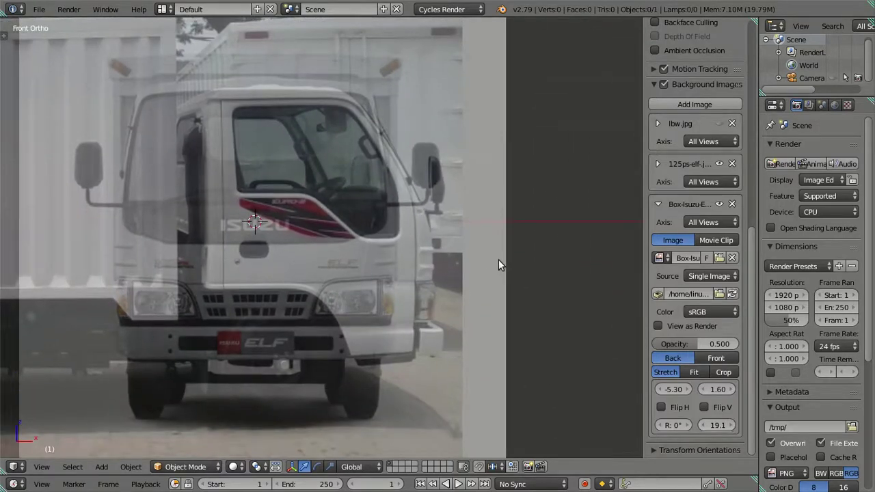
{"action": "scroll", "coordinate": [499, 265], "scroll_direction": "up", "scroll_amount": 1}
{"action": "left_click_drag", "start_coordinate": [725, 389], "coordinate": [732, 389]}
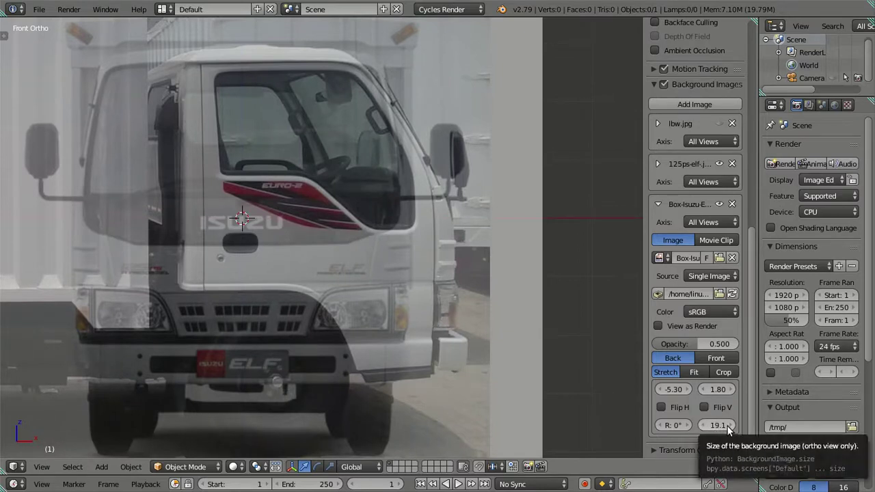
{"action": "left_click", "coordinate": [659, 388]}
{"action": "left_click", "coordinate": [659, 388]}
{"action": "left_click", "coordinate": [658, 388]}
{"action": "left_click", "coordinate": [659, 388]}
{"action": "left_click", "coordinate": [658, 388]}
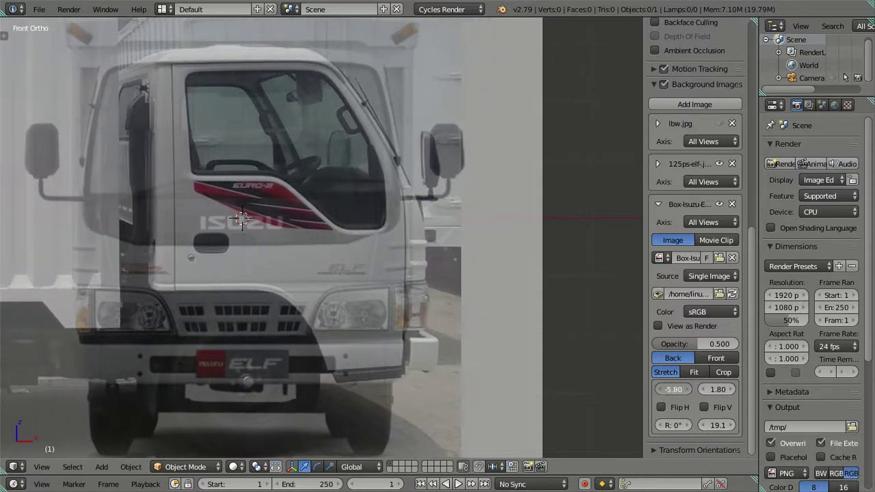
{"action": "left_click", "coordinate": [659, 389]}
{"action": "left_click", "coordinate": [659, 388]}
Step: Enlarge the truck reference to size 19.7 to match the cab roof
{"action": "scroll", "coordinate": [389, 121], "scroll_direction": "up", "scroll_amount": 3}
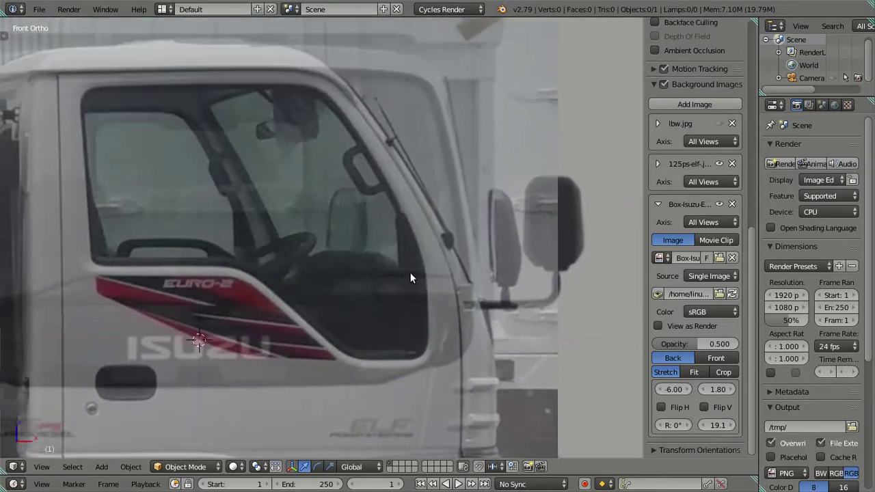
{"action": "scroll", "coordinate": [422, 313], "scroll_direction": "up", "scroll_amount": 1}
{"action": "scroll", "coordinate": [353, 165], "scroll_direction": "up", "scroll_amount": 3}
{"action": "mouse_move", "coordinate": [353, 158]}
{"action": "middle_mouse_down", "text": "shift"}
{"action": "mouse_move", "coordinate": [336, 133]}
{"action": "mouse_move", "coordinate": [345, 140]}
{"action": "middle_mouse_up", "text": "shift"}
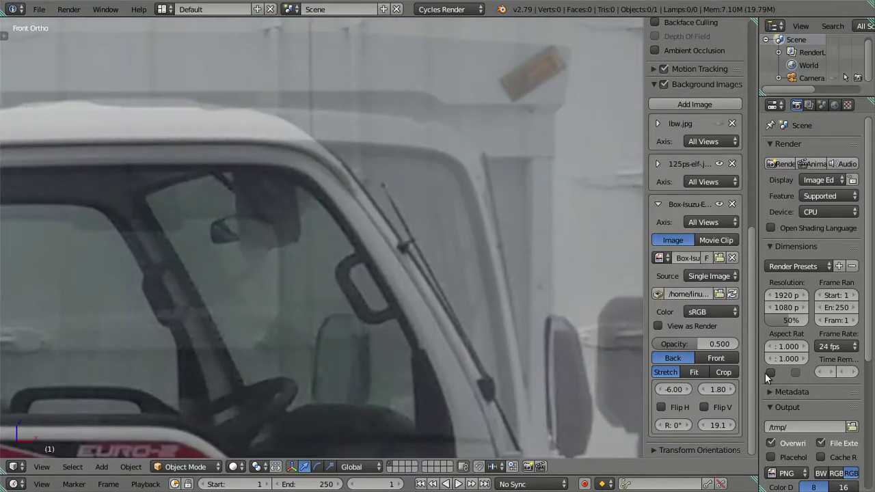
{"action": "left_click", "coordinate": [734, 425]}
{"action": "left_click", "coordinate": [734, 425]}
{"action": "left_click", "coordinate": [734, 425]}
{"action": "left_click", "coordinate": [734, 425]}
{"action": "left_click", "coordinate": [734, 425]}
{"action": "left_click", "coordinate": [734, 426]}
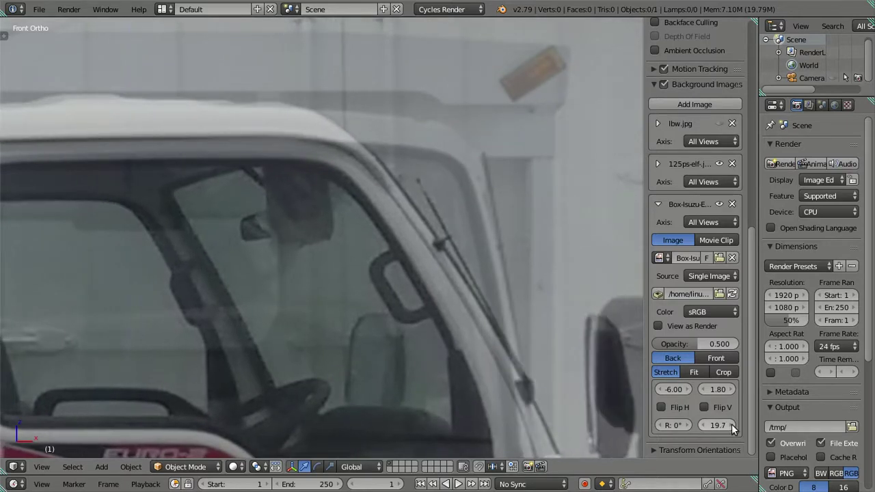
{"action": "scroll", "coordinate": [621, 384], "scroll_direction": "down", "scroll_amount": 5}
Step: Nudge the truck reference's X offset left and right while checking the bumper area
{"action": "scroll", "coordinate": [437, 274], "scroll_direction": "down", "scroll_amount": 4, "text": "shift"}
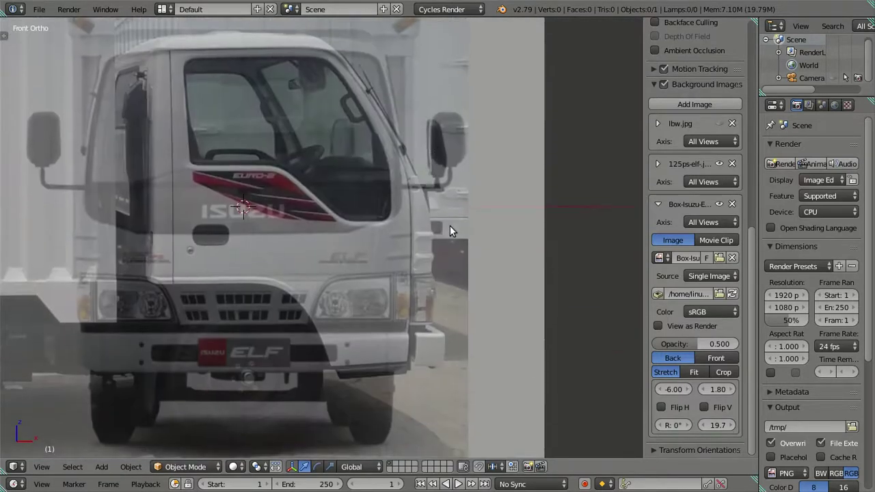
{"action": "scroll", "coordinate": [450, 231], "scroll_direction": "up", "scroll_amount": 2}
{"action": "left_click", "coordinate": [658, 390]}
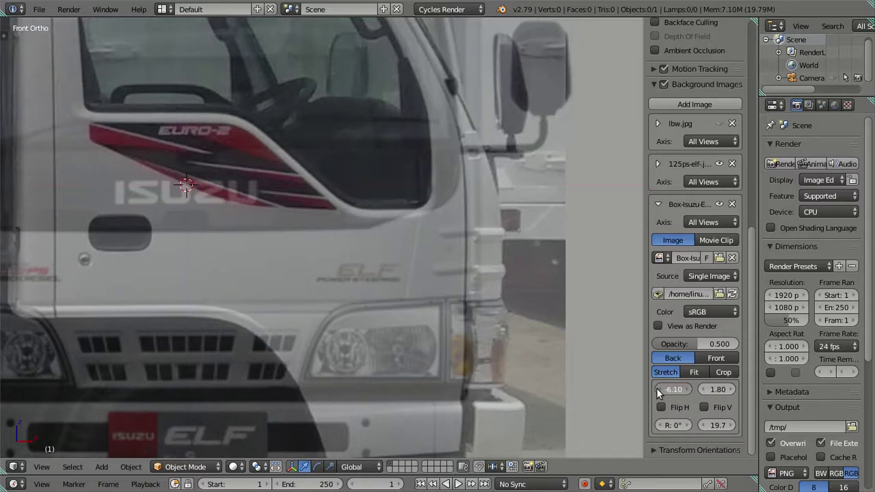
{"action": "left_click", "coordinate": [658, 389]}
{"action": "left_click", "coordinate": [658, 390]}
{"action": "left_click", "coordinate": [658, 390]}
{"action": "left_click", "coordinate": [658, 389]}
{"action": "left_click", "coordinate": [658, 390]}
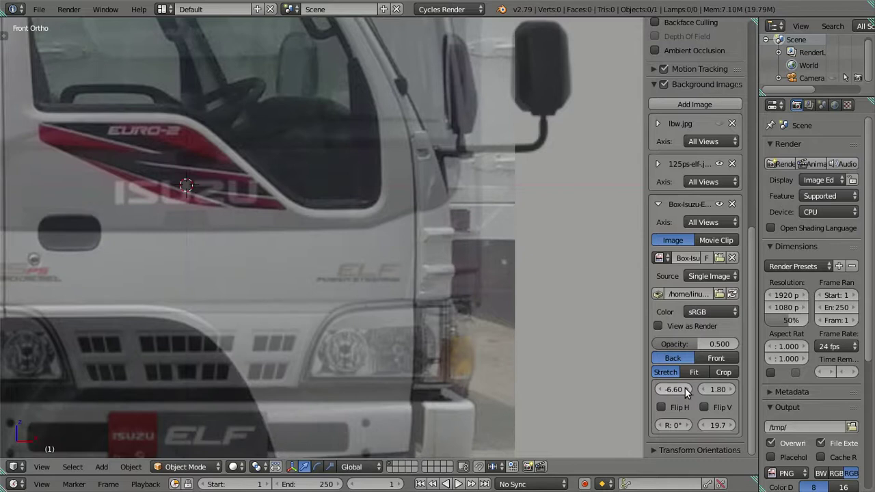
{"action": "left_click", "coordinate": [690, 390]}
{"action": "left_click", "coordinate": [689, 390]}
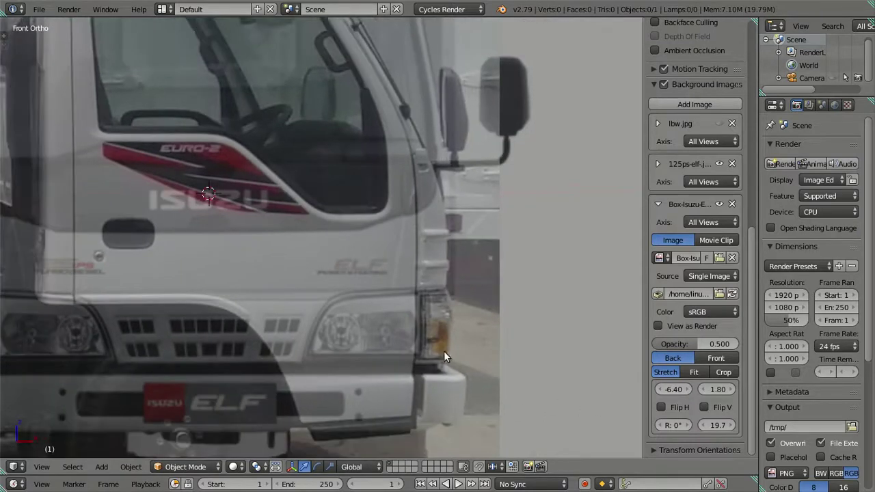
{"action": "middle_click_drag", "start_coordinate": [443, 351], "coordinate": [411, 245], "text": "shift"}
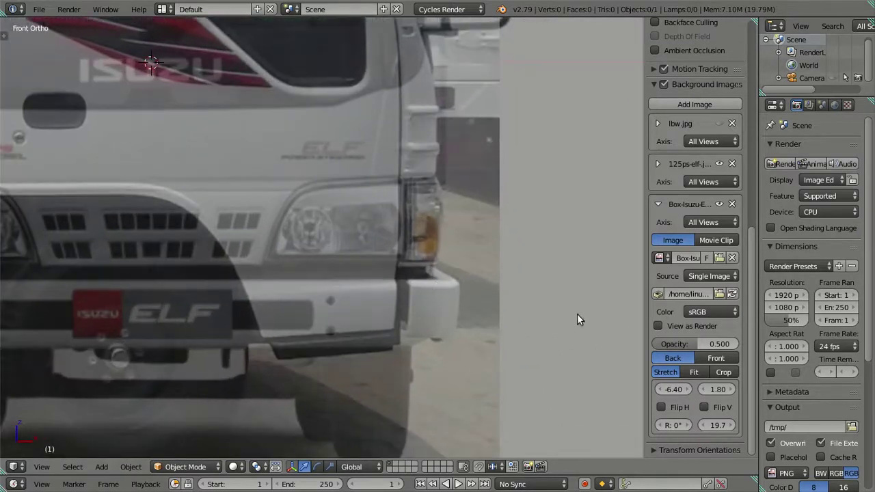
{"action": "mouse_move", "coordinate": [684, 389]}
{"action": "left_mouse_down"}
{"action": "mouse_move", "coordinate": [711, 389]}
{"action": "mouse_move", "coordinate": [688, 390]}
{"action": "left_mouse_up"}
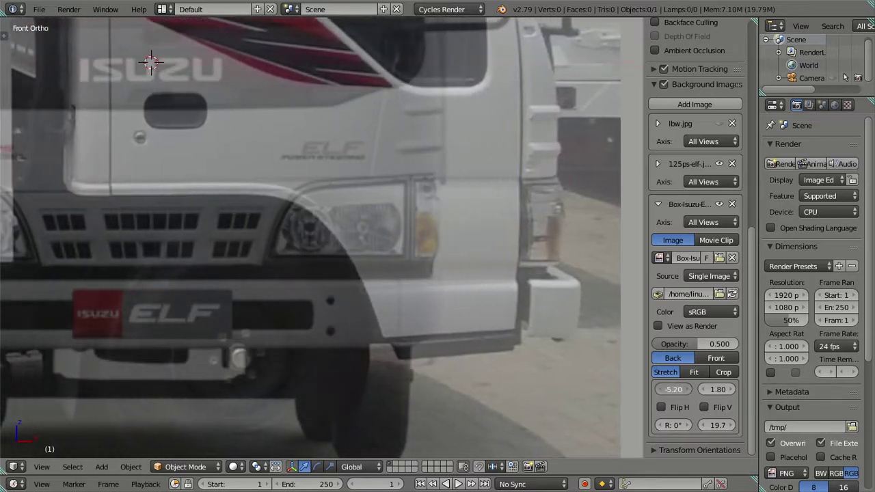
{"action": "left_click_drag", "start_coordinate": [688, 390], "coordinate": [661, 389]}
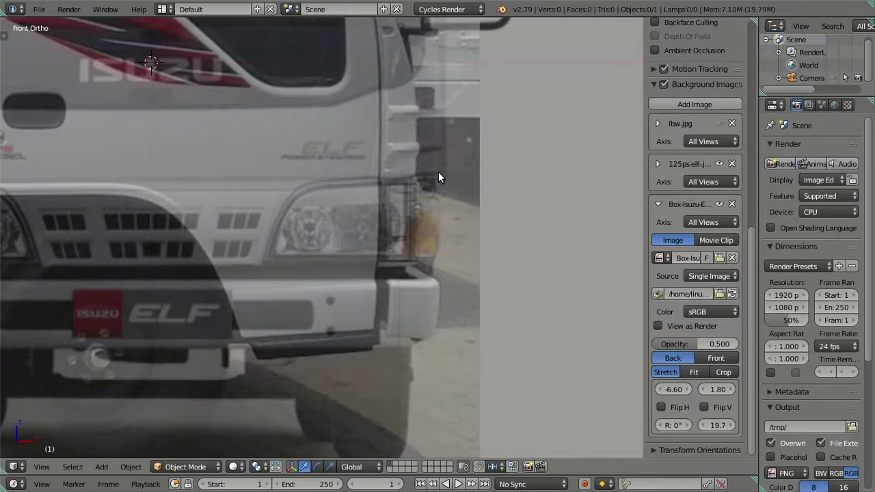
Step: Fine-tune the truck reference's X offset, trying -7.00 and then -6.30
{"action": "left_click", "coordinate": [659, 389]}
{"action": "left_click", "coordinate": [659, 389]}
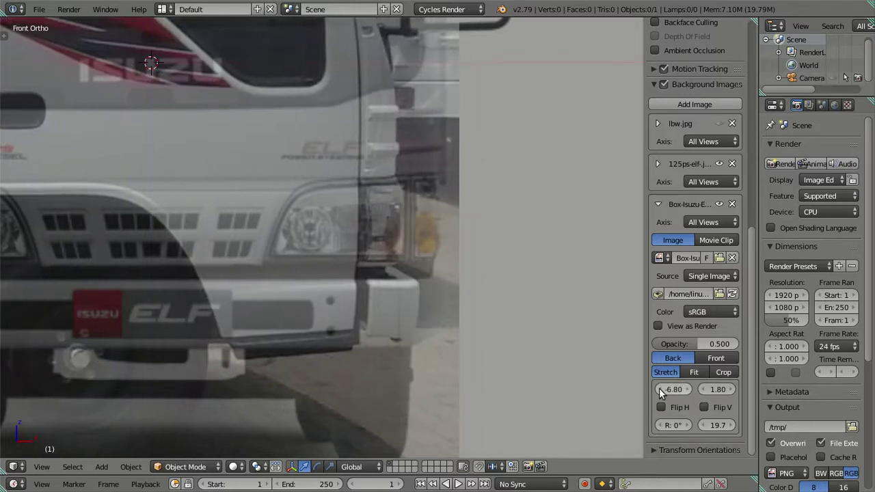
{"action": "left_click", "coordinate": [659, 388]}
{"action": "left_click", "coordinate": [659, 389]}
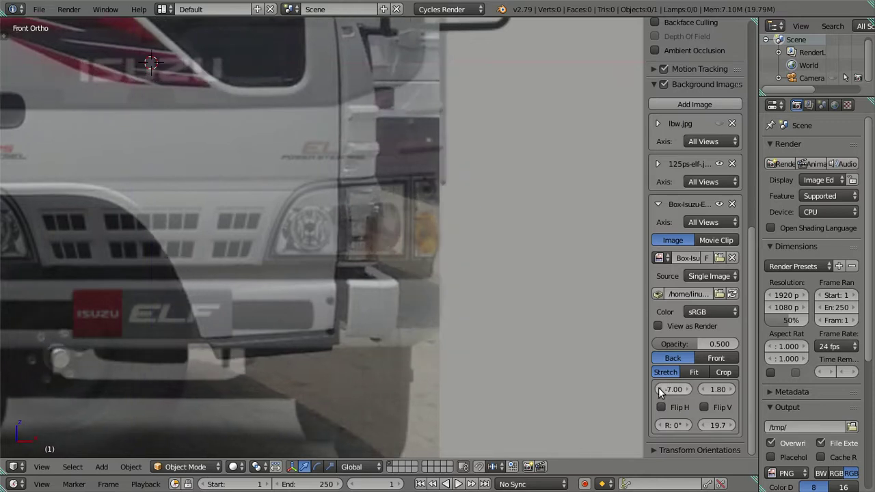
{"action": "left_click", "coordinate": [685, 388]}
{"action": "left_click", "coordinate": [684, 388]}
{"action": "left_click", "coordinate": [685, 388]}
{"action": "left_click", "coordinate": [685, 388]}
{"action": "left_click", "coordinate": [684, 389]}
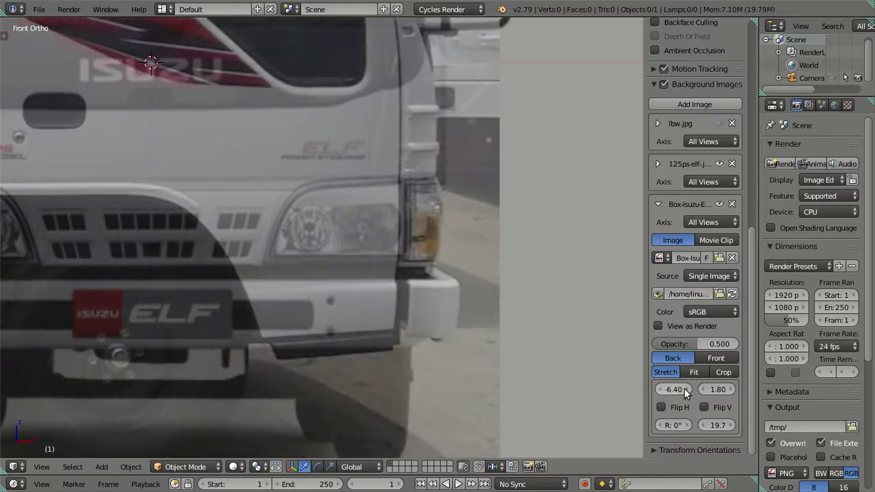
{"action": "left_click", "coordinate": [684, 388]}
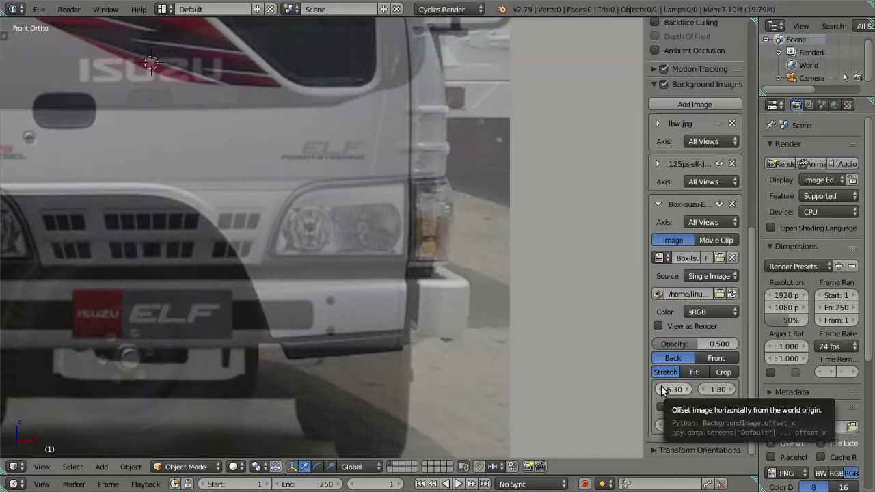
{"action": "scroll", "coordinate": [421, 308], "scroll_direction": "up", "scroll_amount": 3, "text": "shift"}
{"action": "scroll", "coordinate": [424, 317], "scroll_direction": "up", "scroll_amount": 1, "text": "shift"}
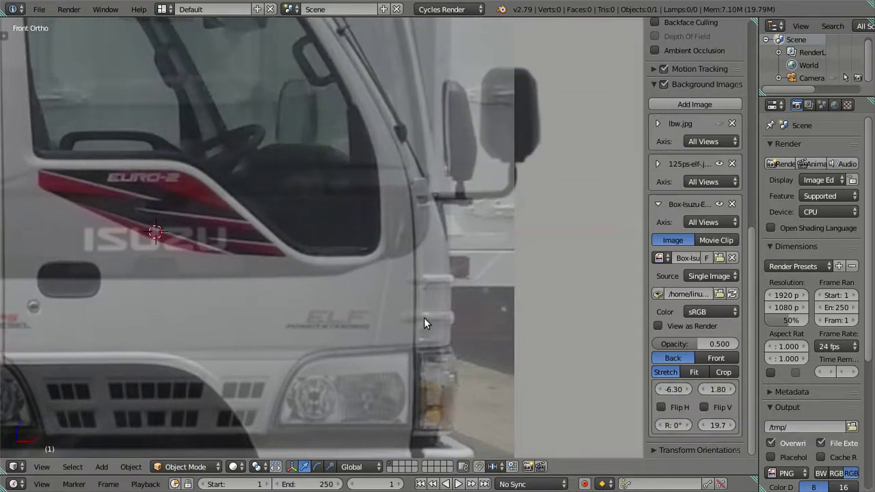
{"action": "scroll", "coordinate": [438, 280], "scroll_direction": "down", "scroll_amount": 1, "text": "shift"}
{"action": "scroll", "coordinate": [461, 250], "scroll_direction": "down", "scroll_amount": 1, "text": "shift"}
{"action": "scroll", "coordinate": [476, 224], "scroll_direction": "up", "scroll_amount": 3}
{"action": "scroll", "coordinate": [355, 239], "scroll_direction": "up", "scroll_amount": 1}
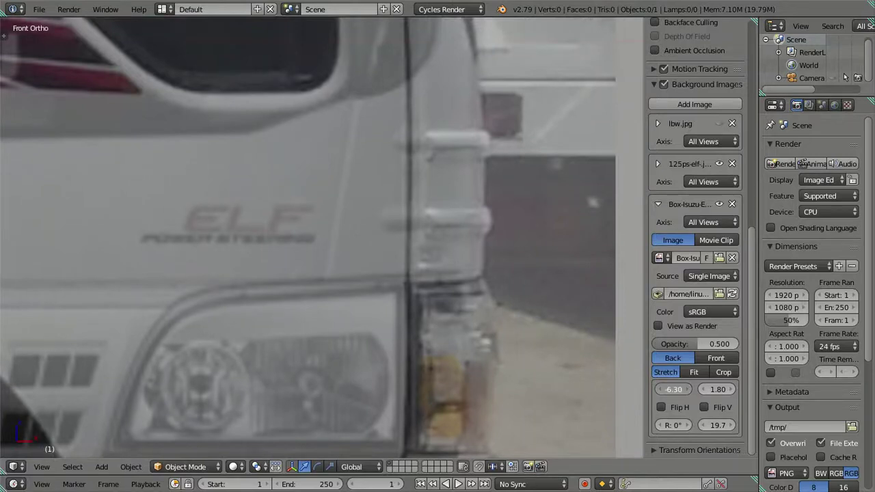
{"action": "left_click", "coordinate": [664, 389]}
{"action": "left_click", "coordinate": [665, 389]}
{"action": "scroll", "coordinate": [515, 301], "scroll_direction": "down", "scroll_amount": 6}
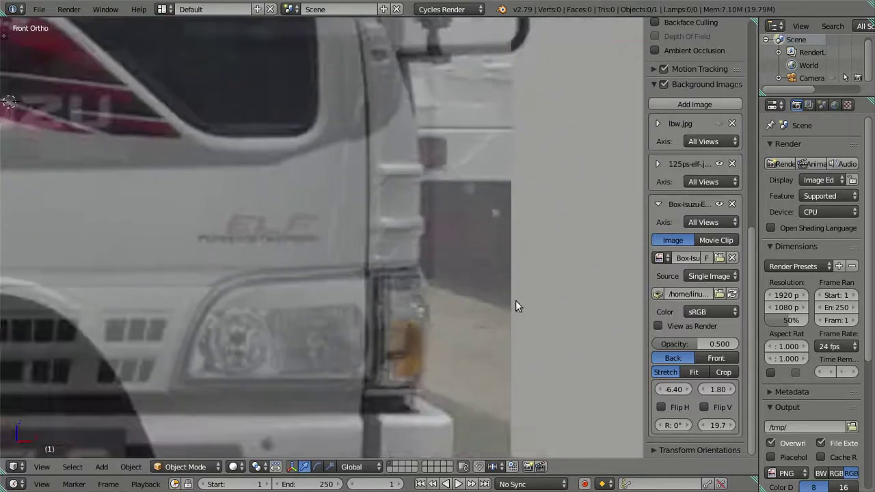
{"action": "scroll", "coordinate": [490, 289], "scroll_direction": "down", "scroll_amount": 3}
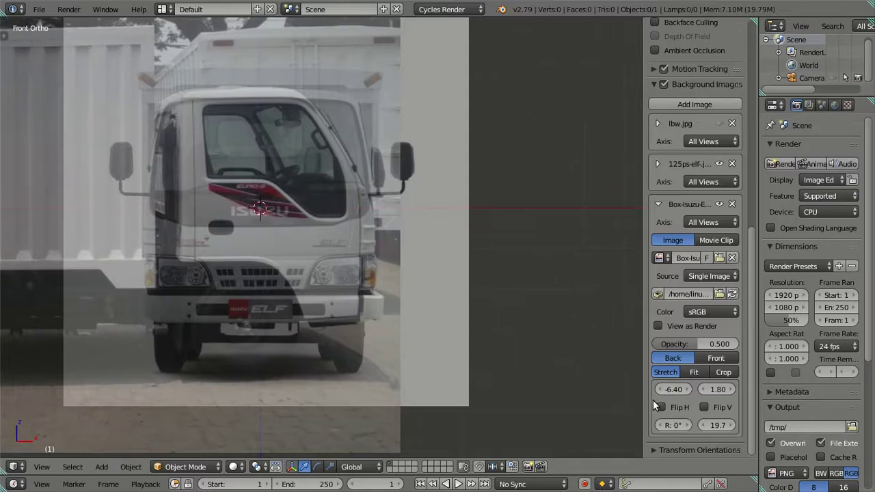
Step: Flip the side reference horizontally, set X offset to 6.40 and Opacity to 1.000
{"action": "left_click", "coordinate": [662, 408]}
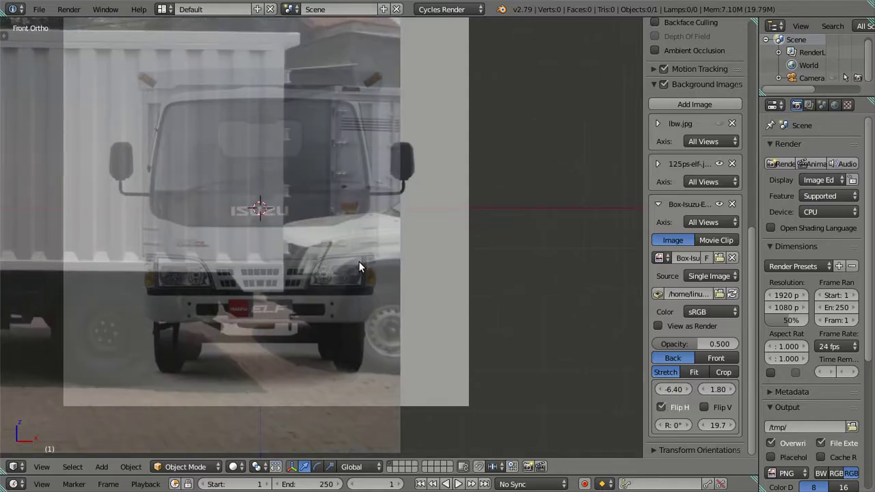
{"action": "scroll", "coordinate": [359, 261], "scroll_direction": "down", "scroll_amount": 3}
{"action": "middle_click_drag", "start_coordinate": [235, 214], "coordinate": [400, 217], "text": "shift"}
{"action": "left_click", "coordinate": [671, 389]}
{"action": "type", "text": "6.4"}
{"action": "key", "text": "Return"}
{"action": "scroll", "coordinate": [409, 218], "scroll_direction": "up", "scroll_amount": 2}
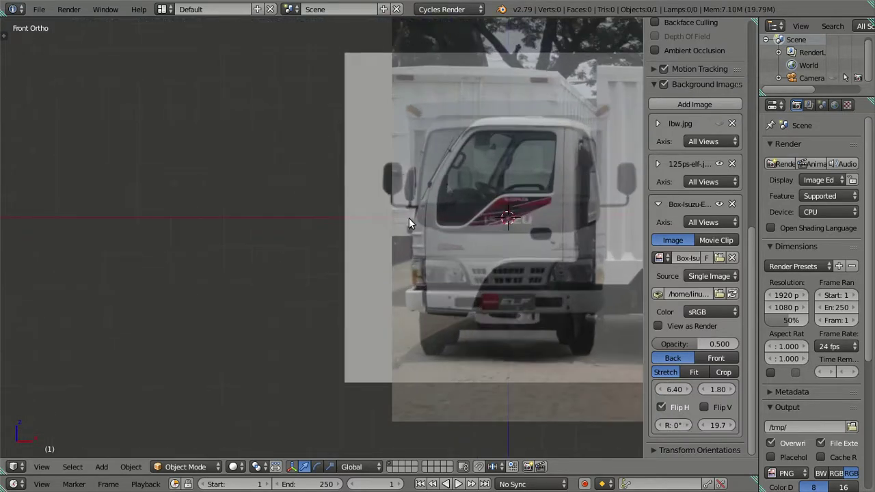
{"action": "middle_click_drag", "start_coordinate": [446, 185], "coordinate": [288, 203], "text": "shift"}
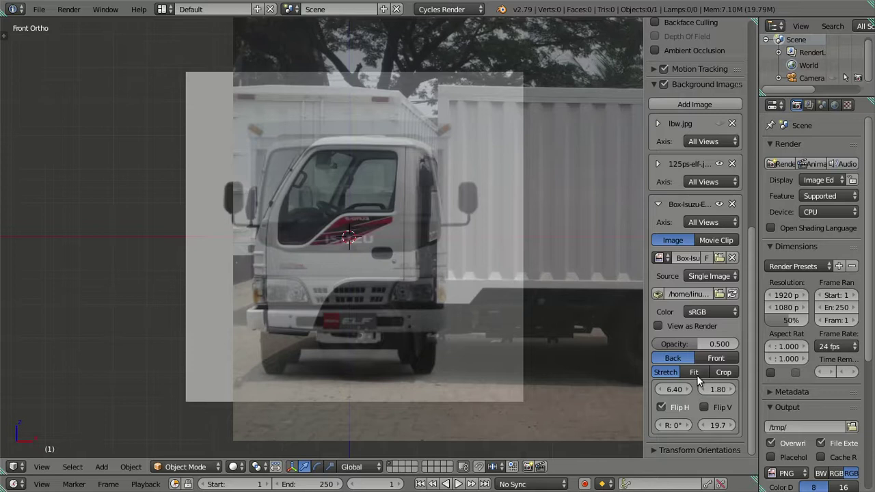
{"action": "left_click_drag", "start_coordinate": [718, 344], "coordinate": [740, 344]}
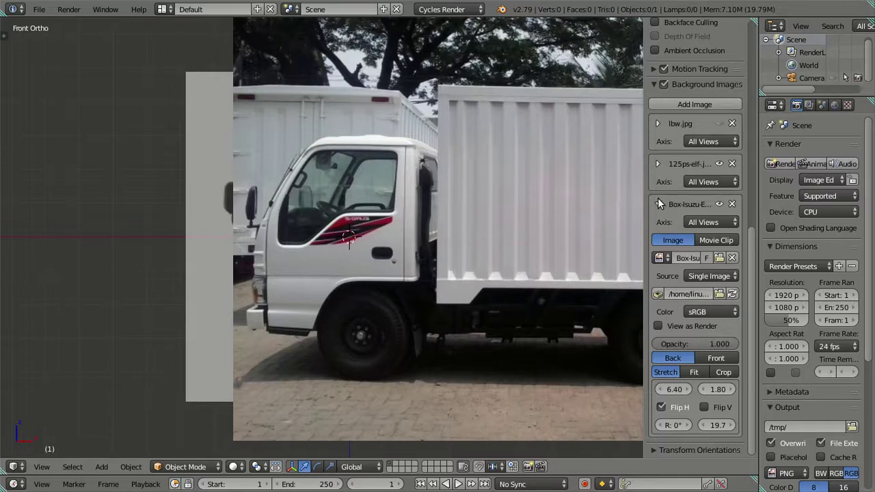
Step: Keep the box-truck reference as a Single Image and set its Axis to Right
{"action": "left_click", "coordinate": [708, 275]}
{"action": "left_click", "coordinate": [708, 261]}
{"action": "left_click", "coordinate": [693, 222]}
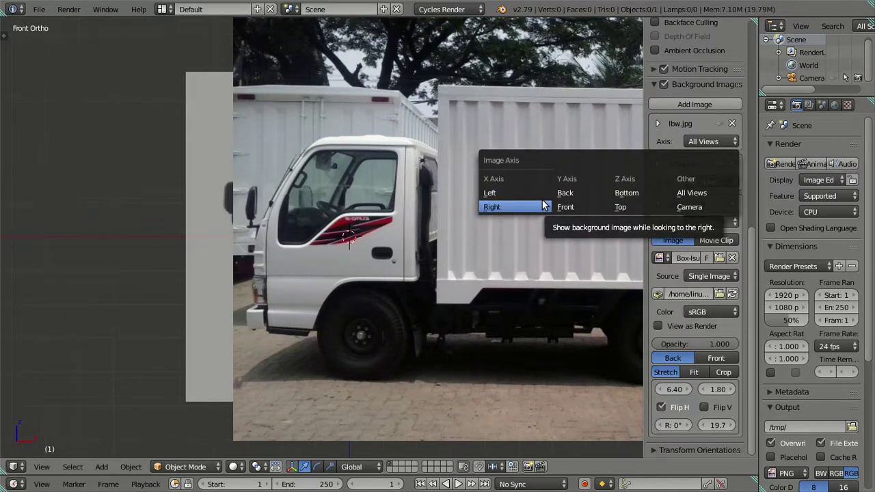
{"action": "left_click", "coordinate": [513, 206]}
{"action": "key", "text": "KP_3"}
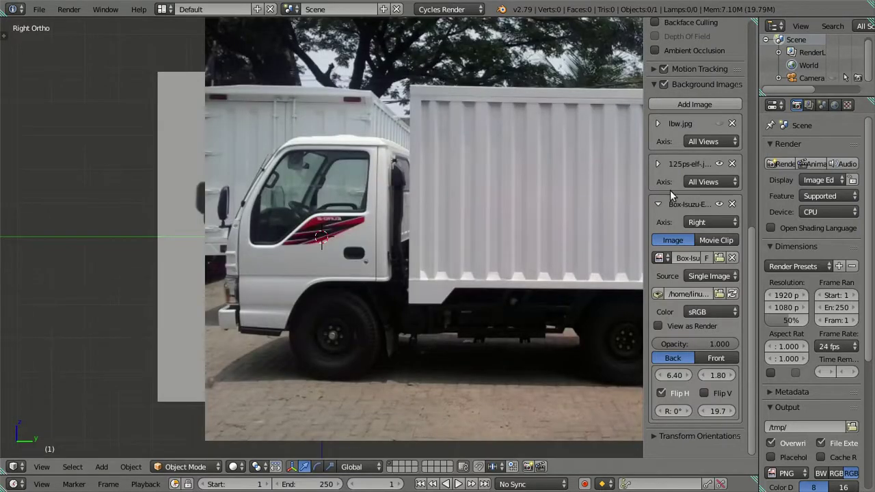
{"action": "left_click", "coordinate": [659, 203]}
Step: Set the Axis of lbw.jpg and 125ps-elf.jpg to Front
{"action": "left_click", "coordinate": [697, 184]}
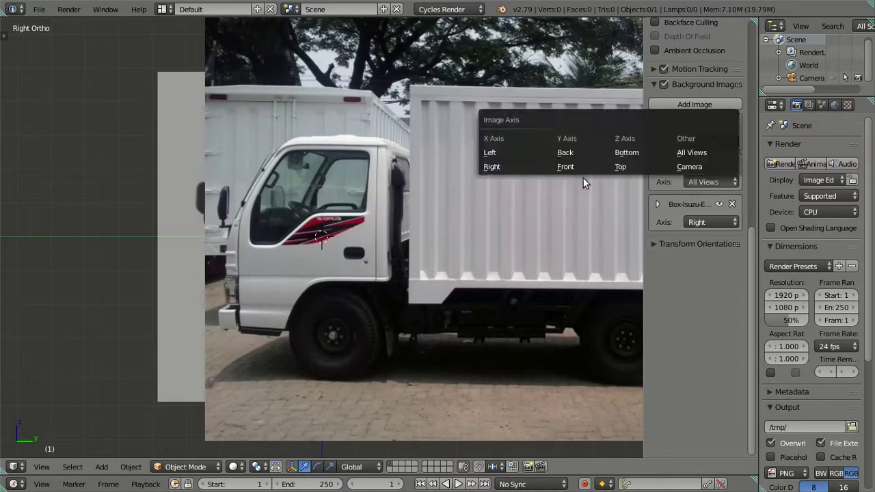
{"action": "key", "text": "KP_1"}
{"action": "left_click", "coordinate": [690, 141]}
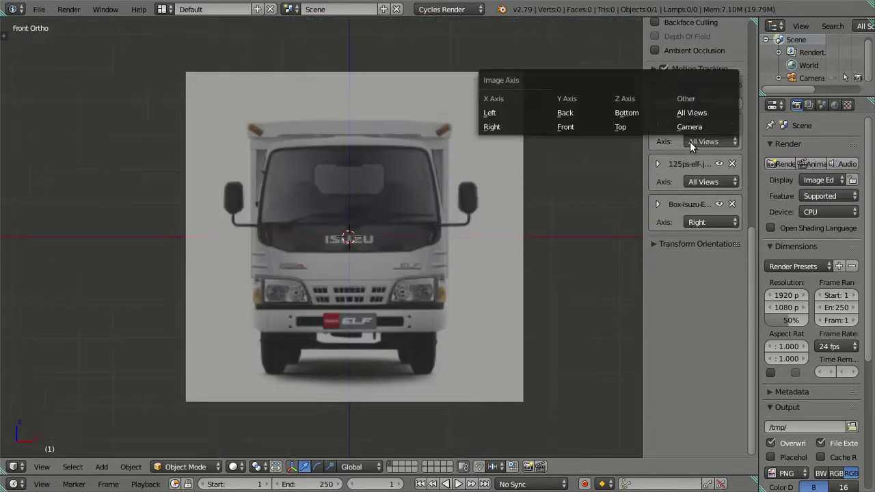
{"action": "left_click", "coordinate": [566, 126]}
{"action": "left_click", "coordinate": [691, 181]}
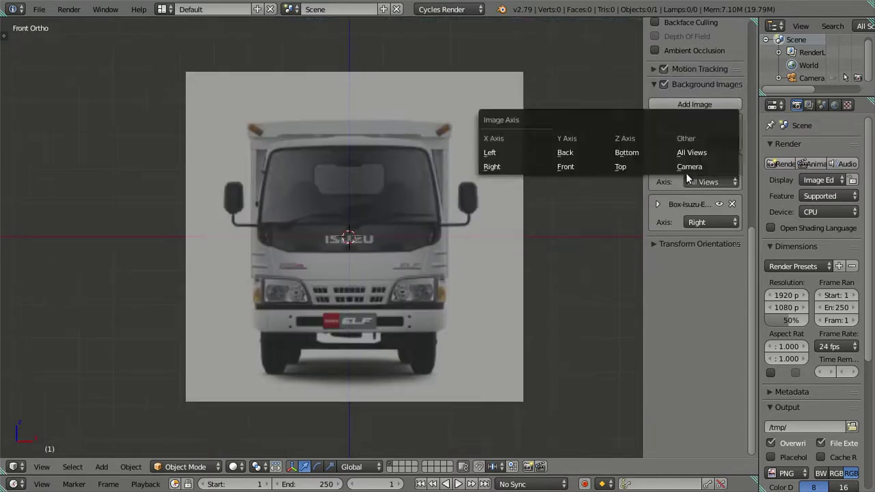
{"action": "left_click", "coordinate": [567, 167]}
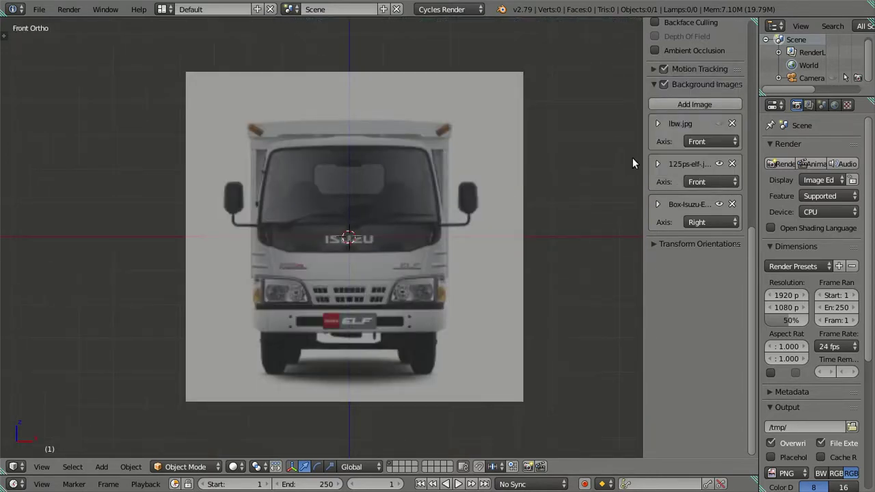
Step: Show lbw.jpg and toggle it against 125ps-elf.jpg to compare the front references
{"action": "left_click", "coordinate": [718, 124]}
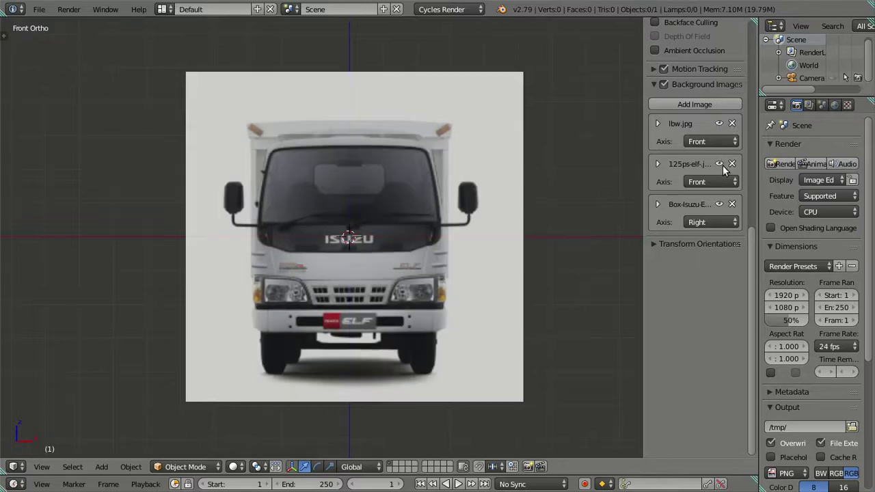
{"action": "left_click", "coordinate": [719, 164]}
{"action": "left_click", "coordinate": [718, 124]}
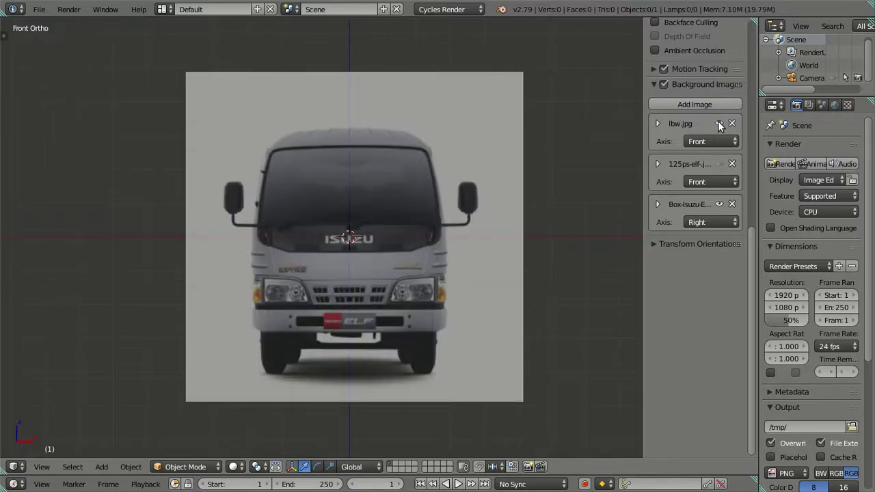
{"action": "left_click", "coordinate": [718, 123]}
{"action": "left_click", "coordinate": [719, 164]}
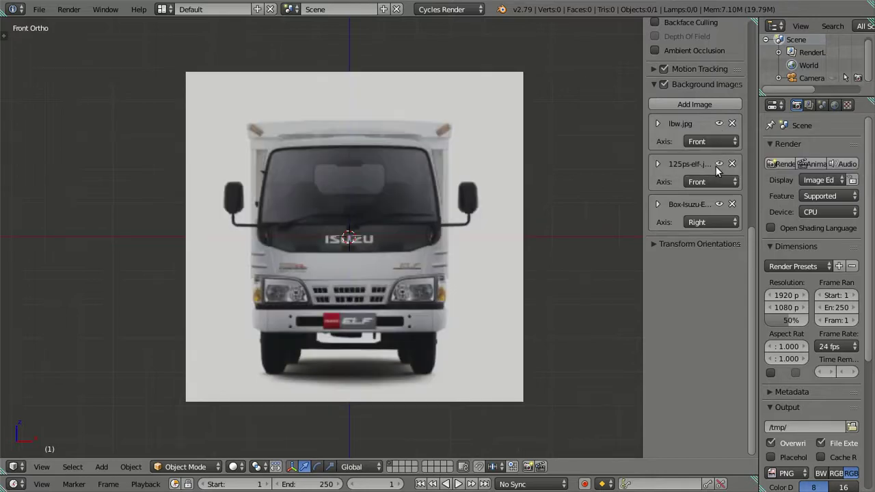
Step: Zoom in and out to inspect, hiding 125ps-elf.jpg briefly and showing it again
{"action": "scroll", "coordinate": [460, 205], "scroll_direction": "up", "scroll_amount": 3}
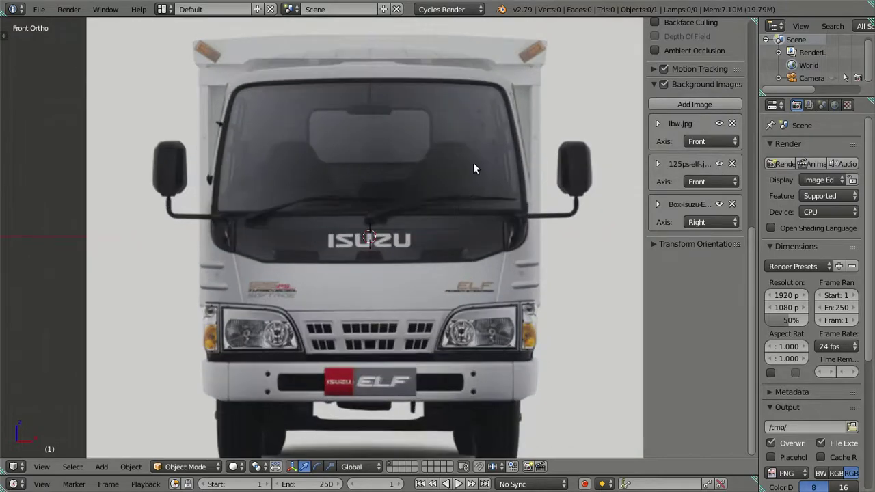
{"action": "scroll", "coordinate": [351, 216], "scroll_direction": "up", "scroll_amount": 2}
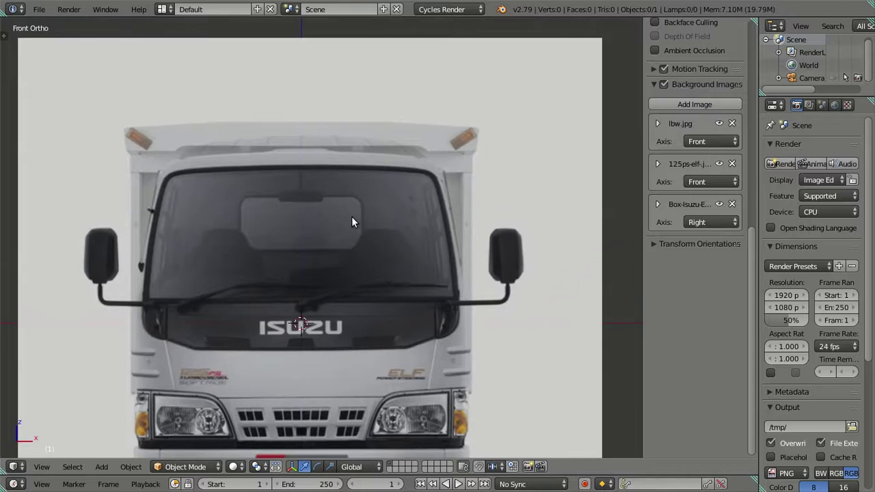
{"action": "scroll", "coordinate": [347, 216], "scroll_direction": "up", "scroll_amount": 2}
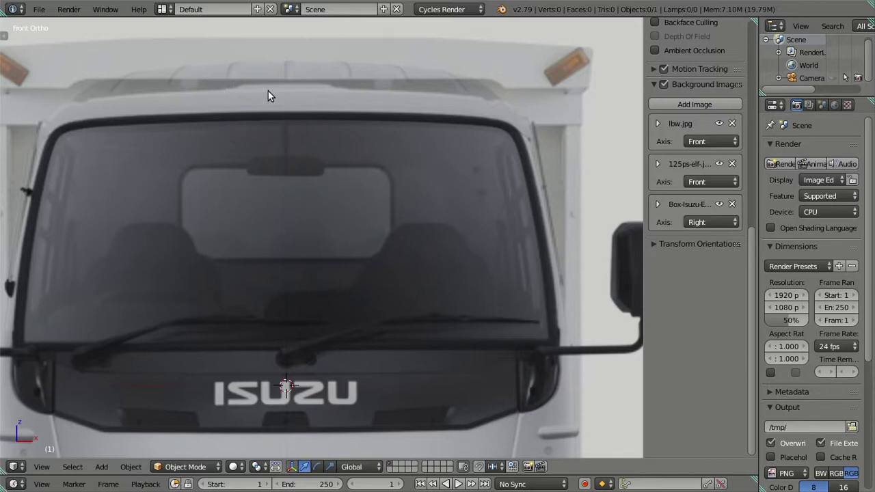
{"action": "scroll", "coordinate": [445, 98], "scroll_direction": "down", "scroll_amount": 2}
{"action": "scroll", "coordinate": [445, 98], "scroll_direction": "up", "scroll_amount": 2}
{"action": "scroll", "coordinate": [446, 99], "scroll_direction": "up", "scroll_amount": 3}
{"action": "scroll", "coordinate": [445, 98], "scroll_direction": "down", "scroll_amount": 3}
{"action": "scroll", "coordinate": [429, 287], "scroll_direction": "down", "scroll_amount": 2}
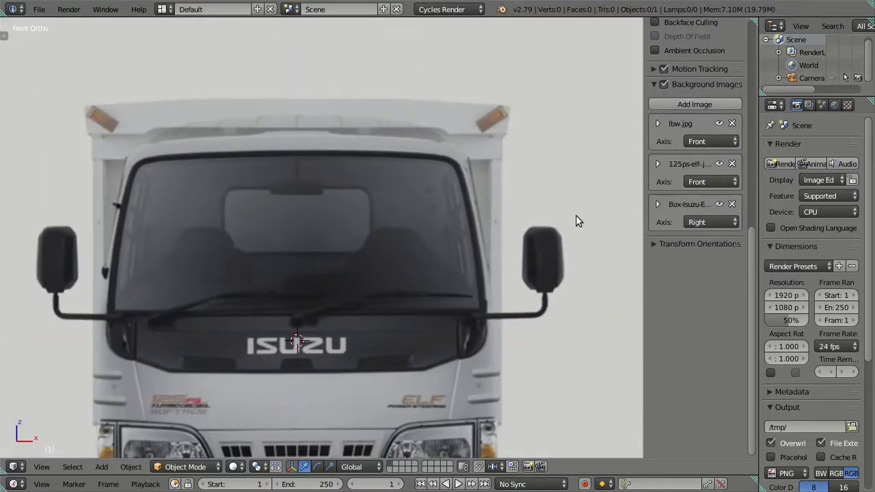
{"action": "scroll", "coordinate": [505, 252], "scroll_direction": "down", "scroll_amount": 2}
{"action": "scroll", "coordinate": [460, 238], "scroll_direction": "down", "scroll_amount": 2, "text": "shift"}
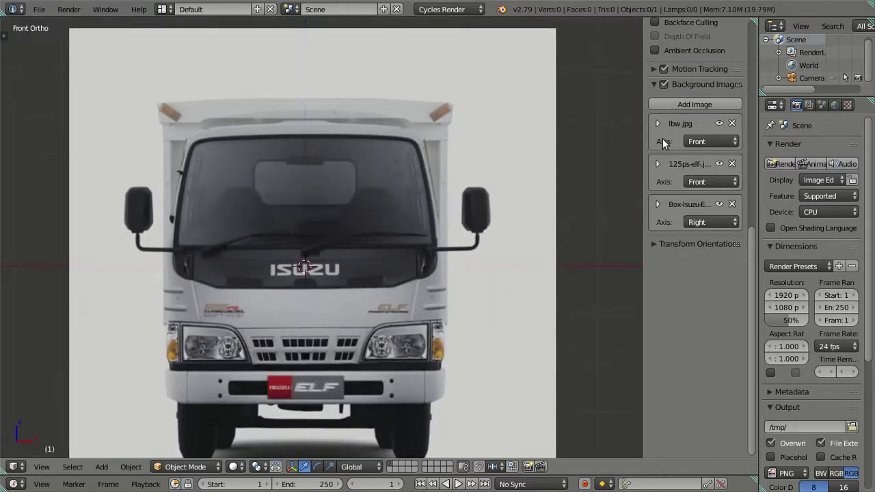
{"action": "left_click", "coordinate": [718, 165]}
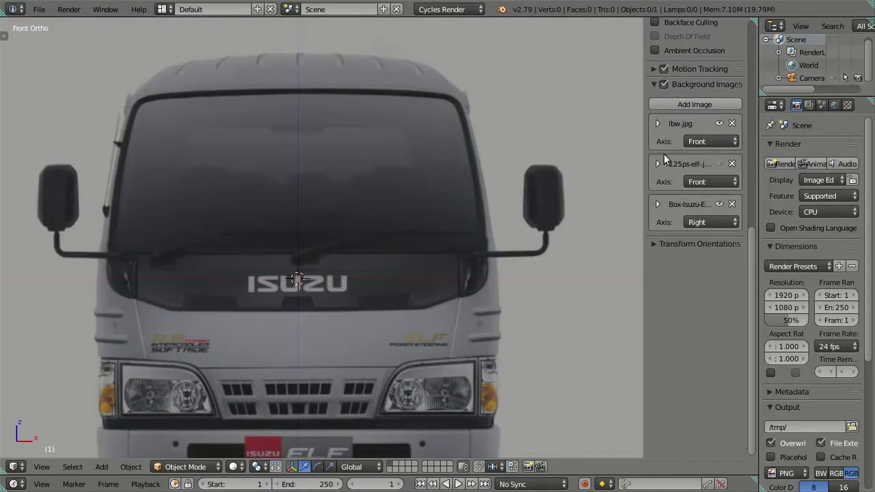
{"action": "left_click", "coordinate": [719, 164]}
{"action": "scroll", "coordinate": [363, 116], "scroll_direction": "down", "scroll_amount": 1}
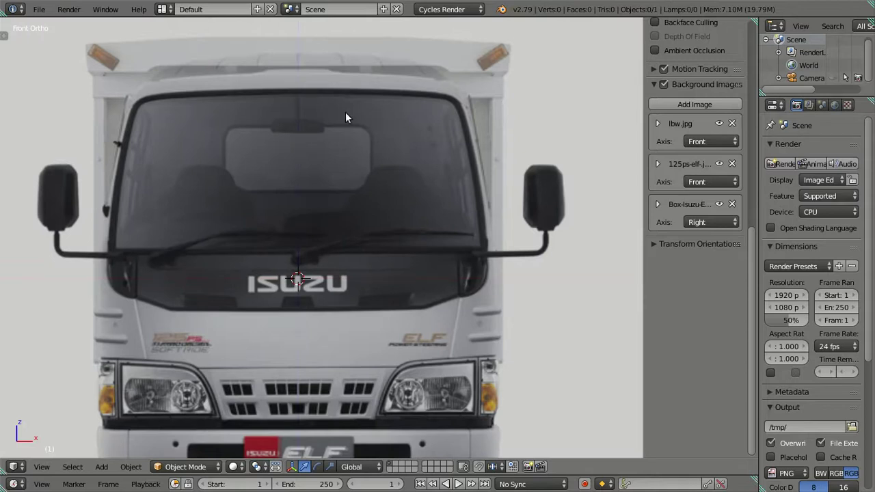
{"action": "scroll", "coordinate": [345, 112], "scroll_direction": "down", "scroll_amount": 3}
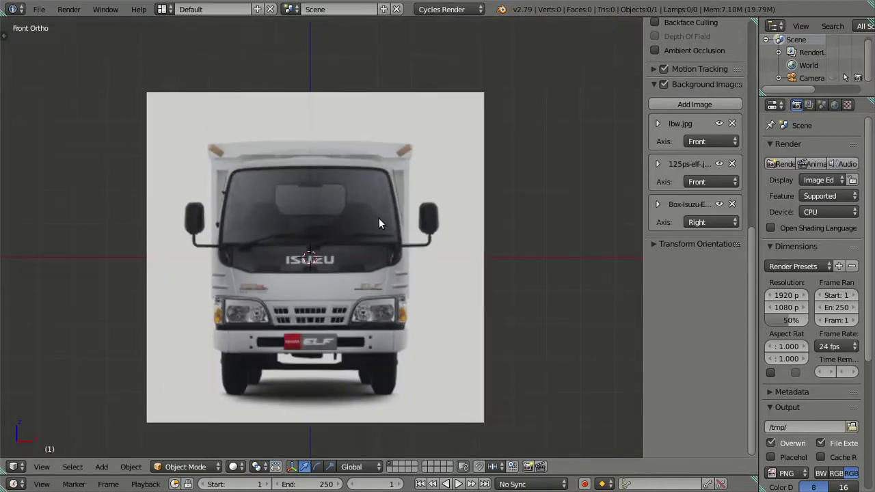
Step: Add a mesh plane at the 3D cursor and view it from above
{"action": "key", "text": "shift+a"}
{"action": "left_click", "coordinate": [414, 212]}
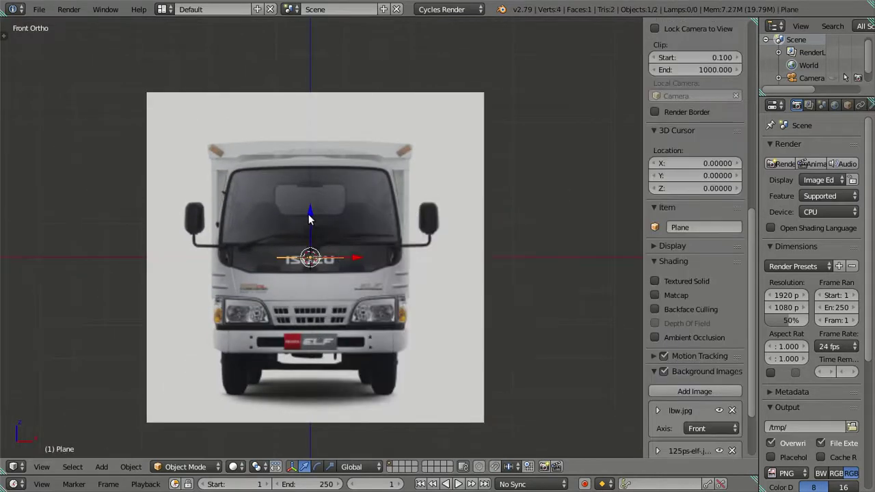
{"action": "key", "text": "g"}
{"action": "key", "text": "z"}
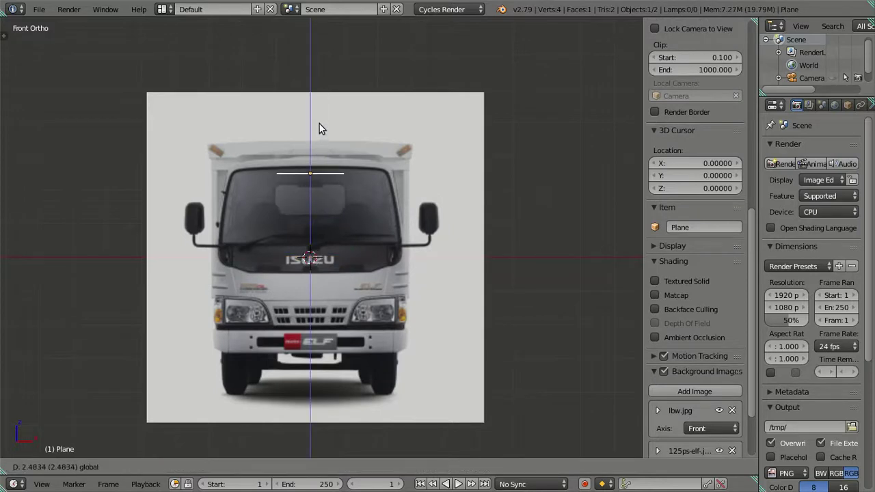
{"action": "key", "text": "Escape"}
{"action": "mouse_move", "coordinate": [369, 224]}
{"action": "middle_mouse_down"}
{"action": "mouse_move", "coordinate": [376, 326]}
{"action": "mouse_move", "coordinate": [349, 310]}
{"action": "middle_mouse_up"}
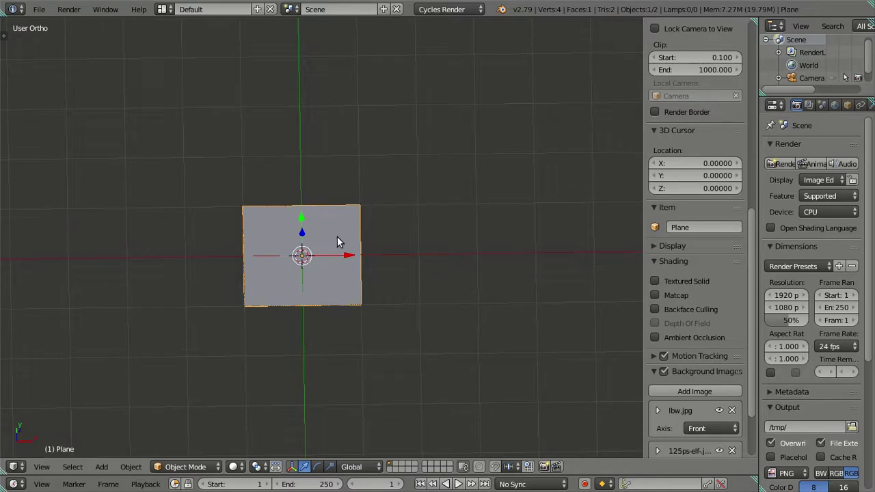
Step: Loop-cut the plane down its centre and delete the left half's face
{"action": "key", "text": "Tab"}
{"action": "key", "text": "ctrl+r"}
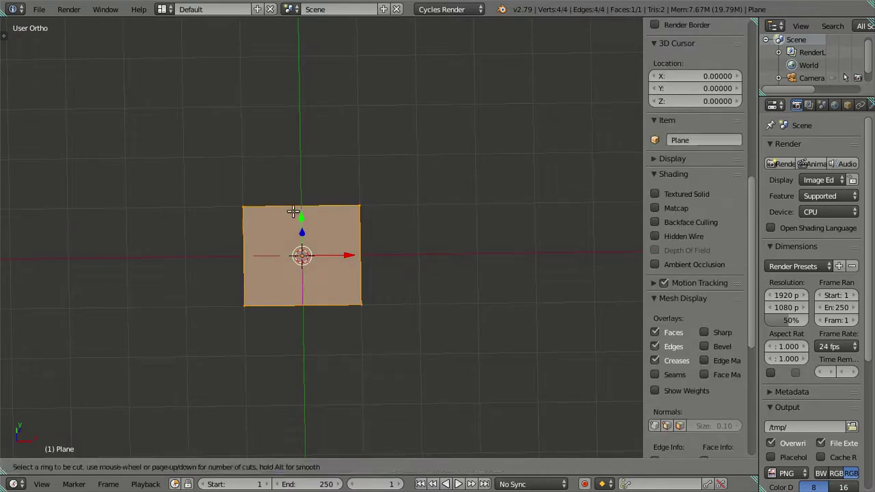
{"action": "left_click", "coordinate": [294, 211]}
{"action": "right_click", "coordinate": [294, 211]}
{"action": "right_click", "coordinate": [244, 205], "text": "shift"}
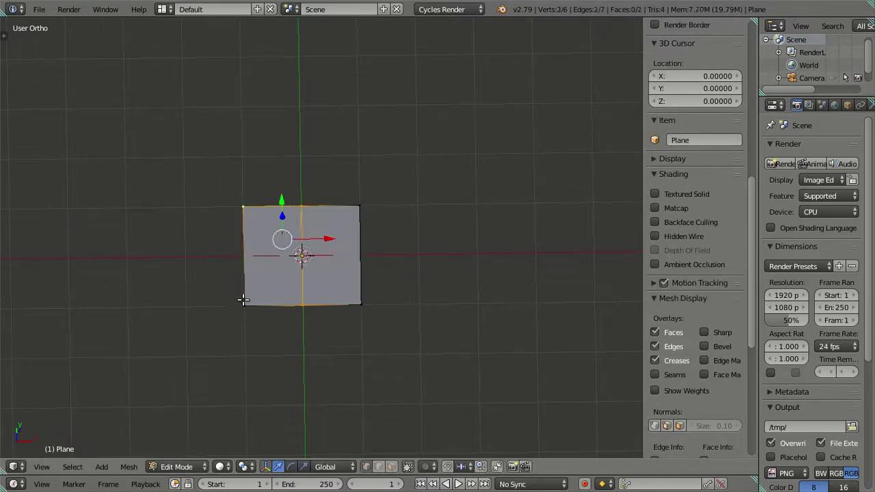
{"action": "right_click", "coordinate": [244, 305], "text": "shift"}
{"action": "key", "text": "x"}
{"action": "left_click", "coordinate": [504, 291]}
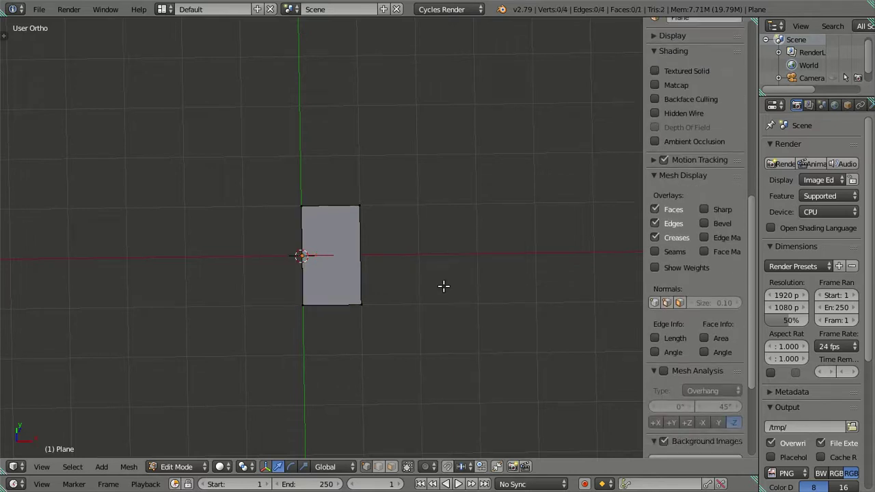
{"action": "middle_click_drag", "start_coordinate": [445, 288], "coordinate": [397, 246]}
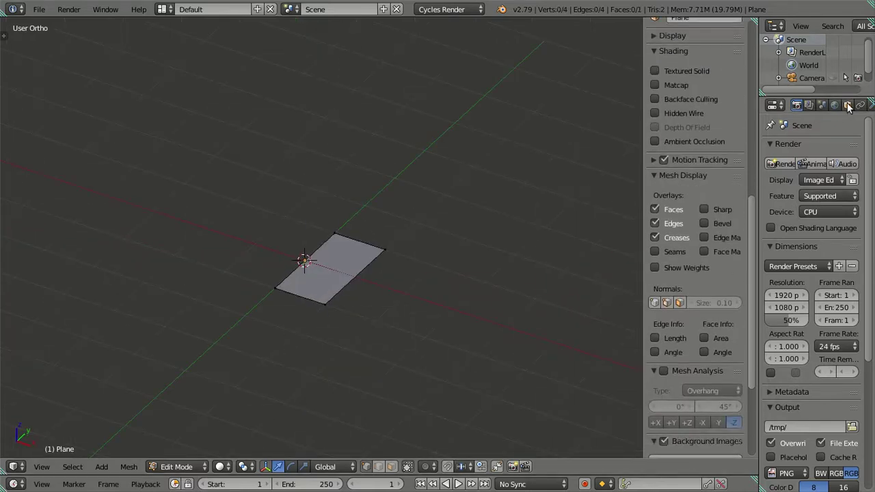
Step: Add a Mirror modifier to the half plane
{"action": "left_click", "coordinate": [835, 104]}
{"action": "left_click", "coordinate": [810, 147]}
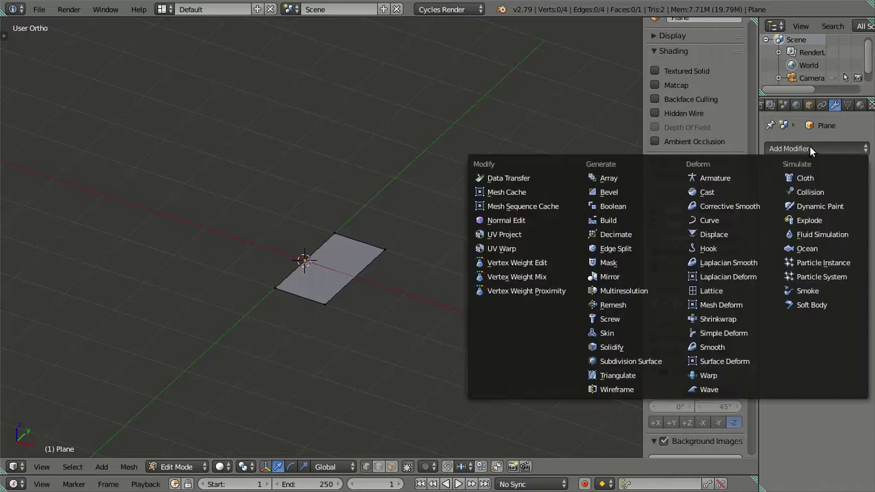
{"action": "left_click", "coordinate": [635, 279]}
{"action": "mouse_move", "coordinate": [379, 266]}
{"action": "middle_mouse_down"}
{"action": "mouse_move", "coordinate": [444, 270]}
{"action": "mouse_move", "coordinate": [736, 239]}
{"action": "middle_mouse_up"}
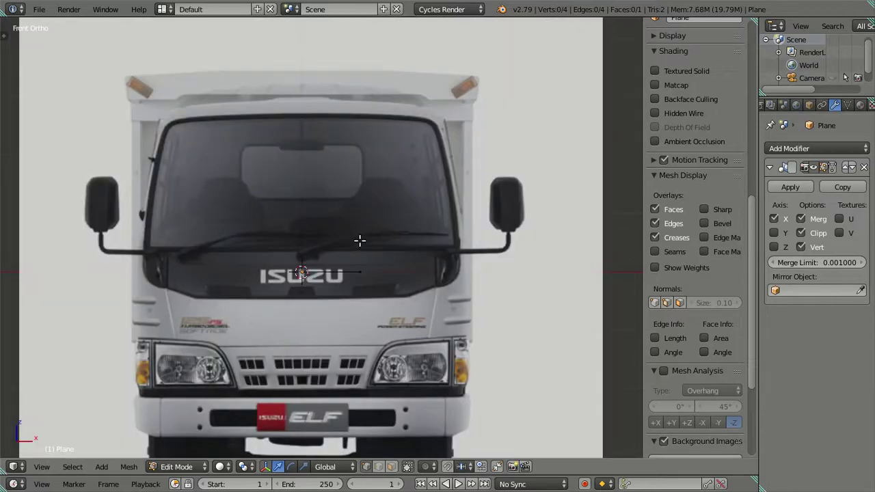
Step: Select all the plane's vertices and start moving them straight up along Z
{"action": "key", "text": "a"}
{"action": "key", "text": "g"}
{"action": "key", "text": "z"}
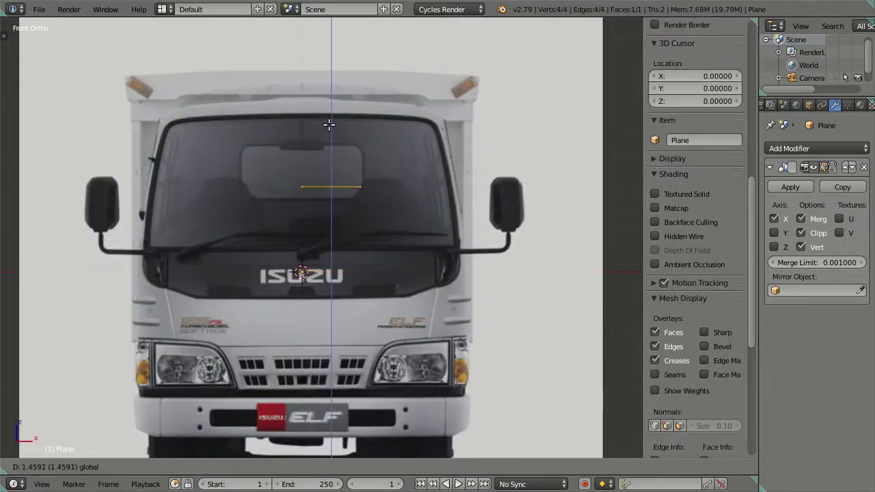
Step: Place the plane's edge at the cab roof and scroll through the sidebar
{"action": "left_click", "coordinate": [331, 55]}
{"action": "scroll", "coordinate": [331, 55], "scroll_direction": "up", "scroll_amount": 4}
{"action": "scroll", "coordinate": [364, 191], "scroll_direction": "up", "scroll_amount": 3, "text": "shift"}
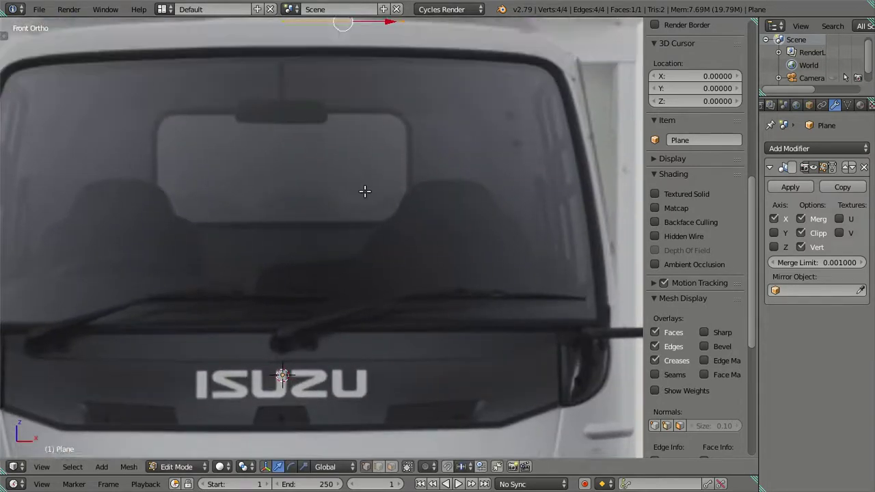
{"action": "scroll", "coordinate": [364, 191], "scroll_direction": "down", "scroll_amount": 3, "text": "shift"}
{"action": "scroll", "coordinate": [677, 225], "scroll_direction": "down", "scroll_amount": 5}
{"action": "scroll", "coordinate": [677, 221], "scroll_direction": "down", "scroll_amount": 4}
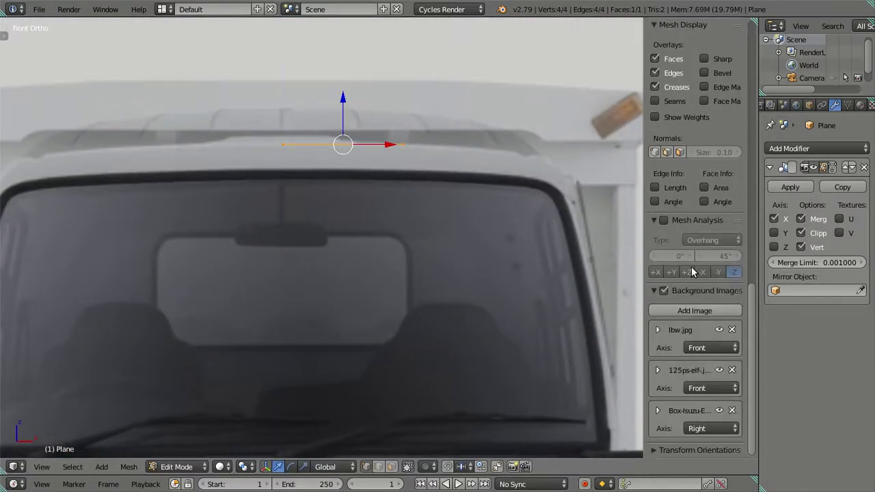
{"action": "scroll", "coordinate": [675, 287], "scroll_direction": "up", "scroll_amount": 5}
{"action": "scroll", "coordinate": [673, 281], "scroll_direction": "up", "scroll_amount": 5}
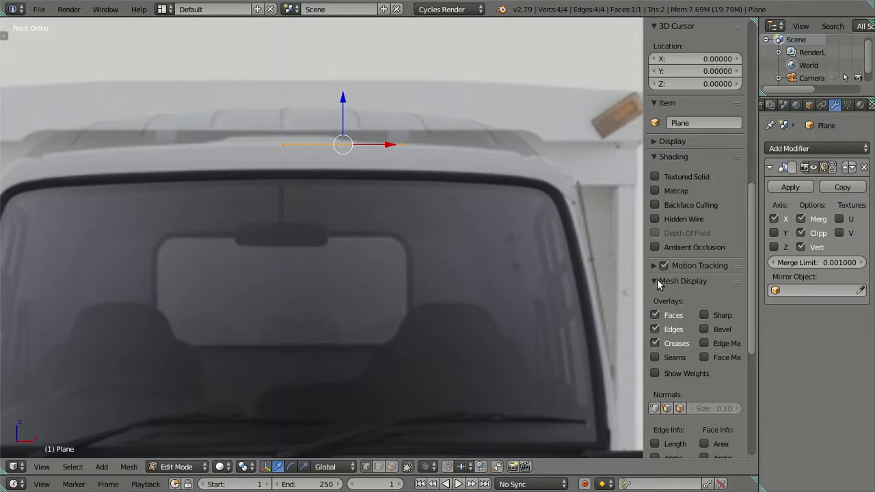
Step: Collapse the Mesh Display, Mesh Analysis and Shading sidebar sections
{"action": "left_click", "coordinate": [655, 282]}
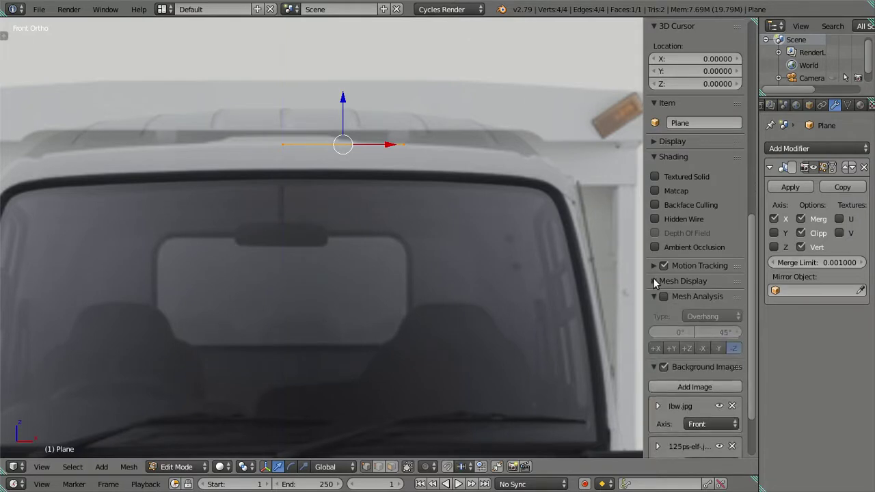
{"action": "left_click", "coordinate": [658, 281]}
{"action": "scroll", "coordinate": [660, 282], "scroll_direction": "down", "scroll_amount": 4}
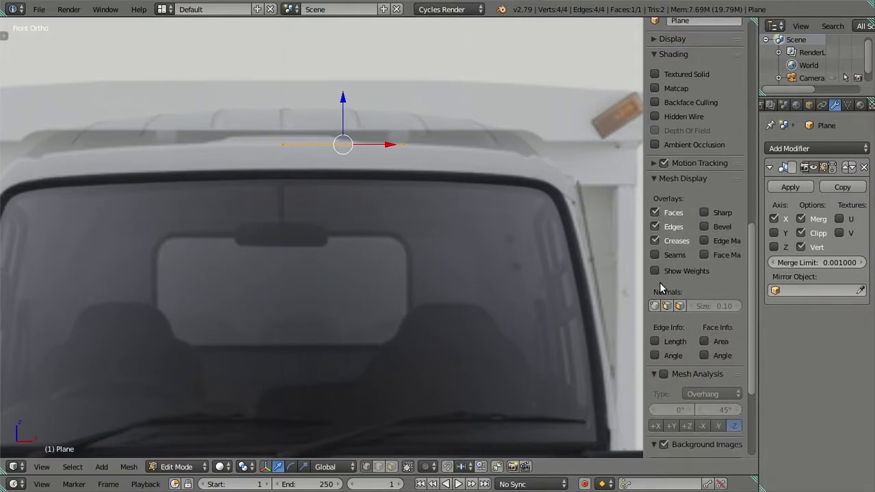
{"action": "left_click", "coordinate": [654, 181]}
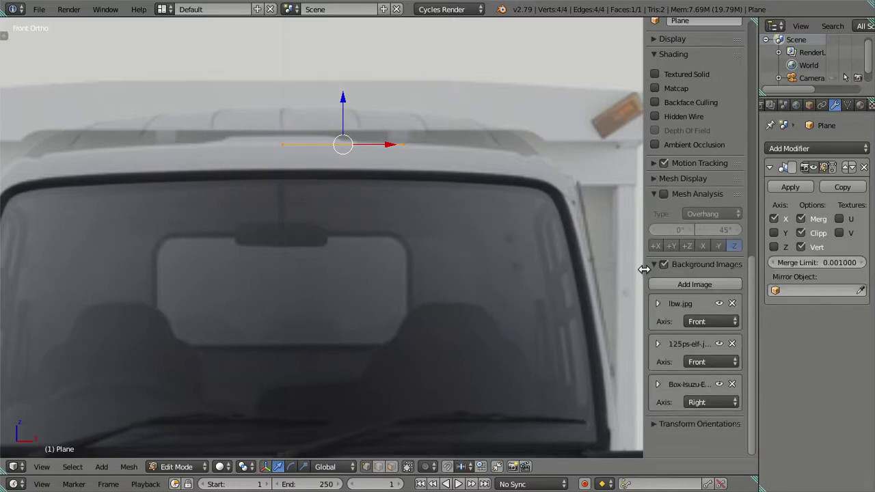
{"action": "left_click", "coordinate": [654, 196]}
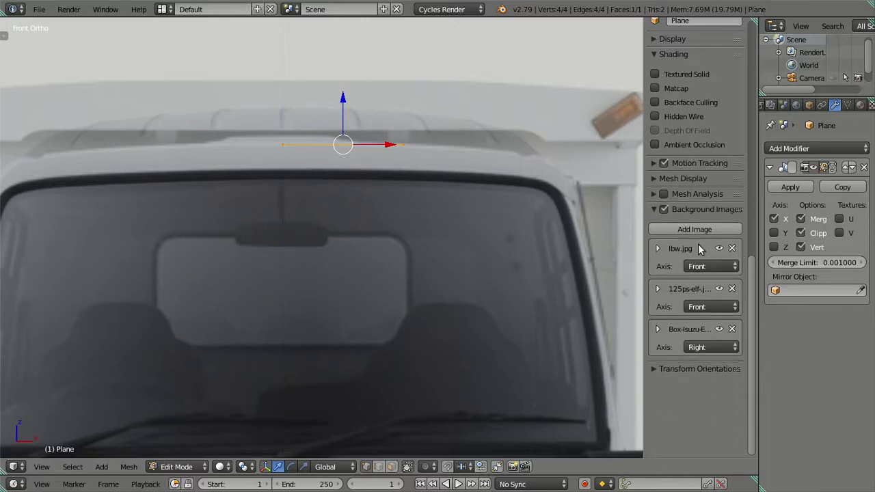
{"action": "scroll", "coordinate": [671, 235], "scroll_direction": "up", "scroll_amount": 5}
{"action": "scroll", "coordinate": [669, 226], "scroll_direction": "up", "scroll_amount": 5}
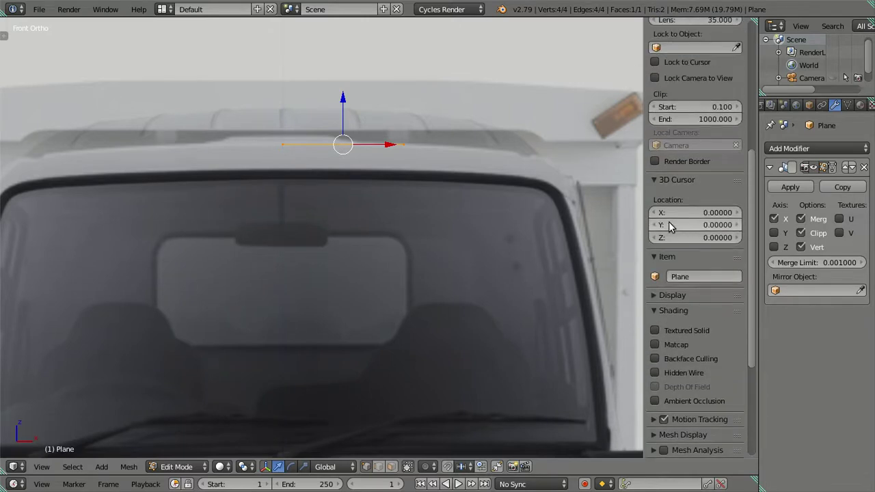
{"action": "scroll", "coordinate": [668, 222], "scroll_direction": "down", "scroll_amount": 5}
{"action": "scroll", "coordinate": [668, 219], "scroll_direction": "down", "scroll_amount": 3}
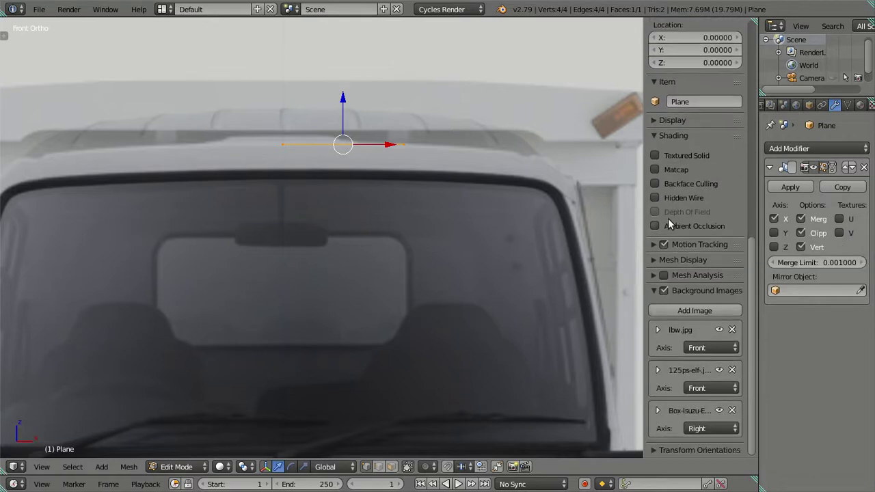
{"action": "scroll", "coordinate": [669, 219], "scroll_direction": "up", "scroll_amount": 5}
{"action": "left_click", "coordinate": [656, 238]}
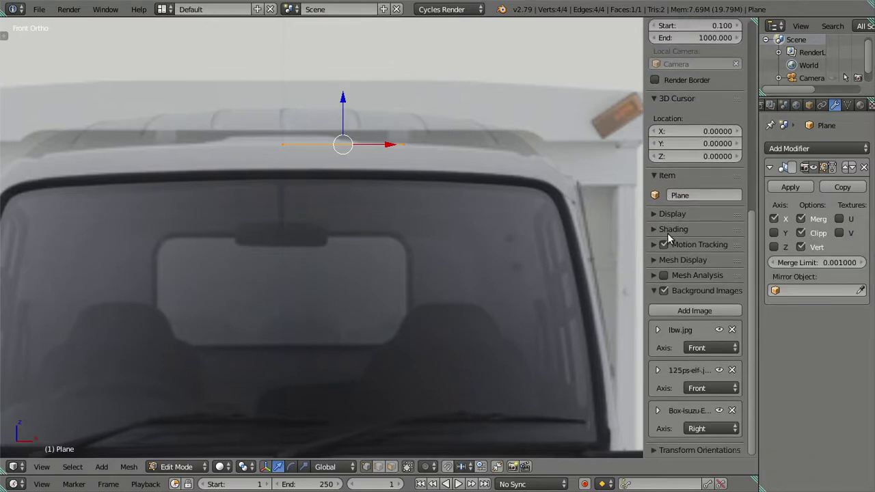
Step: Hide and re-show the lbw.jpg and 125ps-elf reference images to compare
{"action": "left_click", "coordinate": [718, 331]}
{"action": "left_click", "coordinate": [718, 331]}
{"action": "left_click", "coordinate": [718, 370]}
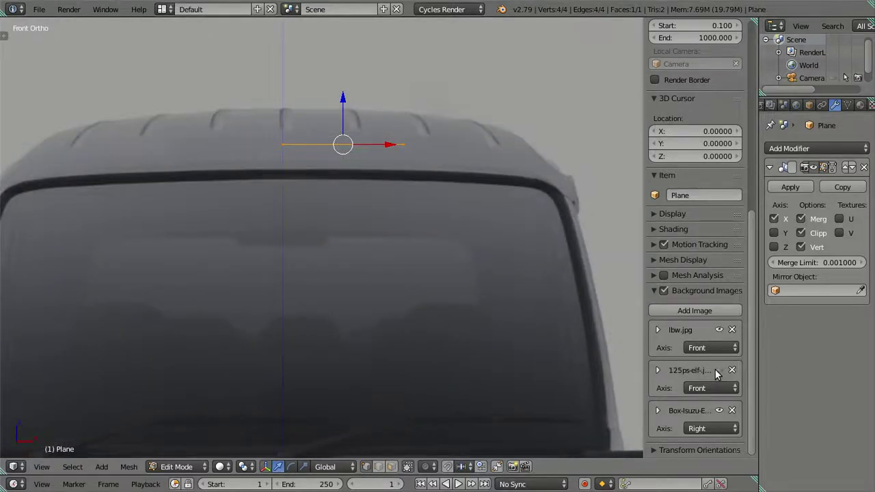
{"action": "left_click", "coordinate": [718, 370]}
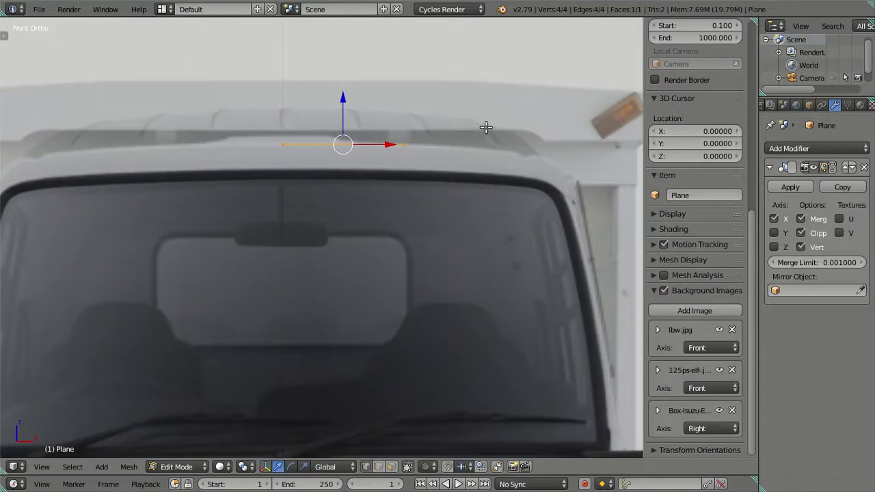
Step: Switch to edge selection, view from Top, zoom out, and add a background image slot
{"action": "mouse_move", "coordinate": [434, 117]}
{"action": "middle_mouse_down", "text": "shift"}
{"action": "mouse_move", "coordinate": [393, 131]}
{"action": "mouse_move", "coordinate": [390, 187]}
{"action": "middle_mouse_up", "text": "shift"}
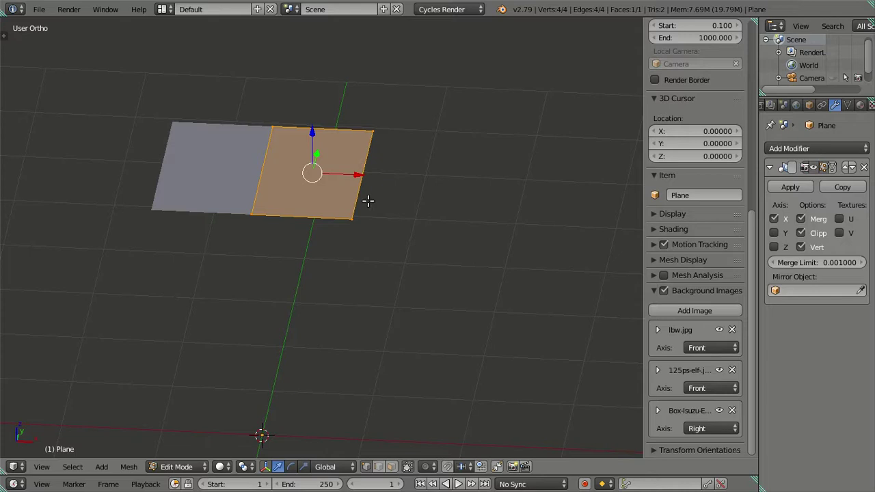
{"action": "key", "text": "ctrl+Tab"}
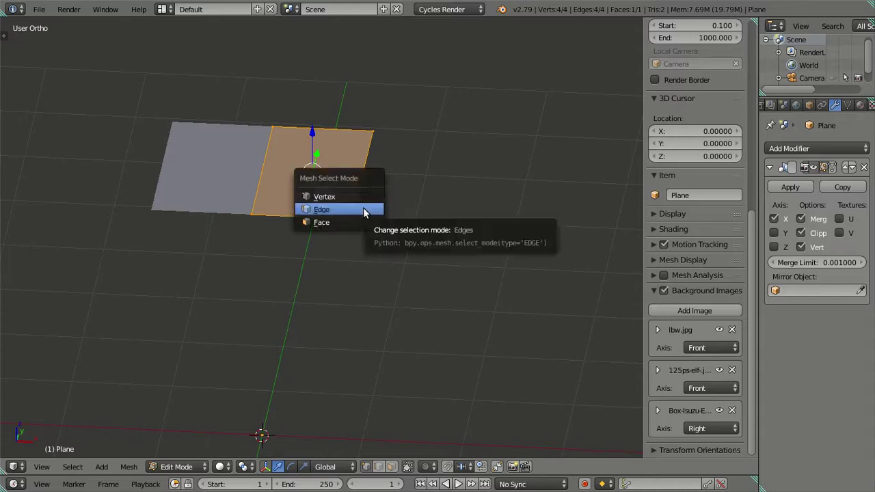
{"action": "left_click", "coordinate": [361, 209]}
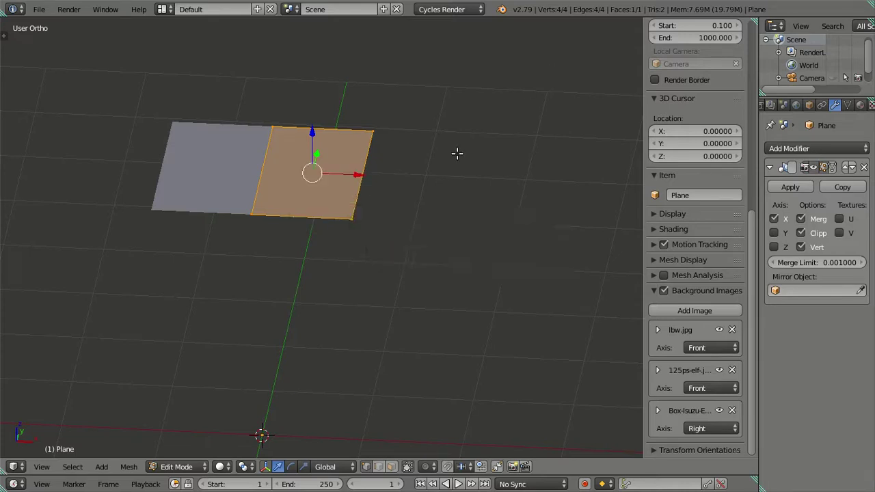
{"action": "key", "text": "KP_7"}
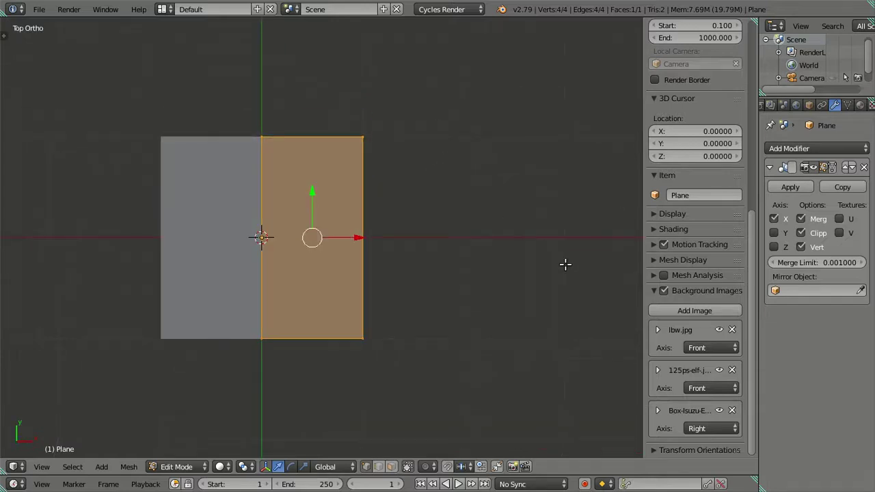
{"action": "scroll", "coordinate": [489, 237], "scroll_direction": "down", "scroll_amount": 5}
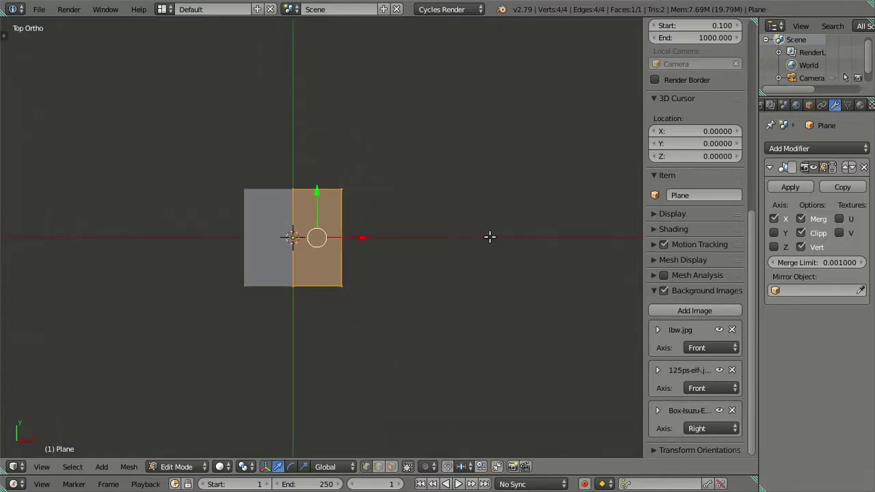
{"action": "left_click", "coordinate": [675, 312]}
Step: Set the new background image's axis to Top
{"action": "scroll", "coordinate": [676, 342], "scroll_direction": "down", "scroll_amount": 3}
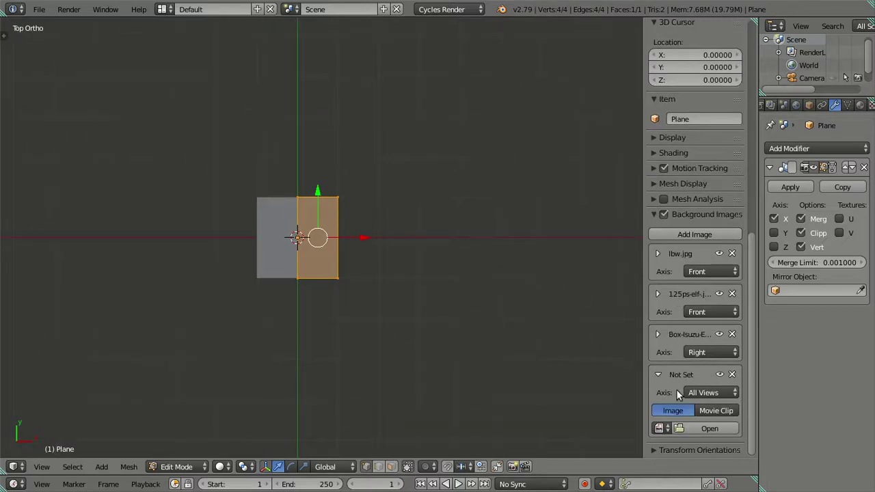
{"action": "left_click", "coordinate": [692, 392]}
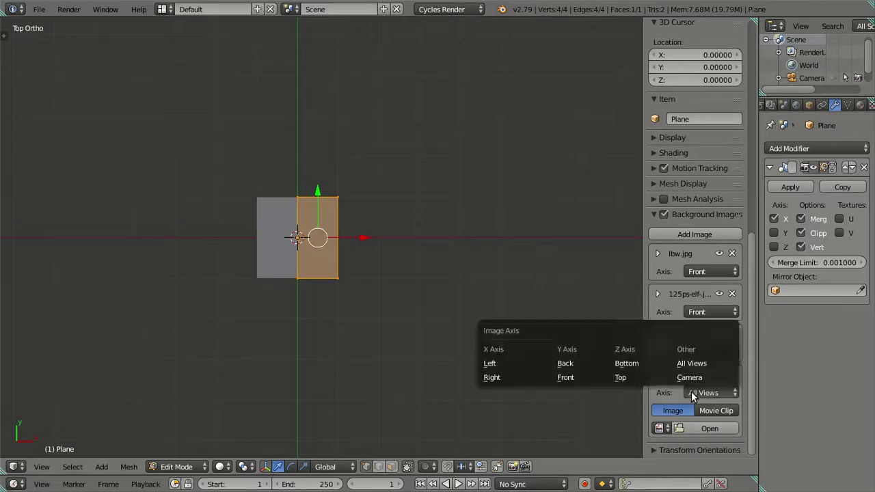
{"action": "left_click", "coordinate": [594, 377]}
Step: Browse to the Desktop folder in thumbnail view and leave fullscreen mode
{"action": "left_click", "coordinate": [680, 426]}
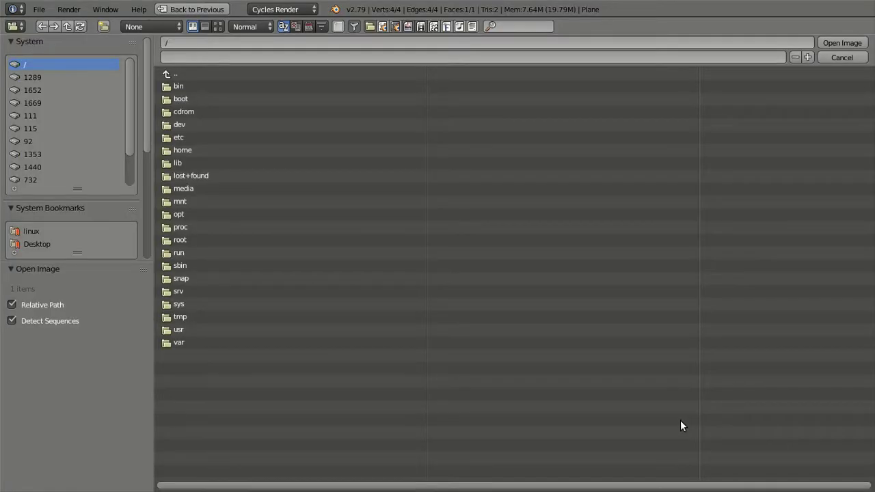
{"action": "left_click", "coordinate": [43, 243]}
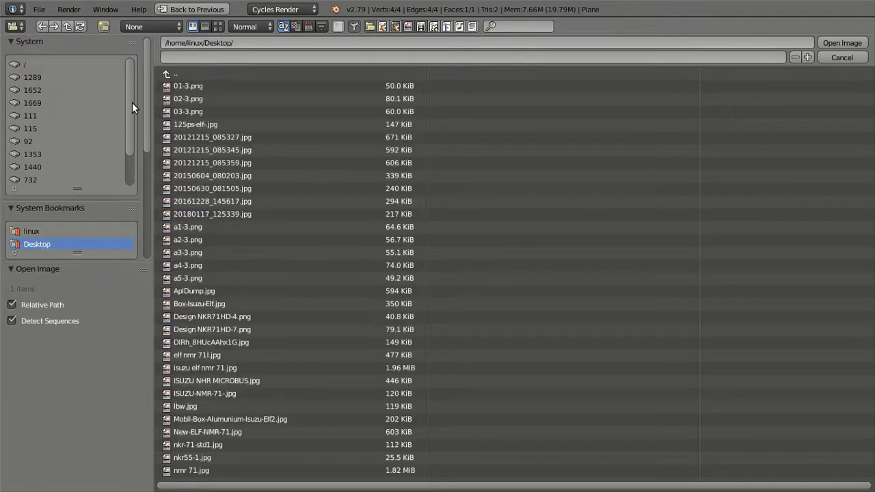
{"action": "left_click", "coordinate": [217, 26]}
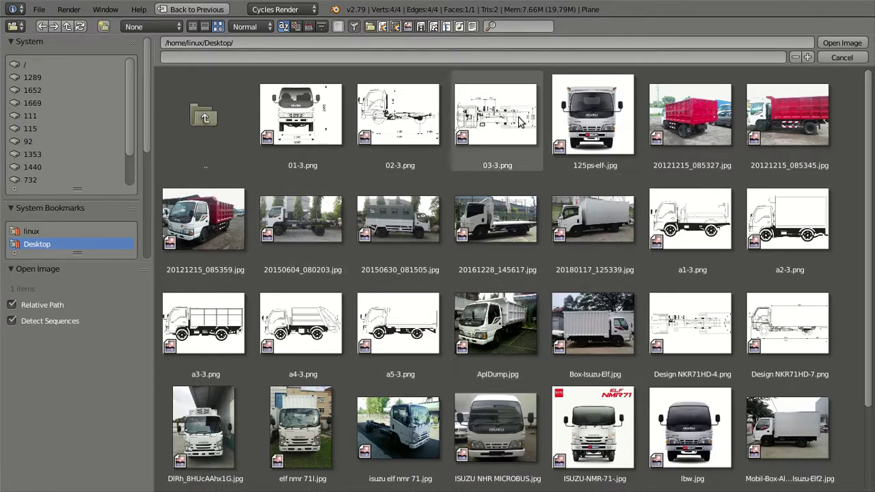
{"action": "scroll", "coordinate": [516, 201], "scroll_direction": "down", "scroll_amount": 3}
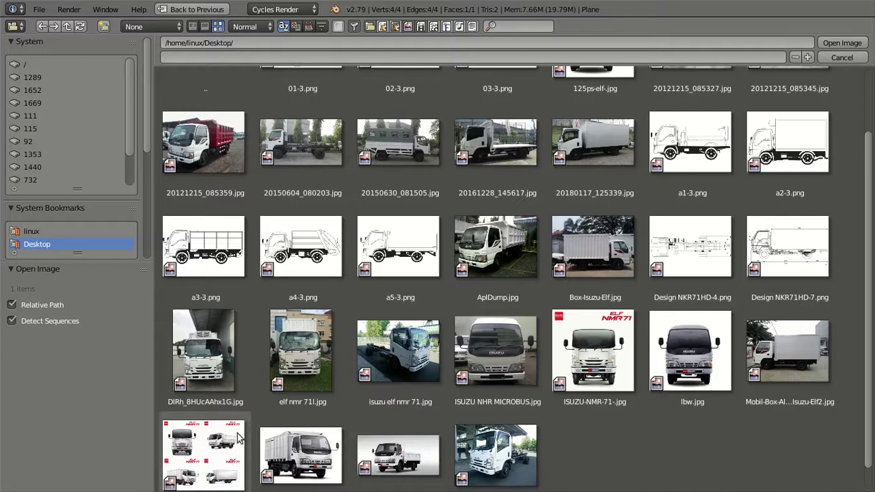
{"action": "scroll", "coordinate": [677, 270], "scroll_direction": "up", "scroll_amount": 3}
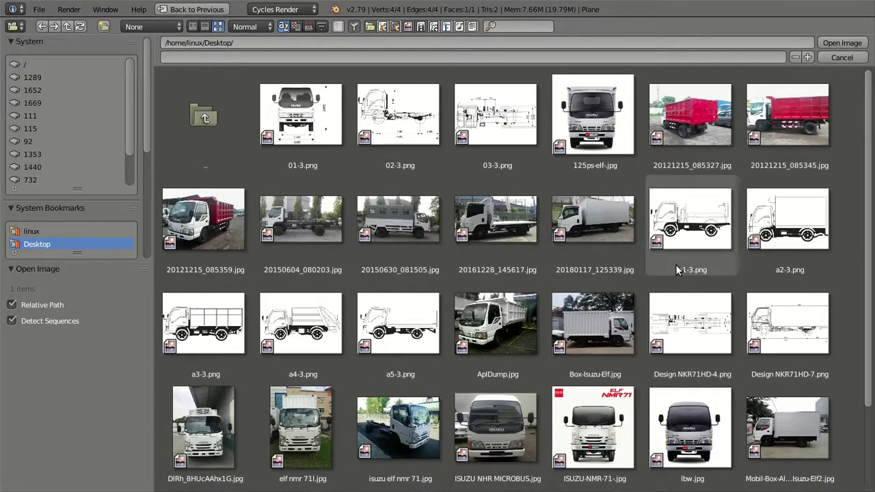
{"action": "left_click", "coordinate": [104, 9]}
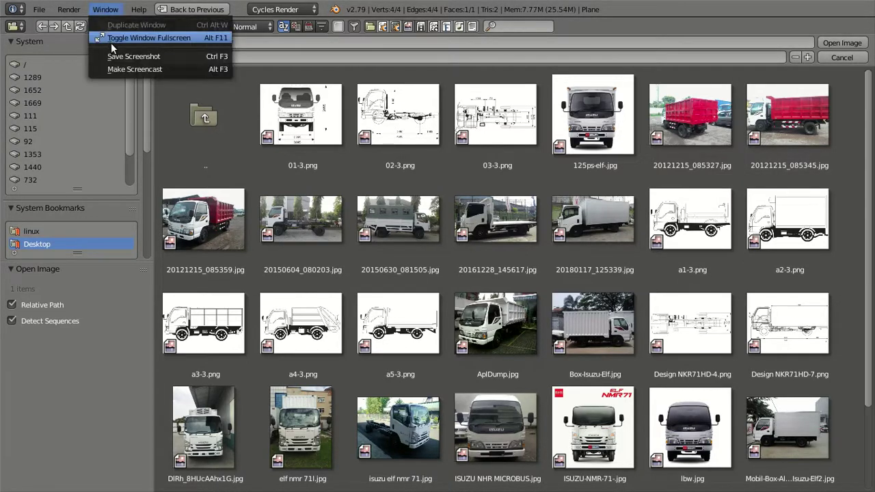
{"action": "left_click", "coordinate": [137, 38]}
Step: Minimise Blender and open Design NKR71HD-4.png in the Image Viewer, moved right
{"action": "left_click", "coordinate": [21, 8]}
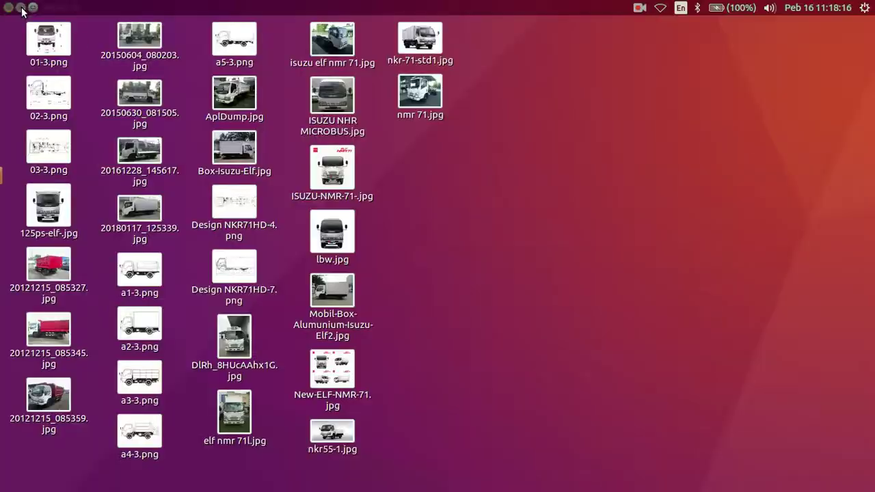
{"action": "left_click", "coordinate": [233, 201]}
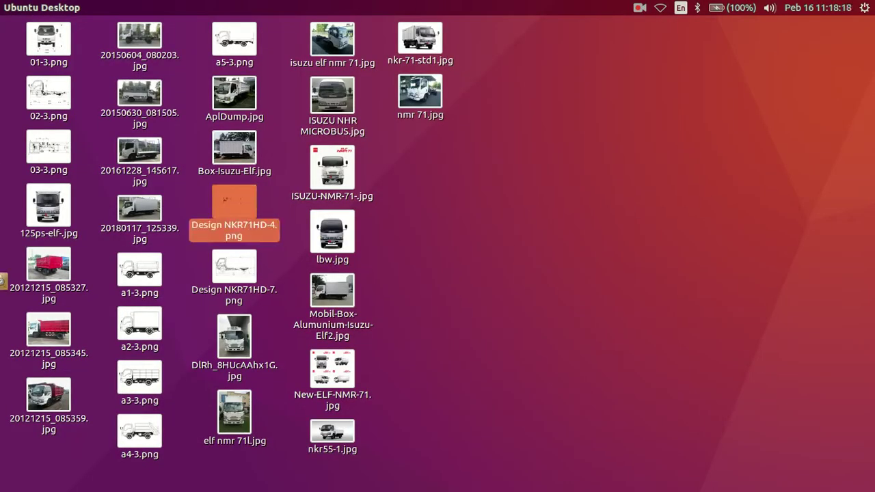
{"action": "double_click", "coordinate": [230, 195]}
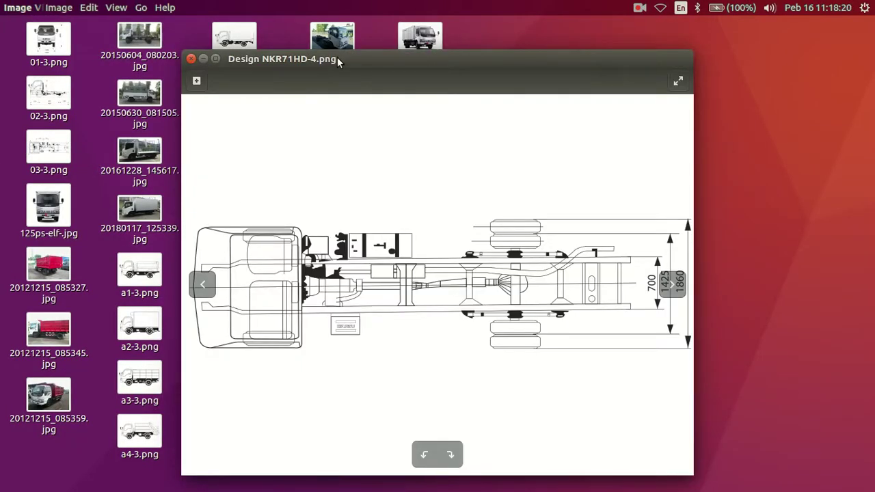
{"action": "left_click_drag", "start_coordinate": [338, 61], "coordinate": [582, 48]}
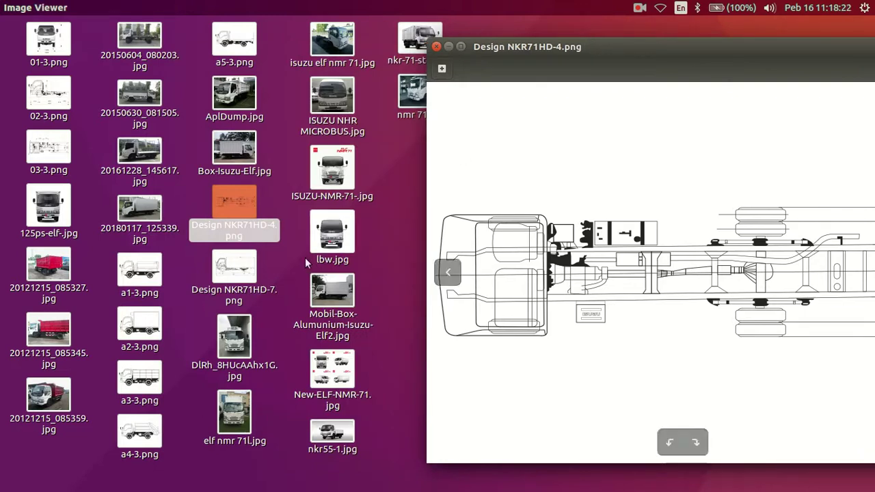
Step: Open 03-3.png alongside it to compare, then close both viewer windows
{"action": "double_click", "coordinate": [36, 154]}
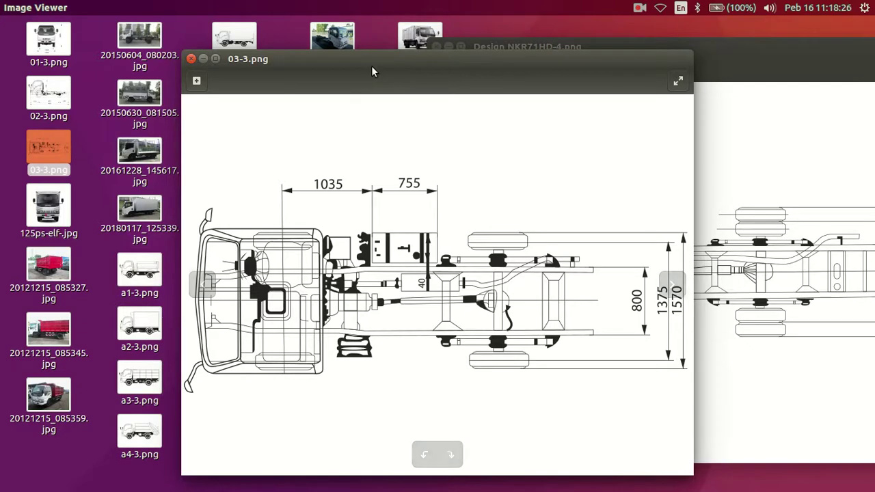
{"action": "left_click_drag", "start_coordinate": [386, 63], "coordinate": [254, 49]}
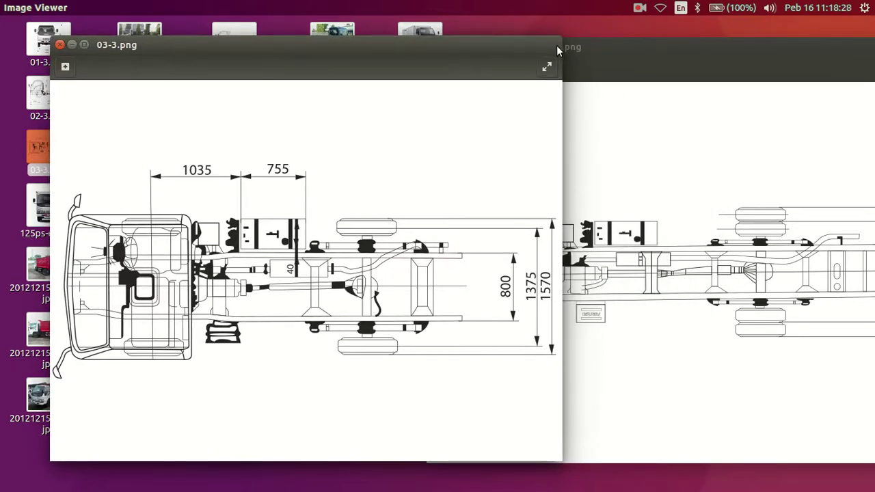
{"action": "left_click", "coordinate": [610, 60]}
{"action": "left_click_drag", "start_coordinate": [611, 59], "coordinate": [531, 63]}
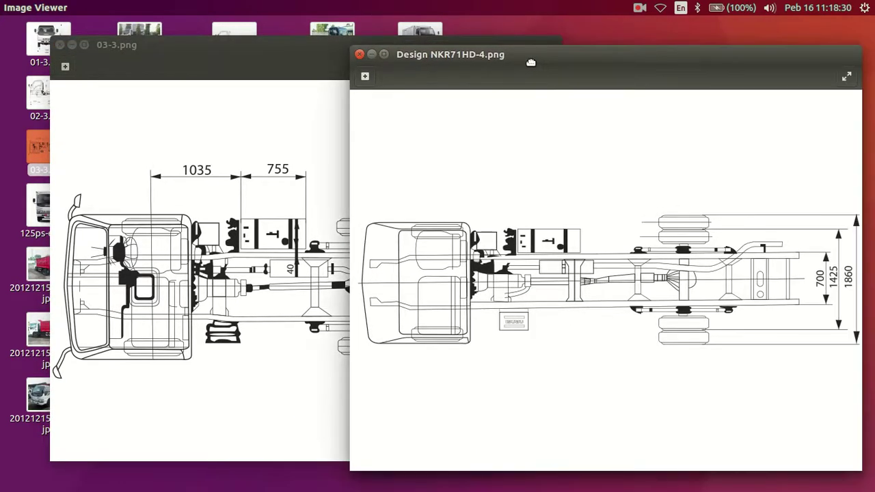
{"action": "mouse_move", "coordinate": [103, 324]}
{"action": "left_click", "coordinate": [359, 54]}
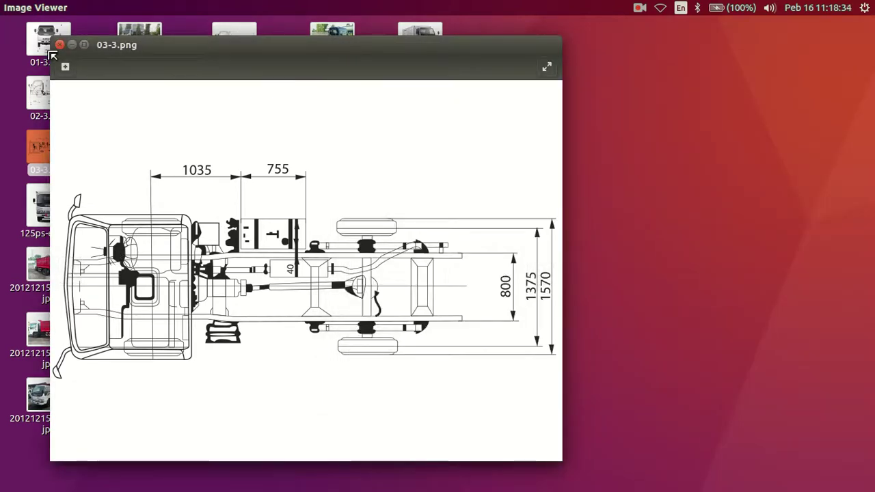
{"action": "left_click", "coordinate": [59, 45]}
{"action": "mouse_move", "coordinate": [2, 130]}
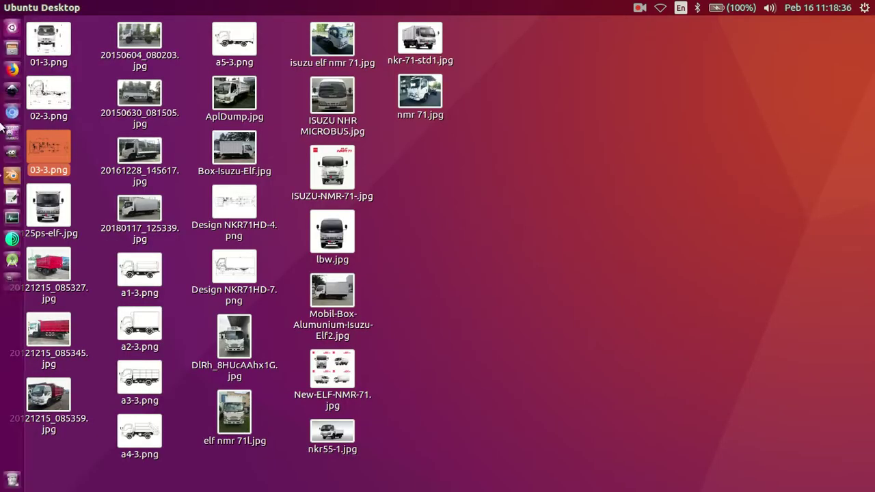
Step: Return Blender to fullscreen and load 03-3.png as the background reference
{"action": "left_click", "coordinate": [7, 177]}
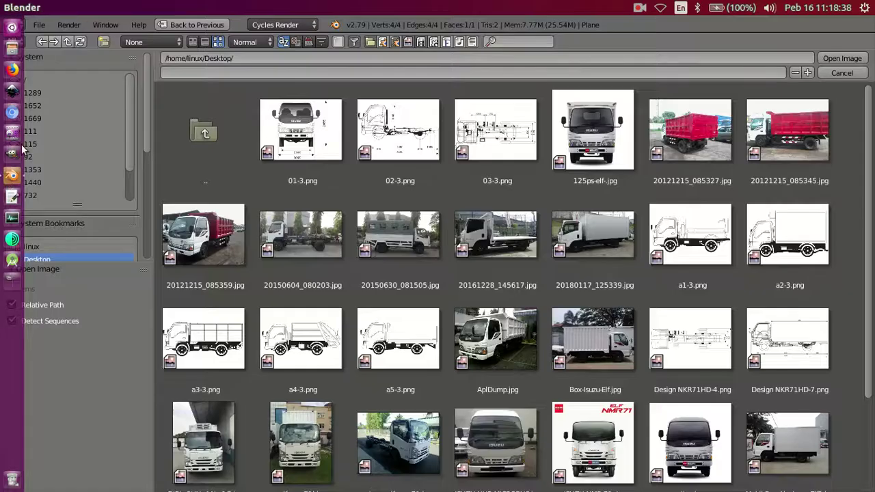
{"action": "left_click", "coordinate": [101, 26]}
{"action": "left_click", "coordinate": [134, 53]}
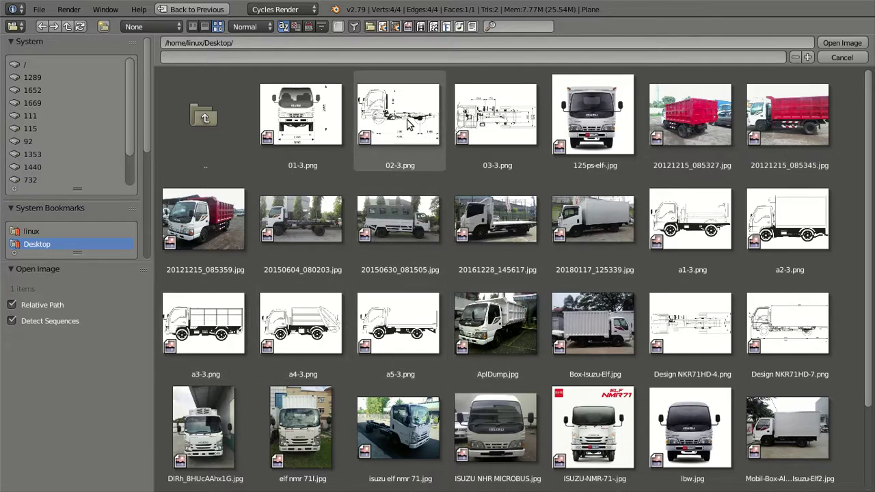
{"action": "left_click", "coordinate": [535, 124]}
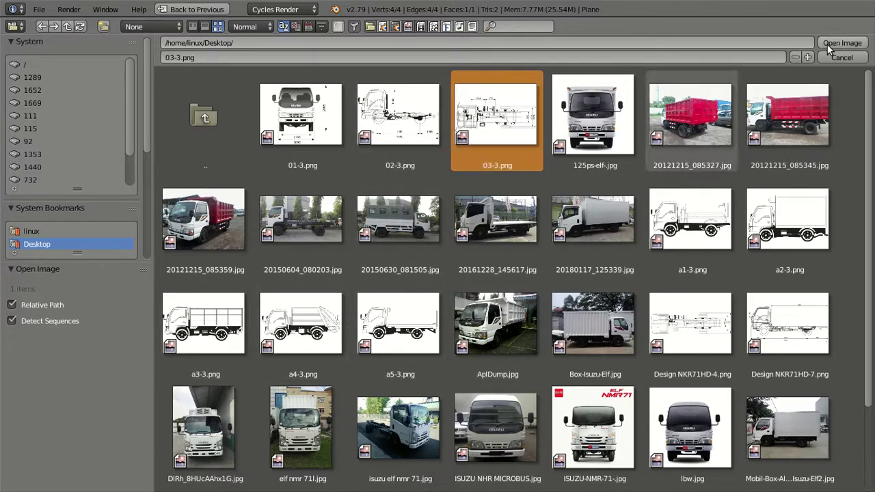
{"action": "left_click", "coordinate": [824, 43]}
{"action": "scroll", "coordinate": [249, 303], "scroll_direction": "up", "scroll_amount": 3}
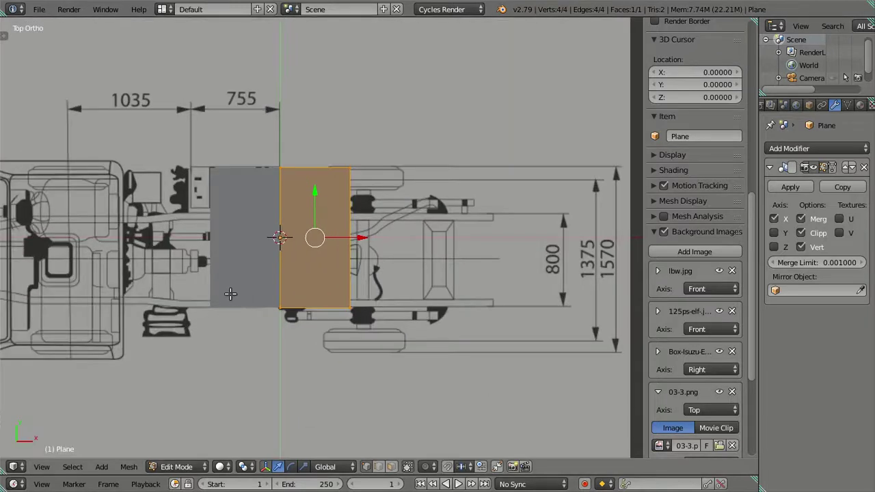
Step: Leave Edit Mode, hide the plane, and slide the top reference's X offset to 2.00
{"action": "middle_click_drag", "start_coordinate": [368, 287], "coordinate": [394, 287], "text": "shift"}
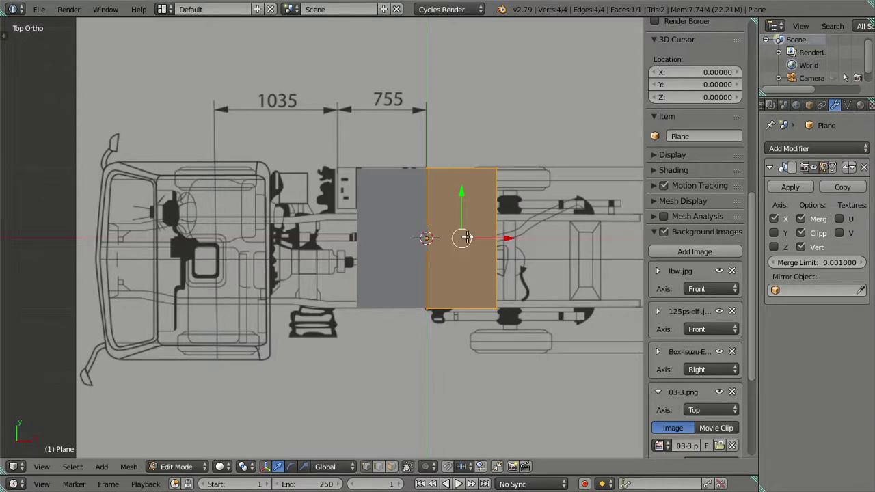
{"action": "key", "text": "Tab"}
{"action": "key", "text": "Delete"}
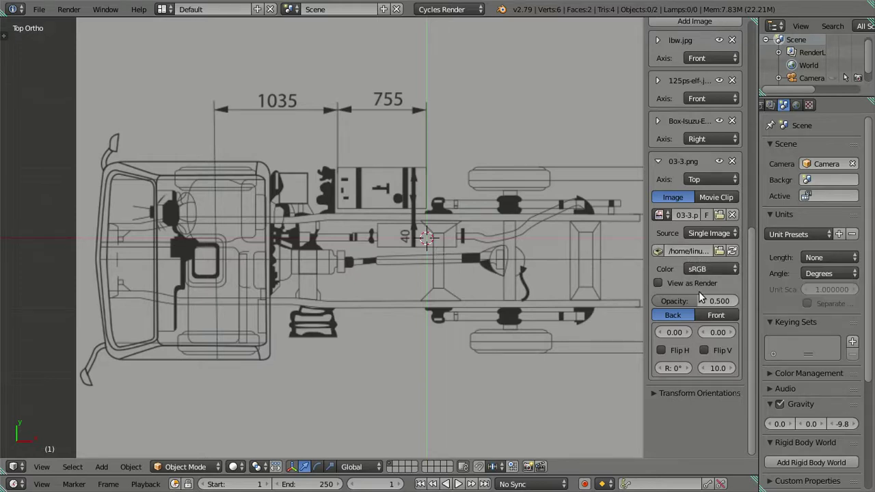
{"action": "left_click_drag", "start_coordinate": [688, 328], "coordinate": [689, 328]}
{"action": "scroll", "coordinate": [412, 305], "scroll_direction": "up", "scroll_amount": 3}
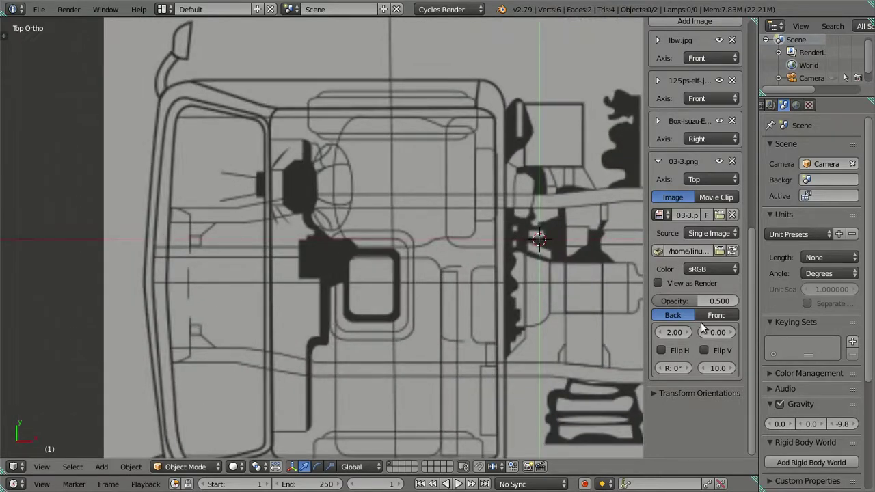
Step: Raise the top reference's Y offset to 0.40 and inspect the cab drawing
{"action": "left_click_drag", "start_coordinate": [702, 329], "coordinate": [731, 334]}
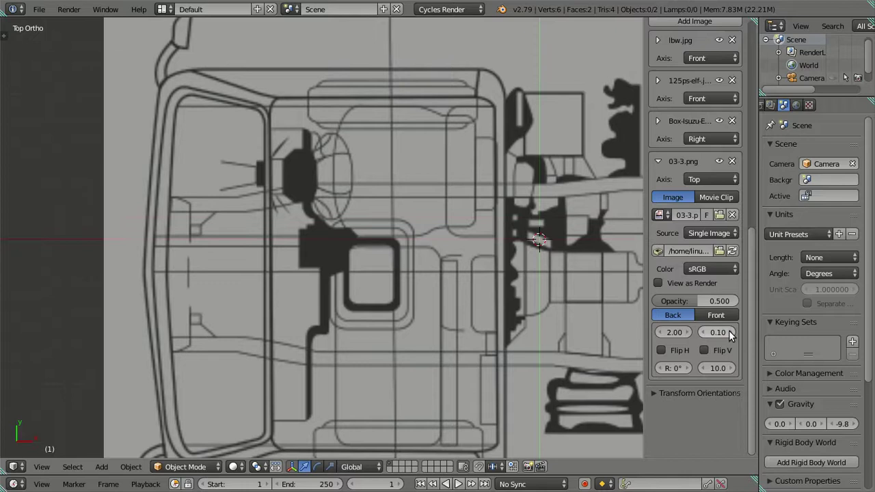
{"action": "left_click", "coordinate": [731, 333]}
{"action": "left_click", "coordinate": [731, 333]}
{"action": "left_click", "coordinate": [729, 333]}
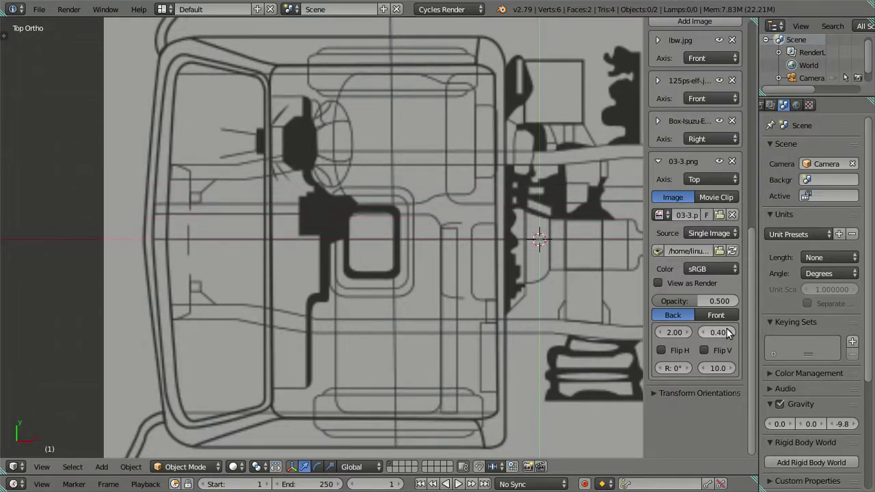
{"action": "scroll", "coordinate": [358, 285], "scroll_direction": "up", "scroll_amount": 3}
{"action": "scroll", "coordinate": [349, 280], "scroll_direction": "up", "scroll_amount": 5}
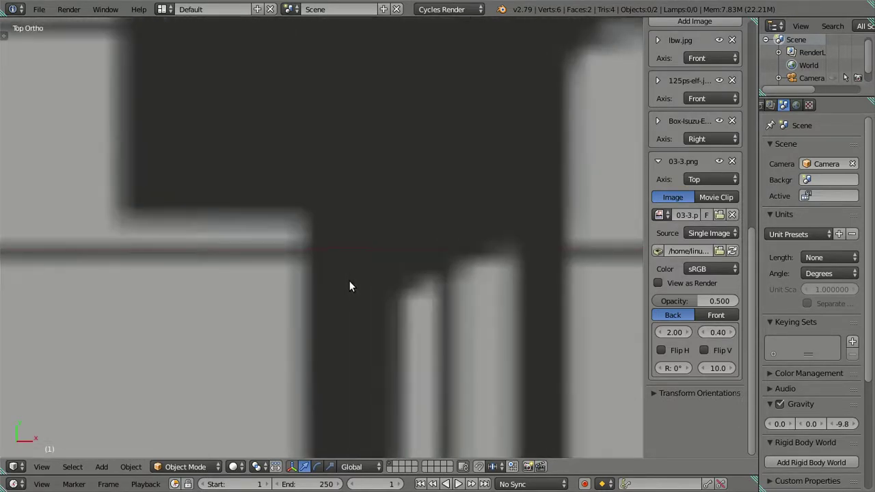
{"action": "middle_click_drag", "start_coordinate": [543, 275], "coordinate": [214, 278], "text": "shift"}
{"action": "scroll", "coordinate": [483, 250], "scroll_direction": "down", "scroll_amount": 1}
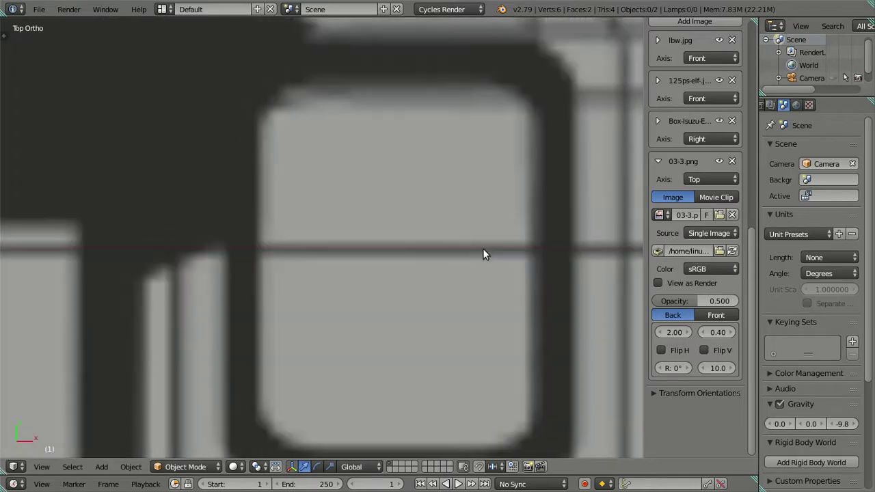
{"action": "scroll", "coordinate": [483, 255], "scroll_direction": "down", "scroll_amount": 3}
{"action": "scroll", "coordinate": [336, 283], "scroll_direction": "down", "scroll_amount": 4}
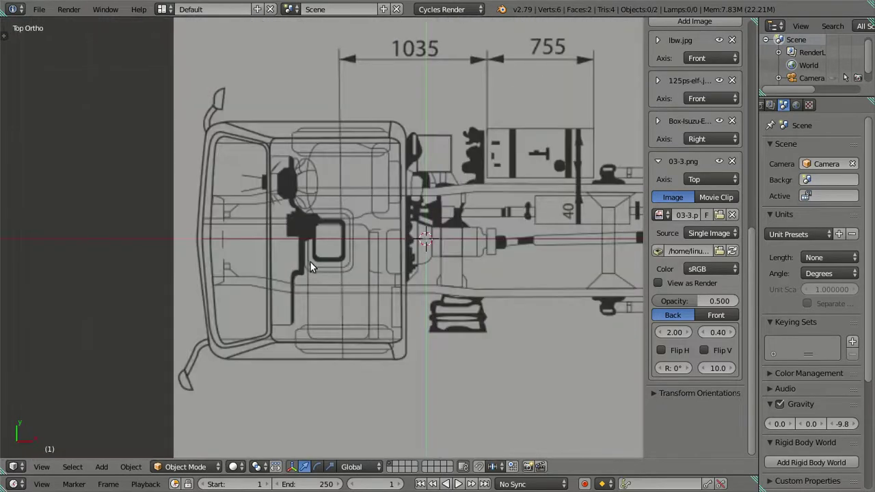
{"action": "scroll", "coordinate": [310, 261], "scroll_direction": "down", "scroll_amount": 3}
{"action": "scroll", "coordinate": [322, 266], "scroll_direction": "down", "scroll_amount": 1}
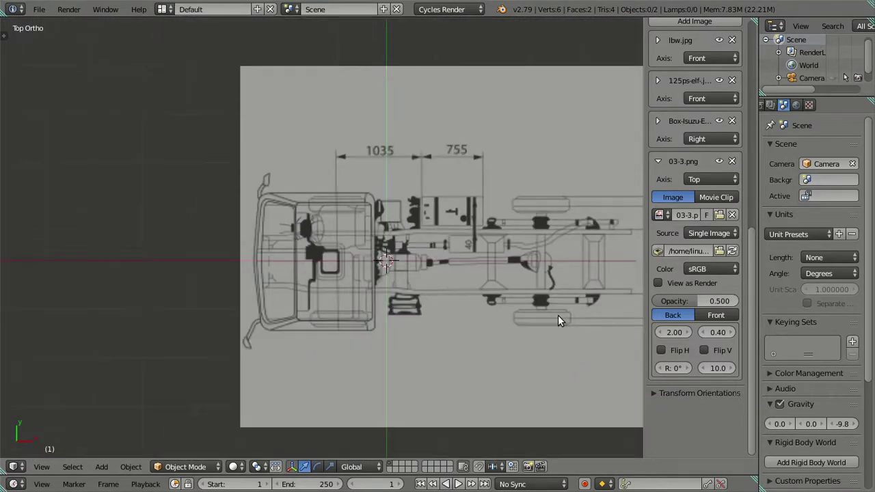
Step: Toggle the vertical flip, rotate the reference 90°, and briefly unhide the plane to check
{"action": "left_click", "coordinate": [704, 350]}
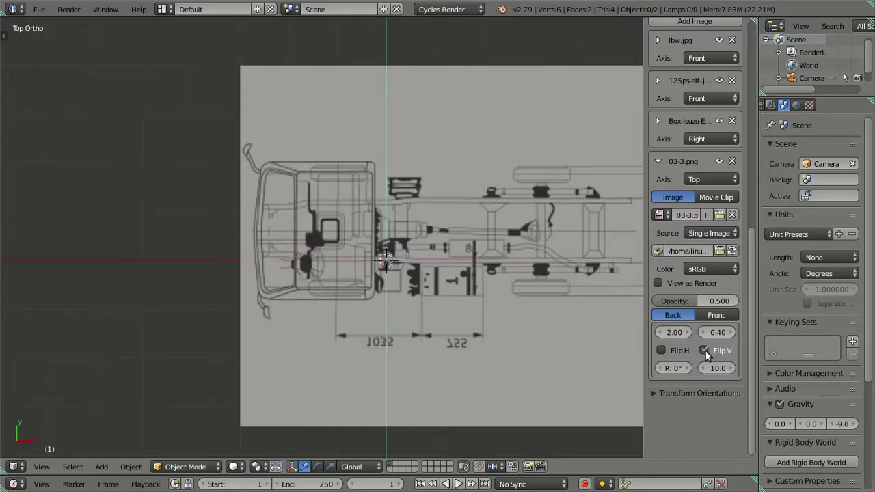
{"action": "left_click", "coordinate": [705, 351]}
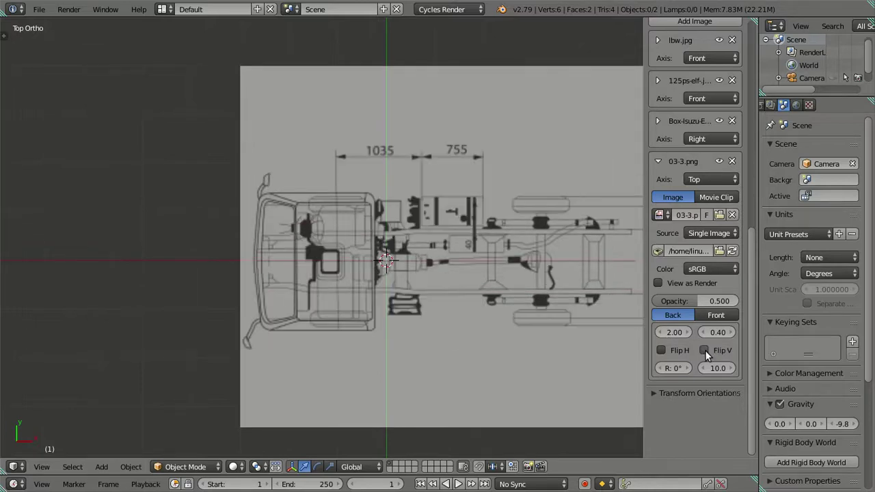
{"action": "left_click", "coordinate": [673, 368]}
{"action": "type", "text": "90"}
{"action": "key", "text": "Return"}
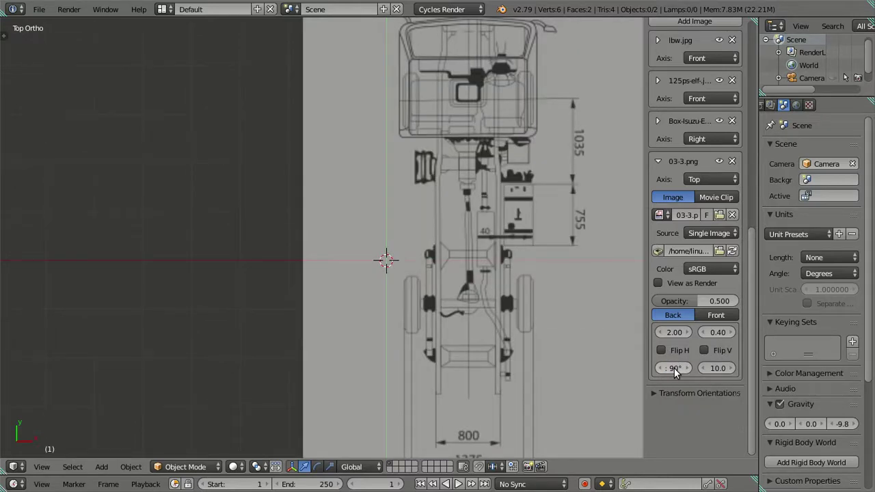
{"action": "key", "text": "alt+h"}
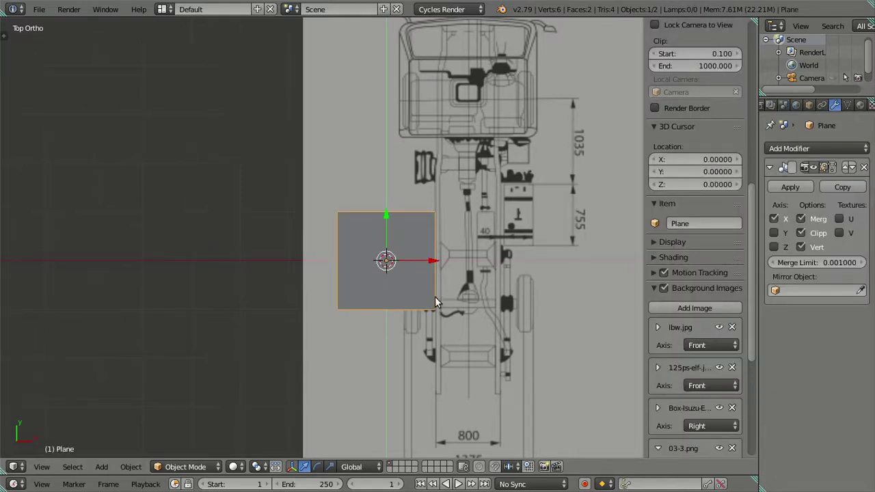
{"action": "key", "text": "h"}
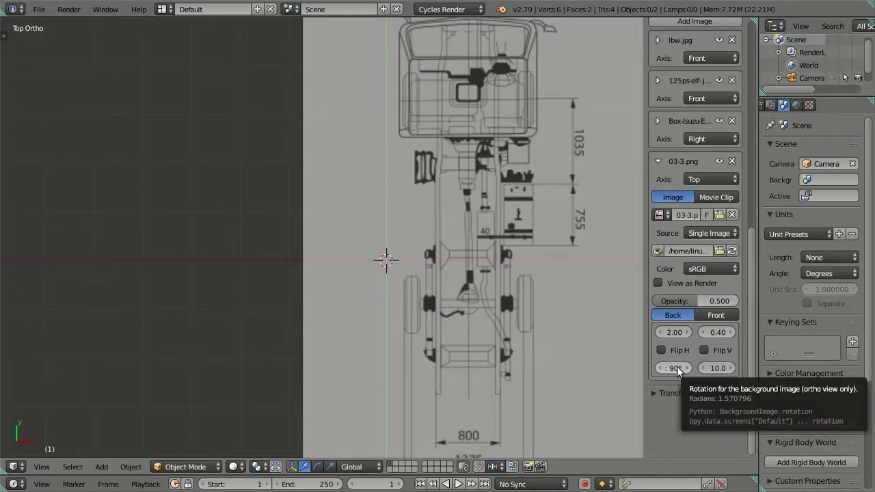
Step: Try 180°, 90° and 89.9° rotations on the top reference image
{"action": "left_click", "coordinate": [677, 370]}
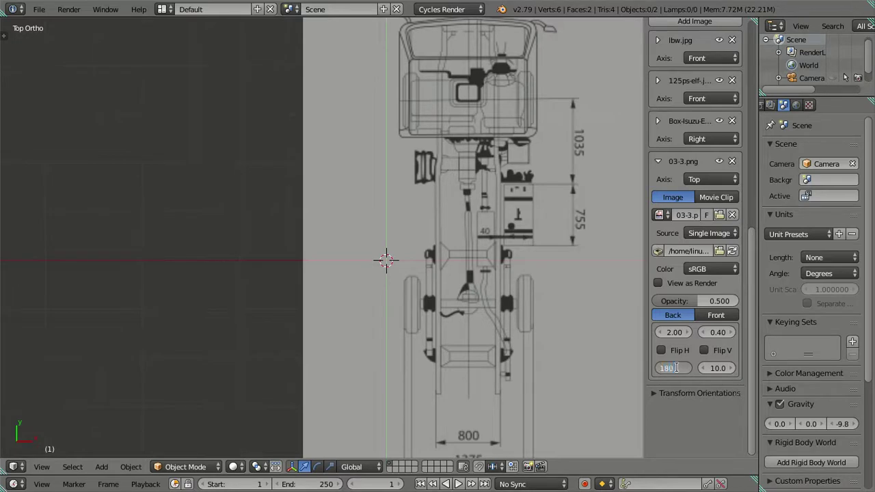
{"action": "key", "text": "Return"}
{"action": "left_click", "coordinate": [673, 368]}
{"action": "type", "text": "90"}
{"action": "key", "text": "Return"}
{"action": "left_click", "coordinate": [673, 367]}
{"action": "type", "text": "89.9"}
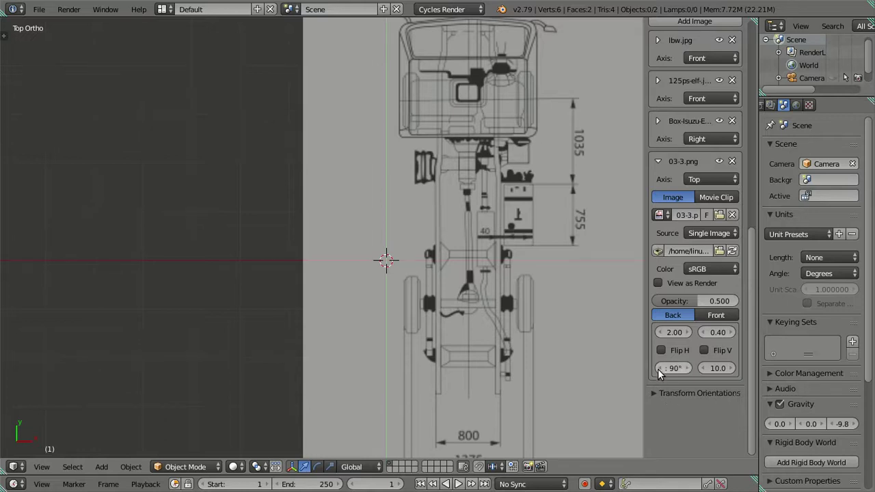
{"action": "key", "text": "Return"}
Step: Reset the reference rotation and set it to −90°
{"action": "left_click_drag", "start_coordinate": [672, 368], "coordinate": [531, 368]}
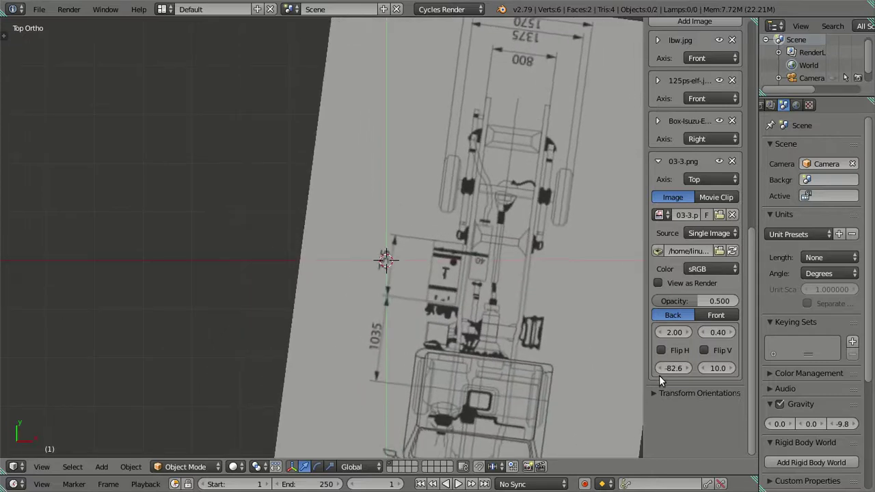
{"action": "key", "text": "BackSpace"}
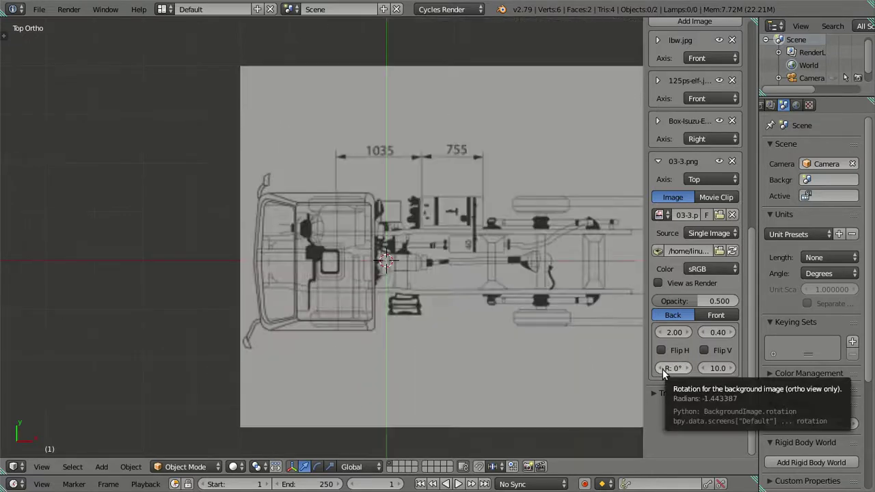
{"action": "left_click", "coordinate": [674, 368]}
{"action": "type", "text": "-98"}
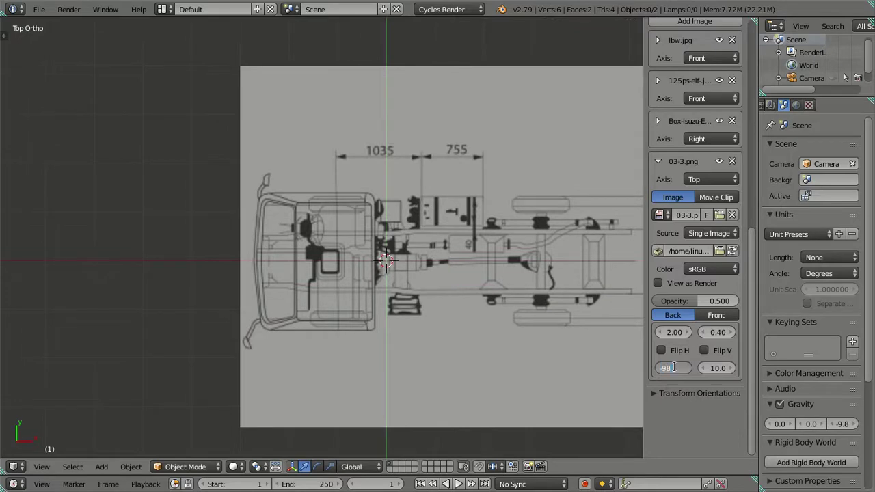
{"action": "type", "text": "0"}
{"action": "key", "text": "Return"}
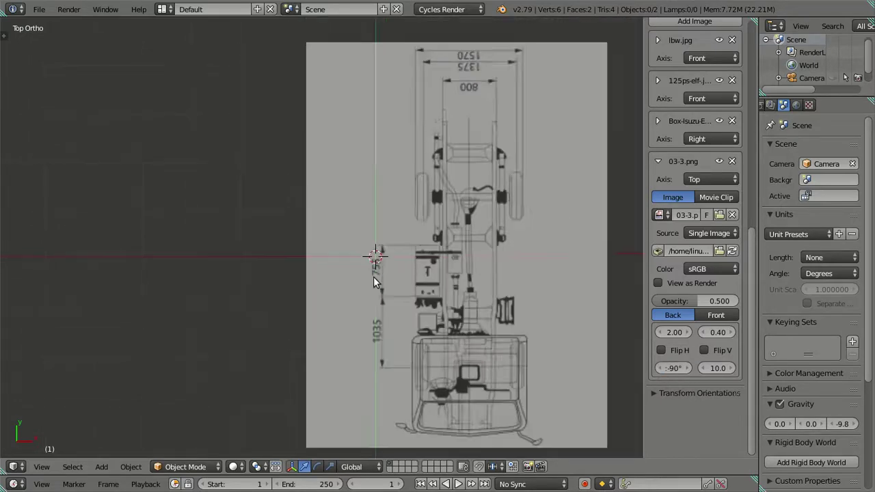
Step: Drag the top reference's offsets to shift it upward along Y and slightly right
{"action": "scroll", "coordinate": [374, 277], "scroll_direction": "down", "scroll_amount": 5}
{"action": "left_click_drag", "start_coordinate": [718, 332], "coordinate": [787, 332]}
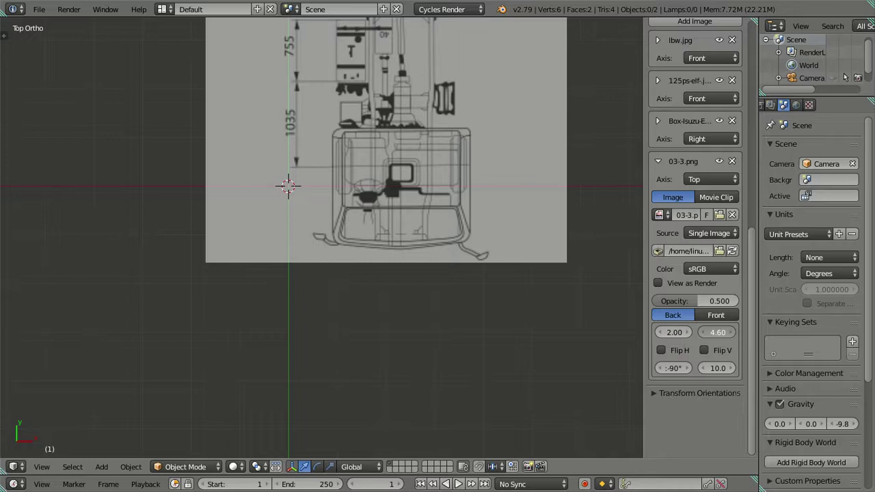
{"action": "mouse_move", "coordinate": [687, 332]}
{"action": "left_mouse_down"}
{"action": "mouse_move", "coordinate": [697, 332]}
{"action": "mouse_move", "coordinate": [643, 333]}
{"action": "left_mouse_up"}
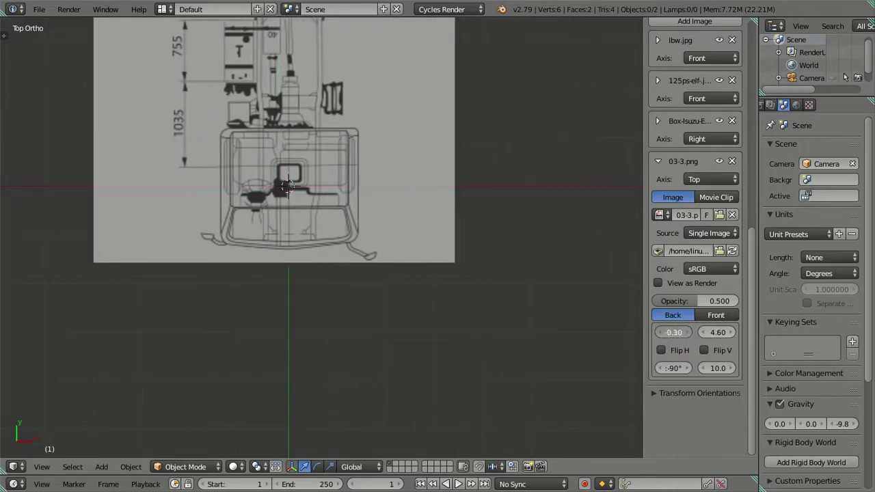
{"action": "scroll", "coordinate": [396, 298], "scroll_direction": "up", "scroll_amount": 7}
{"action": "scroll", "coordinate": [424, 243], "scroll_direction": "down", "scroll_amount": 2}
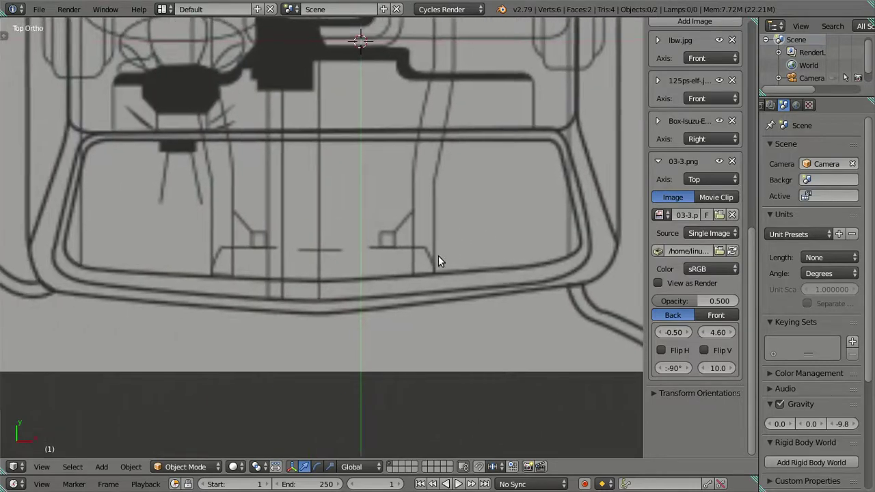
{"action": "scroll", "coordinate": [513, 274], "scroll_direction": "up", "scroll_amount": 4}
Step: Step the reference's X offset to -0.30, with Y at 4.60
{"action": "left_click", "coordinate": [687, 332]}
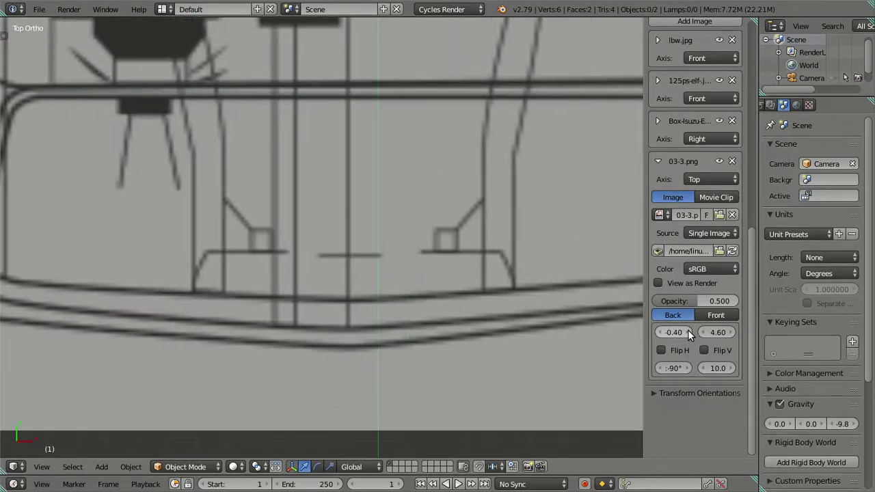
{"action": "left_click", "coordinate": [687, 332]}
{"action": "left_click", "coordinate": [687, 332]}
{"action": "left_click", "coordinate": [661, 333]}
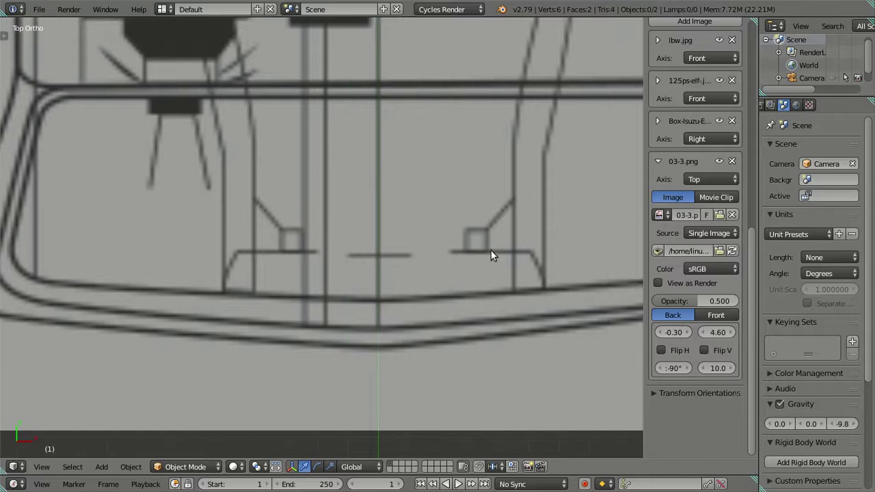
{"action": "scroll", "coordinate": [472, 243], "scroll_direction": "down", "scroll_amount": 3}
{"action": "scroll", "coordinate": [417, 178], "scroll_direction": "down", "scroll_amount": 1}
{"action": "scroll", "coordinate": [400, 203], "scroll_direction": "down", "scroll_amount": 1}
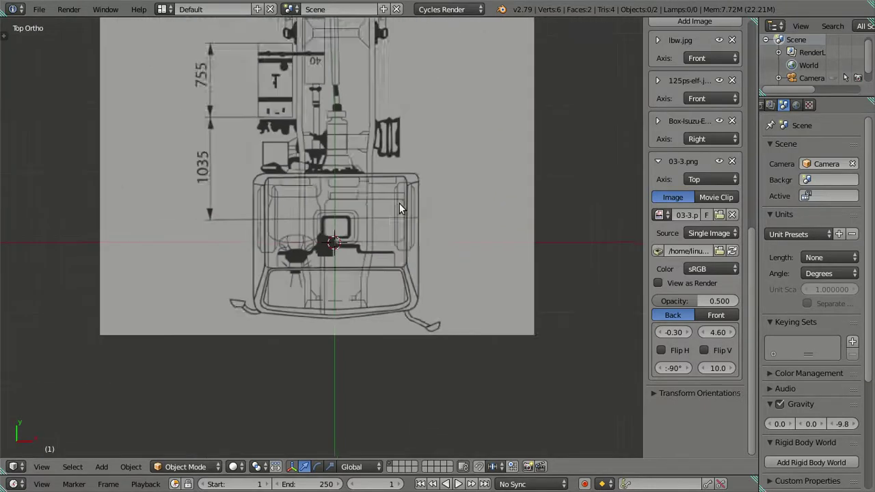
{"action": "scroll", "coordinate": [400, 203], "scroll_direction": "down", "scroll_amount": 1}
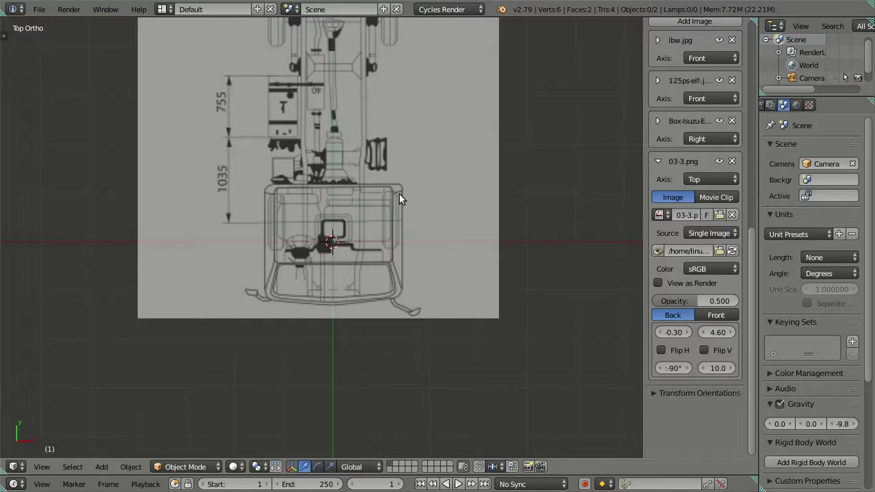
Step: Turn off the reference's horizontal flip and rotate it back to -90°
{"action": "left_click", "coordinate": [662, 351]}
{"action": "left_click", "coordinate": [662, 351]}
{"action": "left_click", "coordinate": [662, 351]}
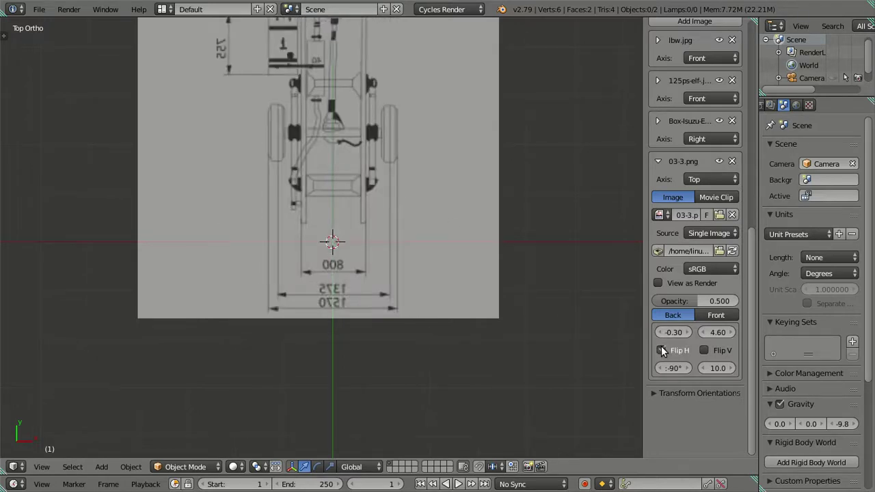
{"action": "left_click", "coordinate": [662, 351]}
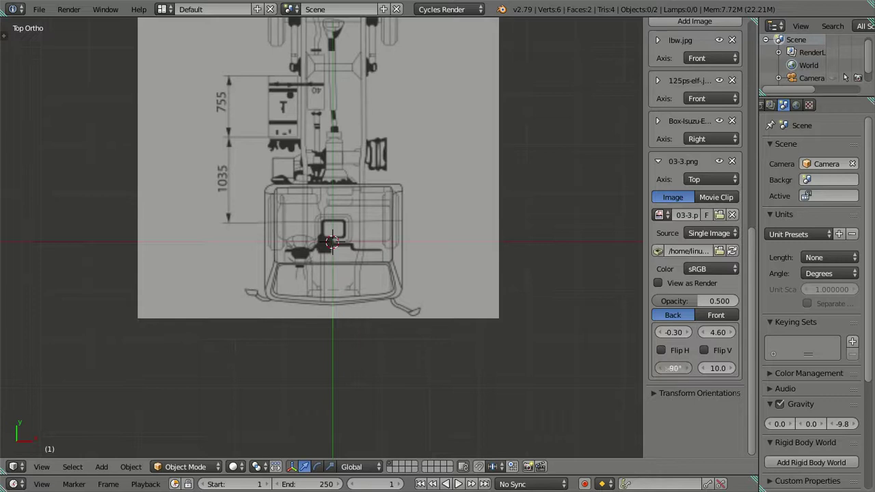
{"action": "left_click_drag", "start_coordinate": [675, 367], "coordinate": [391, 299]}
Step: Select the plane and frame the truck cab in the side view
{"action": "key", "text": "a"}
{"action": "scroll", "coordinate": [383, 247], "scroll_direction": "down", "scroll_amount": 1}
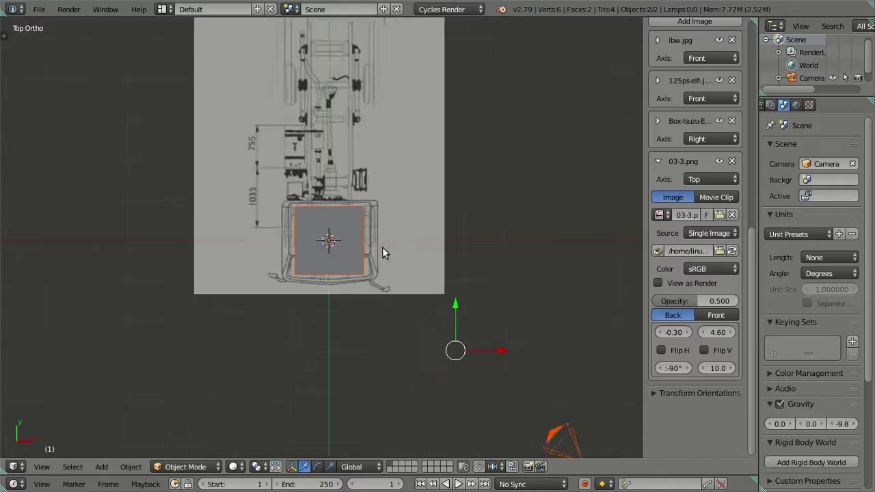
{"action": "scroll", "coordinate": [383, 247], "scroll_direction": "down", "scroll_amount": 5}
{"action": "right_click", "coordinate": [433, 342]}
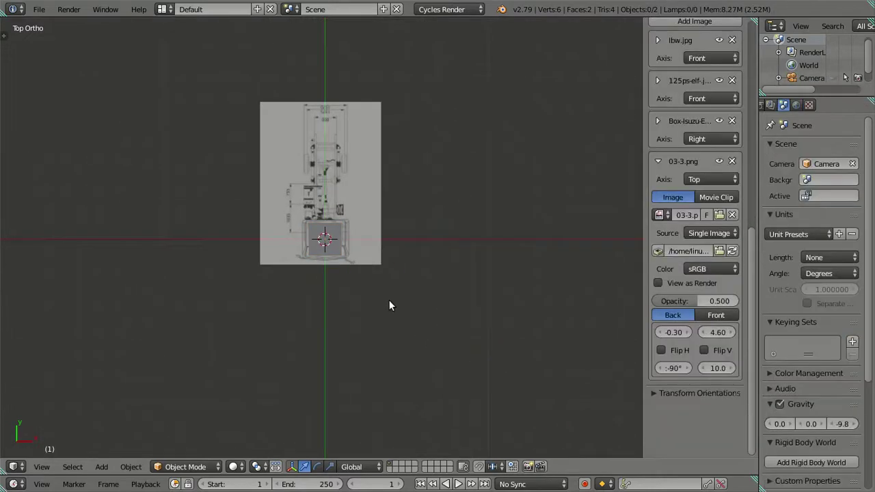
{"action": "scroll", "coordinate": [348, 253], "scroll_direction": "up", "scroll_amount": 4}
{"action": "right_click", "coordinate": [347, 254]}
{"action": "middle_click_drag", "start_coordinate": [348, 254], "coordinate": [348, 255]}
{"action": "key", "text": "KP_3"}
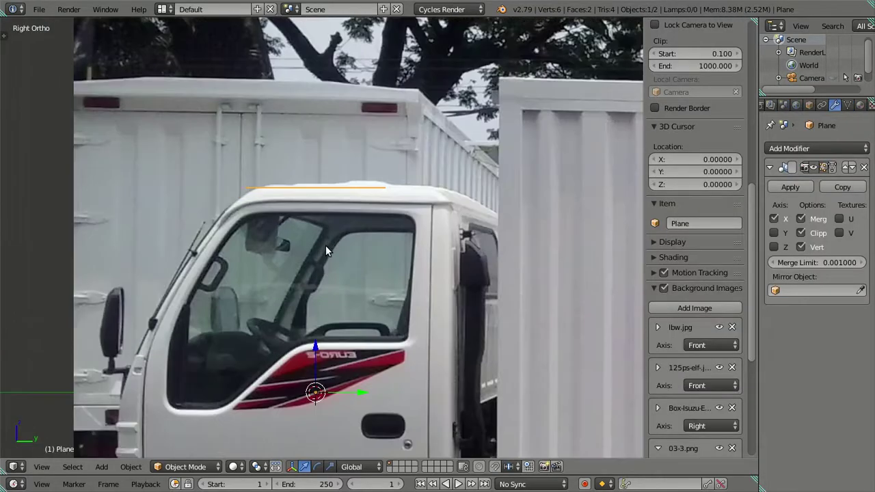
{"action": "scroll", "coordinate": [325, 246], "scroll_direction": "down", "scroll_amount": 2}
{"action": "middle_click_drag", "start_coordinate": [282, 245], "coordinate": [357, 150], "text": "shift"}
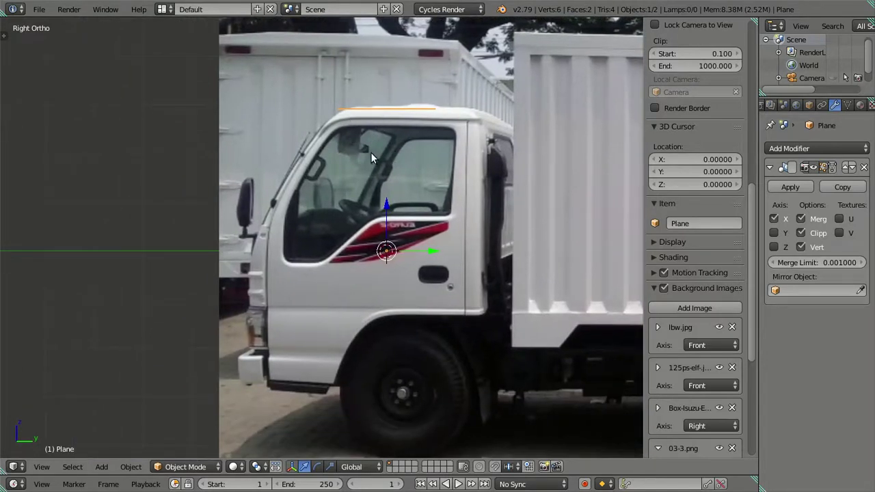
{"action": "key", "text": "a"}
{"action": "key", "text": "a"}
Step: In Edit Mode, slide one plane edge along Y to the cab's rear
{"action": "key", "text": "Tab"}
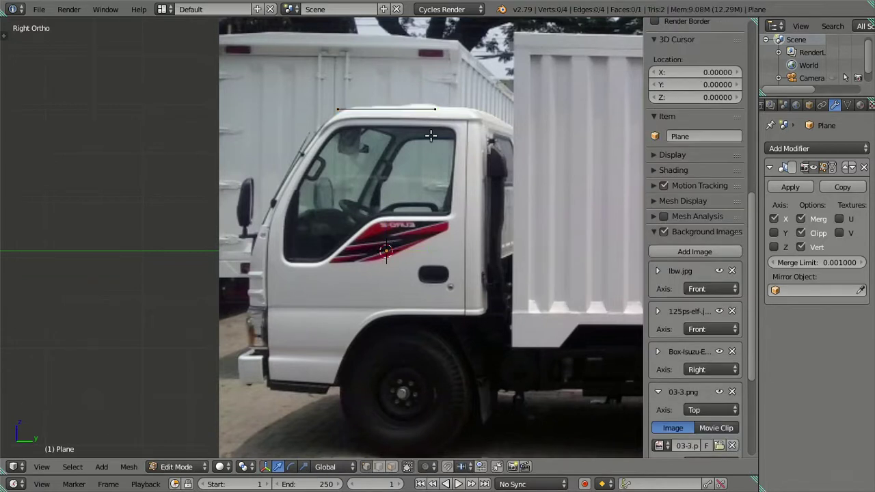
{"action": "middle_click_drag", "start_coordinate": [432, 114], "coordinate": [455, 156]}
{"action": "right_click", "coordinate": [446, 157]}
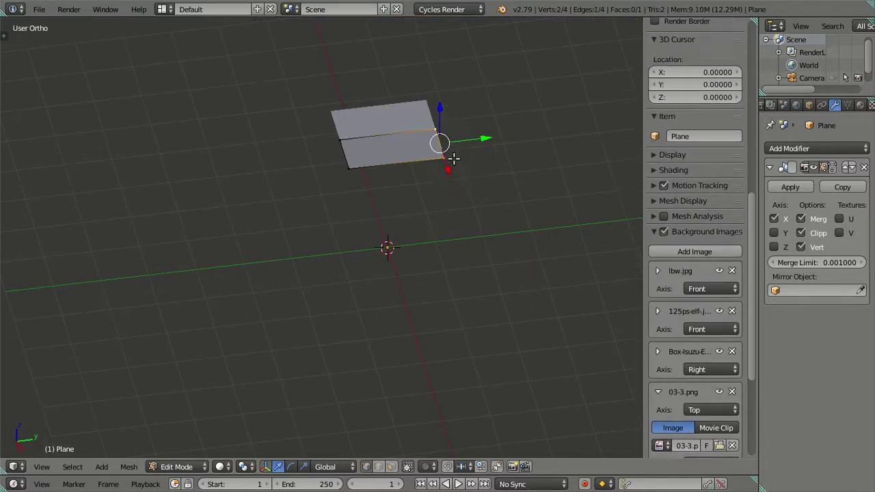
{"action": "key", "text": "KP_1"}
{"action": "key", "text": "KP_3"}
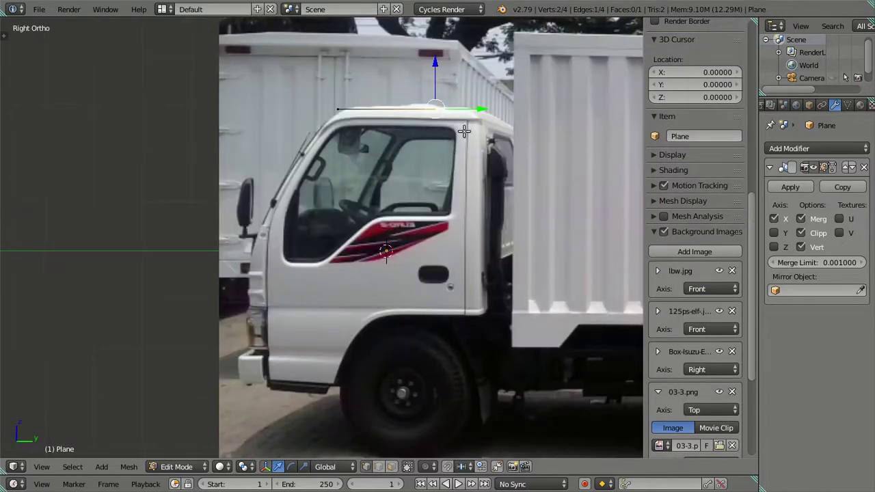
{"action": "key", "text": "e"}
{"action": "key", "text": "y"}
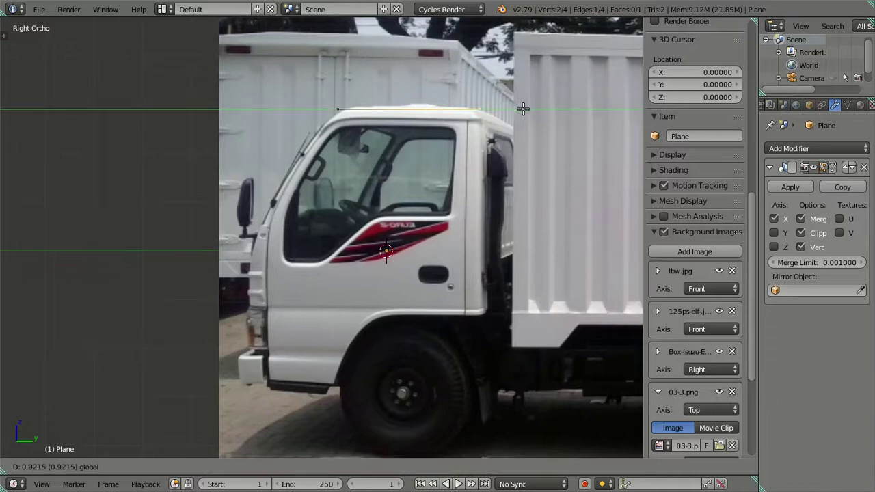
{"action": "left_click", "coordinate": [523, 108]}
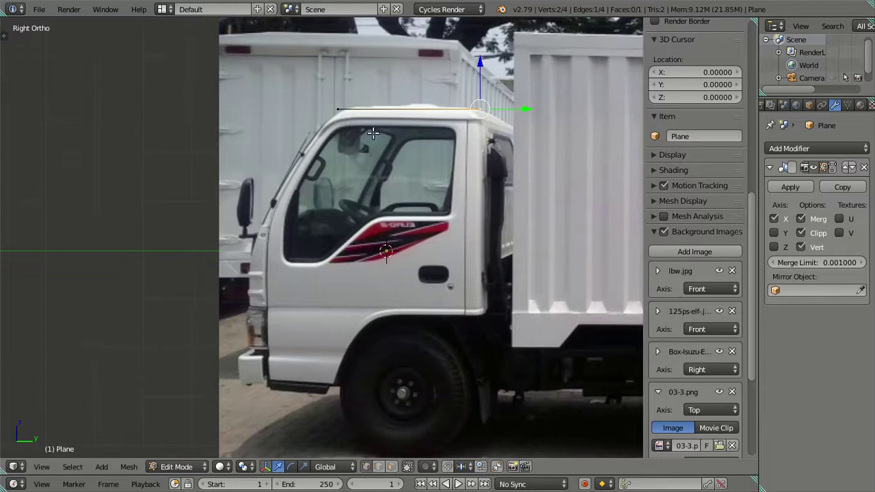
{"action": "key", "text": "a"}
Step: Lower the whole plane to the level of the door's bottom edge
{"action": "middle_click_drag", "start_coordinate": [370, 137], "coordinate": [350, 179]}
{"action": "right_click", "coordinate": [344, 176]}
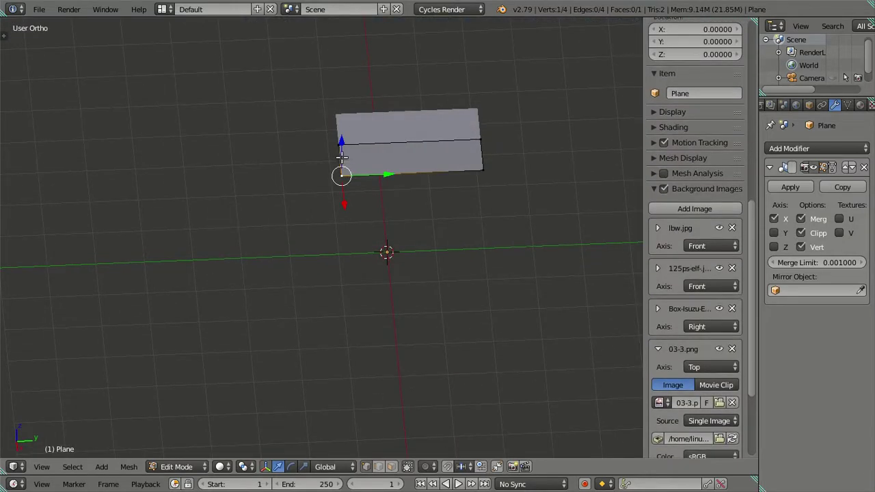
{"action": "key", "text": "a"}
{"action": "key", "text": "KP_3"}
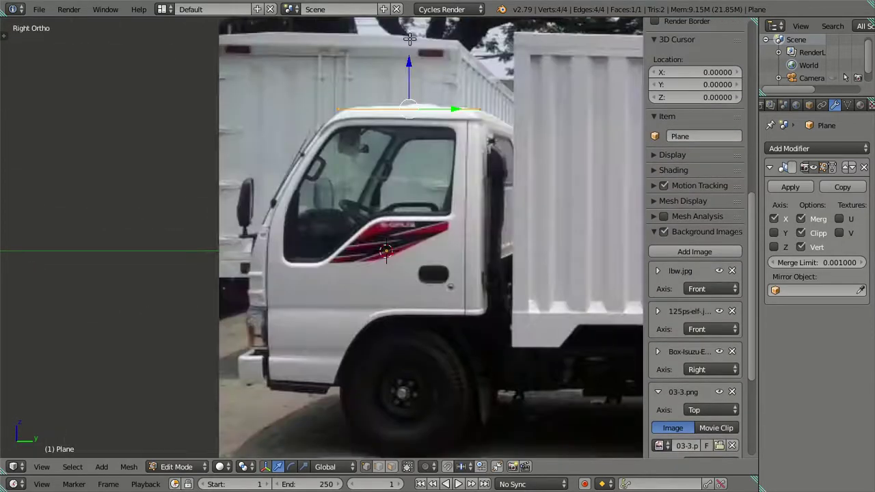
{"action": "left_click_drag", "start_coordinate": [409, 63], "coordinate": [414, 261]}
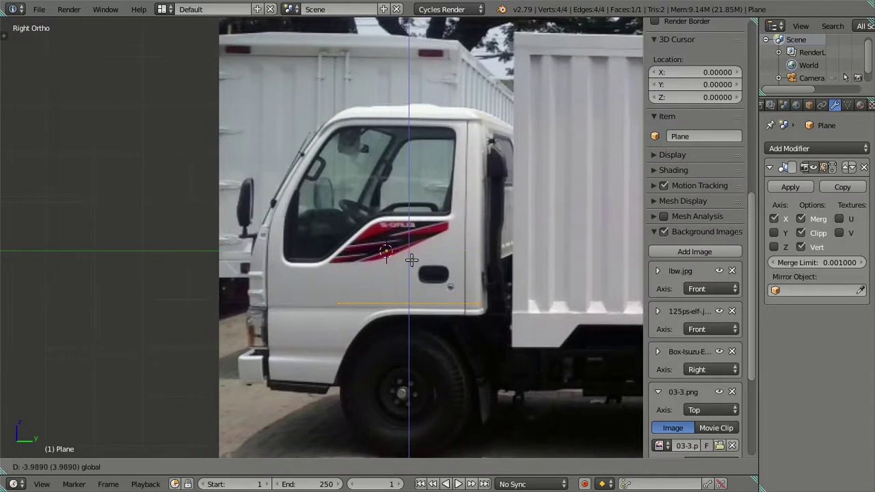
Step: Move the plane's front edge along Y to the front of the cab
{"action": "middle_click_drag", "start_coordinate": [414, 262], "coordinate": [330, 332]}
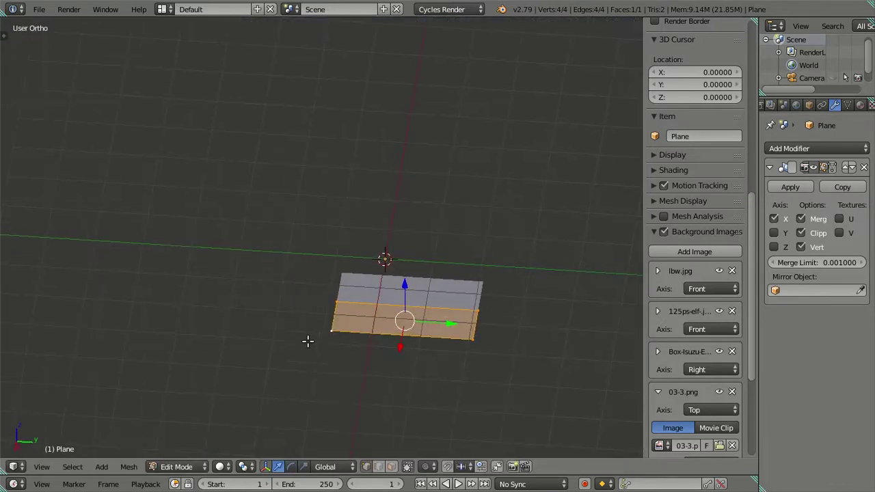
{"action": "right_click", "coordinate": [330, 332], "text": "shift"}
{"action": "key", "text": "KP_3"}
{"action": "key", "text": "g"}
{"action": "key", "text": "y"}
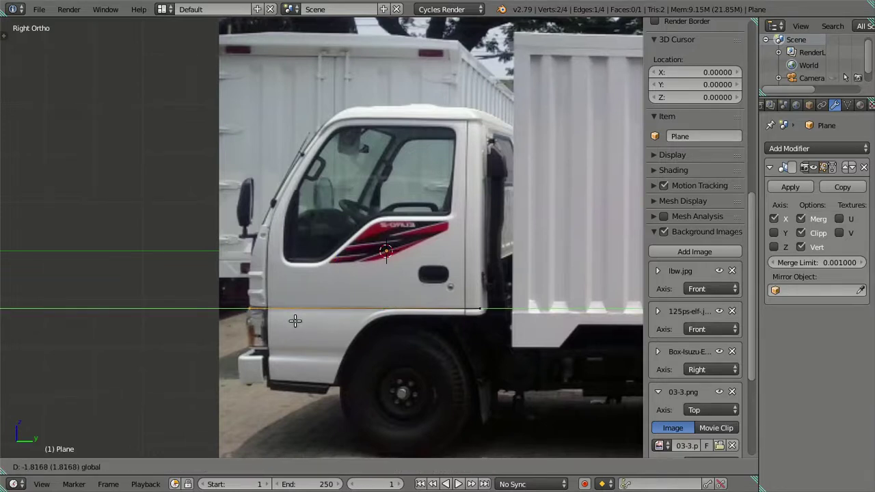
{"action": "left_click", "coordinate": [295, 320]}
Step: Display the plane as a wireframe and return to the side view
{"action": "key", "text": "KP_7"}
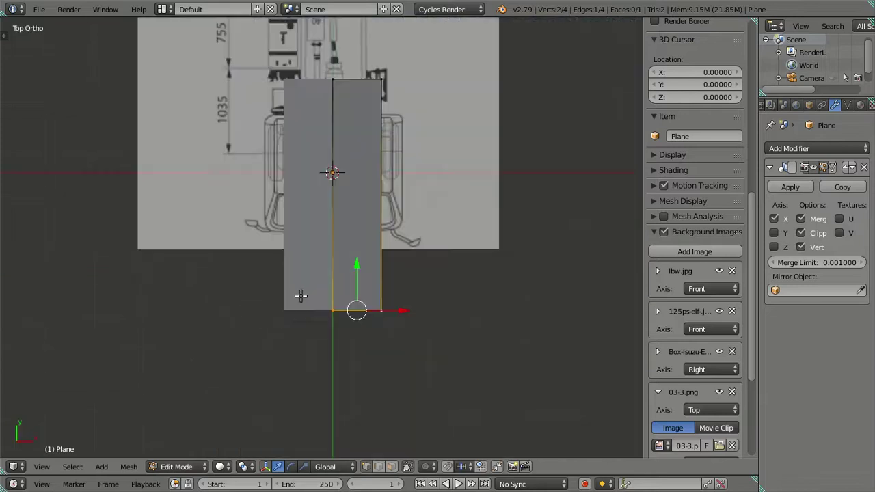
{"action": "key", "text": "a"}
{"action": "key", "text": "z"}
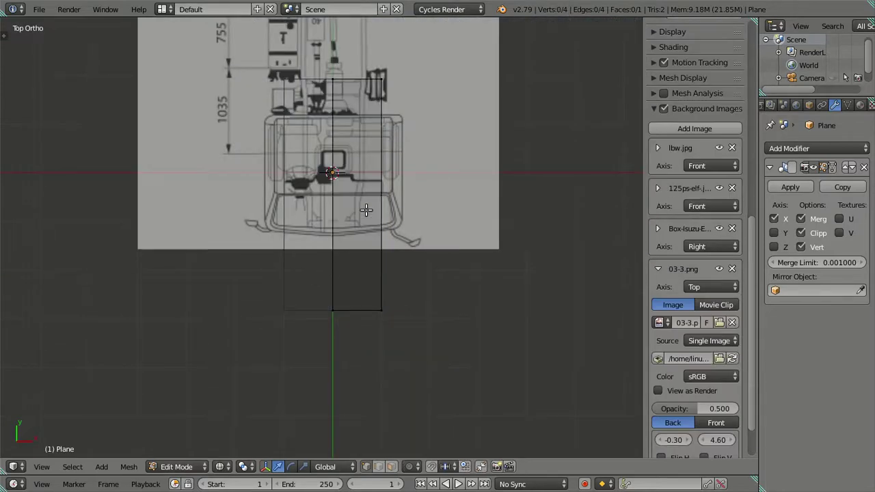
{"action": "middle_click_drag", "start_coordinate": [362, 193], "coordinate": [361, 189]}
{"action": "key", "text": "KP_3"}
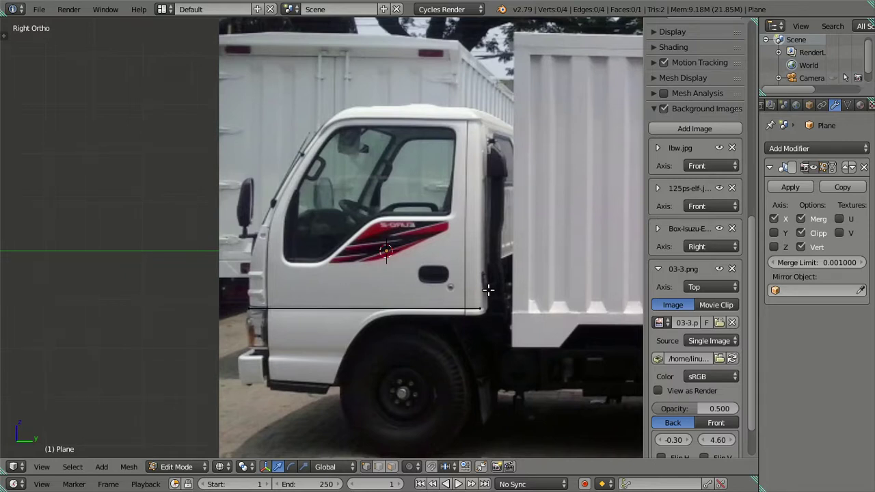
{"action": "scroll", "coordinate": [489, 290], "scroll_direction": "up", "scroll_amount": 3}
Step: Move the plane's rear edge along Y flush with the back of the cab
{"action": "middle_click_drag", "start_coordinate": [489, 290], "coordinate": [484, 340]}
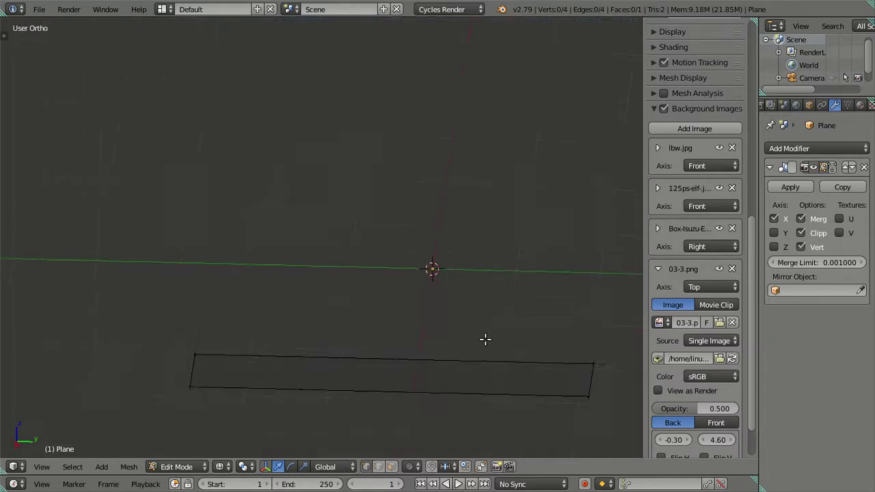
{"action": "right_click", "coordinate": [587, 406]}
{"action": "key", "text": "KP_3"}
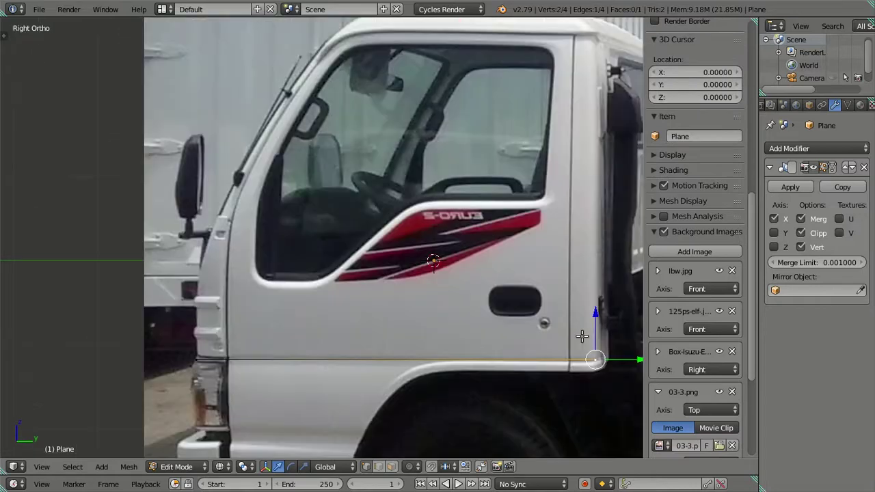
{"action": "key", "text": "g"}
{"action": "key", "text": "y"}
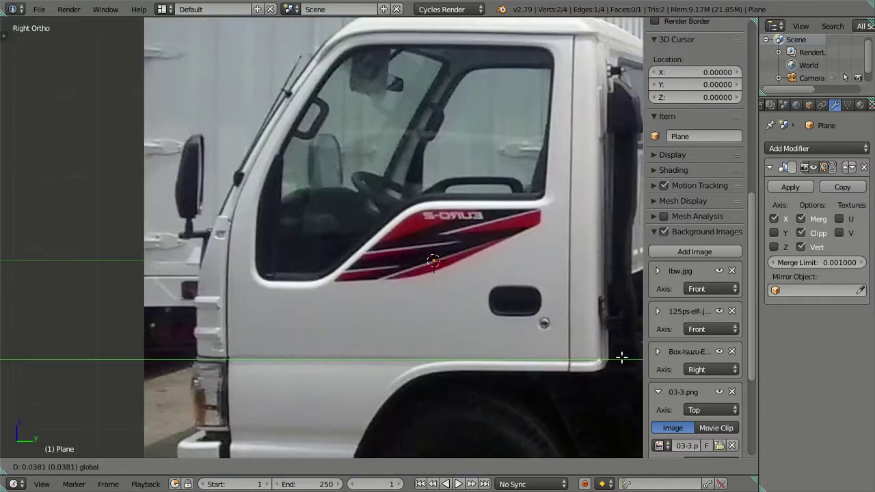
{"action": "left_click", "coordinate": [621, 357]}
{"action": "key", "text": "a"}
Step: Switch to Top view and zoom in on the plane
{"action": "scroll", "coordinate": [694, 274], "scroll_direction": "down", "scroll_amount": 5}
{"action": "scroll", "coordinate": [297, 238], "scroll_direction": "down", "scroll_amount": 2}
{"action": "scroll", "coordinate": [297, 238], "scroll_direction": "down", "scroll_amount": 5}
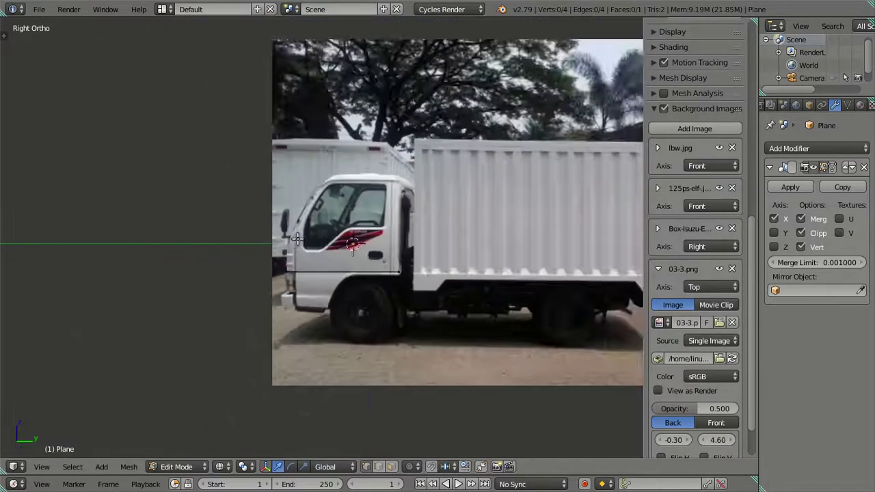
{"action": "key", "text": "KP_7"}
{"action": "scroll", "coordinate": [304, 246], "scroll_direction": "up", "scroll_amount": 2}
{"action": "scroll", "coordinate": [304, 247], "scroll_direction": "up", "scroll_amount": 1}
{"action": "scroll", "coordinate": [309, 254], "scroll_direction": "up", "scroll_amount": 2}
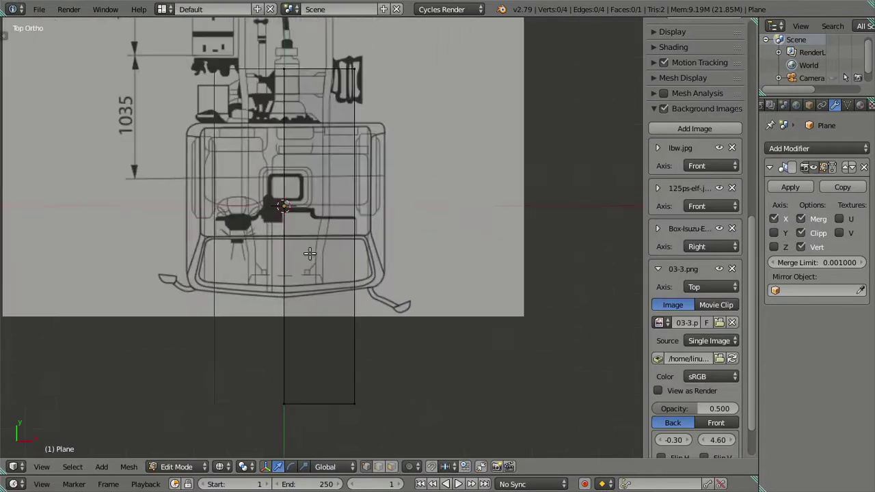
{"action": "scroll", "coordinate": [310, 254], "scroll_direction": "up", "scroll_amount": 1}
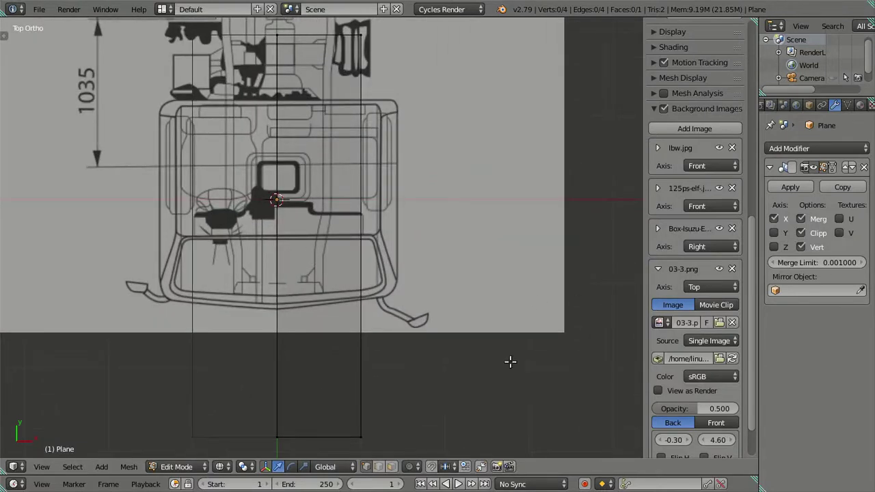
{"action": "scroll", "coordinate": [704, 369], "scroll_direction": "down", "scroll_amount": 2}
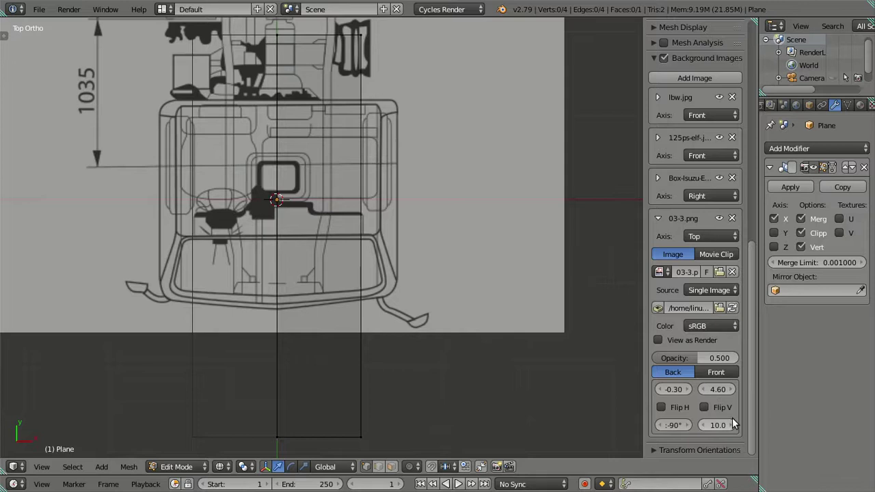
Step: Nudge the 03-3.png top reference's Y offset up to 7.70
{"action": "mouse_move", "coordinate": [733, 424]}
{"action": "left_mouse_down"}
{"action": "mouse_move", "coordinate": [746, 424]}
{"action": "mouse_move", "coordinate": [735, 424]}
{"action": "left_mouse_up"}
{"action": "scroll", "coordinate": [486, 349], "scroll_direction": "down", "scroll_amount": 2}
{"action": "mouse_move", "coordinate": [731, 390]}
{"action": "left_mouse_down"}
{"action": "mouse_move", "coordinate": [752, 390]}
{"action": "mouse_move", "coordinate": [711, 389]}
{"action": "left_mouse_up"}
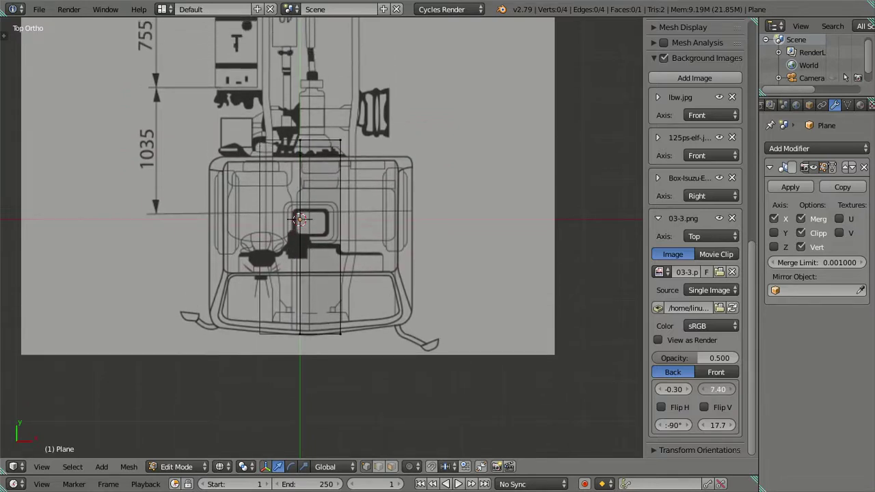
{"action": "left_click", "coordinate": [702, 389]}
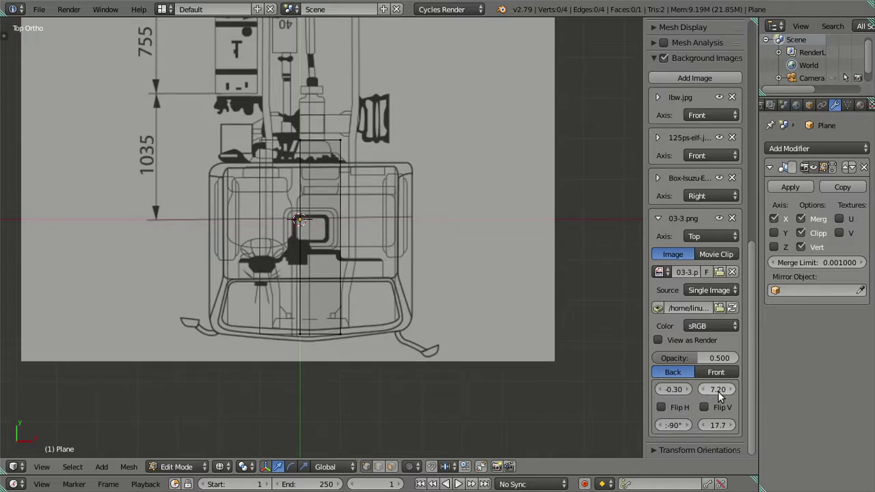
{"action": "left_click", "coordinate": [732, 390]}
{"action": "left_click", "coordinate": [732, 390]}
{"action": "left_click", "coordinate": [732, 390]}
{"action": "left_click", "coordinate": [731, 391]}
Step: Increase the top reference's size step by step to 19.0
{"action": "left_click", "coordinate": [731, 424]}
{"action": "left_click", "coordinate": [731, 424]}
{"action": "left_click", "coordinate": [731, 424]}
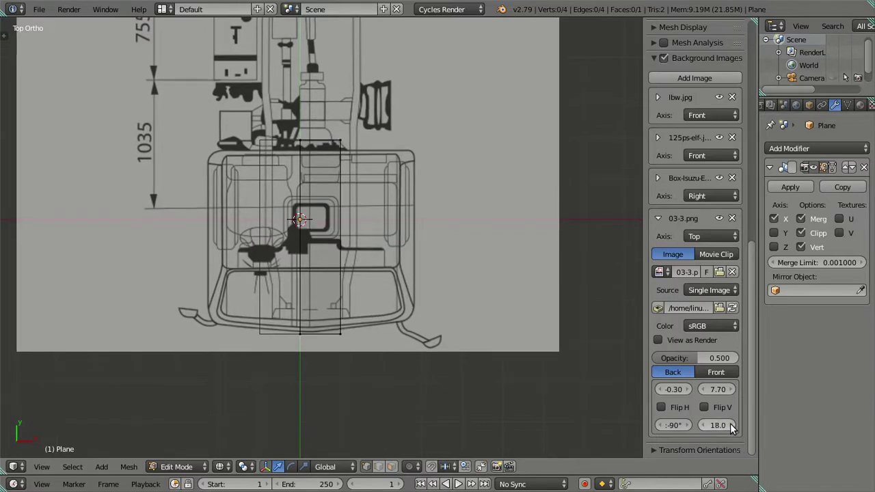
{"action": "left_click", "coordinate": [731, 425]}
{"action": "left_click", "coordinate": [731, 426]}
{"action": "left_click", "coordinate": [731, 425]}
{"action": "left_click", "coordinate": [731, 425]}
{"action": "left_click", "coordinate": [731, 426]}
{"action": "left_click", "coordinate": [730, 426]}
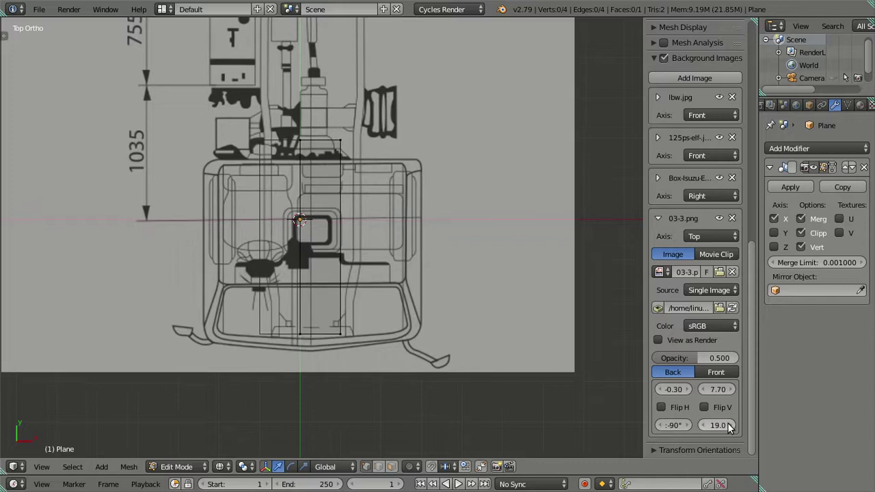
Step: Raise the top reference's Y offset to 8.20, then to 8.50 after slightly enlarging it
{"action": "left_click", "coordinate": [729, 390]}
{"action": "left_click", "coordinate": [729, 389]}
{"action": "left_click", "coordinate": [729, 390]}
{"action": "left_click", "coordinate": [729, 390]}
{"action": "left_click", "coordinate": [729, 390]}
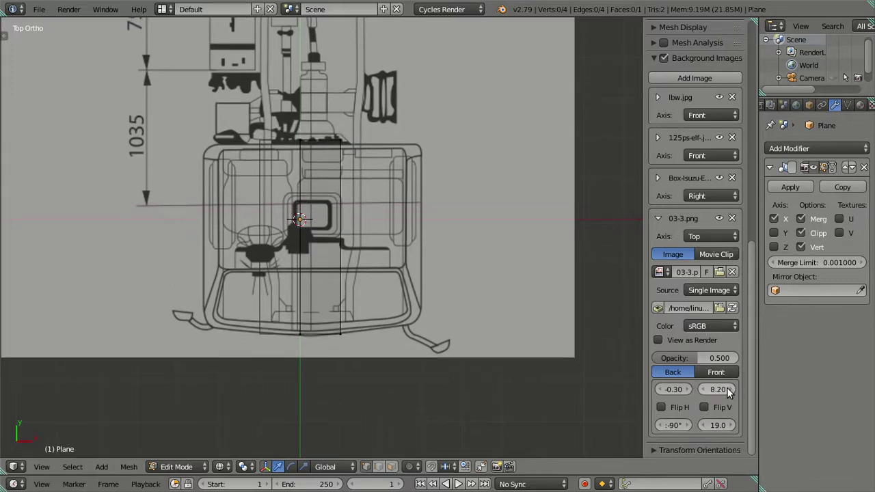
{"action": "left_click", "coordinate": [729, 389]}
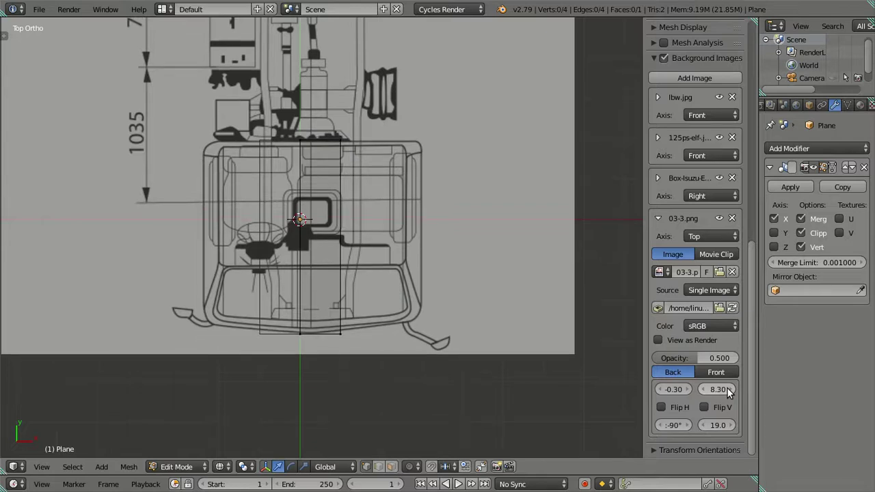
{"action": "left_click", "coordinate": [732, 426]}
{"action": "left_click", "coordinate": [732, 426]}
{"action": "left_click", "coordinate": [733, 425]}
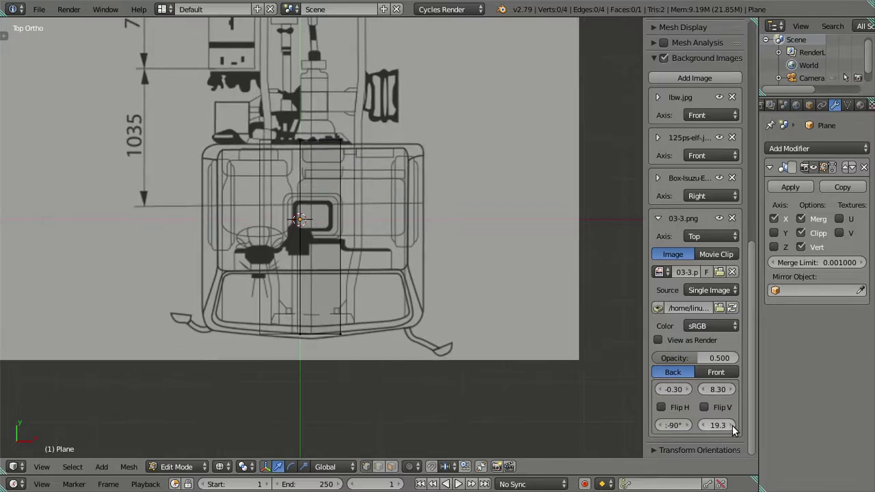
{"action": "left_click", "coordinate": [733, 389]}
{"action": "left_click", "coordinate": [733, 389]}
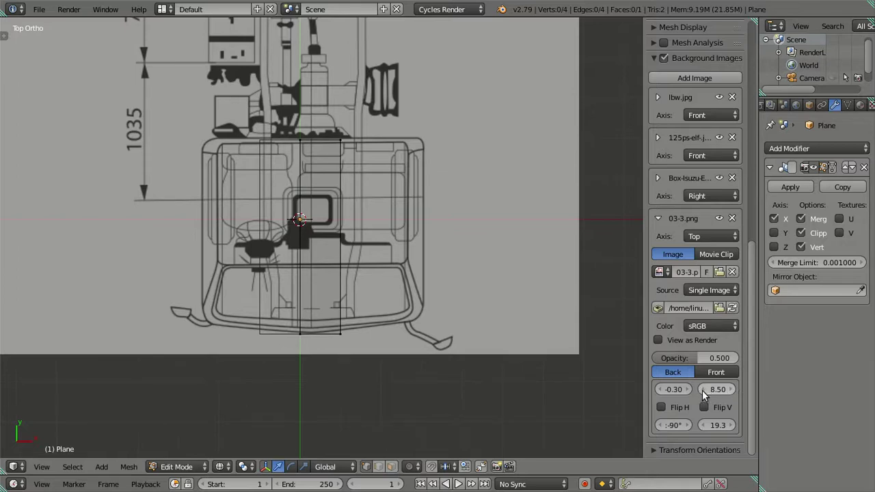
Step: Test Y offsets 8.40 and 8.45, then settle on size 19.4 and offset 8.50
{"action": "left_click", "coordinate": [705, 392]}
{"action": "scroll", "coordinate": [487, 396], "scroll_direction": "up", "scroll_amount": 2}
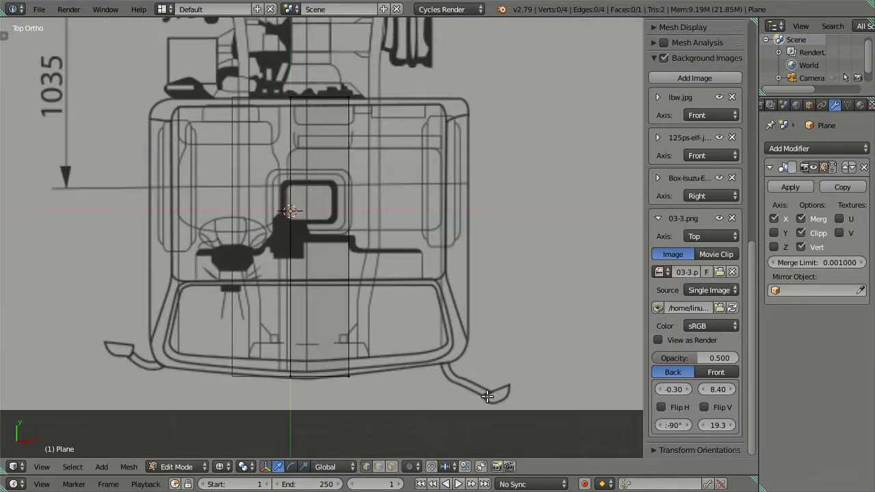
{"action": "left_click", "coordinate": [725, 389]}
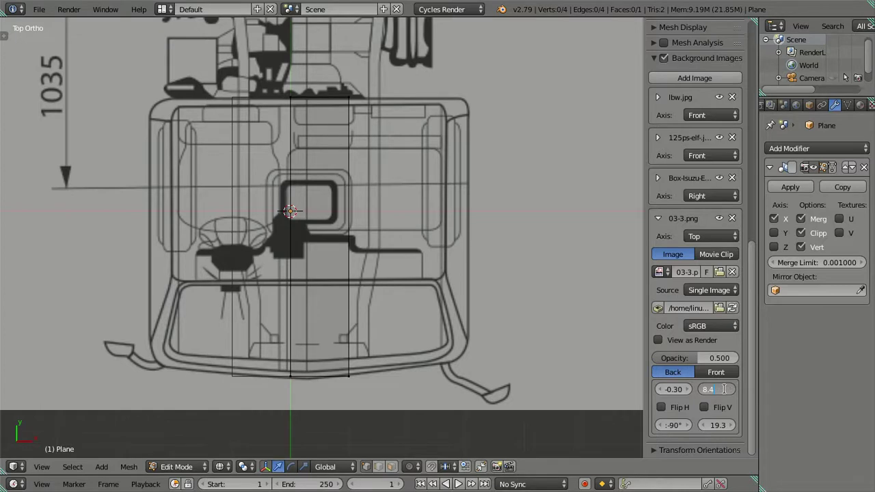
{"action": "type", "text": "5"}
{"action": "key", "text": "Return"}
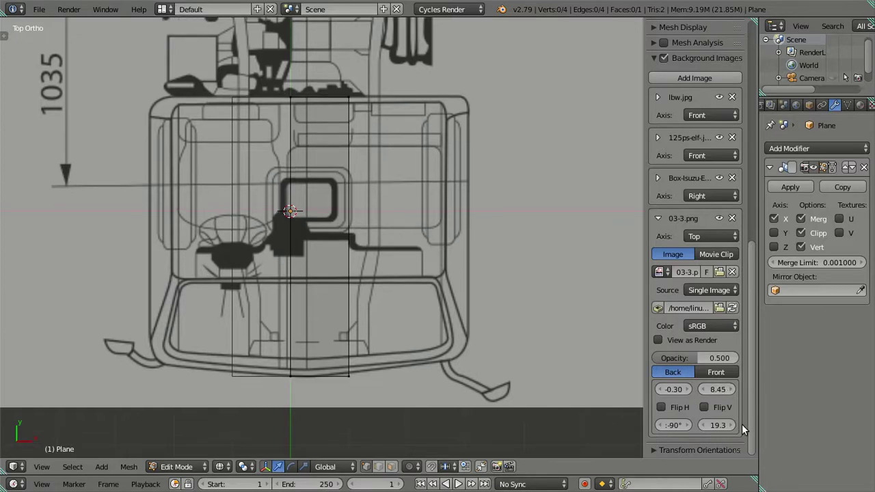
{"action": "left_click", "coordinate": [723, 390]}
{"action": "type", "text": "8.4"}
{"action": "key", "text": "Return"}
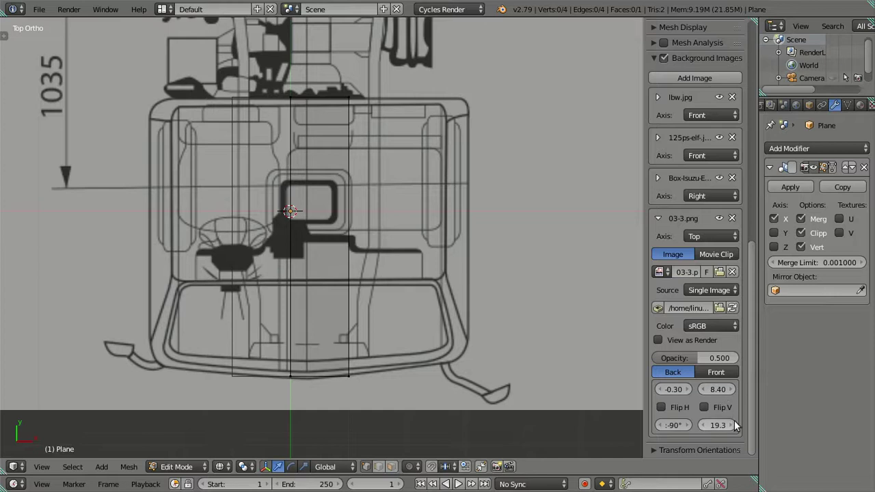
{"action": "left_click", "coordinate": [733, 424]}
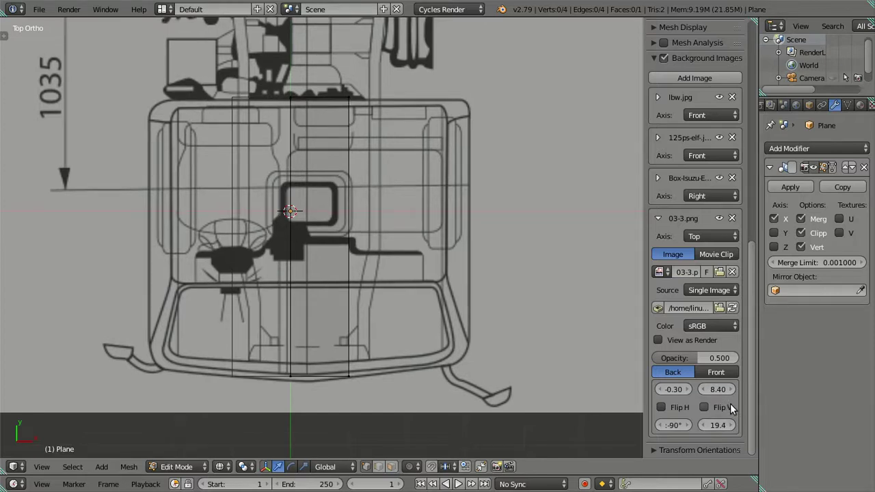
{"action": "left_click", "coordinate": [731, 389]}
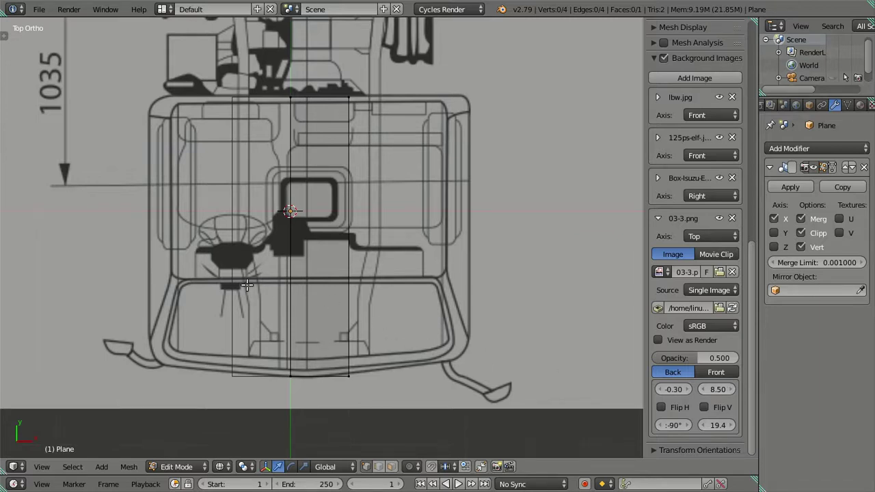
{"action": "scroll", "coordinate": [249, 286], "scroll_direction": "down", "scroll_amount": 2}
{"action": "scroll", "coordinate": [288, 296], "scroll_direction": "up", "scroll_amount": 1}
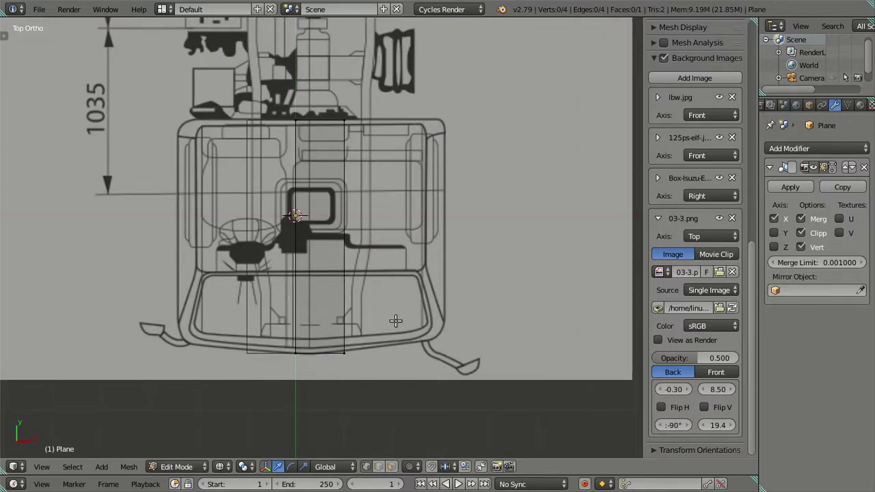
Step: In Front view, select the plane's two right-edge vertices and move them outward
{"action": "key", "text": "KP_1"}
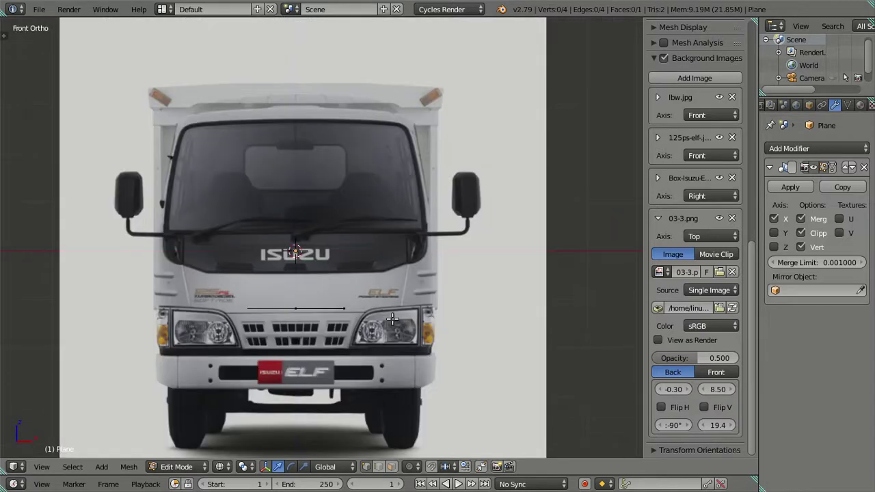
{"action": "middle_click_drag", "start_coordinate": [351, 292], "coordinate": [353, 344]}
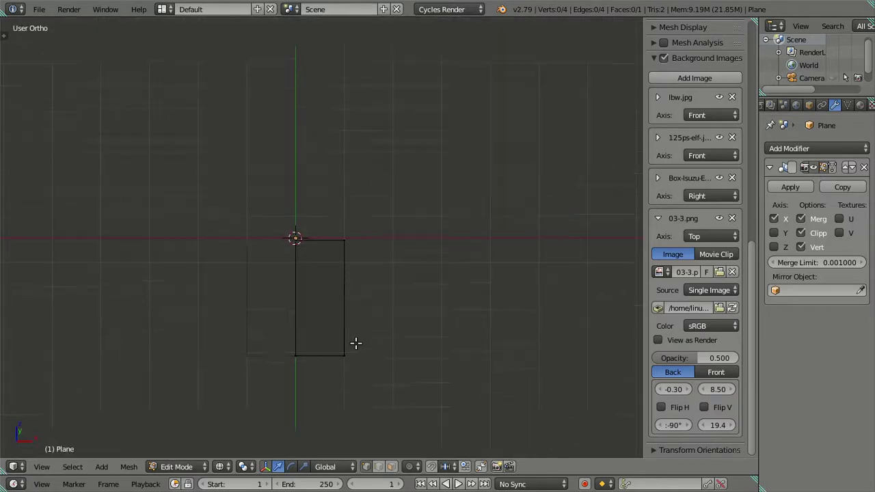
{"action": "right_click", "coordinate": [347, 354]}
{"action": "right_click", "coordinate": [355, 255], "text": "shift"}
{"action": "key", "text": "KP_1"}
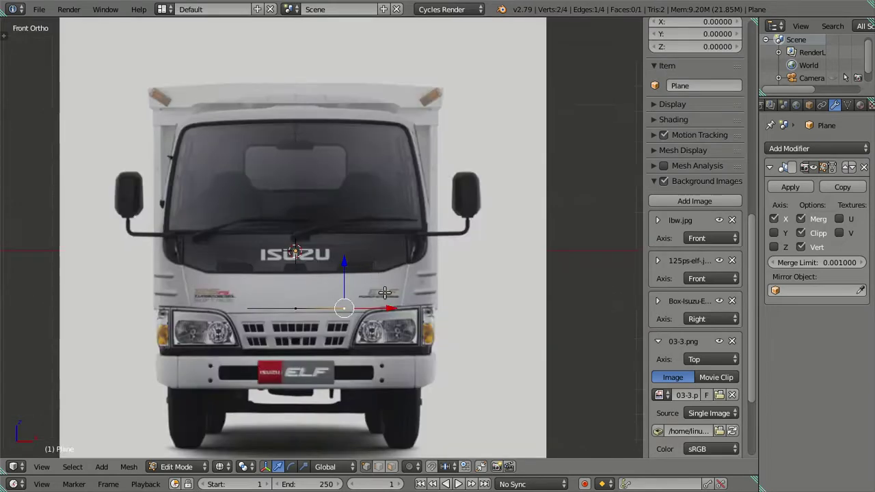
{"action": "key", "text": "g"}
{"action": "left_click", "coordinate": [470, 316]}
Step: Slide the right edge to the cab side, fine-tuning it onto the right headlight's outer corner
{"action": "scroll", "coordinate": [470, 315], "scroll_direction": "up", "scroll_amount": 4}
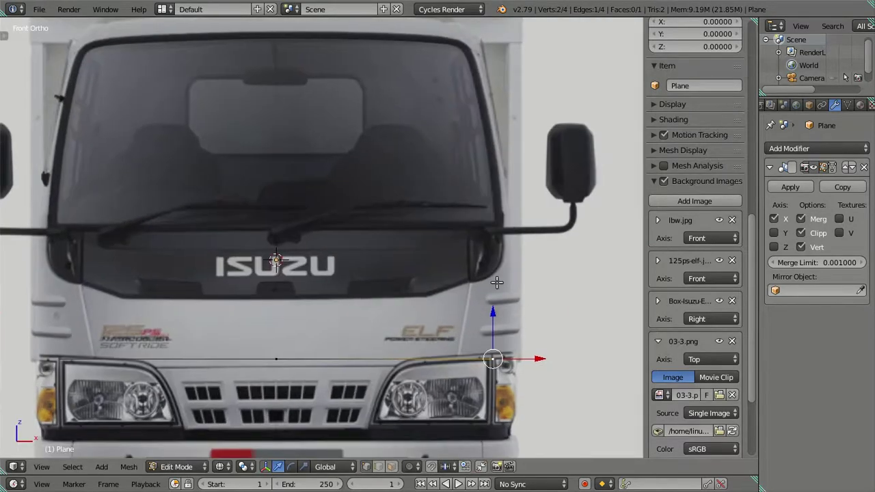
{"action": "middle_click_drag", "start_coordinate": [472, 300], "coordinate": [400, 260], "text": "shift"}
{"action": "scroll", "coordinate": [400, 260], "scroll_direction": "up", "scroll_amount": 4}
{"action": "left_click_drag", "start_coordinate": [429, 233], "coordinate": [450, 224]}
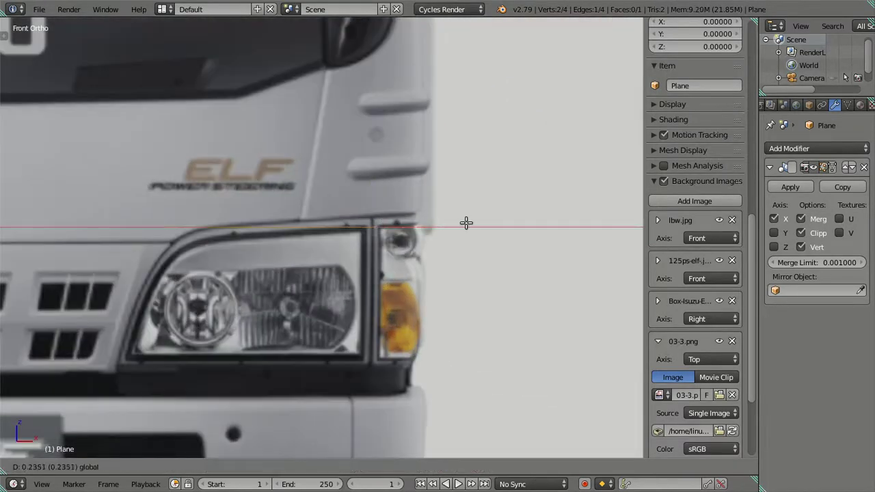
{"action": "left_click", "coordinate": [469, 224]}
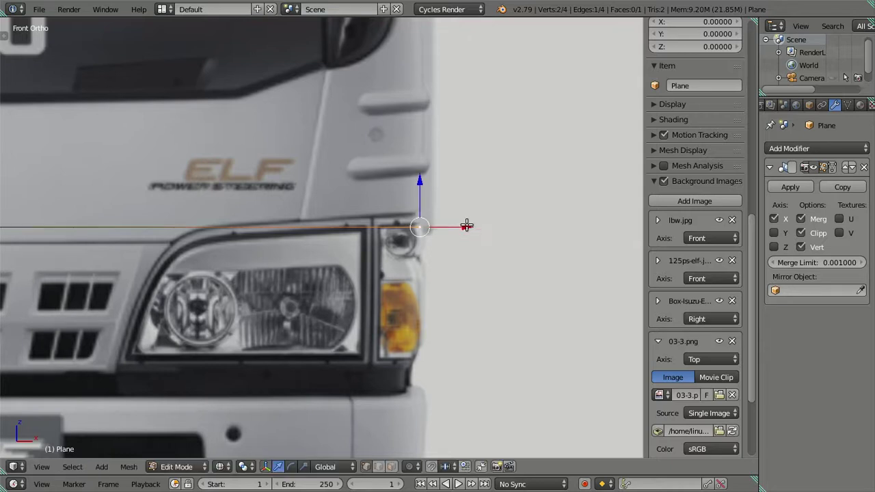
{"action": "scroll", "coordinate": [441, 232], "scroll_direction": "up", "scroll_amount": 2}
{"action": "left_click_drag", "start_coordinate": [567, 213], "coordinate": [567, 211]}
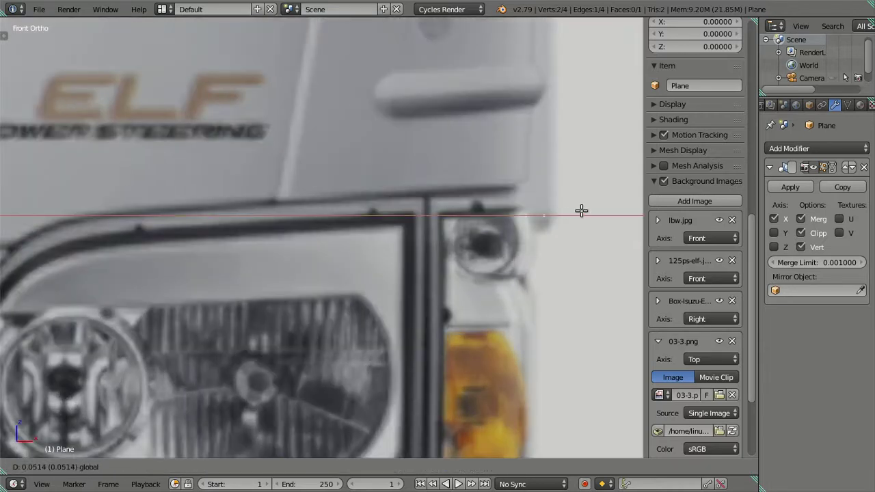
{"action": "left_click", "coordinate": [568, 211]}
{"action": "scroll", "coordinate": [479, 260], "scroll_direction": "down", "scroll_amount": 4}
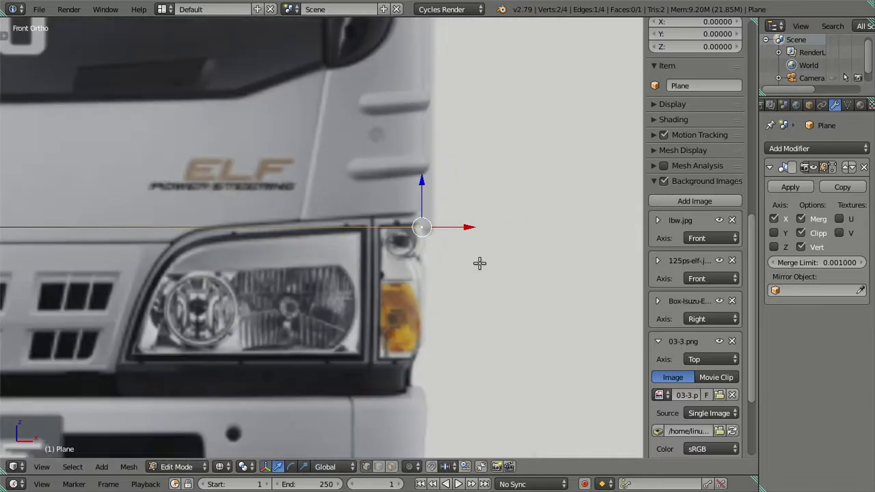
Step: Check the edge alignment by switching between Top and Front views
{"action": "key", "text": "KP_7"}
{"action": "scroll", "coordinate": [444, 271], "scroll_direction": "down", "scroll_amount": 2}
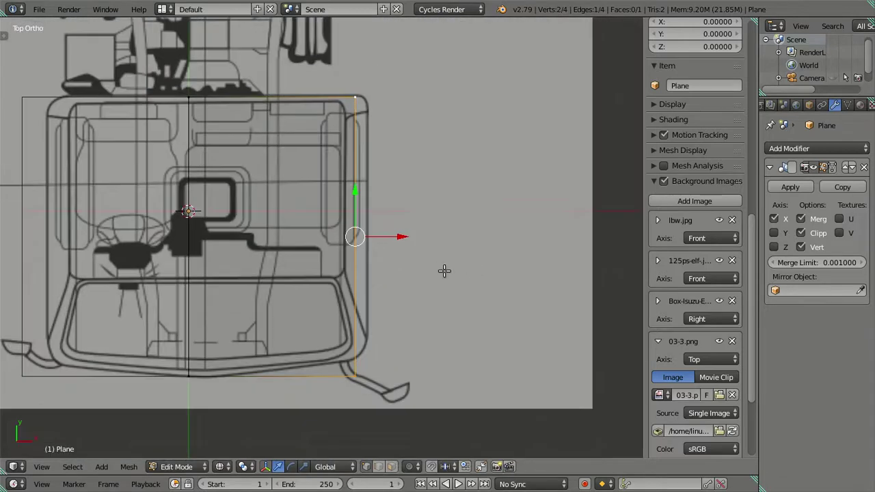
{"action": "scroll", "coordinate": [445, 272], "scroll_direction": "down", "scroll_amount": 2}
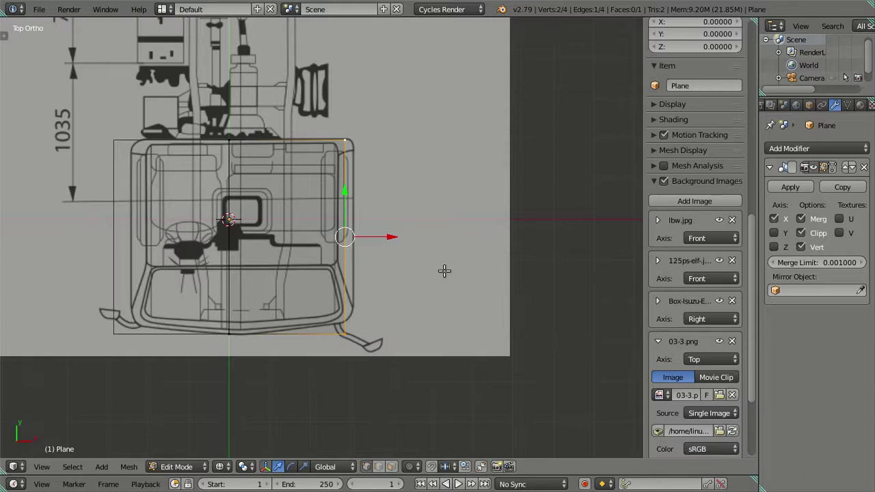
{"action": "key", "text": "KP_1"}
{"action": "scroll", "coordinate": [444, 271], "scroll_direction": "up", "scroll_amount": 2}
{"action": "scroll", "coordinate": [444, 272], "scroll_direction": "up", "scroll_amount": 2}
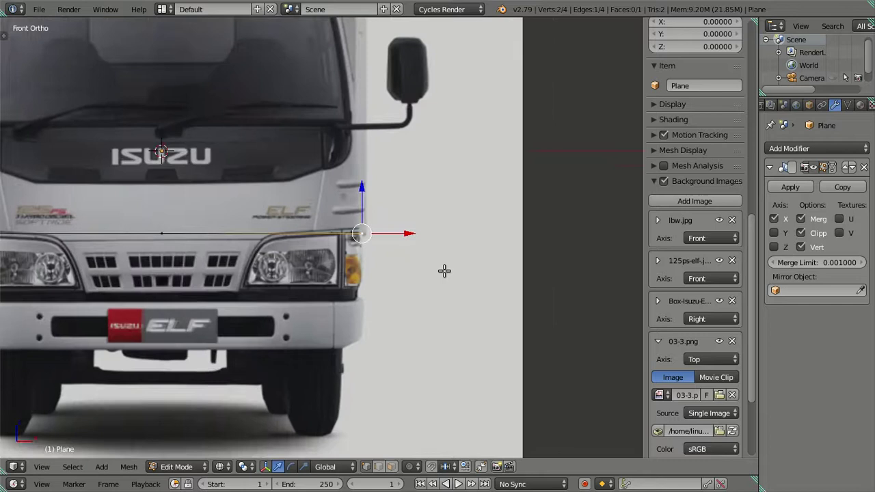
{"action": "scroll", "coordinate": [444, 272], "scroll_direction": "up", "scroll_amount": 1}
{"action": "scroll", "coordinate": [445, 271], "scroll_direction": "up", "scroll_amount": 1}
{"action": "scroll", "coordinate": [444, 271], "scroll_direction": "down", "scroll_amount": 1}
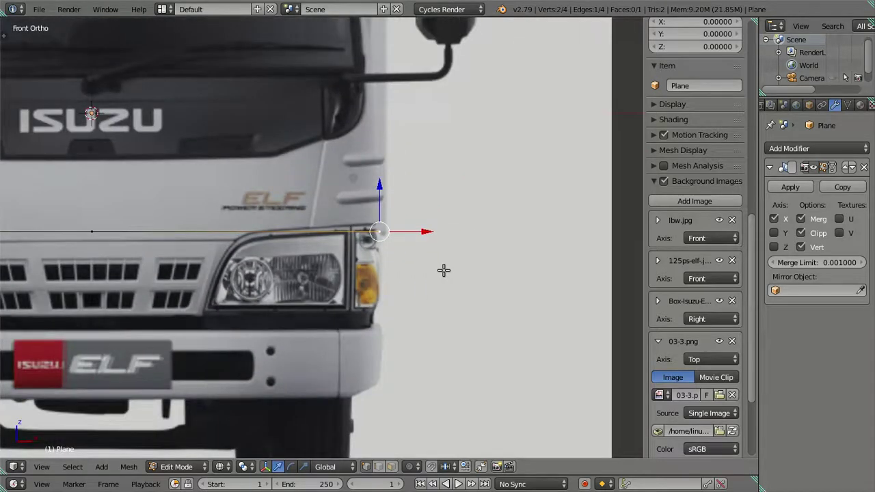
{"action": "scroll", "coordinate": [445, 271], "scroll_direction": "down", "scroll_amount": 1}
{"action": "scroll", "coordinate": [444, 271], "scroll_direction": "down", "scroll_amount": 3}
{"action": "scroll", "coordinate": [444, 270], "scroll_direction": "down", "scroll_amount": 2}
{"action": "scroll", "coordinate": [443, 271], "scroll_direction": "down", "scroll_amount": 3}
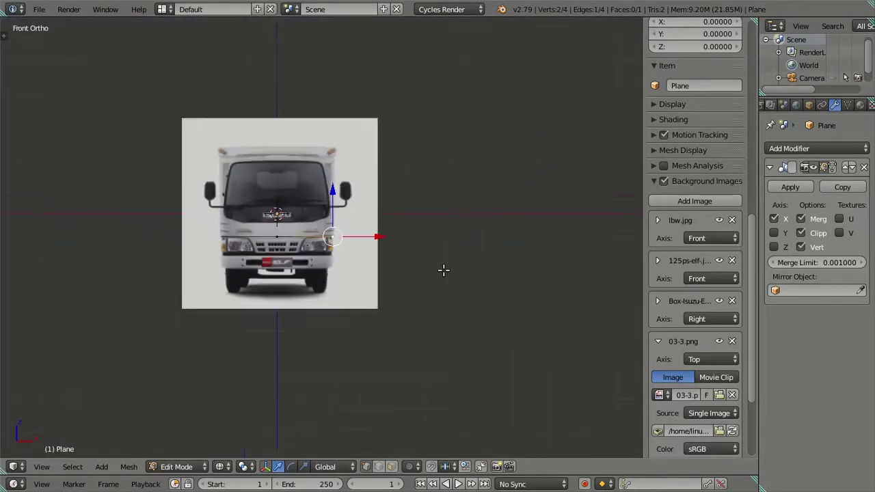
{"action": "key", "text": "KP_7"}
{"action": "scroll", "coordinate": [443, 270], "scroll_direction": "up", "scroll_amount": 3}
{"action": "scroll", "coordinate": [444, 270], "scroll_direction": "up", "scroll_amount": 2}
{"action": "scroll", "coordinate": [443, 271], "scroll_direction": "down", "scroll_amount": 1}
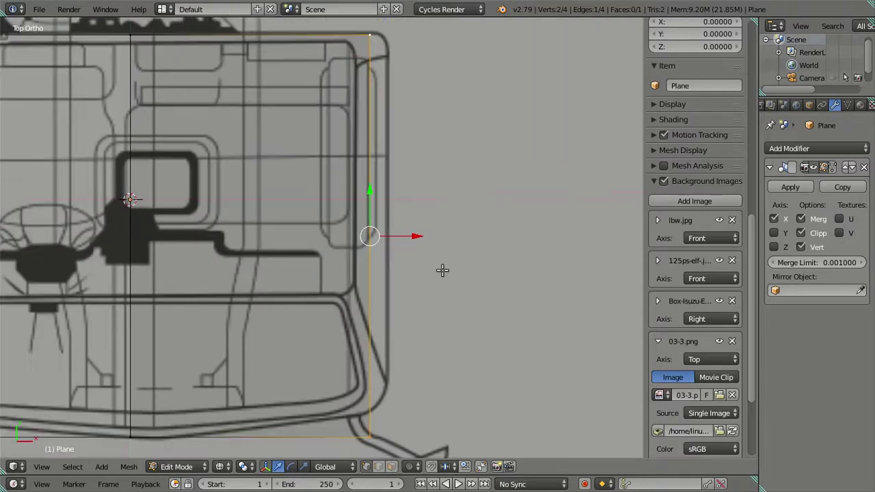
{"action": "key", "text": "KP_1"}
{"action": "scroll", "coordinate": [443, 271], "scroll_direction": "up", "scroll_amount": 2}
{"action": "scroll", "coordinate": [442, 269], "scroll_direction": "up", "scroll_amount": 3}
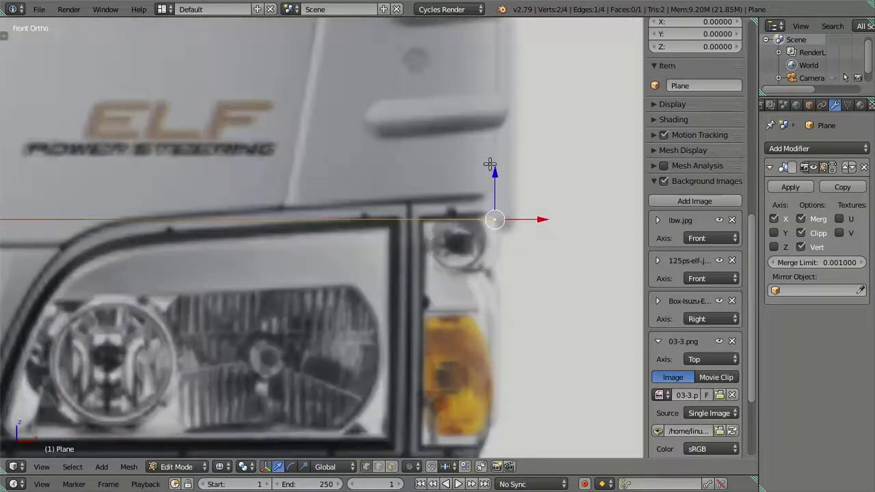
{"action": "middle_click_drag", "start_coordinate": [490, 166], "coordinate": [406, 331], "text": "shift"}
Step: Select the whole plane and try lifting it toward the cab roof, cancelling the move
{"action": "key", "text": "a"}
{"action": "key", "text": "a"}
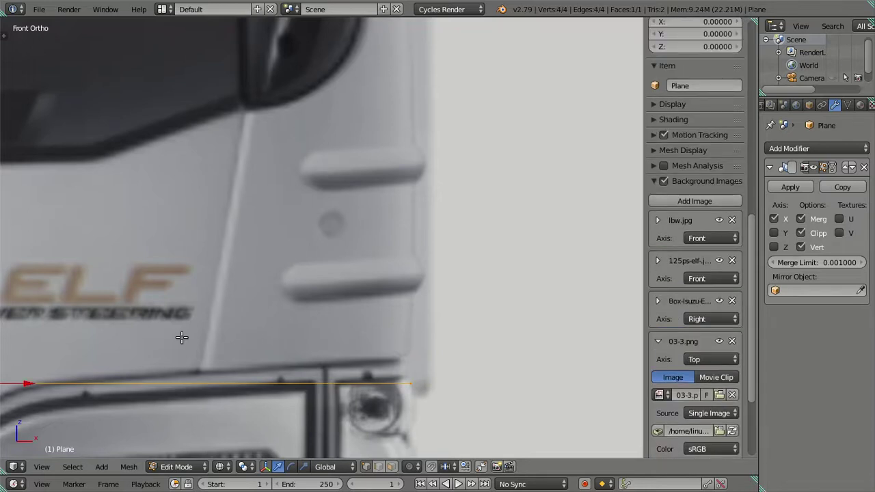
{"action": "scroll", "coordinate": [180, 338], "scroll_direction": "down", "scroll_amount": 2}
{"action": "key", "text": "e"}
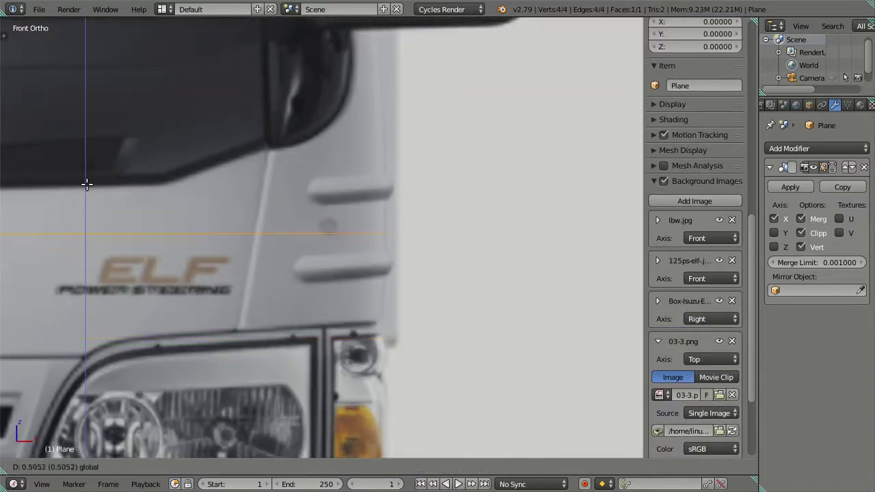
{"action": "left_click", "coordinate": [274, 253]}
{"action": "scroll", "coordinate": [289, 259], "scroll_direction": "up", "scroll_amount": 4}
{"action": "scroll", "coordinate": [308, 294], "scroll_direction": "down", "scroll_amount": 5}
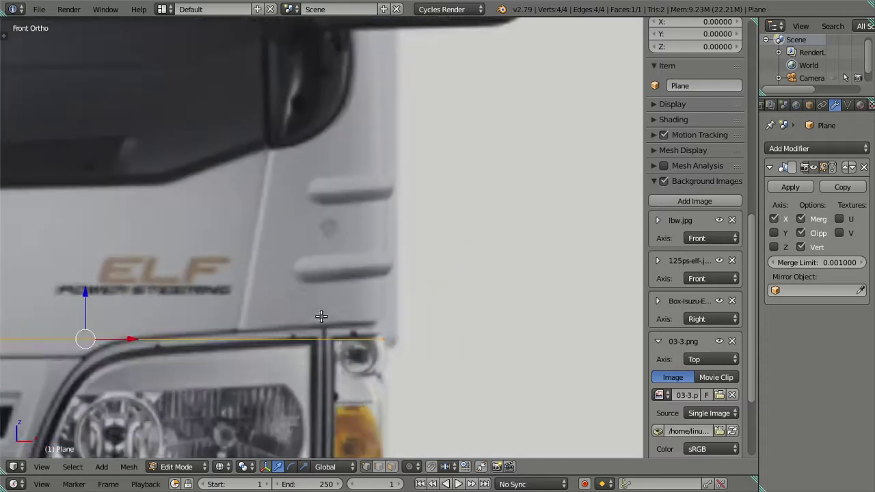
{"action": "scroll", "coordinate": [345, 313], "scroll_direction": "down", "scroll_amount": 3}
{"action": "scroll", "coordinate": [355, 312], "scroll_direction": "down", "scroll_amount": 4}
{"action": "scroll", "coordinate": [357, 315], "scroll_direction": "down", "scroll_amount": 1}
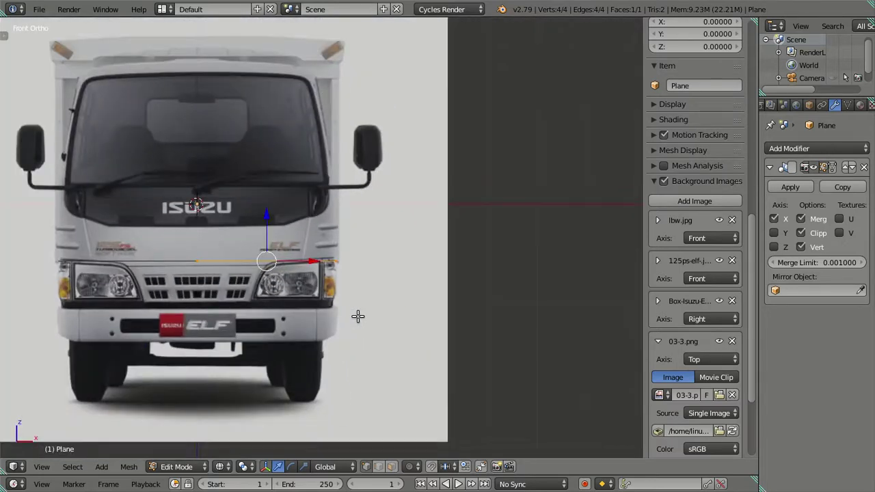
{"action": "key", "text": "KP_7"}
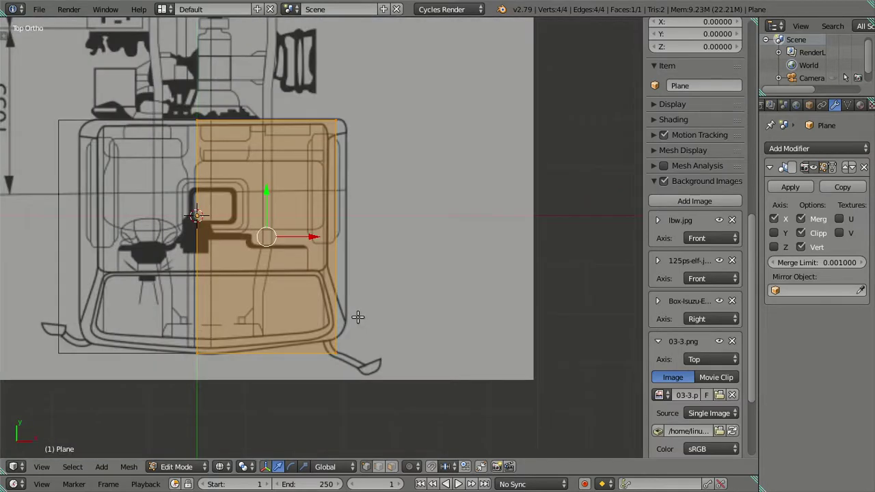
Step: Deselect the plane and nudge 03-3.png's X offset left to about -0.60
{"action": "key", "text": "a"}
{"action": "scroll", "coordinate": [358, 316], "scroll_direction": "up", "scroll_amount": 1}
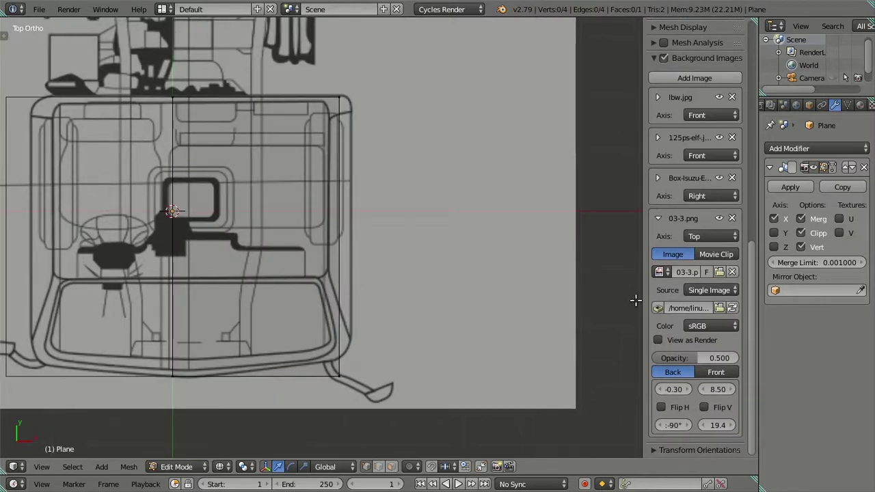
{"action": "left_click", "coordinate": [688, 389]}
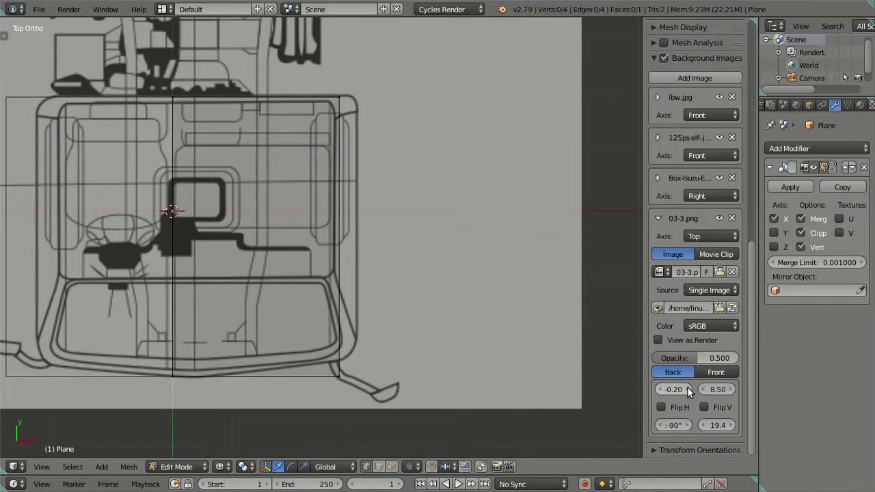
{"action": "left_click", "coordinate": [663, 389]}
{"action": "left_click", "coordinate": [663, 389]}
{"action": "left_click", "coordinate": [660, 389]}
{"action": "left_click", "coordinate": [660, 389]}
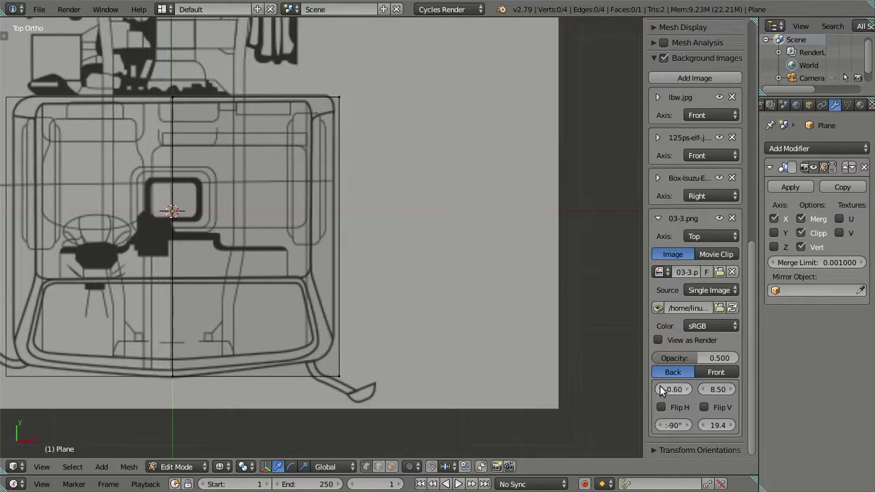
{"action": "scroll", "coordinate": [288, 378], "scroll_direction": "up", "scroll_amount": 1}
{"action": "scroll", "coordinate": [288, 378], "scroll_direction": "up", "scroll_amount": 2}
{"action": "middle_click_drag", "start_coordinate": [293, 371], "coordinate": [408, 281], "text": "shift"}
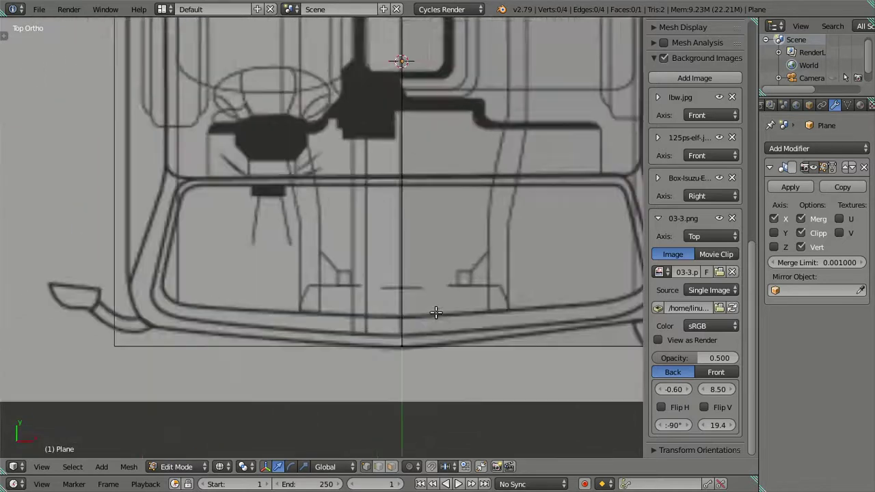
{"action": "scroll", "coordinate": [408, 280], "scroll_direction": "up", "scroll_amount": 2}
{"action": "scroll", "coordinate": [410, 343], "scroll_direction": "up", "scroll_amount": 1}
{"action": "middle_click_drag", "start_coordinate": [411, 344], "coordinate": [336, 196], "text": "shift"}
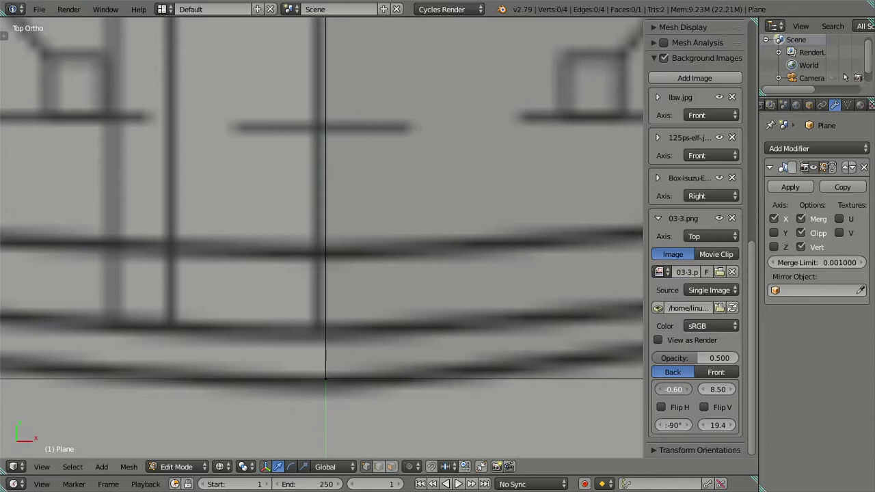
Step: Set the top reference 03-3.png's X offset to -0.58
{"action": "left_click", "coordinate": [684, 388]}
{"action": "left_click", "coordinate": [675, 389]}
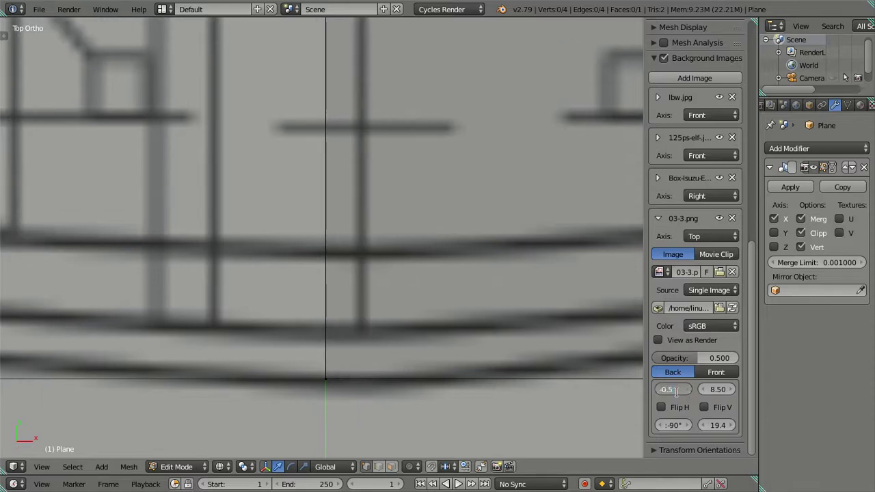
{"action": "key", "text": "BackSpace"}
{"action": "type", "text": "8"}
{"action": "key", "text": "Return"}
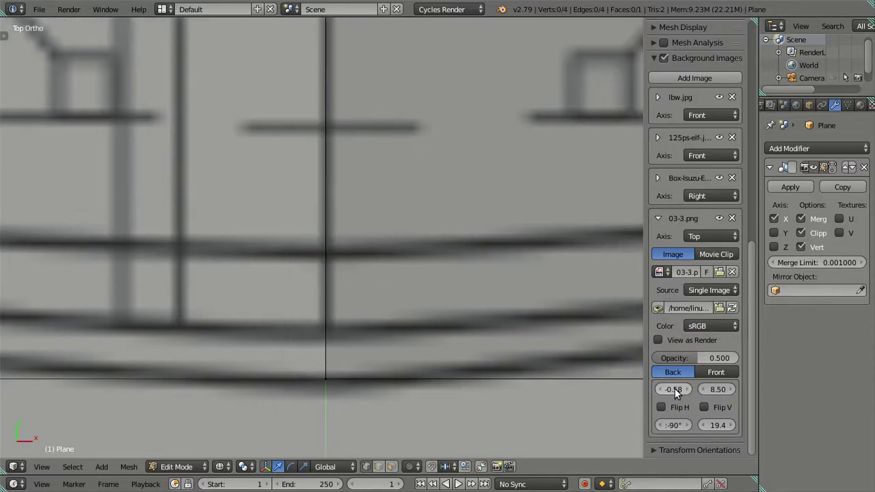
{"action": "left_click", "coordinate": [673, 389]}
{"action": "type", "text": "-0.58"}
{"action": "key", "text": "Return"}
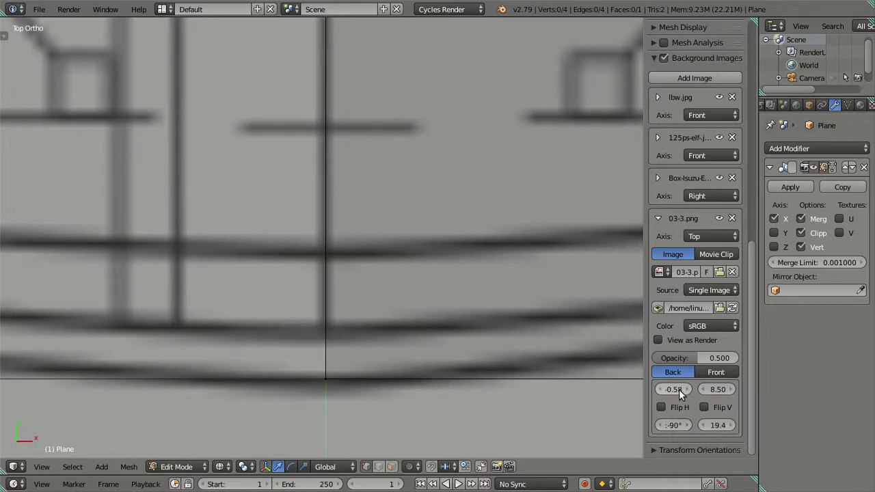
{"action": "left_click", "coordinate": [686, 390]}
{"action": "key", "text": "Return"}
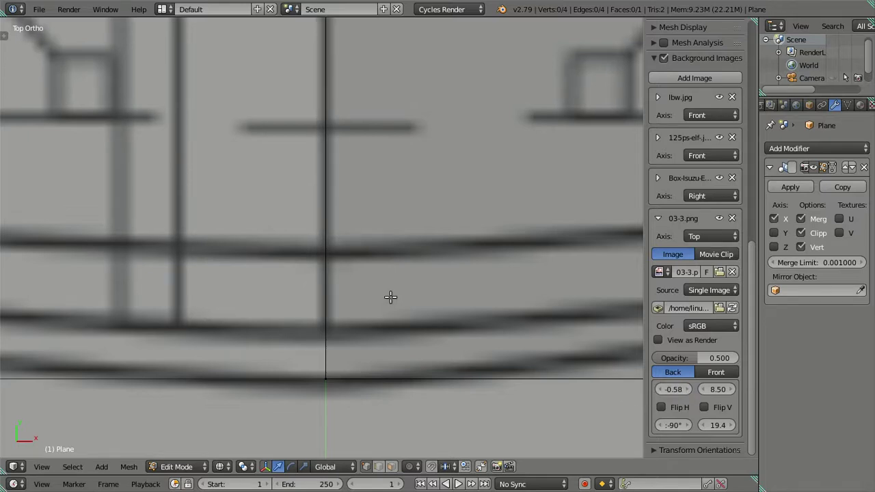
Step: Try the top reference at size 19.5, then return it to 19.4
{"action": "scroll", "coordinate": [389, 296], "scroll_direction": "down", "scroll_amount": 4}
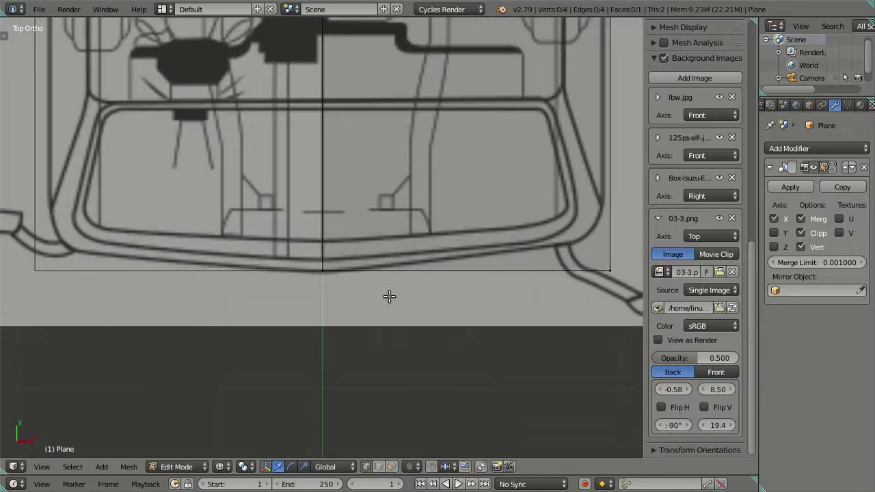
{"action": "scroll", "coordinate": [389, 296], "scroll_direction": "down", "scroll_amount": 2}
{"action": "middle_click_drag", "start_coordinate": [520, 210], "coordinate": [467, 318], "text": "shift"}
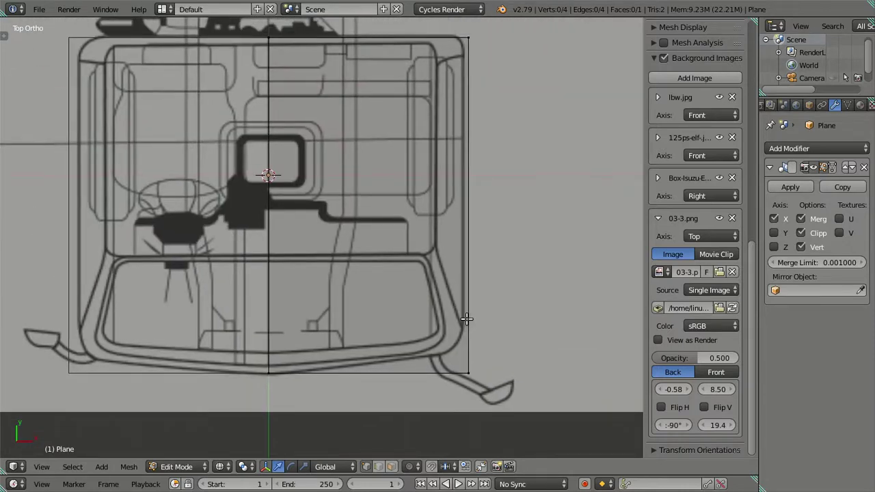
{"action": "left_click", "coordinate": [734, 426]}
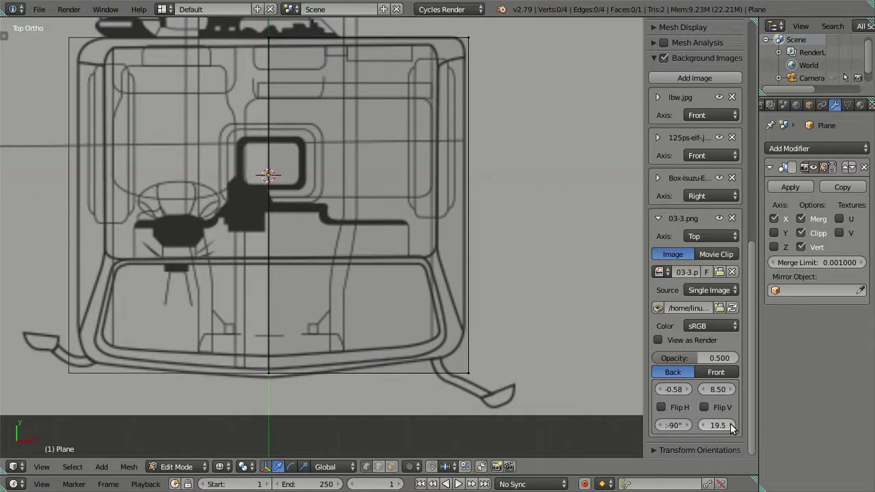
{"action": "left_click", "coordinate": [703, 422]}
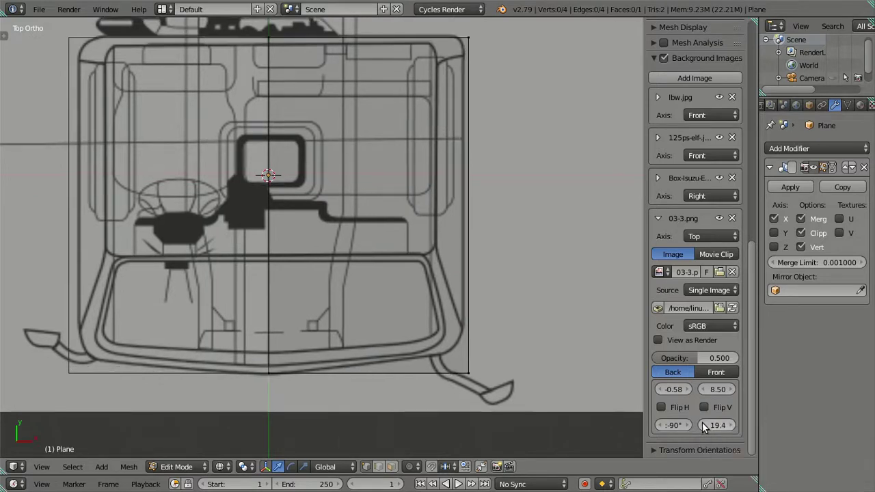
{"action": "scroll", "coordinate": [334, 316], "scroll_direction": "up", "scroll_amount": 5}
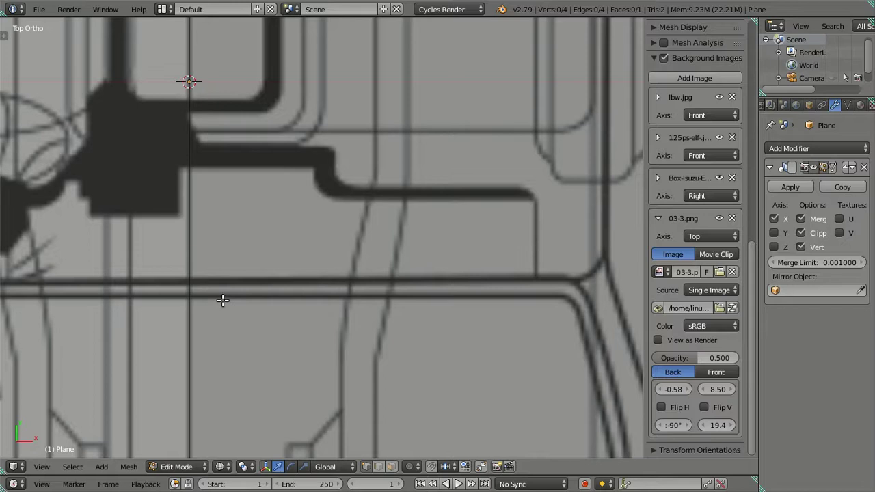
{"action": "scroll", "coordinate": [328, 298], "scroll_direction": "down", "scroll_amount": 5}
{"action": "scroll", "coordinate": [493, 281], "scroll_direction": "down", "scroll_amount": 3}
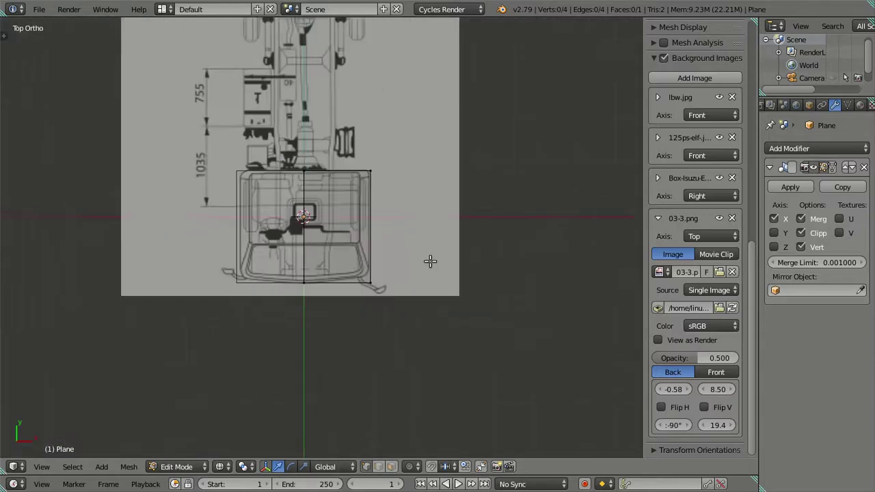
{"action": "middle_click_drag", "start_coordinate": [419, 210], "coordinate": [445, 266], "text": "shift"}
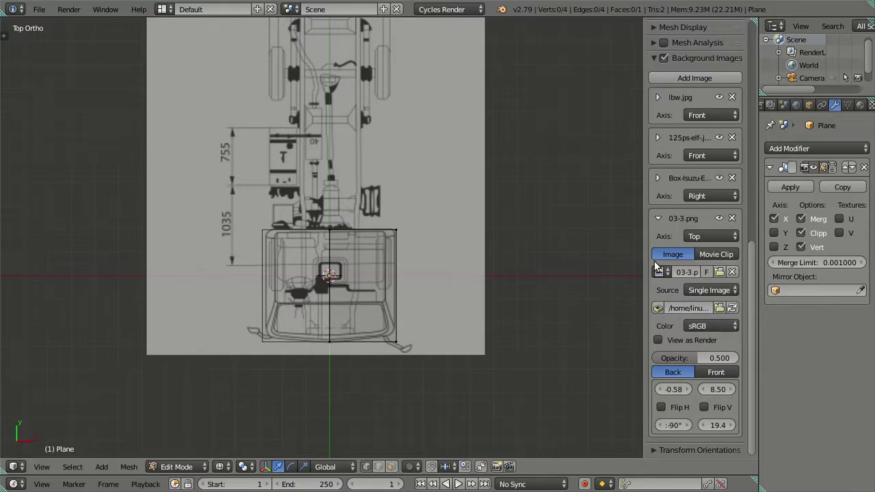
Step: Give 03-3.png full 1.0 opacity and collapse its settings
{"action": "left_click", "coordinate": [707, 353]}
{"action": "type", "text": "1"}
{"action": "key", "text": "Return"}
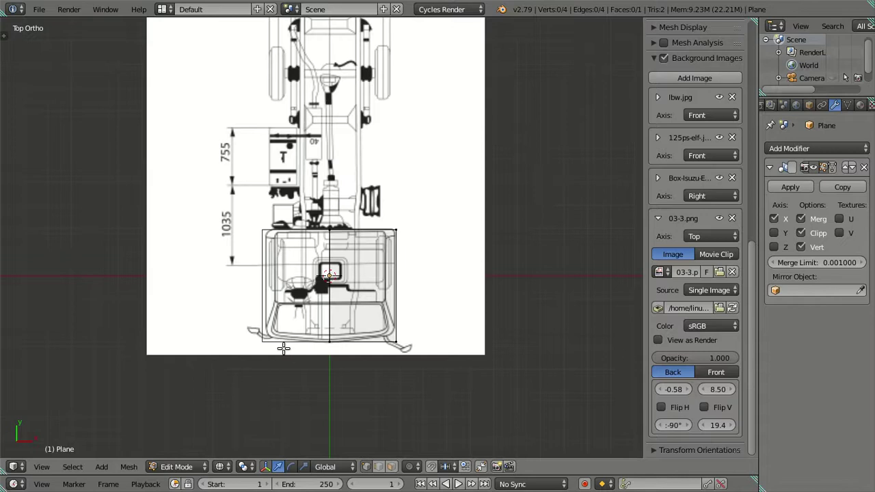
{"action": "scroll", "coordinate": [307, 335], "scroll_direction": "up", "scroll_amount": 4}
{"action": "scroll", "coordinate": [305, 330], "scroll_direction": "up", "scroll_amount": 1}
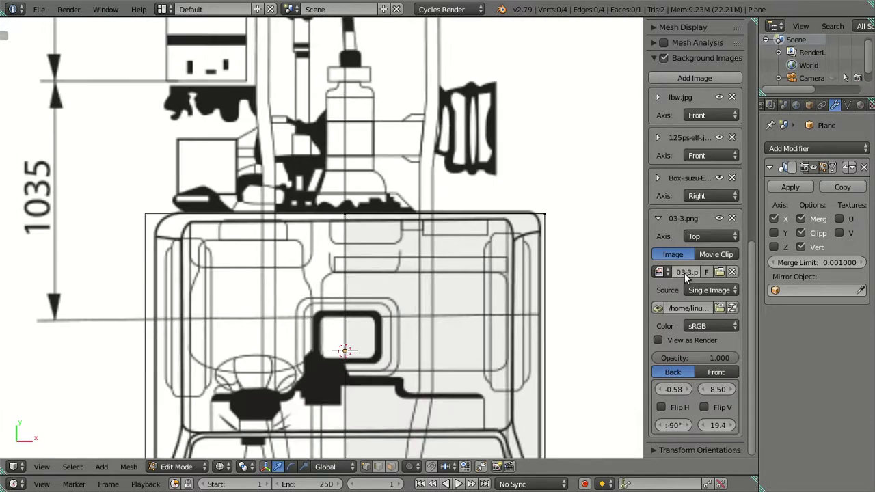
{"action": "left_click", "coordinate": [657, 218]}
Step: Return to Object Mode and delete the old plane
{"action": "scroll", "coordinate": [499, 233], "scroll_direction": "down", "scroll_amount": 5}
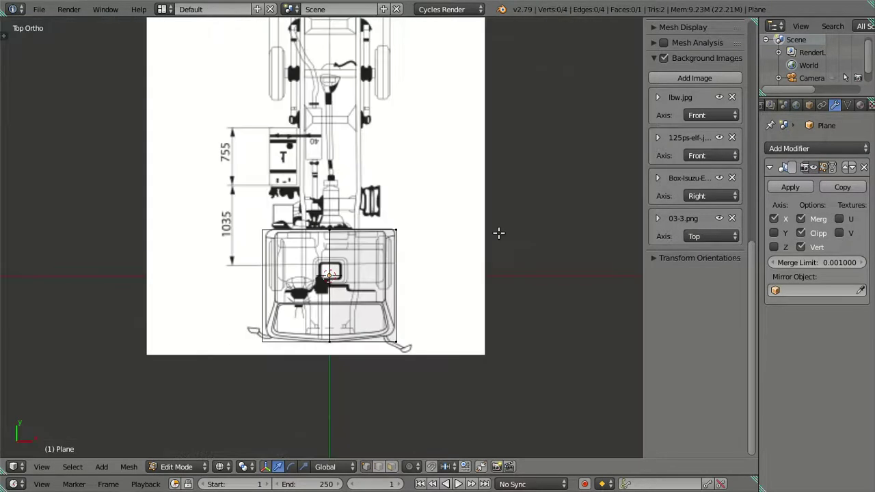
{"action": "key", "text": "KP_3"}
{"action": "scroll", "coordinate": [365, 244], "scroll_direction": "up", "scroll_amount": 3}
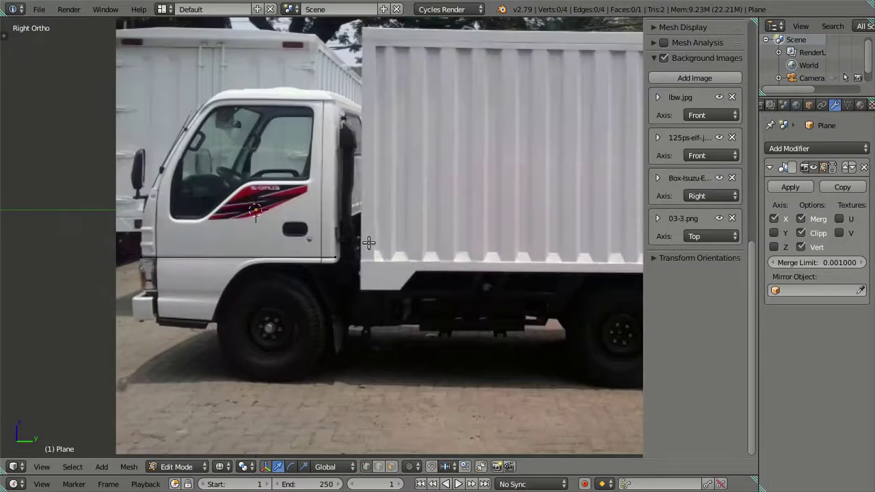
{"action": "scroll", "coordinate": [312, 231], "scroll_direction": "up", "scroll_amount": 3}
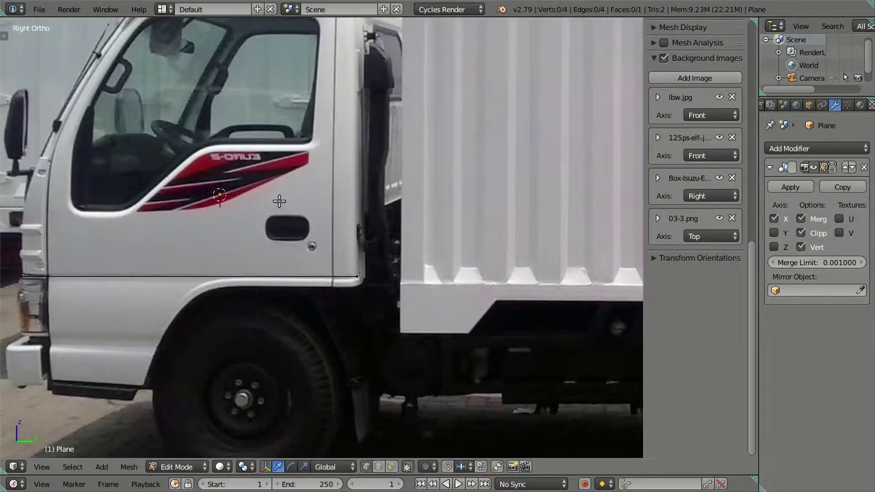
{"action": "middle_click_drag", "start_coordinate": [283, 201], "coordinate": [356, 274]}
{"action": "scroll", "coordinate": [345, 265], "scroll_direction": "down", "scroll_amount": 3}
{"action": "mouse_move", "coordinate": [260, 291]}
{"action": "middle_mouse_down"}
{"action": "mouse_move", "coordinate": [271, 333]}
{"action": "mouse_move", "coordinate": [313, 287]}
{"action": "middle_mouse_up"}
{"action": "key", "text": "Tab"}
{"action": "key", "text": "x"}
{"action": "left_click", "coordinate": [426, 282]}
Step: Add a new mesh plane and edit it in front view
{"action": "key", "text": "shift+a"}
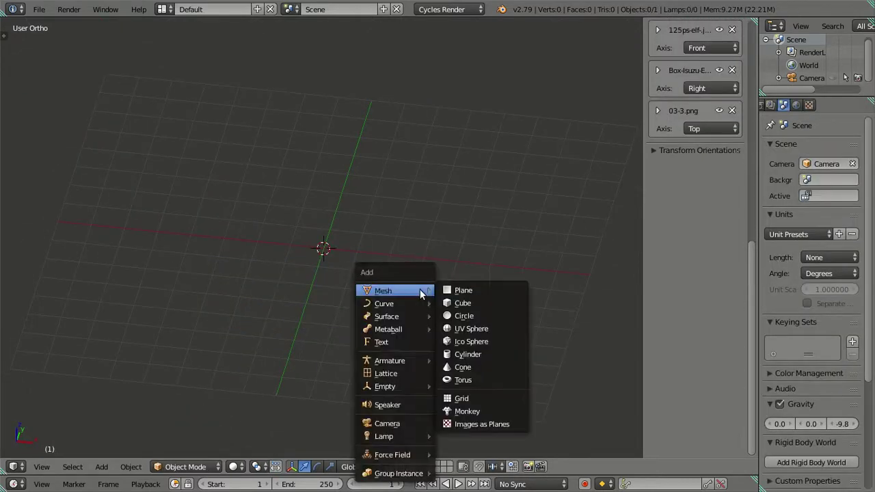
{"action": "left_click", "coordinate": [455, 291]}
{"action": "key", "text": "KP_1"}
{"action": "scroll", "coordinate": [373, 226], "scroll_direction": "up", "scroll_amount": 3}
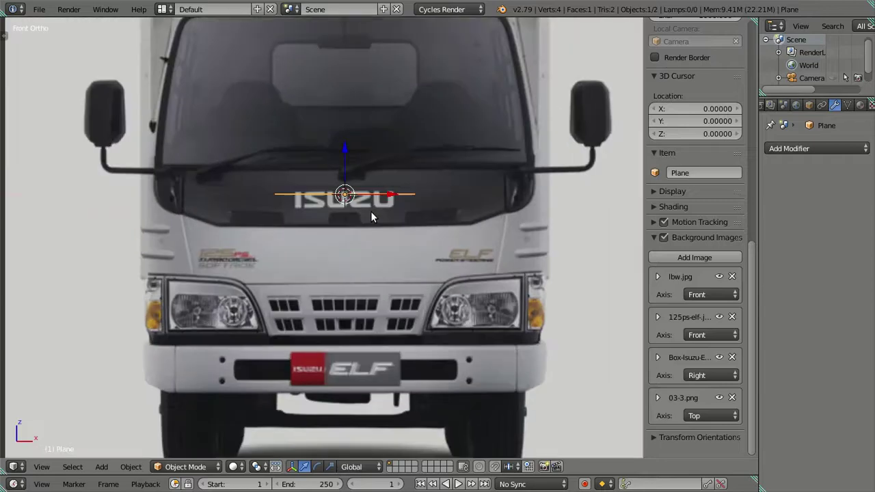
{"action": "scroll", "coordinate": [352, 223], "scroll_direction": "down", "scroll_amount": 4}
{"action": "key", "text": "Tab"}
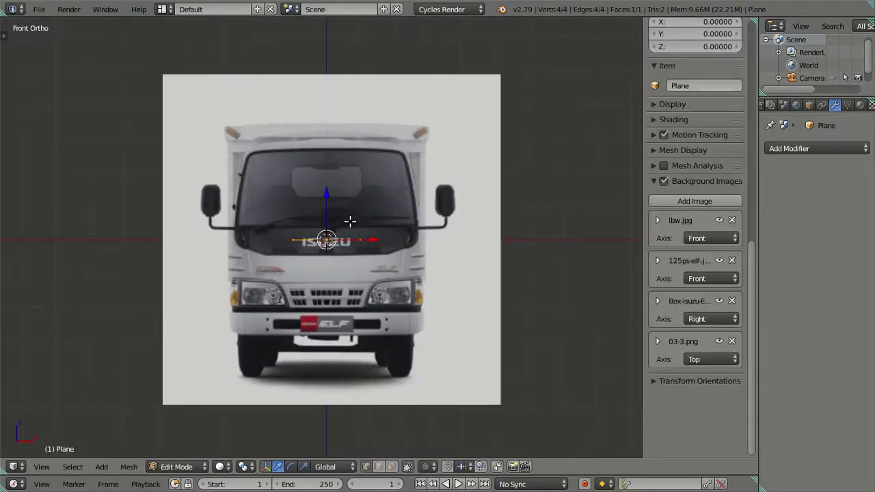
{"action": "middle_click_drag", "start_coordinate": [350, 221], "coordinate": [349, 175]}
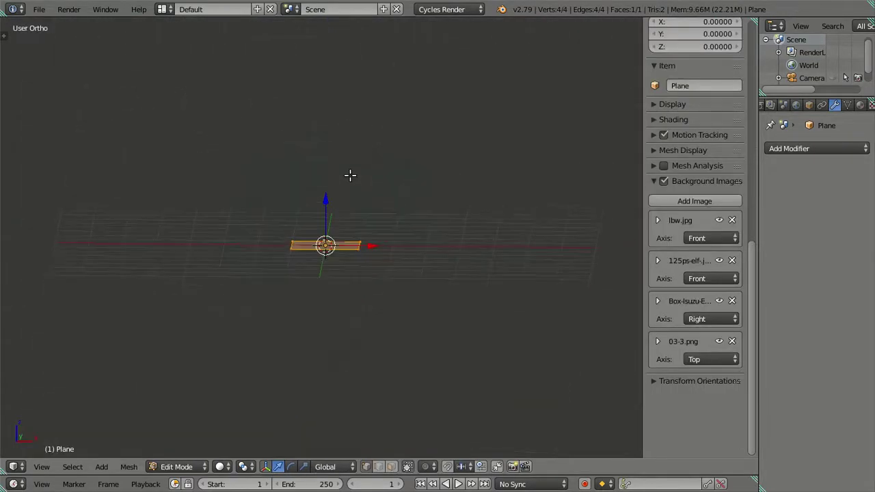
{"action": "key", "text": "KP_1"}
Step: Move the plane up along Z to the cab roof line, about 2.93 units
{"action": "scroll", "coordinate": [345, 156], "scroll_direction": "up", "scroll_amount": 3}
{"action": "scroll", "coordinate": [342, 155], "scroll_direction": "up", "scroll_amount": 1}
{"action": "scroll", "coordinate": [335, 179], "scroll_direction": "up", "scroll_amount": 2}
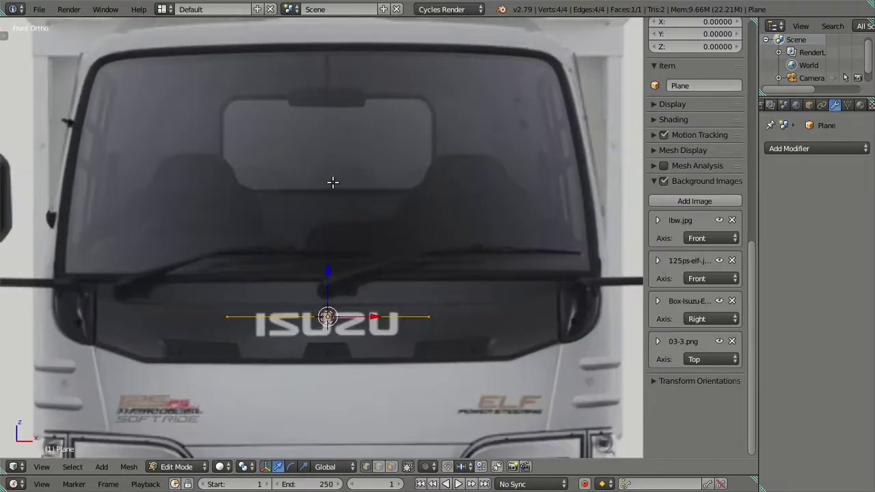
{"action": "middle_click_drag", "start_coordinate": [333, 182], "coordinate": [322, 246], "text": "shift"}
{"action": "key", "text": "g"}
{"action": "key", "text": "z"}
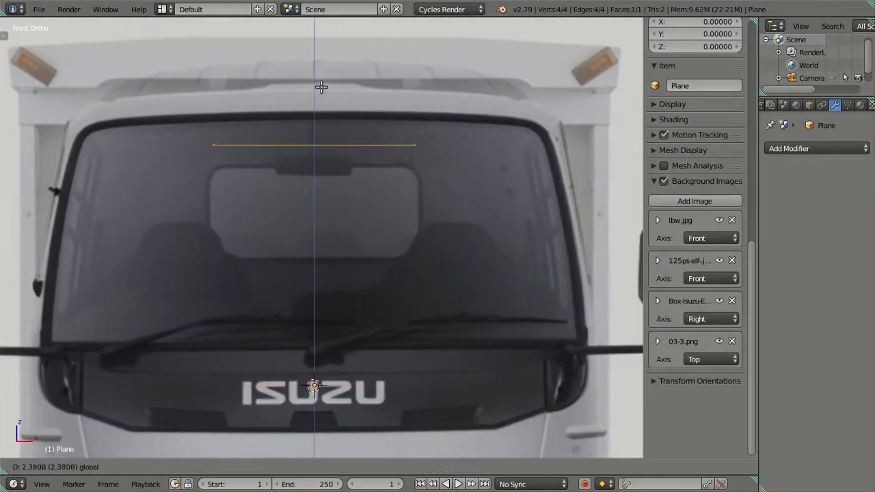
{"action": "left_click", "coordinate": [329, 44]}
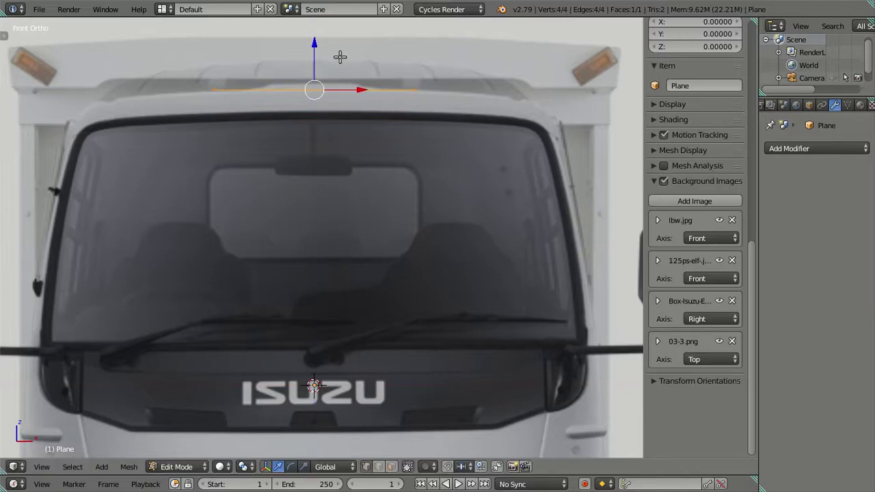
Step: Add a centred loop cut and delete the plane's left-half vertices
{"action": "mouse_move", "coordinate": [336, 168]}
{"action": "middle_mouse_down"}
{"action": "mouse_move", "coordinate": [286, 208]}
{"action": "mouse_move", "coordinate": [266, 208]}
{"action": "middle_mouse_up"}
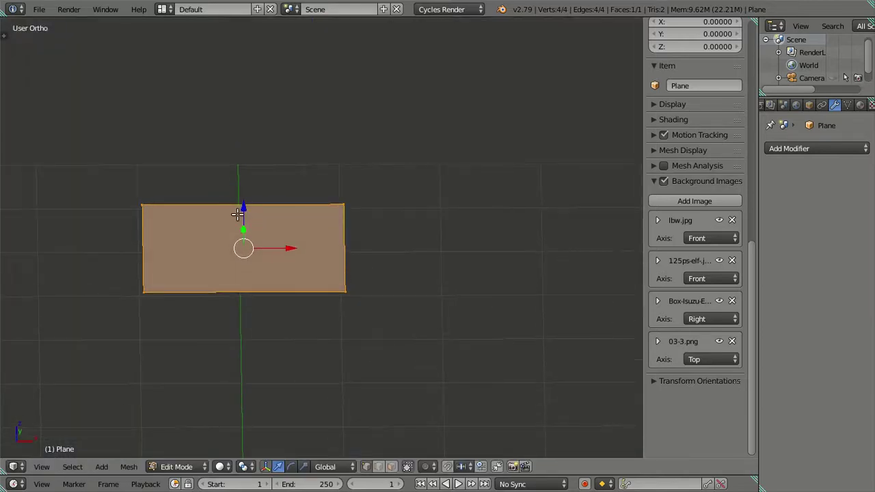
{"action": "key", "text": "ctrl+r"}
{"action": "left_click", "coordinate": [266, 207]}
{"action": "right_click", "coordinate": [238, 213]}
{"action": "right_click", "coordinate": [128, 233], "text": "shift"}
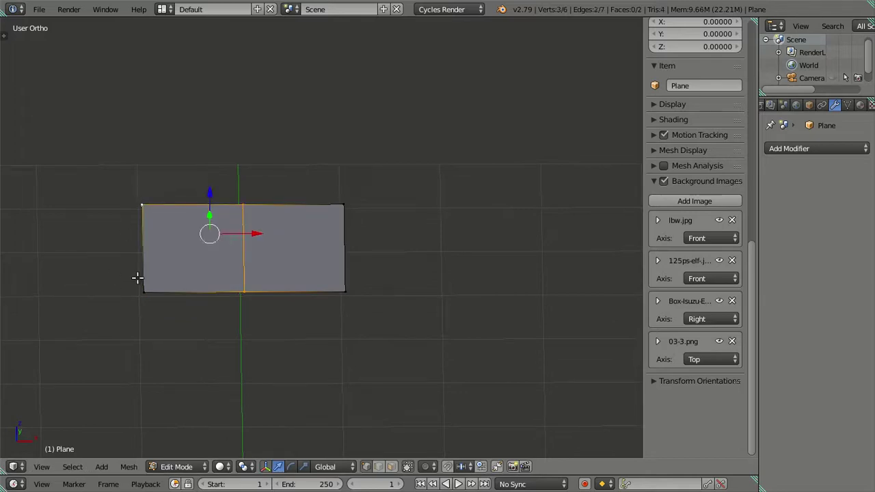
{"action": "right_click", "coordinate": [136, 279], "text": "shift"}
{"action": "key", "text": "x"}
{"action": "left_click", "coordinate": [260, 236]}
Step: Select the two right-edge vertices and view the cab roof from the front
{"action": "right_click", "coordinate": [346, 291]}
{"action": "right_click", "coordinate": [344, 206], "text": "shift"}
{"action": "key", "text": "KP_1"}
{"action": "scroll", "coordinate": [416, 192], "scroll_direction": "up", "scroll_amount": 4}
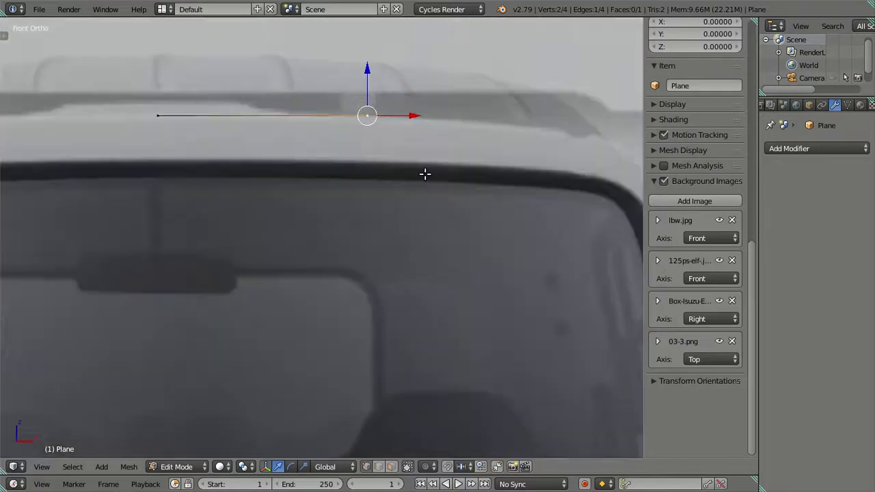
{"action": "middle_click_drag", "start_coordinate": [424, 174], "coordinate": [283, 224], "text": "shift"}
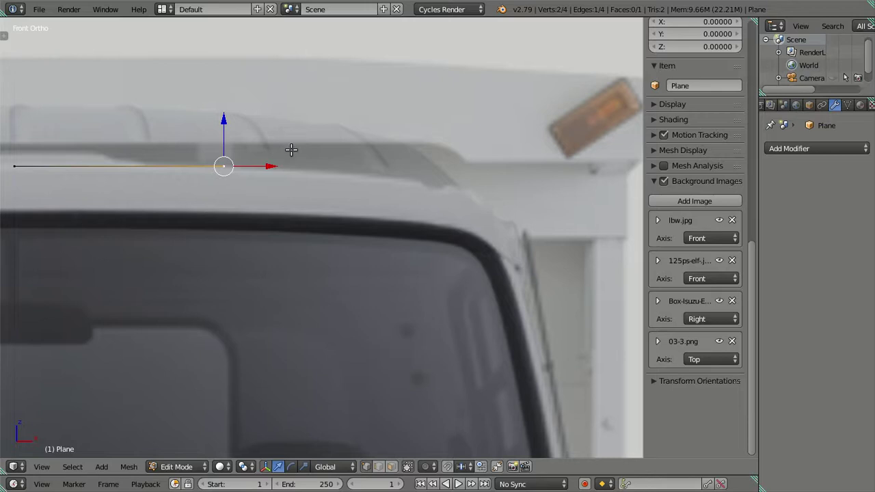
Step: In side view, slide the whole plane onto the cab roof line
{"action": "key", "text": "KP_3"}
{"action": "scroll", "coordinate": [296, 137], "scroll_direction": "down", "scroll_amount": 2}
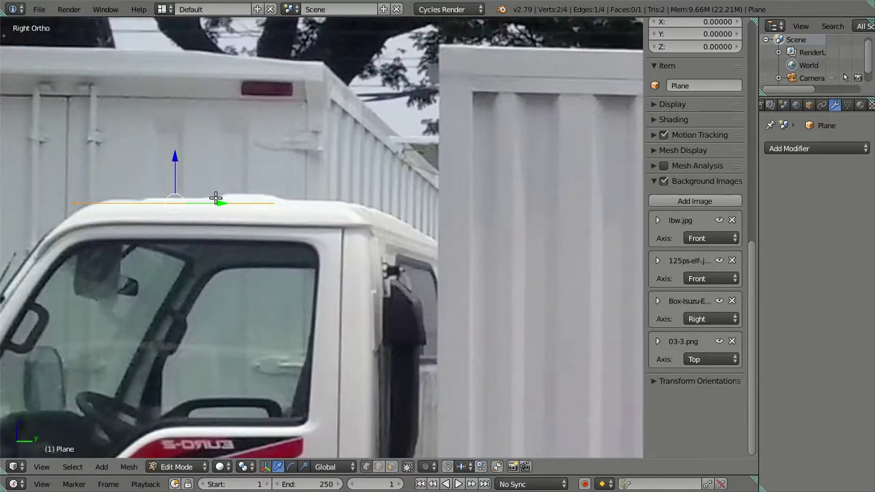
{"action": "mouse_move", "coordinate": [217, 195]}
{"action": "middle_mouse_down"}
{"action": "mouse_move", "coordinate": [235, 225]}
{"action": "mouse_move", "coordinate": [228, 211]}
{"action": "middle_mouse_up"}
{"action": "key", "text": "a"}
{"action": "key", "text": "a"}
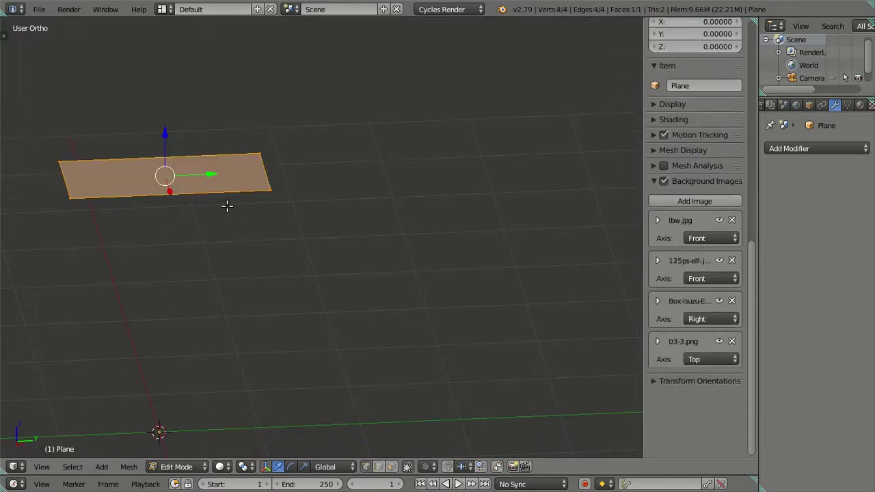
{"action": "key", "text": "KP_3"}
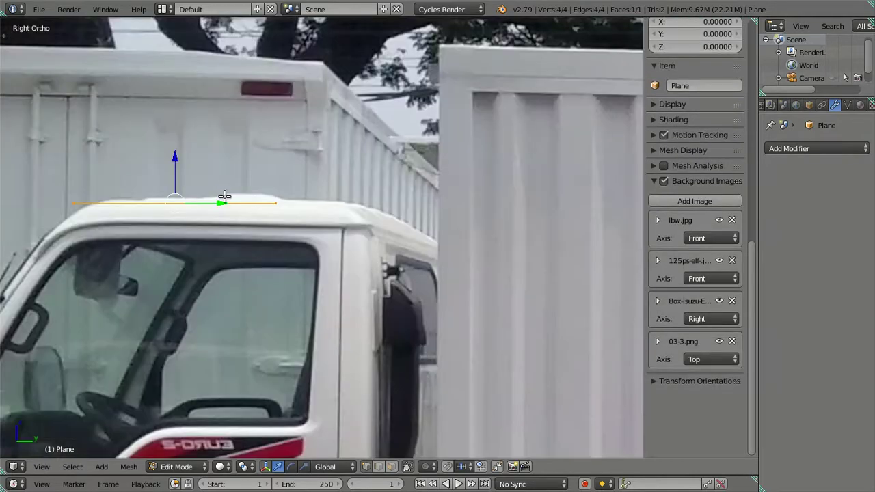
{"action": "key", "text": "g"}
{"action": "key", "text": "z"}
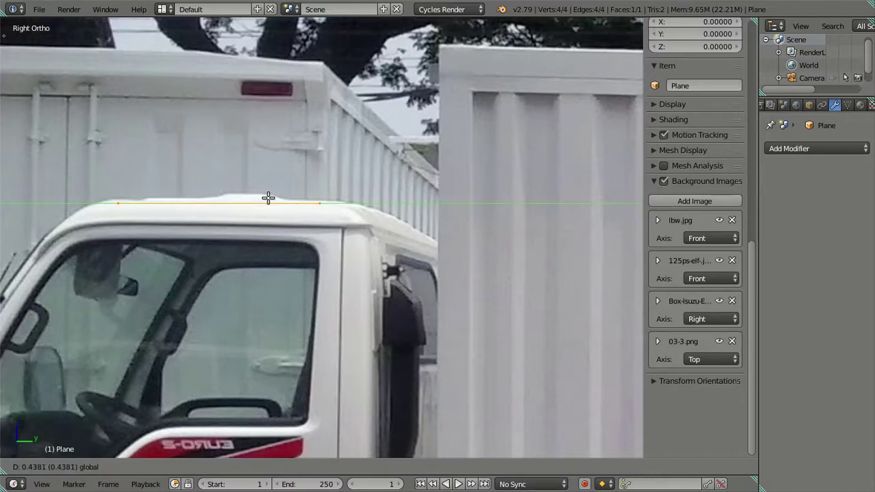
{"action": "left_click", "coordinate": [268, 198]}
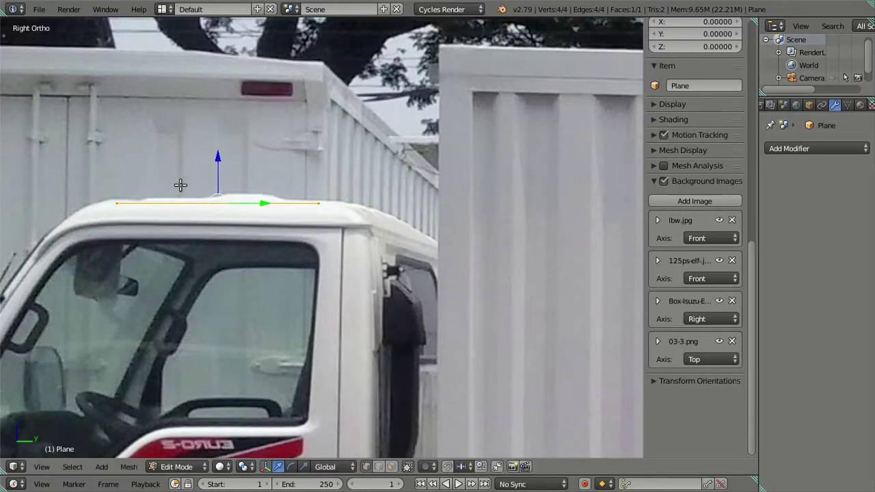
Step: In front view, move the plane's right edge onto the roof line and extrude it
{"action": "key", "text": "KP_1"}
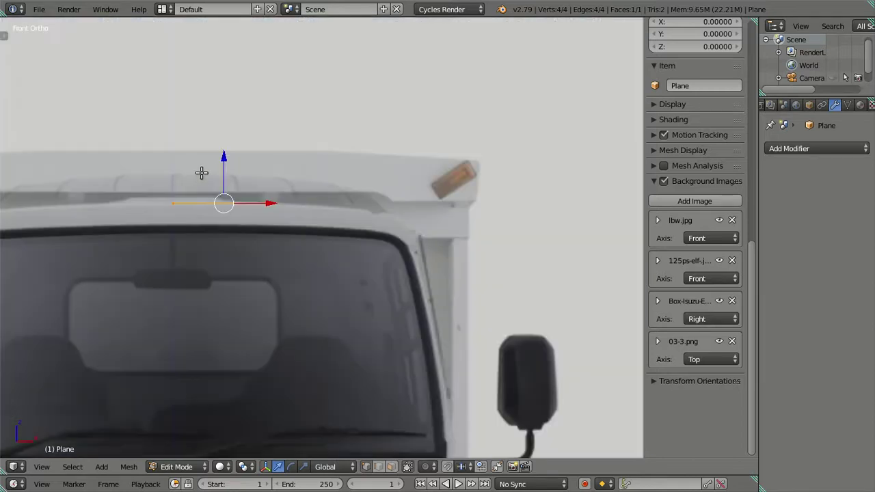
{"action": "scroll", "coordinate": [217, 176], "scroll_direction": "up", "scroll_amount": 1}
{"action": "left_click_drag", "start_coordinate": [210, 148], "coordinate": [217, 146]}
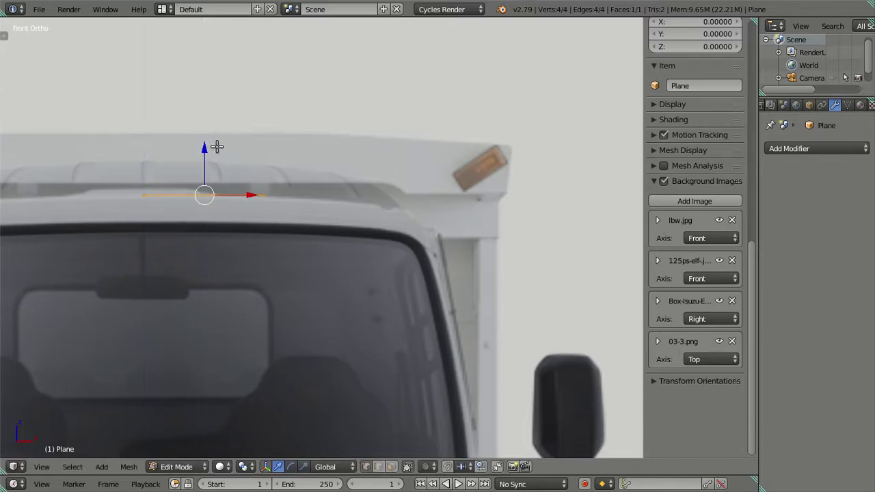
{"action": "scroll", "coordinate": [233, 157], "scroll_direction": "up", "scroll_amount": 2}
{"action": "middle_click_drag", "start_coordinate": [250, 166], "coordinate": [256, 185]}
{"action": "right_click", "coordinate": [235, 221]}
{"action": "right_click", "coordinate": [228, 159], "text": "shift"}
{"action": "key", "text": "KP_1"}
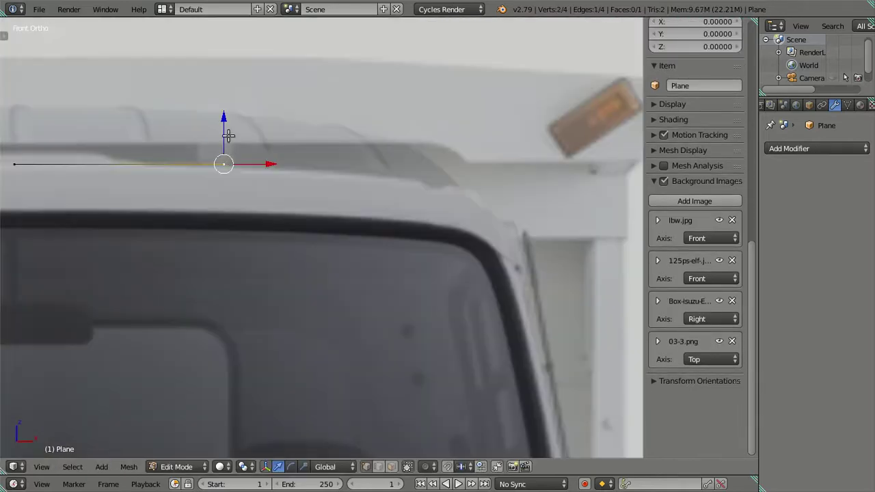
{"action": "left_click_drag", "start_coordinate": [222, 108], "coordinate": [225, 110]}
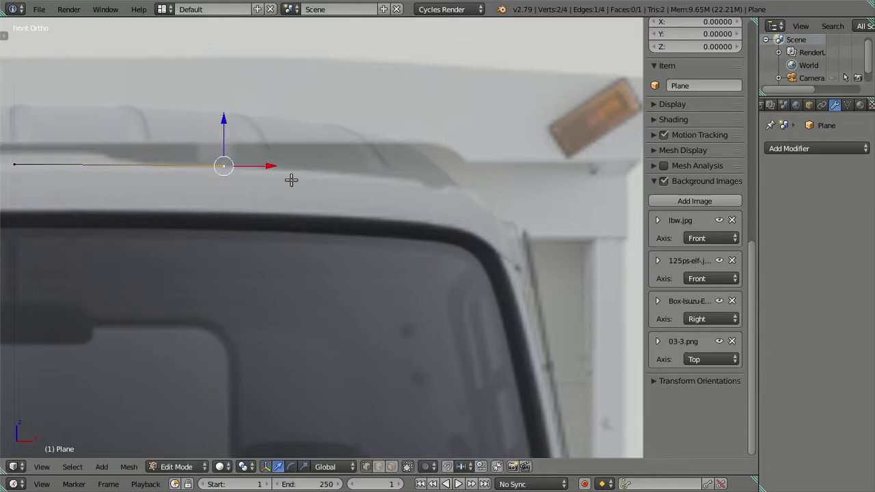
{"action": "key", "text": "e"}
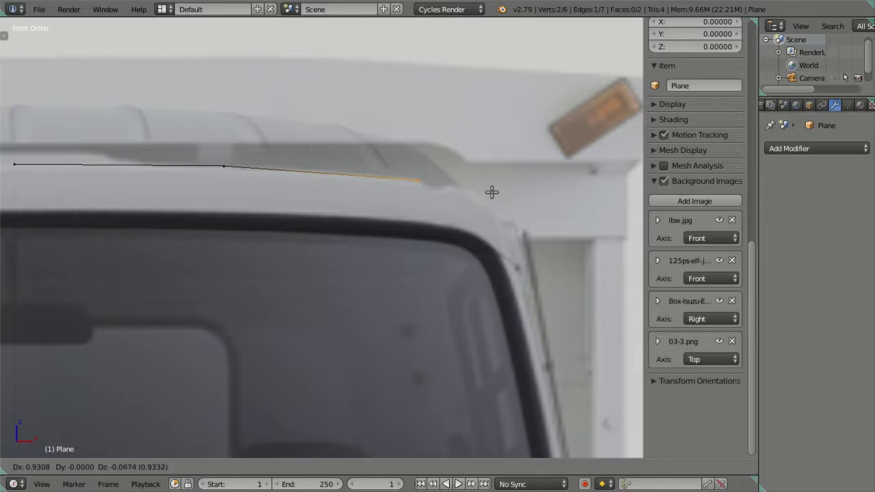
Step: Extrude segments along the roof edge up to the start of the corner
{"action": "left_click", "coordinate": [492, 193]}
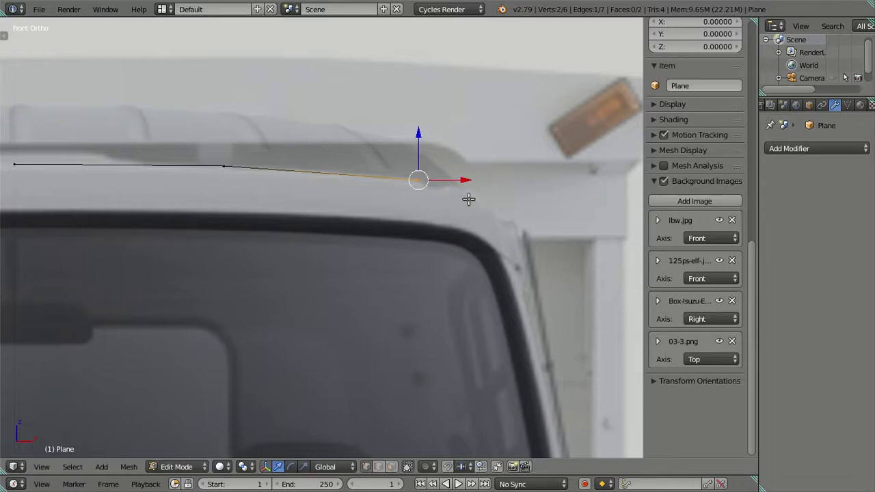
{"action": "key", "text": "e"}
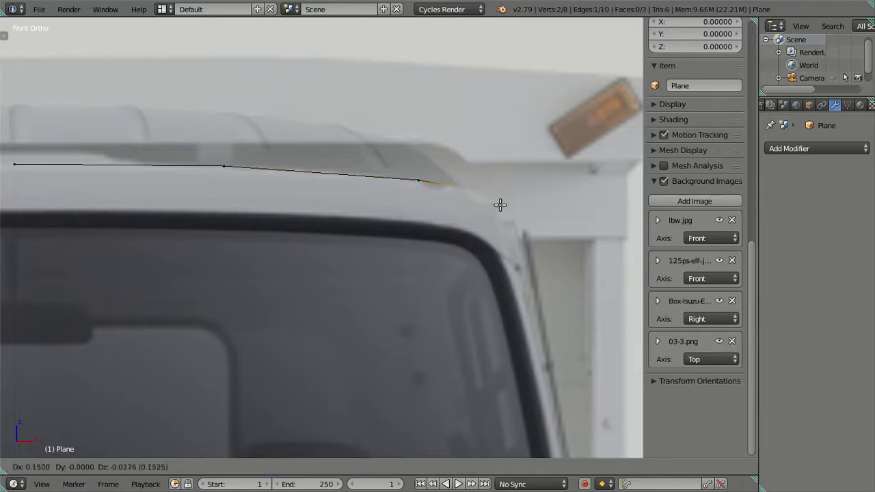
{"action": "left_click", "coordinate": [500, 205]}
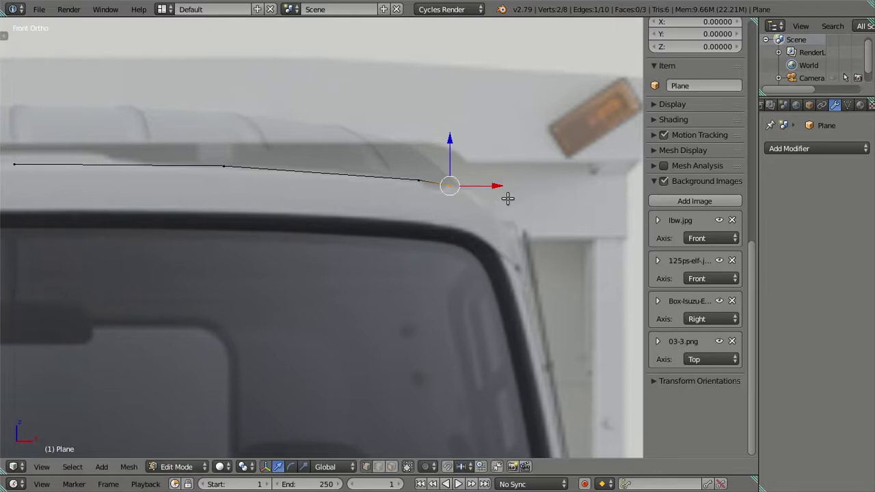
{"action": "key", "text": "e"}
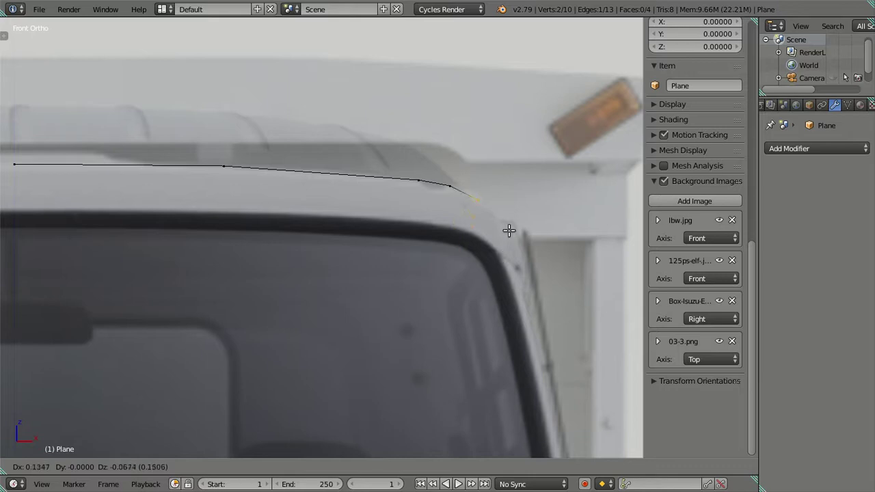
{"action": "left_click", "coordinate": [511, 236]}
Step: Undo the unwanted extra extrusion and reposition the end vertex at the corner
{"action": "key", "text": "e"}
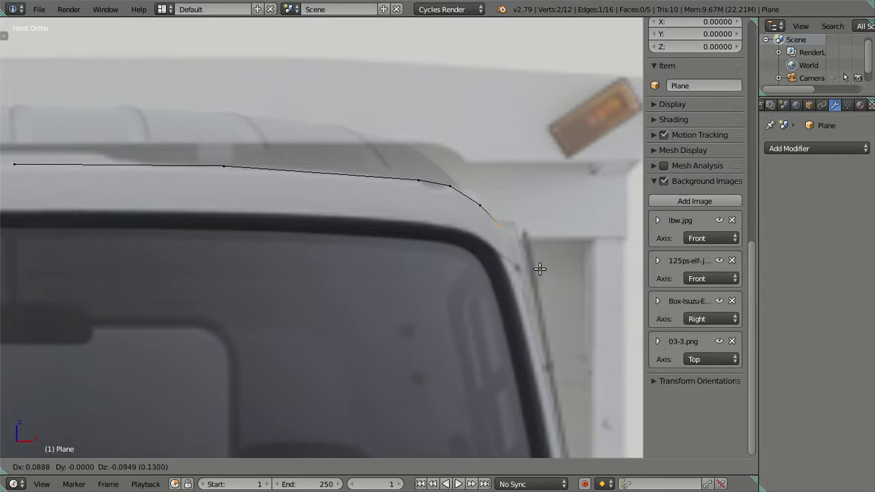
{"action": "right_click", "coordinate": [540, 269]}
{"action": "key", "text": "ctrl+z"}
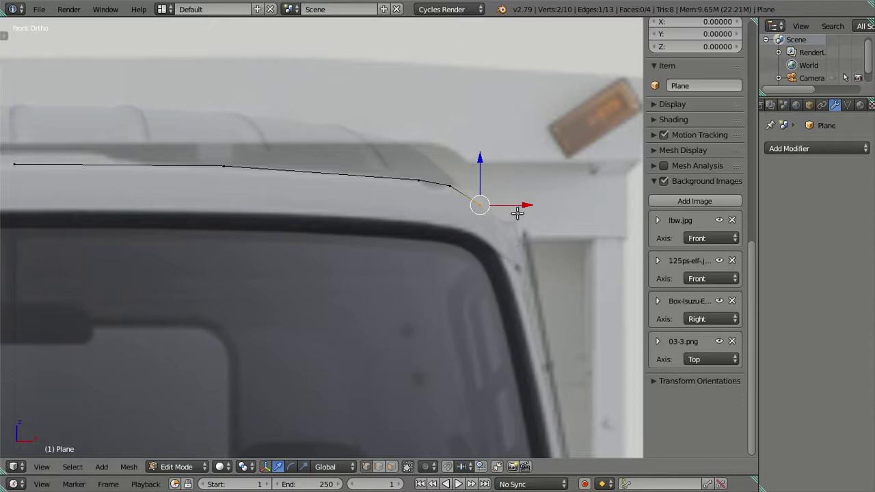
{"action": "key", "text": "g"}
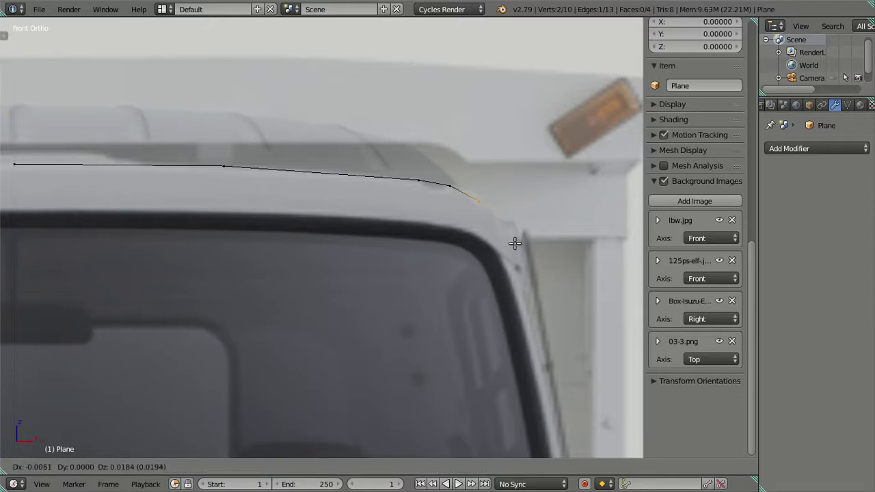
{"action": "left_click", "coordinate": [515, 243]}
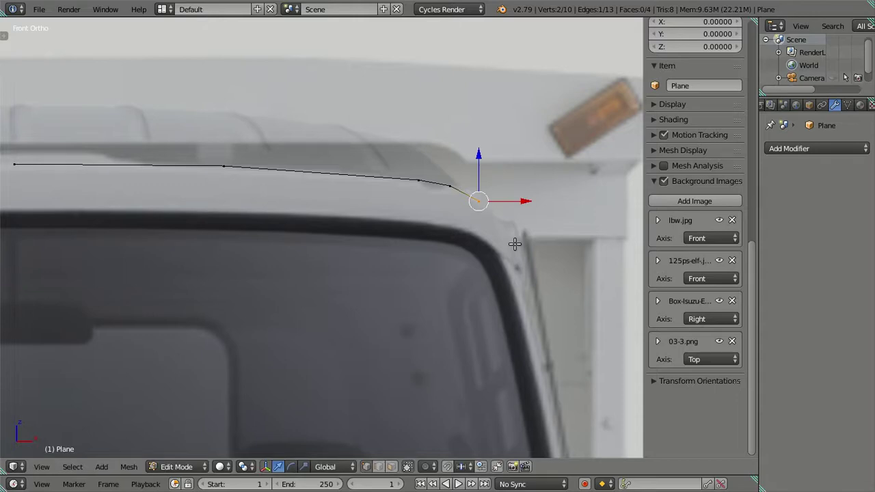
Step: Extrude two more segments down the roof corner to the windshield pillar top
{"action": "key", "text": "e"}
{"action": "left_click", "coordinate": [539, 266]}
{"action": "key", "text": "e"}
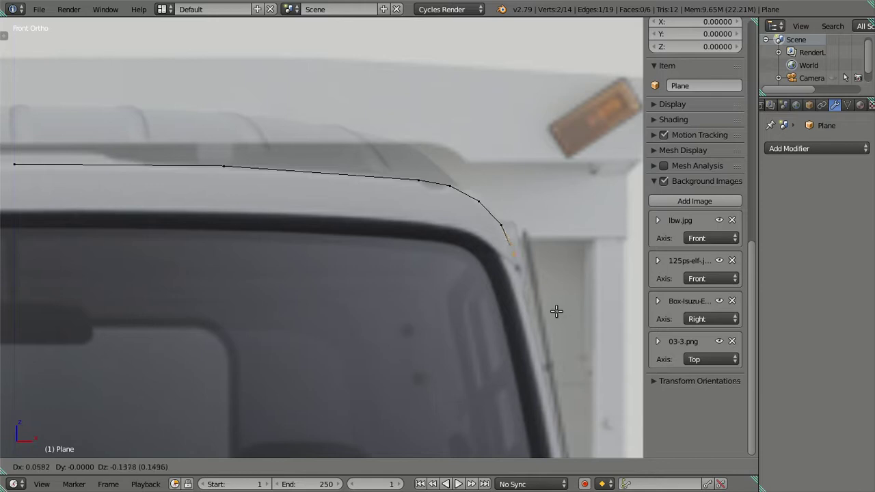
{"action": "left_click", "coordinate": [556, 312]}
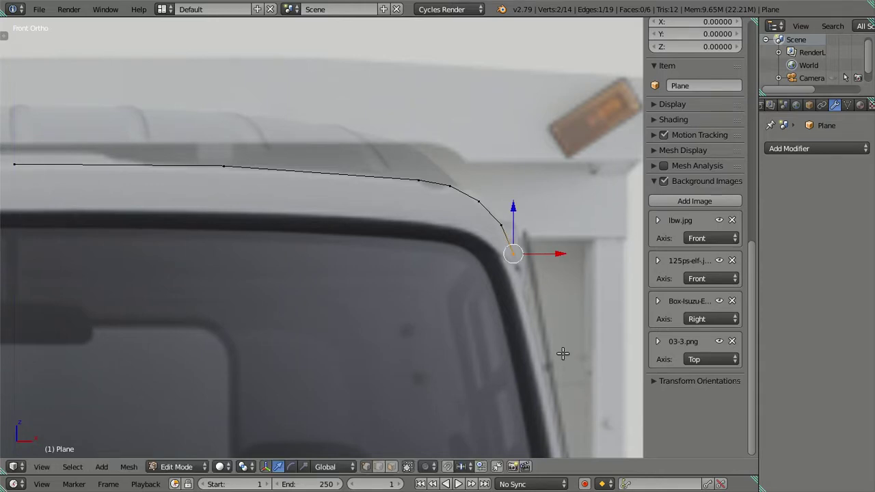
{"action": "scroll", "coordinate": [465, 320], "scroll_direction": "down", "scroll_amount": 1}
{"action": "scroll", "coordinate": [438, 305], "scroll_direction": "down", "scroll_amount": 1}
Step: Compare the roof profile against the side and front reference views
{"action": "key", "text": "KP_3"}
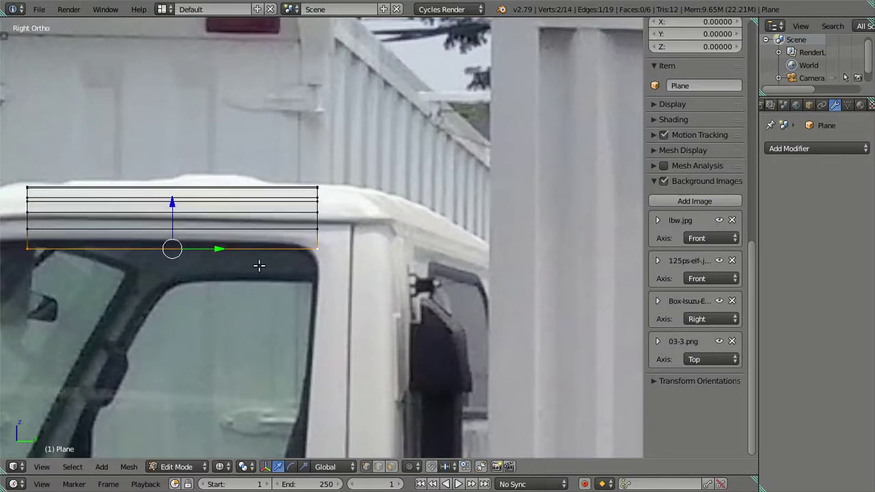
{"action": "middle_click_drag", "start_coordinate": [260, 266], "coordinate": [440, 254], "text": "shift"}
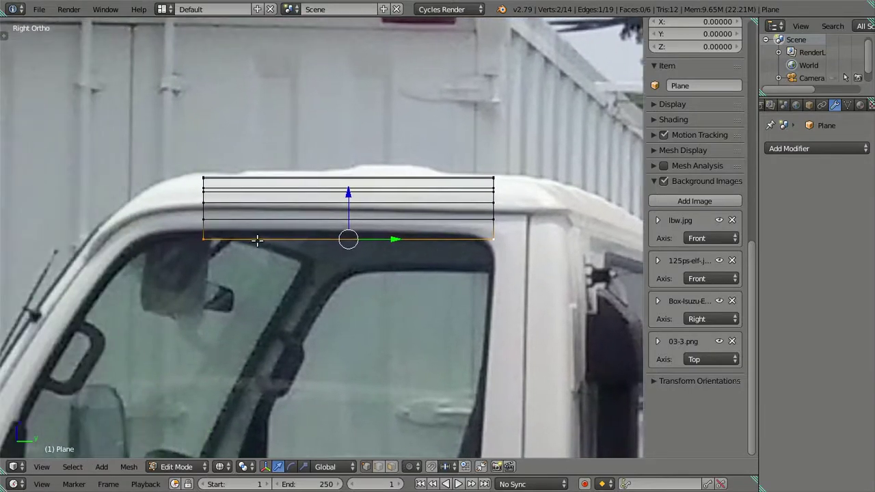
{"action": "key", "text": "KP_1"}
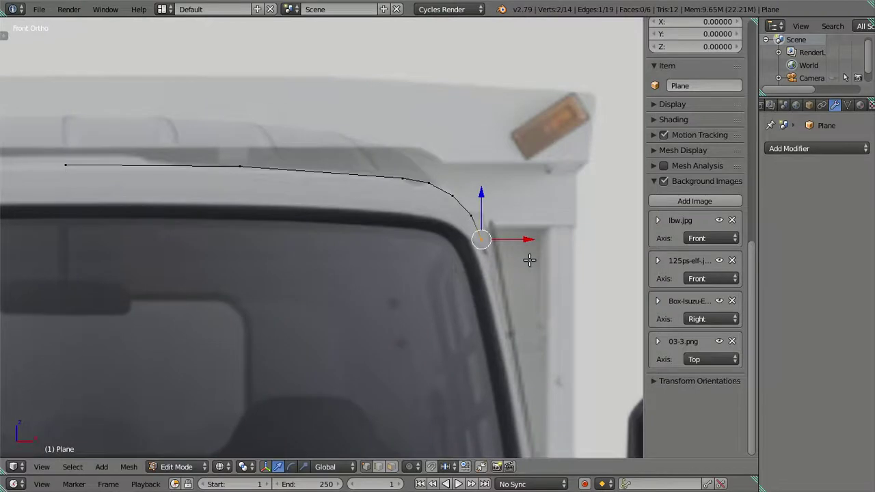
{"action": "scroll", "coordinate": [530, 260], "scroll_direction": "up", "scroll_amount": 2}
{"action": "scroll", "coordinate": [527, 253], "scroll_direction": "down", "scroll_amount": 7}
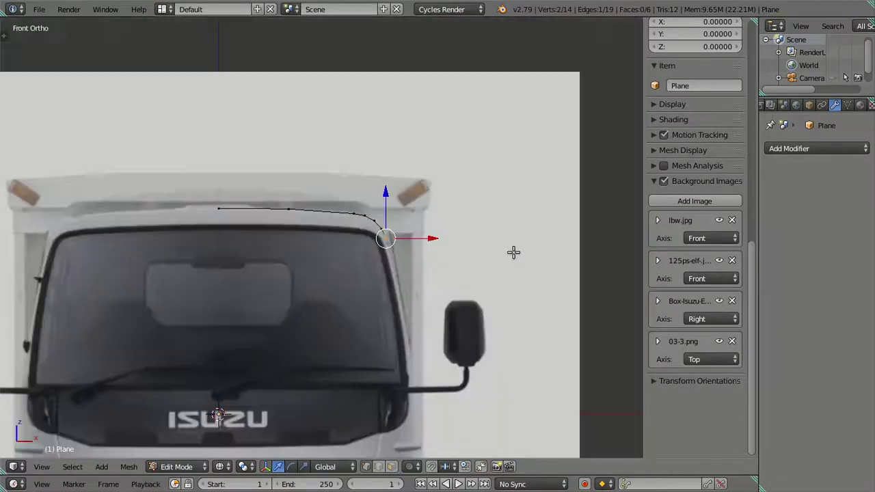
{"action": "scroll", "coordinate": [512, 252], "scroll_direction": "up", "scroll_amount": 3}
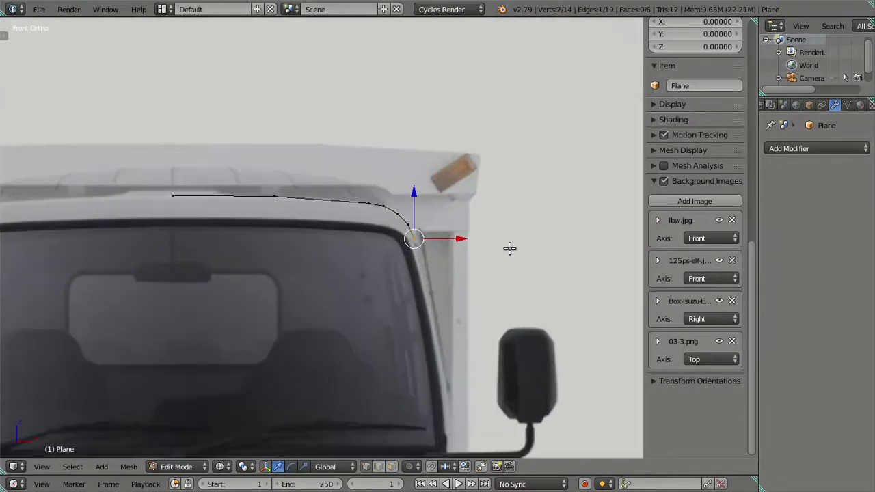
{"action": "key", "text": "KP_3"}
{"action": "scroll", "coordinate": [368, 267], "scroll_direction": "up", "scroll_amount": 2}
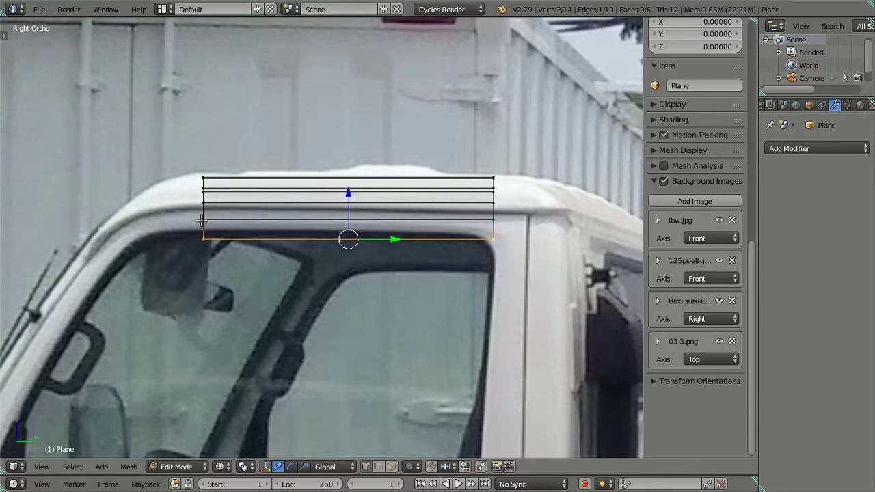
Step: In side view, raise the mesh's bottom strip slightly
{"action": "right_click", "coordinate": [201, 220], "text": "shift"}
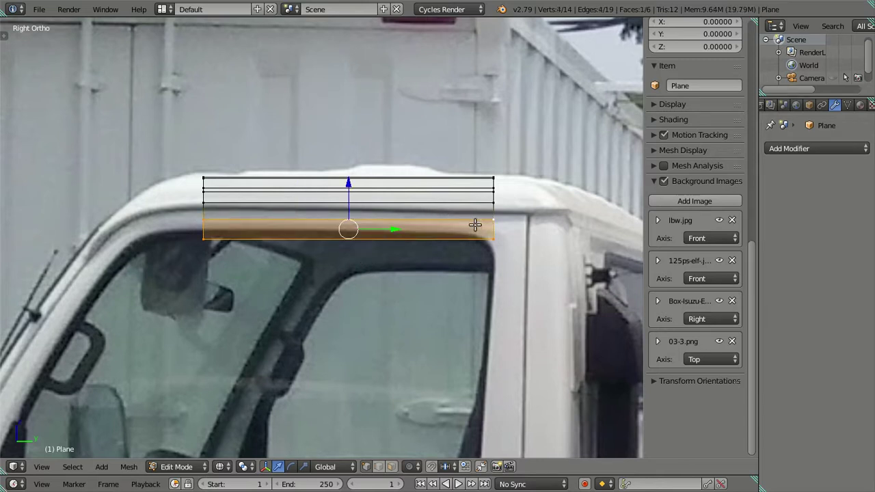
{"action": "scroll", "coordinate": [321, 181], "scroll_direction": "up", "scroll_amount": 2}
{"action": "left_click_drag", "start_coordinate": [361, 181], "coordinate": [353, 166]}
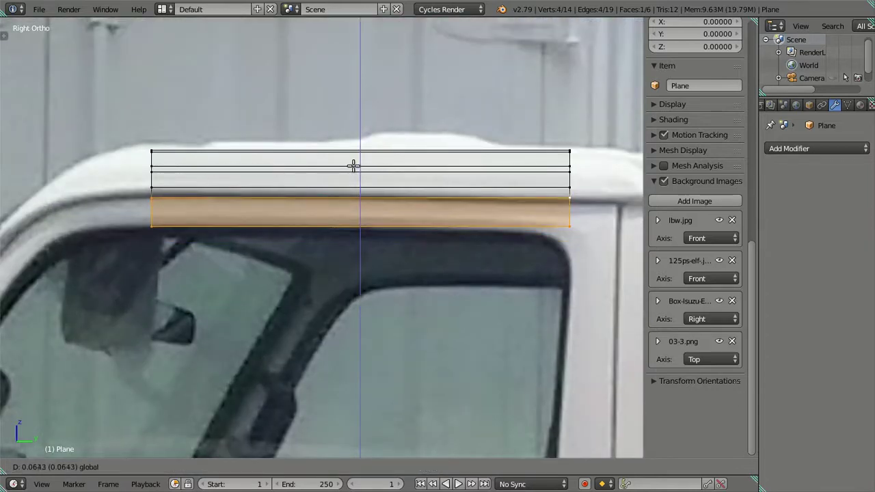
{"action": "left_click", "coordinate": [353, 166]}
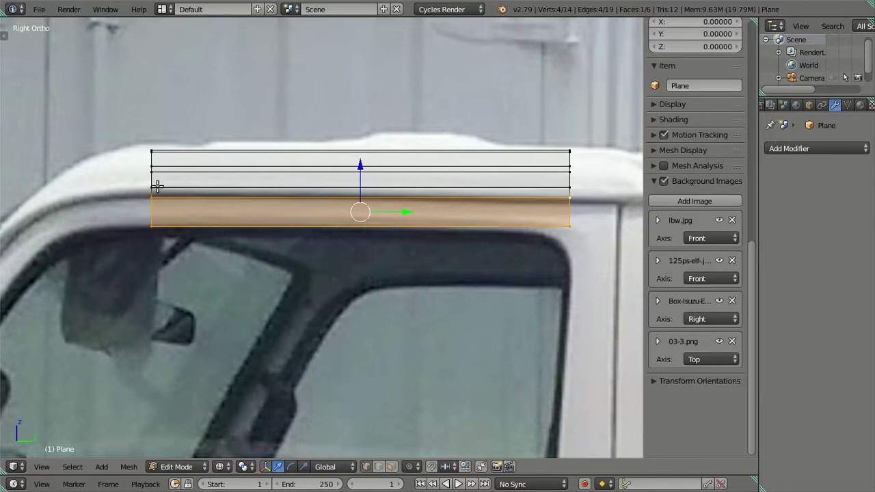
{"action": "left_click", "coordinate": [156, 187]}
{"action": "key", "text": "g"}
Step: Move the inner roof edge vertically to match the side reference
{"action": "right_click", "coordinate": [482, 172]}
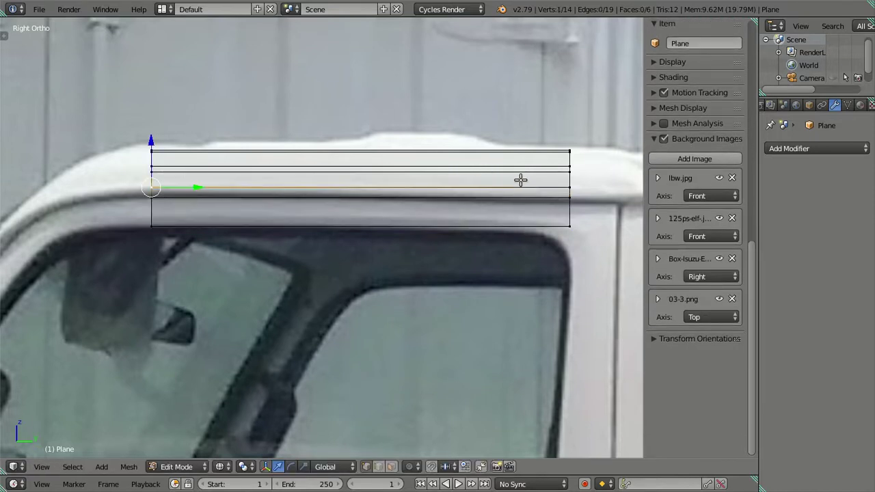
{"action": "right_click", "coordinate": [573, 185], "text": "shift"}
{"action": "key", "text": "g"}
{"action": "key", "text": "z"}
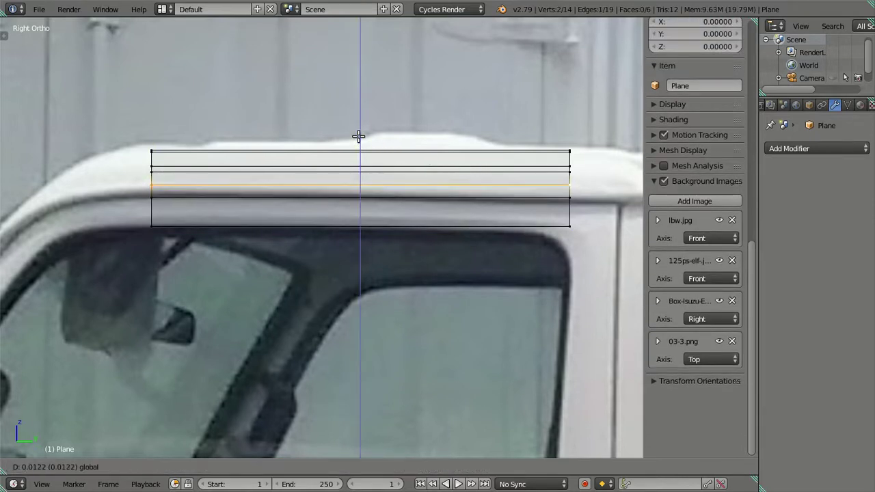
{"action": "left_click", "coordinate": [360, 134]}
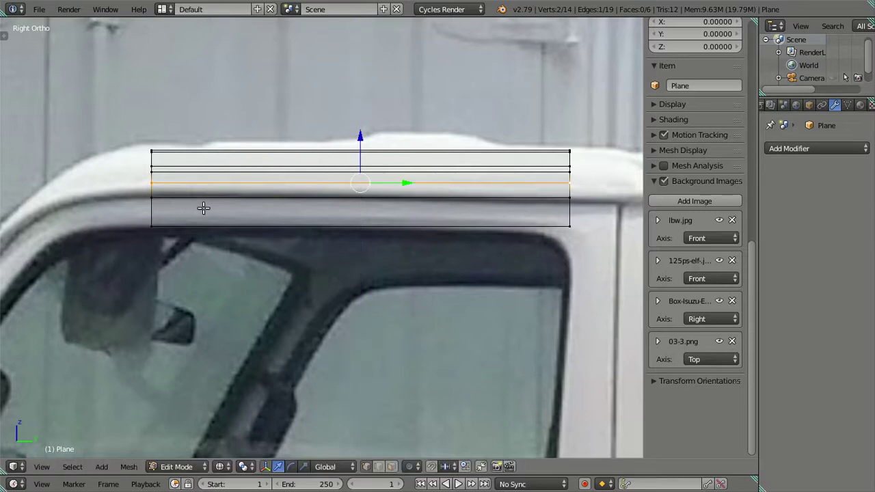
{"action": "right_click", "coordinate": [150, 227], "text": "ctrl+shift"}
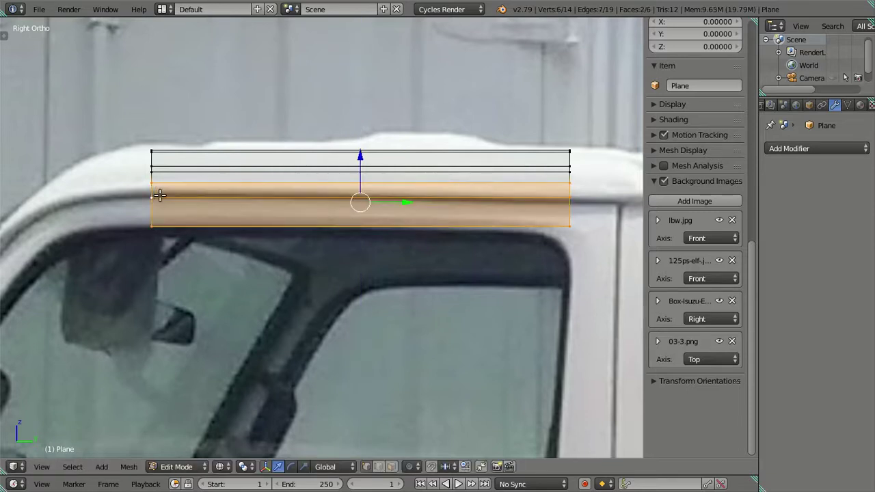
Step: In front view, lower the roof curve's vertex near the windshield corner
{"action": "key", "text": "KP_1"}
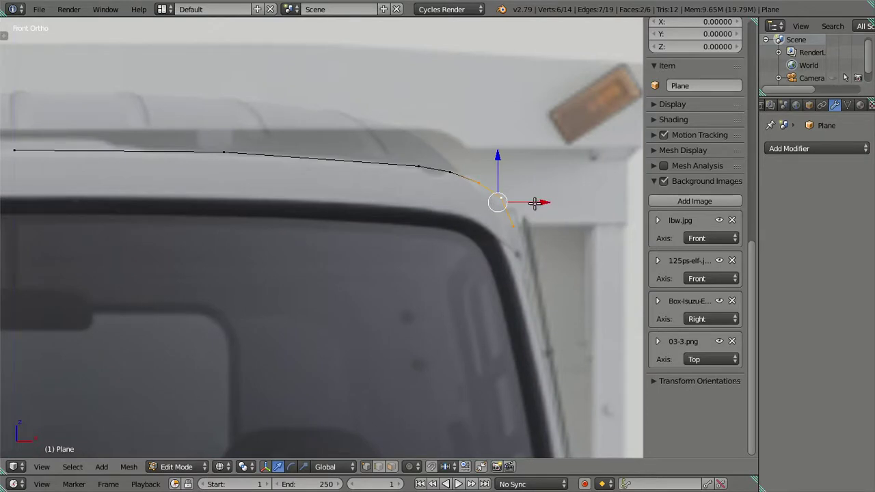
{"action": "key", "text": "a"}
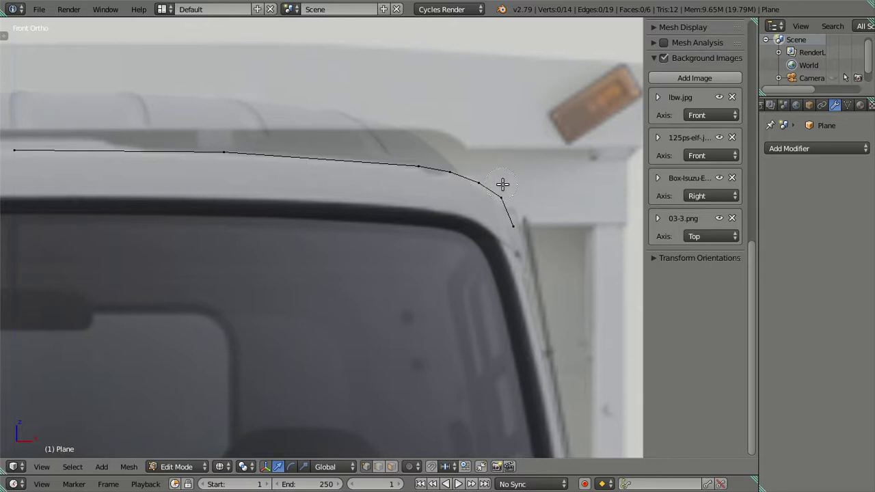
{"action": "right_click", "coordinate": [503, 184]}
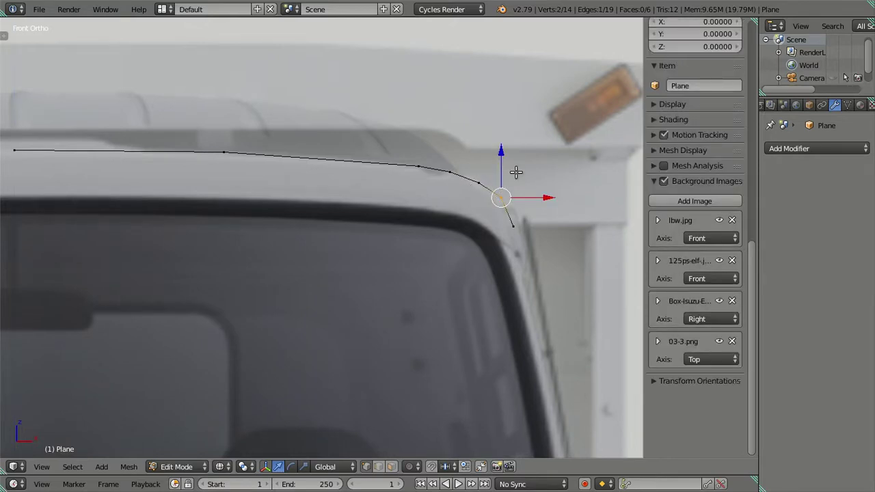
{"action": "left_click_drag", "start_coordinate": [497, 150], "coordinate": [526, 190]}
{"action": "left_click_drag", "start_coordinate": [497, 162], "coordinate": [529, 207]}
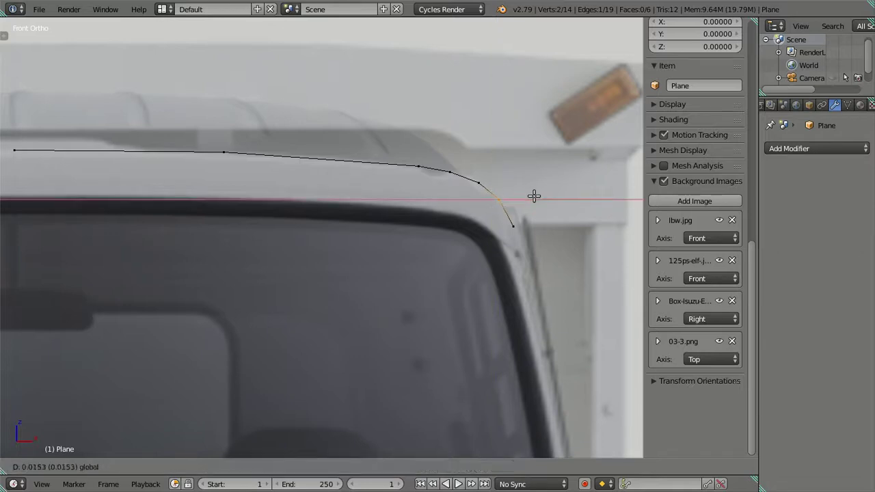
{"action": "key", "text": "g"}
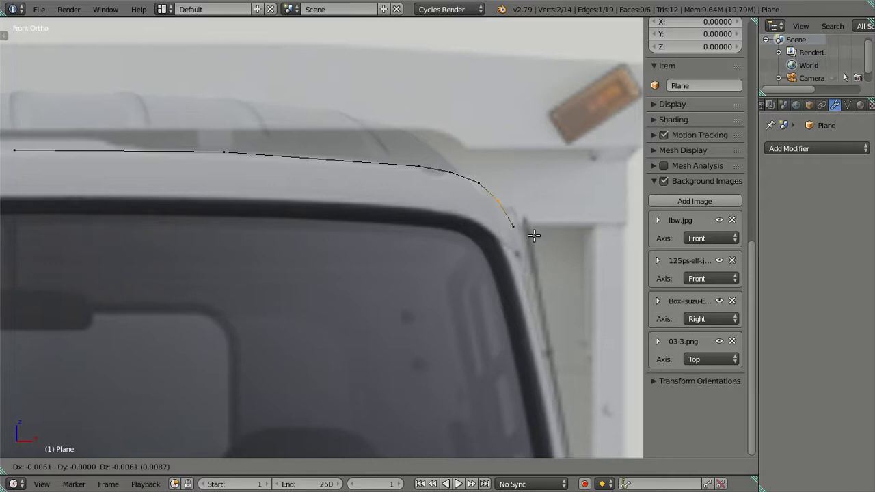
{"action": "left_click", "coordinate": [534, 235]}
{"action": "key", "text": "KP_3"}
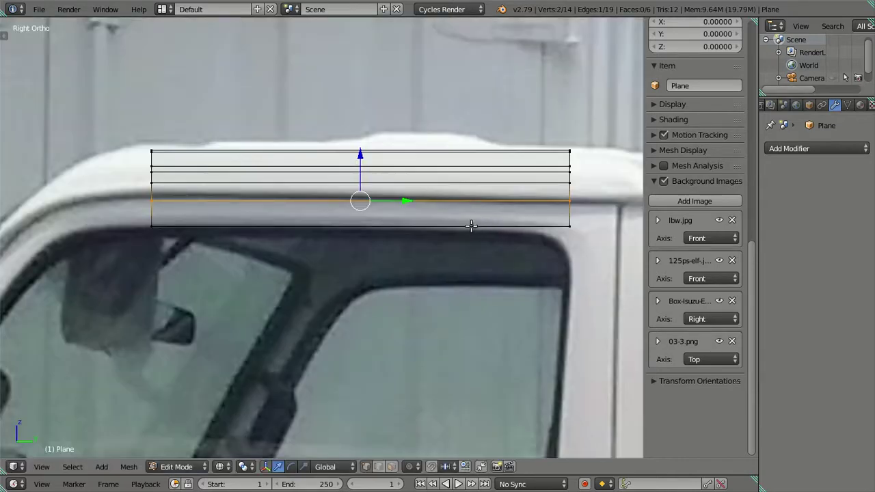
{"action": "key", "text": "a"}
{"action": "key", "text": "KP_1"}
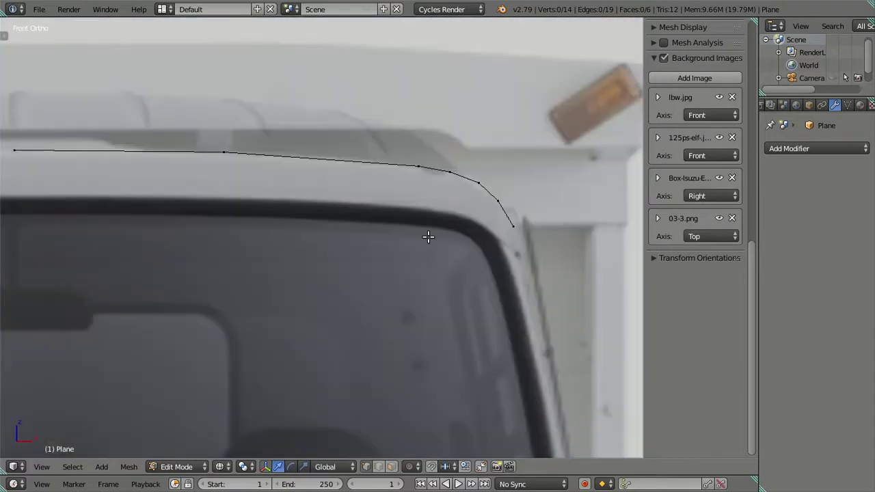
Step: Orbit around the cab to inspect the roof mesh from side and front
{"action": "scroll", "coordinate": [428, 237], "scroll_direction": "down", "scroll_amount": 4}
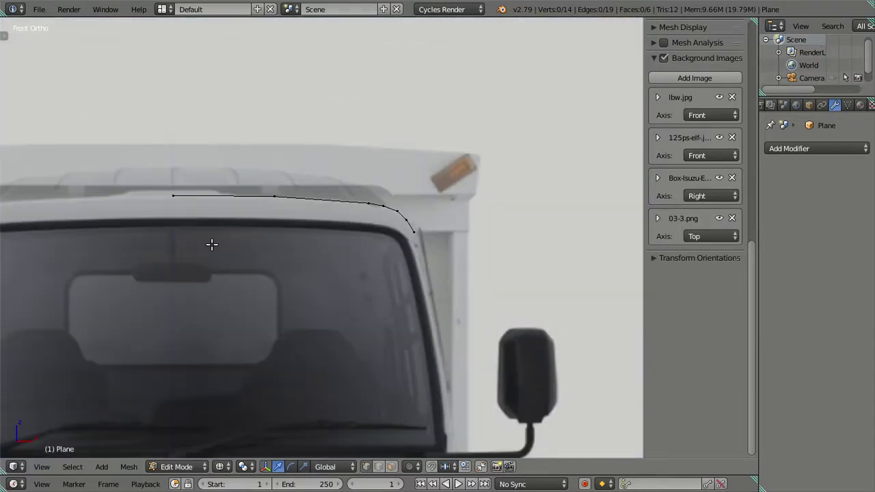
{"action": "middle_click_drag", "start_coordinate": [212, 245], "coordinate": [308, 240], "text": "shift"}
{"action": "scroll", "coordinate": [277, 219], "scroll_direction": "up", "scroll_amount": 1}
{"action": "mouse_move", "coordinate": [388, 214]}
{"action": "middle_mouse_down"}
{"action": "mouse_move", "coordinate": [367, 240]}
{"action": "mouse_move", "coordinate": [265, 252]}
{"action": "middle_mouse_up"}
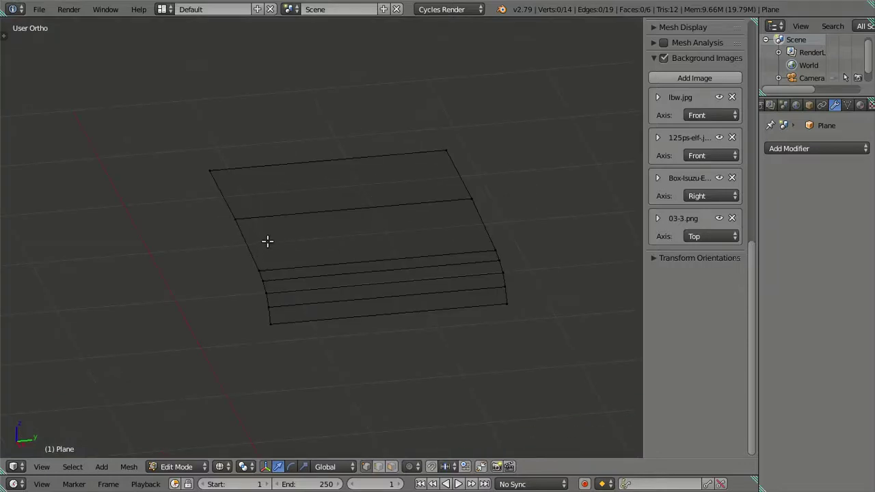
{"action": "key", "text": "KP_3"}
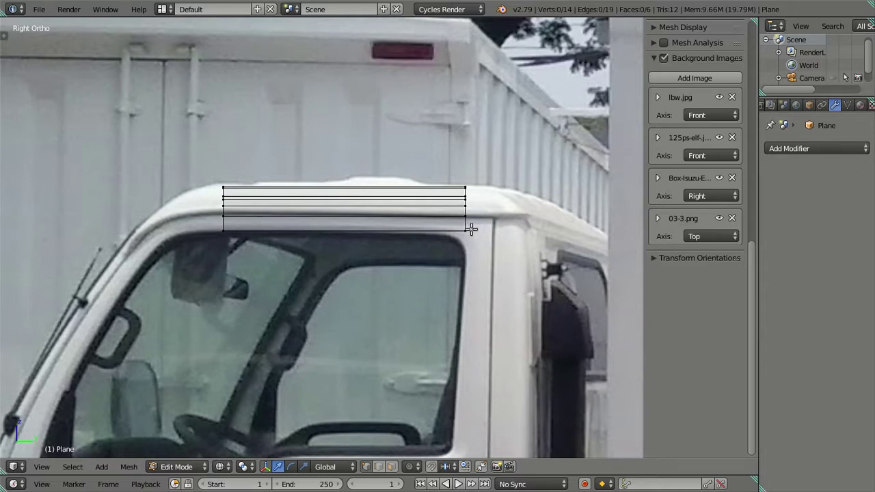
{"action": "mouse_move", "coordinate": [468, 224]}
{"action": "middle_mouse_down"}
{"action": "mouse_move", "coordinate": [461, 287]}
{"action": "mouse_move", "coordinate": [492, 317]}
{"action": "mouse_move", "coordinate": [534, 273]}
{"action": "middle_mouse_up"}
{"action": "mouse_move", "coordinate": [478, 255]}
{"action": "middle_mouse_down"}
{"action": "mouse_move", "coordinate": [354, 271]}
{"action": "mouse_move", "coordinate": [478, 191]}
{"action": "mouse_move", "coordinate": [459, 190]}
{"action": "middle_mouse_up"}
{"action": "key", "text": "KP_1"}
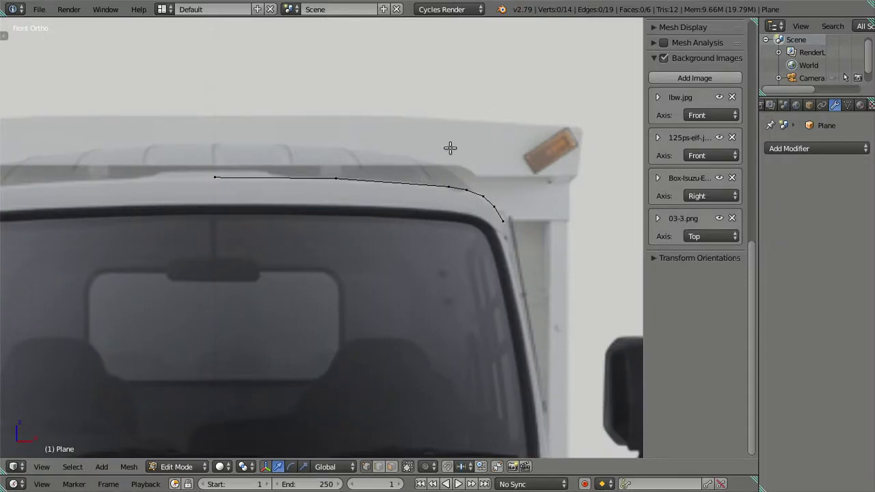
{"action": "mouse_move", "coordinate": [336, 240]}
{"action": "middle_mouse_down"}
{"action": "mouse_move", "coordinate": [335, 267]}
{"action": "mouse_move", "coordinate": [248, 280]}
{"action": "mouse_move", "coordinate": [214, 172]}
{"action": "middle_mouse_up"}
Step: Select the roof's front edge and extrude a new column of faces forward
{"action": "right_click", "coordinate": [194, 159]}
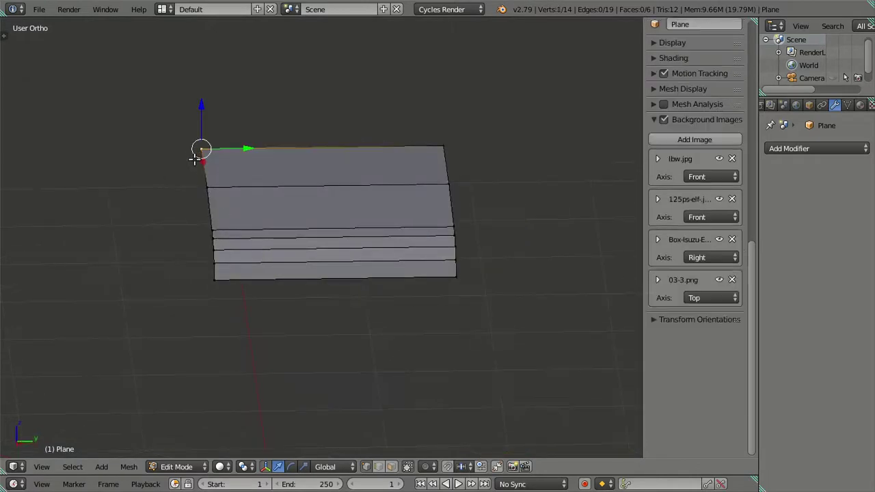
{"action": "right_click", "coordinate": [205, 280], "text": "ctrl"}
{"action": "key", "text": "KP_3"}
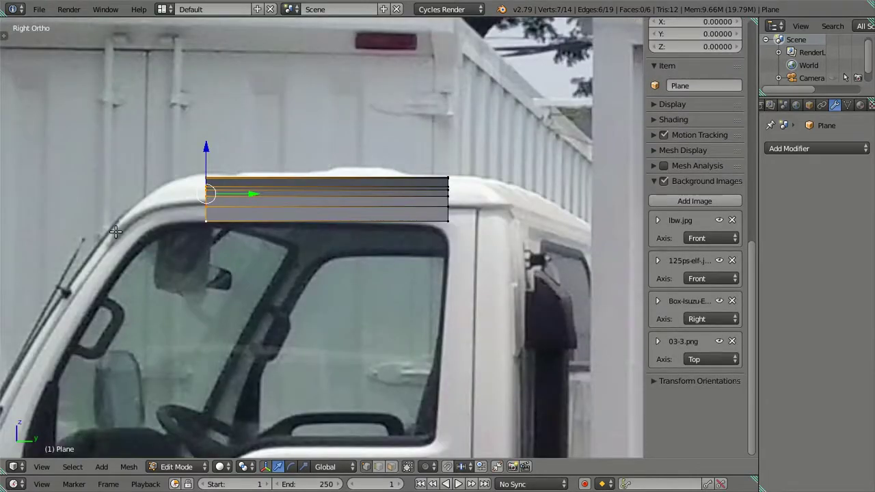
{"action": "scroll", "coordinate": [115, 232], "scroll_direction": "up", "scroll_amount": 1}
{"action": "mouse_move", "coordinate": [175, 237]}
{"action": "middle_mouse_down", "text": "shift"}
{"action": "mouse_move", "coordinate": [434, 280]}
{"action": "mouse_move", "coordinate": [446, 271]}
{"action": "middle_mouse_up", "text": "shift"}
{"action": "key", "text": "e"}
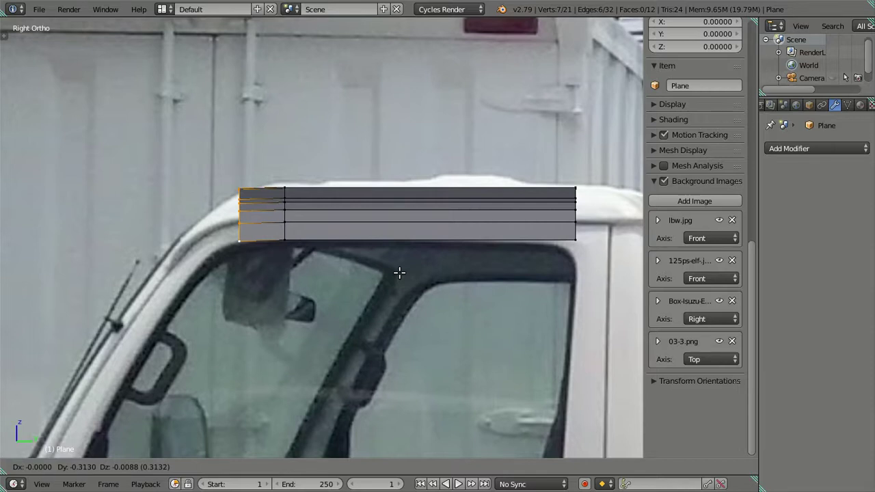
{"action": "left_click", "coordinate": [399, 273]}
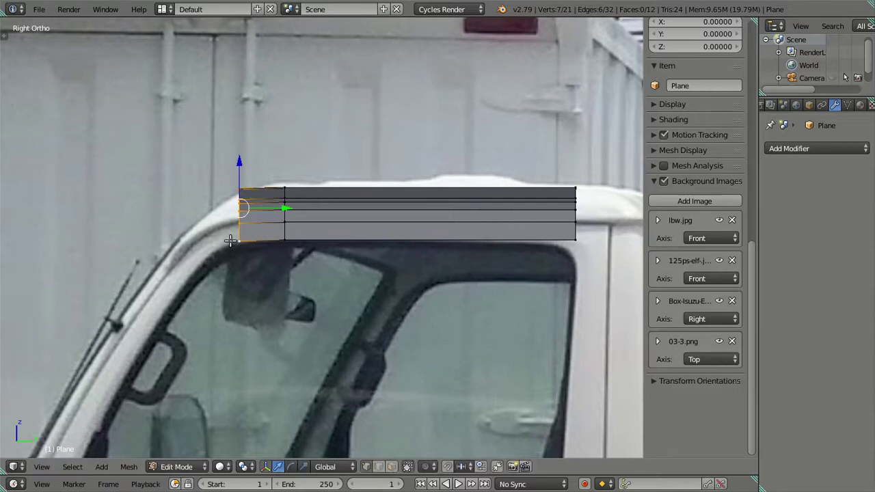
Step: Slide the bottom front vertex back along the Y axis
{"action": "right_click", "coordinate": [235, 241]}
{"action": "key", "text": "g"}
{"action": "key", "text": "y"}
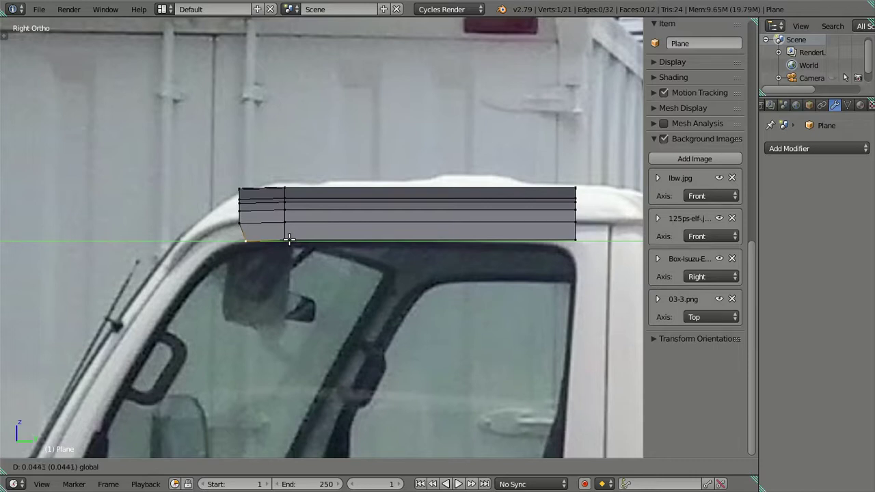
{"action": "left_click", "coordinate": [288, 239]}
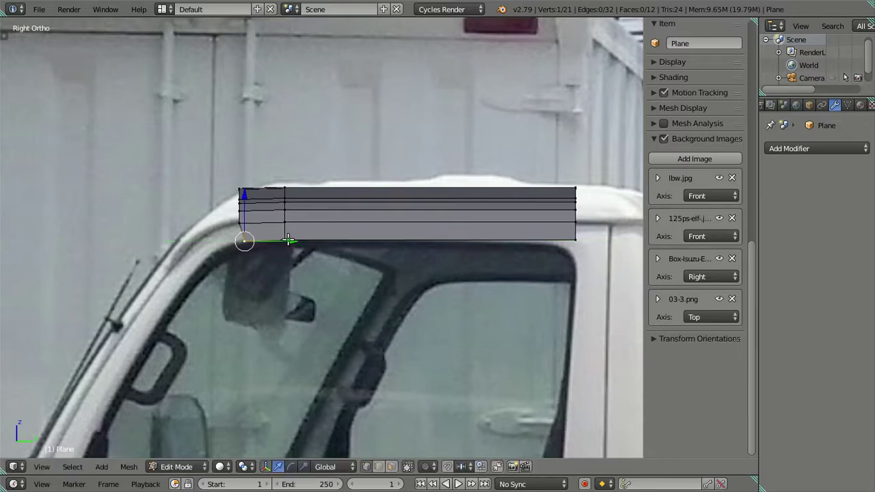
{"action": "scroll", "coordinate": [694, 205], "scroll_direction": "down", "scroll_amount": 3}
{"action": "middle_click_drag", "start_coordinate": [578, 229], "coordinate": [492, 236], "text": "shift"}
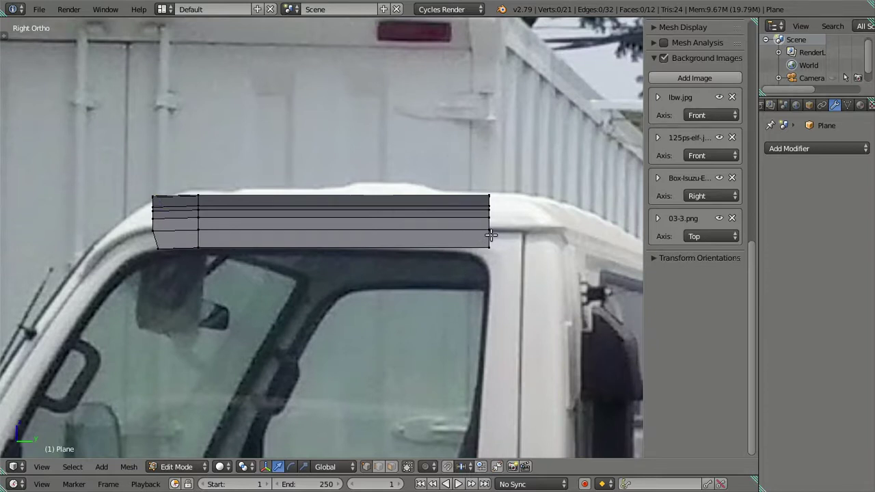
{"action": "middle_click_drag", "start_coordinate": [295, 237], "coordinate": [314, 264]}
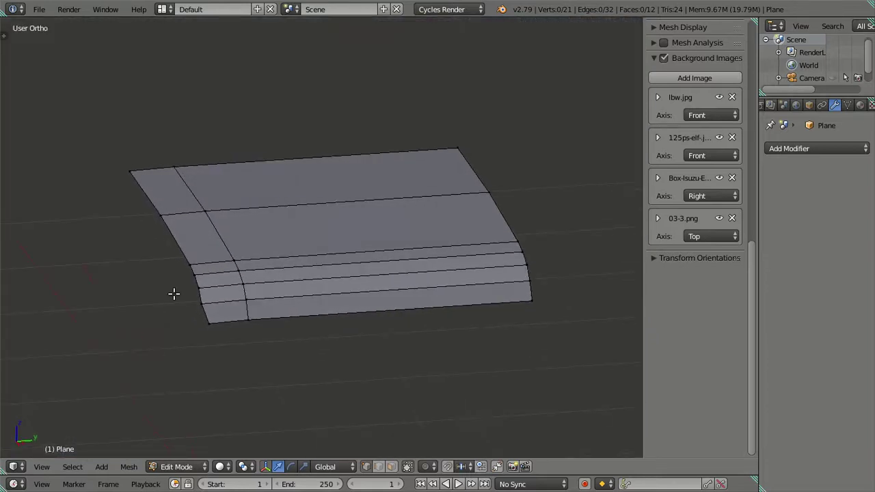
Step: In wireframe side view, slide the front edge column back along the roof
{"action": "right_click", "coordinate": [198, 288]}
{"action": "right_click", "coordinate": [158, 246], "text": "alt"}
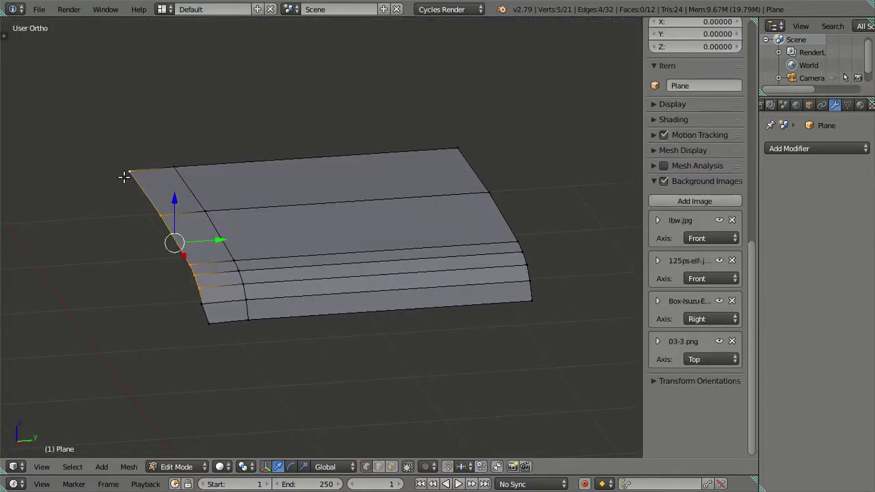
{"action": "key", "text": "KP_3"}
{"action": "key", "text": "z"}
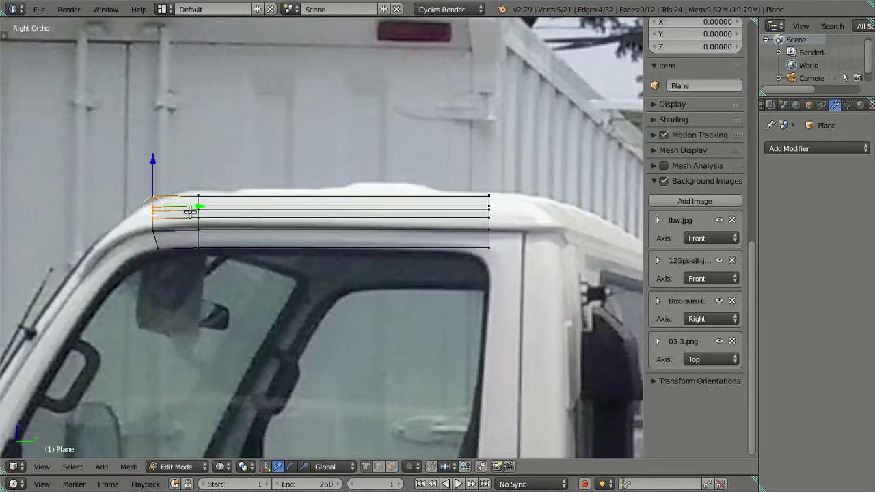
{"action": "scroll", "coordinate": [185, 228], "scroll_direction": "up", "scroll_amount": 2}
{"action": "middle_click_drag", "start_coordinate": [186, 228], "coordinate": [309, 235], "text": "shift"}
{"action": "scroll", "coordinate": [234, 253], "scroll_direction": "up", "scroll_amount": 1}
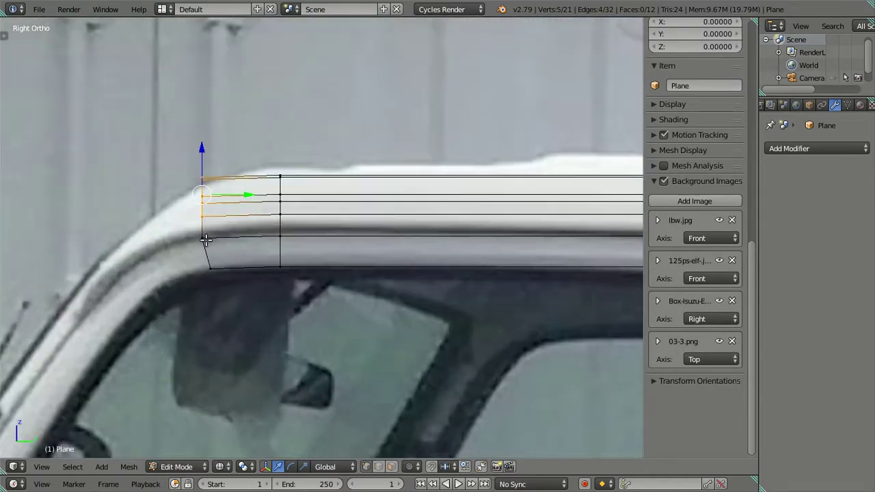
{"action": "right_click", "coordinate": [212, 272], "text": "shift"}
{"action": "left_click_drag", "start_coordinate": [249, 211], "coordinate": [268, 208]}
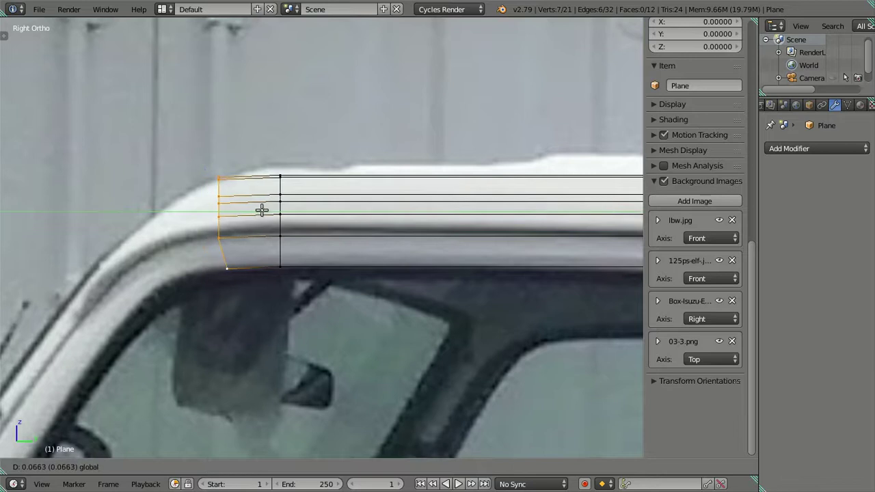
{"action": "left_click", "coordinate": [267, 207]}
Step: Nudge the bottom front vertex inward and reselect the front edge column
{"action": "right_click", "coordinate": [236, 267]}
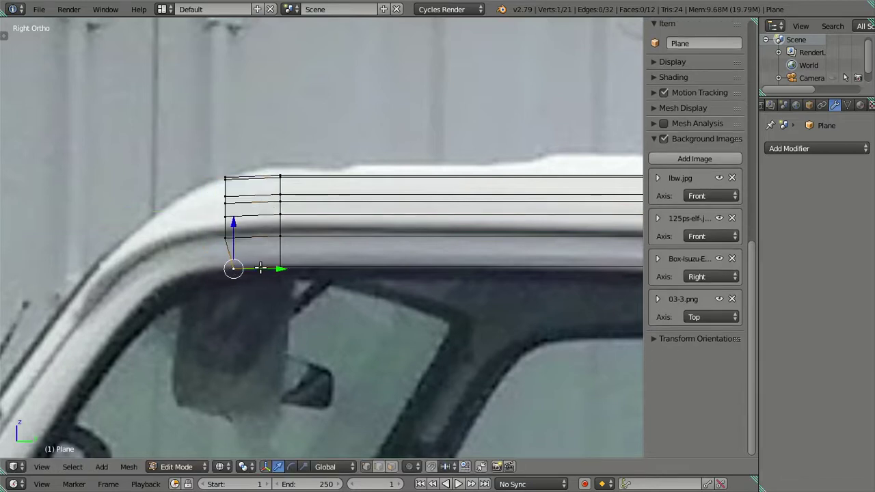
{"action": "key", "text": "g"}
{"action": "left_click", "coordinate": [267, 266]}
{"action": "key", "text": "a"}
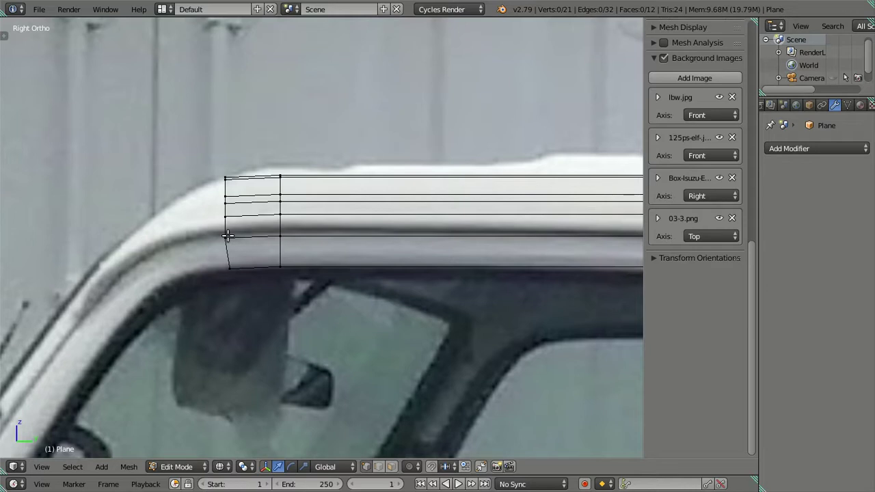
{"action": "right_click", "coordinate": [236, 267]}
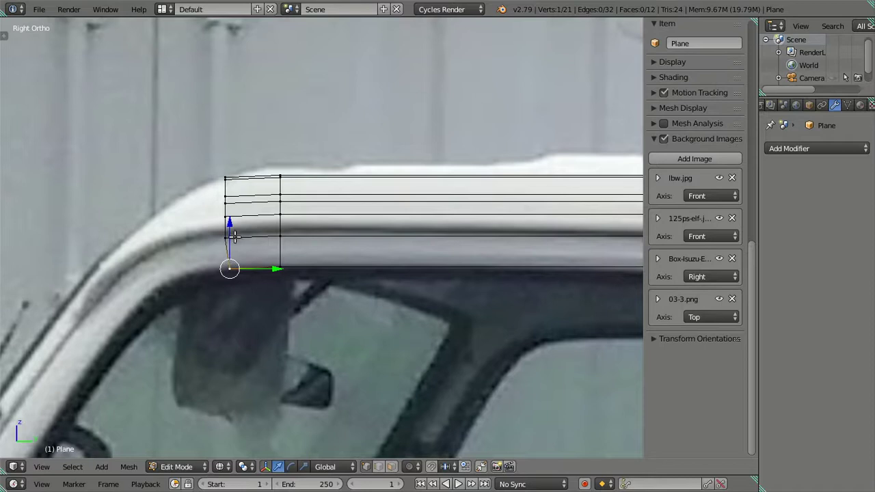
{"action": "middle_click_drag", "start_coordinate": [230, 234], "coordinate": [216, 205]}
{"action": "right_click", "coordinate": [202, 95], "text": "ctrl"}
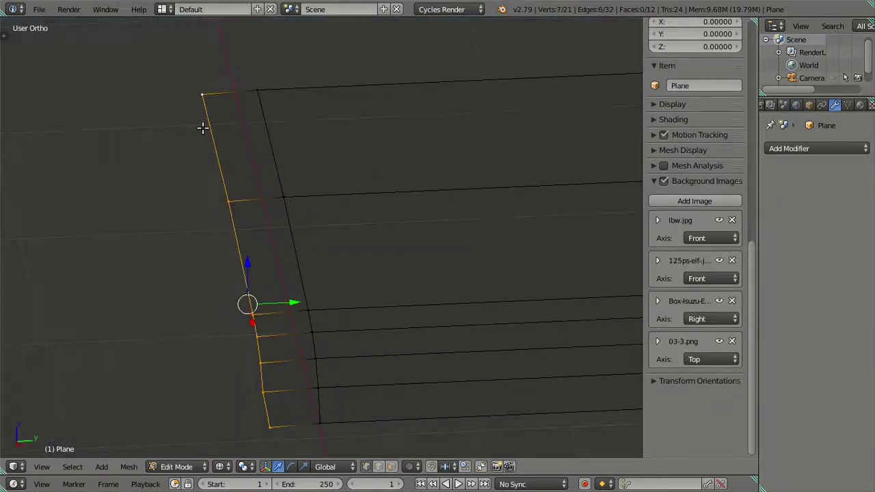
{"action": "key", "text": "KP_3"}
Step: Extrude a new column forward from the roof's front edge and raise its vertices in front view
{"action": "key", "text": "e"}
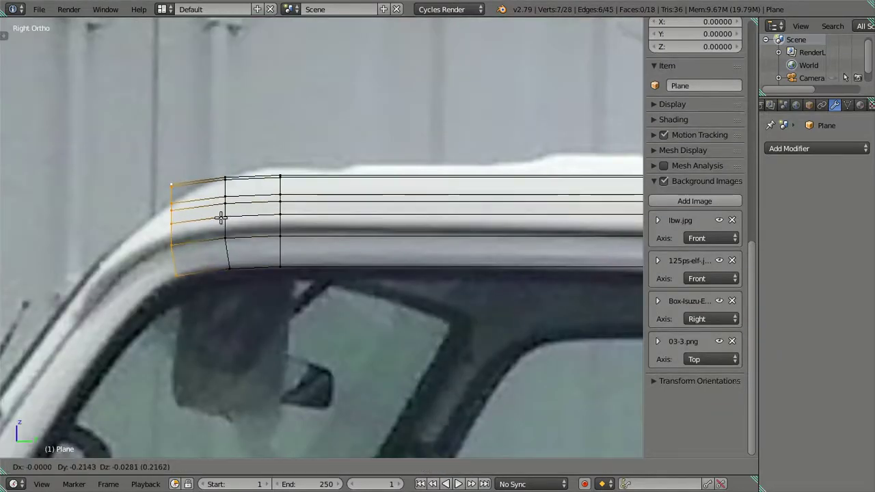
{"action": "left_click", "coordinate": [222, 218]}
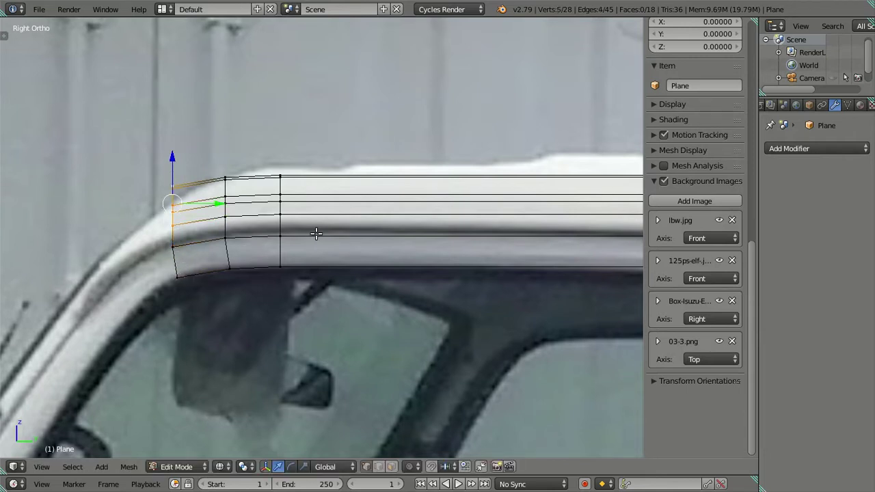
{"action": "key", "text": "KP_1"}
{"action": "scroll", "coordinate": [410, 214], "scroll_direction": "down", "scroll_amount": 2}
{"action": "scroll", "coordinate": [410, 216], "scroll_direction": "down", "scroll_amount": 2}
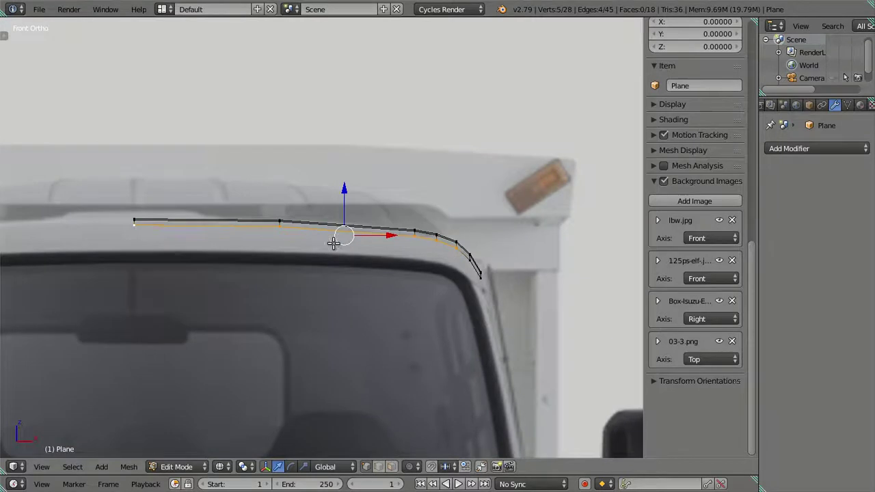
{"action": "scroll", "coordinate": [356, 198], "scroll_direction": "up", "scroll_amount": 3}
{"action": "key", "text": "g"}
{"action": "key", "text": "z"}
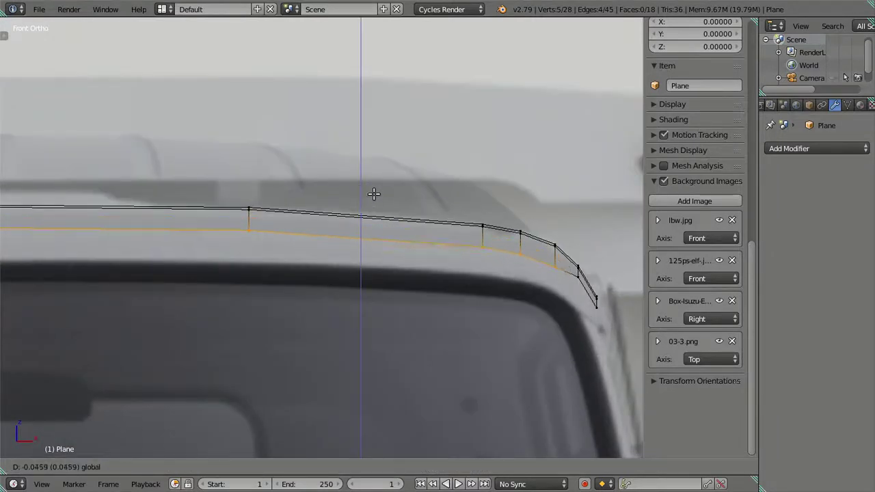
{"action": "left_click", "coordinate": [375, 196]}
Step: Adjust the heights of individual roof edge vertices vertically to match the front reference curve
{"action": "right_click", "coordinate": [539, 259], "text": "shift"}
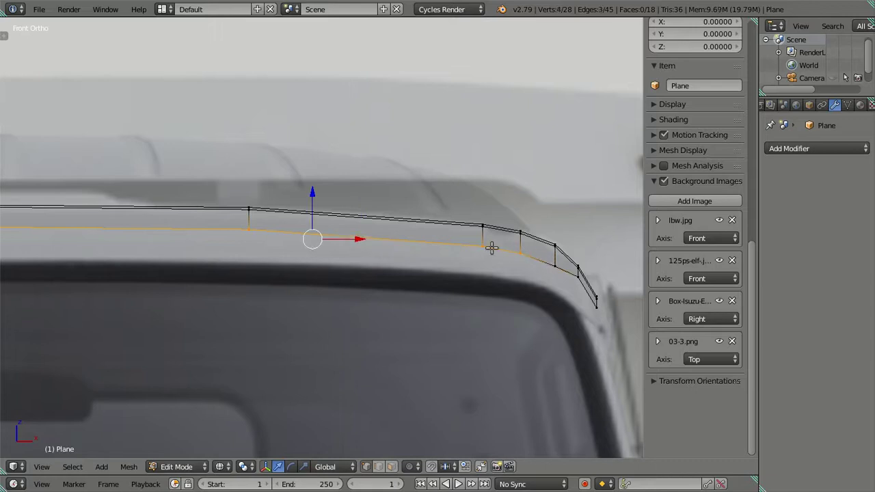
{"action": "key", "text": "g"}
{"action": "key", "text": "z"}
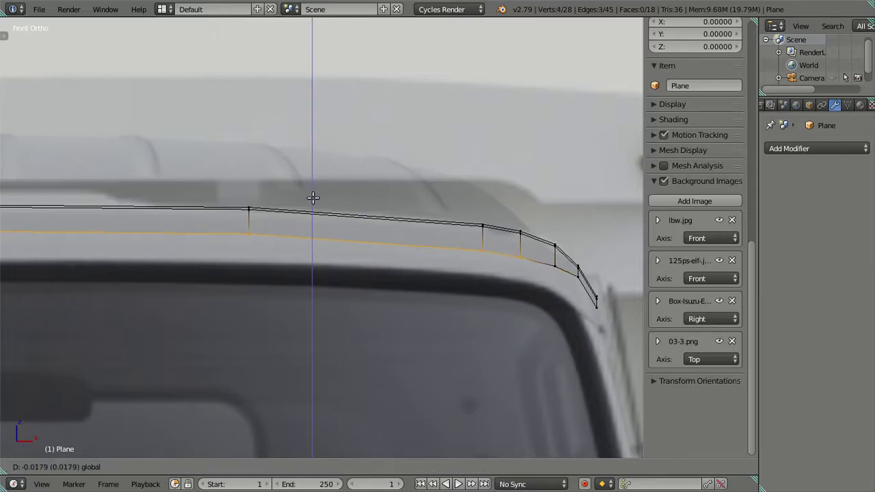
{"action": "left_click", "coordinate": [313, 197]}
{"action": "right_click", "coordinate": [555, 265], "text": "shift"}
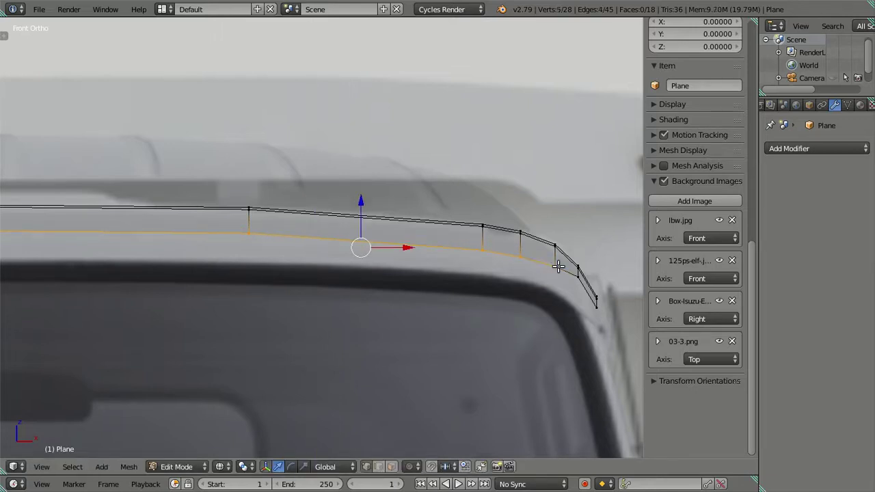
{"action": "right_click", "coordinate": [578, 276], "text": "shift"}
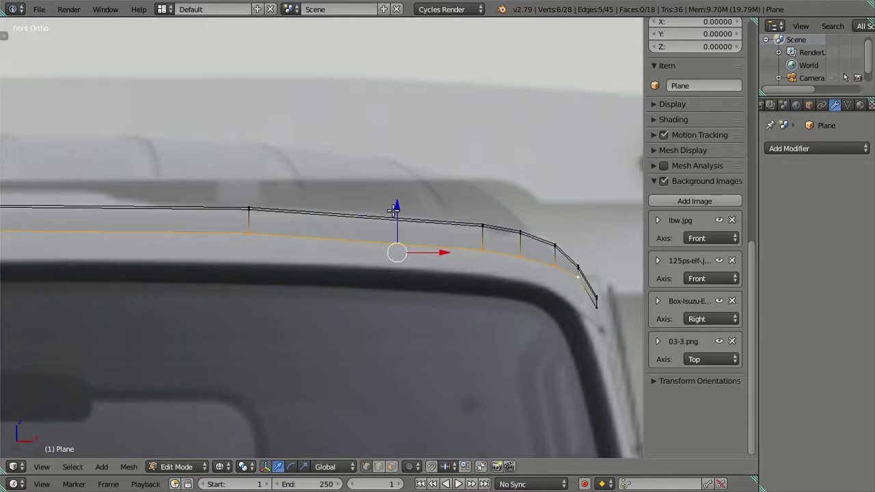
{"action": "key", "text": "g"}
{"action": "key", "text": "z"}
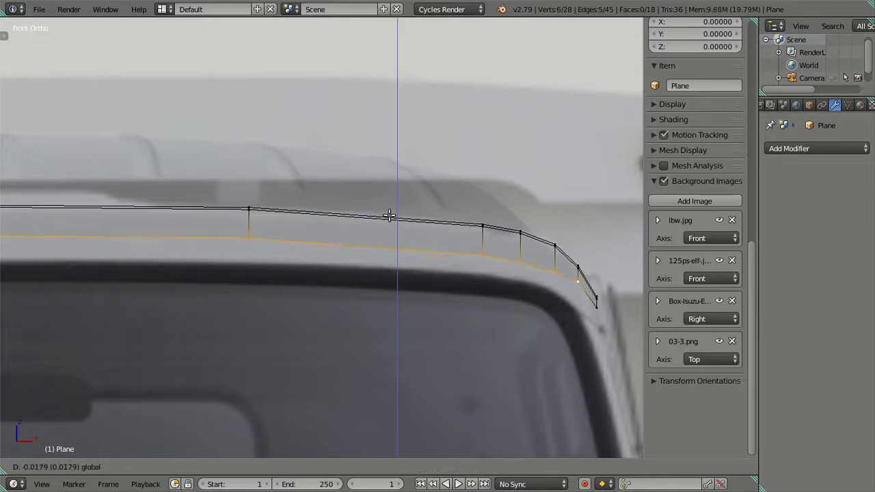
{"action": "left_click", "coordinate": [389, 216]}
Step: In side view, raise the three front roof vertices to match the truck's roofline
{"action": "key", "text": "KP_3"}
{"action": "key", "text": "a"}
{"action": "middle_click_drag", "start_coordinate": [180, 263], "coordinate": [281, 220], "text": "shift"}
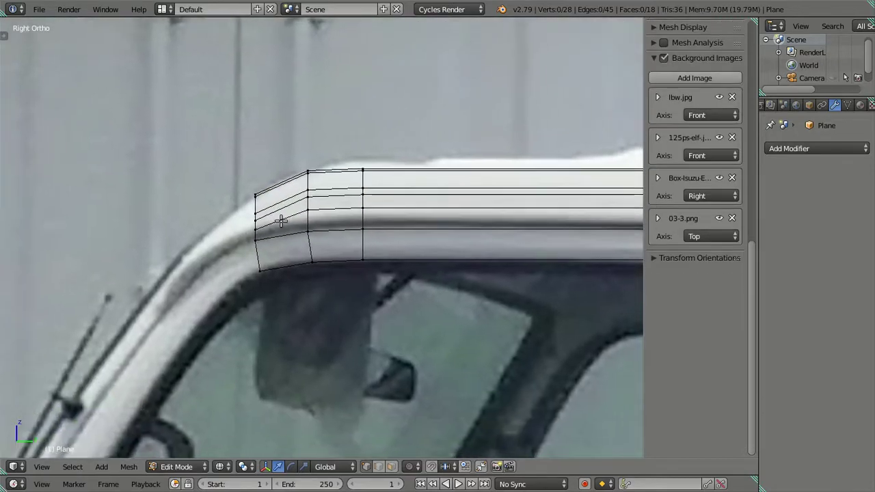
{"action": "scroll", "coordinate": [281, 220], "scroll_direction": "up", "scroll_amount": 3}
{"action": "left_click_drag", "start_coordinate": [216, 226], "coordinate": [221, 171]}
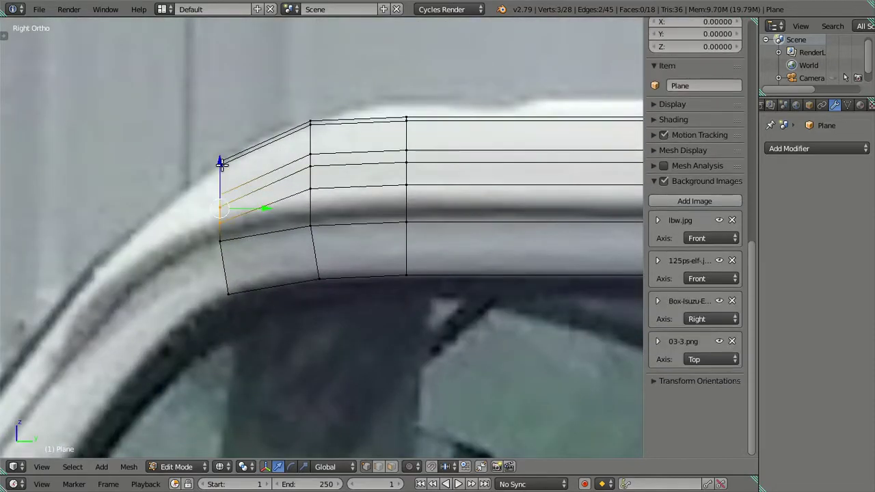
{"action": "key", "text": "g"}
{"action": "key", "text": "z"}
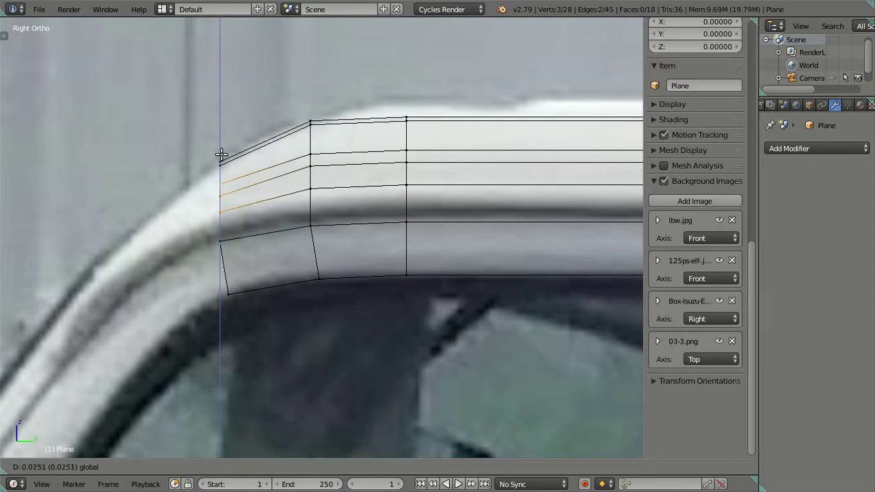
{"action": "left_click", "coordinate": [221, 153]}
{"action": "key", "text": "a"}
Step: Back in front view, box-select the roof edge's middle vertex column to check it
{"action": "key", "text": "KP_4"}
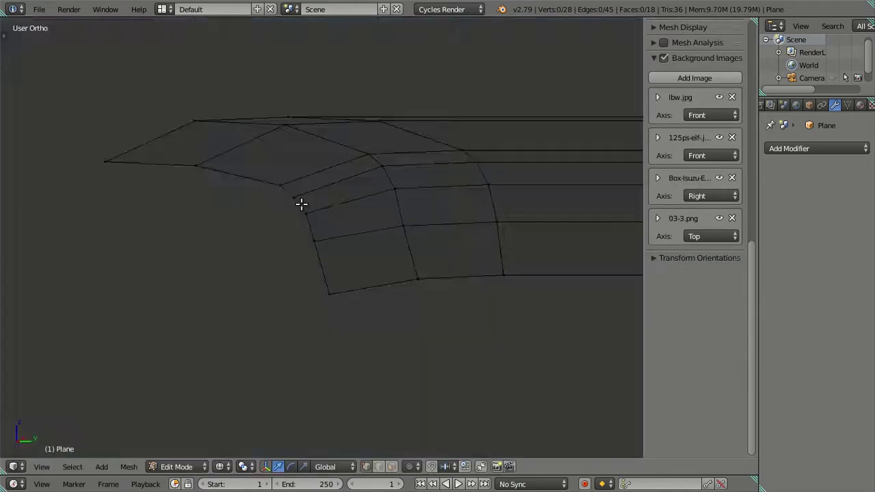
{"action": "key", "text": "KP_1"}
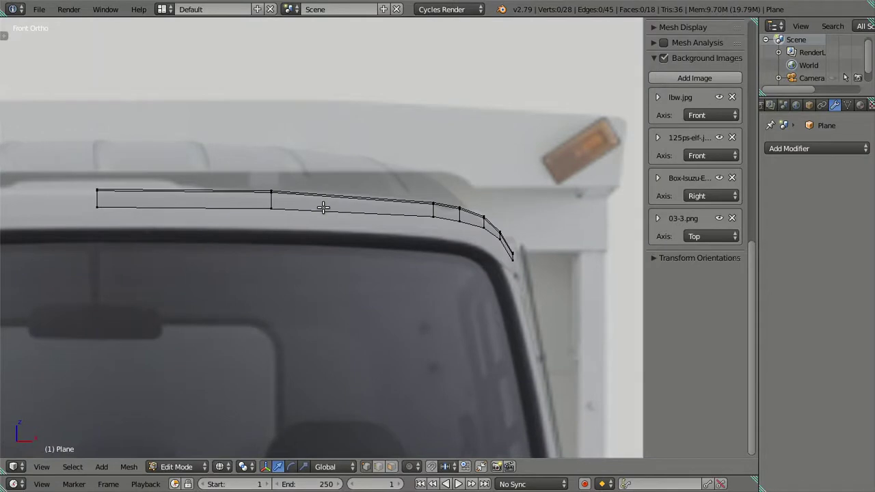
{"action": "scroll", "coordinate": [266, 196], "scroll_direction": "up", "scroll_amount": 1}
{"action": "scroll", "coordinate": [250, 175], "scroll_direction": "up", "scroll_amount": 1}
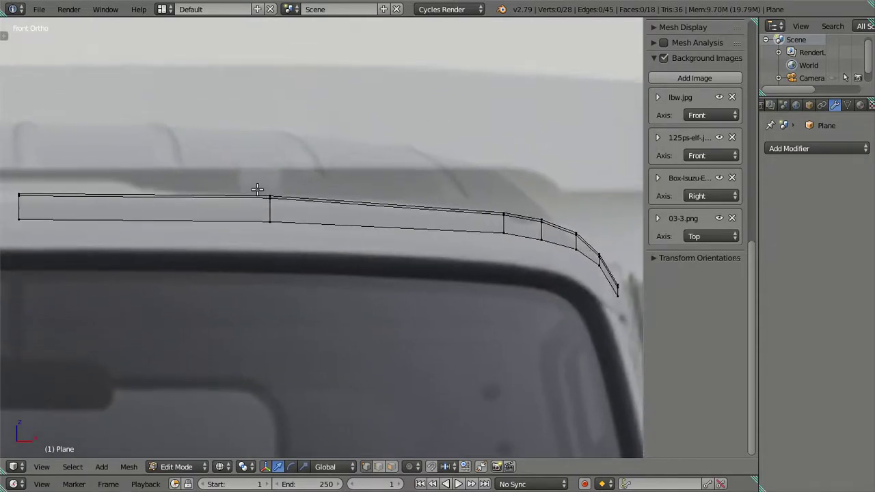
{"action": "key", "text": "b"}
{"action": "left_click_drag", "start_coordinate": [260, 189], "coordinate": [282, 207]}
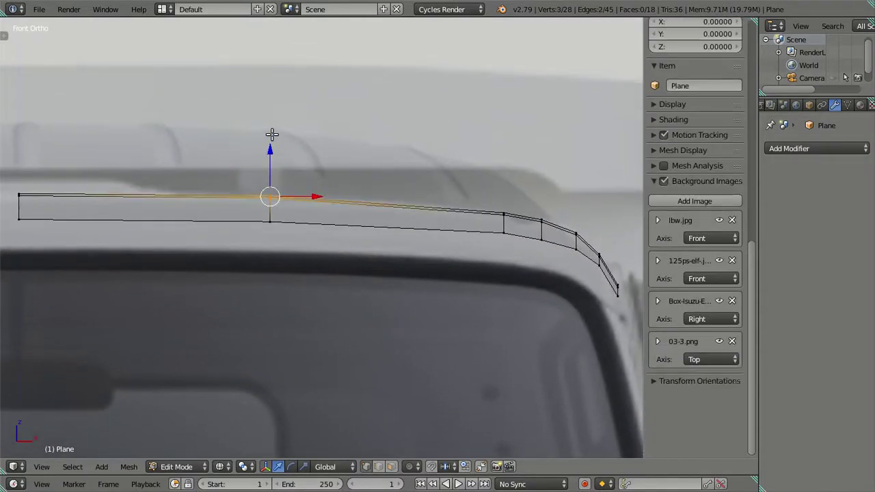
{"action": "key", "text": "a"}
{"action": "scroll", "coordinate": [293, 164], "scroll_direction": "down", "scroll_amount": 4}
Step: Return to Object Mode and orbit around the solid 18-face roof panel
{"action": "key", "text": "Tab"}
{"action": "mouse_move", "coordinate": [319, 182]}
{"action": "middle_mouse_down"}
{"action": "mouse_move", "coordinate": [371, 220]}
{"action": "mouse_move", "coordinate": [294, 157]}
{"action": "middle_mouse_up"}
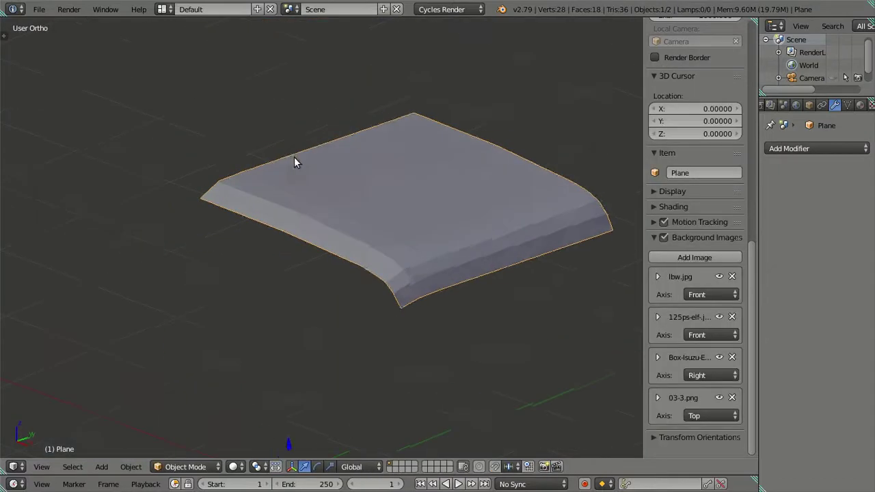
{"action": "key", "text": "a"}
{"action": "middle_click_drag", "start_coordinate": [303, 194], "coordinate": [289, 221]}
{"action": "scroll", "coordinate": [265, 278], "scroll_direction": "up", "scroll_amount": 4}
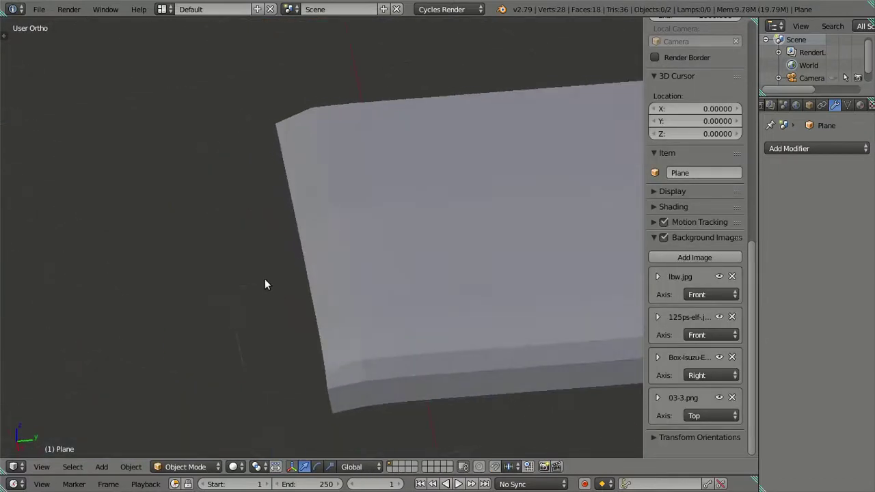
{"action": "mouse_move", "coordinate": [262, 260]}
{"action": "middle_mouse_down"}
{"action": "mouse_move", "coordinate": [307, 317]}
{"action": "mouse_move", "coordinate": [294, 250]}
{"action": "mouse_move", "coordinate": [313, 266]}
{"action": "middle_mouse_up"}
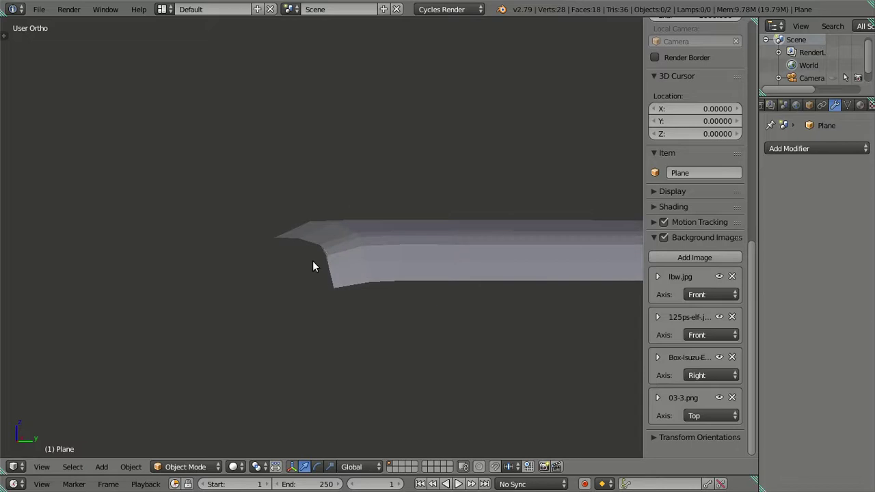
Step: In side view, extrude the roof's front edge loop down the windshield pillar and show wireframe
{"action": "key", "text": "KP_3"}
{"action": "key", "text": "Tab"}
{"action": "scroll", "coordinate": [301, 265], "scroll_direction": "up", "scroll_amount": 2}
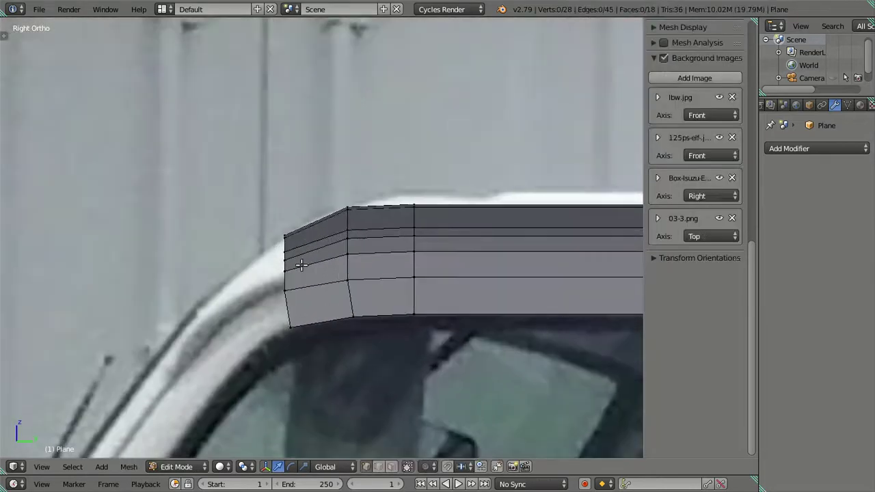
{"action": "right_click", "coordinate": [290, 326]}
{"action": "mouse_move", "coordinate": [290, 326]}
{"action": "middle_mouse_down"}
{"action": "mouse_move", "coordinate": [178, 132]}
{"action": "mouse_move", "coordinate": [242, 156]}
{"action": "middle_mouse_up"}
{"action": "right_click", "coordinate": [206, 138], "text": "alt"}
{"action": "key", "text": "KP_3"}
{"action": "scroll", "coordinate": [233, 188], "scroll_direction": "up", "scroll_amount": 1}
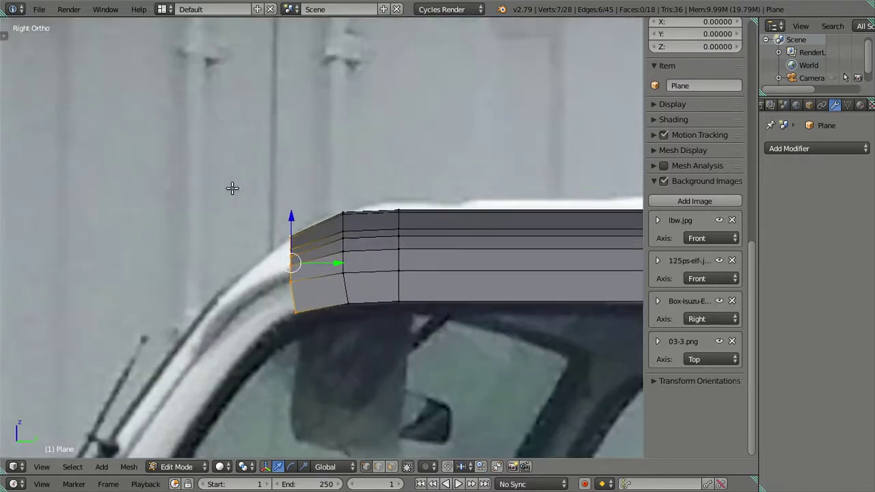
{"action": "key", "text": "e"}
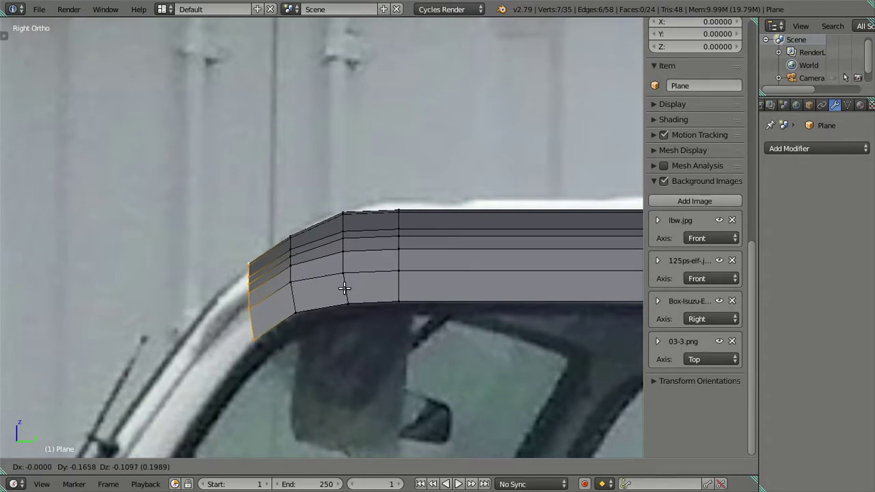
{"action": "left_click", "coordinate": [344, 289]}
{"action": "key", "text": "z"}
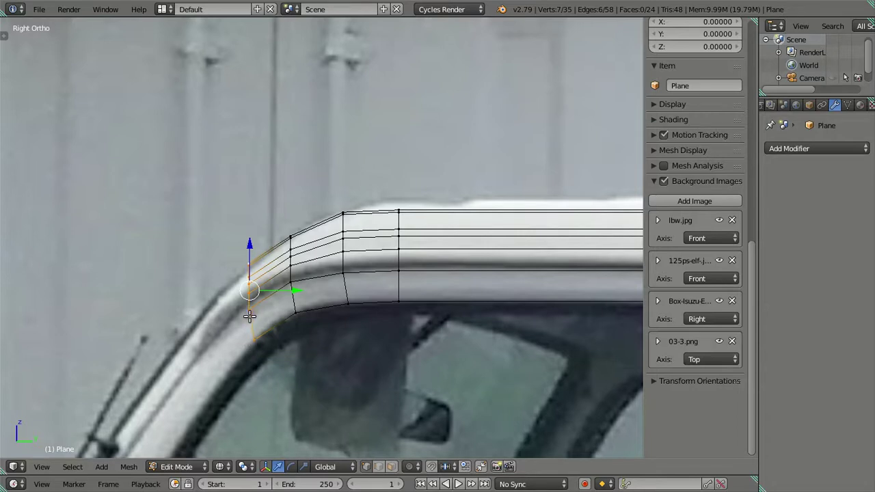
{"action": "key", "text": "KP_1"}
Step: Move the strip's bottom edge vertically onto the top of the windshield in front view
{"action": "scroll", "coordinate": [462, 278], "scroll_direction": "down", "scroll_amount": 2}
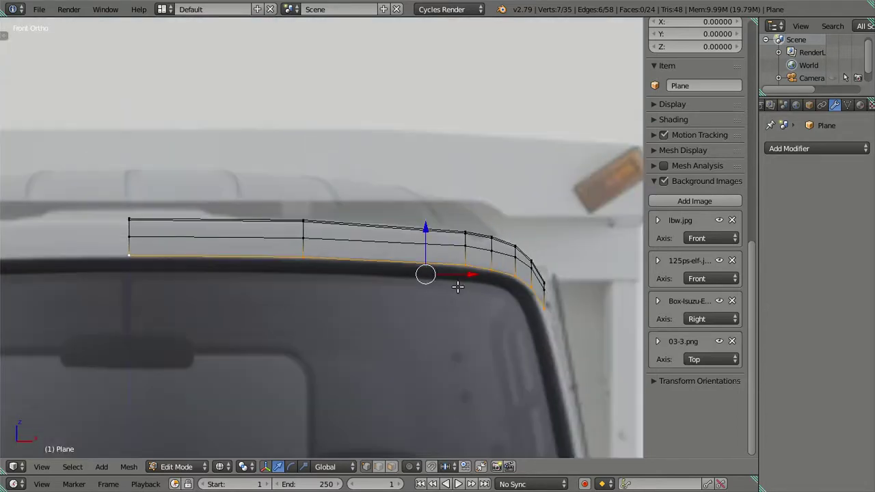
{"action": "middle_click_drag", "start_coordinate": [461, 273], "coordinate": [397, 285], "text": "shift"}
{"action": "scroll", "coordinate": [395, 287], "scroll_direction": "up", "scroll_amount": 2}
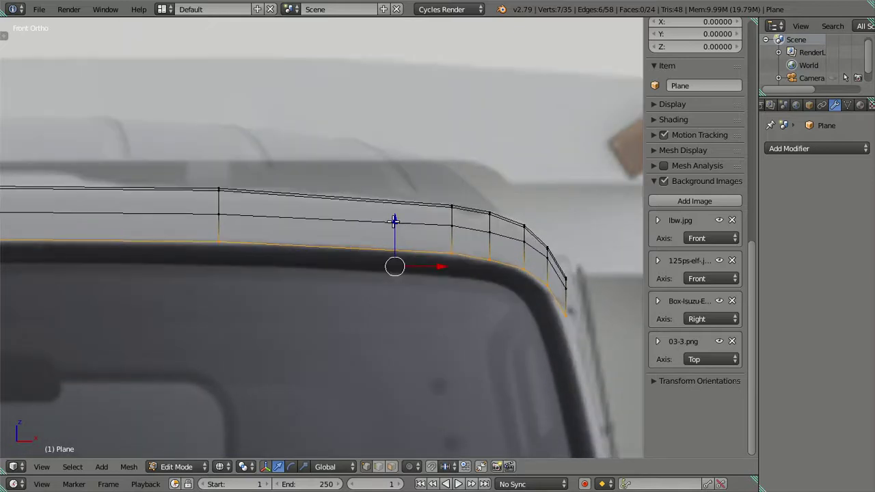
{"action": "key", "text": "g"}
{"action": "key", "text": "z"}
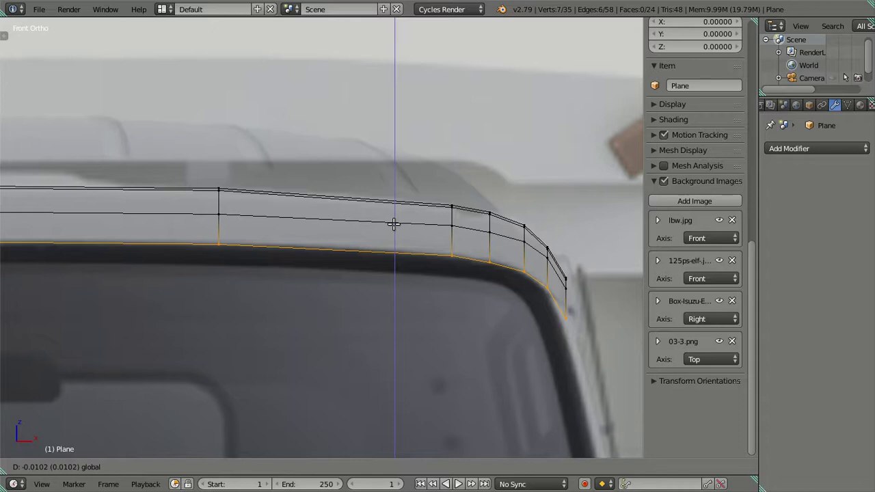
{"action": "left_click", "coordinate": [393, 223]}
Step: Shift the strip's corner vertex sideways along the X axis
{"action": "right_click", "coordinate": [556, 303]}
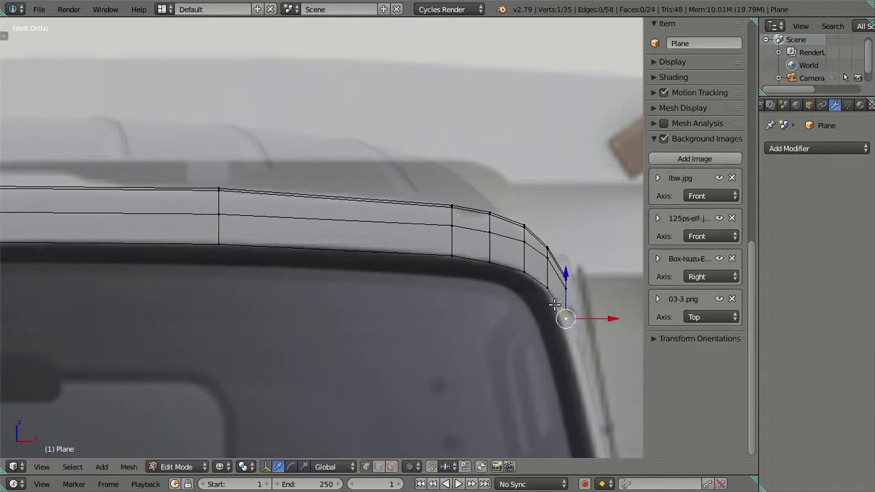
{"action": "key", "text": "g"}
{"action": "key", "text": "x"}
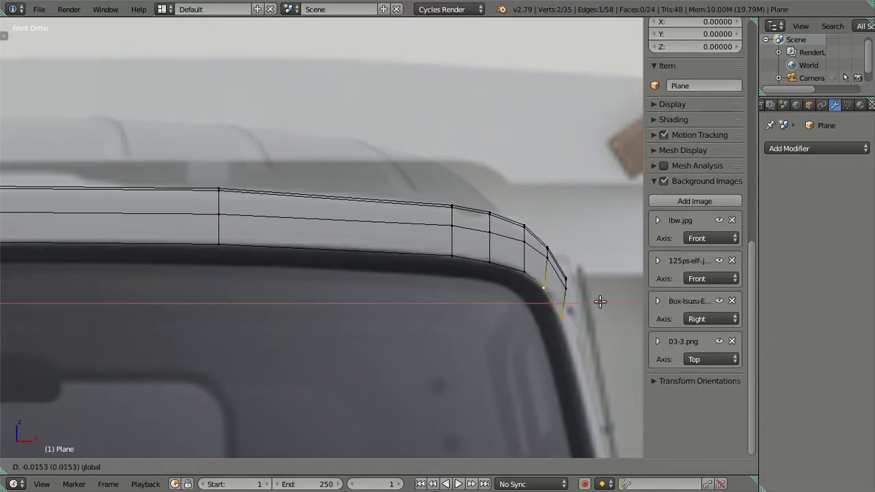
{"action": "left_click", "coordinate": [600, 302]}
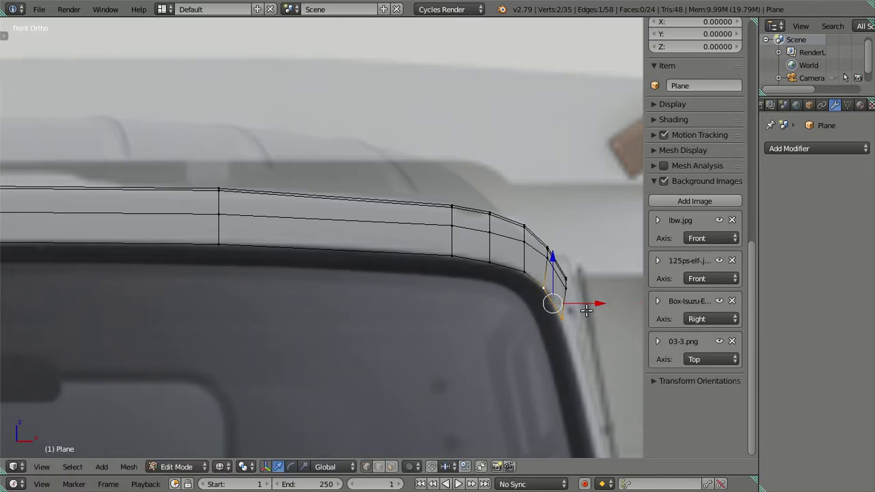
Step: Move the chain of lower vertices so the edge follows the windshield curve
{"action": "right_click", "coordinate": [561, 317]}
{"action": "scroll", "coordinate": [533, 305], "scroll_direction": "up", "scroll_amount": 2}
{"action": "middle_click_drag", "start_coordinate": [488, 292], "coordinate": [287, 267], "text": "shift"}
{"action": "right_click", "coordinate": [338, 256]}
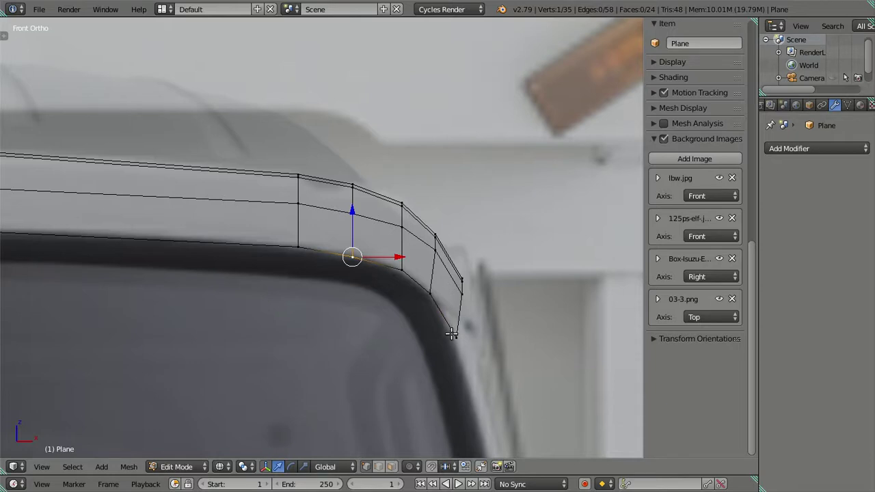
{"action": "right_click", "coordinate": [454, 335], "text": "ctrl"}
{"action": "key", "text": "g"}
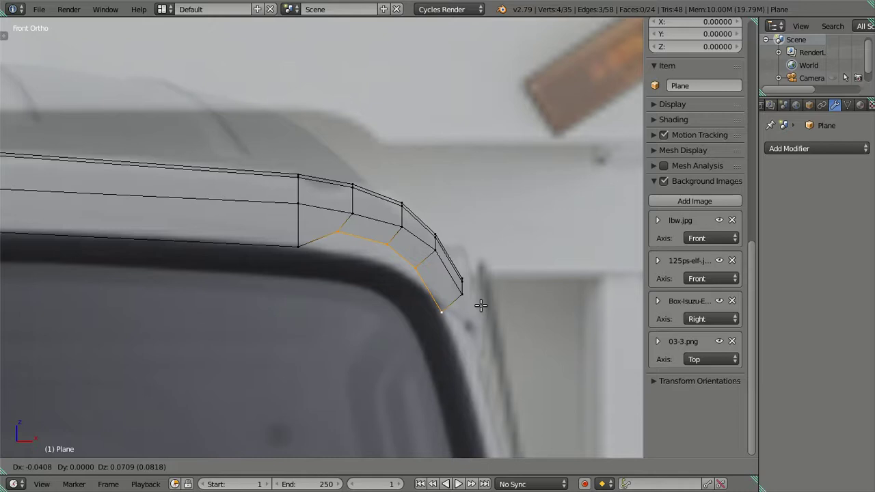
{"action": "left_click", "coordinate": [481, 306]}
Step: Fine-tune the pillar corner vertices to blend the strip into the roof corner
{"action": "right_click", "coordinate": [441, 311], "text": "shift"}
{"action": "left_click", "coordinate": [371, 199]}
{"action": "left_click_drag", "start_coordinate": [379, 200], "coordinate": [381, 212]}
{"action": "left_click_drag", "start_coordinate": [424, 260], "coordinate": [424, 259]}
{"action": "left_click_drag", "start_coordinate": [387, 214], "coordinate": [370, 212]}
{"action": "right_click", "coordinate": [419, 281], "text": "shift"}
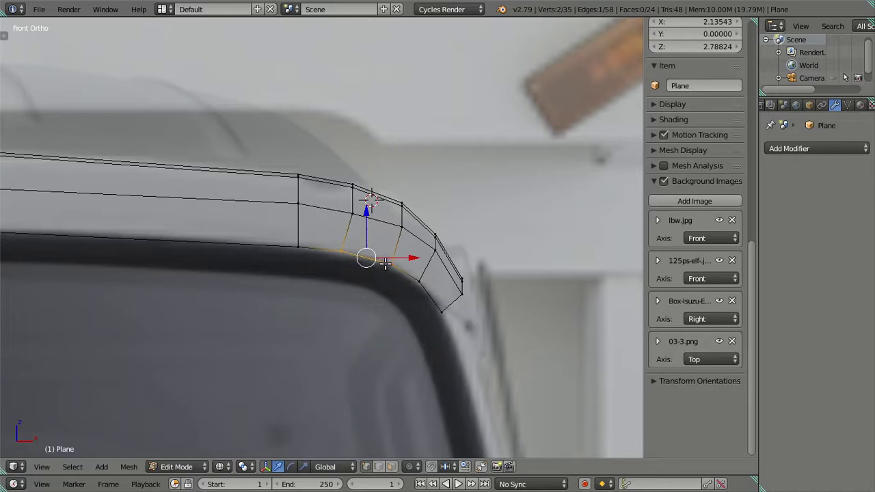
{"action": "right_click", "coordinate": [386, 264]}
{"action": "left_click_drag", "start_coordinate": [414, 262], "coordinate": [410, 263]}
{"action": "right_click", "coordinate": [347, 251]}
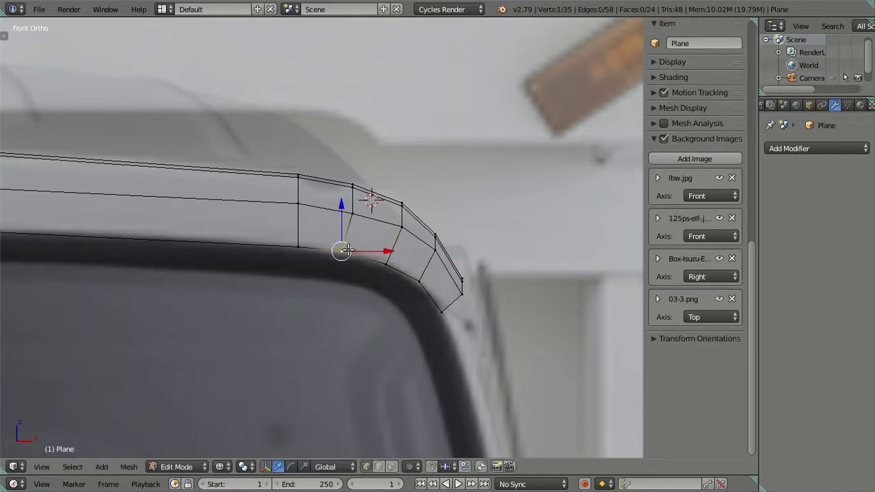
{"action": "key", "text": "a"}
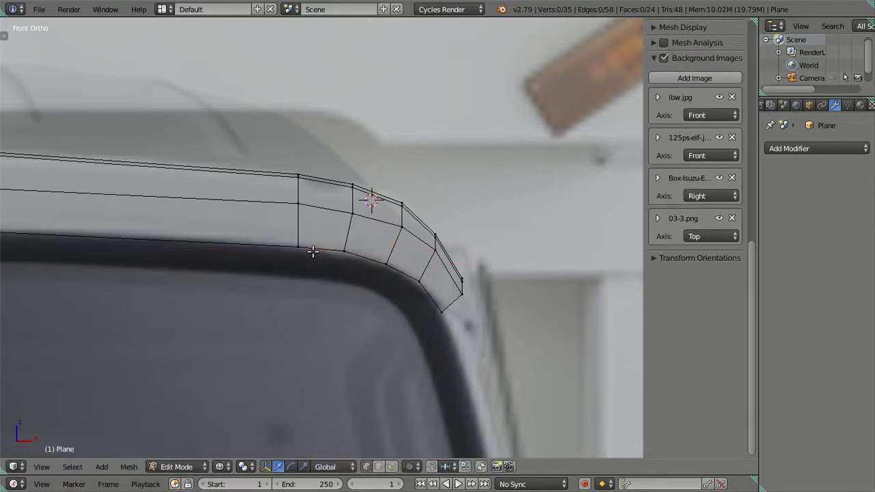
{"action": "right_click", "coordinate": [311, 248]}
Step: Switch to Object Mode and orbit to inspect the reshaped roof corner and underside
{"action": "scroll", "coordinate": [329, 240], "scroll_direction": "down", "scroll_amount": 5}
{"action": "middle_click_drag", "start_coordinate": [460, 279], "coordinate": [342, 303]}
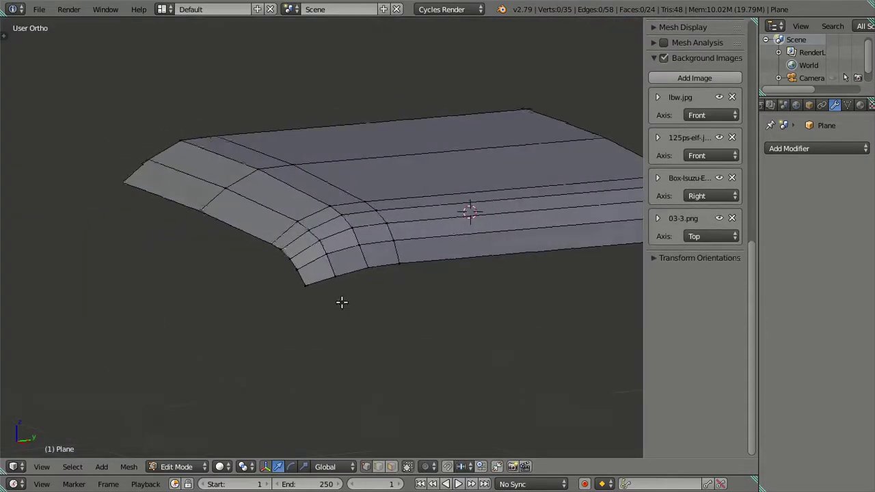
{"action": "key", "text": "Tab"}
{"action": "scroll", "coordinate": [325, 266], "scroll_direction": "up", "scroll_amount": 3}
{"action": "mouse_move", "coordinate": [325, 266]}
{"action": "middle_mouse_down"}
{"action": "mouse_move", "coordinate": [290, 249]}
{"action": "mouse_move", "coordinate": [299, 297]}
{"action": "mouse_move", "coordinate": [355, 199]}
{"action": "mouse_move", "coordinate": [400, 199]}
{"action": "mouse_move", "coordinate": [256, 215]}
{"action": "mouse_move", "coordinate": [248, 231]}
{"action": "middle_mouse_up"}
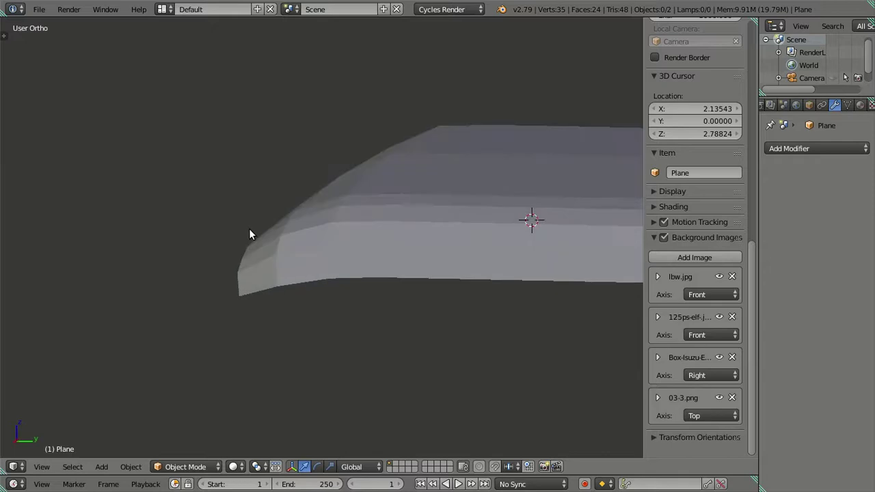
Step: In side view wireframe edit mode, select the bottom vertex of the roof's front end
{"action": "key", "text": "KP_3"}
{"action": "key", "text": "Tab"}
{"action": "scroll", "coordinate": [231, 247], "scroll_direction": "up", "scroll_amount": 3}
{"action": "key", "text": "z"}
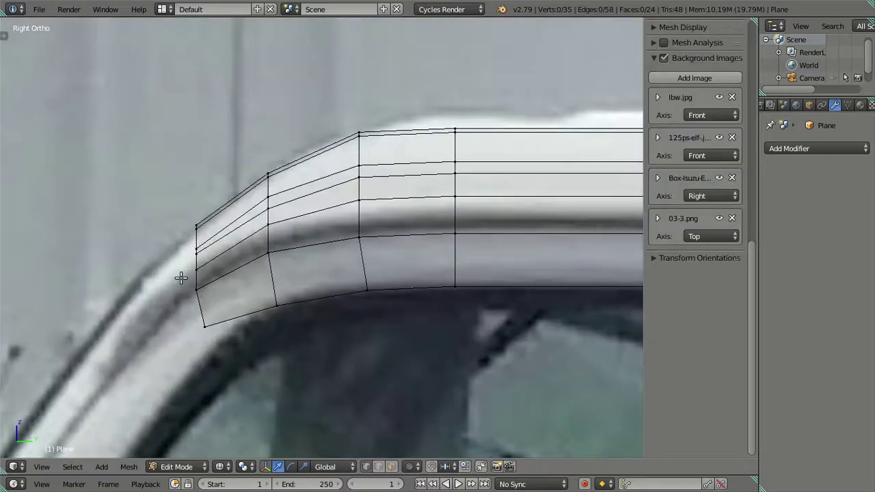
{"action": "key", "text": "b"}
{"action": "left_click_drag", "start_coordinate": [197, 258], "coordinate": [195, 245]}
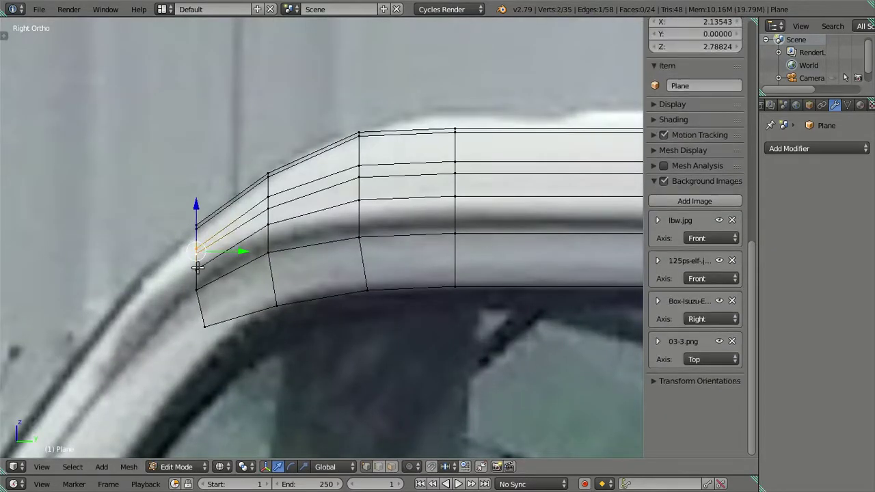
{"action": "left_click", "coordinate": [196, 290], "text": "shift"}
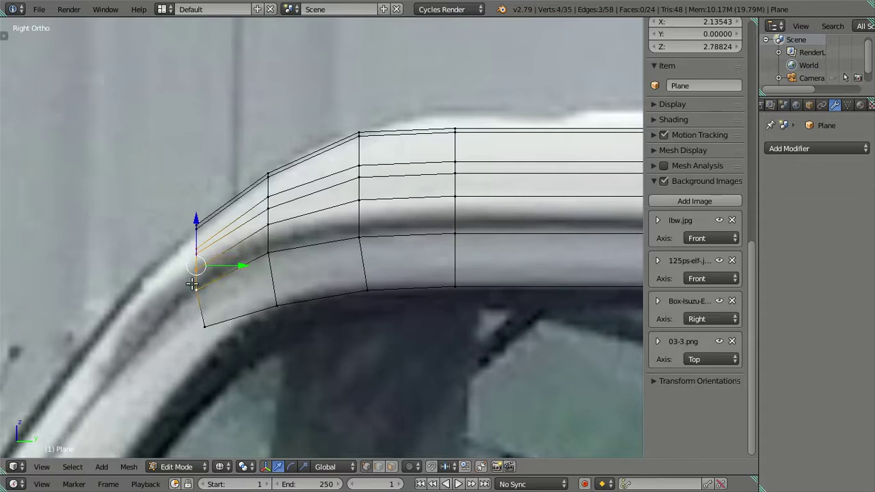
{"action": "right_click", "coordinate": [194, 283]}
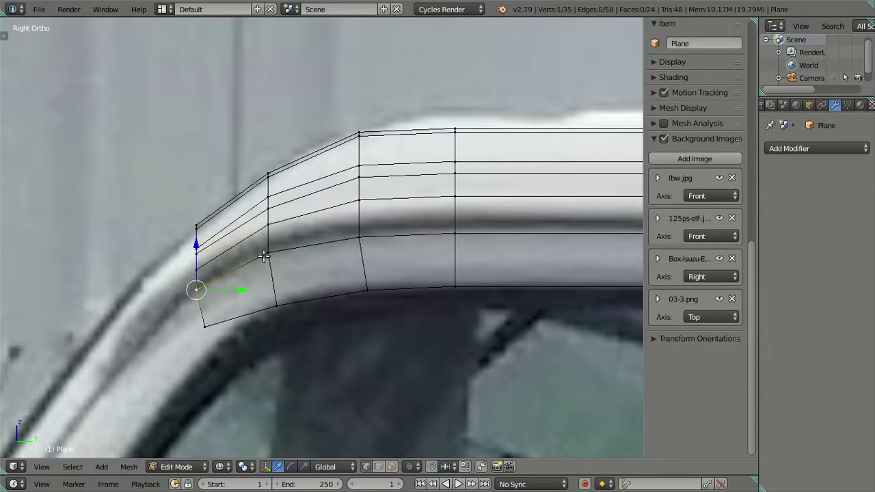
{"action": "scroll", "coordinate": [262, 232], "scroll_direction": "down", "scroll_amount": 1}
{"action": "scroll", "coordinate": [294, 223], "scroll_direction": "down", "scroll_amount": 2, "text": "ctrl"}
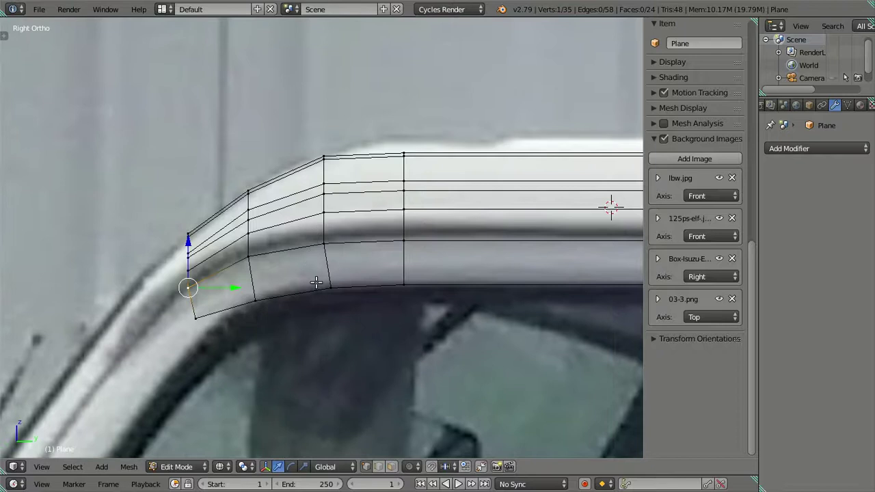
{"action": "right_click", "coordinate": [194, 318]}
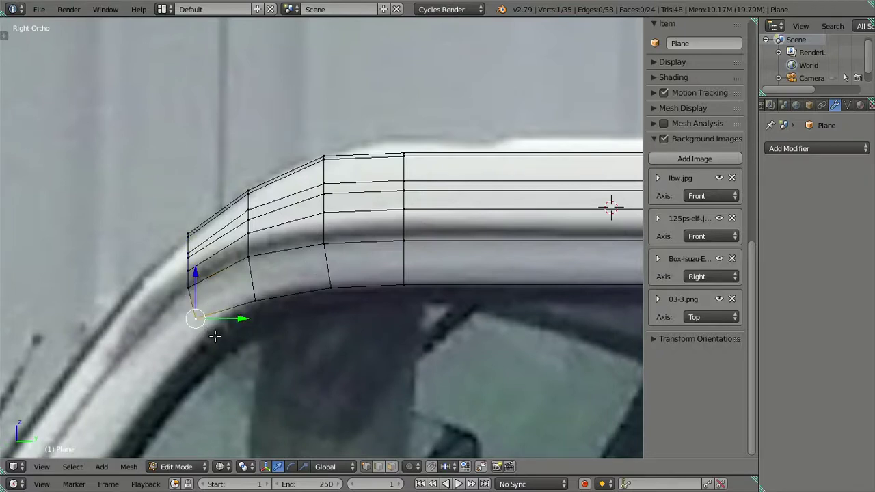
Step: Move that vertex down along the windshield edge and check it in front and side views
{"action": "key", "text": "g"}
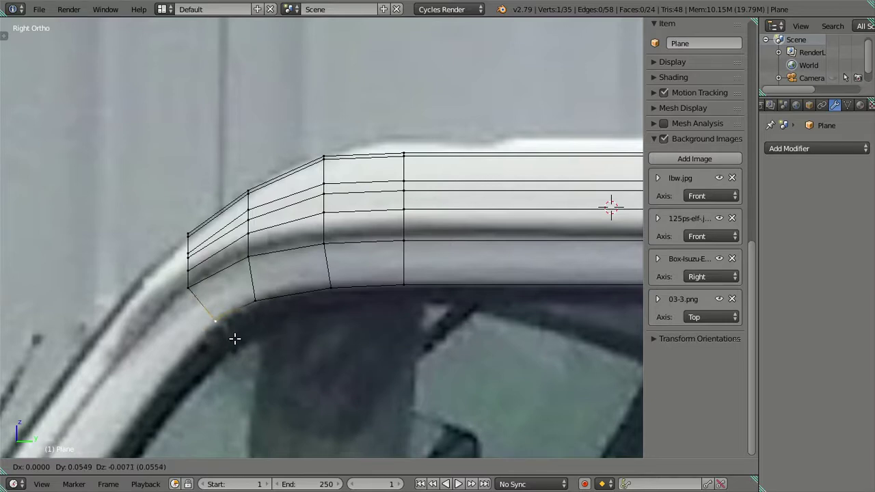
{"action": "left_click", "coordinate": [235, 338]}
{"action": "key", "text": "KP_1"}
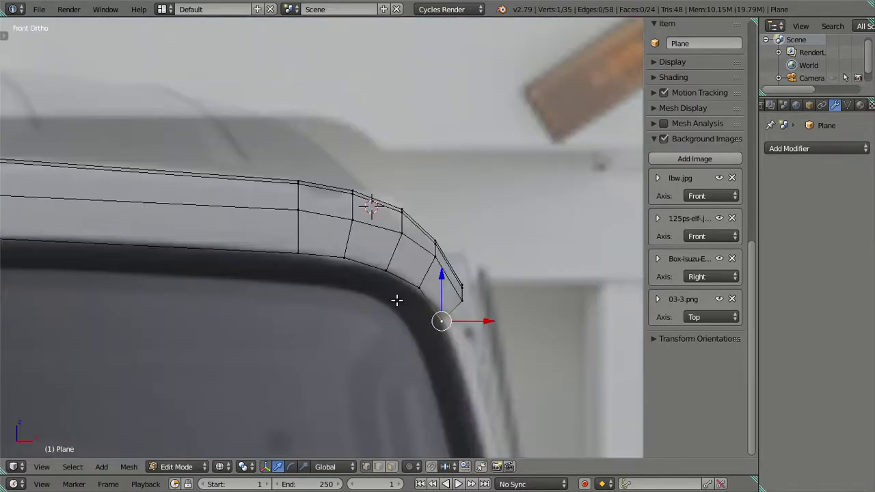
{"action": "key", "text": "KP_3"}
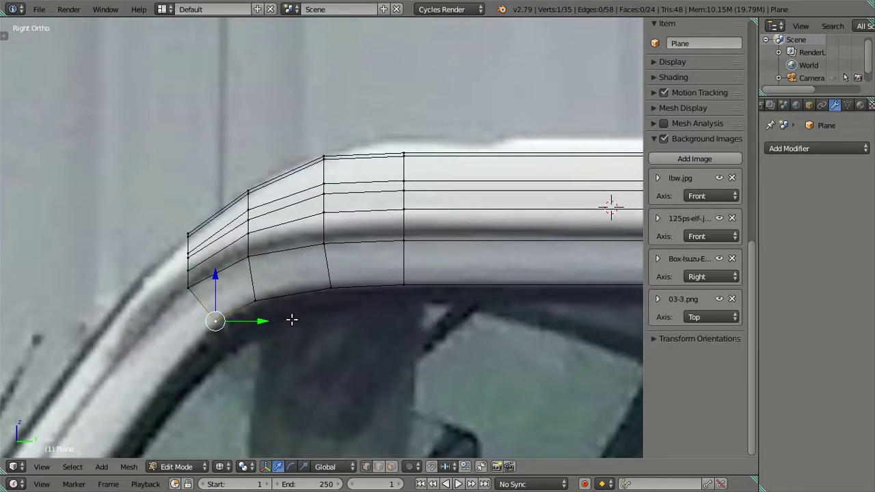
{"action": "scroll", "coordinate": [247, 328], "scroll_direction": "down", "scroll_amount": 3}
{"action": "scroll", "coordinate": [250, 321], "scroll_direction": "down", "scroll_amount": 2}
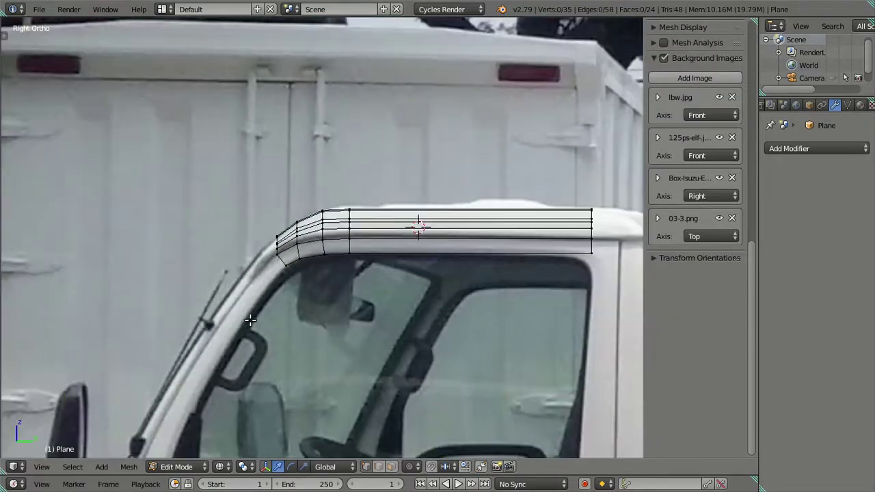
{"action": "scroll", "coordinate": [259, 315], "scroll_direction": "up", "scroll_amount": 1}
{"action": "scroll", "coordinate": [259, 315], "scroll_direction": "up", "scroll_amount": 1}
{"action": "scroll", "coordinate": [255, 308], "scroll_direction": "down", "scroll_amount": 3}
{"action": "scroll", "coordinate": [254, 309], "scroll_direction": "down", "scroll_amount": 4}
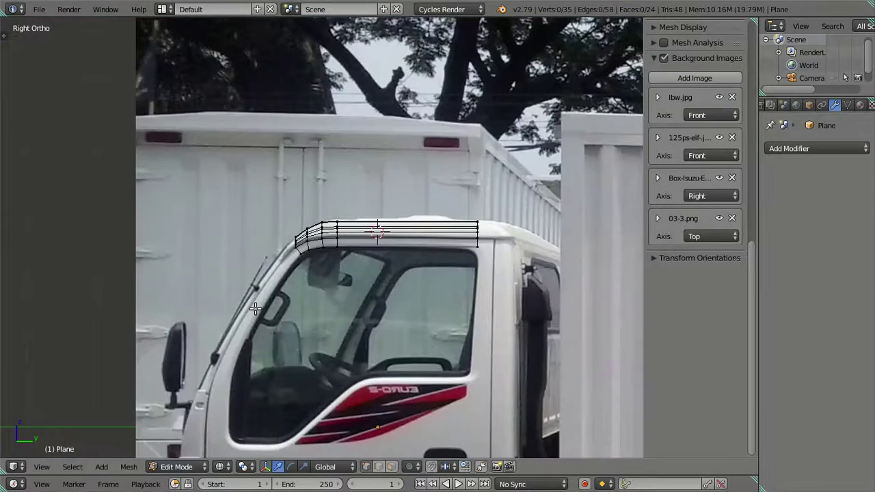
{"action": "scroll", "coordinate": [257, 307], "scroll_direction": "up", "scroll_amount": 2}
Step: Inspect the roof-corner vertex above the windshield from orbit, side and front views, then open a duplicate window
{"action": "middle_click_drag", "start_coordinate": [208, 285], "coordinate": [355, 301]}
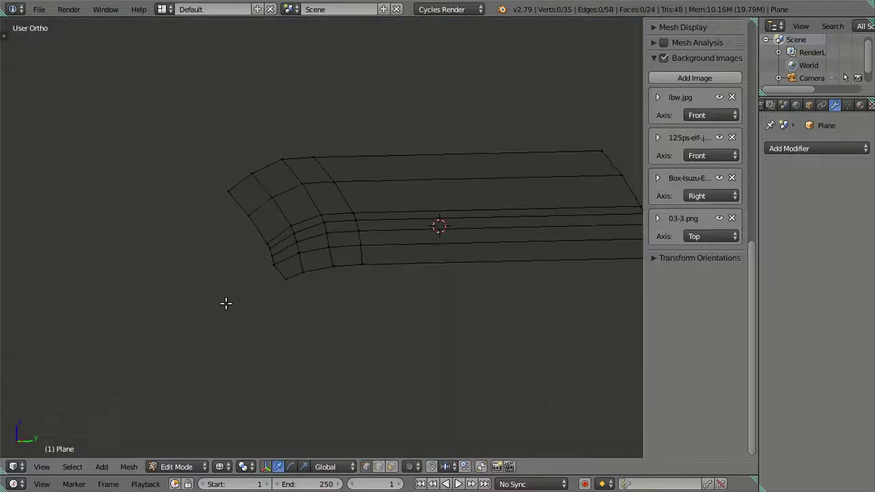
{"action": "scroll", "coordinate": [354, 301], "scroll_direction": "up", "scroll_amount": 1}
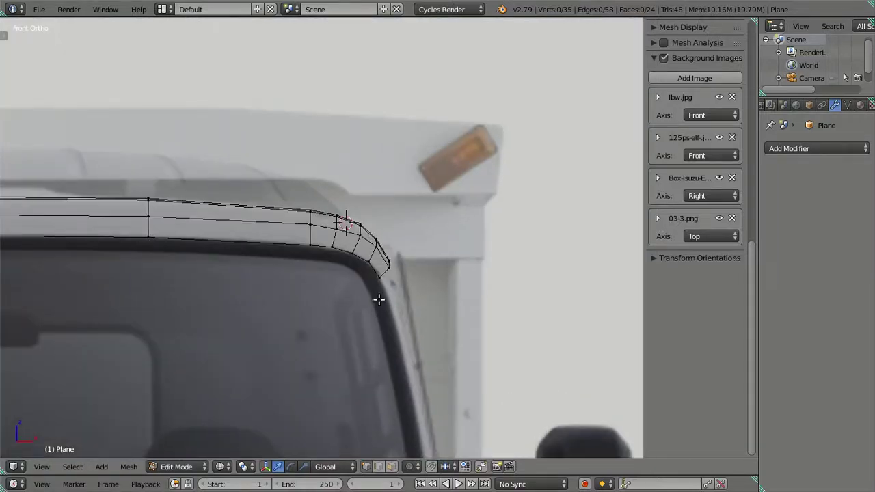
{"action": "scroll", "coordinate": [381, 299], "scroll_direction": "up", "scroll_amount": 1}
{"action": "scroll", "coordinate": [353, 215], "scroll_direction": "up", "scroll_amount": 1}
{"action": "right_click", "coordinate": [357, 158]}
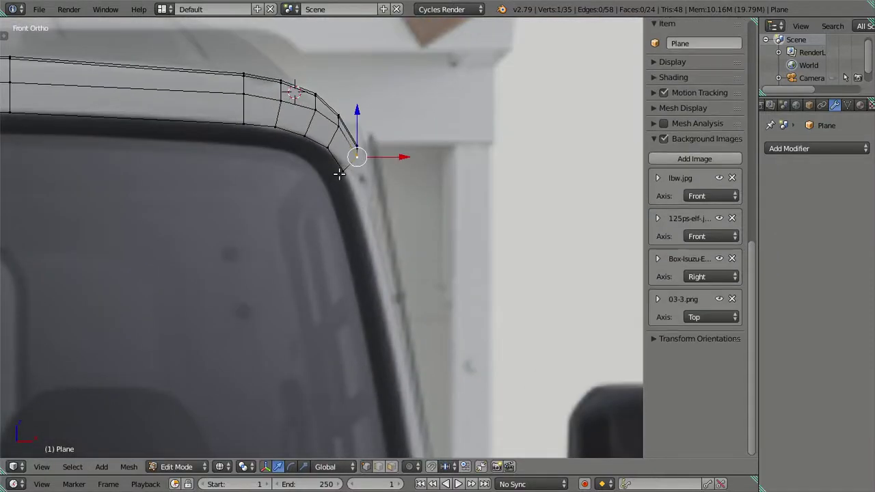
{"action": "middle_click_drag", "start_coordinate": [338, 173], "coordinate": [259, 169], "text": "shift"}
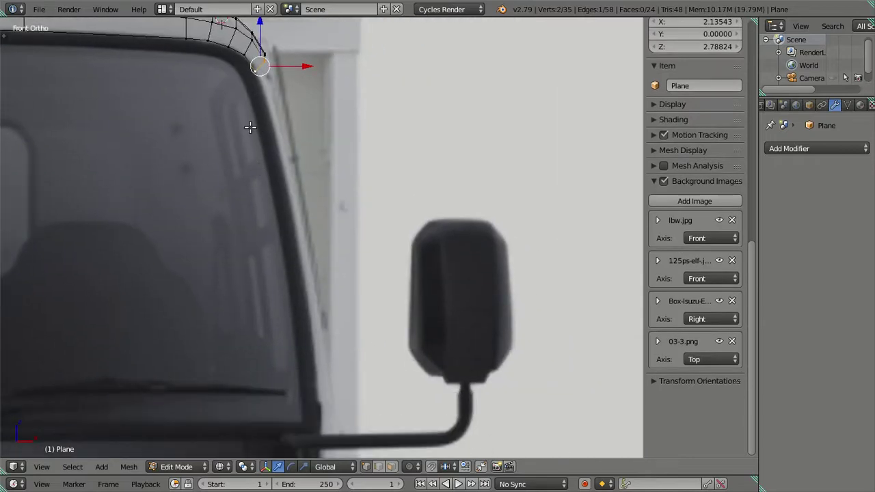
{"action": "mouse_move", "coordinate": [302, 119]}
{"action": "middle_mouse_down"}
{"action": "mouse_move", "coordinate": [258, 151]}
{"action": "mouse_move", "coordinate": [227, 148]}
{"action": "mouse_move", "coordinate": [296, 216]}
{"action": "middle_mouse_up"}
{"action": "key", "text": "KP_3"}
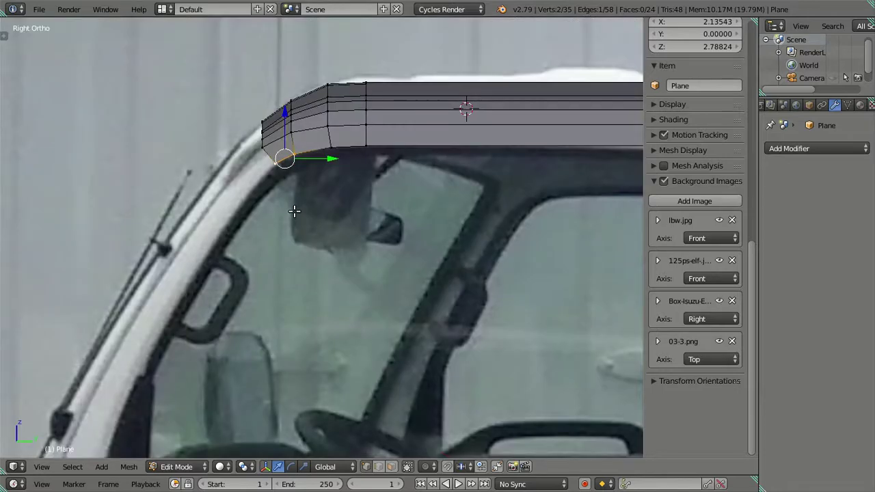
{"action": "key", "text": "KP_1"}
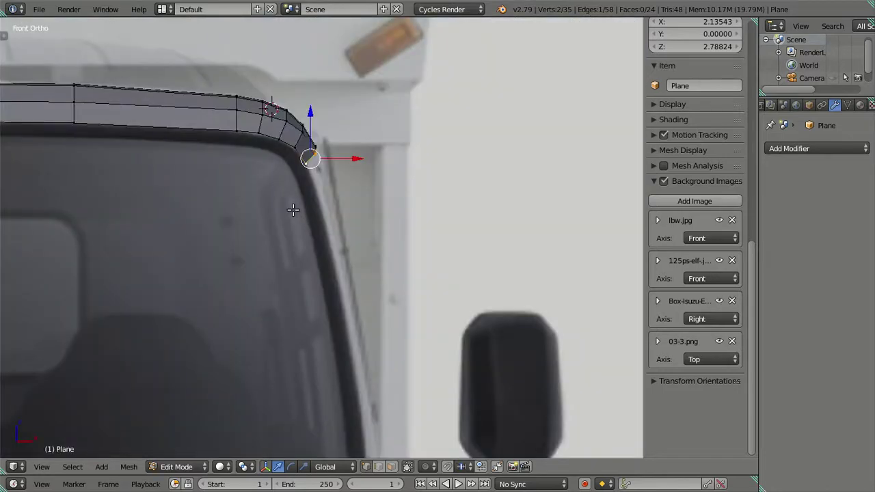
{"action": "scroll", "coordinate": [292, 210], "scroll_direction": "down", "scroll_amount": 3}
{"action": "left_click", "coordinate": [105, 9]}
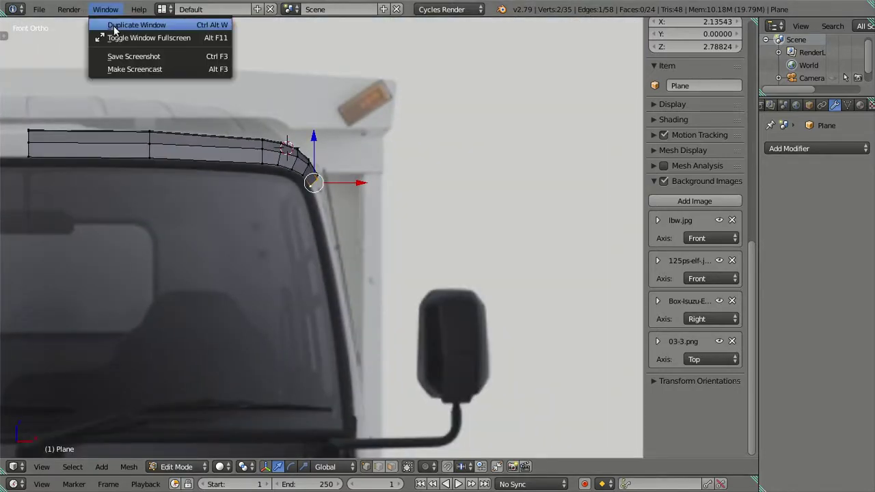
{"action": "left_click", "coordinate": [127, 23]}
Step: Open AplDump.jpg from the desktop, zoom in on the cab roof, then bring Blender back
{"action": "left_click", "coordinate": [21, 7]}
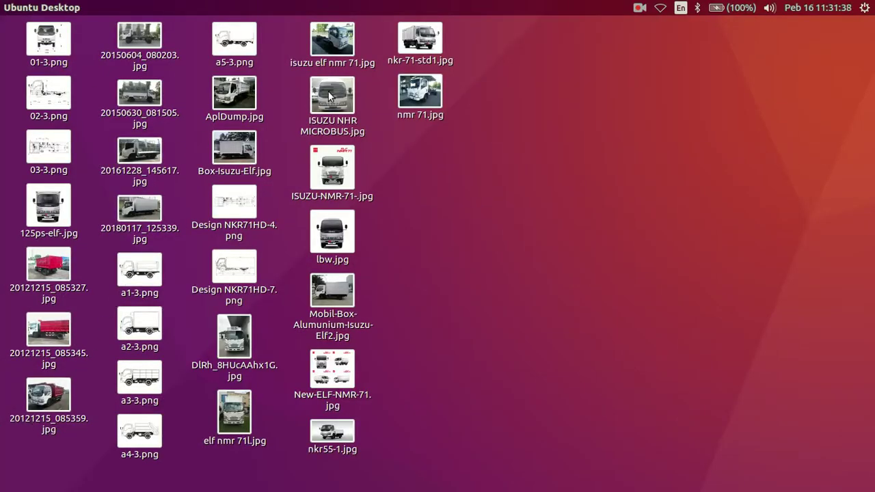
{"action": "left_click", "coordinate": [240, 94]}
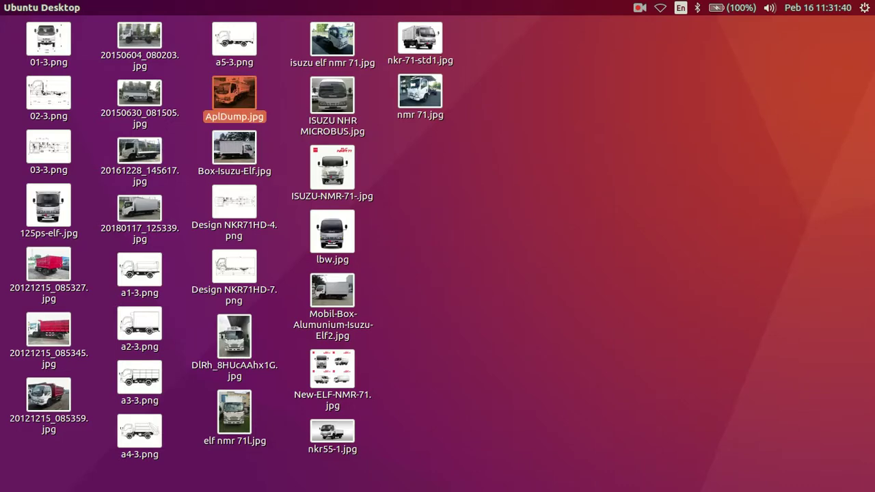
{"action": "key", "text": "Return"}
{"action": "scroll", "coordinate": [398, 273], "scroll_direction": "up", "scroll_amount": 2}
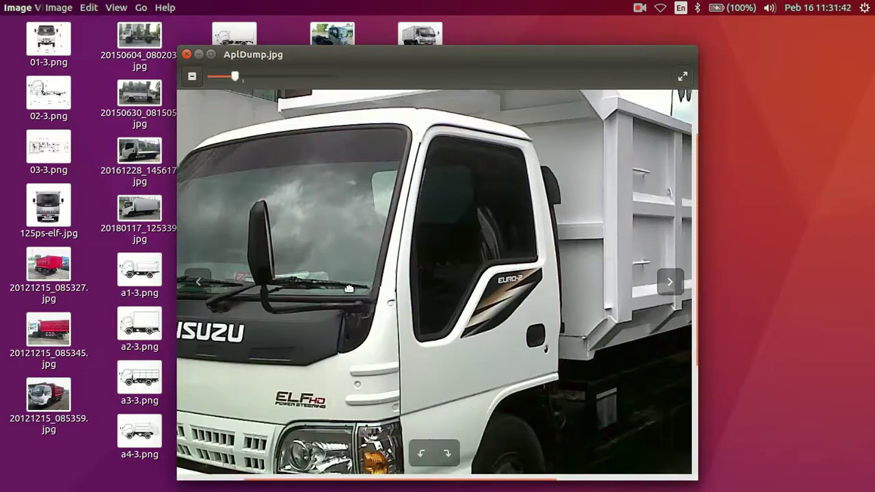
{"action": "scroll", "coordinate": [399, 273], "scroll_direction": "up", "scroll_amount": 2}
{"action": "scroll", "coordinate": [400, 273], "scroll_direction": "up", "scroll_amount": 2}
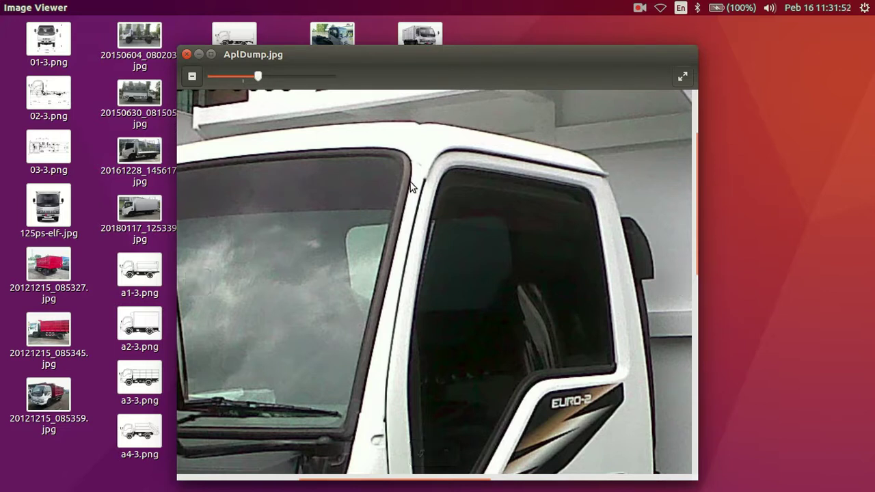
{"action": "mouse_move", "coordinate": [3, 218]}
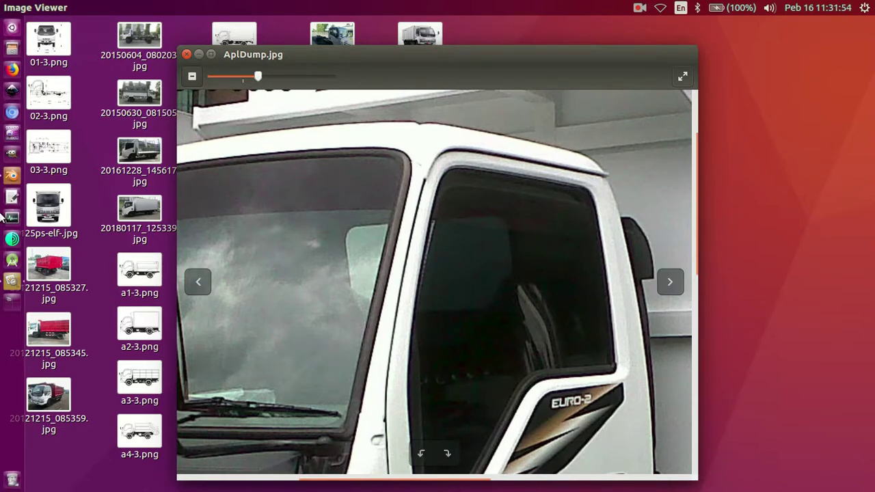
{"action": "left_click", "coordinate": [12, 175]}
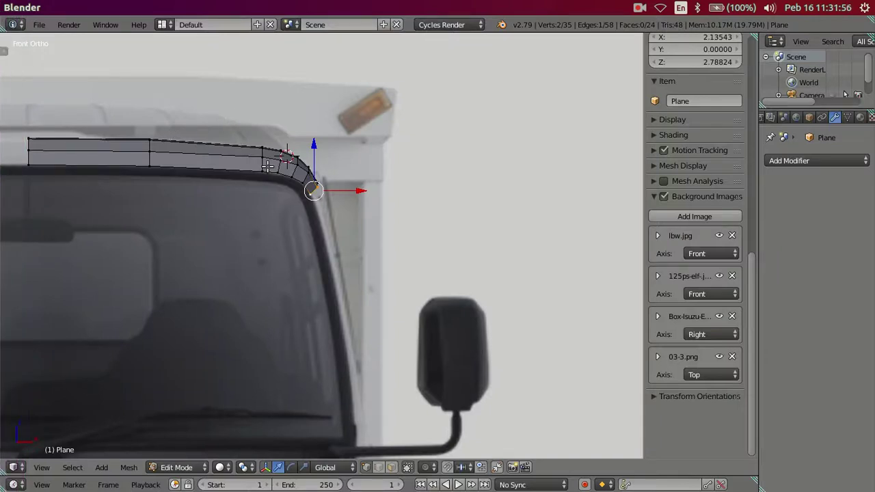
Step: Orbit around the roof mesh to inspect it, then return to the front reference view
{"action": "middle_click_drag", "start_coordinate": [267, 166], "coordinate": [160, 244]}
{"action": "mouse_move", "coordinate": [318, 233]}
{"action": "middle_mouse_down"}
{"action": "mouse_move", "coordinate": [299, 162]}
{"action": "mouse_move", "coordinate": [310, 129]}
{"action": "mouse_move", "coordinate": [298, 154]}
{"action": "mouse_move", "coordinate": [319, 176]}
{"action": "mouse_move", "coordinate": [337, 144]}
{"action": "mouse_move", "coordinate": [361, 303]}
{"action": "mouse_move", "coordinate": [376, 254]}
{"action": "middle_mouse_up"}
{"action": "scroll", "coordinate": [318, 164], "scroll_direction": "down", "scroll_amount": 5}
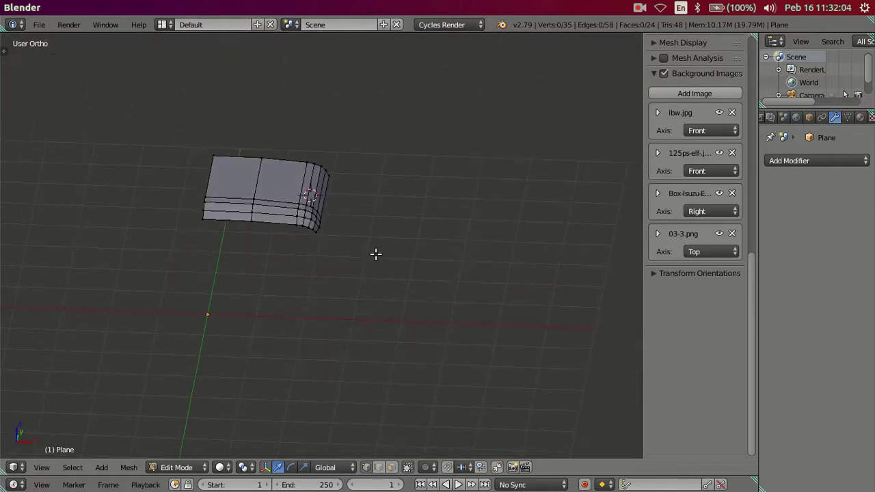
{"action": "key", "text": "KP_1"}
{"action": "scroll", "coordinate": [365, 236], "scroll_direction": "down", "scroll_amount": 3}
{"action": "scroll", "coordinate": [363, 233], "scroll_direction": "up", "scroll_amount": 1}
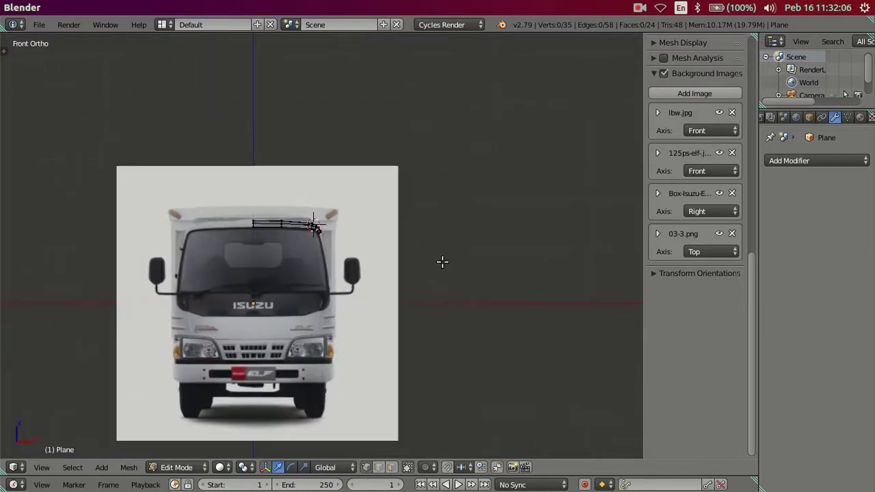
{"action": "scroll", "coordinate": [443, 262], "scroll_direction": "up", "scroll_amount": 2}
Step: Pan across the front truck photo and add an empty background image slot below 03-3.png
{"action": "mouse_move", "coordinate": [541, 264]}
{"action": "middle_mouse_down", "text": "shift"}
{"action": "mouse_move", "coordinate": [240, 240]}
{"action": "mouse_move", "coordinate": [409, 217]}
{"action": "middle_mouse_up", "text": "shift"}
{"action": "scroll", "coordinate": [409, 217], "scroll_direction": "up", "scroll_amount": 1}
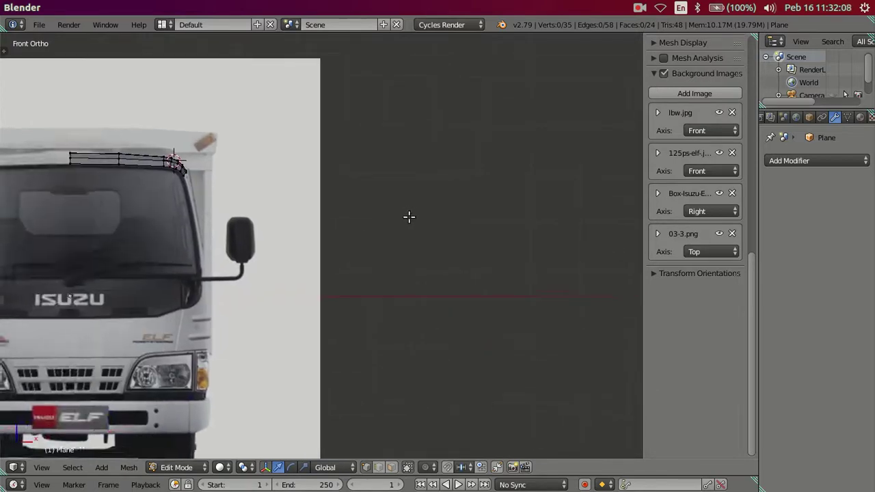
{"action": "scroll", "coordinate": [372, 229], "scroll_direction": "down", "scroll_amount": 3}
{"action": "scroll", "coordinate": [372, 229], "scroll_direction": "down", "scroll_amount": 1}
{"action": "scroll", "coordinate": [383, 225], "scroll_direction": "up", "scroll_amount": 1}
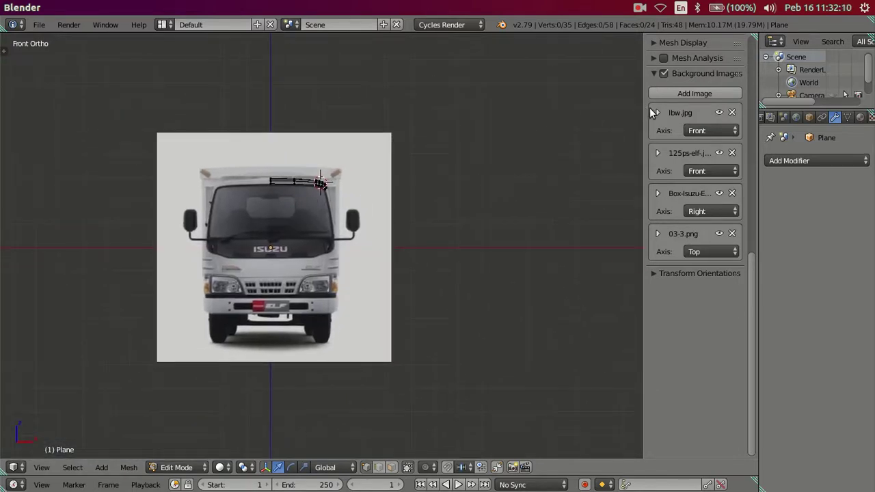
{"action": "left_click", "coordinate": [679, 94]}
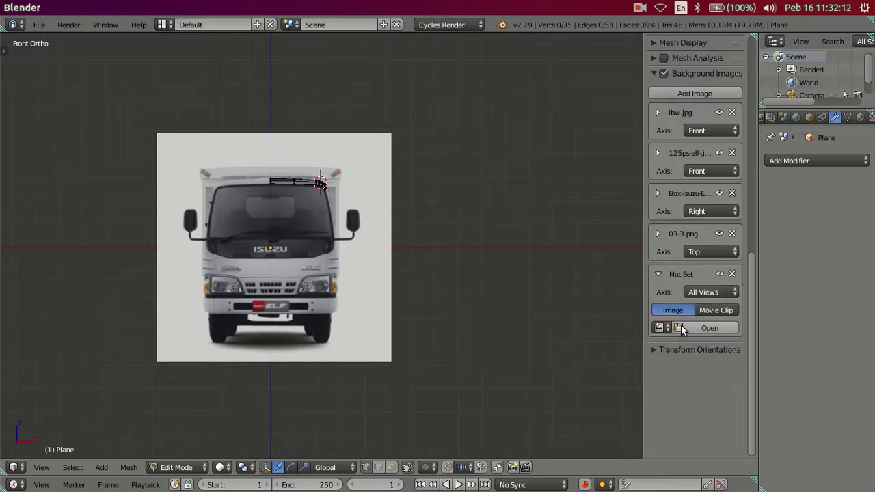
Step: Set the new background image to Front view and pick ApIDump.jpg from the Desktop folder
{"action": "left_click", "coordinate": [698, 296]}
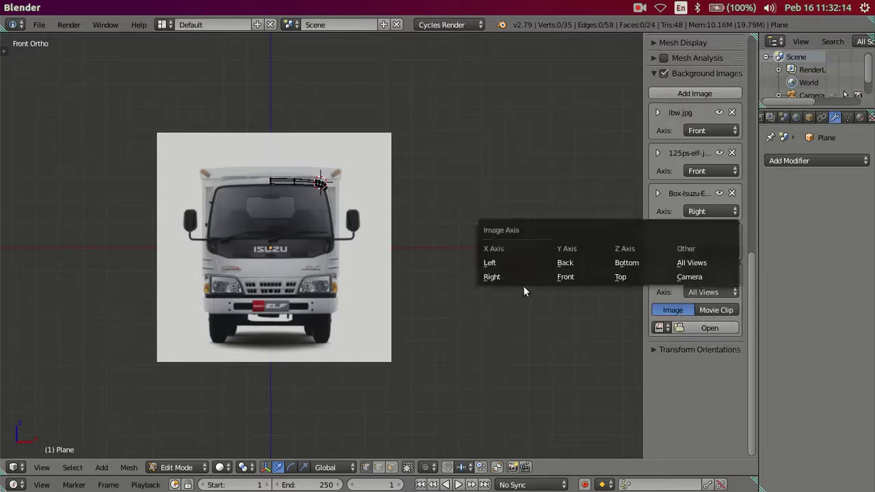
{"action": "left_click", "coordinate": [563, 279]}
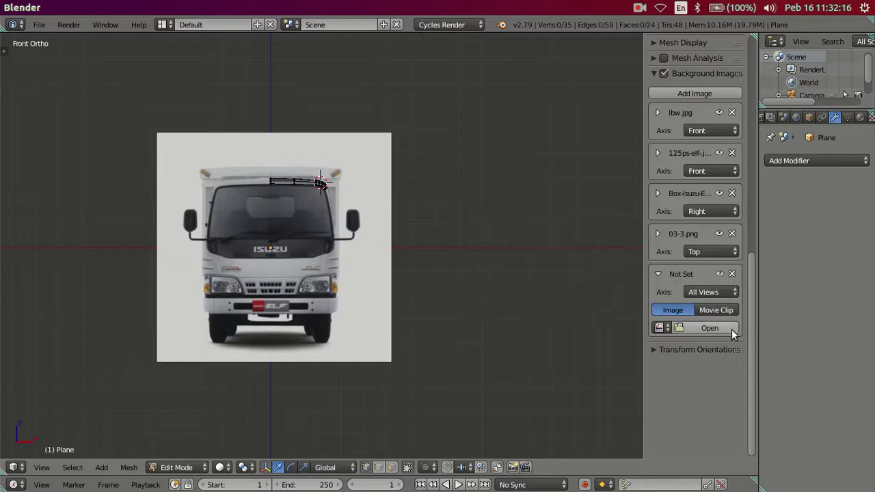
{"action": "left_click", "coordinate": [718, 329]}
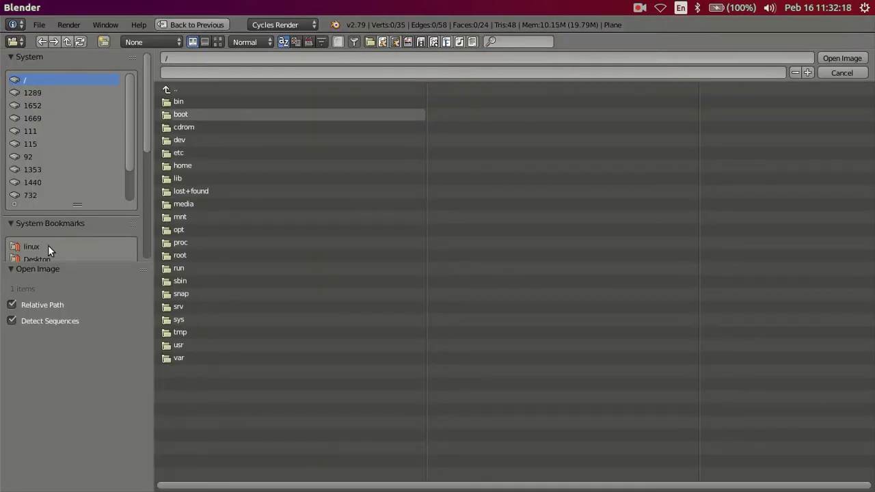
{"action": "left_click", "coordinate": [46, 183]}
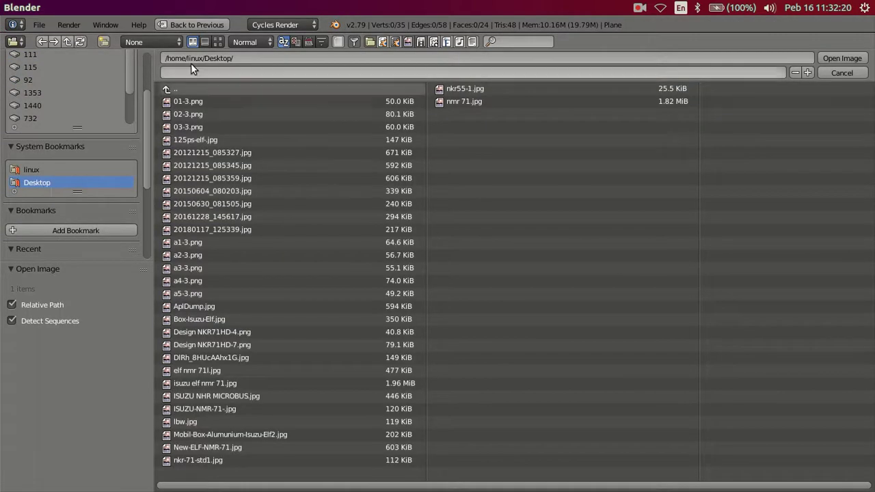
{"action": "left_click", "coordinate": [219, 42]}
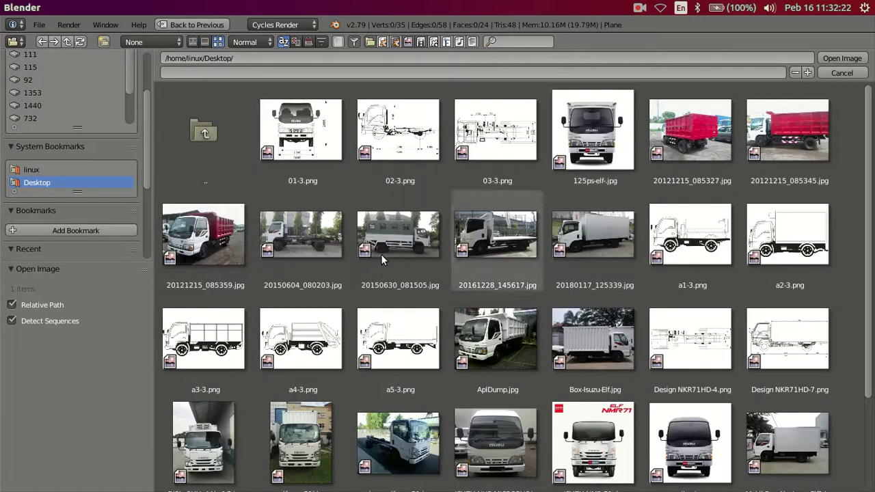
{"action": "scroll", "coordinate": [498, 251], "scroll_direction": "down", "scroll_amount": 3}
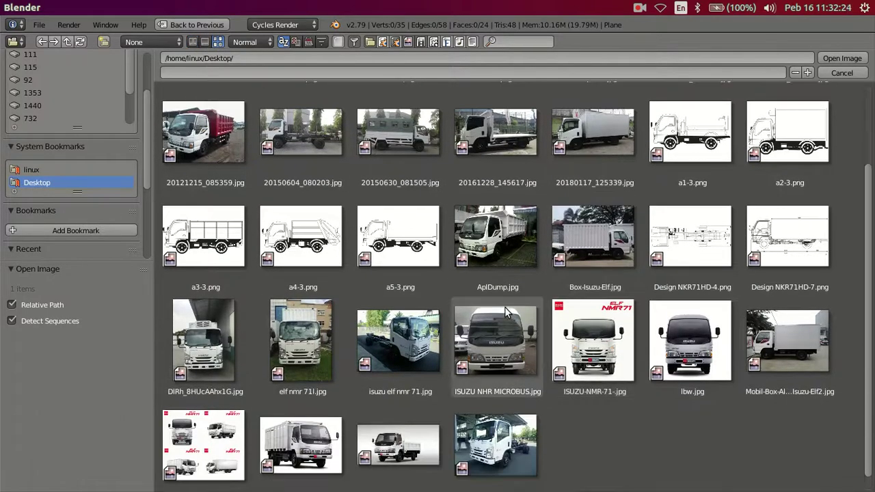
{"action": "left_click", "coordinate": [498, 251]}
Step: Load ApIDump.jpg, raising its opacity to 1.0 and X offset to 11.9
{"action": "left_click", "coordinate": [842, 58]}
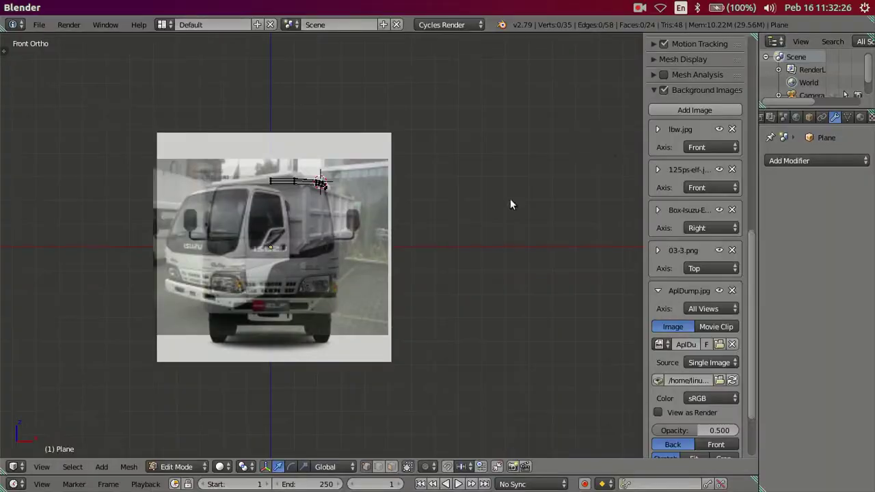
{"action": "scroll", "coordinate": [716, 417], "scroll_direction": "down", "scroll_amount": 3}
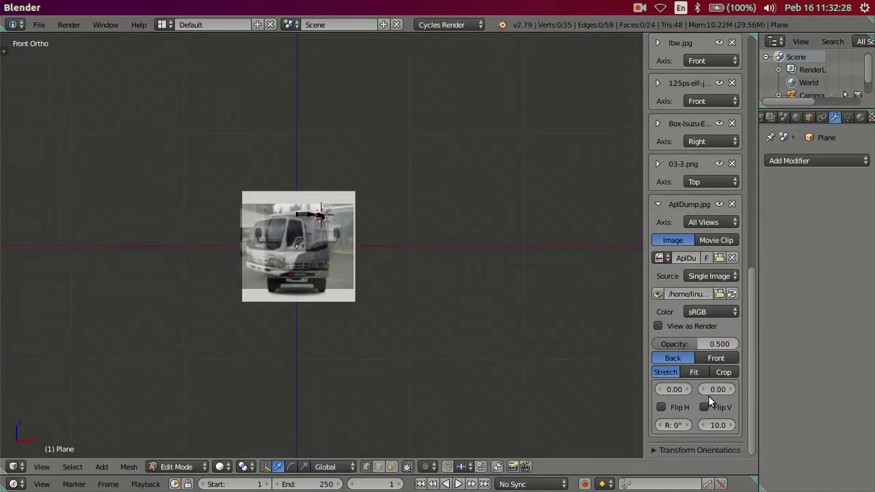
{"action": "left_click_drag", "start_coordinate": [714, 345], "coordinate": [738, 347]}
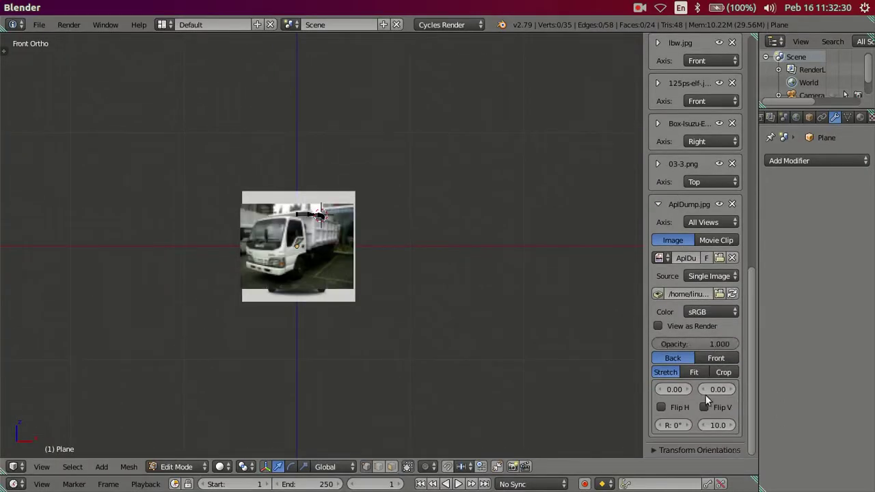
{"action": "left_click_drag", "start_coordinate": [687, 388], "coordinate": [732, 388]}
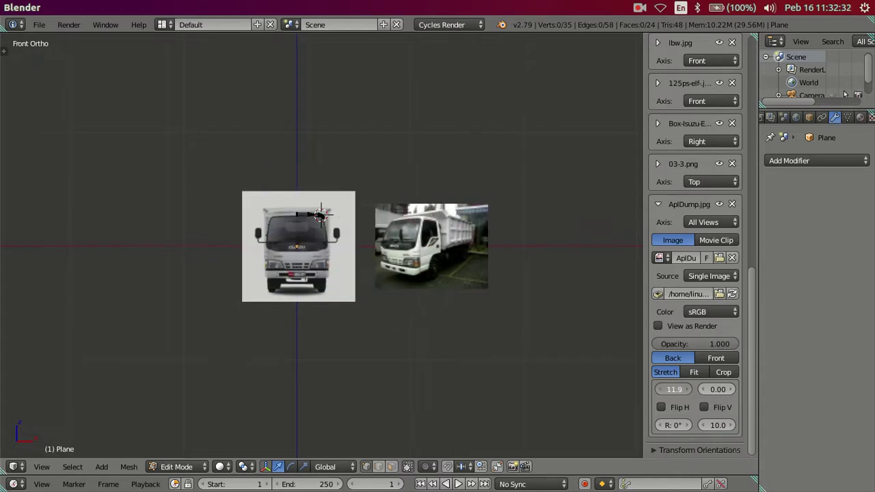
Step: In Right Ortho, trial a larger size, keeping size 10.0 and X offset 11.9
{"action": "key", "text": "KP_3"}
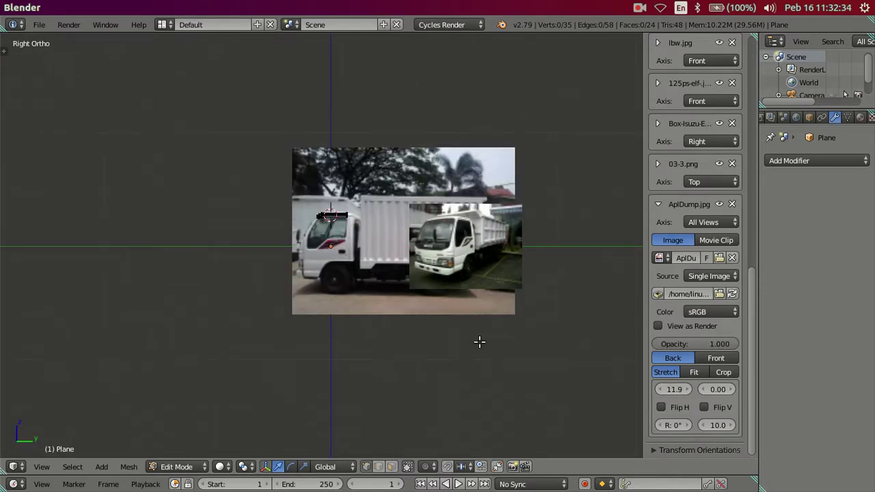
{"action": "middle_click_drag", "start_coordinate": [502, 320], "coordinate": [376, 313], "text": "shift"}
{"action": "scroll", "coordinate": [467, 330], "scroll_direction": "up", "scroll_amount": 1}
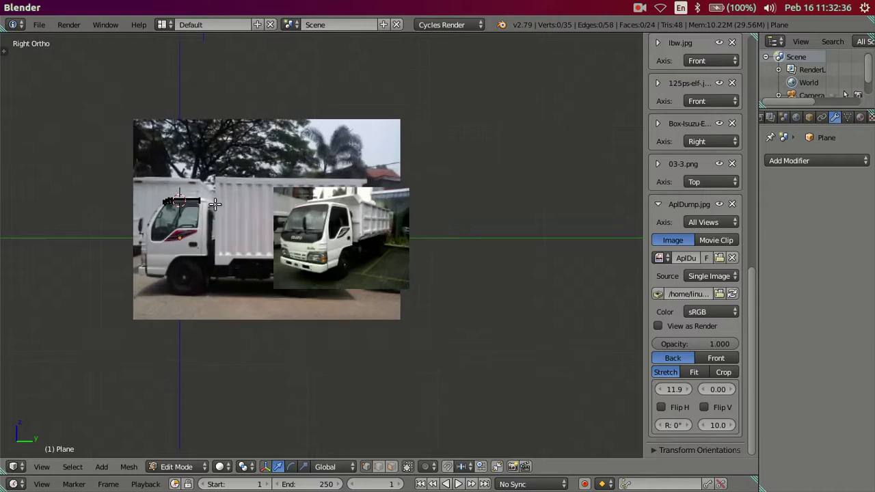
{"action": "scroll", "coordinate": [214, 203], "scroll_direction": "up", "scroll_amount": 3}
{"action": "scroll", "coordinate": [214, 204], "scroll_direction": "up", "scroll_amount": 3}
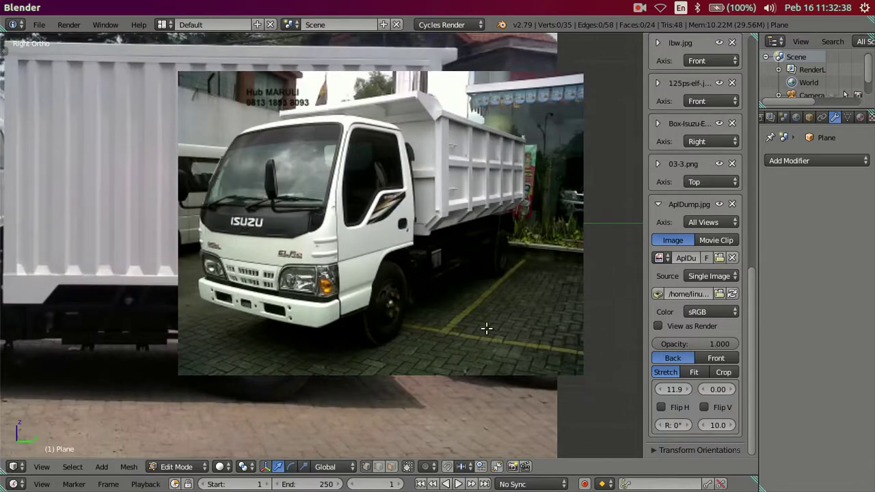
{"action": "left_click_drag", "start_coordinate": [718, 425], "coordinate": [773, 424]}
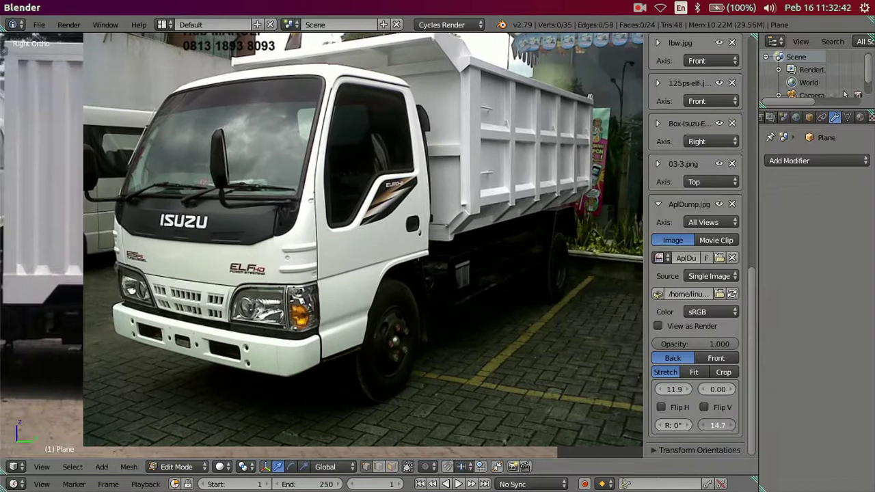
{"action": "left_click_drag", "start_coordinate": [718, 425], "coordinate": [691, 425]}
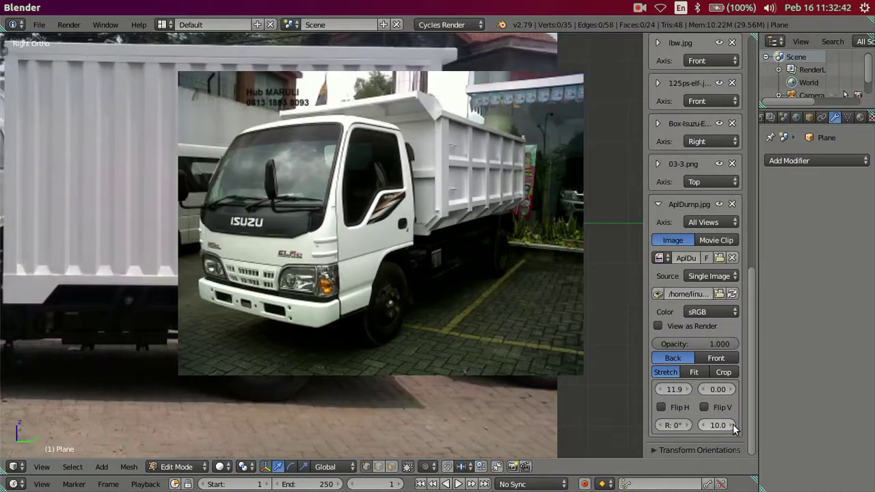
{"action": "scroll", "coordinate": [497, 327], "scroll_direction": "down", "scroll_amount": 3}
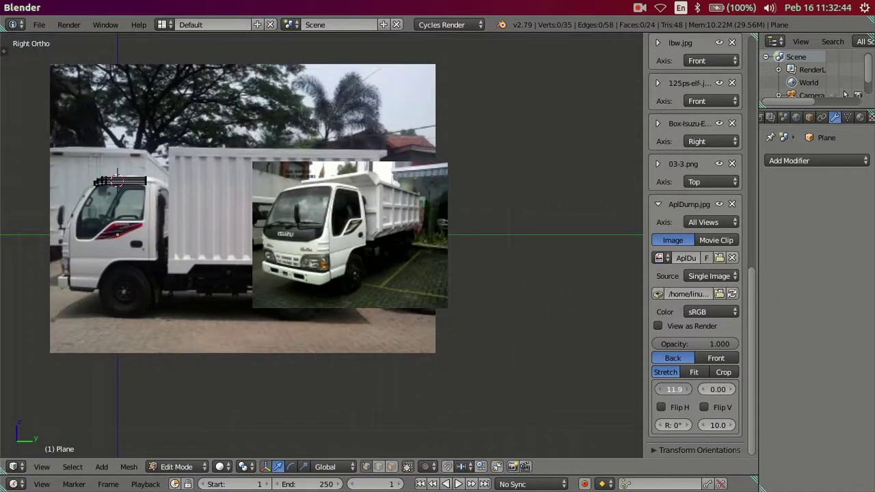
{"action": "left_click_drag", "start_coordinate": [688, 388], "coordinate": [745, 388]}
{"action": "key", "text": "Escape"}
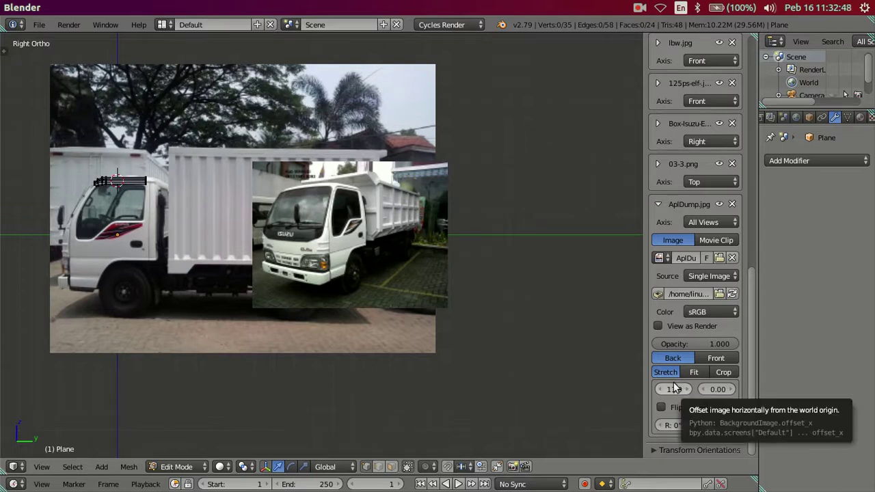
Step: Check the references in Top Ortho, then return to Front Ortho and pan slightly right
{"action": "key", "text": "KP_7"}
{"action": "scroll", "coordinate": [443, 219], "scroll_direction": "down", "scroll_amount": 2}
{"action": "key", "text": "KP_1"}
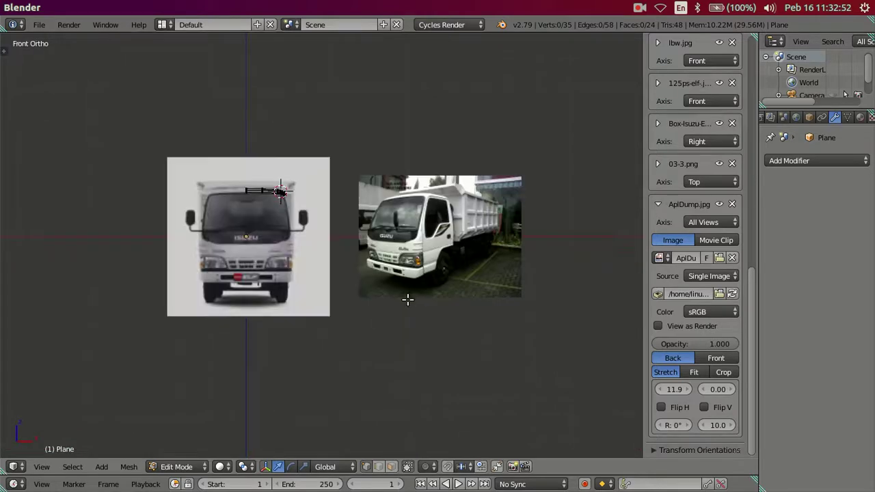
{"action": "scroll", "coordinate": [399, 288], "scroll_direction": "up", "scroll_amount": 4}
{"action": "middle_click_drag", "start_coordinate": [439, 265], "coordinate": [453, 266], "text": "shift"}
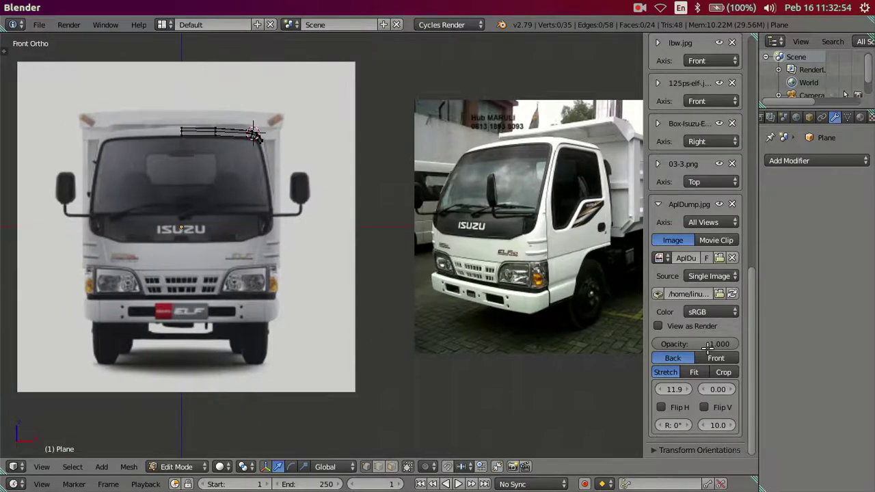
Step: Collapse the image settings and hide the sidebar with N to frame both truck photos
{"action": "left_click", "coordinate": [658, 205]}
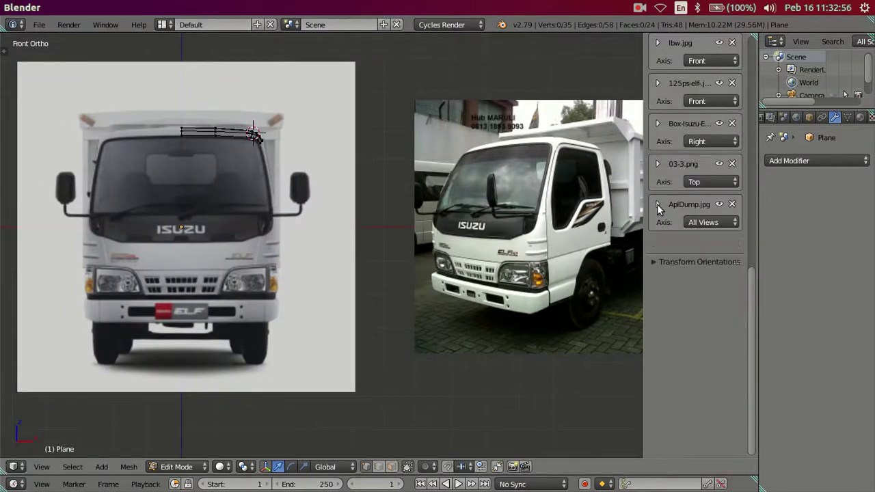
{"action": "scroll", "coordinate": [271, 253], "scroll_direction": "up", "scroll_amount": 2}
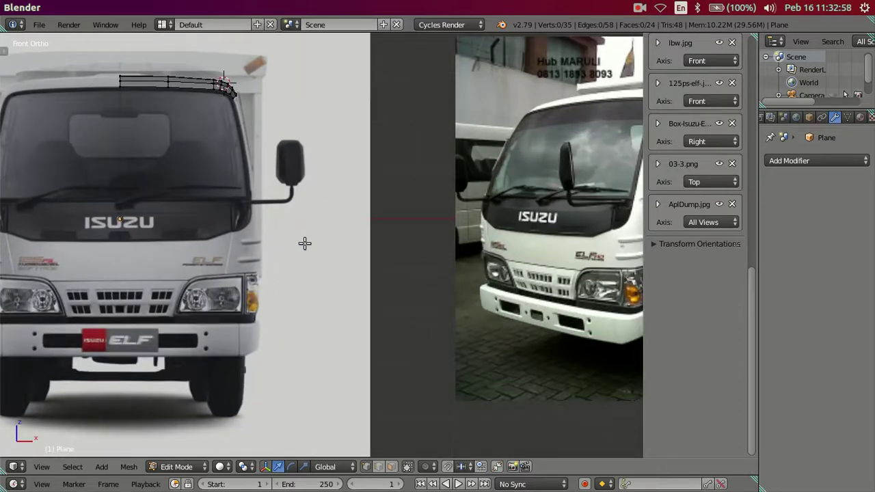
{"action": "middle_click_drag", "start_coordinate": [304, 244], "coordinate": [168, 264], "text": "shift"}
{"action": "key", "text": "n"}
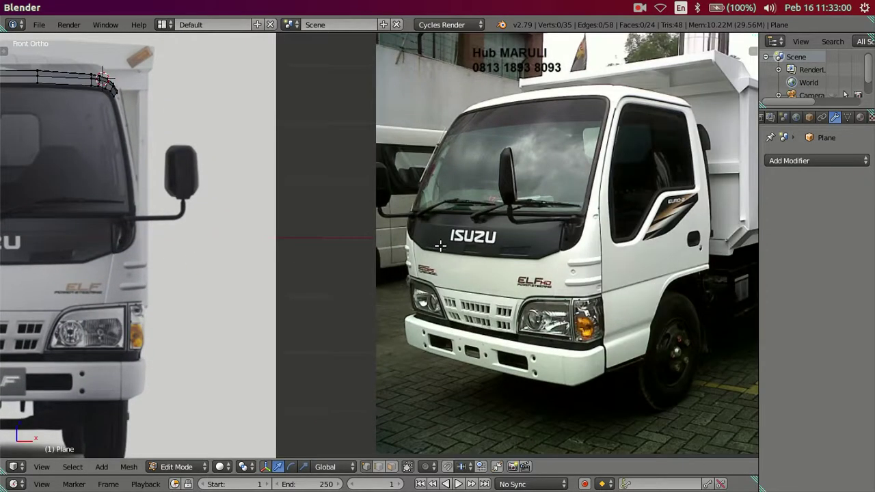
{"action": "middle_click_drag", "start_coordinate": [440, 245], "coordinate": [454, 279], "text": "shift"}
Step: Leave fullscreen to quit a launcher application, then return Blender to fullscreen and zoom out
{"action": "left_click", "coordinate": [106, 25]}
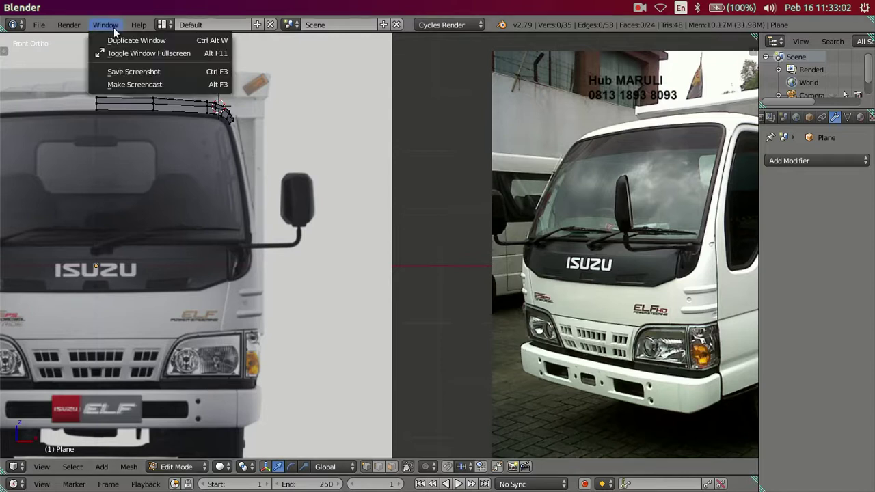
{"action": "left_click", "coordinate": [112, 52]}
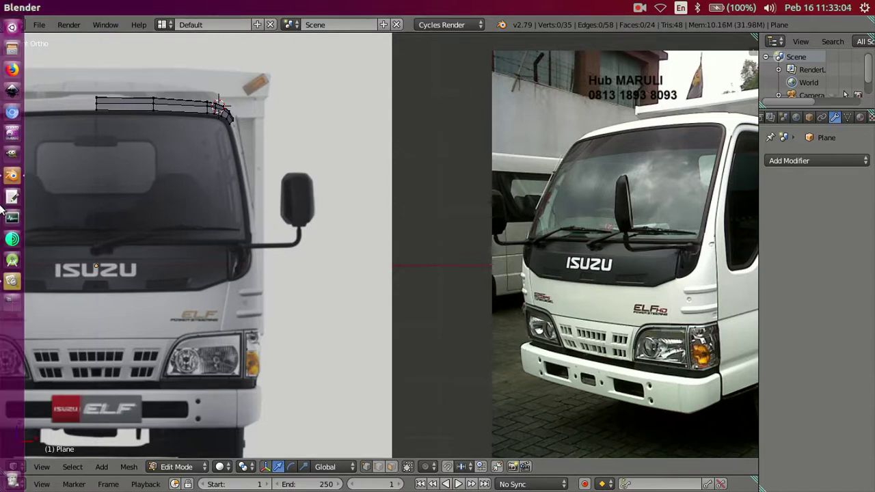
{"action": "right_click", "coordinate": [21, 277]}
{"action": "left_click", "coordinate": [44, 315]}
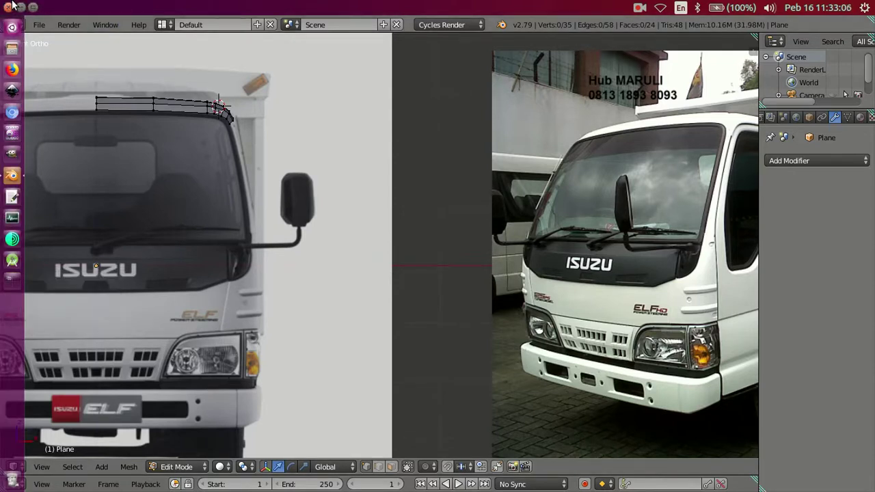
{"action": "left_click", "coordinate": [106, 26]}
{"action": "left_click", "coordinate": [205, 52]}
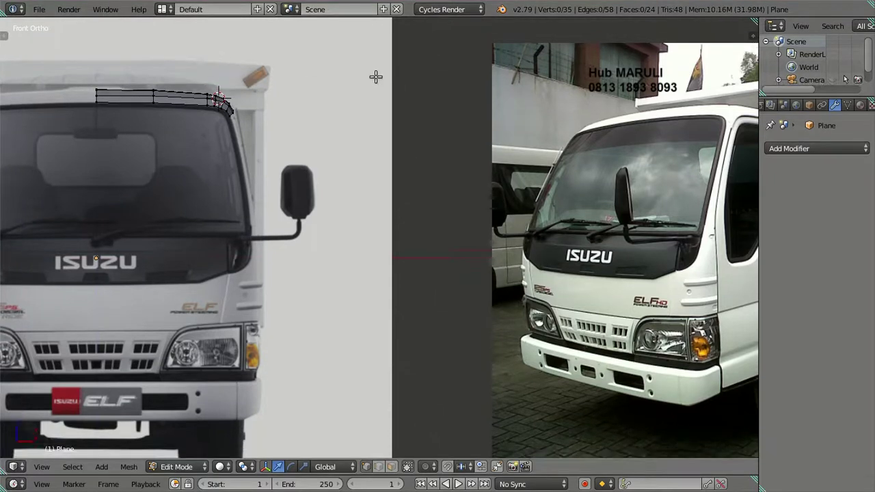
{"action": "scroll", "coordinate": [489, 149], "scroll_direction": "down", "scroll_amount": 2}
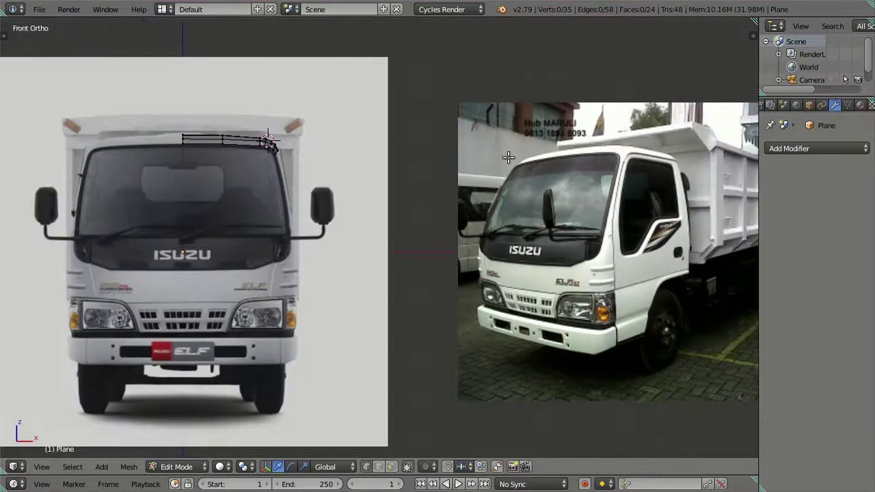
Step: Inspect the roof's front corner in Right Ortho, select its lower corner vertex, then go to Front Ortho
{"action": "mouse_move", "coordinate": [461, 146]}
{"action": "middle_mouse_down"}
{"action": "mouse_move", "coordinate": [434, 180]}
{"action": "mouse_move", "coordinate": [326, 201]}
{"action": "middle_mouse_up"}
{"action": "scroll", "coordinate": [301, 199], "scroll_direction": "up", "scroll_amount": 4}
{"action": "scroll", "coordinate": [264, 149], "scroll_direction": "down", "scroll_amount": 3}
{"action": "middle_click_drag", "start_coordinate": [453, 271], "coordinate": [409, 240]}
{"action": "key", "text": "KP_3"}
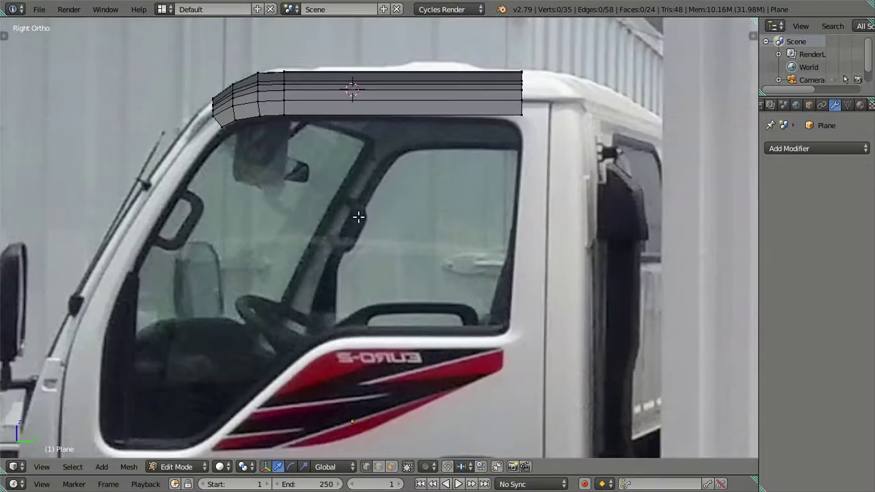
{"action": "scroll", "coordinate": [318, 225], "scroll_direction": "up", "scroll_amount": 1}
{"action": "scroll", "coordinate": [319, 225], "scroll_direction": "up", "scroll_amount": 1}
{"action": "scroll", "coordinate": [322, 198], "scroll_direction": "up", "scroll_amount": 1}
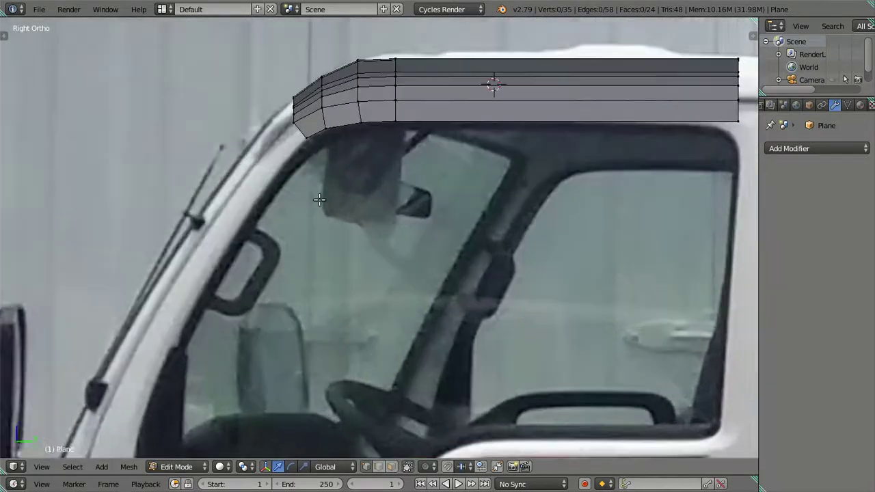
{"action": "scroll", "coordinate": [322, 198], "scroll_direction": "up", "scroll_amount": 1}
{"action": "right_click", "coordinate": [271, 98]}
{"action": "right_click", "coordinate": [270, 110], "text": "shift"}
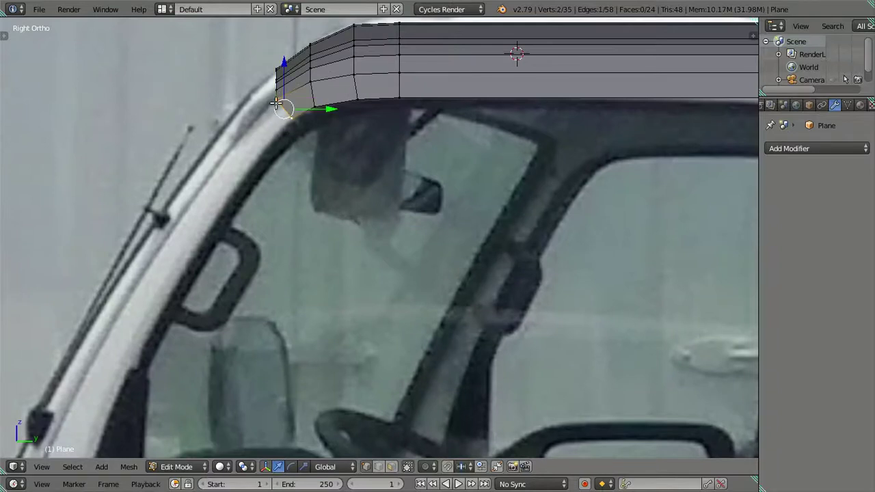
{"action": "right_click", "coordinate": [274, 90]}
{"action": "key", "text": "KP_1"}
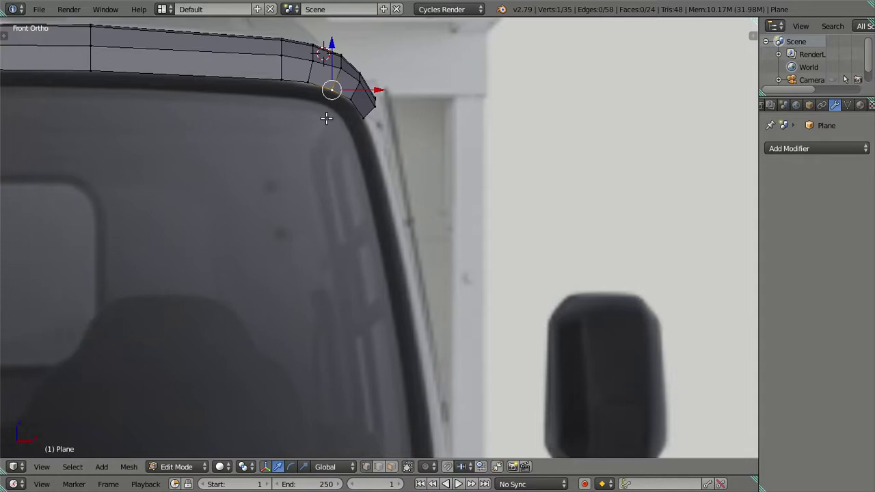
Step: Move the outer corner vertex along X and its neighbour down onto the windshield edge
{"action": "right_click", "coordinate": [367, 117]}
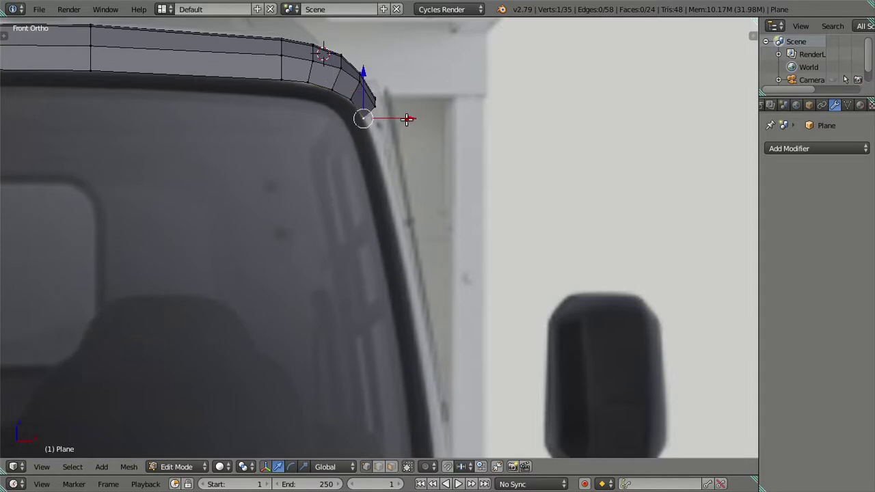
{"action": "key", "text": "g"}
{"action": "key", "text": "x"}
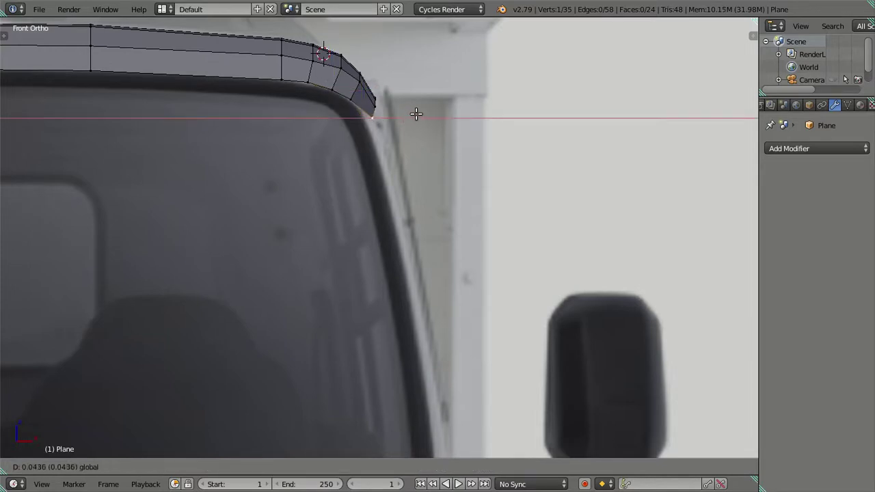
{"action": "left_click", "coordinate": [405, 114]}
{"action": "right_click", "coordinate": [351, 100]}
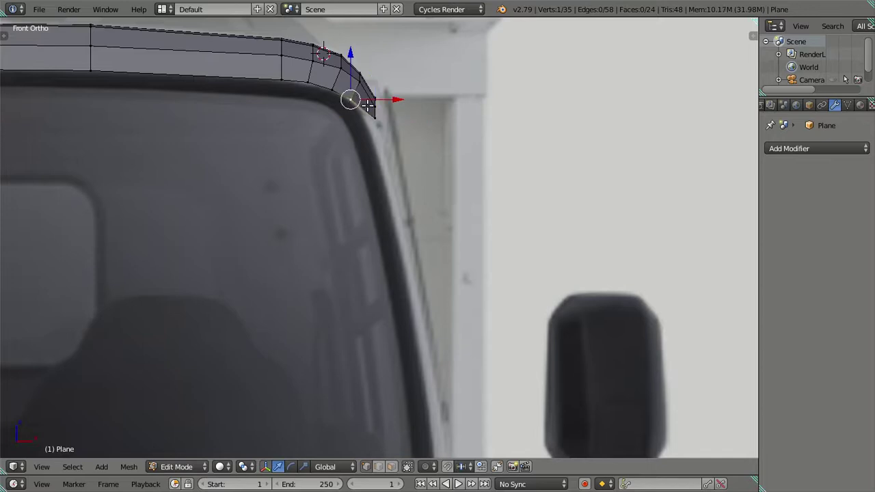
{"action": "scroll", "coordinate": [370, 84], "scroll_direction": "up", "scroll_amount": 4}
{"action": "scroll", "coordinate": [427, 223], "scroll_direction": "down", "scroll_amount": 2}
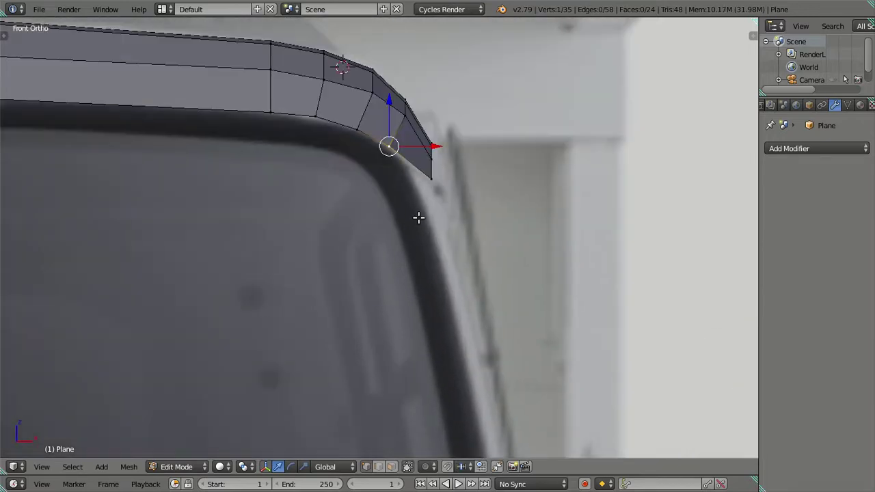
{"action": "key", "text": "g"}
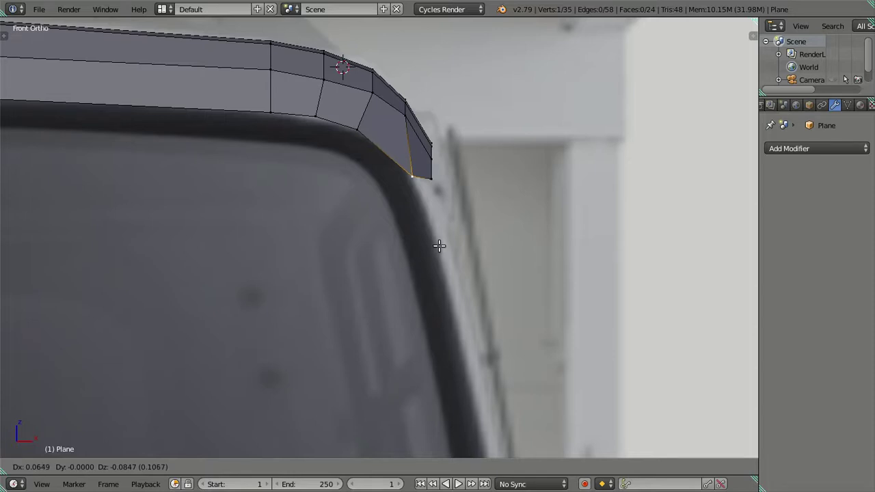
{"action": "left_click", "coordinate": [440, 246]}
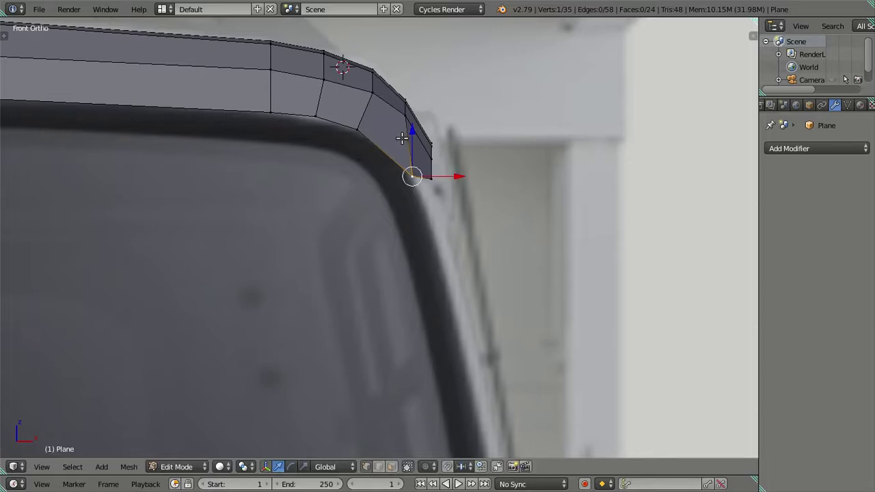
Step: Move the next two roof-edge vertices onto the windshield curve, then select the outer corner vertices
{"action": "right_click", "coordinate": [364, 129]}
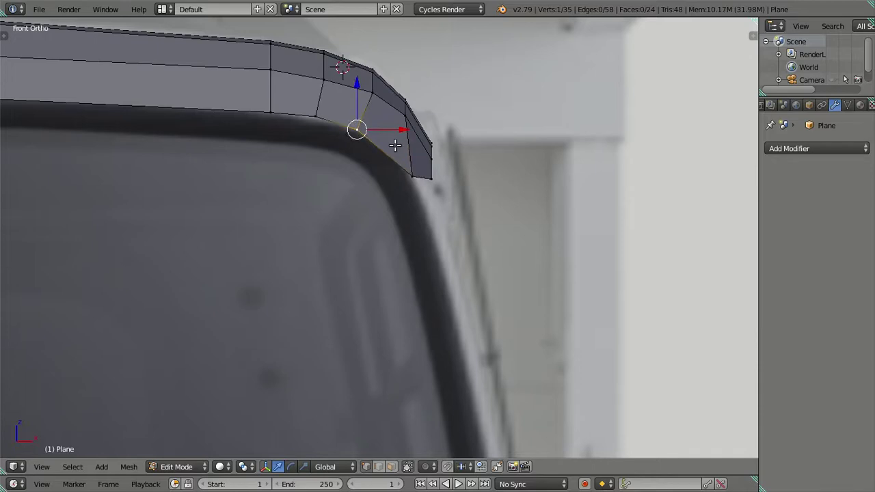
{"action": "key", "text": "g"}
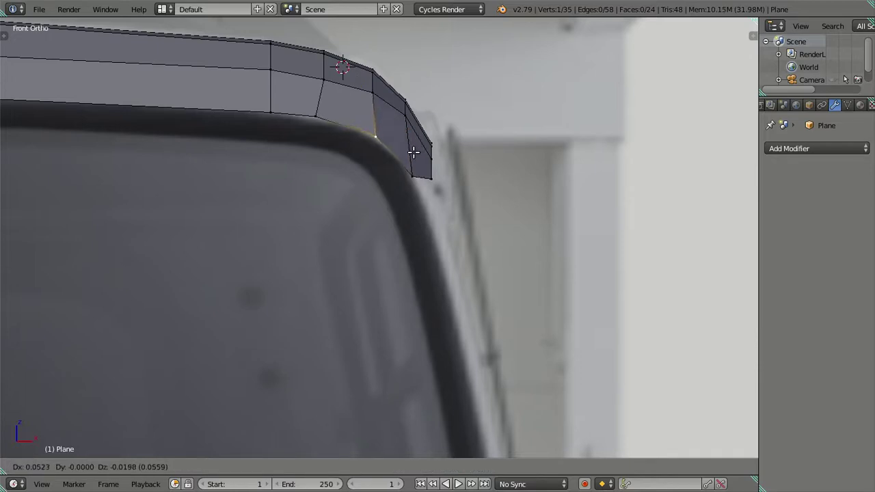
{"action": "left_click", "coordinate": [410, 148]}
{"action": "right_click", "coordinate": [347, 130]}
{"action": "left_click_drag", "start_coordinate": [351, 116], "coordinate": [362, 116]}
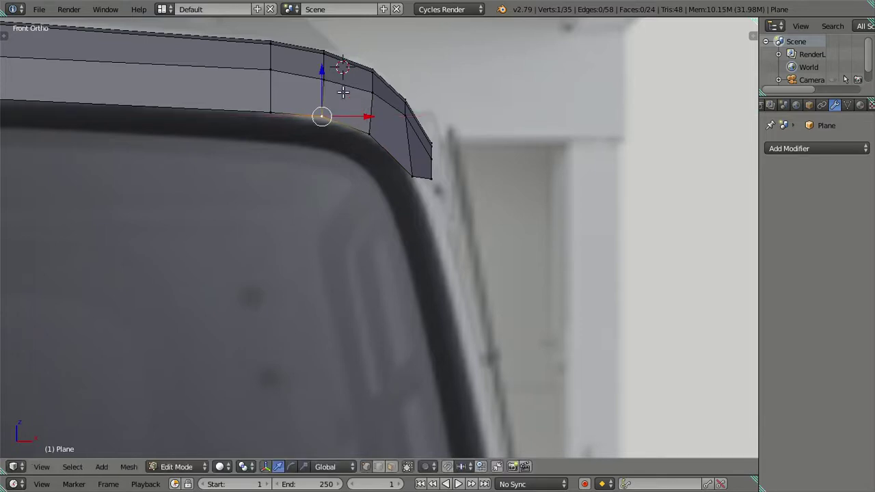
{"action": "left_click_drag", "start_coordinate": [322, 69], "coordinate": [326, 70]}
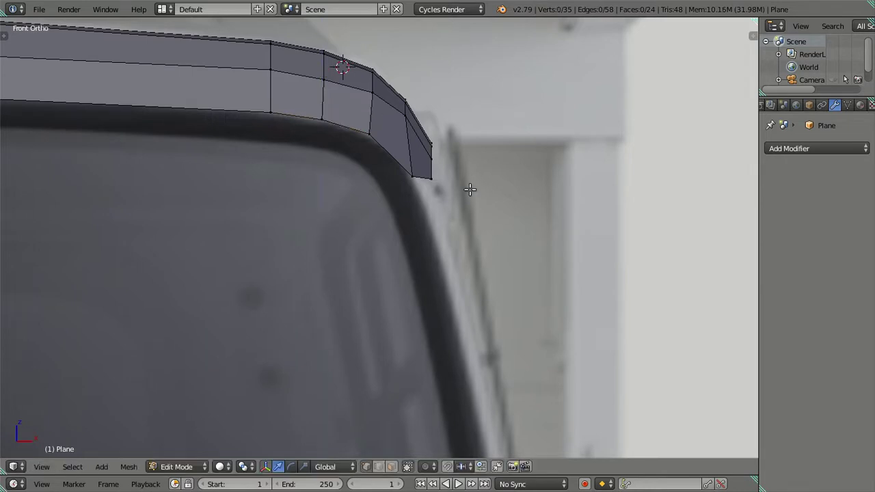
{"action": "right_click", "coordinate": [411, 180]}
{"action": "right_click", "coordinate": [412, 177], "text": "shift"}
Step: In Right Ortho with X-ray on, raise the roof's front corner vertex along Z to the reference
{"action": "scroll", "coordinate": [445, 180], "scroll_direction": "down", "scroll_amount": 3}
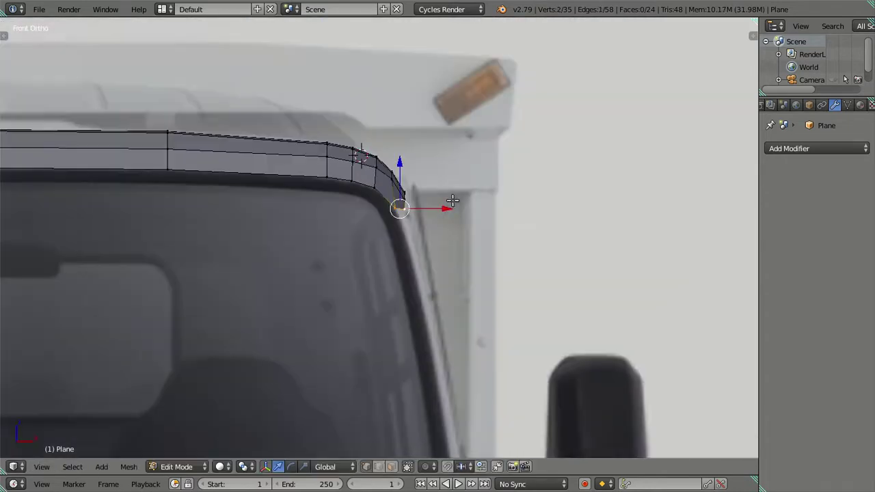
{"action": "middle_click_drag", "start_coordinate": [449, 196], "coordinate": [360, 237]}
{"action": "key", "text": "KP_3"}
{"action": "scroll", "coordinate": [285, 231], "scroll_direction": "up", "scroll_amount": 3}
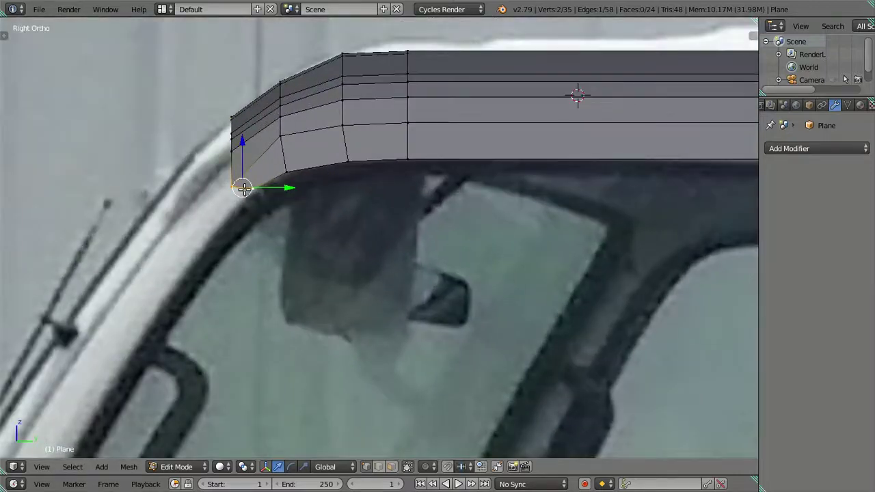
{"action": "scroll", "coordinate": [270, 225], "scroll_direction": "up", "scroll_amount": 2}
{"action": "middle_click_drag", "start_coordinate": [221, 189], "coordinate": [377, 210], "text": "shift"}
{"action": "right_click", "coordinate": [311, 178]}
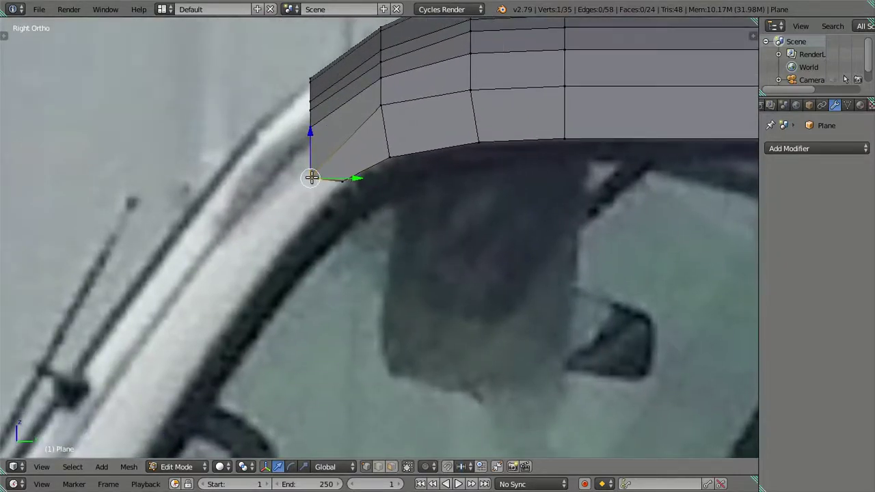
{"action": "key", "text": "g"}
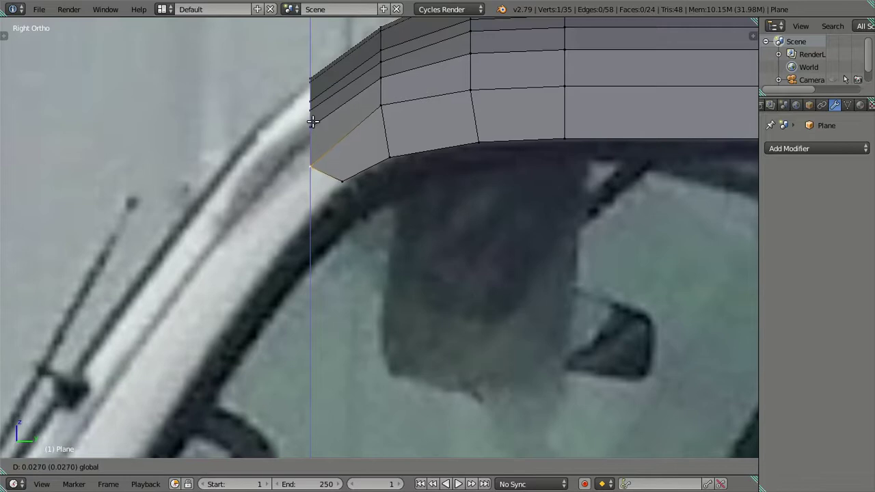
{"action": "right_click", "coordinate": [320, 112]}
{"action": "key", "text": "z"}
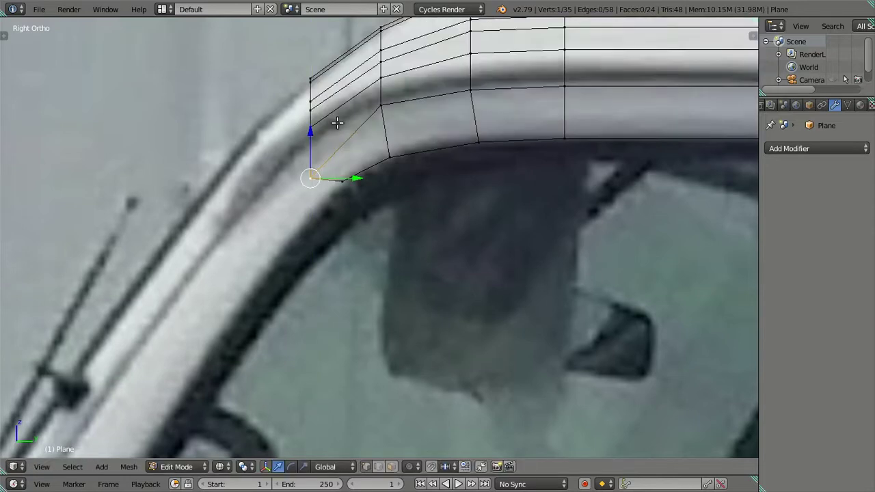
{"action": "key", "text": "g"}
{"action": "key", "text": "z"}
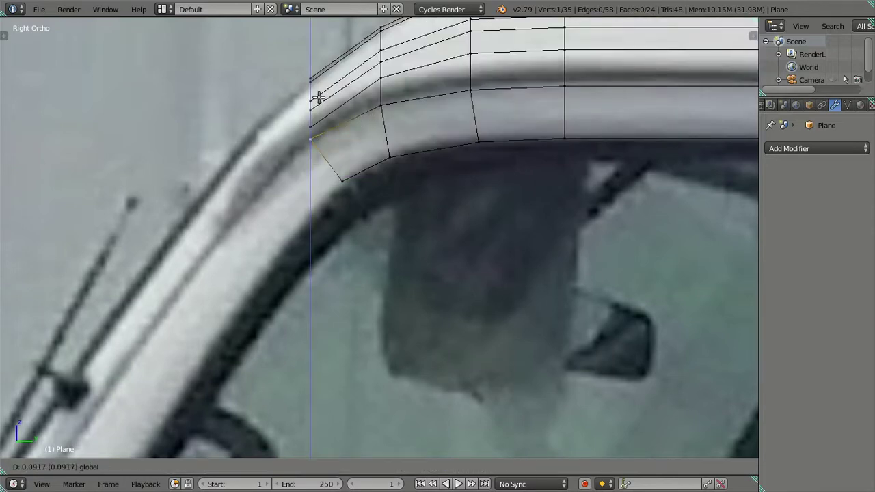
{"action": "right_click", "coordinate": [320, 98]}
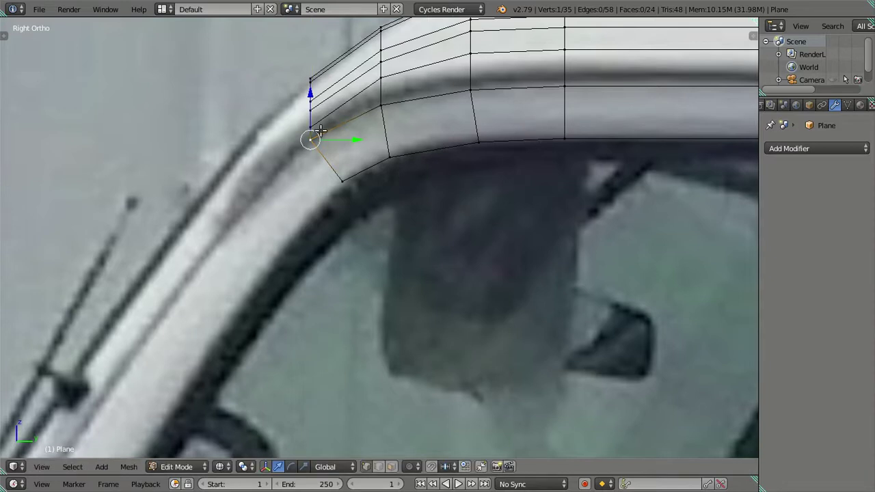
Step: Shift the lower edge-loop vertices vertically along Z to match the side photo's roofline
{"action": "key", "text": "g"}
{"action": "right_click", "coordinate": [311, 96]}
{"action": "right_click", "coordinate": [380, 105]}
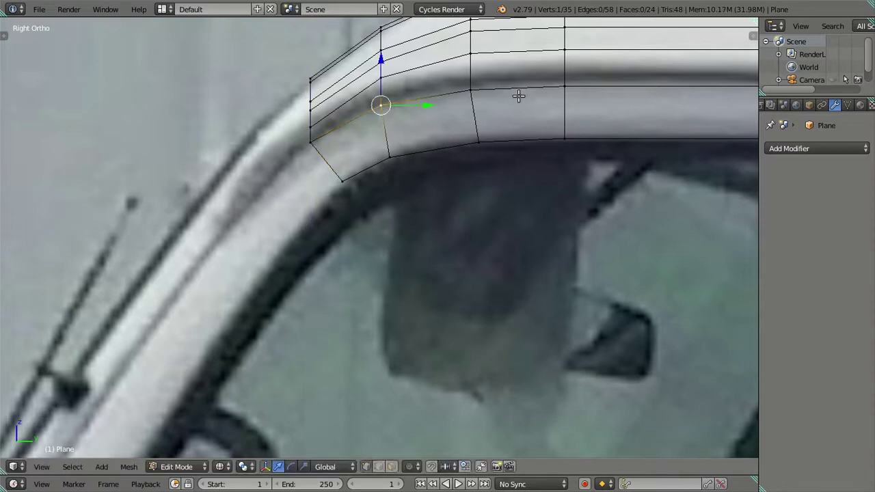
{"action": "right_click", "coordinate": [471, 89], "text": "shift"}
{"action": "right_click", "coordinate": [565, 84], "text": "shift"}
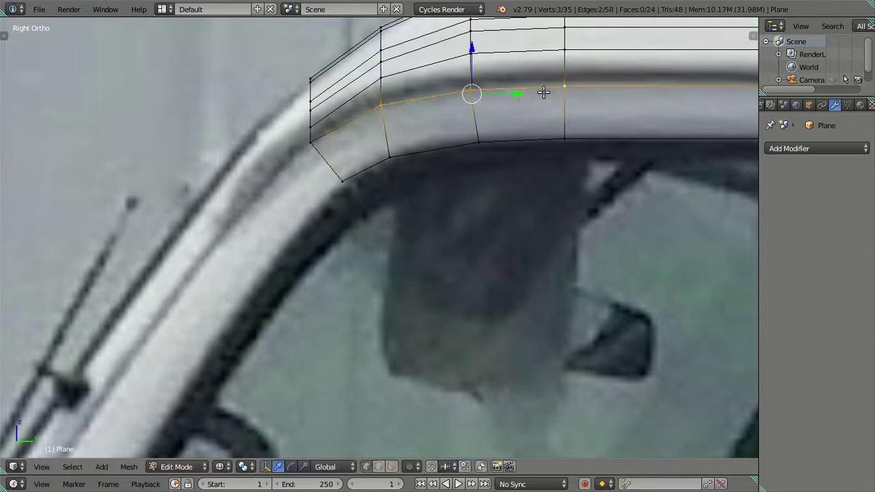
{"action": "key", "text": "g"}
{"action": "key", "text": "z"}
{"action": "left_click", "coordinate": [472, 48]}
{"action": "right_click", "coordinate": [381, 102], "text": "shift"}
{"action": "scroll", "coordinate": [492, 77], "scroll_direction": "down", "scroll_amount": 4}
{"action": "key", "text": "a"}
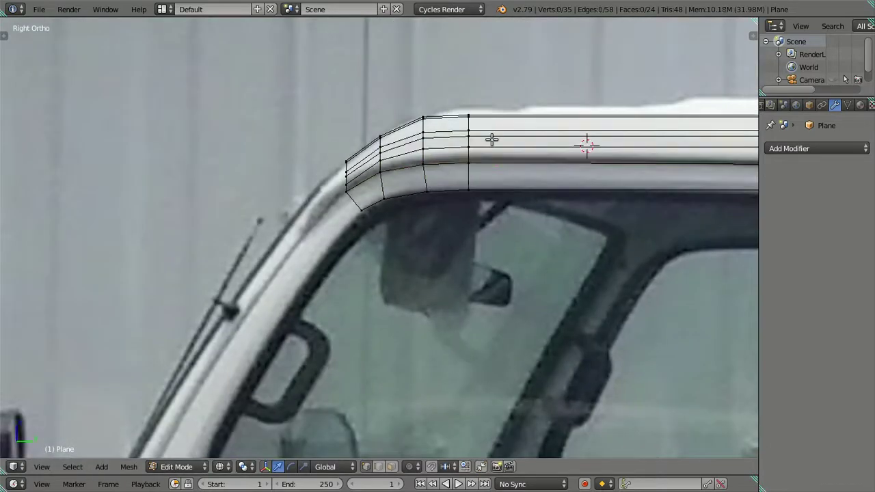
Step: Lower the rear end vertex of the roof's lower edge slightly
{"action": "scroll", "coordinate": [447, 215], "scroll_direction": "up", "scroll_amount": 1}
{"action": "mouse_move", "coordinate": [556, 175]}
{"action": "middle_mouse_down", "text": "shift"}
{"action": "mouse_move", "coordinate": [255, 224]}
{"action": "mouse_move", "coordinate": [399, 182]}
{"action": "middle_mouse_up", "text": "shift"}
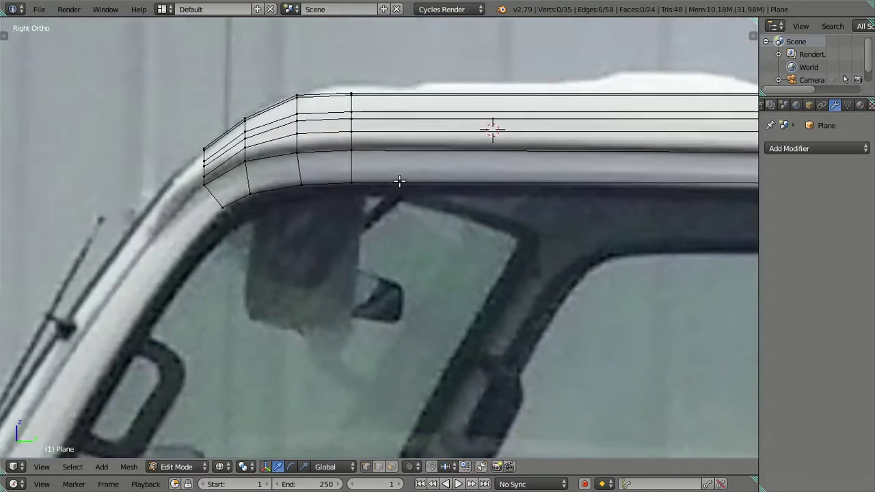
{"action": "middle_click_drag", "start_coordinate": [541, 188], "coordinate": [240, 242], "text": "shift"}
{"action": "scroll", "coordinate": [563, 215], "scroll_direction": "up", "scroll_amount": 2}
{"action": "right_click", "coordinate": [600, 191]}
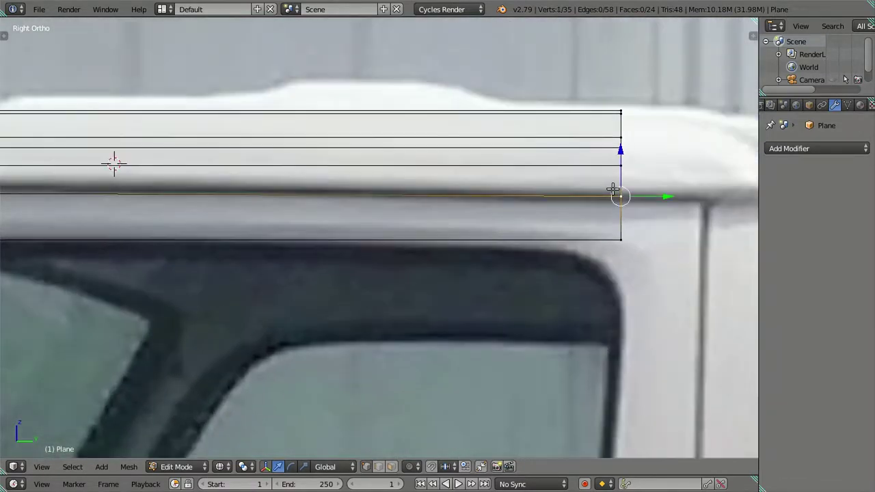
{"action": "left_click_drag", "start_coordinate": [620, 158], "coordinate": [571, 186]}
{"action": "key", "text": "a"}
{"action": "scroll", "coordinate": [305, 239], "scroll_direction": "down", "scroll_amount": 3}
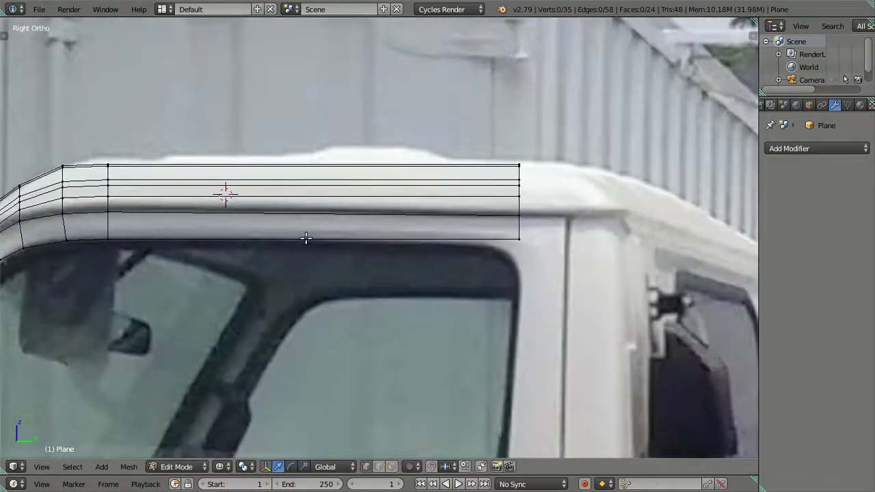
Step: Reselect the roof-corner vertex, then switch to Front Ortho and clear the selection
{"action": "middle_click_drag", "start_coordinate": [305, 239], "coordinate": [486, 169], "text": "shift"}
{"action": "scroll", "coordinate": [486, 169], "scroll_direction": "up", "scroll_amount": 4}
{"action": "middle_click_drag", "start_coordinate": [285, 160], "coordinate": [322, 188], "text": "shift"}
{"action": "right_click", "coordinate": [289, 141]}
{"action": "key", "text": "KP_1"}
{"action": "key", "text": "a"}
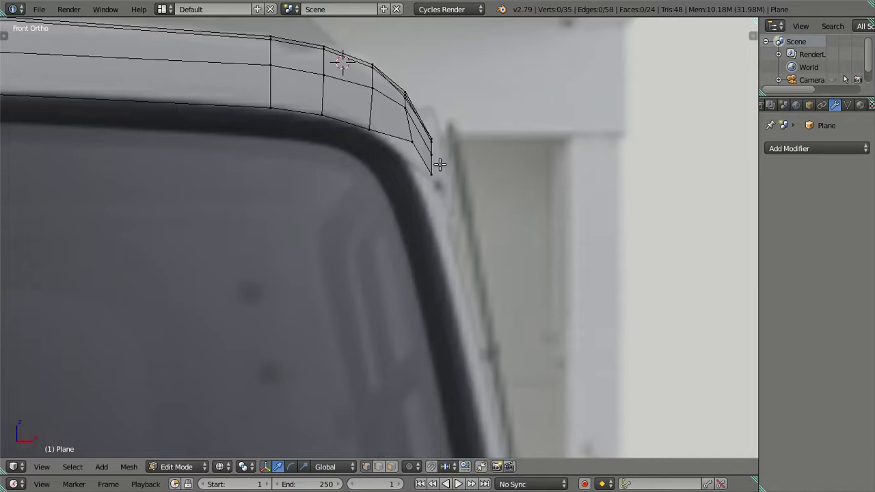
Step: Select two roof-corner vertices in front view and nudge them slightly sideways
{"action": "right_click", "coordinate": [410, 141]}
{"action": "key", "text": "KP_3"}
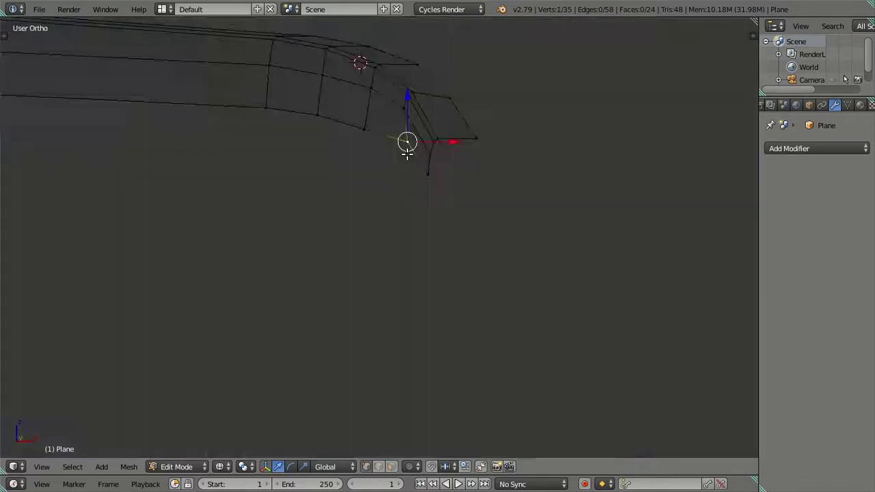
{"action": "key", "text": "KP_1"}
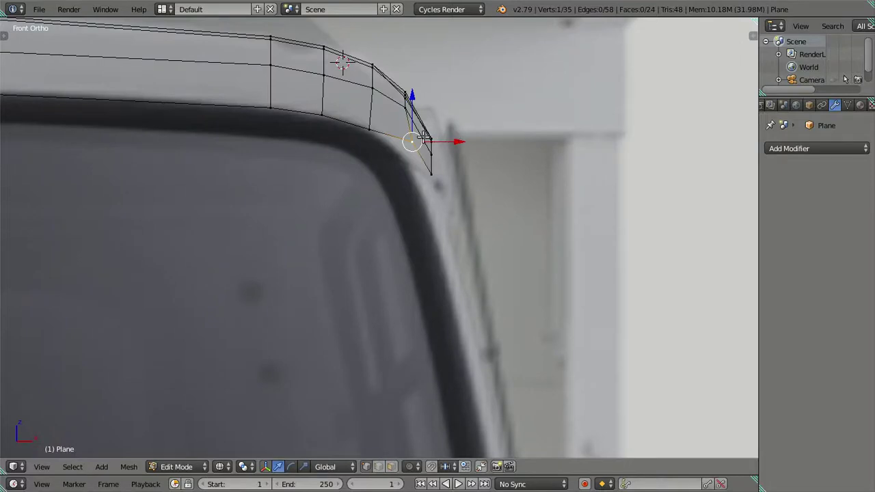
{"action": "scroll", "coordinate": [424, 137], "scroll_direction": "up", "scroll_amount": 2}
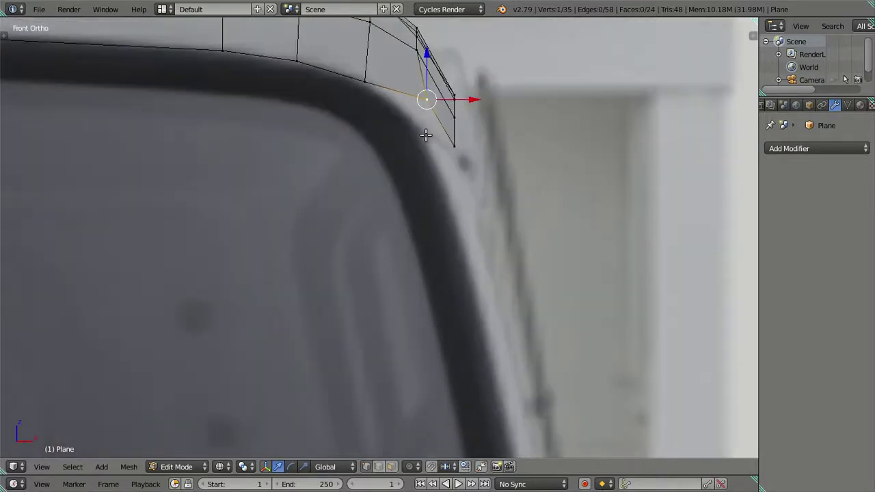
{"action": "right_click", "coordinate": [460, 145], "text": "shift"}
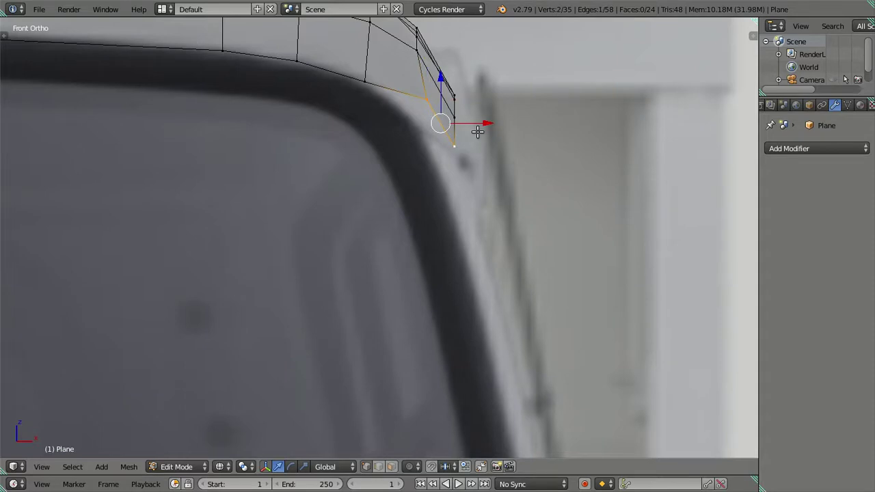
{"action": "left_click_drag", "start_coordinate": [486, 123], "coordinate": [486, 123]}
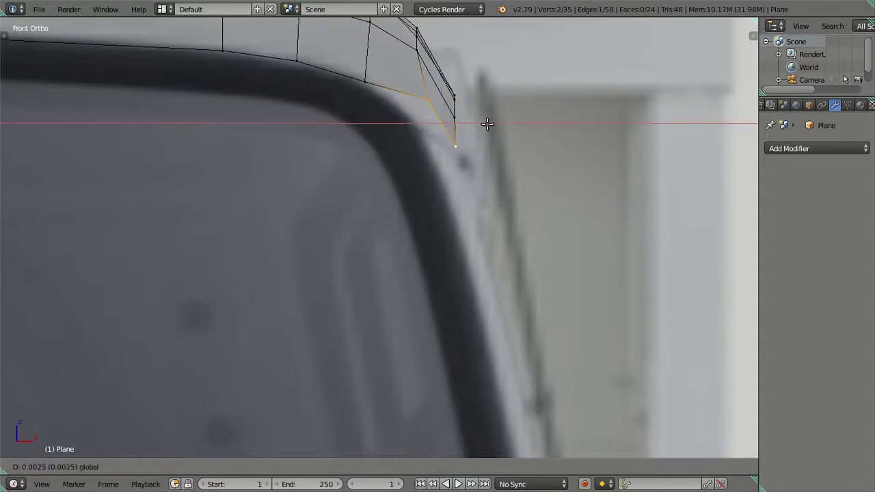
{"action": "left_click", "coordinate": [487, 124]}
Step: Select the upper corner vertex alone, then orbit to inspect the corner's shape in 3D
{"action": "right_click", "coordinate": [365, 82]}
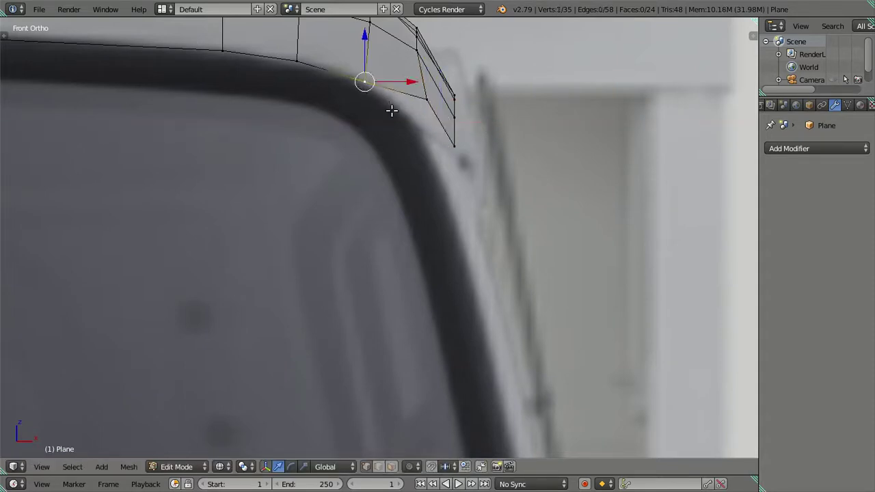
{"action": "key", "text": "g"}
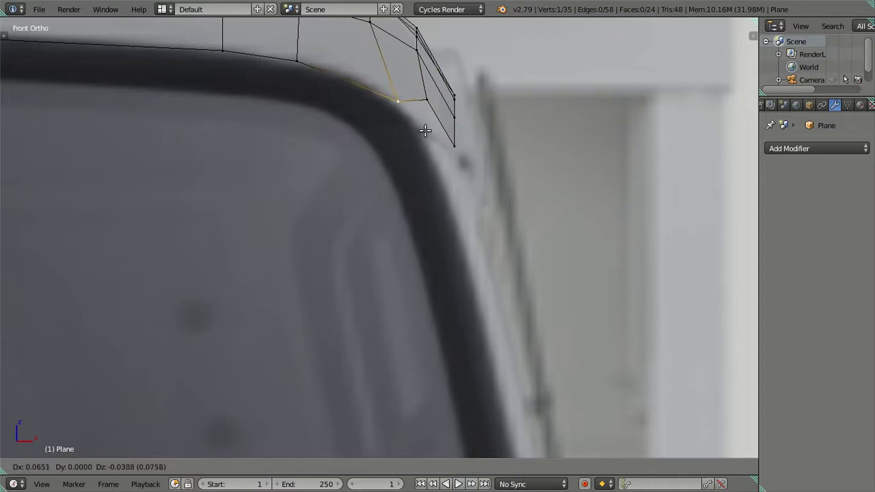
{"action": "key", "text": "Escape"}
{"action": "scroll", "coordinate": [389, 103], "scroll_direction": "down", "scroll_amount": 2}
{"action": "mouse_move", "coordinate": [410, 147]}
{"action": "middle_mouse_down"}
{"action": "mouse_move", "coordinate": [415, 199]}
{"action": "mouse_move", "coordinate": [381, 205]}
{"action": "mouse_move", "coordinate": [363, 181]}
{"action": "mouse_move", "coordinate": [381, 193]}
{"action": "mouse_move", "coordinate": [380, 276]}
{"action": "mouse_move", "coordinate": [310, 200]}
{"action": "mouse_move", "coordinate": [326, 201]}
{"action": "middle_mouse_up"}
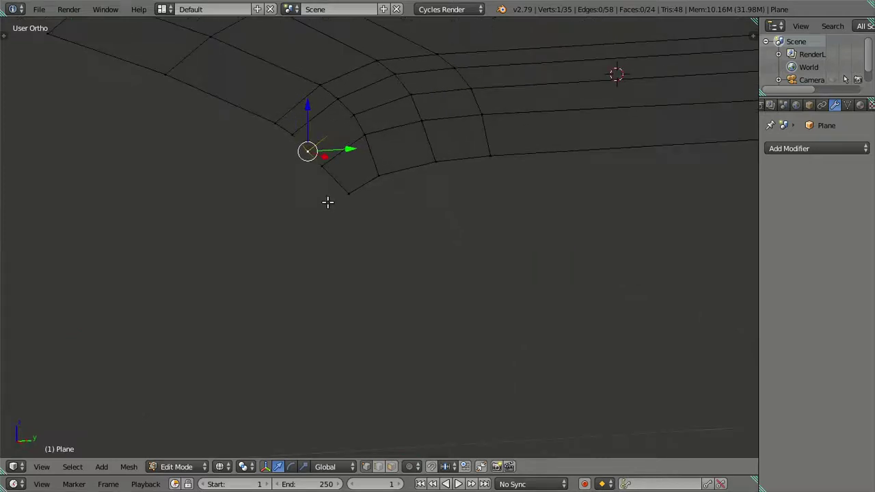
{"action": "key", "text": "KP_1"}
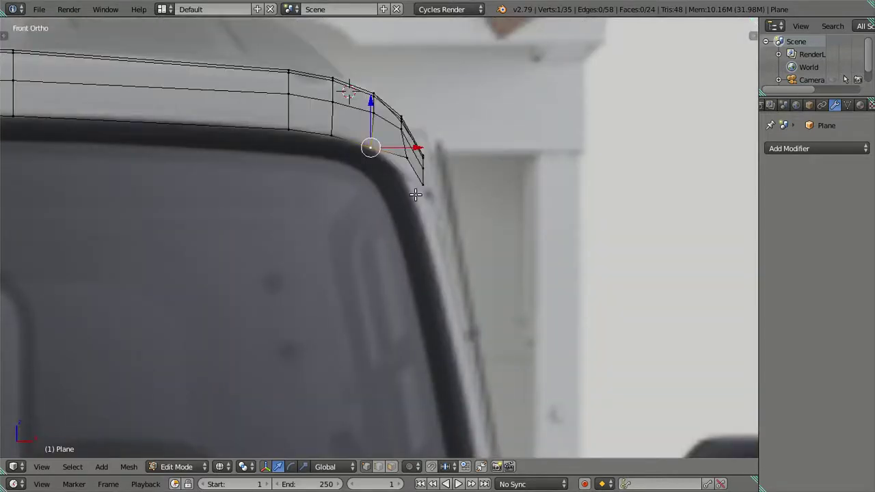
{"action": "scroll", "coordinate": [414, 212], "scroll_direction": "up", "scroll_amount": 2}
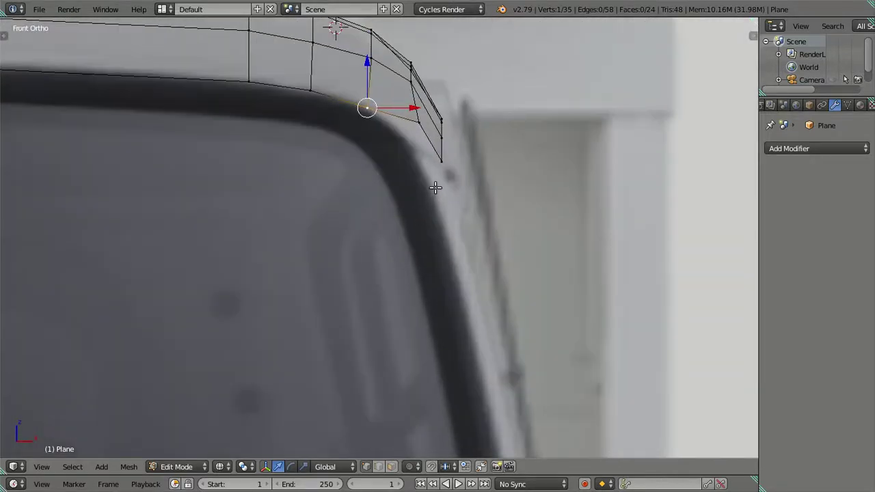
{"action": "mouse_move", "coordinate": [435, 188]}
{"action": "middle_mouse_down"}
{"action": "mouse_move", "coordinate": [344, 188]}
{"action": "mouse_move", "coordinate": [388, 227]}
{"action": "mouse_move", "coordinate": [407, 217]}
{"action": "middle_mouse_up"}
{"action": "key", "text": "KP_1"}
Step: Select three corner vertices and remove the unwanted extrusion made from them
{"action": "right_click", "coordinate": [416, 123], "text": "shift"}
{"action": "scroll", "coordinate": [437, 194], "scroll_direction": "down", "scroll_amount": 2}
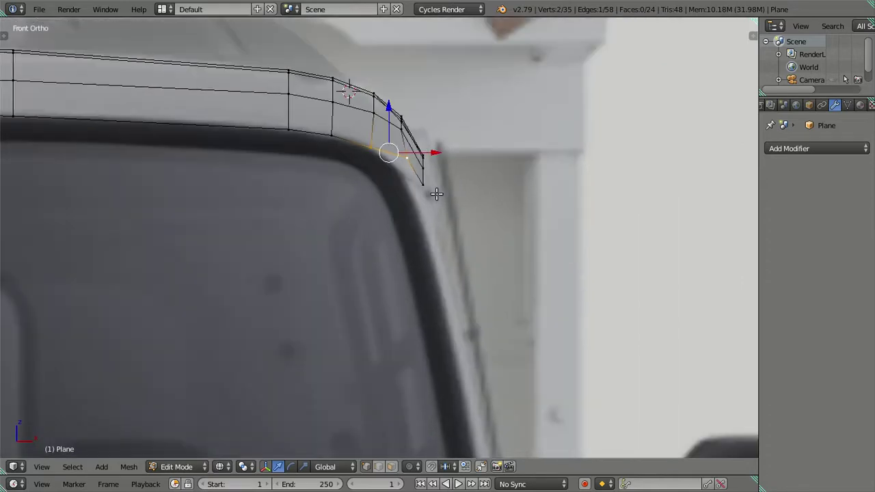
{"action": "right_click", "coordinate": [425, 184], "text": "shift"}
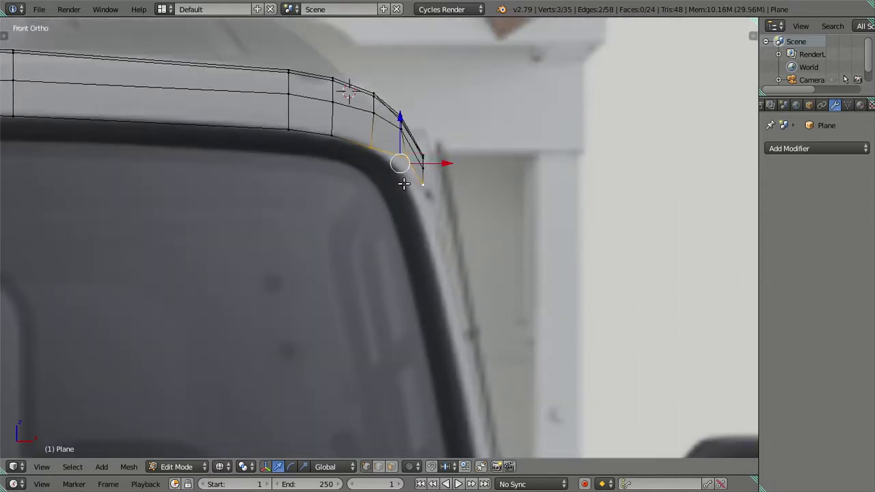
{"action": "key", "text": "e"}
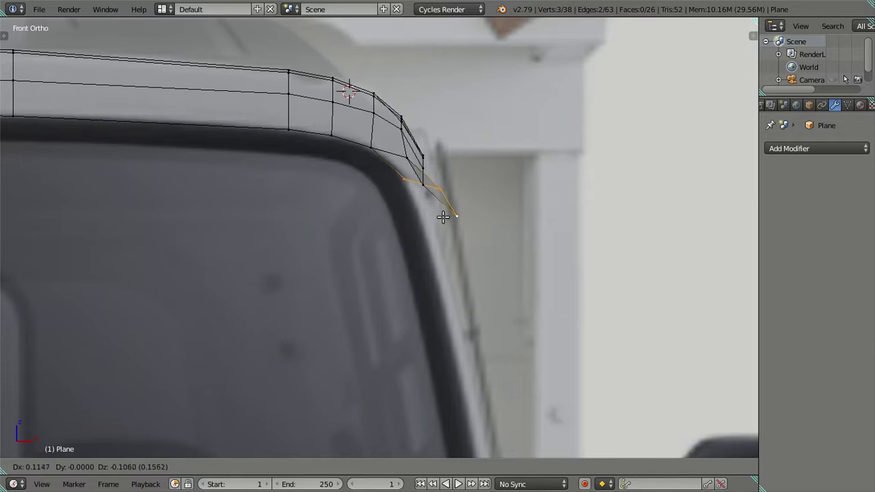
{"action": "key", "text": "Escape"}
{"action": "key", "text": "ctrl+z"}
{"action": "key", "text": "ctrl+z"}
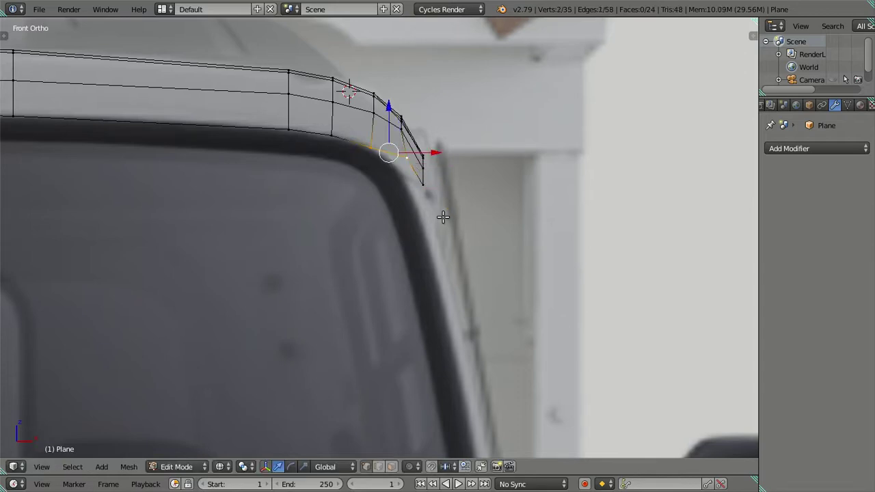
{"action": "key", "text": "a"}
{"action": "scroll", "coordinate": [426, 171], "scroll_direction": "up", "scroll_amount": 3}
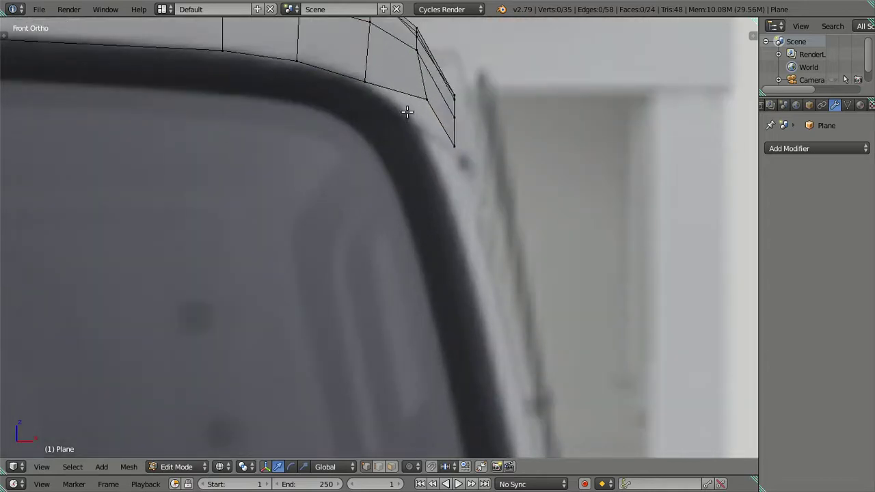
Step: Move a roof-corner vertex onto the windshield's rounded top-right edge
{"action": "right_click", "coordinate": [426, 99]}
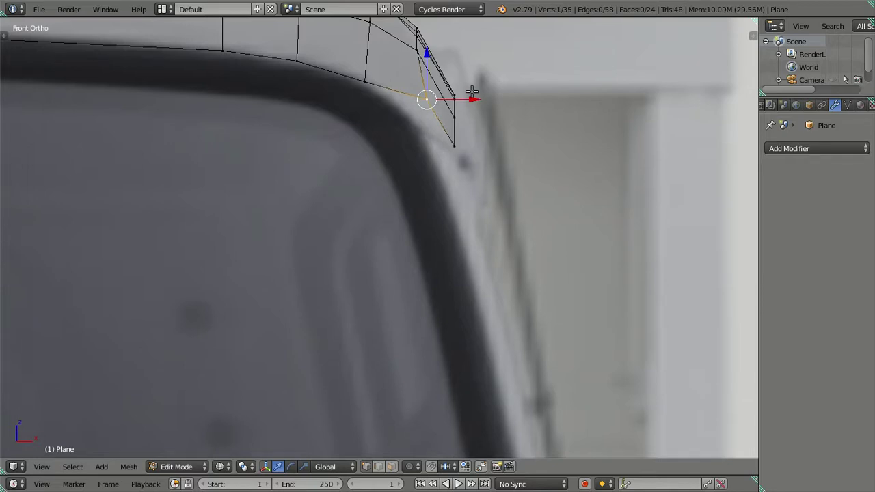
{"action": "right_click", "coordinate": [451, 144]}
{"action": "right_click", "coordinate": [426, 108], "text": "shift"}
{"action": "left_click_drag", "start_coordinate": [480, 122], "coordinate": [455, 122]}
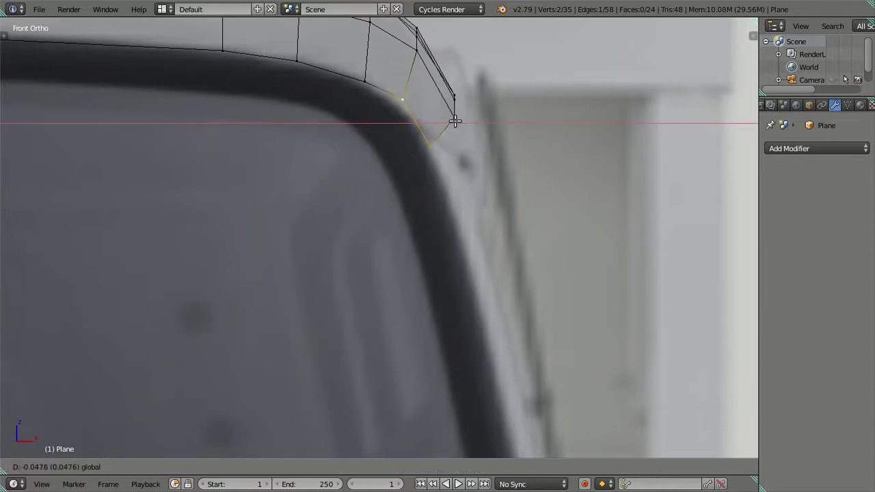
{"action": "right_click", "coordinate": [363, 82]}
{"action": "scroll", "coordinate": [363, 82], "scroll_direction": "down", "scroll_amount": 1}
{"action": "middle_click_drag", "start_coordinate": [366, 107], "coordinate": [419, 214], "text": "shift"}
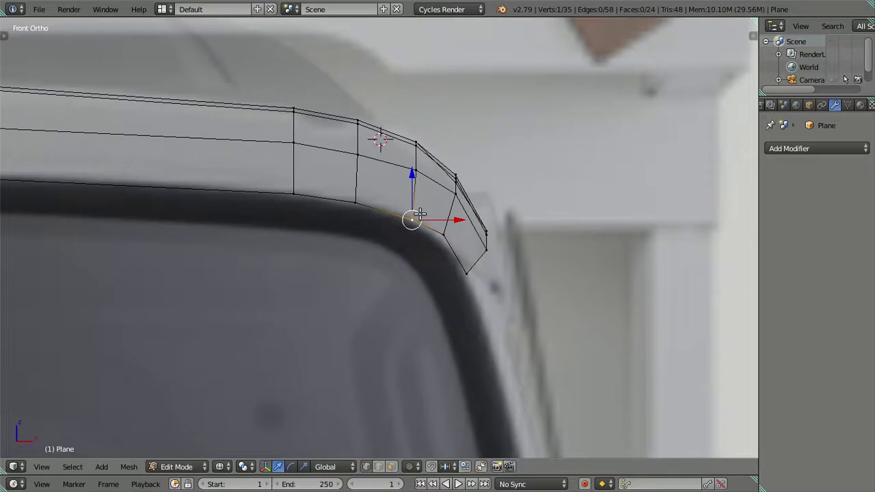
{"action": "scroll", "coordinate": [420, 214], "scroll_direction": "up", "scroll_amount": 1}
{"action": "key", "text": "g"}
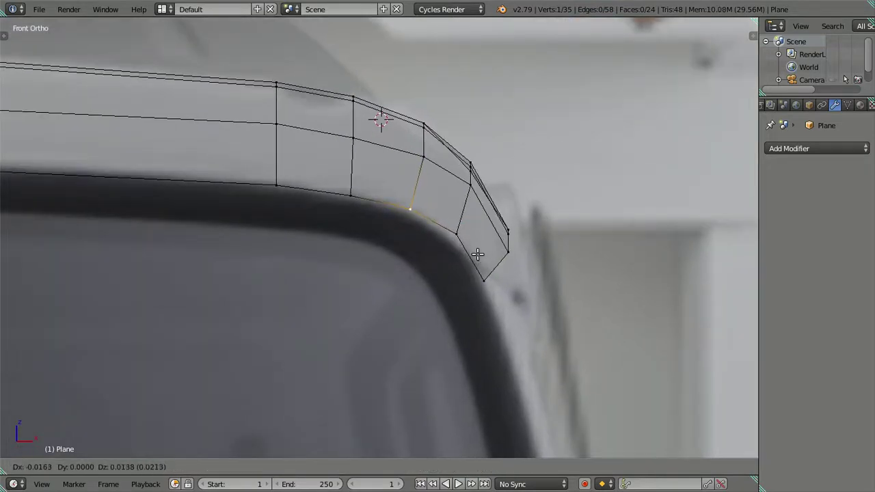
{"action": "left_click", "coordinate": [478, 255]}
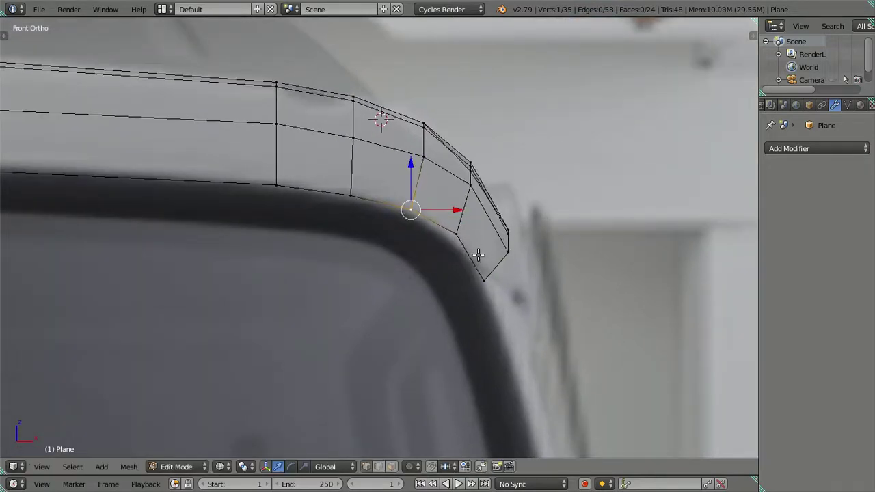
Step: Shift the lowest corner vertex pair and another corner vertex along X to follow the curve
{"action": "right_click", "coordinate": [457, 233]}
{"action": "right_click", "coordinate": [483, 278], "text": "shift"}
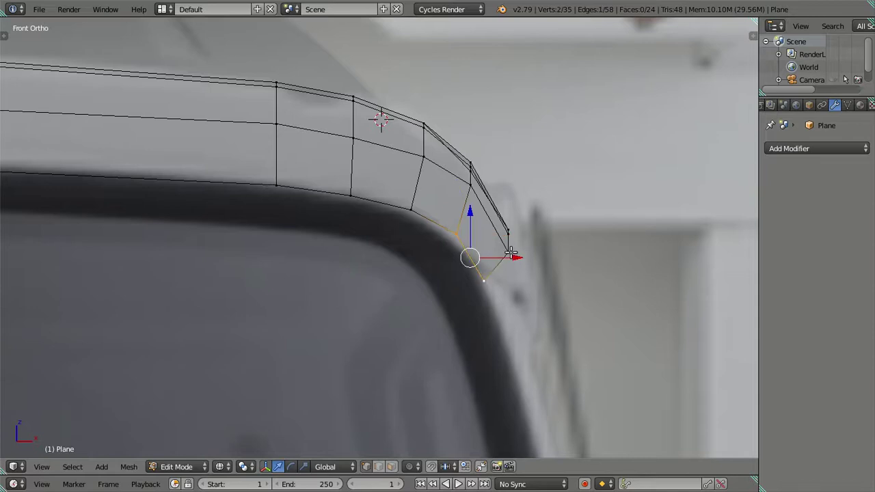
{"action": "key", "text": "g"}
{"action": "key", "text": "x"}
{"action": "left_click", "coordinate": [508, 252]}
{"action": "right_click", "coordinate": [352, 197]}
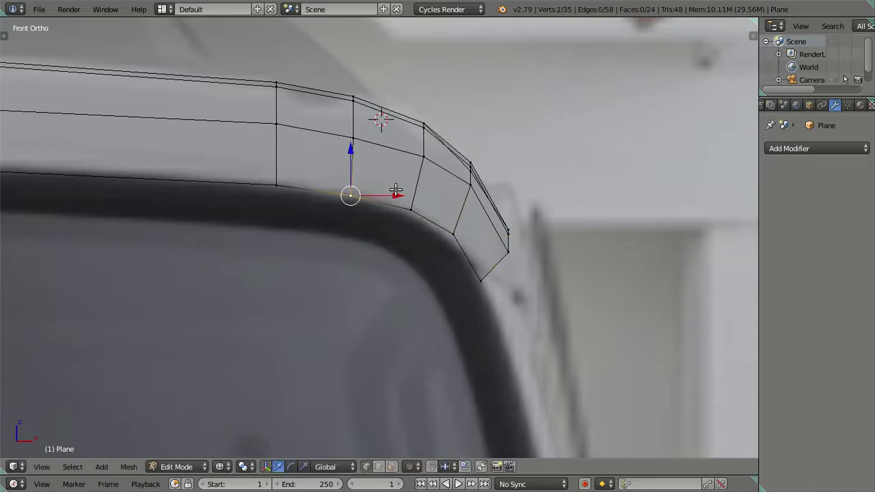
{"action": "key", "text": "g"}
{"action": "key", "text": "x"}
{"action": "left_click", "coordinate": [387, 189]}
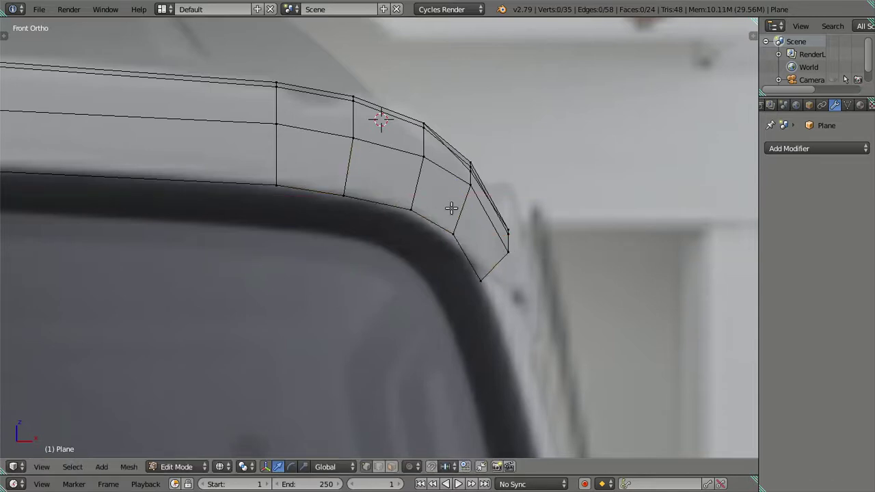
Step: Select the bottom two vertices forming the corner's end edge
{"action": "right_click", "coordinate": [508, 252]}
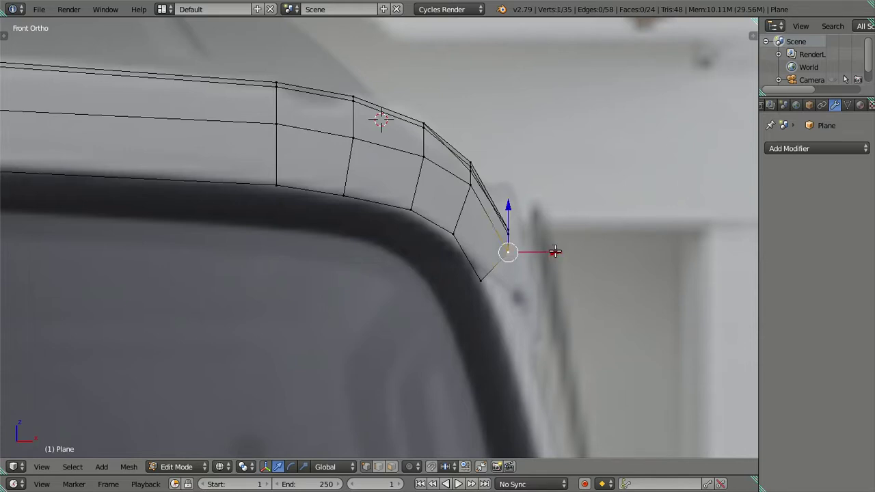
{"action": "right_click", "coordinate": [478, 281], "text": "shift"}
{"action": "scroll", "coordinate": [468, 283], "scroll_direction": "down", "scroll_amount": 1}
{"action": "scroll", "coordinate": [445, 260], "scroll_direction": "down", "scroll_amount": 2}
{"action": "scroll", "coordinate": [424, 225], "scroll_direction": "down", "scroll_amount": 2}
Step: Extrude the corner edge in five sections down the windshield side to the mirror arm
{"action": "scroll", "coordinate": [415, 234], "scroll_direction": "down", "scroll_amount": 2}
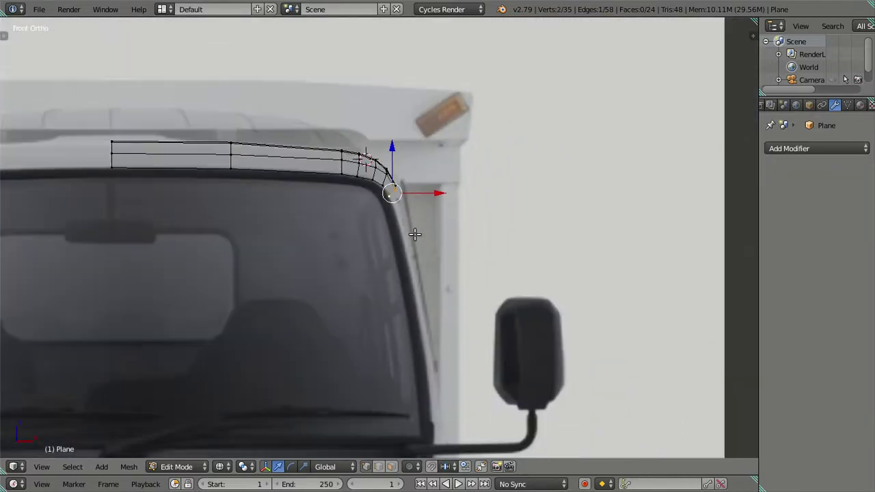
{"action": "middle_click_drag", "start_coordinate": [415, 235], "coordinate": [399, 155], "text": "shift"}
{"action": "key", "text": "e"}
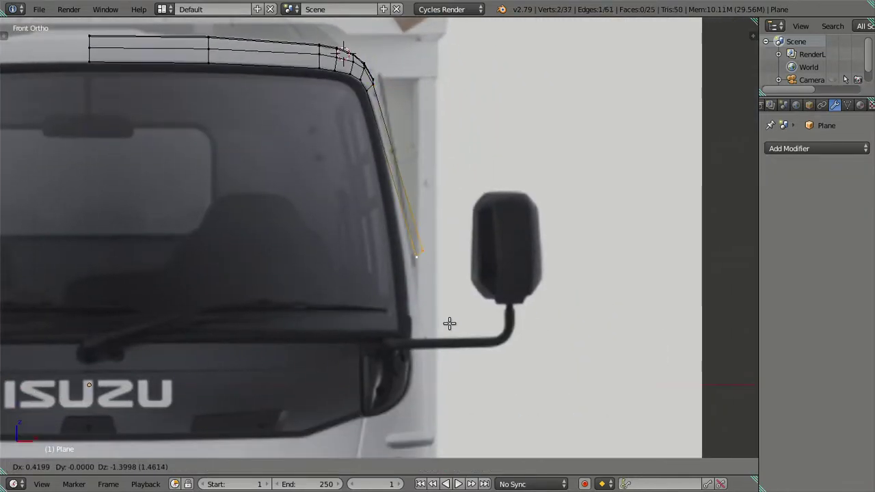
{"action": "left_click", "coordinate": [410, 183]}
{"action": "key", "text": "e"}
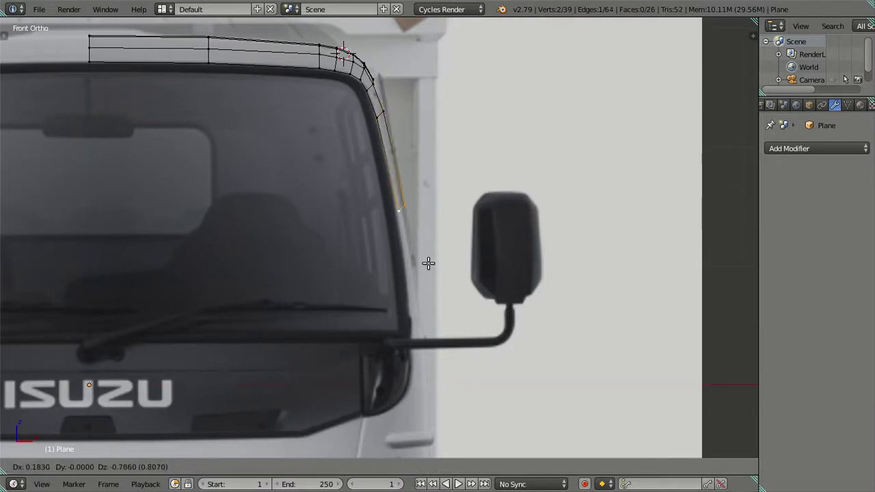
{"action": "left_click", "coordinate": [426, 250]}
{"action": "key", "text": "e"}
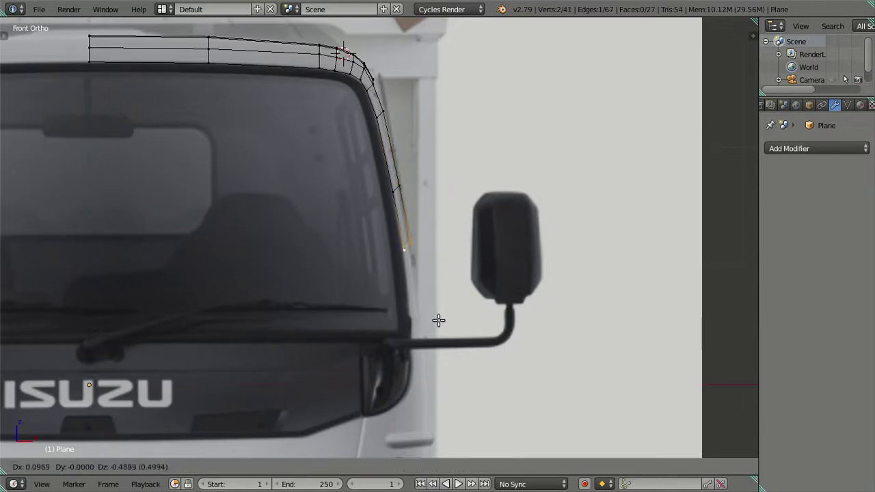
{"action": "left_click", "coordinate": [438, 322]}
{"action": "key", "text": "e"}
{"action": "left_click", "coordinate": [444, 400]}
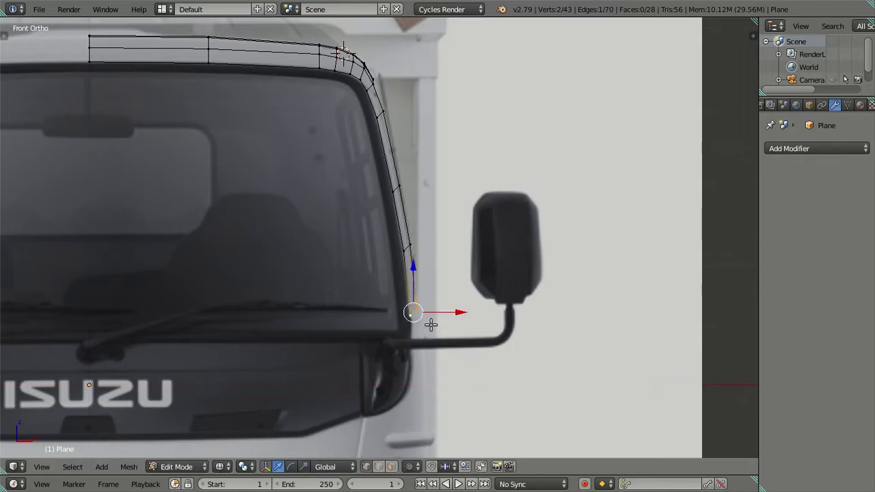
{"action": "key", "text": "e"}
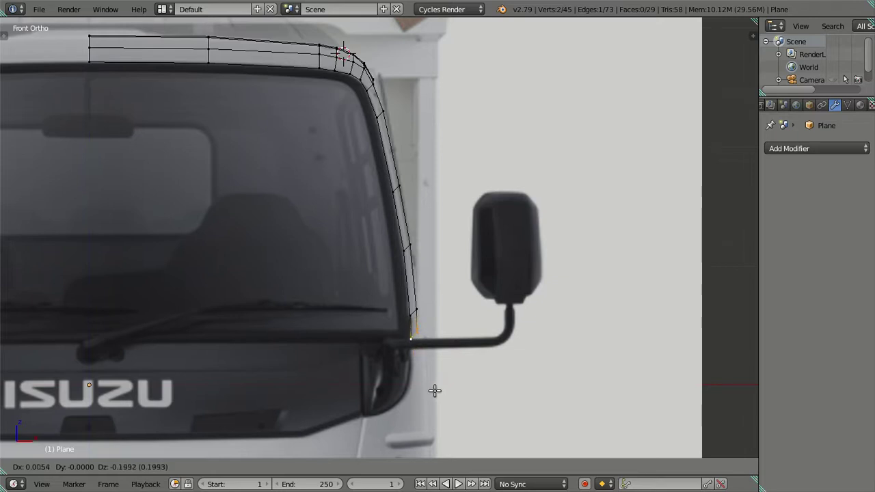
{"action": "left_click", "coordinate": [435, 391]}
Step: Align the pillar strip's two bottom vertices along X with the glass edge
{"action": "scroll", "coordinate": [438, 390], "scroll_direction": "up", "scroll_amount": 3}
{"action": "right_click", "coordinate": [455, 390]}
{"action": "key", "text": "g"}
{"action": "key", "text": "x"}
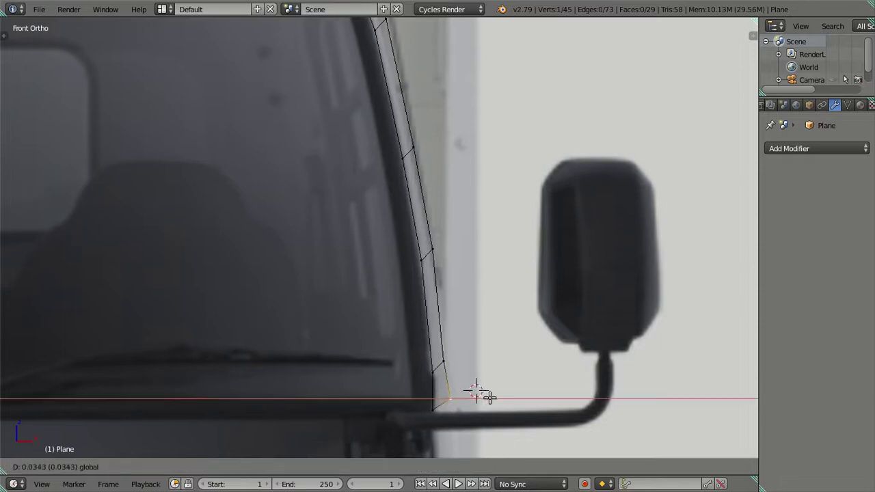
{"action": "left_click", "coordinate": [491, 398]}
{"action": "right_click", "coordinate": [448, 362]}
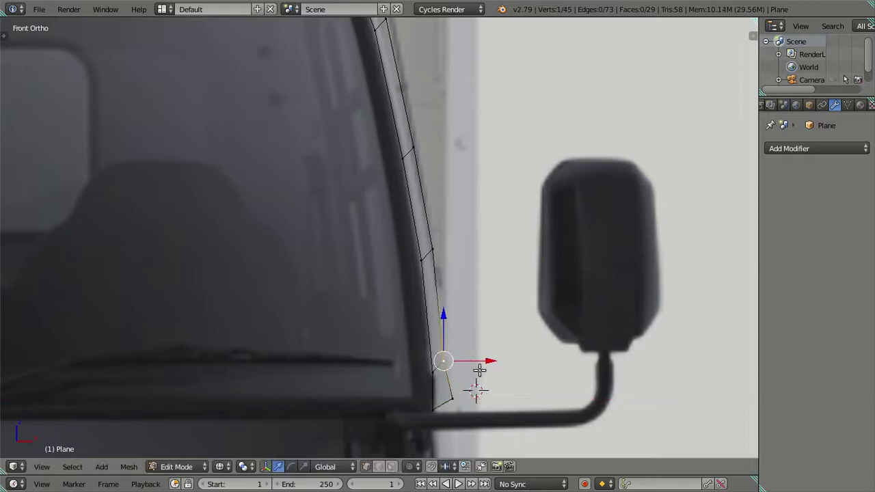
{"action": "key", "text": "g"}
{"action": "key", "text": "x"}
{"action": "left_click", "coordinate": [482, 361]}
Step: Shift the lower inner-edge vertex pair along X to match the glass, then clear the selection
{"action": "right_click", "coordinate": [457, 394]}
{"action": "right_click", "coordinate": [451, 362], "text": "shift"}
{"action": "key", "text": "g"}
{"action": "key", "text": "x"}
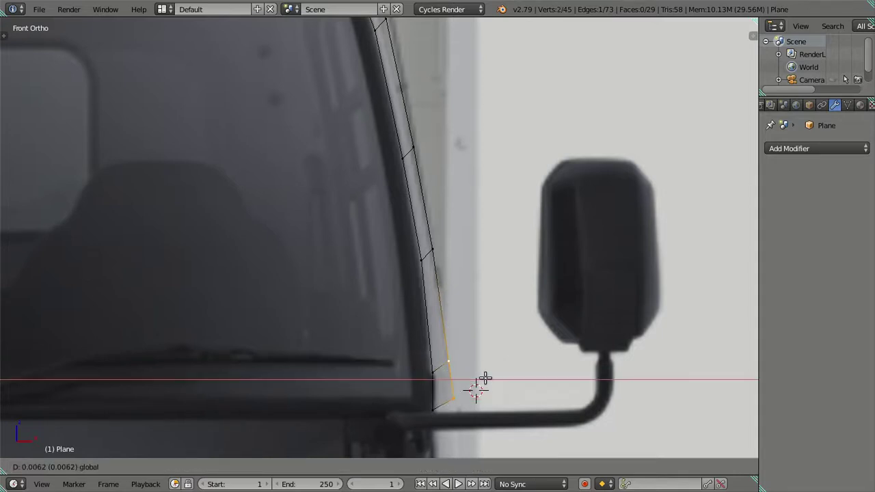
{"action": "left_click", "coordinate": [485, 378]}
{"action": "right_click", "coordinate": [426, 257]}
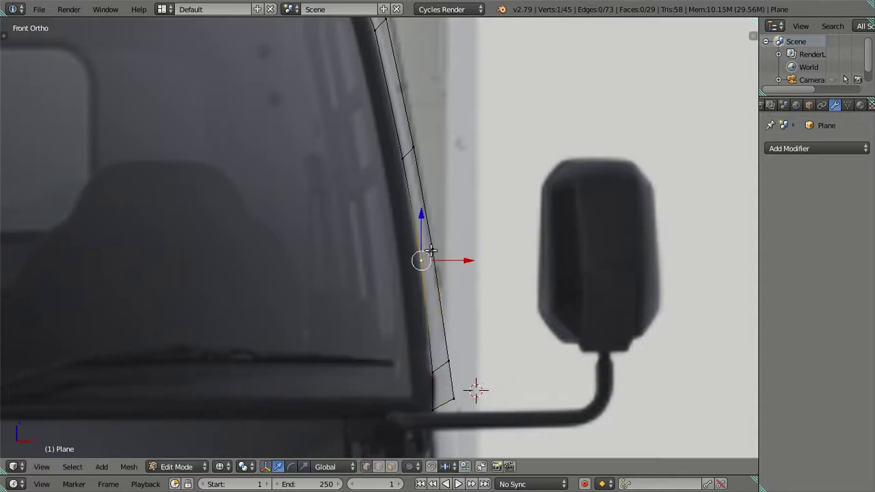
{"action": "key", "text": "g"}
{"action": "key", "text": "x"}
{"action": "right_click", "coordinate": [470, 254]}
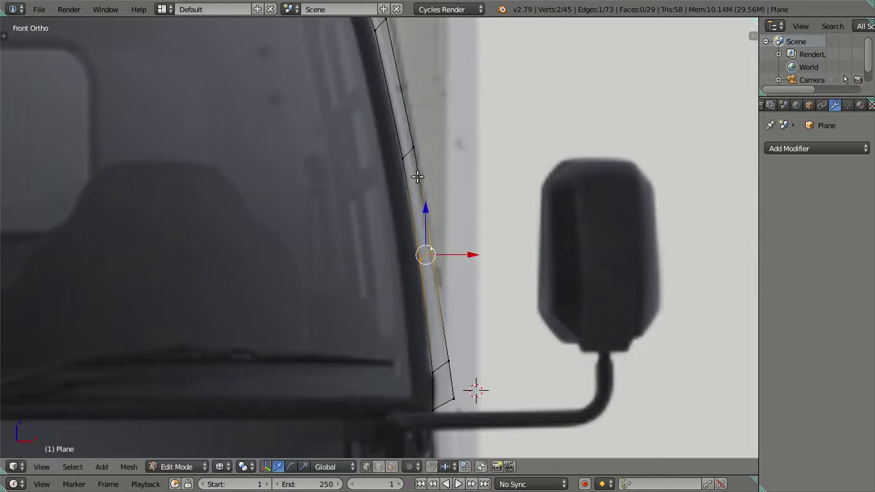
{"action": "key", "text": "a"}
{"action": "scroll", "coordinate": [405, 161], "scroll_direction": "down", "scroll_amount": 1}
{"action": "scroll", "coordinate": [405, 161], "scroll_direction": "down", "scroll_amount": 3}
Step: Adjust the selected pillar-edge vertices vertically along Z
{"action": "middle_click_drag", "start_coordinate": [395, 147], "coordinate": [395, 186], "text": "shift"}
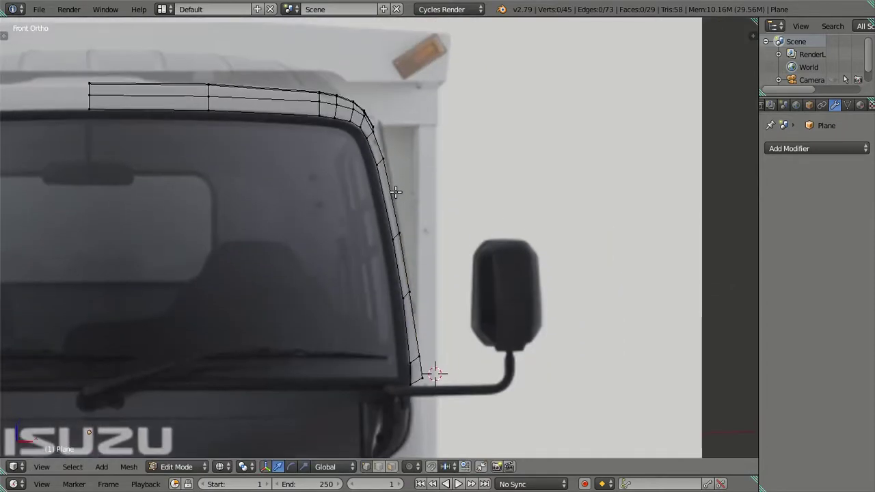
{"action": "scroll", "coordinate": [395, 186], "scroll_direction": "up", "scroll_amount": 3}
{"action": "right_click", "coordinate": [385, 129]}
{"action": "right_click", "coordinate": [423, 321], "text": "ctrl"}
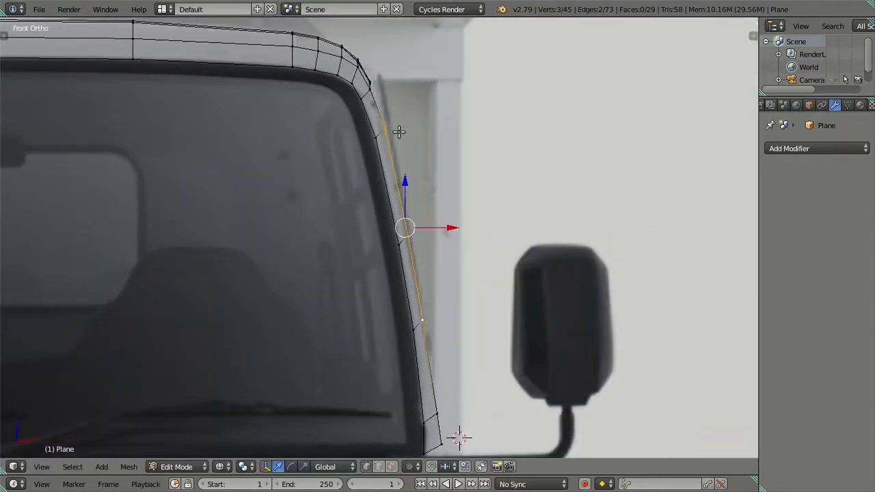
{"action": "key", "text": "g"}
{"action": "key", "text": "z"}
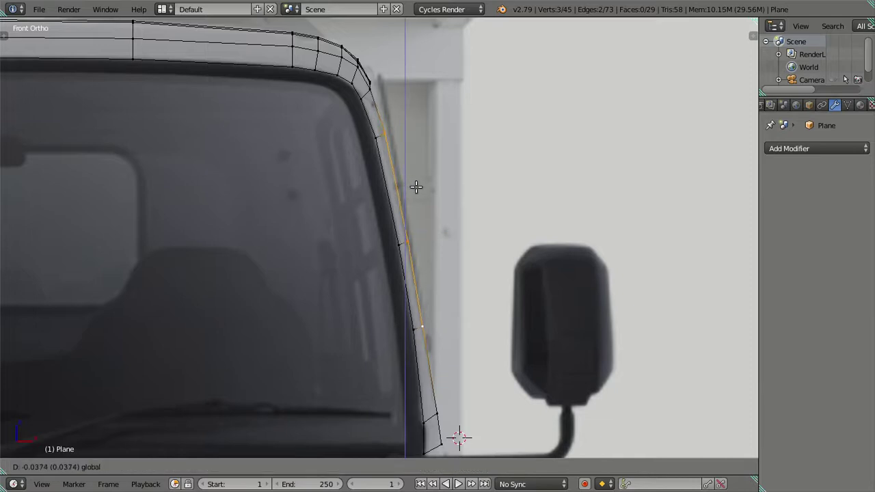
{"action": "left_click", "coordinate": [416, 186]}
Step: Shift an upper pillar vertex and a lower vertex pair along X to match the frame
{"action": "scroll", "coordinate": [416, 187], "scroll_direction": "up", "scroll_amount": 2}
{"action": "right_click", "coordinate": [381, 91]}
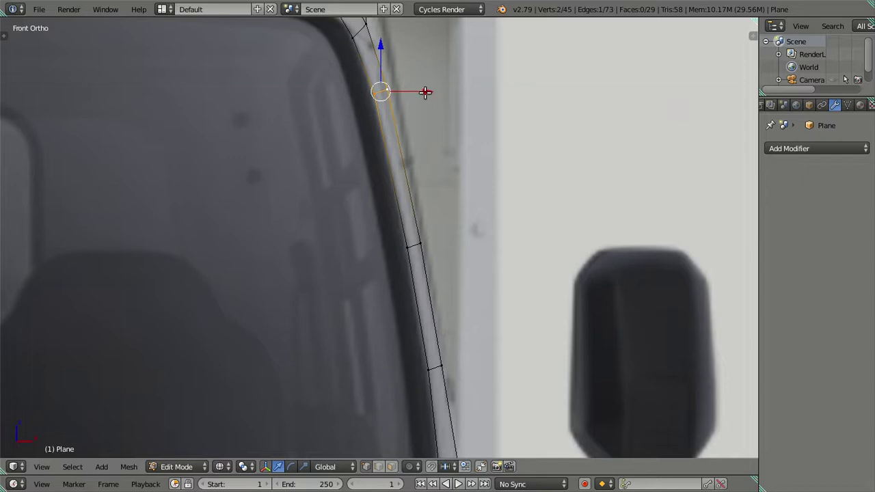
{"action": "key", "text": "g"}
{"action": "key", "text": "x"}
{"action": "left_click", "coordinate": [425, 92]}
{"action": "scroll", "coordinate": [411, 244], "scroll_direction": "down", "scroll_amount": 1}
{"action": "right_click", "coordinate": [416, 335]}
{"action": "right_click", "coordinate": [411, 252], "text": "shift"}
{"action": "key", "text": "g"}
{"action": "key", "text": "x"}
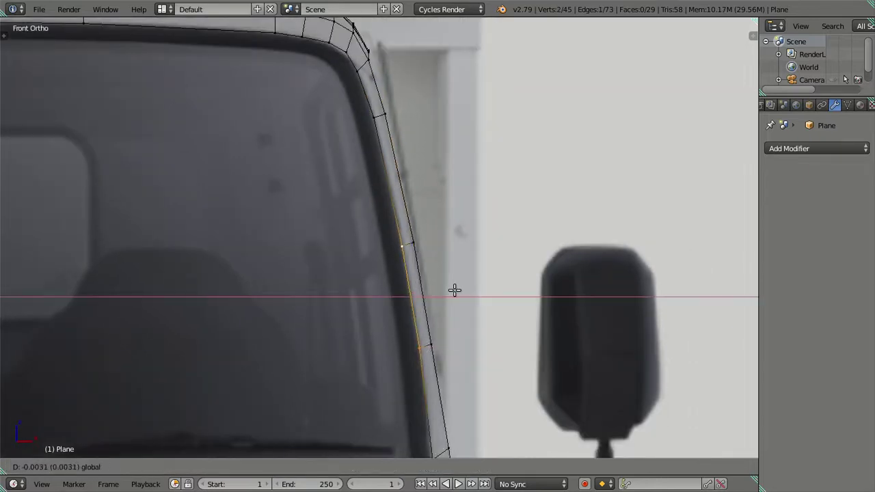
{"action": "left_click", "coordinate": [455, 291]}
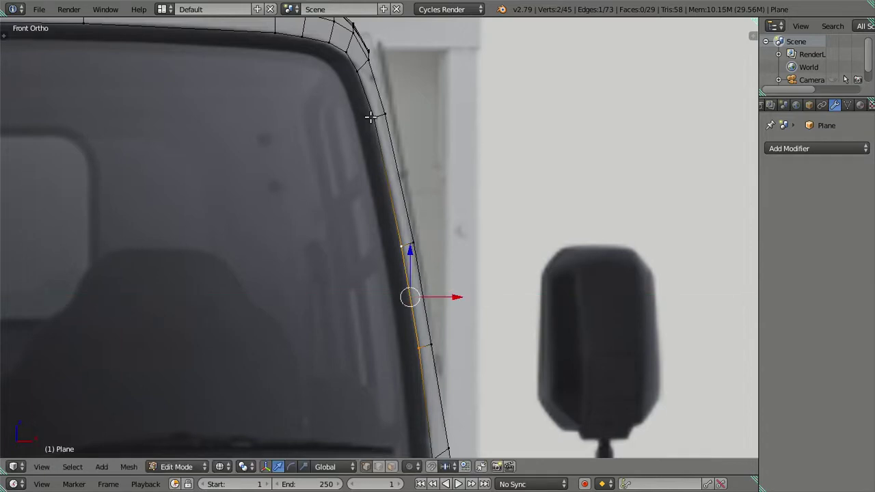
Step: Shift a higher pillar vertex along X and adjust the roof corner vertex's height along Z
{"action": "right_click", "coordinate": [372, 110]}
{"action": "key", "text": "g"}
{"action": "key", "text": "x"}
{"action": "left_click", "coordinate": [412, 115]}
{"action": "right_click", "coordinate": [319, 254]}
{"action": "key", "text": "g"}
{"action": "key", "text": "z"}
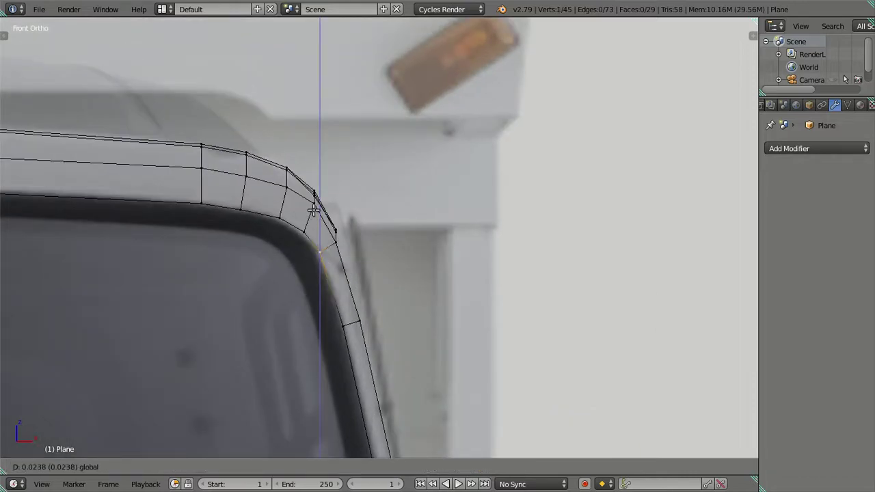
{"action": "left_click", "coordinate": [313, 211]}
Step: Settle the corner vertex on the windshield curve, shift another roof-corner vertex along X, and orbit to check
{"action": "key", "text": "g"}
{"action": "key", "text": "x"}
{"action": "key", "text": "Escape"}
{"action": "key", "text": "ctrl+z"}
{"action": "key", "text": "g"}
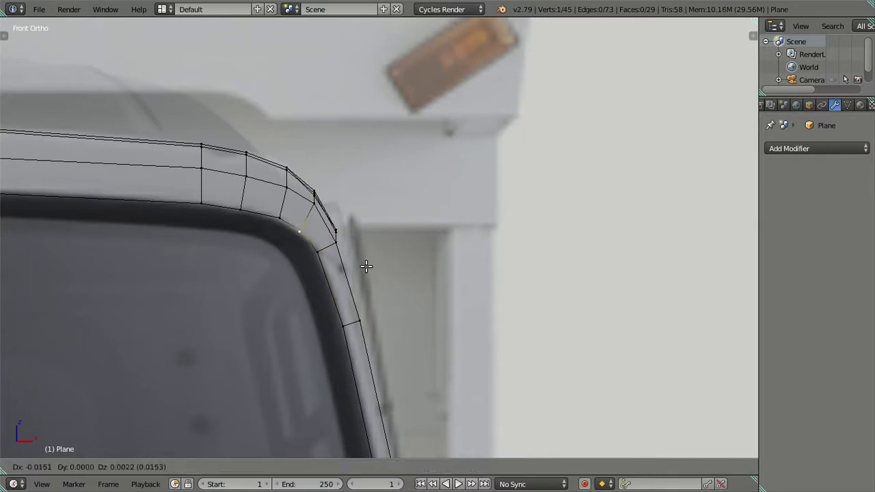
{"action": "left_click", "coordinate": [367, 263]}
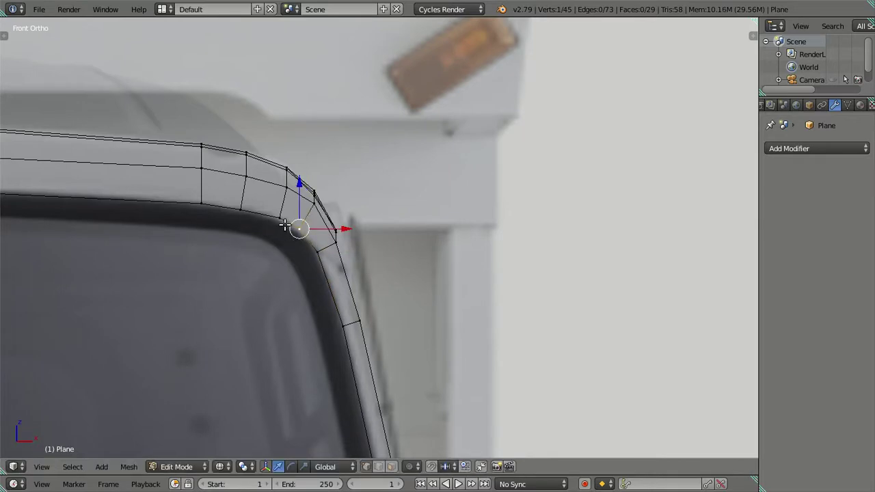
{"action": "right_click", "coordinate": [279, 219]}
{"action": "key", "text": "g"}
{"action": "key", "text": "x"}
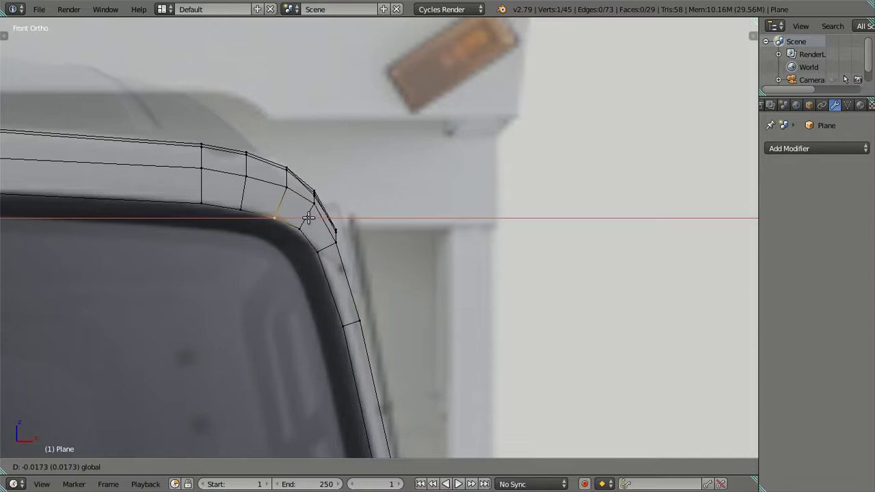
{"action": "left_click", "coordinate": [310, 217]}
{"action": "mouse_move", "coordinate": [309, 218]}
{"action": "middle_mouse_down"}
{"action": "mouse_move", "coordinate": [321, 288]}
{"action": "mouse_move", "coordinate": [263, 263]}
{"action": "mouse_move", "coordinate": [269, 307]}
{"action": "mouse_move", "coordinate": [342, 269]}
{"action": "mouse_move", "coordinate": [344, 223]}
{"action": "middle_mouse_up"}
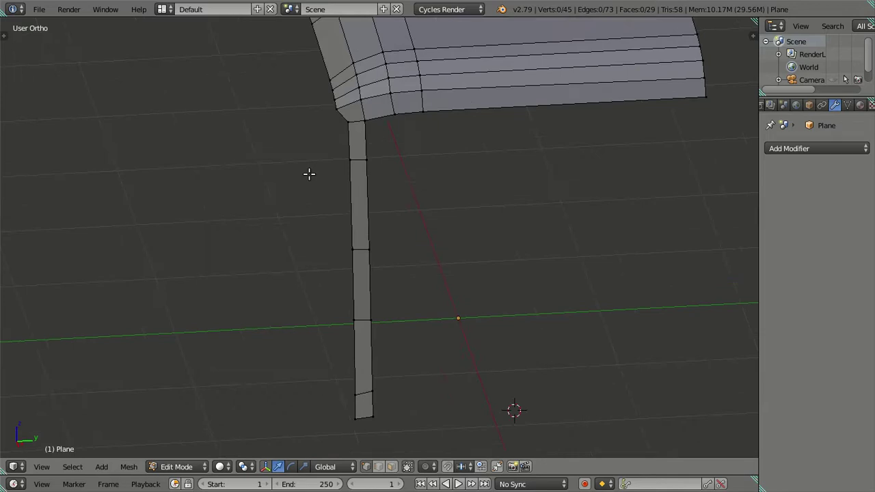
Step: Select the pillar strip's lower faces running up its left edge
{"action": "left_click", "coordinate": [356, 393], "text": "ctrl"}
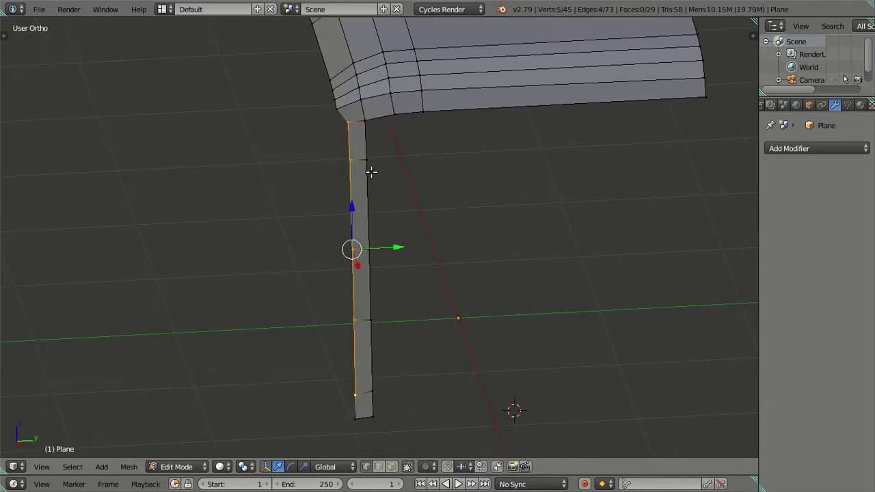
{"action": "left_click", "coordinate": [355, 396], "text": "shift"}
{"action": "left_click", "coordinate": [355, 395], "text": "shift"}
{"action": "left_click", "coordinate": [356, 418], "text": "shift"}
{"action": "left_click", "coordinate": [372, 415], "text": "shift"}
{"action": "left_click", "coordinate": [372, 393], "text": "shift"}
{"action": "left_click", "coordinate": [368, 249], "text": "ctrl"}
{"action": "left_click", "coordinate": [367, 160], "text": "ctrl"}
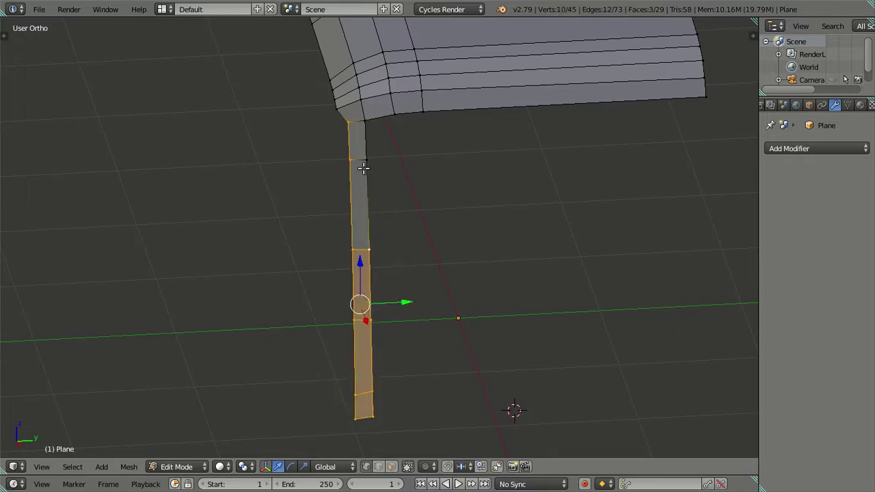
{"action": "left_click", "coordinate": [344, 122], "text": "shift"}
Step: In side view, slide the selected strip faces -0.4561 along Y onto the windshield pillar, then leave fullscreen
{"action": "key", "text": "KP_3"}
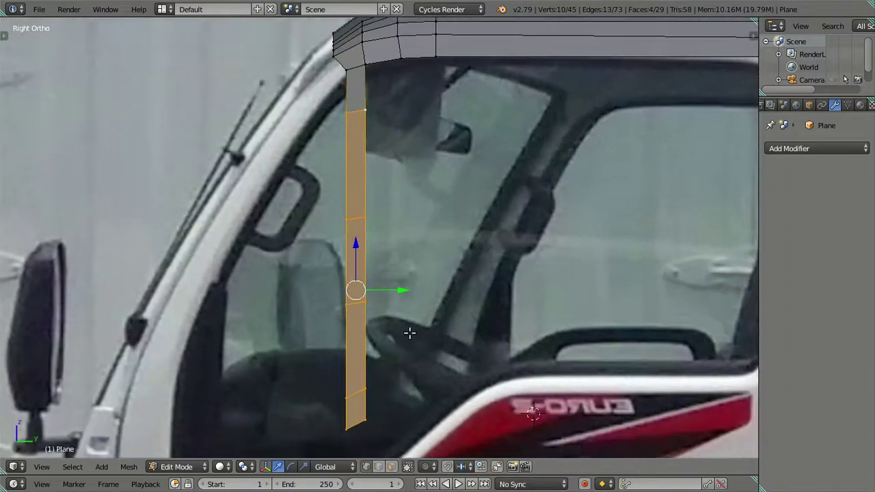
{"action": "left_click", "coordinate": [403, 282]}
{"action": "key", "text": "g"}
{"action": "key", "text": "y"}
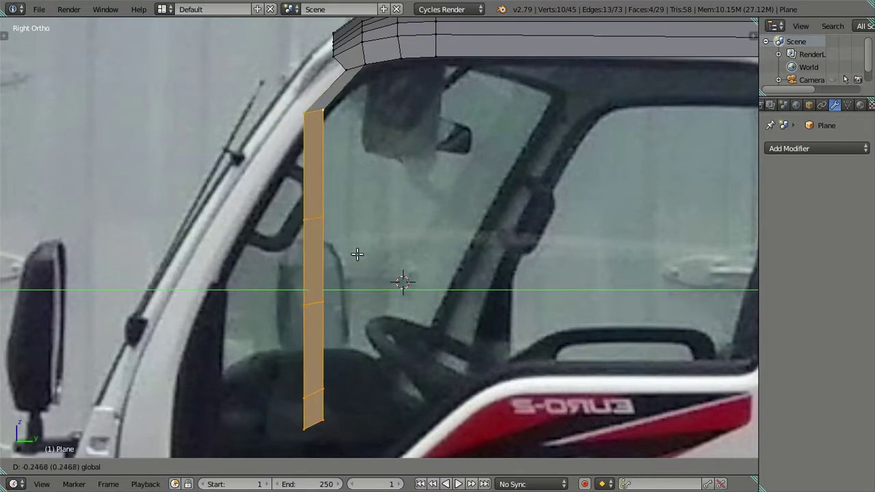
{"action": "left_click", "coordinate": [327, 237]}
{"action": "scroll", "coordinate": [327, 239], "scroll_direction": "down", "scroll_amount": 2}
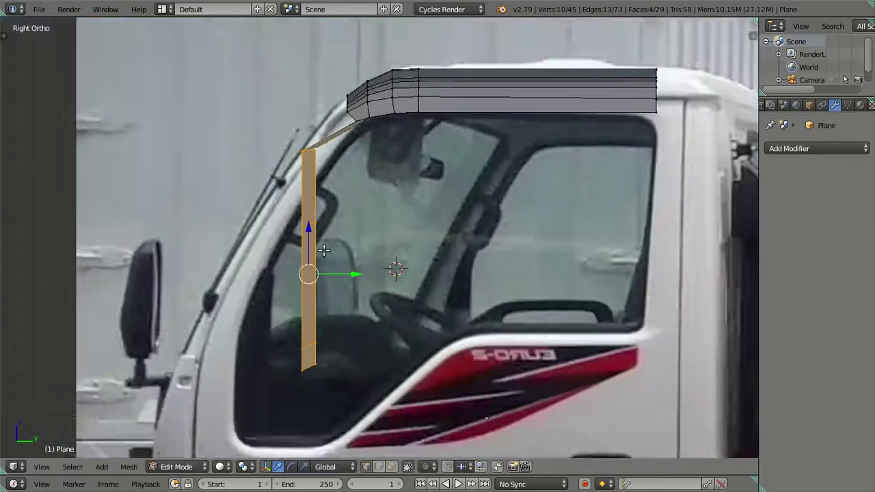
{"action": "scroll", "coordinate": [324, 247], "scroll_direction": "down", "scroll_amount": 4}
{"action": "scroll", "coordinate": [324, 251], "scroll_direction": "up", "scroll_amount": 2}
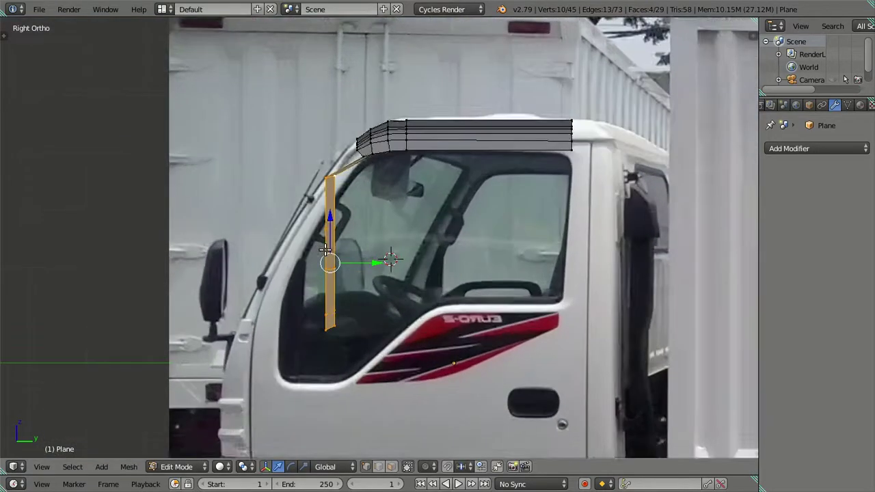
{"action": "scroll", "coordinate": [324, 251], "scroll_direction": "up", "scroll_amount": 1}
{"action": "left_click", "coordinate": [106, 9]}
{"action": "left_click", "coordinate": [119, 37]}
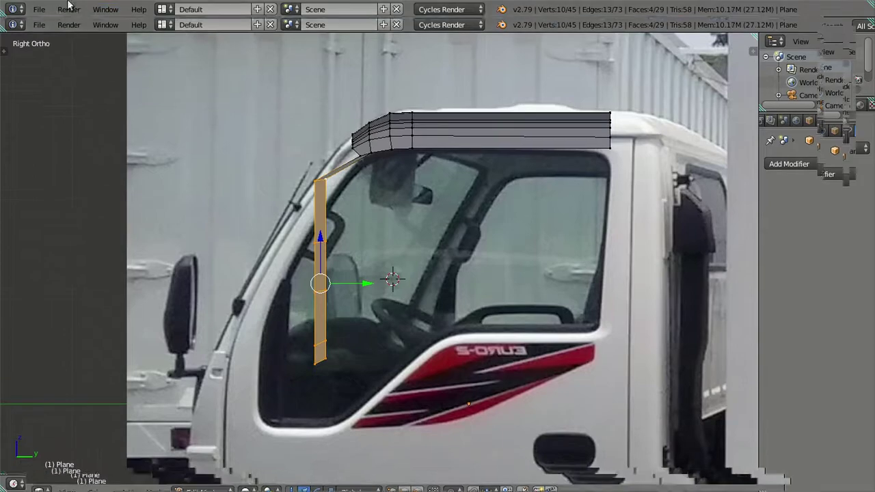
{"action": "left_click", "coordinate": [23, 9]}
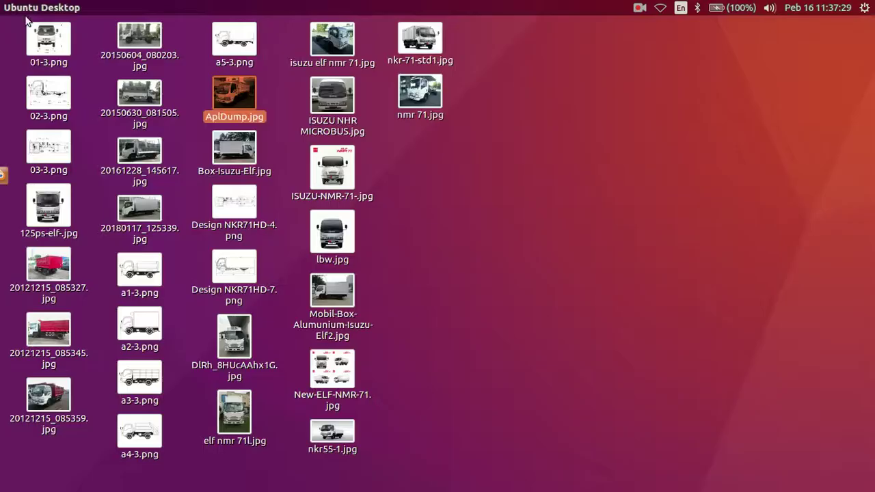
{"action": "left_click", "coordinate": [41, 96]}
{"action": "double_click", "coordinate": [41, 93]}
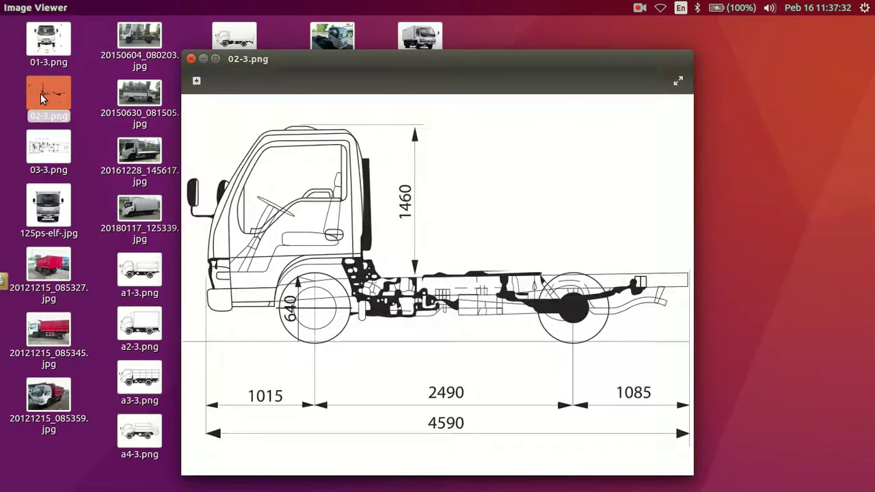
{"action": "left_click", "coordinate": [191, 59]}
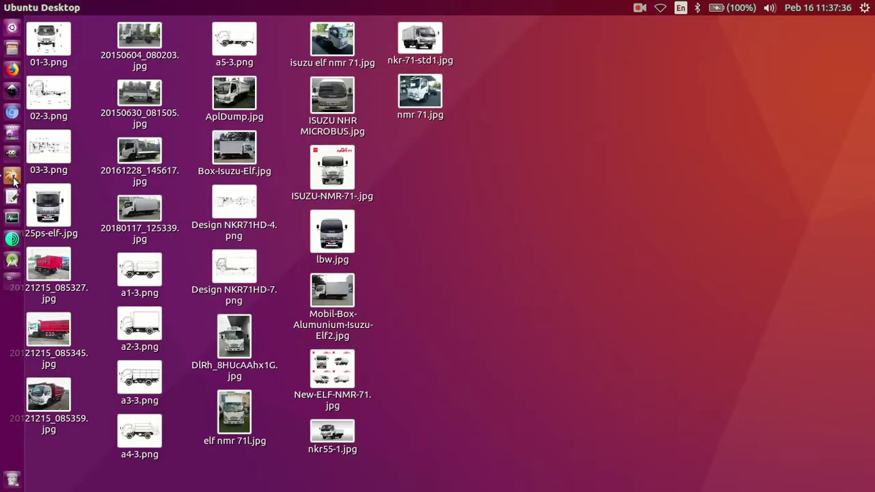
{"action": "left_click", "coordinate": [12, 178]}
Step: Return Blender to fullscreen and zoom the side view onto the pillar strip
{"action": "left_click", "coordinate": [109, 28]}
{"action": "left_click", "coordinate": [117, 56]}
{"action": "scroll", "coordinate": [277, 229], "scroll_direction": "up", "scroll_amount": 2}
{"action": "scroll", "coordinate": [382, 160], "scroll_direction": "up", "scroll_amount": 2}
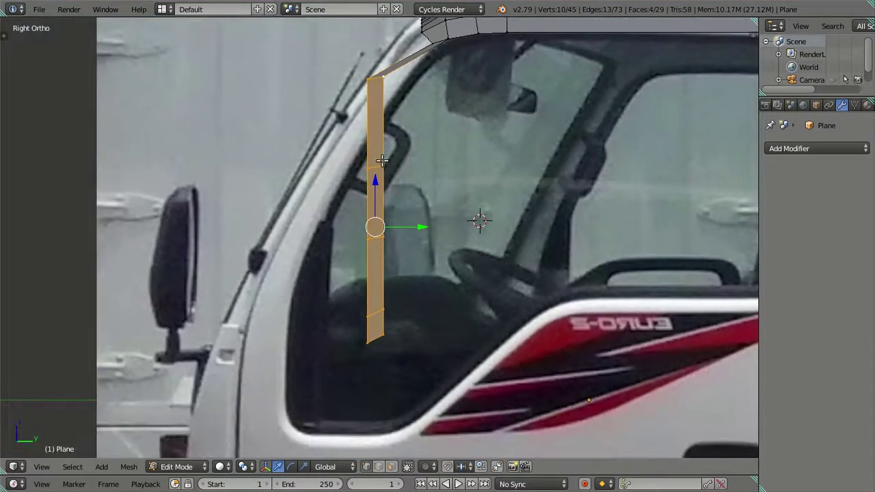
{"action": "scroll", "coordinate": [382, 160], "scroll_direction": "down", "scroll_amount": 2, "text": "shift"}
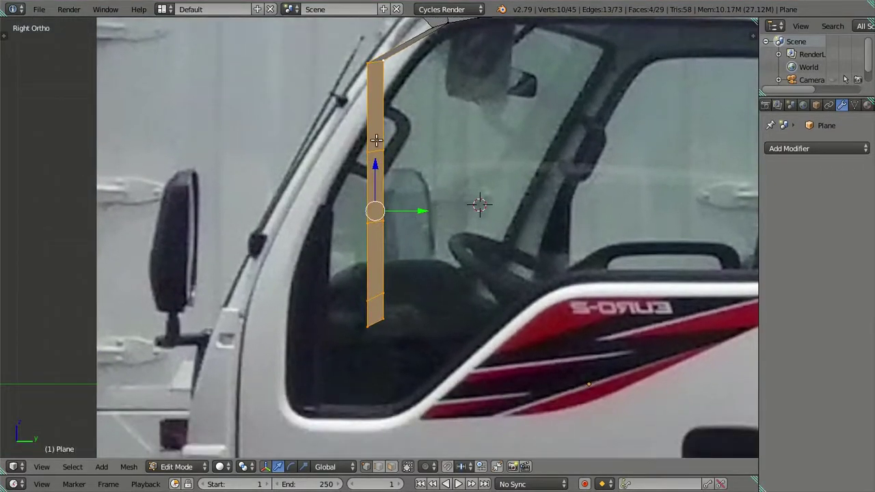
Step: Bend the strip forward by deselecting upper vertex pairs and sliding the rest along Y
{"action": "right_click", "coordinate": [368, 62], "text": "shift"}
{"action": "right_click", "coordinate": [383, 60], "text": "shift"}
{"action": "left_click", "coordinate": [430, 243]}
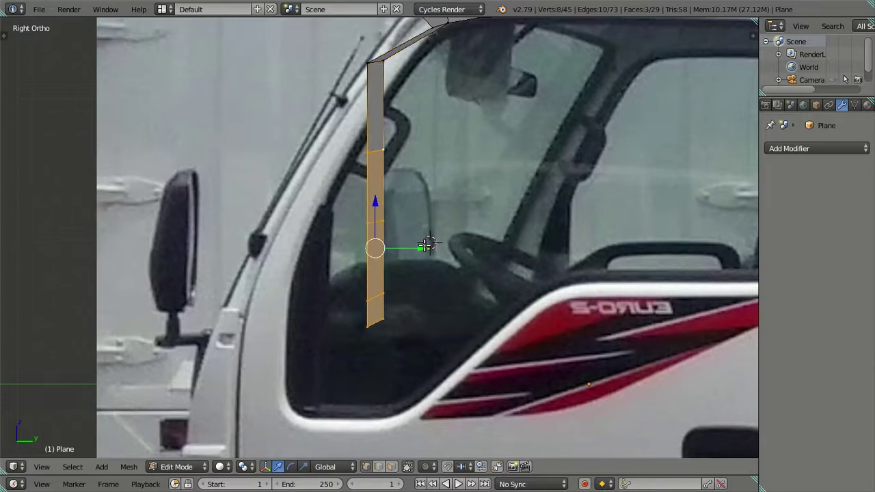
{"action": "left_click_drag", "start_coordinate": [426, 247], "coordinate": [366, 246]}
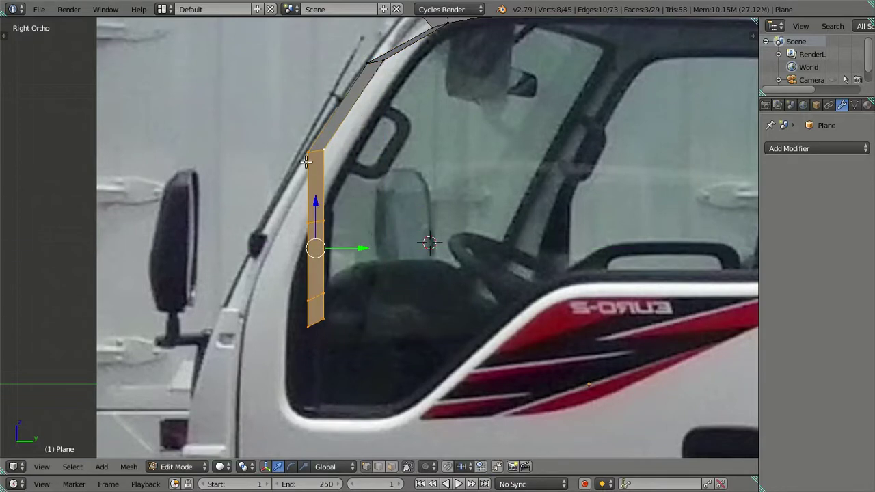
{"action": "right_click", "coordinate": [308, 152], "text": "shift"}
{"action": "right_click", "coordinate": [324, 149], "text": "shift"}
{"action": "left_click_drag", "start_coordinate": [360, 274], "coordinate": [320, 275]}
{"action": "right_click", "coordinate": [264, 226], "text": "shift"}
{"action": "right_click", "coordinate": [287, 223], "text": "shift"}
{"action": "mouse_move", "coordinate": [318, 310]}
{"action": "left_mouse_down"}
{"action": "mouse_move", "coordinate": [268, 309]}
{"action": "mouse_move", "coordinate": [281, 314]}
{"action": "mouse_move", "coordinate": [254, 322]}
{"action": "left_mouse_up"}
Step: Reposition the bottom strip vertices onto the windshield pillar edge
{"action": "right_click", "coordinate": [248, 293], "text": "shift"}
{"action": "right_click", "coordinate": [236, 321]}
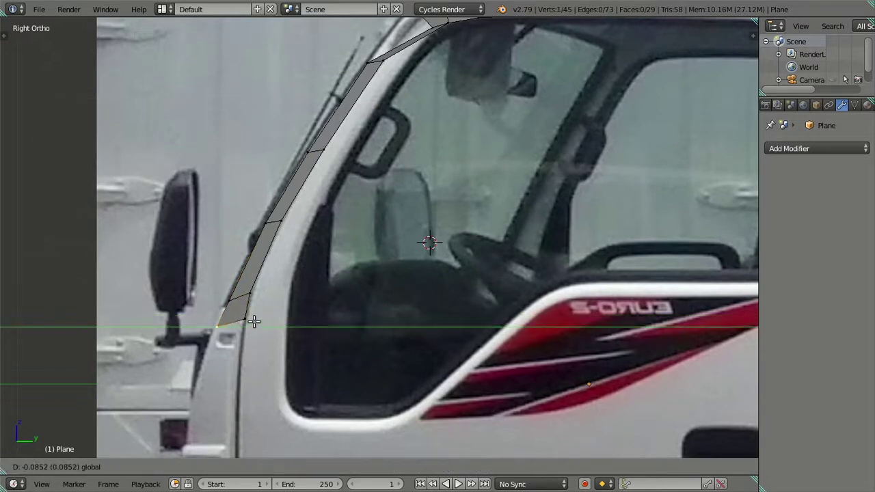
{"action": "left_click", "coordinate": [253, 321]}
{"action": "right_click", "coordinate": [249, 292]}
{"action": "scroll", "coordinate": [281, 294], "scroll_direction": "up", "scroll_amount": 1}
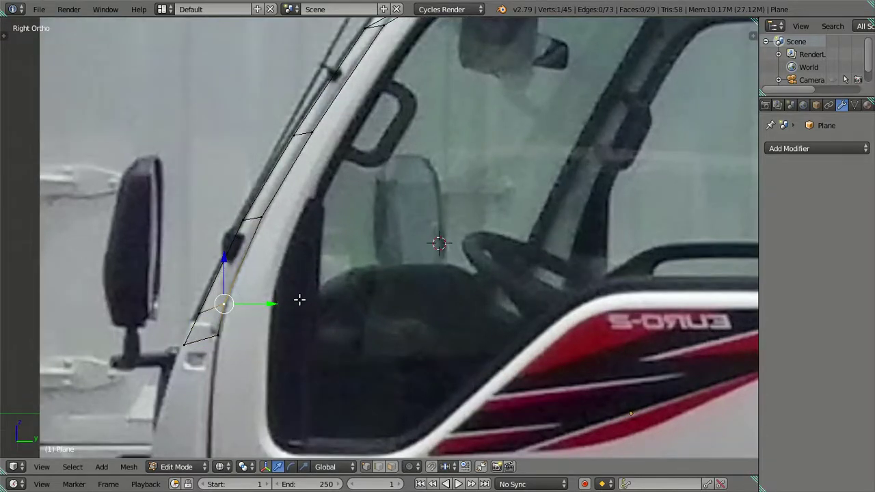
{"action": "key", "text": "g"}
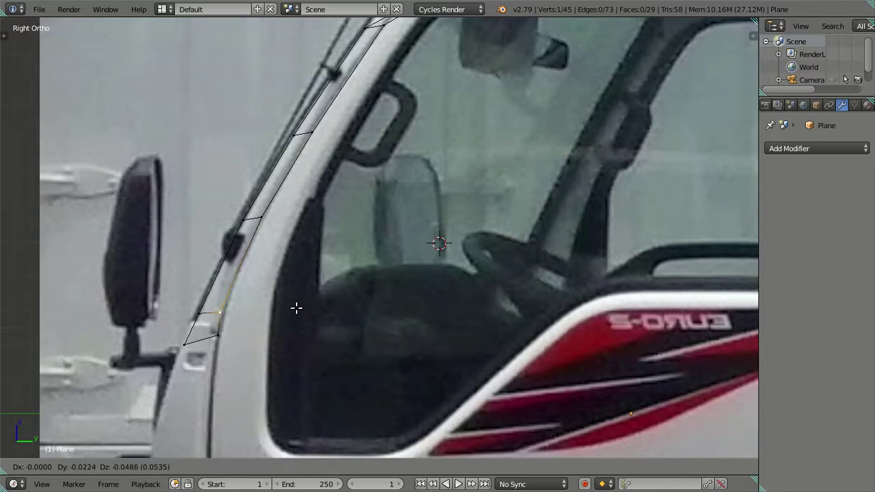
{"action": "left_click", "coordinate": [294, 312]}
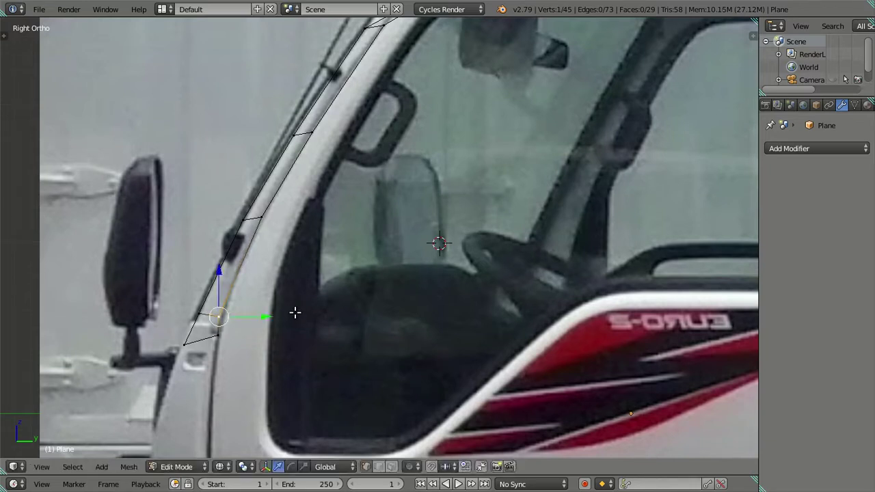
Step: Move the middle and upper strip vertices onto the pillar edge in the photo
{"action": "right_click", "coordinate": [272, 225]}
{"action": "key", "text": "g"}
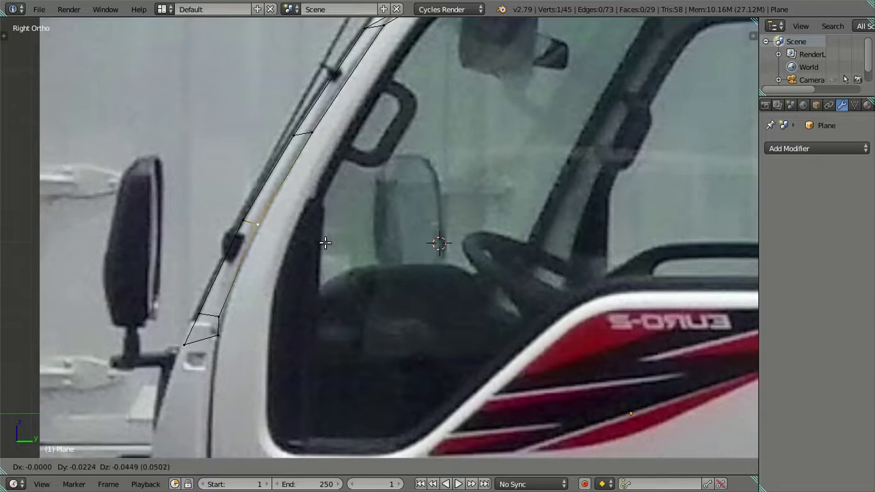
{"action": "left_click", "coordinate": [324, 243]}
{"action": "right_click", "coordinate": [324, 123]}
{"action": "key", "text": "g"}
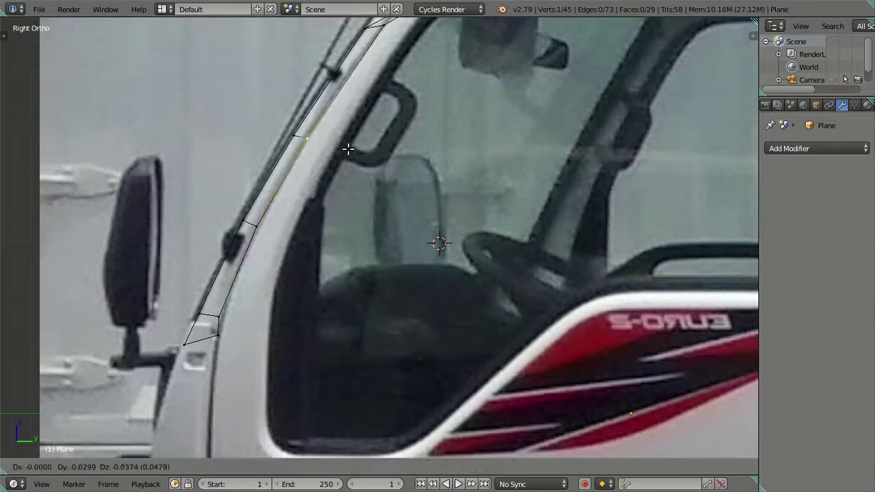
{"action": "left_click", "coordinate": [346, 151]}
Step: Pan to the cab roof and shift the strip-roof junction vertex along Y
{"action": "scroll", "coordinate": [395, 32], "scroll_direction": "down", "scroll_amount": 3}
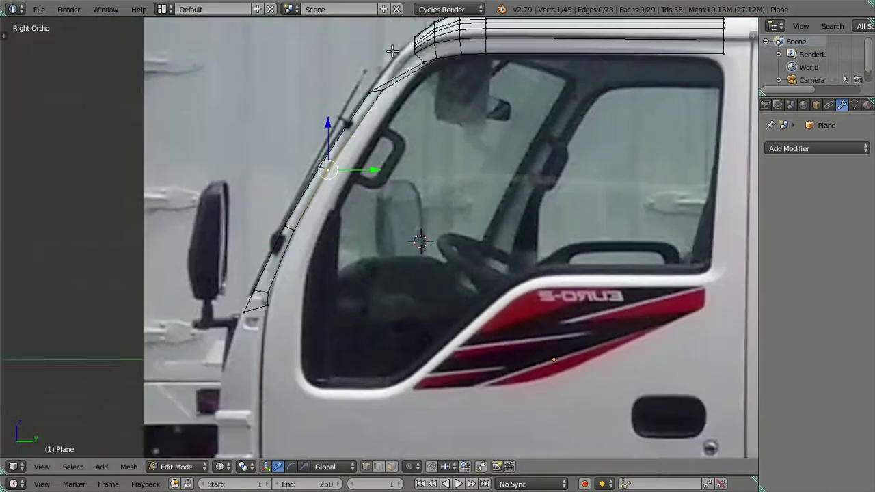
{"action": "middle_click_drag", "start_coordinate": [402, 82], "coordinate": [370, 234], "text": "shift"}
{"action": "scroll", "coordinate": [370, 234], "scroll_direction": "up", "scroll_amount": 4}
{"action": "right_click", "coordinate": [399, 166]}
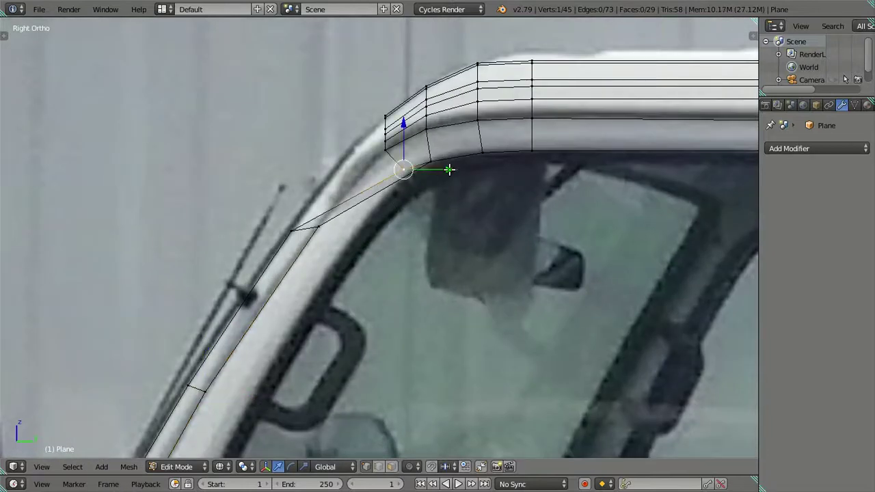
{"action": "key", "text": "g"}
{"action": "key", "text": "y"}
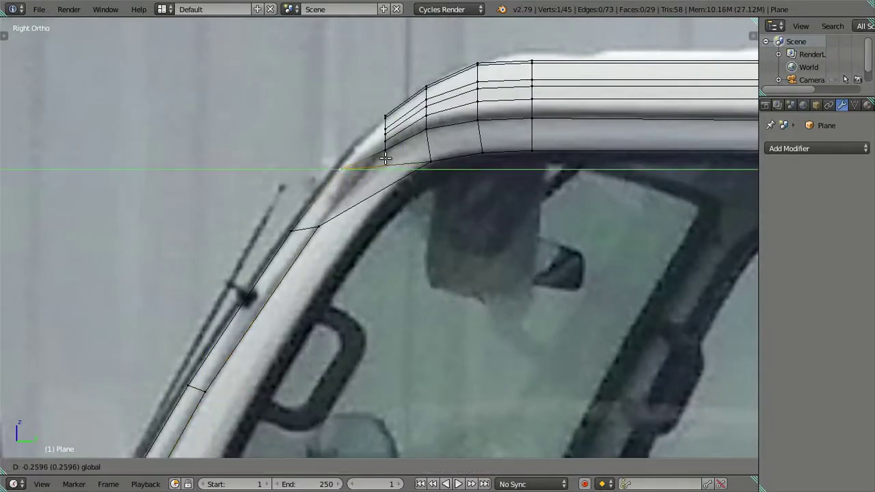
{"action": "left_click", "coordinate": [386, 158]}
Step: Slide the roof-corner vertices left along Y toward the photo's roof edge
{"action": "key", "text": "a"}
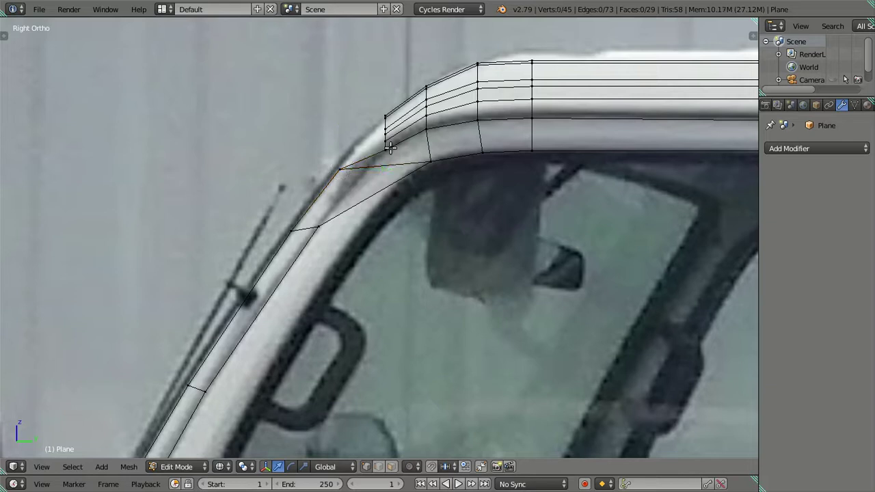
{"action": "right_click", "coordinate": [387, 145]}
{"action": "scroll", "coordinate": [391, 152], "scroll_direction": "up", "scroll_amount": 1}
{"action": "scroll", "coordinate": [397, 171], "scroll_direction": "up", "scroll_amount": 1}
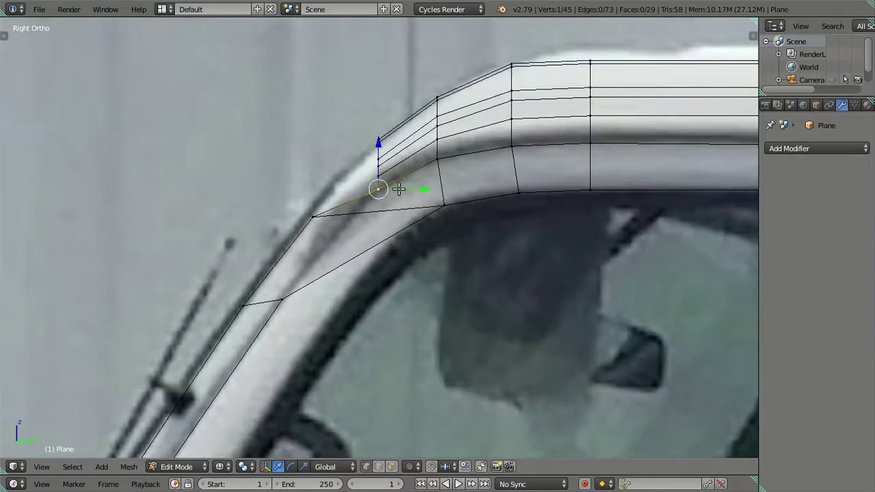
{"action": "scroll", "coordinate": [399, 188], "scroll_direction": "up", "scroll_amount": 1}
{"action": "left_click_drag", "start_coordinate": [424, 167], "coordinate": [362, 164]}
{"action": "right_click", "coordinate": [379, 145]}
{"action": "mouse_move", "coordinate": [416, 146]}
{"action": "left_mouse_down"}
{"action": "mouse_move", "coordinate": [385, 141]}
{"action": "mouse_move", "coordinate": [411, 135]}
{"action": "mouse_move", "coordinate": [389, 117]}
{"action": "mouse_move", "coordinate": [400, 121]}
{"action": "left_mouse_up"}
{"action": "right_click", "coordinate": [378, 130]}
{"action": "left_click", "coordinate": [399, 121]}
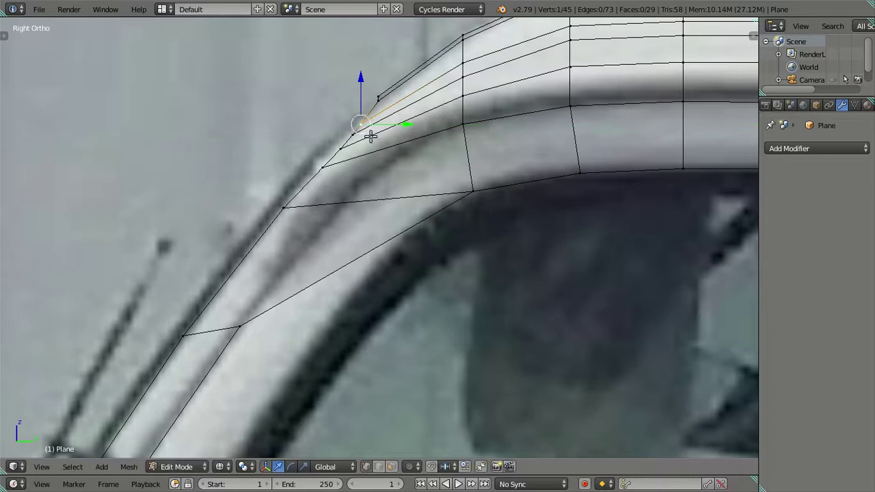
Step: Line up several more roof-edge vertices by moving them together along Y
{"action": "scroll", "coordinate": [372, 137], "scroll_direction": "up", "scroll_amount": 2}
{"action": "key", "text": "g"}
{"action": "left_click", "coordinate": [411, 157]}
{"action": "left_click", "coordinate": [332, 205], "text": "shift"}
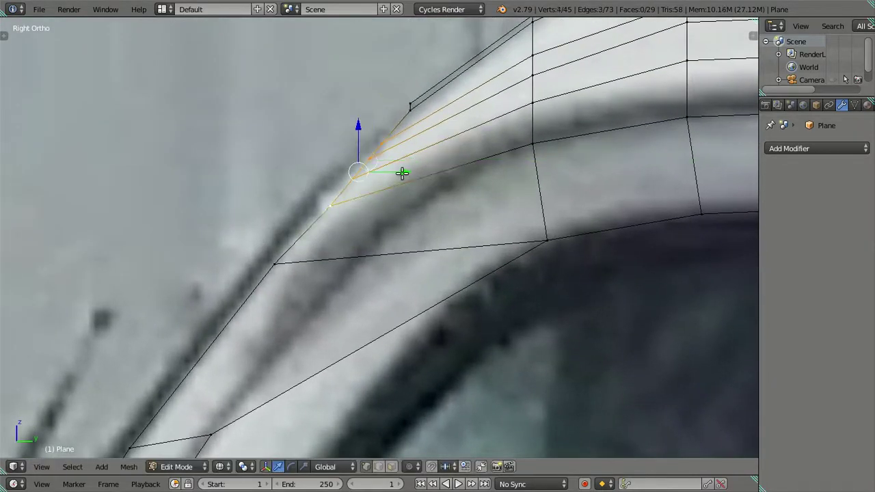
{"action": "key", "text": "g"}
{"action": "key", "text": "y"}
{"action": "left_click", "coordinate": [393, 173]}
Step: Clear the selection, orbit to check the mesh, and return to side view
{"action": "left_click", "coordinate": [410, 108]}
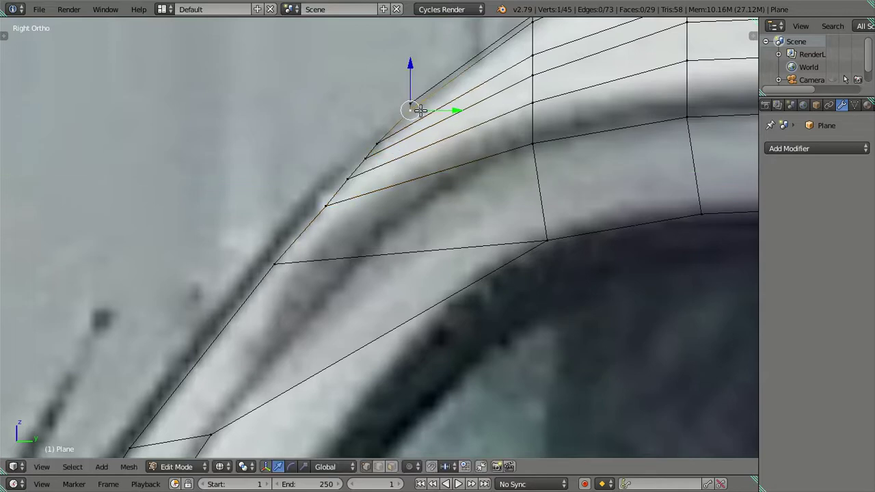
{"action": "scroll", "coordinate": [420, 110], "scroll_direction": "down", "scroll_amount": 3}
{"action": "key", "text": "a"}
{"action": "mouse_move", "coordinate": [420, 195]}
{"action": "middle_mouse_down"}
{"action": "mouse_move", "coordinate": [465, 238]}
{"action": "mouse_move", "coordinate": [353, 213]}
{"action": "mouse_move", "coordinate": [523, 210]}
{"action": "mouse_move", "coordinate": [552, 253]}
{"action": "mouse_move", "coordinate": [567, 237]}
{"action": "mouse_move", "coordinate": [412, 241]}
{"action": "mouse_move", "coordinate": [308, 229]}
{"action": "middle_mouse_up"}
{"action": "key", "text": "KP_3"}
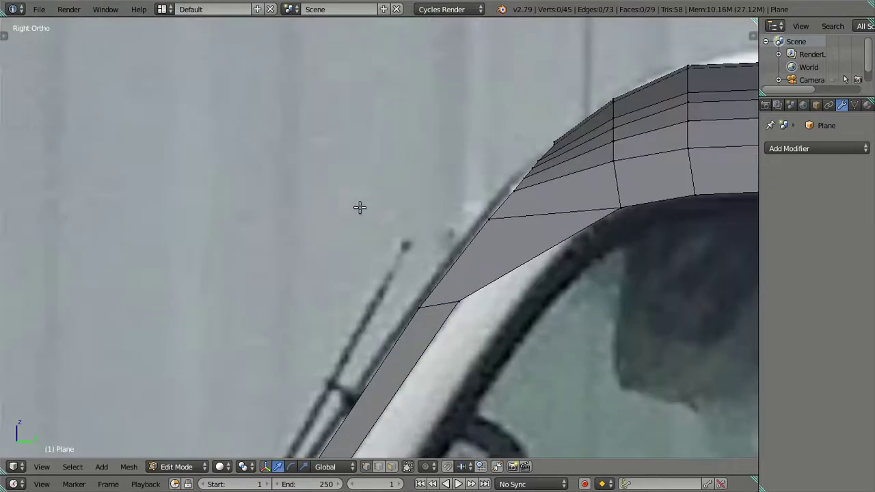
{"action": "scroll", "coordinate": [360, 208], "scroll_direction": "up", "scroll_amount": 2}
Step: In wireframe, lower a front roof-edge vertex about 0.007 along Y, then inspect the corner
{"action": "key", "text": "z"}
{"action": "scroll", "coordinate": [448, 231], "scroll_direction": "up", "scroll_amount": 1}
{"action": "right_click", "coordinate": [464, 219]}
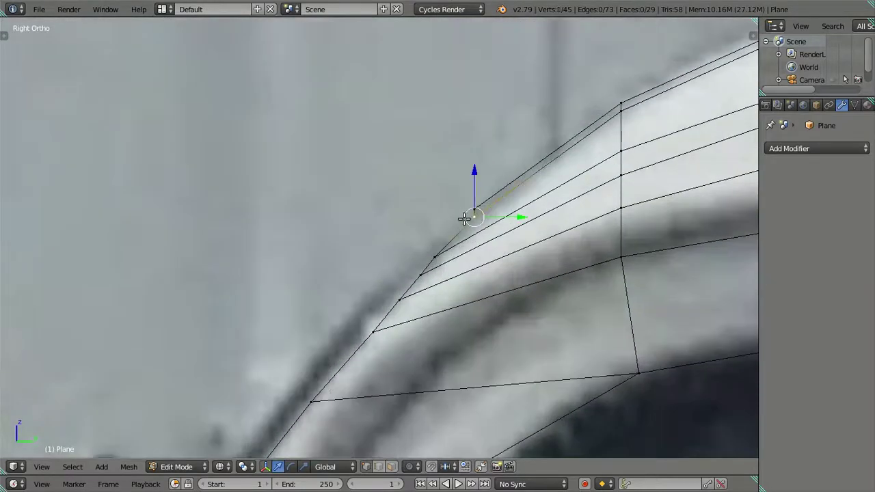
{"action": "key", "text": "g"}
{"action": "key", "text": "y"}
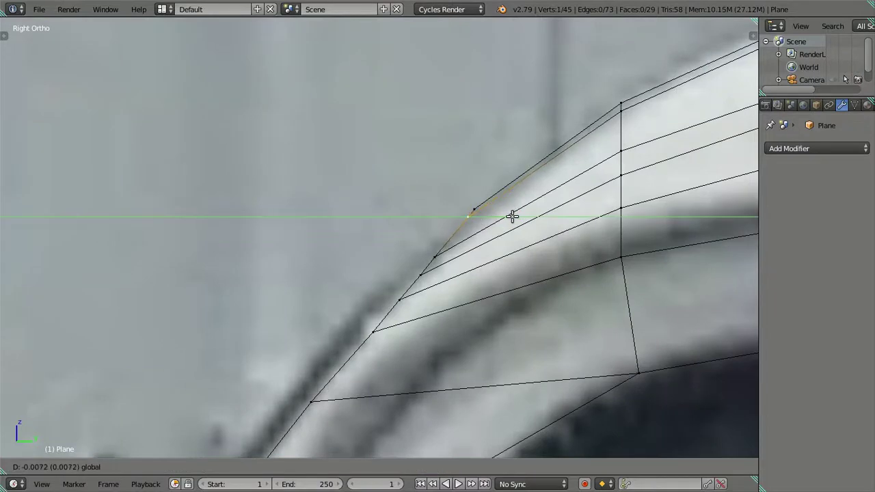
{"action": "left_click", "coordinate": [512, 217]}
{"action": "key", "text": "z"}
{"action": "mouse_move", "coordinate": [449, 244]}
{"action": "middle_mouse_down"}
{"action": "mouse_move", "coordinate": [414, 269]}
{"action": "mouse_move", "coordinate": [423, 280]}
{"action": "mouse_move", "coordinate": [391, 344]}
{"action": "mouse_move", "coordinate": [431, 389]}
{"action": "mouse_move", "coordinate": [405, 311]}
{"action": "middle_mouse_up"}
Step: Check the strip in wireframe Top ortho view over the reference
{"action": "key", "text": "KP_7"}
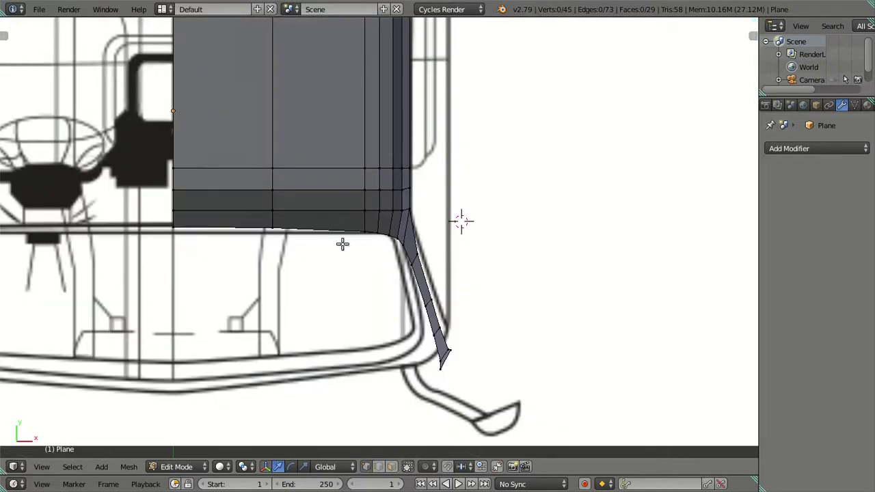
{"action": "key", "text": "z"}
{"action": "scroll", "coordinate": [342, 245], "scroll_direction": "up", "scroll_amount": 2}
{"action": "scroll", "coordinate": [242, 267], "scroll_direction": "up", "scroll_amount": 2}
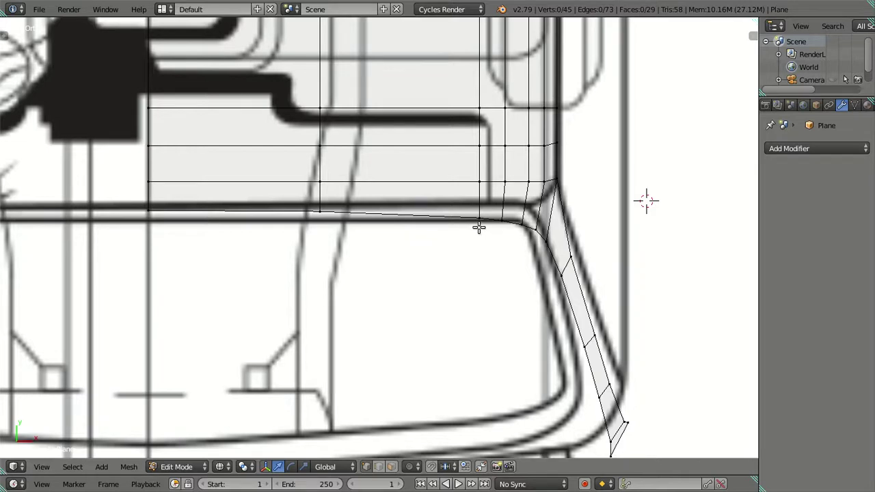
{"action": "scroll", "coordinate": [488, 244], "scroll_direction": "down", "scroll_amount": 3}
{"action": "scroll", "coordinate": [488, 244], "scroll_direction": "down", "scroll_amount": 2}
{"action": "scroll", "coordinate": [487, 244], "scroll_direction": "up", "scroll_amount": 2}
{"action": "scroll", "coordinate": [487, 244], "scroll_direction": "up", "scroll_amount": 2}
{"action": "scroll", "coordinate": [442, 269], "scroll_direction": "up", "scroll_amount": 1}
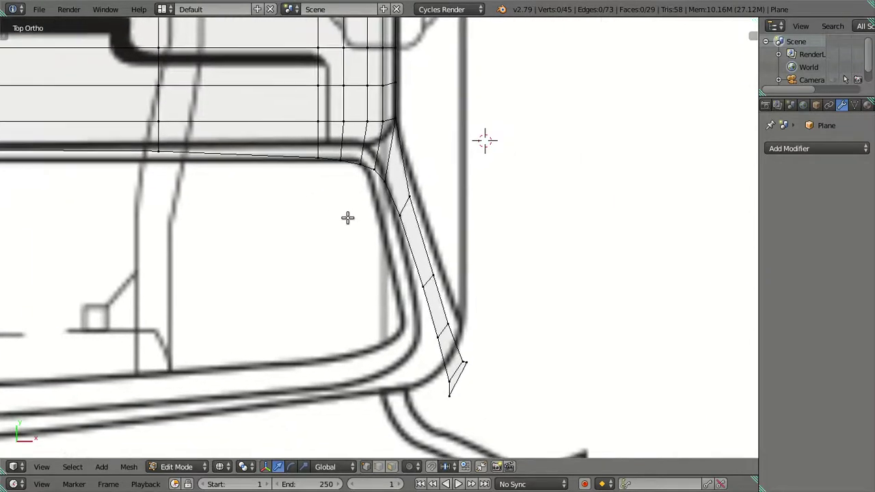
{"action": "scroll", "coordinate": [363, 218], "scroll_direction": "down", "scroll_amount": 1}
{"action": "scroll", "coordinate": [397, 246], "scroll_direction": "down", "scroll_amount": 2}
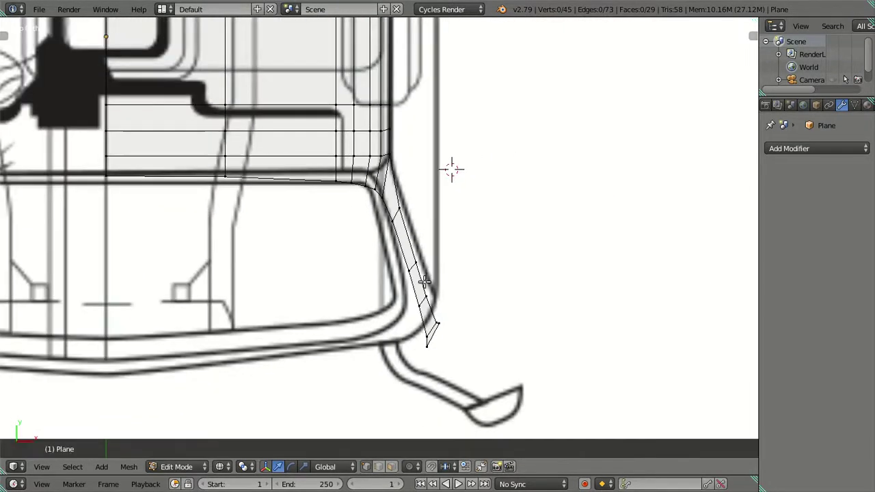
Step: Check it from Front view, then switch to solid Object Mode in right-side view
{"action": "key", "text": "KP_1"}
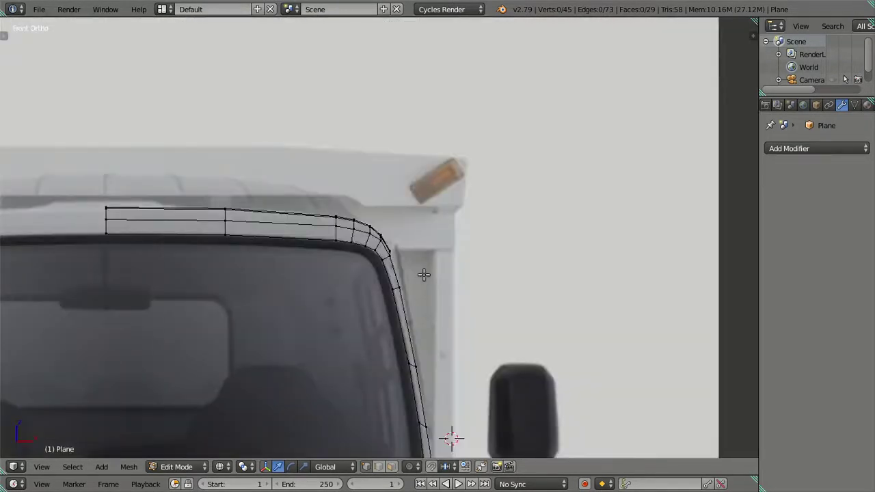
{"action": "scroll", "coordinate": [433, 286], "scroll_direction": "down", "scroll_amount": 2}
{"action": "mouse_move", "coordinate": [463, 230]}
{"action": "middle_mouse_down"}
{"action": "mouse_move", "coordinate": [311, 237]}
{"action": "mouse_move", "coordinate": [326, 267]}
{"action": "mouse_move", "coordinate": [403, 274]}
{"action": "mouse_move", "coordinate": [554, 180]}
{"action": "mouse_move", "coordinate": [570, 117]}
{"action": "mouse_move", "coordinate": [377, 256]}
{"action": "mouse_move", "coordinate": [362, 242]}
{"action": "mouse_move", "coordinate": [340, 287]}
{"action": "middle_mouse_up"}
{"action": "key", "text": "Tab"}
{"action": "key", "text": "z"}
{"action": "scroll", "coordinate": [327, 246], "scroll_direction": "down", "scroll_amount": 2}
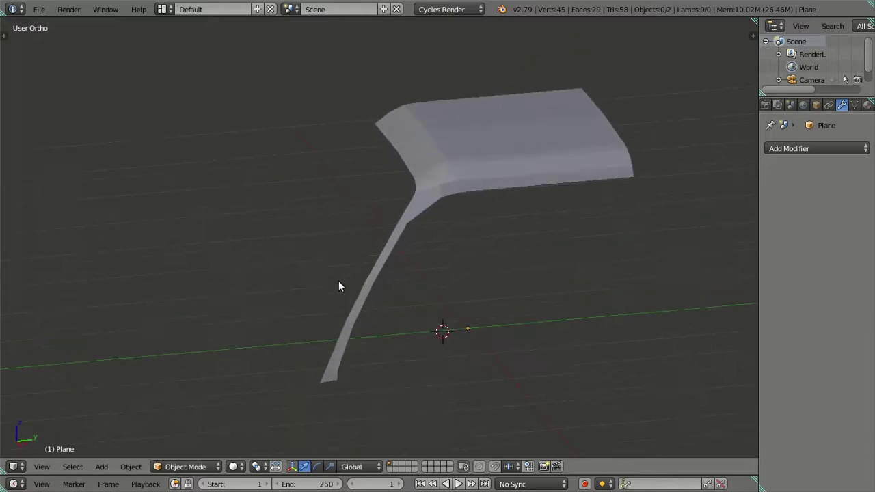
{"action": "key", "text": "KP_3"}
Step: In wireframe Edit Mode, move a roof-curve vertex along Y onto the photo
{"action": "key", "text": "z"}
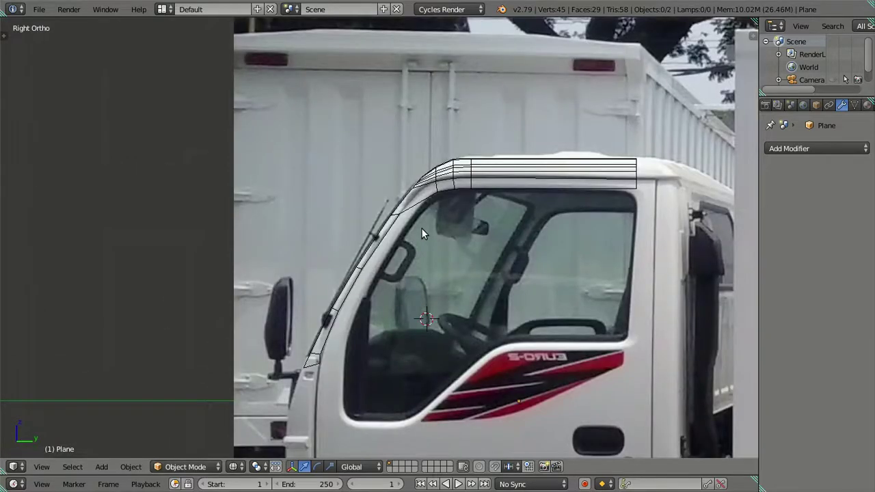
{"action": "middle_click_drag", "start_coordinate": [422, 231], "coordinate": [365, 275], "text": "shift"}
{"action": "scroll", "coordinate": [365, 274], "scroll_direction": "up", "scroll_amount": 4}
{"action": "key", "text": "Tab"}
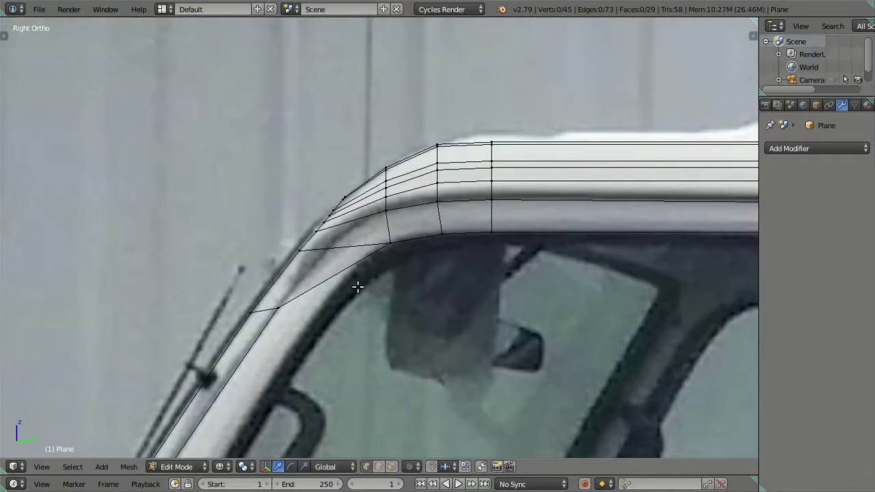
{"action": "right_click", "coordinate": [386, 256]}
{"action": "key", "text": "g"}
{"action": "key", "text": "y"}
{"action": "left_click", "coordinate": [375, 242]}
Step: Move two roof vertices down-left onto the photo edge and lower the corner vertex
{"action": "scroll", "coordinate": [311, 297], "scroll_direction": "up", "scroll_amount": 2}
{"action": "mouse_move", "coordinate": [310, 297]}
{"action": "middle_mouse_down", "text": "shift"}
{"action": "mouse_move", "coordinate": [344, 172]}
{"action": "mouse_move", "coordinate": [315, 185]}
{"action": "middle_mouse_up", "text": "shift"}
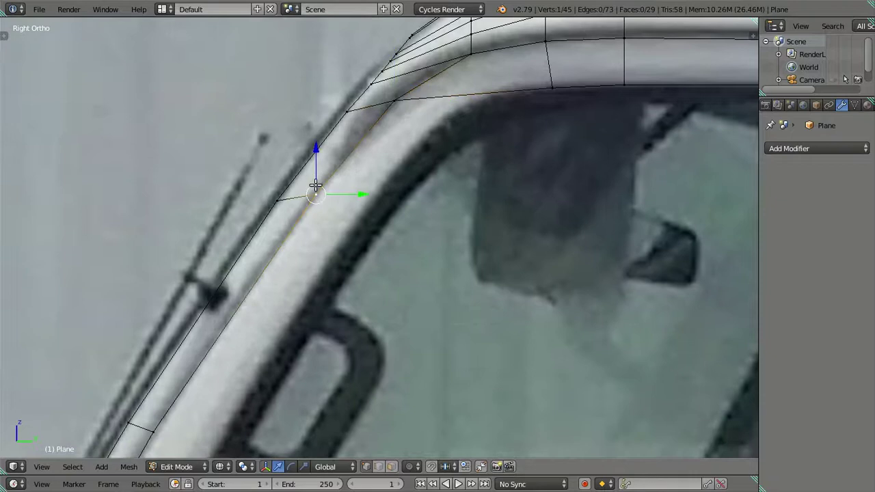
{"action": "right_click", "coordinate": [385, 104], "text": "shift"}
{"action": "key", "text": "g"}
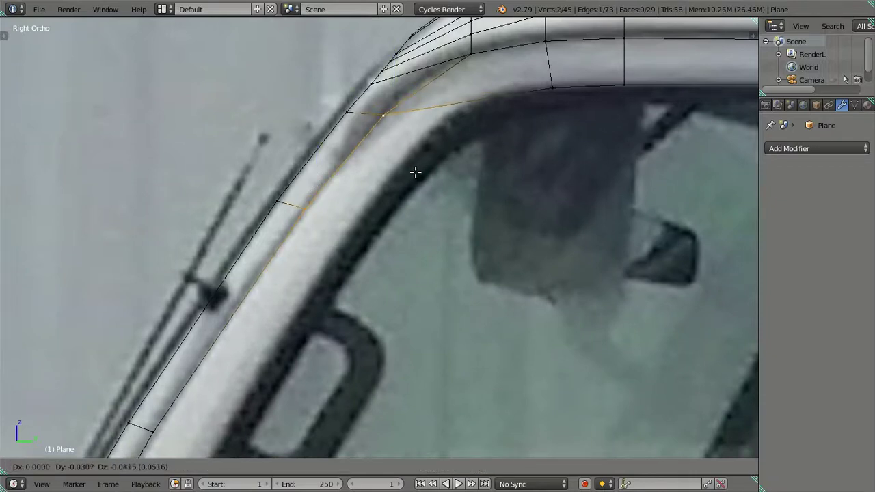
{"action": "left_click", "coordinate": [407, 178]}
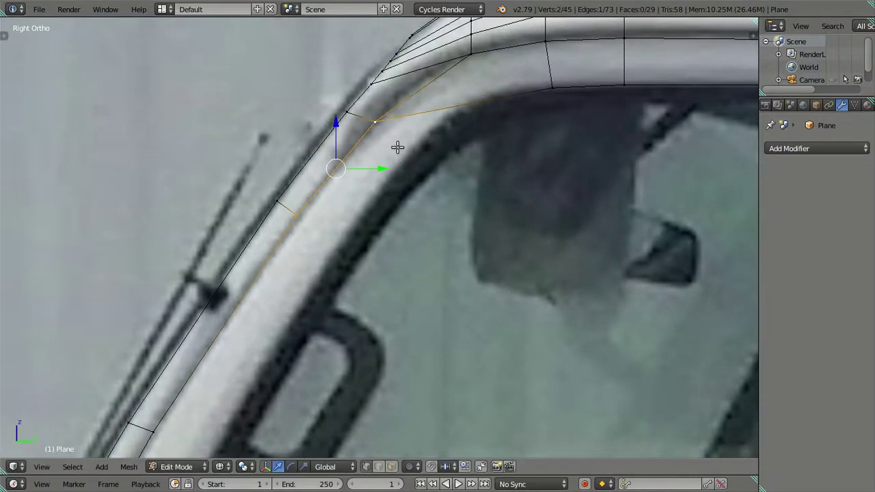
{"action": "key", "text": "a"}
{"action": "right_click", "coordinate": [400, 134]}
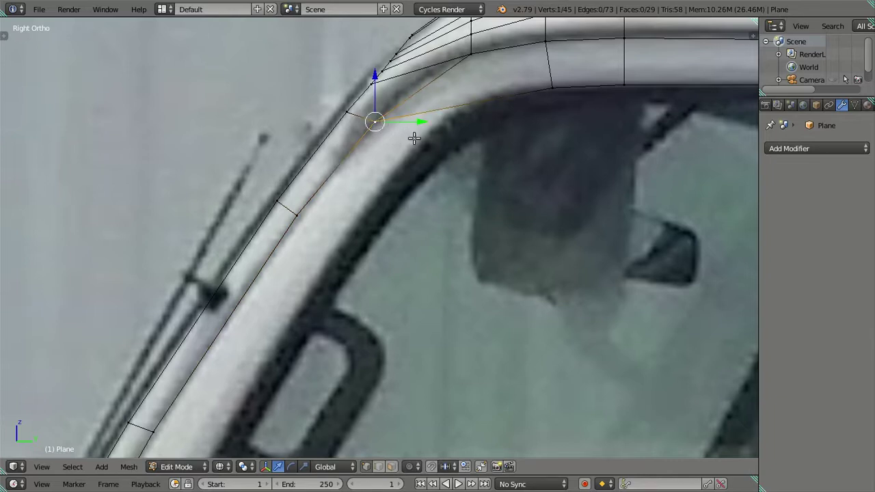
{"action": "key", "text": "g"}
{"action": "left_click", "coordinate": [408, 142]}
Step: Try moving the pillar-roof junction vertex, cancelling to keep its position
{"action": "key", "text": "a"}
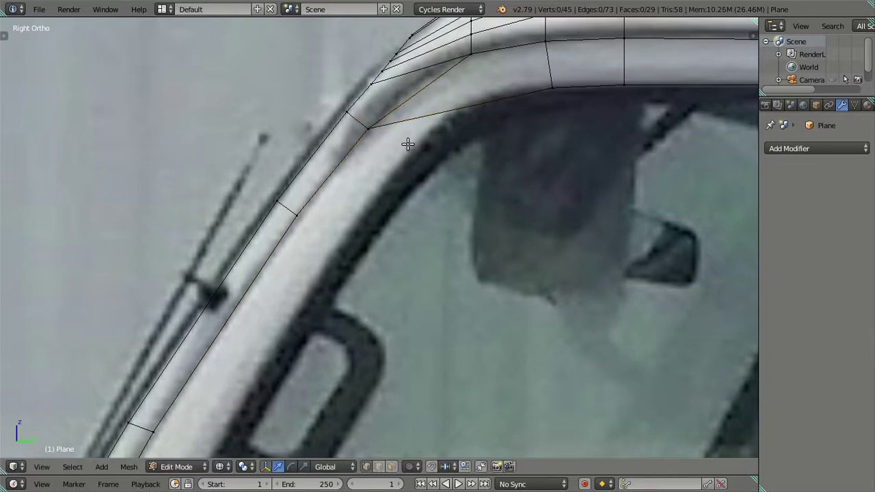
{"action": "scroll", "coordinate": [407, 134], "scroll_direction": "down", "scroll_amount": 3}
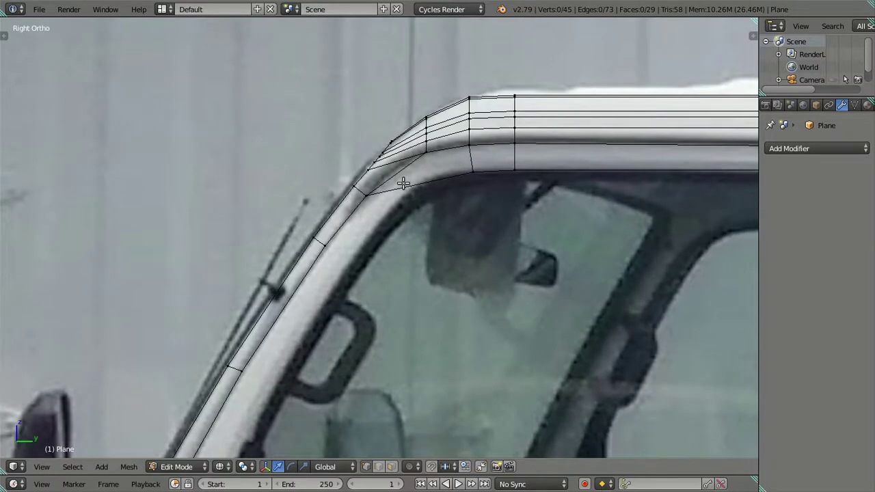
{"action": "scroll", "coordinate": [418, 141], "scroll_direction": "up", "scroll_amount": 2}
{"action": "middle_click_drag", "start_coordinate": [425, 134], "coordinate": [407, 158], "text": "shift"}
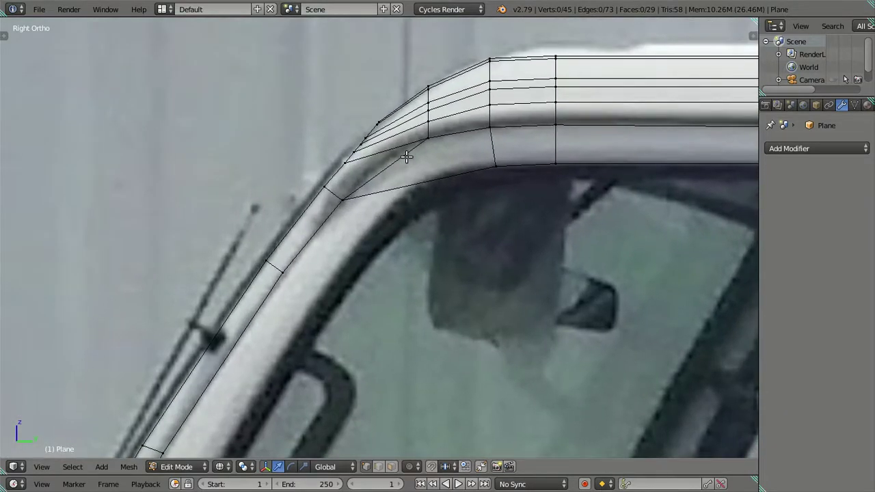
{"action": "right_click", "coordinate": [347, 198]}
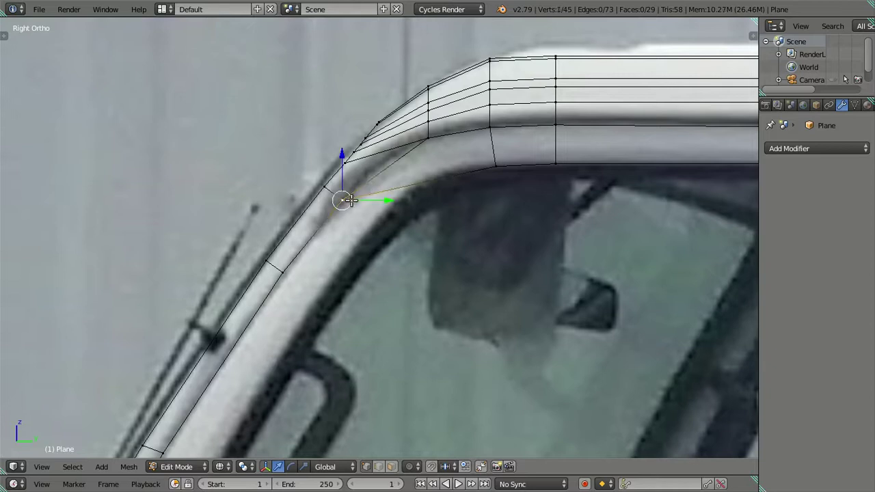
{"action": "key", "text": "g"}
{"action": "key", "text": "Escape"}
{"action": "key", "text": "a"}
Step: Attempt to move and extrude from the junction vertex, cancelling both
{"action": "right_click", "coordinate": [493, 166]}
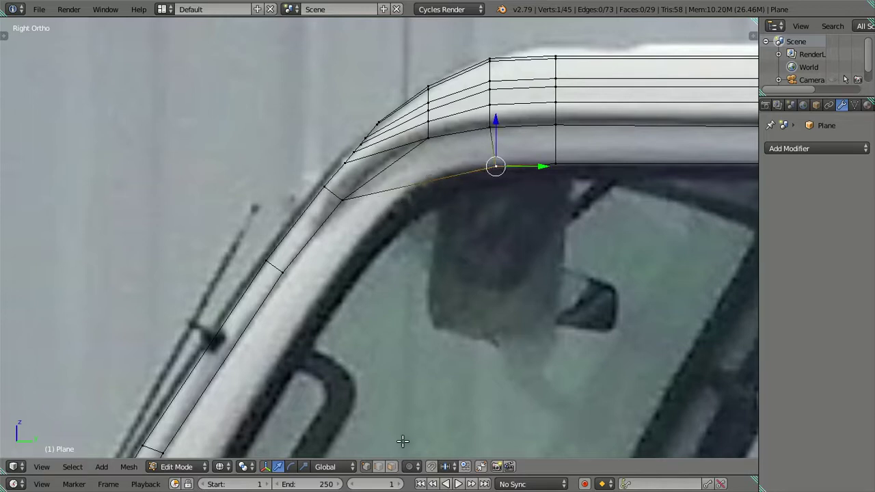
{"action": "right_click", "coordinate": [341, 204]}
{"action": "key", "text": "g"}
{"action": "right_click", "coordinate": [341, 220]}
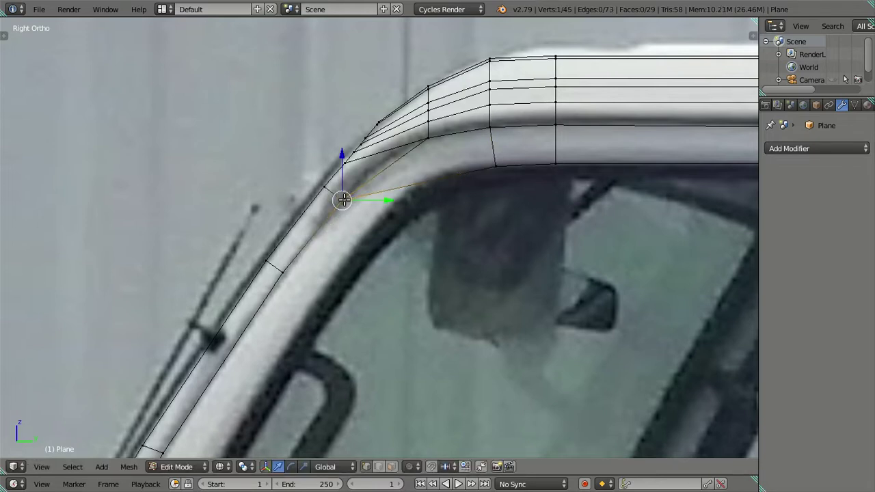
{"action": "key", "text": "e"}
{"action": "right_click", "coordinate": [397, 184]}
{"action": "key", "text": "a"}
{"action": "key", "text": "a"}
{"action": "key", "text": "a"}
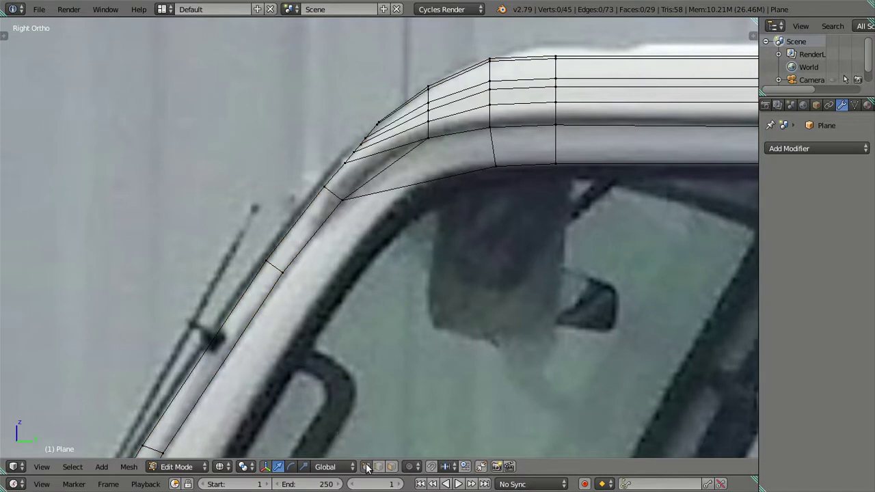
Step: Delete the roof-corner face in face select mode
{"action": "left_click", "coordinate": [391, 467]}
{"action": "right_click", "coordinate": [429, 178]}
{"action": "key", "text": "x"}
{"action": "left_click", "coordinate": [439, 171]}
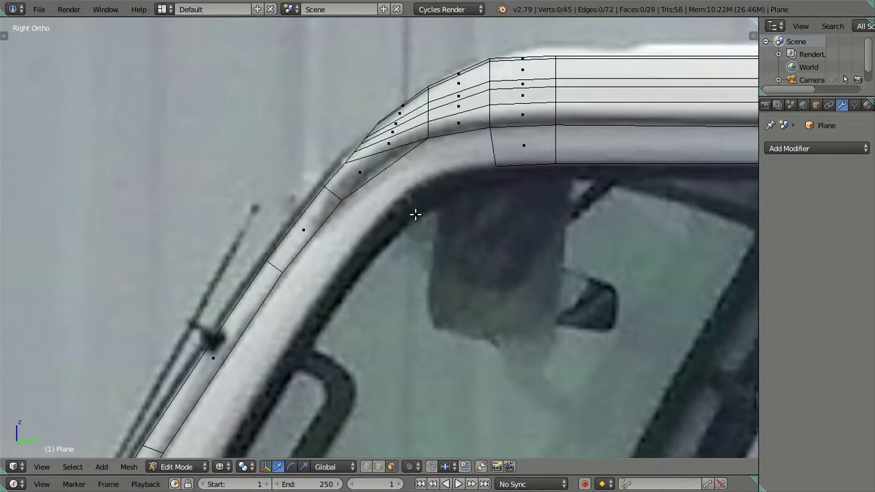
{"action": "left_click", "coordinate": [367, 467]}
Step: Extrude a new vertex down to the windshield top and move the vertex above it toward the pillar
{"action": "right_click", "coordinate": [424, 138]}
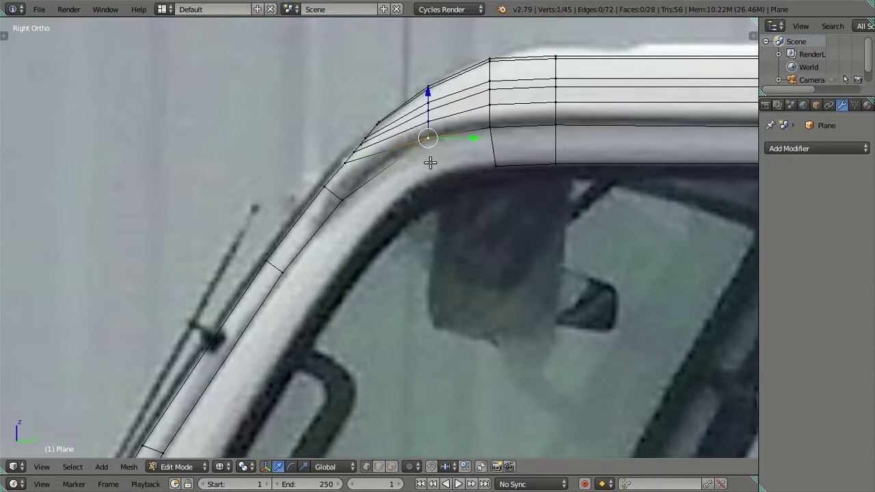
{"action": "key", "text": "e"}
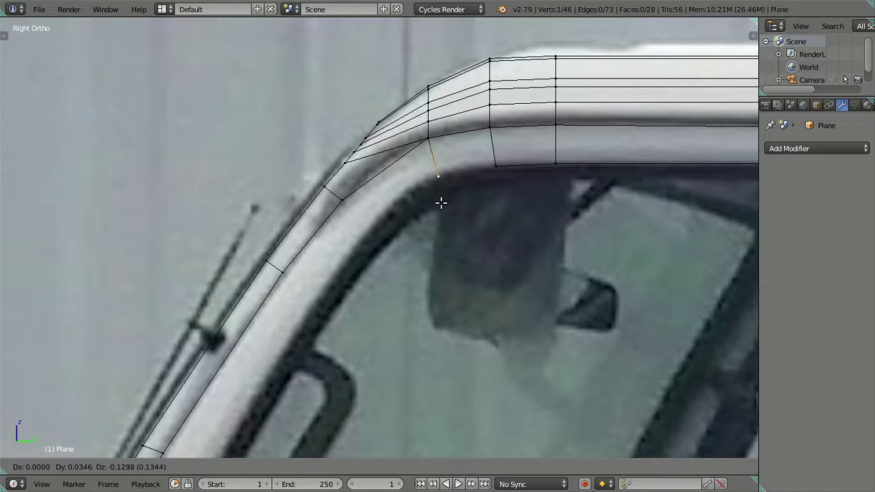
{"action": "left_click", "coordinate": [440, 201]}
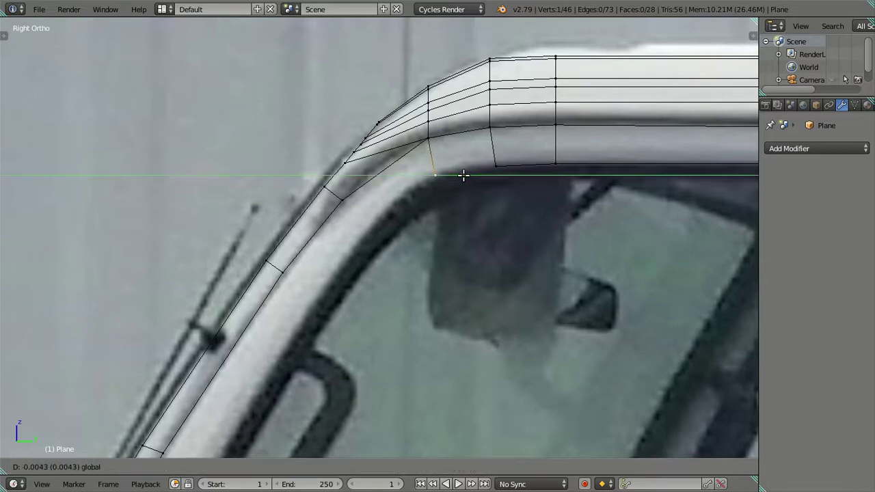
{"action": "right_click", "coordinate": [446, 147]}
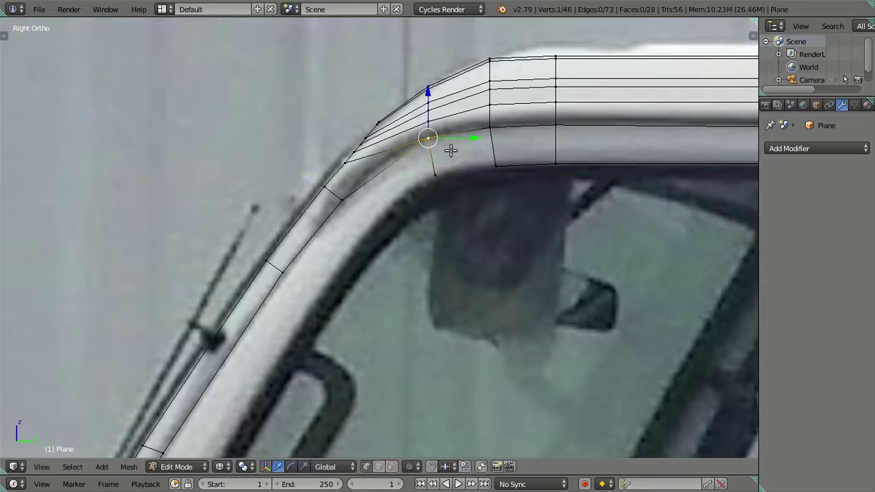
{"action": "key", "text": "g"}
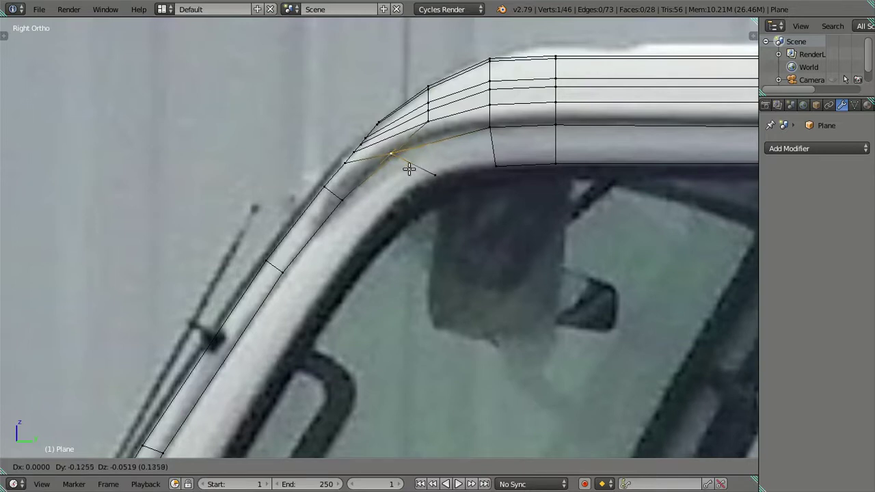
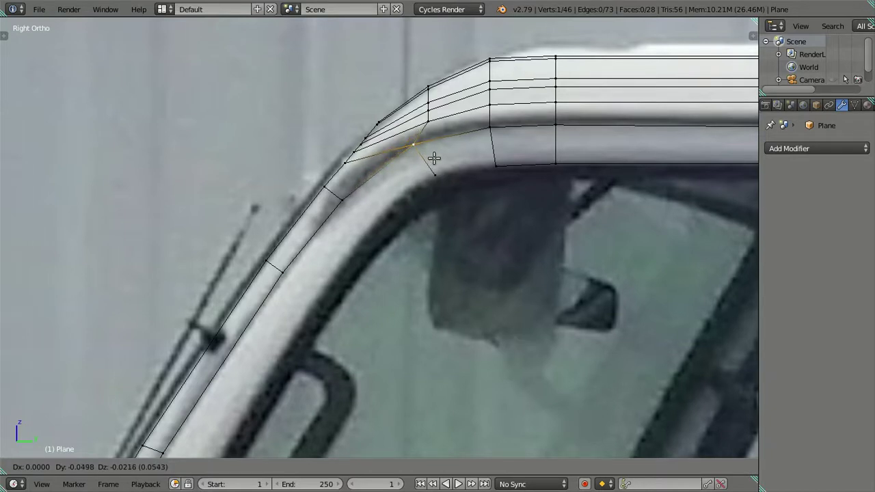
Step: Select the roof corner vertices and try a Y-axis move, then cancel it
{"action": "left_click", "coordinate": [434, 159]}
{"action": "right_click", "coordinate": [451, 119]}
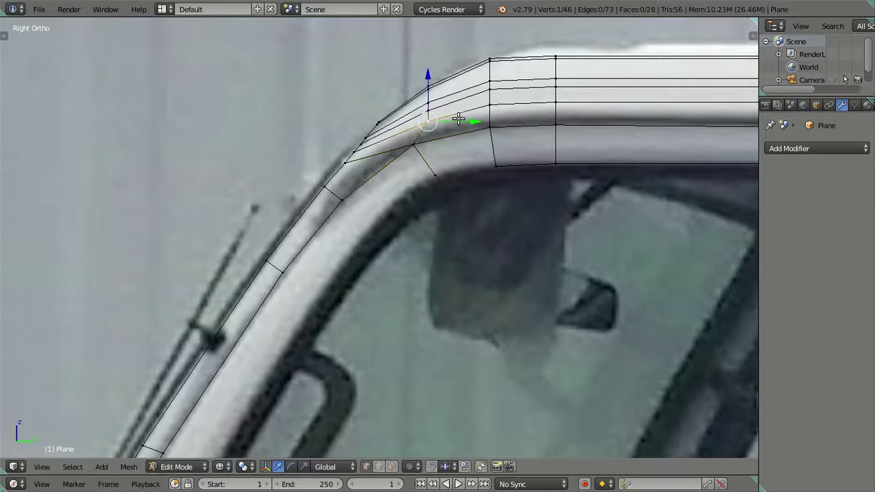
{"action": "key", "text": "g"}
{"action": "right_click", "coordinate": [454, 117]}
{"action": "right_click", "coordinate": [450, 110], "text": "shift"}
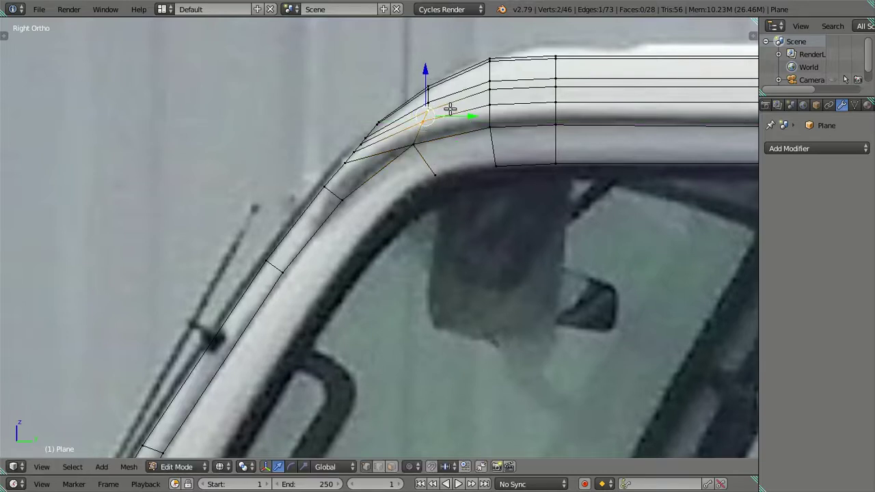
{"action": "key", "text": "g"}
{"action": "right_click", "coordinate": [453, 113]}
{"action": "right_click", "coordinate": [460, 101], "text": "shift"}
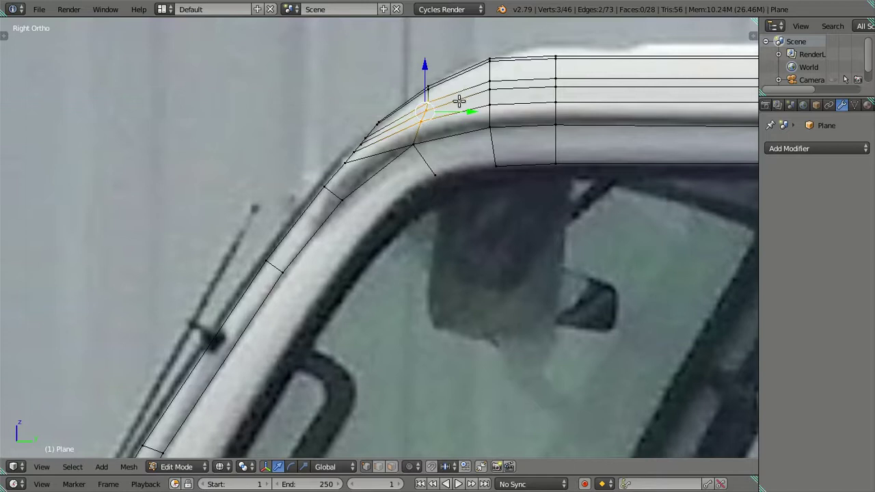
{"action": "key", "text": "g"}
{"action": "key", "text": "y"}
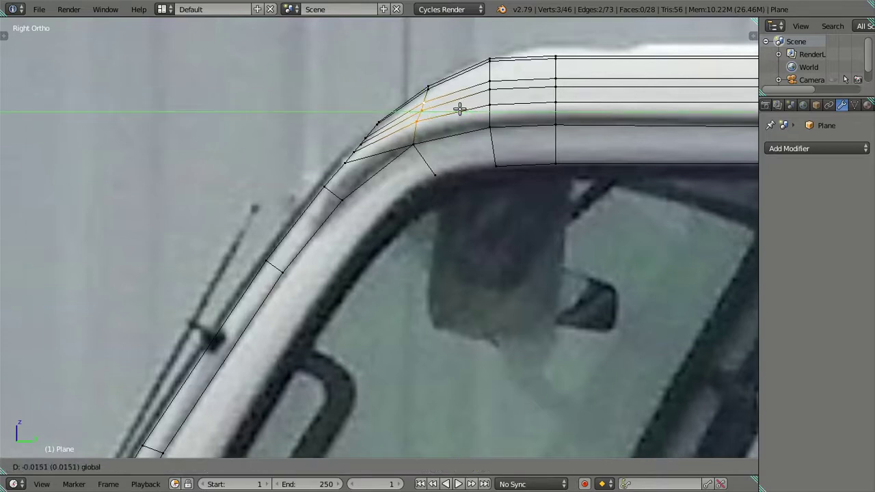
{"action": "right_click", "coordinate": [460, 110]}
Step: Slide a single roof corner vertex along Y to match the side photo
{"action": "right_click", "coordinate": [448, 134]}
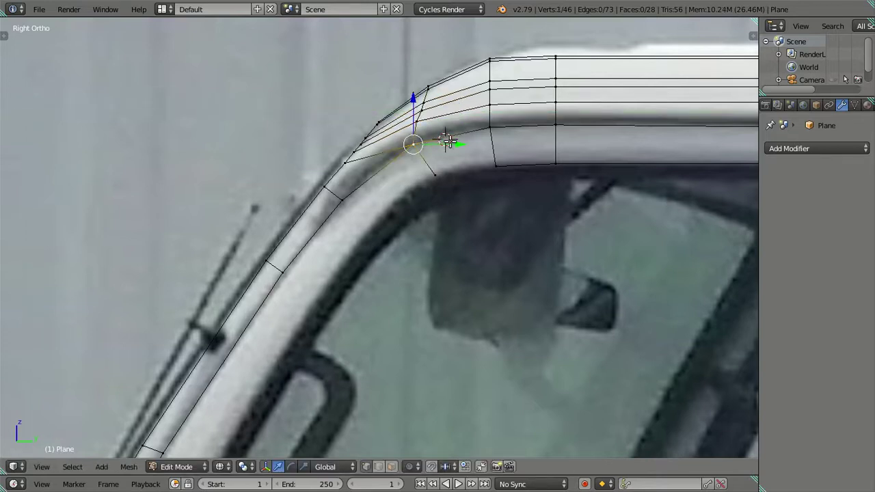
{"action": "key", "text": "g"}
{"action": "key", "text": "y"}
{"action": "left_click", "coordinate": [446, 139]}
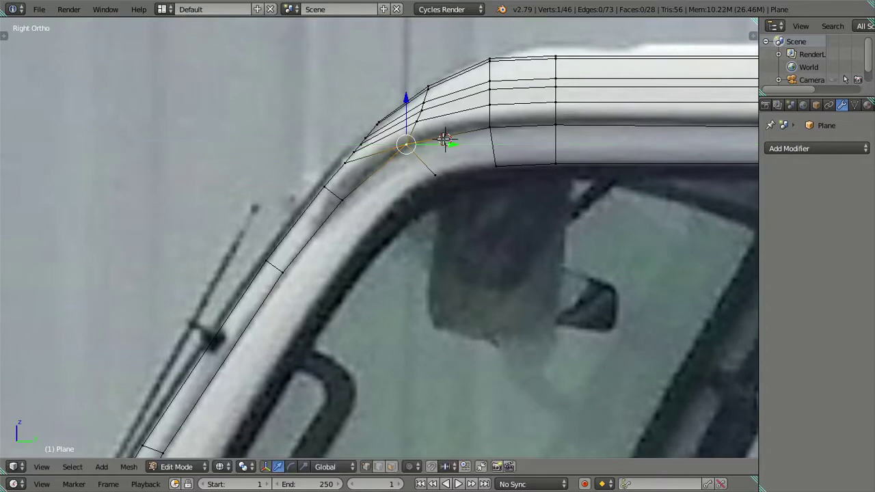
Step: Move two lower corner-curve vertices onto the window frame edge
{"action": "right_click", "coordinate": [352, 201]}
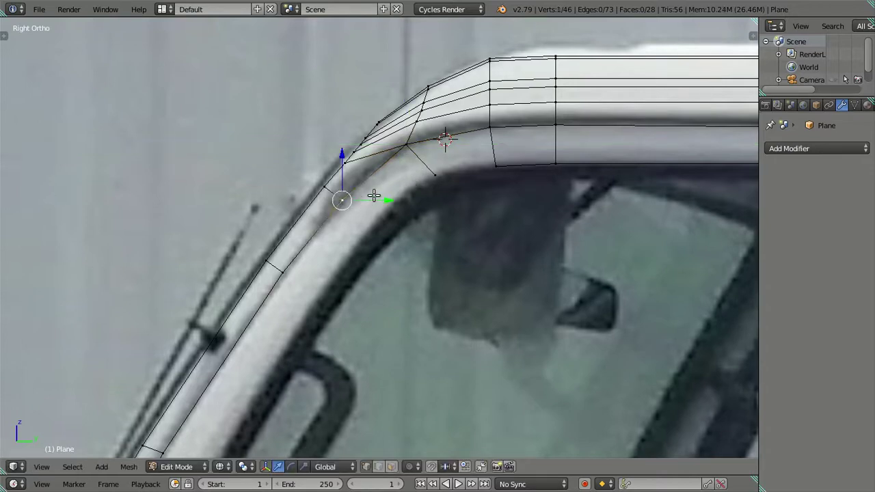
{"action": "key", "text": "g"}
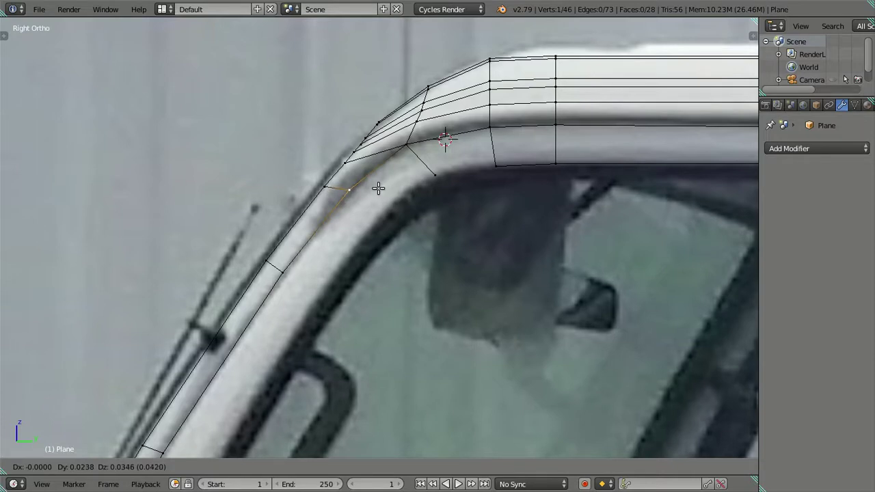
{"action": "left_click", "coordinate": [378, 189]}
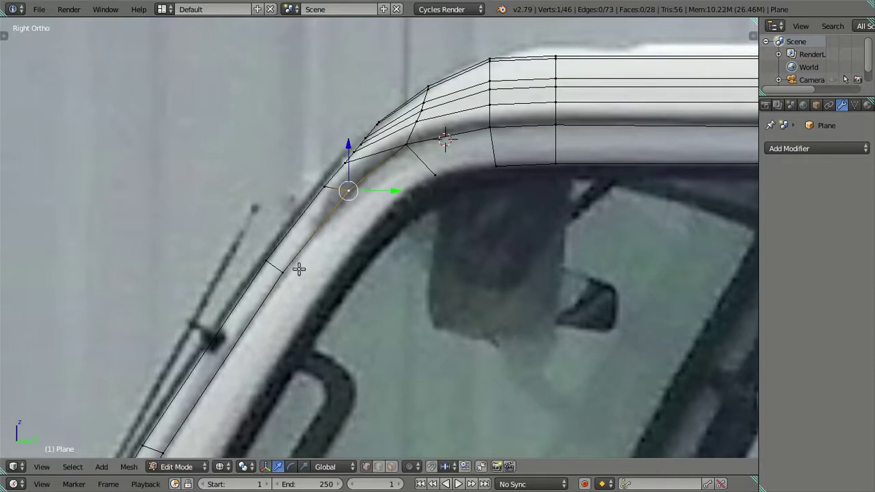
{"action": "right_click", "coordinate": [440, 177]}
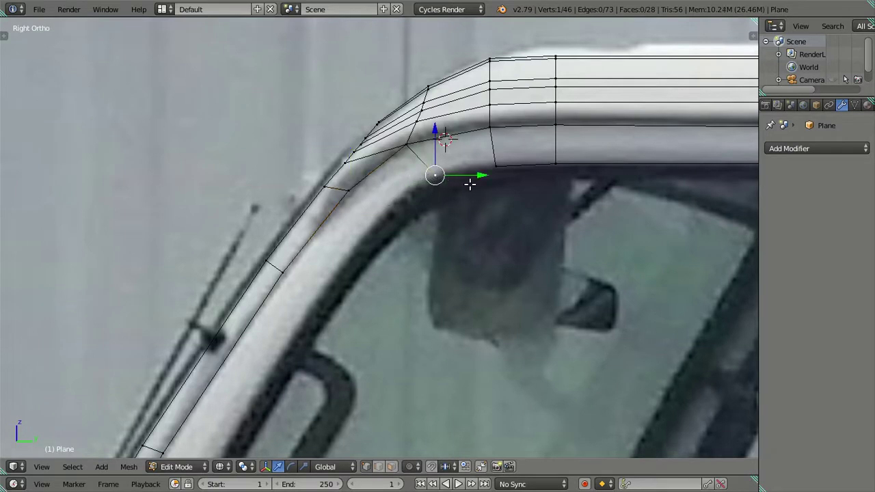
{"action": "key", "text": "g"}
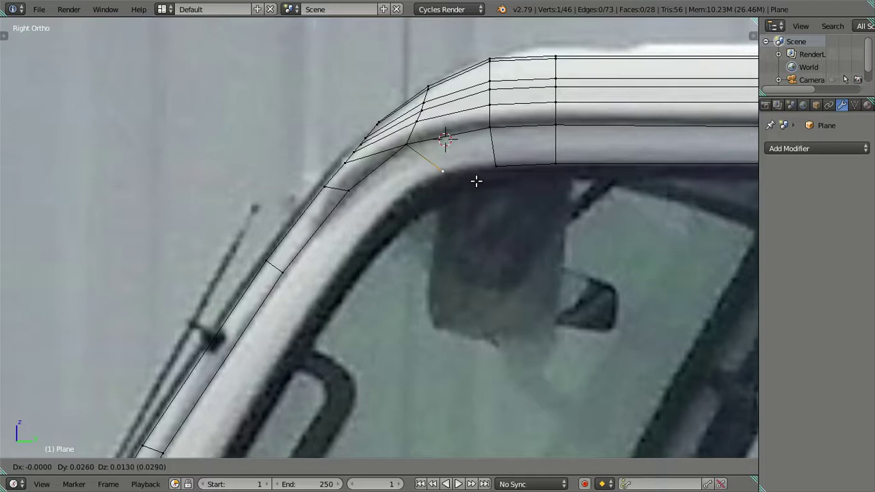
{"action": "left_click", "coordinate": [472, 184]}
Step: Extrude a new vertex from the inner corner onto the window edge and adjust the corner
{"action": "right_click", "coordinate": [356, 195]}
{"action": "key", "text": "e"}
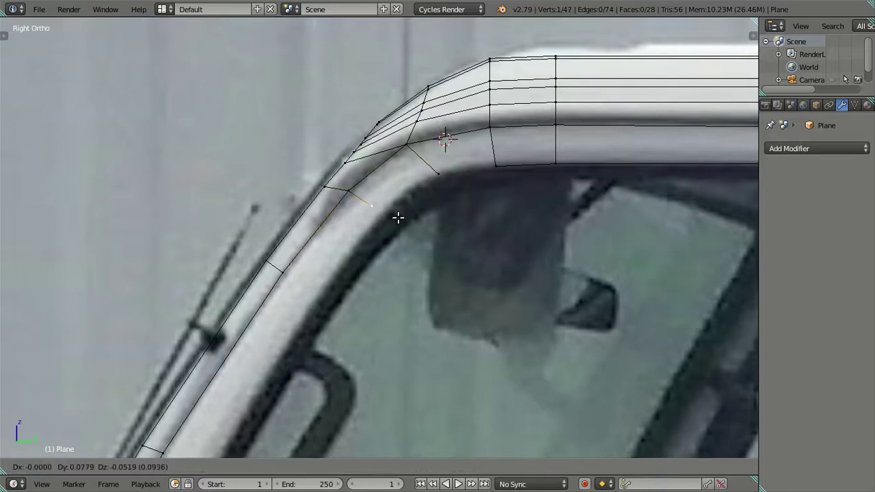
{"action": "left_click", "coordinate": [408, 222]}
{"action": "right_click", "coordinate": [356, 191]}
{"action": "key", "text": "g"}
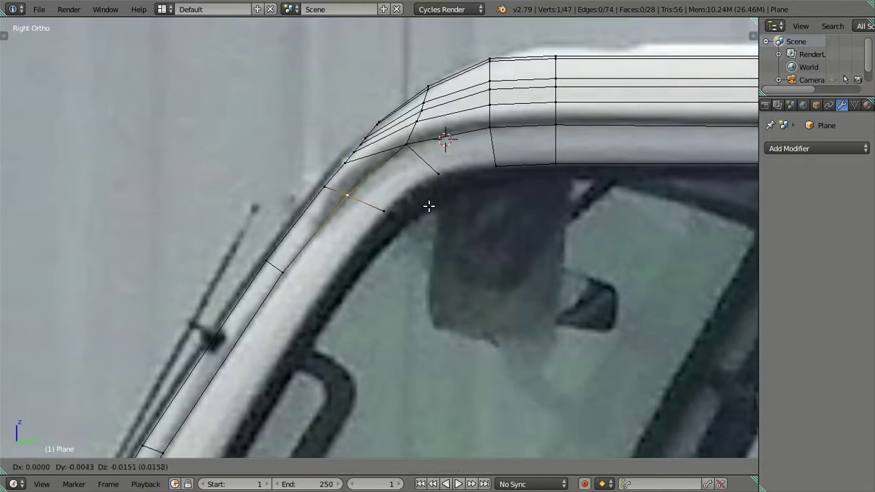
{"action": "left_click", "coordinate": [429, 206]}
Step: Fill two faces joining the roof to the pillar strip and inspect them in solid shading
{"action": "right_click", "coordinate": [479, 171]}
{"action": "right_click", "coordinate": [493, 175], "text": "alt"}
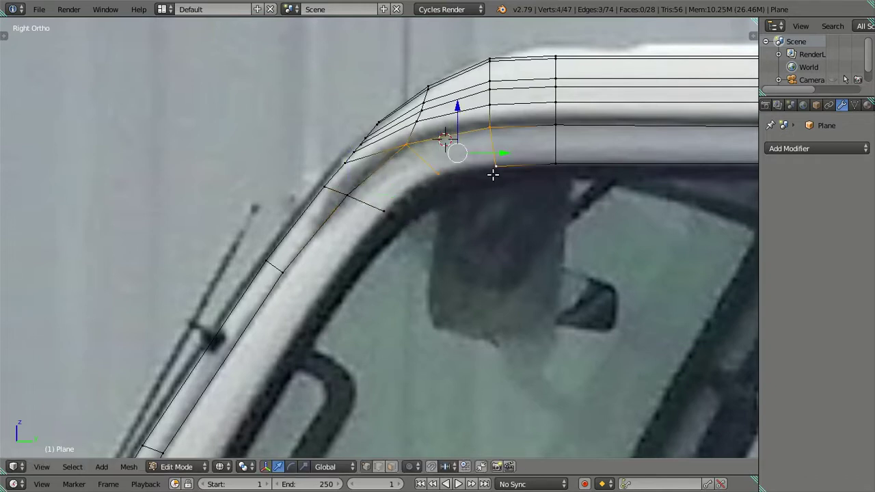
{"action": "key", "text": "f"}
{"action": "right_click", "coordinate": [440, 172], "text": "alt"}
{"action": "key", "text": "f"}
{"action": "key", "text": "z"}
{"action": "key", "text": "a"}
{"action": "mouse_move", "coordinate": [466, 195]}
{"action": "middle_mouse_down"}
{"action": "mouse_move", "coordinate": [434, 225]}
{"action": "mouse_move", "coordinate": [472, 143]}
{"action": "mouse_move", "coordinate": [510, 114]}
{"action": "mouse_move", "coordinate": [504, 203]}
{"action": "mouse_move", "coordinate": [469, 189]}
{"action": "middle_mouse_up"}
Step: In the front view, slide two pillar corner vertices along X onto the pillar
{"action": "right_click", "coordinate": [467, 179]}
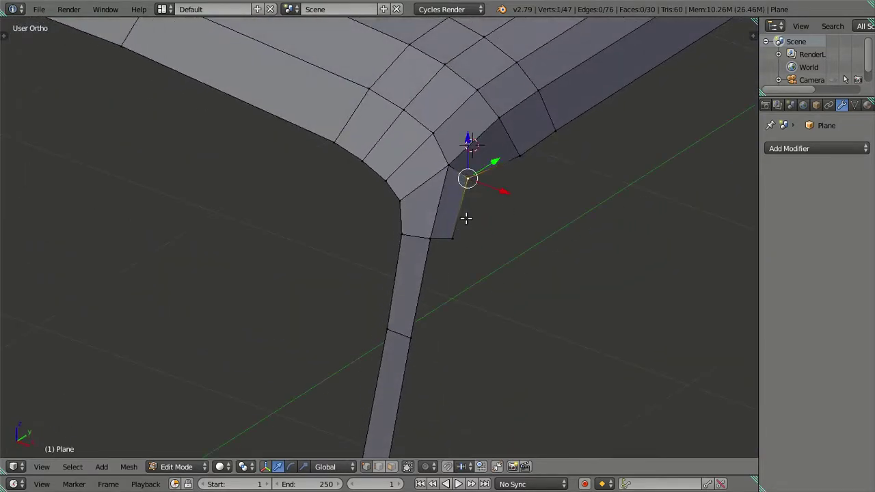
{"action": "right_click", "coordinate": [466, 224], "text": "shift"}
{"action": "key", "text": "KP_1"}
{"action": "key", "text": "z"}
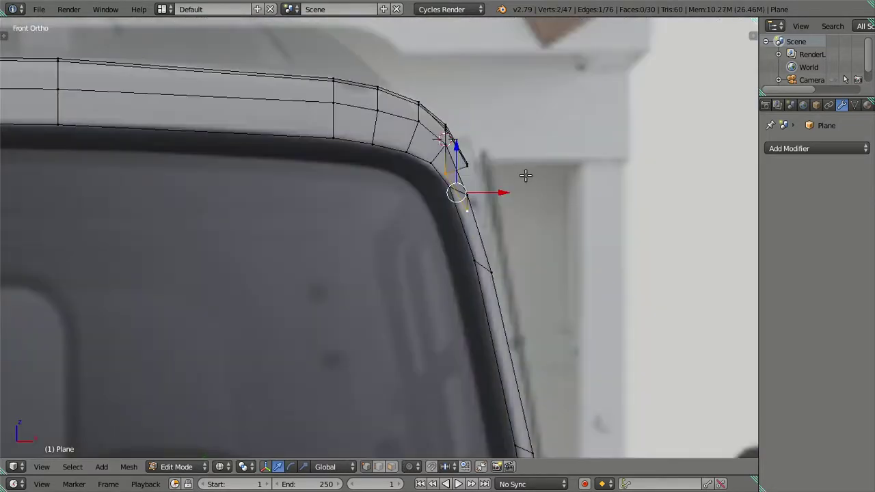
{"action": "scroll", "coordinate": [532, 172], "scroll_direction": "up", "scroll_amount": 3}
{"action": "scroll", "coordinate": [532, 172], "scroll_direction": "down", "scroll_amount": 2}
{"action": "key", "text": "g"}
{"action": "key", "text": "x"}
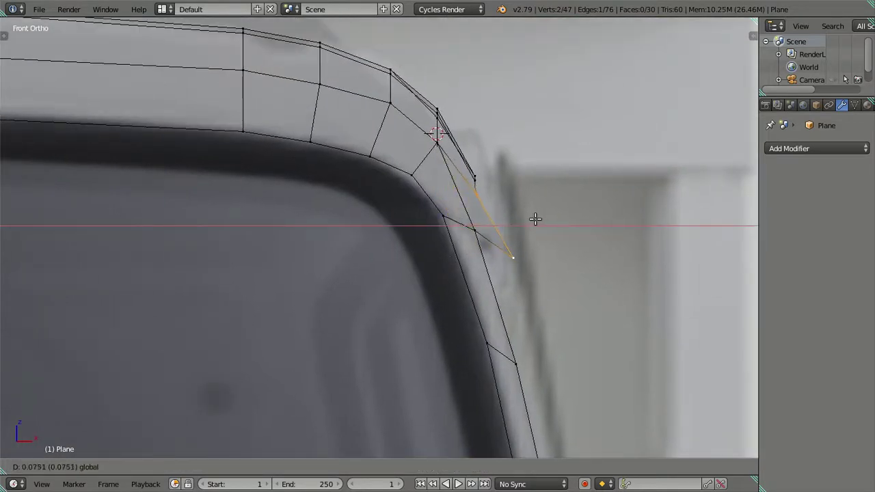
{"action": "left_click", "coordinate": [536, 219]}
Step: Refine the remaining pillar vertices sideways onto the pillar outline
{"action": "right_click", "coordinate": [522, 245]}
{"action": "key", "text": "g"}
{"action": "key", "text": "x"}
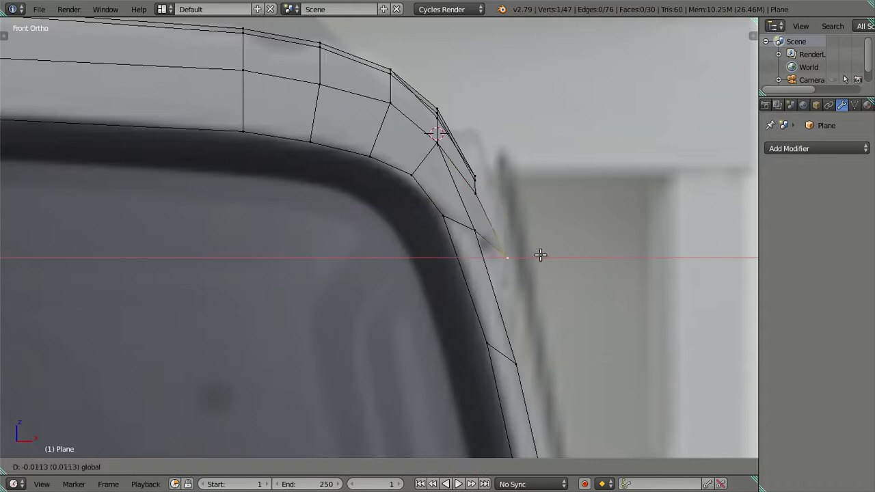
{"action": "left_click", "coordinate": [532, 255]}
{"action": "right_click", "coordinate": [487, 199], "text": "shift"}
{"action": "left_click_drag", "start_coordinate": [521, 229], "coordinate": [523, 228]}
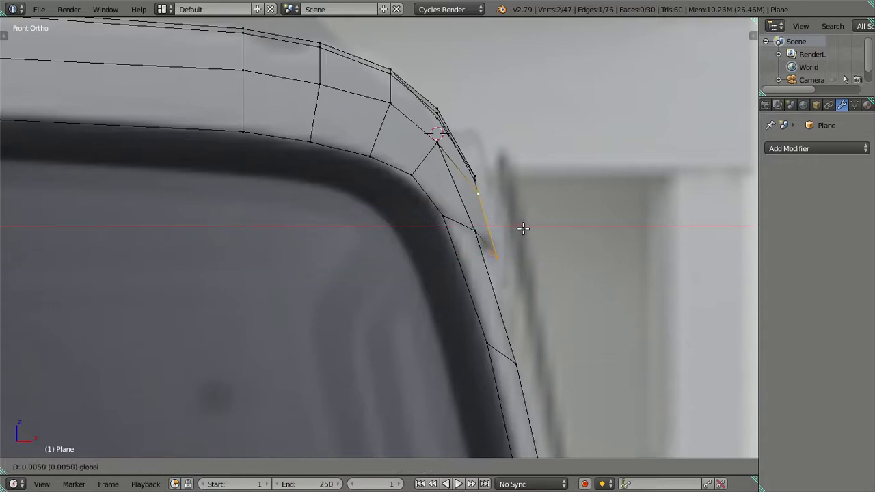
{"action": "left_click", "coordinate": [523, 228]}
{"action": "key", "text": "a"}
Step: Pan down to the pillar base and mirror, comparing the side and front reference views
{"action": "scroll", "coordinate": [489, 242], "scroll_direction": "down", "scroll_amount": 2}
{"action": "scroll", "coordinate": [463, 262], "scroll_direction": "down", "scroll_amount": 1}
{"action": "middle_click_drag", "start_coordinate": [463, 262], "coordinate": [421, 180], "text": "shift"}
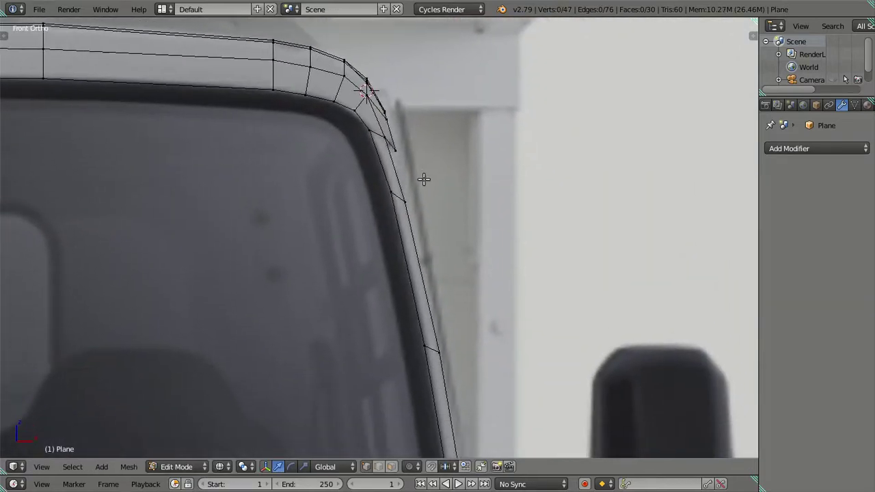
{"action": "scroll", "coordinate": [428, 295], "scroll_direction": "down", "scroll_amount": 3}
{"action": "middle_click_drag", "start_coordinate": [428, 294], "coordinate": [383, 184], "text": "shift"}
{"action": "scroll", "coordinate": [383, 205], "scroll_direction": "up", "scroll_amount": 2}
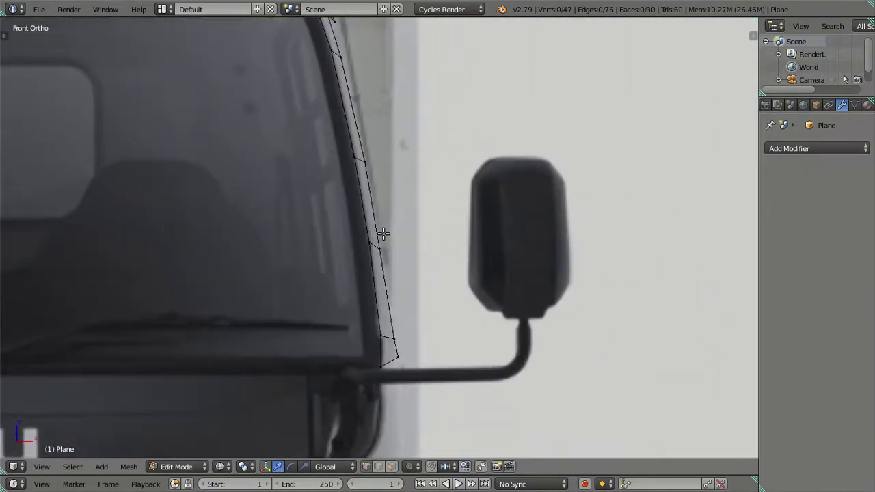
{"action": "scroll", "coordinate": [385, 216], "scroll_direction": "up", "scroll_amount": 1}
{"action": "key", "text": "KP_3"}
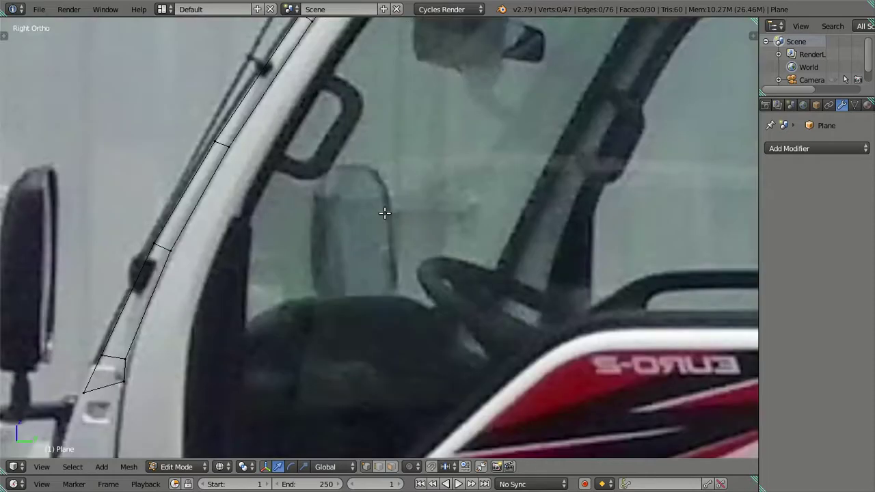
{"action": "key", "text": "KP_1"}
Step: Raise the vertex run up the pillar to match the front photo
{"action": "right_click", "coordinate": [381, 250]}
{"action": "middle_click_drag", "start_coordinate": [381, 250], "coordinate": [404, 391], "text": "shift"}
{"action": "right_click", "coordinate": [339, 108], "text": "ctrl"}
{"action": "right_click", "coordinate": [361, 129], "text": "ctrl"}
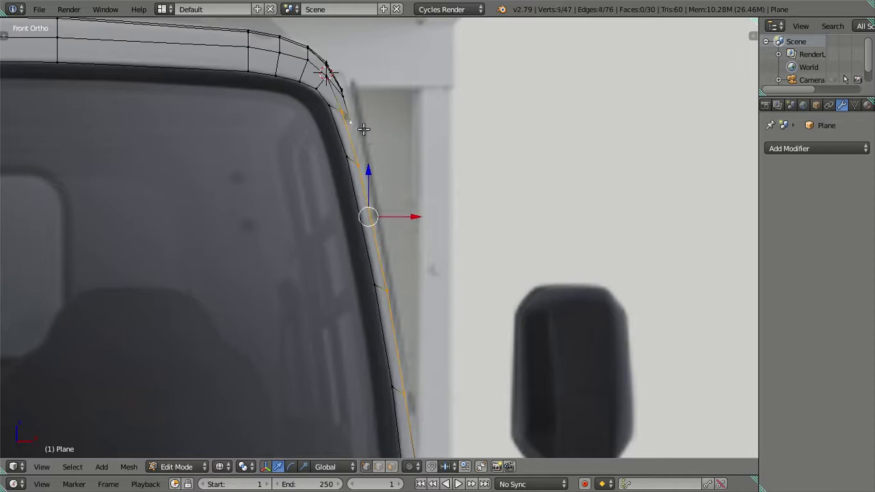
{"action": "key", "text": "g"}
{"action": "left_click", "coordinate": [391, 184]}
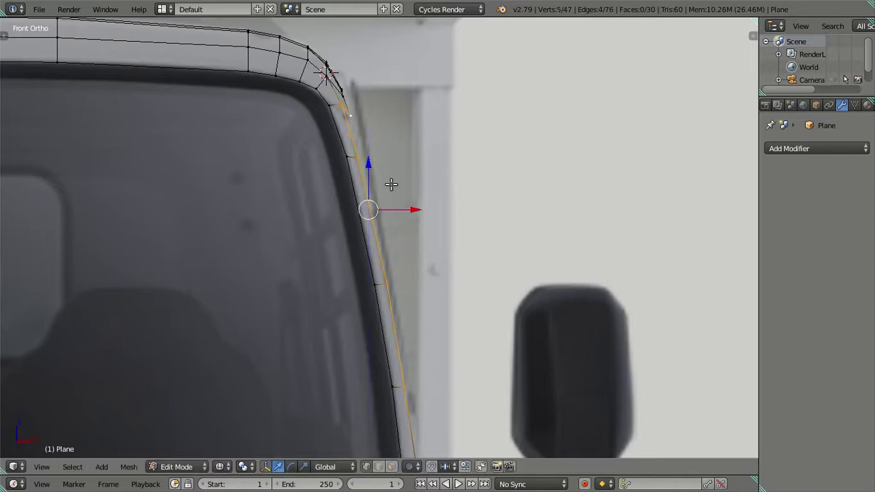
{"action": "left_click_drag", "start_coordinate": [369, 164], "coordinate": [369, 163]}
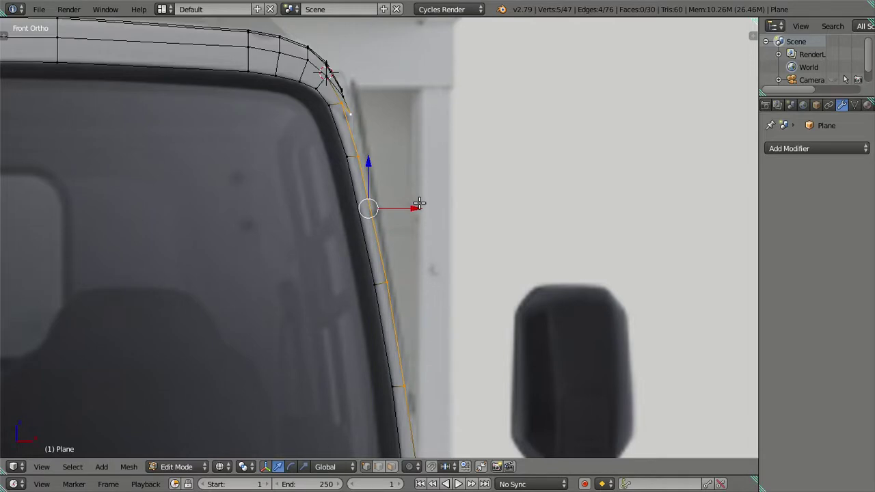
Step: Lower the pillar edge loop slightly in the side view and orbit to check it
{"action": "key", "text": "KP_3"}
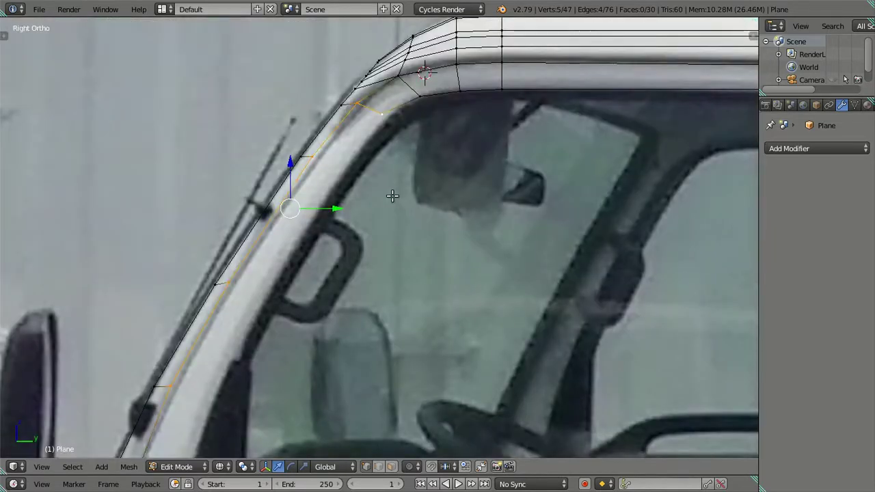
{"action": "key", "text": "a"}
{"action": "mouse_move", "coordinate": [376, 199]}
{"action": "middle_mouse_down"}
{"action": "mouse_move", "coordinate": [372, 321]}
{"action": "mouse_move", "coordinate": [354, 223]}
{"action": "mouse_move", "coordinate": [422, 211]}
{"action": "mouse_move", "coordinate": [443, 248]}
{"action": "mouse_move", "coordinate": [447, 231]}
{"action": "mouse_move", "coordinate": [439, 268]}
{"action": "middle_mouse_up"}
{"action": "right_click", "coordinate": [439, 267], "text": "alt"}
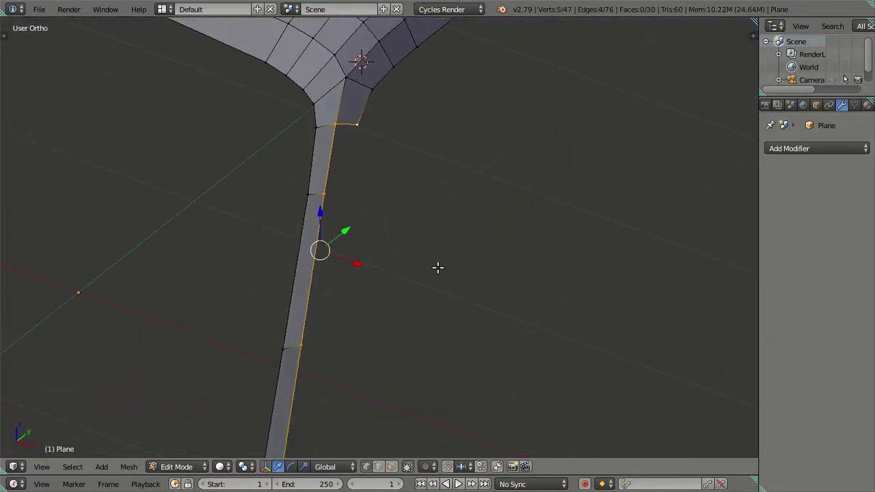
{"action": "key", "text": "g"}
{"action": "left_click", "coordinate": [437, 267]}
{"action": "key", "text": "a"}
{"action": "mouse_move", "coordinate": [369, 180]}
{"action": "middle_mouse_down"}
{"action": "mouse_move", "coordinate": [406, 149]}
{"action": "mouse_move", "coordinate": [440, 148]}
{"action": "mouse_move", "coordinate": [441, 176]}
{"action": "mouse_move", "coordinate": [403, 253]}
{"action": "mouse_move", "coordinate": [333, 178]}
{"action": "mouse_move", "coordinate": [303, 191]}
{"action": "mouse_move", "coordinate": [336, 230]}
{"action": "mouse_move", "coordinate": [364, 146]}
{"action": "middle_mouse_up"}
{"action": "key", "text": "KP_3"}
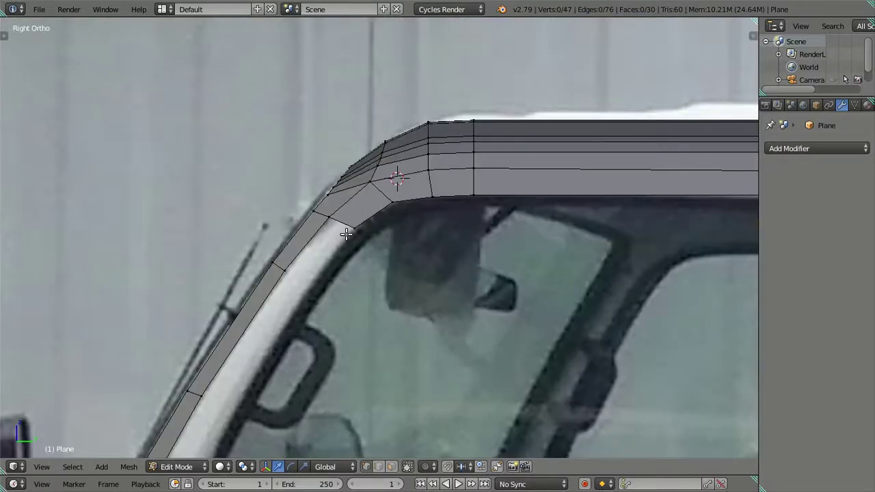
Step: Select pillar vertices and edges and frame the pillar and mirror area
{"action": "middle_click_drag", "start_coordinate": [346, 233], "coordinate": [395, 121], "text": "shift"}
{"action": "right_click", "coordinate": [333, 153]}
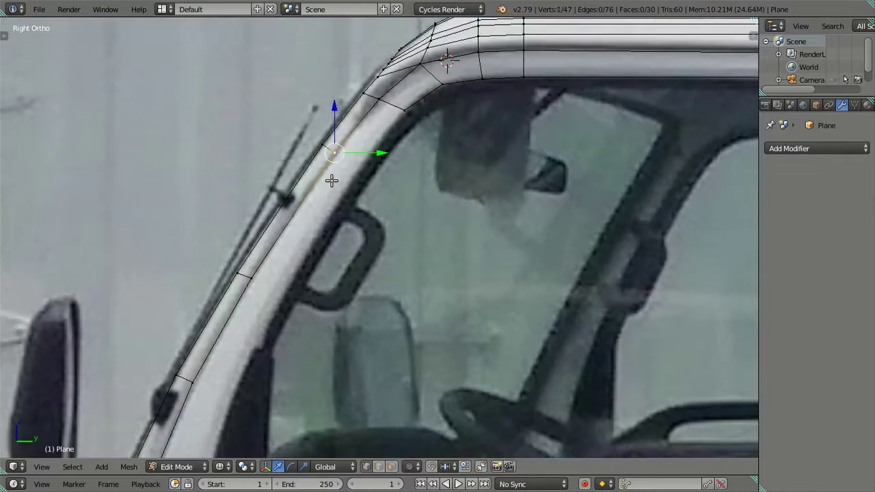
{"action": "scroll", "coordinate": [331, 180], "scroll_direction": "down", "scroll_amount": 5}
{"action": "scroll", "coordinate": [336, 208], "scroll_direction": "up", "scroll_amount": 3}
{"action": "right_click", "coordinate": [284, 273], "text": "ctrl"}
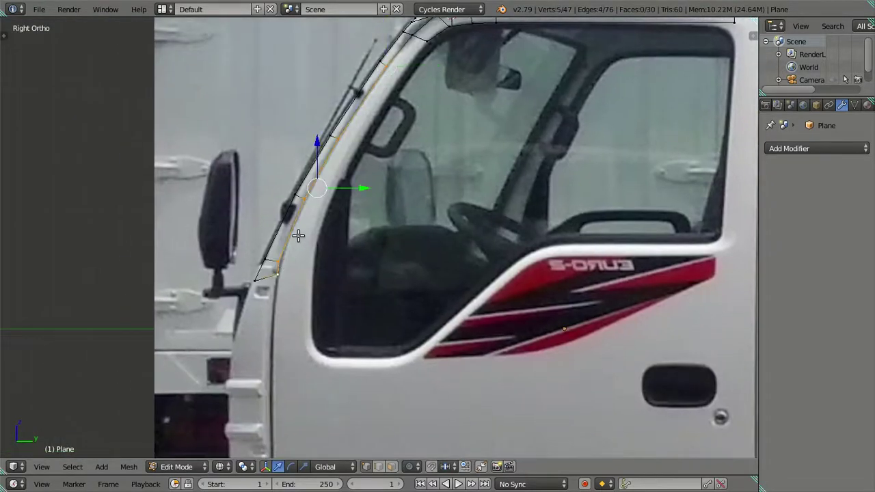
{"action": "middle_click_drag", "start_coordinate": [293, 272], "coordinate": [374, 197], "text": "shift"}
{"action": "scroll", "coordinate": [374, 197], "scroll_direction": "up", "scroll_amount": 4}
Step: Slide the short right edge of the lower pillar quad along Y
{"action": "right_click", "coordinate": [335, 139]}
{"action": "right_click", "coordinate": [350, 165]}
{"action": "key", "text": "g"}
{"action": "key", "text": "y"}
{"action": "key", "text": "Escape"}
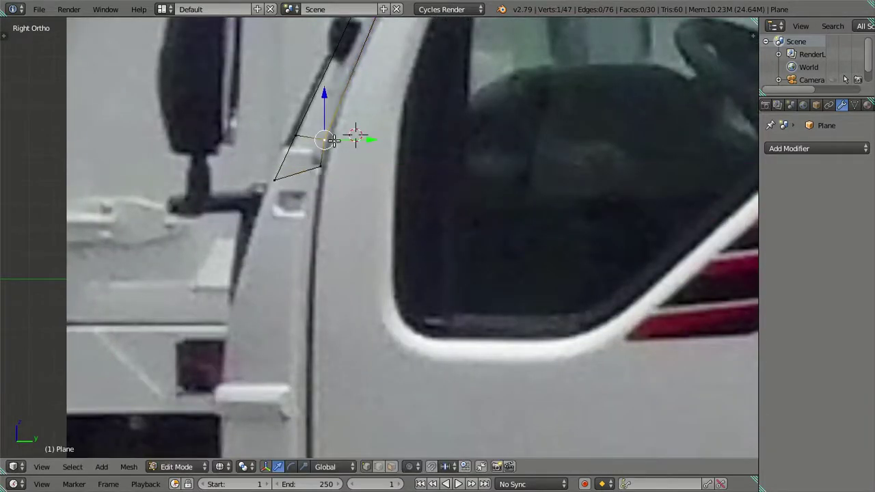
{"action": "right_click", "coordinate": [350, 150], "text": "shift"}
{"action": "key", "text": "g"}
{"action": "key", "text": "y"}
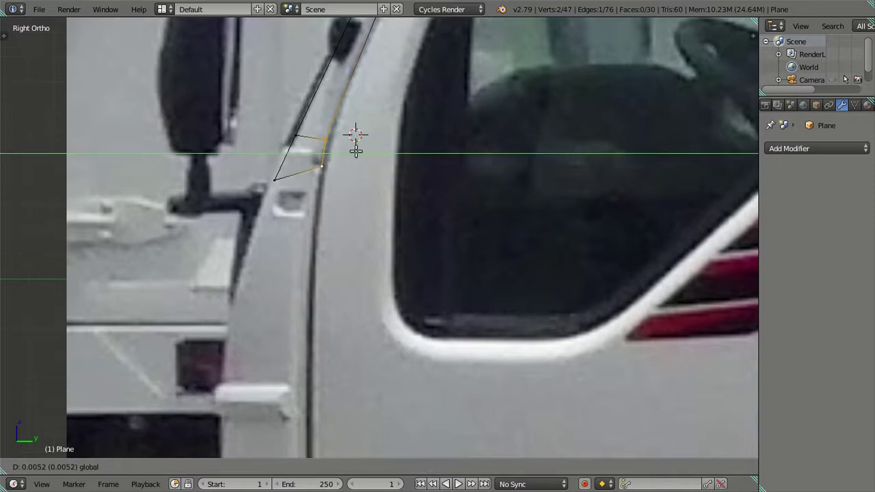
{"action": "left_click", "coordinate": [356, 150]}
Step: Move the quad's left vertex onto the door frame edge
{"action": "right_click", "coordinate": [293, 149]}
{"action": "scroll", "coordinate": [338, 183], "scroll_direction": "down", "scroll_amount": 2}
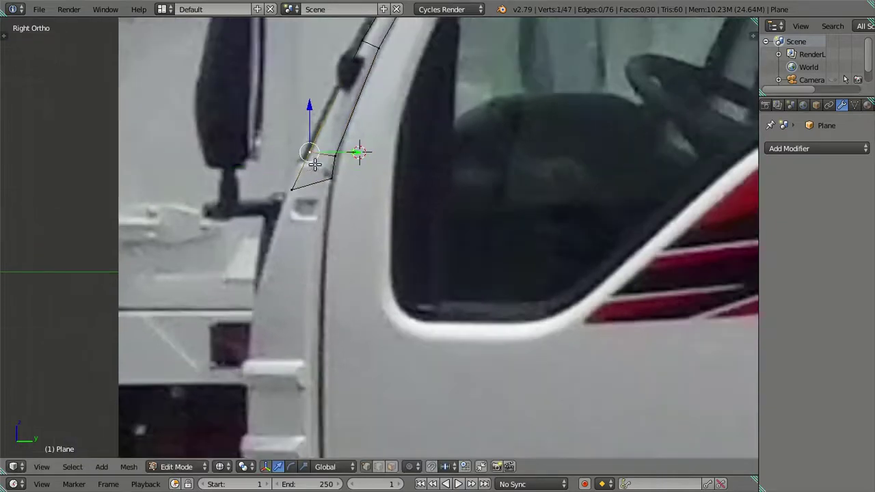
{"action": "scroll", "coordinate": [338, 183], "scroll_direction": "up", "scroll_amount": 2}
{"action": "key", "text": "g"}
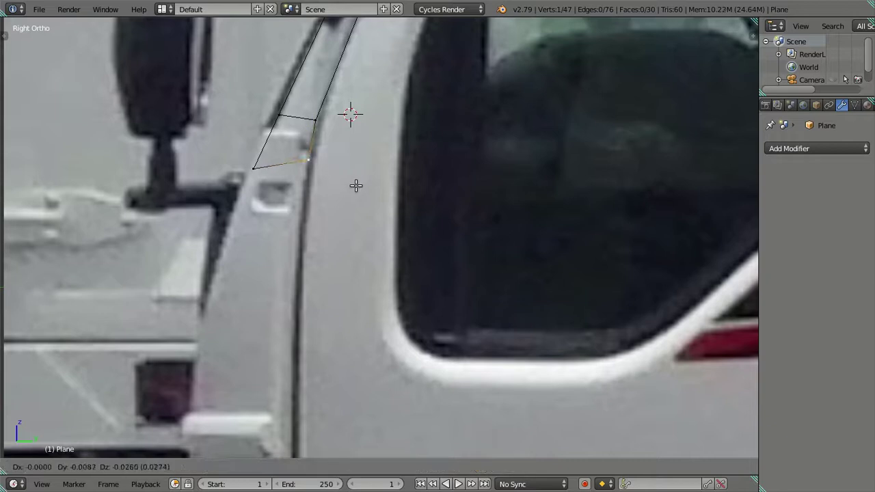
{"action": "left_click", "coordinate": [354, 199]}
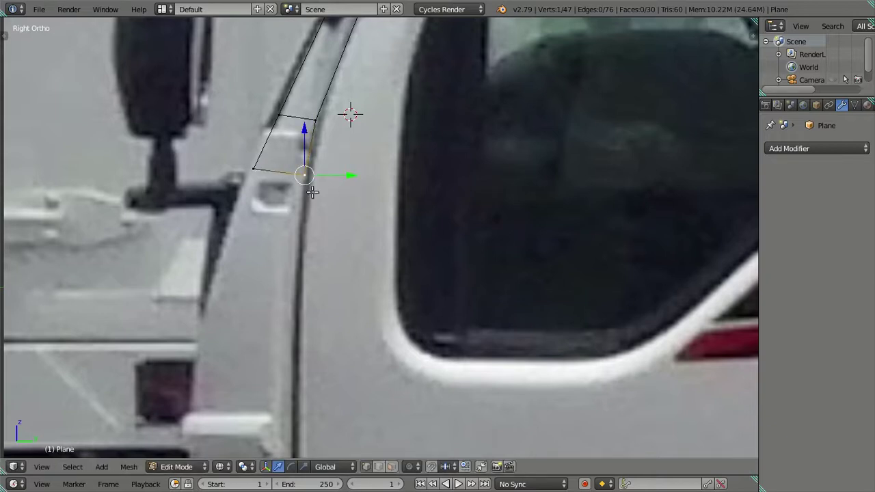
Step: Select the quad's left edge, then the whole edge path down the pillar
{"action": "right_click", "coordinate": [279, 115]}
{"action": "right_click", "coordinate": [254, 169], "text": "shift"}
{"action": "scroll", "coordinate": [257, 169], "scroll_direction": "down", "scroll_amount": 4}
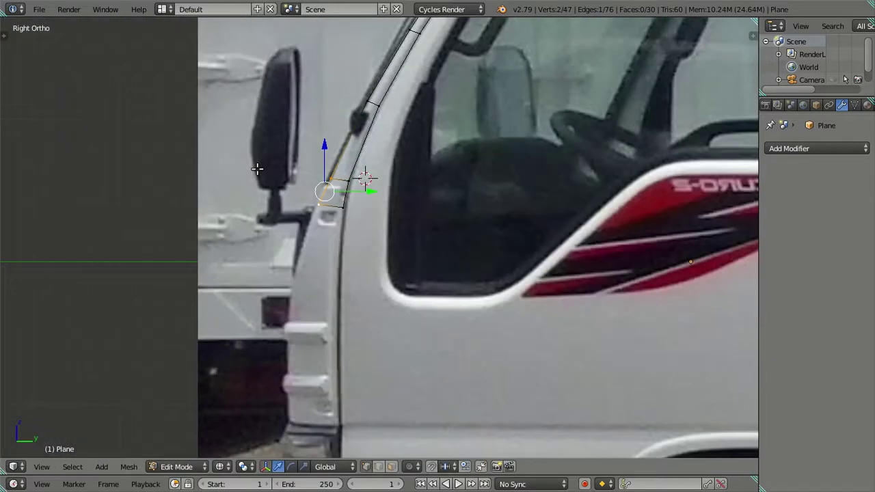
{"action": "middle_click_drag", "start_coordinate": [297, 220], "coordinate": [299, 139], "text": "shift"}
{"action": "middle_click_drag", "start_coordinate": [422, 68], "coordinate": [353, 230], "text": "shift"}
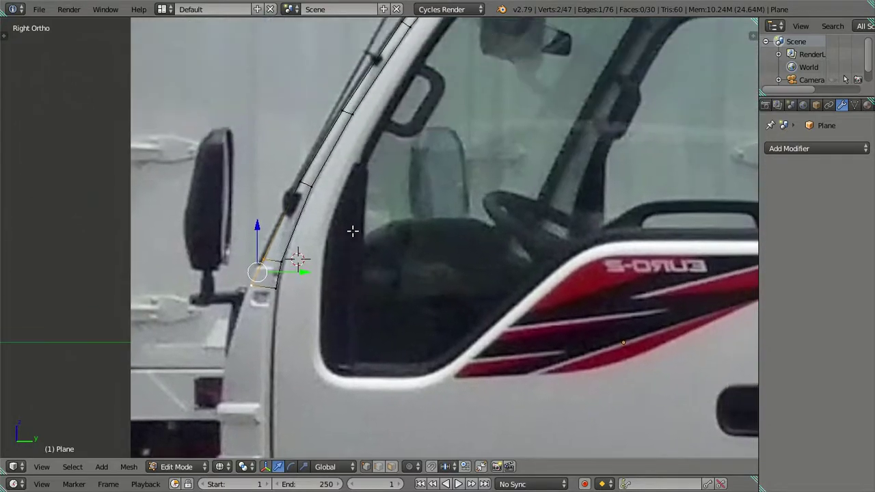
{"action": "scroll", "coordinate": [325, 203], "scroll_direction": "down", "scroll_amount": 3}
{"action": "scroll", "coordinate": [383, 152], "scroll_direction": "up", "scroll_amount": 2}
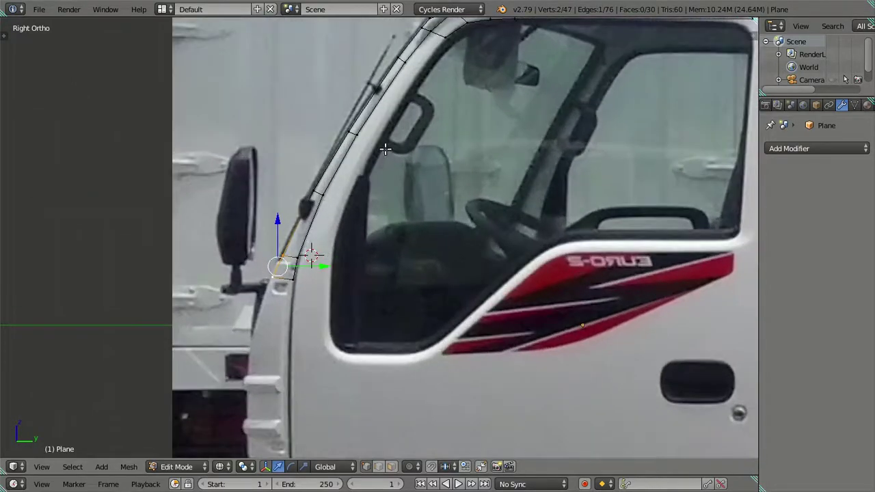
{"action": "right_click", "coordinate": [403, 63]}
{"action": "right_click", "coordinate": [308, 277], "text": "ctrl"}
Step: Extrude the pillar edge path in place and offset the new edges along Y
{"action": "key", "text": "e"}
{"action": "right_click", "coordinate": [376, 220]}
{"action": "key", "text": "g"}
{"action": "key", "text": "y"}
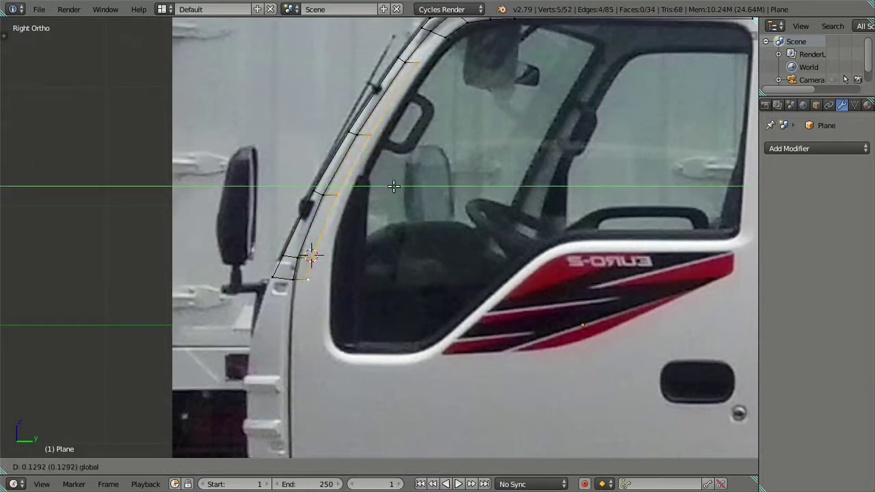
{"action": "left_click", "coordinate": [396, 188]}
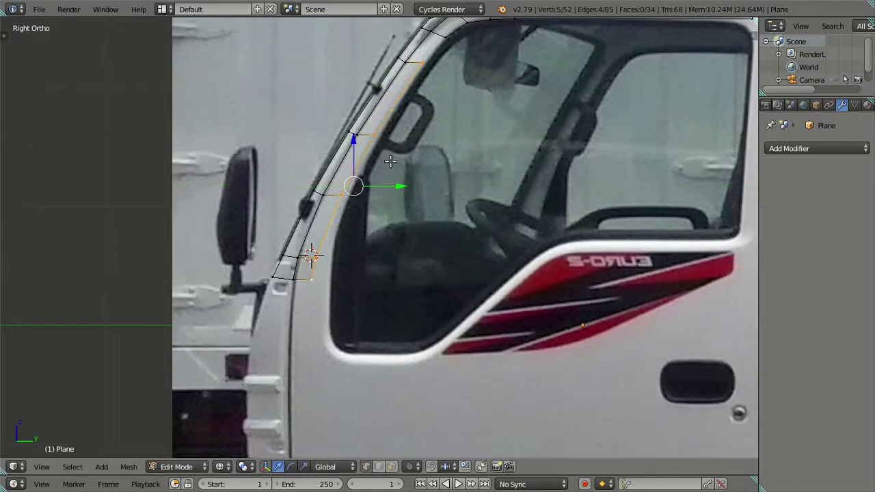
Step: Shift the new strip edges down in Z, then nudge them slightly along Y
{"action": "middle_click_drag", "start_coordinate": [397, 188], "coordinate": [390, 231], "text": "shift"}
{"action": "key", "text": "g"}
{"action": "key", "text": "z"}
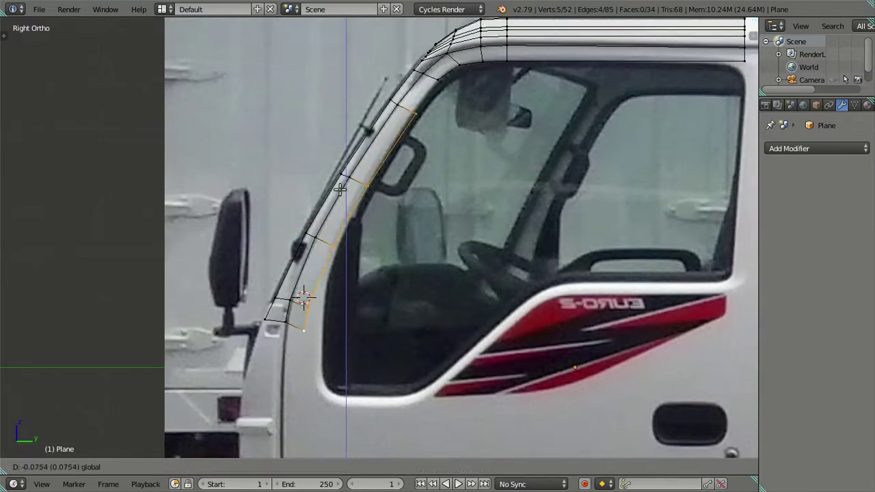
{"action": "left_click", "coordinate": [344, 188]}
{"action": "key", "text": "g"}
{"action": "key", "text": "y"}
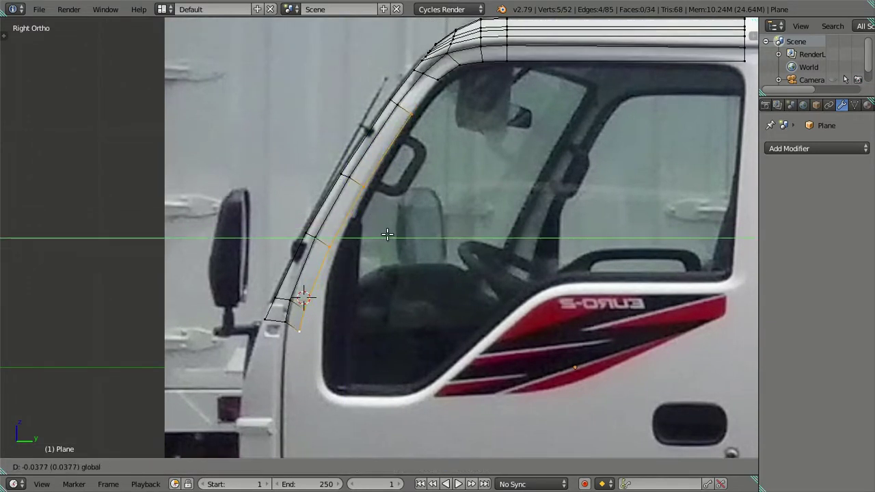
{"action": "left_click", "coordinate": [378, 179]}
Step: Slide the strip's lower vertices along Y onto the window frame edge, excluding the upper ones
{"action": "left_click", "coordinate": [416, 113], "text": "shift"}
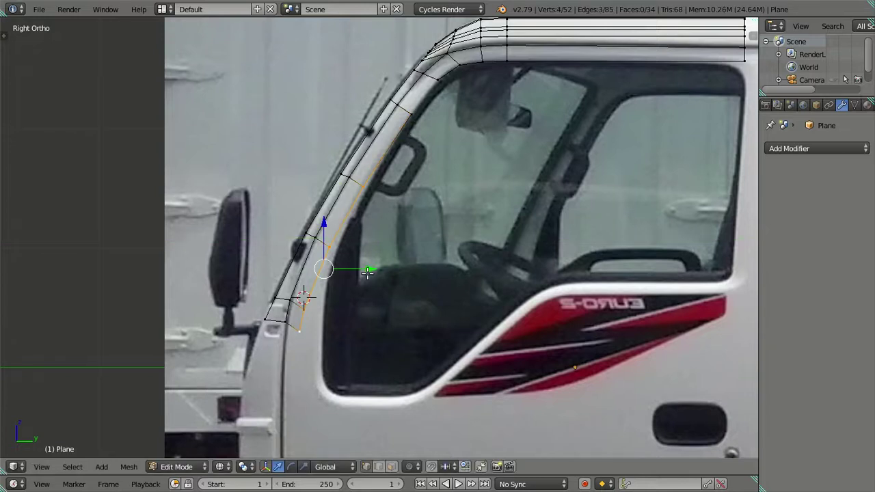
{"action": "key", "text": "g"}
{"action": "key", "text": "y"}
{"action": "left_click", "coordinate": [374, 272]}
{"action": "left_click", "coordinate": [361, 291], "text": "shift"}
{"action": "key", "text": "g"}
{"action": "key", "text": "y"}
{"action": "left_click", "coordinate": [355, 280]}
Step: Position the bottom two vertices with Y and Z moves down to the mirror area
{"action": "left_click", "coordinate": [339, 251], "text": "shift"}
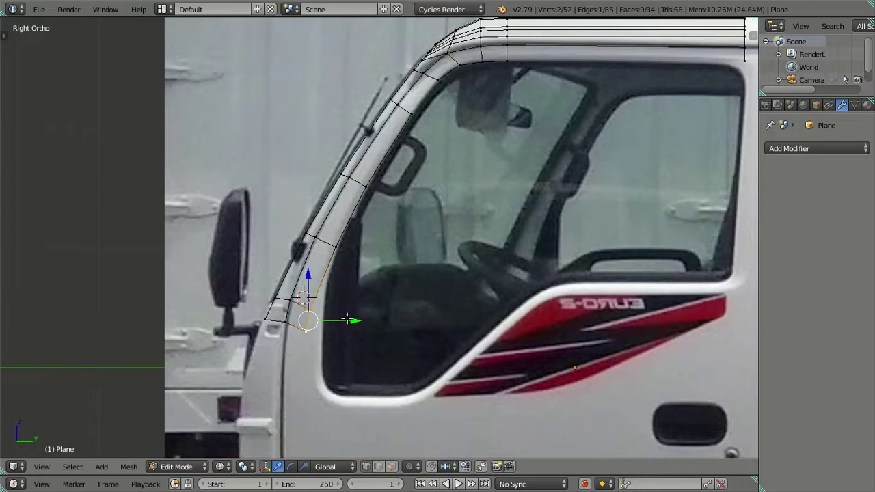
{"action": "key", "text": "g"}
{"action": "key", "text": "y"}
{"action": "left_click", "coordinate": [338, 299]}
{"action": "key", "text": "g"}
{"action": "key", "text": "z"}
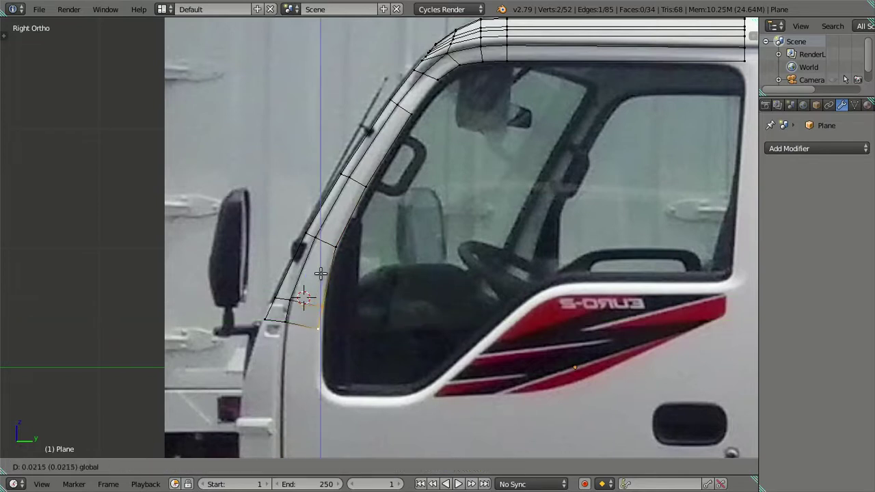
{"action": "left_click", "coordinate": [323, 268]}
{"action": "key", "text": "g"}
{"action": "key", "text": "y"}
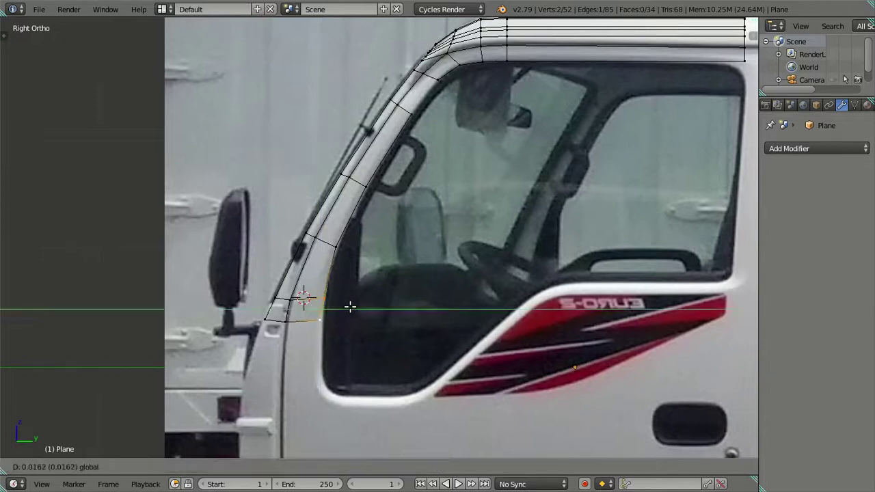
{"action": "left_click", "coordinate": [349, 306]}
Step: Raise the middle window-edge vertex of the inner strip higher along the frame
{"action": "right_click", "coordinate": [336, 249]}
{"action": "scroll", "coordinate": [352, 221], "scroll_direction": "up", "scroll_amount": 2}
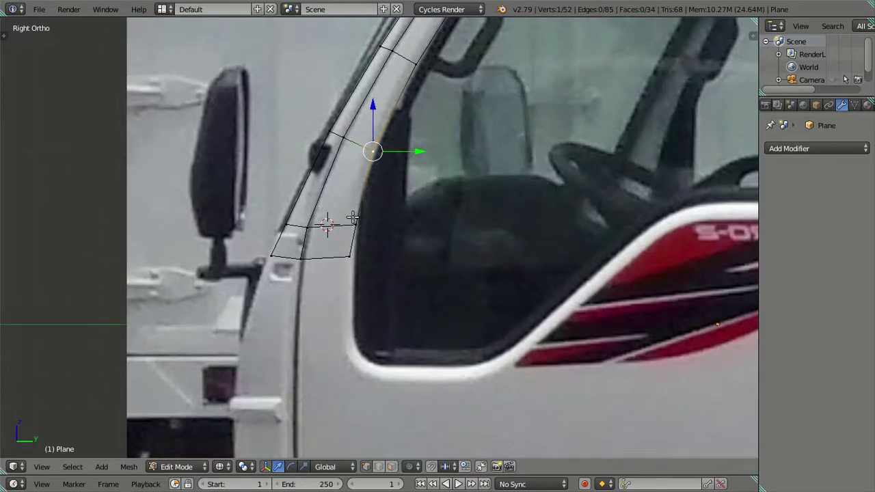
{"action": "scroll", "coordinate": [351, 221], "scroll_direction": "up", "scroll_amount": 2}
{"action": "right_click", "coordinate": [351, 221]}
{"action": "key", "text": "g"}
{"action": "left_click", "coordinate": [347, 166]}
{"action": "right_click", "coordinate": [385, 112]}
{"action": "key", "text": "g"}
{"action": "right_click", "coordinate": [352, 242]}
{"action": "right_click", "coordinate": [338, 261]}
{"action": "right_click", "coordinate": [349, 207], "text": "shift"}
{"action": "left_click", "coordinate": [383, 226]}
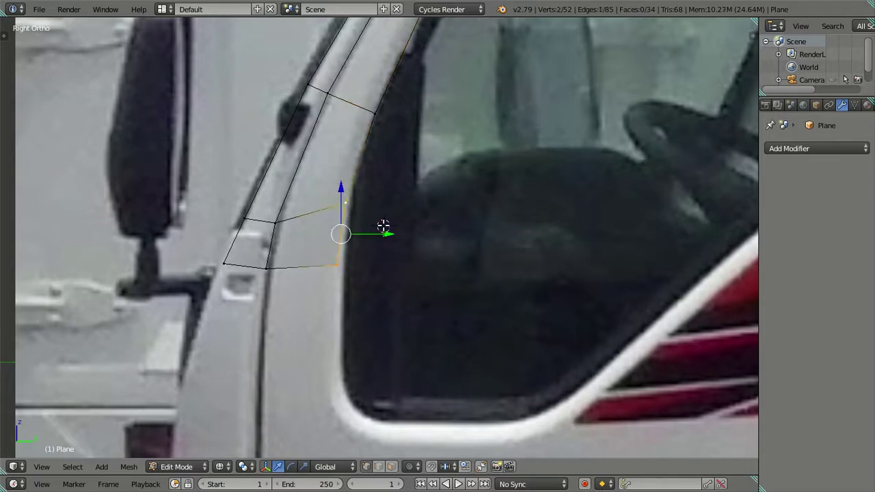
Step: Move the lower-right and middle-right vertices along Y onto the window edge
{"action": "key", "text": "g"}
{"action": "key", "text": "y"}
{"action": "key", "text": "Escape"}
{"action": "right_click", "coordinate": [354, 262]}
{"action": "key", "text": "g"}
{"action": "key", "text": "y"}
{"action": "left_click", "coordinate": [371, 263]}
{"action": "right_click", "coordinate": [349, 204]}
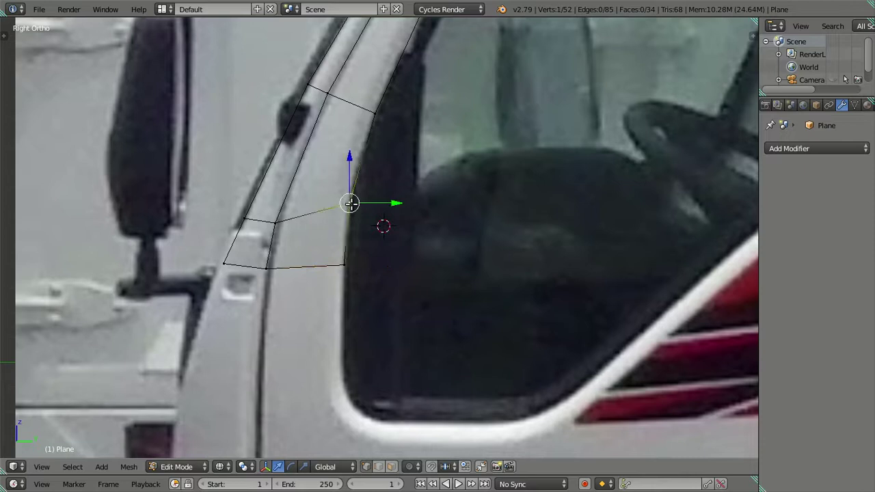
{"action": "key", "text": "g"}
{"action": "key", "text": "y"}
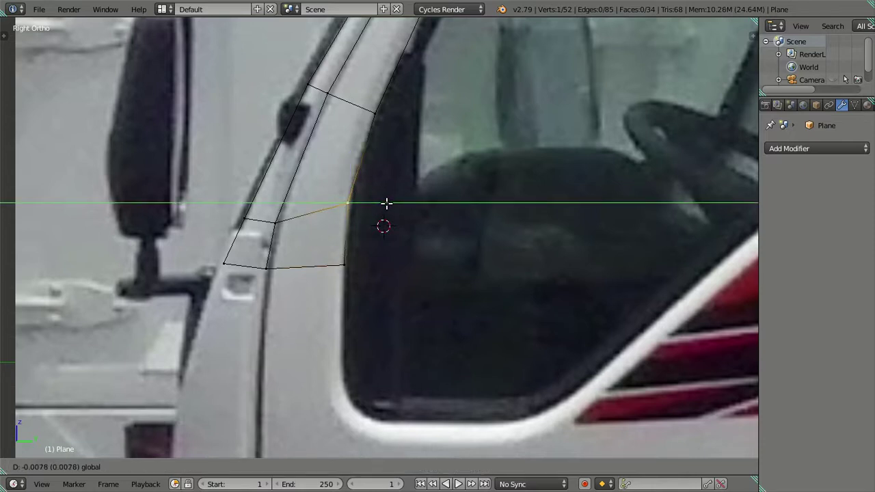
{"action": "left_click", "coordinate": [387, 203]}
{"action": "scroll", "coordinate": [451, 119], "scroll_direction": "down", "scroll_amount": 1}
Step: Fill a new face across the gap between two cross edges at the roof corner
{"action": "scroll", "coordinate": [451, 119], "scroll_direction": "down", "scroll_amount": 3}
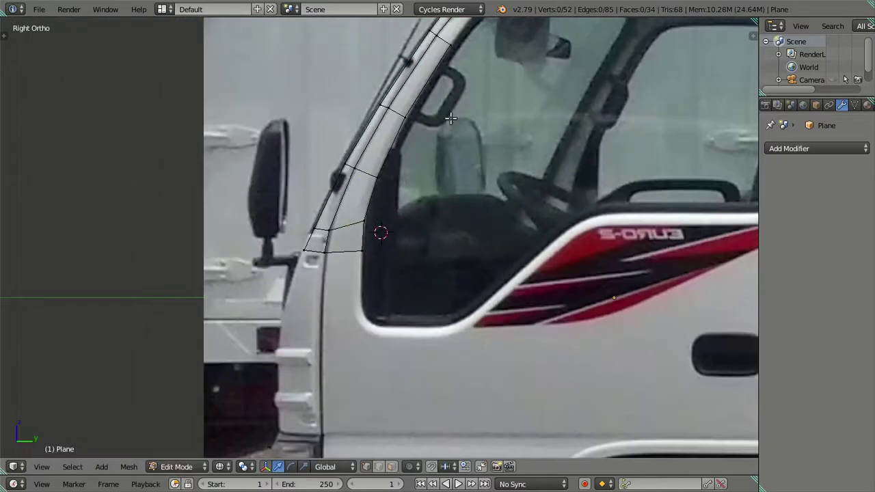
{"action": "middle_click_drag", "start_coordinate": [450, 119], "coordinate": [354, 327], "text": "shift"}
{"action": "scroll", "coordinate": [397, 225], "scroll_direction": "up", "scroll_amount": 2}
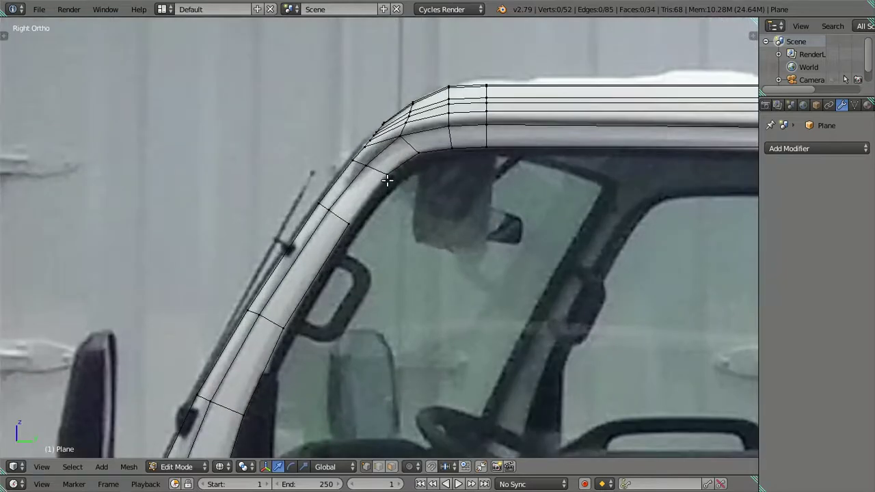
{"action": "scroll", "coordinate": [387, 180], "scroll_direction": "up", "scroll_amount": 2}
{"action": "right_click", "coordinate": [348, 213]}
{"action": "right_click", "coordinate": [401, 167], "text": "ctrl"}
{"action": "key", "text": "j"}
Step: Place the roof corner vertex and the next vertex onto the window edge, then deselect
{"action": "right_click", "coordinate": [399, 154]}
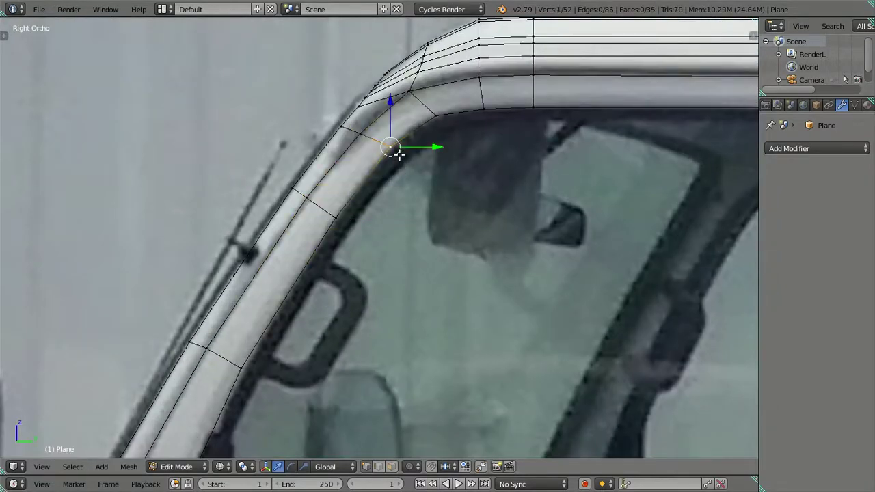
{"action": "key", "text": "g"}
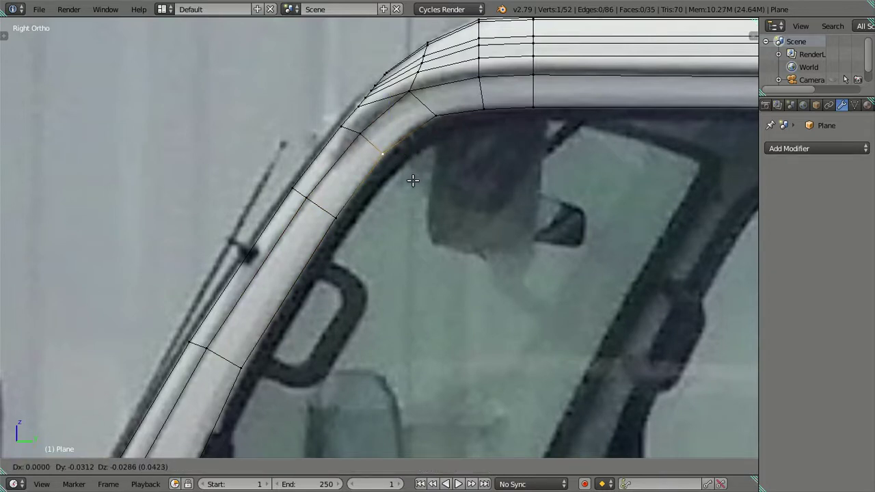
{"action": "left_click", "coordinate": [413, 180]}
{"action": "right_click", "coordinate": [438, 116]}
{"action": "key", "text": "g"}
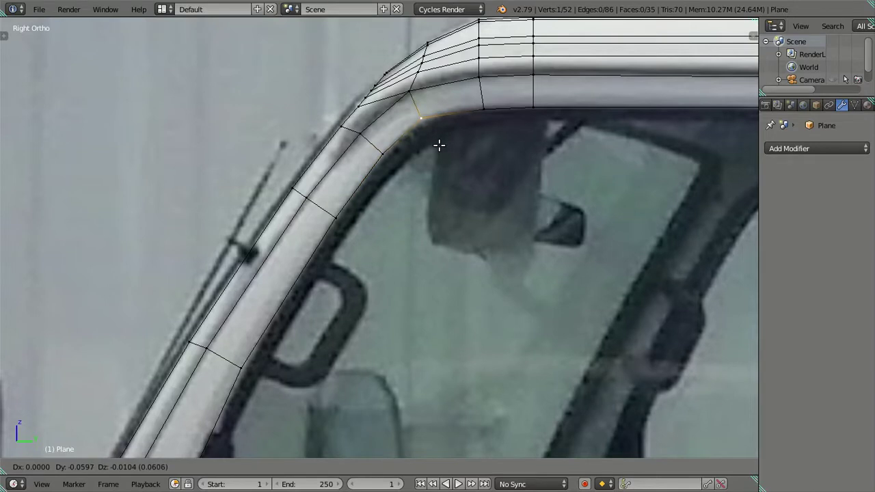
{"action": "left_click", "coordinate": [439, 145]}
{"action": "key", "text": "a"}
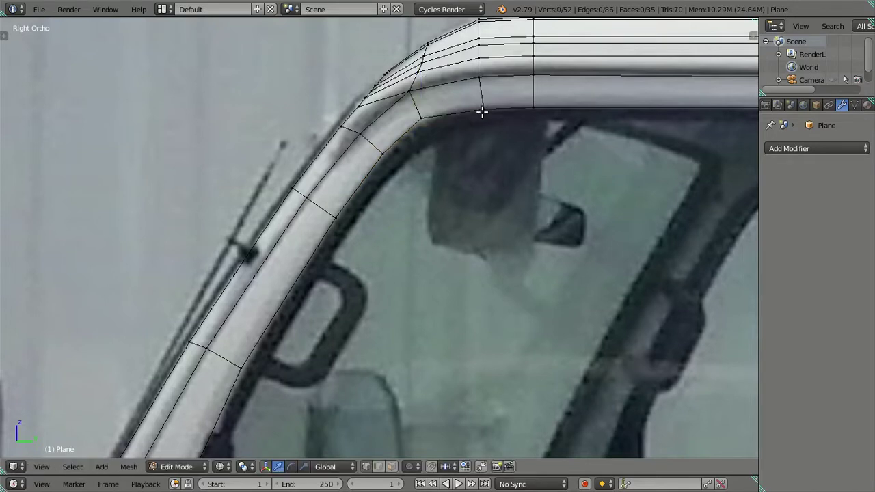
Step: Slide a roof-edge vertex along Y to the window frame line
{"action": "middle_click_drag", "start_coordinate": [482, 111], "coordinate": [396, 203], "text": "shift"}
{"action": "scroll", "coordinate": [410, 178], "scroll_direction": "up", "scroll_amount": 2}
{"action": "right_click", "coordinate": [433, 138]}
{"action": "key", "text": "g"}
{"action": "key", "text": "y"}
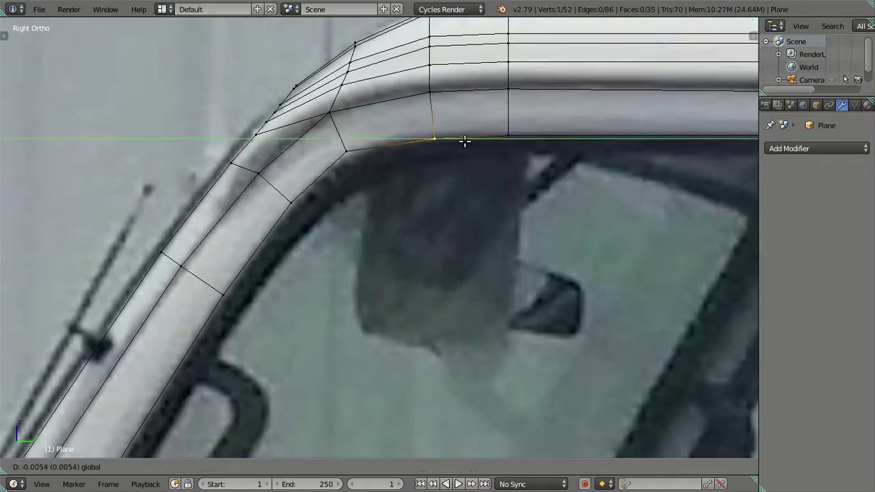
{"action": "left_click", "coordinate": [460, 139]}
Step: Trial moves on the roof edge and top vertices, cancelling each one
{"action": "right_click", "coordinate": [429, 89], "text": "shift"}
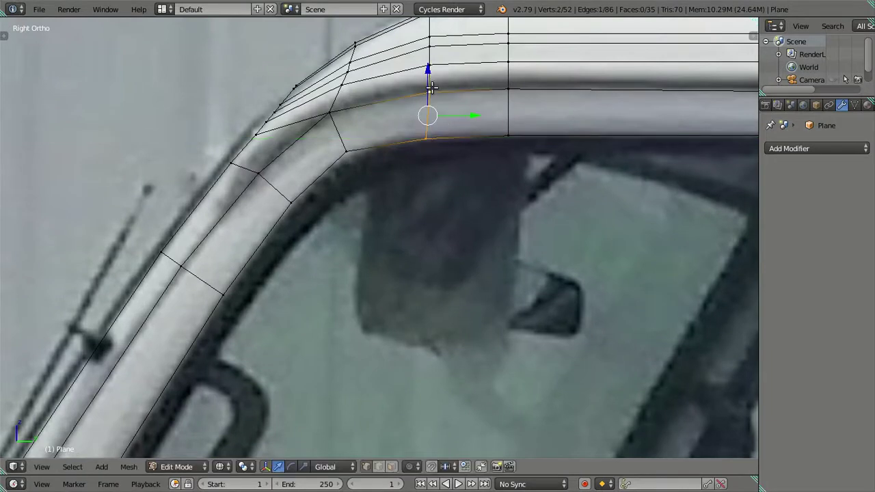
{"action": "key", "text": "g"}
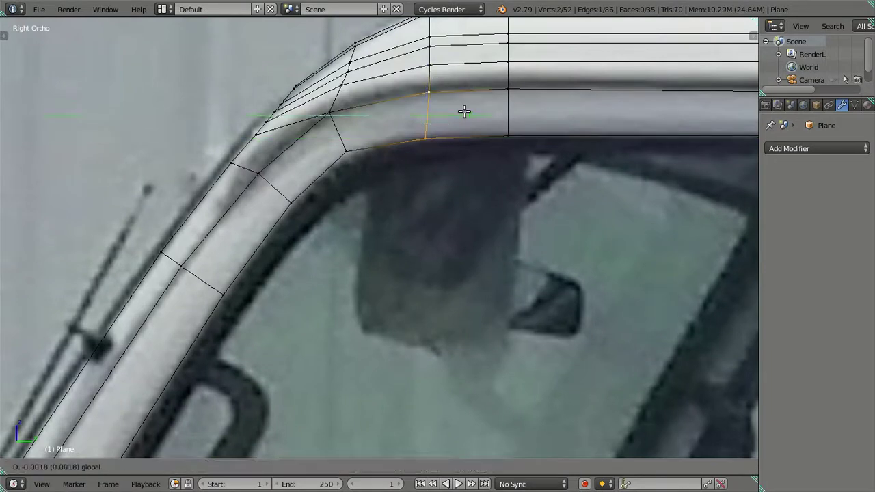
{"action": "key", "text": "Escape"}
{"action": "right_click", "coordinate": [443, 70], "text": "shift"}
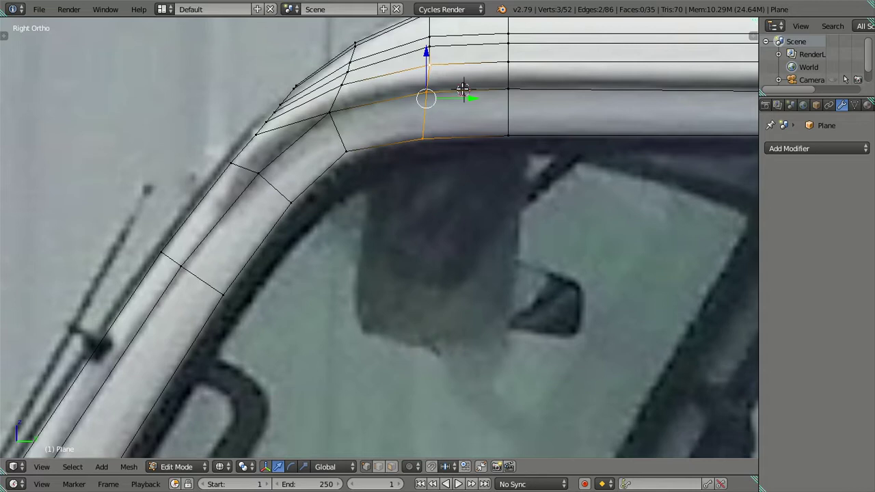
{"action": "key", "text": "g"}
{"action": "key", "text": "Escape"}
{"action": "right_click", "coordinate": [443, 55], "text": "shift"}
{"action": "key", "text": "g"}
{"action": "key", "text": "Escape"}
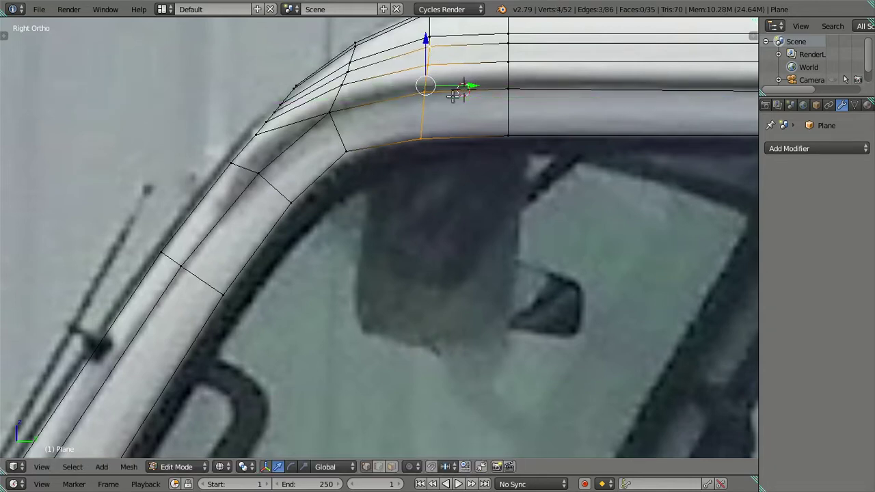
Step: Isolate the vertical edge's bottom vertex and try a Z move, then cancel
{"action": "right_click", "coordinate": [428, 89]}
{"action": "right_click", "coordinate": [423, 138], "text": "shift"}
{"action": "key", "text": "g"}
{"action": "key", "text": "Escape"}
{"action": "right_click", "coordinate": [422, 139]}
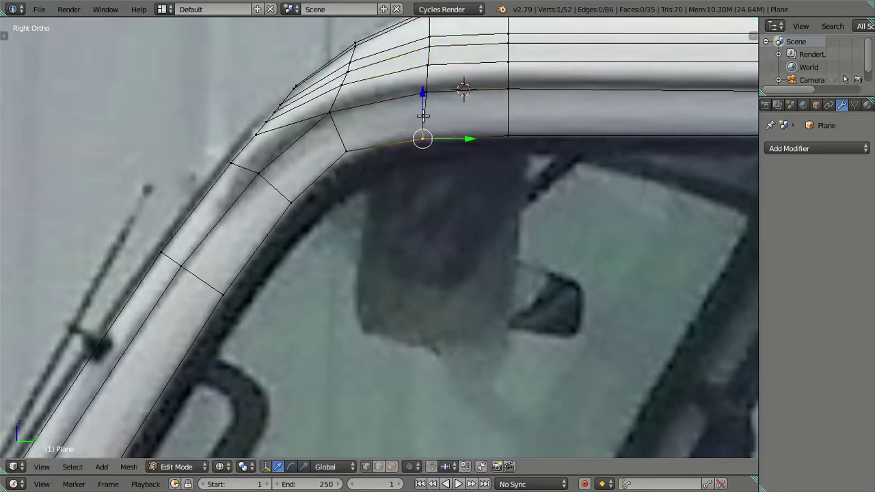
{"action": "key", "text": "g"}
{"action": "key", "text": "z"}
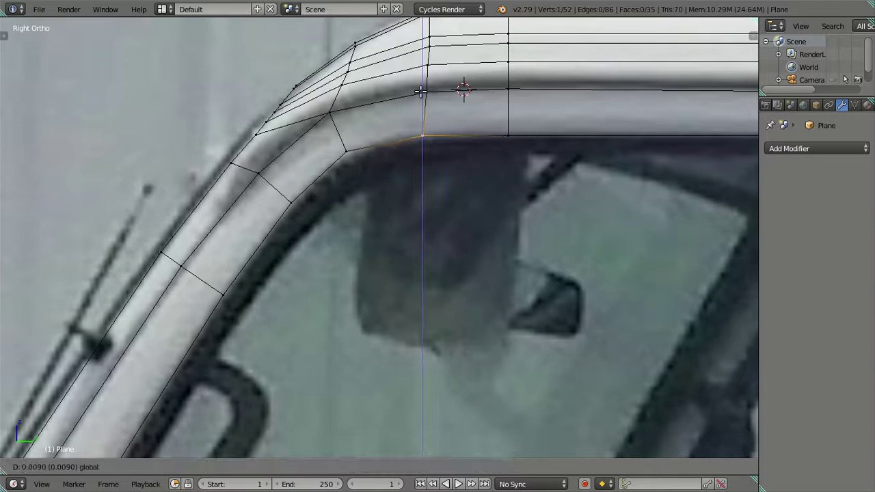
{"action": "key", "text": "Escape"}
Step: Adjust the corner vertex above the window along the Y axis
{"action": "right_click", "coordinate": [348, 142]}
{"action": "key", "text": "g"}
{"action": "key", "text": "Escape"}
{"action": "key", "text": "g"}
{"action": "key", "text": "y"}
{"action": "key", "text": "Escape"}
Step: Slide the next lower-edge vertex along Y onto the frame and deselect all
{"action": "right_click", "coordinate": [422, 139]}
{"action": "key", "text": "g"}
{"action": "key", "text": "y"}
{"action": "left_click", "coordinate": [469, 139]}
{"action": "key", "text": "a"}
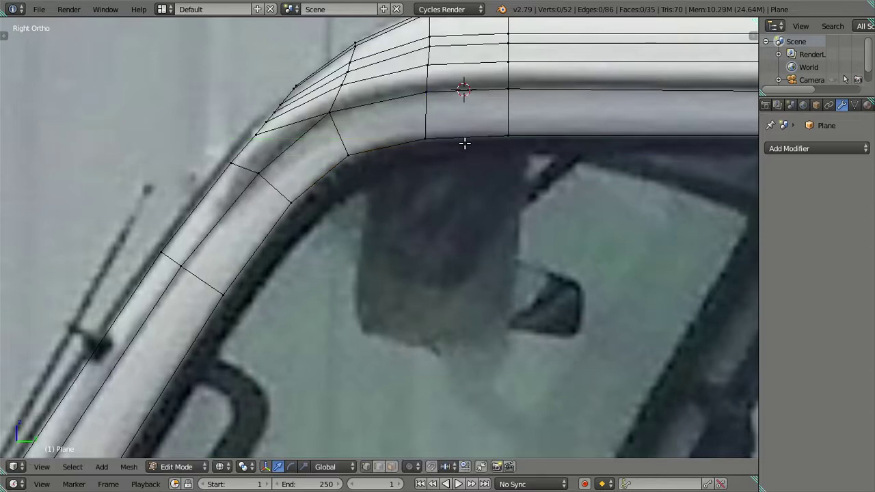
{"action": "scroll", "coordinate": [465, 142], "scroll_direction": "down", "scroll_amount": 4}
{"action": "scroll", "coordinate": [489, 194], "scroll_direction": "down", "scroll_amount": 2}
Step: Inspect the roof and pillar shape in Object Mode, then return to side view
{"action": "scroll", "coordinate": [416, 181], "scroll_direction": "down", "scroll_amount": 4}
{"action": "key", "text": "Tab"}
{"action": "mouse_move", "coordinate": [416, 181]}
{"action": "middle_mouse_down"}
{"action": "mouse_move", "coordinate": [410, 275]}
{"action": "mouse_move", "coordinate": [409, 198]}
{"action": "mouse_move", "coordinate": [389, 233]}
{"action": "mouse_move", "coordinate": [307, 248]}
{"action": "middle_mouse_up"}
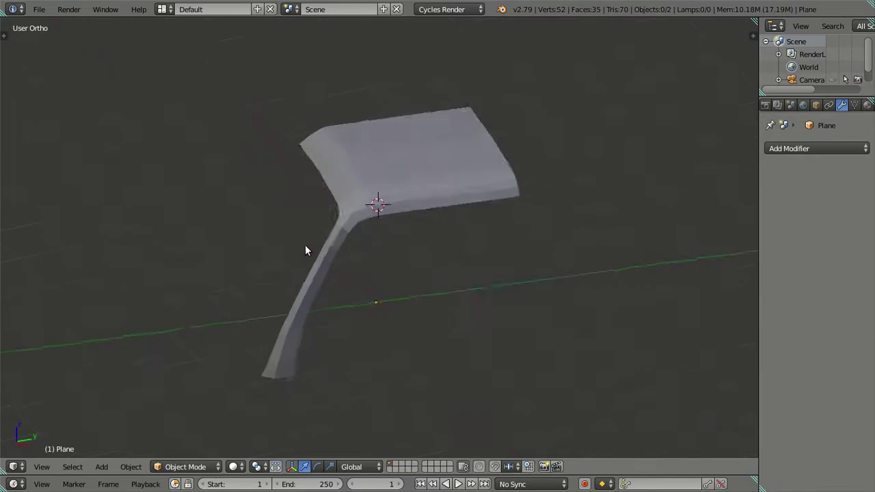
{"action": "key", "text": "KP_3"}
{"action": "scroll", "coordinate": [414, 219], "scroll_direction": "up", "scroll_amount": 2}
{"action": "scroll", "coordinate": [549, 178], "scroll_direction": "up", "scroll_amount": 2}
Step: Select the rear column of roof vertices in see-through display, checking from an angle
{"action": "key", "text": "Tab"}
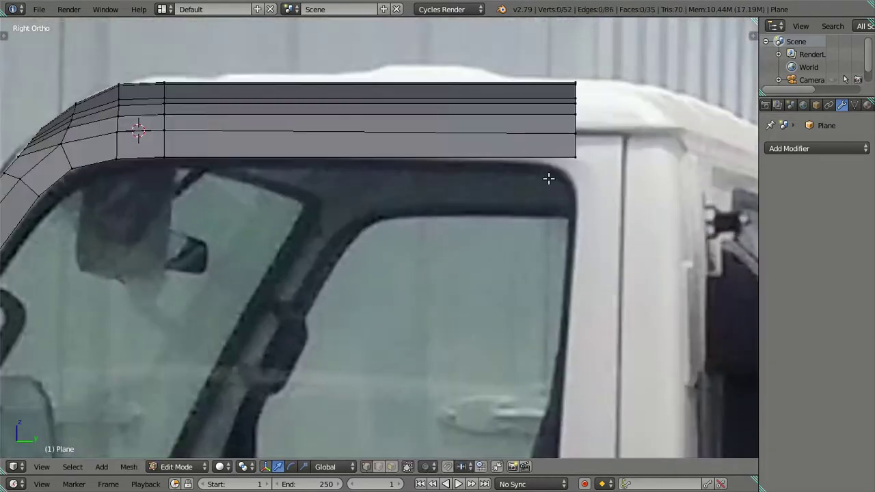
{"action": "scroll", "coordinate": [379, 211], "scroll_direction": "up", "scroll_amount": 2}
{"action": "scroll", "coordinate": [385, 202], "scroll_direction": "up", "scroll_amount": 1}
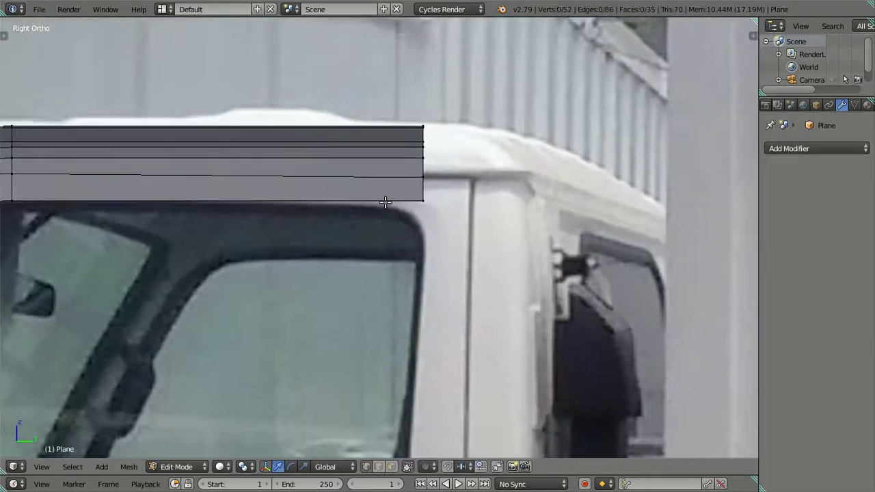
{"action": "key", "text": "z"}
{"action": "key", "text": "z"}
{"action": "right_click", "coordinate": [424, 186], "text": "alt"}
{"action": "key", "text": "z"}
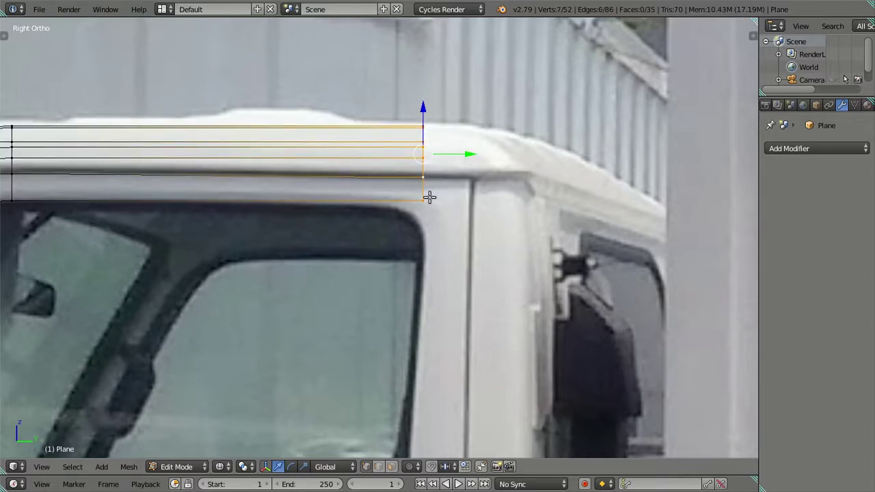
{"action": "mouse_move", "coordinate": [430, 197]}
{"action": "middle_mouse_down"}
{"action": "mouse_move", "coordinate": [440, 249]}
{"action": "mouse_move", "coordinate": [495, 225]}
{"action": "mouse_move", "coordinate": [449, 224]}
{"action": "middle_mouse_up"}
{"action": "key", "text": "KP_3"}
Step: Orbit around the mesh to inspect the strip, then snap back to side view
{"action": "scroll", "coordinate": [318, 206], "scroll_direction": "down", "scroll_amount": 2}
{"action": "middle_click_drag", "start_coordinate": [317, 205], "coordinate": [222, 258]}
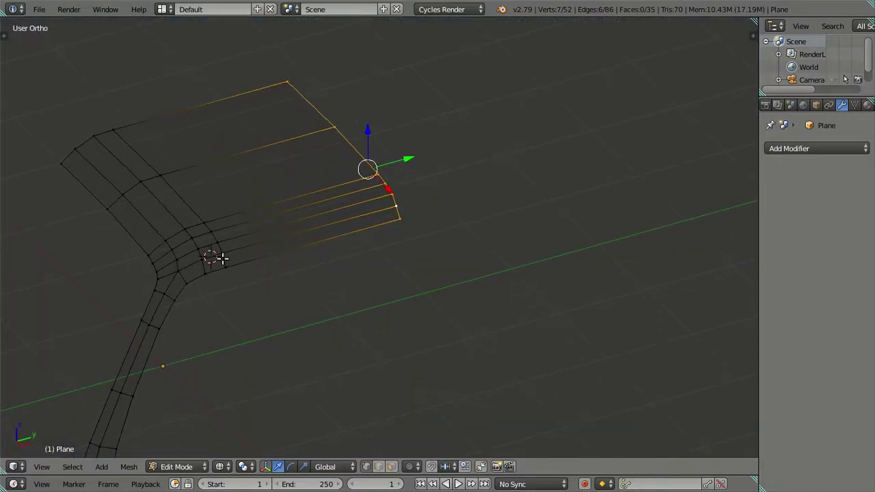
{"action": "mouse_move", "coordinate": [222, 258]}
{"action": "middle_mouse_down"}
{"action": "mouse_move", "coordinate": [224, 321]}
{"action": "mouse_move", "coordinate": [176, 211]}
{"action": "middle_mouse_up"}
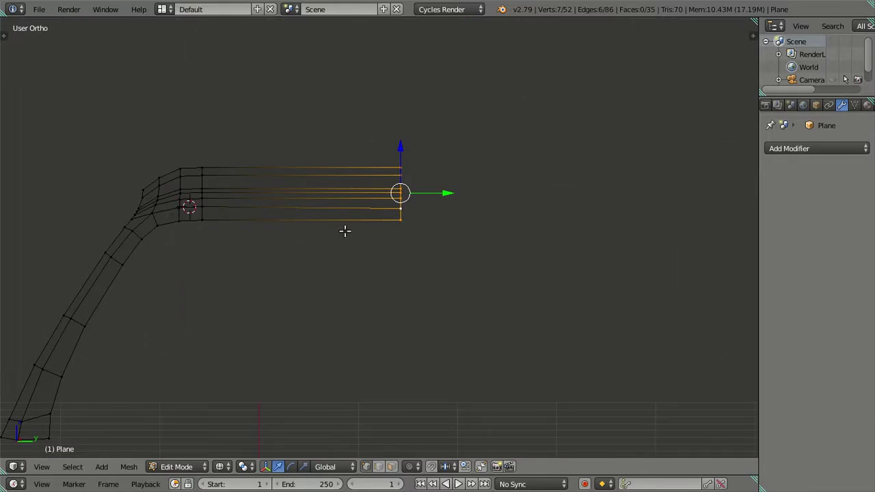
{"action": "key", "text": "KP_3"}
Step: Pull the strip's end back to the window's rear edge and add a loop cut across it
{"action": "scroll", "coordinate": [447, 240], "scroll_direction": "up", "scroll_amount": 2}
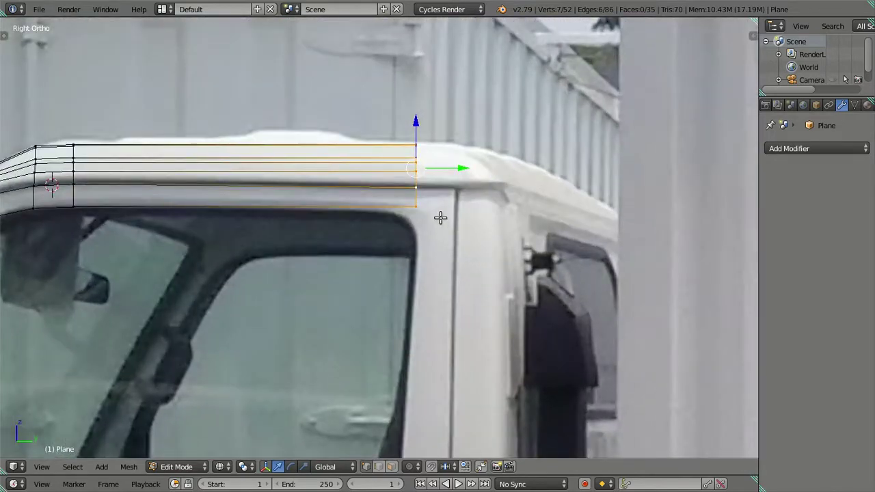
{"action": "scroll", "coordinate": [459, 189], "scroll_direction": "up", "scroll_amount": 1}
{"action": "scroll", "coordinate": [456, 170], "scroll_direction": "up", "scroll_amount": 1}
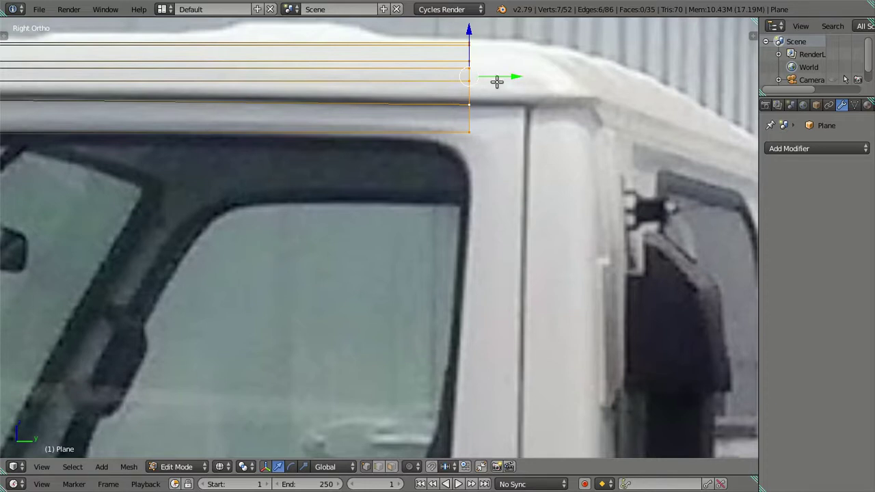
{"action": "left_click_drag", "start_coordinate": [508, 75], "coordinate": [485, 77]}
{"action": "scroll", "coordinate": [427, 89], "scroll_direction": "down", "scroll_amount": 3}
{"action": "key", "text": "ctrl+r"}
Step: Add an edge loop across the roof strip and slide it to the window's rear edge
{"action": "left_click", "coordinate": [367, 139]}
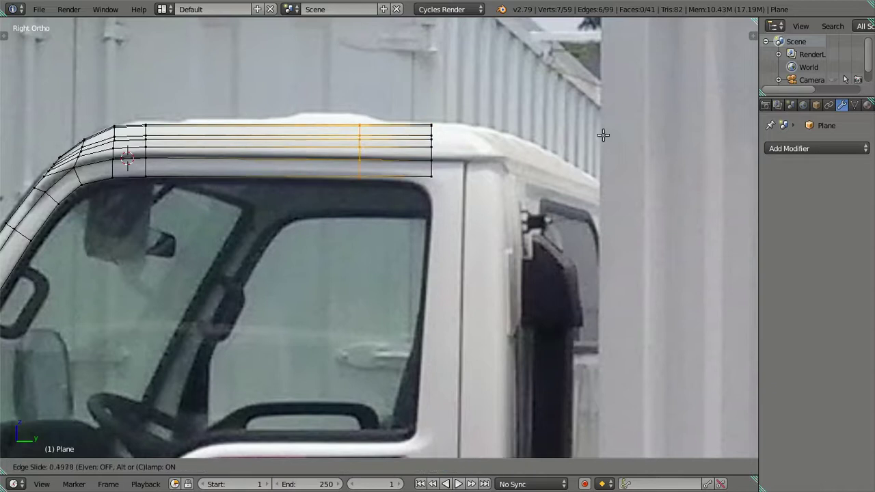
{"action": "right_click", "coordinate": [602, 132]}
{"action": "scroll", "coordinate": [488, 143], "scroll_direction": "up", "scroll_amount": 2}
{"action": "left_click_drag", "start_coordinate": [515, 76], "coordinate": [480, 70]}
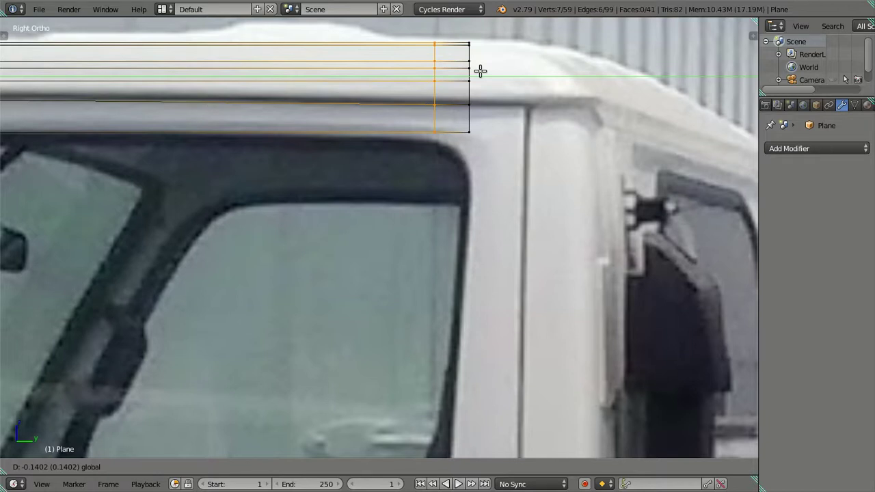
{"action": "left_click", "coordinate": [480, 70]}
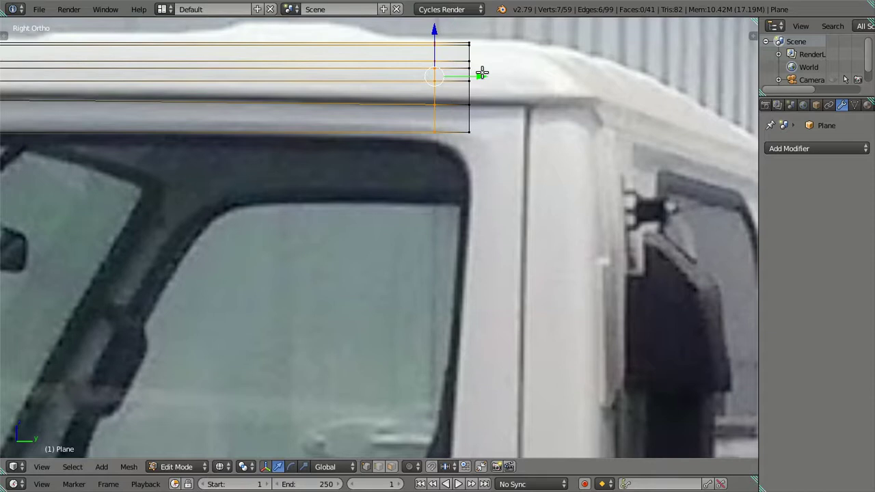
{"action": "scroll", "coordinate": [482, 74], "scroll_direction": "down", "scroll_amount": 3}
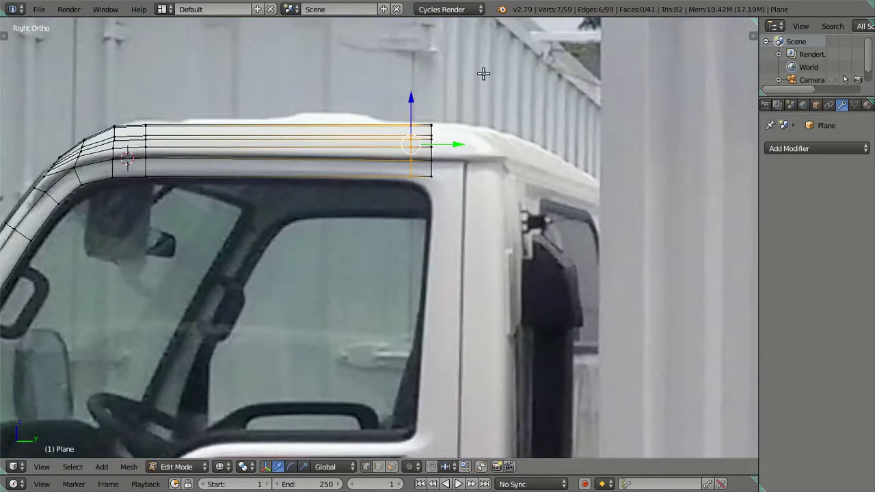
{"action": "scroll", "coordinate": [483, 73], "scroll_direction": "up", "scroll_amount": 2}
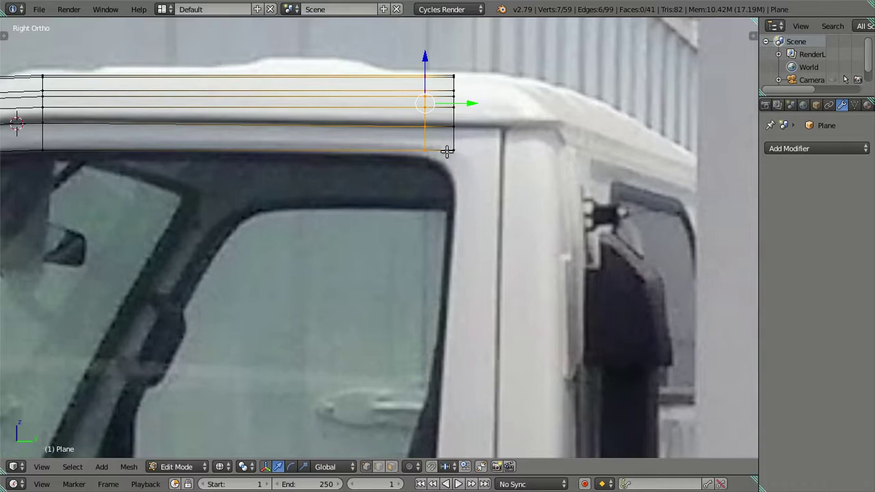
Step: Extend the strip's rear vertex column along Y to the cab's rear corner, then deselect
{"action": "left_click_drag", "start_coordinate": [470, 103], "coordinate": [449, 98]}
{"action": "right_click", "coordinate": [449, 98]}
{"action": "key", "text": "a"}
{"action": "right_click", "coordinate": [457, 132], "text": "alt"}
{"action": "left_click_drag", "start_coordinate": [485, 102], "coordinate": [536, 107]}
{"action": "key", "text": "a"}
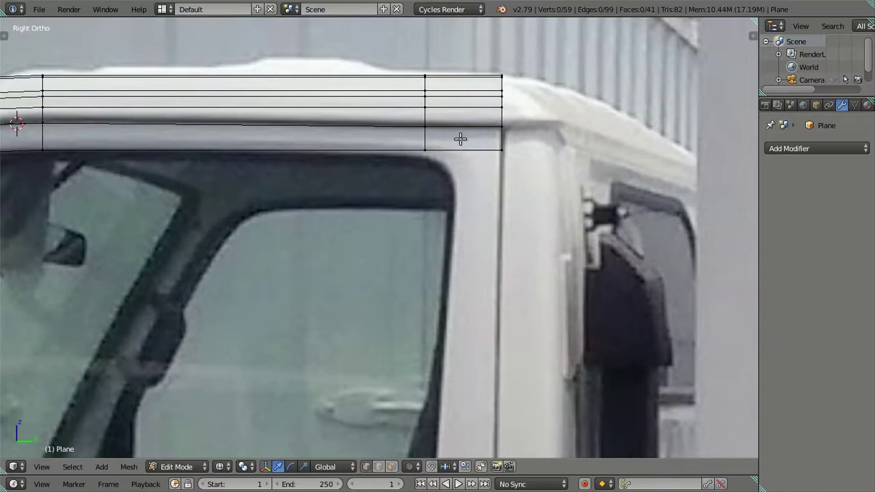
Step: Loop-cut the strip end and snap its vertices to the window's rear corner and top frame edge
{"action": "key", "text": "ctrl+r"}
{"action": "left_click", "coordinate": [466, 140]}
{"action": "right_click", "coordinate": [465, 141]}
{"action": "right_click", "coordinate": [465, 149]}
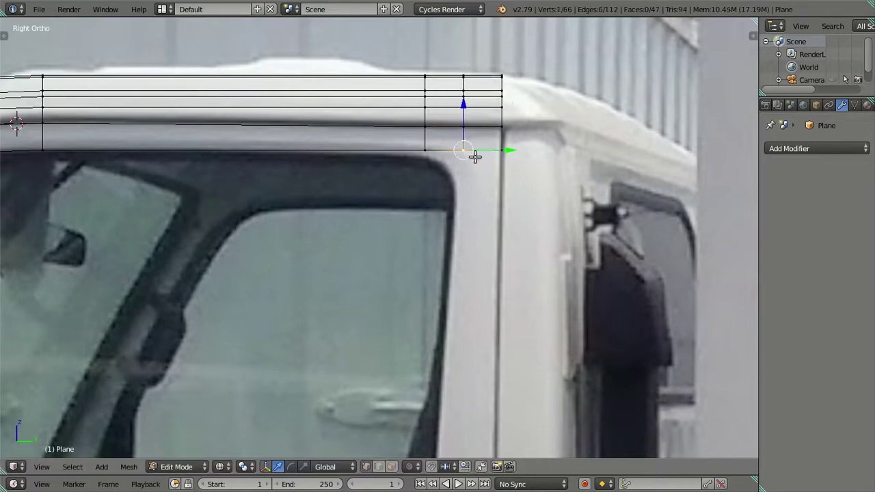
{"action": "key", "text": "g"}
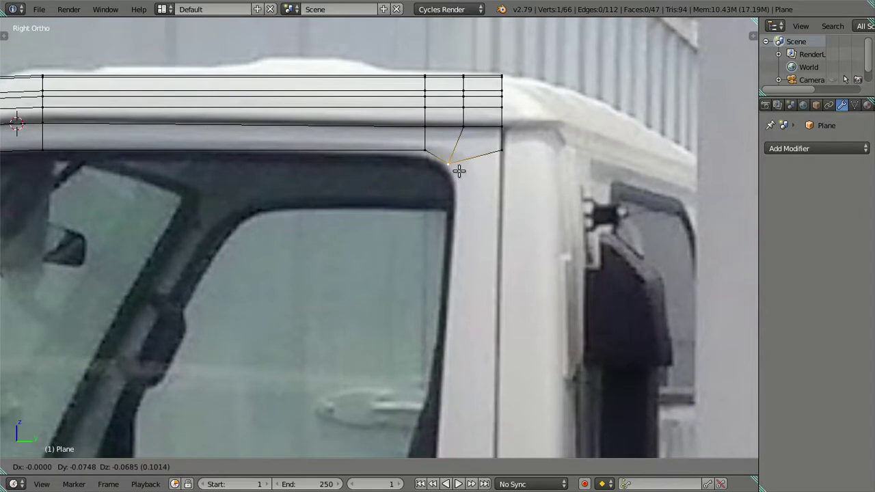
{"action": "left_click", "coordinate": [458, 173]}
{"action": "right_click", "coordinate": [424, 147]}
{"action": "left_click_drag", "start_coordinate": [424, 101], "coordinate": [425, 104]}
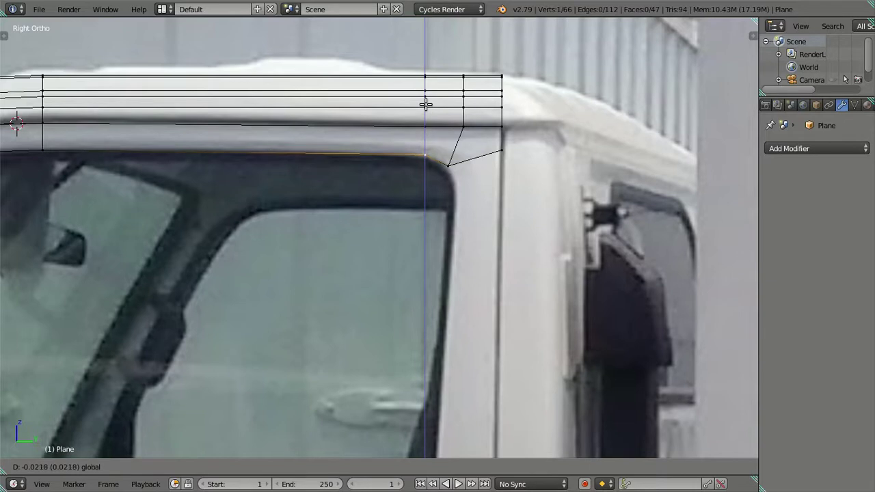
{"action": "left_click", "coordinate": [425, 104]}
Step: Lower the strip's rear corner vertex along the cab edge and extrude the bottom edge downward
{"action": "right_click", "coordinate": [501, 151]}
{"action": "left_click_drag", "start_coordinate": [500, 100], "coordinate": [500, 117]}
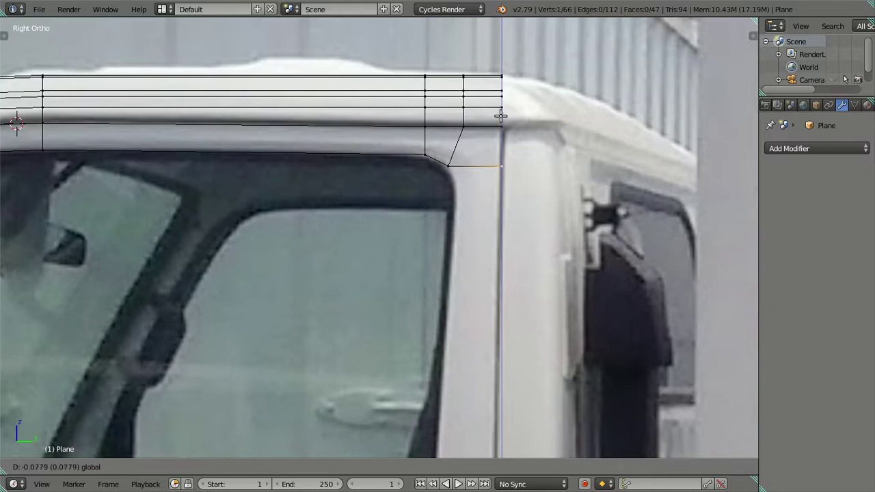
{"action": "left_click", "coordinate": [501, 117]}
{"action": "left_click", "coordinate": [451, 166], "text": "shift"}
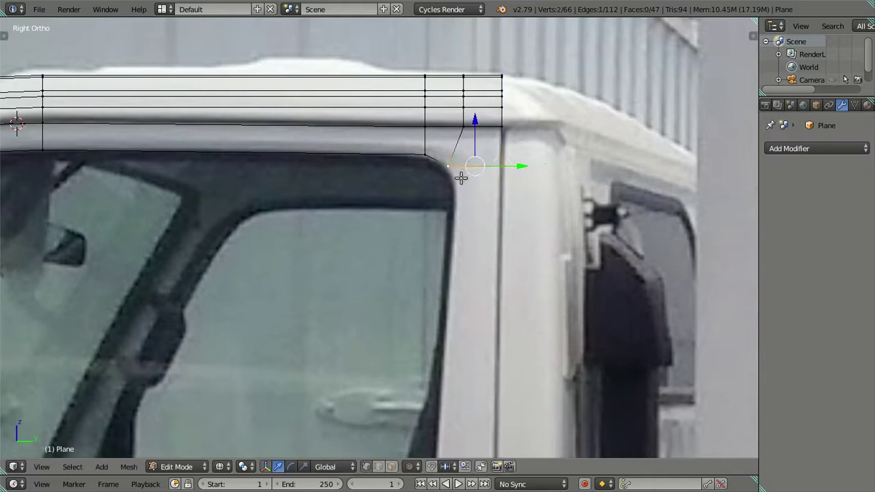
{"action": "scroll", "coordinate": [461, 179], "scroll_direction": "down", "scroll_amount": 1}
{"action": "scroll", "coordinate": [463, 182], "scroll_direction": "down", "scroll_amount": 2, "text": "shift"}
{"action": "key", "text": "e"}
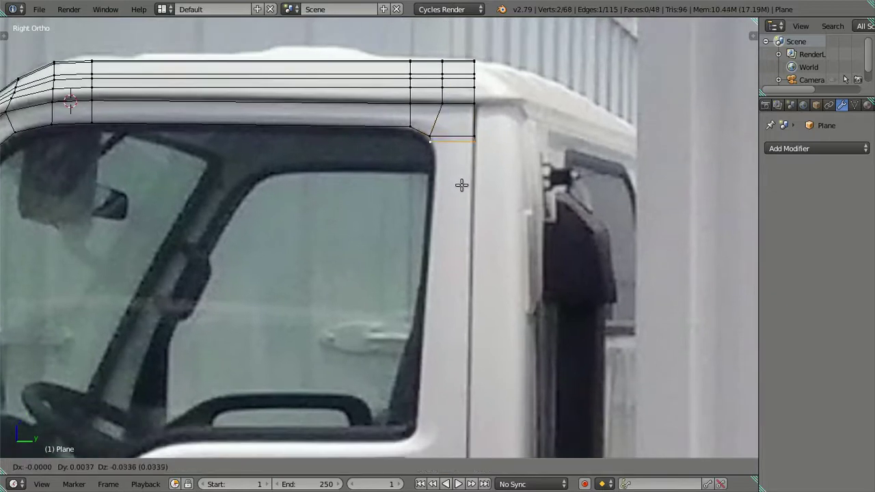
{"action": "left_click", "coordinate": [461, 205]}
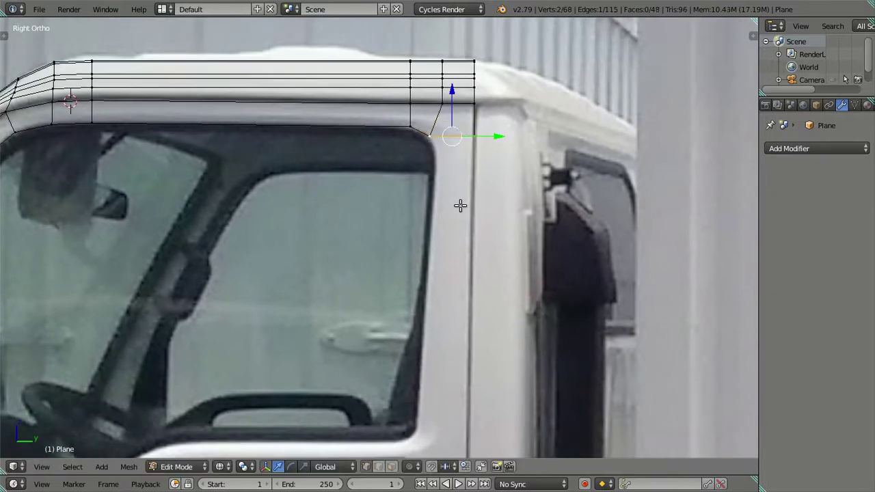
Step: Raise the extruded edge beside the window and align its vertex horizontally
{"action": "mouse_move", "coordinate": [455, 96]}
{"action": "left_mouse_down"}
{"action": "mouse_move", "coordinate": [463, 116]}
{"action": "mouse_move", "coordinate": [521, 103]}
{"action": "left_mouse_up"}
{"action": "scroll", "coordinate": [463, 116], "scroll_direction": "up", "scroll_amount": 3}
{"action": "right_click", "coordinate": [467, 103]}
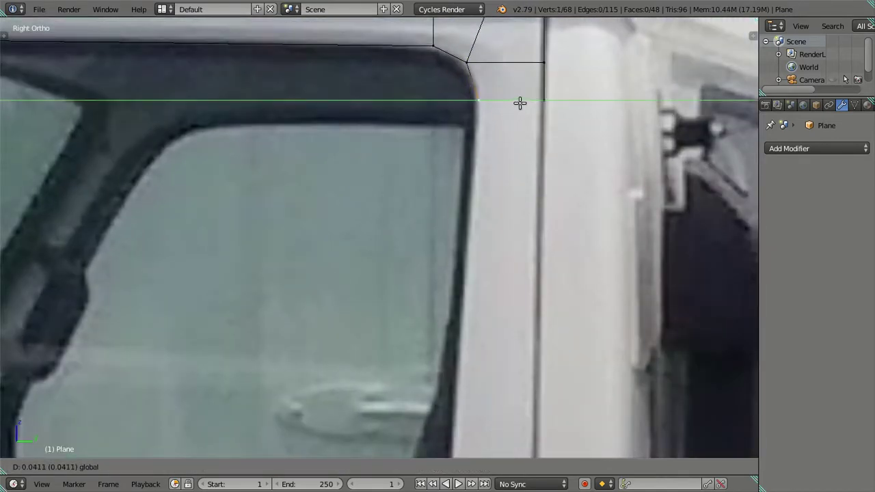
{"action": "left_click", "coordinate": [521, 103]}
{"action": "right_click", "coordinate": [550, 66], "text": "shift"}
{"action": "right_click", "coordinate": [557, 93], "text": "shift"}
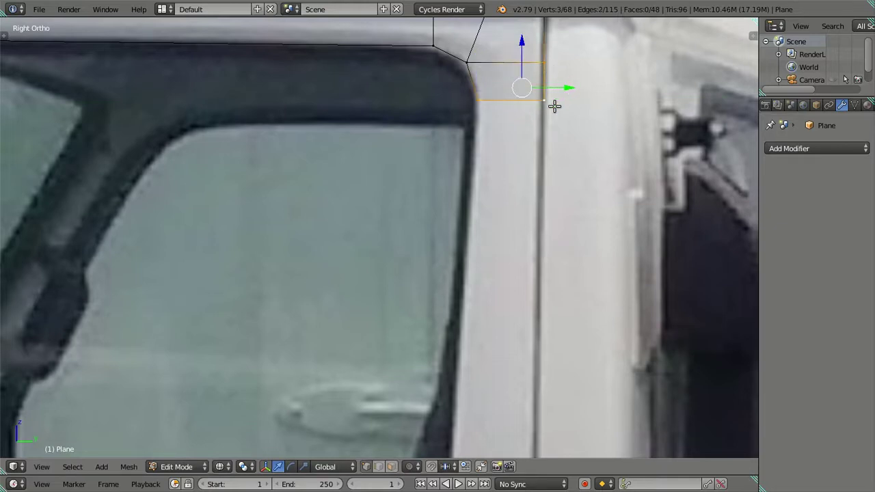
{"action": "scroll", "coordinate": [547, 123], "scroll_direction": "down", "scroll_amount": 3}
Step: Extrude the pillar's lower edge vertically down the door's rear edge to the window's lower corner
{"action": "right_click", "coordinate": [453, 176]}
{"action": "right_click", "coordinate": [453, 175], "text": "shift"}
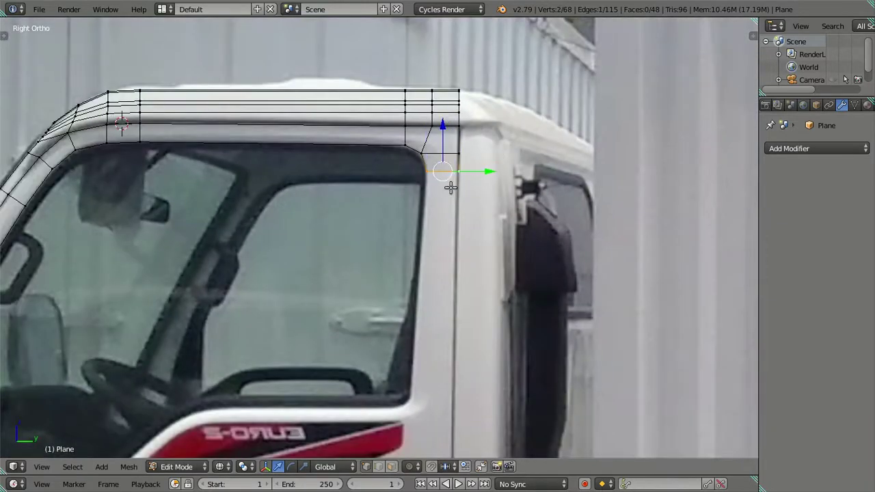
{"action": "scroll", "coordinate": [415, 238], "scroll_direction": "down", "scroll_amount": 2}
{"action": "key", "text": "g"}
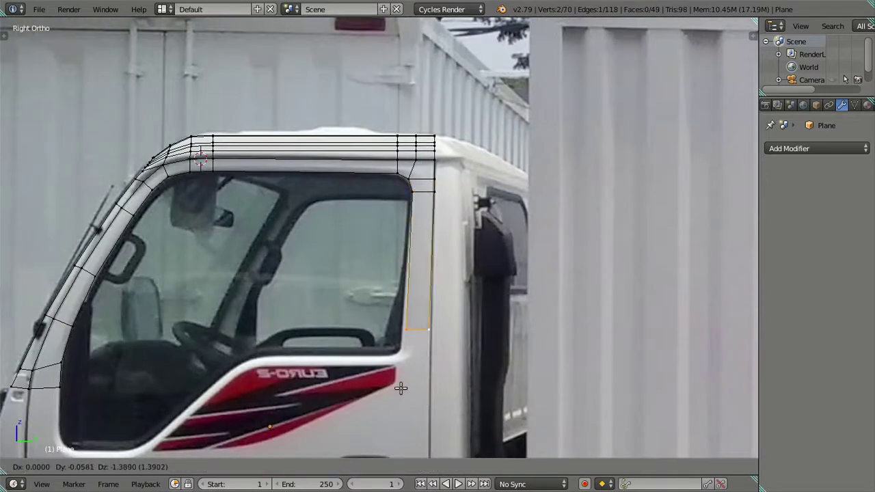
{"action": "key", "text": "Escape"}
{"action": "key", "text": "e"}
{"action": "key", "text": "z"}
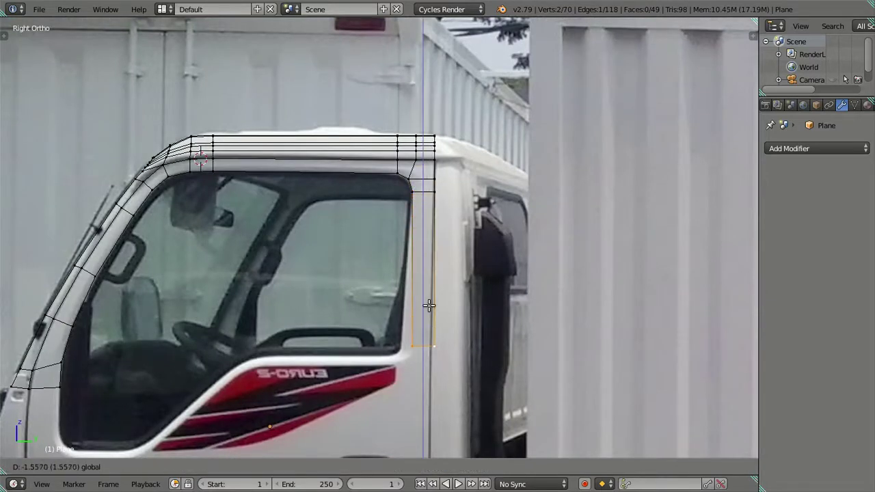
{"action": "left_click", "coordinate": [428, 307]}
{"action": "scroll", "coordinate": [417, 239], "scroll_direction": "up", "scroll_amount": 2}
{"action": "scroll", "coordinate": [409, 171], "scroll_direction": "up", "scroll_amount": 1}
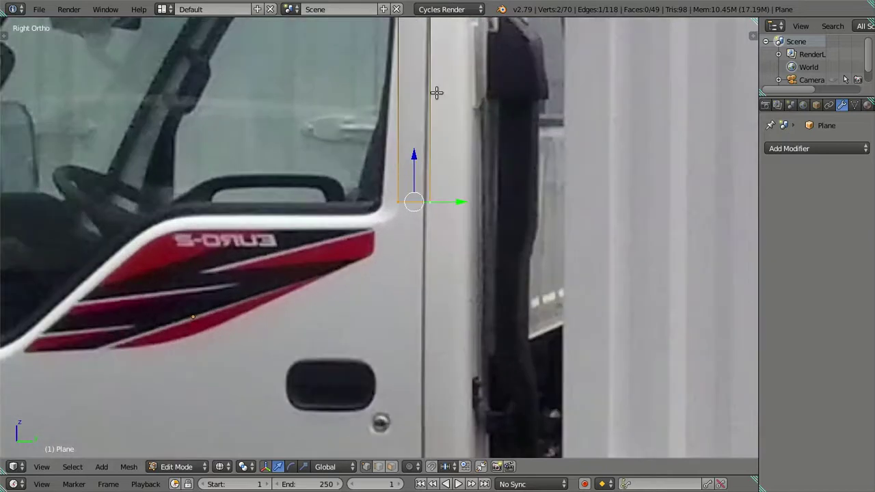
{"action": "middle_click_drag", "start_coordinate": [437, 93], "coordinate": [434, 169], "text": "shift"}
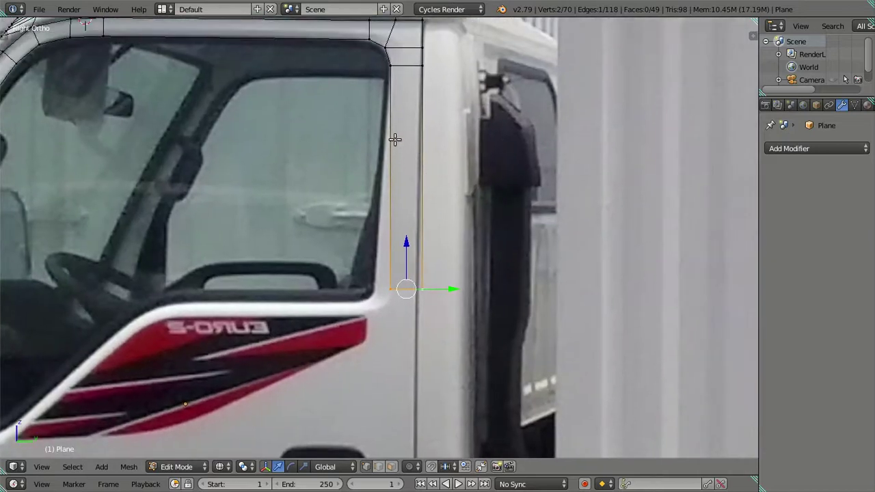
Step: Dissolve the pillar piece's unneeded top edge and slide the short bottom edge along Y
{"action": "right_click", "coordinate": [406, 70]}
{"action": "key", "text": "x"}
{"action": "left_click", "coordinate": [433, 143]}
{"action": "right_click", "coordinate": [395, 285]}
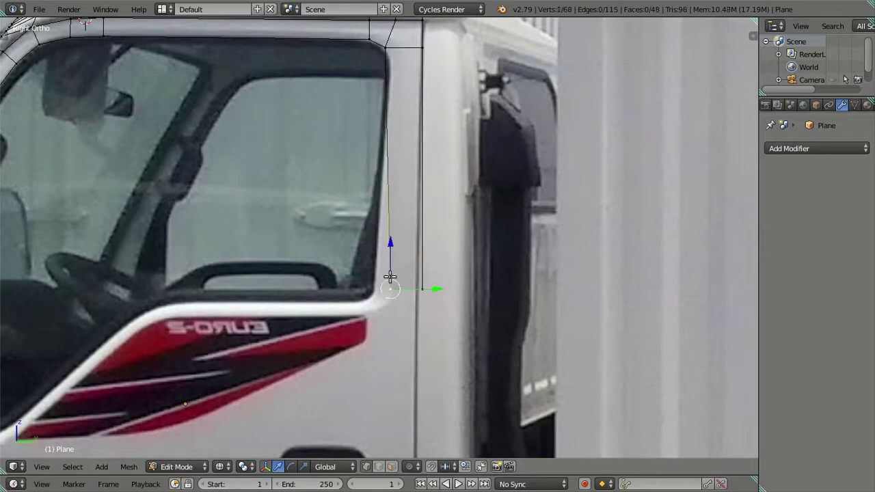
{"action": "key", "text": "g"}
{"action": "key", "text": "y"}
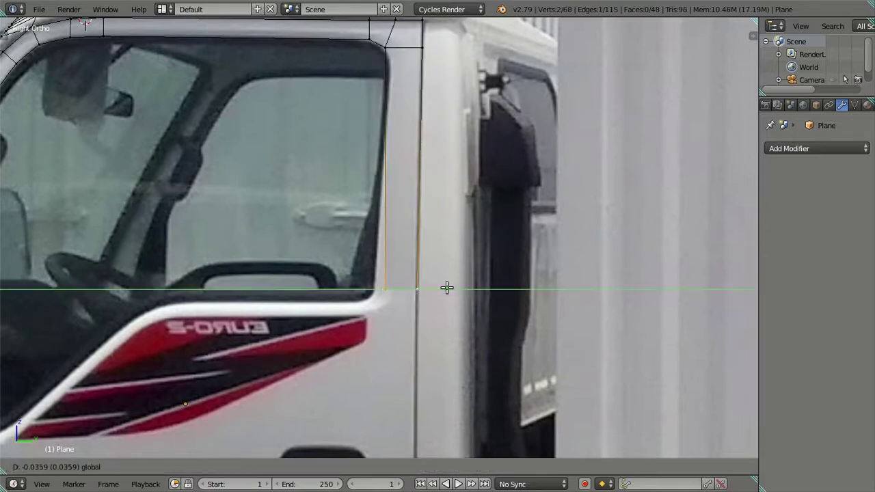
{"action": "left_click", "coordinate": [446, 287]}
Step: Slide the strip's lower inner corner vertex horizontally onto the window edge
{"action": "scroll", "coordinate": [431, 289], "scroll_direction": "up", "scroll_amount": 4}
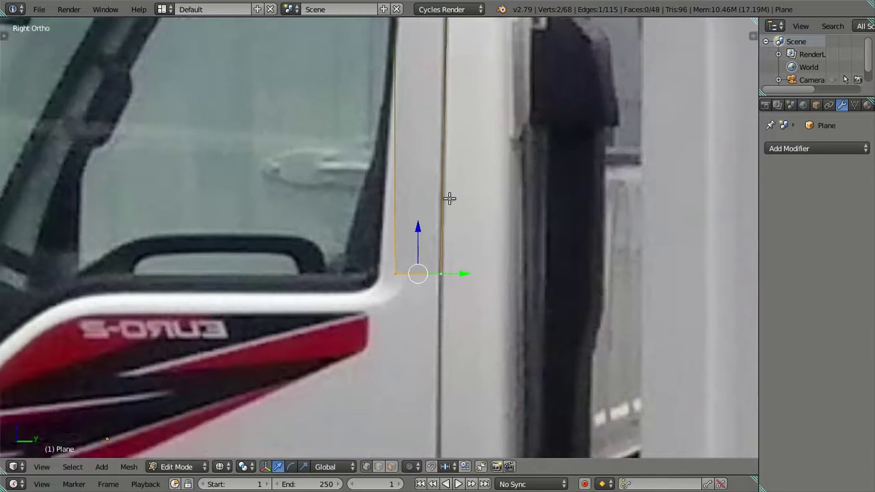
{"action": "right_click", "coordinate": [412, 192]}
{"action": "key", "text": "g"}
{"action": "key", "text": "y"}
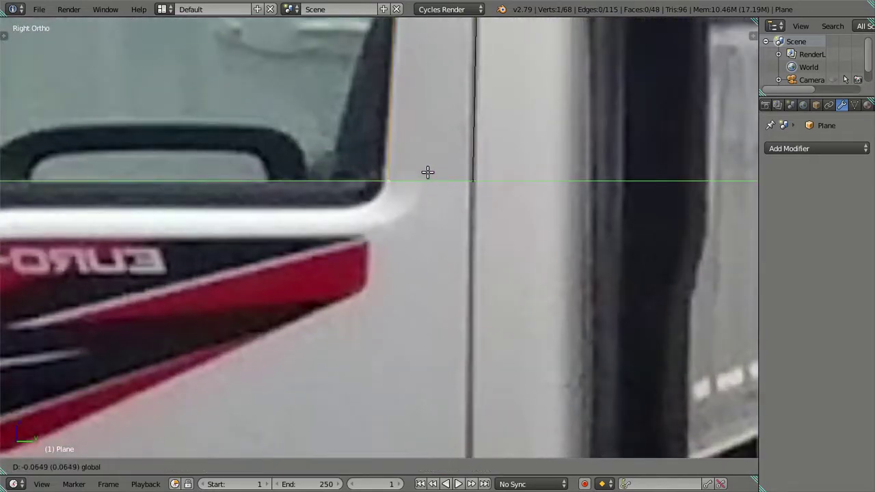
{"action": "left_click", "coordinate": [426, 172]}
{"action": "scroll", "coordinate": [426, 172], "scroll_direction": "up", "scroll_amount": 1}
{"action": "key", "text": "a"}
{"action": "middle_click_drag", "start_coordinate": [422, 74], "coordinate": [424, 351], "text": "shift"}
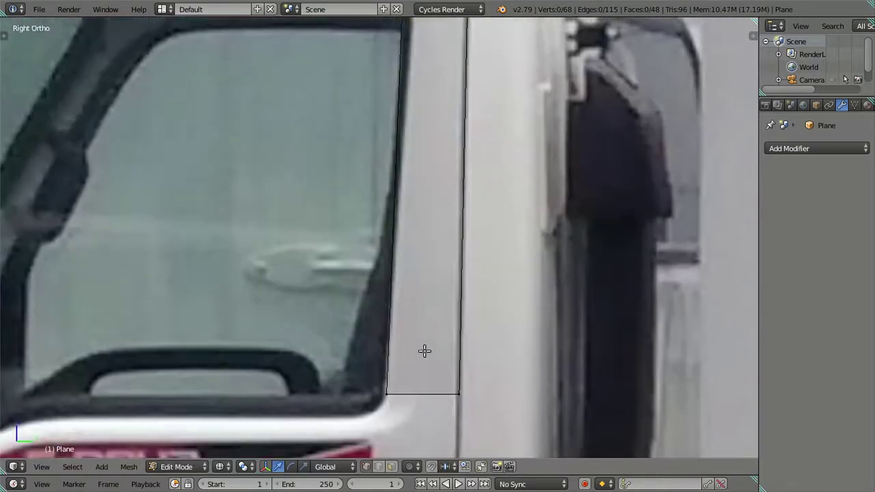
{"action": "middle_click_drag", "start_coordinate": [435, 146], "coordinate": [437, 195], "text": "shift"}
Step: Add a loop cut near the window's top corner and align its vertex to the frame
{"action": "key", "text": "ctrl+r"}
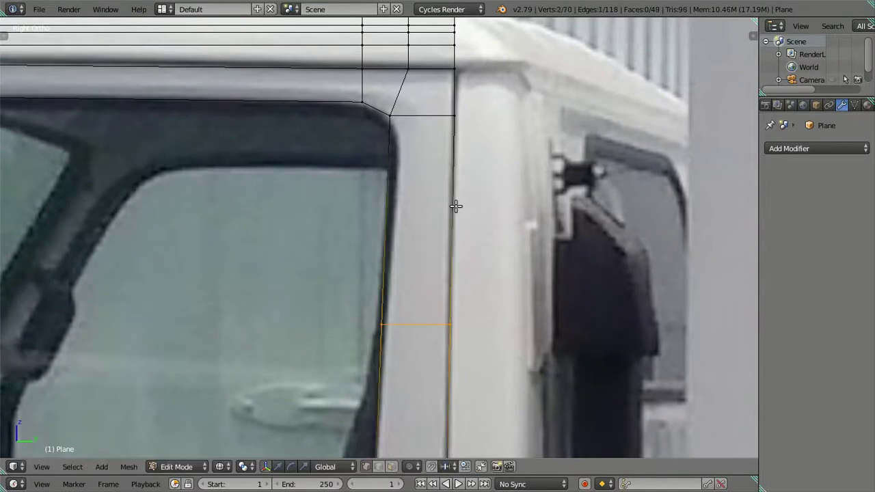
{"action": "left_click", "coordinate": [456, 205]}
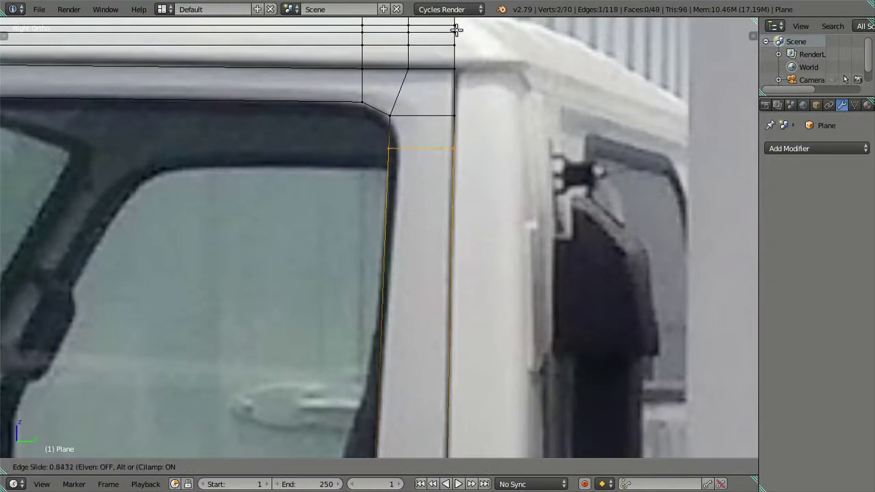
{"action": "left_click", "coordinate": [456, 29]}
{"action": "right_click", "coordinate": [388, 146]}
{"action": "key", "text": "g"}
{"action": "key", "text": "y"}
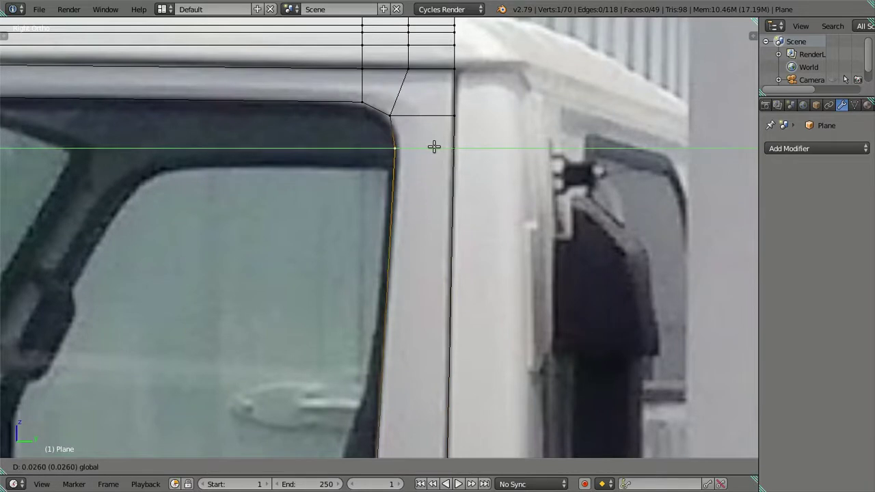
{"action": "left_click", "coordinate": [438, 147]}
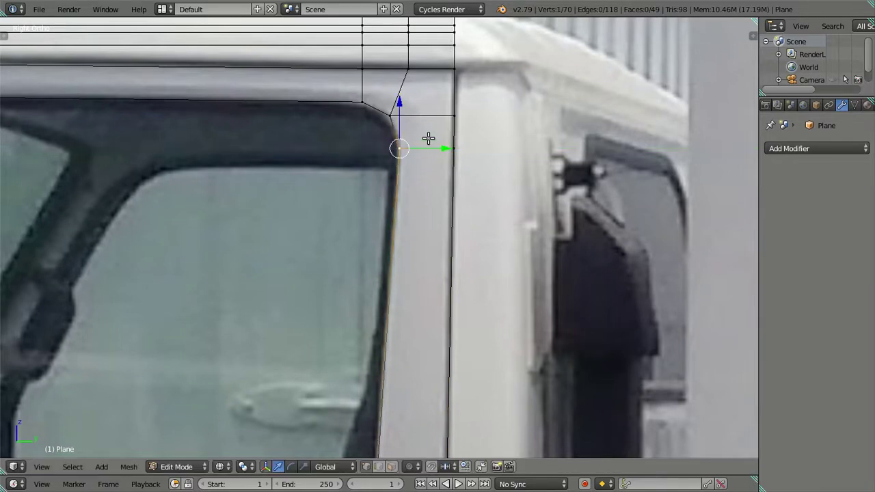
{"action": "scroll", "coordinate": [410, 185], "scroll_direction": "down", "scroll_amount": 3}
{"action": "scroll", "coordinate": [424, 198], "scroll_direction": "down", "scroll_amount": 3, "text": "shift"}
{"action": "scroll", "coordinate": [407, 238], "scroll_direction": "up", "scroll_amount": 3}
Step: Raise the pillar strip's bottom edge to sill height and deselect
{"action": "right_click", "coordinate": [375, 262]}
{"action": "right_click", "coordinate": [448, 261], "text": "shift"}
{"action": "key", "text": "g"}
{"action": "left_click", "coordinate": [411, 205]}
{"action": "key", "text": "a"}
{"action": "scroll", "coordinate": [407, 226], "scroll_direction": "down", "scroll_amount": 3}
Step: Extrude the strip's bottom edge vertically below the sill and raise the lower-left corner vertex to the trim
{"action": "middle_click_drag", "start_coordinate": [392, 281], "coordinate": [413, 248], "text": "shift"}
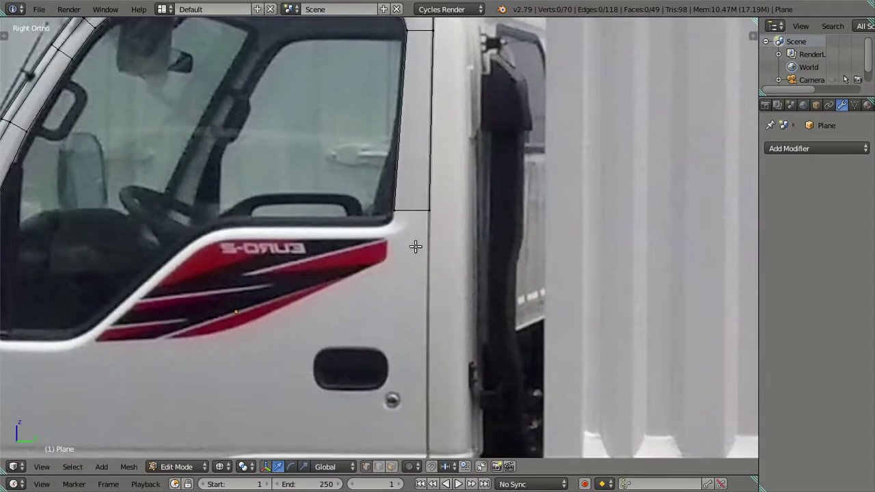
{"action": "right_click", "coordinate": [405, 217]}
{"action": "right_click", "coordinate": [429, 218], "text": "shift"}
{"action": "key", "text": "e"}
{"action": "right_click", "coordinate": [409, 147]}
{"action": "key", "text": "g"}
{"action": "key", "text": "z"}
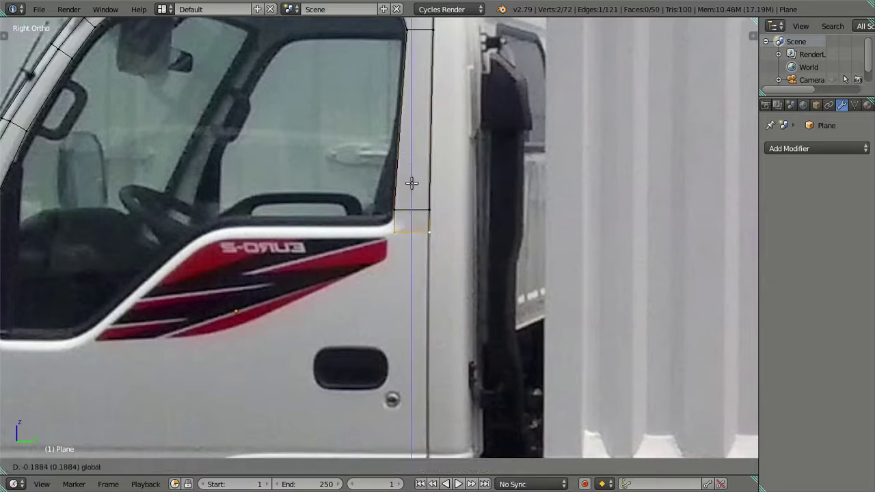
{"action": "left_click", "coordinate": [412, 183]}
{"action": "right_click", "coordinate": [389, 226]}
{"action": "key", "text": "g"}
{"action": "key", "text": "z"}
{"action": "left_click", "coordinate": [397, 180]}
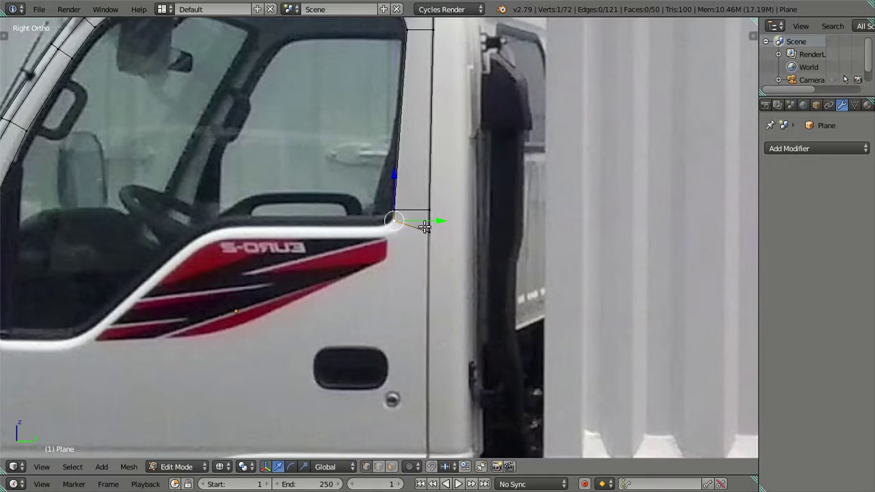
Step: Lower the extruded edge's outer vertex to the door seam and align the window's lower corner vertex
{"action": "scroll", "coordinate": [425, 227], "scroll_direction": "down", "scroll_amount": 2}
{"action": "middle_click_drag", "start_coordinate": [417, 211], "coordinate": [445, 221], "text": "shift"}
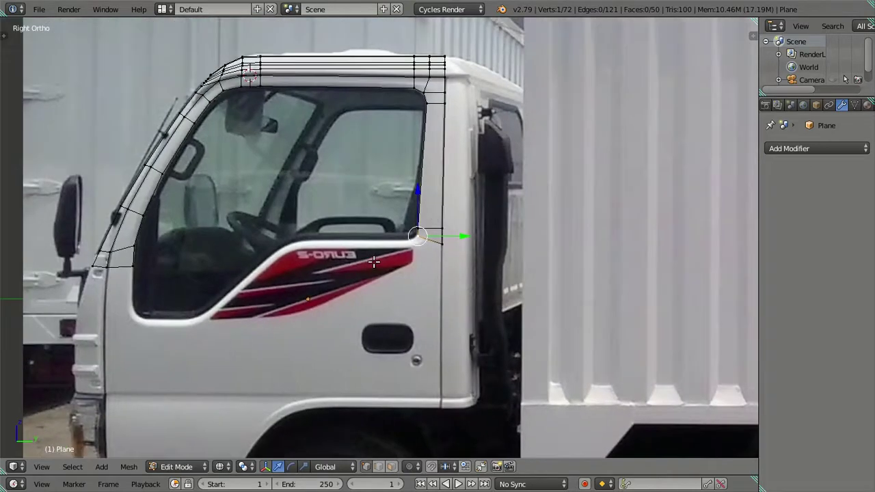
{"action": "middle_click_drag", "start_coordinate": [360, 261], "coordinate": [366, 230], "text": "shift"}
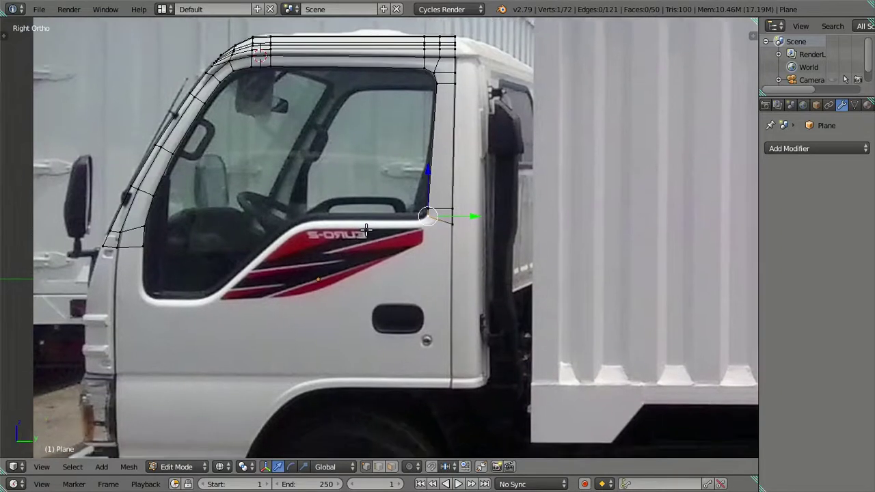
{"action": "scroll", "coordinate": [366, 231], "scroll_direction": "up", "scroll_amount": 3}
{"action": "scroll", "coordinate": [423, 214], "scroll_direction": "up", "scroll_amount": 3}
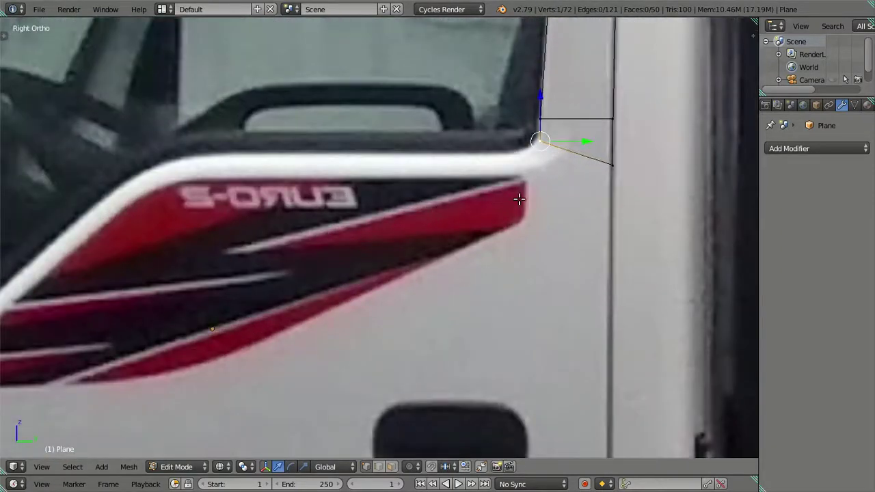
{"action": "right_click", "coordinate": [614, 165]}
{"action": "key", "text": "g"}
{"action": "left_click", "coordinate": [612, 184]}
{"action": "right_click", "coordinate": [555, 141]}
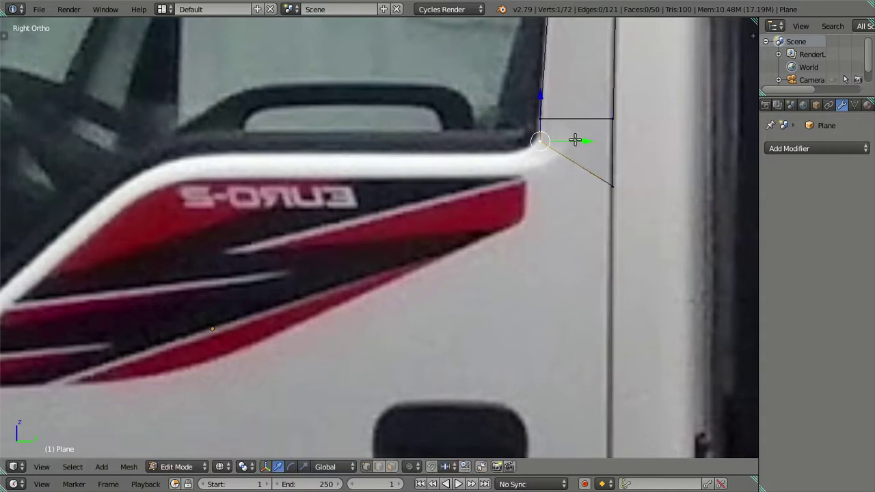
{"action": "key", "text": "g"}
{"action": "key", "text": "y"}
{"action": "left_click", "coordinate": [571, 138]}
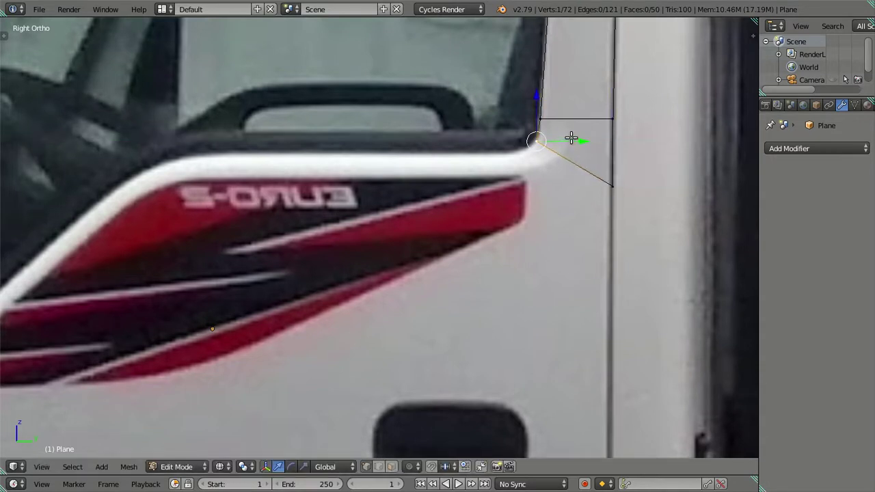
Step: Extrude a chain of vertices leftward along the window's lower sill trim
{"action": "key", "text": "e"}
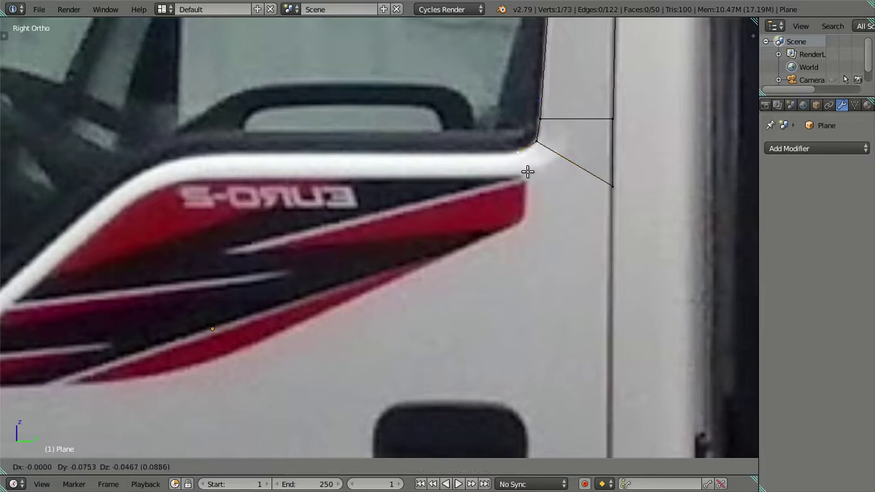
{"action": "left_click", "coordinate": [528, 172]}
{"action": "key", "text": "e"}
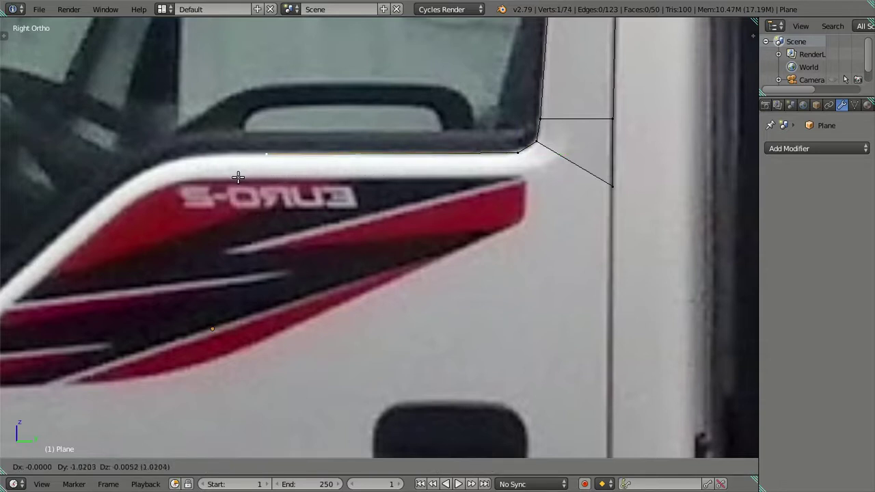
{"action": "left_click", "coordinate": [466, 177]}
{"action": "key", "text": "e"}
{"action": "left_click", "coordinate": [525, 154]}
{"action": "key", "text": "g"}
{"action": "key", "text": "y"}
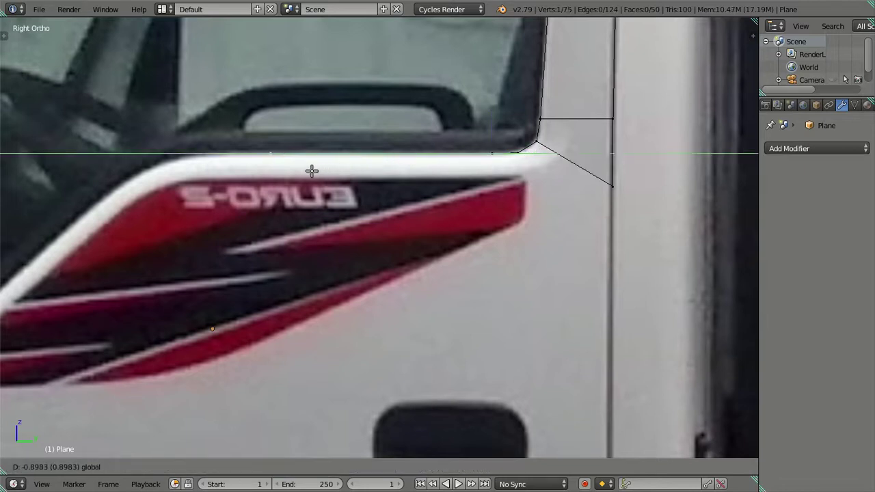
{"action": "left_click", "coordinate": [282, 175]}
Step: Continue the vertex chain around the trim's curve and down its sloping front edge
{"action": "key", "text": "e"}
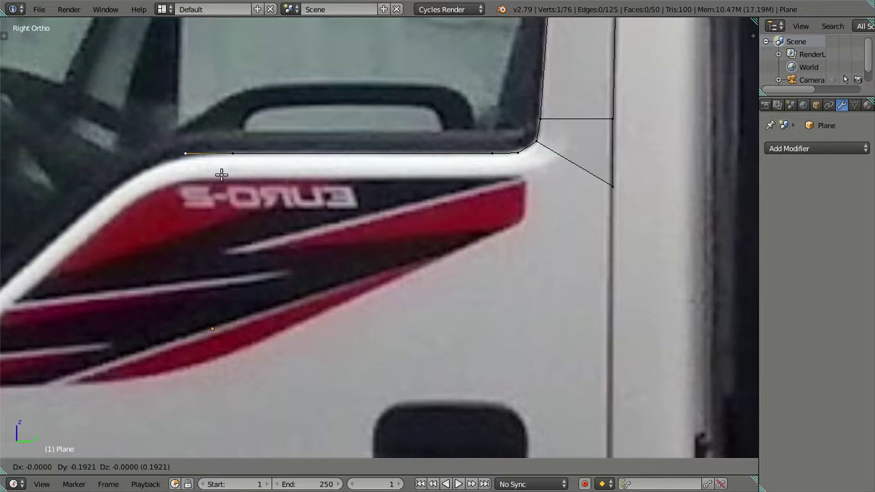
{"action": "left_click", "coordinate": [213, 179]}
{"action": "key", "text": "e"}
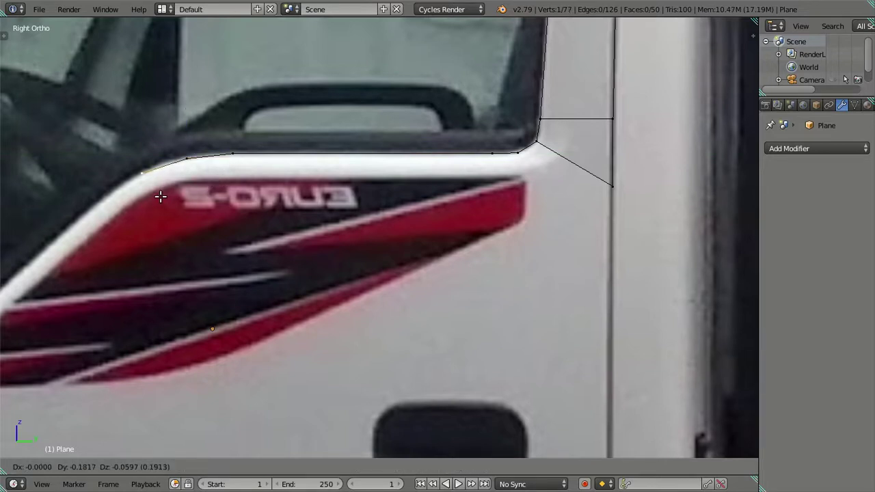
{"action": "left_click", "coordinate": [115, 227]}
{"action": "key", "text": "e"}
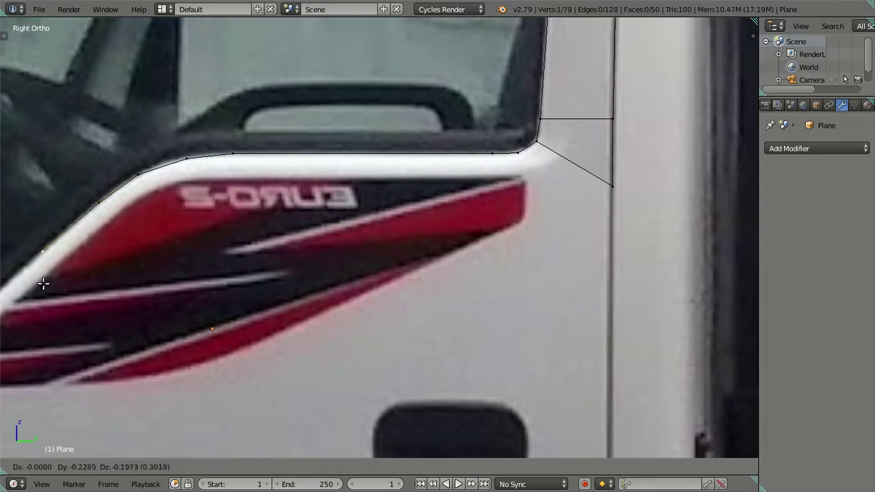
{"action": "left_click", "coordinate": [46, 283]}
Step: Extrude outline vertices down the window's slanted trim, nudging an upper vertex onto the trim
{"action": "scroll", "coordinate": [52, 262], "scroll_direction": "up", "scroll_amount": 2}
{"action": "middle_click_drag", "start_coordinate": [52, 261], "coordinate": [445, 144], "text": "shift"}
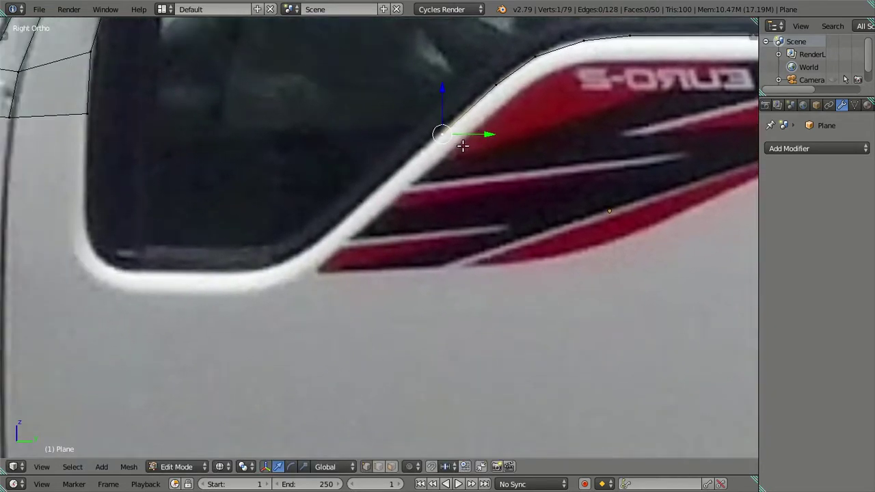
{"action": "key", "text": "e"}
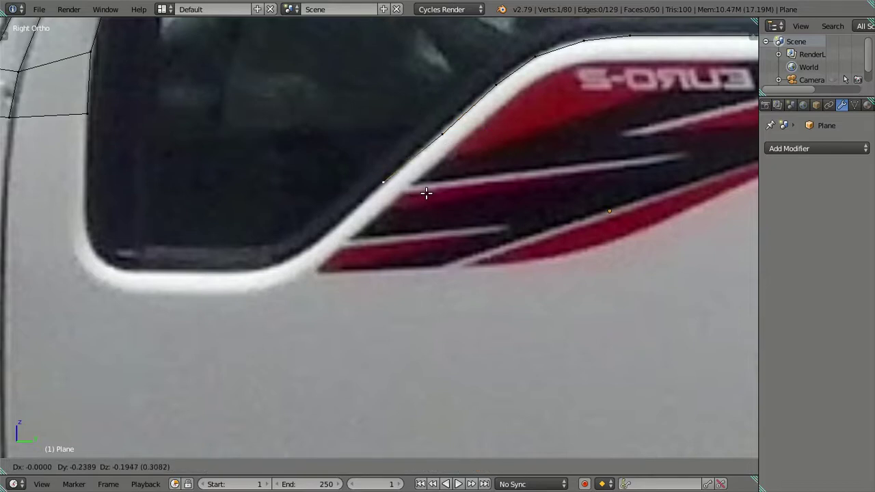
{"action": "left_click", "coordinate": [428, 194]}
{"action": "right_click", "coordinate": [443, 137]}
{"action": "left_click_drag", "start_coordinate": [486, 134], "coordinate": [485, 133]}
{"action": "right_click", "coordinate": [418, 177]}
{"action": "key", "text": "e"}
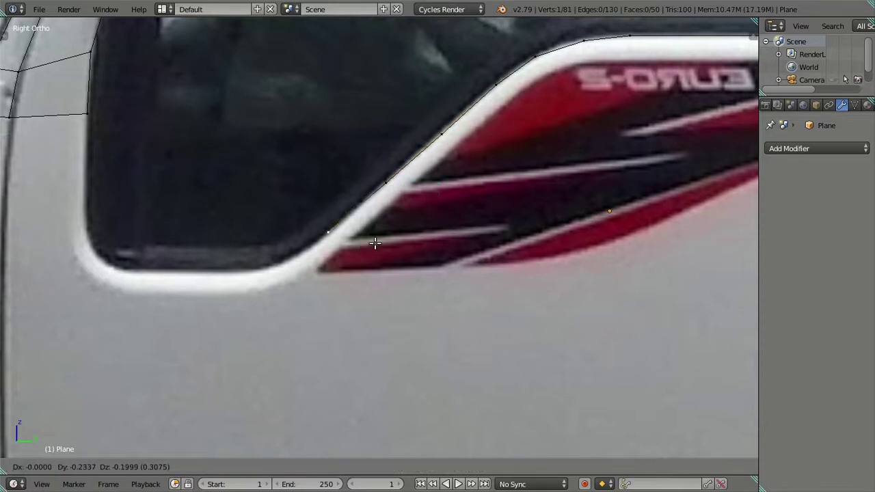
{"action": "left_click", "coordinate": [376, 243]}
{"action": "key", "text": "e"}
{"action": "left_click", "coordinate": [328, 274]}
Step: Extend the outline to the bottom curve and edge, then lift a curve edge vertically onto the trim
{"action": "key", "text": "e"}
{"action": "left_click", "coordinate": [284, 290]}
{"action": "key", "text": "e"}
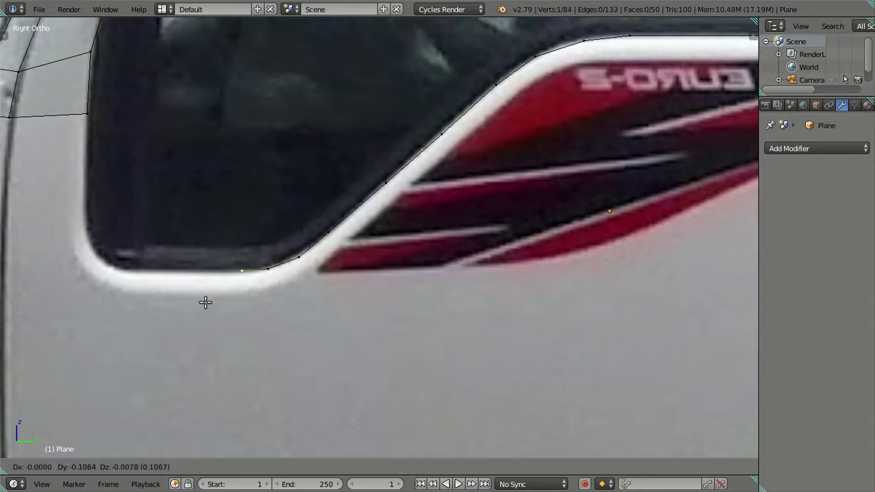
{"action": "left_click", "coordinate": [205, 302]}
{"action": "right_click", "coordinate": [262, 270]}
{"action": "right_click", "coordinate": [233, 267], "text": "shift"}
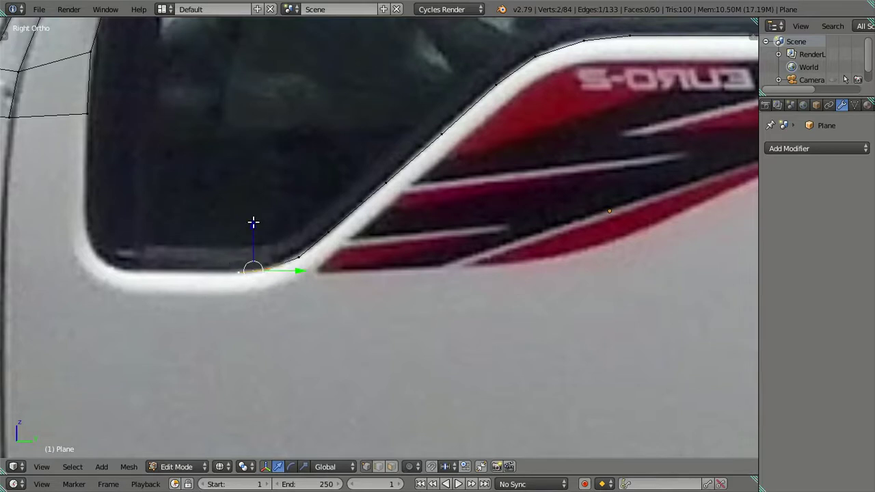
{"action": "key", "text": "g"}
{"action": "key", "text": "z"}
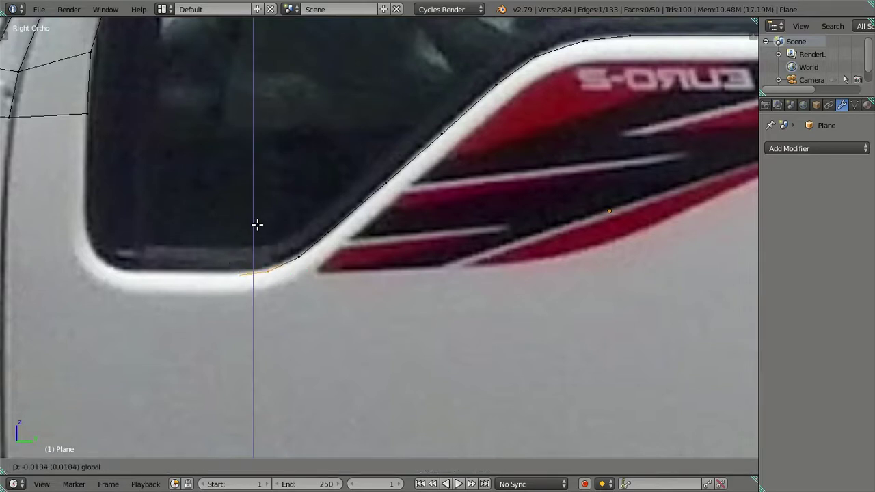
{"action": "left_click", "coordinate": [257, 224]}
Step: Reposition vertices on the slant onto the trim line, keeping the top one horizontal
{"action": "right_click", "coordinate": [342, 238]}
{"action": "key", "text": "g"}
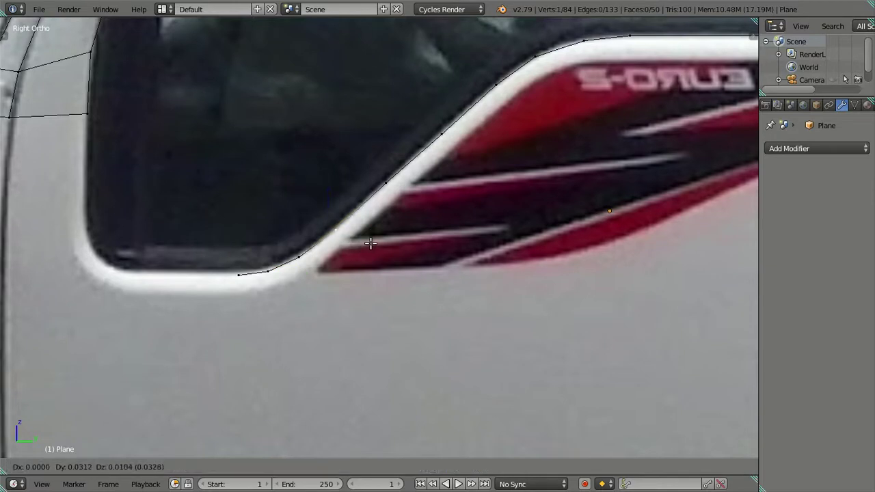
{"action": "left_click", "coordinate": [379, 210]}
{"action": "right_click", "coordinate": [402, 187]}
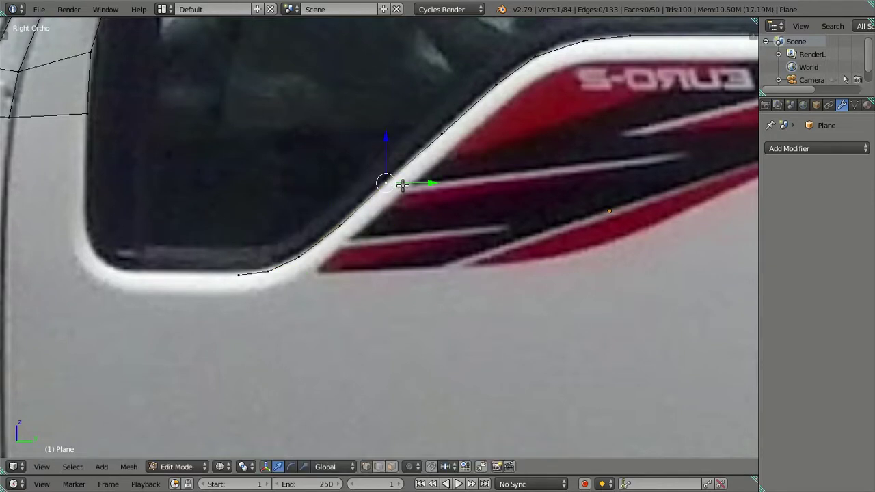
{"action": "right_click", "coordinate": [476, 135]}
{"action": "key", "text": "g"}
{"action": "key", "text": "y"}
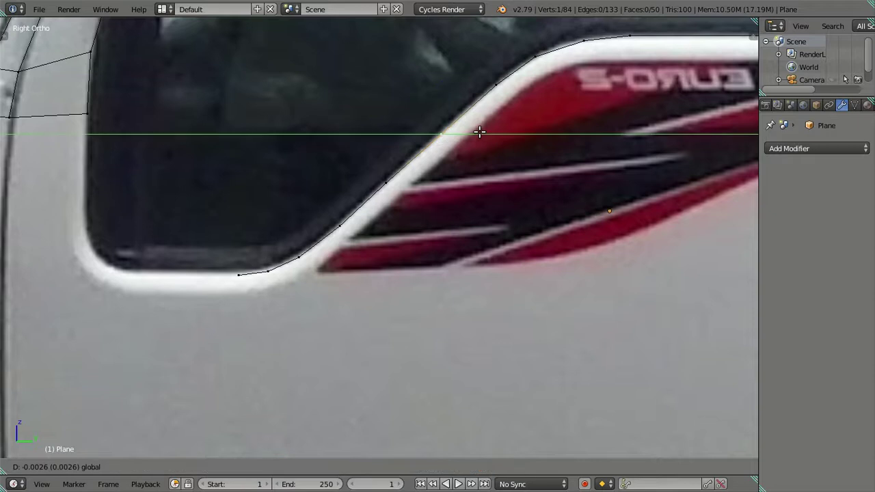
{"action": "left_click", "coordinate": [479, 132]}
Step: Slide vertices horizontally along the window's bottom edge, adding one more along Y
{"action": "scroll", "coordinate": [454, 274], "scroll_direction": "up", "scroll_amount": 1, "text": "ctrl"}
{"action": "scroll", "coordinate": [471, 249], "scroll_direction": "up", "scroll_amount": 4, "text": "ctrl"}
{"action": "right_click", "coordinate": [468, 249]}
{"action": "key", "text": "g"}
{"action": "key", "text": "y"}
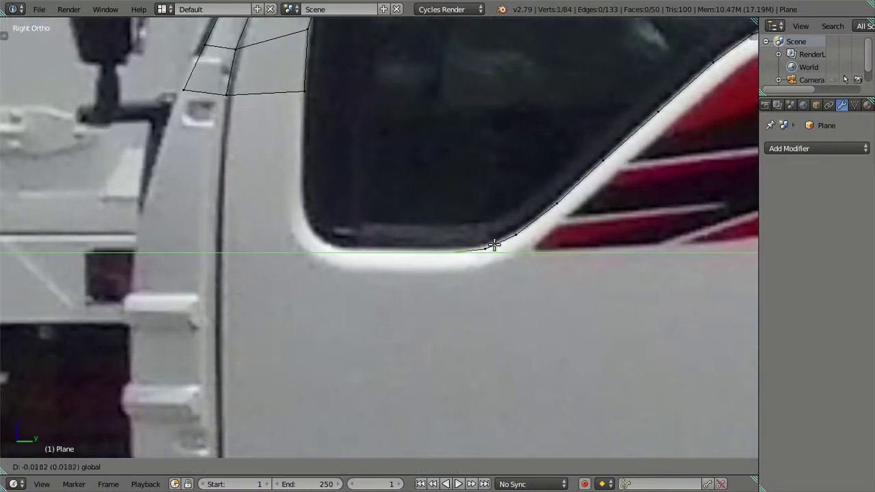
{"action": "left_click", "coordinate": [494, 245]}
{"action": "key", "text": "e"}
{"action": "key", "text": "Escape"}
{"action": "key", "text": "g"}
{"action": "key", "text": "y"}
{"action": "left_click", "coordinate": [406, 256]}
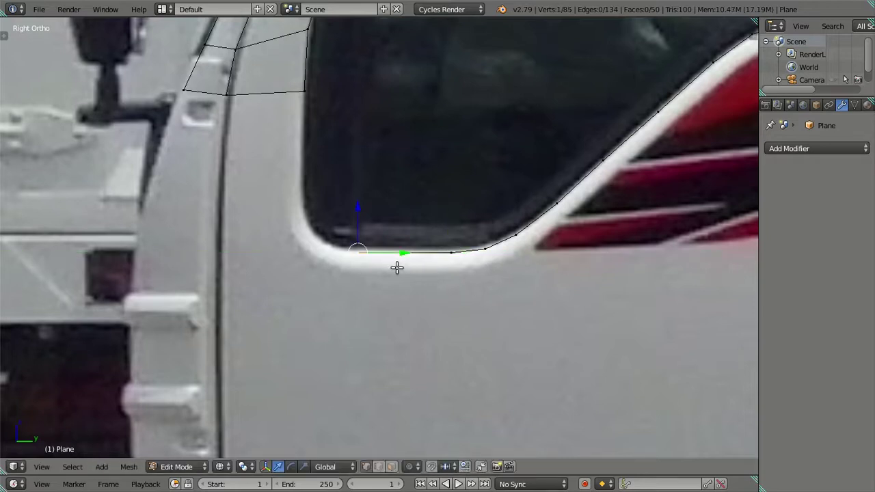
Step: Extrude vertices around the rounded lower front corner and partway up the front edge
{"action": "key", "text": "e"}
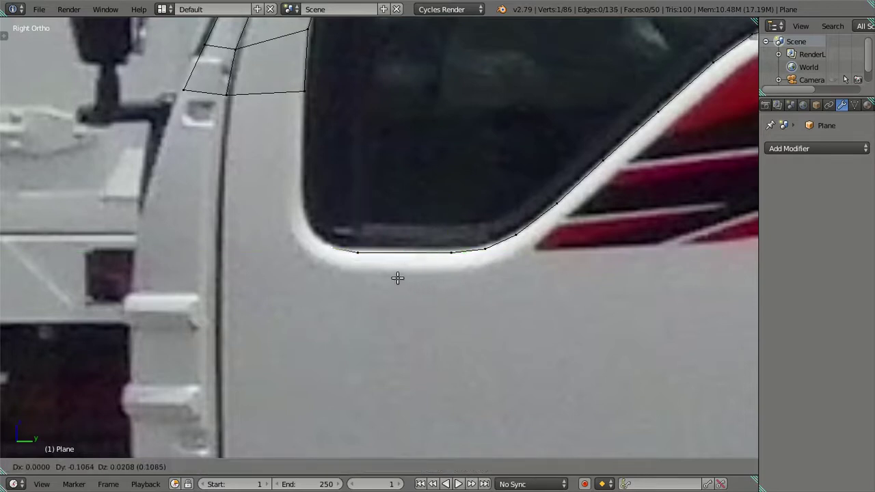
{"action": "left_click", "coordinate": [401, 278]}
{"action": "key", "text": "e"}
{"action": "left_click", "coordinate": [356, 261]}
{"action": "key", "text": "e"}
{"action": "left_click", "coordinate": [342, 219]}
Step: Select the window's front corner vertex and extrude a new vertex from it
{"action": "scroll", "coordinate": [321, 150], "scroll_direction": "up", "scroll_amount": 2, "text": "shift"}
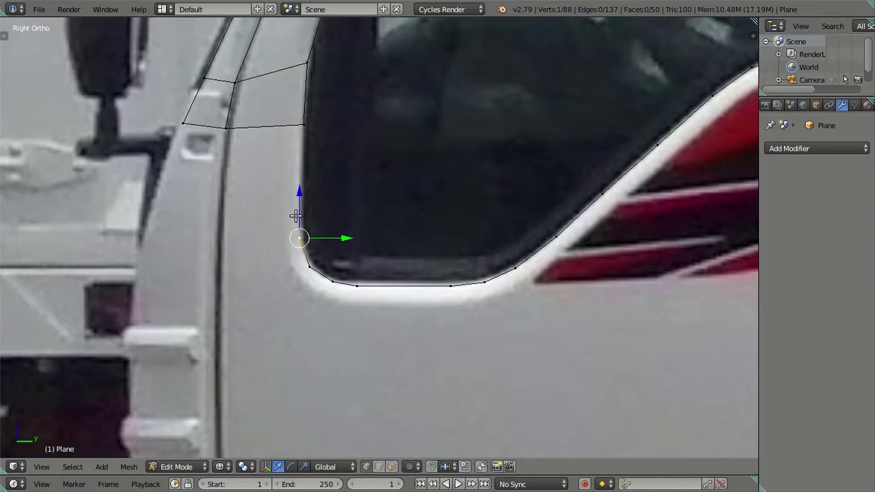
{"action": "key", "text": "a"}
{"action": "right_click", "coordinate": [305, 125]}
{"action": "right_click", "coordinate": [299, 238], "text": "ctrl"}
{"action": "right_click", "coordinate": [303, 125]}
{"action": "right_click", "coordinate": [299, 238], "text": "shift"}
{"action": "key", "text": "a"}
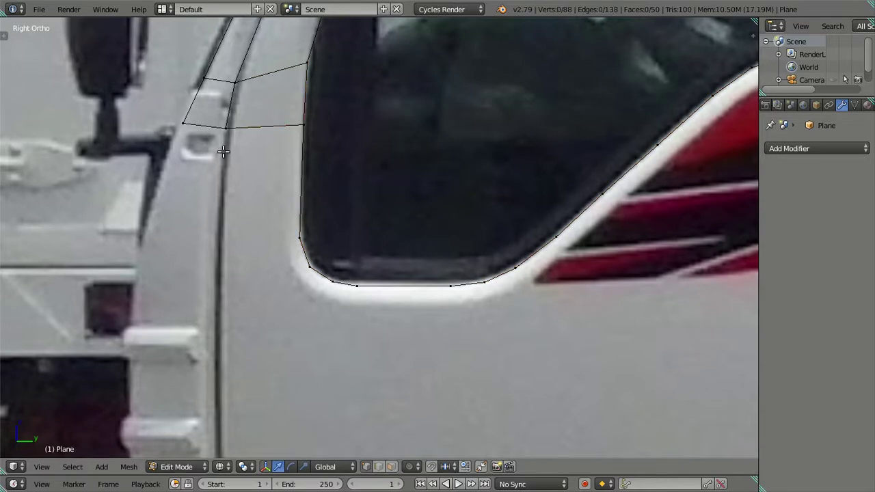
{"action": "right_click", "coordinate": [296, 237]}
{"action": "key", "text": "e"}
{"action": "right_click", "coordinate": [382, 238]}
Step: Place the new vertex on the pillar line and fill a quad up to the pillar strip
{"action": "left_click_drag", "start_coordinate": [342, 237], "coordinate": [272, 243]}
{"action": "left_click", "coordinate": [265, 243]}
{"action": "left_click_drag", "start_coordinate": [268, 238], "coordinate": [263, 238]}
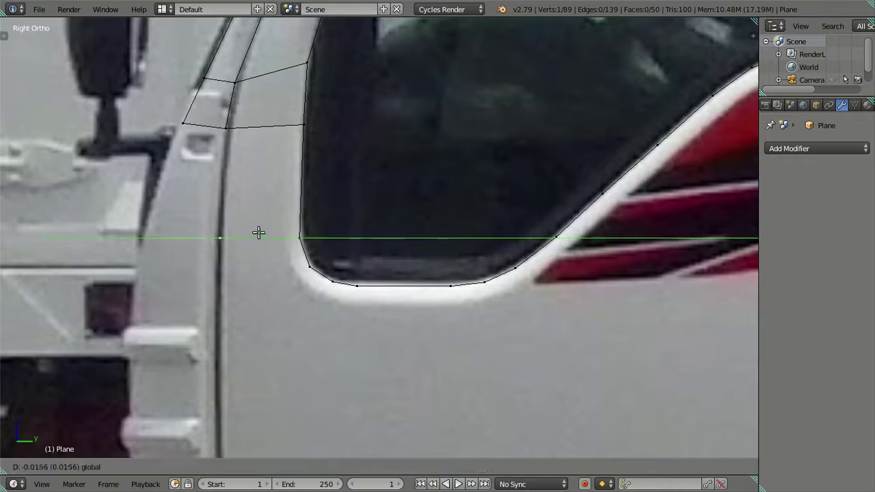
{"action": "right_click", "coordinate": [236, 133], "text": "ctrl"}
{"action": "key", "text": "f"}
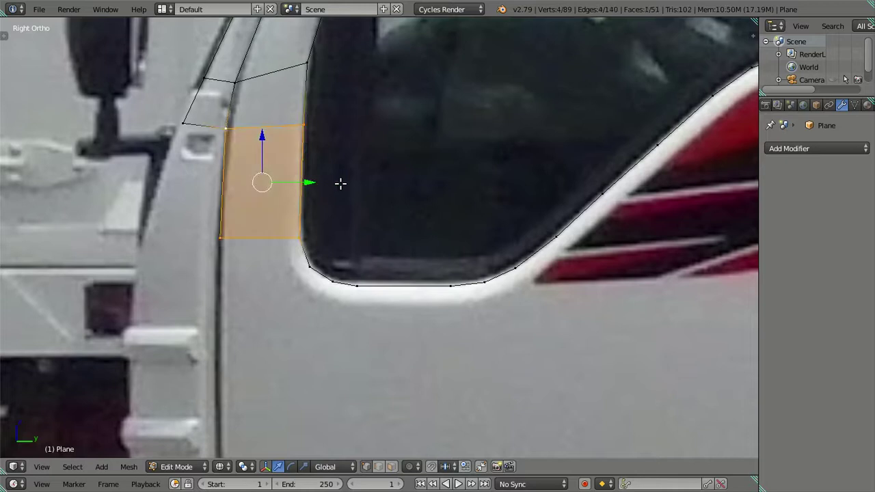
Step: Select the vertices along the window's bottom edge and pan across the door
{"action": "key", "text": "a"}
{"action": "scroll", "coordinate": [341, 184], "scroll_direction": "down", "scroll_amount": 4}
{"action": "scroll", "coordinate": [258, 249], "scroll_direction": "up", "scroll_amount": 1}
{"action": "right_click", "coordinate": [171, 299]}
{"action": "right_click", "coordinate": [264, 303], "text": "ctrl"}
{"action": "mouse_move", "coordinate": [265, 321]}
{"action": "middle_mouse_down", "text": "shift"}
{"action": "mouse_move", "coordinate": [367, 184]}
{"action": "mouse_move", "coordinate": [334, 251]}
{"action": "middle_mouse_up", "text": "shift"}
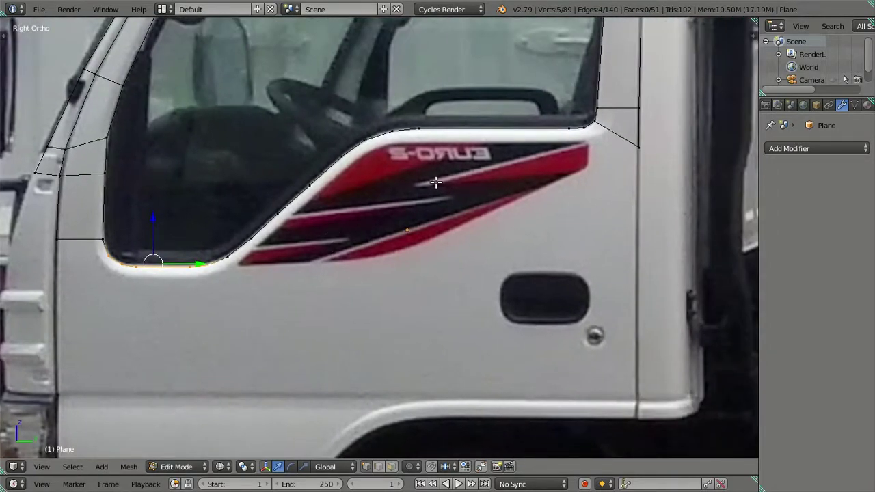
Step: Extrude the window-edge loop down along Z to trim width, excluding the top trim vertices
{"action": "right_click", "coordinate": [582, 135], "text": "ctrl"}
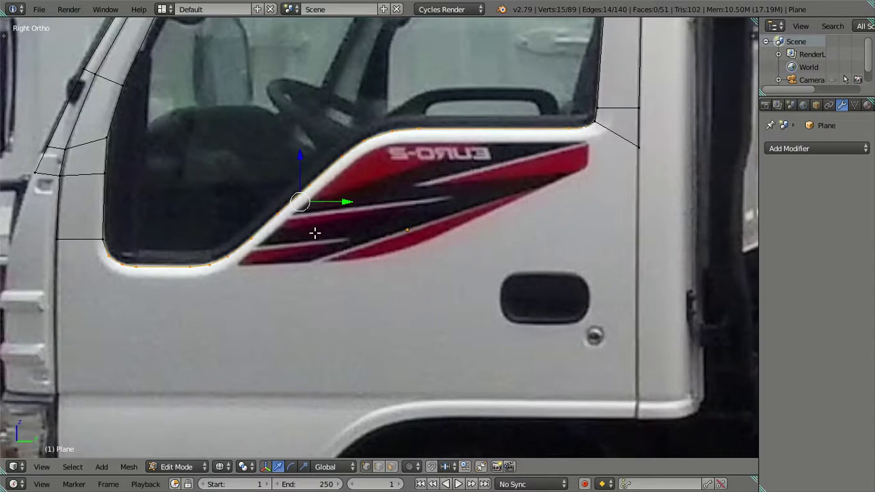
{"action": "key", "text": "e"}
{"action": "right_click", "coordinate": [339, 251]}
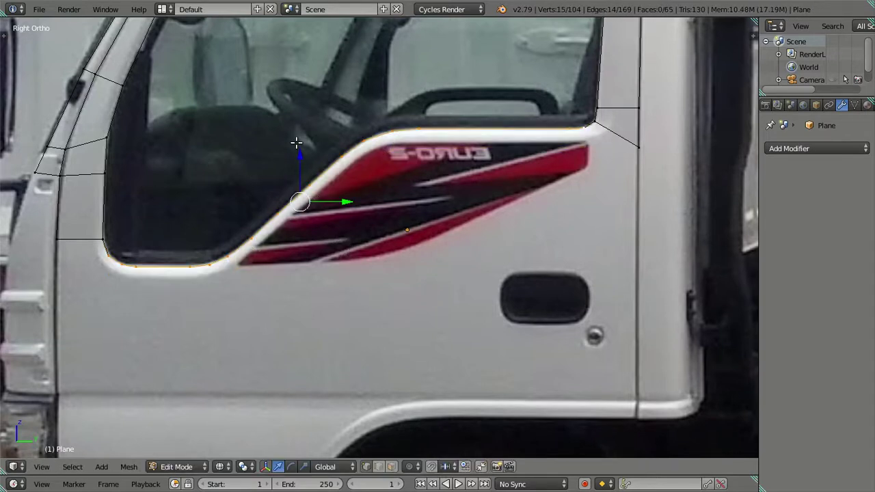
{"action": "key", "text": "g"}
{"action": "key", "text": "z"}
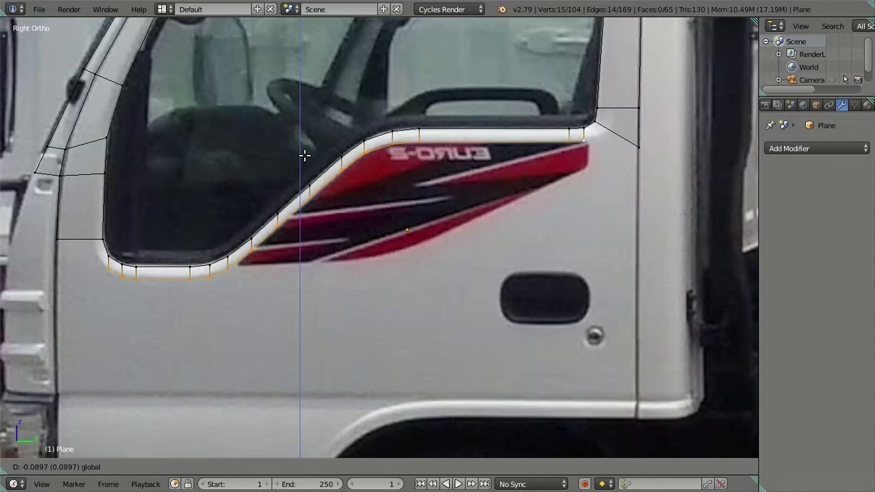
{"action": "left_click", "coordinate": [305, 155]}
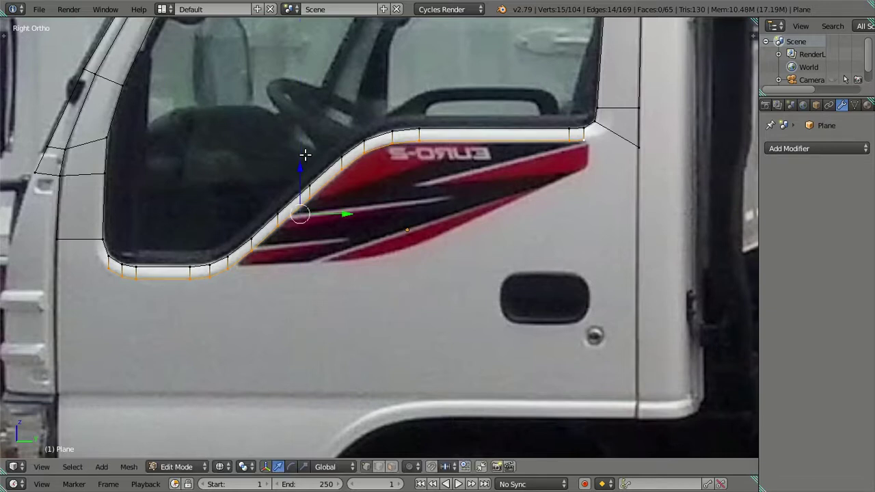
{"action": "left_click", "coordinate": [582, 141], "text": "shift"}
{"action": "left_click", "coordinate": [569, 141], "text": "shift"}
{"action": "left_click", "coordinate": [419, 142], "text": "shift"}
{"action": "left_click", "coordinate": [393, 143], "text": "shift"}
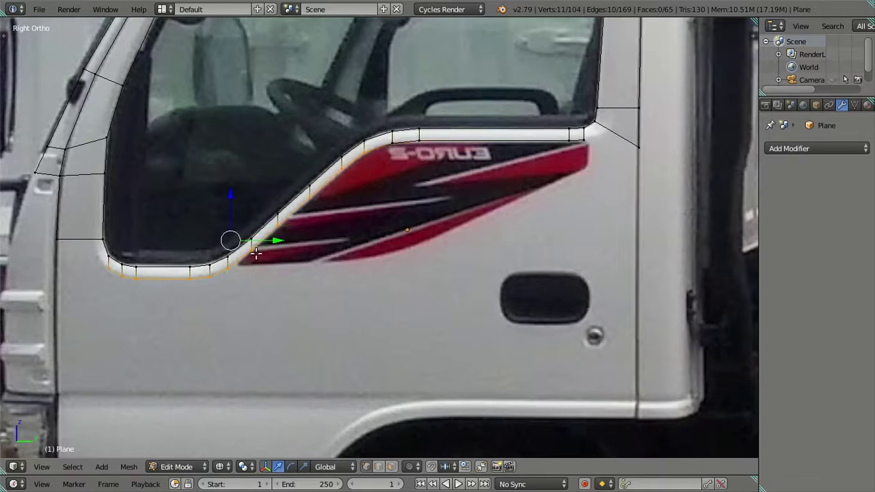
Step: Zoom in and slide one trim vertex horizontally along Y onto the trim
{"action": "scroll", "coordinate": [352, 205], "scroll_direction": "up", "scroll_amount": 1}
{"action": "scroll", "coordinate": [358, 220], "scroll_direction": "up", "scroll_amount": 1}
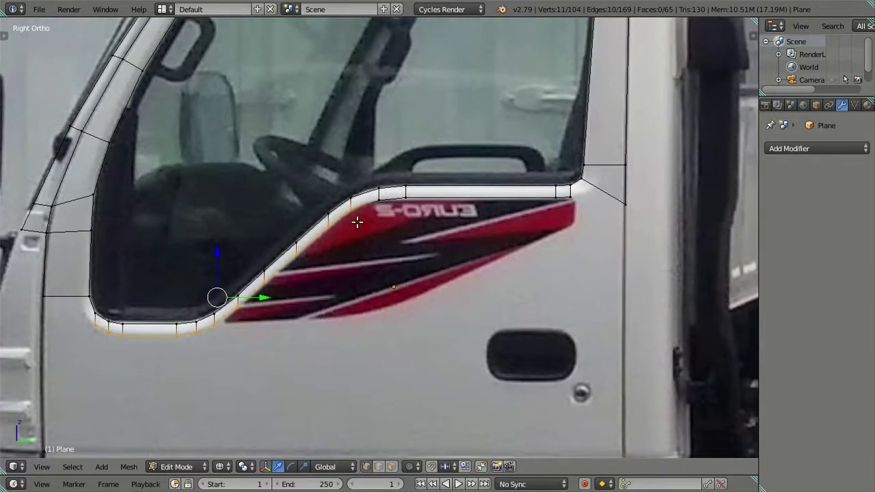
{"action": "scroll", "coordinate": [395, 193], "scroll_direction": "up", "scroll_amount": 1}
{"action": "scroll", "coordinate": [396, 192], "scroll_direction": "up", "scroll_amount": 2}
{"action": "right_click", "coordinate": [385, 161]}
{"action": "key", "text": "g"}
{"action": "key", "text": "y"}
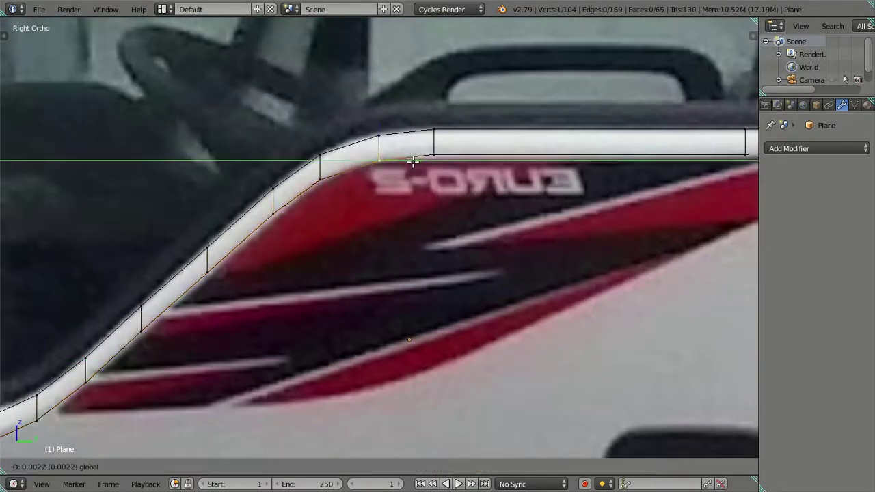
{"action": "left_click", "coordinate": [413, 162]}
Step: Shift the selected slant-top trim vertices along Y and Z to fit the trim
{"action": "right_click", "coordinate": [330, 185]}
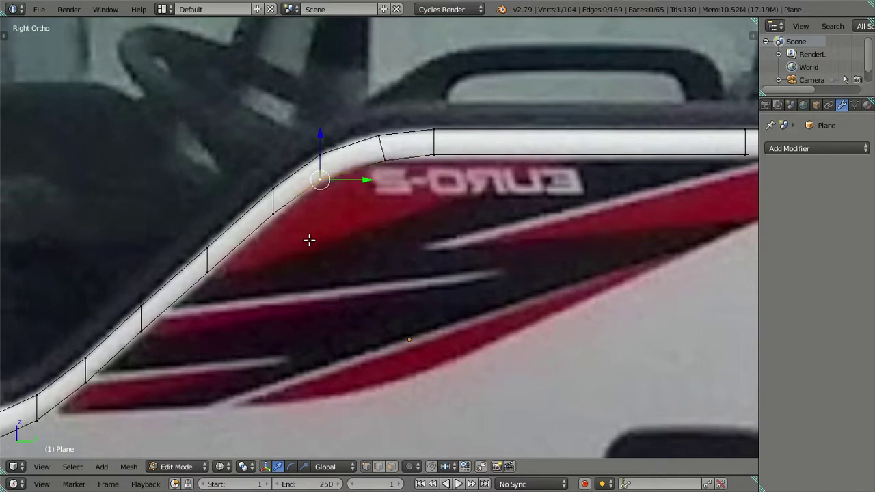
{"action": "right_click", "coordinate": [208, 275], "text": "ctrl"}
{"action": "key", "text": "g"}
{"action": "key", "text": "y"}
{"action": "left_click", "coordinate": [296, 215]}
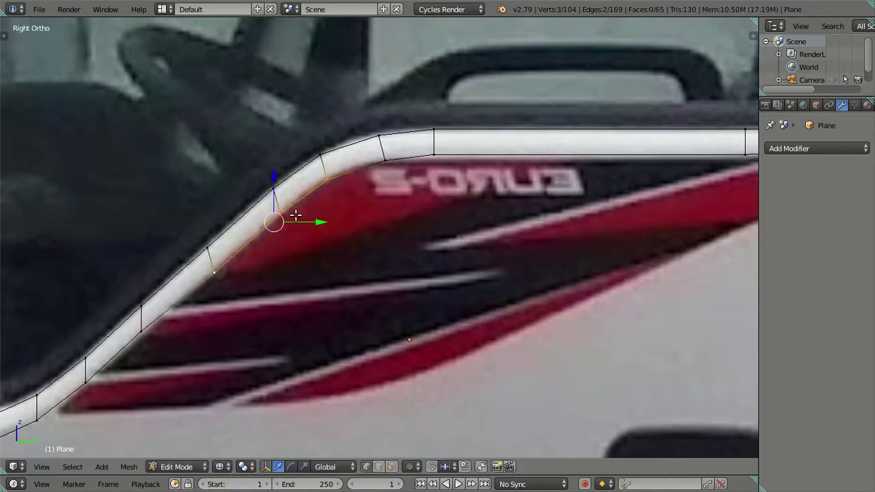
{"action": "key", "text": "g"}
{"action": "key", "text": "z"}
{"action": "left_click", "coordinate": [277, 179]}
Step: Refine those trim vertices with further alternating horizontal and vertical moves
{"action": "key", "text": "g"}
{"action": "key", "text": "y"}
{"action": "left_click", "coordinate": [297, 214]}
{"action": "key", "text": "g"}
{"action": "key", "text": "z"}
{"action": "left_click", "coordinate": [274, 176]}
{"action": "key", "text": "g"}
{"action": "key", "text": "y"}
{"action": "left_click", "coordinate": [299, 206]}
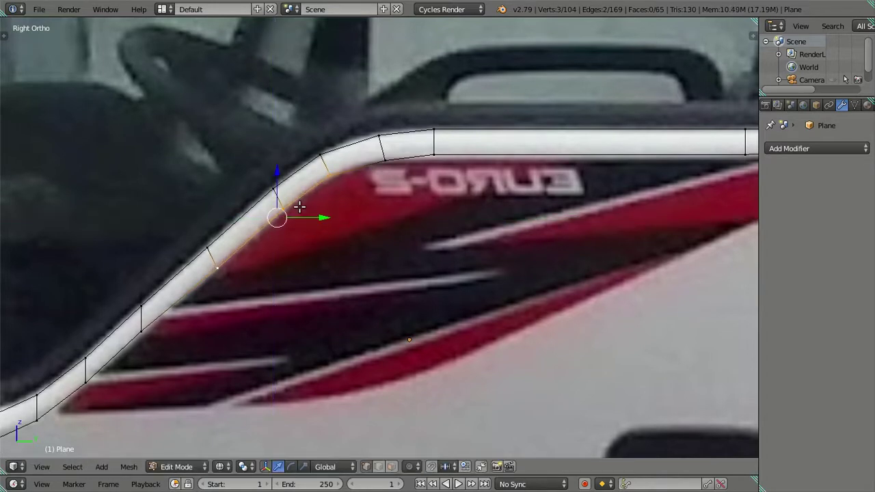
Step: Move an edge and two vertices up the slanted trim to match the photo
{"action": "right_click", "coordinate": [277, 216]}
{"action": "middle_click_drag", "start_coordinate": [162, 350], "coordinate": [317, 244], "text": "shift"}
{"action": "right_click", "coordinate": [242, 289]}
{"action": "key", "text": "g"}
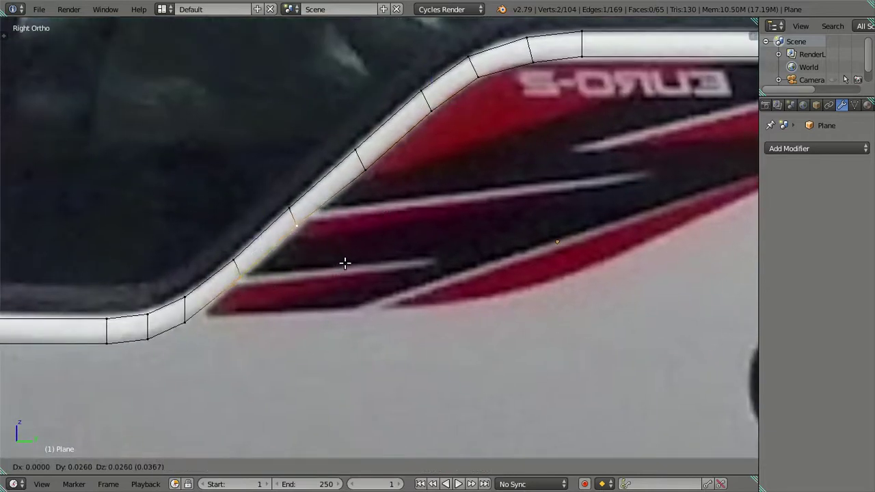
{"action": "left_click", "coordinate": [351, 260]}
{"action": "right_click", "coordinate": [388, 176]}
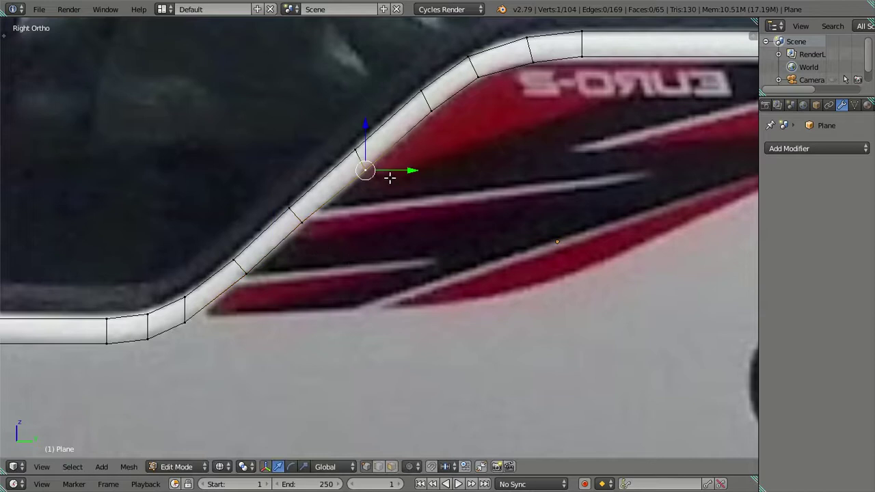
{"action": "key", "text": "g"}
{"action": "left_click", "coordinate": [413, 175]}
{"action": "right_click", "coordinate": [435, 105]}
{"action": "key", "text": "g"}
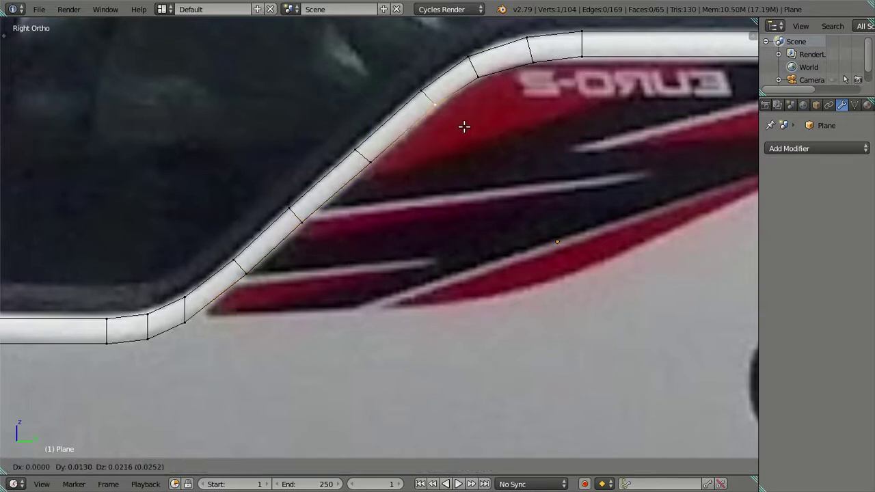
{"action": "left_click", "coordinate": [465, 126]}
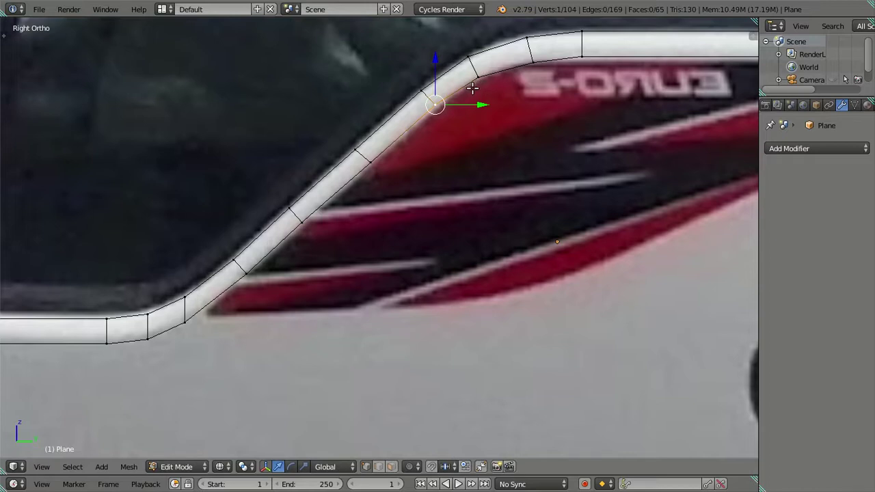
Step: Fit the vertices and edge near the bottom bend onto the slanted trim
{"action": "right_click", "coordinate": [192, 322]}
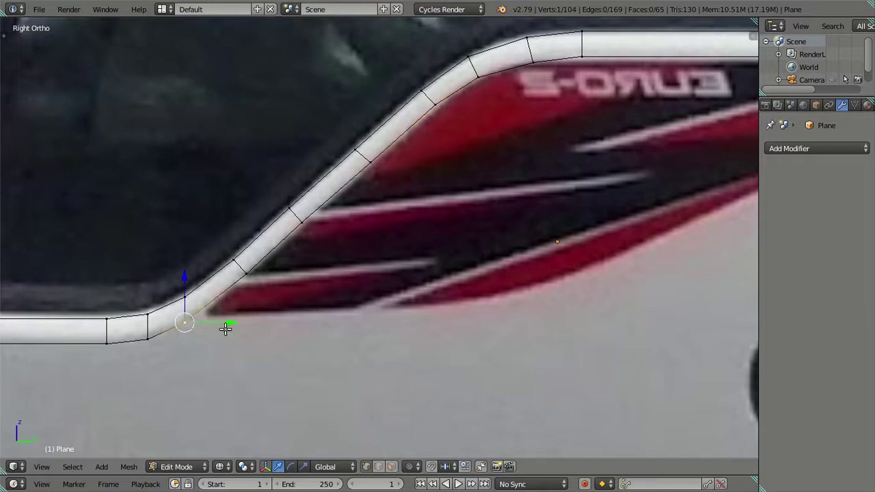
{"action": "key", "text": "g"}
{"action": "left_click", "coordinate": [238, 319]}
{"action": "right_click", "coordinate": [156, 347]}
{"action": "key", "text": "g"}
{"action": "left_click", "coordinate": [171, 344]}
{"action": "right_click", "coordinate": [197, 313]}
{"action": "key", "text": "g"}
{"action": "key", "text": "Escape"}
{"action": "right_click_drag", "start_coordinate": [222, 323], "coordinate": [272, 284]}
{"action": "right_click", "coordinate": [307, 233], "text": "shift"}
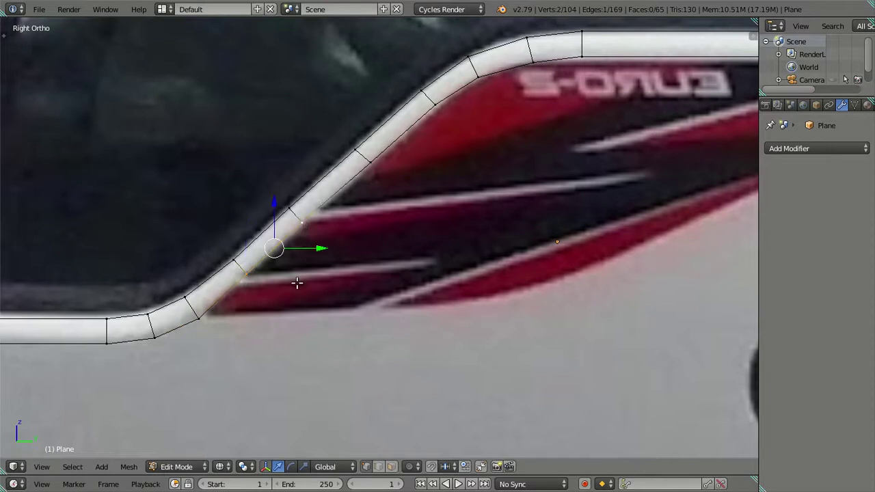
{"action": "key", "text": "g"}
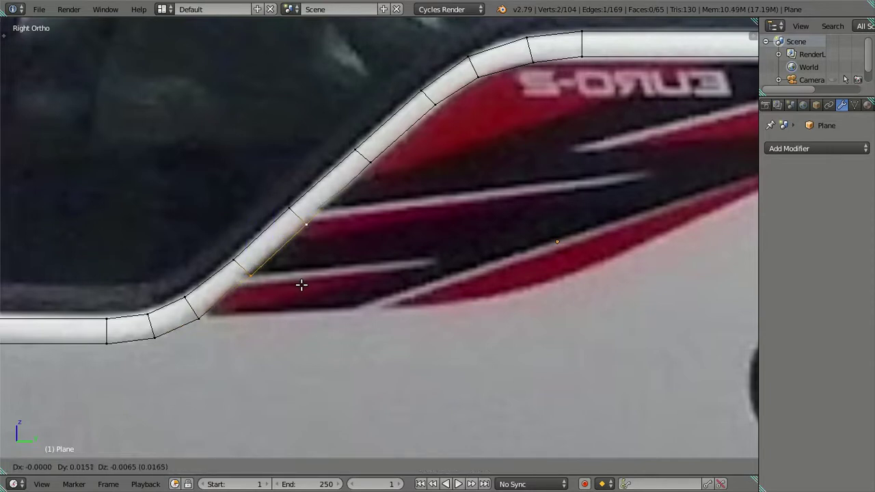
{"action": "left_click", "coordinate": [302, 284]}
Step: Raise two upper-slant vertices along Z and shift the top corner vertex along Y
{"action": "right_click", "coordinate": [370, 162]}
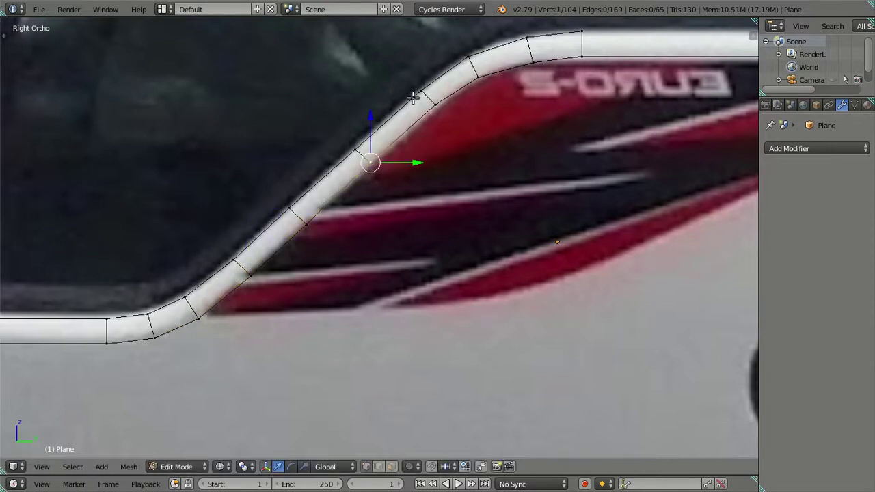
{"action": "key", "text": "g"}
{"action": "key", "text": "z"}
{"action": "left_click", "coordinate": [386, 118]}
{"action": "right_click", "coordinate": [441, 105]}
{"action": "key", "text": "g"}
{"action": "key", "text": "z"}
{"action": "left_click", "coordinate": [443, 69]}
{"action": "right_click", "coordinate": [481, 78]}
{"action": "key", "text": "g"}
{"action": "key", "text": "y"}
{"action": "left_click", "coordinate": [514, 83]}
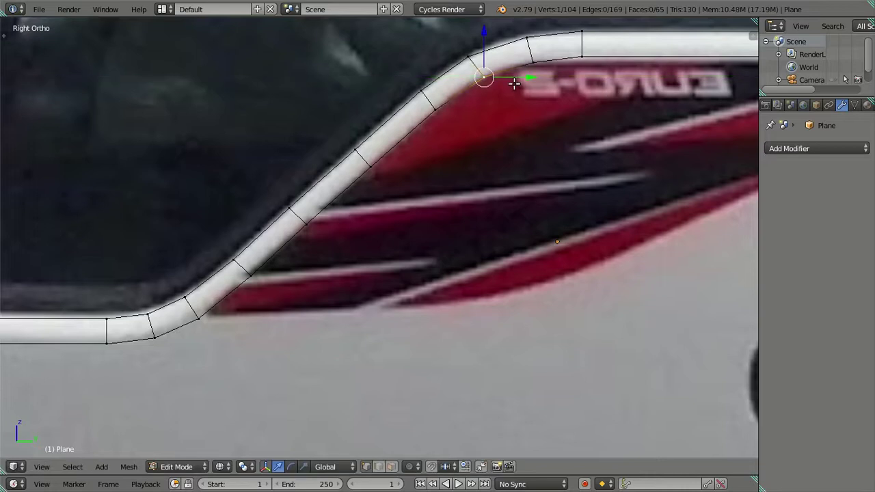
Step: Shift three vertices on the top trim strip along the Z axis
{"action": "key", "text": "a"}
{"action": "scroll", "coordinate": [547, 95], "scroll_direction": "down", "scroll_amount": 5}
{"action": "scroll", "coordinate": [478, 137], "scroll_direction": "up", "scroll_amount": 1}
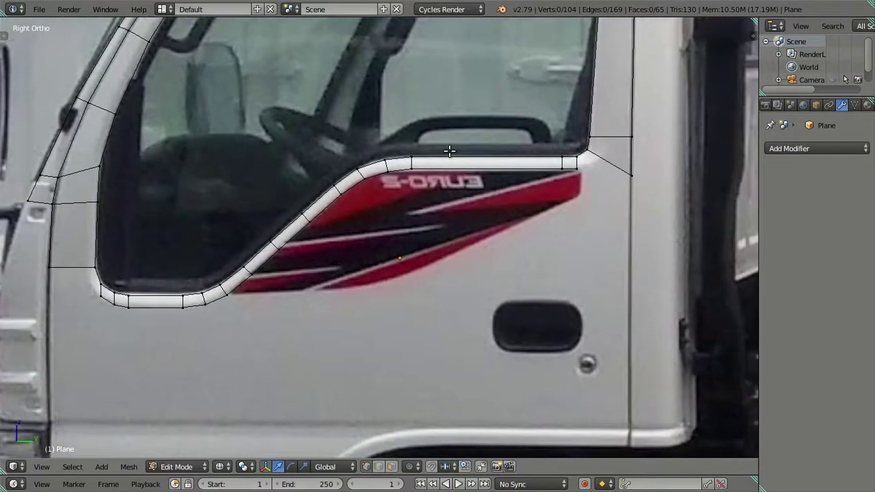
{"action": "scroll", "coordinate": [451, 154], "scroll_direction": "up", "scroll_amount": 2}
{"action": "middle_click_drag", "start_coordinate": [389, 160], "coordinate": [309, 172], "text": "shift"}
{"action": "right_click", "coordinate": [322, 154]}
{"action": "right_click", "coordinate": [538, 154], "text": "shift"}
{"action": "right_click", "coordinate": [559, 154], "text": "shift"}
{"action": "key", "text": "g"}
{"action": "key", "text": "z"}
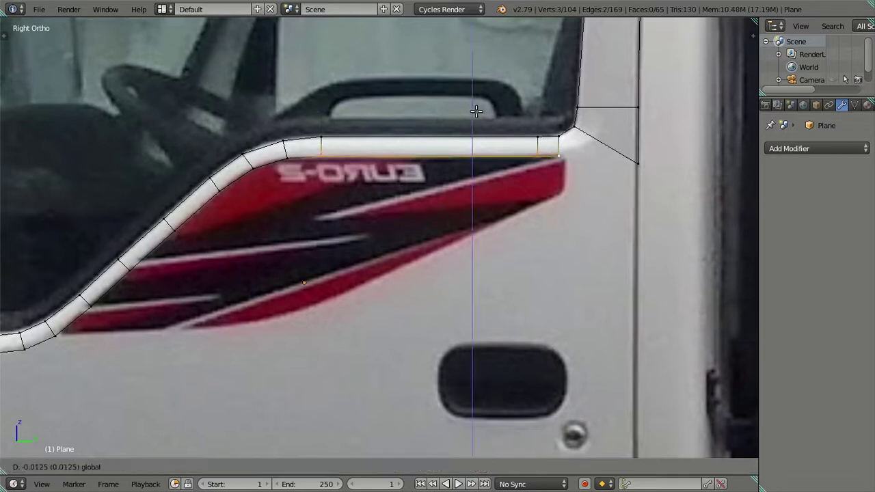
{"action": "left_click", "coordinate": [476, 111]}
{"action": "key", "text": "a"}
Step: Move the trim's lower-left corner vertex onto the window's rounded corner
{"action": "middle_click_drag", "start_coordinate": [596, 147], "coordinate": [485, 201], "text": "shift"}
{"action": "scroll", "coordinate": [484, 201], "scroll_direction": "down", "scroll_amount": 4}
{"action": "scroll", "coordinate": [346, 226], "scroll_direction": "down", "scroll_amount": 3}
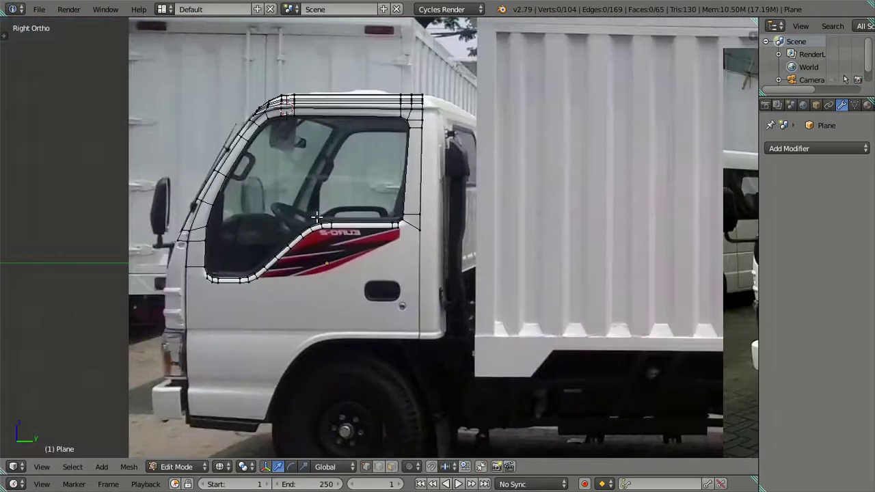
{"action": "scroll", "coordinate": [257, 183], "scroll_direction": "up", "scroll_amount": 2}
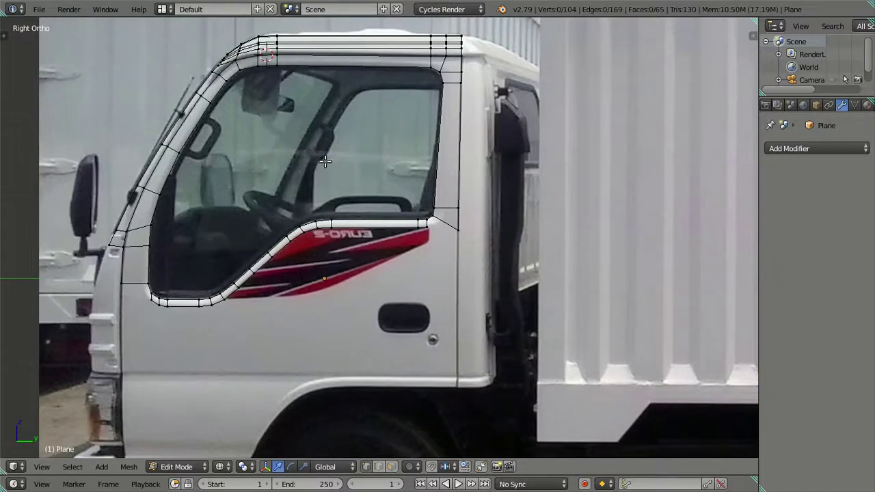
{"action": "middle_click_drag", "start_coordinate": [175, 234], "coordinate": [329, 161], "text": "shift"}
{"action": "scroll", "coordinate": [269, 222], "scroll_direction": "up", "scroll_amount": 1}
{"action": "scroll", "coordinate": [289, 222], "scroll_direction": "up", "scroll_amount": 1}
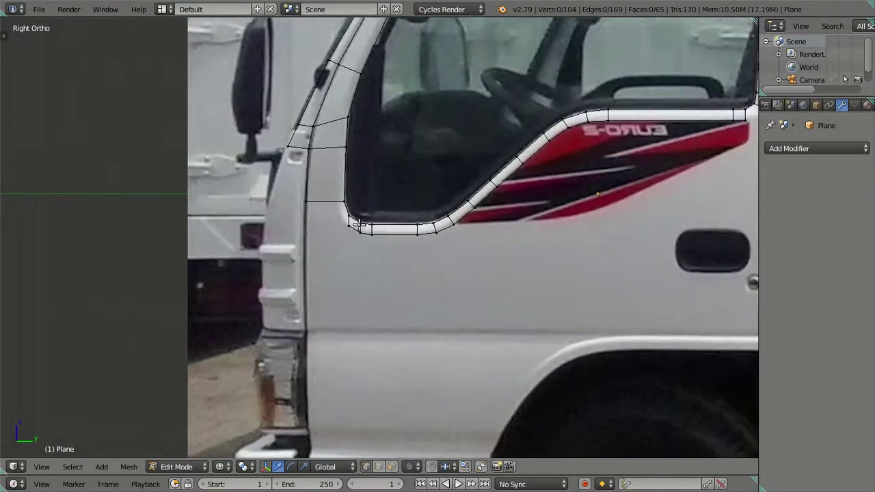
{"action": "scroll", "coordinate": [328, 242], "scroll_direction": "up", "scroll_amount": 2}
{"action": "scroll", "coordinate": [329, 242], "scroll_direction": "up", "scroll_amount": 2}
{"action": "right_click", "coordinate": [305, 214]}
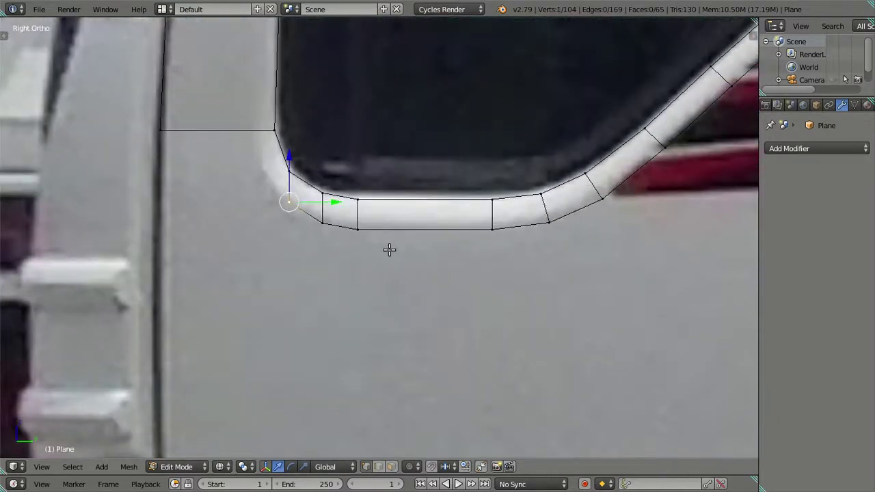
{"action": "key", "text": "g"}
{"action": "left_click", "coordinate": [351, 222]}
Step: Place the next two trim vertices along the corner, one constrained to Y
{"action": "right_click", "coordinate": [327, 227]}
{"action": "key", "text": "g"}
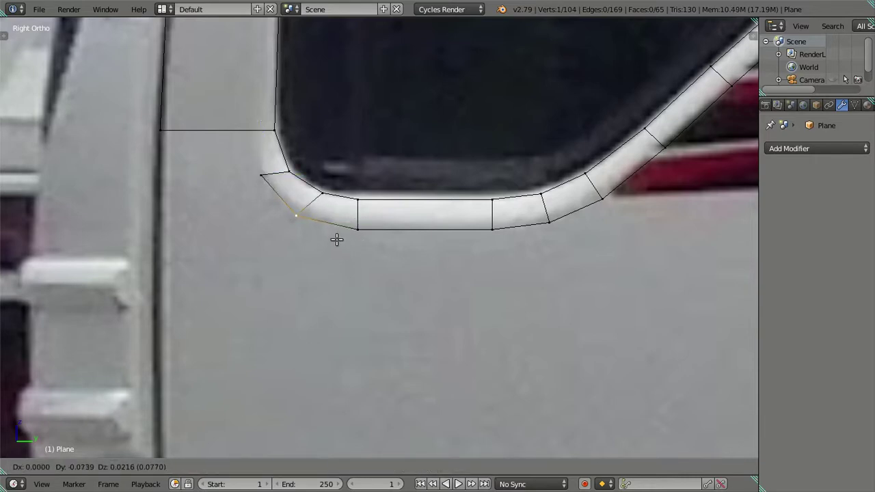
{"action": "left_click", "coordinate": [336, 240]}
{"action": "right_click", "coordinate": [381, 230]}
{"action": "key", "text": "g"}
{"action": "key", "text": "y"}
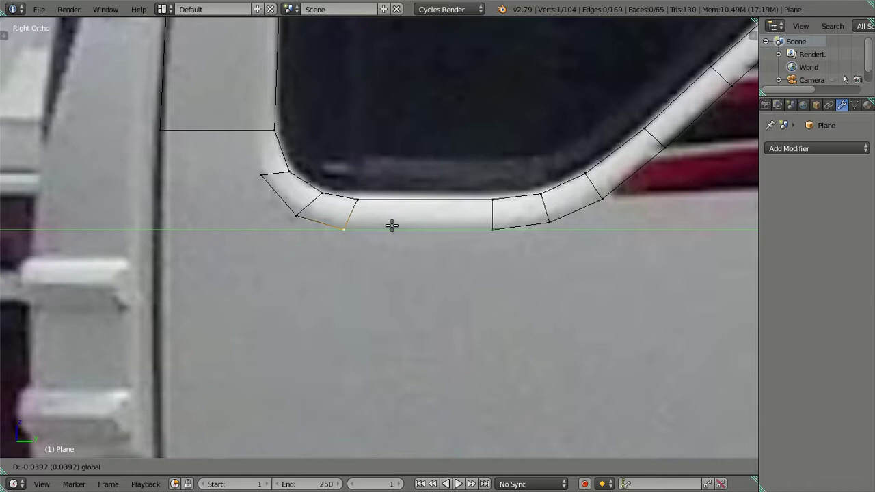
{"action": "left_click", "coordinate": [400, 226]}
Step: Refit the inner and outer corner vertices to the rounded window corner
{"action": "right_click", "coordinate": [296, 216]}
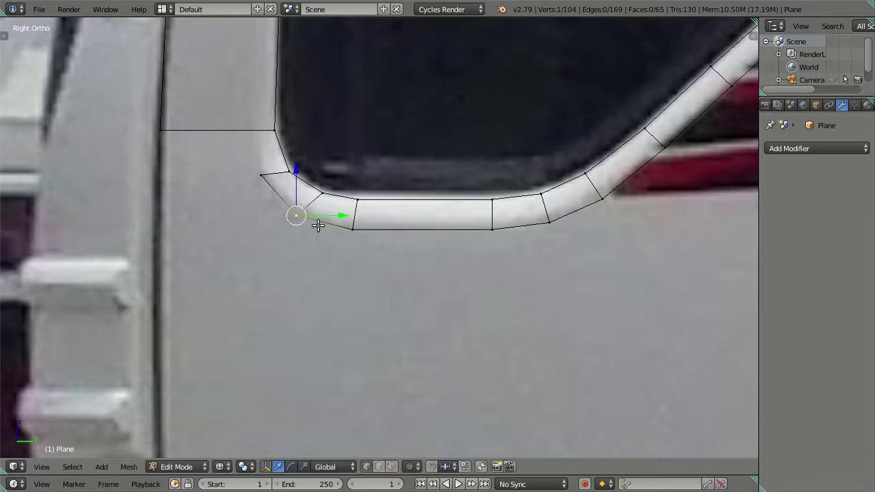
{"action": "key", "text": "g"}
{"action": "left_click", "coordinate": [336, 231]}
{"action": "right_click", "coordinate": [264, 176]}
{"action": "key", "text": "g"}
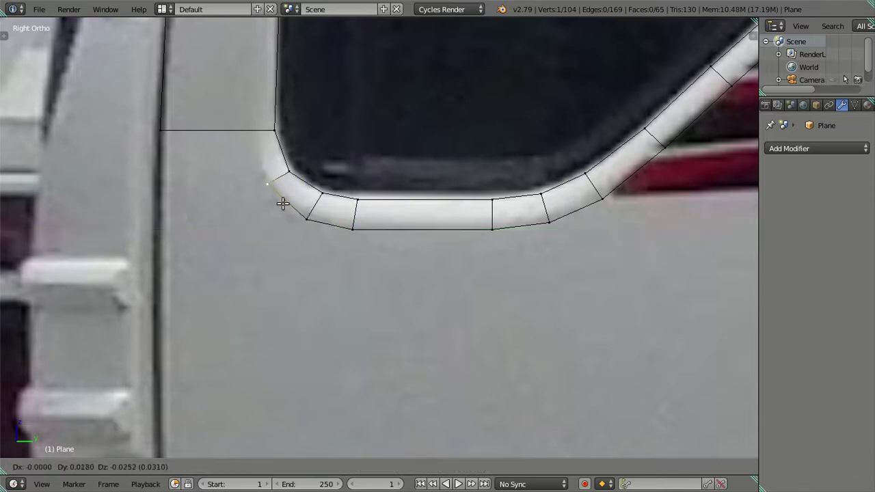
{"action": "left_click", "coordinate": [276, 205]}
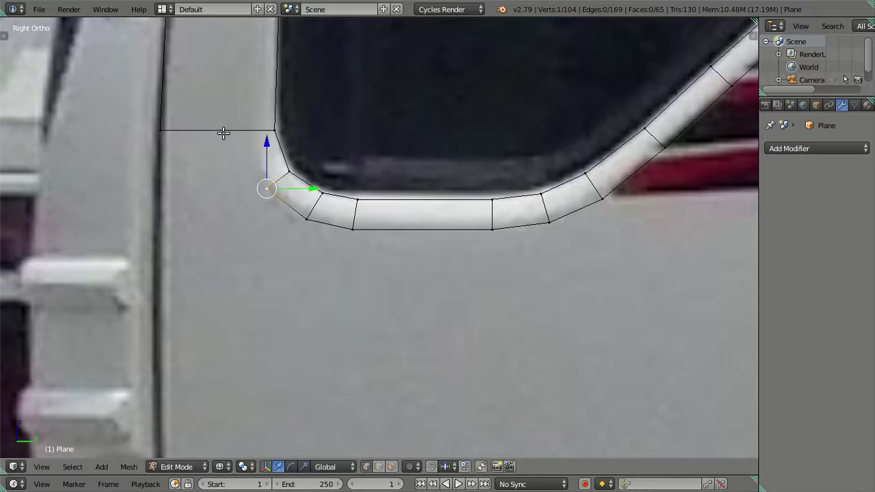
Step: Add three centred loop cuts across the pillar top, then dissolve them
{"action": "key", "text": "ctrl+Tab"}
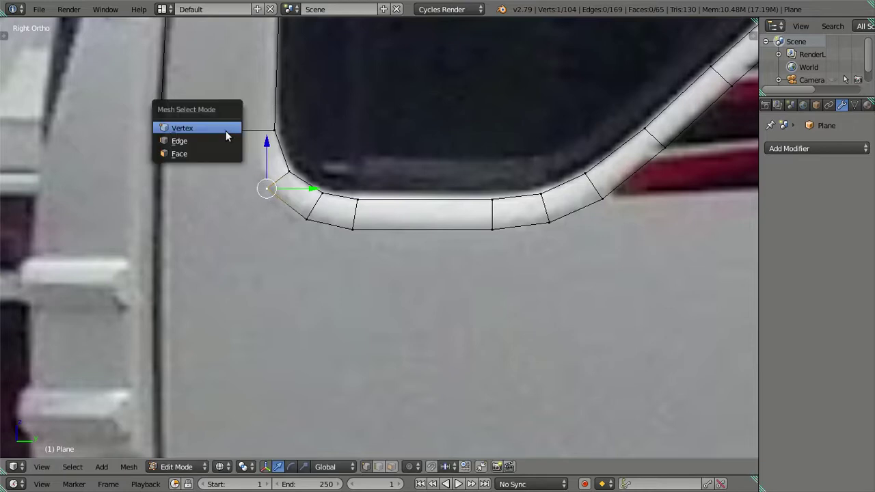
{"action": "left_click", "coordinate": [230, 125]}
{"action": "key", "text": "a"}
{"action": "key", "text": "ctrl+r"}
{"action": "scroll", "coordinate": [234, 126], "scroll_direction": "up", "scroll_amount": 1}
{"action": "scroll", "coordinate": [233, 126], "scroll_direction": "up", "scroll_amount": 1}
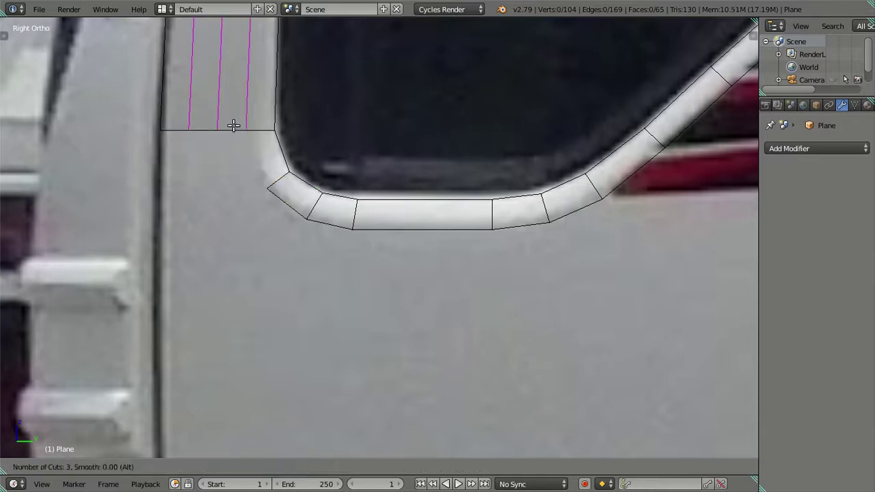
{"action": "left_click", "coordinate": [233, 126]}
{"action": "right_click", "coordinate": [233, 126]}
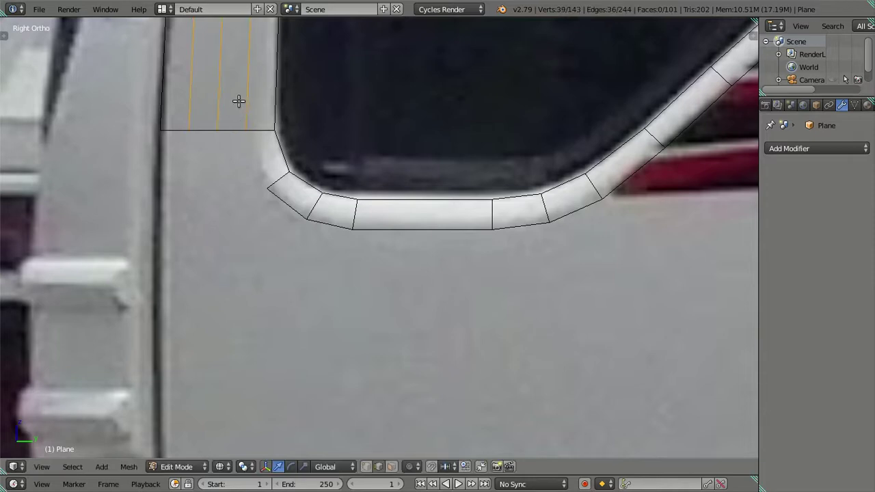
{"action": "key", "text": "x"}
{"action": "left_click", "coordinate": [314, 122]}
Step: Dissolve an edge loop on the frame near the cab's top-rear corner
{"action": "scroll", "coordinate": [313, 121], "scroll_direction": "down", "scroll_amount": 4}
{"action": "middle_click_drag", "start_coordinate": [397, 209], "coordinate": [390, 216], "text": "shift"}
{"action": "scroll", "coordinate": [390, 216], "scroll_direction": "up", "scroll_amount": 2}
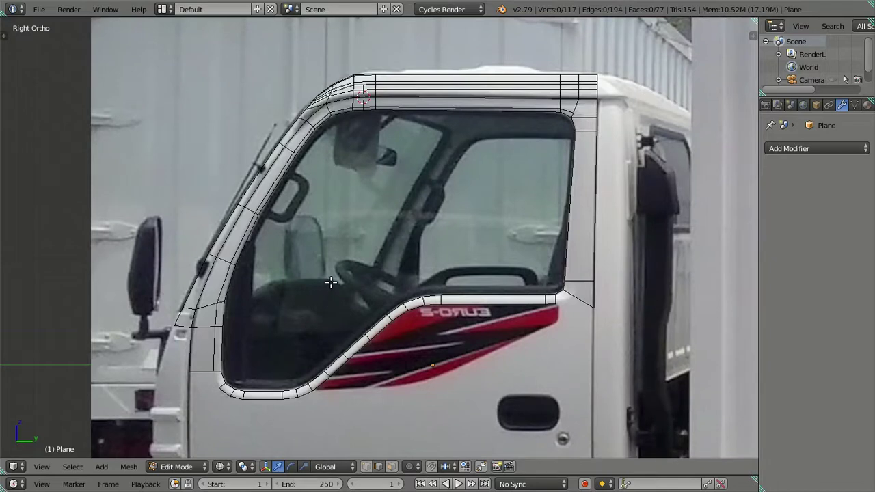
{"action": "right_click", "coordinate": [553, 165], "text": "alt"}
{"action": "key", "text": "ctrl+x"}
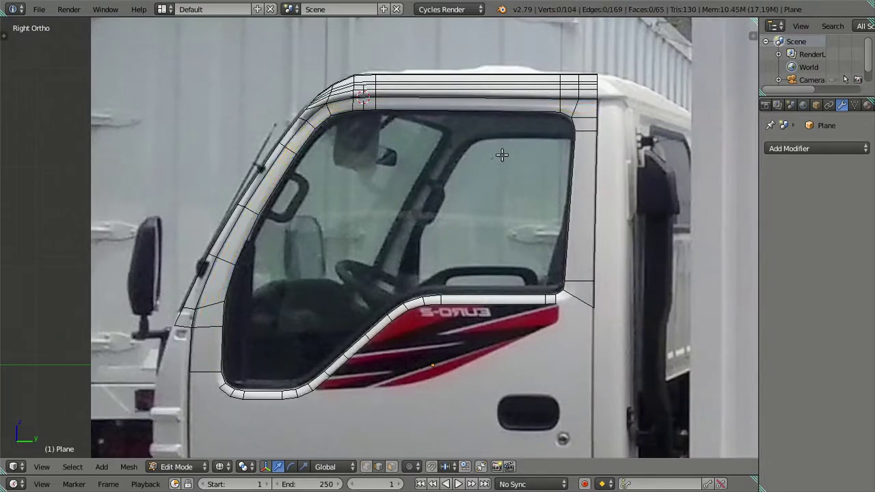
{"action": "middle_click_drag", "start_coordinate": [739, 185], "coordinate": [541, 190], "text": "shift"}
{"action": "scroll", "coordinate": [447, 228], "scroll_direction": "up", "scroll_amount": 4}
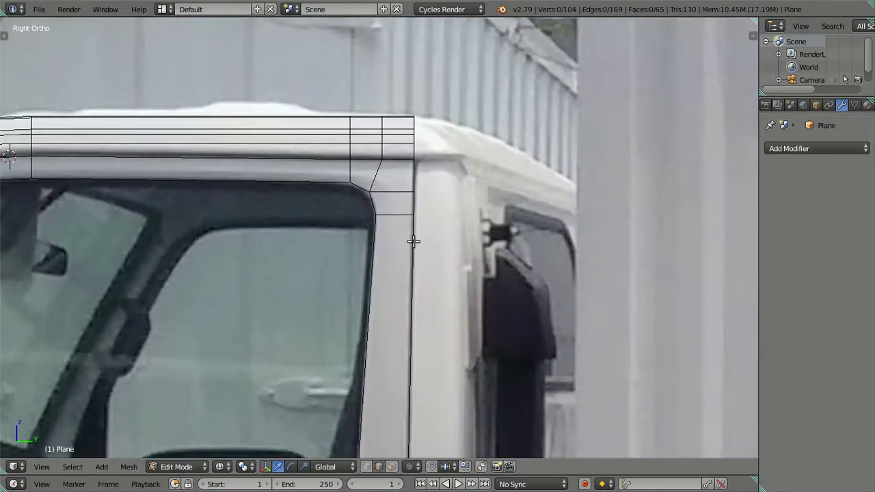
{"action": "scroll", "coordinate": [413, 212], "scroll_direction": "up", "scroll_amount": 3}
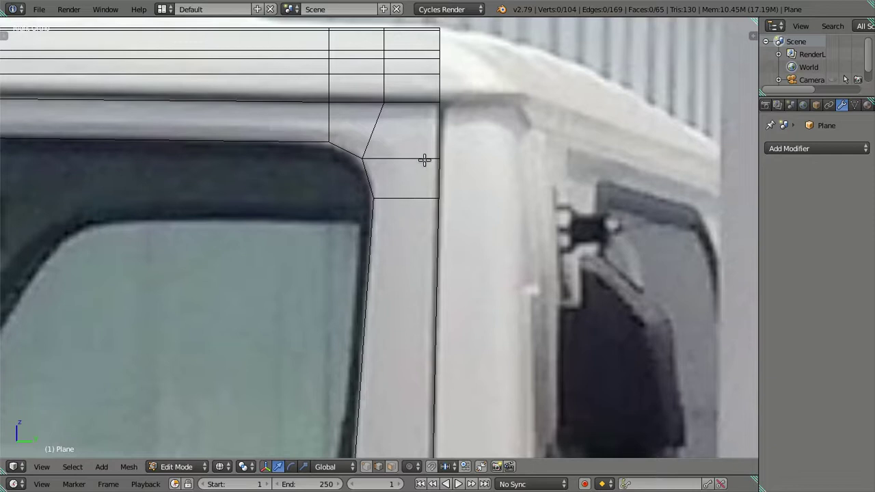
Step: In Edge mode, cut three loops across the roof rail, then two more
{"action": "key", "text": "ctrl+Tab"}
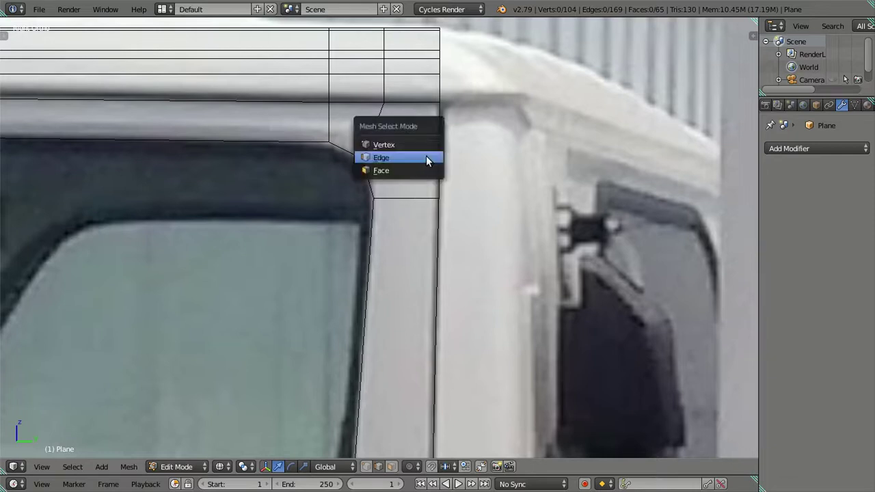
{"action": "left_click", "coordinate": [431, 141]}
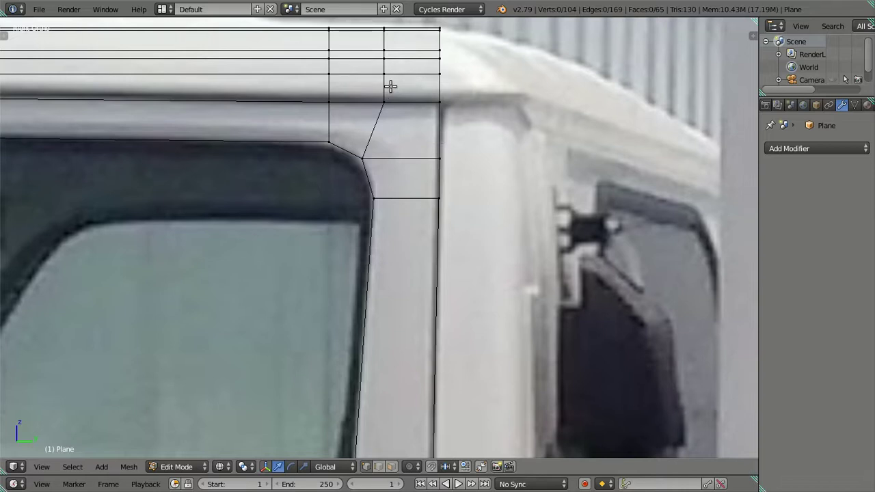
{"action": "key", "text": "ctrl+Tab"}
{"action": "left_click", "coordinate": [374, 142]}
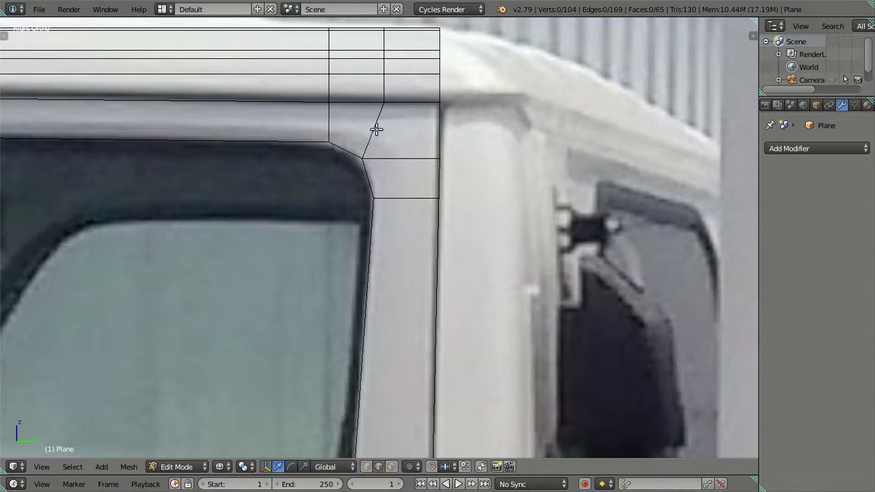
{"action": "key", "text": "ctrl+r"}
{"action": "scroll", "coordinate": [377, 128], "scroll_direction": "up", "scroll_amount": 2}
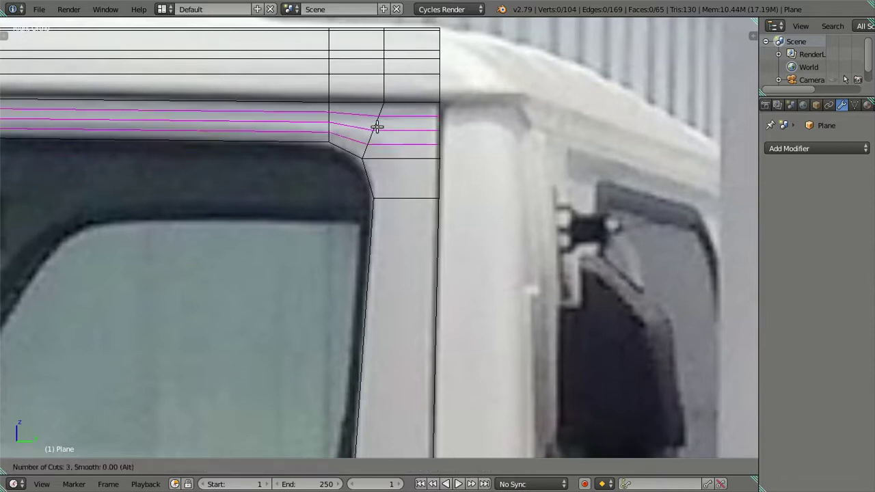
{"action": "left_click", "coordinate": [377, 127]}
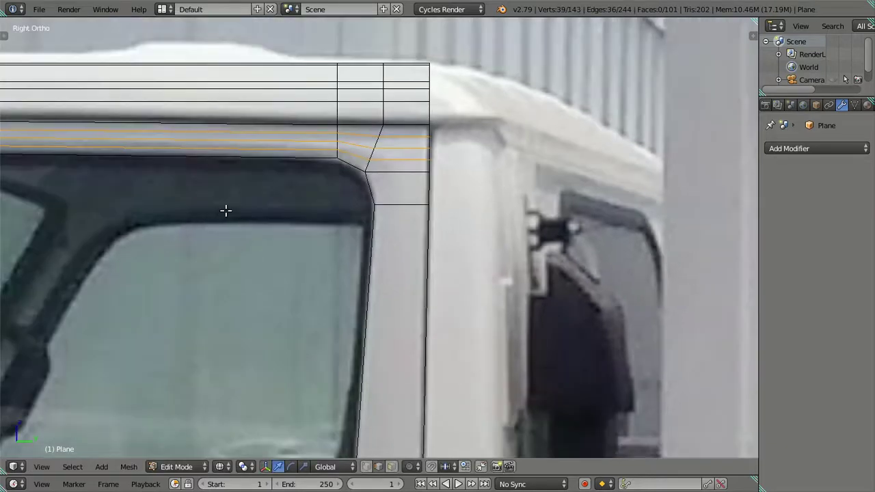
{"action": "key", "text": "ctrl+r"}
{"action": "scroll", "coordinate": [374, 139], "scroll_direction": "up", "scroll_amount": 1}
{"action": "left_click", "coordinate": [374, 140]}
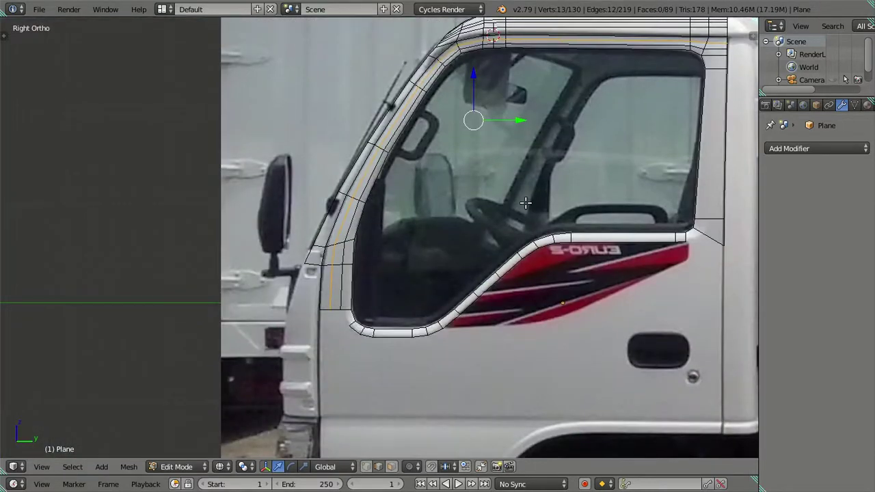
Step: Dissolve the extra edge loop and return to Vertex selection mode
{"action": "key", "text": "x"}
{"action": "left_click", "coordinate": [524, 202]}
{"action": "scroll", "coordinate": [412, 332], "scroll_direction": "up", "scroll_amount": 1}
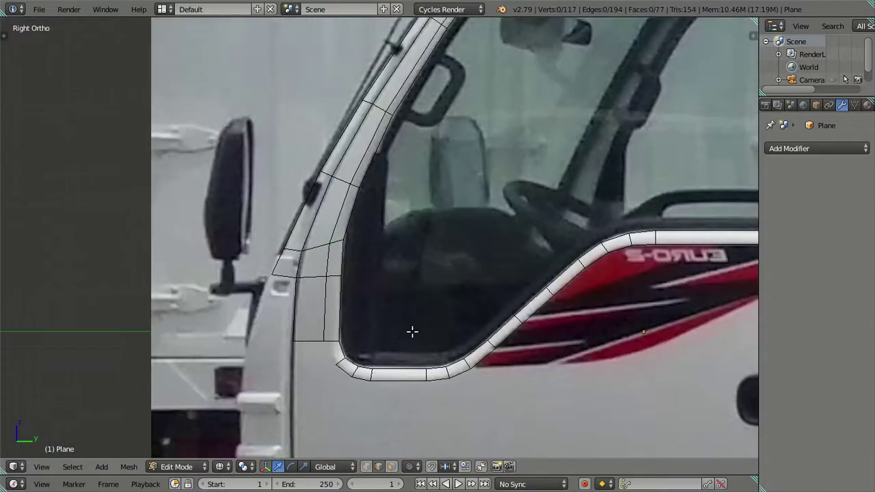
{"action": "key", "text": "ctrl+Tab"}
{"action": "left_click", "coordinate": [390, 328]}
{"action": "key", "text": "ctrl+Tab"}
{"action": "left_click", "coordinate": [382, 315]}
{"action": "scroll", "coordinate": [383, 314], "scroll_direction": "up", "scroll_amount": 2}
{"action": "scroll", "coordinate": [369, 267], "scroll_direction": "up", "scroll_amount": 1}
Step: Realign the lower-left trim corner vertex with small Y and Z moves
{"action": "right_click", "coordinate": [342, 249]}
{"action": "scroll", "coordinate": [372, 255], "scroll_direction": "up", "scroll_amount": 1}
{"action": "key", "text": "g"}
{"action": "key", "text": "y"}
{"action": "left_click", "coordinate": [367, 253]}
{"action": "key", "text": "g"}
{"action": "key", "text": "z"}
{"action": "left_click", "coordinate": [332, 219]}
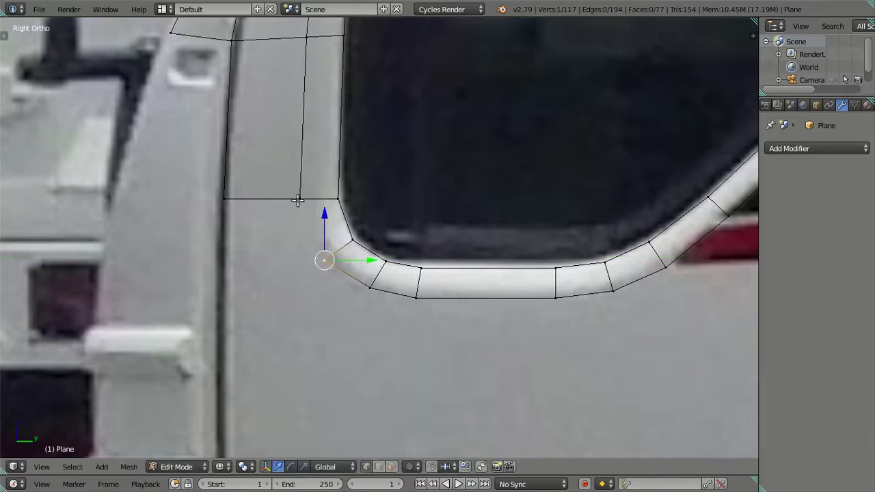
Step: Fill the gap below the front pillar with a new face
{"action": "scroll", "coordinate": [295, 192], "scroll_direction": "down", "scroll_amount": 3}
{"action": "middle_click_drag", "start_coordinate": [283, 195], "coordinate": [352, 182], "text": "shift"}
{"action": "scroll", "coordinate": [351, 182], "scroll_direction": "up", "scroll_amount": 1}
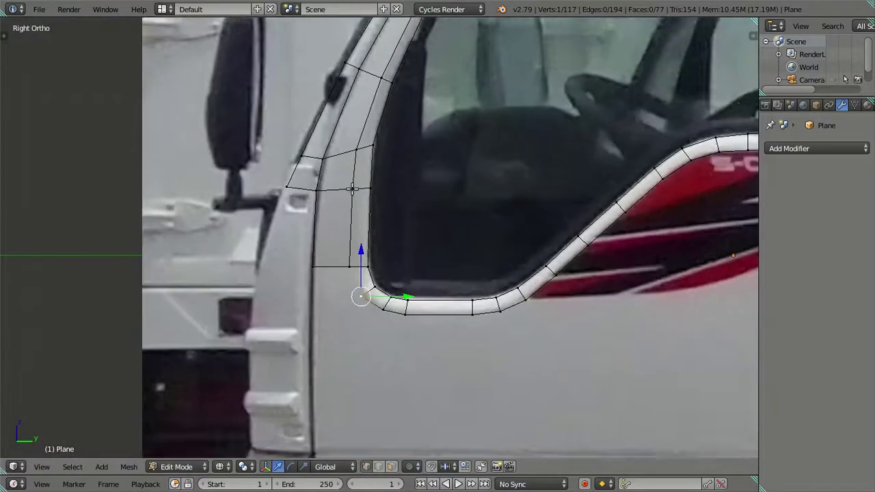
{"action": "scroll", "coordinate": [336, 176], "scroll_direction": "up", "scroll_amount": 1}
{"action": "right_click", "coordinate": [342, 273], "text": "ctrl"}
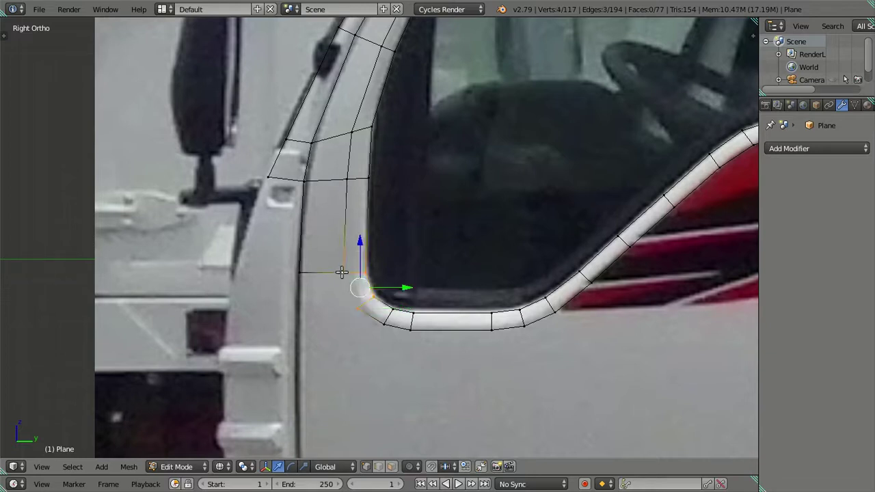
{"action": "key", "text": "a"}
{"action": "scroll", "coordinate": [299, 246], "scroll_direction": "down", "scroll_amount": 1}
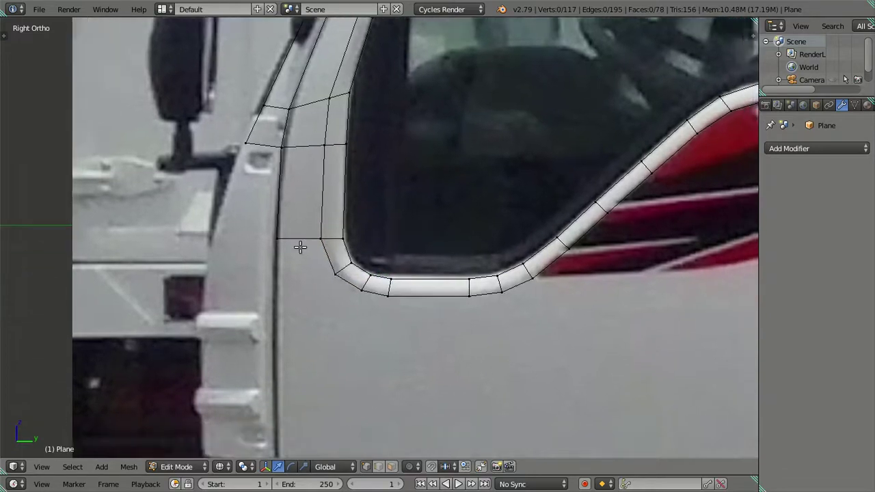
{"action": "scroll", "coordinate": [342, 247], "scroll_direction": "down", "scroll_amount": 2}
{"action": "middle_click_drag", "start_coordinate": [595, 220], "coordinate": [342, 318], "text": "shift"}
{"action": "scroll", "coordinate": [424, 280], "scroll_direction": "up", "scroll_amount": 3}
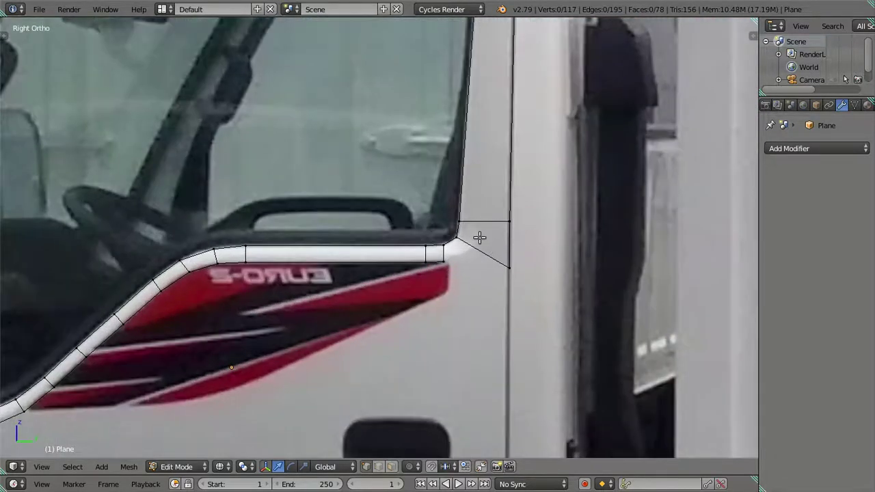
Step: Add two centred loop cuts across the rear pillar
{"action": "key", "text": "ctrl+r"}
{"action": "scroll", "coordinate": [475, 222], "scroll_direction": "up", "scroll_amount": 1}
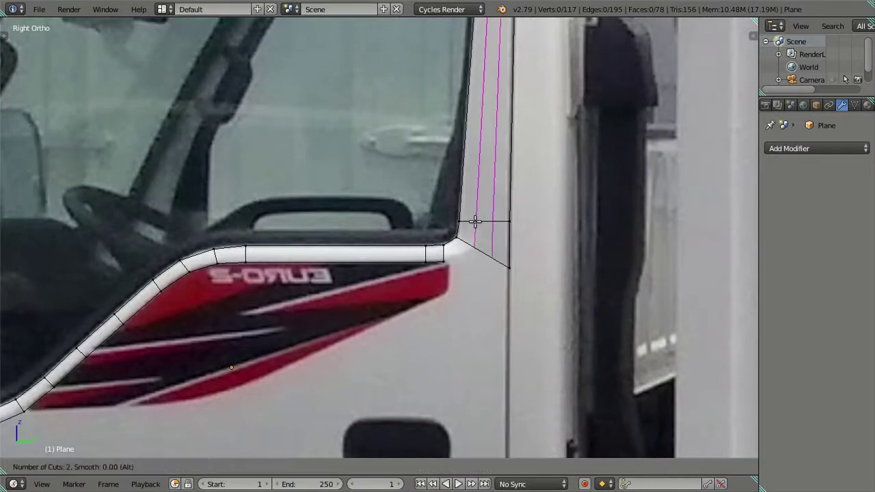
{"action": "left_click", "coordinate": [475, 221]}
{"action": "right_click", "coordinate": [480, 212]}
{"action": "key", "text": "a"}
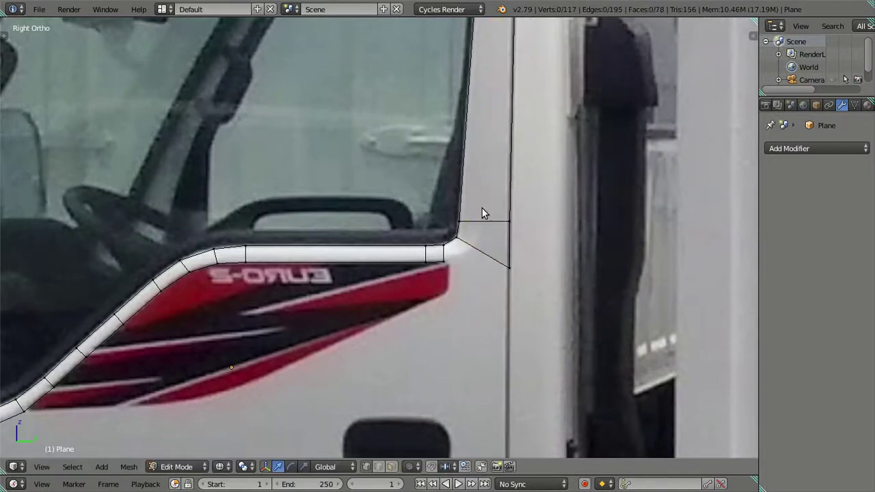
{"action": "key", "text": "ctrl+Tab"}
{"action": "left_click", "coordinate": [483, 224]}
Step: Add another two-cut loop on the rear pillar, then dissolve those edges
{"action": "key", "text": "ctrl+r"}
{"action": "scroll", "coordinate": [484, 218], "scroll_direction": "up", "scroll_amount": 1}
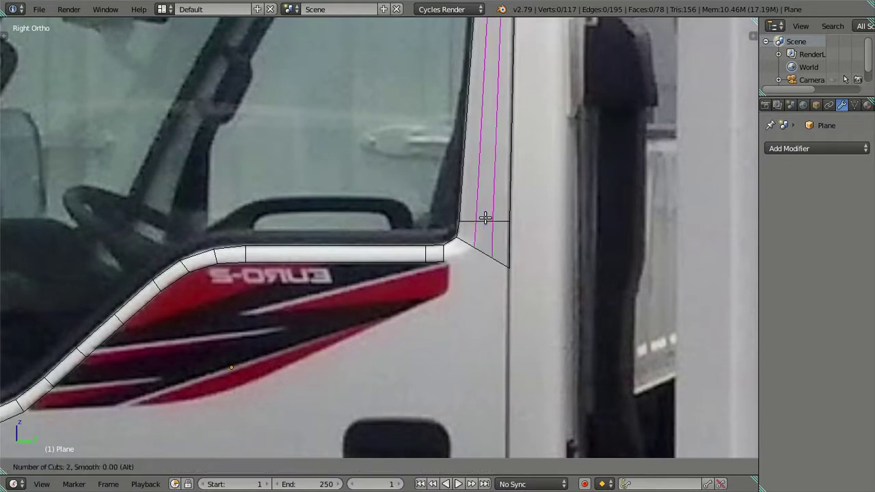
{"action": "left_click", "coordinate": [485, 217]}
{"action": "right_click", "coordinate": [485, 217]}
{"action": "key", "text": "x"}
{"action": "left_click", "coordinate": [478, 209]}
{"action": "scroll", "coordinate": [468, 199], "scroll_direction": "down", "scroll_amount": 5}
{"action": "scroll", "coordinate": [468, 200], "scroll_direction": "up", "scroll_amount": 2, "text": "shift"}
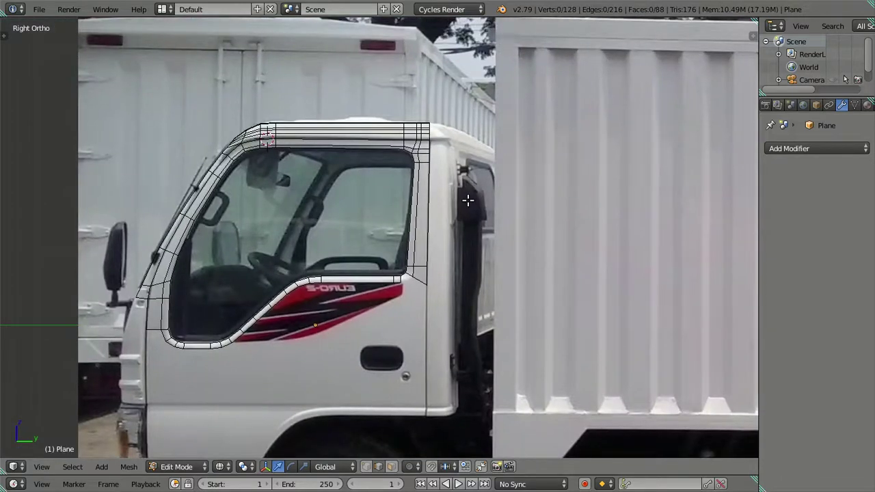
{"action": "scroll", "coordinate": [468, 199], "scroll_direction": "up", "scroll_amount": 3}
Step: Select the rear pillar's window-side edge and slide it slightly right onto the frame
{"action": "right_click", "coordinate": [448, 99]}
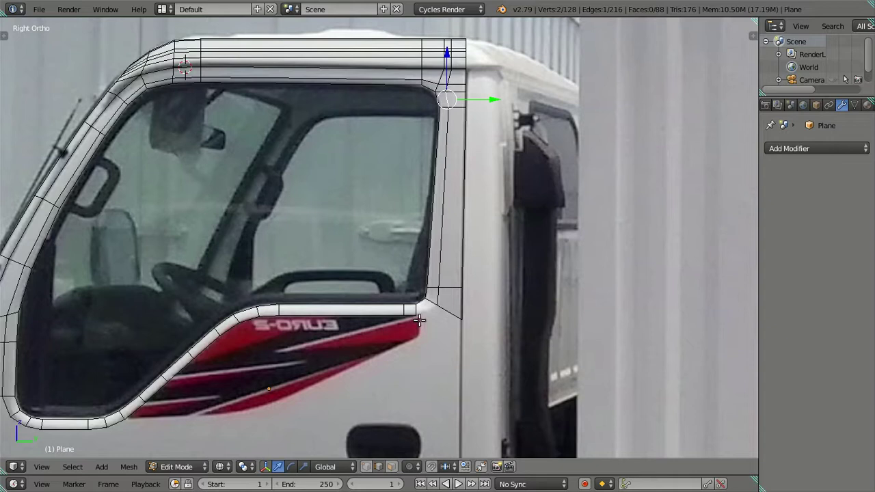
{"action": "key", "text": "ctrl+Tab"}
{"action": "left_click", "coordinate": [421, 307]}
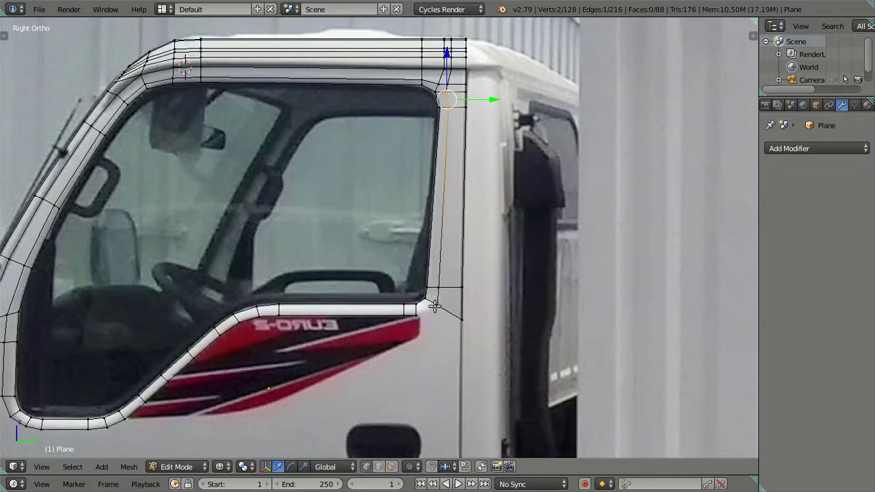
{"action": "right_click", "coordinate": [448, 92]}
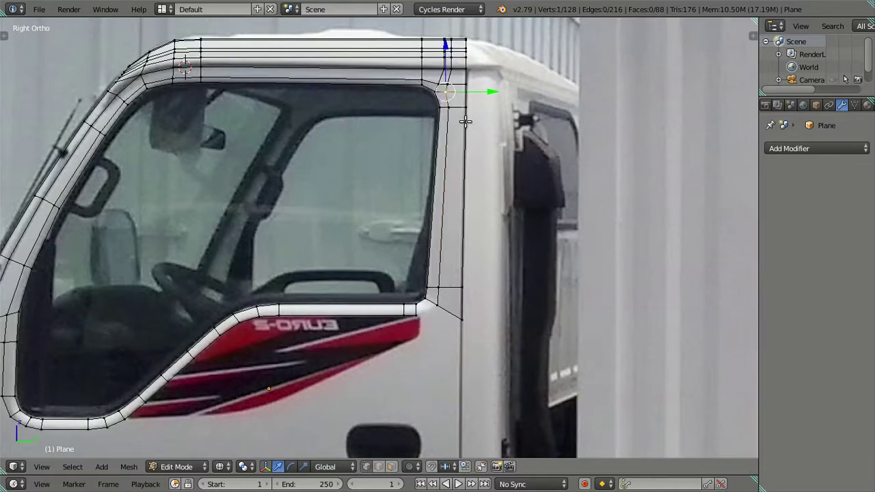
{"action": "right_click", "coordinate": [422, 302], "text": "ctrl"}
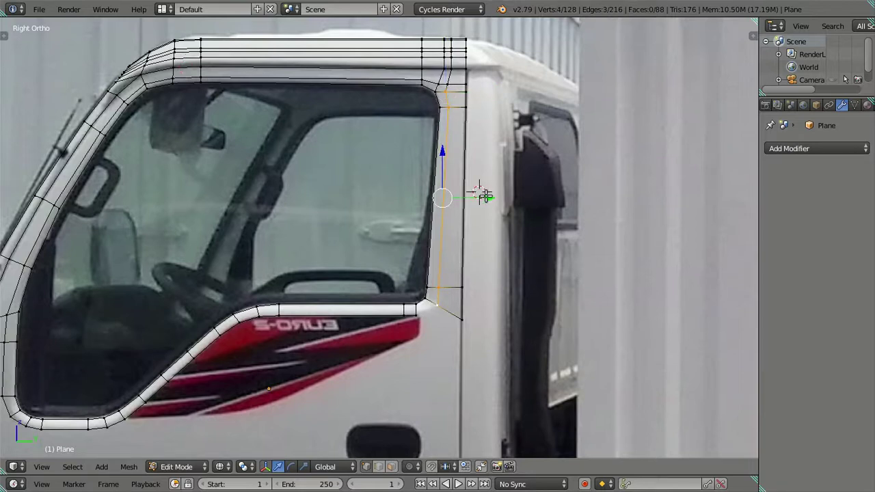
{"action": "left_click_drag", "start_coordinate": [485, 197], "coordinate": [486, 196]}
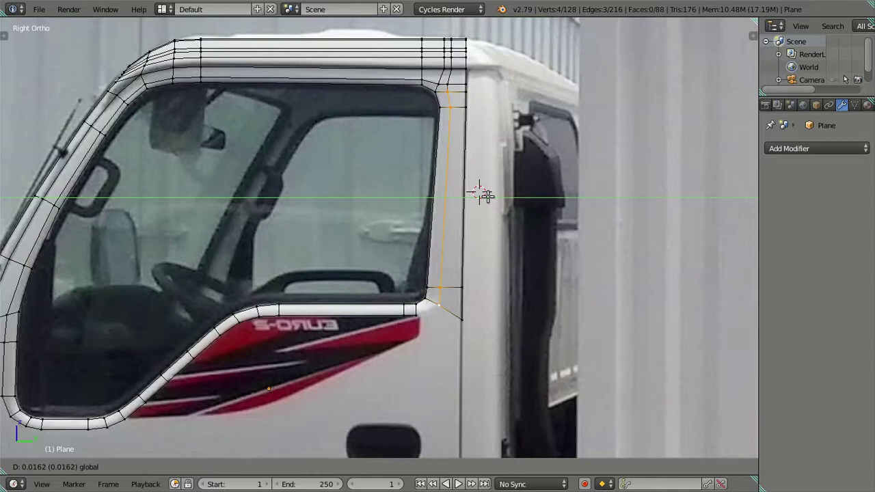
Step: Zoom into the upper window corner and move the top-of-pillar vertex onto the photo's edge
{"action": "left_click", "coordinate": [485, 197]}
{"action": "middle_click_drag", "start_coordinate": [469, 195], "coordinate": [452, 250], "text": "shift"}
{"action": "scroll", "coordinate": [488, 166], "scroll_direction": "up", "scroll_amount": 3}
{"action": "key", "text": "a"}
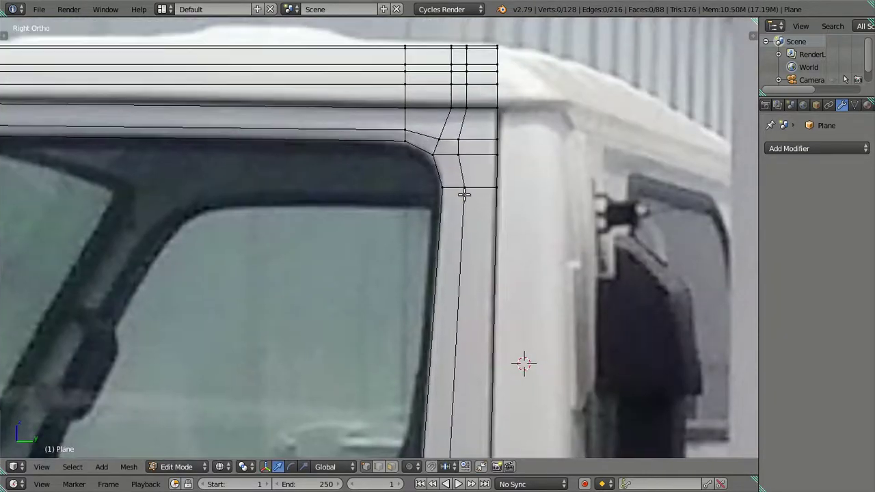
{"action": "middle_click_drag", "start_coordinate": [464, 196], "coordinate": [441, 241], "text": "shift"}
{"action": "right_click", "coordinate": [441, 182]}
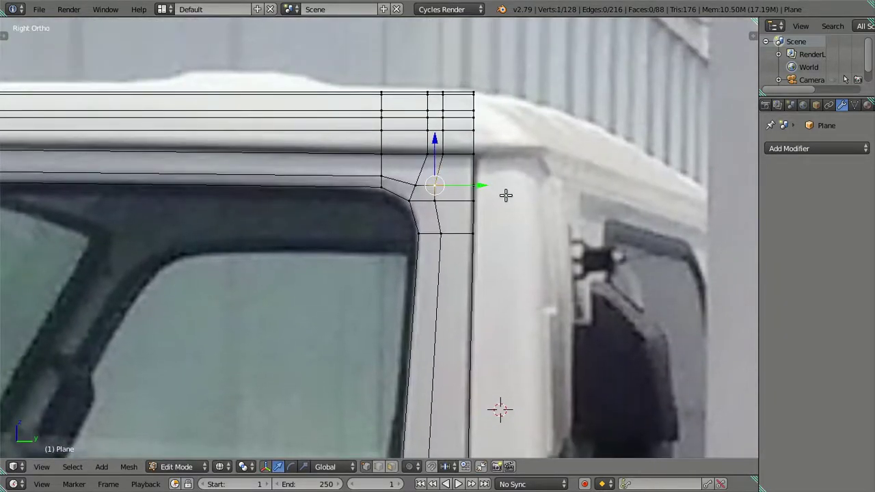
{"action": "key", "text": "g"}
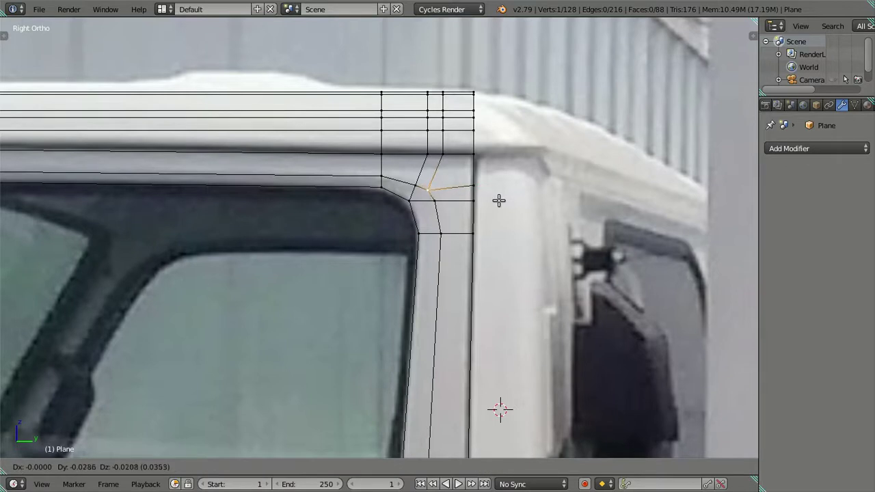
{"action": "left_click", "coordinate": [499, 199]}
Step: Raise the two upper corner vertices vertically onto the roof line
{"action": "right_click", "coordinate": [414, 184], "text": "shift"}
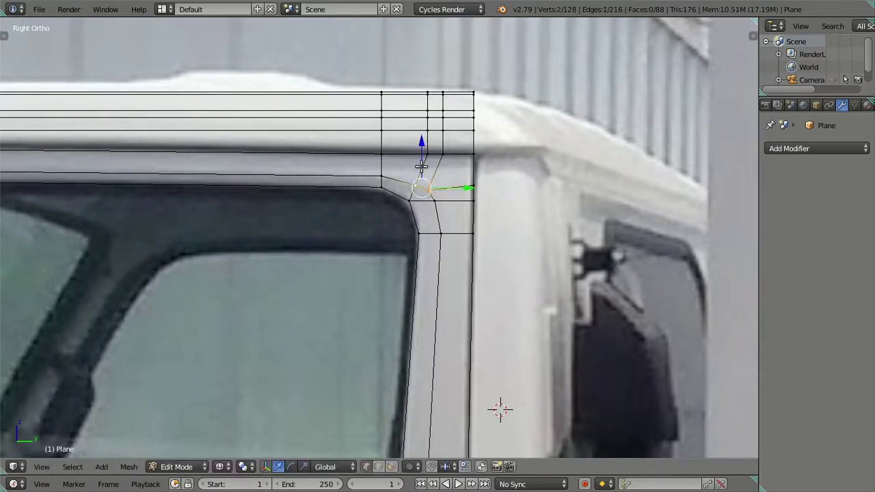
{"action": "key", "text": "g"}
{"action": "key", "text": "z"}
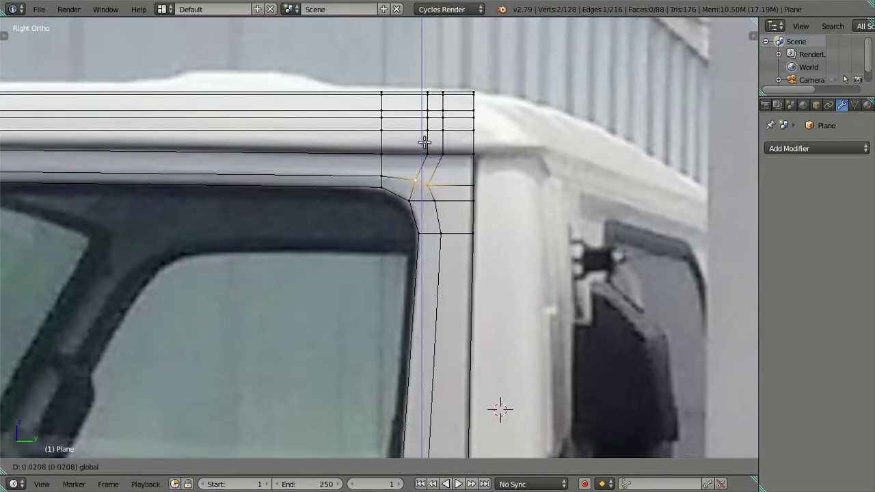
{"action": "left_click", "coordinate": [423, 143]}
Step: Nudge a single rear-corner vertex along the Y axis toward the cab's rear edge
{"action": "right_click", "coordinate": [439, 201]}
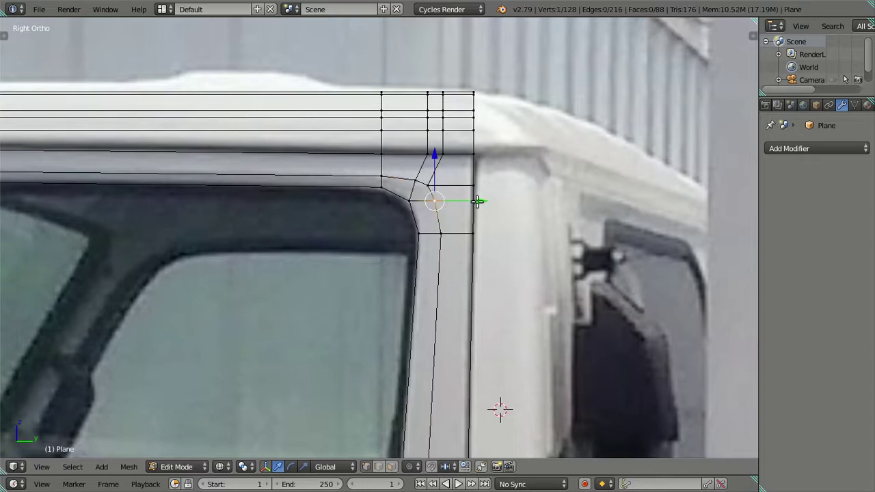
{"action": "right_click", "coordinate": [473, 201], "text": "shift"}
{"action": "key", "text": "g"}
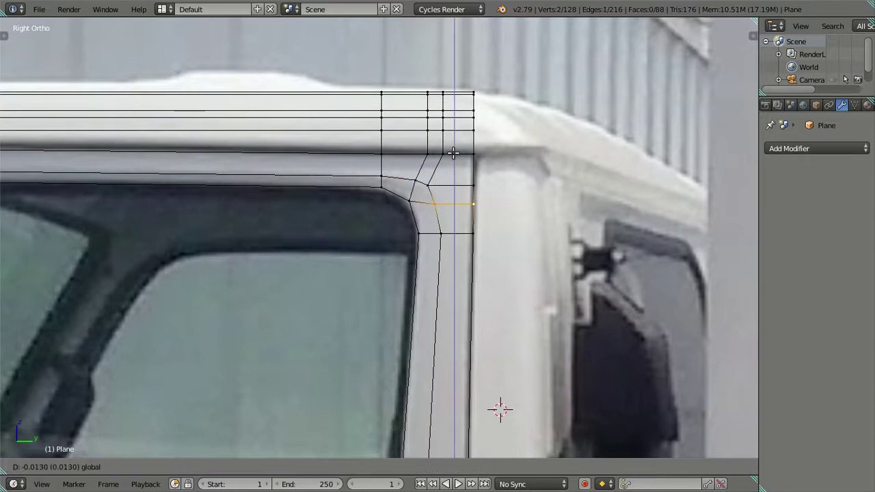
{"action": "key", "text": "Escape"}
{"action": "right_click", "coordinate": [431, 185]}
{"action": "key", "text": "g"}
{"action": "key", "text": "Escape"}
{"action": "key", "text": "g"}
{"action": "key", "text": "y"}
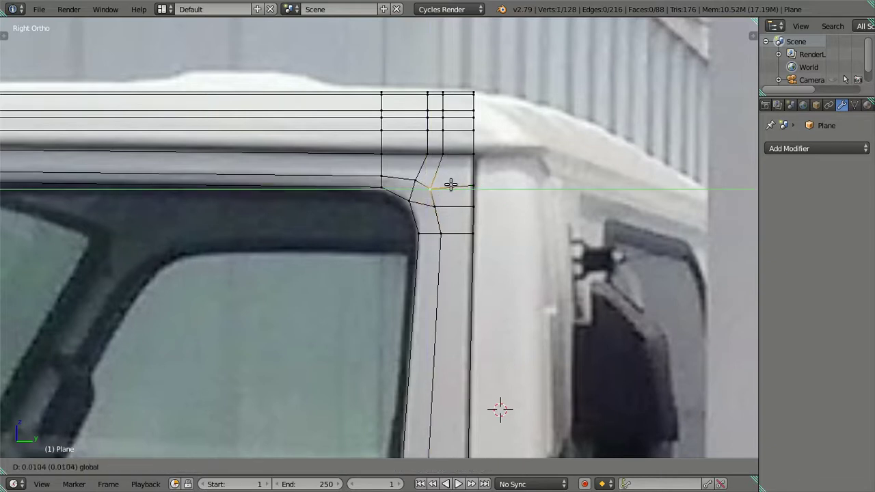
{"action": "key", "text": "Escape"}
Step: Shift two lower-corner vertices along Y and then Z onto the rear edge line
{"action": "right_click", "coordinate": [438, 207], "text": "shift"}
{"action": "key", "text": "g"}
{"action": "key", "text": "y"}
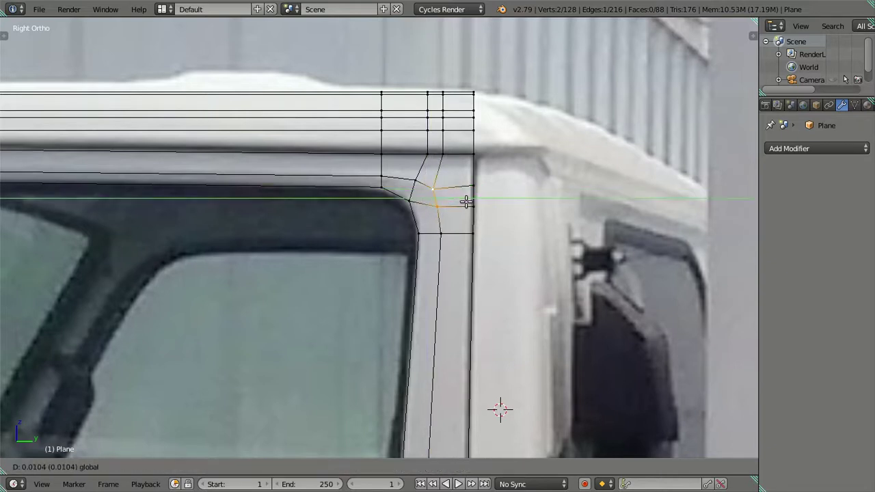
{"action": "key", "text": "Escape"}
{"action": "key", "text": "g"}
{"action": "key", "text": "z"}
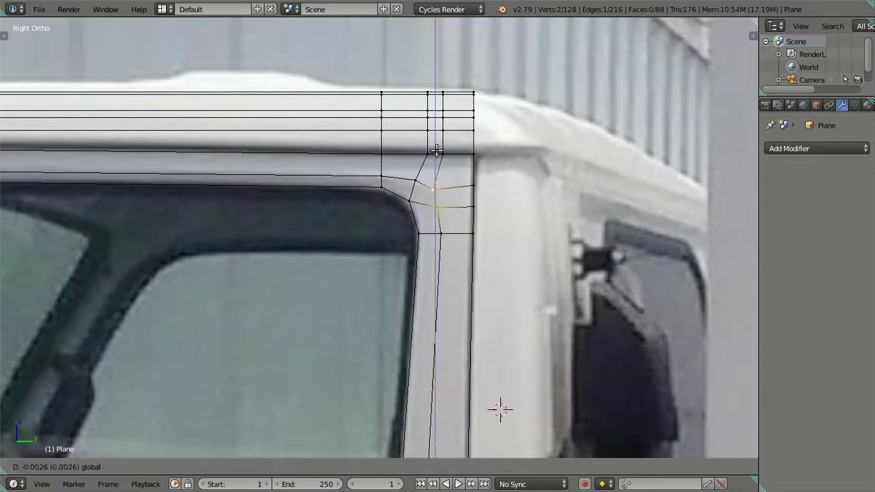
{"action": "key", "text": "Escape"}
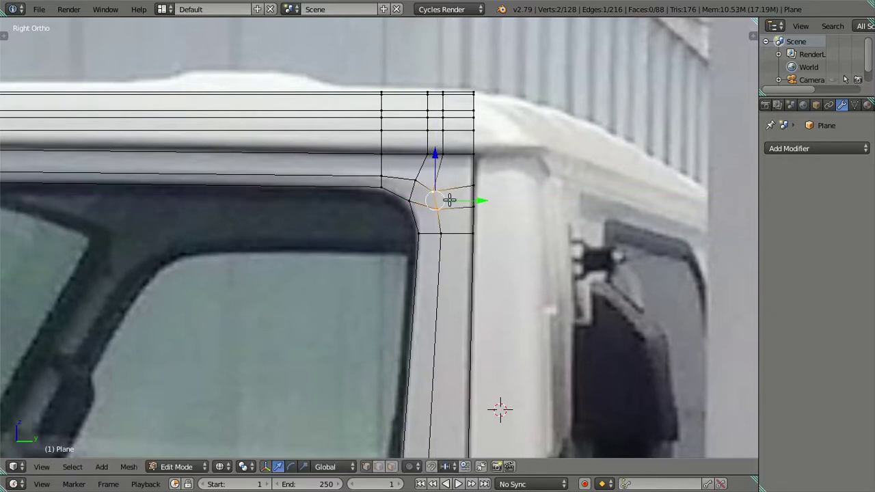
Step: Lower the pillar's outer-edge vertex vertically to the photo's edge, then deselect
{"action": "right_click", "coordinate": [473, 186]}
{"action": "right_click", "coordinate": [474, 208], "text": "shift"}
{"action": "key", "text": "g"}
{"action": "key", "text": "z"}
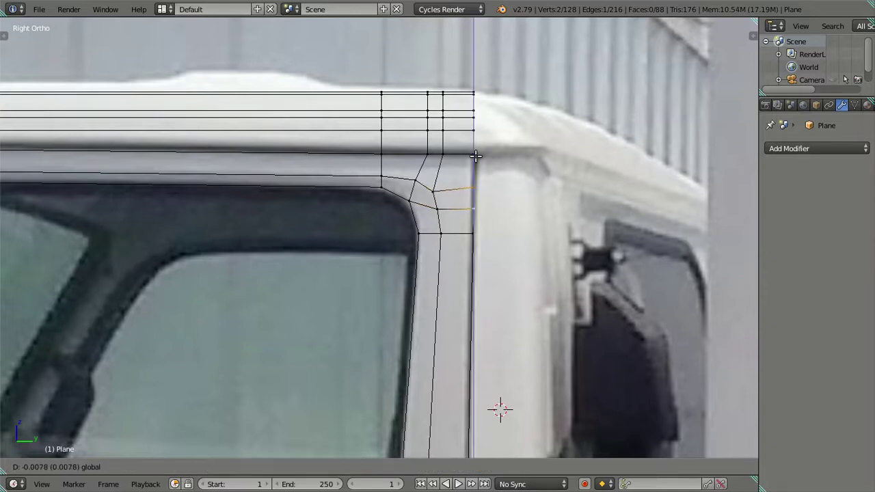
{"action": "key", "text": "Escape"}
{"action": "key", "text": "ctrl+z"}
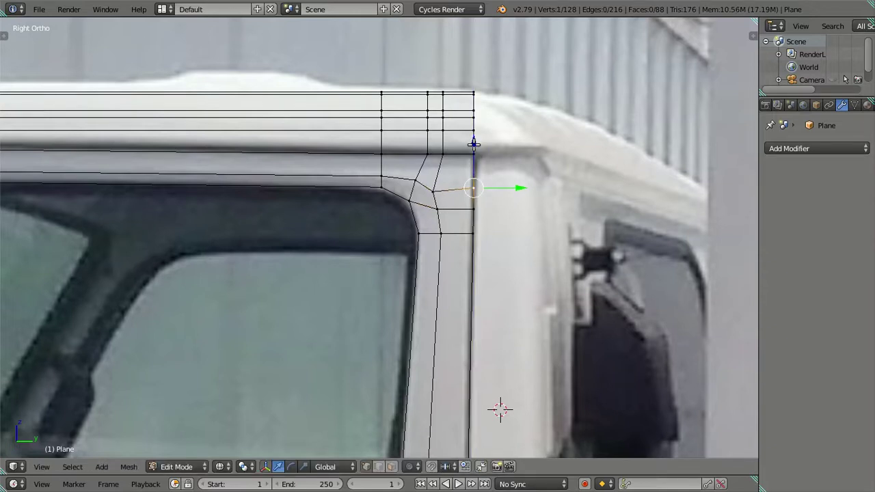
{"action": "key", "text": "g"}
{"action": "key", "text": "z"}
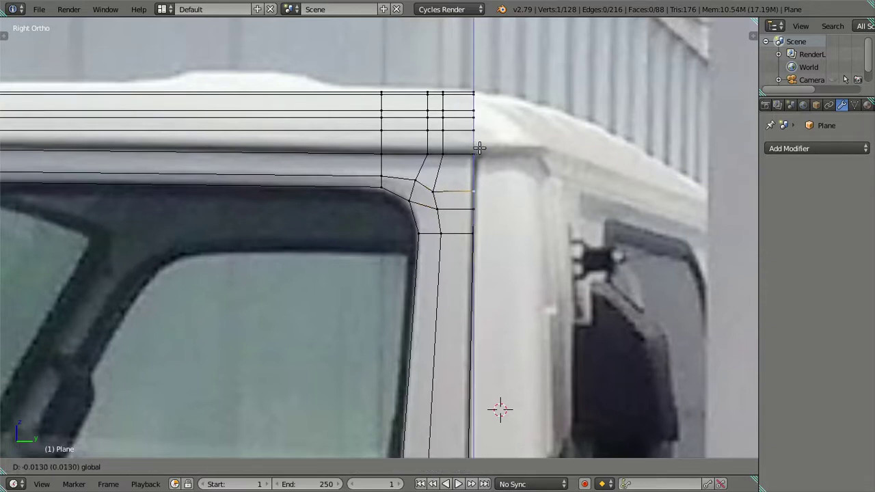
{"action": "left_click", "coordinate": [480, 147]}
{"action": "key", "text": "a"}
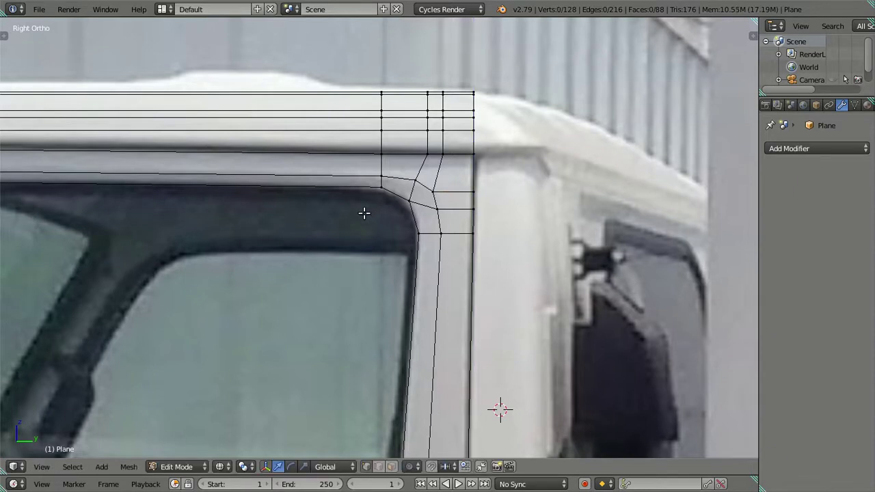
{"action": "scroll", "coordinate": [372, 220], "scroll_direction": "down", "scroll_amount": 2}
{"action": "scroll", "coordinate": [411, 207], "scroll_direction": "up", "scroll_amount": 1}
Step: Extrude a new vertex from the corner vertex and slide it along Y toward the window curve
{"action": "scroll", "coordinate": [411, 208], "scroll_direction": "up", "scroll_amount": 2}
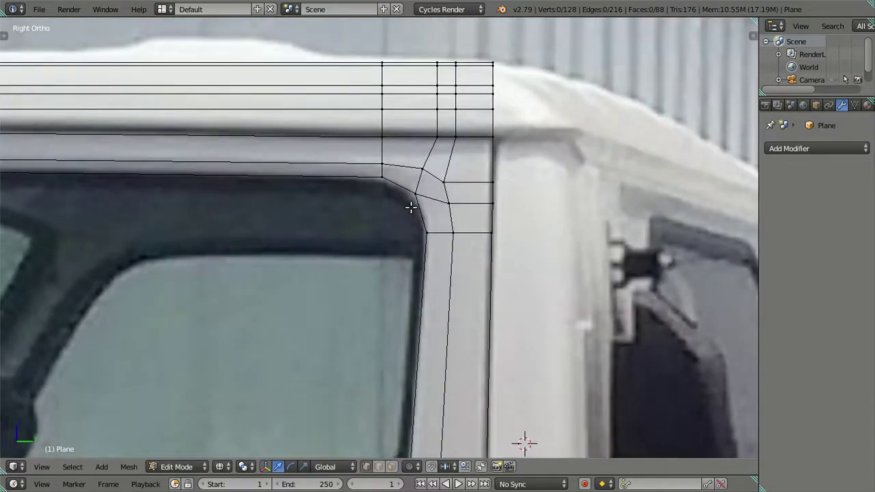
{"action": "scroll", "coordinate": [411, 208], "scroll_direction": "up", "scroll_amount": 2}
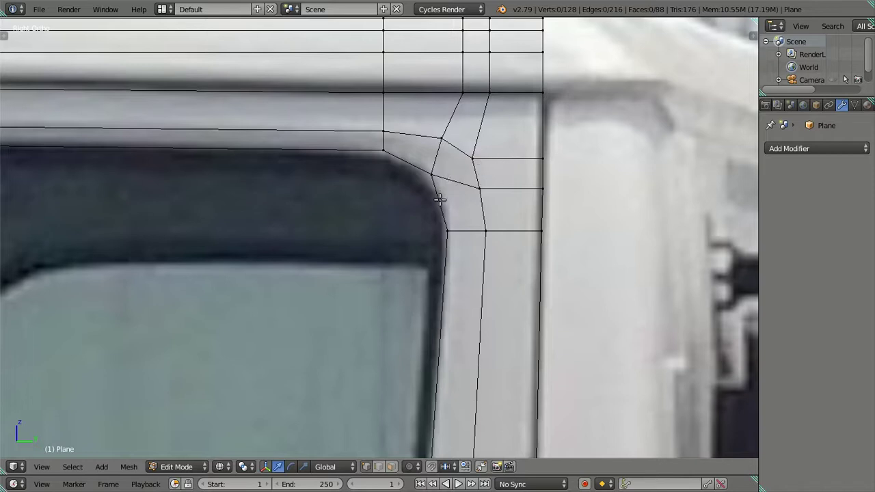
{"action": "right_click", "coordinate": [432, 175]}
{"action": "key", "text": "e"}
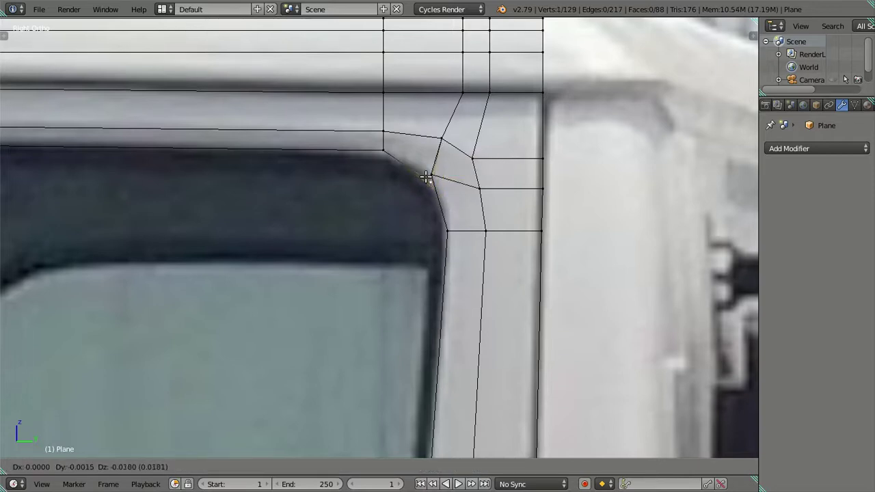
{"action": "left_click", "coordinate": [427, 175]}
{"action": "key", "text": "g"}
{"action": "left_click", "coordinate": [455, 176]}
{"action": "key", "text": "g"}
{"action": "key", "text": "y"}
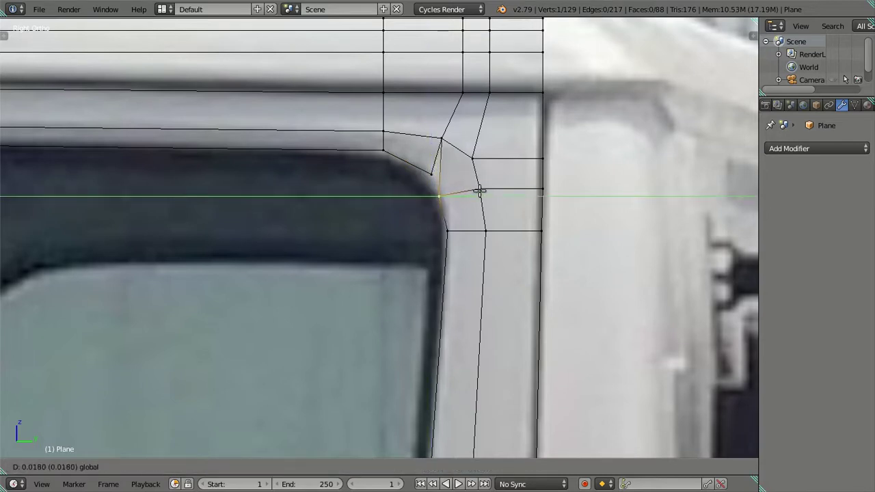
{"action": "left_click", "coordinate": [479, 190]}
Step: Raise the new vertex along Z onto the window's rounded corner curve
{"action": "key", "text": "g"}
{"action": "key", "text": "z"}
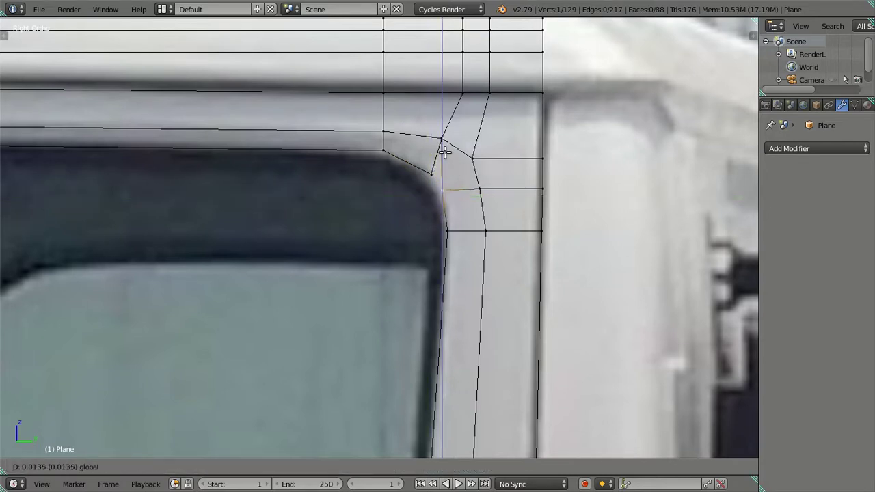
{"action": "left_click", "coordinate": [444, 150]}
{"action": "key", "text": "ctrl+z"}
{"action": "key", "text": "g"}
{"action": "key", "text": "y"}
{"action": "left_click", "coordinate": [435, 144]}
{"action": "key", "text": "g"}
{"action": "key", "text": "z"}
{"action": "left_click", "coordinate": [428, 135]}
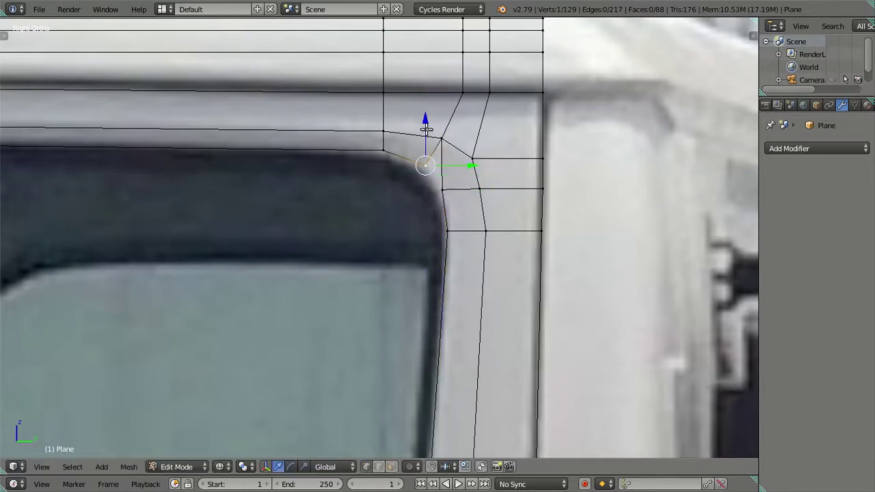
{"action": "right_click", "coordinate": [378, 145]}
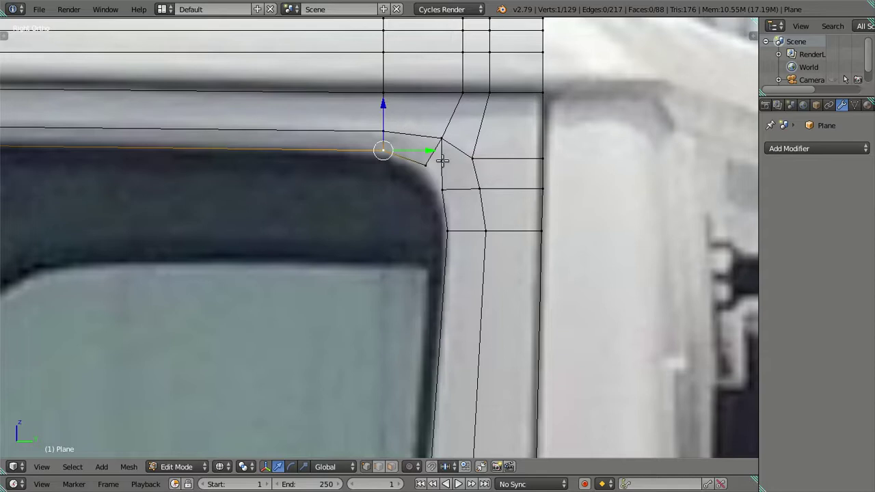
{"action": "left_click", "coordinate": [391, 466]}
Step: Delete the corner face while keeping its vertices
{"action": "right_click", "coordinate": [455, 189]}
{"action": "key", "text": "x"}
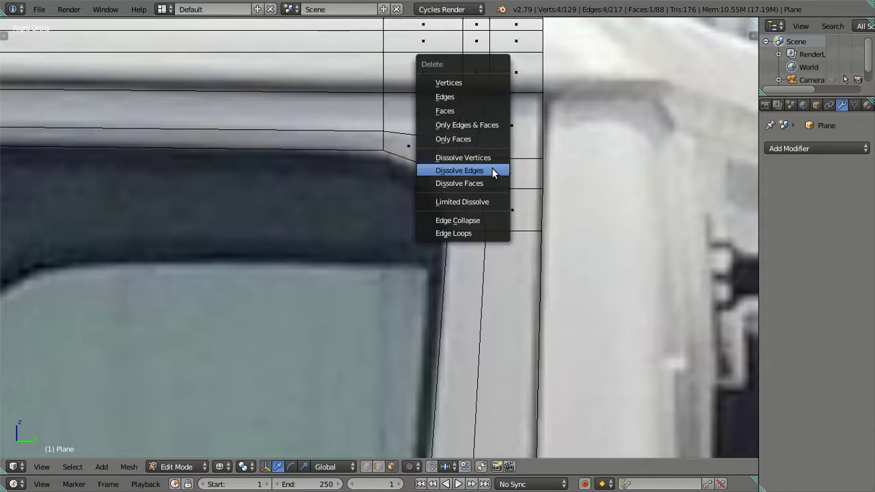
{"action": "left_click", "coordinate": [478, 119]}
{"action": "left_click", "coordinate": [367, 466]}
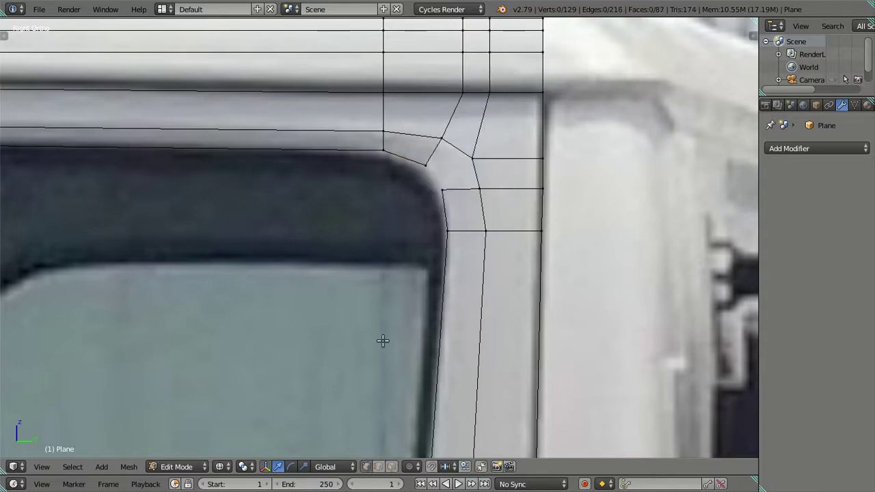
Step: Merge two pairs of vertices at the rebuilt window corner
{"action": "right_click", "coordinate": [474, 158]}
{"action": "right_click", "coordinate": [482, 182], "text": "shift"}
{"action": "key", "text": "alt+m"}
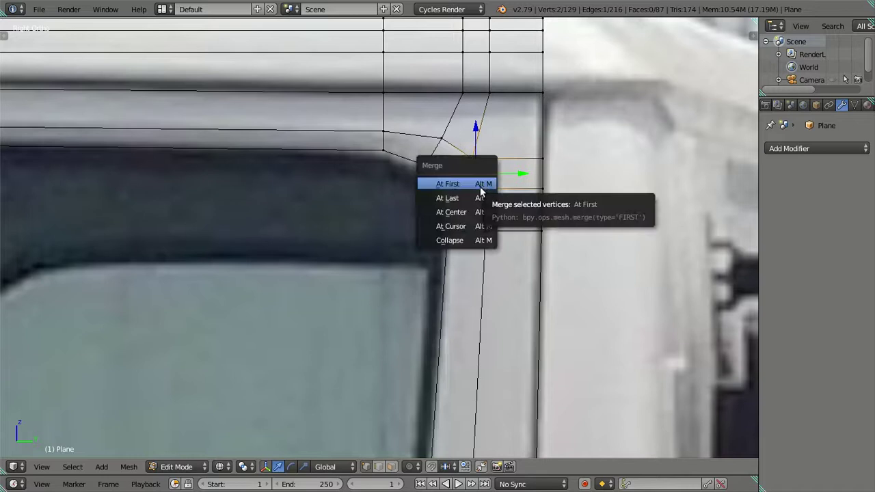
{"action": "left_click", "coordinate": [483, 198]}
{"action": "right_click", "coordinate": [543, 158]}
{"action": "right_click", "coordinate": [543, 189], "text": "shift"}
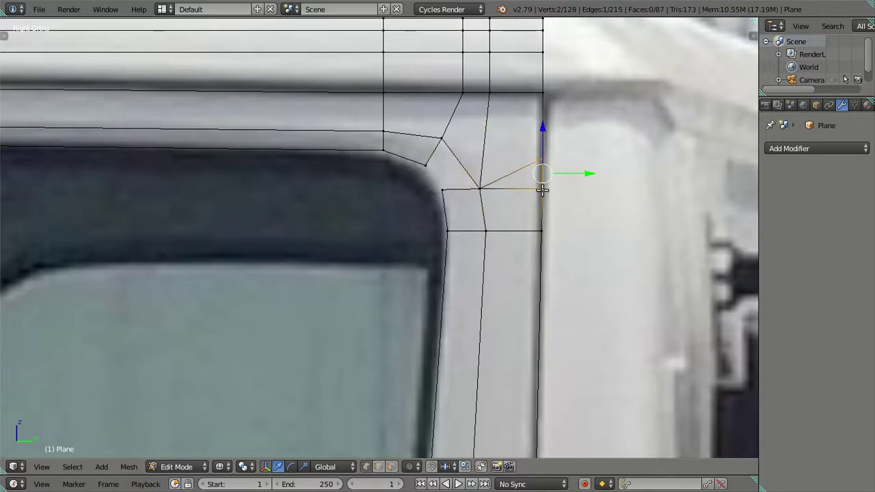
{"action": "key", "text": "alt+m"}
{"action": "left_click", "coordinate": [543, 192]}
Step: Raise the lower edge slightly and fill the four-corner gap with a new face
{"action": "right_click", "coordinate": [480, 190]}
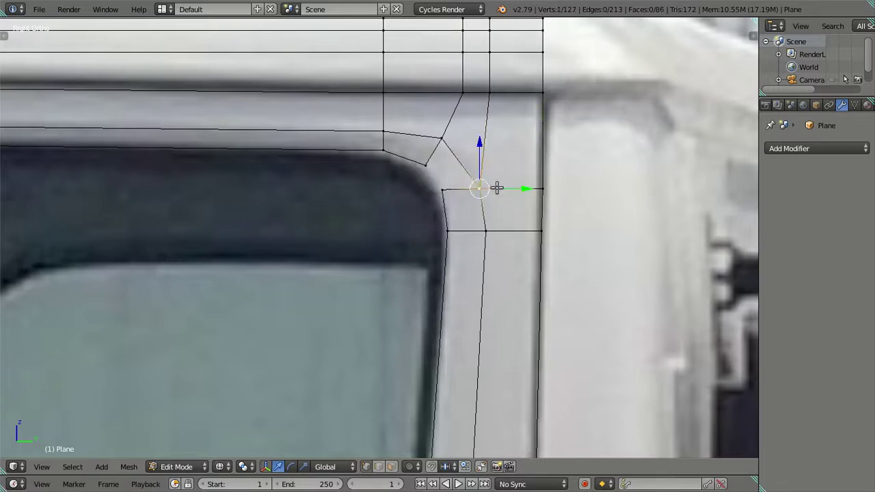
{"action": "right_click", "coordinate": [543, 190], "text": "shift"}
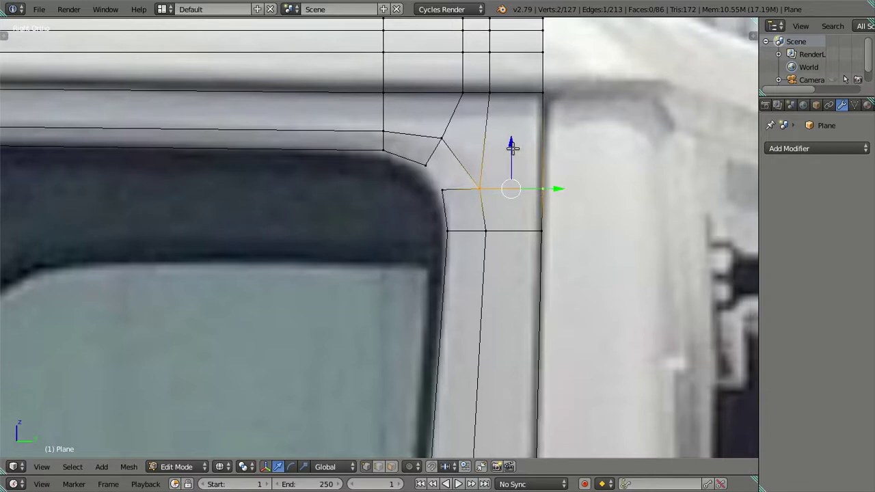
{"action": "left_click_drag", "start_coordinate": [512, 148], "coordinate": [513, 139]}
{"action": "right_click", "coordinate": [425, 164]}
{"action": "right_click", "coordinate": [442, 138], "text": "shift"}
{"action": "right_click", "coordinate": [478, 178], "text": "shift"}
{"action": "right_click", "coordinate": [442, 190], "text": "shift"}
{"action": "key", "text": "f"}
Step: Reselect the corner vertices beside the new face, trying a Y-constrained move
{"action": "right_click", "coordinate": [425, 164]}
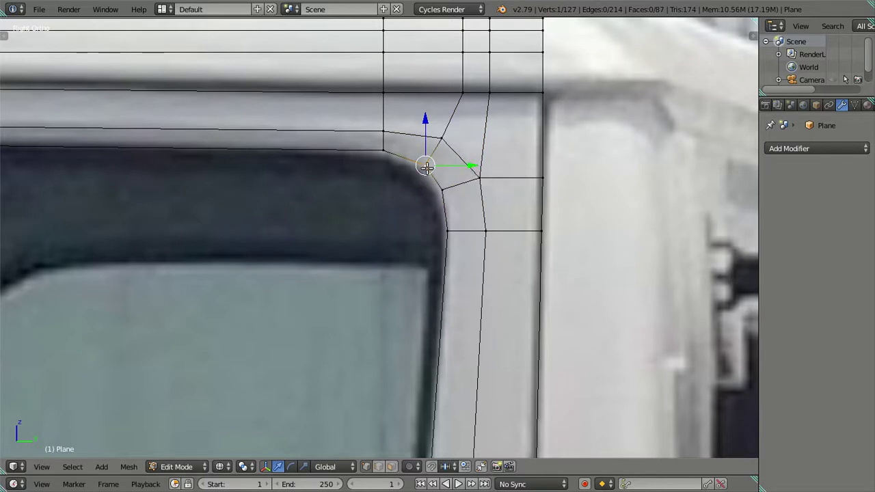
{"action": "key", "text": "g"}
{"action": "key", "text": "y"}
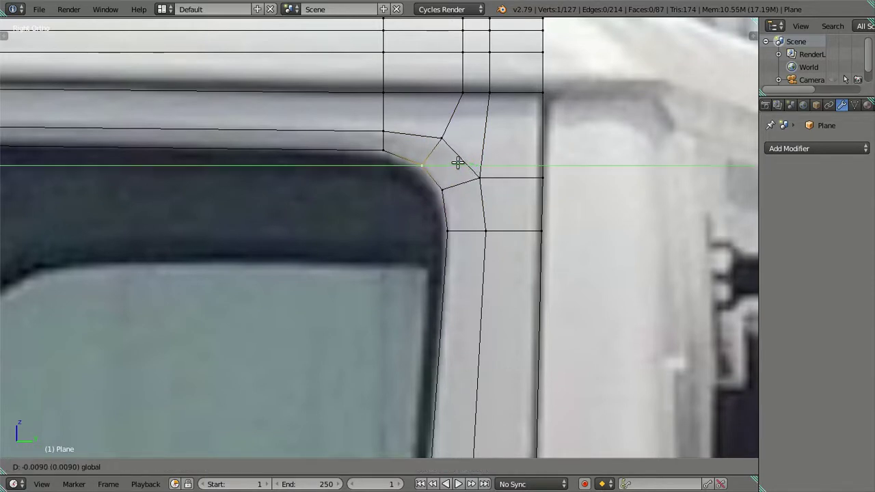
{"action": "key", "text": "Escape"}
{"action": "right_click", "coordinate": [443, 189]}
{"action": "right_click", "coordinate": [430, 168]}
Step: Zoom in and nudge the lower window-corner vertex slightly rearward
{"action": "key", "text": "a"}
{"action": "scroll", "coordinate": [394, 162], "scroll_direction": "down", "scroll_amount": 3}
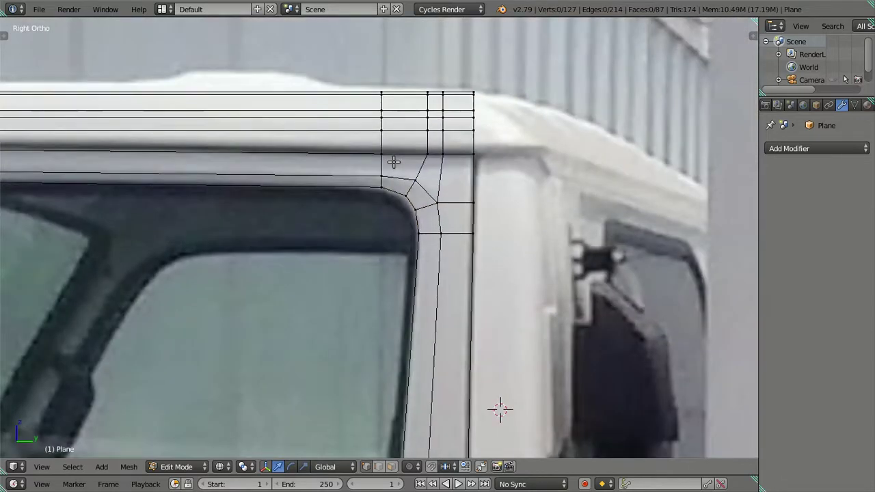
{"action": "scroll", "coordinate": [443, 157], "scroll_direction": "down", "scroll_amount": 3}
{"action": "scroll", "coordinate": [411, 205], "scroll_direction": "up", "scroll_amount": 1}
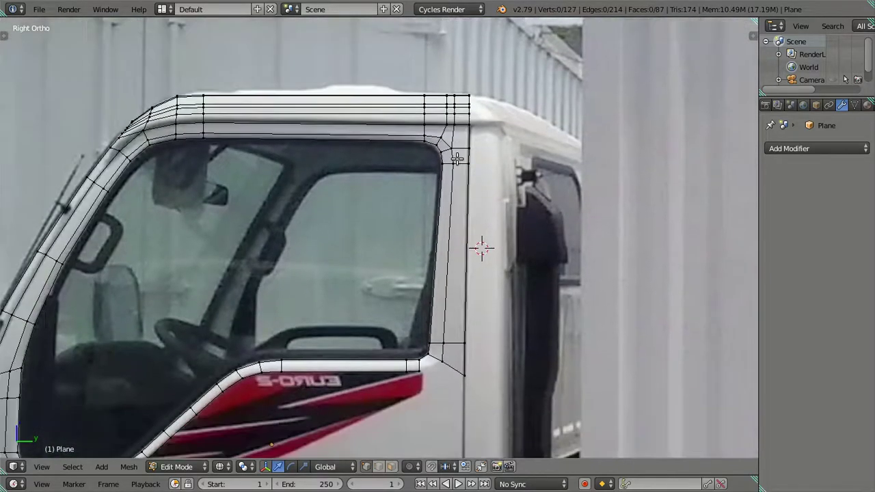
{"action": "scroll", "coordinate": [404, 185], "scroll_direction": "up", "scroll_amount": 1}
{"action": "scroll", "coordinate": [400, 176], "scroll_direction": "up", "scroll_amount": 1}
{"action": "scroll", "coordinate": [400, 176], "scroll_direction": "up", "scroll_amount": 1}
{"action": "scroll", "coordinate": [389, 205], "scroll_direction": "up", "scroll_amount": 1}
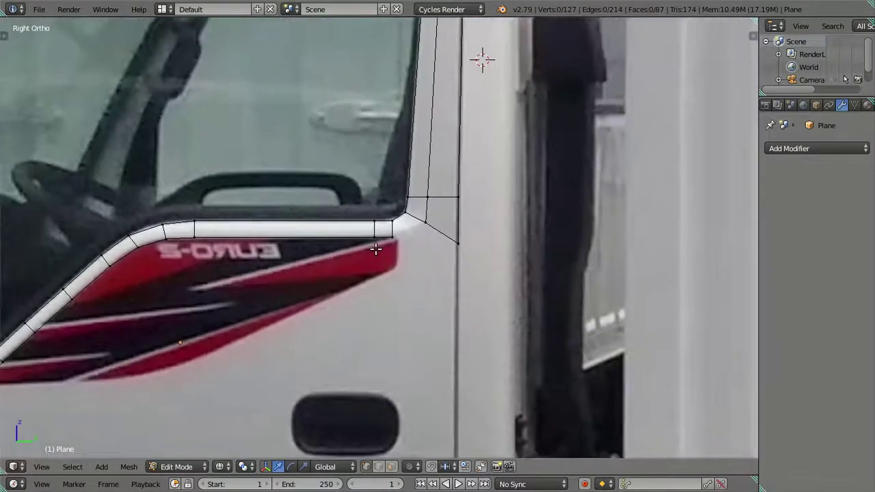
{"action": "scroll", "coordinate": [379, 248], "scroll_direction": "up", "scroll_amount": 1}
{"action": "right_click", "coordinate": [400, 238]}
{"action": "left_click_drag", "start_coordinate": [431, 235], "coordinate": [438, 231]}
Step: Slide the upper corner vertex forward and fill the lower corner gap with a face
{"action": "right_click", "coordinate": [461, 210]}
{"action": "left_click_drag", "start_coordinate": [500, 208], "coordinate": [495, 205]}
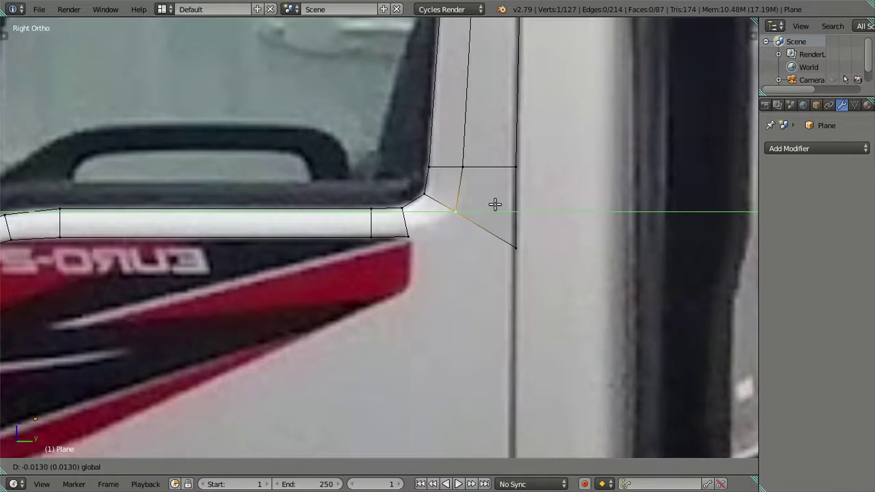
{"action": "left_click", "coordinate": [495, 204]}
{"action": "right_click", "coordinate": [410, 236]}
{"action": "right_click", "coordinate": [445, 217], "text": "ctrl"}
{"action": "key", "text": "f"}
{"action": "key", "text": "a"}
Step: Pan out over the door and window frame, then return to the rear window corner
{"action": "scroll", "coordinate": [351, 235], "scroll_direction": "down", "scroll_amount": 2}
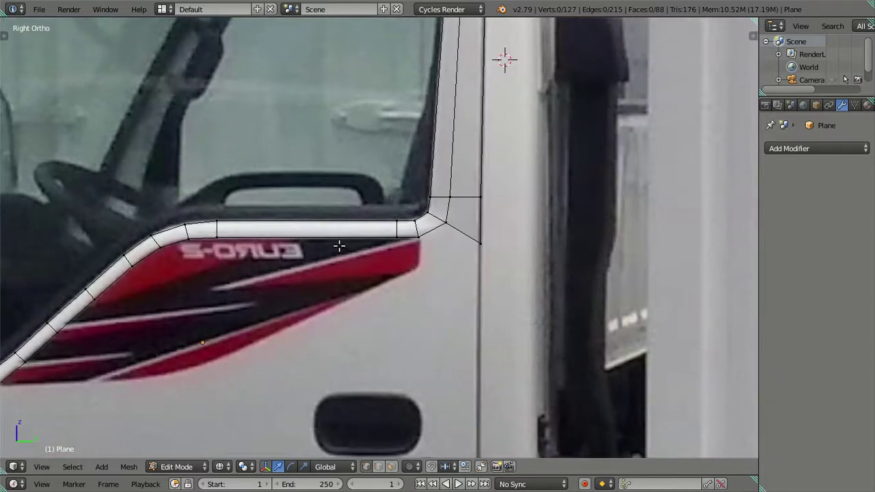
{"action": "scroll", "coordinate": [338, 247], "scroll_direction": "down", "scroll_amount": 2}
{"action": "middle_click_drag", "start_coordinate": [250, 252], "coordinate": [359, 236], "text": "shift"}
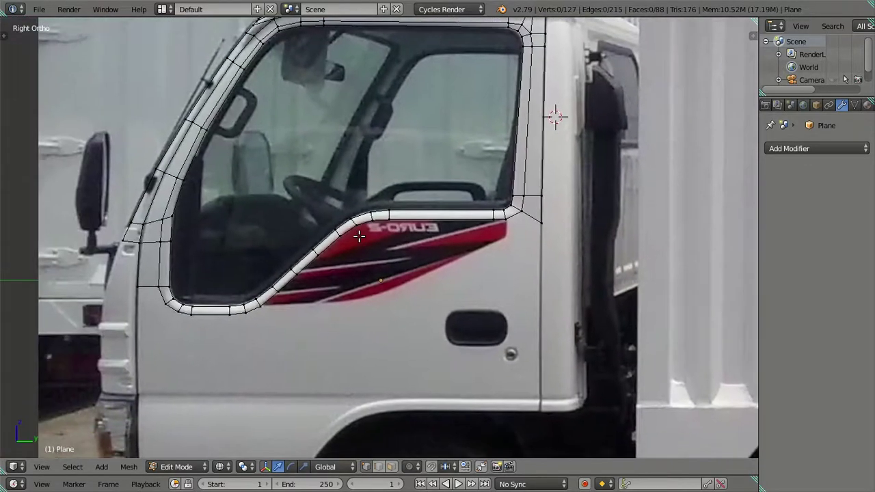
{"action": "mouse_move", "coordinate": [202, 255]}
{"action": "middle_mouse_down", "text": "shift"}
{"action": "mouse_move", "coordinate": [228, 244]}
{"action": "mouse_move", "coordinate": [256, 198]}
{"action": "middle_mouse_up", "text": "shift"}
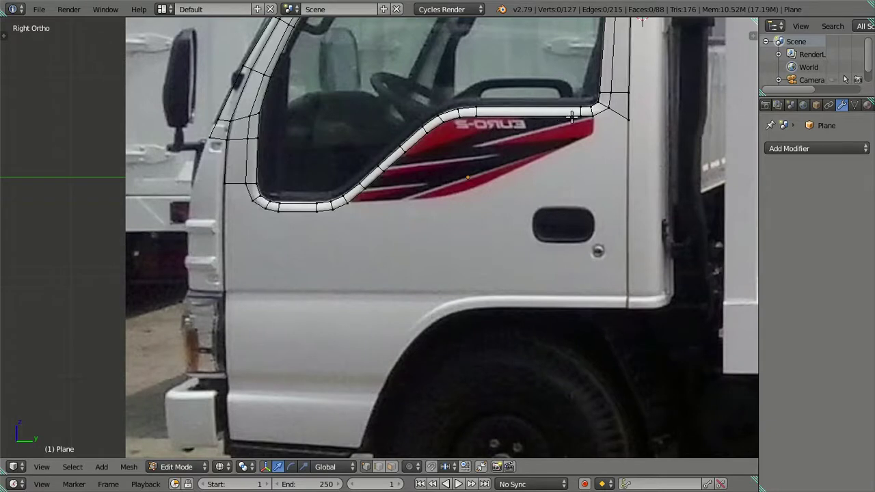
{"action": "middle_click_drag", "start_coordinate": [599, 109], "coordinate": [420, 208], "text": "shift"}
{"action": "scroll", "coordinate": [422, 205], "scroll_direction": "up", "scroll_amount": 5}
Step: Move the window's rear-corner vertex up and along, then refine it vertically
{"action": "right_click", "coordinate": [470, 184]}
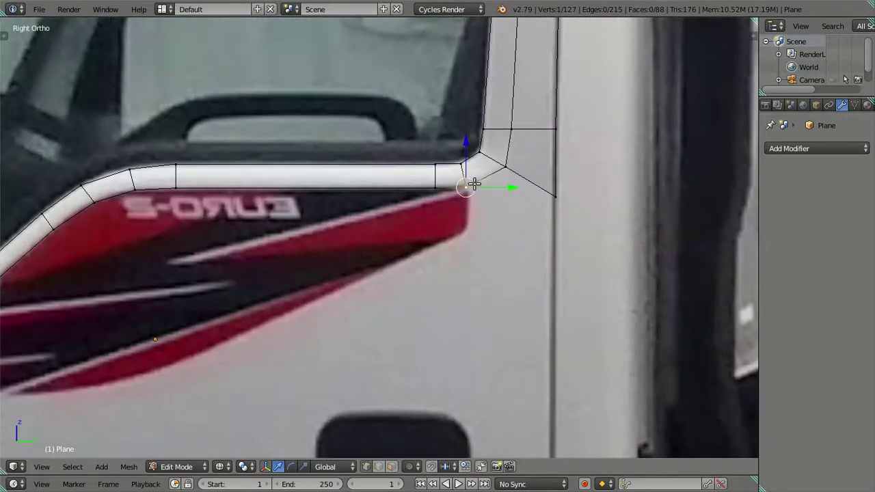
{"action": "key", "text": "g"}
{"action": "left_click", "coordinate": [508, 182]}
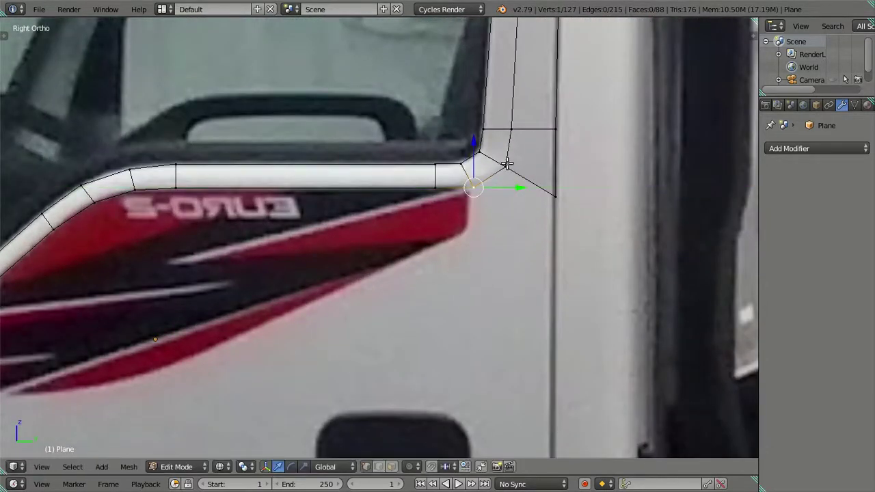
{"action": "key", "text": "g"}
{"action": "left_click", "coordinate": [544, 159]}
{"action": "key", "text": "g"}
{"action": "key", "text": "z"}
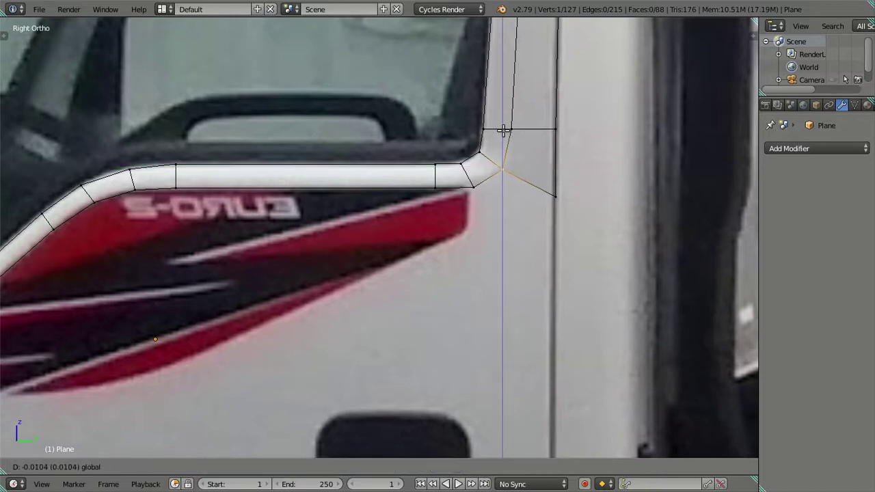
{"action": "left_click", "coordinate": [504, 129]}
Step: Shift the neighbouring window-corner vertex along Y onto the rounded frame, then deselect
{"action": "key", "text": "g"}
{"action": "right_click", "coordinate": [535, 170]}
{"action": "key", "text": "ctrl+z"}
{"action": "key", "text": "g"}
{"action": "key", "text": "y"}
{"action": "right_click", "coordinate": [498, 182]}
{"action": "right_click", "coordinate": [532, 170]}
{"action": "key", "text": "g"}
{"action": "key", "text": "y"}
{"action": "left_click", "coordinate": [534, 168]}
{"action": "key", "text": "a"}
{"action": "scroll", "coordinate": [432, 171], "scroll_direction": "down", "scroll_amount": 4}
{"action": "scroll", "coordinate": [247, 148], "scroll_direction": "down", "scroll_amount": 3}
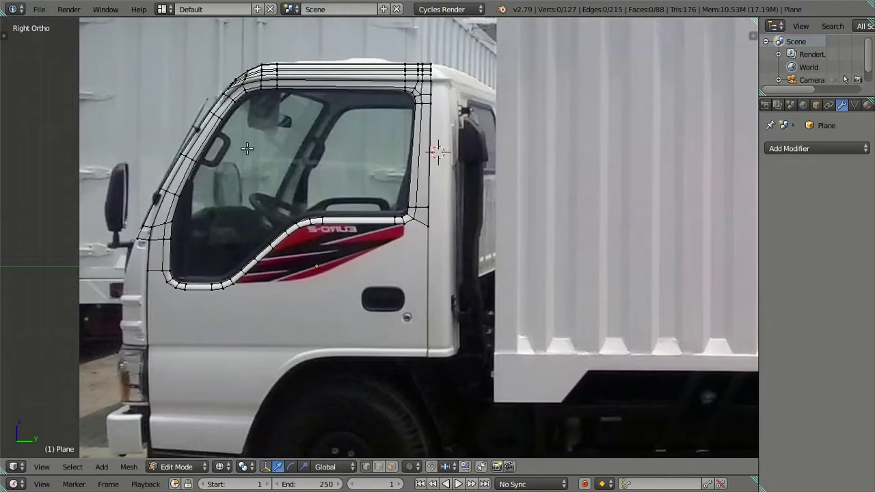
{"action": "scroll", "coordinate": [247, 148], "scroll_direction": "up", "scroll_amount": 1}
{"action": "scroll", "coordinate": [303, 121], "scroll_direction": "up", "scroll_amount": 3}
{"action": "scroll", "coordinate": [344, 206], "scroll_direction": "up", "scroll_amount": 3, "text": "shift"}
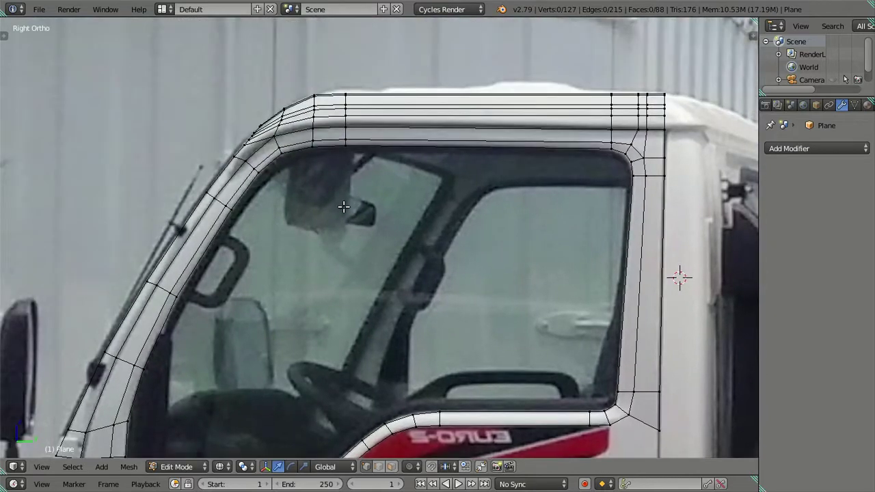
Step: Zoom out and orbit into a User Ortho view of the 127-vertex cab shell
{"action": "scroll", "coordinate": [341, 199], "scroll_direction": "down", "scroll_amount": 3}
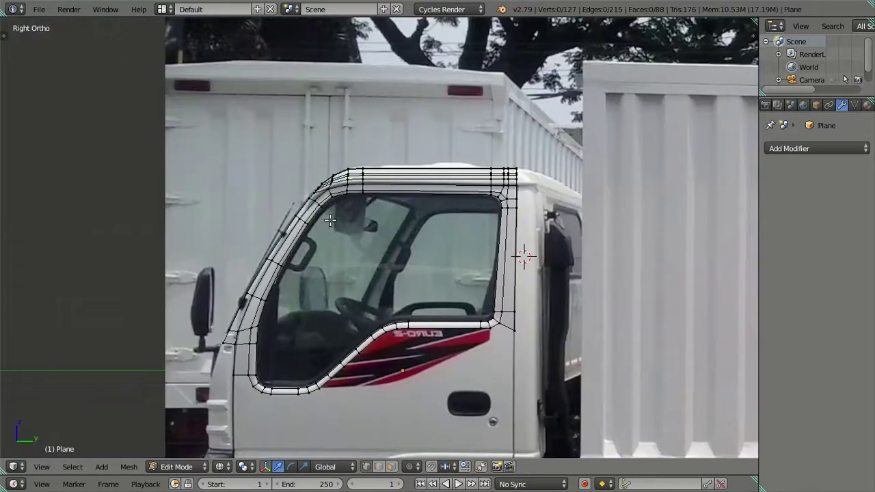
{"action": "scroll", "coordinate": [327, 267], "scroll_direction": "down", "scroll_amount": 3}
{"action": "mouse_move", "coordinate": [324, 264]}
{"action": "middle_mouse_down"}
{"action": "mouse_move", "coordinate": [466, 274]}
{"action": "mouse_move", "coordinate": [527, 268]}
{"action": "mouse_move", "coordinate": [433, 351]}
{"action": "mouse_move", "coordinate": [404, 352]}
{"action": "mouse_move", "coordinate": [373, 328]}
{"action": "mouse_move", "coordinate": [362, 293]}
{"action": "mouse_move", "coordinate": [216, 301]}
{"action": "mouse_move", "coordinate": [217, 340]}
{"action": "mouse_move", "coordinate": [240, 373]}
{"action": "mouse_move", "coordinate": [262, 385]}
{"action": "mouse_move", "coordinate": [409, 362]}
{"action": "mouse_move", "coordinate": [473, 275]}
{"action": "mouse_move", "coordinate": [471, 309]}
{"action": "mouse_move", "coordinate": [465, 289]}
{"action": "middle_mouse_up"}
Step: In front wireframe view, circle-select the cab-edge vertex column and move it outward along X
{"action": "key", "text": "KP_1"}
{"action": "scroll", "coordinate": [366, 357], "scroll_direction": "up", "scroll_amount": 2}
{"action": "middle_click_drag", "start_coordinate": [367, 356], "coordinate": [338, 274], "text": "shift"}
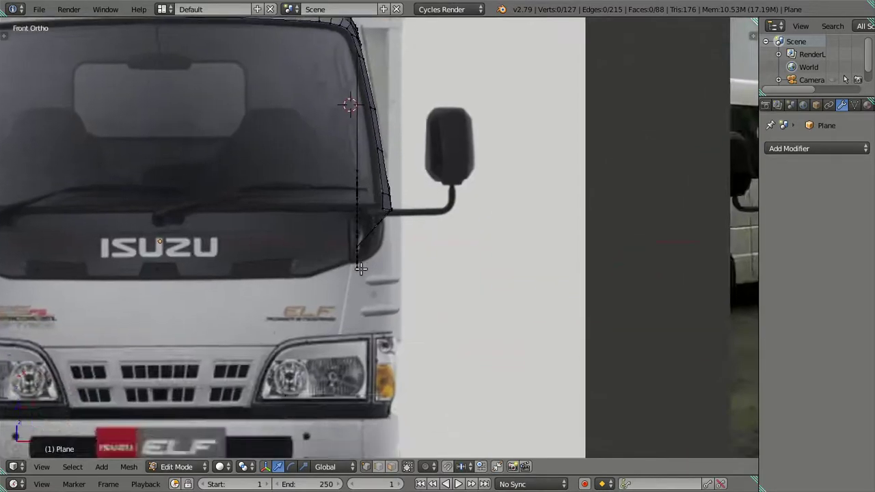
{"action": "scroll", "coordinate": [337, 265], "scroll_direction": "up", "scroll_amount": 4}
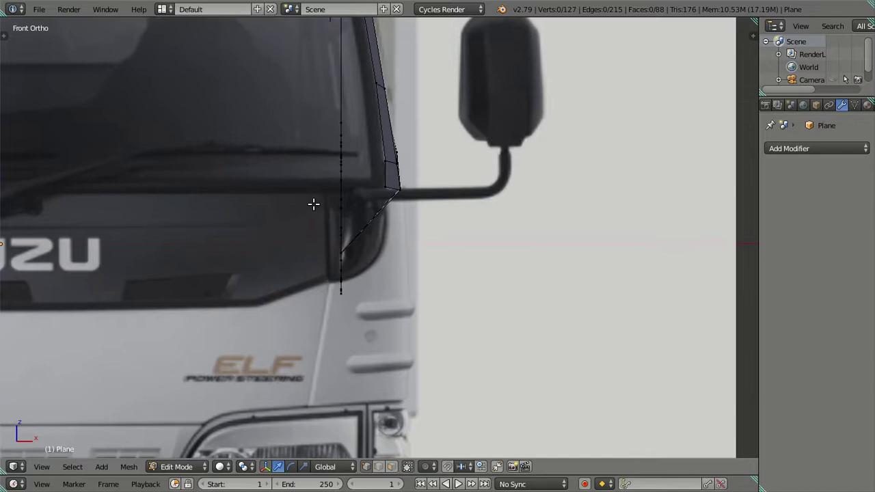
{"action": "key", "text": "z"}
{"action": "key", "text": "c"}
{"action": "left_click_drag", "start_coordinate": [342, 246], "coordinate": [346, 297]}
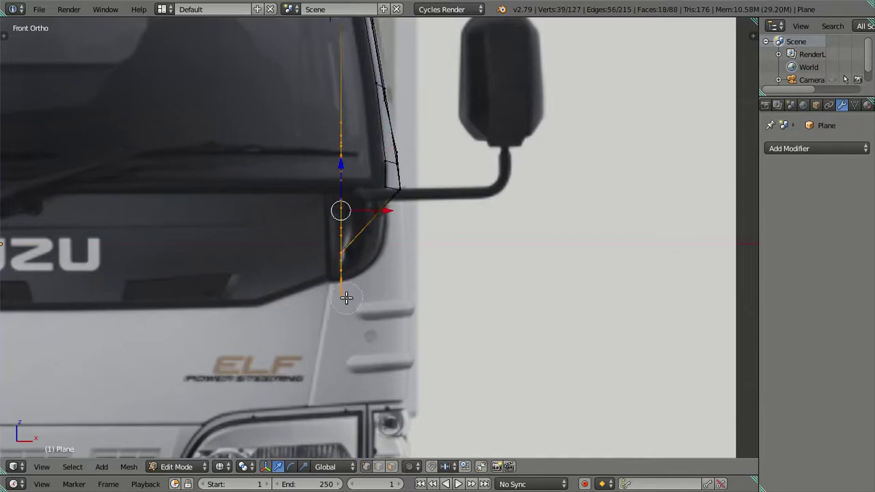
{"action": "left_click_drag", "start_coordinate": [390, 210], "coordinate": [456, 217]}
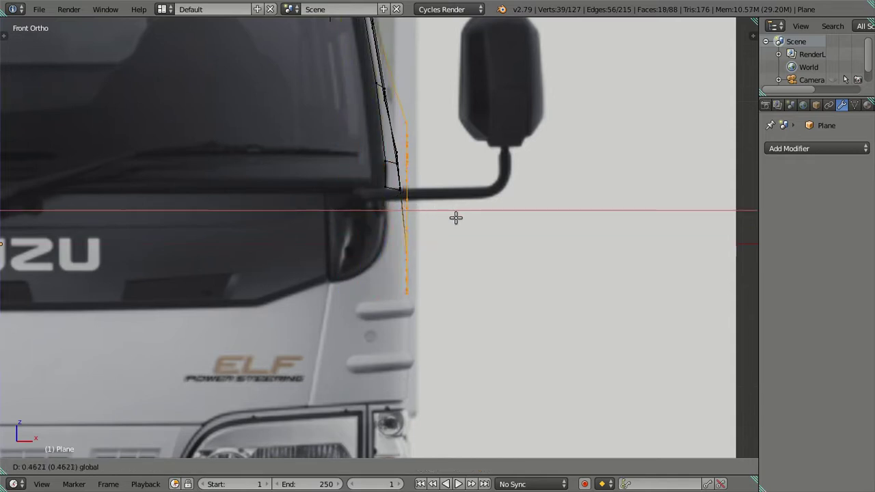
{"action": "left_click", "coordinate": [456, 217]}
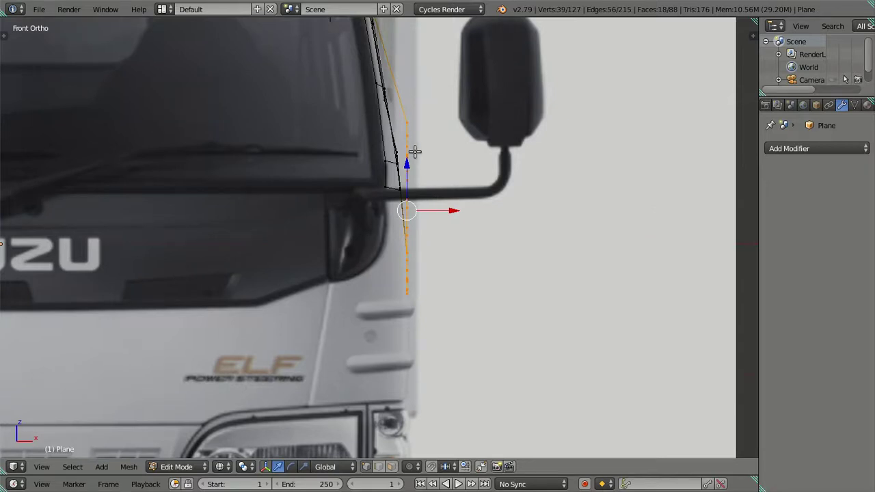
Step: Zoom to the mirror arm, deselect all vertices and orbit to check the mesh
{"action": "scroll", "coordinate": [414, 154], "scroll_direction": "up", "scroll_amount": 2}
{"action": "scroll", "coordinate": [411, 239], "scroll_direction": "up", "scroll_amount": 2}
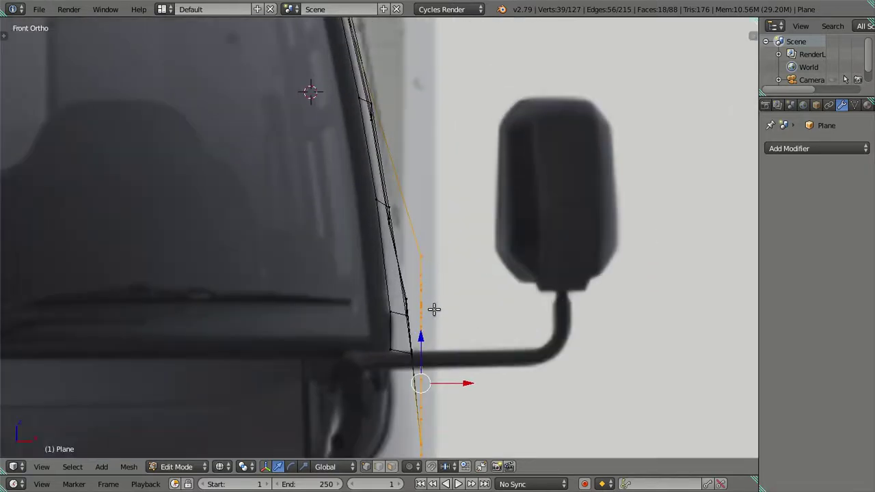
{"action": "middle_click_drag", "start_coordinate": [433, 308], "coordinate": [394, 185], "text": "shift"}
{"action": "scroll", "coordinate": [394, 185], "scroll_direction": "up", "scroll_amount": 1}
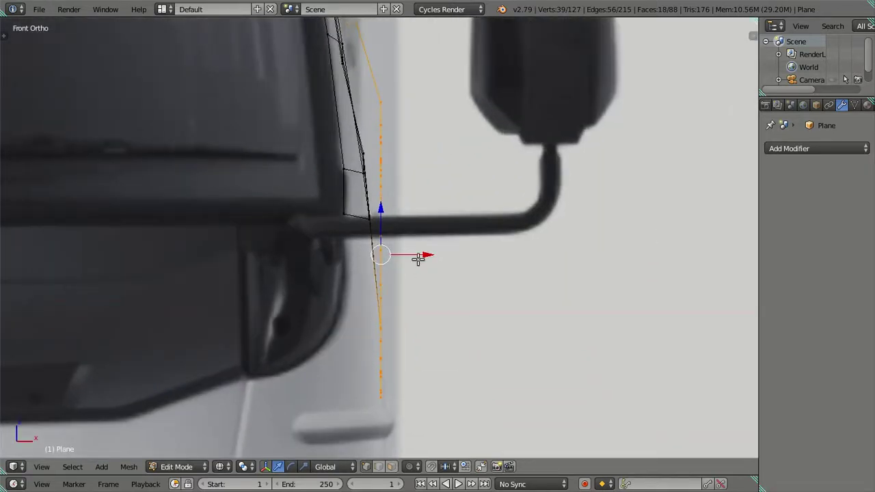
{"action": "scroll", "coordinate": [416, 256], "scroll_direction": "down", "scroll_amount": 3}
{"action": "key", "text": "a"}
{"action": "mouse_move", "coordinate": [439, 249]}
{"action": "middle_mouse_down"}
{"action": "mouse_move", "coordinate": [395, 237]}
{"action": "mouse_move", "coordinate": [246, 237]}
{"action": "mouse_move", "coordinate": [165, 253]}
{"action": "mouse_move", "coordinate": [153, 279]}
{"action": "mouse_move", "coordinate": [290, 311]}
{"action": "mouse_move", "coordinate": [404, 274]}
{"action": "middle_mouse_up"}
Step: Compare the mesh against the front reference photo by switching between front and orbited views
{"action": "key", "text": "KP_1"}
{"action": "scroll", "coordinate": [418, 214], "scroll_direction": "down", "scroll_amount": 3}
{"action": "scroll", "coordinate": [418, 215], "scroll_direction": "down", "scroll_amount": 2}
{"action": "scroll", "coordinate": [418, 216], "scroll_direction": "up", "scroll_amount": 3}
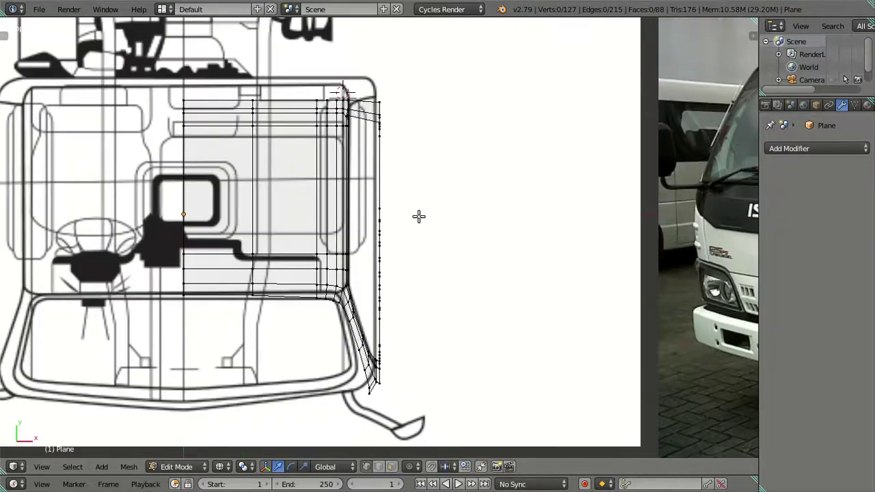
{"action": "middle_click_drag", "start_coordinate": [456, 250], "coordinate": [445, 225]}
{"action": "key", "text": "KP_1"}
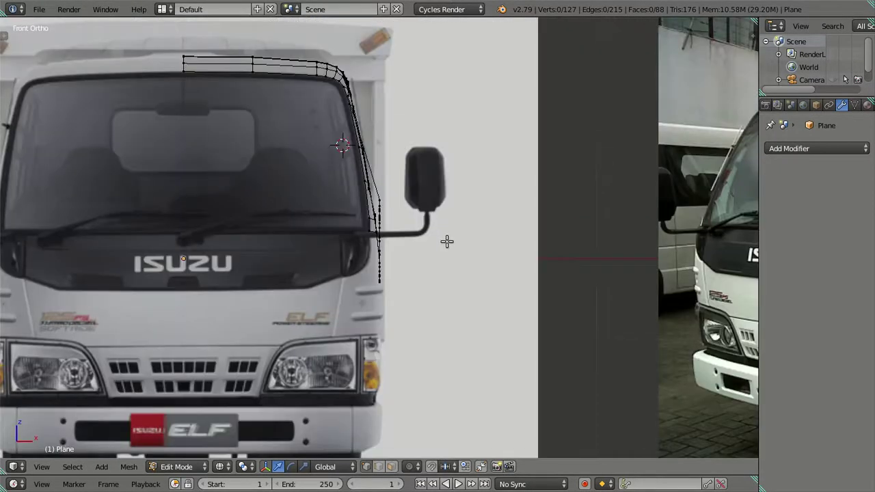
{"action": "scroll", "coordinate": [445, 241], "scroll_direction": "up", "scroll_amount": 2}
{"action": "scroll", "coordinate": [420, 244], "scroll_direction": "up", "scroll_amount": 1}
{"action": "scroll", "coordinate": [376, 235], "scroll_direction": "up", "scroll_amount": 1}
{"action": "scroll", "coordinate": [376, 227], "scroll_direction": "up", "scroll_amount": 2}
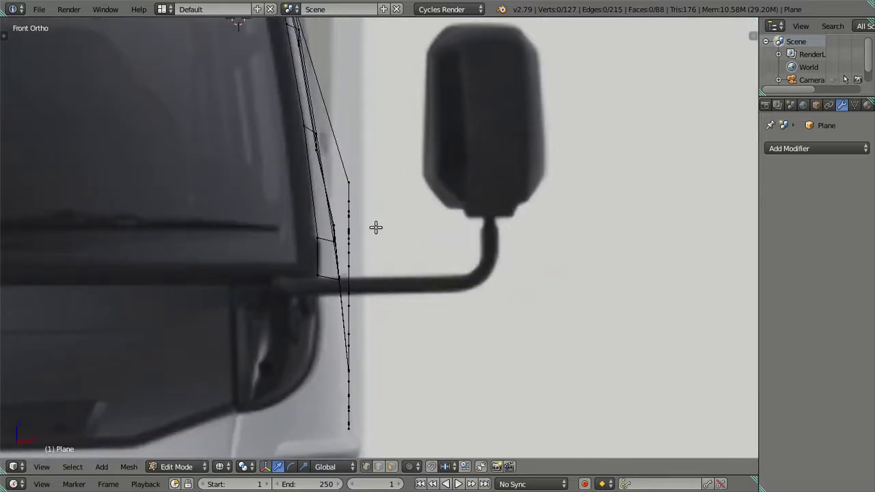
{"action": "mouse_move", "coordinate": [441, 264]}
{"action": "middle_mouse_down"}
{"action": "mouse_move", "coordinate": [418, 266]}
{"action": "mouse_move", "coordinate": [418, 274]}
{"action": "middle_mouse_up"}
Step: Circle-select the upper door-side strip vertices and rotate them slightly in front view
{"action": "key", "text": "c"}
{"action": "mouse_move", "coordinate": [461, 164]}
{"action": "left_mouse_down"}
{"action": "mouse_move", "coordinate": [455, 152]}
{"action": "mouse_move", "coordinate": [390, 207]}
{"action": "mouse_move", "coordinate": [365, 247]}
{"action": "left_mouse_up"}
{"action": "right_click", "coordinate": [365, 247]}
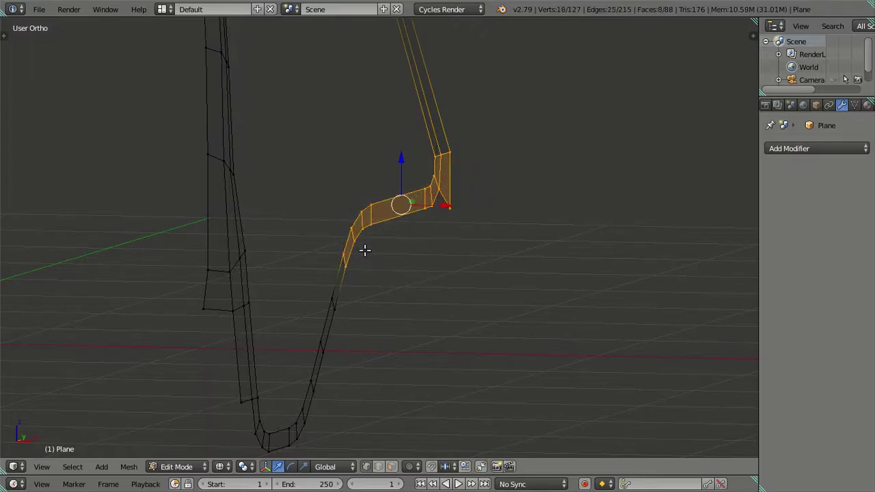
{"action": "key", "text": "KP_1"}
{"action": "scroll", "coordinate": [410, 212], "scroll_direction": "up", "scroll_amount": 1}
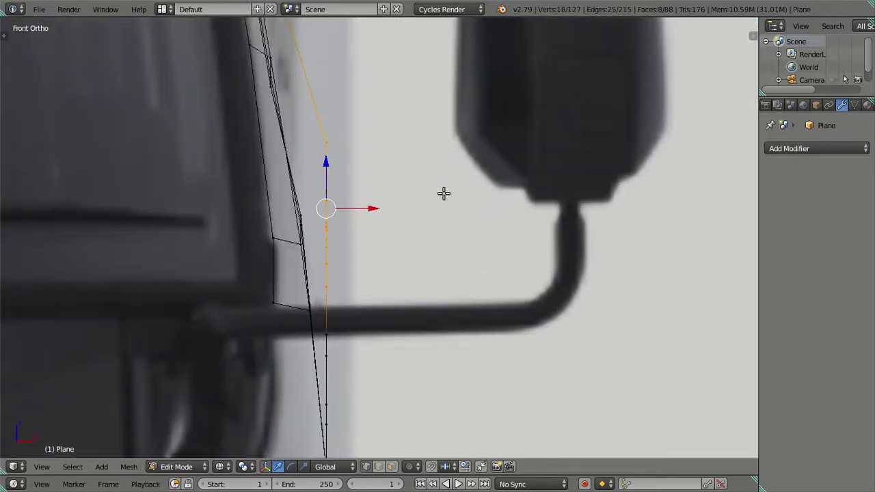
{"action": "key", "text": "r"}
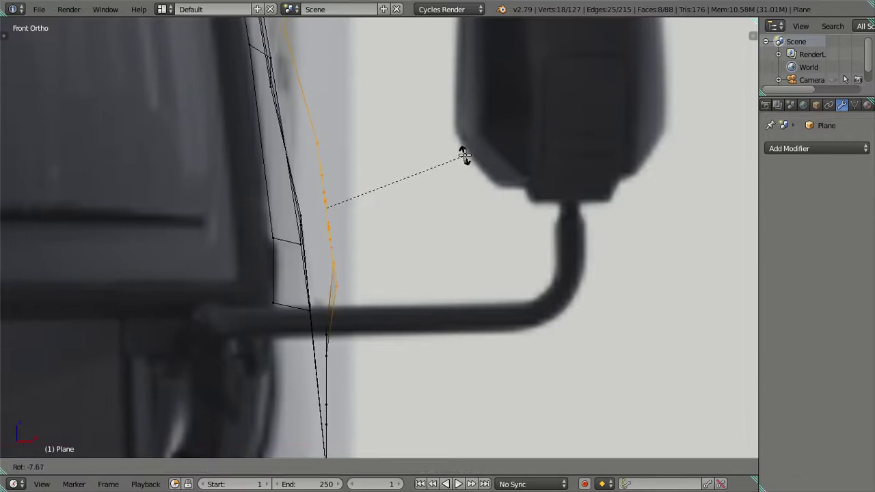
{"action": "left_click", "coordinate": [464, 156]}
Step: After a side-view check, slide those vertices inward along X and zoom on the mirror area
{"action": "key", "text": "KP_3"}
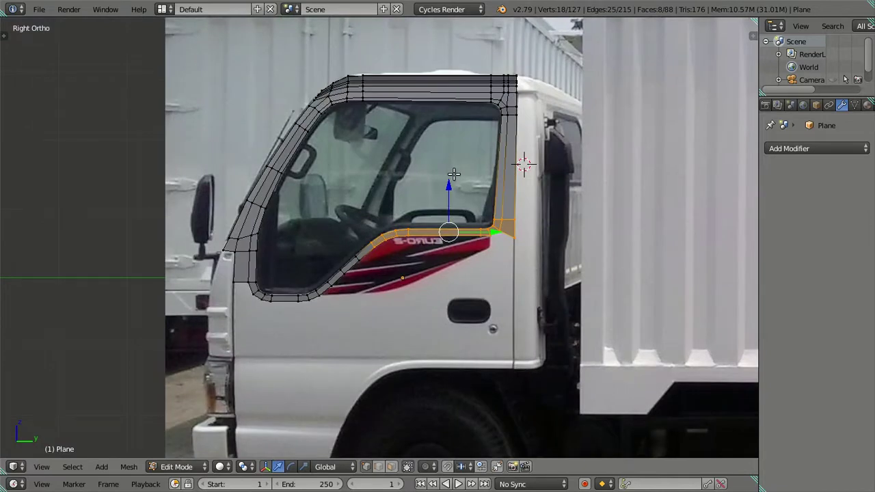
{"action": "mouse_move", "coordinate": [430, 277]}
{"action": "middle_mouse_down"}
{"action": "mouse_move", "coordinate": [443, 254]}
{"action": "mouse_move", "coordinate": [493, 283]}
{"action": "mouse_move", "coordinate": [564, 280]}
{"action": "mouse_move", "coordinate": [571, 256]}
{"action": "middle_mouse_up"}
{"action": "key", "text": "KP_1"}
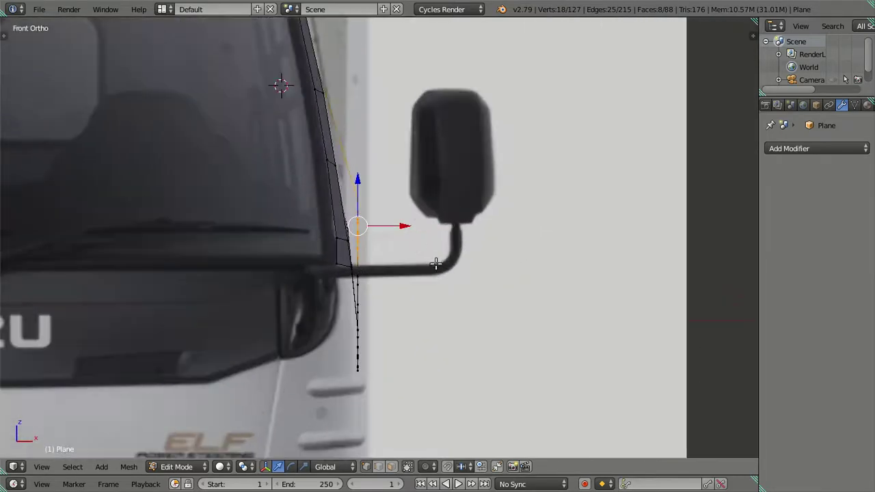
{"action": "key", "text": "g"}
{"action": "key", "text": "x"}
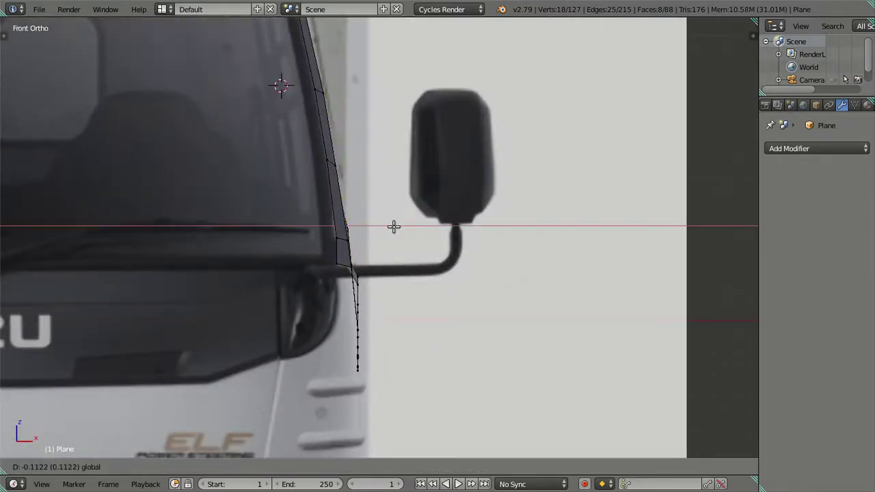
{"action": "left_click", "coordinate": [394, 226]}
{"action": "scroll", "coordinate": [386, 240], "scroll_direction": "up", "scroll_amount": 3}
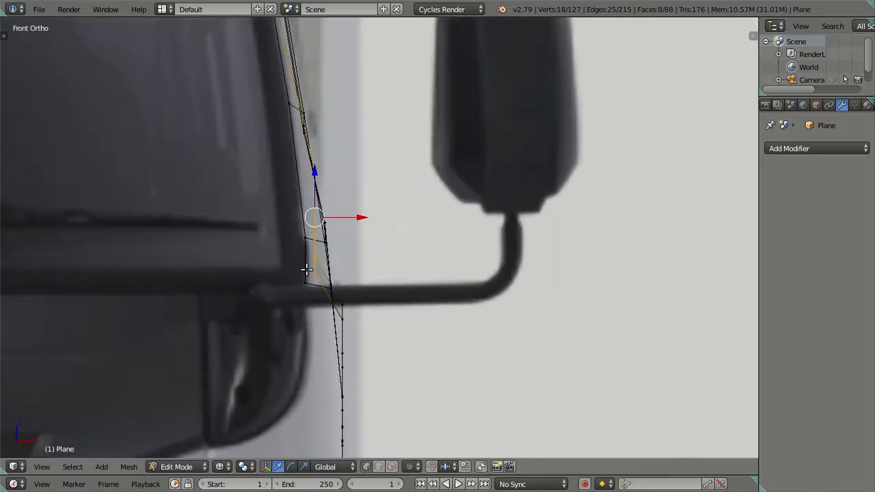
{"action": "scroll", "coordinate": [315, 301], "scroll_direction": "up", "scroll_amount": 1}
{"action": "scroll", "coordinate": [371, 258], "scroll_direction": "up", "scroll_amount": 1}
{"action": "scroll", "coordinate": [355, 253], "scroll_direction": "up", "scroll_amount": 1}
Step: Shift the edge beside the mirror arm, a lower edge and a lower vertex along X
{"action": "right_click", "coordinate": [321, 224]}
{"action": "key", "text": "g"}
{"action": "key", "text": "x"}
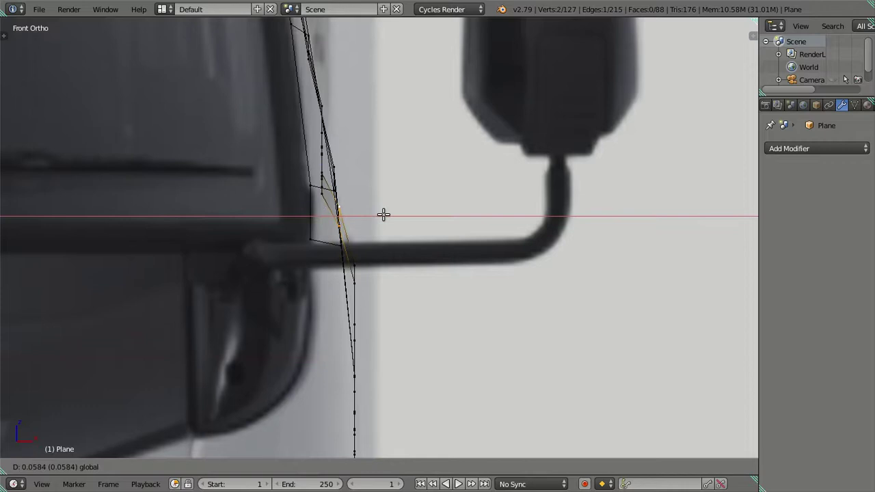
{"action": "left_click", "coordinate": [382, 214]}
{"action": "right_click", "coordinate": [352, 277]}
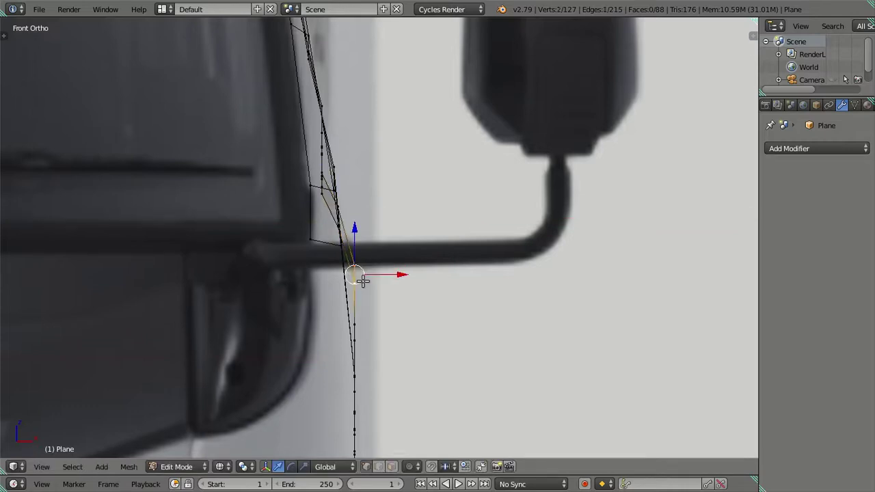
{"action": "key", "text": "g"}
{"action": "key", "text": "x"}
{"action": "left_click", "coordinate": [378, 273]}
{"action": "right_click", "coordinate": [356, 324]}
{"action": "key", "text": "g"}
{"action": "key", "text": "x"}
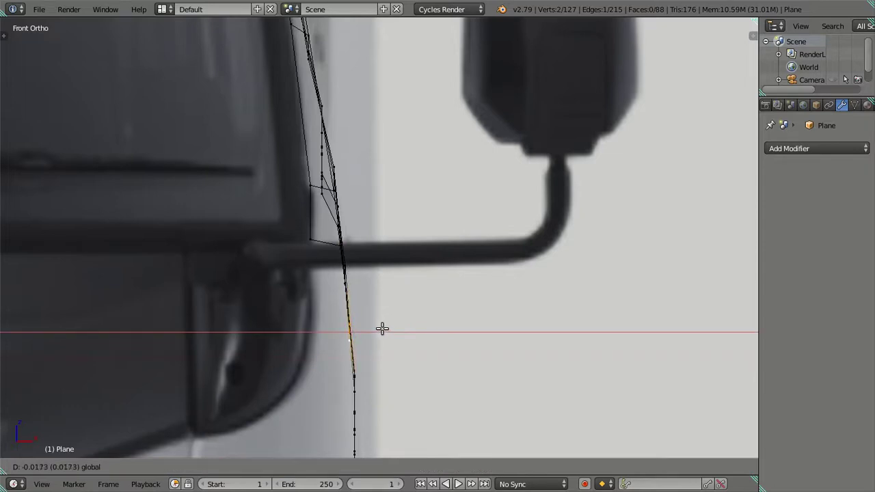
{"action": "left_click", "coordinate": [383, 331]}
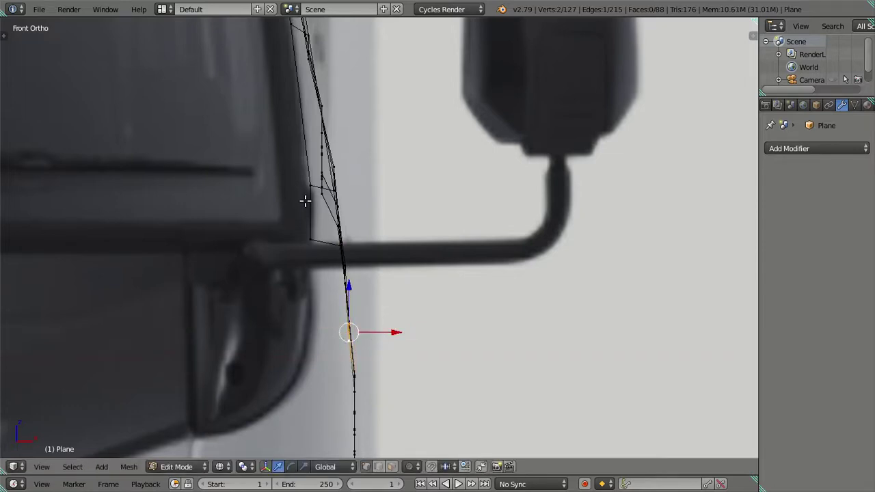
Step: Move two higher strip vertices along X to match the cab outline, then return to front view
{"action": "scroll", "coordinate": [307, 198], "scroll_direction": "up", "scroll_amount": 1}
{"action": "right_click", "coordinate": [313, 183]}
{"action": "mouse_move", "coordinate": [421, 203]}
{"action": "middle_mouse_down"}
{"action": "mouse_move", "coordinate": [371, 215]}
{"action": "mouse_move", "coordinate": [389, 272]}
{"action": "middle_mouse_up"}
{"action": "right_click", "coordinate": [339, 171], "text": "shift"}
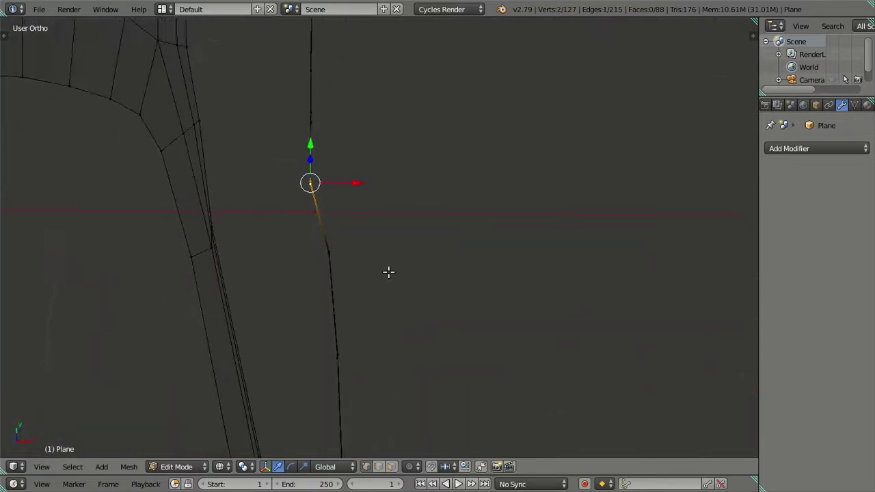
{"action": "key", "text": "g"}
{"action": "key", "text": "x"}
{"action": "left_click", "coordinate": [363, 182]}
{"action": "key", "text": "KP_1"}
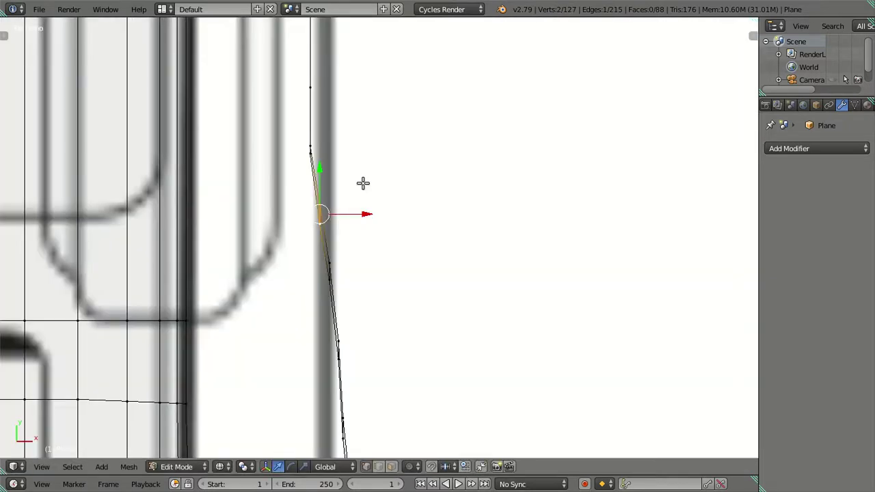
Step: Select the edge loop along the strip's right side, checking it from a side-on angle
{"action": "scroll", "coordinate": [368, 198], "scroll_direction": "down", "scroll_amount": 3}
{"action": "scroll", "coordinate": [369, 198], "scroll_direction": "down", "scroll_amount": 3}
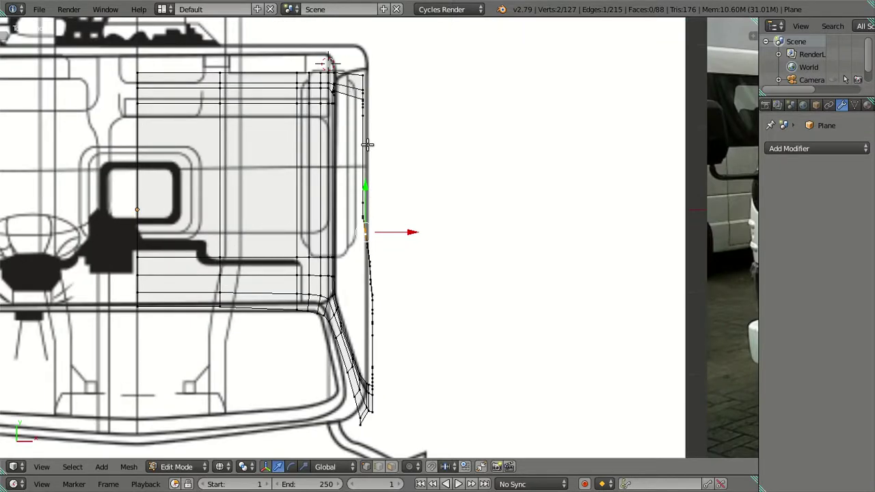
{"action": "mouse_move", "coordinate": [380, 132]}
{"action": "middle_mouse_down"}
{"action": "mouse_move", "coordinate": [426, 256]}
{"action": "mouse_move", "coordinate": [371, 152]}
{"action": "mouse_move", "coordinate": [360, 152]}
{"action": "mouse_move", "coordinate": [402, 187]}
{"action": "mouse_move", "coordinate": [413, 179]}
{"action": "middle_mouse_up"}
{"action": "right_click", "coordinate": [412, 179]}
{"action": "right_click", "coordinate": [412, 176]}
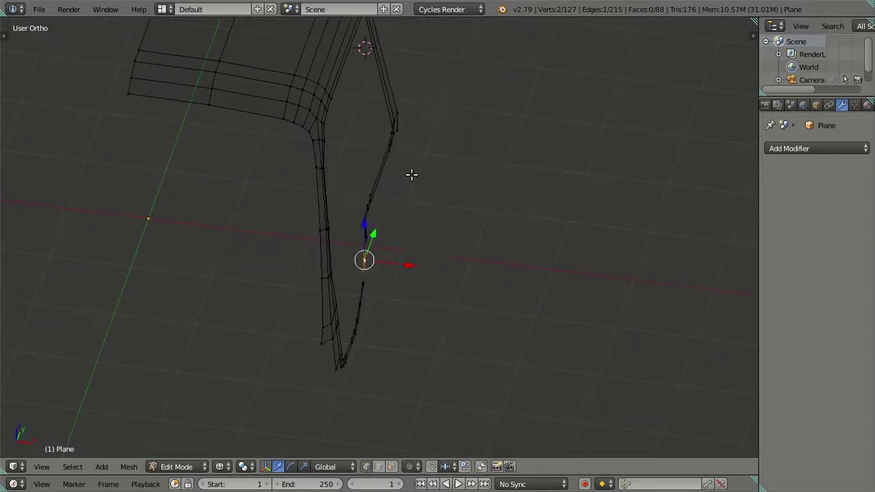
{"action": "right_click", "coordinate": [411, 175], "text": "alt"}
{"action": "mouse_move", "coordinate": [411, 175]}
{"action": "middle_mouse_down"}
{"action": "mouse_move", "coordinate": [403, 207]}
{"action": "mouse_move", "coordinate": [424, 182]}
{"action": "mouse_move", "coordinate": [417, 170]}
{"action": "middle_mouse_up"}
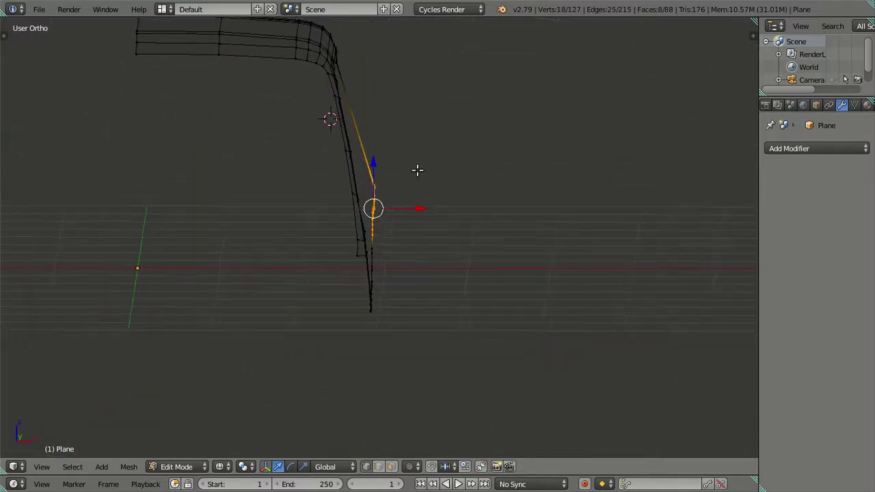
{"action": "key", "text": "KP_1"}
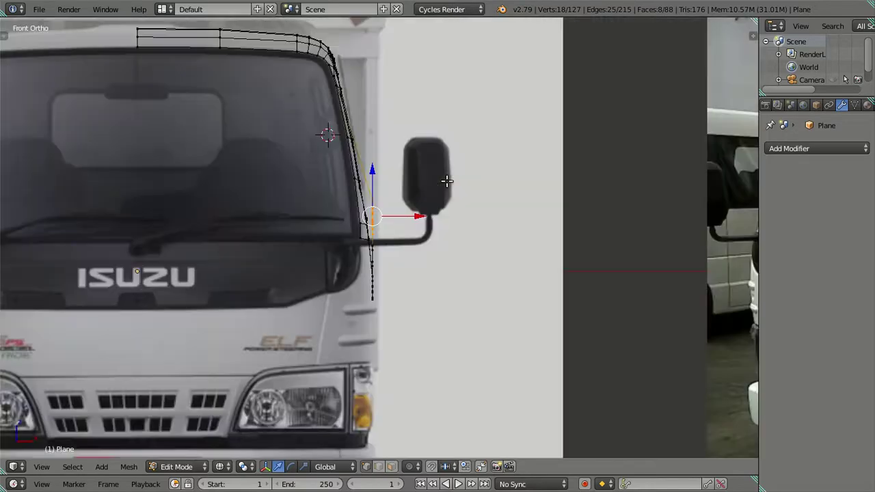
Step: Extend the selection down the pillar strip toward its lower curve
{"action": "scroll", "coordinate": [441, 180], "scroll_direction": "up", "scroll_amount": 1}
{"action": "scroll", "coordinate": [444, 180], "scroll_direction": "up", "scroll_amount": 2}
{"action": "scroll", "coordinate": [438, 205], "scroll_direction": "down", "scroll_amount": 3}
{"action": "left_click", "coordinate": [377, 255], "text": "shift"}
{"action": "scroll", "coordinate": [425, 249], "scroll_direction": "up", "scroll_amount": 2}
{"action": "scroll", "coordinate": [433, 248], "scroll_direction": "up", "scroll_amount": 1}
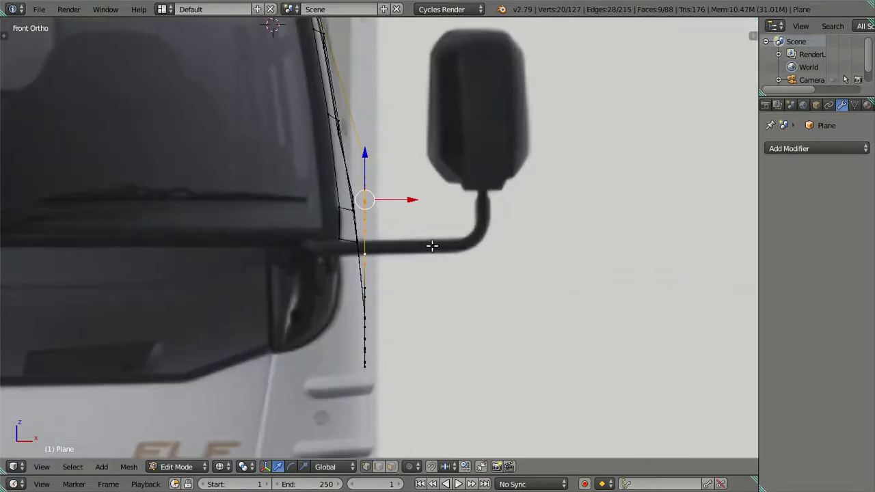
{"action": "mouse_move", "coordinate": [431, 244]}
{"action": "middle_mouse_down"}
{"action": "mouse_move", "coordinate": [375, 233]}
{"action": "mouse_move", "coordinate": [302, 275]}
{"action": "middle_mouse_up"}
{"action": "left_click", "coordinate": [303, 275], "text": "shift"}
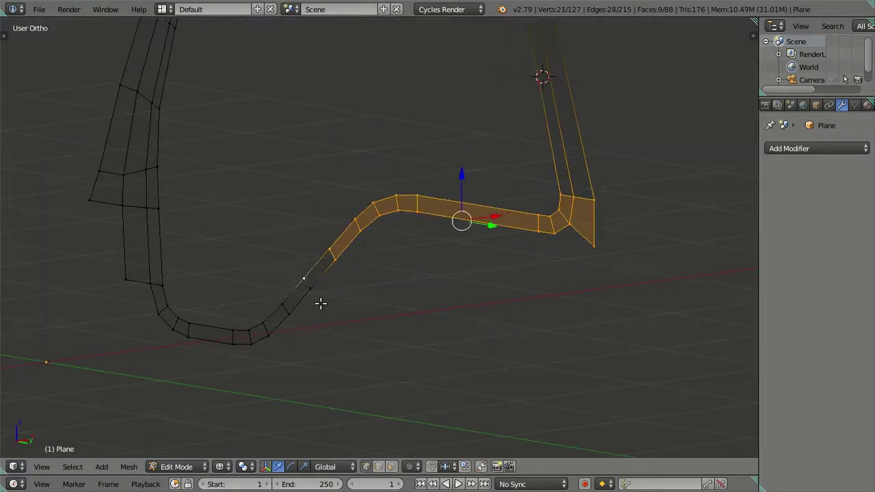
{"action": "left_click", "coordinate": [317, 302], "text": "shift"}
{"action": "left_click", "coordinate": [285, 307], "text": "shift"}
{"action": "left_click", "coordinate": [286, 309], "text": "shift"}
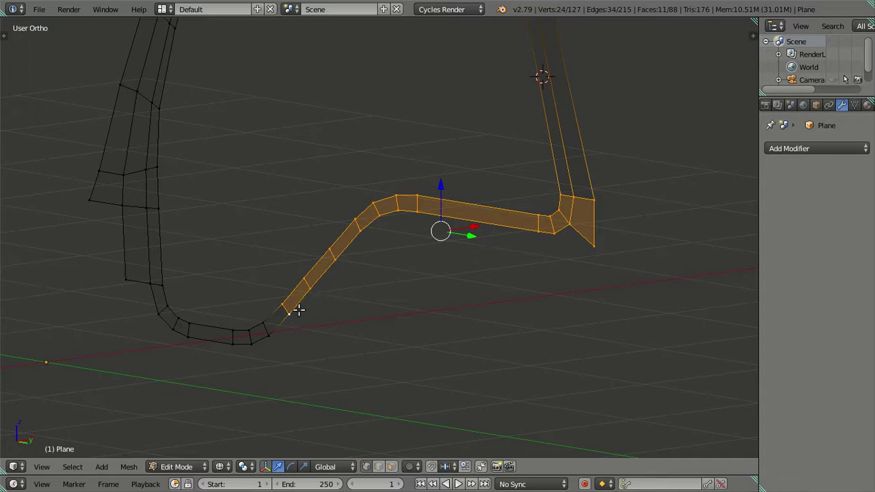
Step: Clear the selection, then undo to restore the strip's connected right arm selection
{"action": "key", "text": "KP_1"}
{"action": "scroll", "coordinate": [443, 302], "scroll_direction": "up", "scroll_amount": 1}
{"action": "key", "text": "a"}
{"action": "middle_click_drag", "start_coordinate": [444, 297], "coordinate": [396, 301]}
{"action": "key", "text": "ctrl+z"}
{"action": "key", "text": "ctrl+z"}
{"action": "key", "text": "ctrl+z"}
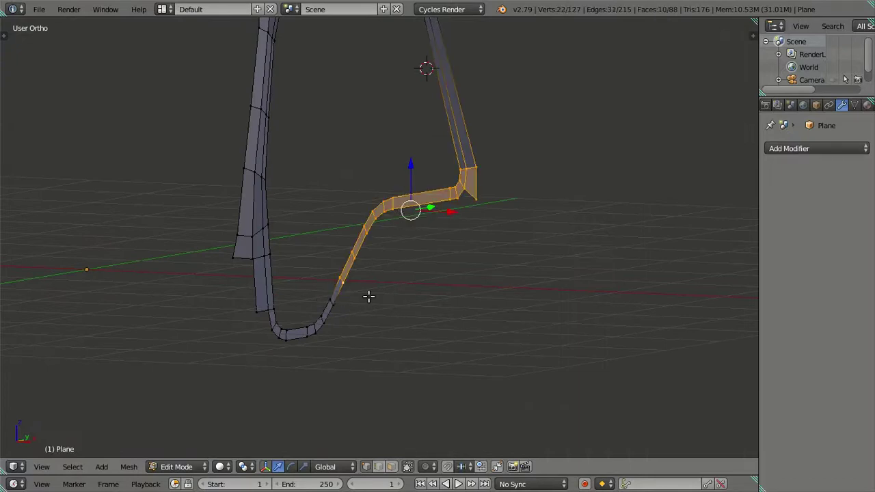
{"action": "key", "text": "KP_1"}
{"action": "scroll", "coordinate": [471, 231], "scroll_direction": "up", "scroll_amount": 2}
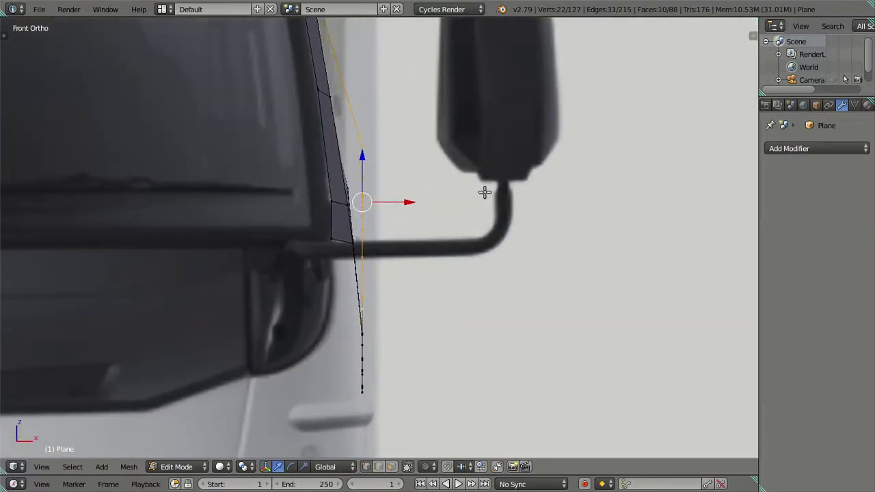
Step: Rotate the strip section about -7.68° and slide it inward along X
{"action": "key", "text": "r"}
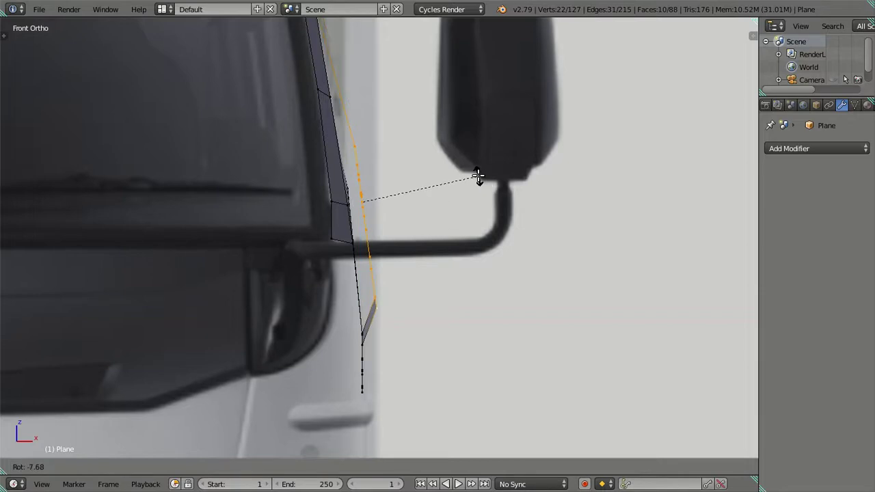
{"action": "left_click", "coordinate": [478, 177]}
{"action": "left_click_drag", "start_coordinate": [409, 201], "coordinate": [395, 196]}
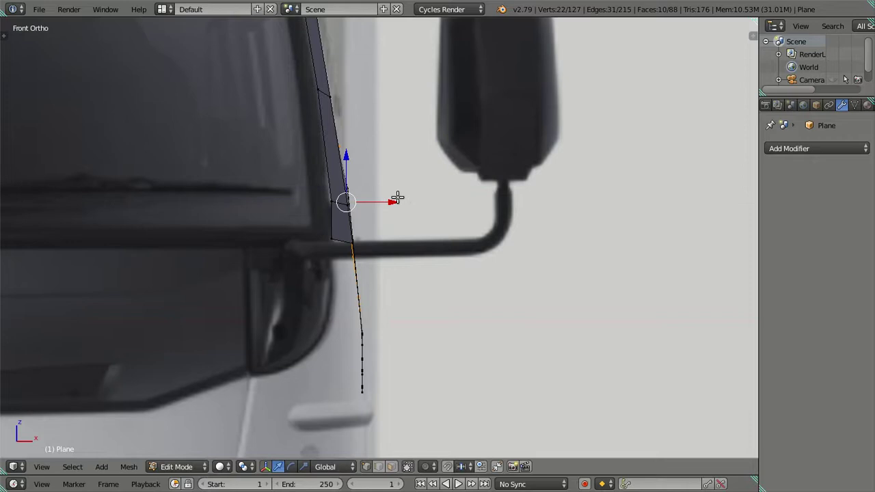
{"action": "scroll", "coordinate": [397, 199], "scroll_direction": "down", "scroll_amount": 3}
{"action": "mouse_move", "coordinate": [439, 244]}
{"action": "middle_mouse_down"}
{"action": "mouse_move", "coordinate": [314, 268]}
{"action": "mouse_move", "coordinate": [219, 260]}
{"action": "mouse_move", "coordinate": [139, 289]}
{"action": "mouse_move", "coordinate": [169, 265]}
{"action": "mouse_move", "coordinate": [422, 282]}
{"action": "mouse_move", "coordinate": [436, 169]}
{"action": "mouse_move", "coordinate": [383, 162]}
{"action": "mouse_move", "coordinate": [332, 171]}
{"action": "mouse_move", "coordinate": [409, 264]}
{"action": "mouse_move", "coordinate": [428, 326]}
{"action": "mouse_move", "coordinate": [413, 308]}
{"action": "mouse_move", "coordinate": [406, 332]}
{"action": "mouse_move", "coordinate": [431, 263]}
{"action": "mouse_move", "coordinate": [486, 189]}
{"action": "mouse_move", "coordinate": [511, 187]}
{"action": "mouse_move", "coordinate": [509, 170]}
{"action": "mouse_move", "coordinate": [529, 164]}
{"action": "mouse_move", "coordinate": [517, 162]}
{"action": "middle_mouse_up"}
Step: Review the solid shell in Object Mode, then return to Edit Mode and clear the selection
{"action": "key", "text": "Tab"}
{"action": "key", "text": "KP_1"}
{"action": "key", "text": "Tab"}
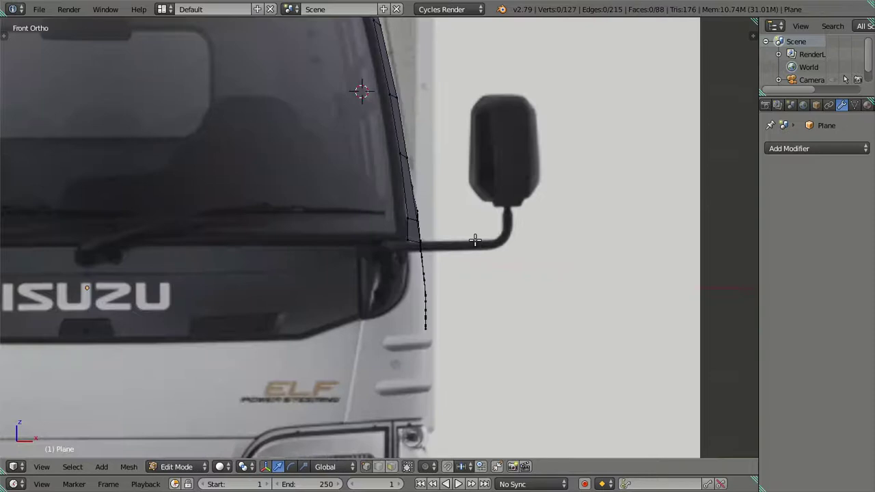
{"action": "key", "text": "l"}
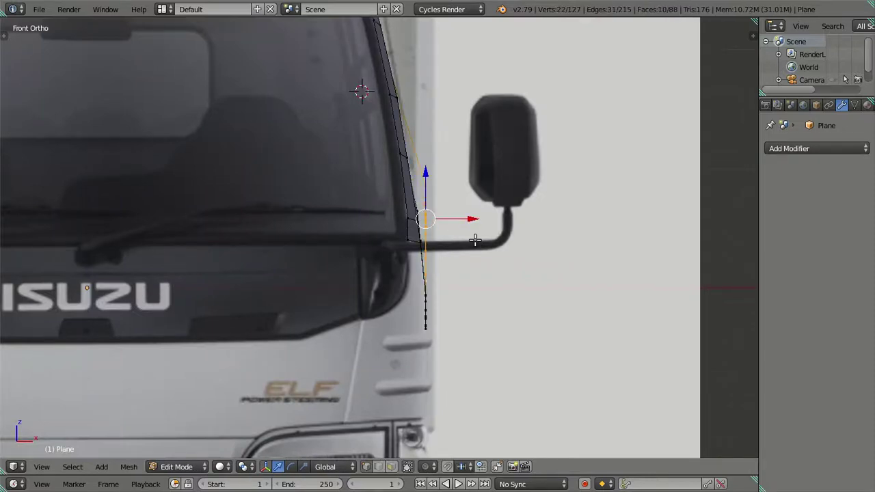
{"action": "scroll", "coordinate": [476, 240], "scroll_direction": "up", "scroll_amount": 2}
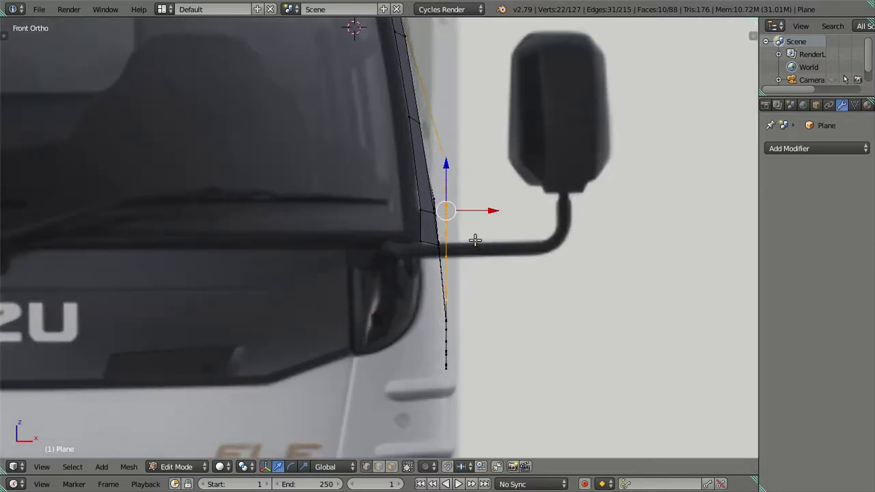
{"action": "scroll", "coordinate": [476, 240], "scroll_direction": "down", "scroll_amount": 2}
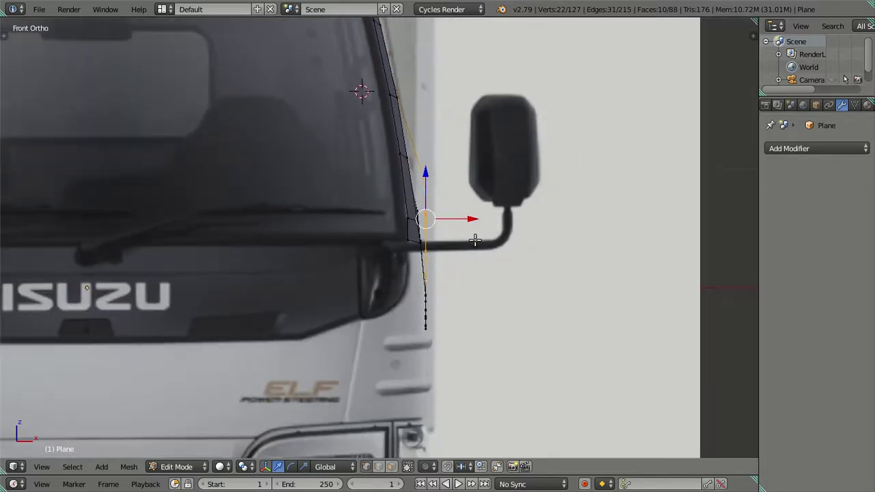
{"action": "scroll", "coordinate": [475, 240], "scroll_direction": "up", "scroll_amount": 3}
{"action": "key", "text": "a"}
{"action": "scroll", "coordinate": [476, 240], "scroll_direction": "down", "scroll_amount": 3}
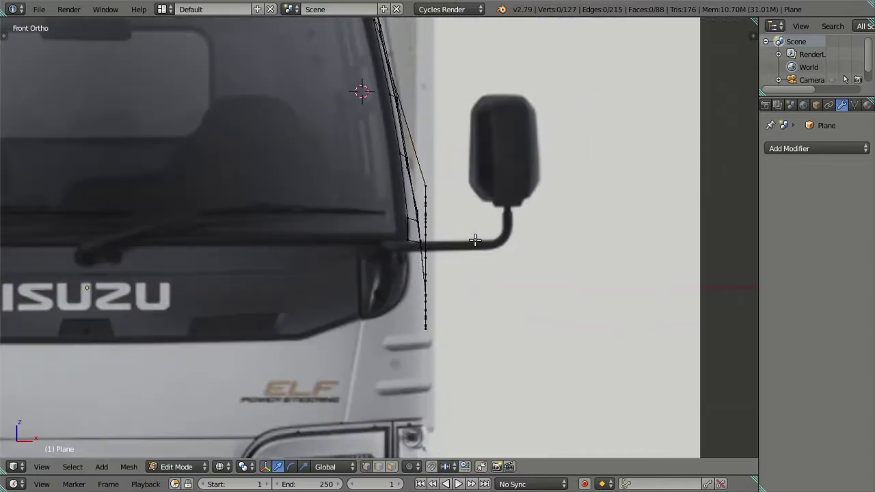
{"action": "scroll", "coordinate": [475, 241], "scroll_direction": "down", "scroll_amount": 1}
{"action": "key", "text": "Tab"}
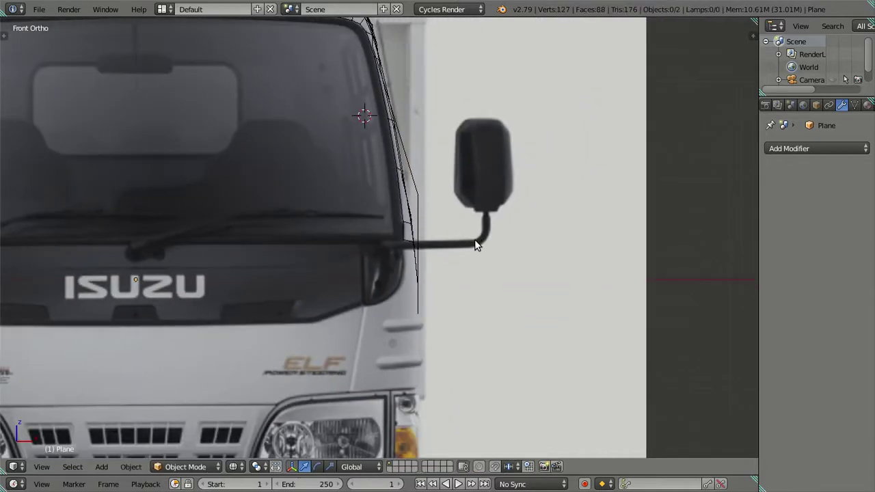
{"action": "right_click", "coordinate": [402, 188]}
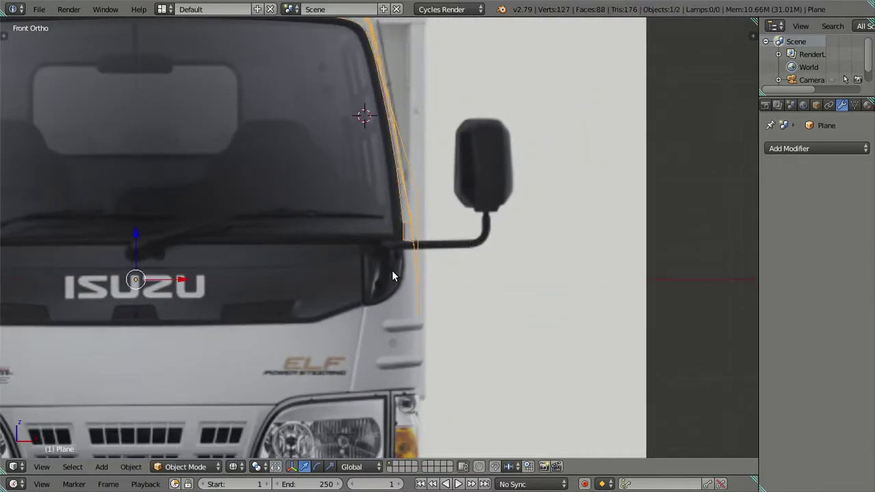
{"action": "key", "text": "a"}
{"action": "scroll", "coordinate": [449, 238], "scroll_direction": "up", "scroll_amount": 2}
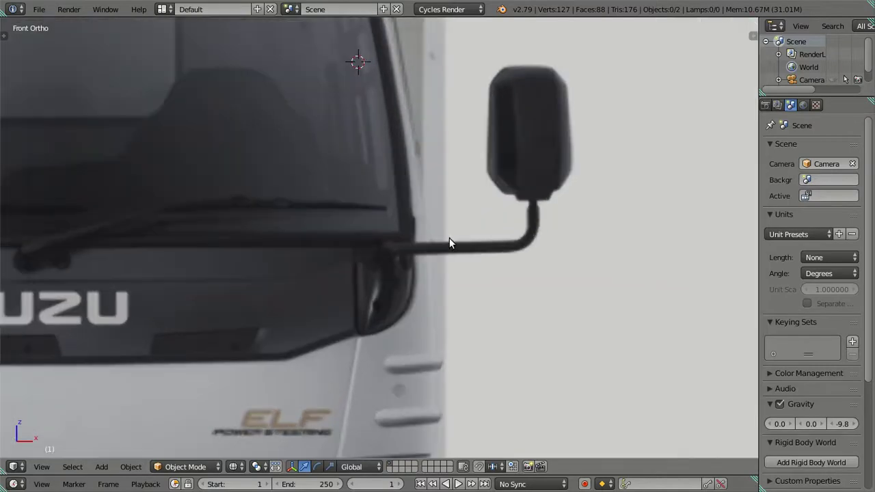
{"action": "right_click", "coordinate": [449, 238]}
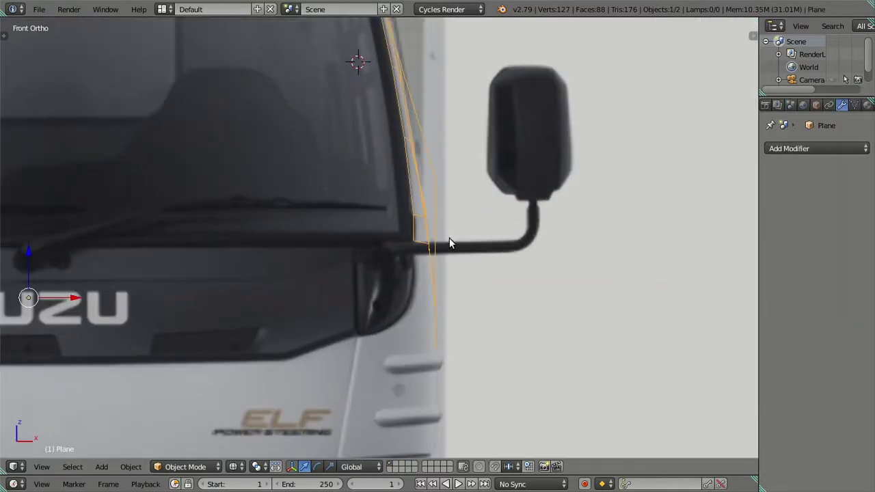
{"action": "key", "text": "Tab"}
{"action": "scroll", "coordinate": [447, 236], "scroll_direction": "down", "scroll_amount": 2}
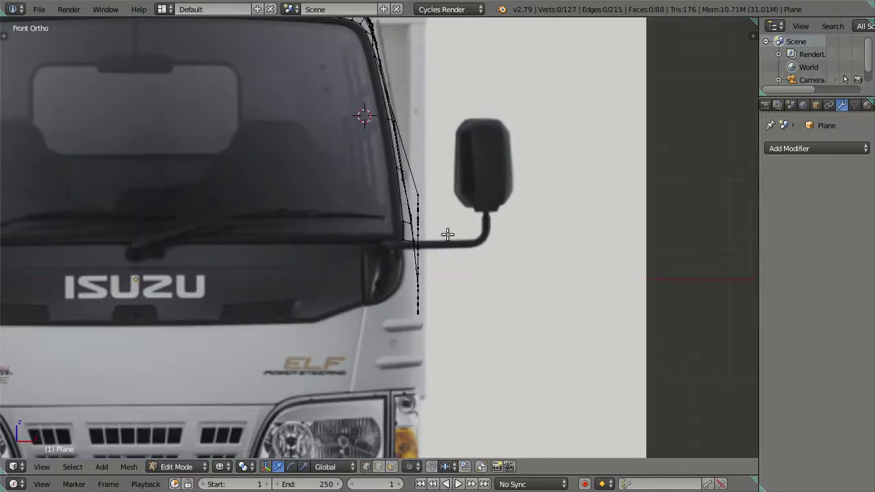
{"action": "mouse_move", "coordinate": [447, 235]}
{"action": "middle_mouse_down"}
{"action": "mouse_move", "coordinate": [299, 236]}
{"action": "mouse_move", "coordinate": [322, 244]}
{"action": "mouse_move", "coordinate": [336, 283]}
{"action": "mouse_move", "coordinate": [340, 367]}
{"action": "mouse_move", "coordinate": [303, 215]}
{"action": "mouse_move", "coordinate": [357, 269]}
{"action": "mouse_move", "coordinate": [467, 234]}
{"action": "middle_mouse_up"}
{"action": "key", "text": "KP_3"}
{"action": "scroll", "coordinate": [319, 224], "scroll_direction": "up", "scroll_amount": 3}
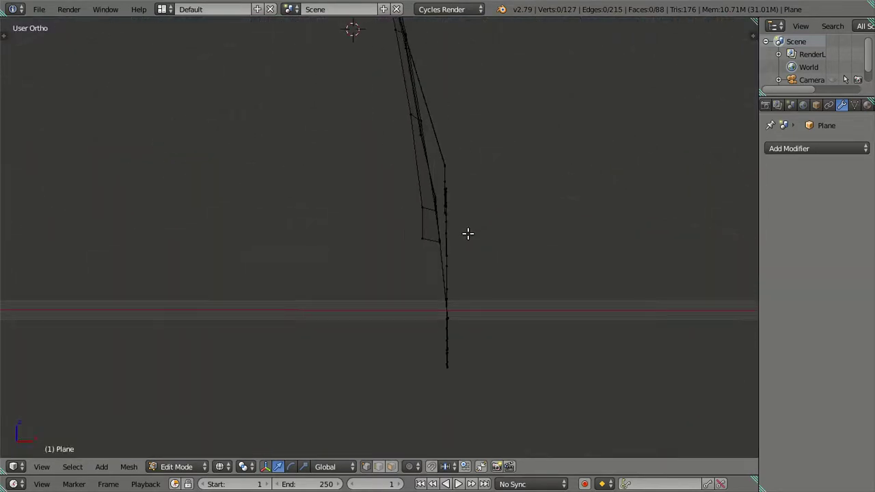
{"action": "key", "text": "KP_1"}
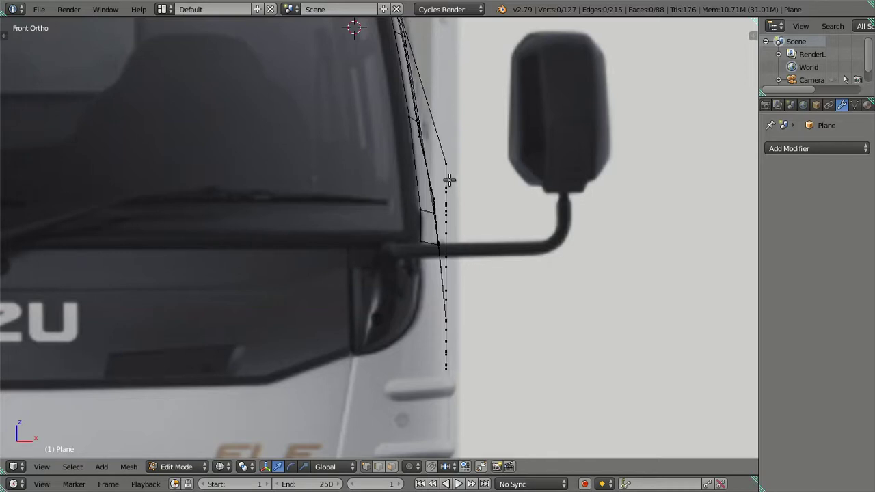
Step: In Right Ortho view, extrude a vertex from the lower window corner toward the front pillar
{"action": "scroll", "coordinate": [450, 180], "scroll_direction": "down", "scroll_amount": 3}
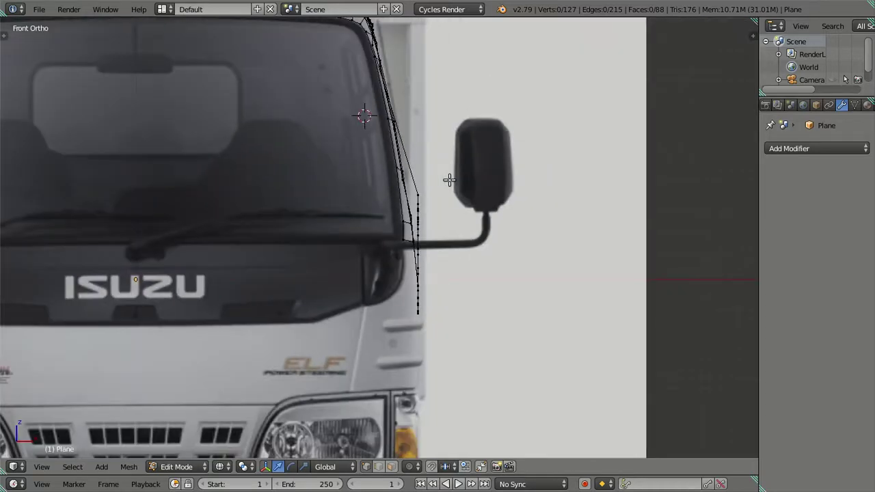
{"action": "scroll", "coordinate": [449, 180], "scroll_direction": "down", "scroll_amount": 3}
{"action": "key", "text": "KP_4"}
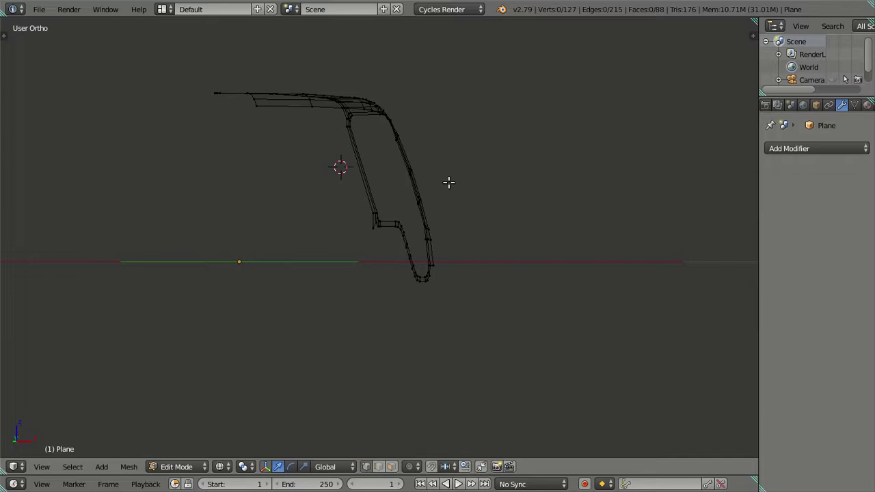
{"action": "key", "text": "KP_3"}
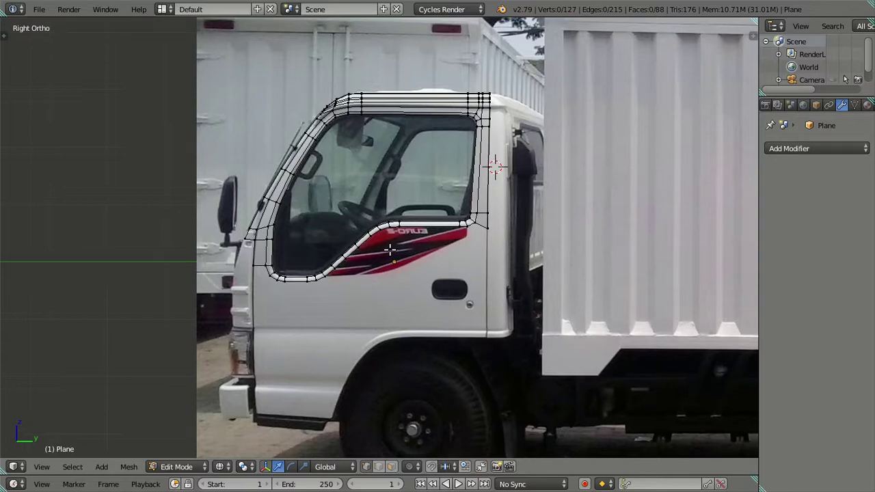
{"action": "scroll", "coordinate": [411, 275], "scroll_direction": "up", "scroll_amount": 2}
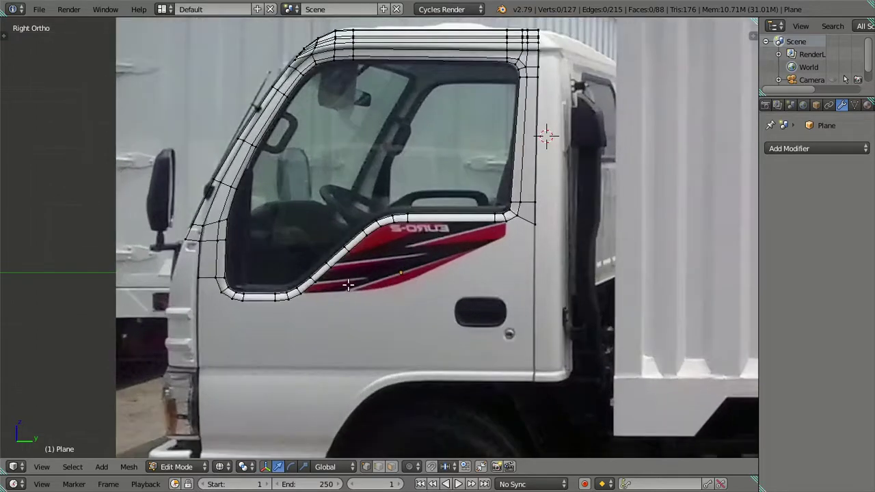
{"action": "scroll", "coordinate": [224, 291], "scroll_direction": "down", "scroll_amount": 1}
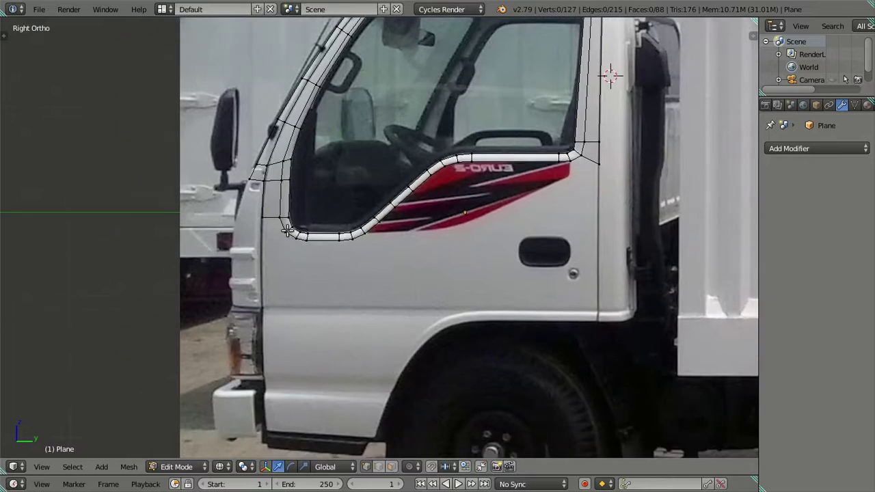
{"action": "scroll", "coordinate": [280, 251], "scroll_direction": "up", "scroll_amount": 2}
{"action": "scroll", "coordinate": [447, 253], "scroll_direction": "up", "scroll_amount": 1}
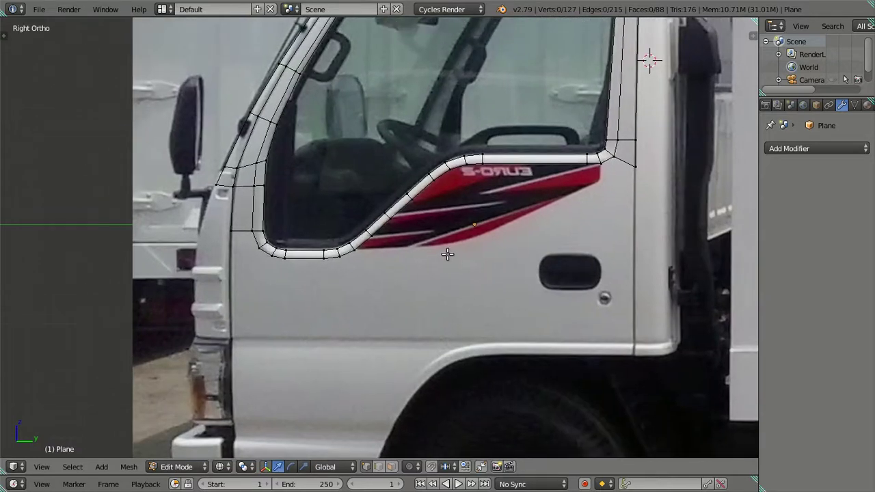
{"action": "right_click", "coordinate": [259, 248]}
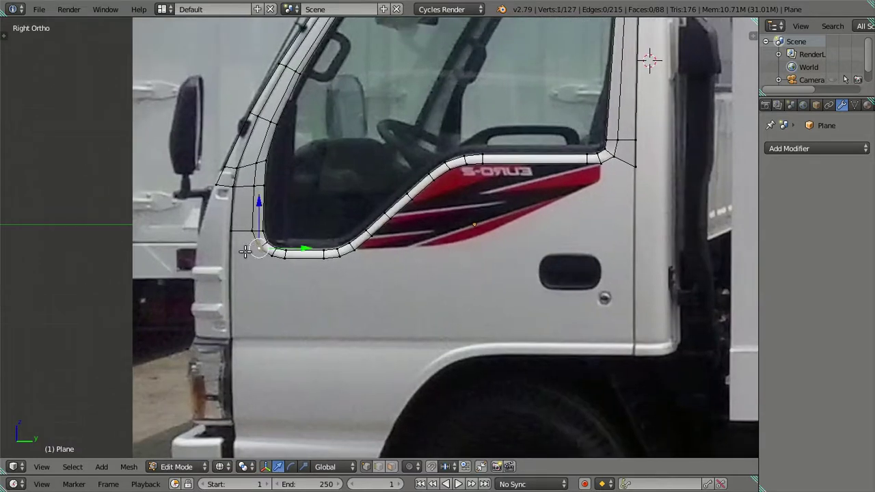
{"action": "key", "text": "e"}
{"action": "right_click", "coordinate": [264, 271]}
{"action": "left_click_drag", "start_coordinate": [312, 250], "coordinate": [287, 250]}
{"action": "left_click", "coordinate": [288, 251]}
Step: Fill a face between the four vertices at the lower front window corner
{"action": "scroll", "coordinate": [288, 251], "scroll_direction": "up", "scroll_amount": 2}
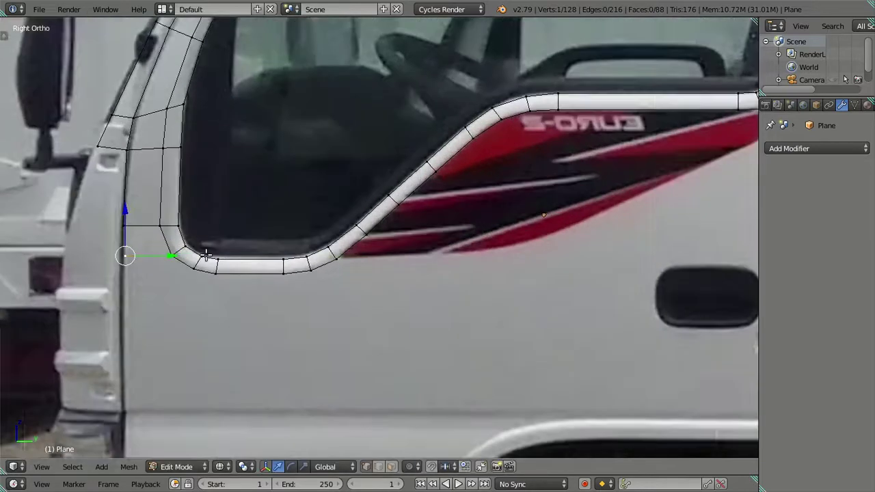
{"action": "scroll", "coordinate": [288, 251], "scroll_direction": "up", "scroll_amount": 1}
{"action": "key", "text": "g"}
{"action": "key", "text": "z"}
{"action": "right_click", "coordinate": [260, 210]}
{"action": "right_click", "coordinate": [283, 232], "text": "shift"}
{"action": "key", "text": "f"}
{"action": "key", "text": "a"}
{"action": "scroll", "coordinate": [318, 242], "scroll_direction": "down", "scroll_amount": 3}
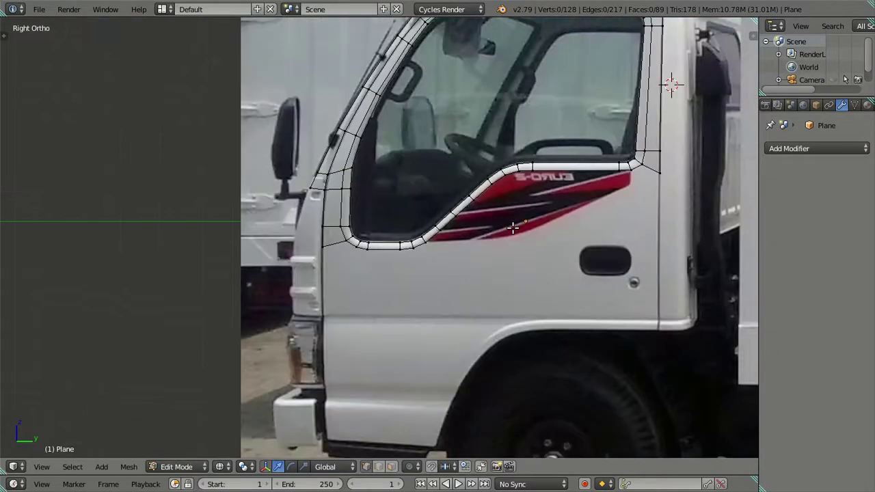
{"action": "middle_click_drag", "start_coordinate": [513, 227], "coordinate": [299, 283], "text": "shift"}
{"action": "scroll", "coordinate": [422, 254], "scroll_direction": "up", "scroll_amount": 5}
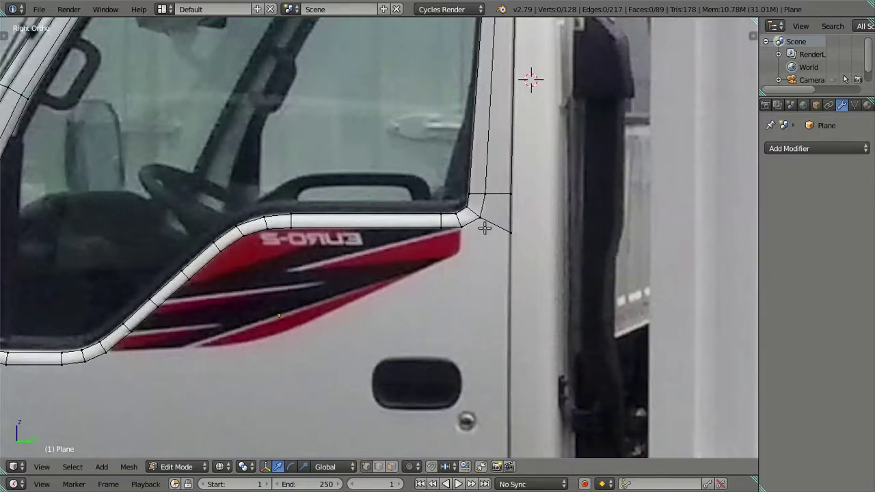
{"action": "scroll", "coordinate": [485, 228], "scroll_direction": "down", "scroll_amount": 2}
{"action": "scroll", "coordinate": [485, 228], "scroll_direction": "down", "scroll_amount": 1}
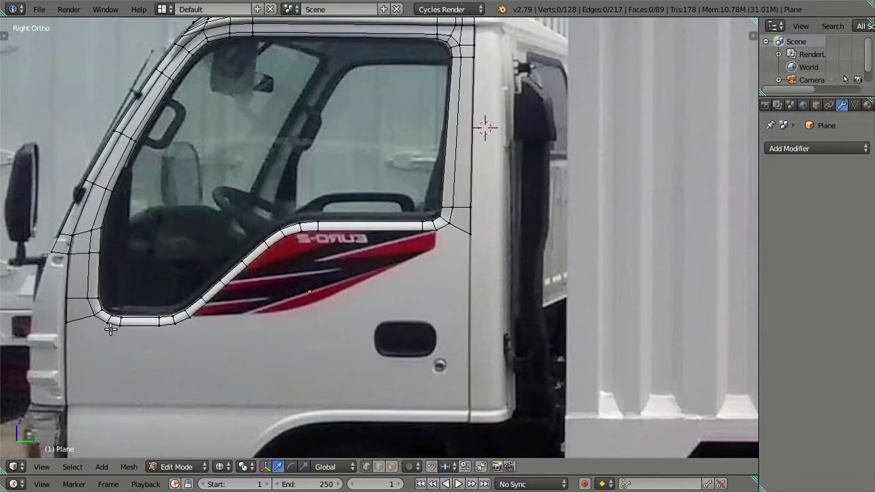
Step: Extrude the window-sill edge loop straight down, sliding its rear end vertex to the rear pillar
{"action": "right_click", "coordinate": [441, 239], "text": "alt"}
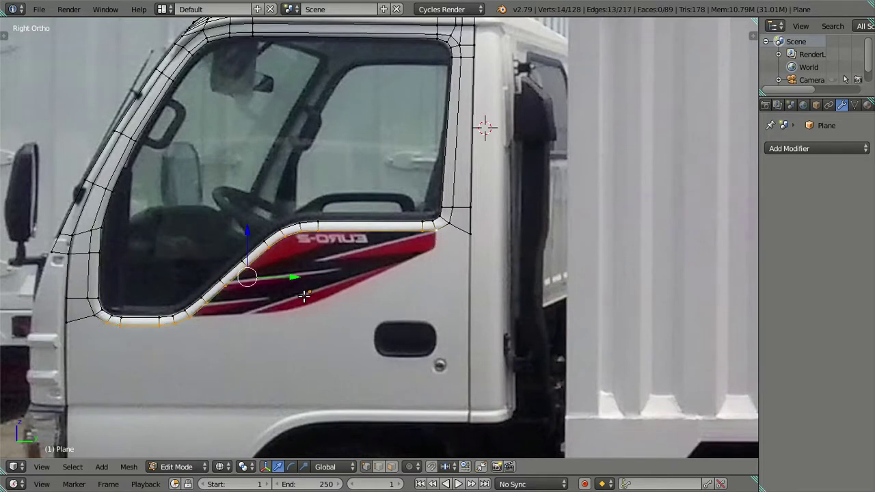
{"action": "key", "text": "e"}
{"action": "key", "text": "z"}
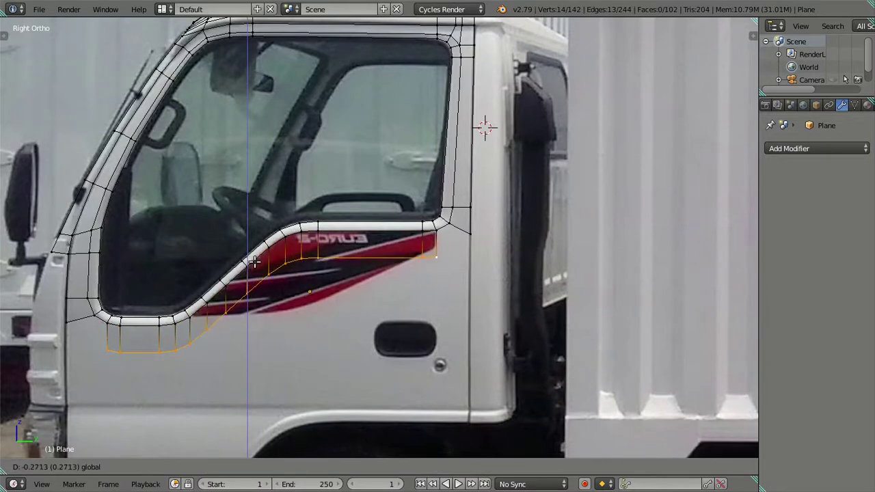
{"action": "left_click", "coordinate": [254, 262]}
{"action": "right_click", "coordinate": [441, 256]}
{"action": "key", "text": "g"}
{"action": "key", "text": "y"}
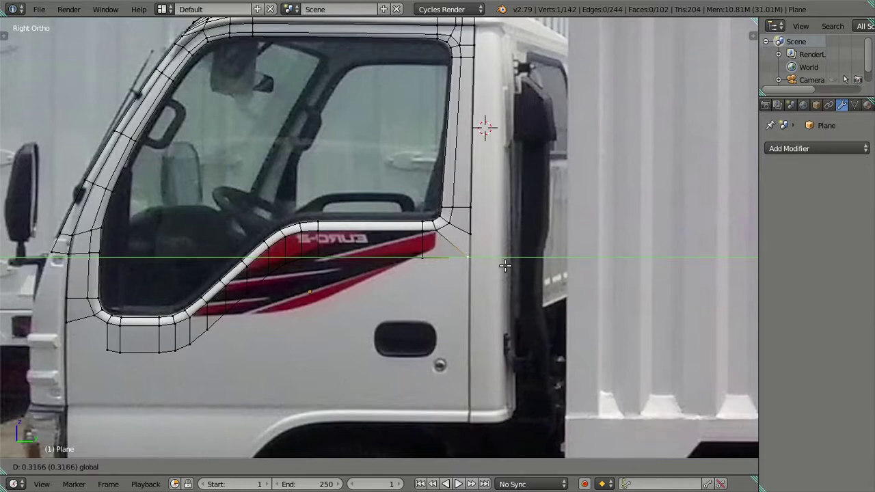
{"action": "left_click", "coordinate": [505, 266]}
Step: Lower the band's bottom edge, align the rear bottom corner, and fill the rear-end gap
{"action": "scroll", "coordinate": [506, 259], "scroll_direction": "up", "scroll_amount": 2}
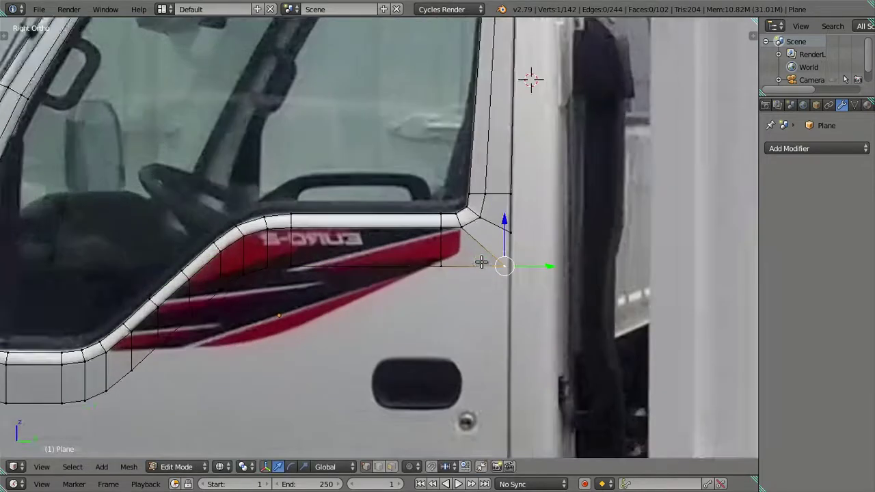
{"action": "scroll", "coordinate": [527, 269], "scroll_direction": "up", "scroll_amount": 1}
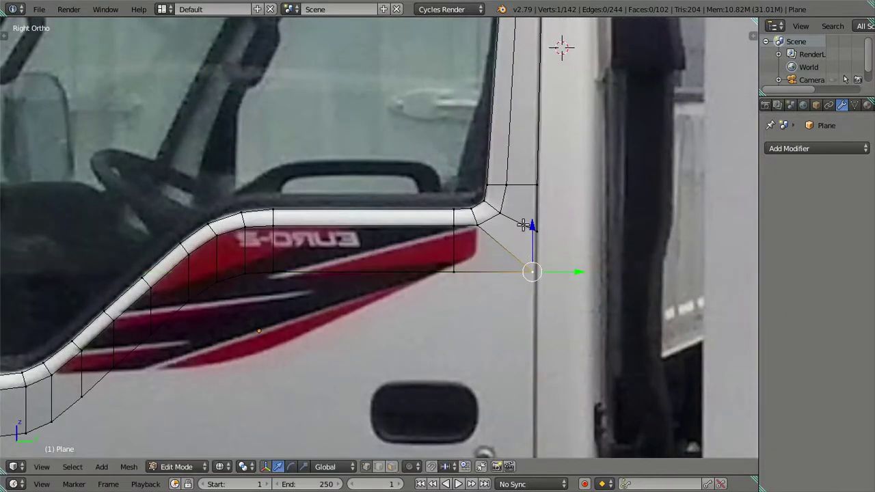
{"action": "mouse_move", "coordinate": [532, 226]}
{"action": "left_mouse_down"}
{"action": "mouse_move", "coordinate": [532, 245]}
{"action": "mouse_move", "coordinate": [531, 226]}
{"action": "left_mouse_up"}
{"action": "right_click", "coordinate": [490, 271], "text": "alt"}
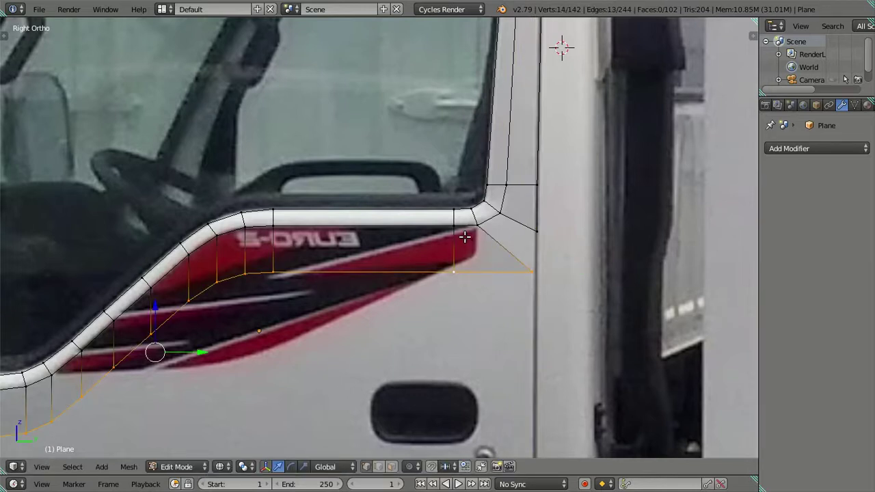
{"action": "left_click_drag", "start_coordinate": [164, 324], "coordinate": [162, 335]}
{"action": "right_click", "coordinate": [544, 286]}
{"action": "left_click_drag", "start_coordinate": [557, 296], "coordinate": [558, 295]}
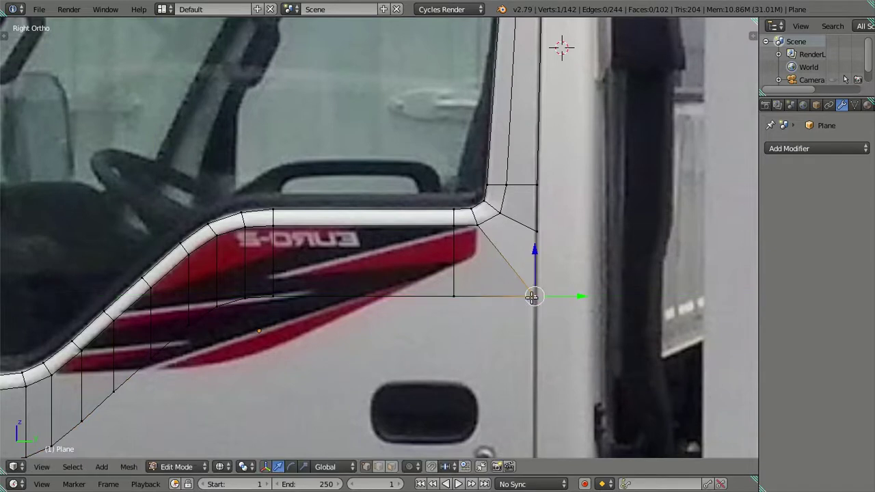
{"action": "right_click", "coordinate": [537, 233], "text": "ctrl"}
{"action": "key", "text": "f"}
{"action": "key", "text": "a"}
Step: Slide the band's front bottom corner to the front pillar and fill the front gap
{"action": "scroll", "coordinate": [410, 288], "scroll_direction": "down", "scroll_amount": 2}
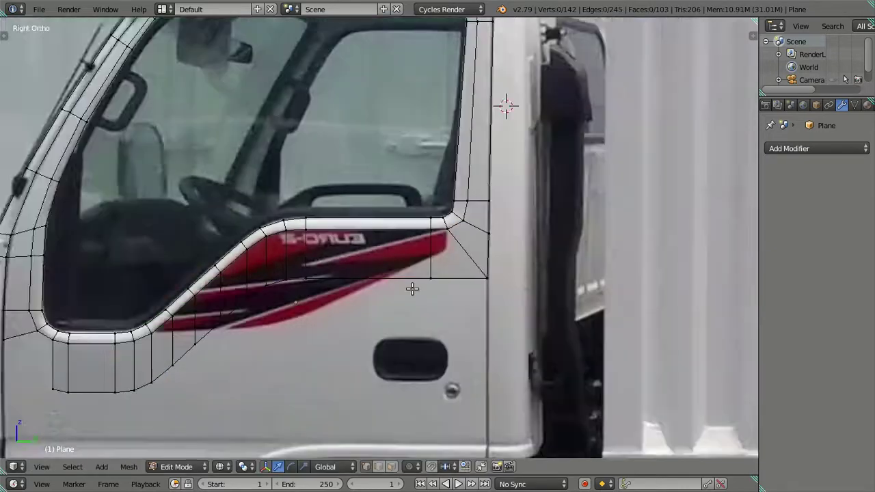
{"action": "scroll", "coordinate": [319, 327], "scroll_direction": "down", "scroll_amount": 2}
{"action": "middle_click_drag", "start_coordinate": [319, 327], "coordinate": [416, 248], "text": "shift"}
{"action": "scroll", "coordinate": [260, 286], "scroll_direction": "up", "scroll_amount": 3}
{"action": "right_click", "coordinate": [172, 313]}
{"action": "key", "text": "g"}
{"action": "key", "text": "y"}
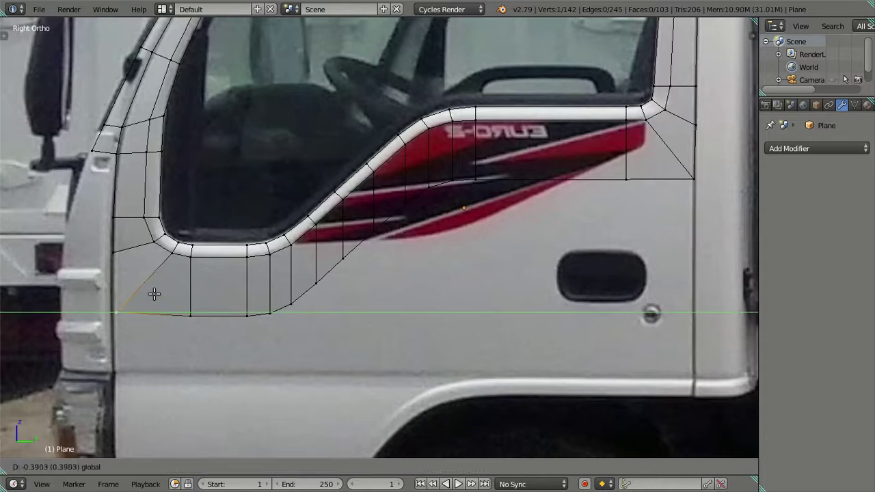
{"action": "left_click", "coordinate": [153, 294]}
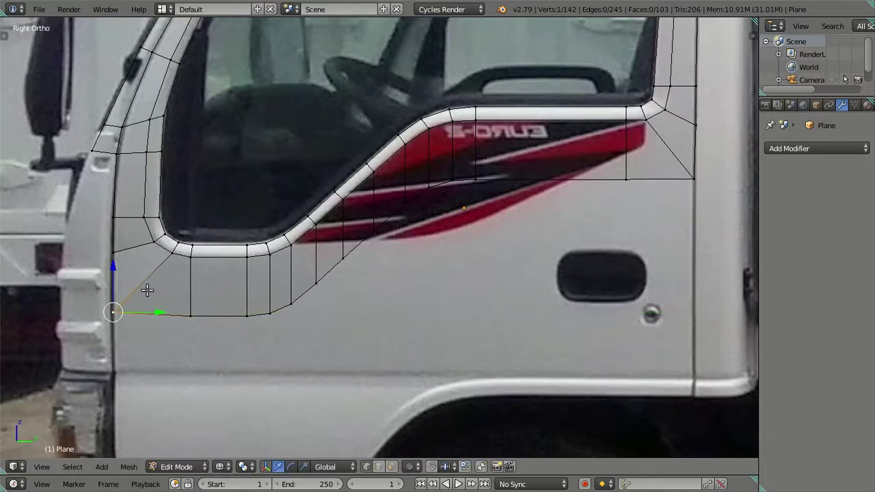
{"action": "right_click", "coordinate": [112, 252], "text": "ctrl"}
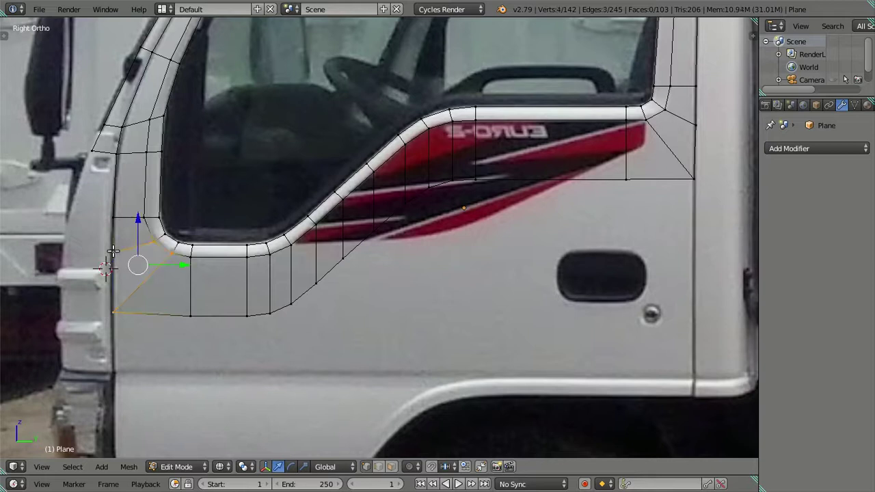
{"action": "key", "text": "f"}
{"action": "key", "text": "a"}
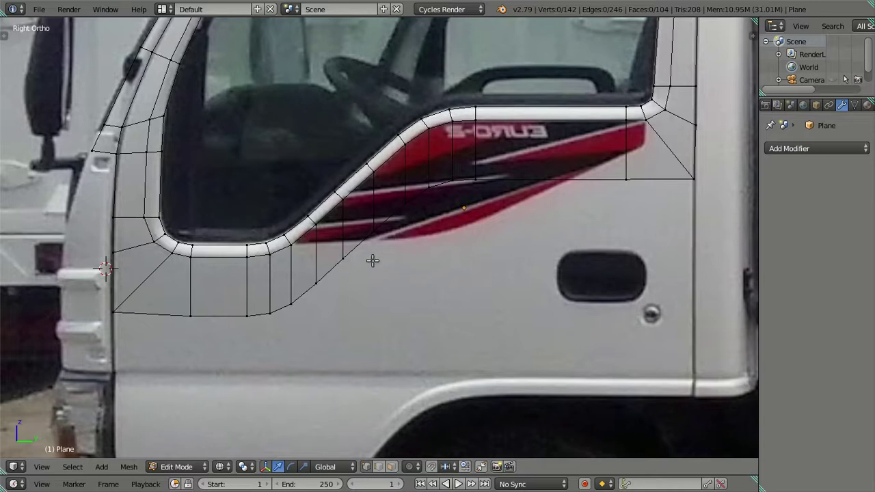
Step: Select the horizontal sill vertex row, try lowering it, and cancel, leaving it in place
{"action": "right_click", "coordinate": [686, 187]}
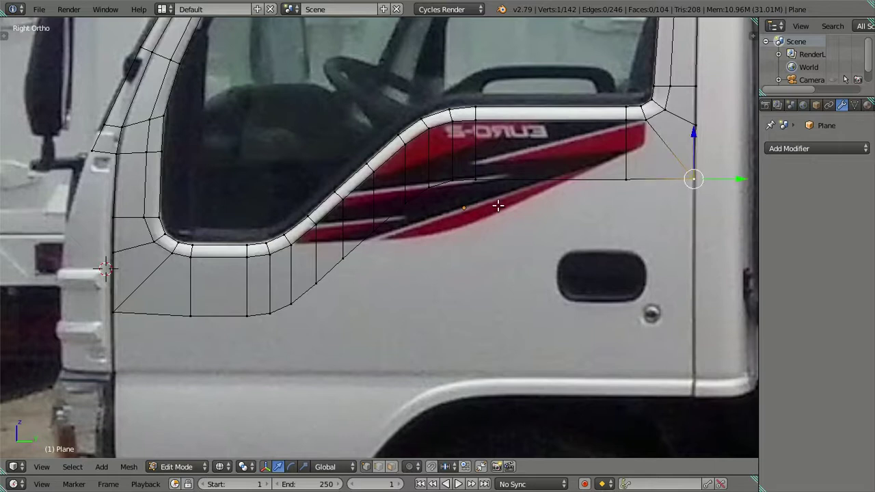
{"action": "right_click", "coordinate": [455, 189], "text": "ctrl"}
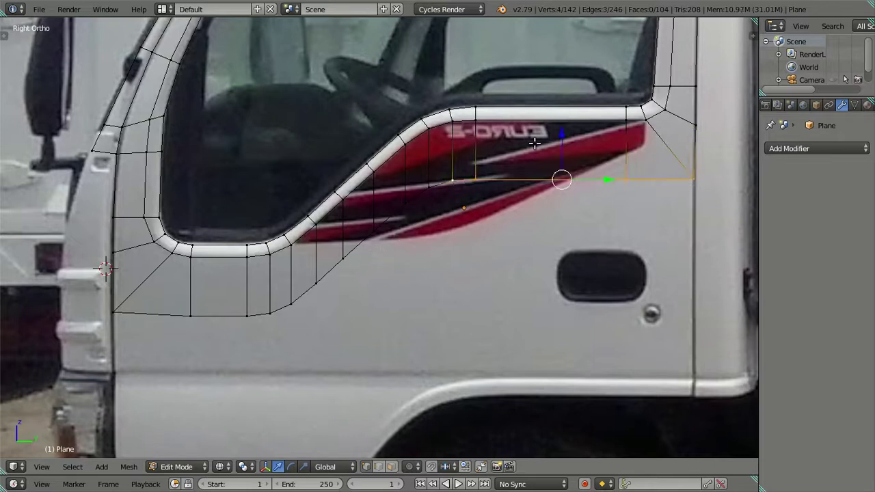
{"action": "left_click", "coordinate": [553, 137]}
{"action": "left_click_drag", "start_coordinate": [560, 149], "coordinate": [572, 167]}
{"action": "right_click", "coordinate": [582, 203]}
Step: Set the front bottom corner vertex's Z height numerically in the N sidebar
{"action": "key", "text": "n"}
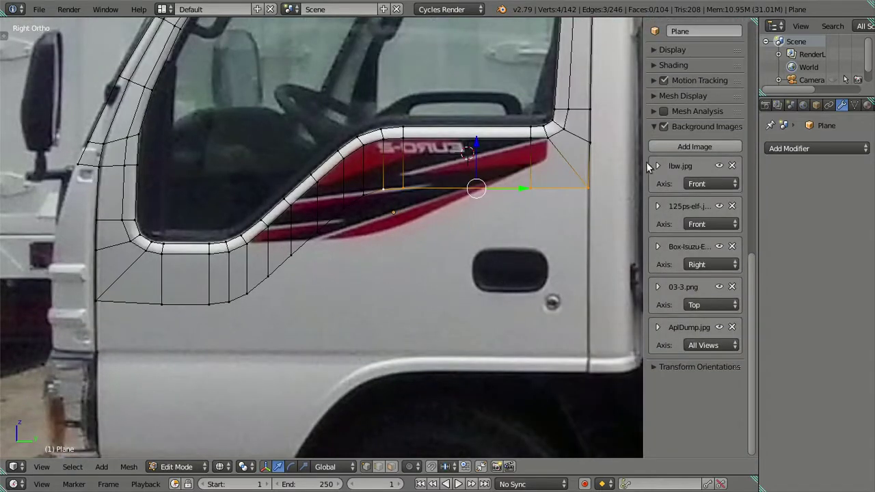
{"action": "scroll", "coordinate": [646, 166], "scroll_direction": "down", "scroll_amount": 2}
{"action": "right_click", "coordinate": [588, 187]}
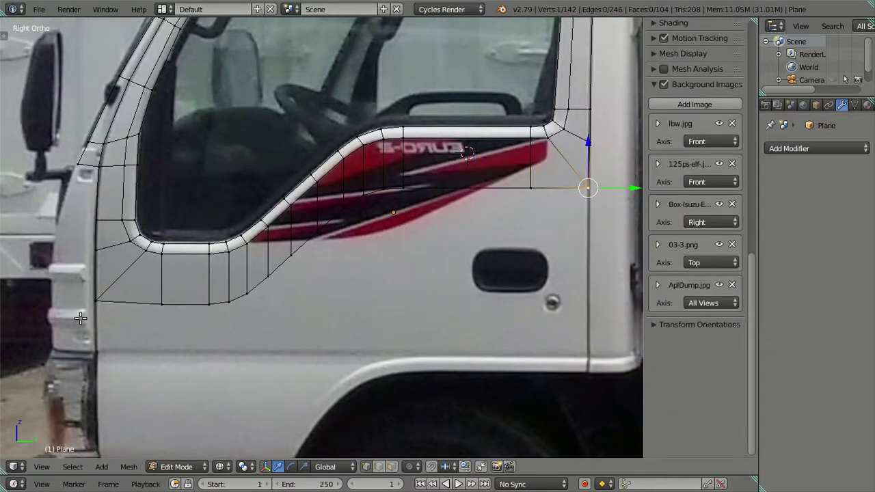
{"action": "right_click", "coordinate": [95, 301]}
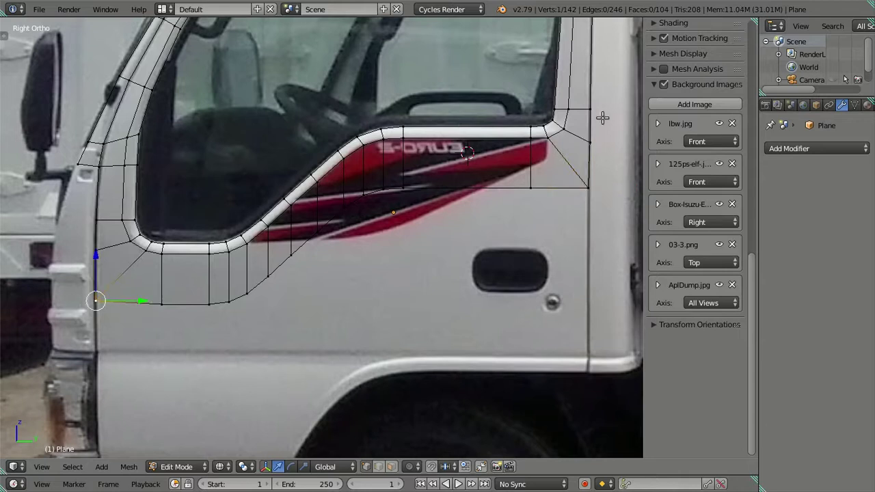
{"action": "scroll", "coordinate": [688, 59], "scroll_direction": "up", "scroll_amount": 5}
{"action": "scroll", "coordinate": [673, 46], "scroll_direction": "up", "scroll_amount": 4}
{"action": "scroll", "coordinate": [674, 46], "scroll_direction": "up", "scroll_amount": 4}
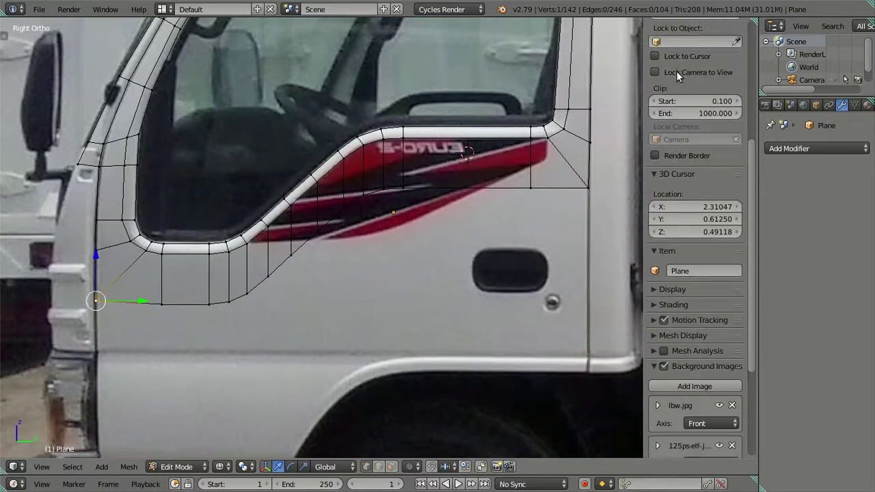
{"action": "scroll", "coordinate": [677, 70], "scroll_direction": "up", "scroll_amount": 4}
{"action": "left_click", "coordinate": [691, 80]}
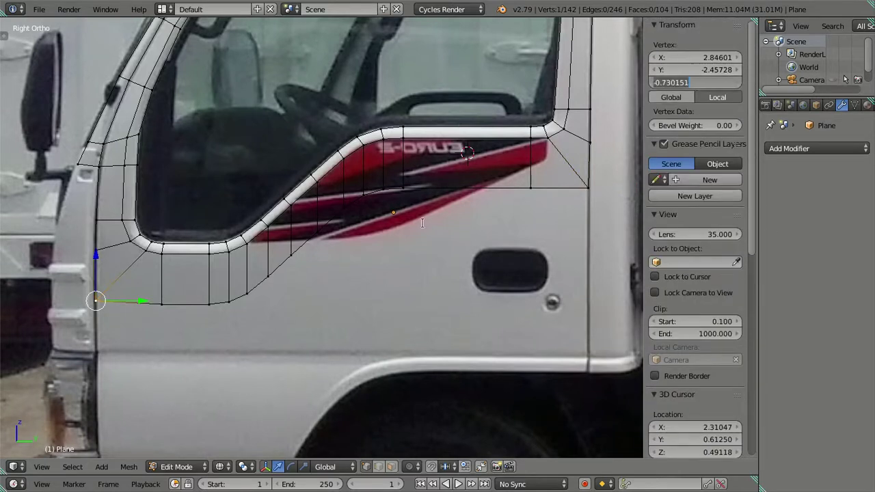
{"action": "key", "text": "Return"}
Step: Level the following bottom-edge vertices with the bottom row's height
{"action": "right_click", "coordinate": [162, 303]}
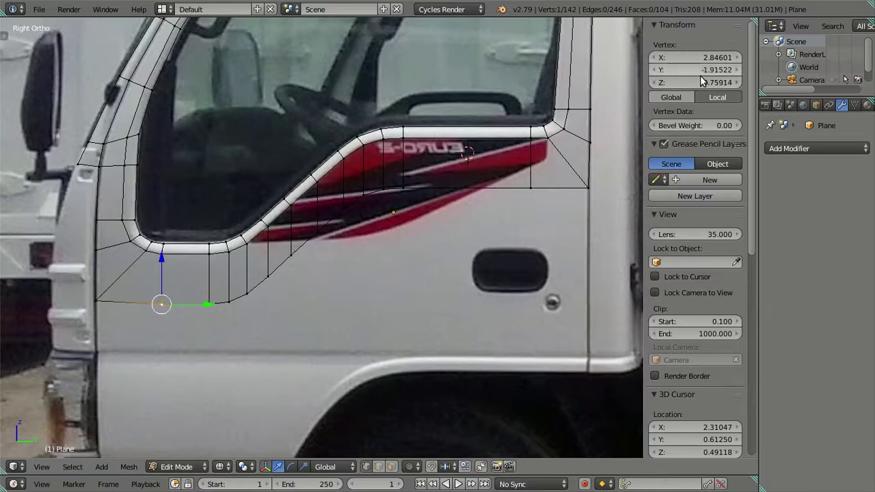
{"action": "right_click", "coordinate": [210, 304]}
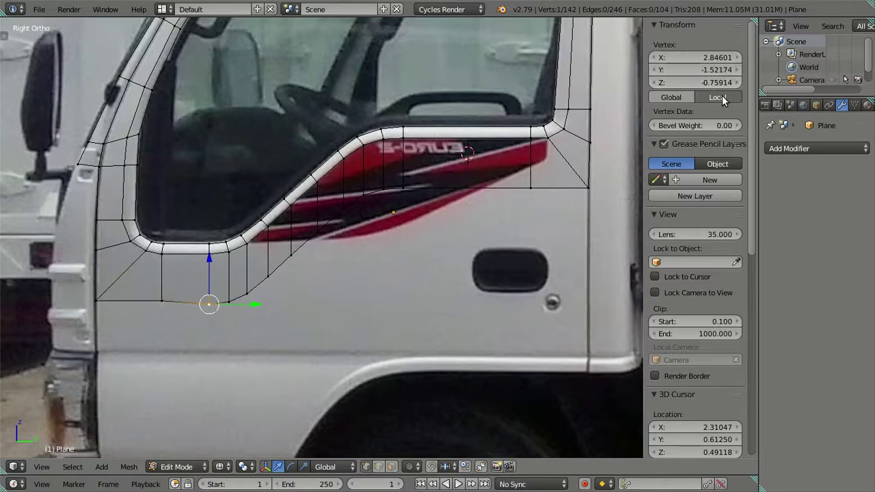
{"action": "right_click", "coordinate": [228, 302]}
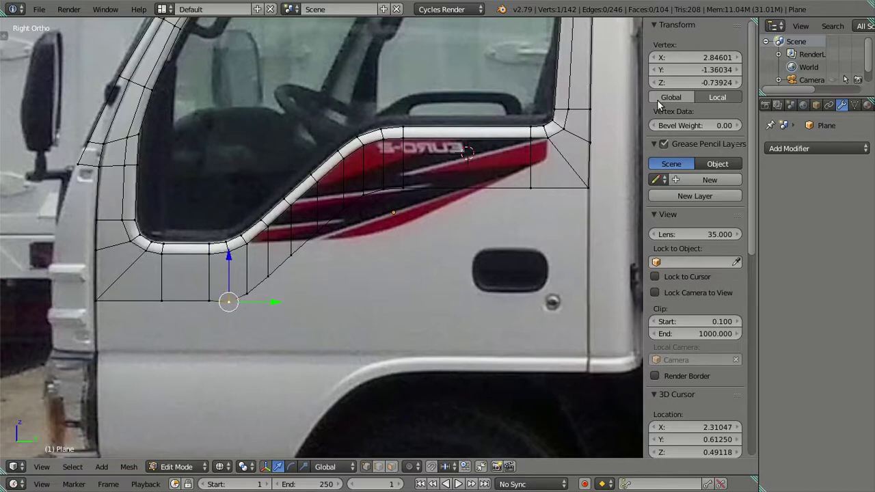
{"action": "left_click_drag", "start_coordinate": [691, 79], "coordinate": [694, 80]}
{"action": "right_click", "coordinate": [260, 291]}
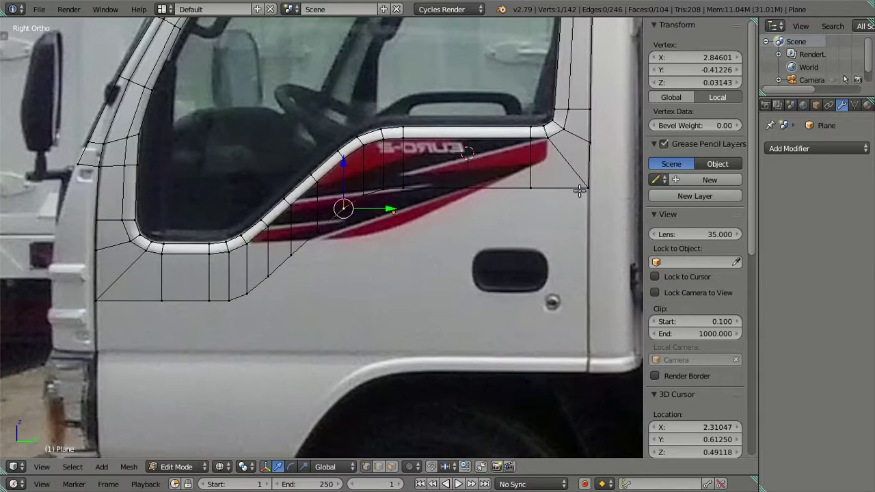
Step: Lower the stripe-edge vertex row toward the door-handle line, then drop the step's vertex pair vertically
{"action": "right_click", "coordinate": [560, 198], "text": "alt"}
{"action": "left_click_drag", "start_coordinate": [434, 148], "coordinate": [445, 208]}
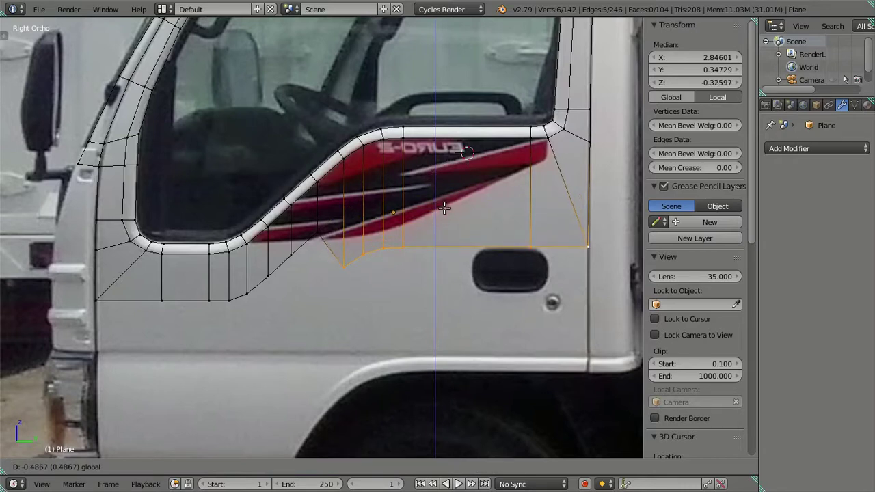
{"action": "right_click", "coordinate": [317, 232]}
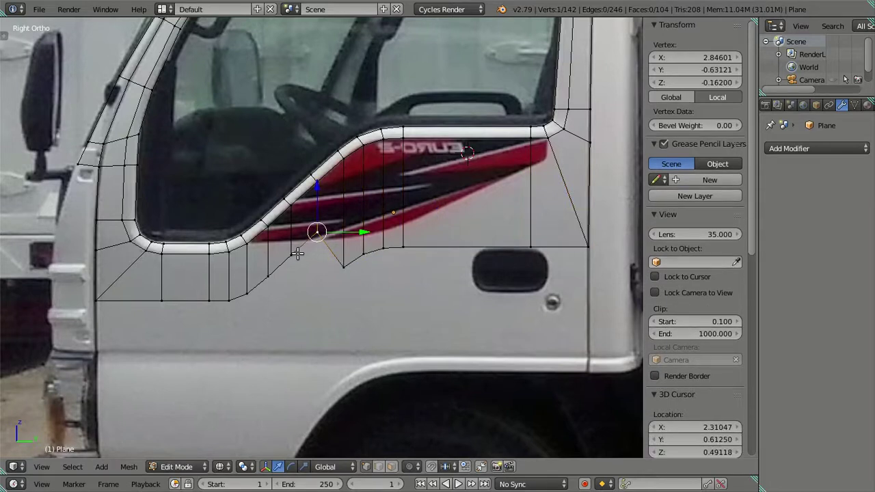
{"action": "right_click", "coordinate": [268, 277], "text": "ctrl"}
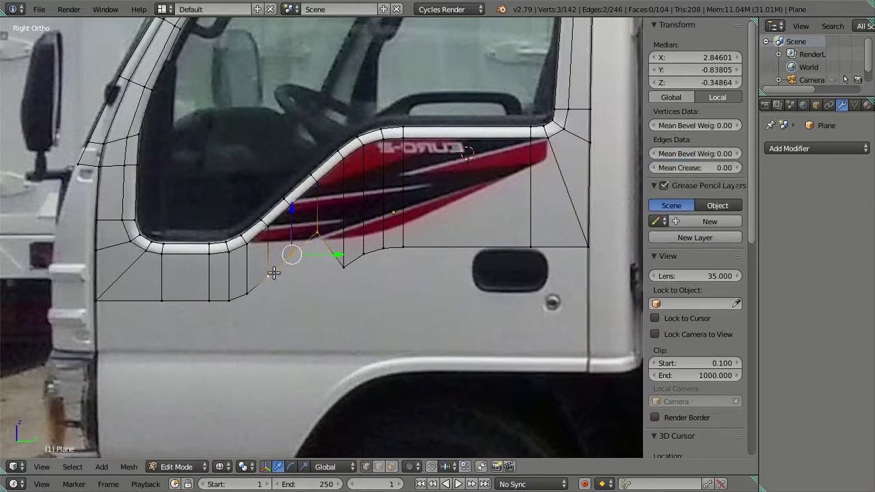
{"action": "right_click", "coordinate": [292, 254]}
{"action": "right_click", "coordinate": [317, 232], "text": "shift"}
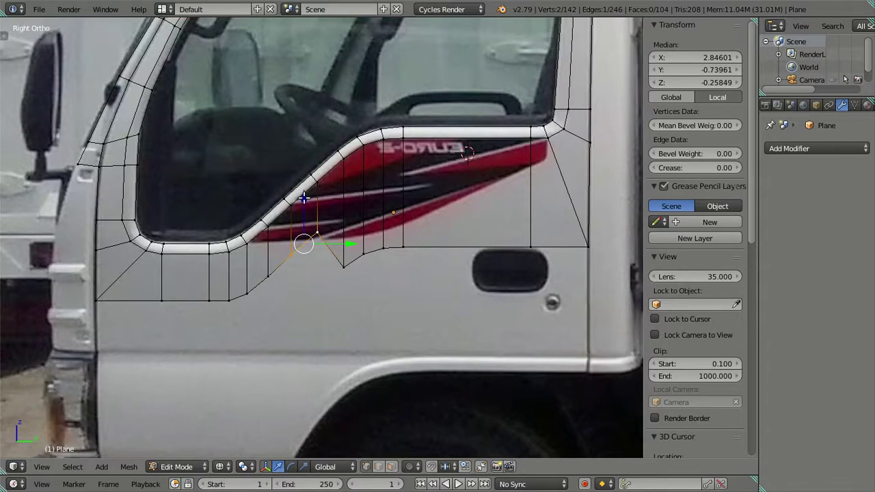
{"action": "key", "text": "g"}
{"action": "key", "text": "z"}
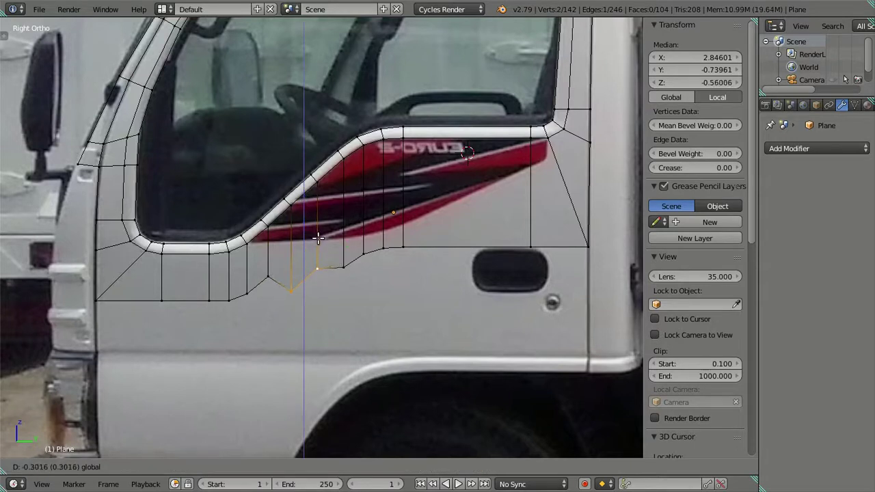
{"action": "left_click", "coordinate": [319, 238]}
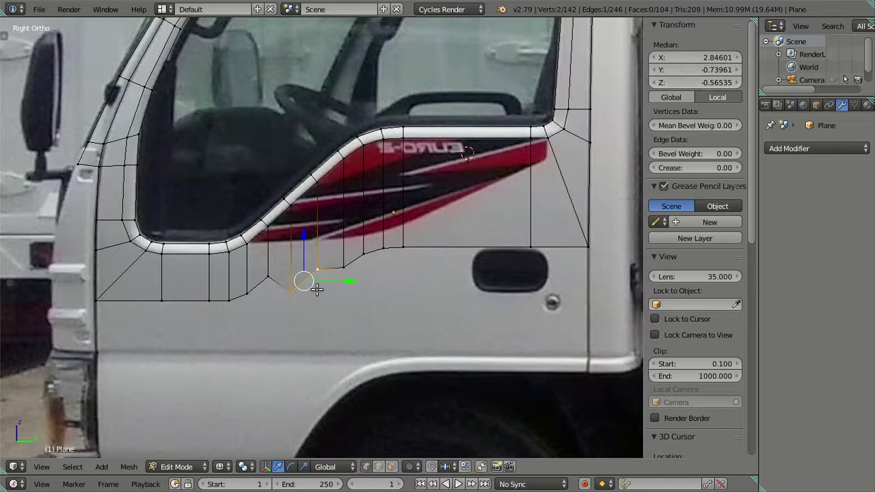
Step: Place the step-corner vertex on the diagonal and drop the next column's vertex to bottom-row height
{"action": "right_click", "coordinate": [291, 293]}
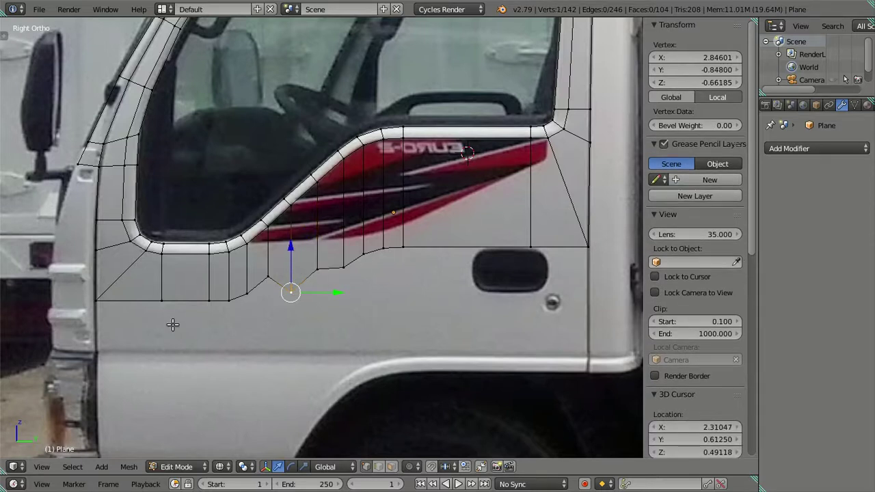
{"action": "left_click_drag", "start_coordinate": [290, 293], "coordinate": [268, 276]}
{"action": "left_click_drag", "start_coordinate": [673, 82], "coordinate": [707, 83]}
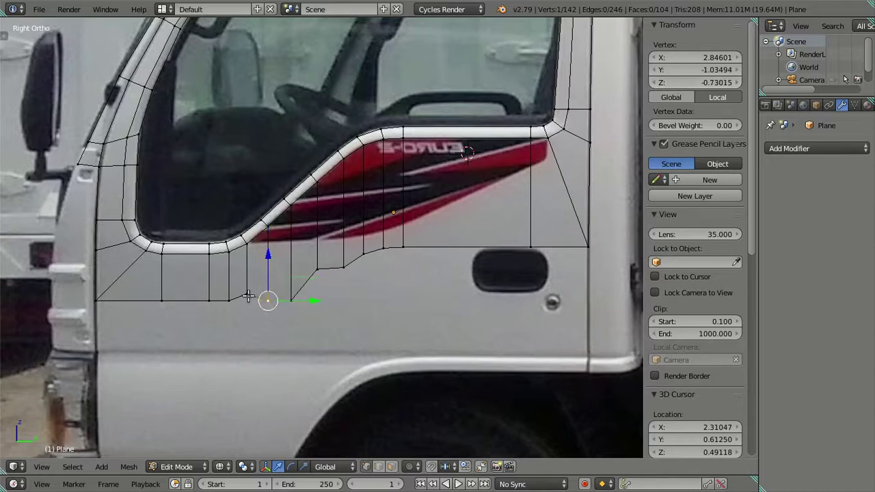
{"action": "right_click", "coordinate": [318, 269]}
{"action": "left_click_drag", "start_coordinate": [694, 83], "coordinate": [692, 84]}
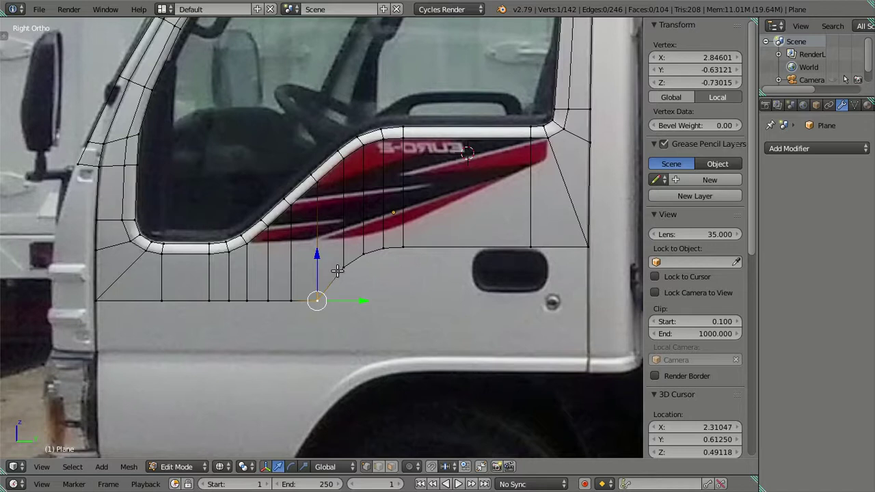
Step: Slide the stripe panel's rear corner out to the door's rear edge and adjust the diagonal-step vertex
{"action": "right_click", "coordinate": [530, 245]}
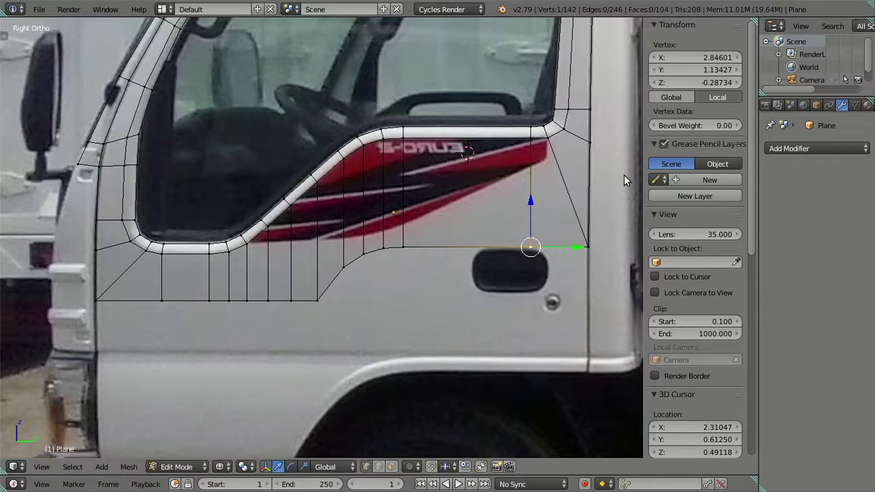
{"action": "left_click_drag", "start_coordinate": [579, 238], "coordinate": [636, 239]}
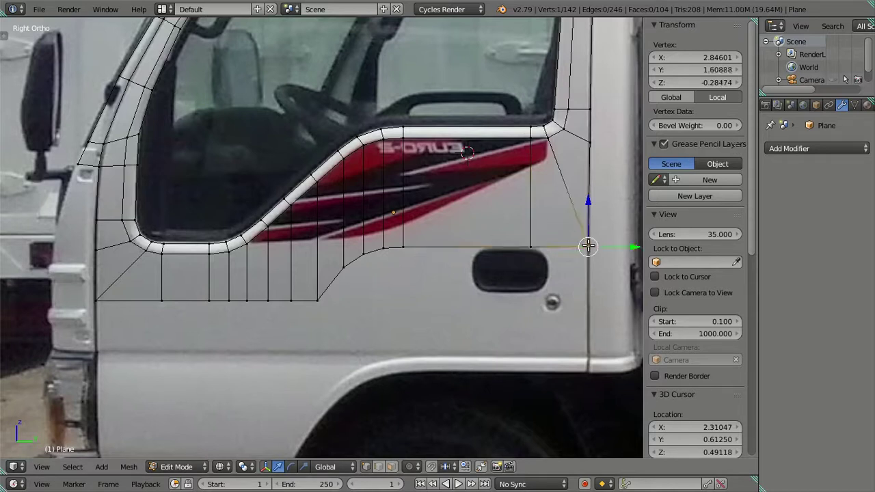
{"action": "right_click", "coordinate": [346, 270]}
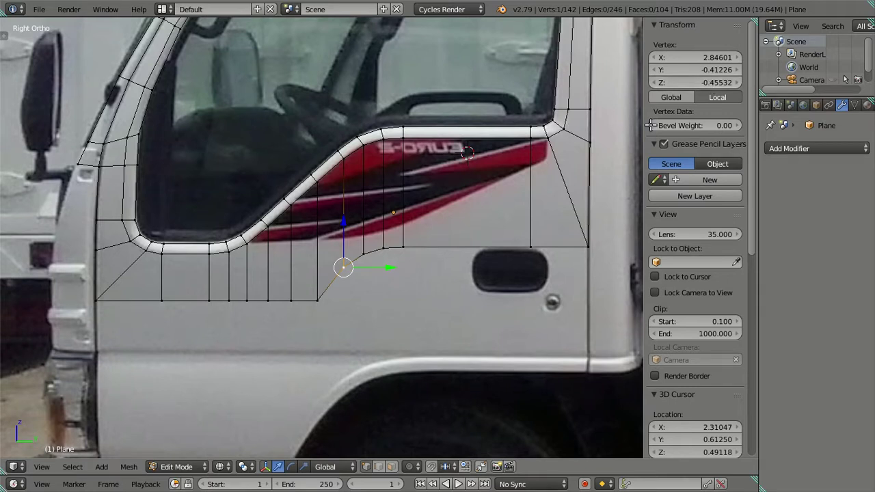
{"action": "key", "text": "ctrl+v"}
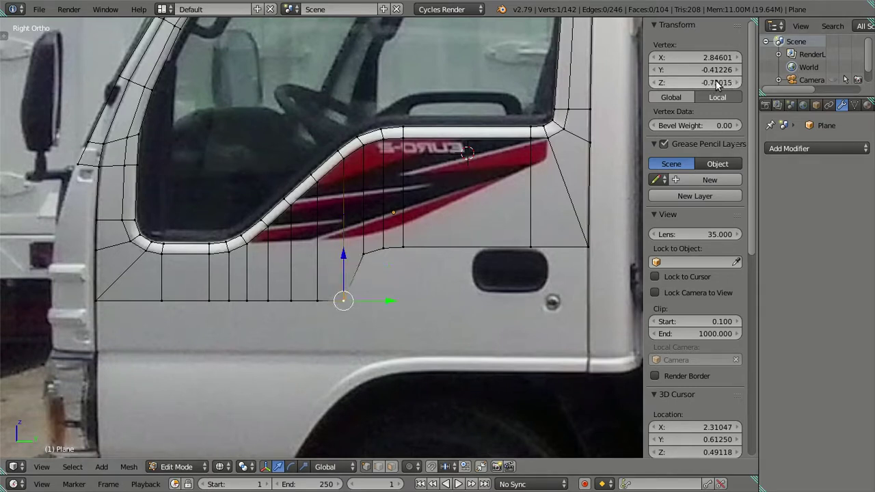
{"action": "key", "text": "a"}
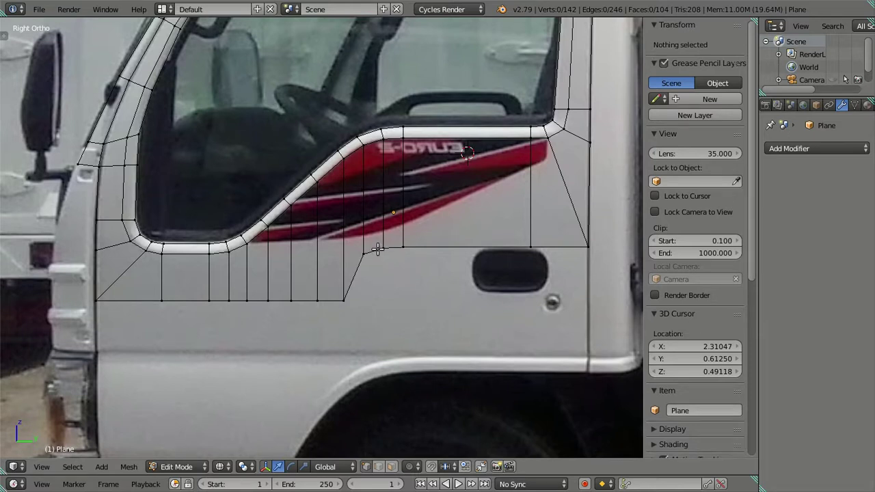
Step: Try adjusting the height of the vertex at the step's end, then restore its previous position
{"action": "right_click", "coordinate": [404, 246]}
{"action": "left_click", "coordinate": [694, 82]}
{"action": "key", "text": "Escape"}
{"action": "key", "text": "ctrl+alt+v"}
{"action": "left_click_drag", "start_coordinate": [694, 83], "coordinate": [699, 87]}
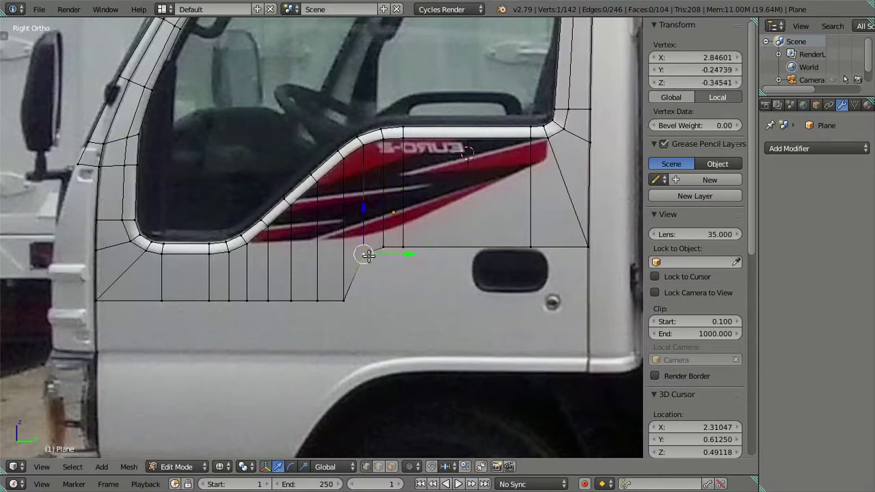
{"action": "key", "text": "Escape"}
{"action": "key", "text": "s"}
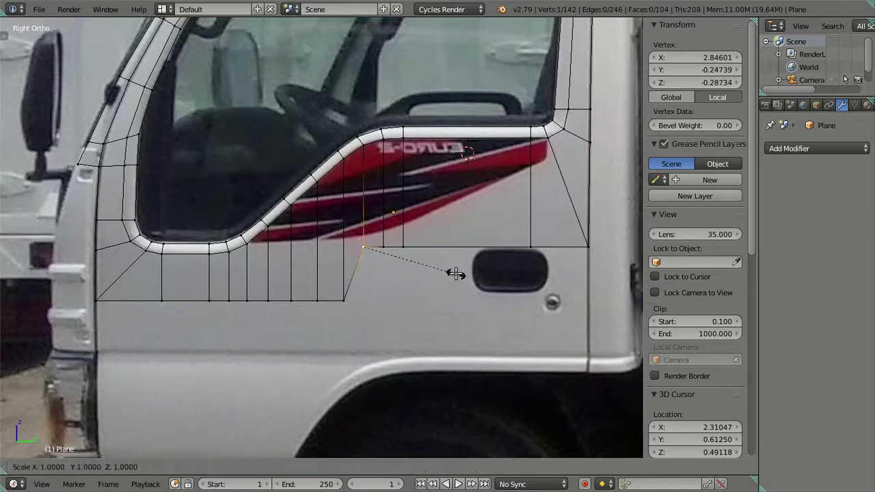
{"action": "key", "text": "Escape"}
Step: Select the stripe's lower vertex row toward the rear, then orbit to view the mesh at an angle
{"action": "middle_click_drag", "start_coordinate": [513, 266], "coordinate": [475, 277], "text": "shift"}
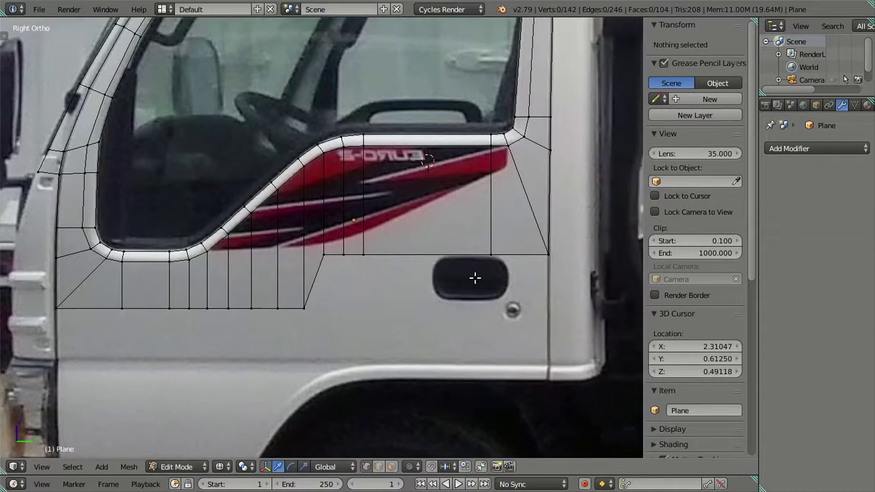
{"action": "right_click", "coordinate": [549, 256]}
{"action": "right_click", "coordinate": [337, 249], "text": "ctrl"}
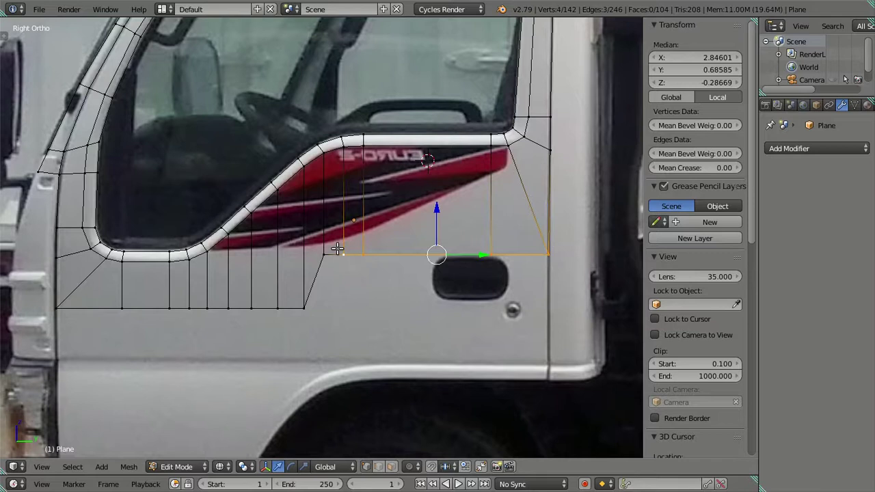
{"action": "scroll", "coordinate": [337, 249], "scroll_direction": "down", "scroll_amount": 2}
{"action": "scroll", "coordinate": [375, 229], "scroll_direction": "down", "scroll_amount": 1}
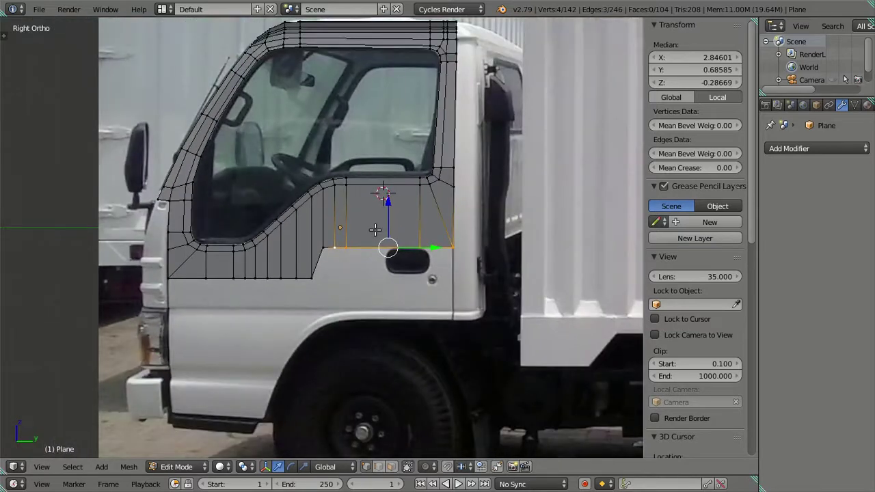
{"action": "key", "text": "a"}
{"action": "mouse_move", "coordinate": [380, 228]}
{"action": "middle_mouse_down"}
{"action": "mouse_move", "coordinate": [365, 246]}
{"action": "mouse_move", "coordinate": [466, 215]}
{"action": "mouse_move", "coordinate": [449, 207]}
{"action": "middle_mouse_up"}
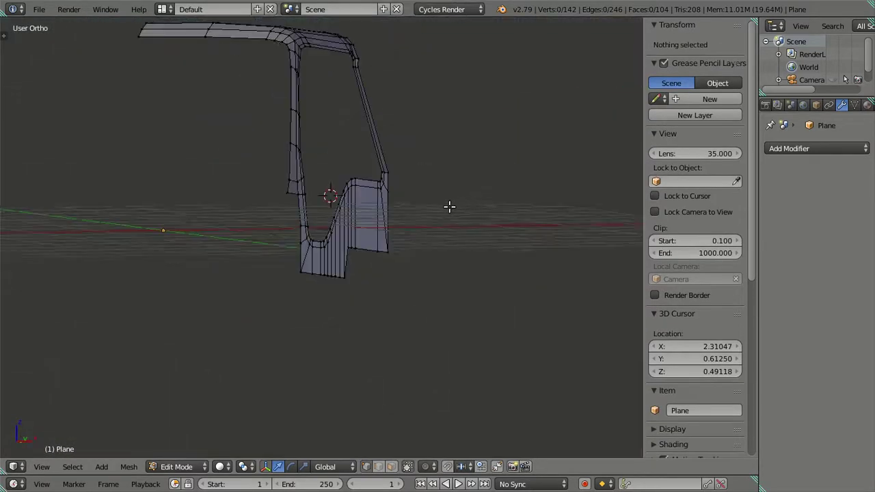
{"action": "key", "text": "KP_1"}
{"action": "scroll", "coordinate": [400, 236], "scroll_direction": "up", "scroll_amount": 1}
{"action": "scroll", "coordinate": [413, 161], "scroll_direction": "up", "scroll_amount": 1}
{"action": "scroll", "coordinate": [402, 128], "scroll_direction": "up", "scroll_amount": 1}
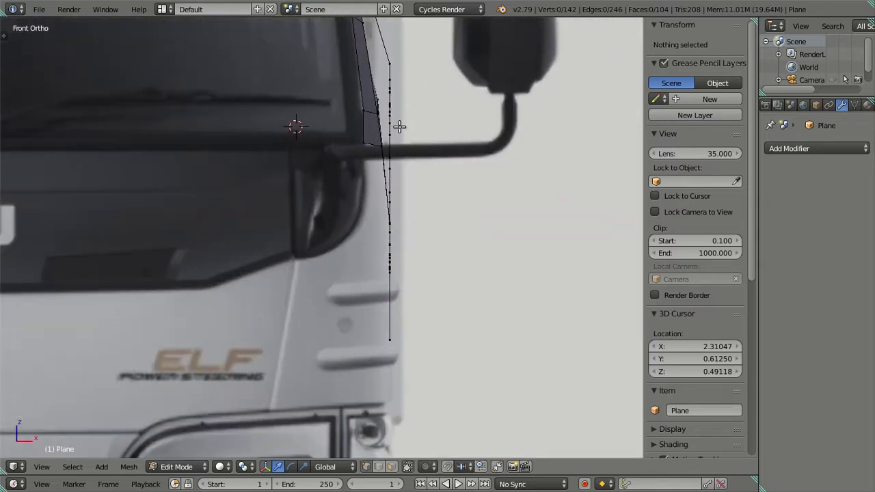
{"action": "scroll", "coordinate": [380, 235], "scroll_direction": "up", "scroll_amount": 2}
{"action": "mouse_move", "coordinate": [379, 235]}
{"action": "middle_mouse_down"}
{"action": "mouse_move", "coordinate": [326, 219]}
{"action": "mouse_move", "coordinate": [351, 199]}
{"action": "mouse_move", "coordinate": [371, 209]}
{"action": "mouse_move", "coordinate": [502, 195]}
{"action": "mouse_move", "coordinate": [385, 227]}
{"action": "mouse_move", "coordinate": [348, 301]}
{"action": "mouse_move", "coordinate": [417, 236]}
{"action": "mouse_move", "coordinate": [335, 212]}
{"action": "mouse_move", "coordinate": [299, 174]}
{"action": "mouse_move", "coordinate": [295, 139]}
{"action": "mouse_move", "coordinate": [307, 117]}
{"action": "mouse_move", "coordinate": [475, 218]}
{"action": "mouse_move", "coordinate": [452, 203]}
{"action": "middle_mouse_up"}
{"action": "scroll", "coordinate": [474, 219], "scroll_direction": "up", "scroll_amount": 3}
{"action": "key", "text": "KP_1"}
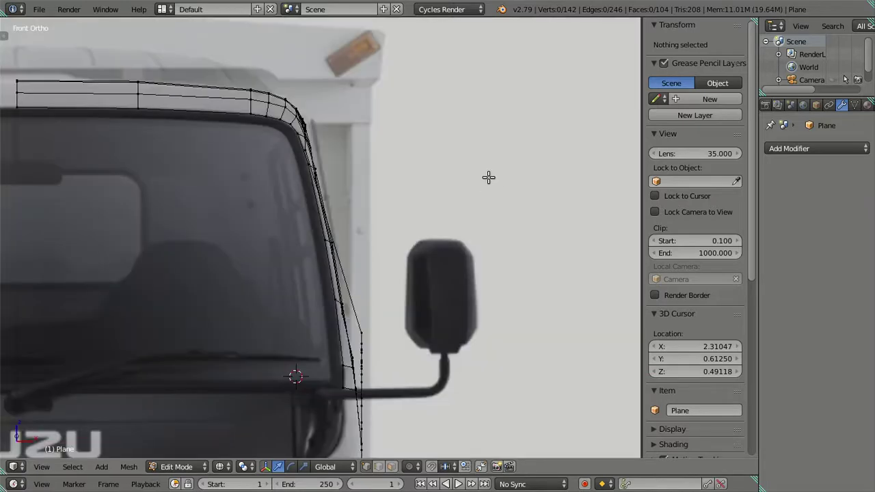
{"action": "middle_click_drag", "start_coordinate": [488, 178], "coordinate": [497, 254], "text": "shift"}
{"action": "scroll", "coordinate": [497, 255], "scroll_direction": "up", "scroll_amount": 2}
{"action": "scroll", "coordinate": [383, 221], "scroll_direction": "up", "scroll_amount": 2}
{"action": "middle_click_drag", "start_coordinate": [569, 220], "coordinate": [539, 216]}
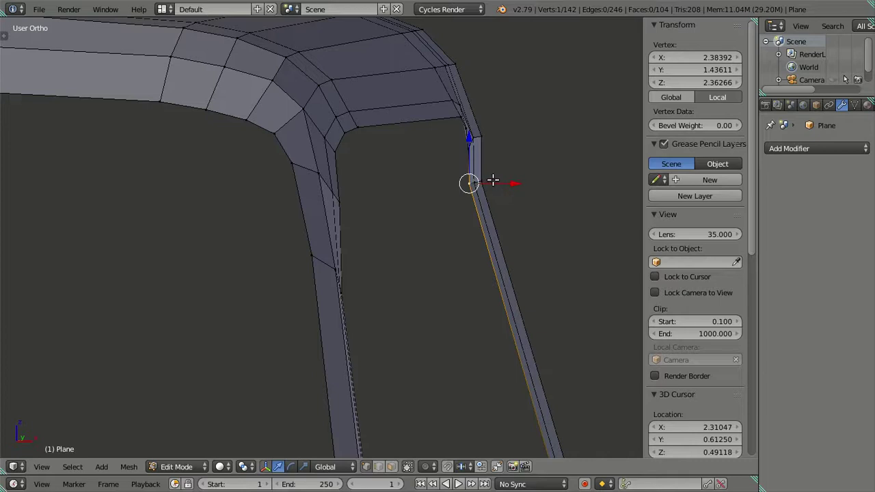
Step: In front view, slide the selected pillar-edge vertices sideways along X to match the reference
{"action": "right_click", "coordinate": [466, 152], "text": "shift"}
{"action": "key", "text": "KP_1"}
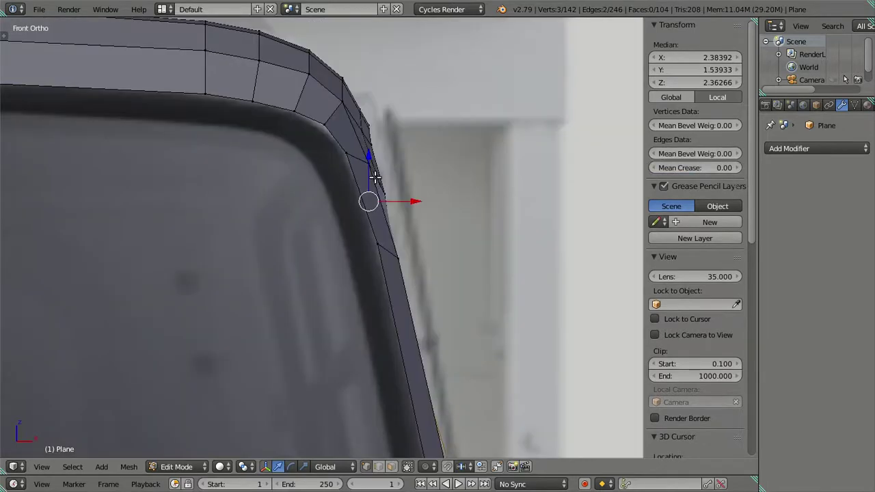
{"action": "scroll", "coordinate": [431, 179], "scroll_direction": "up", "scroll_amount": 3}
{"action": "left_click_drag", "start_coordinate": [447, 172], "coordinate": [457, 172]}
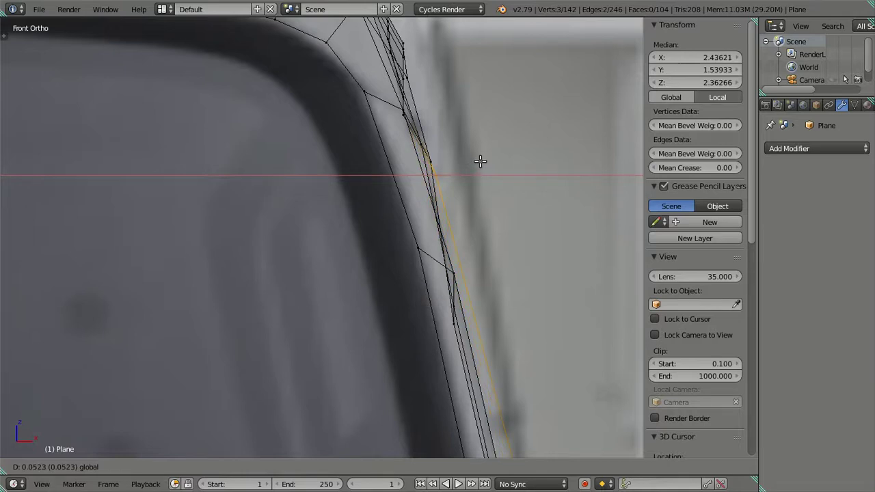
{"action": "left_click", "coordinate": [478, 160]}
{"action": "key", "text": "a"}
Step: Select the window frame corner vertices and realign them along X in front view
{"action": "mouse_move", "coordinate": [477, 171]}
{"action": "middle_mouse_down"}
{"action": "mouse_move", "coordinate": [475, 185]}
{"action": "mouse_move", "coordinate": [412, 190]}
{"action": "middle_mouse_up"}
{"action": "scroll", "coordinate": [413, 190], "scroll_direction": "down", "scroll_amount": 3}
{"action": "middle_click_drag", "start_coordinate": [449, 211], "coordinate": [387, 253]}
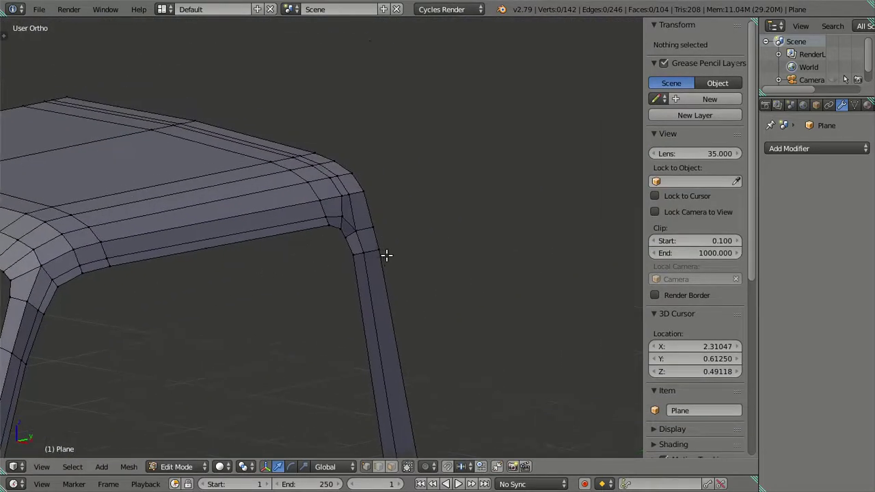
{"action": "scroll", "coordinate": [387, 254], "scroll_direction": "up", "scroll_amount": 3}
{"action": "scroll", "coordinate": [370, 199], "scroll_direction": "up", "scroll_amount": 2}
{"action": "scroll", "coordinate": [370, 198], "scroll_direction": "down", "scroll_amount": 1}
{"action": "middle_click_drag", "start_coordinate": [369, 198], "coordinate": [347, 273]}
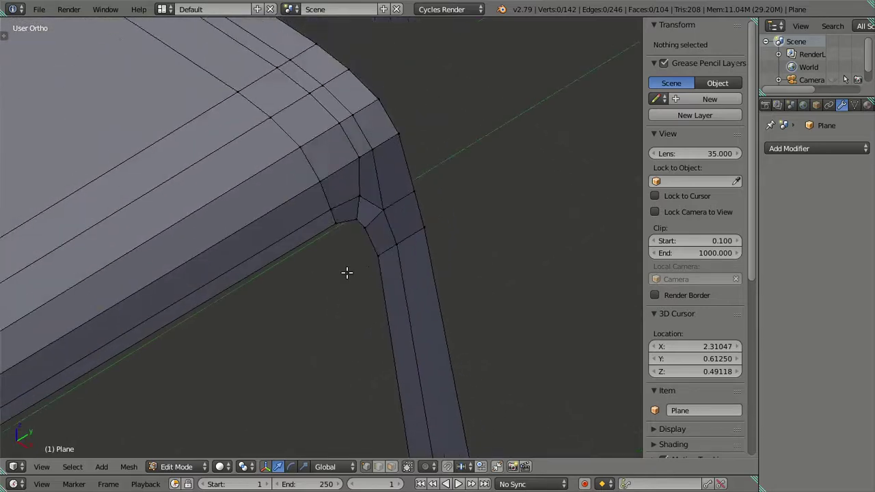
{"action": "right_click", "coordinate": [364, 228]}
{"action": "right_click", "coordinate": [367, 211], "text": "ctrl"}
{"action": "key", "text": "KP_1"}
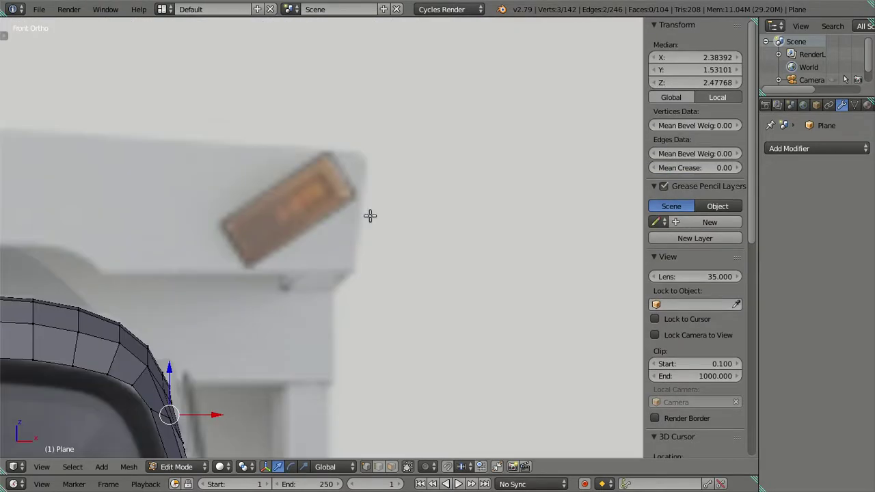
{"action": "key", "text": "KP_Decimal"}
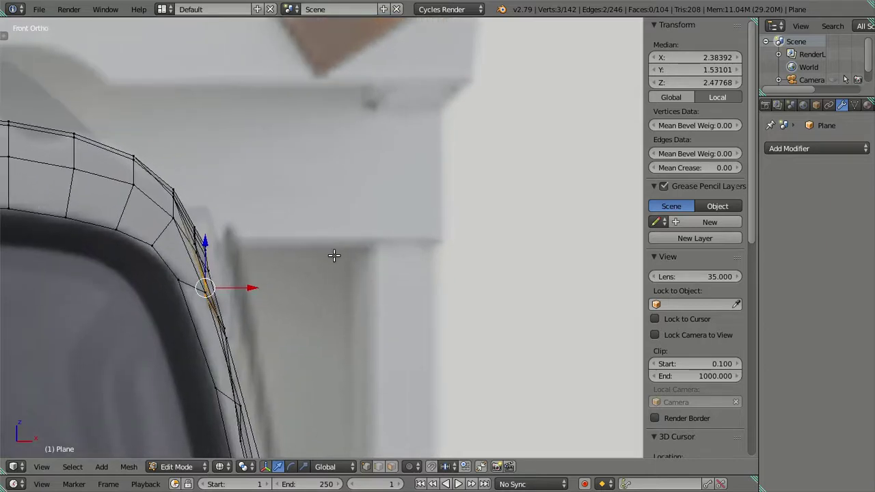
{"action": "key", "text": "KP_Decimal"}
{"action": "left_click_drag", "start_coordinate": [390, 219], "coordinate": [405, 221]}
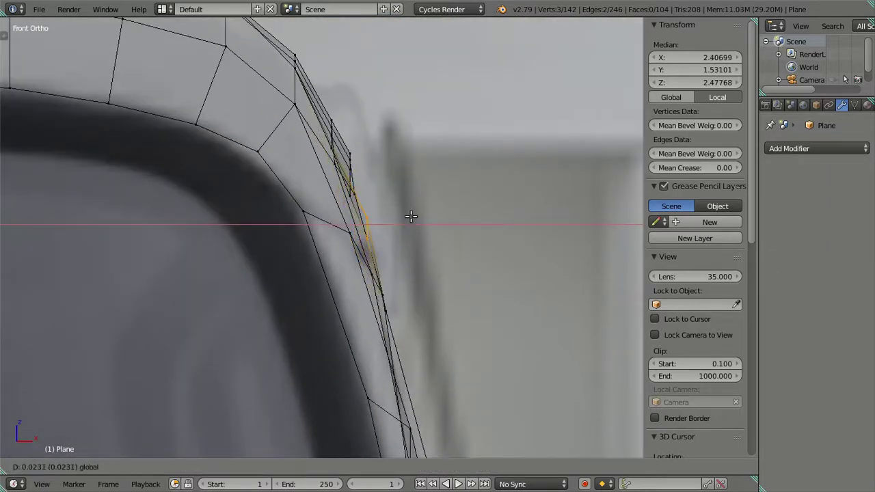
{"action": "left_click_drag", "start_coordinate": [412, 214], "coordinate": [390, 214]}
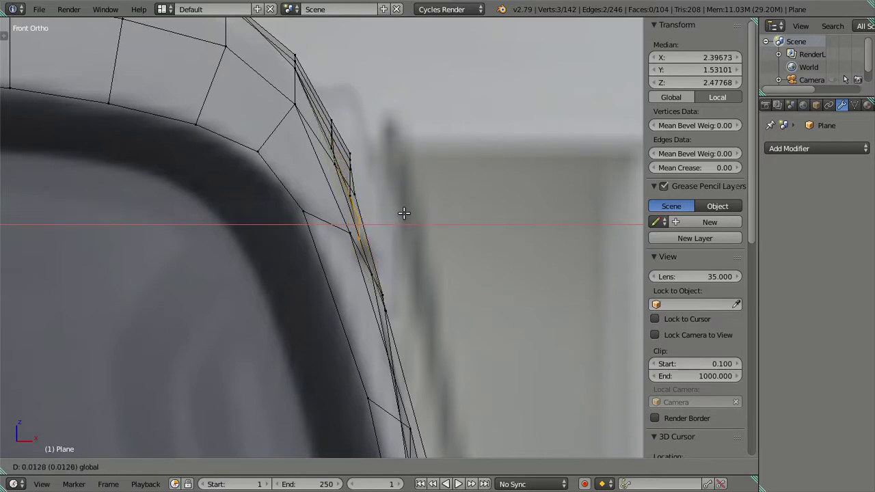
{"action": "left_click", "coordinate": [412, 212]}
{"action": "key", "text": "a"}
Step: Move one pillar corner vertex along X onto the front reference, checking in wireframe
{"action": "scroll", "coordinate": [408, 215], "scroll_direction": "down", "scroll_amount": 3}
{"action": "scroll", "coordinate": [472, 258], "scroll_direction": "down", "scroll_amount": 3}
{"action": "mouse_move", "coordinate": [473, 258]}
{"action": "middle_mouse_down"}
{"action": "mouse_move", "coordinate": [449, 272]}
{"action": "mouse_move", "coordinate": [447, 251]}
{"action": "mouse_move", "coordinate": [459, 236]}
{"action": "mouse_move", "coordinate": [480, 237]}
{"action": "mouse_move", "coordinate": [442, 227]}
{"action": "middle_mouse_up"}
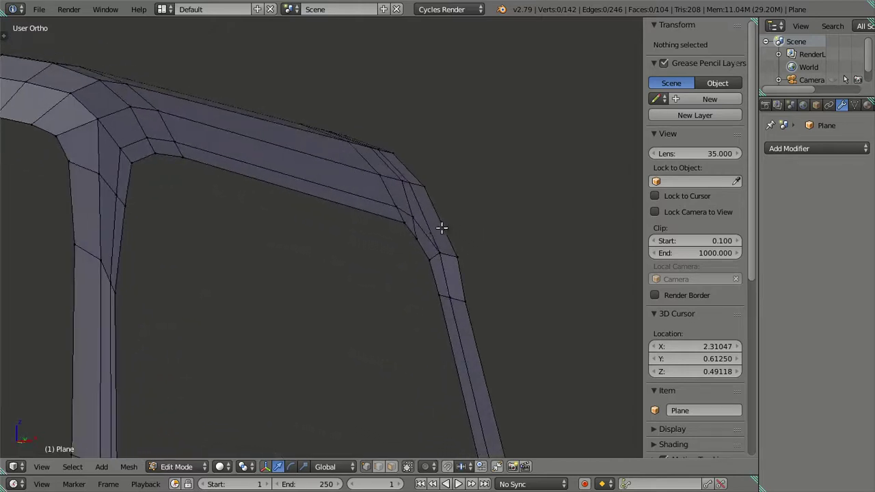
{"action": "right_click", "coordinate": [419, 240]}
{"action": "key", "text": "KP_1"}
{"action": "scroll", "coordinate": [344, 242], "scroll_direction": "up", "scroll_amount": 3}
{"action": "key", "text": "z"}
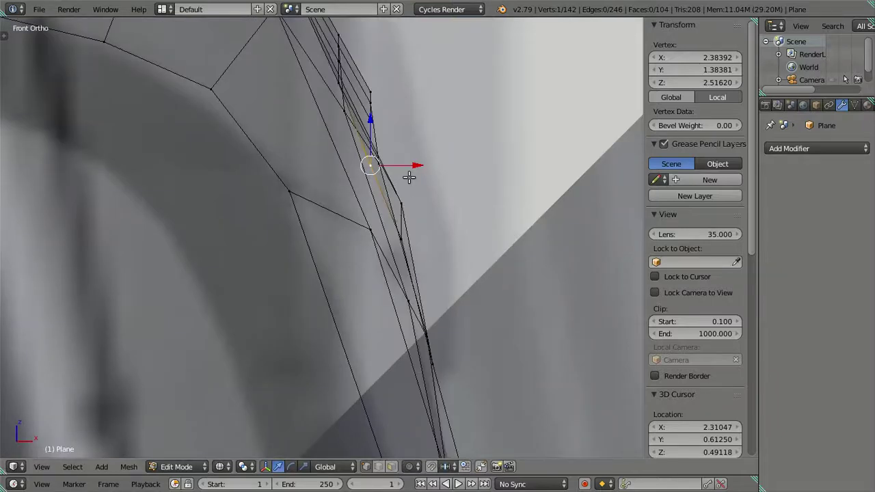
{"action": "left_click_drag", "start_coordinate": [408, 168], "coordinate": [411, 168]}
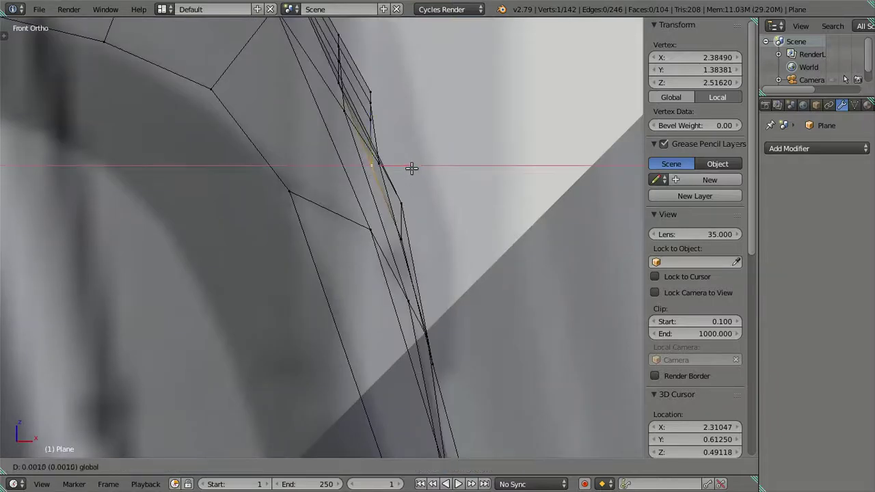
{"action": "left_click", "coordinate": [461, 162]}
{"action": "key", "text": "a"}
{"action": "key", "text": "z"}
Step: From the back view, select a pillar edge and move it along X with G X
{"action": "mouse_move", "coordinate": [458, 174]}
{"action": "middle_mouse_down"}
{"action": "mouse_move", "coordinate": [494, 242]}
{"action": "mouse_move", "coordinate": [200, 247]}
{"action": "middle_mouse_up"}
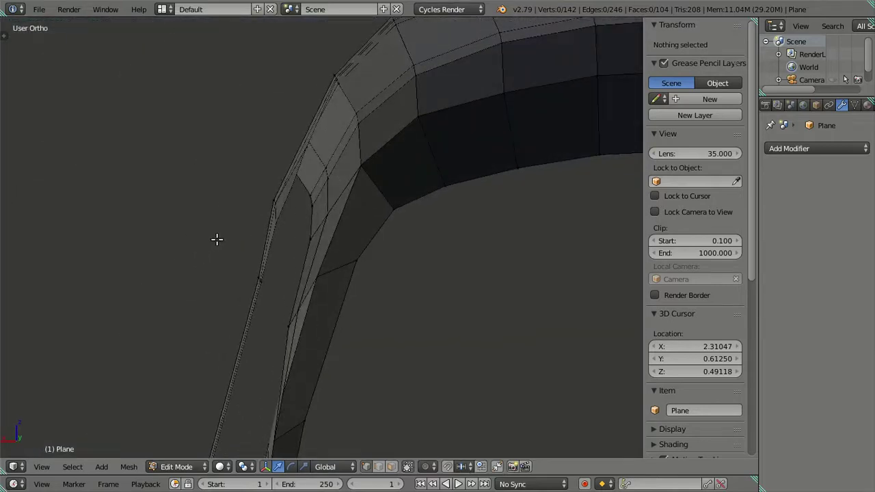
{"action": "key", "text": "ctrl+KP_1"}
{"action": "middle_click_drag", "start_coordinate": [243, 202], "coordinate": [296, 230]}
{"action": "right_click", "coordinate": [464, 307]}
{"action": "right_click", "coordinate": [504, 322], "text": "shift"}
{"action": "key", "text": "ctrl+KP_1"}
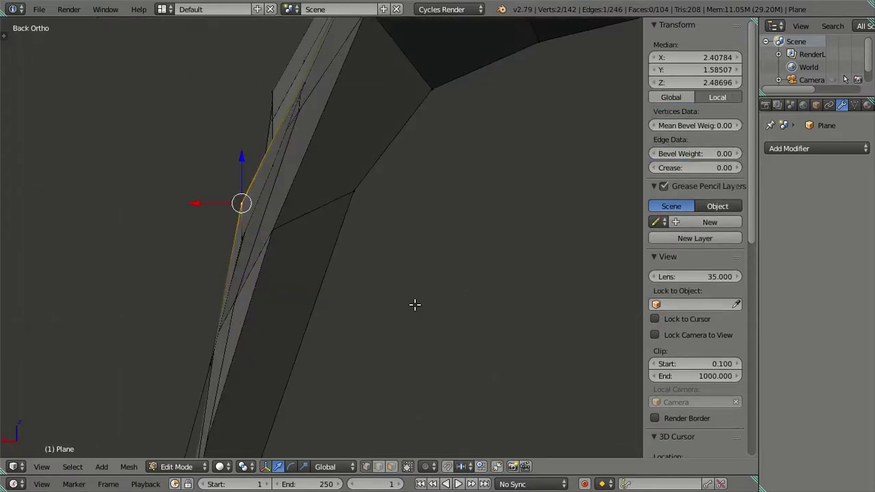
{"action": "scroll", "coordinate": [224, 259], "scroll_direction": "up", "scroll_amount": 3}
{"action": "key", "text": "g"}
{"action": "key", "text": "x"}
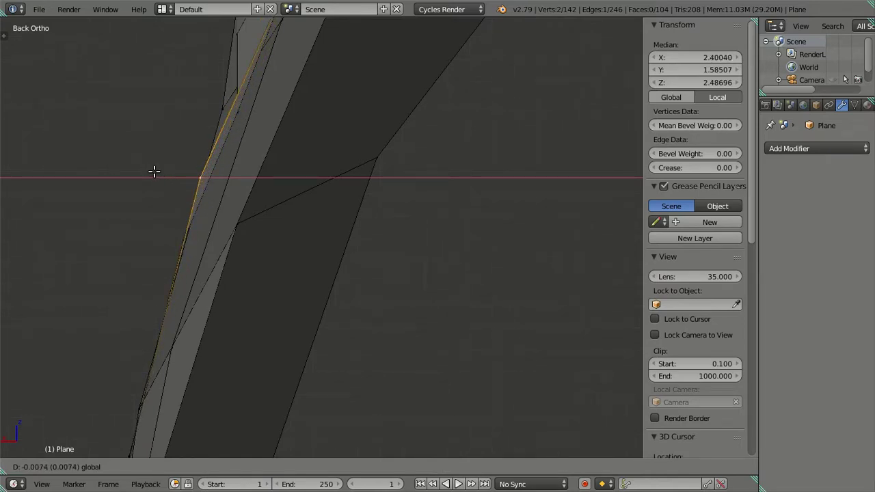
{"action": "left_click", "coordinate": [154, 172]}
{"action": "key", "text": "a"}
Step: Shift a second pillar joint edge along X in the back view to match the reference
{"action": "middle_click_drag", "start_coordinate": [175, 167], "coordinate": [301, 183]}
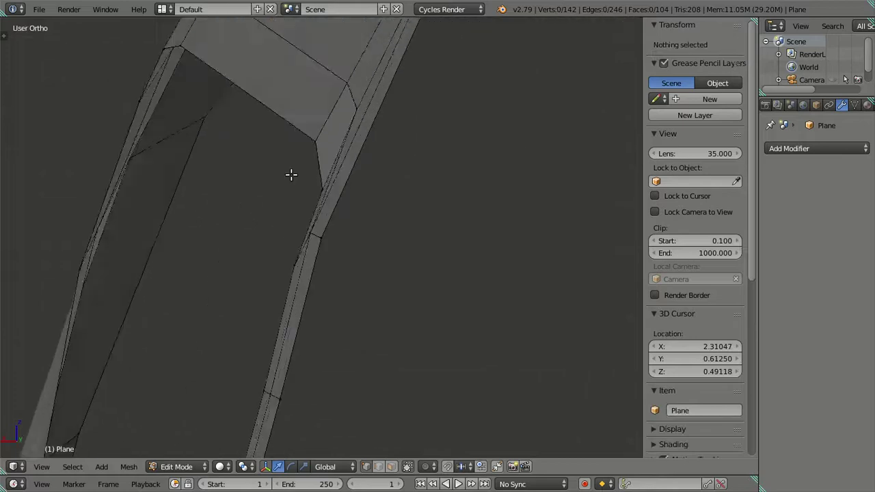
{"action": "right_click", "coordinate": [437, 254]}
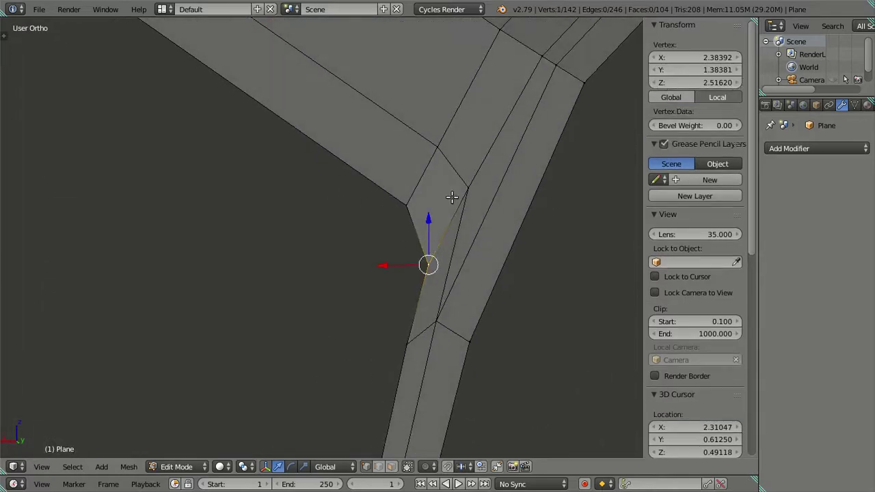
{"action": "right_click", "coordinate": [459, 192], "text": "shift"}
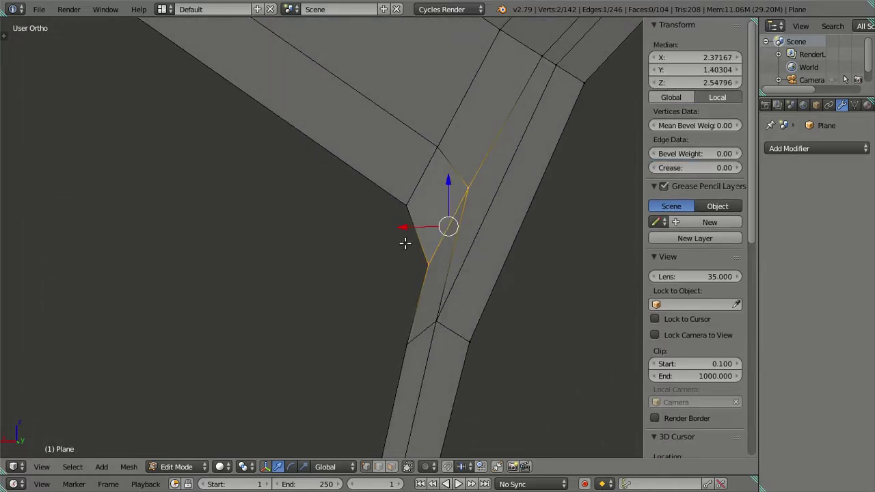
{"action": "key", "text": "ctrl+KP_1"}
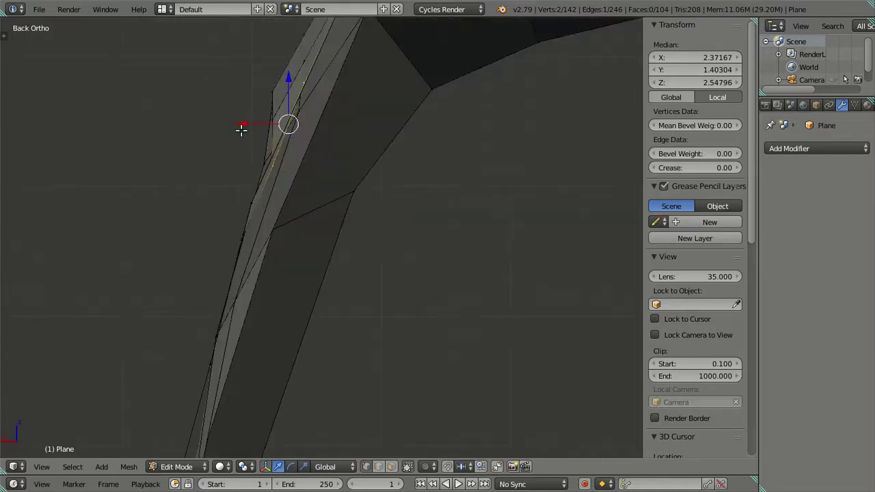
{"action": "left_click_drag", "start_coordinate": [247, 122], "coordinate": [236, 121]}
{"action": "key", "text": "a"}
Step: Briefly switch to Object Mode, clear the selection, and return to Edit Mode
{"action": "mouse_move", "coordinate": [273, 123]}
{"action": "middle_mouse_down"}
{"action": "mouse_move", "coordinate": [307, 146]}
{"action": "mouse_move", "coordinate": [313, 179]}
{"action": "mouse_move", "coordinate": [432, 303]}
{"action": "mouse_move", "coordinate": [485, 214]}
{"action": "mouse_move", "coordinate": [487, 266]}
{"action": "mouse_move", "coordinate": [413, 211]}
{"action": "mouse_move", "coordinate": [342, 244]}
{"action": "mouse_move", "coordinate": [426, 180]}
{"action": "mouse_move", "coordinate": [319, 295]}
{"action": "mouse_move", "coordinate": [298, 303]}
{"action": "mouse_move", "coordinate": [387, 328]}
{"action": "mouse_move", "coordinate": [308, 249]}
{"action": "mouse_move", "coordinate": [245, 232]}
{"action": "mouse_move", "coordinate": [227, 254]}
{"action": "mouse_move", "coordinate": [217, 299]}
{"action": "mouse_move", "coordinate": [209, 285]}
{"action": "mouse_move", "coordinate": [238, 281]}
{"action": "mouse_move", "coordinate": [305, 308]}
{"action": "mouse_move", "coordinate": [336, 397]}
{"action": "mouse_move", "coordinate": [381, 287]}
{"action": "mouse_move", "coordinate": [361, 284]}
{"action": "mouse_move", "coordinate": [416, 287]}
{"action": "mouse_move", "coordinate": [405, 293]}
{"action": "mouse_move", "coordinate": [414, 313]}
{"action": "mouse_move", "coordinate": [363, 215]}
{"action": "mouse_move", "coordinate": [338, 273]}
{"action": "mouse_move", "coordinate": [303, 207]}
{"action": "mouse_move", "coordinate": [297, 212]}
{"action": "mouse_move", "coordinate": [331, 239]}
{"action": "mouse_move", "coordinate": [371, 250]}
{"action": "mouse_move", "coordinate": [390, 238]}
{"action": "mouse_move", "coordinate": [338, 236]}
{"action": "mouse_move", "coordinate": [318, 270]}
{"action": "mouse_move", "coordinate": [316, 263]}
{"action": "middle_mouse_up"}
{"action": "key", "text": "Tab"}
{"action": "key", "text": "a"}
{"action": "key", "text": "Tab"}
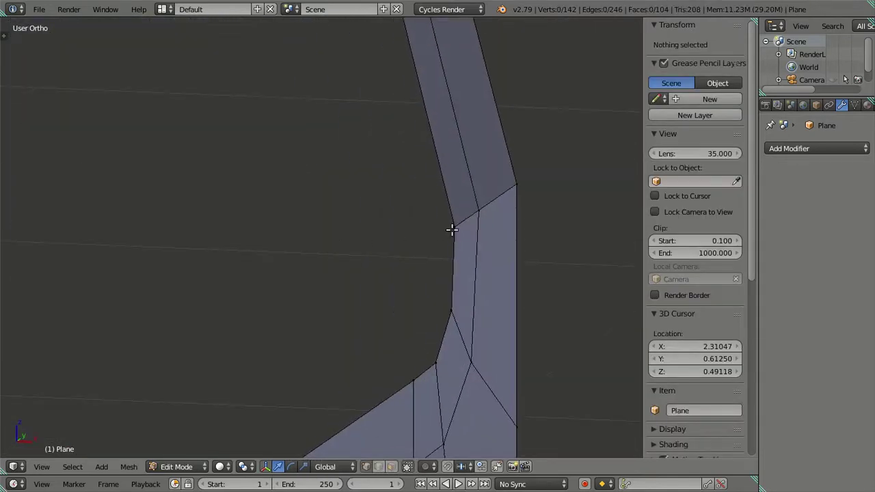
Step: Shift the pillar's lower vertex chain along X onto the front reference image
{"action": "right_click", "coordinate": [482, 205], "text": "alt"}
{"action": "key", "text": "KP_1"}
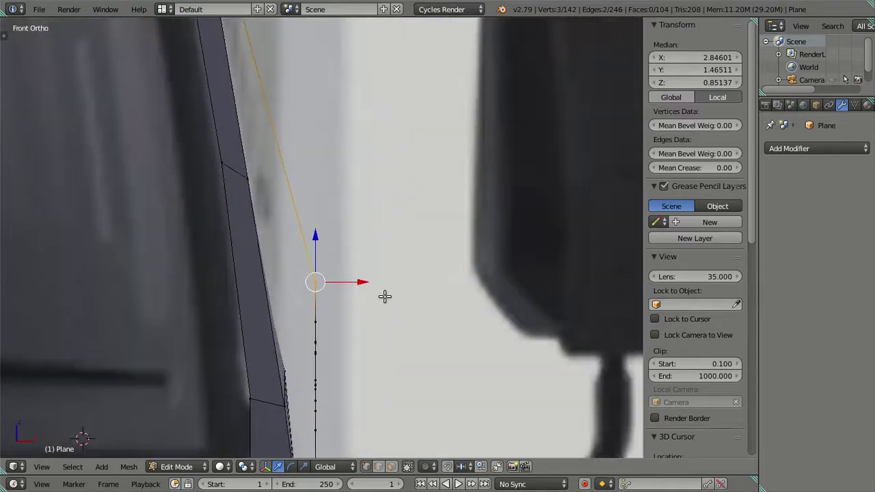
{"action": "left_click_drag", "start_coordinate": [365, 281], "coordinate": [355, 280]}
{"action": "scroll", "coordinate": [361, 280], "scroll_direction": "down", "scroll_amount": 3}
{"action": "key", "text": "a"}
{"action": "mouse_move", "coordinate": [376, 297]}
{"action": "middle_mouse_down"}
{"action": "mouse_move", "coordinate": [371, 319]}
{"action": "mouse_move", "coordinate": [214, 363]}
{"action": "mouse_move", "coordinate": [209, 378]}
{"action": "mouse_move", "coordinate": [214, 365]}
{"action": "mouse_move", "coordinate": [258, 353]}
{"action": "mouse_move", "coordinate": [203, 353]}
{"action": "mouse_move", "coordinate": [446, 288]}
{"action": "mouse_move", "coordinate": [424, 277]}
{"action": "mouse_move", "coordinate": [371, 280]}
{"action": "mouse_move", "coordinate": [360, 299]}
{"action": "mouse_move", "coordinate": [295, 344]}
{"action": "mouse_move", "coordinate": [225, 362]}
{"action": "mouse_move", "coordinate": [240, 316]}
{"action": "mouse_move", "coordinate": [313, 292]}
{"action": "middle_mouse_up"}
{"action": "scroll", "coordinate": [364, 311], "scroll_direction": "down", "scroll_amount": 3}
Step: In wireframe, brush-select the lower door panel faces with C
{"action": "key", "text": "z"}
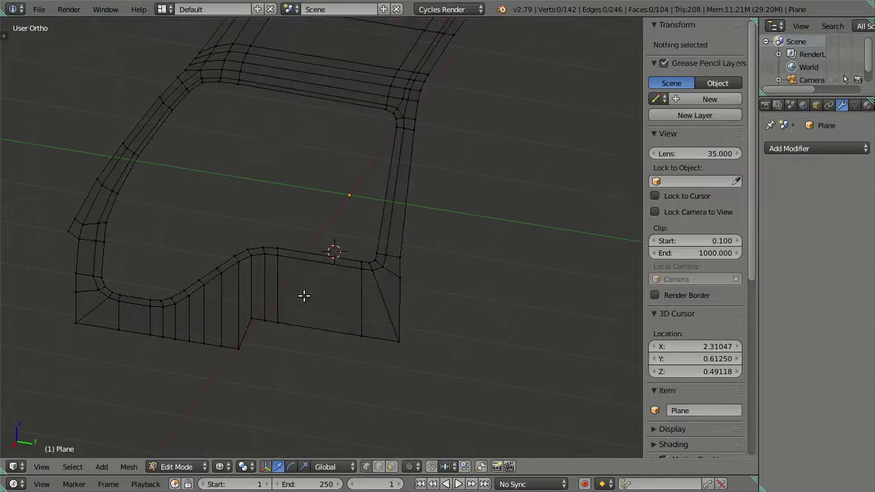
{"action": "key", "text": "c"}
{"action": "mouse_move", "coordinate": [171, 303]}
{"action": "left_mouse_down"}
{"action": "mouse_move", "coordinate": [197, 311]}
{"action": "mouse_move", "coordinate": [333, 250]}
{"action": "mouse_move", "coordinate": [377, 273]}
{"action": "mouse_move", "coordinate": [348, 318]}
{"action": "left_mouse_up"}
{"action": "right_click", "coordinate": [347, 314]}
Step: Check the mesh against the references in top, right and front views, then clear the selection
{"action": "key", "text": "KP_7"}
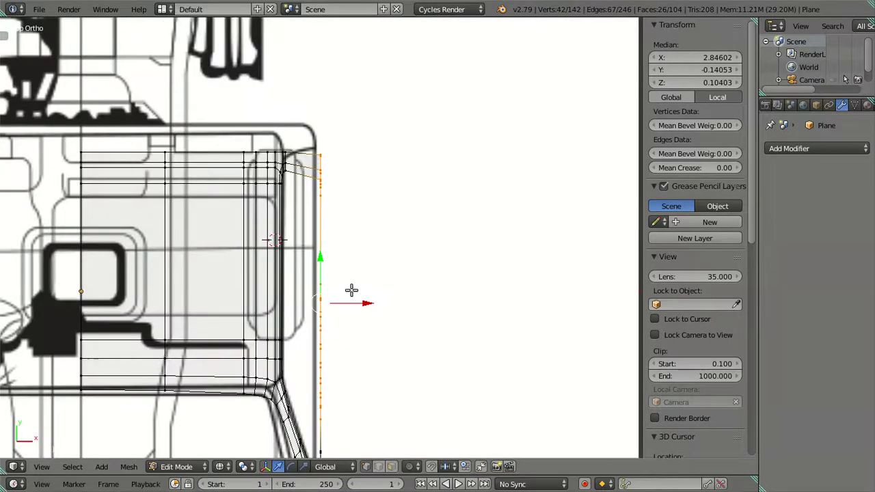
{"action": "middle_click_drag", "start_coordinate": [351, 291], "coordinate": [357, 209], "text": "shift"}
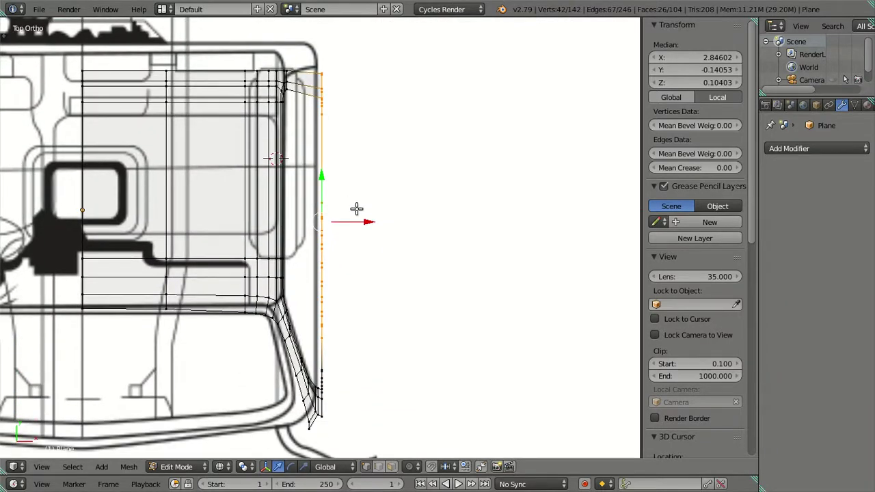
{"action": "scroll", "coordinate": [356, 209], "scroll_direction": "down", "scroll_amount": 3}
{"action": "key", "text": "KP_3"}
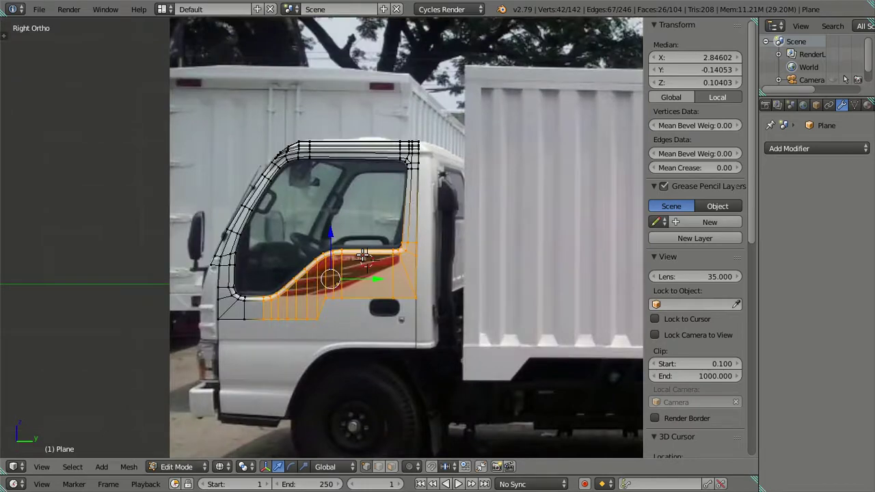
{"action": "key", "text": "KP_1"}
{"action": "scroll", "coordinate": [366, 255], "scroll_direction": "up", "scroll_amount": 3}
{"action": "key", "text": "a"}
{"action": "scroll", "coordinate": [368, 254], "scroll_direction": "up", "scroll_amount": 3}
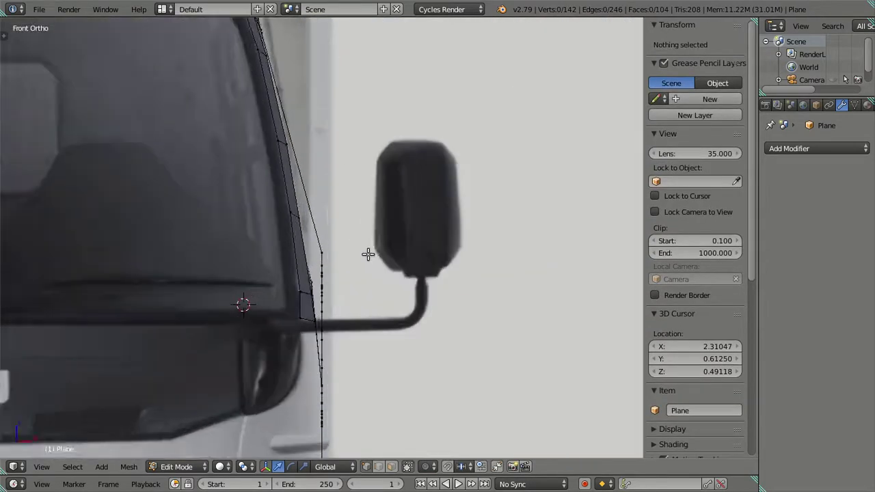
{"action": "mouse_move", "coordinate": [368, 254]}
{"action": "middle_mouse_down"}
{"action": "mouse_move", "coordinate": [299, 299]}
{"action": "mouse_move", "coordinate": [395, 244]}
{"action": "mouse_move", "coordinate": [346, 249]}
{"action": "mouse_move", "coordinate": [348, 268]}
{"action": "mouse_move", "coordinate": [362, 246]}
{"action": "mouse_move", "coordinate": [482, 260]}
{"action": "mouse_move", "coordinate": [313, 254]}
{"action": "mouse_move", "coordinate": [317, 275]}
{"action": "mouse_move", "coordinate": [346, 254]}
{"action": "mouse_move", "coordinate": [350, 287]}
{"action": "middle_mouse_up"}
{"action": "scroll", "coordinate": [336, 289], "scroll_direction": "down", "scroll_amount": 4}
Step: In Right Ortho, select the front pillar edges and extrude them along Y across the window
{"action": "key", "text": "KP_3"}
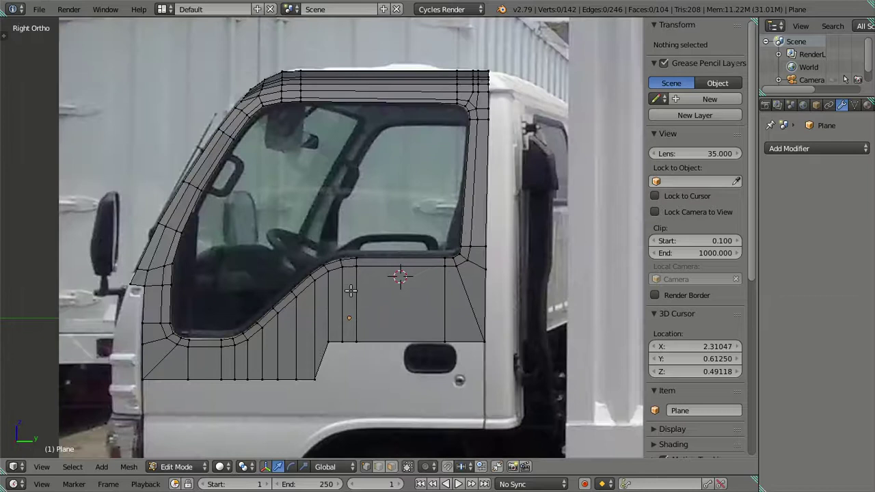
{"action": "scroll", "coordinate": [350, 290], "scroll_direction": "up", "scroll_amount": 1}
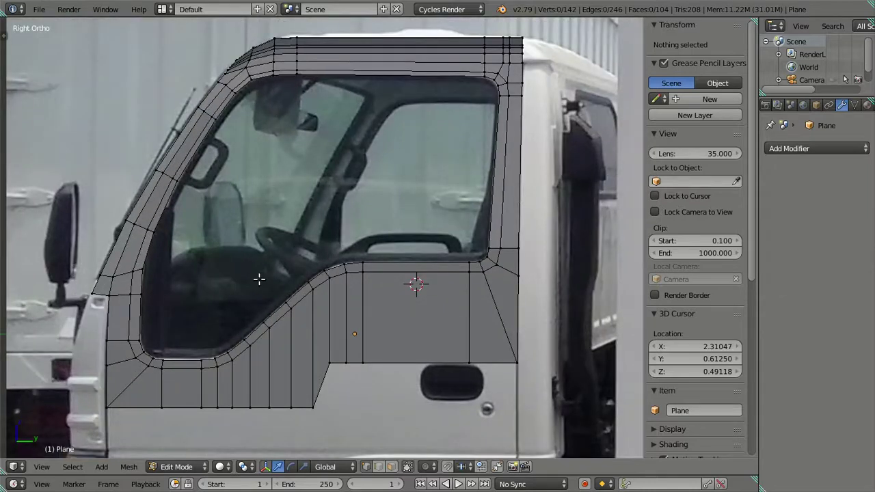
{"action": "right_click", "coordinate": [142, 268]}
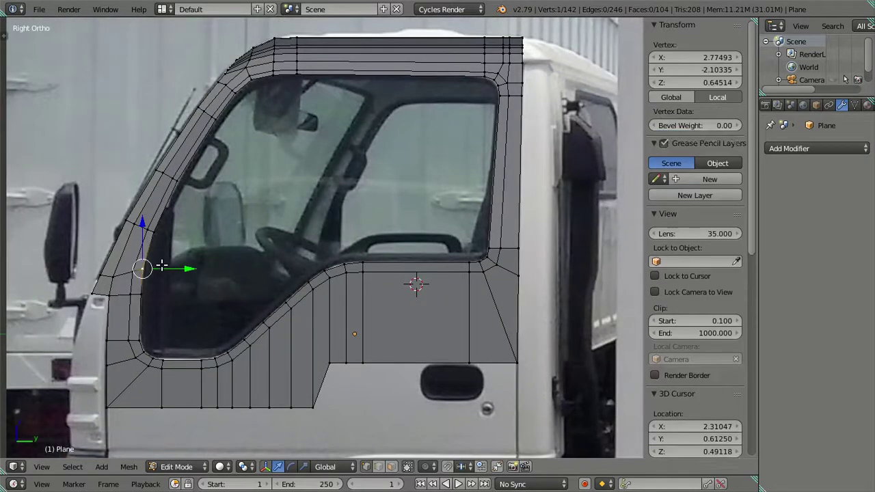
{"action": "right_click", "coordinate": [246, 102], "text": "ctrl"}
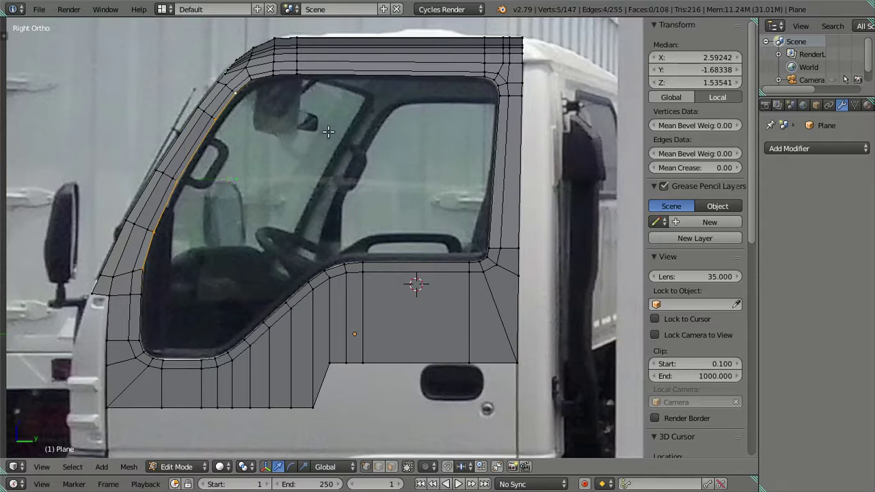
{"action": "key", "text": "e"}
{"action": "key", "text": "y"}
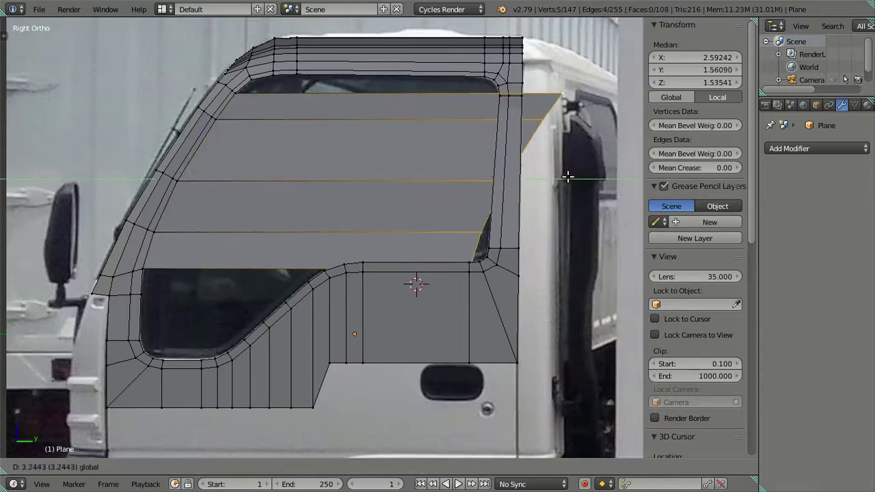
{"action": "left_click", "coordinate": [617, 175]}
Step: Move the new faces along Y to sit inside the window frame
{"action": "mouse_move", "coordinate": [400, 280]}
{"action": "middle_mouse_down"}
{"action": "mouse_move", "coordinate": [356, 239]}
{"action": "mouse_move", "coordinate": [402, 282]}
{"action": "mouse_move", "coordinate": [420, 358]}
{"action": "mouse_move", "coordinate": [426, 274]}
{"action": "mouse_move", "coordinate": [416, 273]}
{"action": "mouse_move", "coordinate": [436, 247]}
{"action": "mouse_move", "coordinate": [417, 269]}
{"action": "mouse_move", "coordinate": [440, 260]}
{"action": "mouse_move", "coordinate": [487, 197]}
{"action": "middle_mouse_up"}
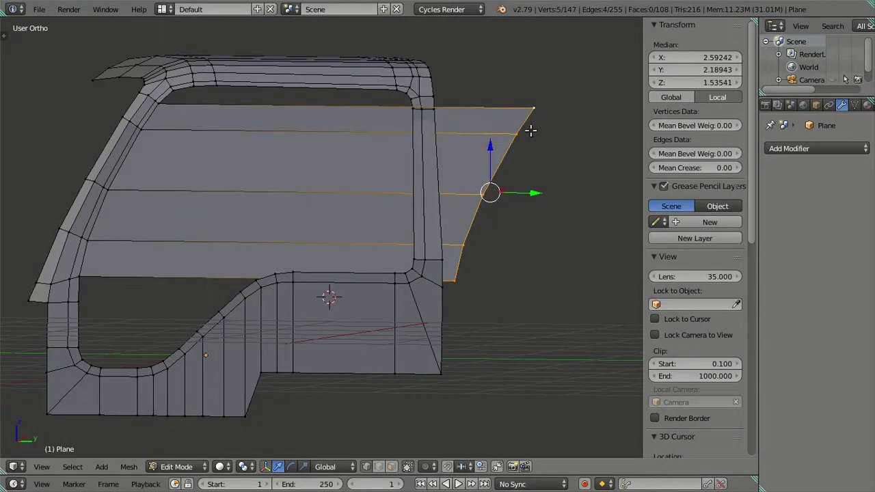
{"action": "key", "text": "g"}
{"action": "key", "text": "y"}
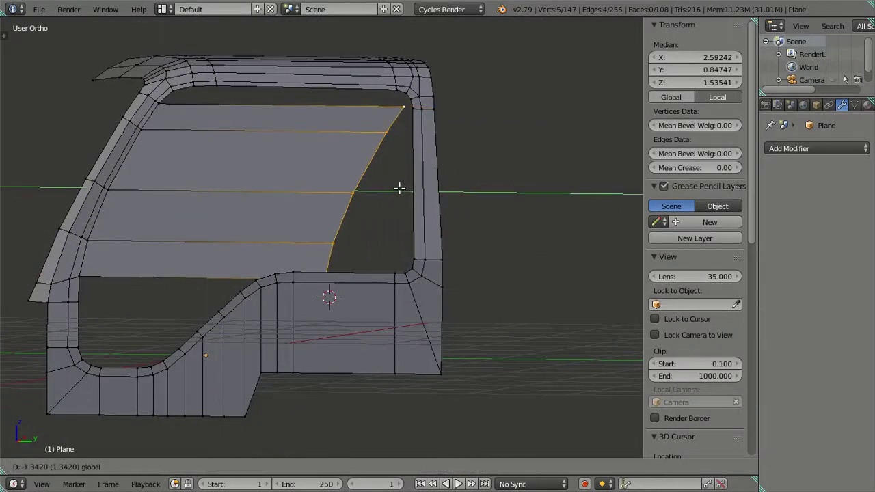
{"action": "left_click", "coordinate": [400, 189]}
{"action": "mouse_move", "coordinate": [404, 176]}
{"action": "middle_mouse_down"}
{"action": "mouse_move", "coordinate": [356, 175]}
{"action": "mouse_move", "coordinate": [383, 211]}
{"action": "mouse_move", "coordinate": [403, 212]}
{"action": "mouse_move", "coordinate": [365, 180]}
{"action": "mouse_move", "coordinate": [339, 174]}
{"action": "middle_mouse_up"}
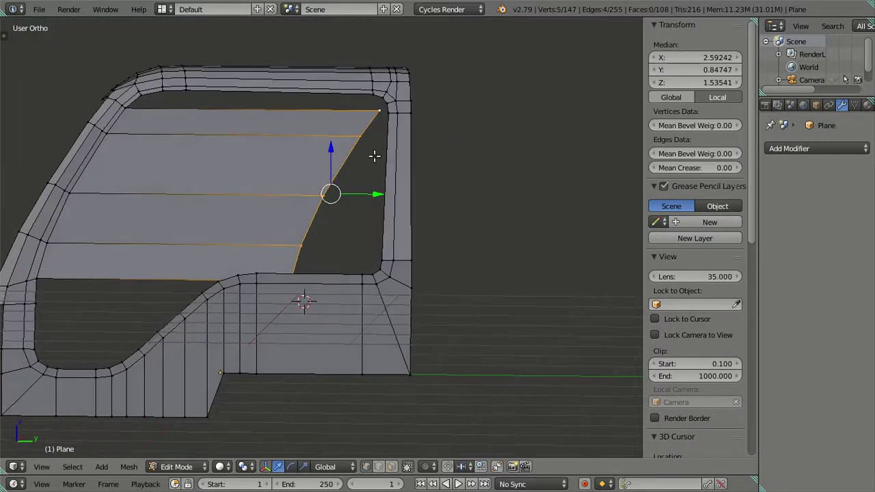
{"action": "mouse_move", "coordinate": [381, 147]}
{"action": "middle_mouse_down"}
{"action": "mouse_move", "coordinate": [387, 193]}
{"action": "mouse_move", "coordinate": [347, 180]}
{"action": "mouse_move", "coordinate": [336, 253]}
{"action": "mouse_move", "coordinate": [350, 237]}
{"action": "middle_mouse_up"}
Step: Return to the right side view and zoom in on the door window's lower rear corner
{"action": "key", "text": "KP_3"}
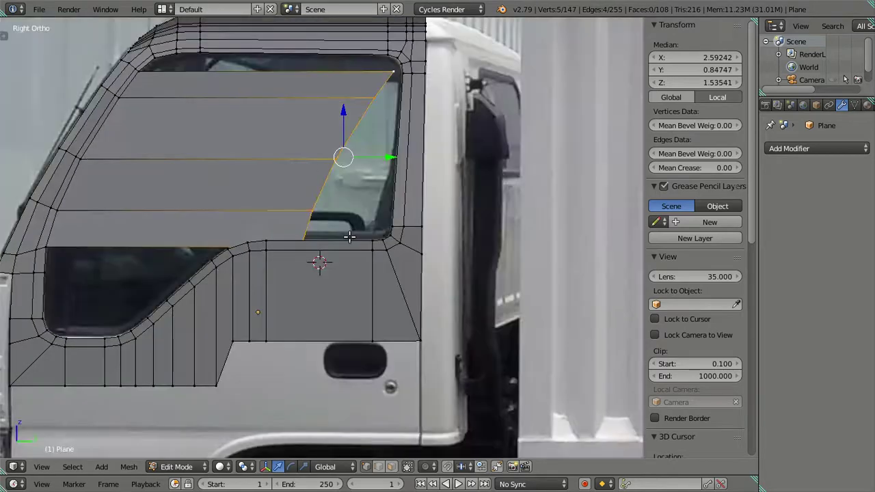
{"action": "scroll", "coordinate": [350, 237], "scroll_direction": "up", "scroll_amount": 3}
{"action": "scroll", "coordinate": [348, 212], "scroll_direction": "down", "scroll_amount": 3}
{"action": "mouse_move", "coordinate": [333, 215]}
{"action": "middle_mouse_down", "text": "shift"}
{"action": "mouse_move", "coordinate": [376, 201]}
{"action": "mouse_move", "coordinate": [357, 221]}
{"action": "middle_mouse_up", "text": "shift"}
{"action": "scroll", "coordinate": [367, 208], "scroll_direction": "up", "scroll_amount": 2}
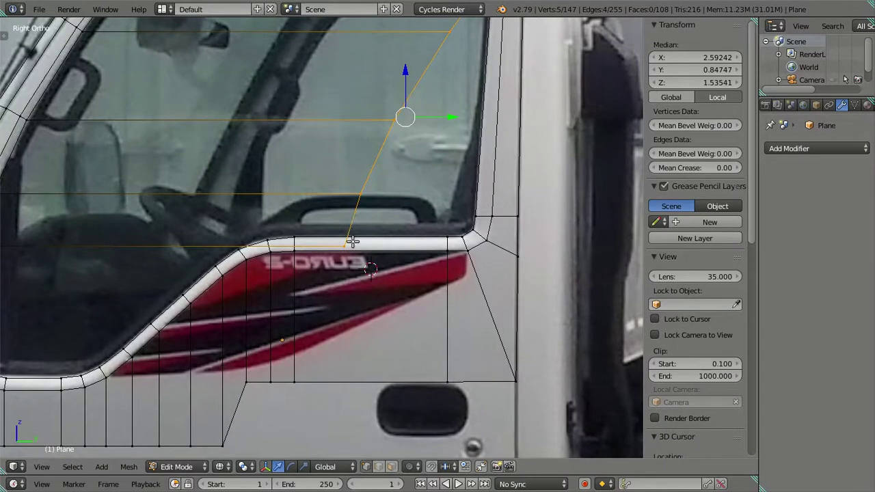
{"action": "scroll", "coordinate": [350, 239], "scroll_direction": "down", "scroll_amount": 1}
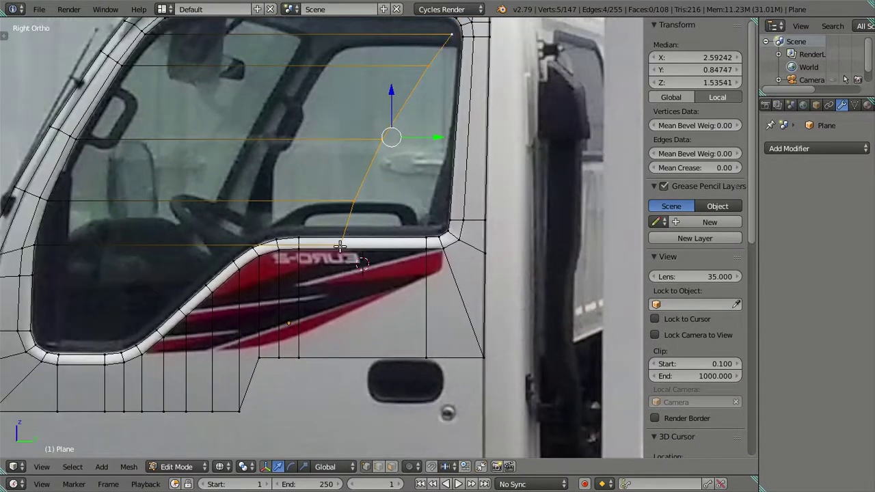
{"action": "scroll", "coordinate": [341, 245], "scroll_direction": "up", "scroll_amount": 1}
Step: Select the lower end of the slanted window edge and adjust its height
{"action": "right_click", "coordinate": [443, 231]}
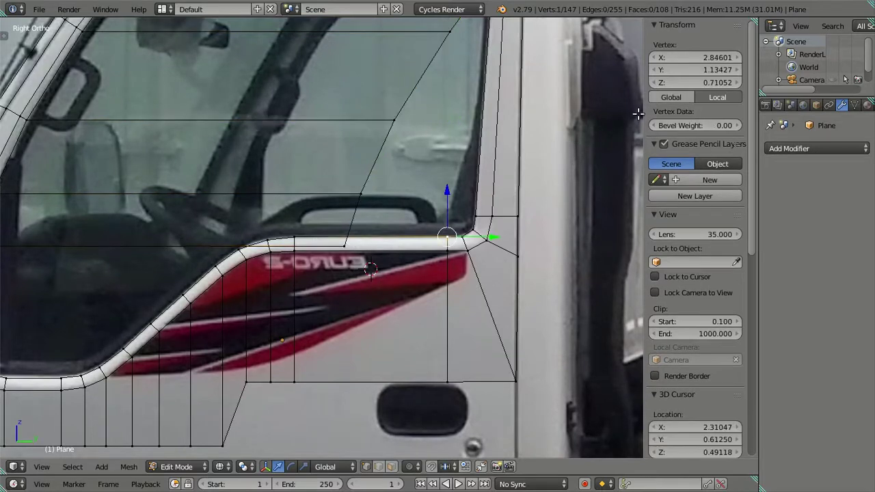
{"action": "right_click", "coordinate": [345, 244]}
{"action": "left_click_drag", "start_coordinate": [683, 81], "coordinate": [704, 81]}
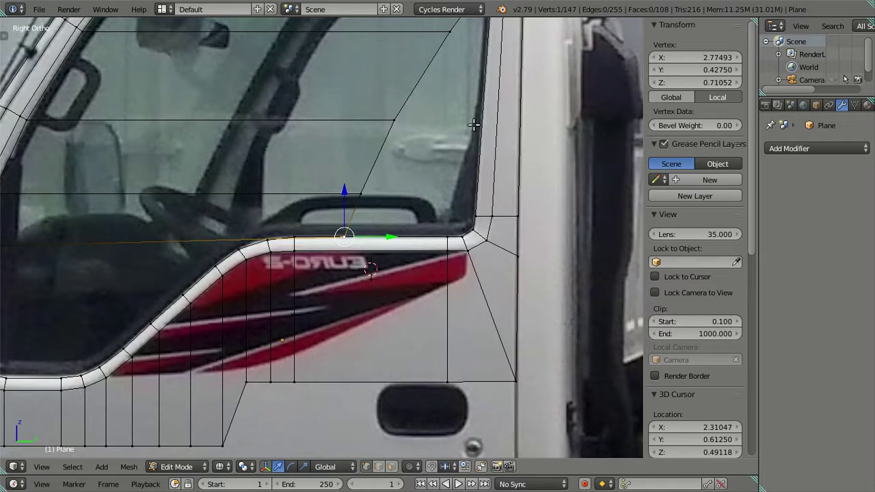
{"action": "key", "text": "a"}
Step: Raise a slanted-edge vertex straight up with G Z, cancelling the move on the next one
{"action": "middle_click_drag", "start_coordinate": [400, 154], "coordinate": [359, 216], "text": "shift"}
{"action": "right_click", "coordinate": [319, 257]}
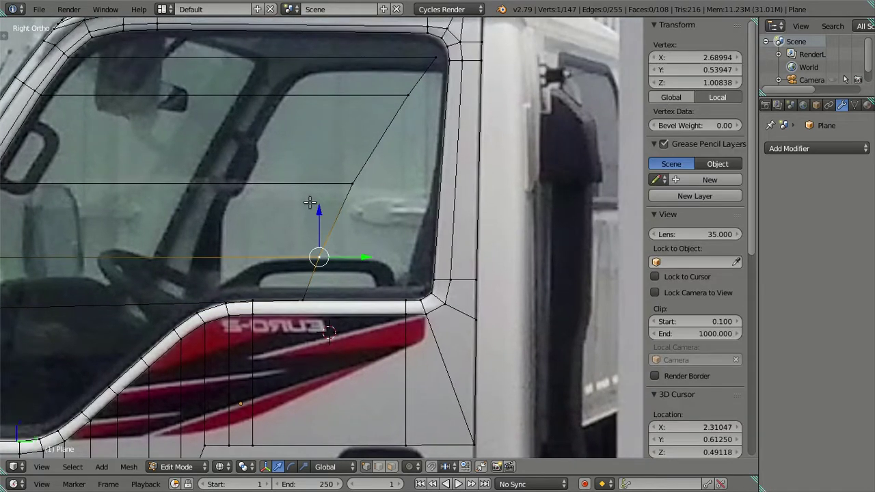
{"action": "key", "text": "g"}
{"action": "key", "text": "z"}
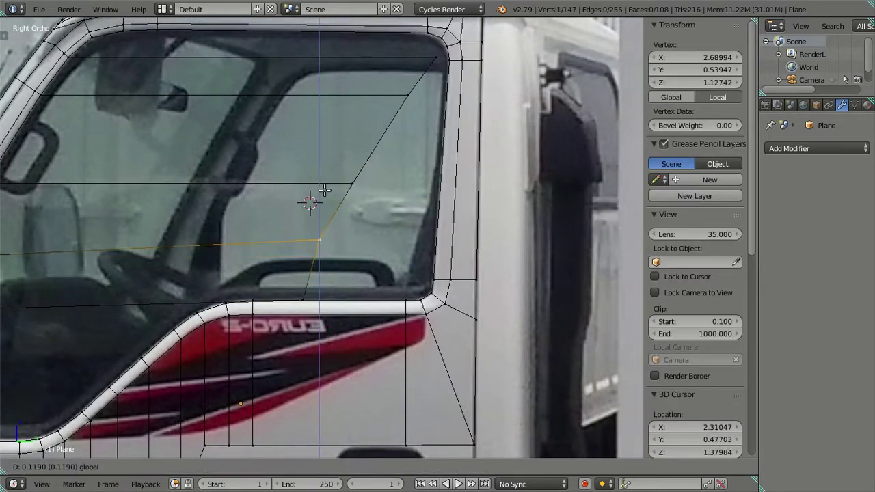
{"action": "left_click", "coordinate": [325, 193]}
{"action": "right_click", "coordinate": [352, 183]}
{"action": "key", "text": "g"}
{"action": "key", "text": "z"}
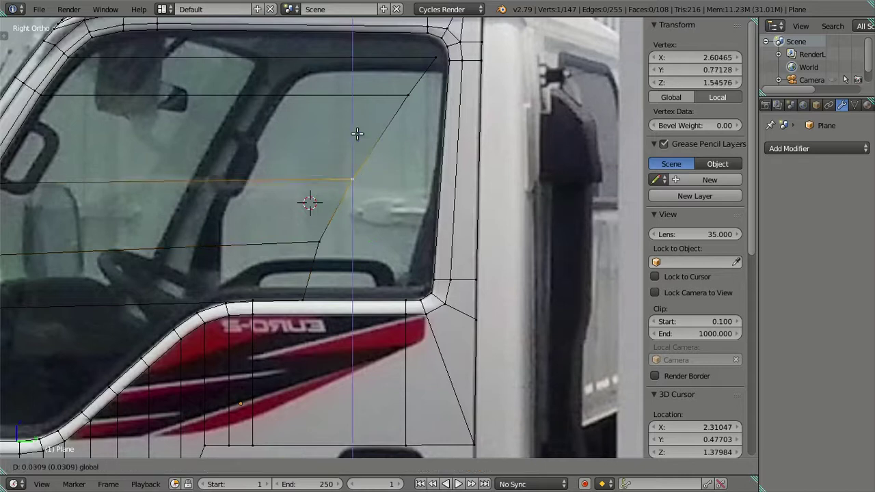
{"action": "right_click", "coordinate": [361, 126]}
{"action": "scroll", "coordinate": [360, 134], "scroll_direction": "down", "scroll_amount": 2}
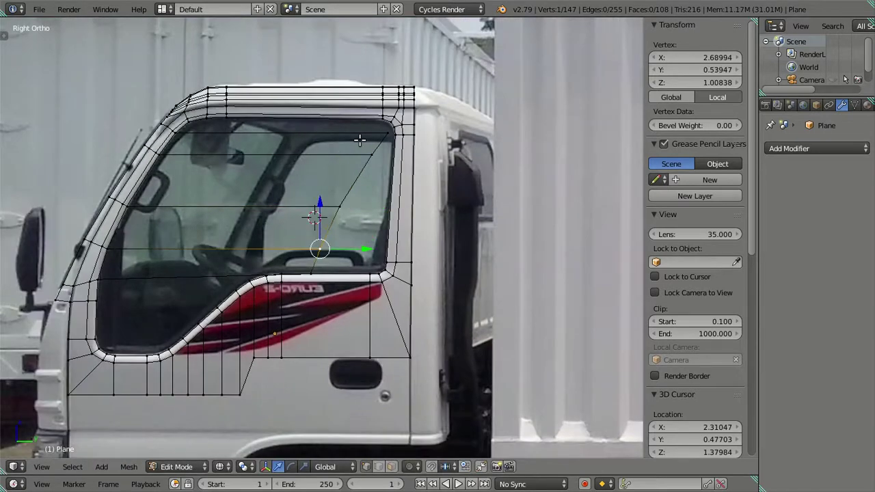
Step: Select vertices near the window's top rear corner, try sliding one, and undo it
{"action": "right_click", "coordinate": [398, 134]}
{"action": "scroll", "coordinate": [442, 66], "scroll_direction": "up", "scroll_amount": 2}
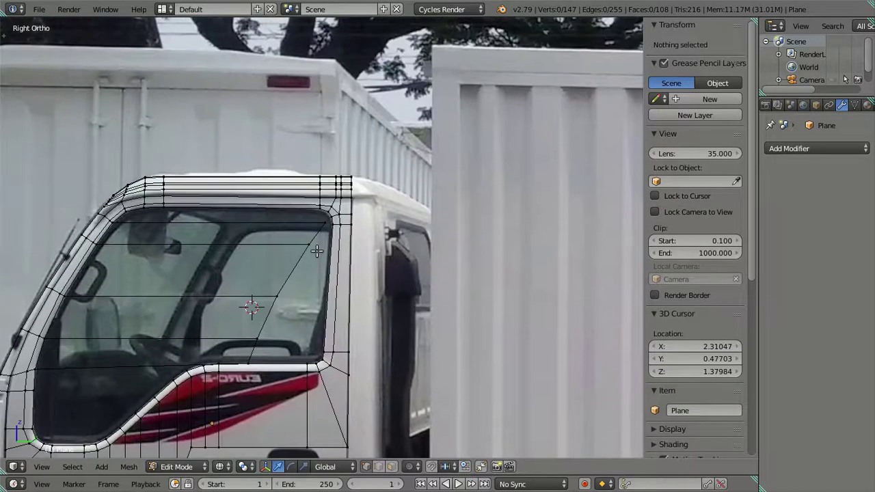
{"action": "scroll", "coordinate": [441, 66], "scroll_direction": "up", "scroll_amount": 2}
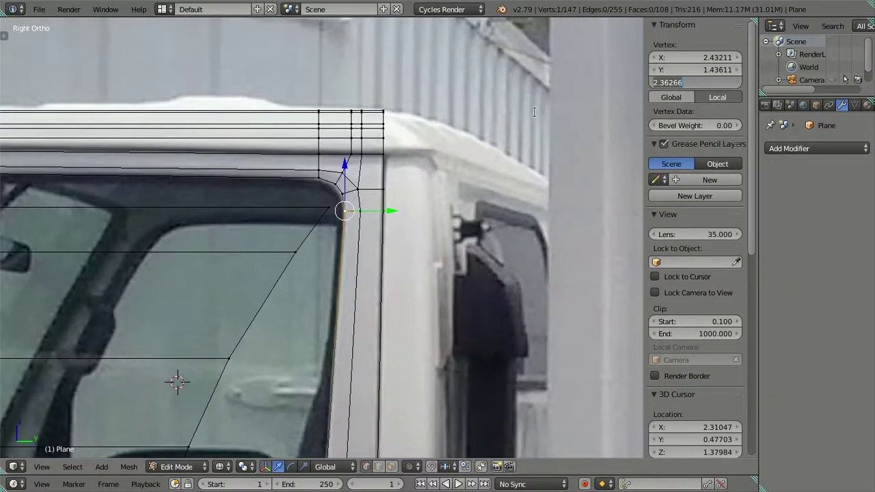
{"action": "right_click", "coordinate": [331, 209]}
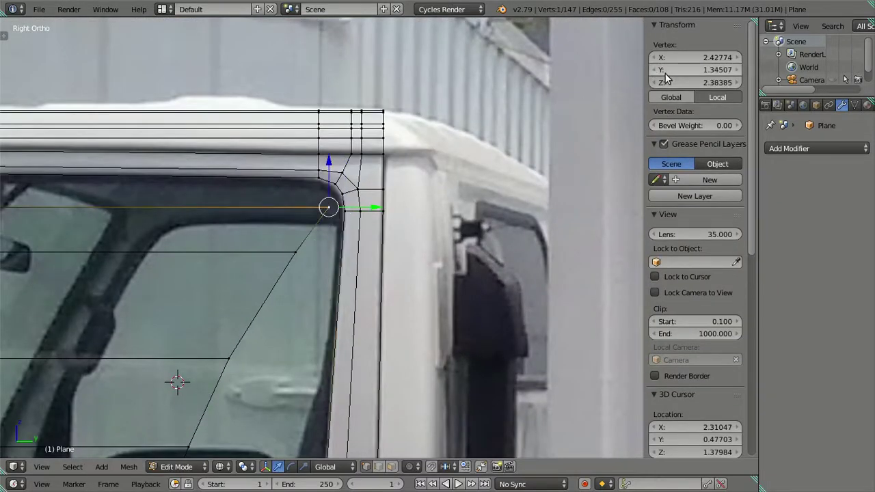
{"action": "key", "text": "a"}
{"action": "scroll", "coordinate": [385, 228], "scroll_direction": "down", "scroll_amount": 1}
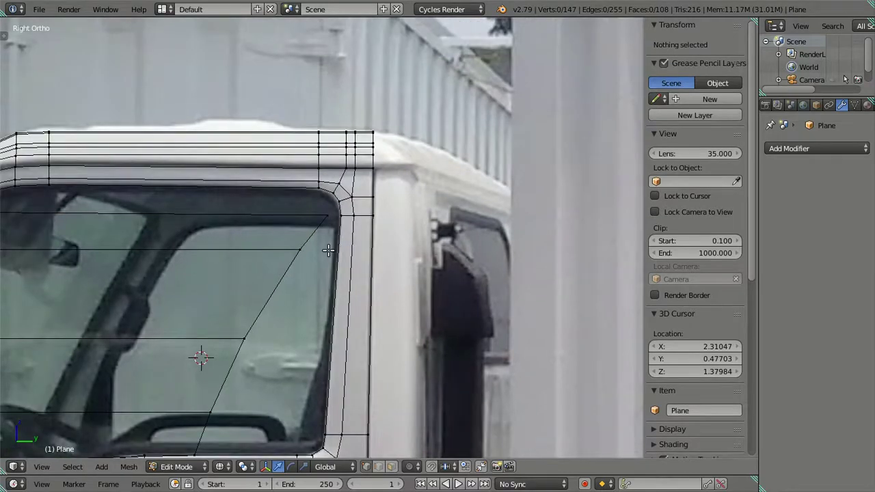
{"action": "middle_click_drag", "start_coordinate": [328, 251], "coordinate": [337, 145], "text": "shift"}
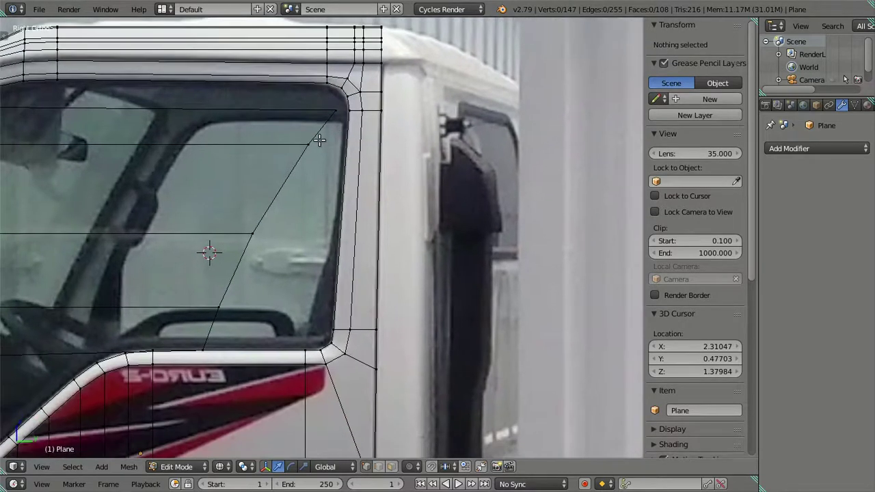
{"action": "right_click", "coordinate": [346, 115]}
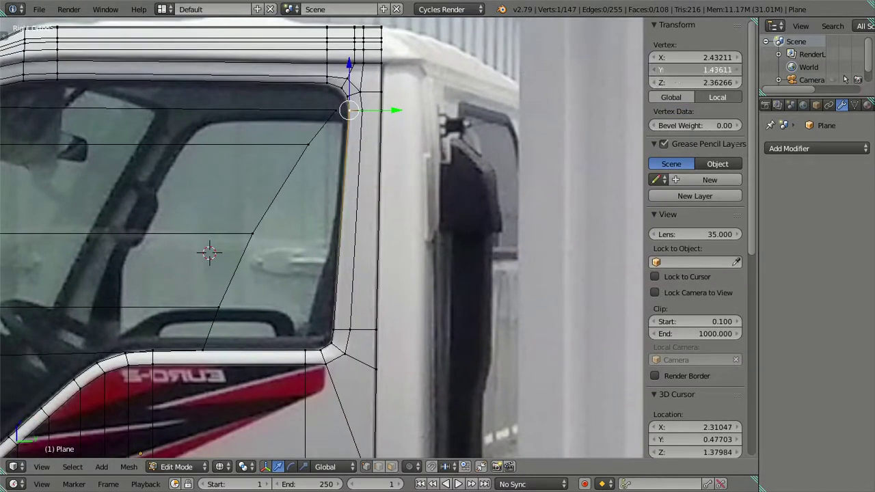
{"action": "left_click_drag", "start_coordinate": [355, 99], "coordinate": [331, 108]}
{"action": "key", "text": "ctrl+z"}
Step: Set the rear-edge vertices' Y to 1.43611 in the N-panel to make the edge vertical
{"action": "key", "text": "ctrl+z"}
{"action": "key", "text": "ctrl+z"}
{"action": "left_click", "coordinate": [710, 100]}
{"action": "key", "text": "ctrl+shift+z"}
{"action": "right_click", "coordinate": [231, 303]}
{"action": "key", "text": "ctrl+v"}
{"action": "key", "text": "ctrl+z"}
{"action": "key", "text": "ctrl+z"}
{"action": "type", "text": "1.43611"}
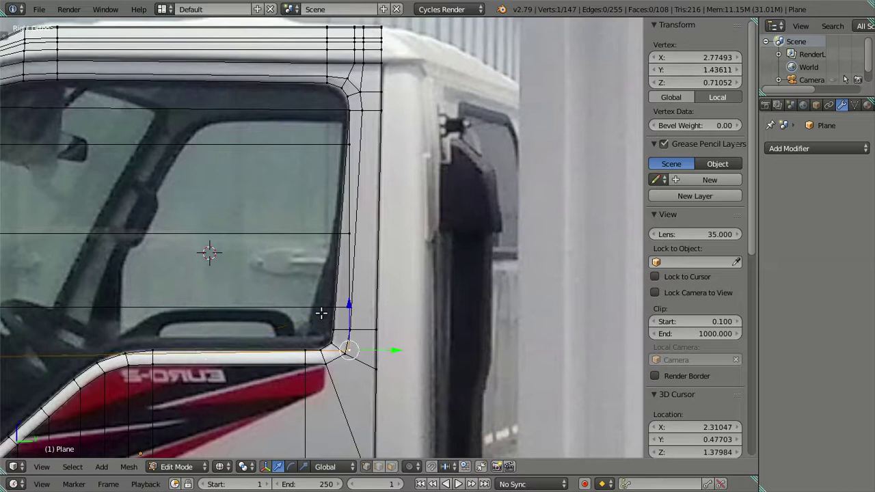
{"action": "right_click", "coordinate": [350, 211], "text": "alt"}
Step: Drop the top corner vertices and slide the window's rear edge slightly inward along Y
{"action": "middle_click_drag", "start_coordinate": [371, 245], "coordinate": [448, 192], "text": "shift"}
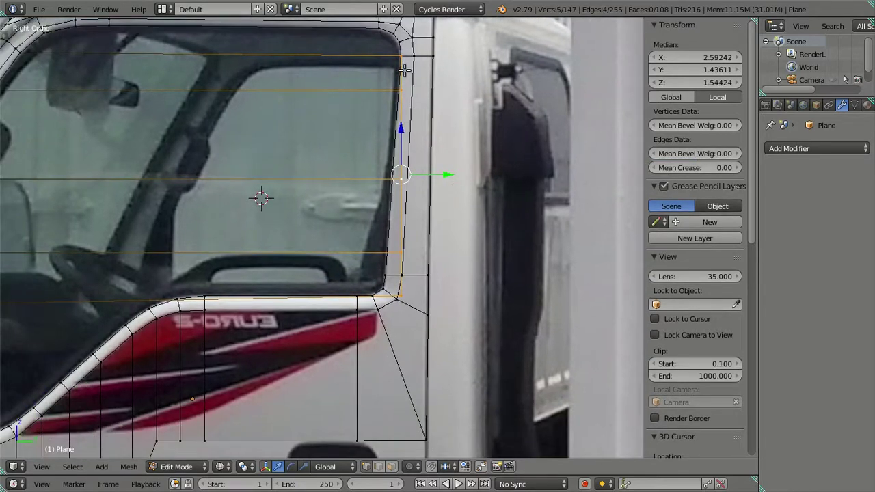
{"action": "right_click", "coordinate": [403, 59], "text": "shift"}
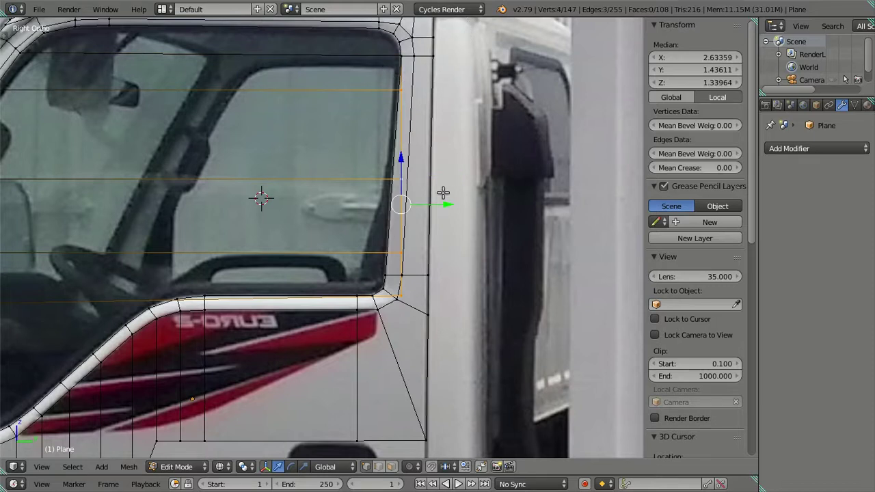
{"action": "left_click_drag", "start_coordinate": [442, 203], "coordinate": [433, 195]}
{"action": "right_click", "coordinate": [398, 89], "text": "shift"}
{"action": "key", "text": "g"}
{"action": "key", "text": "y"}
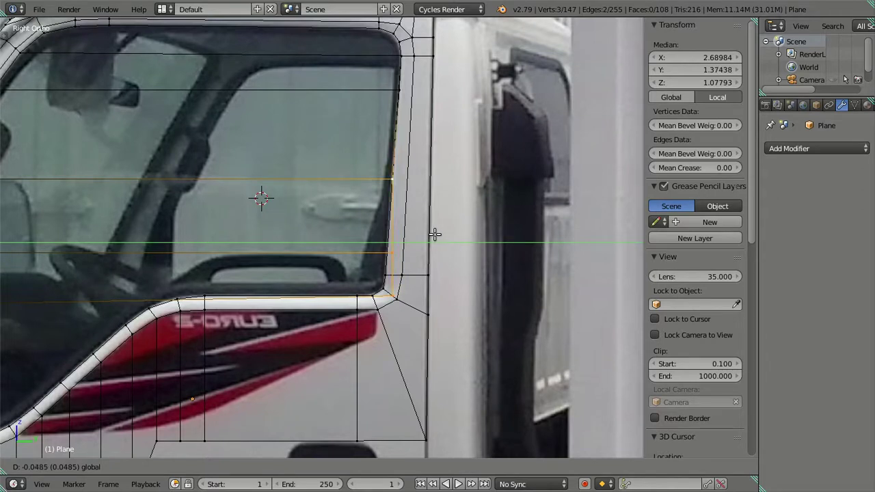
{"action": "left_click", "coordinate": [435, 234]}
Step: Slide the remaining lower rear-edge vertices along Y toward the reference's corner
{"action": "right_click", "coordinate": [394, 180], "text": "shift"}
{"action": "mouse_move", "coordinate": [439, 266]}
{"action": "middle_mouse_down", "text": "shift"}
{"action": "mouse_move", "coordinate": [438, 168]}
{"action": "mouse_move", "coordinate": [401, 332]}
{"action": "middle_mouse_up", "text": "shift"}
{"action": "scroll", "coordinate": [438, 178], "scroll_direction": "up", "scroll_amount": 3}
{"action": "scroll", "coordinate": [401, 332], "scroll_direction": "up", "scroll_amount": 2}
{"action": "key", "text": "g"}
{"action": "key", "text": "y"}
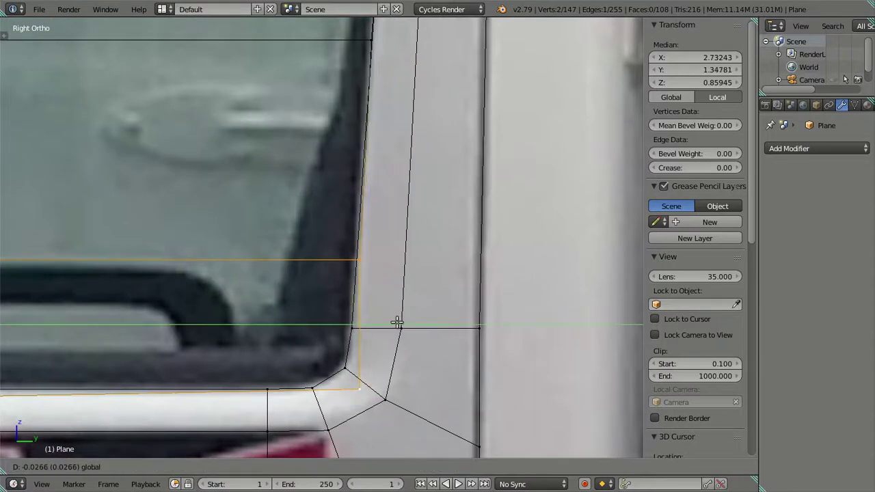
{"action": "left_click", "coordinate": [392, 321]}
Step: Slide the bottom vertex into the reference's rounded corner, then deselect everything
{"action": "right_click", "coordinate": [362, 271], "text": "shift"}
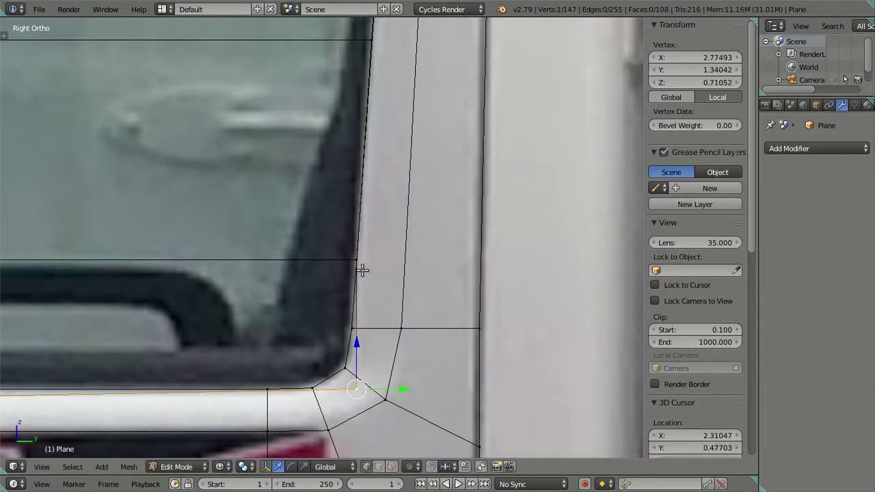
{"action": "key", "text": "g"}
{"action": "key", "text": "y"}
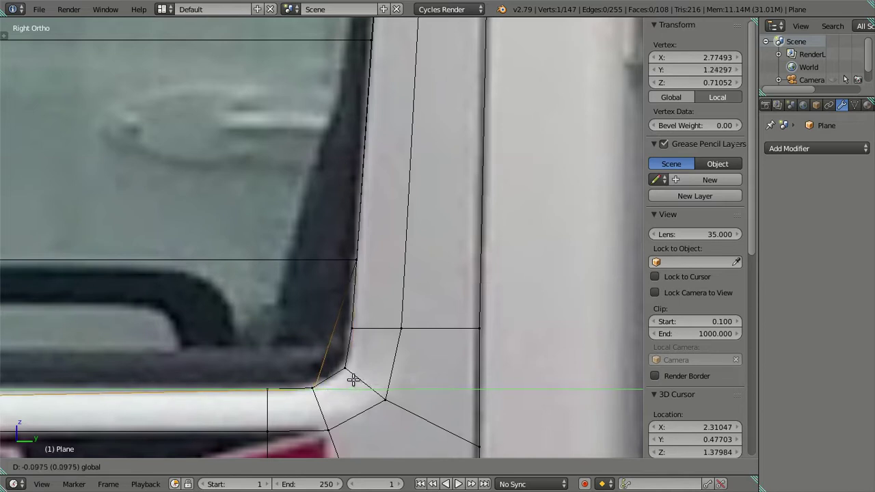
{"action": "left_click", "coordinate": [351, 378]}
{"action": "key", "text": "a"}
{"action": "scroll", "coordinate": [314, 333], "scroll_direction": "down", "scroll_amount": 2}
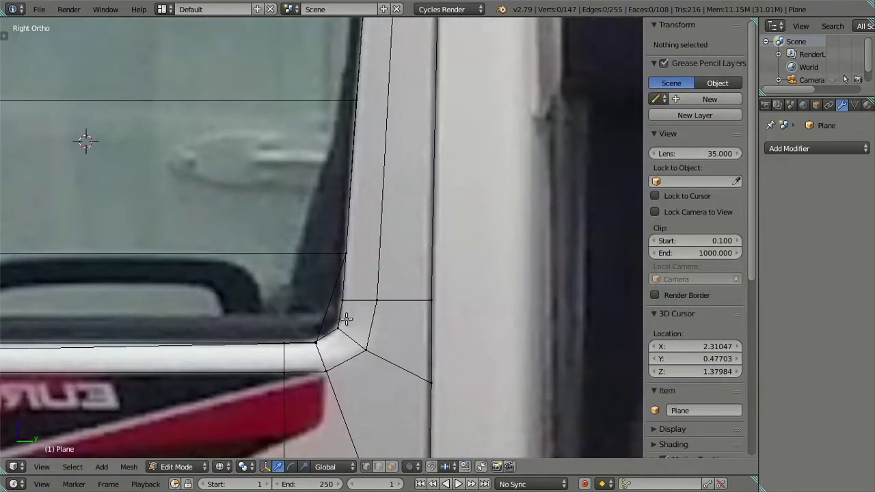
{"action": "scroll", "coordinate": [338, 295], "scroll_direction": "down", "scroll_amount": 5}
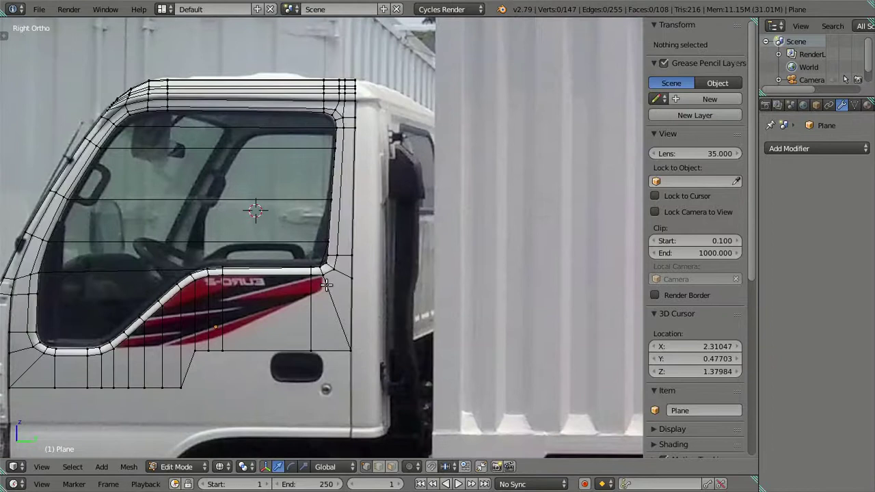
{"action": "mouse_move", "coordinate": [277, 264]}
{"action": "middle_mouse_down"}
{"action": "mouse_move", "coordinate": [337, 273]}
{"action": "mouse_move", "coordinate": [134, 292]}
{"action": "middle_mouse_up"}
{"action": "right_click", "coordinate": [95, 302]}
{"action": "key", "text": "KP_1"}
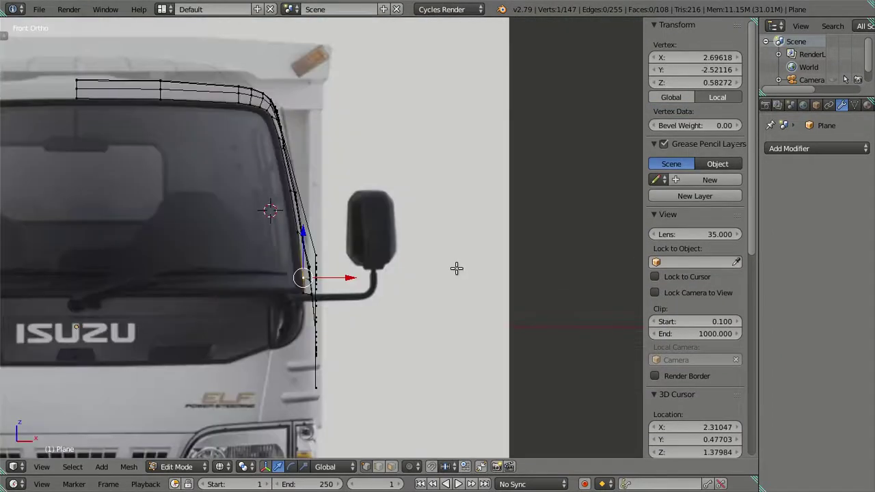
{"action": "scroll", "coordinate": [368, 320], "scroll_direction": "up", "scroll_amount": 5}
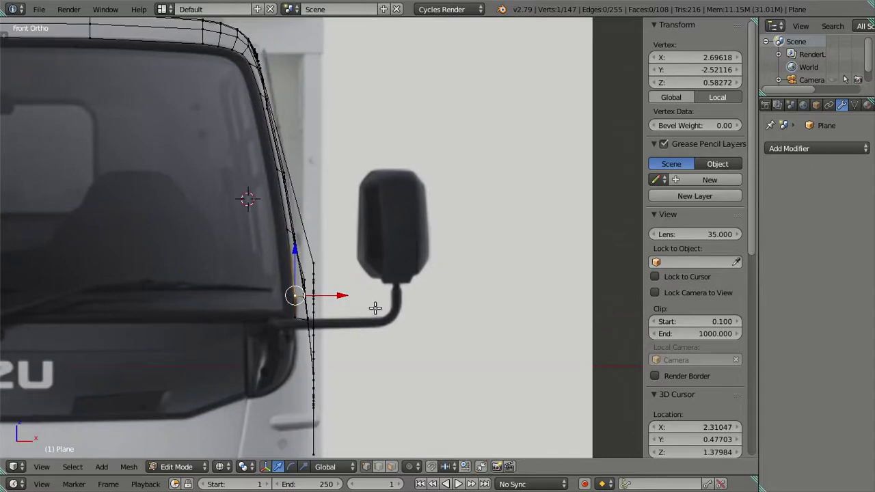
{"action": "key", "text": "a"}
{"action": "mouse_move", "coordinate": [412, 307]}
{"action": "middle_mouse_down"}
{"action": "mouse_move", "coordinate": [279, 302]}
{"action": "mouse_move", "coordinate": [275, 295]}
{"action": "mouse_move", "coordinate": [332, 282]}
{"action": "middle_mouse_up"}
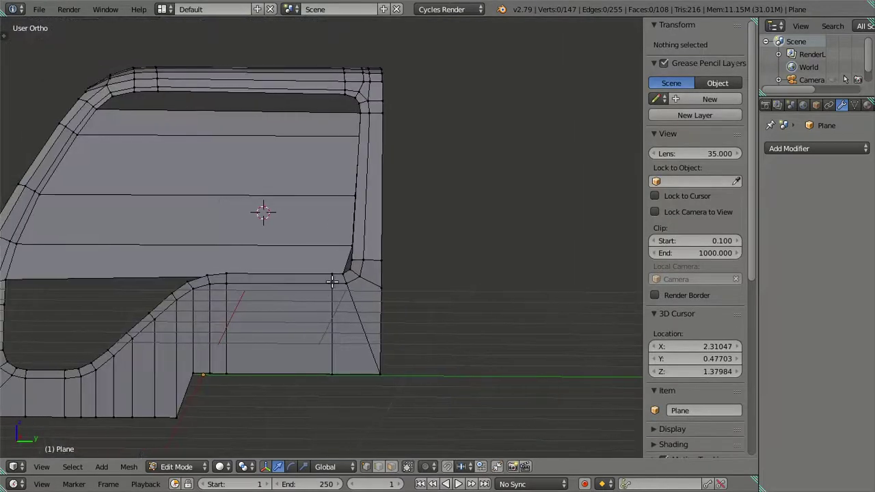
{"action": "key", "text": "KP_3"}
{"action": "scroll", "coordinate": [406, 258], "scroll_direction": "up", "scroll_amount": 3}
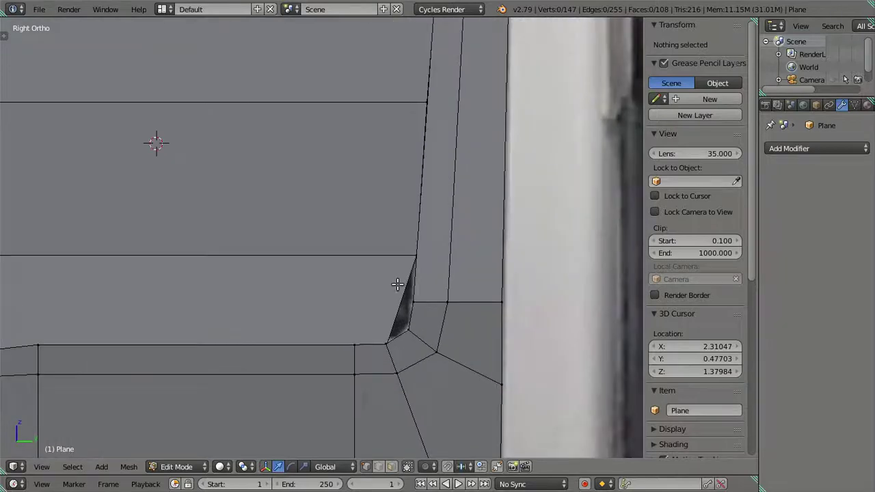
{"action": "scroll", "coordinate": [414, 270], "scroll_direction": "down", "scroll_amount": 3}
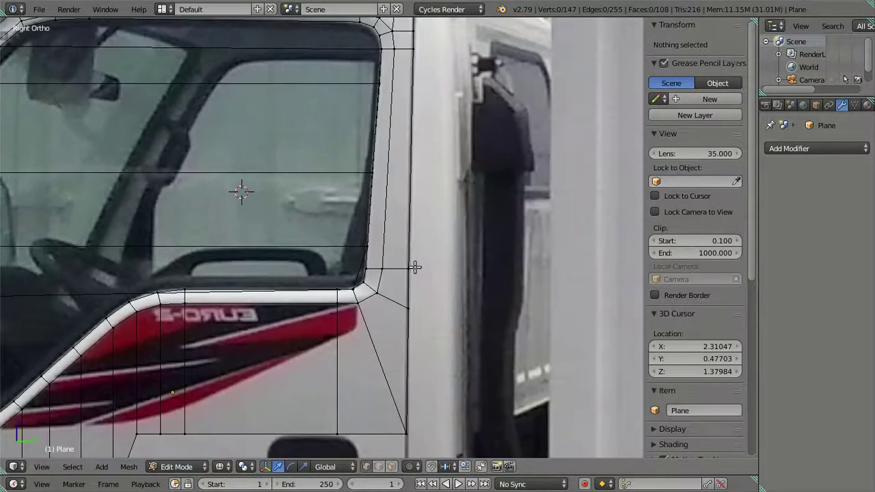
{"action": "scroll", "coordinate": [416, 268], "scroll_direction": "up", "scroll_amount": 2}
{"action": "key", "text": "z"}
{"action": "scroll", "coordinate": [403, 232], "scroll_direction": "down", "scroll_amount": 1}
{"action": "middle_click_drag", "start_coordinate": [390, 196], "coordinate": [380, 243], "text": "shift"}
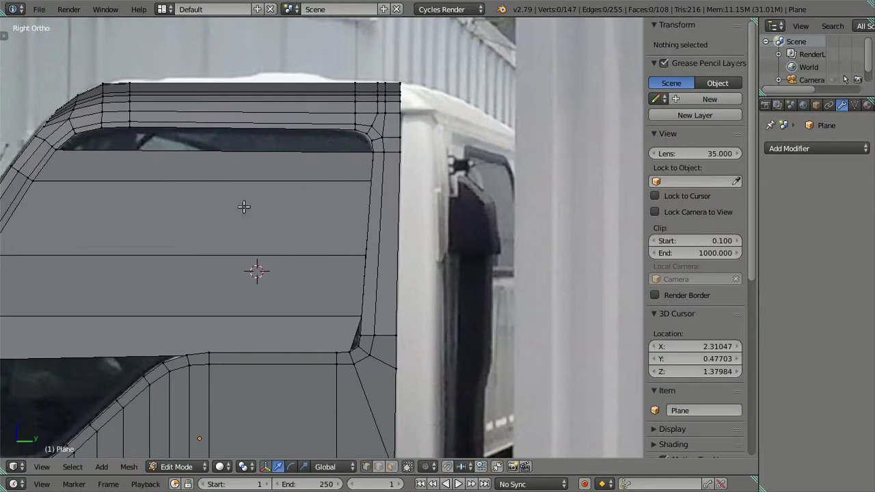
{"action": "middle_click_drag", "start_coordinate": [244, 207], "coordinate": [251, 205], "text": "shift"}
{"action": "scroll", "coordinate": [256, 190], "scroll_direction": "down", "scroll_amount": 2}
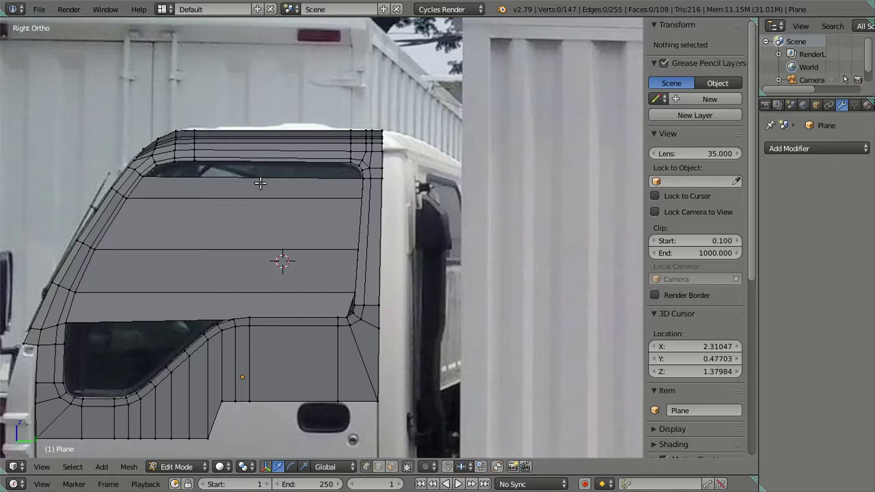
{"action": "scroll", "coordinate": [309, 167], "scroll_direction": "up", "scroll_amount": 2}
{"action": "key", "text": "z"}
{"action": "key", "text": "z"}
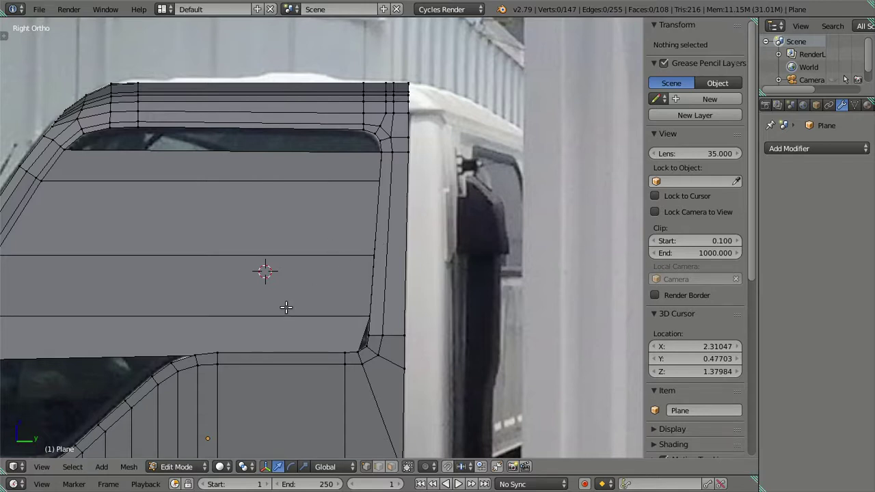
{"action": "scroll", "coordinate": [286, 307], "scroll_direction": "down", "scroll_amount": 2}
{"action": "scroll", "coordinate": [287, 307], "scroll_direction": "up", "scroll_amount": 1}
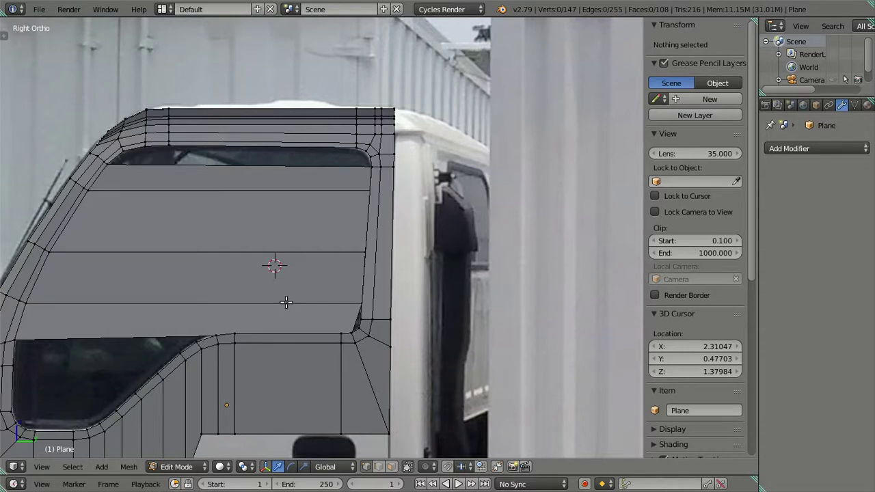
{"action": "middle_click_drag", "start_coordinate": [313, 318], "coordinate": [389, 366]}
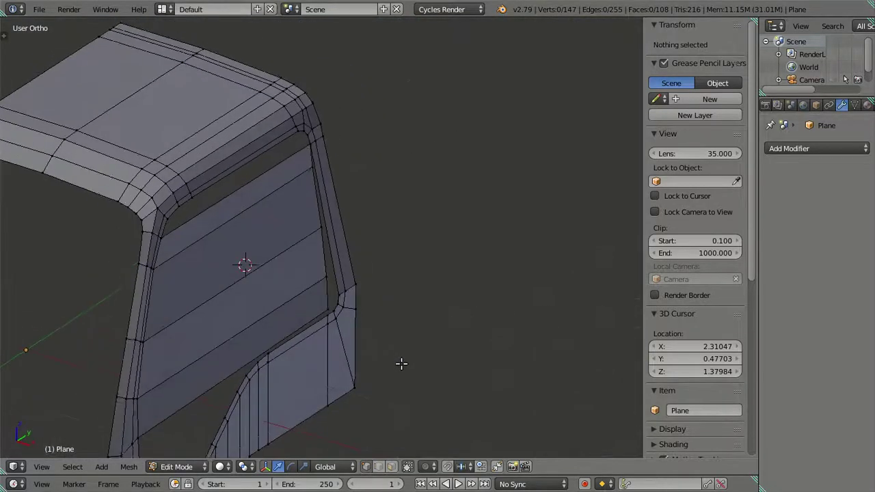
{"action": "scroll", "coordinate": [383, 361], "scroll_direction": "up", "scroll_amount": 3}
{"action": "scroll", "coordinate": [363, 328], "scroll_direction": "up", "scroll_amount": 2}
{"action": "scroll", "coordinate": [342, 369], "scroll_direction": "up", "scroll_amount": 2}
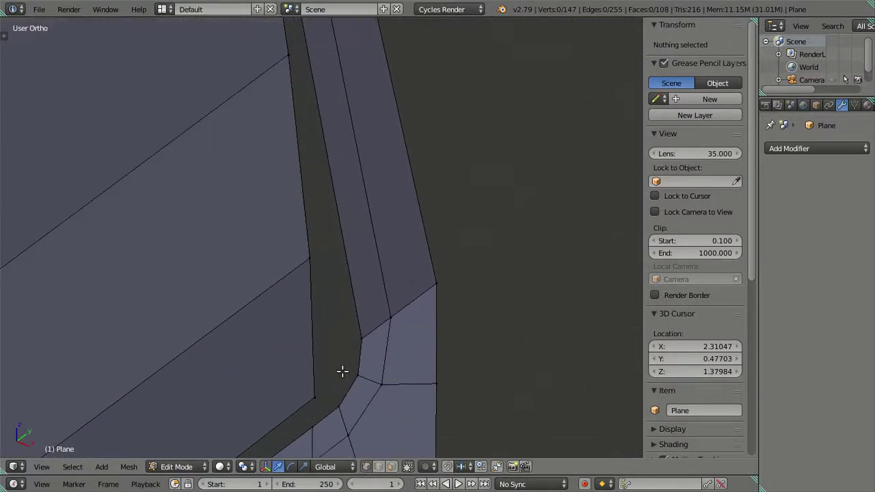
{"action": "scroll", "coordinate": [333, 248], "scroll_direction": "up", "scroll_amount": 2}
{"action": "right_click", "coordinate": [333, 253]}
{"action": "right_click", "coordinate": [306, 255], "text": "shift"}
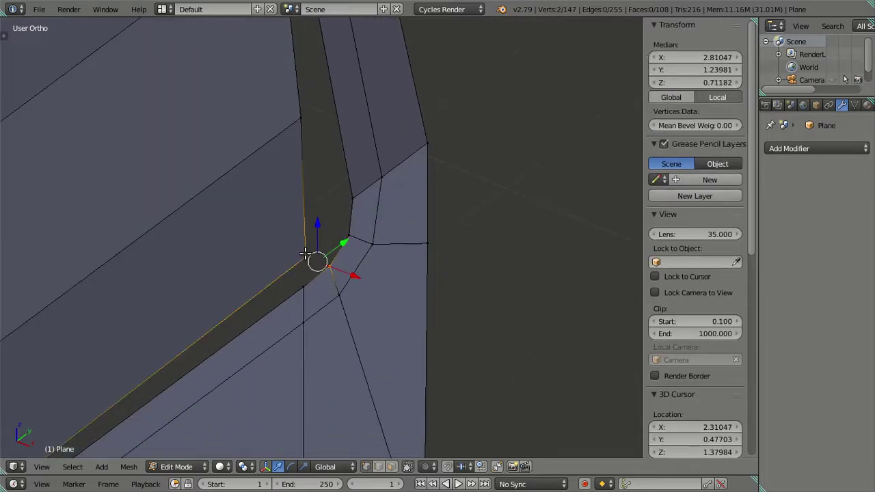
{"action": "key", "text": "alt+m"}
{"action": "left_click", "coordinate": [306, 255]}
{"action": "key", "text": "a"}
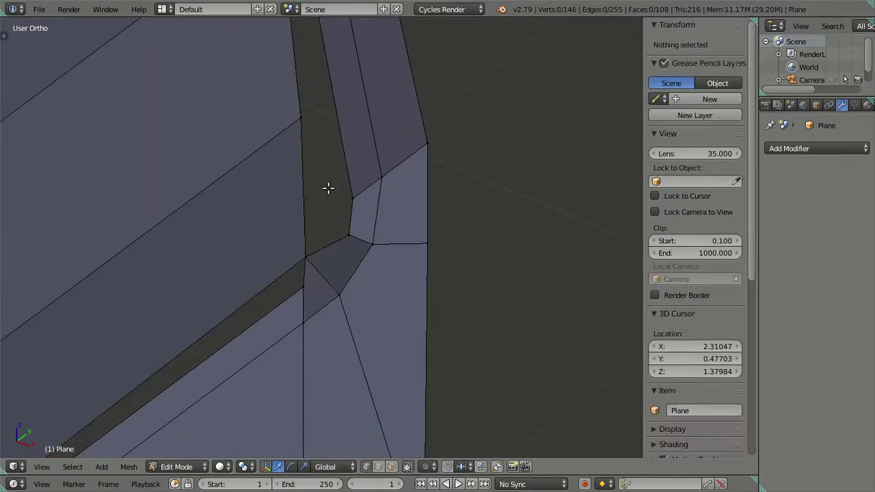
{"action": "scroll", "coordinate": [335, 161], "scroll_direction": "down", "scroll_amount": 1}
{"action": "scroll", "coordinate": [336, 156], "scroll_direction": "down", "scroll_amount": 1}
{"action": "scroll", "coordinate": [362, 315], "scroll_direction": "down", "scroll_amount": 1}
{"action": "scroll", "coordinate": [356, 307], "scroll_direction": "down", "scroll_amount": 2}
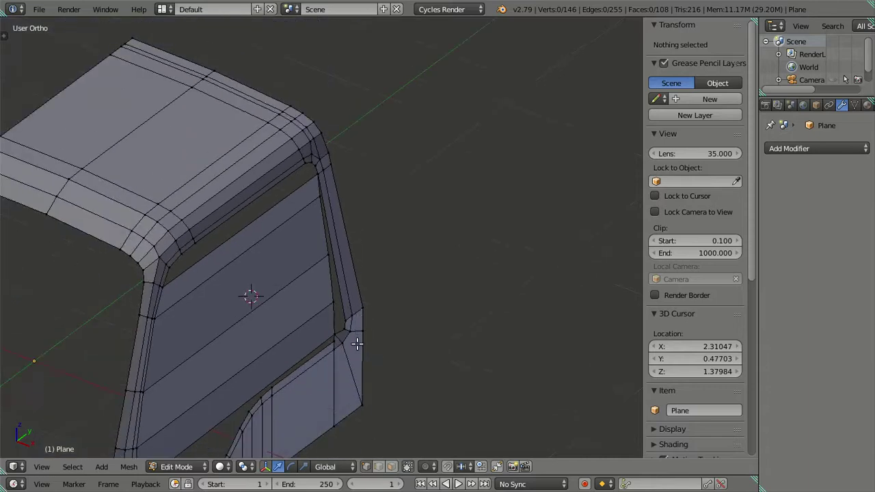
{"action": "scroll", "coordinate": [346, 318], "scroll_direction": "down", "scroll_amount": 1}
{"action": "mouse_move", "coordinate": [342, 322]}
{"action": "middle_mouse_down"}
{"action": "mouse_move", "coordinate": [312, 290]}
{"action": "mouse_move", "coordinate": [262, 293]}
{"action": "mouse_move", "coordinate": [260, 336]}
{"action": "mouse_move", "coordinate": [303, 244]}
{"action": "mouse_move", "coordinate": [338, 297]}
{"action": "mouse_move", "coordinate": [357, 288]}
{"action": "mouse_move", "coordinate": [349, 320]}
{"action": "mouse_move", "coordinate": [319, 286]}
{"action": "mouse_move", "coordinate": [356, 262]}
{"action": "mouse_move", "coordinate": [368, 265]}
{"action": "mouse_move", "coordinate": [317, 256]}
{"action": "middle_mouse_up"}
{"action": "right_click", "coordinate": [301, 243]}
{"action": "key", "text": "ctrl+z"}
{"action": "key", "text": "a"}
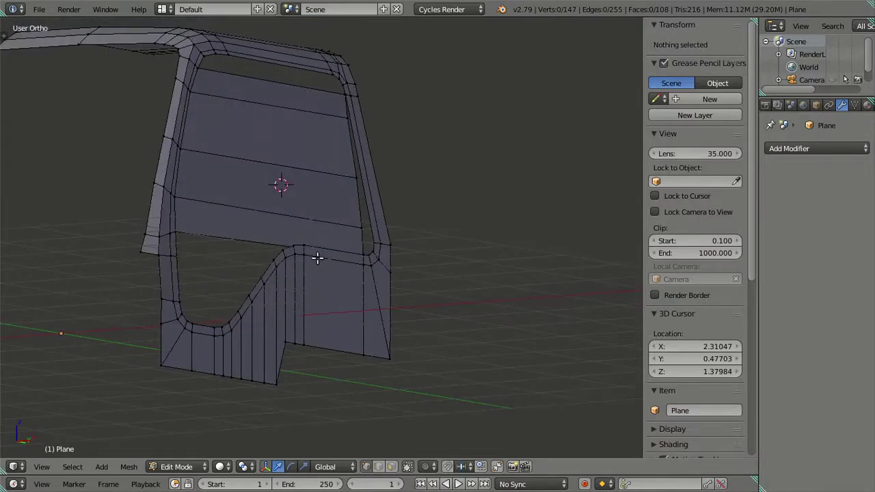
{"action": "key", "text": "KP_1"}
Step: Select the lower door panel's front edge vertices and frame them in front view
{"action": "scroll", "coordinate": [344, 332], "scroll_direction": "up", "scroll_amount": 4}
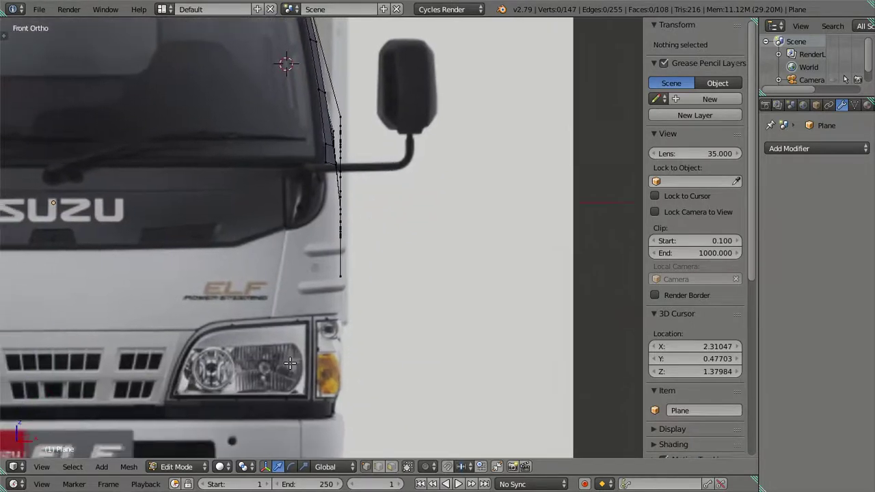
{"action": "mouse_move", "coordinate": [373, 248]}
{"action": "middle_mouse_down"}
{"action": "mouse_move", "coordinate": [309, 276]}
{"action": "mouse_move", "coordinate": [303, 267]}
{"action": "mouse_move", "coordinate": [359, 254]}
{"action": "middle_mouse_up"}
{"action": "middle_click_drag", "start_coordinate": [242, 135], "coordinate": [296, 212]}
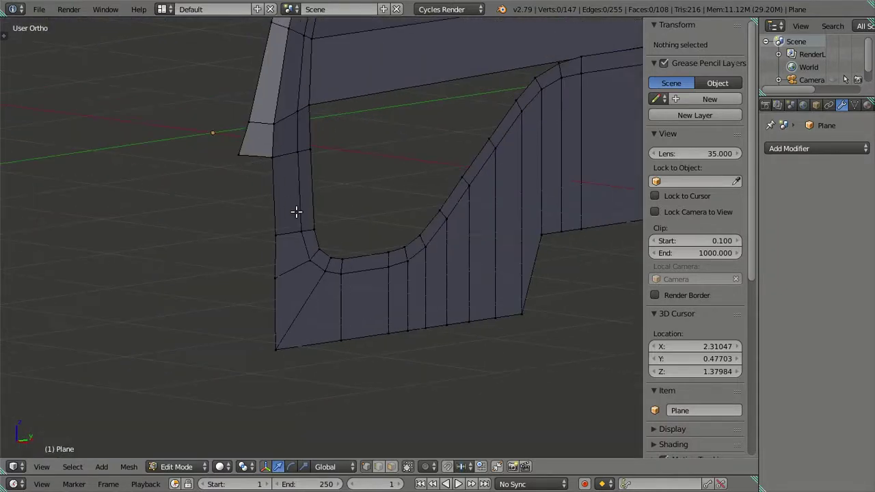
{"action": "right_click", "coordinate": [275, 160]}
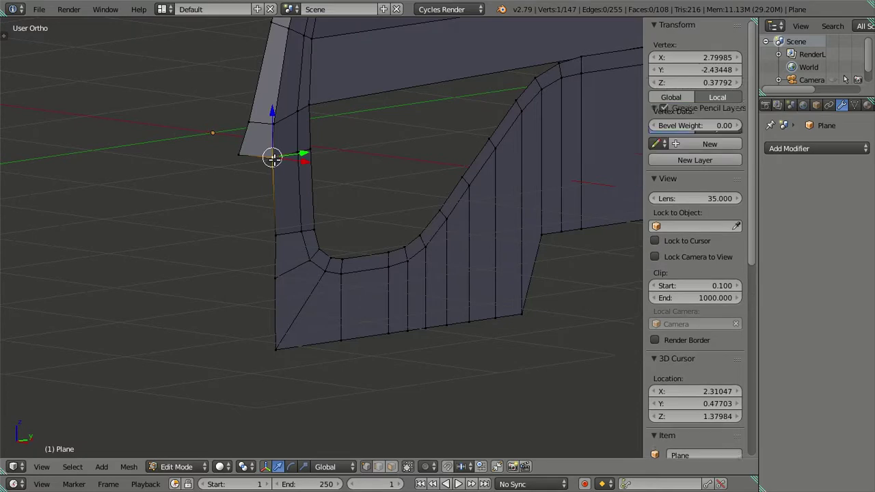
{"action": "right_click", "coordinate": [277, 345], "text": "ctrl"}
{"action": "key", "text": "KP_1"}
{"action": "scroll", "coordinate": [489, 321], "scroll_direction": "up", "scroll_amount": 2}
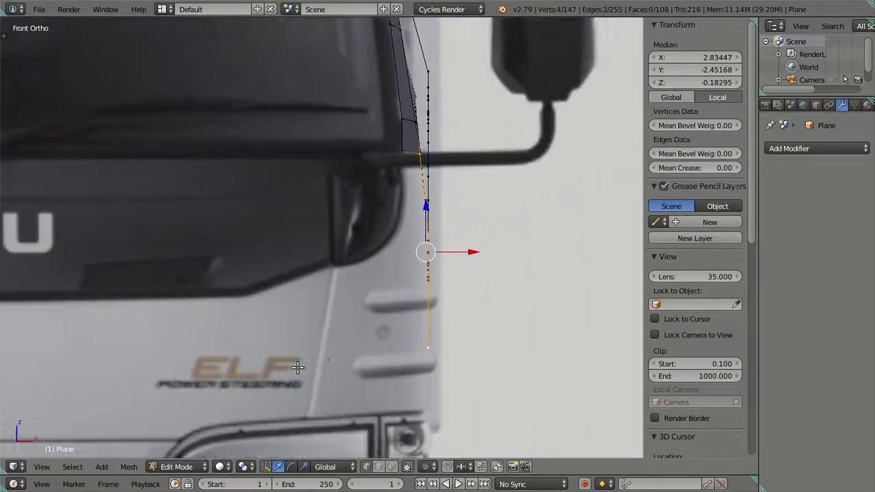
{"action": "middle_click_drag", "start_coordinate": [489, 321], "coordinate": [293, 365], "text": "shift"}
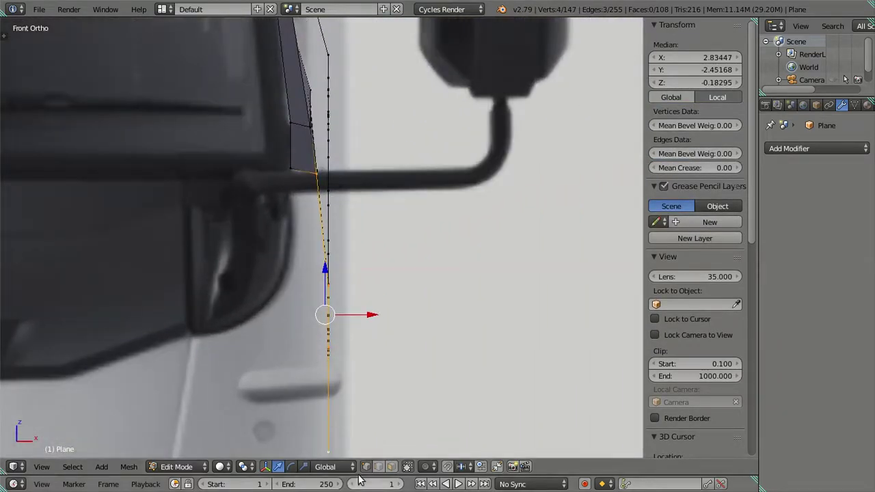
Step: With Limit Selection to Visible on, move the front edge 0.0255 outward along X
{"action": "left_click", "coordinate": [408, 466]}
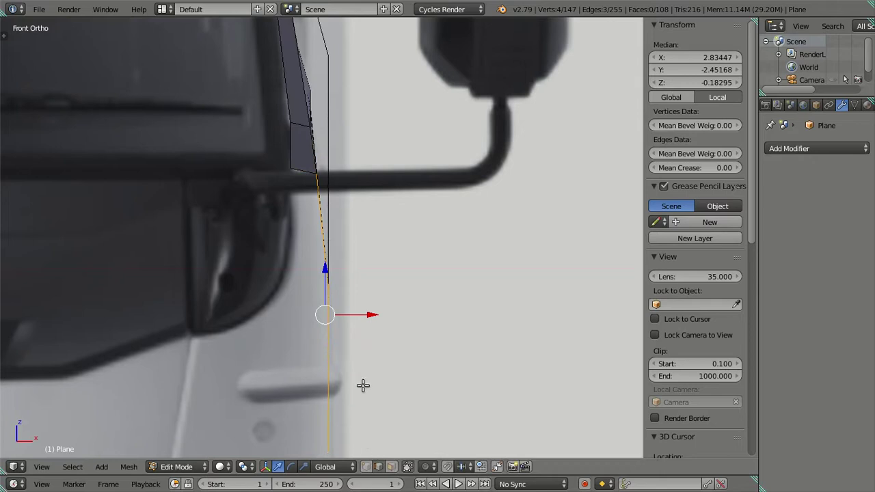
{"action": "middle_click_drag", "start_coordinate": [363, 385], "coordinate": [346, 250], "text": "shift"}
{"action": "key", "text": "e"}
{"action": "key", "text": "x"}
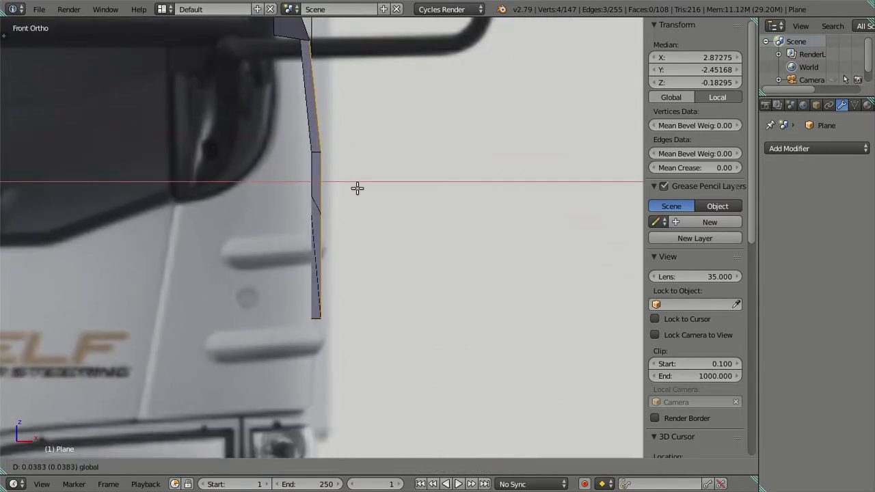
{"action": "key", "text": "Escape"}
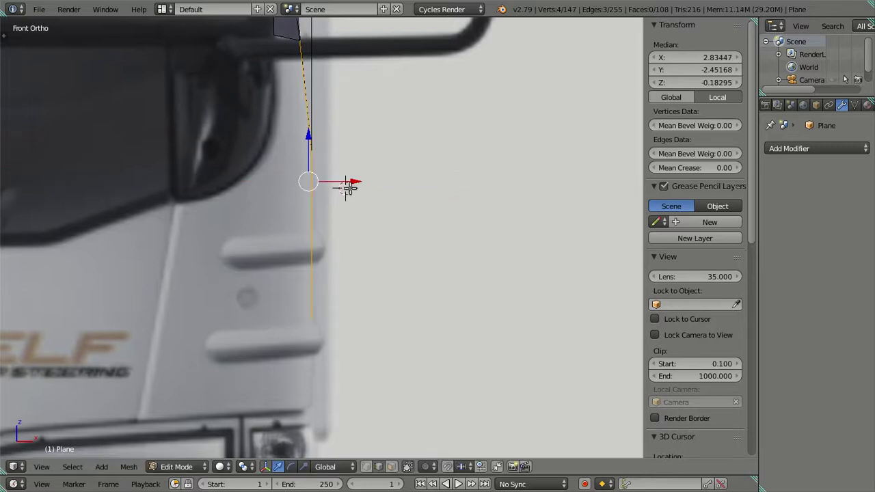
{"action": "left_click_drag", "start_coordinate": [353, 186], "coordinate": [348, 185]}
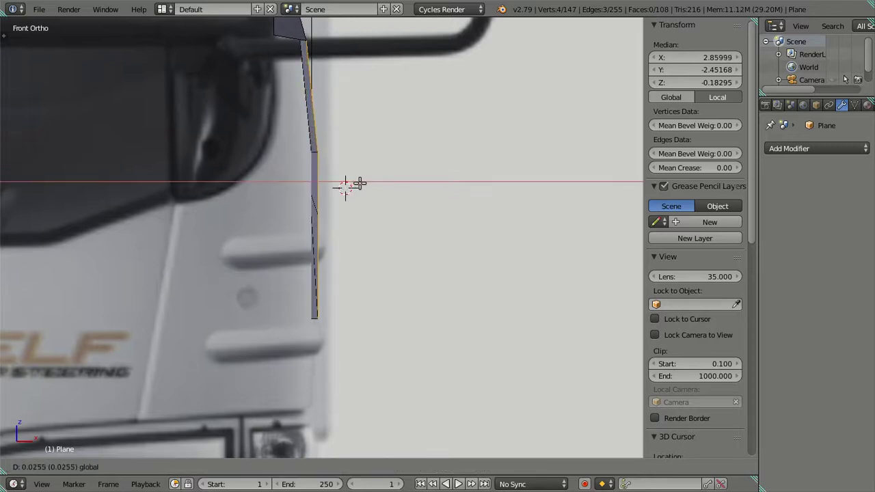
{"action": "scroll", "coordinate": [345, 216], "scroll_direction": "down", "scroll_amount": 1}
{"action": "scroll", "coordinate": [350, 322], "scroll_direction": "up", "scroll_amount": 2, "text": "shift"}
{"action": "scroll", "coordinate": [340, 312], "scroll_direction": "up", "scroll_amount": 2, "text": "shift"}
Step: Clear the selection, orbit off the front view and return to solid shading
{"action": "key", "text": "a"}
{"action": "mouse_move", "coordinate": [339, 307]}
{"action": "middle_mouse_down"}
{"action": "mouse_move", "coordinate": [368, 326]}
{"action": "mouse_move", "coordinate": [338, 326]}
{"action": "mouse_move", "coordinate": [294, 346]}
{"action": "mouse_move", "coordinate": [233, 256]}
{"action": "mouse_move", "coordinate": [269, 303]}
{"action": "mouse_move", "coordinate": [225, 303]}
{"action": "mouse_move", "coordinate": [227, 252]}
{"action": "mouse_move", "coordinate": [274, 303]}
{"action": "mouse_move", "coordinate": [248, 303]}
{"action": "middle_mouse_up"}
{"action": "key", "text": "z"}
{"action": "key", "text": "Tab"}
{"action": "key", "text": "Tab"}
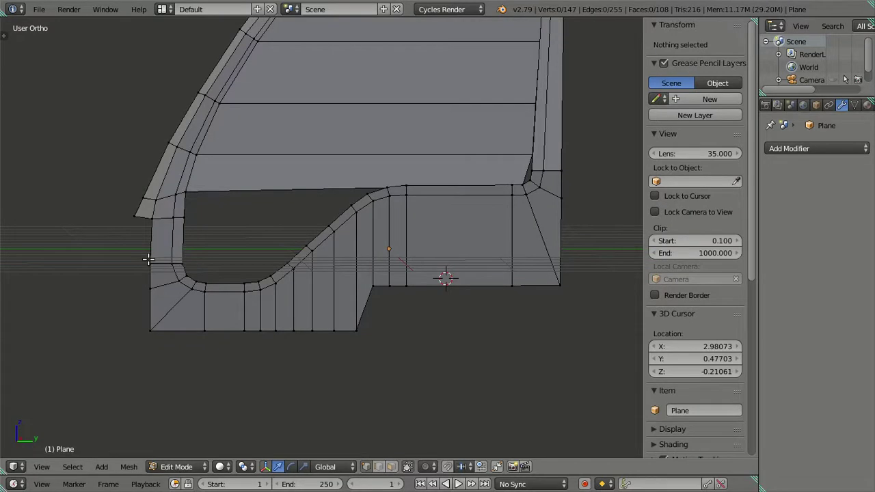
Step: In face mode, select and delete the curved face loop lining the window opening's bottom
{"action": "mouse_move", "coordinate": [149, 256]}
{"action": "middle_mouse_down"}
{"action": "mouse_move", "coordinate": [239, 284]}
{"action": "mouse_move", "coordinate": [254, 319]}
{"action": "mouse_move", "coordinate": [232, 271]}
{"action": "middle_mouse_up"}
{"action": "scroll", "coordinate": [213, 274], "scroll_direction": "up", "scroll_amount": 2}
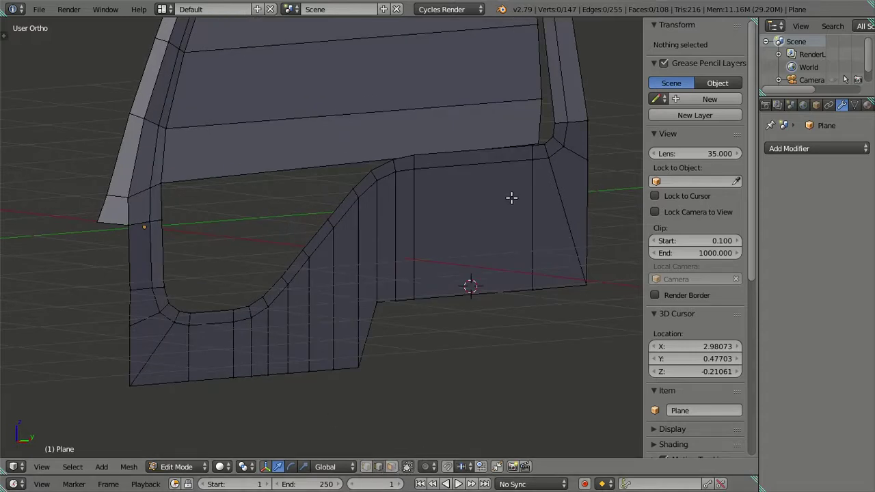
{"action": "right_click", "coordinate": [553, 142]}
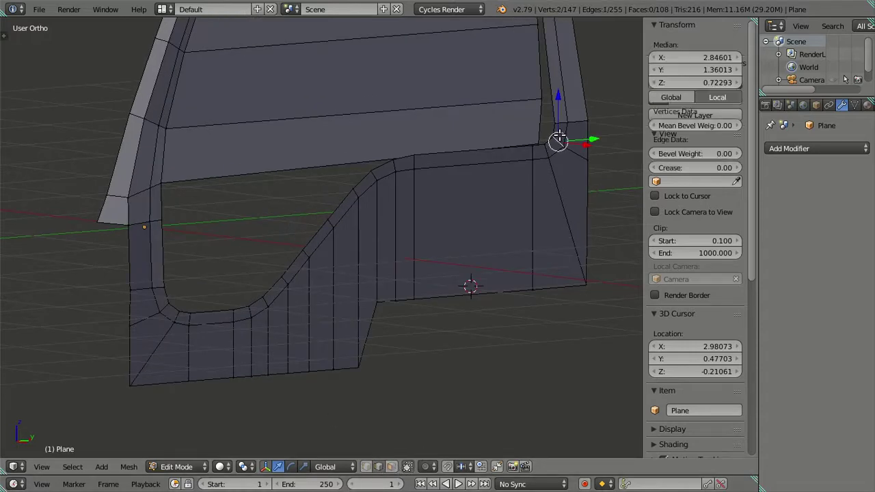
{"action": "left_click", "coordinate": [391, 467]}
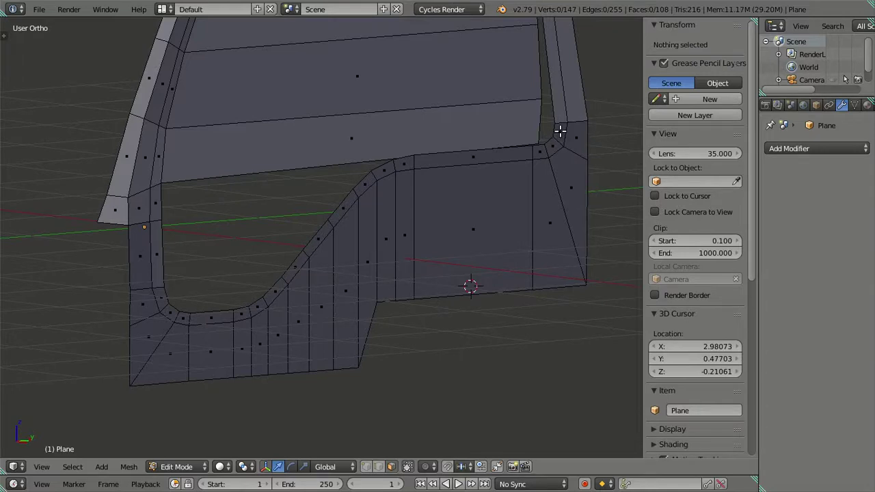
{"action": "right_click", "coordinate": [559, 131]}
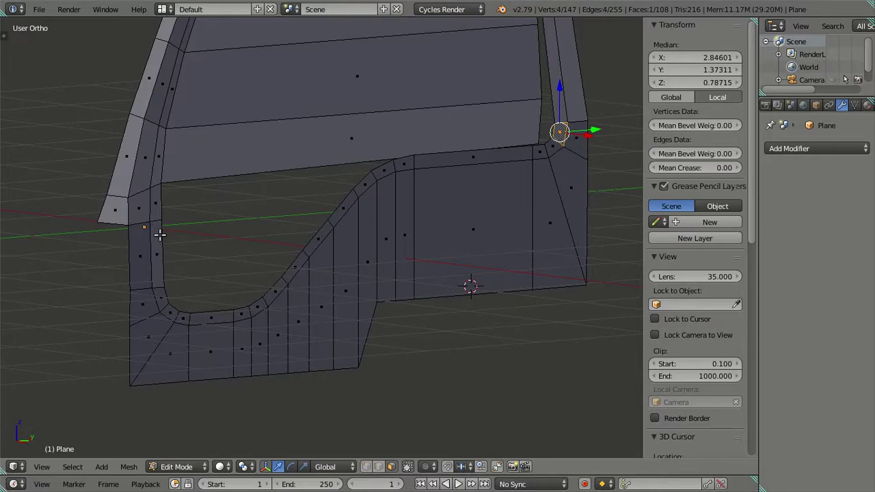
{"action": "right_click", "coordinate": [158, 243], "text": "alt"}
{"action": "key", "text": "x"}
{"action": "left_click", "coordinate": [443, 243]}
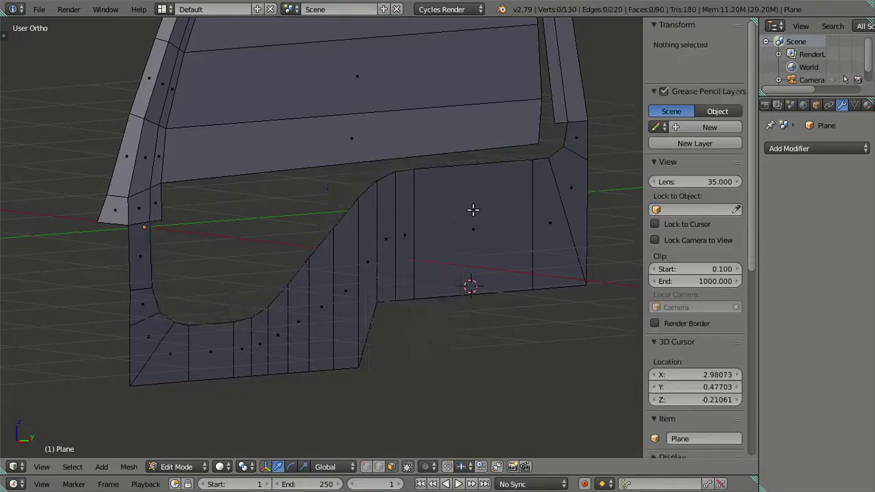
{"action": "right_click", "coordinate": [578, 139]}
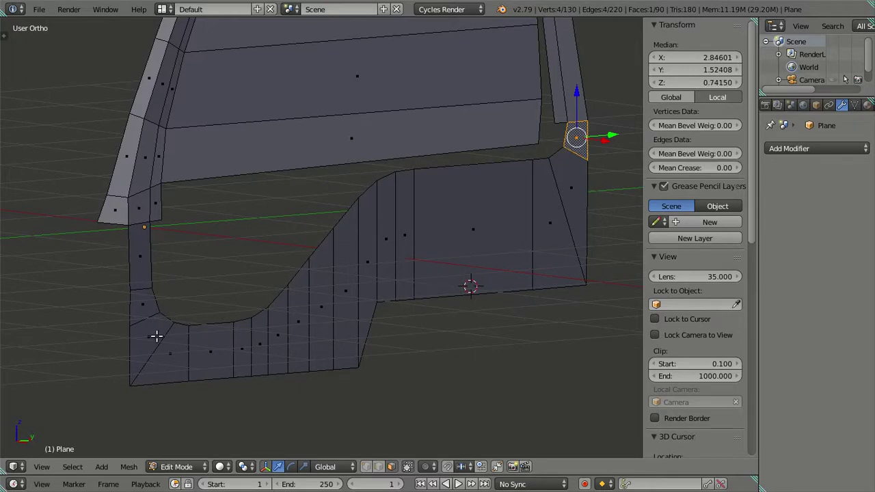
Step: Delete the connected lower panel's faces, then the pillar leg's three faces keeping their edges
{"action": "key", "text": "ctrl+l"}
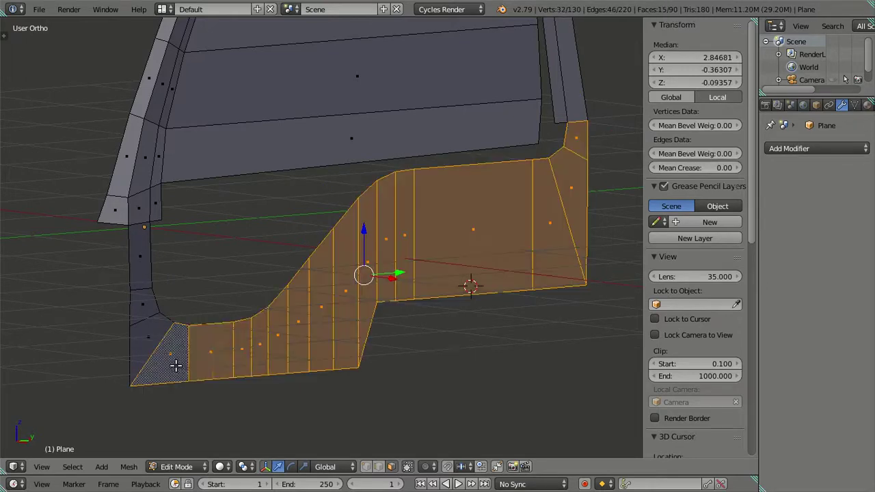
{"action": "key", "text": "x"}
{"action": "left_click", "coordinate": [260, 342]}
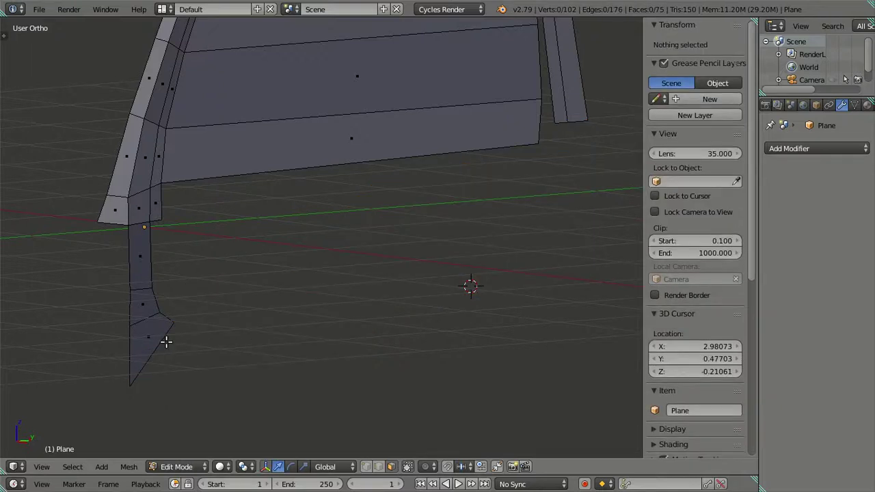
{"action": "right_click", "coordinate": [153, 320]}
{"action": "right_click", "coordinate": [147, 304], "text": "shift"}
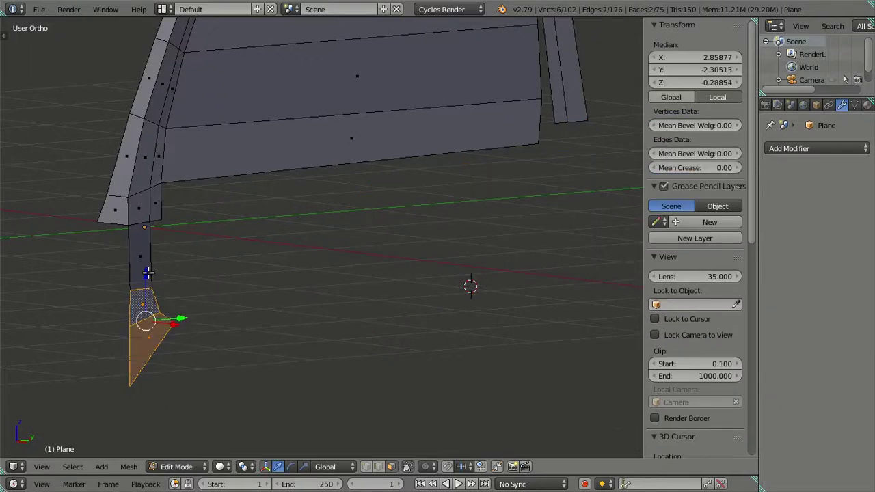
{"action": "right_click", "coordinate": [148, 272], "text": "shift"}
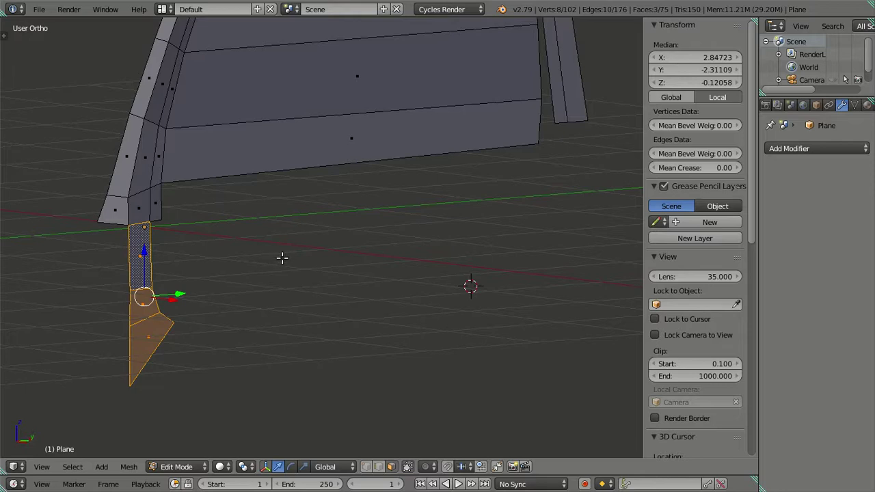
{"action": "key", "text": "x"}
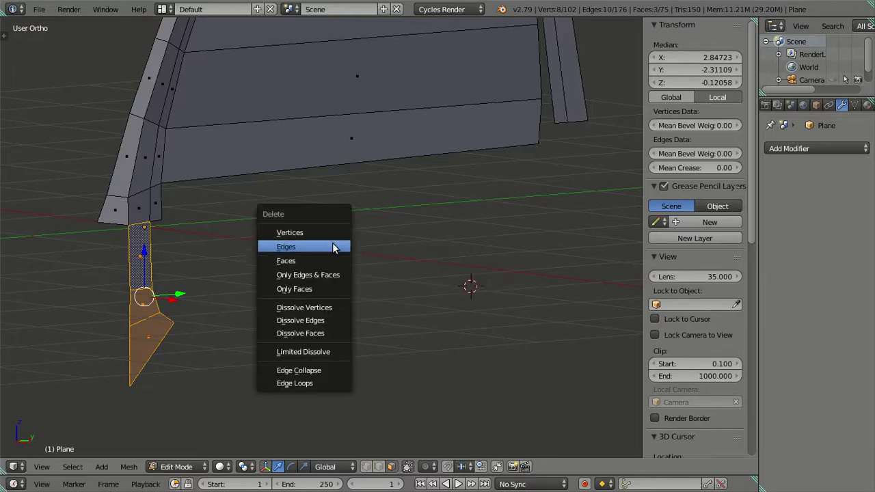
{"action": "left_click", "coordinate": [328, 290]}
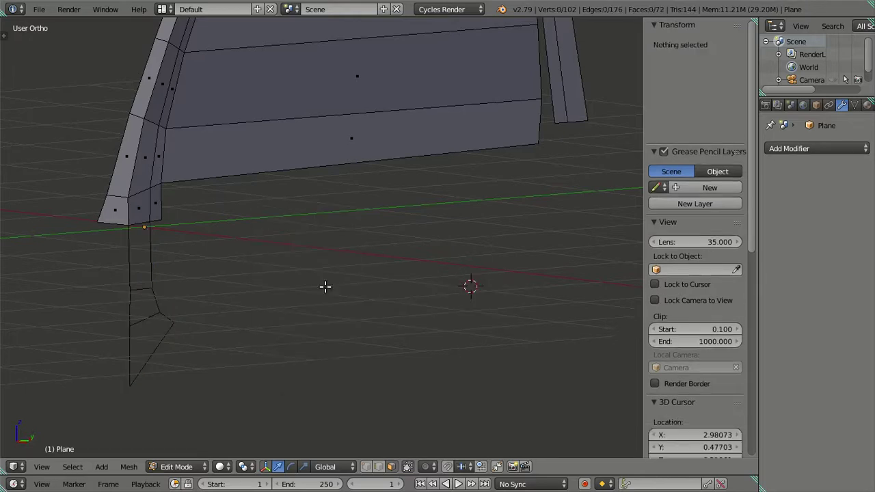
Step: Dissolve the leg's right vertical edge and its leftover vertices
{"action": "mouse_move", "coordinate": [296, 401]}
{"action": "middle_mouse_down", "text": "shift"}
{"action": "mouse_move", "coordinate": [416, 218]}
{"action": "mouse_move", "coordinate": [334, 287]}
{"action": "middle_mouse_up", "text": "shift"}
{"action": "scroll", "coordinate": [416, 217], "scroll_direction": "up", "scroll_amount": 2}
{"action": "right_click", "coordinate": [370, 236]}
{"action": "key", "text": "x"}
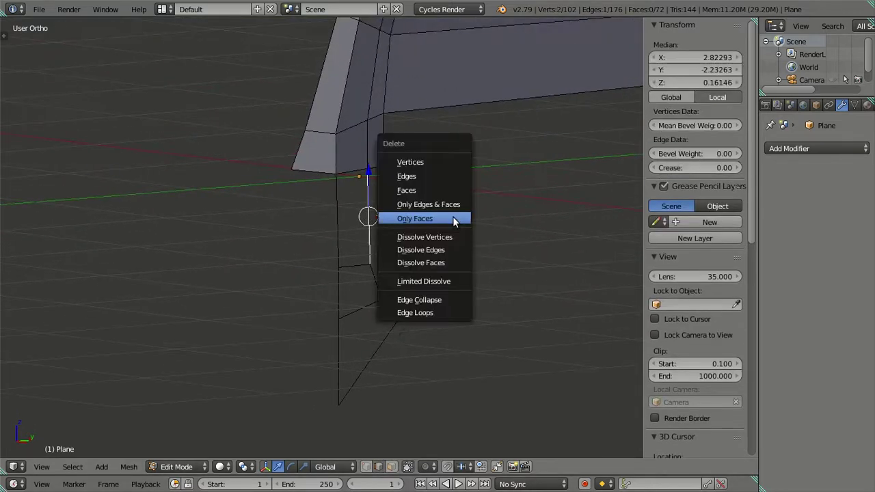
{"action": "left_click", "coordinate": [437, 250]}
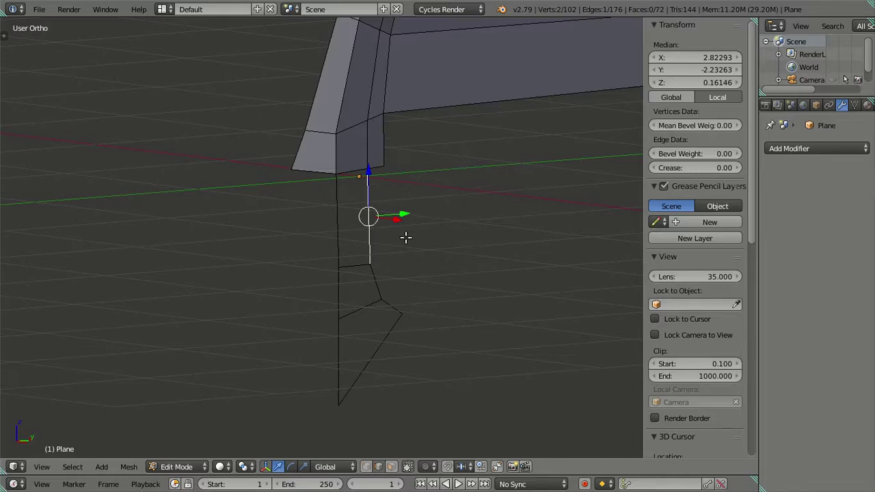
{"action": "key", "text": "x"}
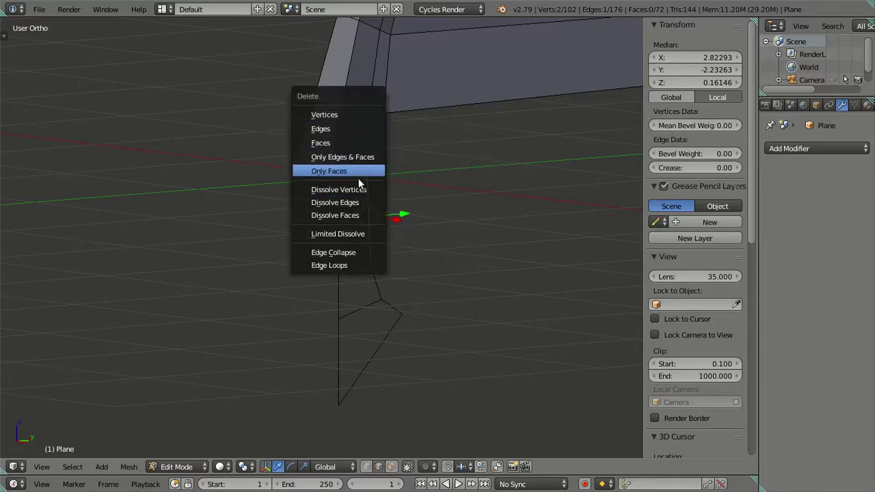
{"action": "left_click", "coordinate": [340, 190]}
Step: Select the remaining leg edges and try dissolving their vertices, then undo that
{"action": "right_click", "coordinate": [375, 288]}
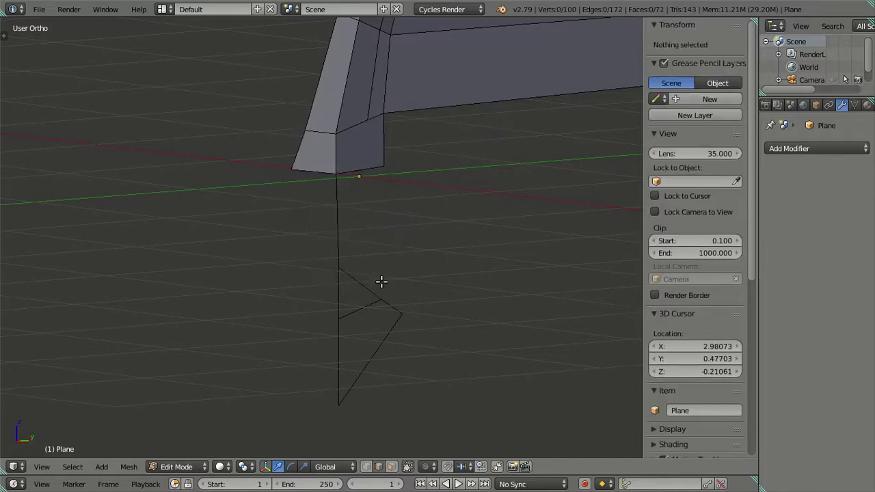
{"action": "key", "text": "x"}
{"action": "key", "text": "Escape"}
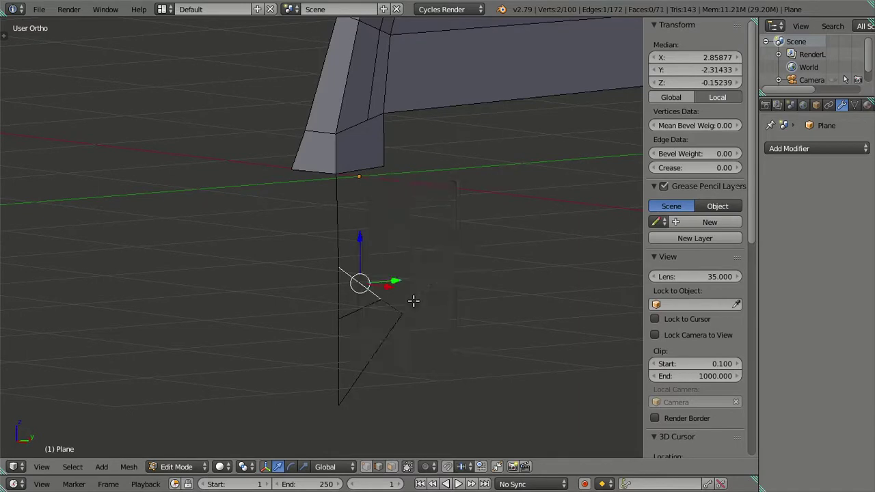
{"action": "right_click", "coordinate": [378, 308], "text": "shift"}
{"action": "right_click", "coordinate": [380, 303], "text": "shift"}
{"action": "right_click", "coordinate": [373, 295], "text": "shift"}
{"action": "right_click", "coordinate": [377, 312], "text": "shift"}
{"action": "right_click", "coordinate": [381, 326], "text": "shift"}
{"action": "key", "text": "x"}
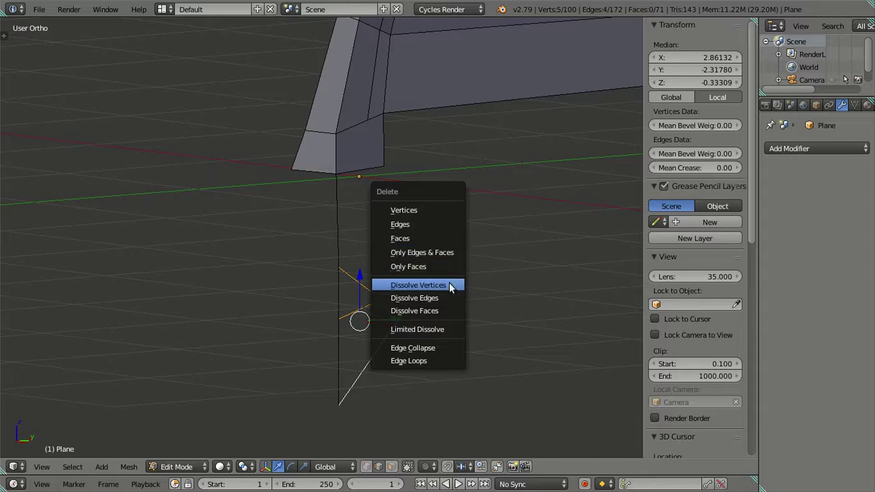
{"action": "left_click", "coordinate": [449, 285]}
{"action": "key", "text": "ctrl+z"}
Step: Delete the four leftover leg edges one by one, leaving a single vertical edge
{"action": "right_click", "coordinate": [391, 336]}
{"action": "key", "text": "x"}
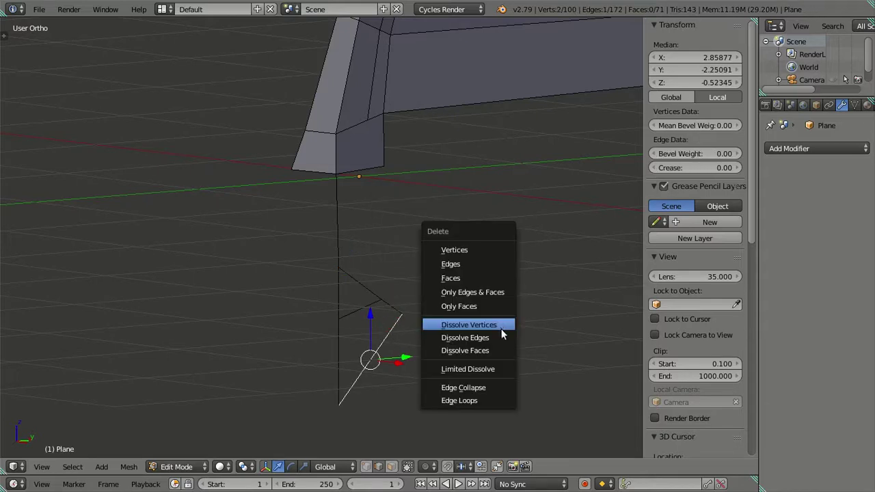
{"action": "key", "text": "Escape"}
{"action": "key", "text": "x"}
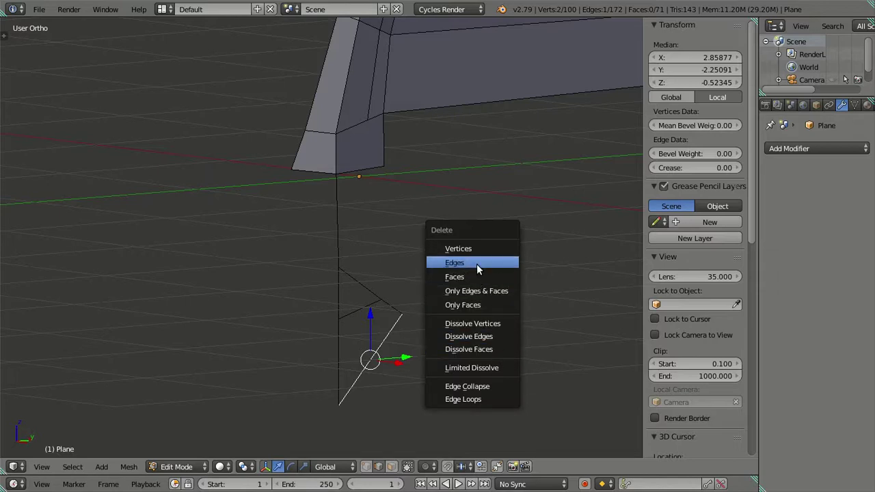
{"action": "left_click", "coordinate": [472, 262]}
{"action": "right_click", "coordinate": [406, 312]}
{"action": "key", "text": "x"}
{"action": "left_click", "coordinate": [442, 302]}
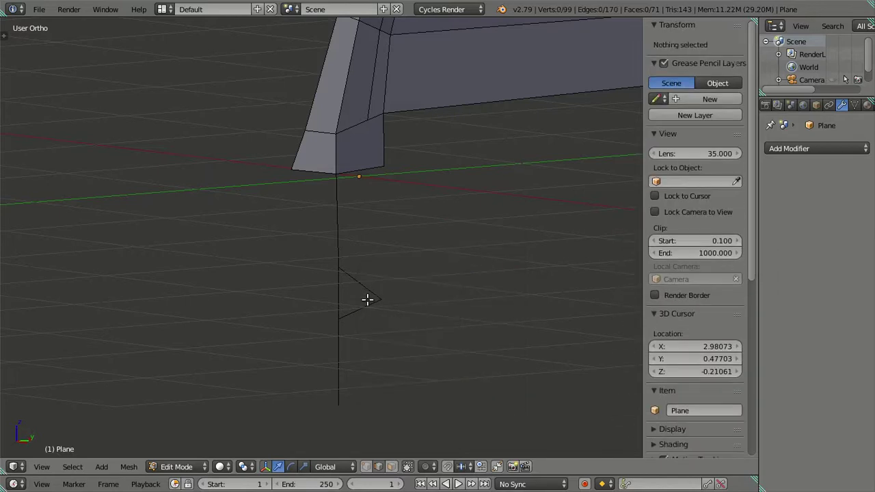
{"action": "right_click", "coordinate": [368, 299]}
{"action": "key", "text": "x"}
{"action": "left_click", "coordinate": [447, 291]}
{"action": "right_click", "coordinate": [354, 293]}
{"action": "key", "text": "x"}
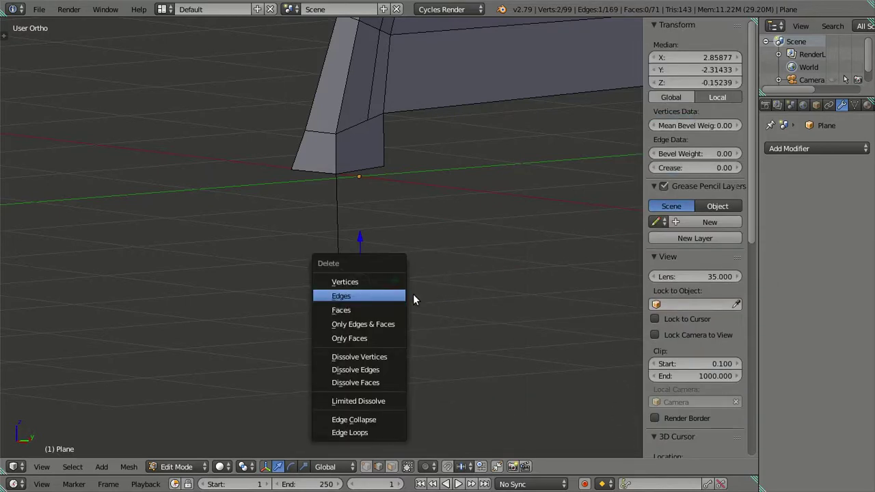
{"action": "left_click", "coordinate": [394, 298]}
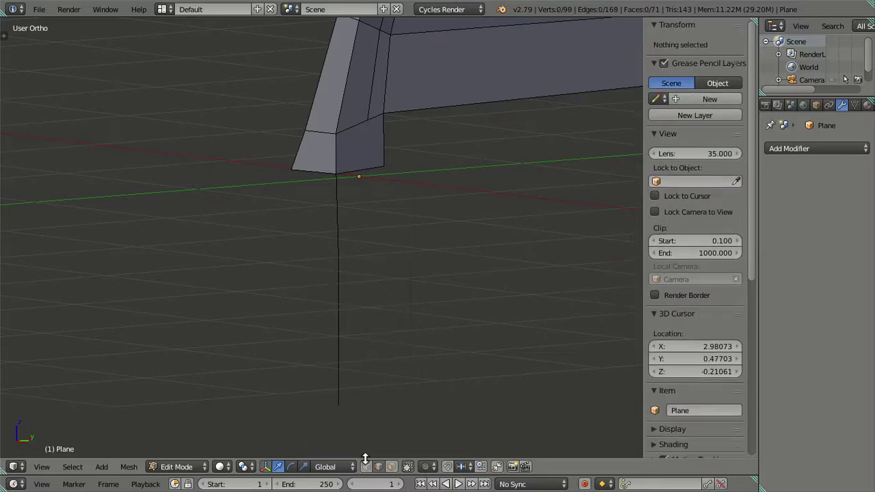
Step: In Right Ortho view, extrude the door's vertical front edge sideways into a two-face strip
{"action": "middle_click_drag", "start_coordinate": [361, 369], "coordinate": [360, 362]}
{"action": "mouse_move", "coordinate": [394, 308]}
{"action": "middle_mouse_down"}
{"action": "mouse_move", "coordinate": [354, 305]}
{"action": "mouse_move", "coordinate": [385, 268]}
{"action": "middle_mouse_up"}
{"action": "key", "text": "KP_3"}
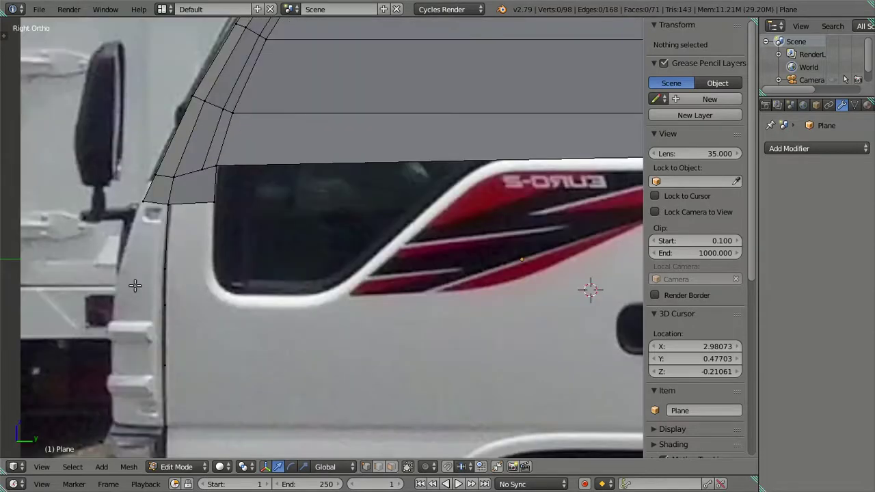
{"action": "middle_click_drag", "start_coordinate": [173, 288], "coordinate": [205, 313]}
{"action": "right_click", "coordinate": [203, 295]}
{"action": "right_click", "coordinate": [203, 391], "text": "ctrl"}
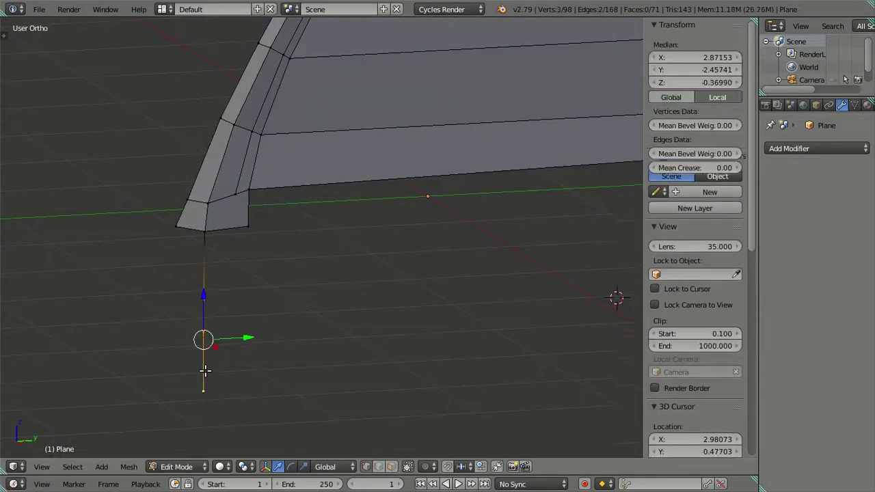
{"action": "key", "text": "KP_3"}
{"action": "key", "text": "e"}
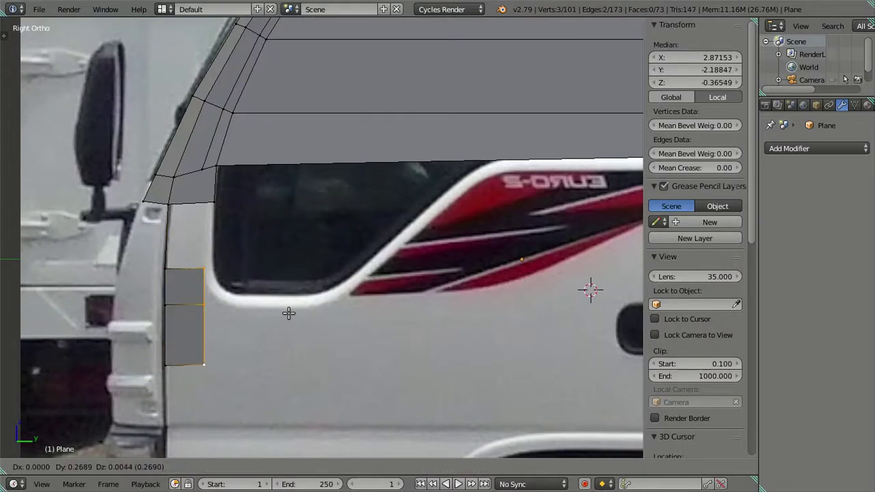
{"action": "left_click", "coordinate": [289, 314]}
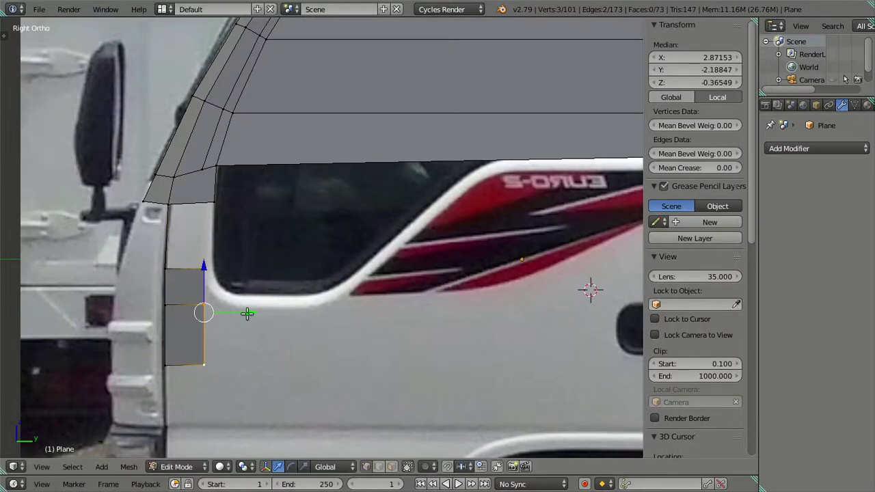
{"action": "right_click", "coordinate": [210, 307]}
{"action": "middle_click_drag", "start_coordinate": [243, 301], "coordinate": [294, 311], "text": "shift"}
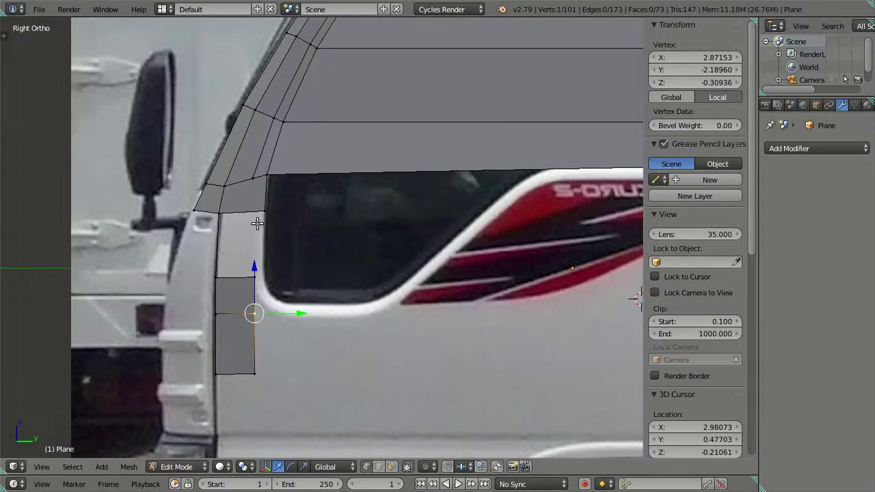
Step: Delete the inner pillar face beside the window's top corner
{"action": "left_click", "coordinate": [392, 467]}
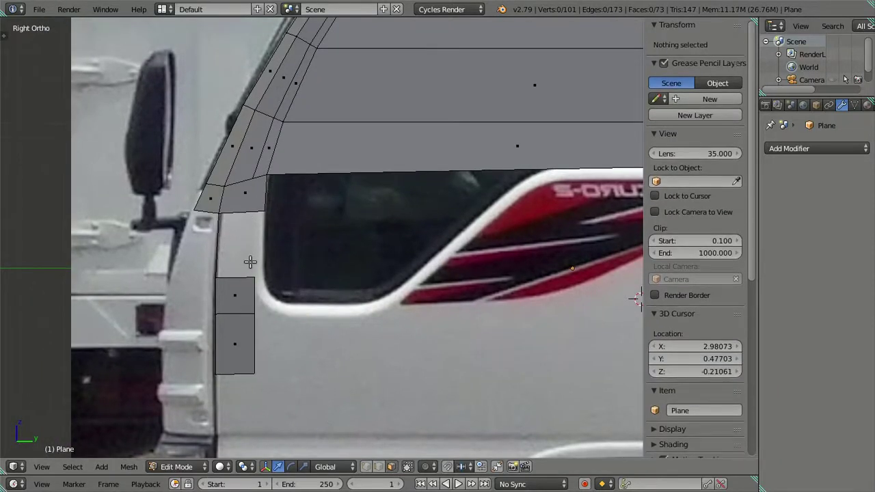
{"action": "right_click", "coordinate": [244, 194]}
{"action": "key", "text": "x"}
{"action": "left_click", "coordinate": [339, 205]}
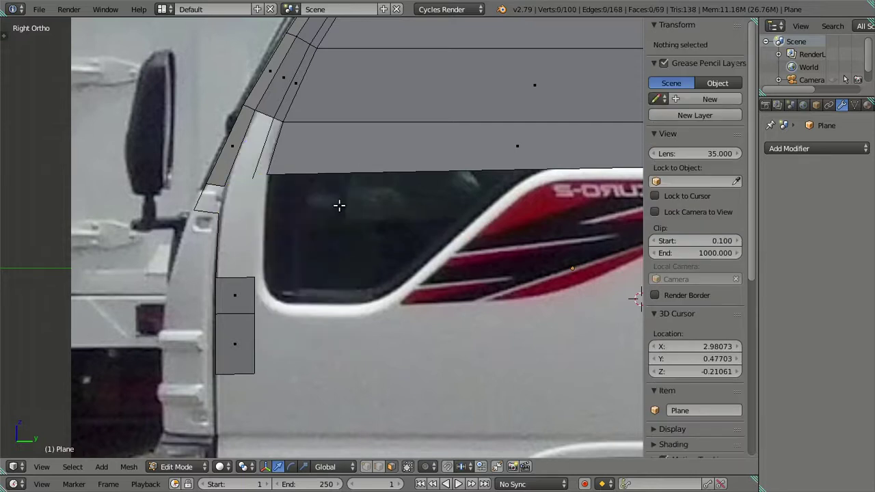
{"action": "key", "text": "ctrl+z"}
{"action": "key", "text": "x"}
{"action": "left_click", "coordinate": [333, 222]}
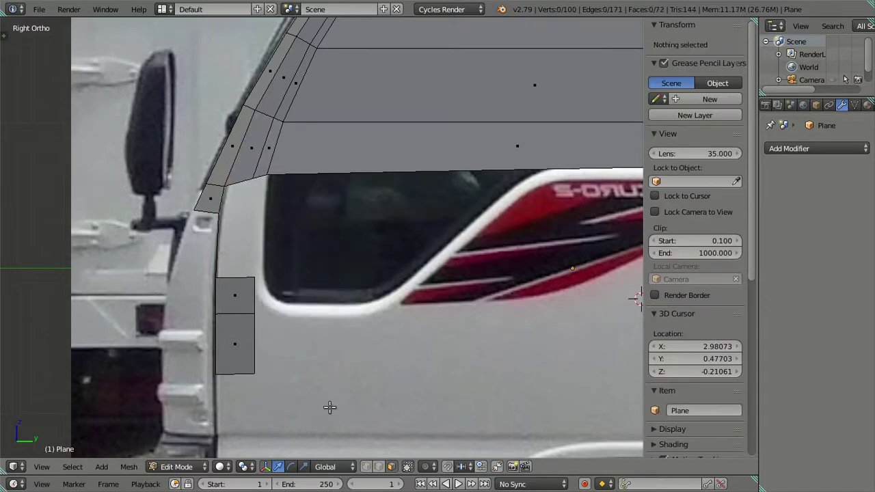
{"action": "scroll", "coordinate": [262, 293], "scroll_direction": "up", "scroll_amount": 2}
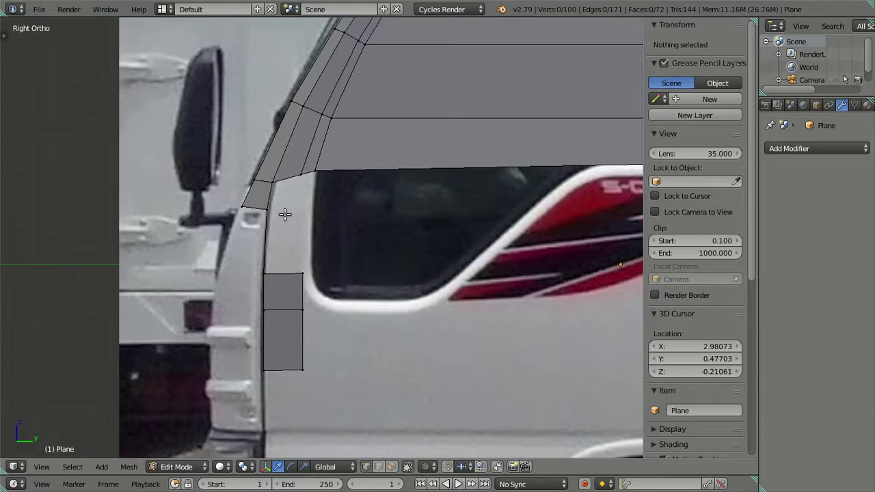
{"action": "scroll", "coordinate": [285, 212], "scroll_direction": "up", "scroll_amount": 2}
Step: Try extruding the window-top edge, then undo the cancelled extrude
{"action": "right_click", "coordinate": [317, 167]}
{"action": "key", "text": "e"}
{"action": "right_click", "coordinate": [293, 170]}
{"action": "key", "text": "ctrl+z"}
{"action": "key", "text": "ctrl+z"}
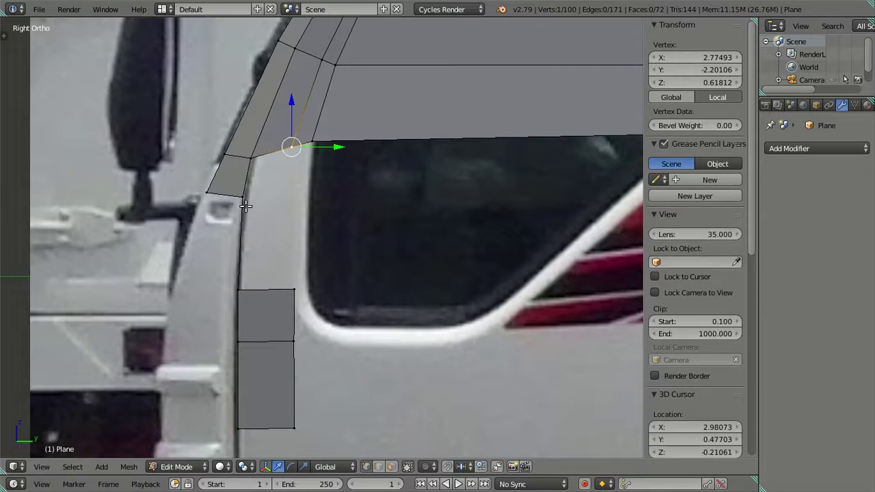
Step: Extrude a new vertex from the pillar's inner corner and place it on the window edge along Y
{"action": "right_click", "coordinate": [245, 206]}
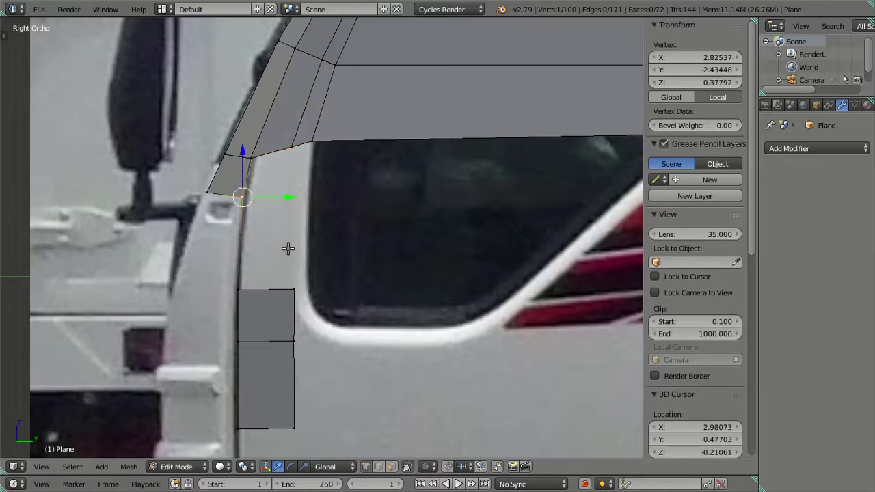
{"action": "key", "text": "e"}
{"action": "right_click", "coordinate": [340, 225]}
{"action": "key", "text": "g"}
{"action": "key", "text": "y"}
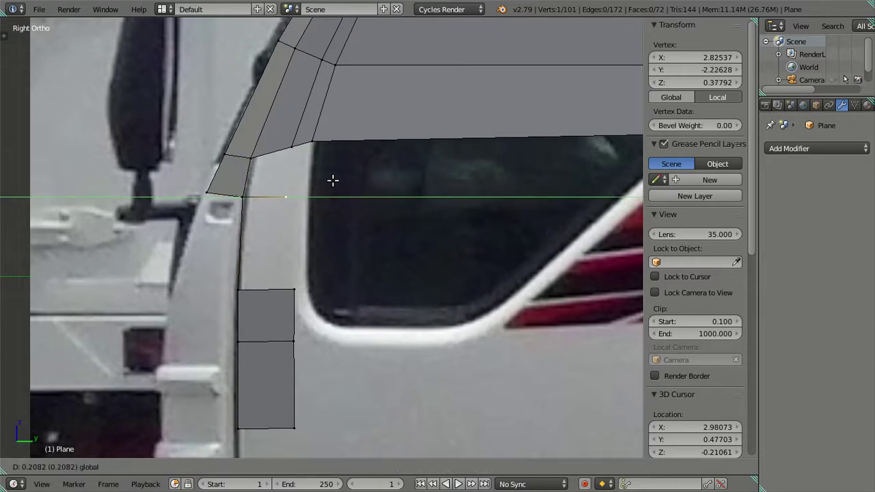
{"action": "left_click", "coordinate": [333, 180]}
Step: Shift the strip's top outer vertex along Y and fill a face between four gap vertices
{"action": "right_click", "coordinate": [338, 287]}
{"action": "key", "text": "g"}
{"action": "key", "text": "y"}
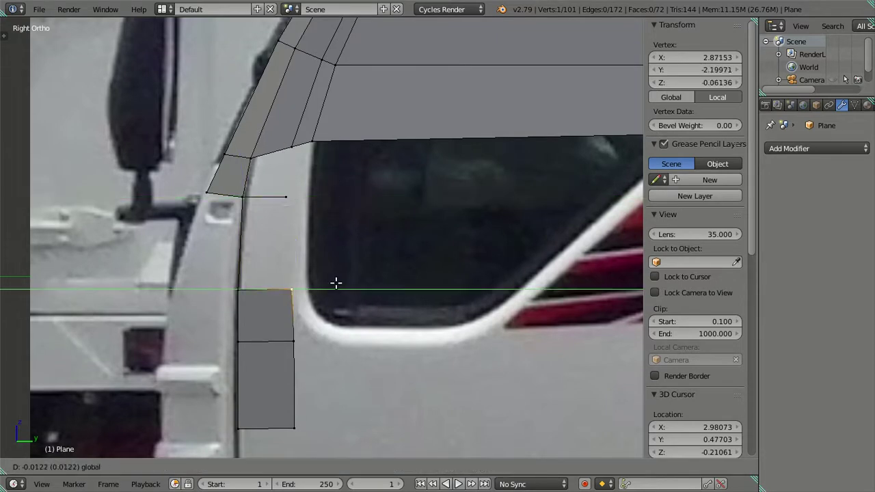
{"action": "left_click", "coordinate": [335, 282]}
{"action": "right_click", "coordinate": [285, 196]}
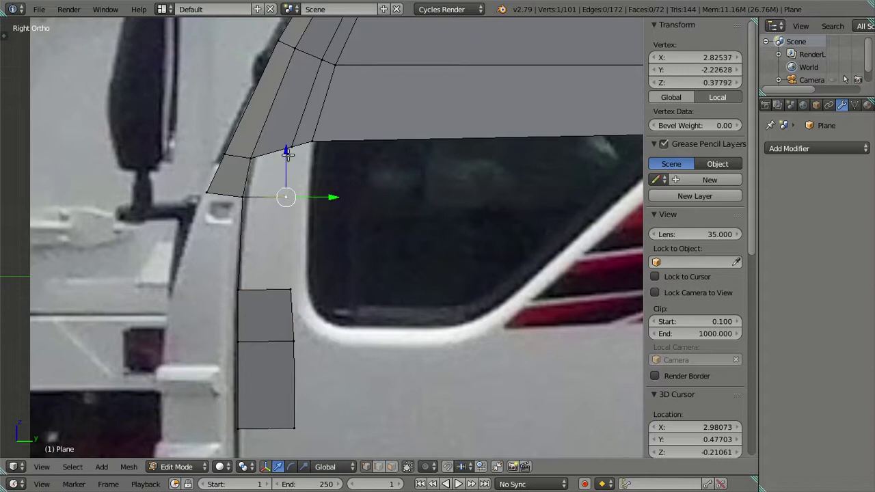
{"action": "right_click", "coordinate": [293, 146], "text": "ctrl"}
{"action": "key", "text": "f"}
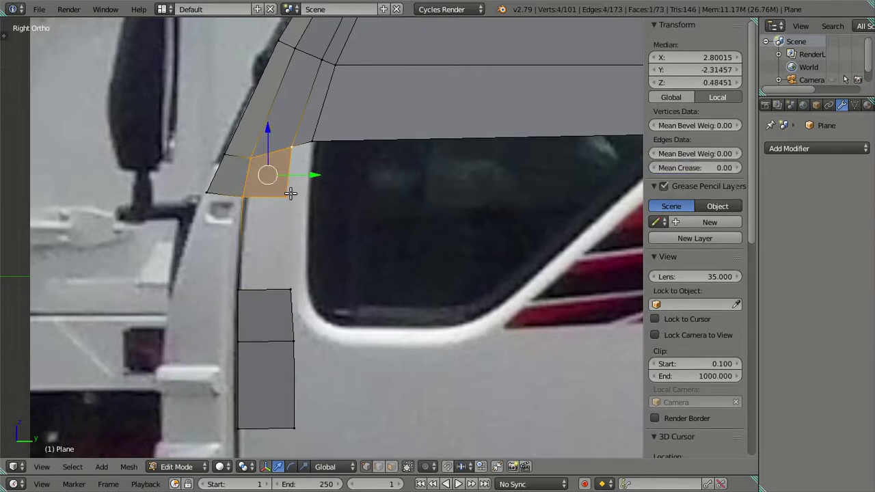
Step: Slide the new vertex to the window edge and fill a face across the next gap
{"action": "right_click", "coordinate": [287, 197]}
{"action": "left_click_drag", "start_coordinate": [335, 199], "coordinate": [356, 197]}
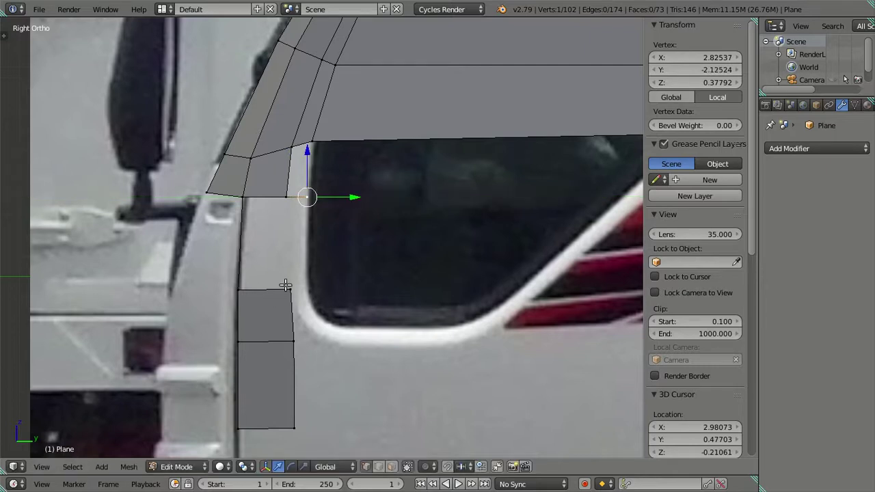
{"action": "right_click", "coordinate": [287, 289]}
{"action": "key", "text": "b"}
{"action": "left_click_drag", "start_coordinate": [229, 188], "coordinate": [301, 301]}
{"action": "key", "text": "f"}
Step: Extrude a vertex from the strip's upper outer vertex and settle its position
{"action": "right_click", "coordinate": [290, 289]}
{"action": "key", "text": "e"}
{"action": "right_click", "coordinate": [328, 292]}
{"action": "mouse_move", "coordinate": [328, 292]}
{"action": "left_mouse_down"}
{"action": "mouse_move", "coordinate": [345, 289]}
{"action": "mouse_move", "coordinate": [318, 288]}
{"action": "left_mouse_up"}
{"action": "key", "text": "ctrl+z"}
{"action": "left_click", "coordinate": [319, 288]}
Step: Select the vertex path from the window's lower corner down the strip to fill the gap
{"action": "key", "text": "a"}
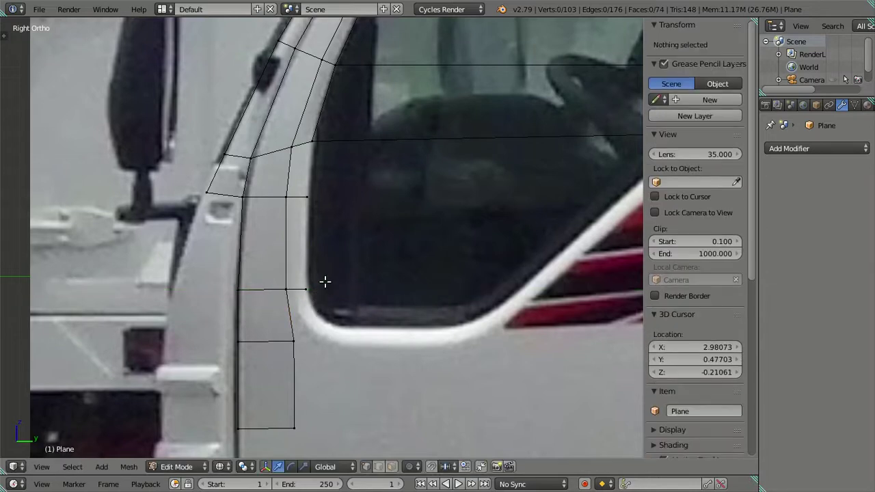
{"action": "key", "text": "z"}
{"action": "right_click", "coordinate": [313, 199]}
{"action": "right_click", "coordinate": [312, 144], "text": "shift"}
{"action": "right_click", "coordinate": [307, 197]}
{"action": "right_click", "coordinate": [306, 288], "text": "ctrl"}
{"action": "key", "text": "a"}
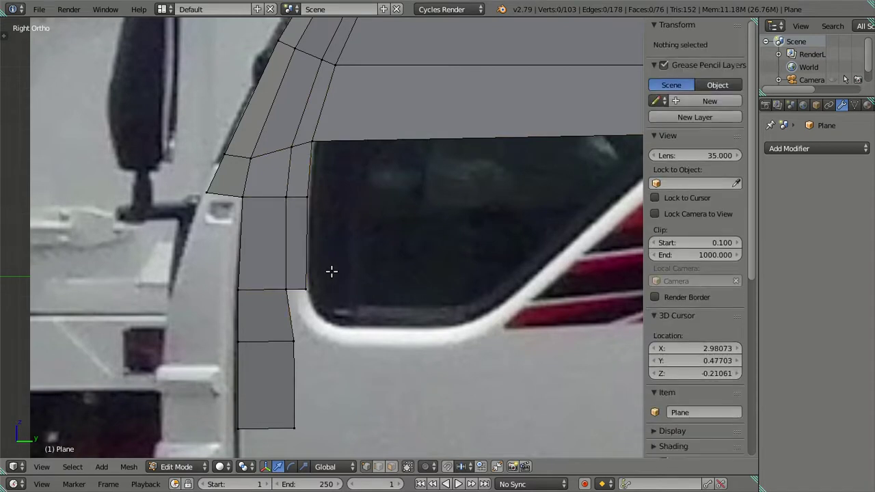
Step: Raise the pillar vertex so it meets the window corner
{"action": "scroll", "coordinate": [349, 281], "scroll_direction": "down", "scroll_amount": 4}
{"action": "middle_click_drag", "start_coordinate": [371, 287], "coordinate": [314, 293], "text": "shift"}
{"action": "right_click", "coordinate": [244, 305]}
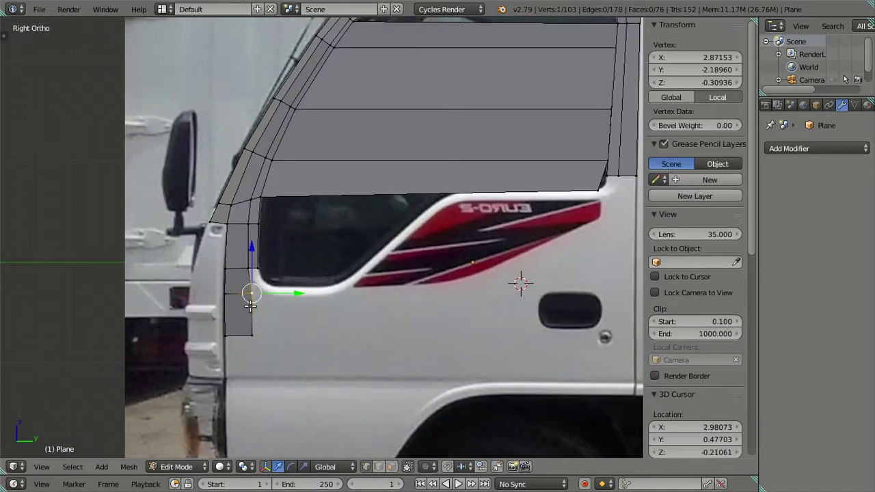
{"action": "scroll", "coordinate": [246, 306], "scroll_direction": "up", "scroll_amount": 2}
{"action": "left_click", "coordinate": [226, 281]}
{"action": "scroll", "coordinate": [225, 281], "scroll_direction": "up", "scroll_amount": 1}
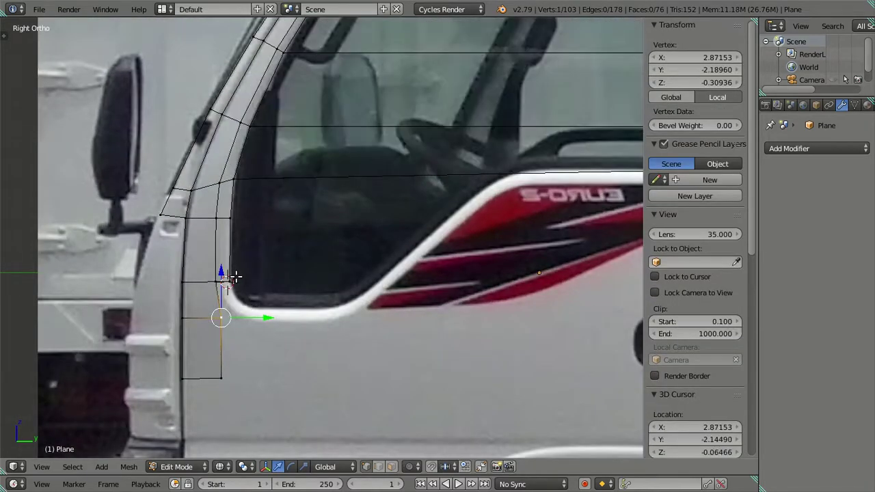
{"action": "scroll", "coordinate": [222, 284], "scroll_direction": "up", "scroll_amount": 1}
{"action": "right_click", "coordinate": [190, 280]}
{"action": "left_click_drag", "start_coordinate": [189, 258], "coordinate": [190, 249]}
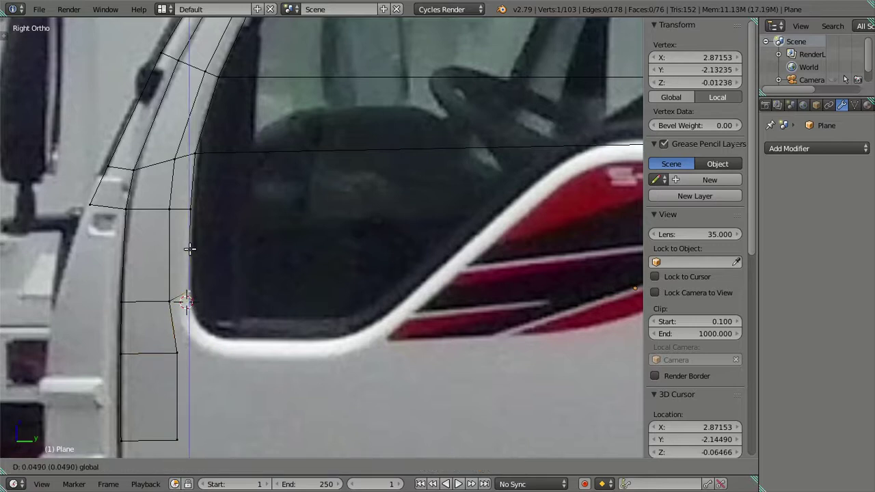
{"action": "left_click", "coordinate": [193, 256]}
Step: Reposition the pillar's lower corner vertex further down the pillar
{"action": "right_click", "coordinate": [201, 357]}
{"action": "right_click", "coordinate": [241, 364], "text": "shift"}
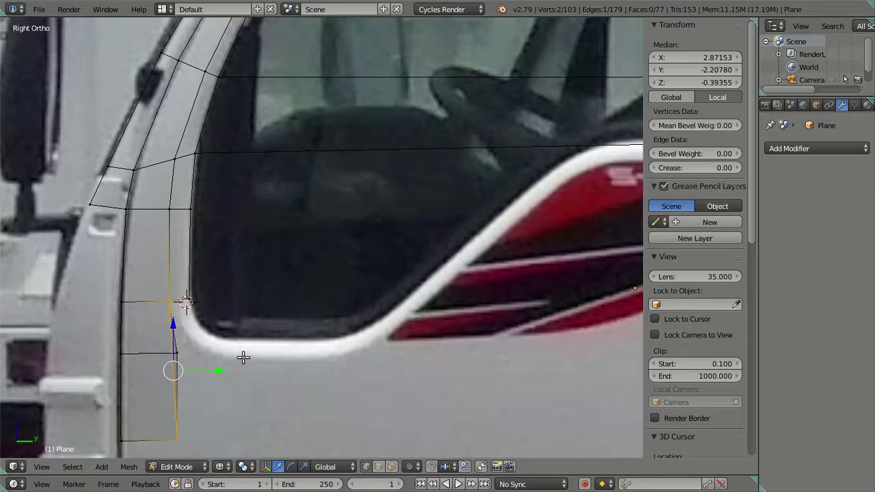
{"action": "right_click", "coordinate": [244, 357]}
{"action": "key", "text": "g"}
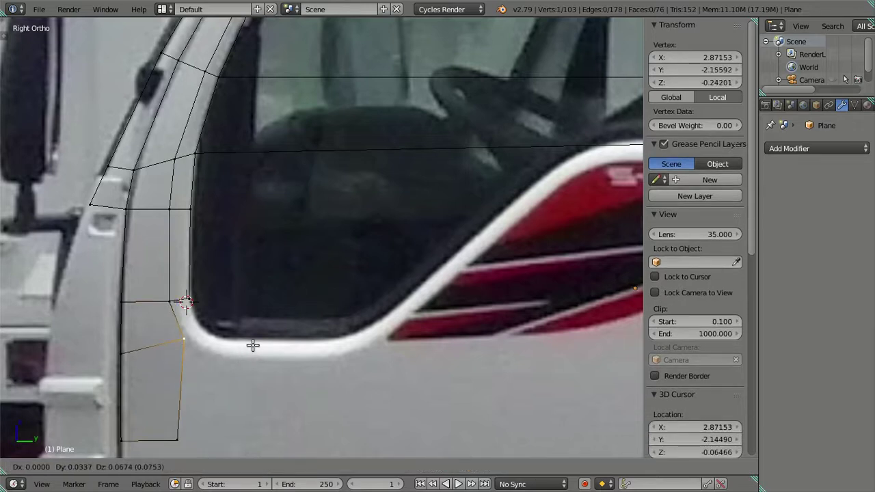
{"action": "left_click", "coordinate": [253, 346]}
Step: Fit the window's bottom-corner vertex onto the reference's curved corner, then deselect all
{"action": "right_click", "coordinate": [190, 299]}
{"action": "left_click_drag", "start_coordinate": [190, 263], "coordinate": [188, 253]}
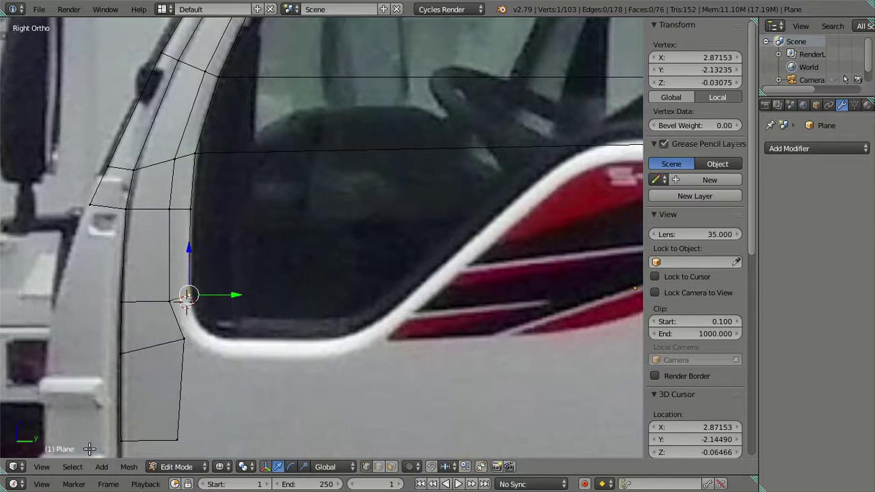
{"action": "scroll", "coordinate": [200, 295], "scroll_direction": "down", "scroll_amount": 2}
{"action": "key", "text": "a"}
{"action": "scroll", "coordinate": [244, 268], "scroll_direction": "down", "scroll_amount": 2}
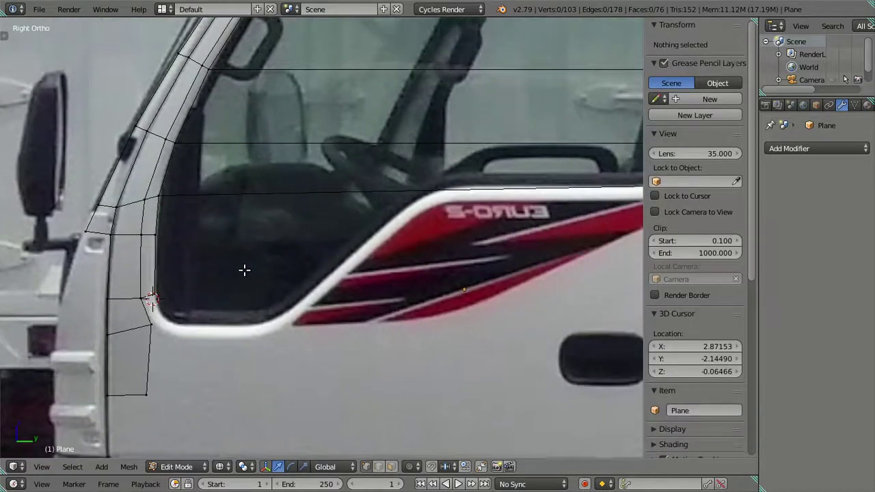
{"action": "scroll", "coordinate": [248, 260], "scroll_direction": "down", "scroll_amount": 2}
{"action": "scroll", "coordinate": [348, 182], "scroll_direction": "up", "scroll_amount": 2, "text": "shift"}
Step: Toggle solid shading to check the mesh, then orbit around the window frame corner
{"action": "key", "text": "z"}
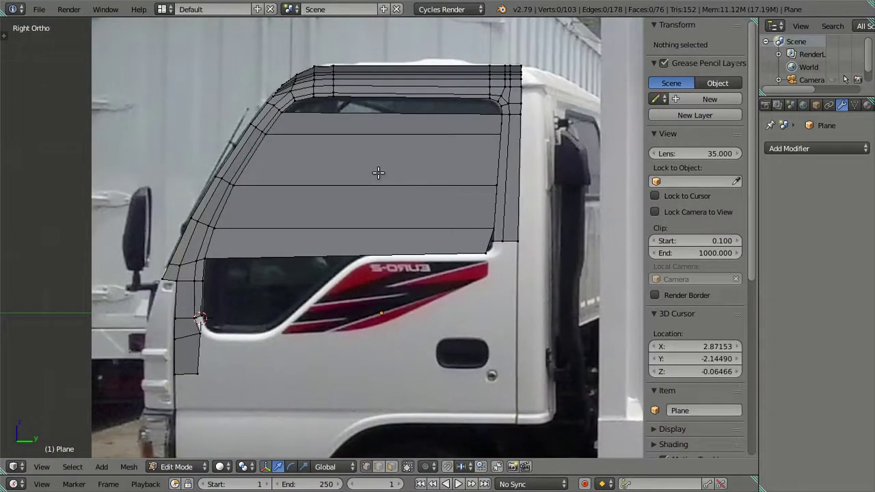
{"action": "key", "text": "z"}
{"action": "scroll", "coordinate": [487, 260], "scroll_direction": "up", "scroll_amount": 2}
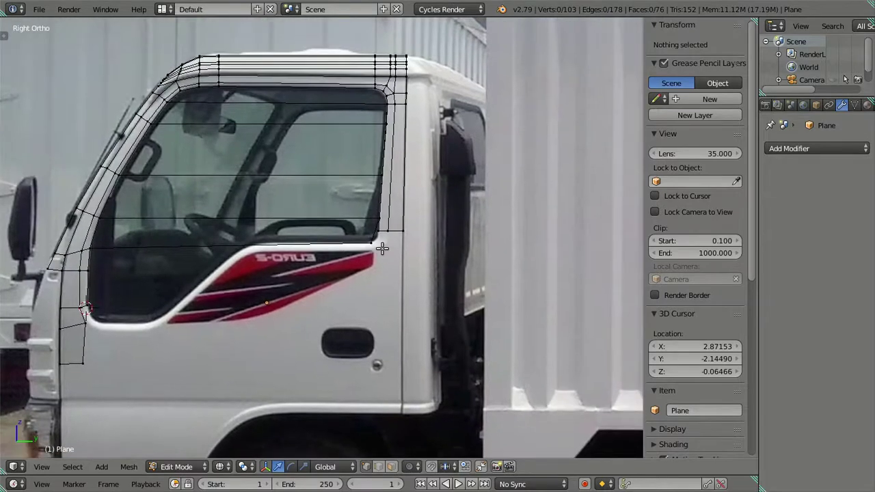
{"action": "scroll", "coordinate": [416, 225], "scroll_direction": "up", "scroll_amount": 3}
{"action": "scroll", "coordinate": [462, 244], "scroll_direction": "up", "scroll_amount": 3}
{"action": "mouse_move", "coordinate": [463, 245]}
{"action": "middle_mouse_down"}
{"action": "mouse_move", "coordinate": [547, 237]}
{"action": "mouse_move", "coordinate": [457, 271]}
{"action": "mouse_move", "coordinate": [424, 195]}
{"action": "mouse_move", "coordinate": [412, 225]}
{"action": "mouse_move", "coordinate": [434, 211]}
{"action": "mouse_move", "coordinate": [467, 214]}
{"action": "mouse_move", "coordinate": [305, 210]}
{"action": "mouse_move", "coordinate": [175, 219]}
{"action": "mouse_move", "coordinate": [403, 237]}
{"action": "mouse_move", "coordinate": [346, 207]}
{"action": "mouse_move", "coordinate": [330, 224]}
{"action": "mouse_move", "coordinate": [350, 215]}
{"action": "mouse_move", "coordinate": [342, 205]}
{"action": "mouse_move", "coordinate": [288, 306]}
{"action": "mouse_move", "coordinate": [248, 303]}
{"action": "mouse_move", "coordinate": [317, 219]}
{"action": "mouse_move", "coordinate": [298, 238]}
{"action": "middle_mouse_up"}
{"action": "scroll", "coordinate": [547, 238], "scroll_direction": "down", "scroll_amount": 3}
{"action": "scroll", "coordinate": [540, 225], "scroll_direction": "down", "scroll_amount": 1}
Step: Inspect the frame corner in solid shading from Object Mode, then return to Edit Mode
{"action": "key", "text": "z"}
{"action": "right_click", "coordinate": [310, 182]}
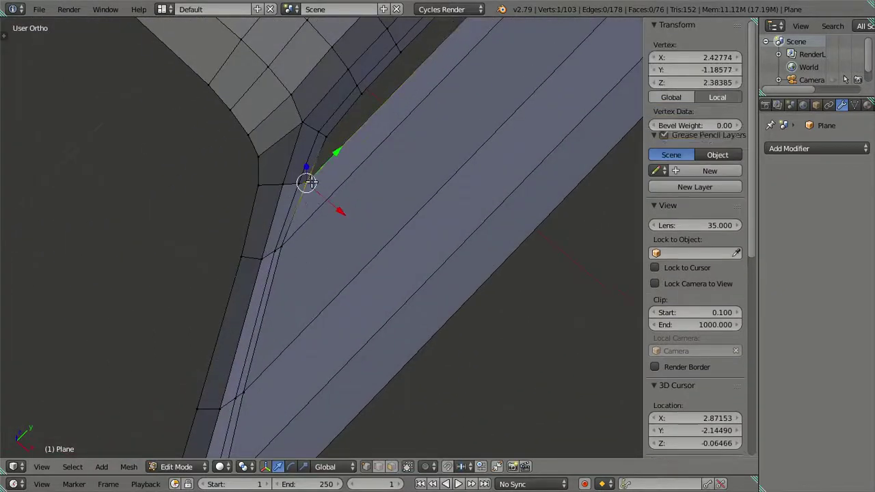
{"action": "key", "text": "Tab"}
{"action": "scroll", "coordinate": [303, 236], "scroll_direction": "down", "scroll_amount": 3}
{"action": "mouse_move", "coordinate": [304, 234]}
{"action": "middle_mouse_down"}
{"action": "mouse_move", "coordinate": [361, 192]}
{"action": "mouse_move", "coordinate": [359, 129]}
{"action": "mouse_move", "coordinate": [363, 261]}
{"action": "mouse_move", "coordinate": [420, 215]}
{"action": "mouse_move", "coordinate": [373, 260]}
{"action": "mouse_move", "coordinate": [361, 330]}
{"action": "mouse_move", "coordinate": [403, 214]}
{"action": "mouse_move", "coordinate": [387, 133]}
{"action": "mouse_move", "coordinate": [346, 127]}
{"action": "mouse_move", "coordinate": [326, 107]}
{"action": "mouse_move", "coordinate": [295, 134]}
{"action": "mouse_move", "coordinate": [312, 192]}
{"action": "mouse_move", "coordinate": [262, 258]}
{"action": "mouse_move", "coordinate": [226, 360]}
{"action": "mouse_move", "coordinate": [349, 172]}
{"action": "mouse_move", "coordinate": [312, 251]}
{"action": "mouse_move", "coordinate": [240, 269]}
{"action": "mouse_move", "coordinate": [175, 250]}
{"action": "mouse_move", "coordinate": [206, 256]}
{"action": "mouse_move", "coordinate": [323, 202]}
{"action": "middle_mouse_up"}
{"action": "key", "text": "Tab"}
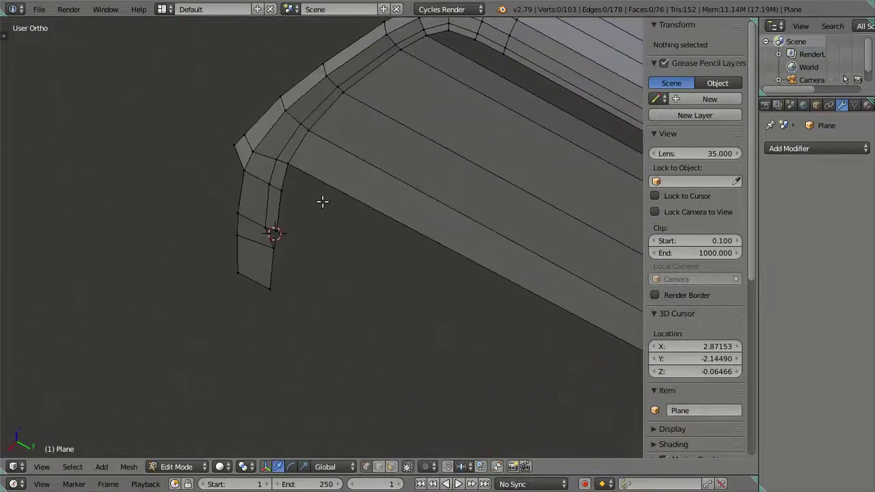
Step: Select the window panel's bottom edge, extending up the pillar and along the frame top
{"action": "right_click", "coordinate": [282, 262], "text": "alt"}
{"action": "middle_click_drag", "start_coordinate": [412, 85], "coordinate": [328, 209]}
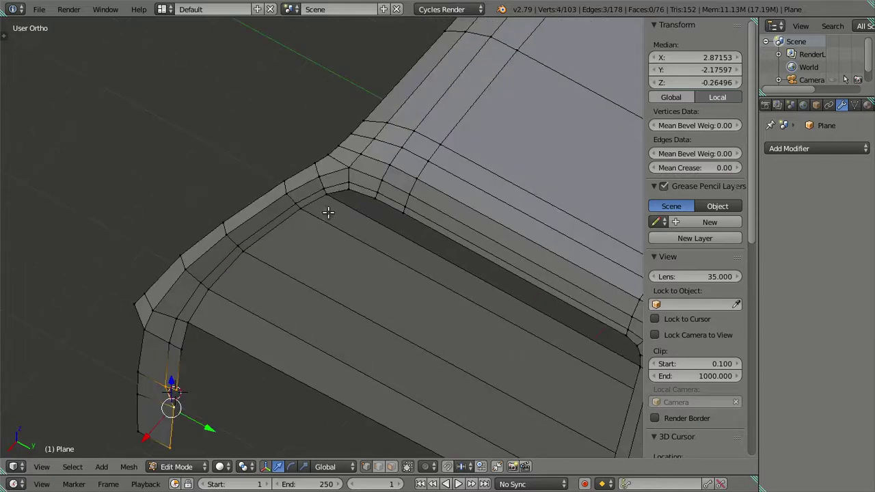
{"action": "scroll", "coordinate": [328, 209], "scroll_direction": "up", "scroll_amount": 2}
{"action": "right_click", "coordinate": [289, 196], "text": "ctrl"}
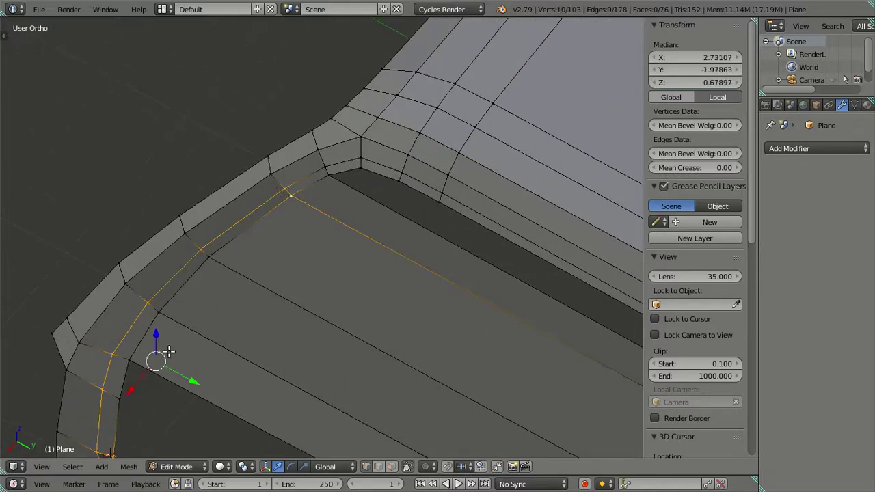
{"action": "right_click", "coordinate": [114, 397], "text": "ctrl"}
{"action": "scroll", "coordinate": [276, 375], "scroll_direction": "down", "scroll_amount": 3}
Step: Extend the selection across the front panel and add its top-right corner vertex
{"action": "middle_click_drag", "start_coordinate": [276, 376], "coordinate": [102, 313]}
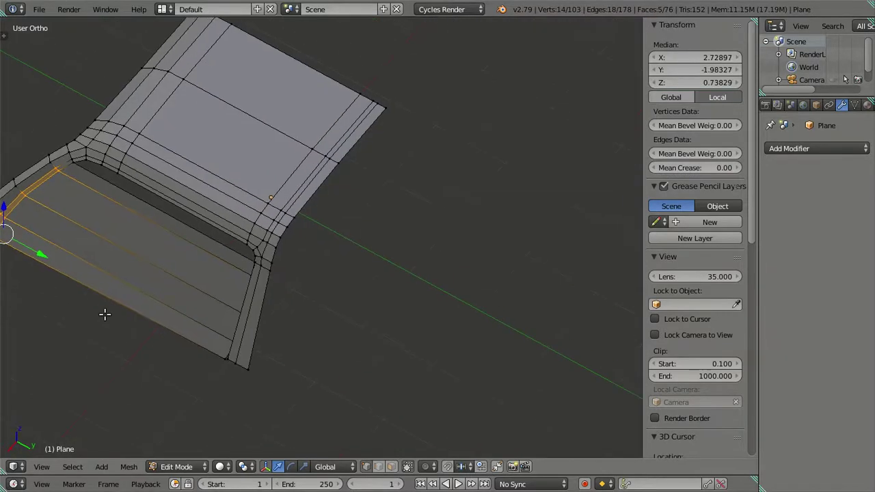
{"action": "scroll", "coordinate": [195, 298], "scroll_direction": "up", "scroll_amount": 3}
{"action": "scroll", "coordinate": [195, 299], "scroll_direction": "down", "scroll_amount": 3}
{"action": "mouse_move", "coordinate": [194, 299]}
{"action": "middle_mouse_down"}
{"action": "mouse_move", "coordinate": [279, 264]}
{"action": "mouse_move", "coordinate": [394, 256]}
{"action": "mouse_move", "coordinate": [354, 201]}
{"action": "mouse_move", "coordinate": [374, 198]}
{"action": "mouse_move", "coordinate": [406, 168]}
{"action": "mouse_move", "coordinate": [295, 244]}
{"action": "middle_mouse_up"}
{"action": "right_click", "coordinate": [463, 231], "text": "ctrl"}
{"action": "scroll", "coordinate": [438, 232], "scroll_direction": "down", "scroll_amount": 3}
{"action": "scroll", "coordinate": [313, 237], "scroll_direction": "up", "scroll_amount": 3}
{"action": "scroll", "coordinate": [335, 212], "scroll_direction": "up", "scroll_amount": 1}
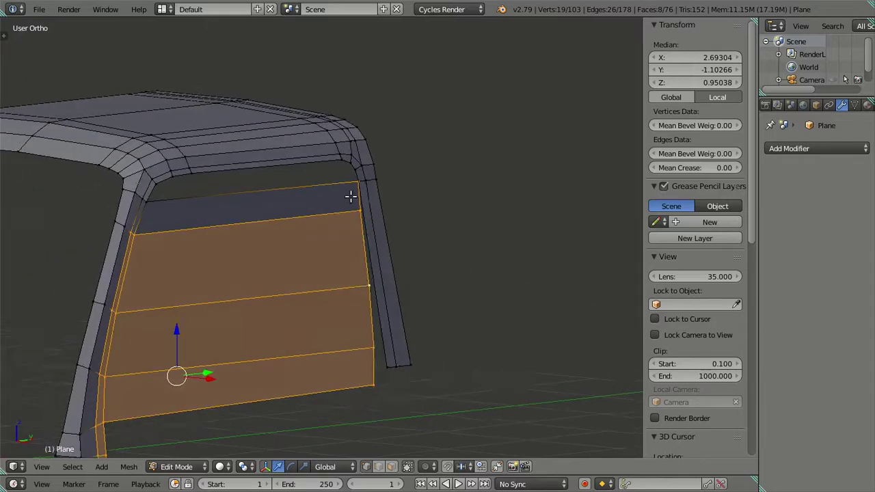
{"action": "right_click", "coordinate": [355, 183], "text": "shift"}
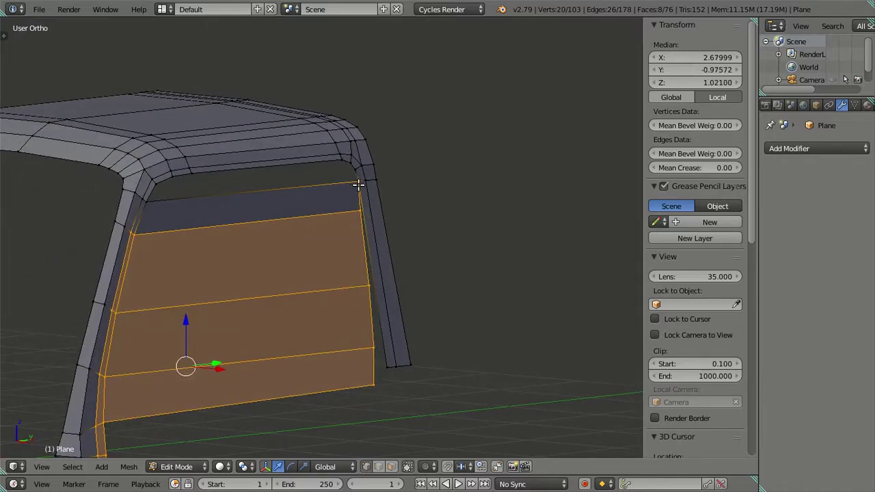
Step: In wireframe view, brush two vertices out of the selection with circle select
{"action": "key", "text": "z"}
{"action": "key", "text": "c"}
{"action": "middle_click", "coordinate": [377, 154]}
{"action": "right_click", "coordinate": [380, 146]}
{"action": "mouse_move", "coordinate": [381, 146]}
{"action": "middle_mouse_down"}
{"action": "mouse_move", "coordinate": [338, 234]}
{"action": "mouse_move", "coordinate": [375, 219]}
{"action": "middle_mouse_up"}
Step: In Front Ortho, push the panel's side edge out 0.0144 to line up with the pillar
{"action": "key", "text": "KP_1"}
{"action": "scroll", "coordinate": [303, 196], "scroll_direction": "up", "scroll_amount": 1}
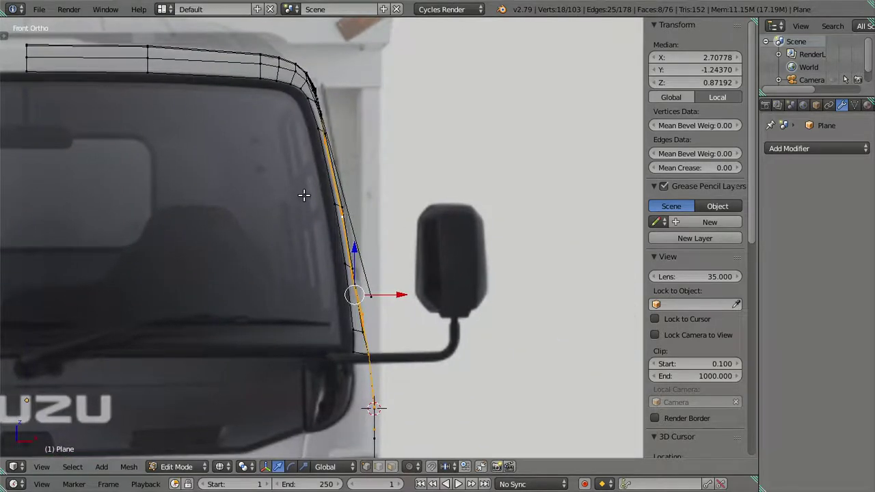
{"action": "scroll", "coordinate": [355, 275], "scroll_direction": "up", "scroll_amount": 2}
{"action": "scroll", "coordinate": [355, 274], "scroll_direction": "up", "scroll_amount": 2}
{"action": "scroll", "coordinate": [395, 277], "scroll_direction": "up", "scroll_amount": 2}
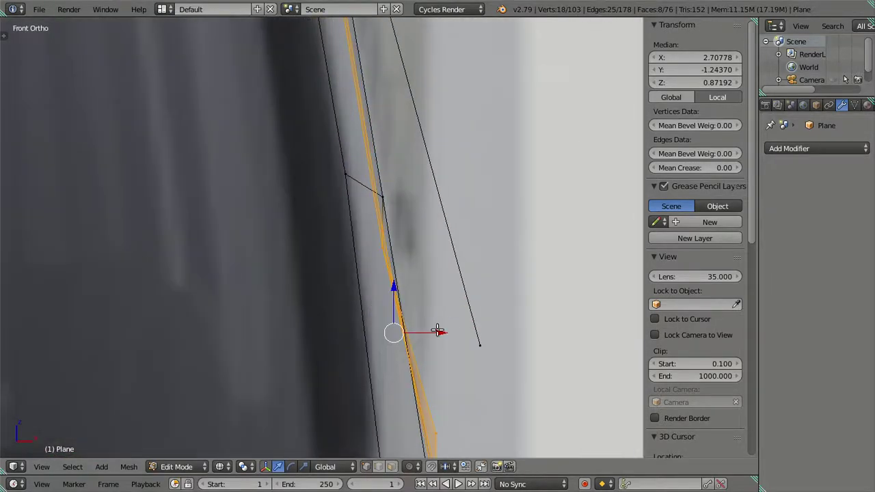
{"action": "left_click_drag", "start_coordinate": [437, 331], "coordinate": [445, 328]}
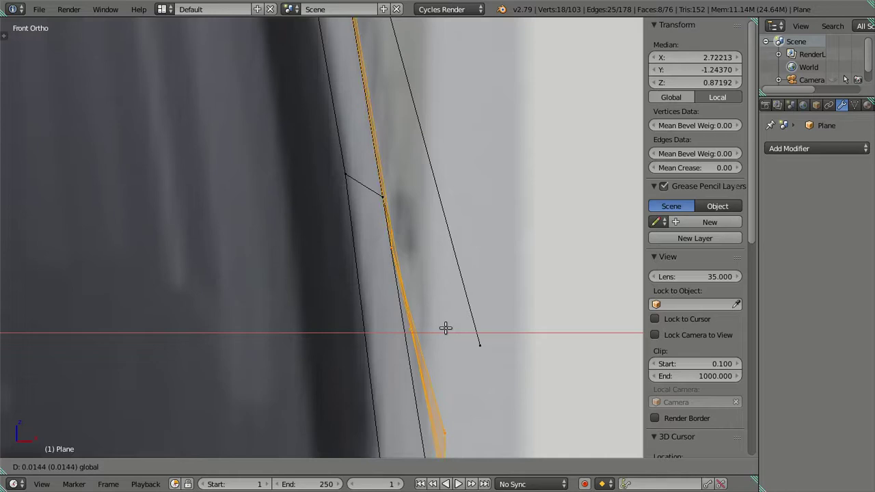
{"action": "left_click", "coordinate": [445, 328]}
Step: Check the panel in 3D, clear the selection, and leave Edit Mode in solid shading
{"action": "scroll", "coordinate": [433, 313], "scroll_direction": "down", "scroll_amount": 3}
{"action": "middle_click_drag", "start_coordinate": [434, 312], "coordinate": [361, 185], "text": "shift"}
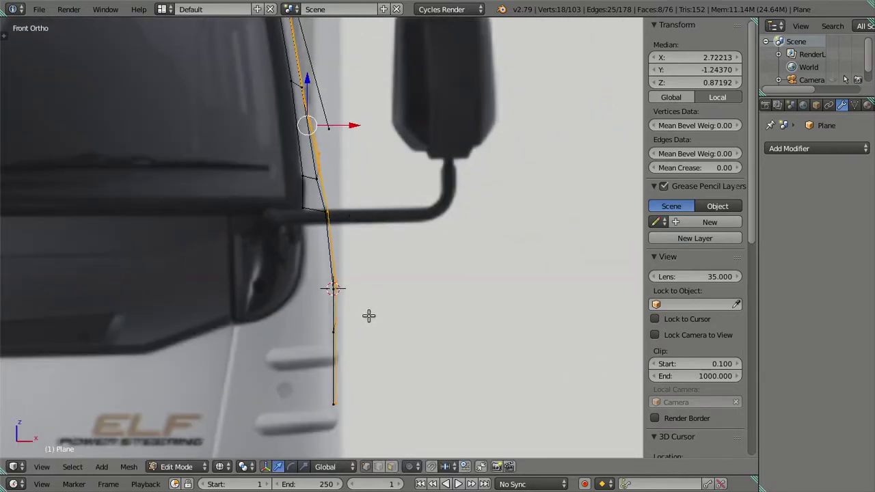
{"action": "scroll", "coordinate": [319, 244], "scroll_direction": "down", "scroll_amount": 3}
{"action": "mouse_move", "coordinate": [390, 246]}
{"action": "middle_mouse_down"}
{"action": "mouse_move", "coordinate": [417, 301]}
{"action": "mouse_move", "coordinate": [203, 273]}
{"action": "mouse_move", "coordinate": [339, 269]}
{"action": "middle_mouse_up"}
{"action": "key", "text": "a"}
{"action": "key", "text": "z"}
{"action": "mouse_move", "coordinate": [293, 285]}
{"action": "middle_mouse_down"}
{"action": "mouse_move", "coordinate": [235, 180]}
{"action": "mouse_move", "coordinate": [238, 260]}
{"action": "mouse_move", "coordinate": [255, 267]}
{"action": "mouse_move", "coordinate": [302, 262]}
{"action": "mouse_move", "coordinate": [313, 285]}
{"action": "mouse_move", "coordinate": [260, 252]}
{"action": "mouse_move", "coordinate": [275, 260]}
{"action": "mouse_move", "coordinate": [332, 242]}
{"action": "mouse_move", "coordinate": [320, 240]}
{"action": "middle_mouse_up"}
{"action": "key", "text": "Tab"}
Step: Zoom in, re-enter Edit Mode and pick a vertex on the pillar
{"action": "scroll", "coordinate": [313, 284], "scroll_direction": "up", "scroll_amount": 2}
{"action": "scroll", "coordinate": [321, 240], "scroll_direction": "up", "scroll_amount": 2}
{"action": "scroll", "coordinate": [307, 246], "scroll_direction": "up", "scroll_amount": 3}
{"action": "key", "text": "Tab"}
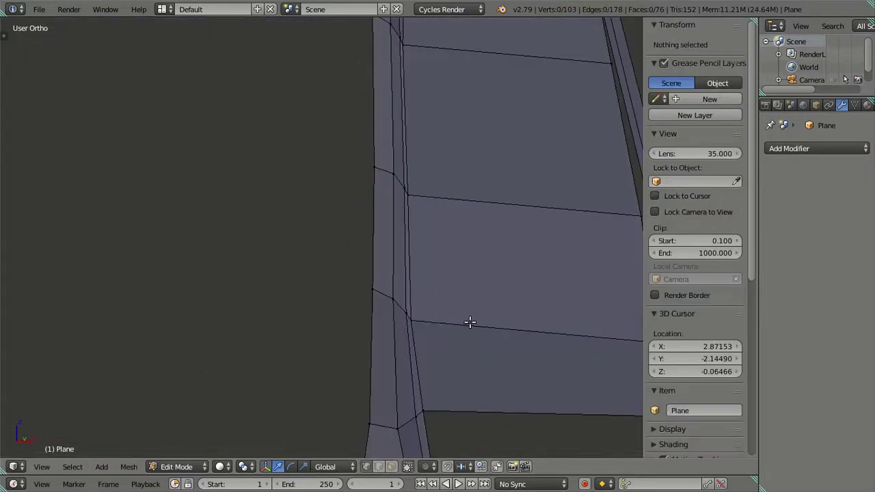
{"action": "right_click", "coordinate": [433, 320]}
{"action": "scroll", "coordinate": [422, 254], "scroll_direction": "down", "scroll_amount": 3}
Step: In Front Ortho, shift two selected pillar vertices sideways along X
{"action": "mouse_move", "coordinate": [349, 333]}
{"action": "middle_mouse_down"}
{"action": "mouse_move", "coordinate": [372, 293]}
{"action": "mouse_move", "coordinate": [367, 284]}
{"action": "middle_mouse_up"}
{"action": "right_click", "coordinate": [477, 357], "text": "shift"}
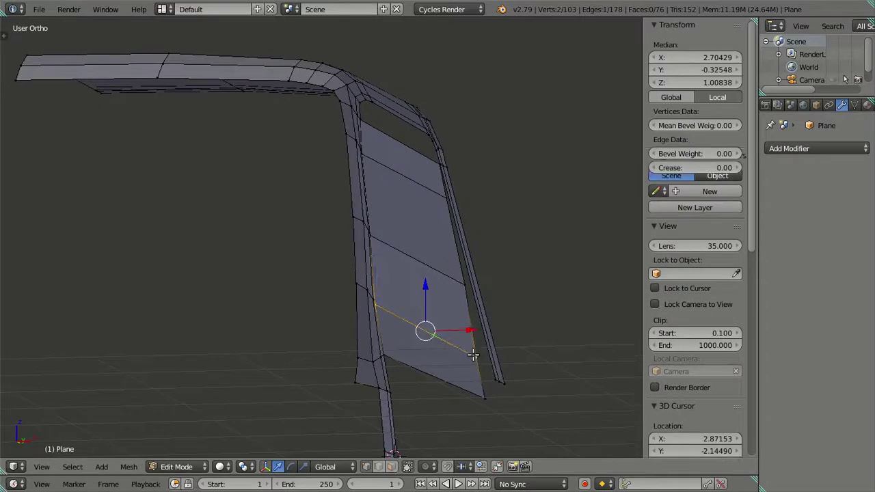
{"action": "middle_click_drag", "start_coordinate": [472, 352], "coordinate": [485, 336]}
{"action": "key", "text": "KP_1"}
{"action": "scroll", "coordinate": [492, 341], "scroll_direction": "up", "scroll_amount": 2}
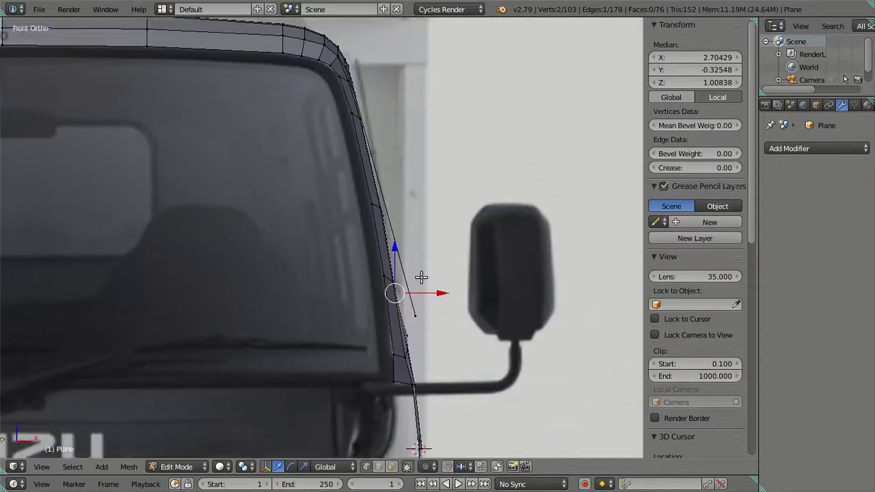
{"action": "scroll", "coordinate": [420, 276], "scroll_direction": "up", "scroll_amount": 2}
{"action": "scroll", "coordinate": [415, 262], "scroll_direction": "up", "scroll_amount": 2}
{"action": "scroll", "coordinate": [377, 268], "scroll_direction": "up", "scroll_amount": 2}
{"action": "scroll", "coordinate": [376, 269], "scroll_direction": "up", "scroll_amount": 1}
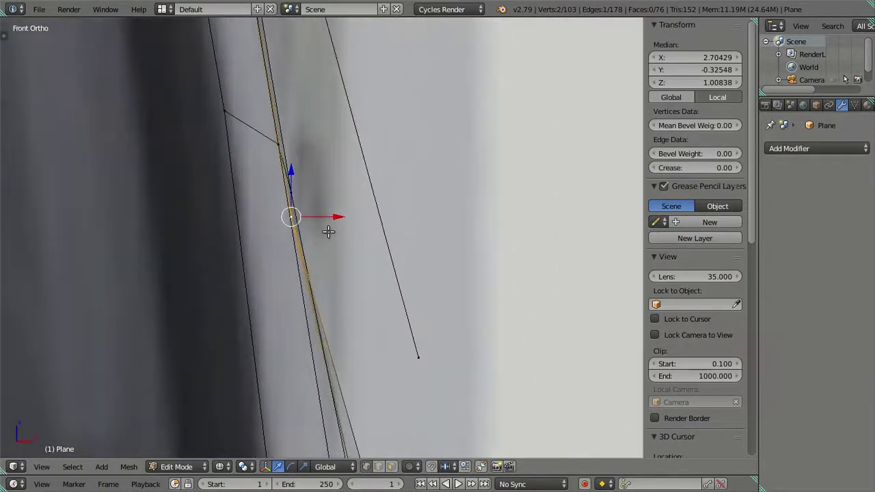
{"action": "key", "text": "g"}
{"action": "key", "text": "x"}
{"action": "left_click", "coordinate": [337, 216]}
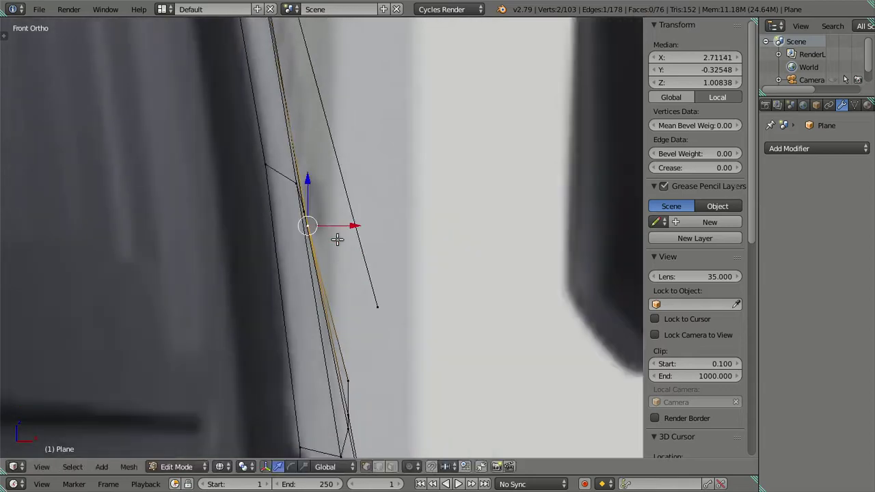
Step: Slide one outer pillar vertex sideways onto the pillar edge in the front reference
{"action": "key", "text": "a"}
{"action": "scroll", "coordinate": [355, 301], "scroll_direction": "down", "scroll_amount": 2}
{"action": "mouse_move", "coordinate": [369, 313]}
{"action": "middle_mouse_down"}
{"action": "mouse_move", "coordinate": [380, 336]}
{"action": "mouse_move", "coordinate": [327, 332]}
{"action": "mouse_move", "coordinate": [343, 340]}
{"action": "mouse_move", "coordinate": [357, 330]}
{"action": "middle_mouse_up"}
{"action": "key", "text": "KP_1"}
{"action": "right_click", "coordinate": [358, 334]}
{"action": "scroll", "coordinate": [358, 334], "scroll_direction": "down", "scroll_amount": 3}
{"action": "key", "text": "KP_1"}
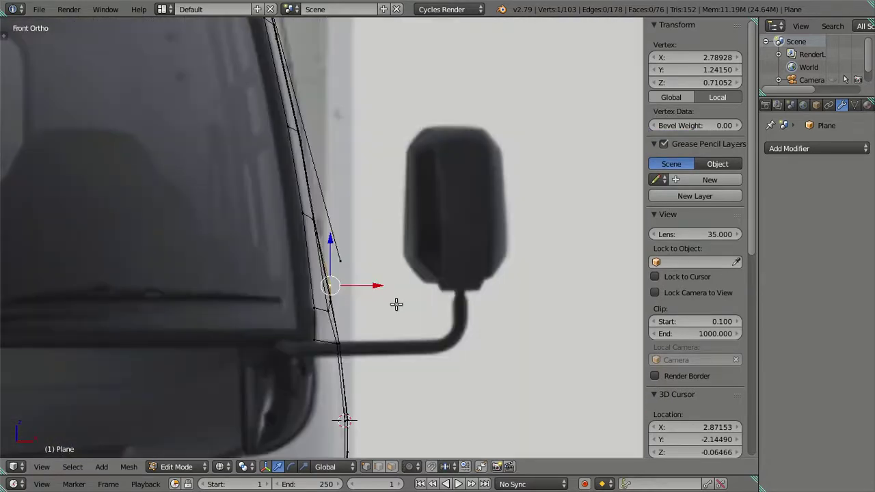
{"action": "scroll", "coordinate": [398, 302], "scroll_direction": "up", "scroll_amount": 4}
{"action": "left_click_drag", "start_coordinate": [394, 320], "coordinate": [386, 320]}
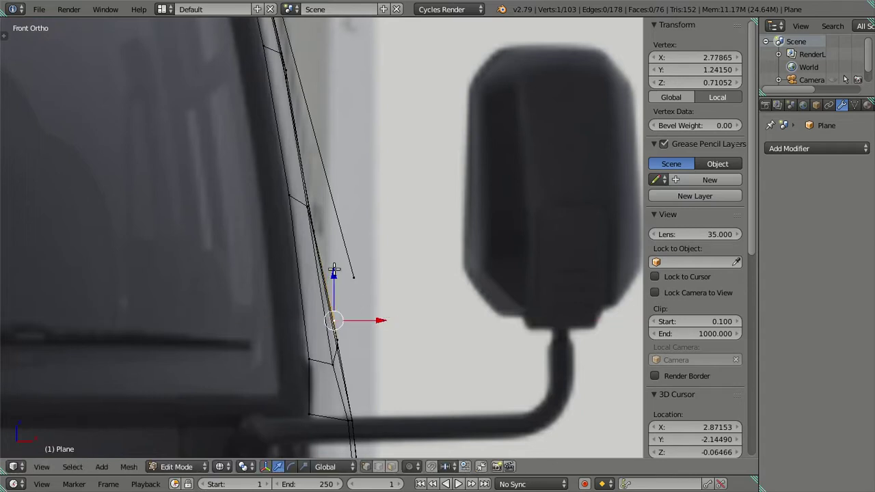
{"action": "middle_click_drag", "start_coordinate": [298, 180], "coordinate": [314, 195], "text": "shift"}
Step: Circle-select the four door-edge vertices and nudge them outward on X to match the reference
{"action": "key", "text": "a"}
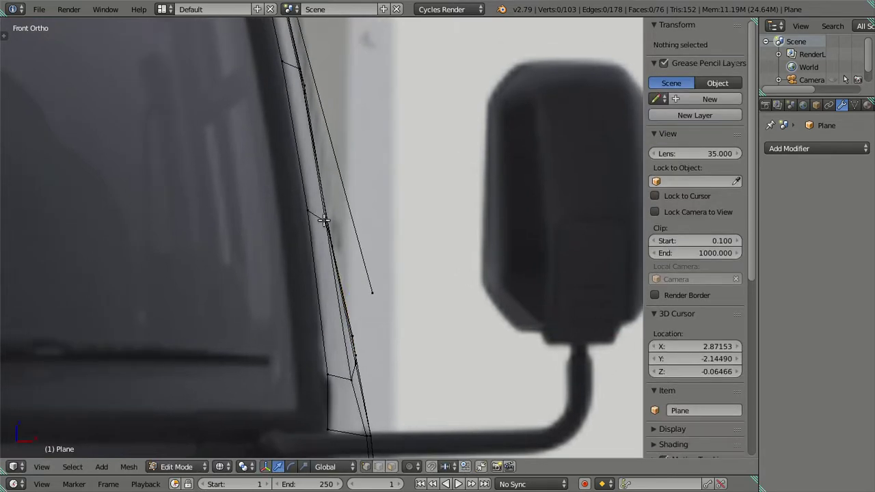
{"action": "key", "text": "c"}
{"action": "left_click", "coordinate": [332, 222]}
{"action": "right_click", "coordinate": [355, 227]}
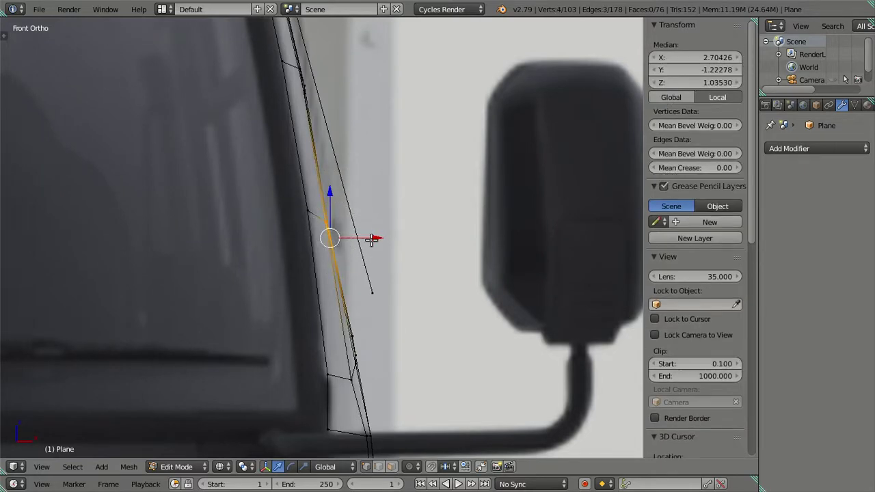
{"action": "left_click_drag", "start_coordinate": [371, 239], "coordinate": [371, 237]}
{"action": "key", "text": "a"}
{"action": "middle_click_drag", "start_coordinate": [331, 140], "coordinate": [355, 295], "text": "shift"}
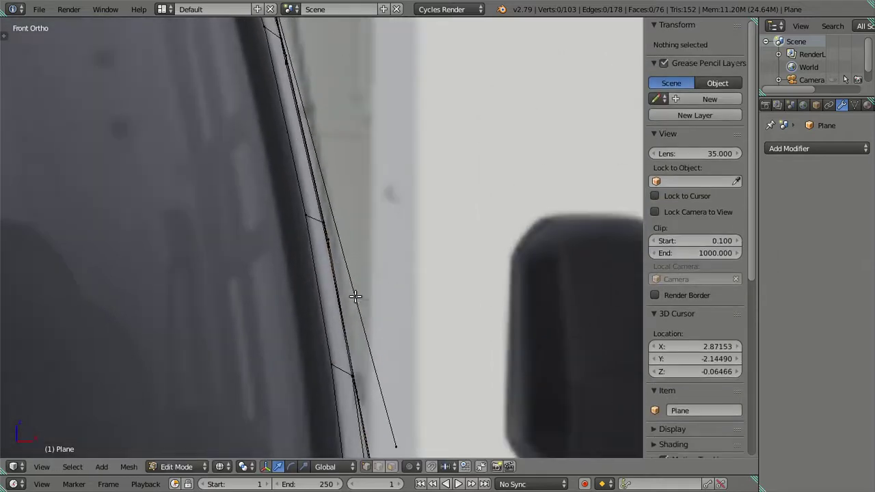
{"action": "scroll", "coordinate": [355, 296], "scroll_direction": "down", "scroll_amount": 4}
{"action": "scroll", "coordinate": [331, 224], "scroll_direction": "up", "scroll_amount": 5}
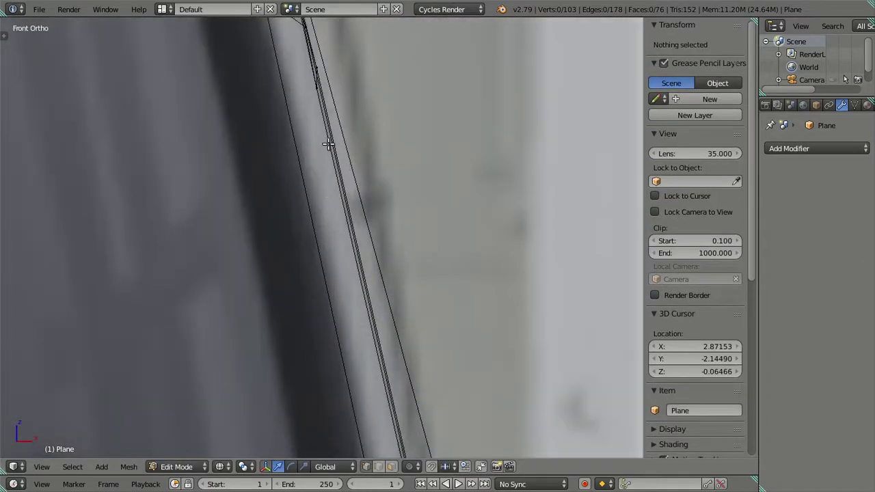
{"action": "scroll", "coordinate": [328, 143], "scroll_direction": "down", "scroll_amount": 2}
{"action": "scroll", "coordinate": [342, 283], "scroll_direction": "down", "scroll_amount": 3}
{"action": "mouse_move", "coordinate": [406, 299]}
{"action": "middle_mouse_down"}
{"action": "mouse_move", "coordinate": [374, 303]}
{"action": "mouse_move", "coordinate": [224, 257]}
{"action": "middle_mouse_up"}
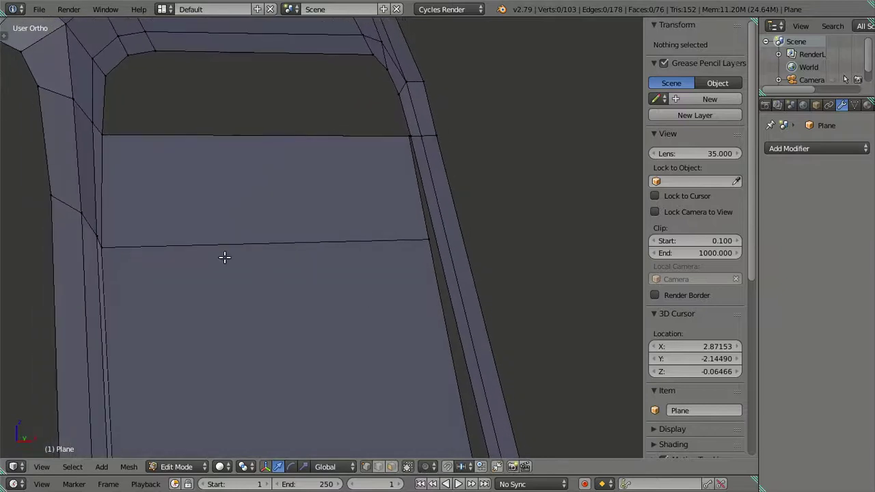
Step: Nudge two front-pillar vertices sideways along X onto the front reference
{"action": "right_click", "coordinate": [93, 232]}
{"action": "right_click", "coordinate": [414, 242], "text": "ctrl"}
{"action": "key", "text": "KP_1"}
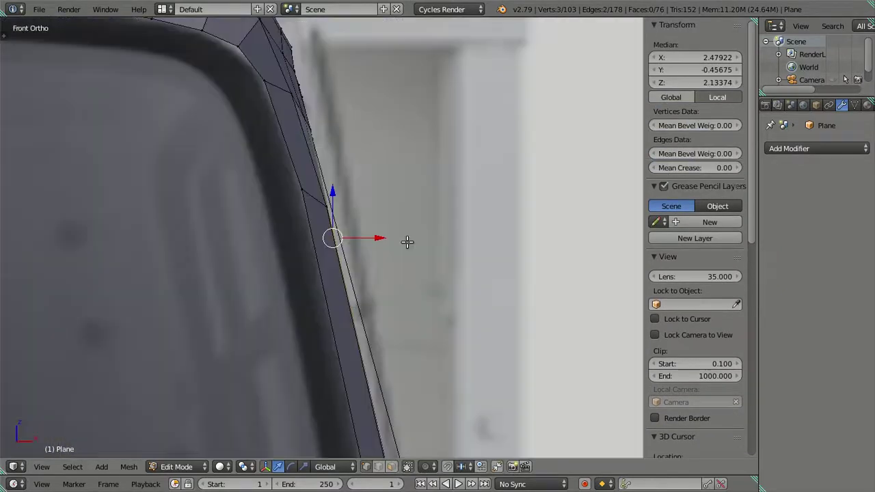
{"action": "scroll", "coordinate": [405, 245], "scroll_direction": "up", "scroll_amount": 2}
{"action": "scroll", "coordinate": [405, 244], "scroll_direction": "up", "scroll_amount": 2}
{"action": "middle_click_drag", "start_coordinate": [405, 245], "coordinate": [410, 252], "text": "shift"}
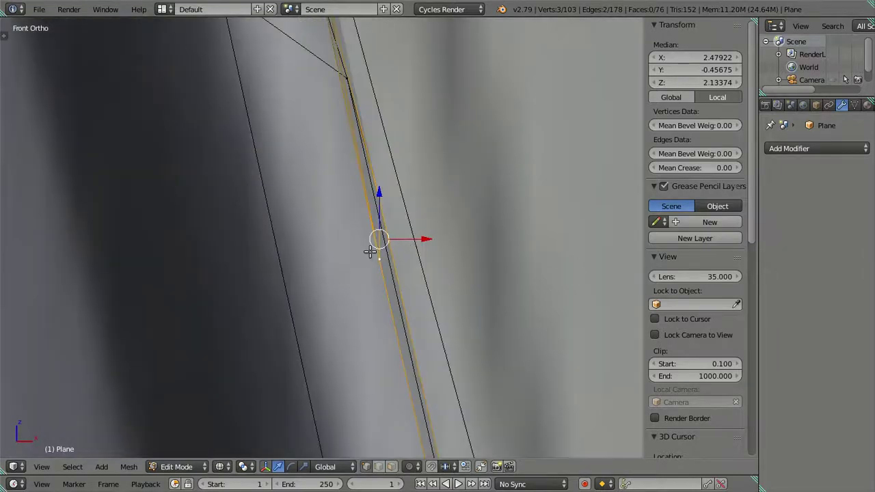
{"action": "right_click", "coordinate": [411, 253]}
{"action": "left_click_drag", "start_coordinate": [426, 257], "coordinate": [436, 259]}
{"action": "left_click", "coordinate": [431, 257]}
{"action": "right_click", "coordinate": [381, 258], "text": "shift"}
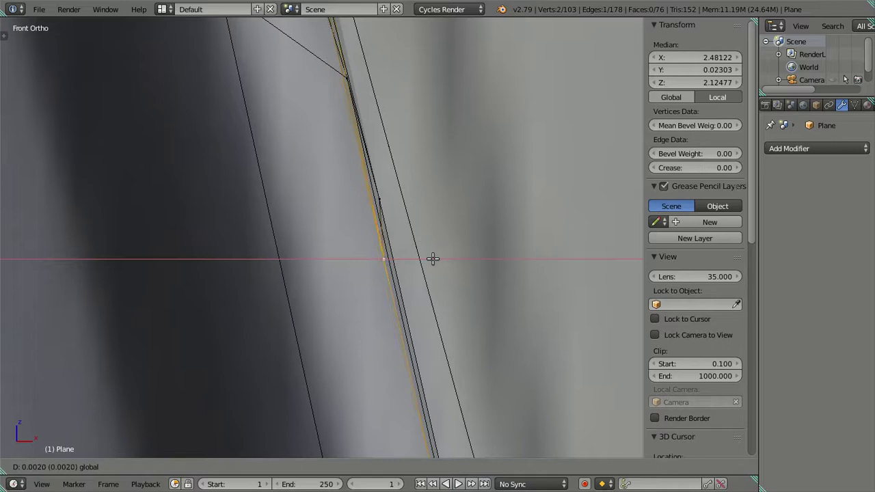
{"action": "left_click", "coordinate": [437, 258]}
{"action": "key", "text": "a"}
Step: Move the pillar edge near the mirror area along X onto the reference
{"action": "scroll", "coordinate": [424, 260], "scroll_direction": "down", "scroll_amount": 2}
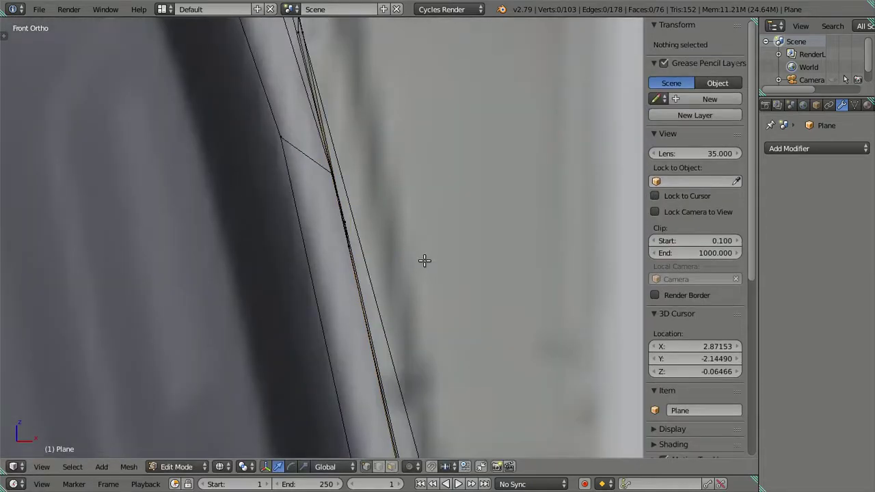
{"action": "scroll", "coordinate": [406, 231], "scroll_direction": "down", "scroll_amount": 2}
{"action": "scroll", "coordinate": [396, 249], "scroll_direction": "down", "scroll_amount": 1}
{"action": "middle_click_drag", "start_coordinate": [397, 249], "coordinate": [394, 223], "text": "shift"}
{"action": "scroll", "coordinate": [390, 228], "scroll_direction": "up", "scroll_amount": 3}
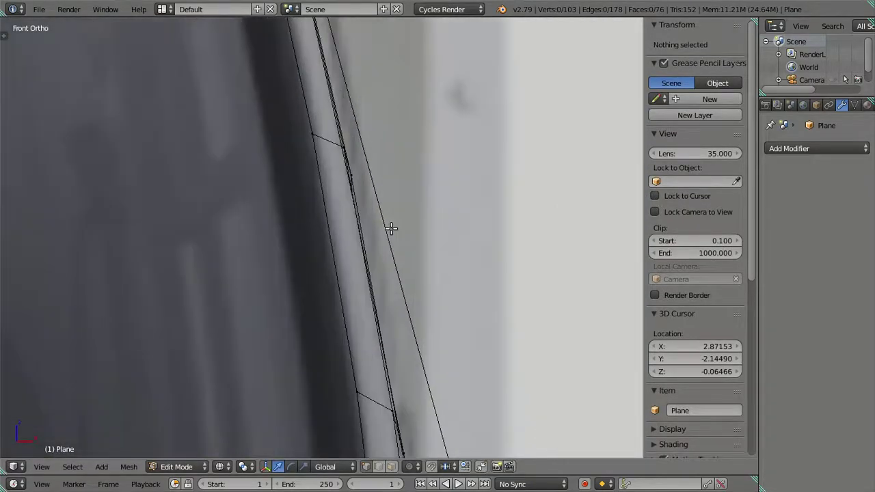
{"action": "scroll", "coordinate": [377, 272], "scroll_direction": "up", "scroll_amount": 2}
{"action": "scroll", "coordinate": [367, 290], "scroll_direction": "up", "scroll_amount": 2}
{"action": "scroll", "coordinate": [366, 290], "scroll_direction": "up", "scroll_amount": 1}
{"action": "right_click", "coordinate": [424, 216]}
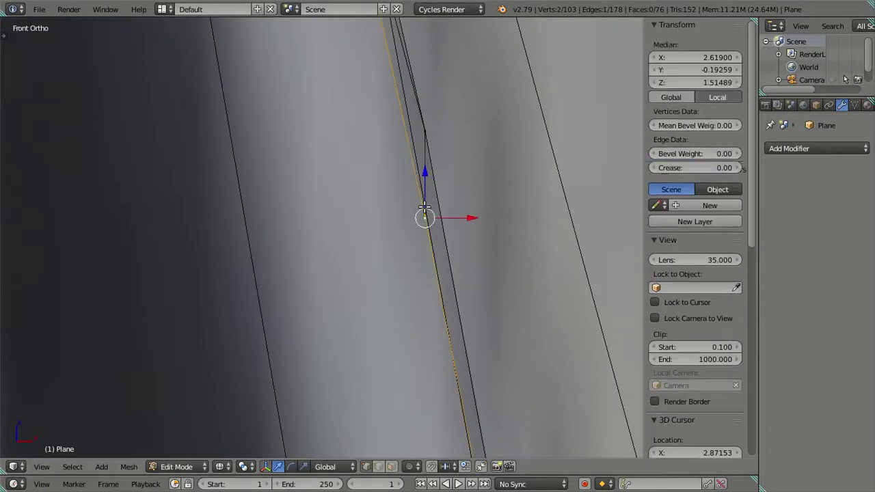
{"action": "left_click_drag", "start_coordinate": [472, 218], "coordinate": [475, 219]}
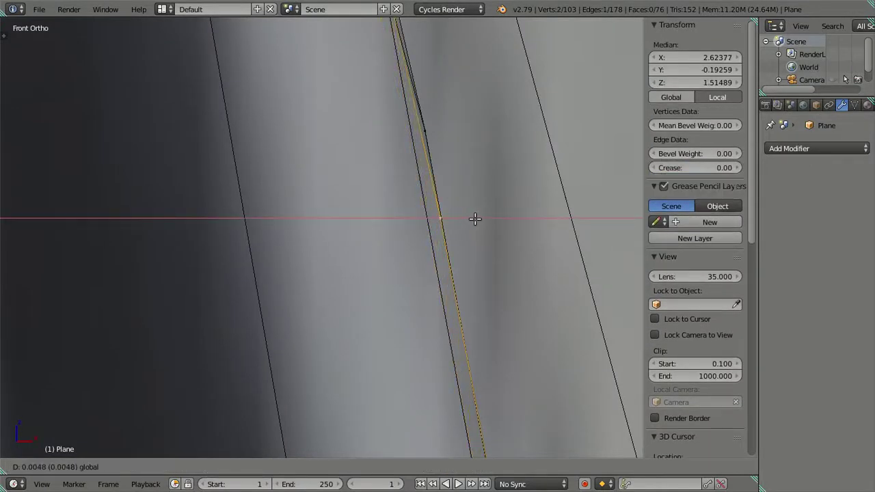
{"action": "scroll", "coordinate": [476, 219], "scroll_direction": "down", "scroll_amount": 3}
{"action": "key", "text": "a"}
Step: Shift the long pillar edge's two vertices sideways along X to match the reference
{"action": "scroll", "coordinate": [438, 301], "scroll_direction": "down", "scroll_amount": 2}
{"action": "scroll", "coordinate": [410, 273], "scroll_direction": "up", "scroll_amount": 1}
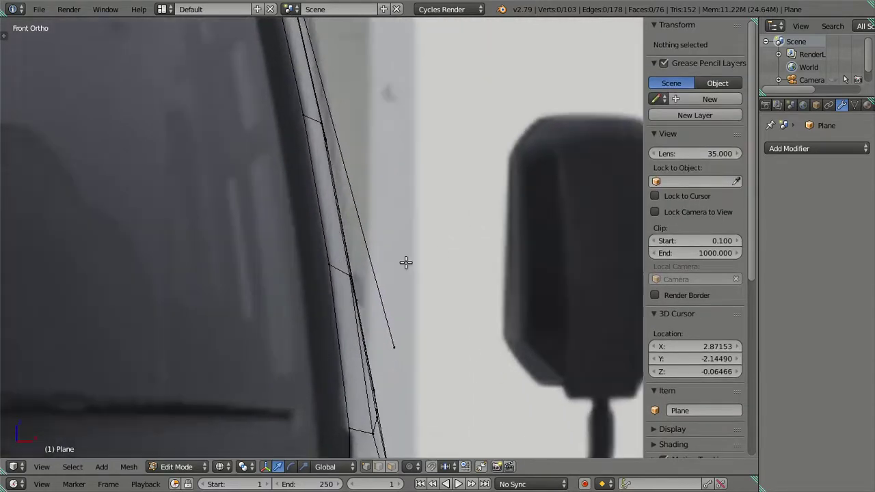
{"action": "scroll", "coordinate": [406, 263], "scroll_direction": "up", "scroll_amount": 2}
{"action": "scroll", "coordinate": [392, 270], "scroll_direction": "up", "scroll_amount": 2}
{"action": "scroll", "coordinate": [357, 217], "scroll_direction": "up", "scroll_amount": 2}
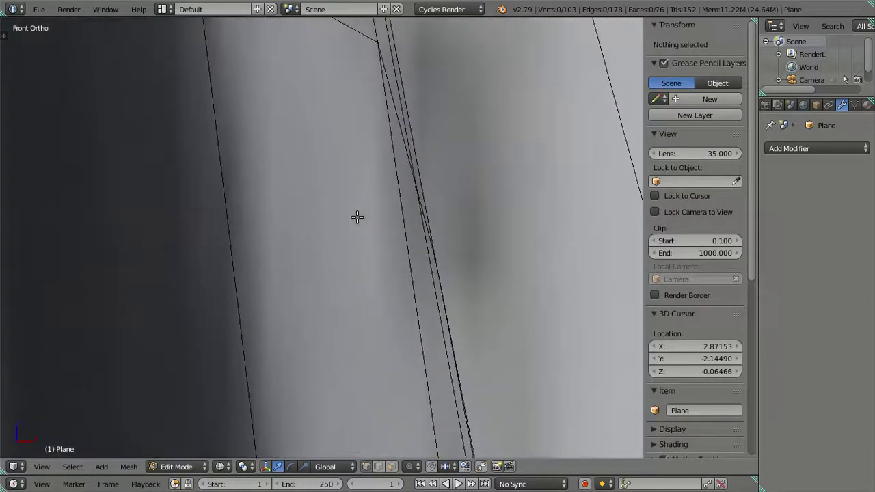
{"action": "right_click", "coordinate": [430, 248]}
{"action": "right_click", "coordinate": [437, 248], "text": "shift"}
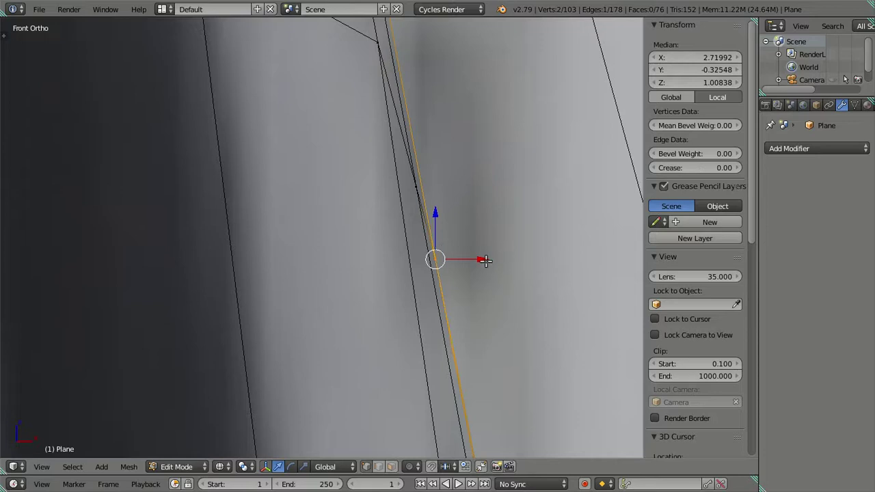
{"action": "left_click_drag", "start_coordinate": [486, 260], "coordinate": [478, 261]}
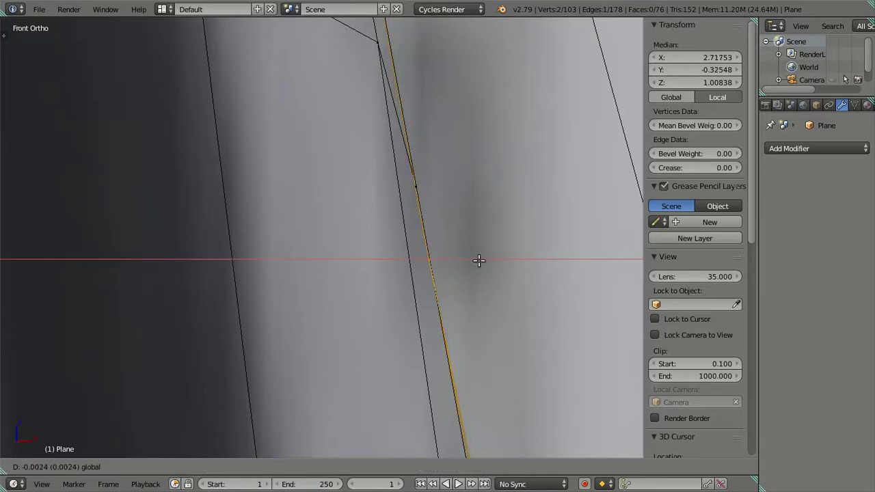
{"action": "scroll", "coordinate": [455, 252], "scroll_direction": "down", "scroll_amount": 2}
{"action": "key", "text": "a"}
Step: Move the lower pillar edge sideways along X onto the reference
{"action": "scroll", "coordinate": [431, 319], "scroll_direction": "up", "scroll_amount": 1}
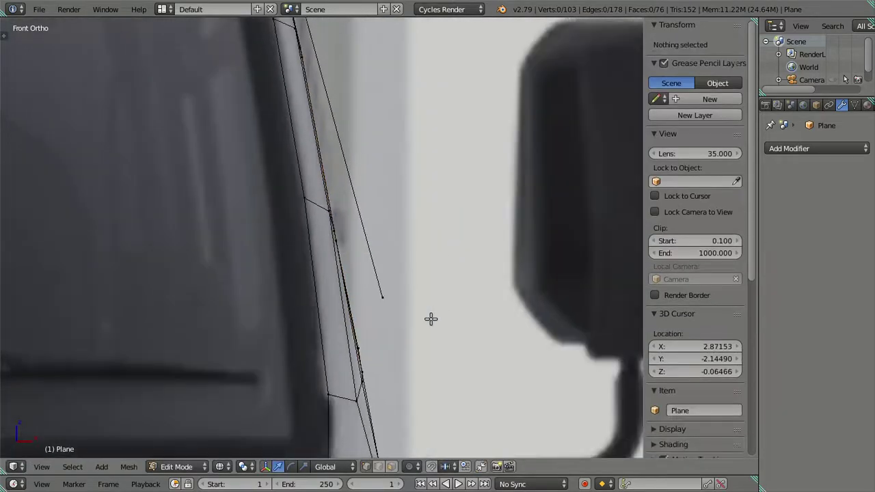
{"action": "scroll", "coordinate": [357, 222], "scroll_direction": "up", "scroll_amount": 5}
{"action": "middle_click_drag", "start_coordinate": [366, 190], "coordinate": [324, 329], "text": "shift"}
{"action": "right_click", "coordinate": [380, 267]}
{"action": "right_click", "coordinate": [364, 176], "text": "shift"}
{"action": "left_click_drag", "start_coordinate": [397, 218], "coordinate": [383, 217]}
{"action": "scroll", "coordinate": [383, 217], "scroll_direction": "down", "scroll_amount": 2}
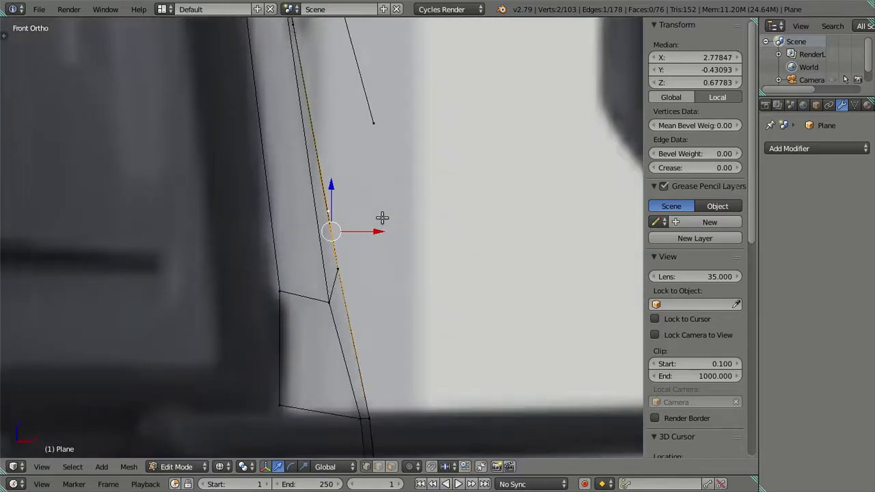
{"action": "key", "text": "a"}
{"action": "scroll", "coordinate": [383, 217], "scroll_direction": "down", "scroll_amount": 3}
Step: Inspect the window frame at an angle and in Right Ortho, hiding the sidebar
{"action": "middle_click_drag", "start_coordinate": [336, 344], "coordinate": [396, 235]}
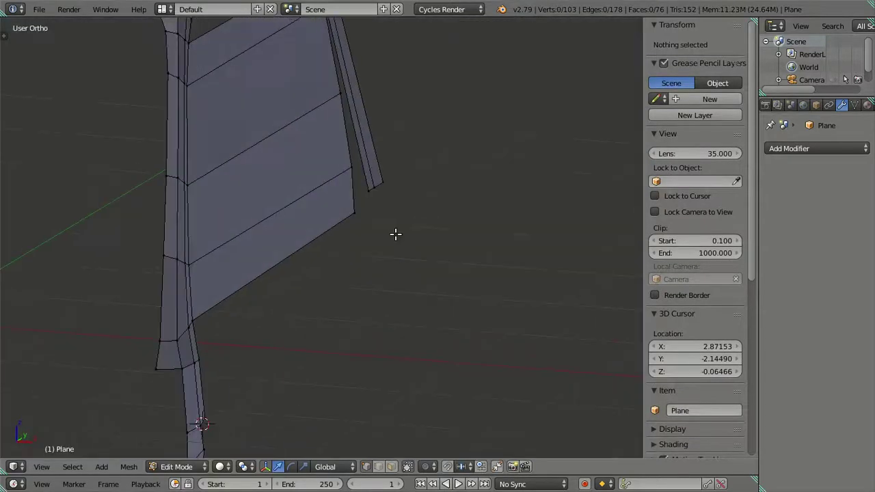
{"action": "scroll", "coordinate": [397, 234], "scroll_direction": "up", "scroll_amount": 2}
{"action": "scroll", "coordinate": [377, 255], "scroll_direction": "up", "scroll_amount": 2}
{"action": "mouse_move", "coordinate": [360, 195]}
{"action": "middle_mouse_down"}
{"action": "mouse_move", "coordinate": [387, 294]}
{"action": "mouse_move", "coordinate": [301, 216]}
{"action": "mouse_move", "coordinate": [265, 216]}
{"action": "mouse_move", "coordinate": [234, 252]}
{"action": "mouse_move", "coordinate": [257, 248]}
{"action": "mouse_move", "coordinate": [290, 171]}
{"action": "mouse_move", "coordinate": [317, 238]}
{"action": "mouse_move", "coordinate": [307, 254]}
{"action": "mouse_move", "coordinate": [252, 216]}
{"action": "mouse_move", "coordinate": [239, 244]}
{"action": "mouse_move", "coordinate": [336, 244]}
{"action": "mouse_move", "coordinate": [320, 247]}
{"action": "mouse_move", "coordinate": [326, 279]}
{"action": "mouse_move", "coordinate": [274, 269]}
{"action": "mouse_move", "coordinate": [346, 240]}
{"action": "middle_mouse_up"}
{"action": "key", "text": "Tab"}
{"action": "key", "text": "KP_3"}
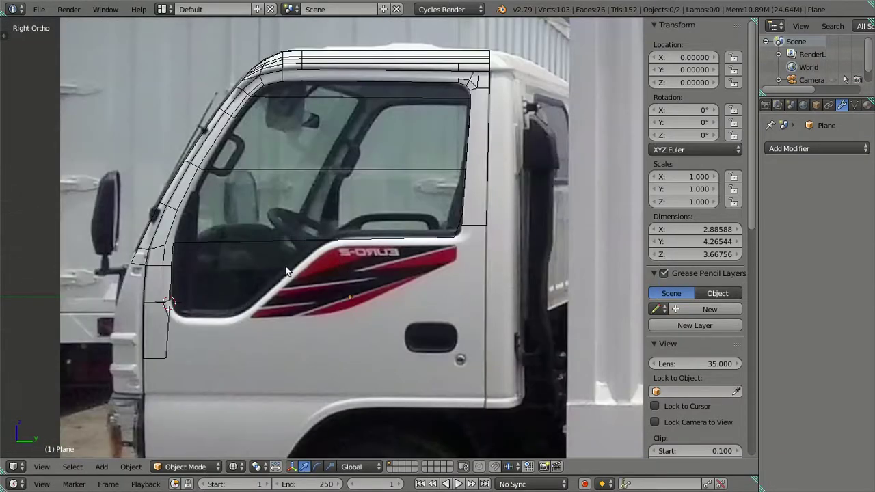
{"action": "scroll", "coordinate": [236, 273], "scroll_direction": "up", "scroll_amount": 2}
{"action": "scroll", "coordinate": [232, 212], "scroll_direction": "up", "scroll_amount": 1}
{"action": "key", "text": "Tab"}
{"action": "middle_click_drag", "start_coordinate": [232, 213], "coordinate": [390, 262], "text": "shift"}
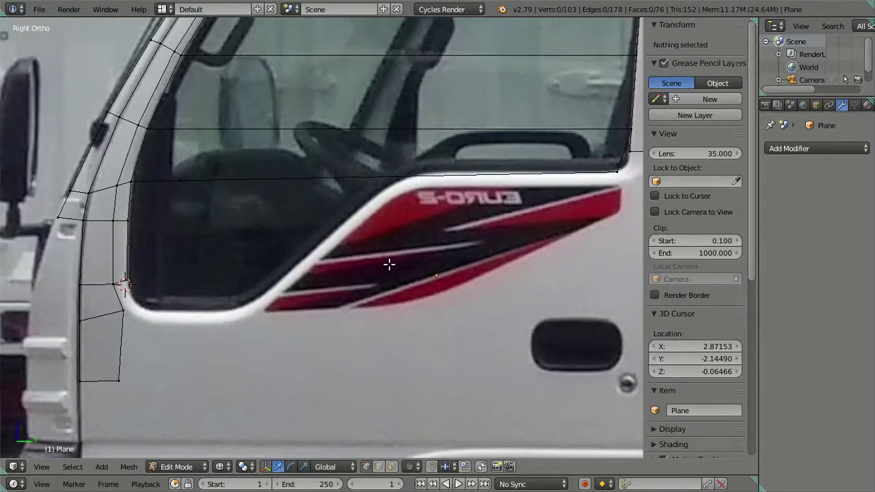
{"action": "scroll", "coordinate": [416, 244], "scroll_direction": "down", "scroll_amount": 2}
{"action": "key", "text": "n"}
{"action": "middle_click_drag", "start_coordinate": [475, 239], "coordinate": [486, 230], "text": "shift"}
{"action": "mouse_move", "coordinate": [574, 192]}
{"action": "middle_mouse_down", "text": "shift"}
{"action": "mouse_move", "coordinate": [472, 287]}
{"action": "mouse_move", "coordinate": [513, 286]}
{"action": "middle_mouse_up", "text": "shift"}
{"action": "left_click", "coordinate": [387, 469]}
Step: Delete the two faces of the right vertical strip
{"action": "right_click", "coordinate": [516, 233]}
{"action": "right_click", "coordinate": [528, 221], "text": "shift"}
{"action": "key", "text": "x"}
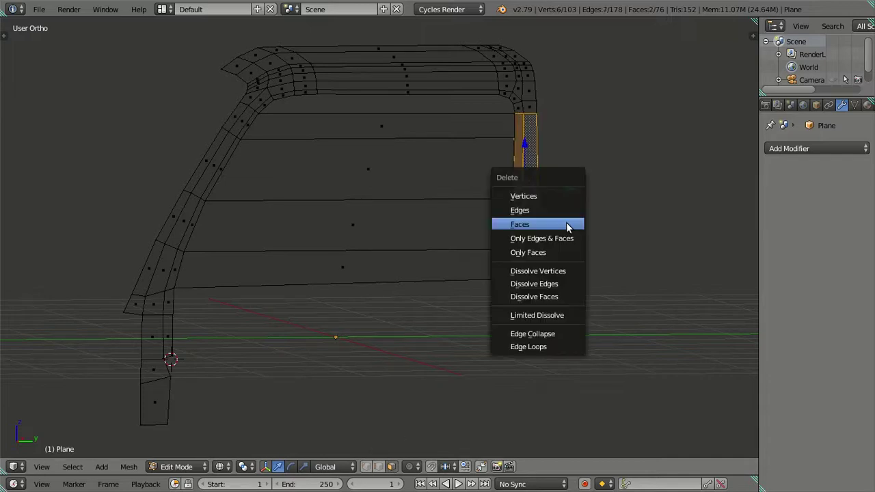
{"action": "left_click", "coordinate": [556, 226]}
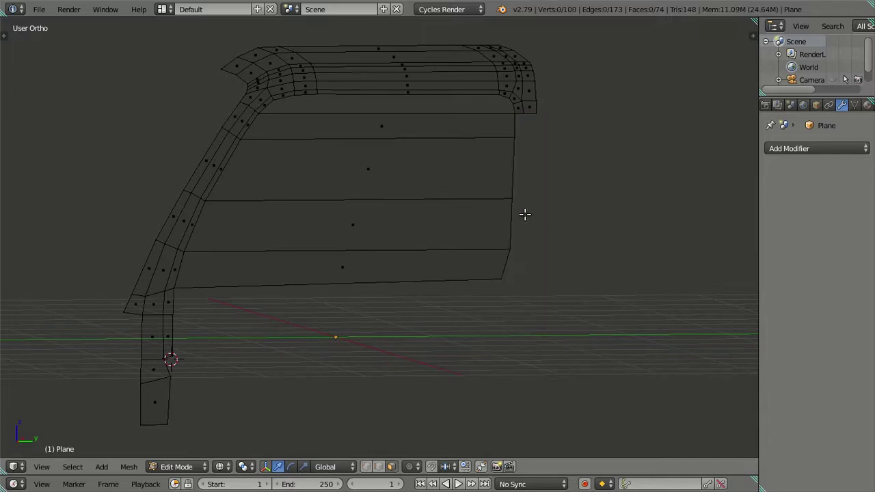
Step: Switch to right side view in solid shading and zoom in on the strip's corner
{"action": "key", "text": "KP_3"}
{"action": "key", "text": "z"}
{"action": "middle_click_drag", "start_coordinate": [528, 168], "coordinate": [539, 219]}
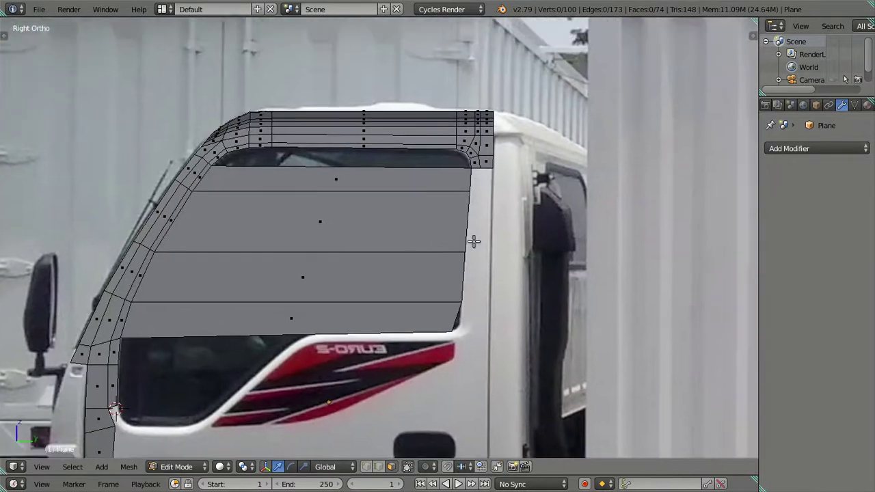
{"action": "scroll", "coordinate": [506, 225], "scroll_direction": "up", "scroll_amount": 4}
{"action": "mouse_move", "coordinate": [472, 230]}
{"action": "middle_mouse_down"}
{"action": "mouse_move", "coordinate": [367, 308]}
{"action": "mouse_move", "coordinate": [429, 307]}
{"action": "middle_mouse_up"}
{"action": "scroll", "coordinate": [429, 307], "scroll_direction": "up", "scroll_amount": 2}
{"action": "scroll", "coordinate": [413, 359], "scroll_direction": "up", "scroll_amount": 1}
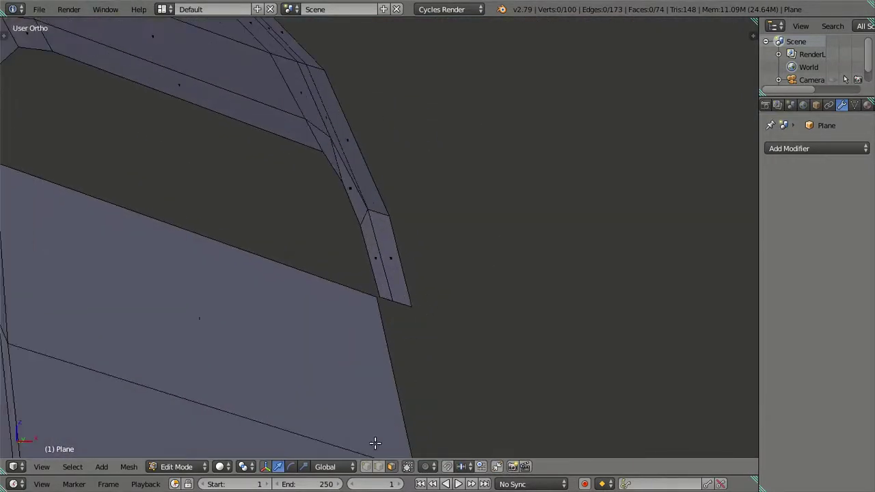
{"action": "scroll", "coordinate": [377, 420], "scroll_direction": "up", "scroll_amount": 1}
{"action": "mouse_move", "coordinate": [414, 343]}
{"action": "middle_mouse_down"}
{"action": "mouse_move", "coordinate": [415, 295]}
{"action": "mouse_move", "coordinate": [444, 289]}
{"action": "mouse_move", "coordinate": [425, 294]}
{"action": "middle_mouse_up"}
Step: Show the sidebar and select the strip's tip vertex, leaving its X coordinate unchanged
{"action": "key", "text": "n"}
{"action": "right_click", "coordinate": [283, 227]}
{"action": "mouse_move", "coordinate": [283, 227]}
{"action": "middle_mouse_down"}
{"action": "mouse_move", "coordinate": [326, 267]}
{"action": "mouse_move", "coordinate": [370, 232]}
{"action": "middle_mouse_up"}
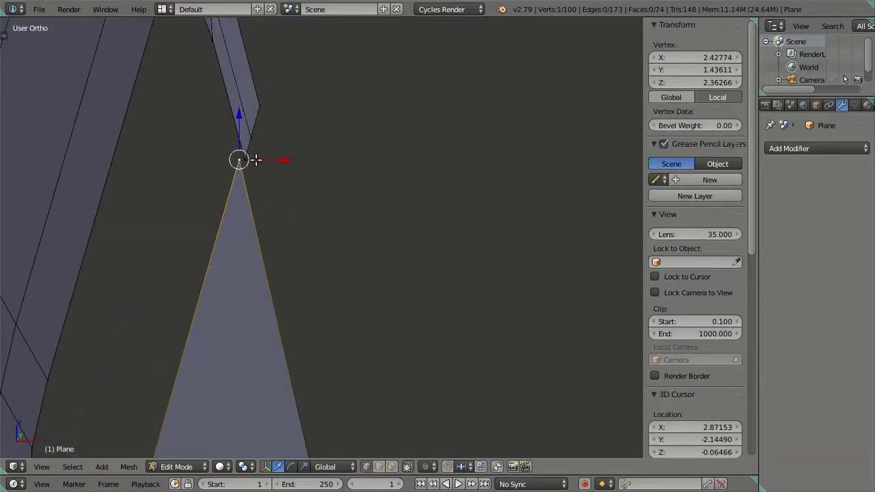
{"action": "left_click", "coordinate": [704, 56]}
{"action": "key", "text": "Return"}
Step: Merge the tip vertex with a neighbour at last, then shift the selected vertices along X
{"action": "right_click", "coordinate": [262, 165], "text": "shift"}
{"action": "key", "text": "alt+m"}
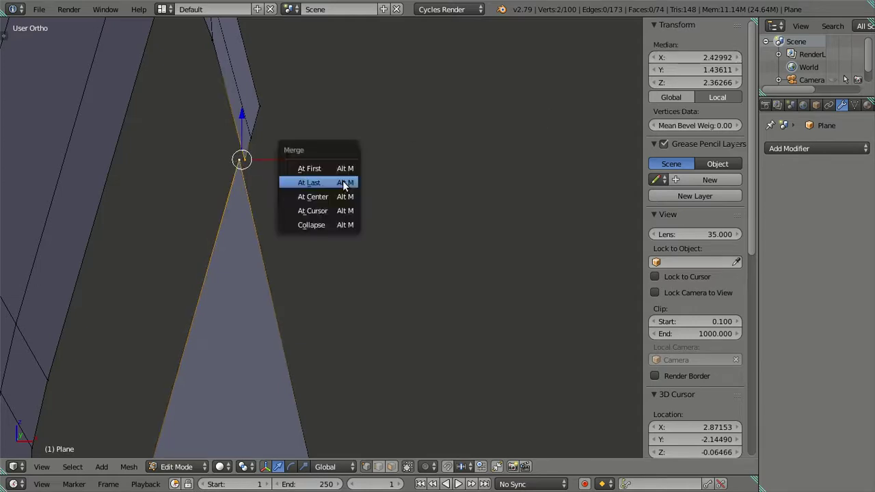
{"action": "left_click", "coordinate": [344, 183]}
{"action": "right_click", "coordinate": [266, 120], "text": "shift"}
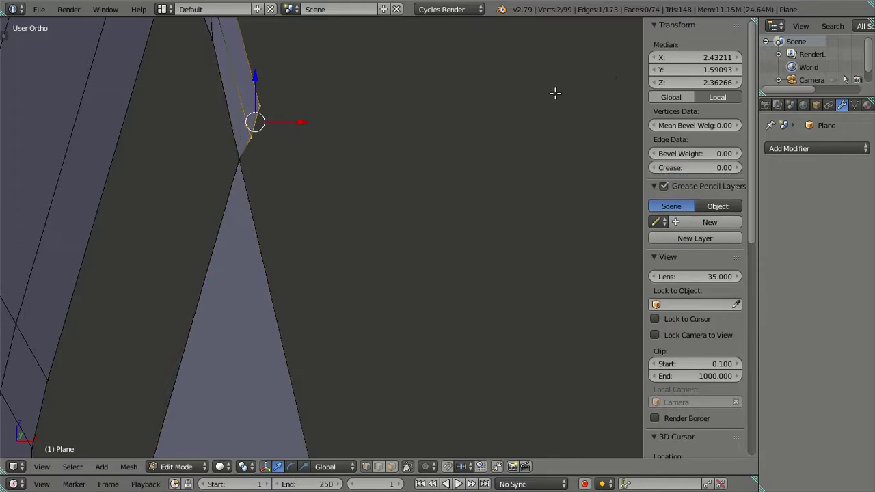
{"action": "left_click_drag", "start_coordinate": [671, 55], "coordinate": [677, 55]}
{"action": "key", "text": "a"}
Step: Orbit around the mesh and briefly check it in Object Mode before returning to Edit Mode
{"action": "middle_click_drag", "start_coordinate": [524, 135], "coordinate": [439, 227]}
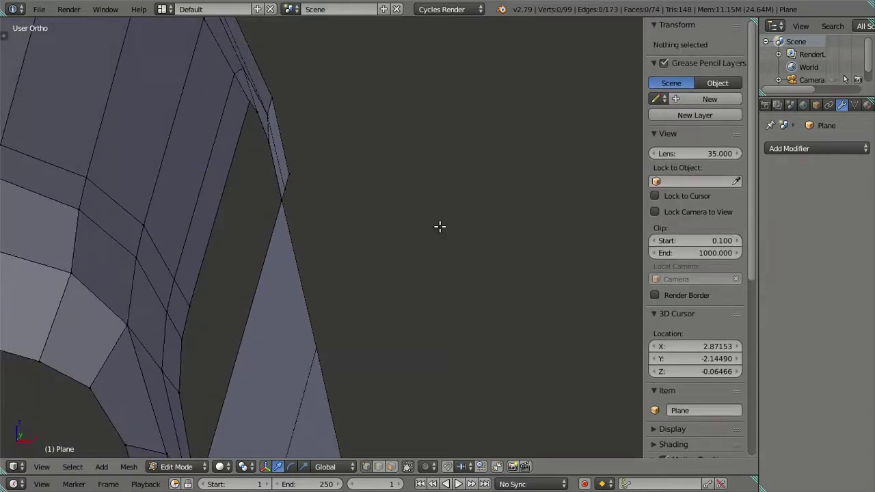
{"action": "scroll", "coordinate": [376, 214], "scroll_direction": "up", "scroll_amount": 2}
{"action": "mouse_move", "coordinate": [376, 214]}
{"action": "middle_mouse_down"}
{"action": "mouse_move", "coordinate": [453, 228]}
{"action": "mouse_move", "coordinate": [524, 227]}
{"action": "middle_mouse_up"}
{"action": "key", "text": "Tab"}
{"action": "mouse_move", "coordinate": [402, 256]}
{"action": "middle_mouse_down"}
{"action": "mouse_move", "coordinate": [402, 281]}
{"action": "mouse_move", "coordinate": [365, 235]}
{"action": "middle_mouse_up"}
{"action": "key", "text": "Tab"}
Step: Nudge the strip-end vertices slightly along X in back ortho view
{"action": "right_click", "coordinate": [317, 179]}
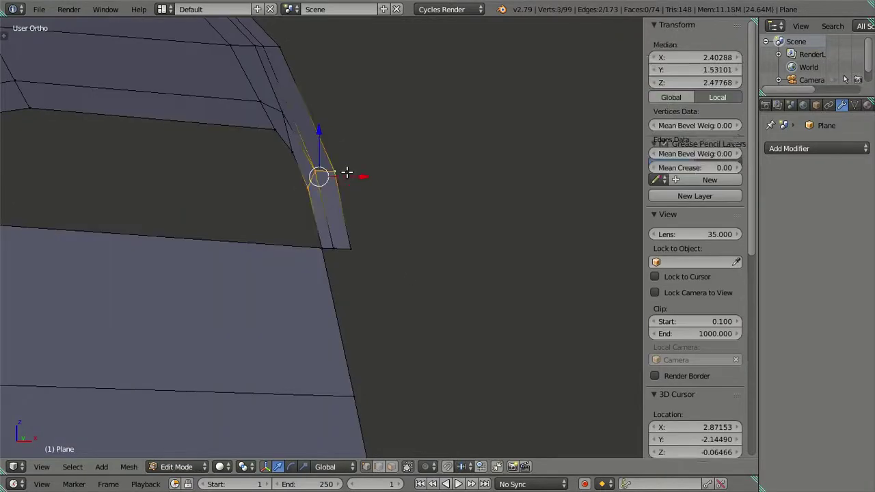
{"action": "key", "text": "KP_1"}
{"action": "key", "text": "ctrl+KP_1"}
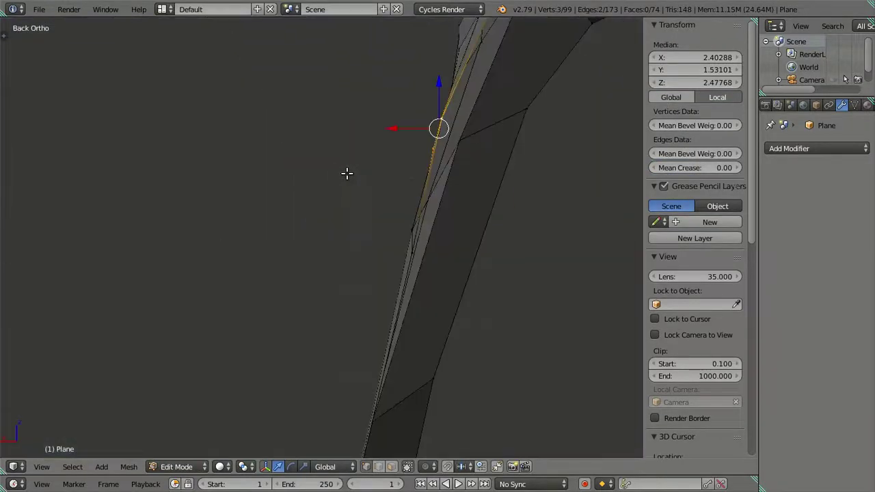
{"action": "mouse_move", "coordinate": [429, 173]}
{"action": "middle_mouse_down", "text": "shift"}
{"action": "mouse_move", "coordinate": [377, 209]}
{"action": "mouse_move", "coordinate": [402, 169]}
{"action": "middle_mouse_up", "text": "shift"}
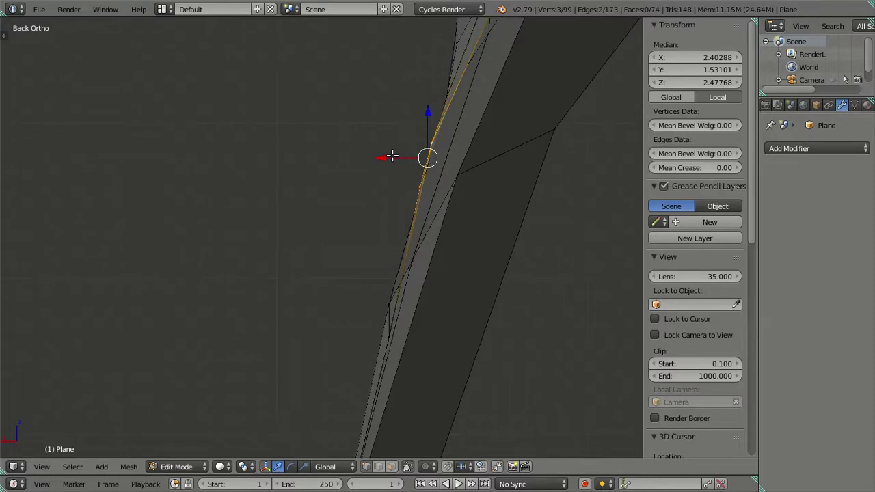
{"action": "key", "text": "g"}
{"action": "key", "text": "x"}
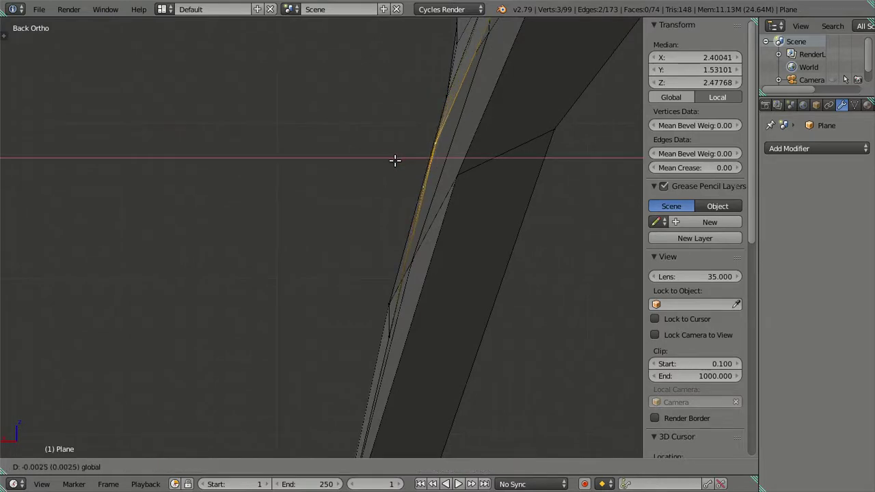
{"action": "left_click", "coordinate": [394, 161]}
{"action": "middle_click_drag", "start_coordinate": [395, 160], "coordinate": [476, 207]}
{"action": "left_click", "coordinate": [476, 206], "text": "shift"}
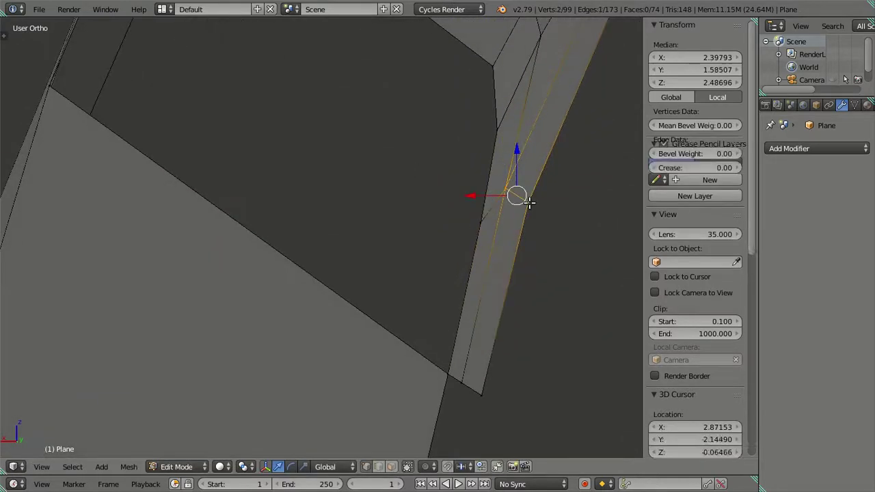
Step: Move the two selected pillar vertices sideways along X from the back view
{"action": "key", "text": "ctrl+KP_1"}
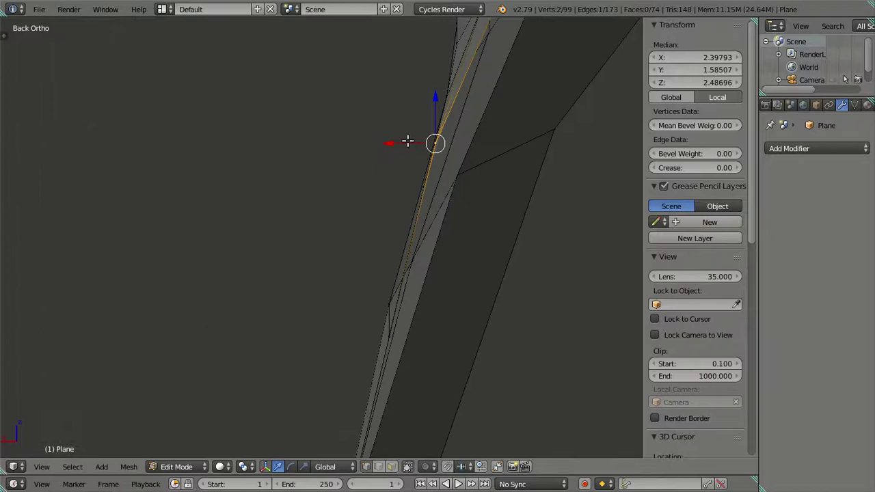
{"action": "key", "text": "g"}
{"action": "key", "text": "x"}
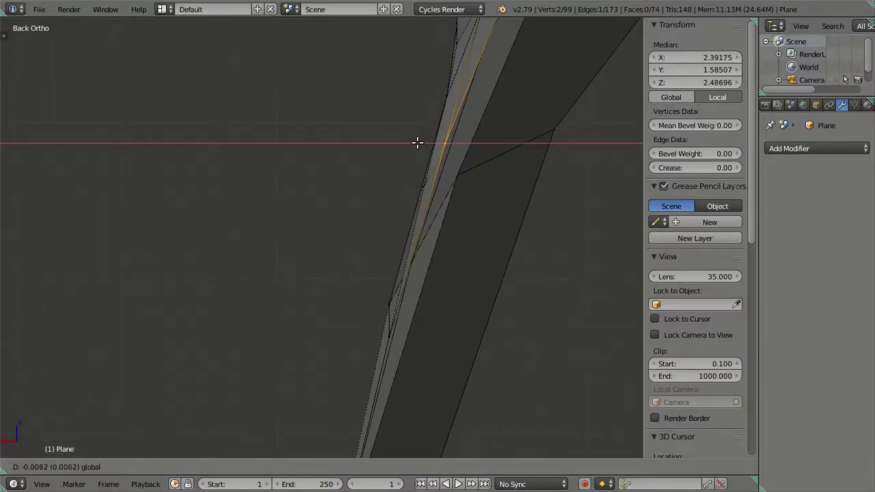
{"action": "left_click", "coordinate": [417, 142]}
{"action": "mouse_move", "coordinate": [416, 143]}
{"action": "middle_mouse_down"}
{"action": "mouse_move", "coordinate": [449, 176]}
{"action": "mouse_move", "coordinate": [533, 219]}
{"action": "middle_mouse_up"}
Step: Select another pillar-edge vertex and try an X move on it, cancelling with Escape
{"action": "right_click", "coordinate": [534, 222]}
{"action": "right_click", "coordinate": [552, 236]}
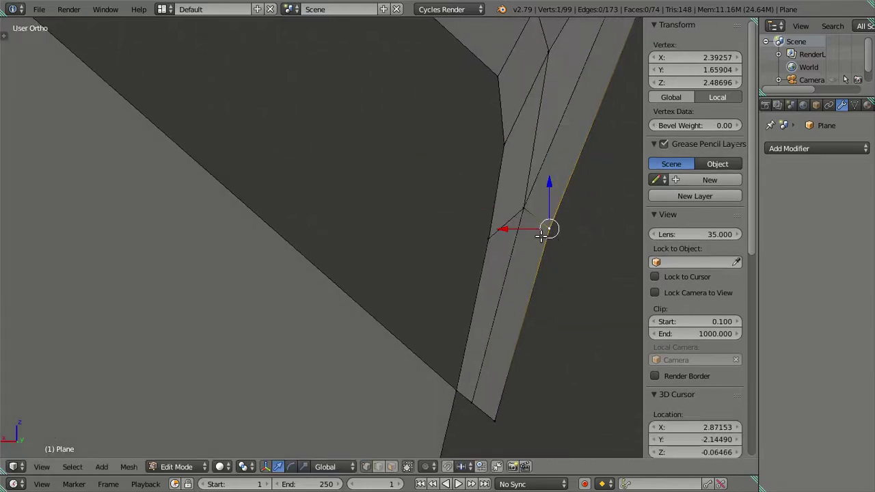
{"action": "key", "text": "ctrl+KP_1"}
{"action": "key", "text": "g"}
{"action": "key", "text": "x"}
{"action": "key", "text": "Escape"}
Step: Return to Object Mode and orbit to inspect the shaded cab mesh
{"action": "middle_click_drag", "start_coordinate": [410, 156], "coordinate": [394, 190]}
{"action": "key", "text": "Tab"}
{"action": "mouse_move", "coordinate": [457, 234]}
{"action": "middle_mouse_down"}
{"action": "mouse_move", "coordinate": [361, 309]}
{"action": "mouse_move", "coordinate": [422, 336]}
{"action": "mouse_move", "coordinate": [533, 273]}
{"action": "mouse_move", "coordinate": [412, 300]}
{"action": "mouse_move", "coordinate": [365, 258]}
{"action": "mouse_move", "coordinate": [396, 258]}
{"action": "middle_mouse_up"}
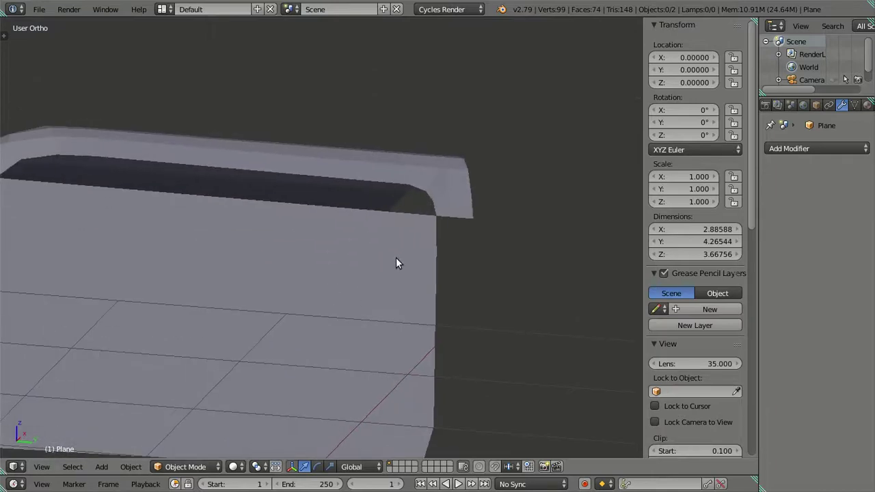
Step: In Right Ortho Edit Mode with X-ray on, zoom to the window's lower rear corner
{"action": "key", "text": "KP_3"}
{"action": "key", "text": "Tab"}
{"action": "scroll", "coordinate": [380, 292], "scroll_direction": "up", "scroll_amount": 2}
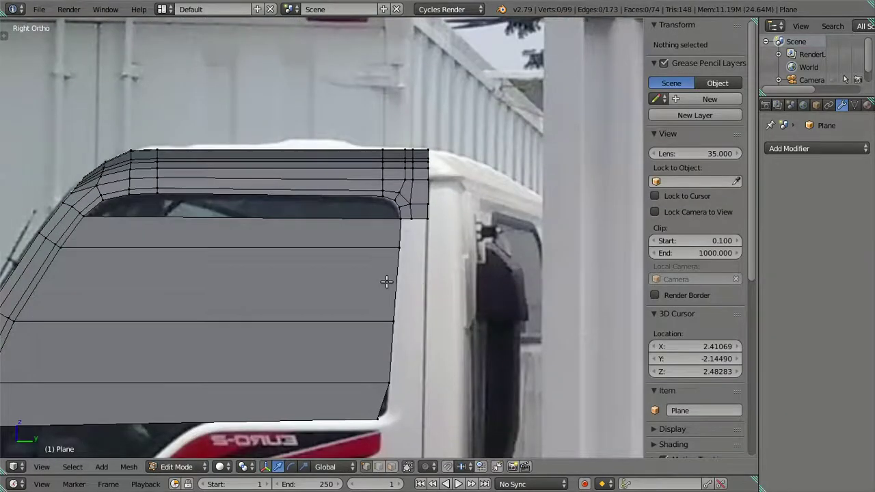
{"action": "scroll", "coordinate": [386, 282], "scroll_direction": "up", "scroll_amount": 3}
{"action": "scroll", "coordinate": [414, 260], "scroll_direction": "down", "scroll_amount": 2}
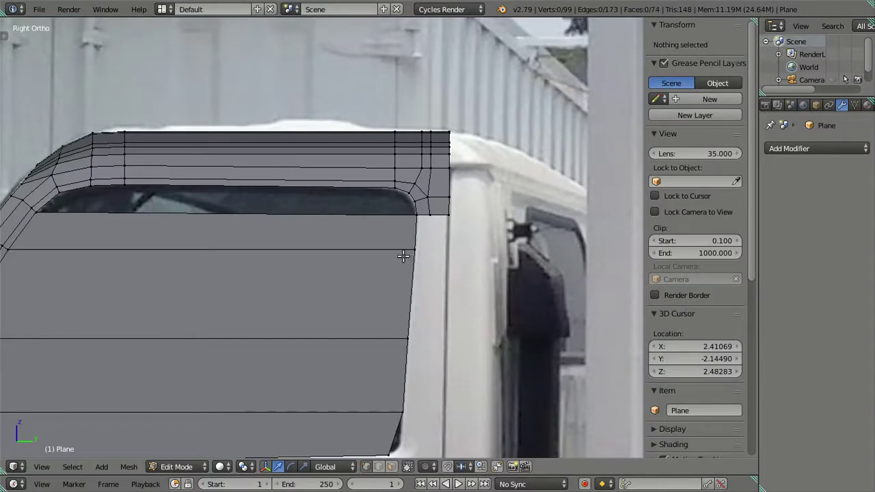
{"action": "scroll", "coordinate": [404, 257], "scroll_direction": "down", "scroll_amount": 3}
{"action": "scroll", "coordinate": [401, 260], "scroll_direction": "up", "scroll_amount": 1}
{"action": "scroll", "coordinate": [396, 244], "scroll_direction": "up", "scroll_amount": 2}
{"action": "scroll", "coordinate": [397, 245], "scroll_direction": "up", "scroll_amount": 2}
{"action": "key", "text": "Tab"}
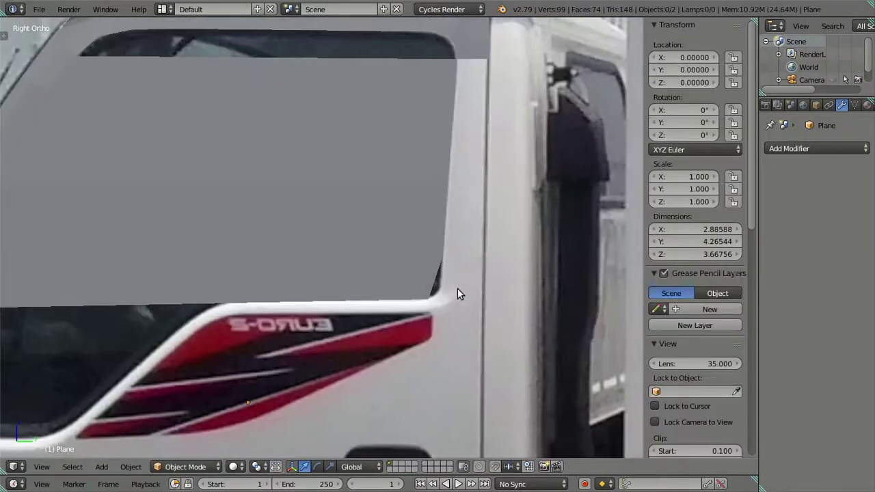
{"action": "scroll", "coordinate": [459, 290], "scroll_direction": "up", "scroll_amount": 1}
{"action": "key", "text": "Tab"}
{"action": "scroll", "coordinate": [479, 277], "scroll_direction": "down", "scroll_amount": 2}
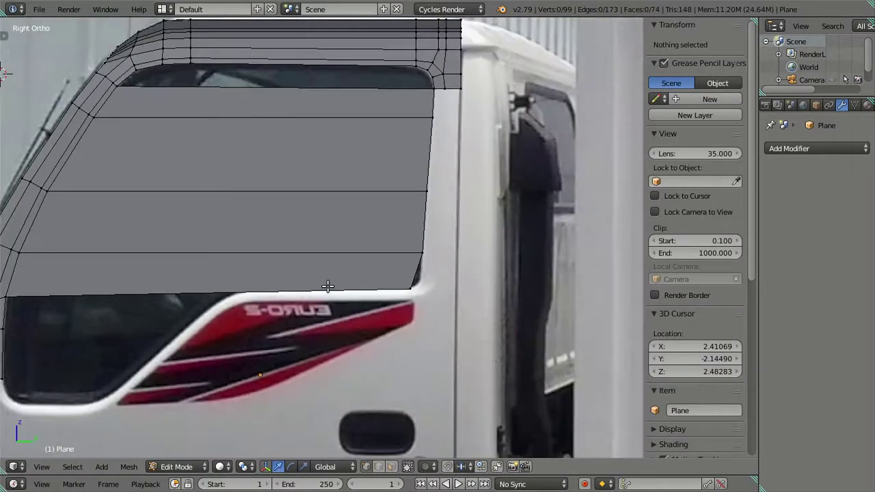
{"action": "scroll", "coordinate": [327, 285], "scroll_direction": "down", "scroll_amount": 2}
{"action": "middle_click_drag", "start_coordinate": [341, 286], "coordinate": [400, 292], "text": "shift"}
{"action": "key", "text": "z"}
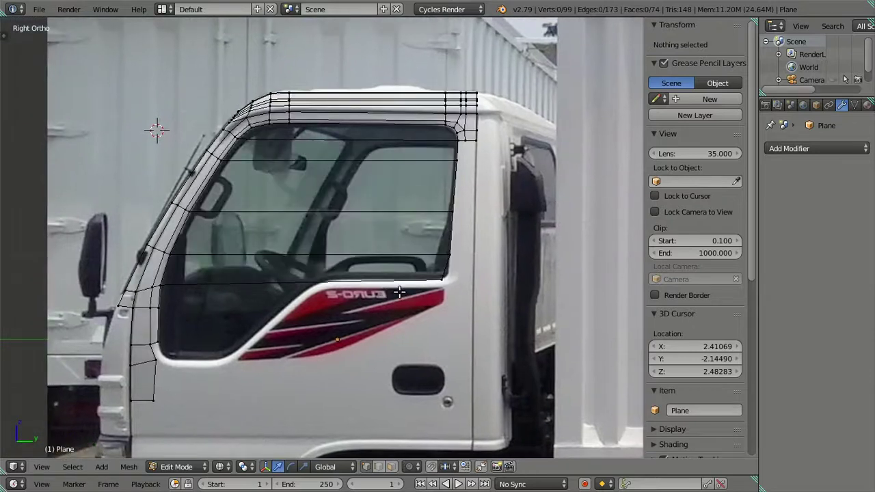
{"action": "scroll", "coordinate": [400, 292], "scroll_direction": "up", "scroll_amount": 1}
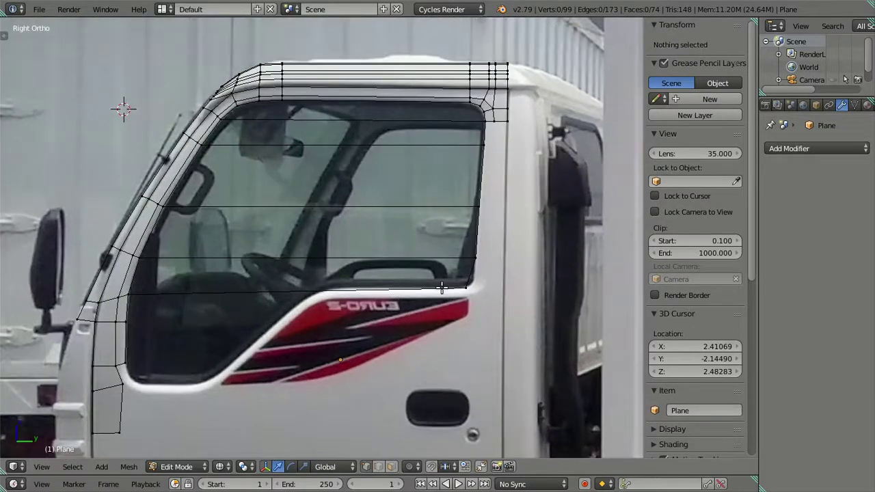
{"action": "scroll", "coordinate": [442, 287], "scroll_direction": "up", "scroll_amount": 1}
{"action": "scroll", "coordinate": [539, 323], "scroll_direction": "up", "scroll_amount": 2}
{"action": "middle_click_drag", "start_coordinate": [536, 321], "coordinate": [403, 369], "text": "shift"}
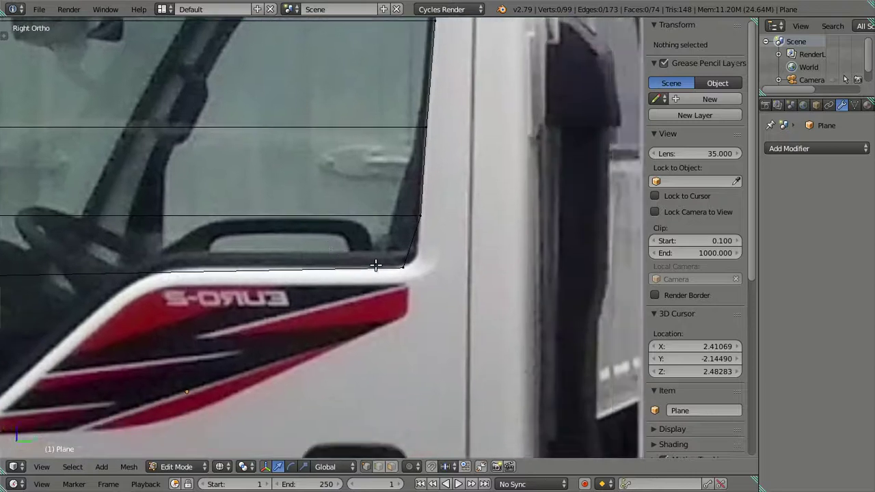
{"action": "scroll", "coordinate": [445, 272], "scroll_direction": "up", "scroll_amount": 2}
Step: Cut a horizontal edge loop just above the window's lower edge, redoing a misplaced first attempt
{"action": "key", "text": "ctrl+r"}
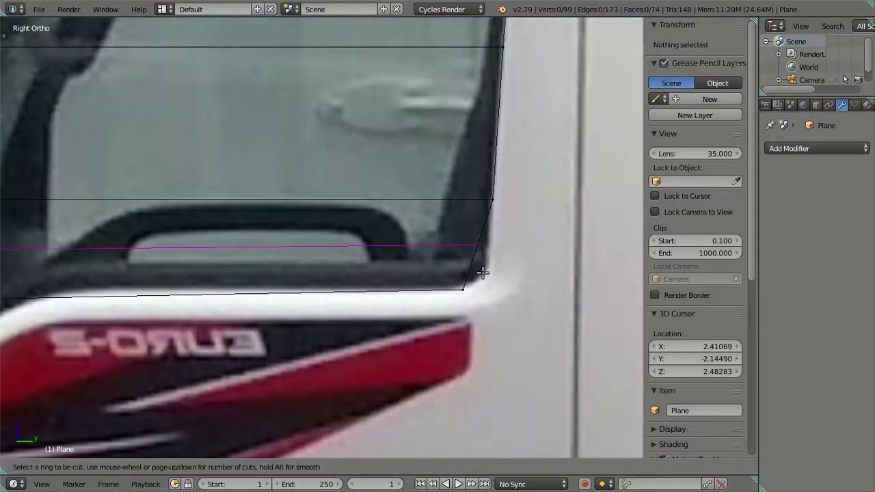
{"action": "left_click", "coordinate": [483, 273]}
{"action": "right_click", "coordinate": [495, 290]}
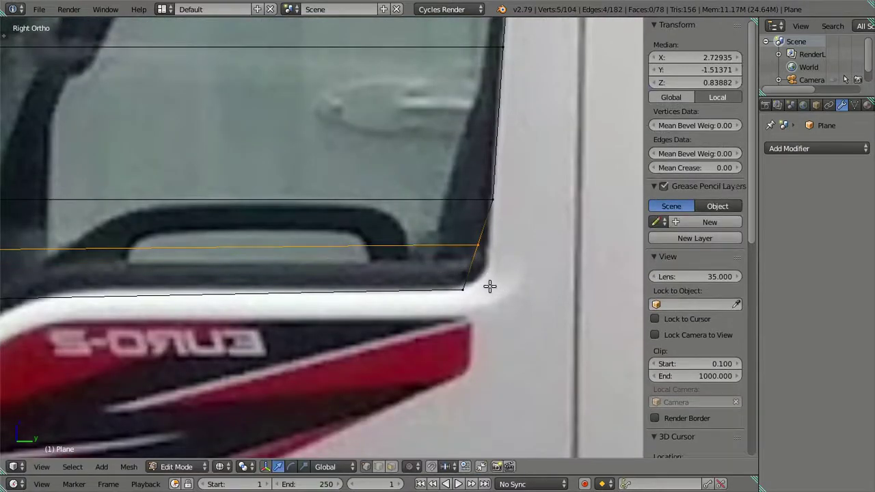
{"action": "key", "text": "ctrl+z"}
{"action": "key", "text": "ctrl+r"}
{"action": "left_click", "coordinate": [488, 273]}
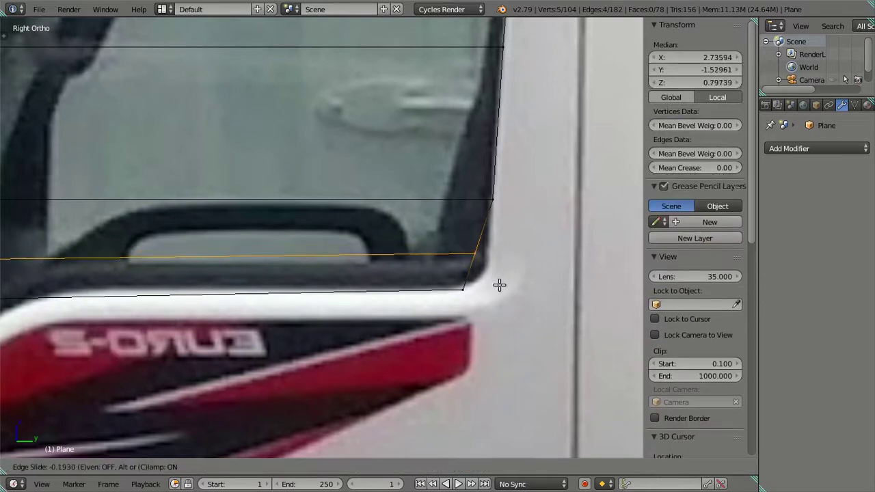
{"action": "left_click", "coordinate": [502, 292]}
Step: Pull the loop's rear end vertex into the window's rounded lower corner, then zoom out
{"action": "right_click", "coordinate": [484, 270]}
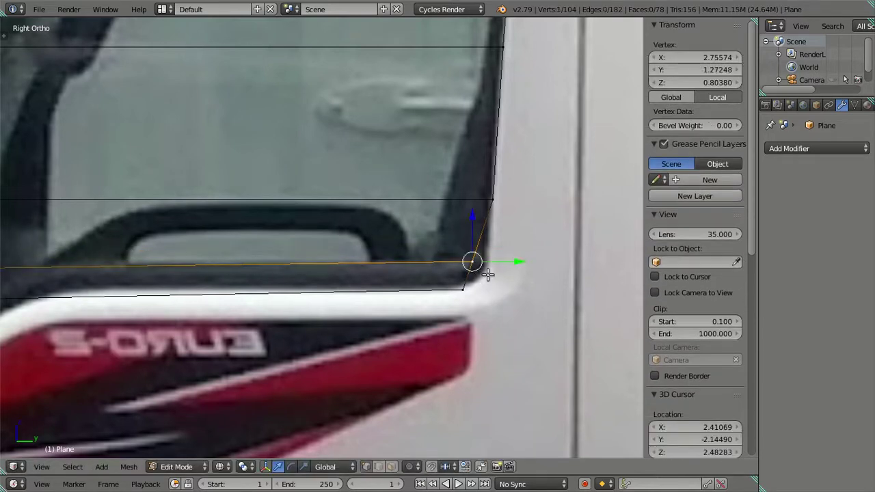
{"action": "key", "text": "g"}
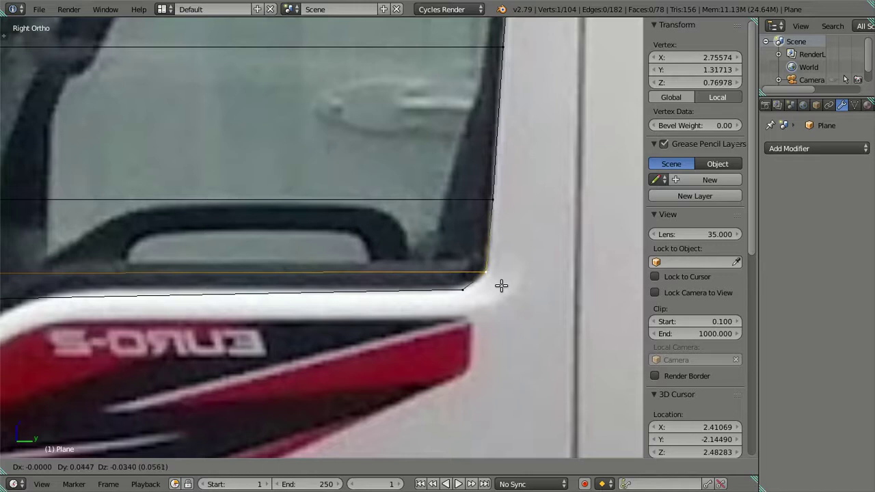
{"action": "left_click", "coordinate": [501, 286]}
{"action": "right_click", "coordinate": [464, 288]}
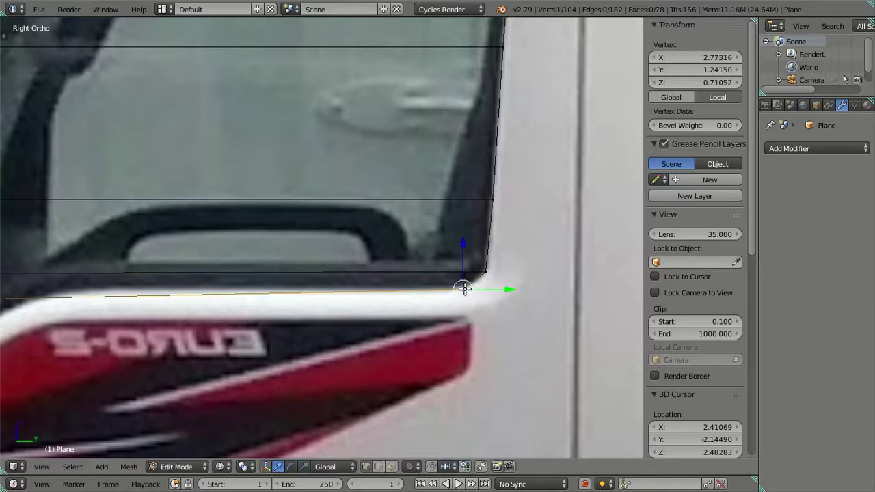
{"action": "key", "text": "a"}
{"action": "scroll", "coordinate": [465, 288], "scroll_direction": "down", "scroll_amount": 2}
{"action": "scroll", "coordinate": [465, 290], "scroll_direction": "down", "scroll_amount": 2}
{"action": "scroll", "coordinate": [422, 266], "scroll_direction": "down", "scroll_amount": 2}
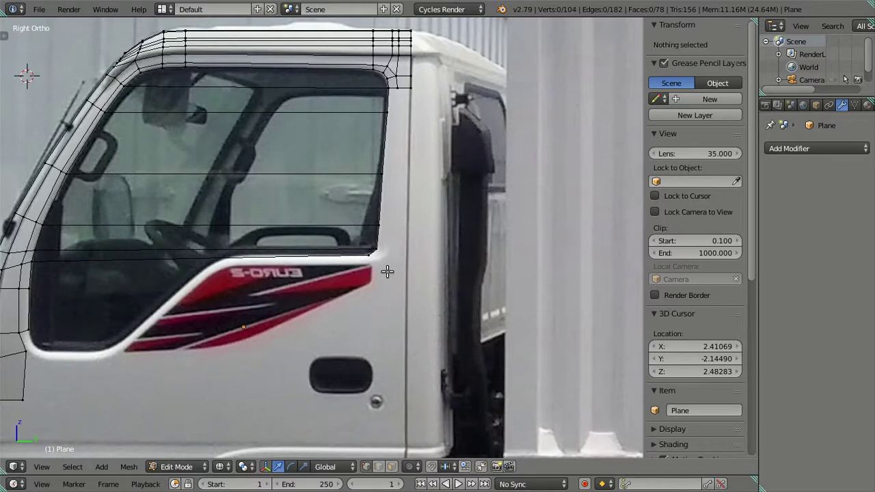
{"action": "scroll", "coordinate": [373, 214], "scroll_direction": "up", "scroll_amount": 1}
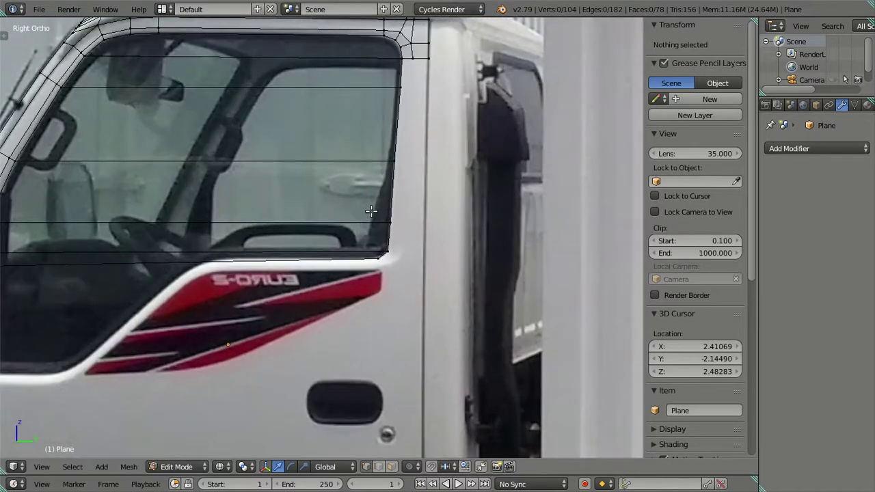
Step: Add a vertical loop cut through the window and slide it 0.0794 along Y onto the rear frame
{"action": "key", "text": "ctrl+r"}
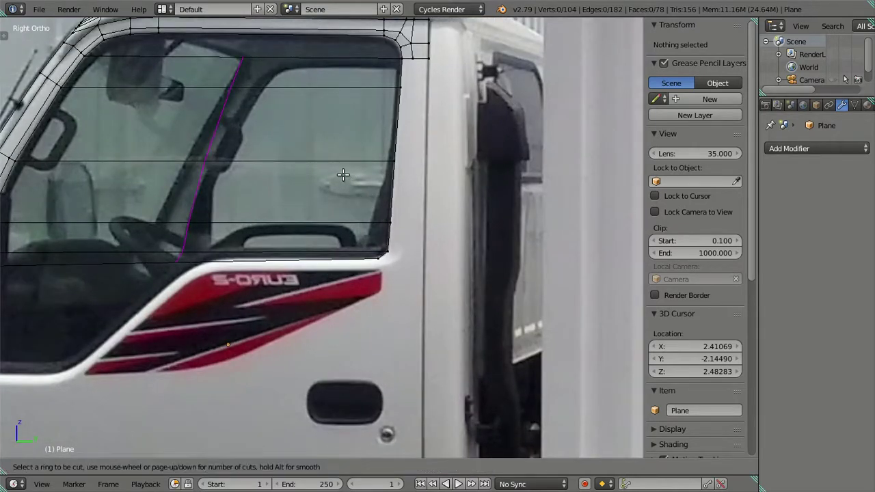
{"action": "left_click", "coordinate": [344, 176]}
{"action": "right_click", "coordinate": [574, 205]}
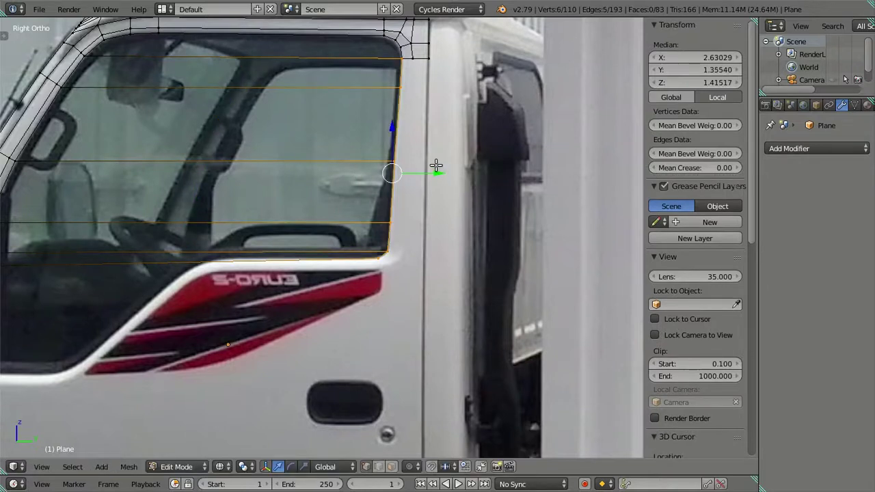
{"action": "left_click_drag", "start_coordinate": [437, 175], "coordinate": [428, 172]}
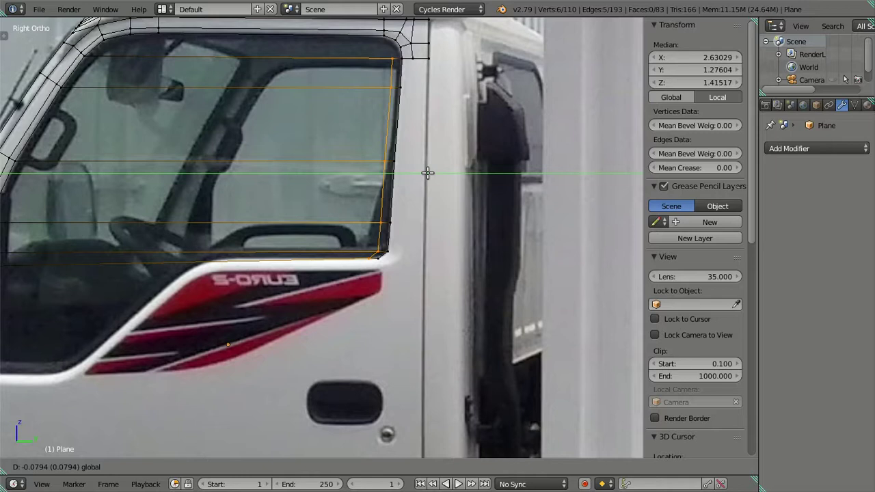
{"action": "left_click", "coordinate": [427, 172]}
{"action": "scroll", "coordinate": [369, 289], "scroll_direction": "up", "scroll_amount": 2}
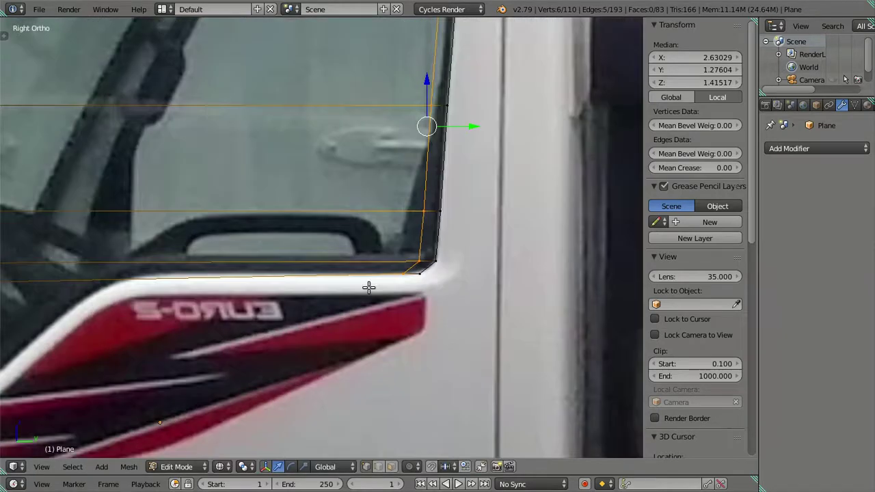
{"action": "scroll", "coordinate": [370, 288], "scroll_direction": "down", "scroll_amount": 3}
{"action": "scroll", "coordinate": [369, 289], "scroll_direction": "up", "scroll_amount": 2}
{"action": "scroll", "coordinate": [367, 287], "scroll_direction": "up", "scroll_amount": 1}
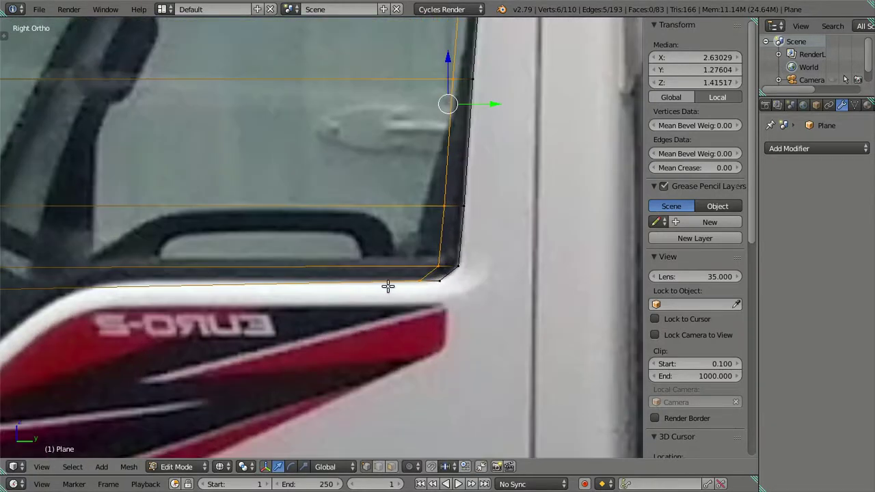
{"action": "scroll", "coordinate": [389, 287], "scroll_direction": "up", "scroll_amount": 1}
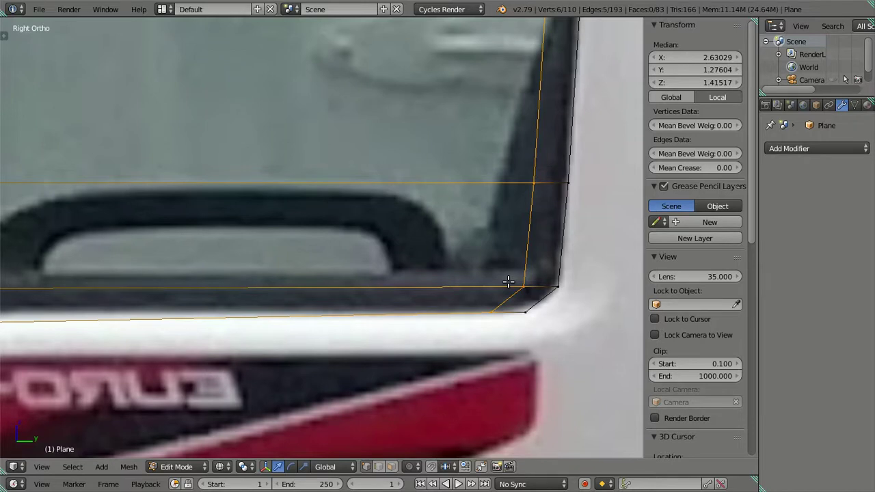
Step: Zoom in on the window's upper corner and select its corner vertex
{"action": "scroll", "coordinate": [508, 282], "scroll_direction": "down", "scroll_amount": 3}
{"action": "scroll", "coordinate": [451, 202], "scroll_direction": "down", "scroll_amount": 2}
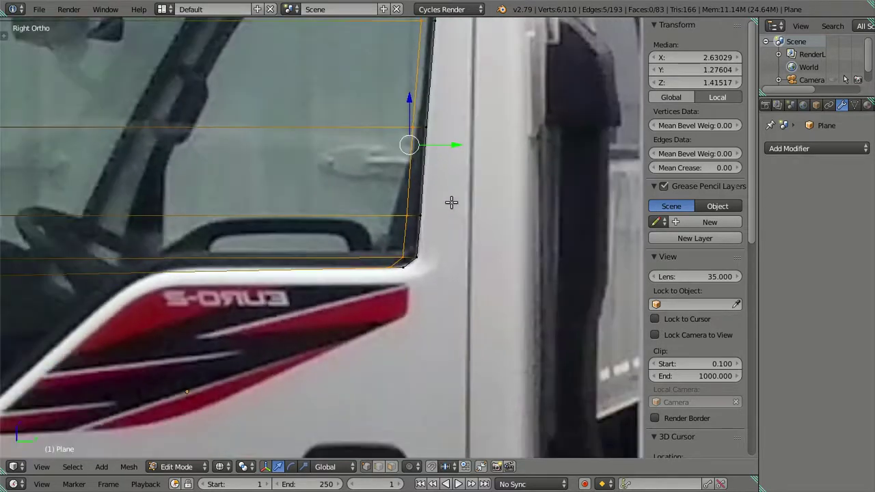
{"action": "scroll", "coordinate": [441, 198], "scroll_direction": "down", "scroll_amount": 3}
{"action": "middle_click_drag", "start_coordinate": [438, 160], "coordinate": [417, 299], "text": "shift"}
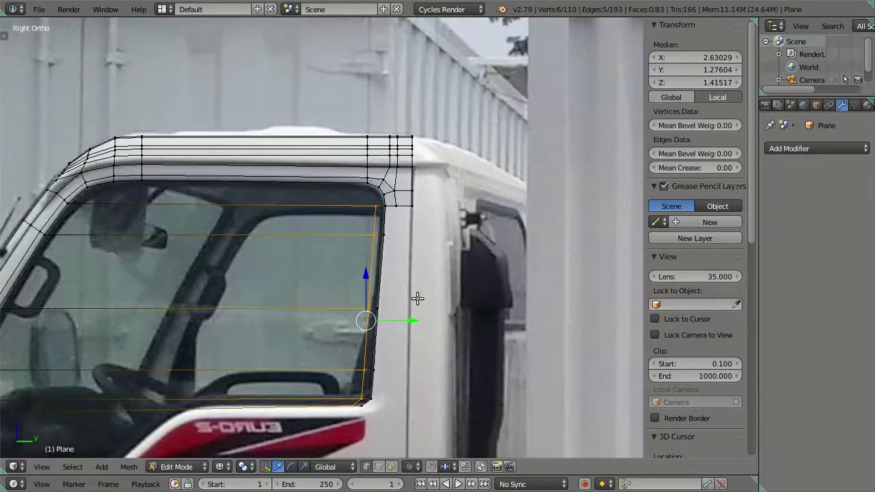
{"action": "scroll", "coordinate": [416, 299], "scroll_direction": "up", "scroll_amount": 2}
{"action": "middle_click_drag", "start_coordinate": [406, 195], "coordinate": [397, 308], "text": "shift"}
{"action": "scroll", "coordinate": [396, 308], "scroll_direction": "up", "scroll_amount": 2}
{"action": "key", "text": "a"}
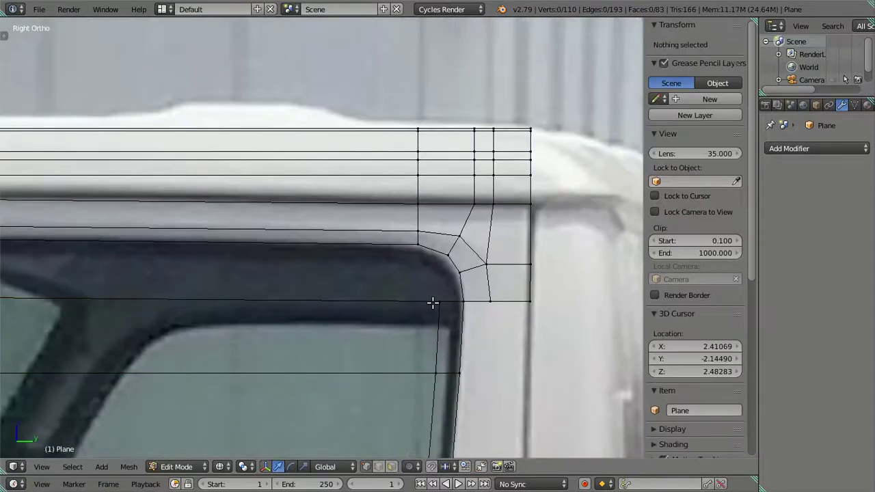
{"action": "right_click", "coordinate": [437, 299]}
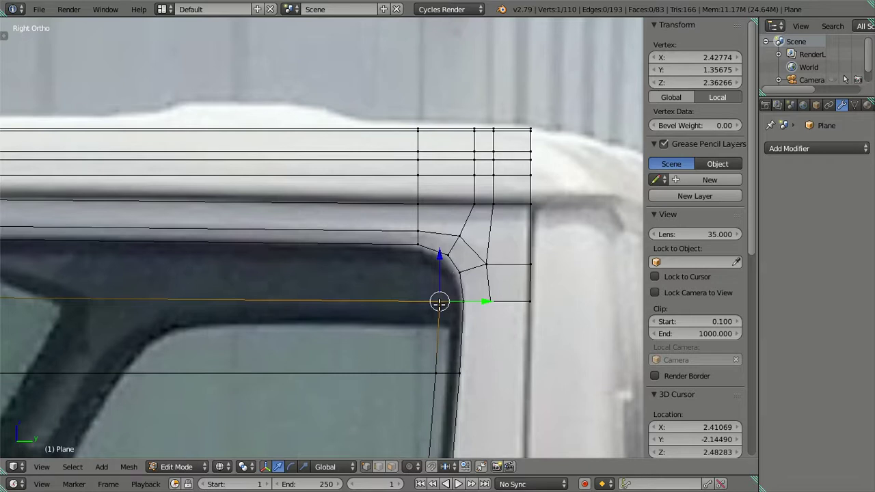
Step: Orbit around the cab in solid shading to inspect the corner in 3D
{"action": "scroll", "coordinate": [438, 302], "scroll_direction": "down", "scroll_amount": 3}
{"action": "middle_click_drag", "start_coordinate": [438, 302], "coordinate": [534, 294]}
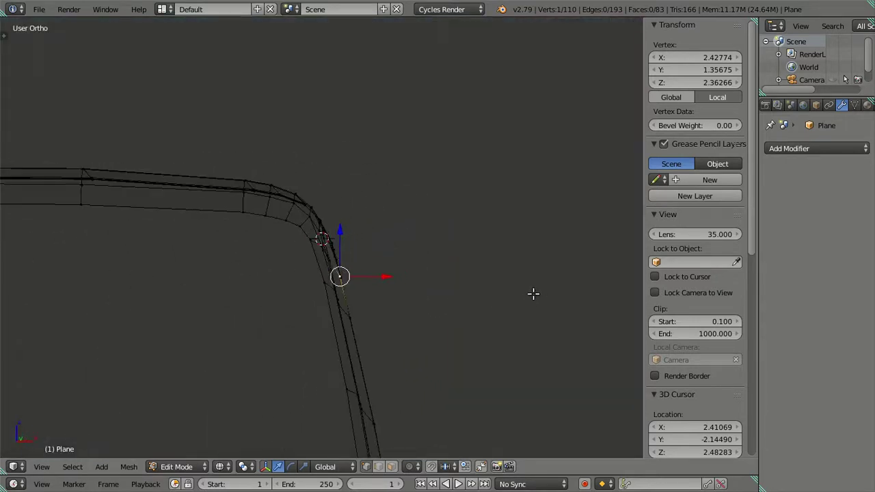
{"action": "key", "text": "z"}
{"action": "mouse_move", "coordinate": [420, 312]}
{"action": "middle_mouse_down"}
{"action": "mouse_move", "coordinate": [399, 315]}
{"action": "mouse_move", "coordinate": [335, 256]}
{"action": "mouse_move", "coordinate": [215, 260]}
{"action": "mouse_move", "coordinate": [191, 274]}
{"action": "mouse_move", "coordinate": [322, 332]}
{"action": "mouse_move", "coordinate": [289, 330]}
{"action": "mouse_move", "coordinate": [397, 326]}
{"action": "mouse_move", "coordinate": [422, 344]}
{"action": "mouse_move", "coordinate": [401, 326]}
{"action": "mouse_move", "coordinate": [460, 235]}
{"action": "middle_mouse_up"}
{"action": "key", "text": "a"}
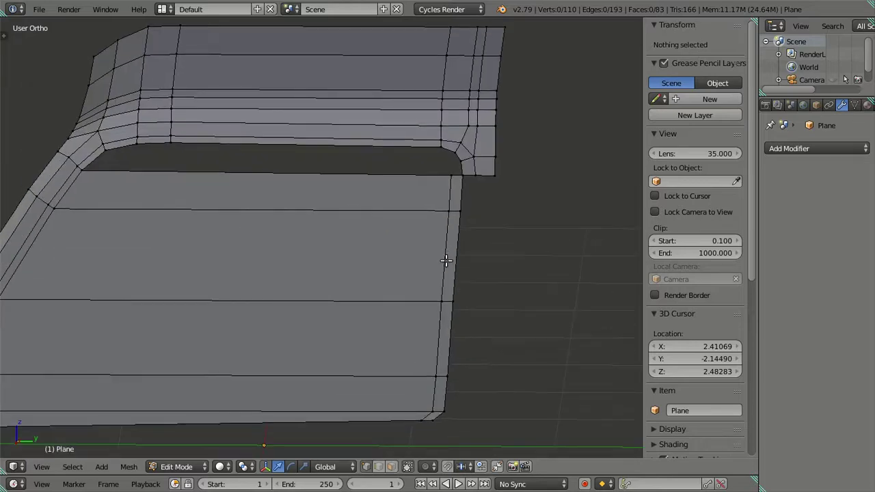
Step: Select the panel's right vertical edge loop, try shifting it left, then undo the move
{"action": "right_click", "coordinate": [440, 262], "text": "alt"}
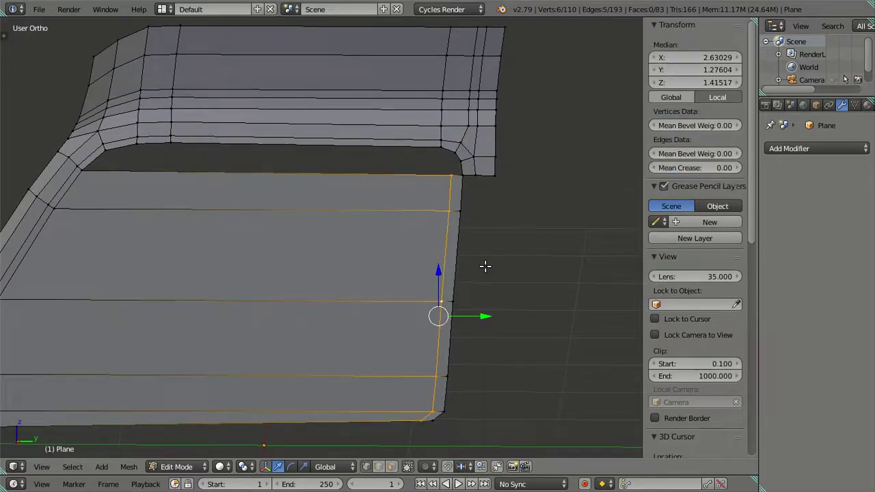
{"action": "key", "text": "KP_1"}
{"action": "key", "text": "KP_3"}
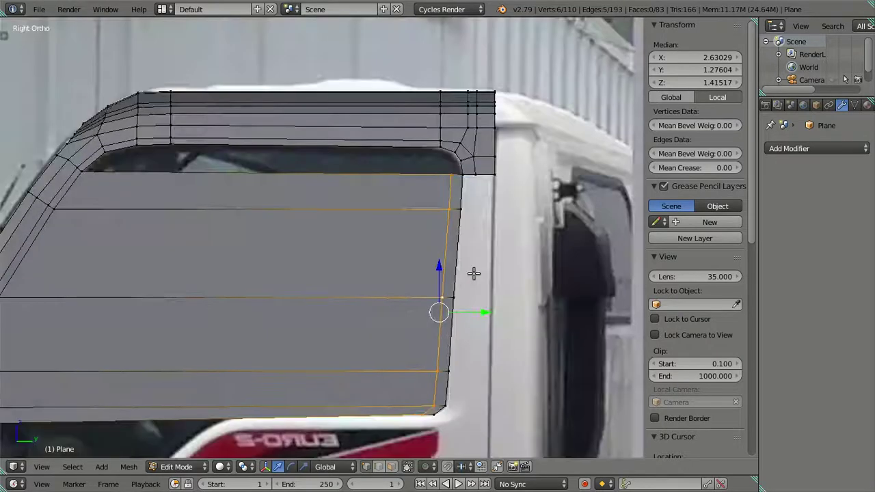
{"action": "left_click_drag", "start_coordinate": [487, 313], "coordinate": [477, 308]}
{"action": "key", "text": "ctrl+z"}
{"action": "right_click", "coordinate": [477, 298], "text": "alt"}
{"action": "key", "text": "a"}
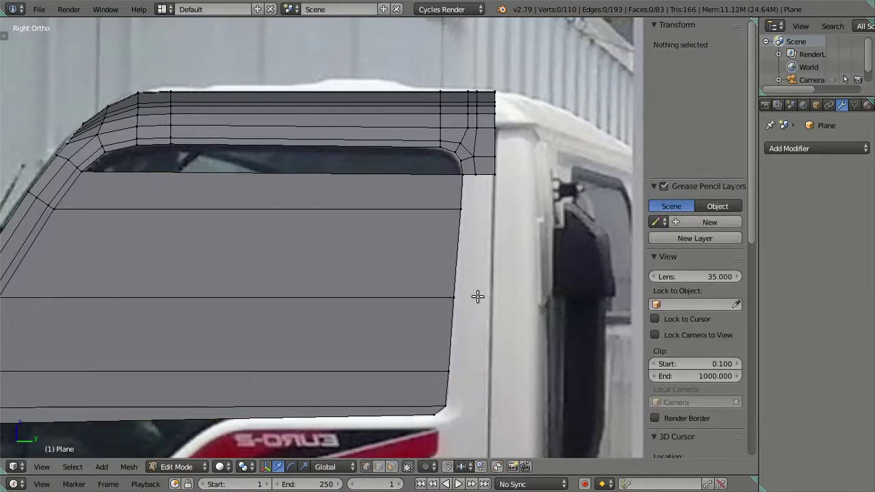
Step: Try a loop cut across the cab's lower face, then undo it
{"action": "mouse_move", "coordinate": [357, 138]}
{"action": "middle_mouse_down"}
{"action": "mouse_move", "coordinate": [430, 398]}
{"action": "mouse_move", "coordinate": [417, 399]}
{"action": "mouse_move", "coordinate": [390, 352]}
{"action": "middle_mouse_up"}
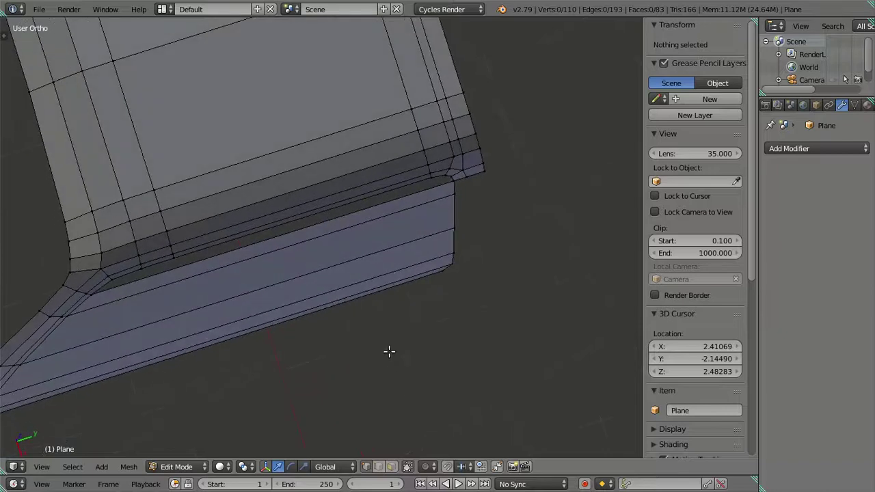
{"action": "key", "text": "ctrl+r"}
{"action": "left_click", "coordinate": [270, 287]}
{"action": "left_click", "coordinate": [271, 286]}
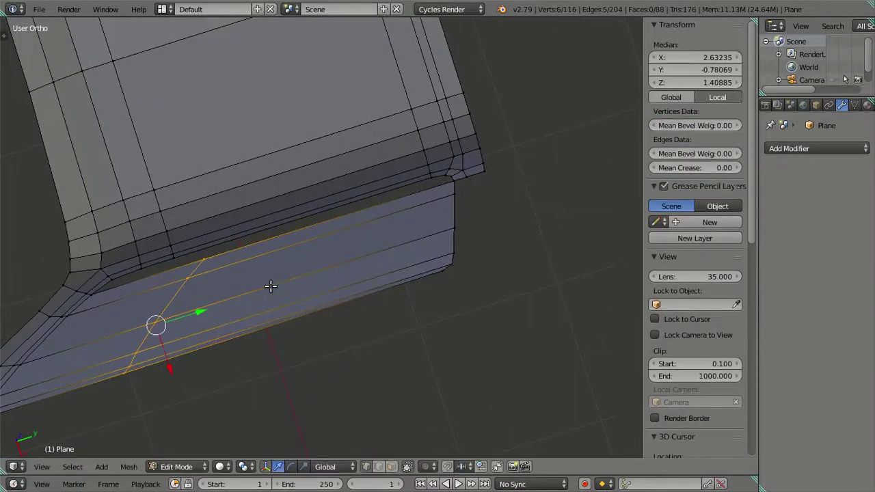
{"action": "key", "text": "g"}
{"action": "key", "text": "g"}
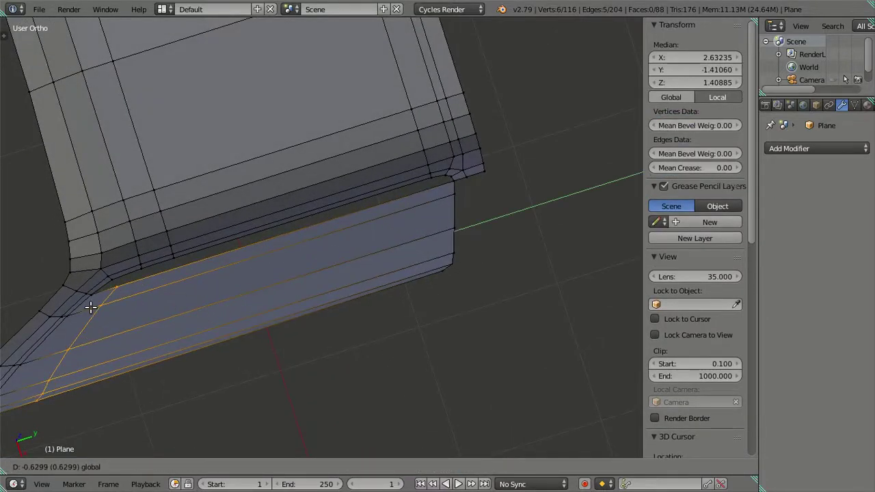
{"action": "key", "text": "Escape"}
{"action": "key", "text": "ctrl+z"}
Step: Check the lower panel corner vertices and return to the Right Ortho side view
{"action": "right_click", "coordinate": [402, 276]}
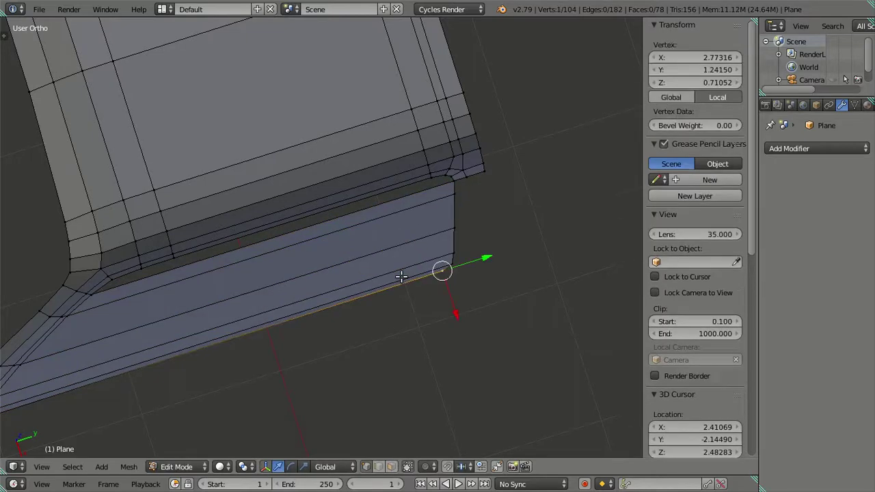
{"action": "right_click", "coordinate": [453, 268]}
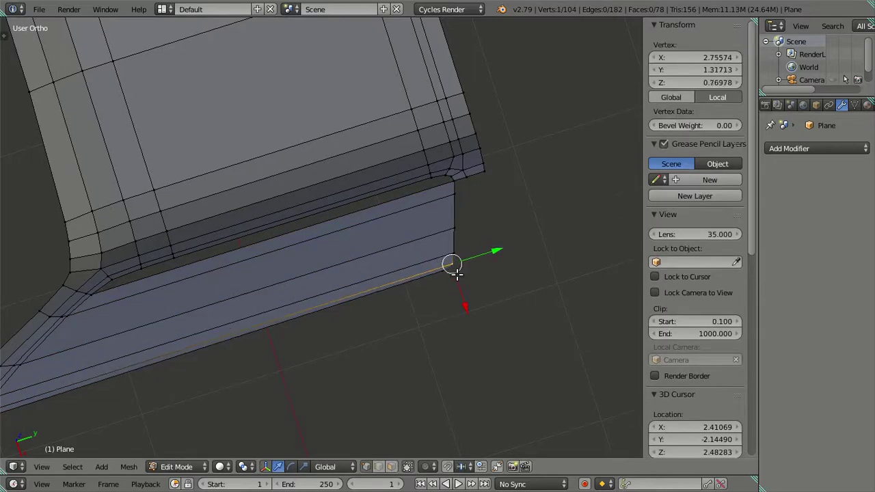
{"action": "key", "text": "a"}
{"action": "key", "text": "KP_3"}
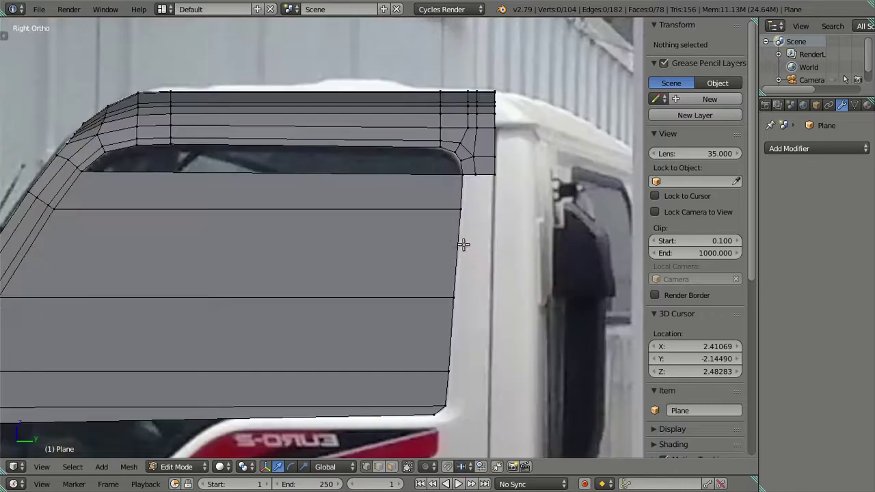
{"action": "key", "text": "ctrl+r"}
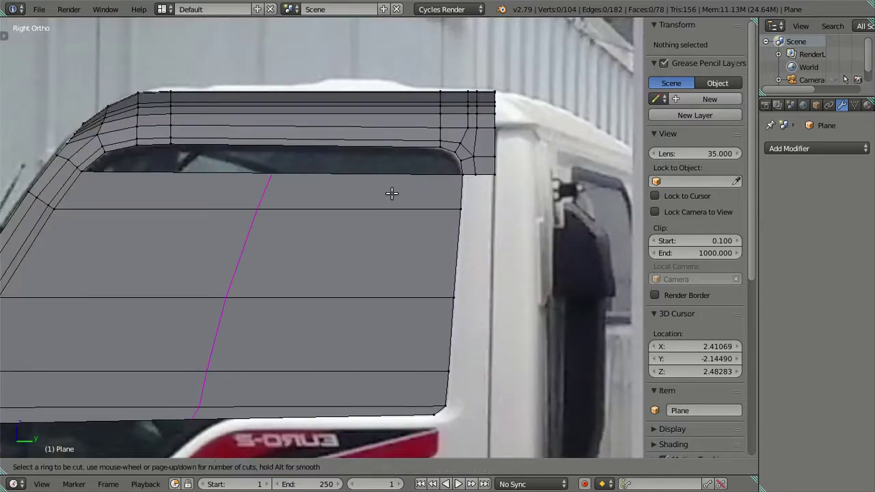
Step: Cut a vertical loop beside the panel's right edge and slide it left to the window frame
{"action": "left_click", "coordinate": [392, 194]}
{"action": "left_click", "coordinate": [32, 212]}
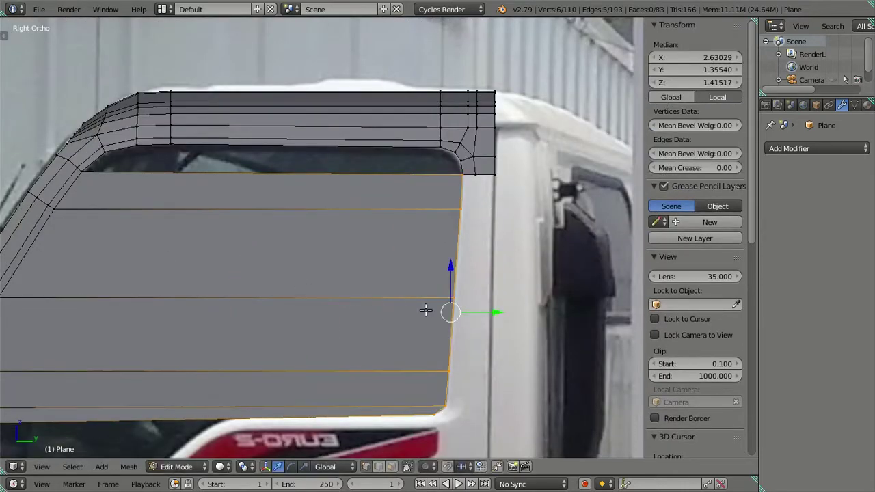
{"action": "left_click_drag", "start_coordinate": [495, 313], "coordinate": [475, 308]}
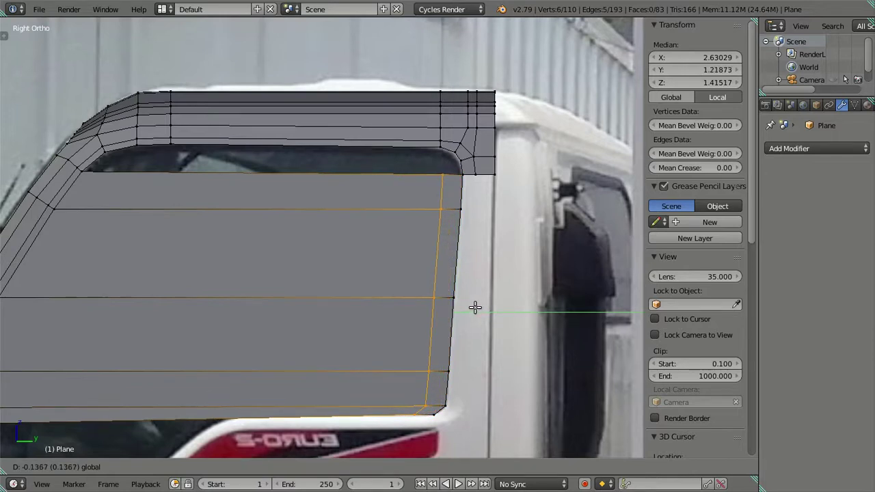
{"action": "left_click_drag", "start_coordinate": [475, 308], "coordinate": [472, 308]}
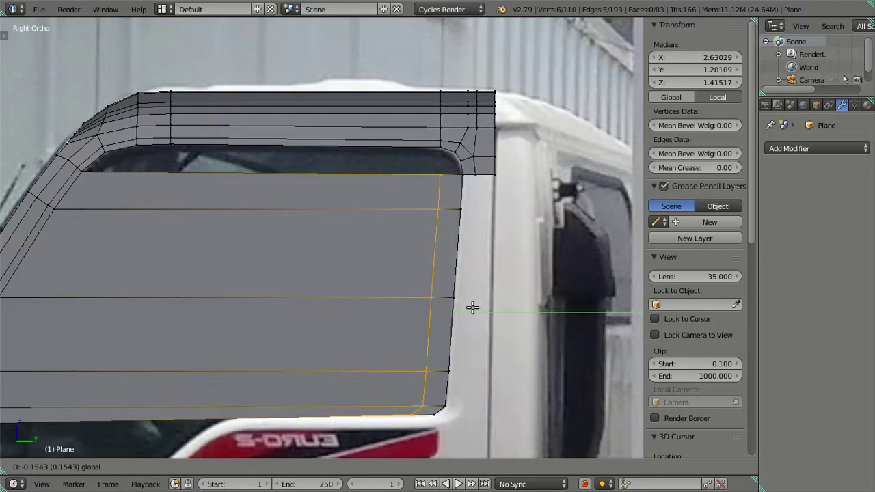
{"action": "left_click_drag", "start_coordinate": [472, 307], "coordinate": [472, 308]}
{"action": "key", "text": "a"}
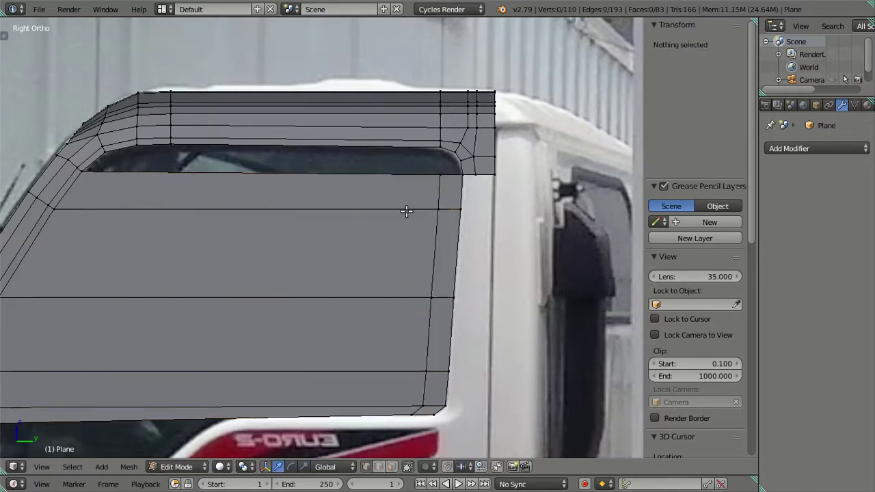
Step: Raise the window's lower corner vertex, then move it back down by the same amount
{"action": "middle_click_drag", "start_coordinate": [178, 180], "coordinate": [400, 195], "text": "shift"}
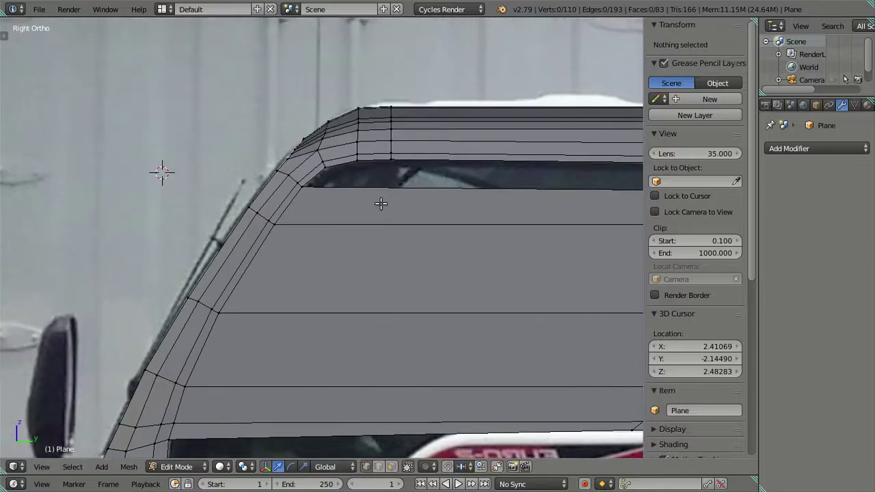
{"action": "scroll", "coordinate": [381, 203], "scroll_direction": "down", "scroll_amount": 2}
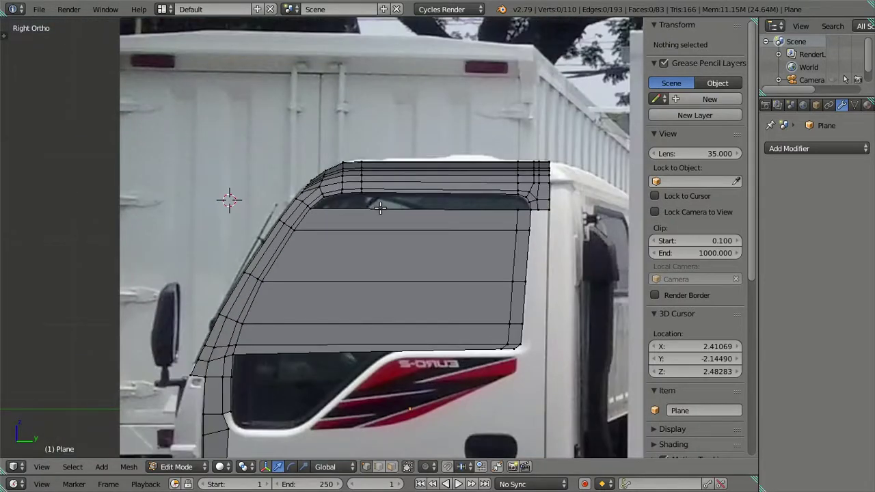
{"action": "scroll", "coordinate": [448, 287], "scroll_direction": "up", "scroll_amount": 2}
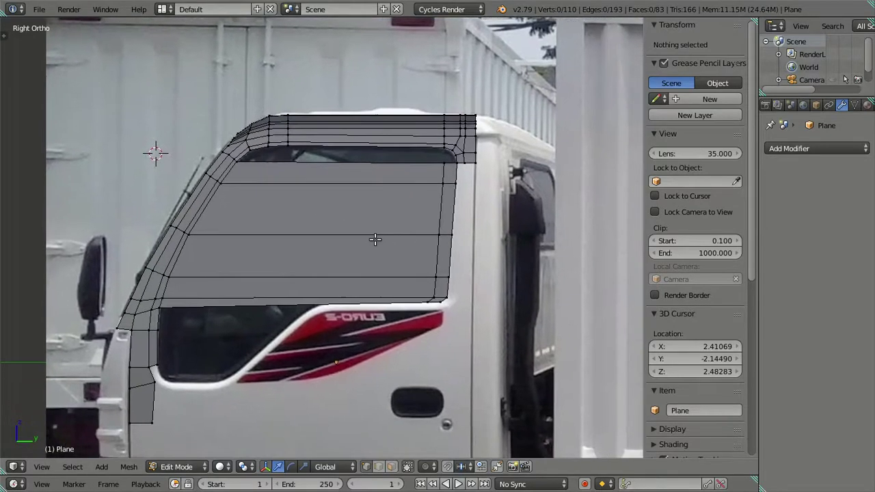
{"action": "scroll", "coordinate": [410, 270], "scroll_direction": "up", "scroll_amount": 1}
{"action": "middle_click_drag", "start_coordinate": [428, 273], "coordinate": [293, 215], "text": "shift"}
{"action": "scroll", "coordinate": [342, 248], "scroll_direction": "up", "scroll_amount": 2}
{"action": "right_click", "coordinate": [385, 289]}
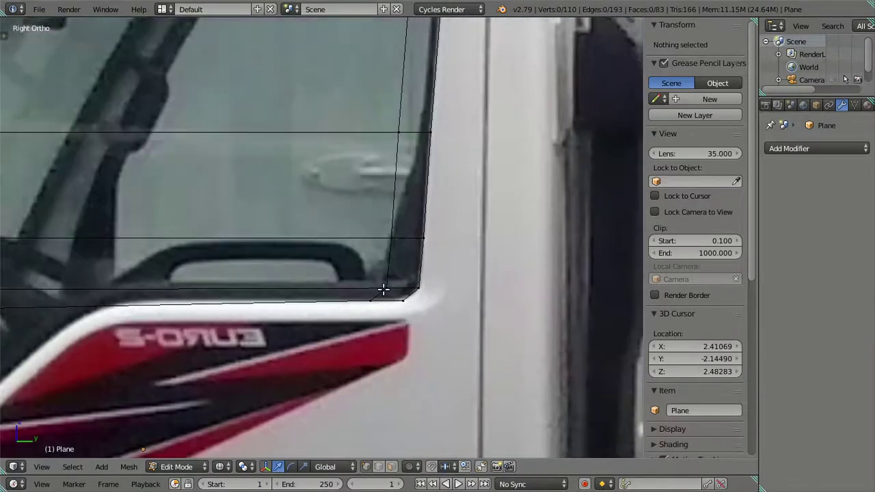
{"action": "left_click_drag", "start_coordinate": [384, 255], "coordinate": [399, 232]}
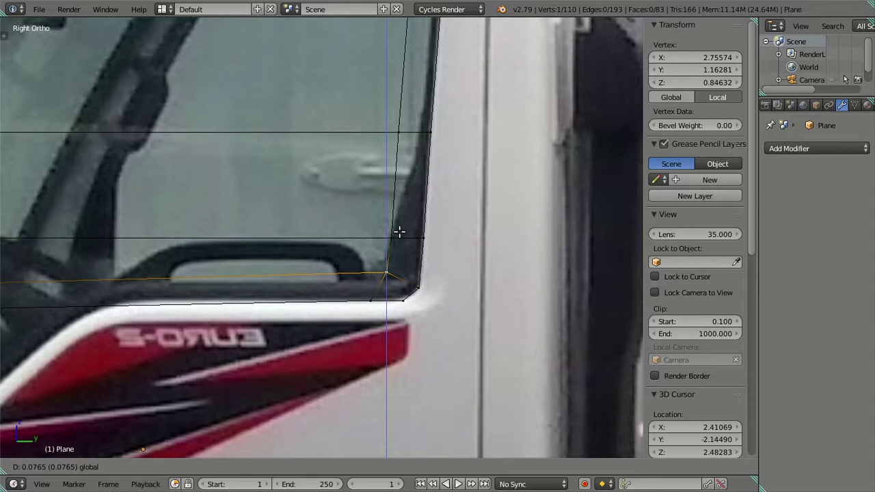
{"action": "left_click", "coordinate": [399, 232]}
{"action": "scroll", "coordinate": [314, 250], "scroll_direction": "down", "scroll_amount": 4}
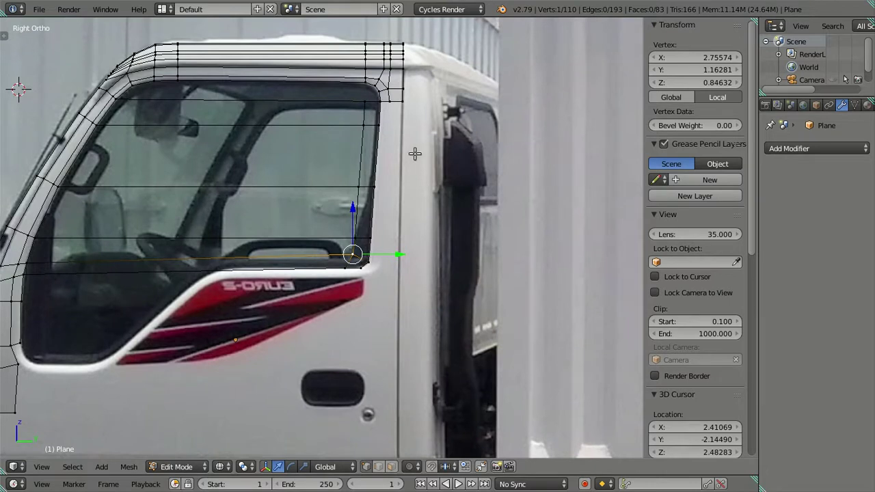
{"action": "key", "text": "shift+r"}
{"action": "key", "text": "a"}
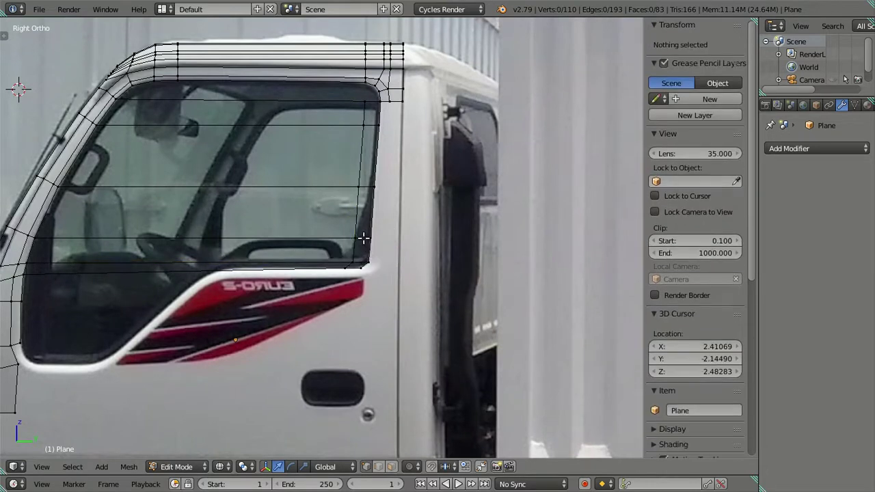
Step: Add a loop cut along the window's right edge
{"action": "key", "text": "ctrl+r"}
{"action": "left_click", "coordinate": [363, 198]}
{"action": "key", "text": "a"}
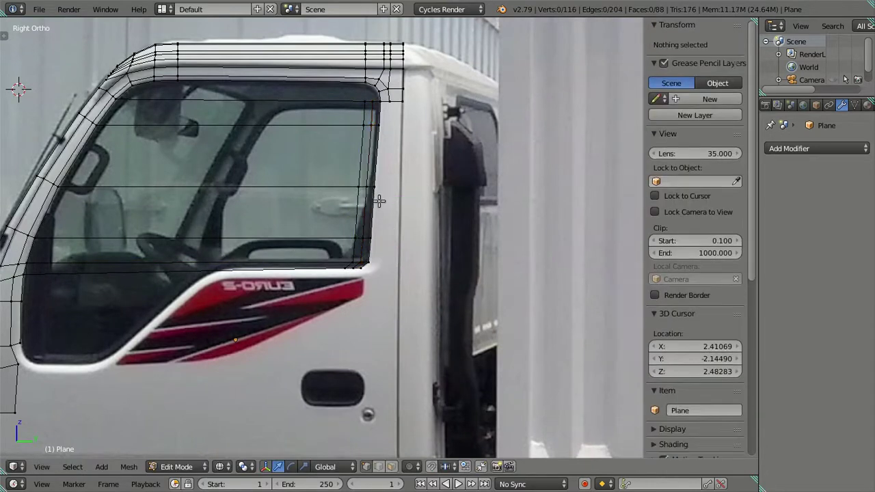
{"action": "middle_click_drag", "start_coordinate": [390, 210], "coordinate": [398, 272], "text": "shift"}
Step: In solid shading, check the window's top-right corner vertex against the reference
{"action": "key", "text": "z"}
{"action": "scroll", "coordinate": [411, 171], "scroll_direction": "up", "scroll_amount": 4}
{"action": "scroll", "coordinate": [352, 257], "scroll_direction": "down", "scroll_amount": 1}
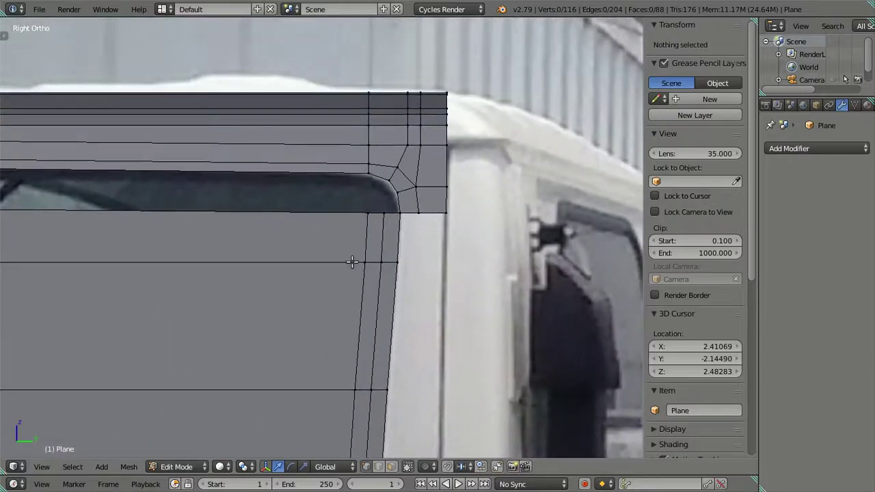
{"action": "scroll", "coordinate": [352, 253], "scroll_direction": "up", "scroll_amount": 1}
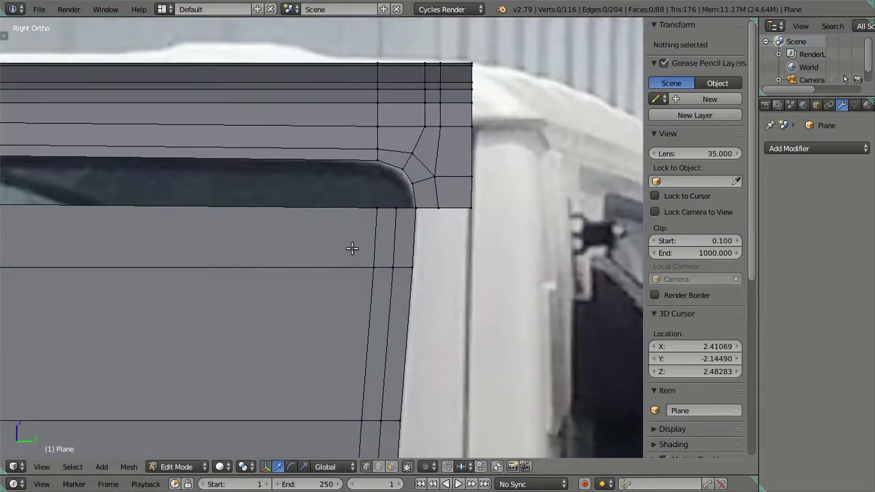
{"action": "right_click", "coordinate": [376, 203]}
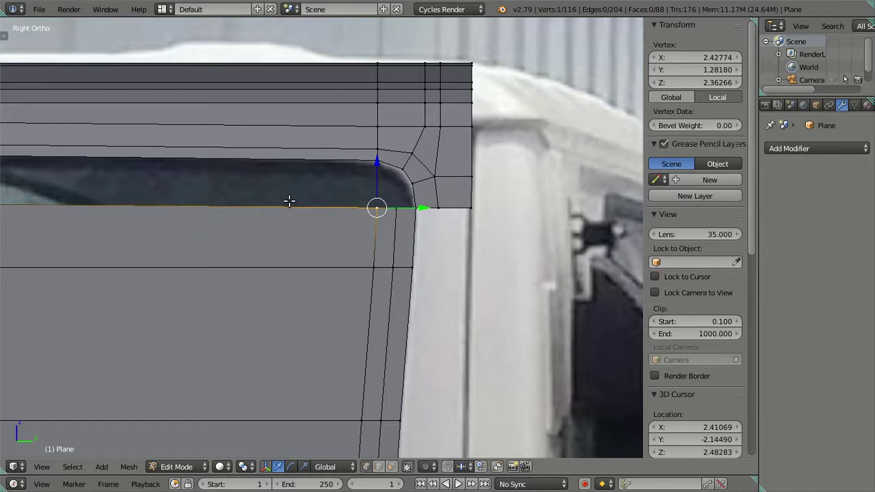
{"action": "scroll", "coordinate": [317, 189], "scroll_direction": "down", "scroll_amount": 3}
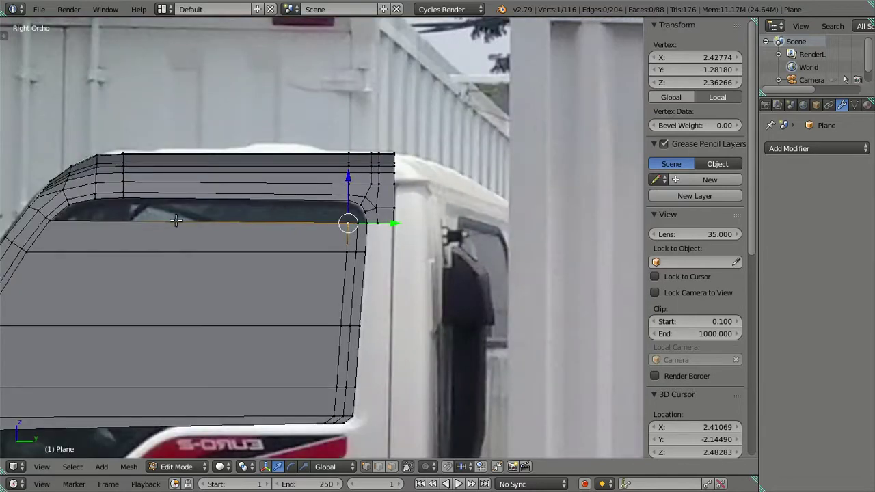
{"action": "middle_click_drag", "start_coordinate": [164, 221], "coordinate": [387, 209], "text": "shift"}
{"action": "key", "text": "a"}
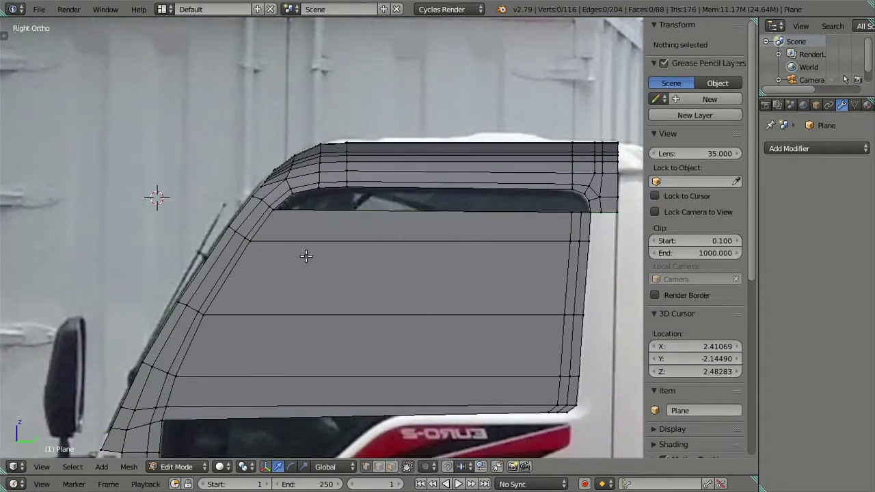
Step: Cut a new loop in the window face and slide it toward the slanted front edge
{"action": "key", "text": "ctrl+r"}
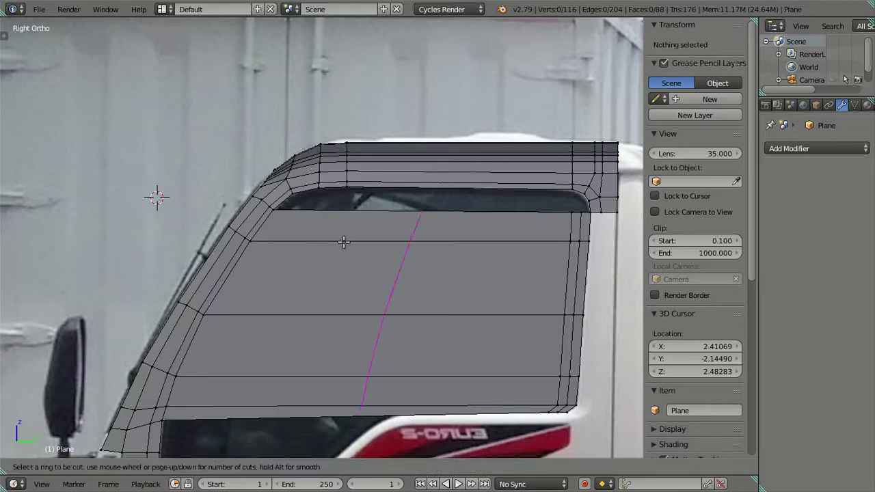
{"action": "left_click", "coordinate": [344, 242]}
{"action": "left_click", "coordinate": [130, 240]}
{"action": "mouse_move", "coordinate": [250, 327]}
{"action": "left_mouse_down"}
{"action": "mouse_move", "coordinate": [259, 329]}
{"action": "mouse_move", "coordinate": [264, 312]}
{"action": "left_mouse_up"}
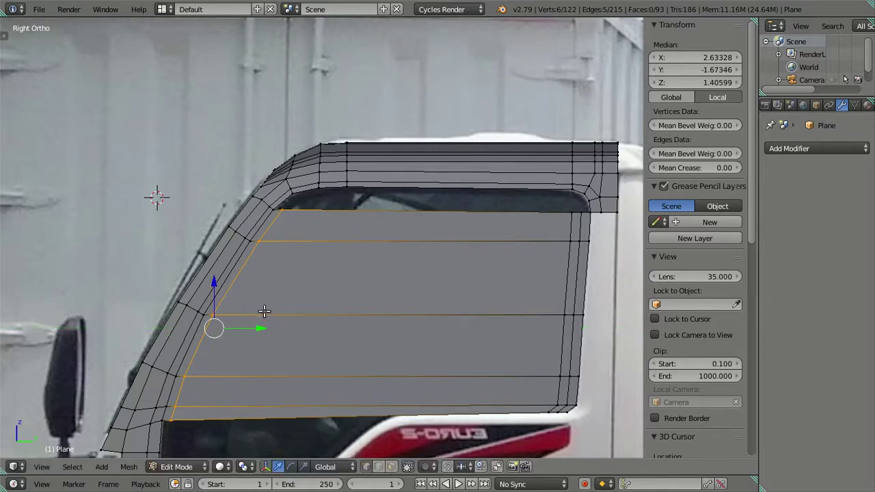
{"action": "key", "text": "a"}
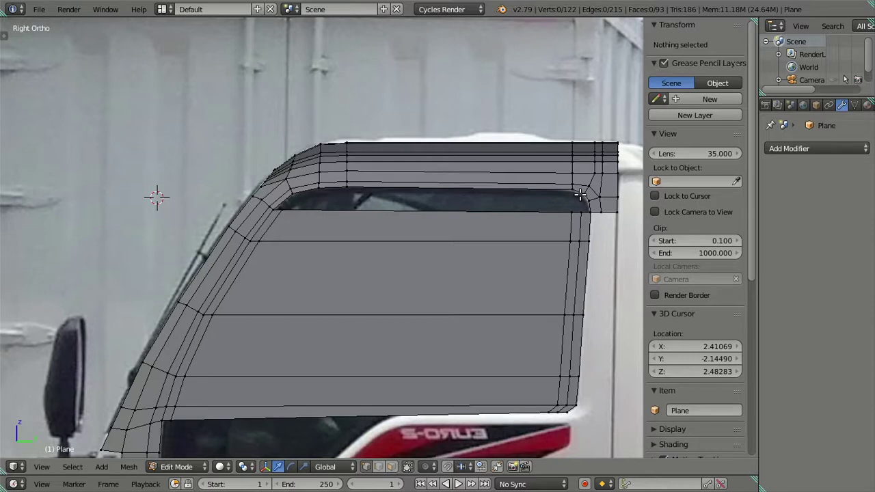
Step: Select the top window edge and extrude it in place
{"action": "left_click", "coordinate": [580, 195]}
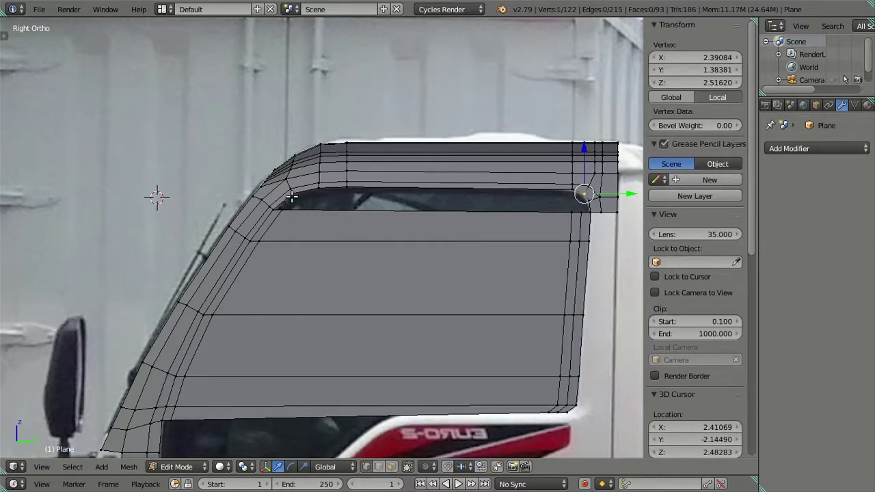
{"action": "left_click", "coordinate": [292, 194], "text": "ctrl"}
{"action": "key", "text": "e"}
{"action": "right_click", "coordinate": [431, 240]}
{"action": "left_click_drag", "start_coordinate": [424, 146], "coordinate": [426, 149]}
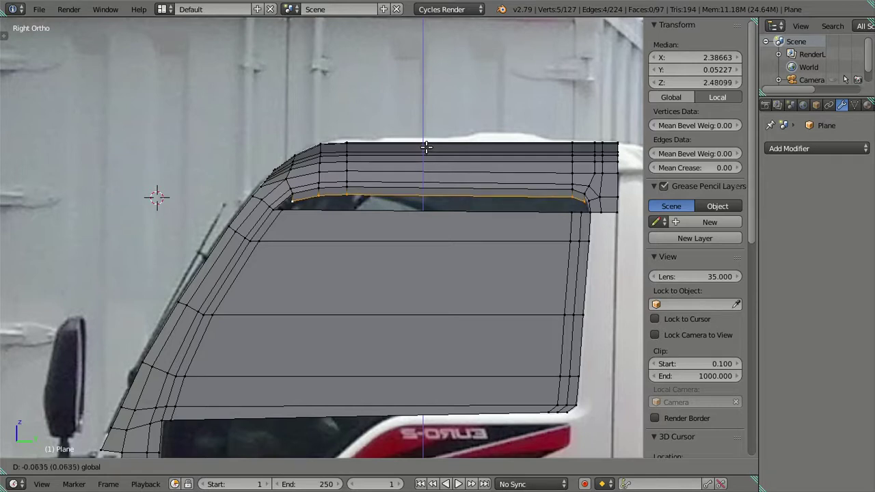
{"action": "right_click", "coordinate": [426, 148]}
Step: In front view, shift the extruded edge along X and tilt it to follow the cab side
{"action": "middle_click_drag", "start_coordinate": [426, 148], "coordinate": [448, 152]}
{"action": "key", "text": "KP_1"}
{"action": "scroll", "coordinate": [330, 181], "scroll_direction": "up", "scroll_amount": 2}
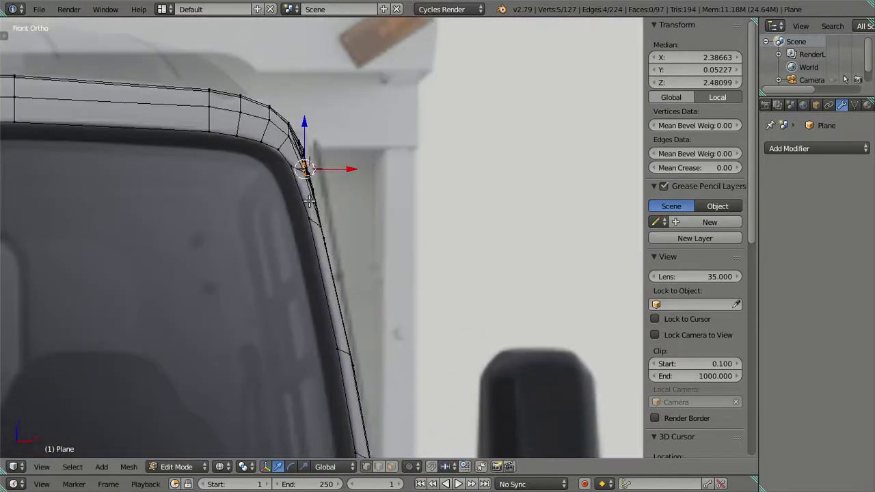
{"action": "scroll", "coordinate": [330, 182], "scroll_direction": "up", "scroll_amount": 2}
{"action": "scroll", "coordinate": [367, 288], "scroll_direction": "up", "scroll_amount": 1}
{"action": "scroll", "coordinate": [368, 287], "scroll_direction": "up", "scroll_amount": 8}
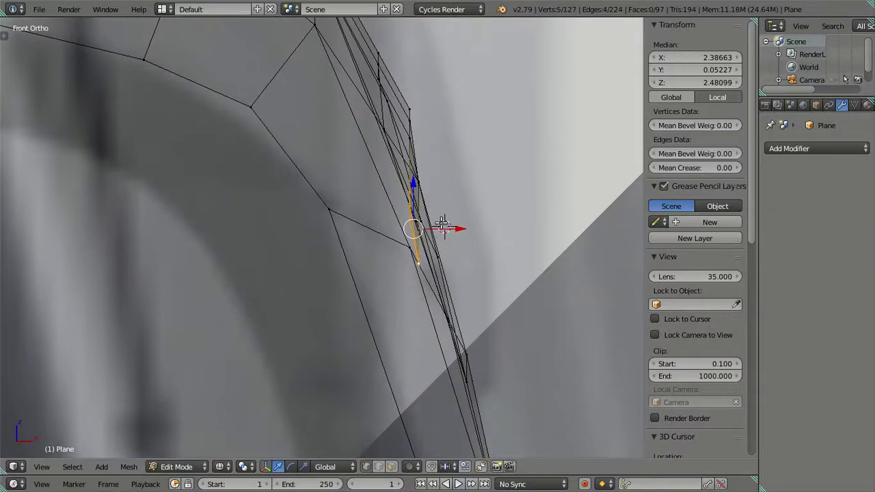
{"action": "key", "text": "g"}
{"action": "key", "text": "x"}
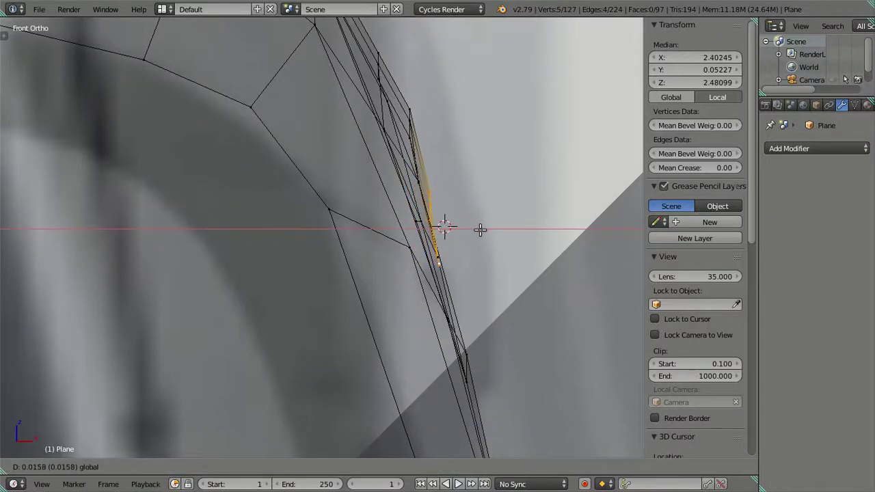
{"action": "left_click", "coordinate": [492, 229]}
{"action": "key", "text": "r"}
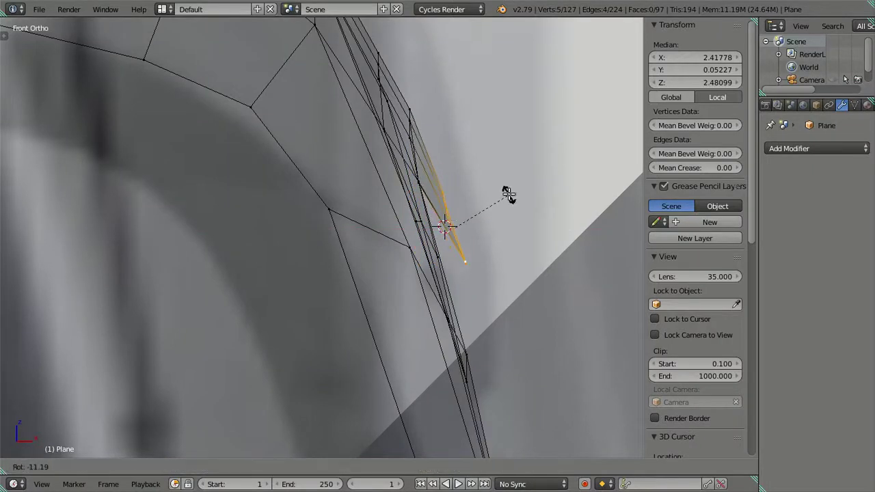
{"action": "left_click", "coordinate": [504, 199]}
Step: Refine the edge's X position and tilt to match the front reference
{"action": "key", "text": "g"}
{"action": "key", "text": "x"}
{"action": "left_click", "coordinate": [472, 234]}
{"action": "key", "text": "r"}
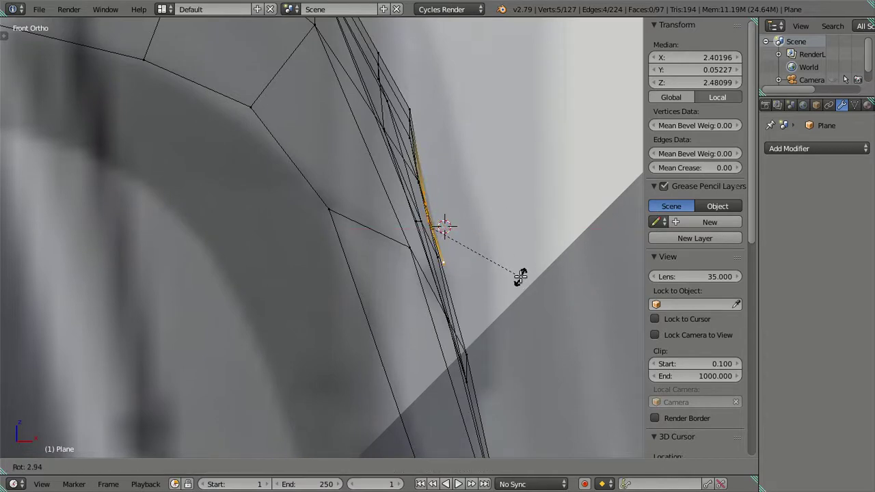
{"action": "left_click", "coordinate": [520, 280]}
{"action": "left_click", "coordinate": [487, 234]}
{"action": "key", "text": "g"}
{"action": "key", "text": "x"}
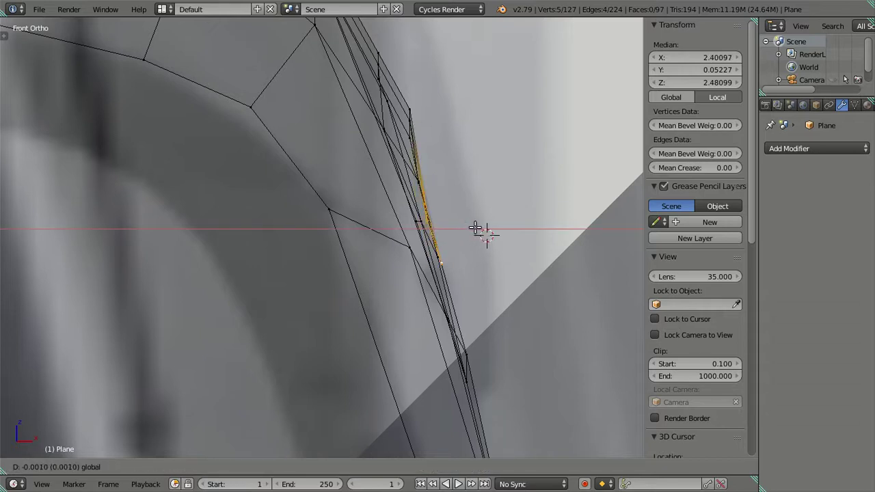
{"action": "left_click", "coordinate": [483, 232]}
Step: Deselect, orbit to inspect the recessed window, and leave Edit Mode
{"action": "key", "text": "a"}
{"action": "scroll", "coordinate": [474, 237], "scroll_direction": "down", "scroll_amount": 2}
{"action": "mouse_move", "coordinate": [474, 237]}
{"action": "middle_mouse_down"}
{"action": "mouse_move", "coordinate": [496, 299]}
{"action": "mouse_move", "coordinate": [371, 253]}
{"action": "mouse_move", "coordinate": [258, 285]}
{"action": "mouse_move", "coordinate": [290, 294]}
{"action": "mouse_move", "coordinate": [359, 273]}
{"action": "middle_mouse_up"}
{"action": "scroll", "coordinate": [488, 294], "scroll_direction": "up", "scroll_amount": 2}
{"action": "key", "text": "Tab"}
Step: In Right Ortho Edit Mode, raise the window's upper front corner vertex to the reference outline
{"action": "key", "text": "KP_3"}
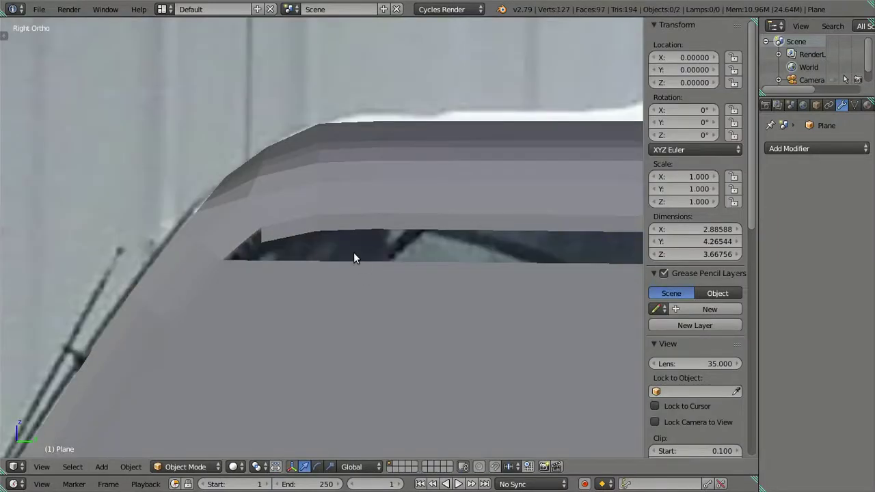
{"action": "key", "text": "Tab"}
{"action": "right_click", "coordinate": [215, 251]}
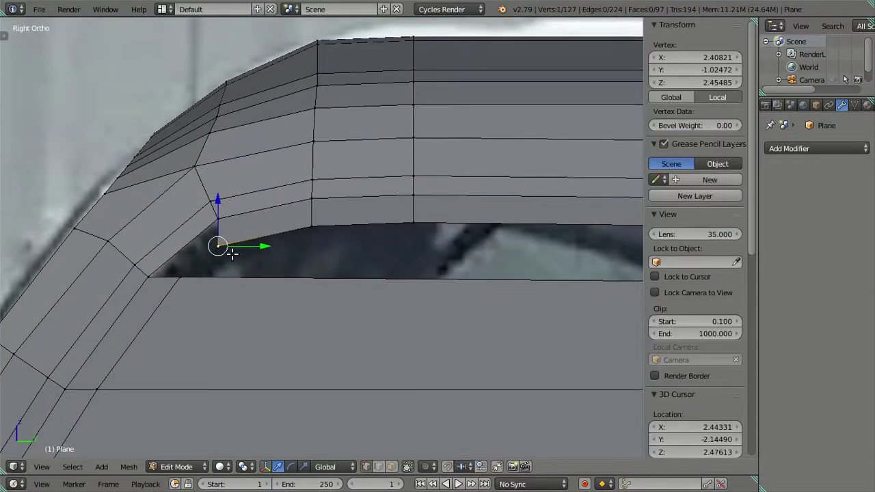
{"action": "scroll", "coordinate": [242, 266], "scroll_direction": "down", "scroll_amount": 1}
{"action": "scroll", "coordinate": [233, 263], "scroll_direction": "down", "scroll_amount": 1}
{"action": "scroll", "coordinate": [283, 268], "scroll_direction": "up", "scroll_amount": 1}
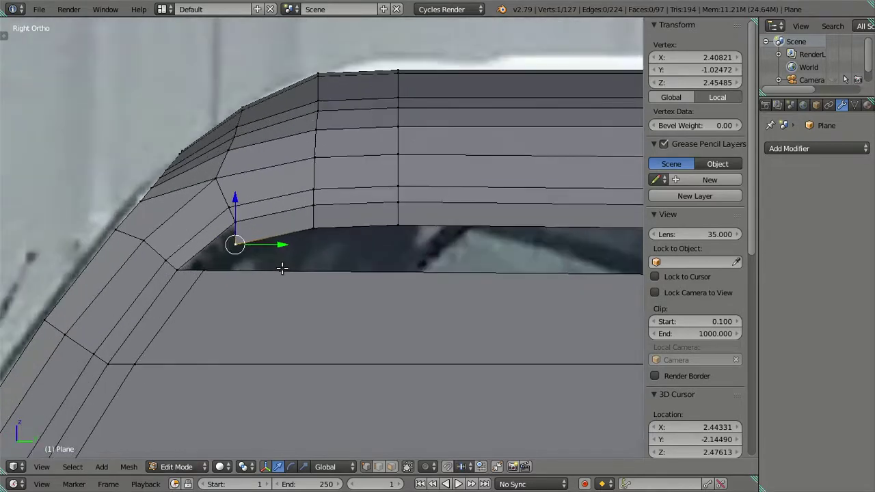
{"action": "key", "text": "g"}
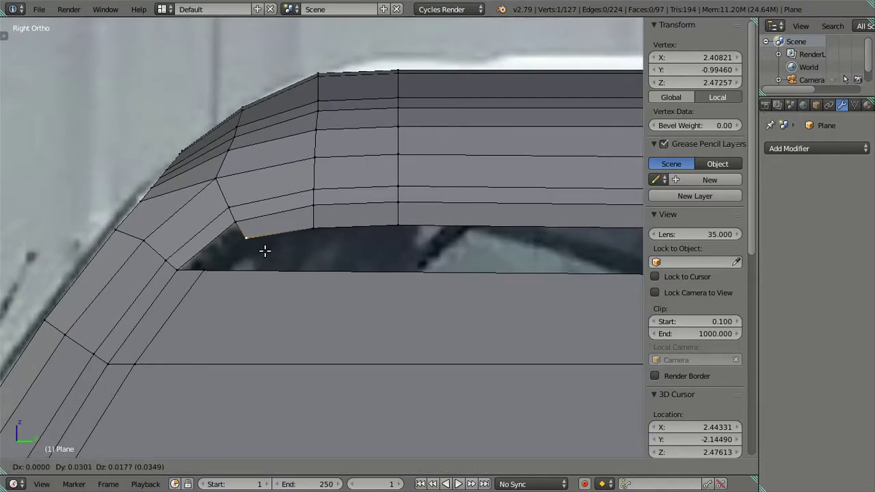
{"action": "left_click", "coordinate": [265, 251]}
{"action": "scroll", "coordinate": [318, 269], "scroll_direction": "down", "scroll_amount": 3}
{"action": "key", "text": "a"}
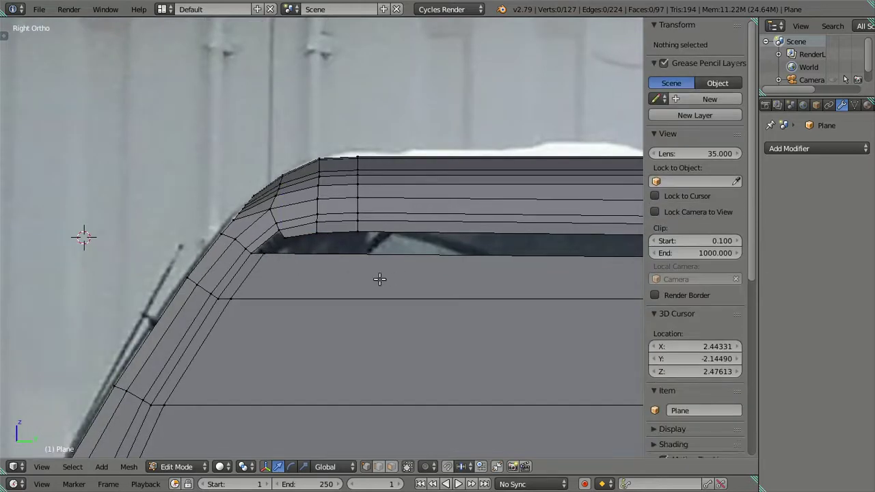
{"action": "middle_click_drag", "start_coordinate": [377, 280], "coordinate": [239, 289], "text": "shift"}
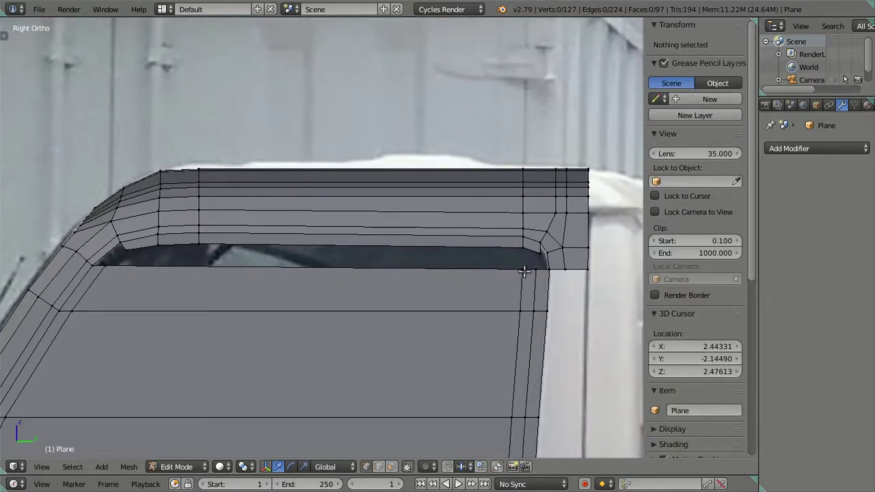
Step: Move the window's rear top corner vertex onto the reference corner
{"action": "right_click", "coordinate": [114, 267]}
{"action": "key", "text": "a"}
{"action": "scroll", "coordinate": [561, 271], "scroll_direction": "up", "scroll_amount": 2}
{"action": "middle_click_drag", "start_coordinate": [551, 260], "coordinate": [305, 257], "text": "shift"}
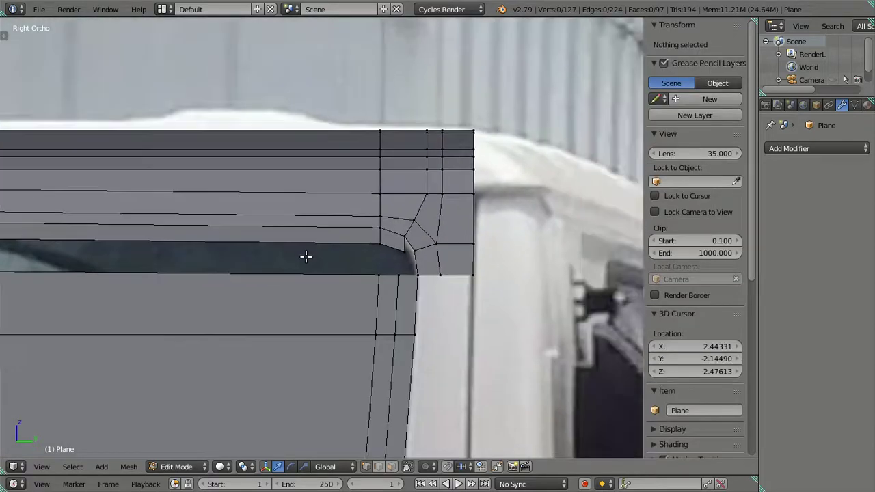
{"action": "scroll", "coordinate": [306, 256], "scroll_direction": "up", "scroll_amount": 3}
{"action": "right_click", "coordinate": [457, 260]}
{"action": "key", "text": "g"}
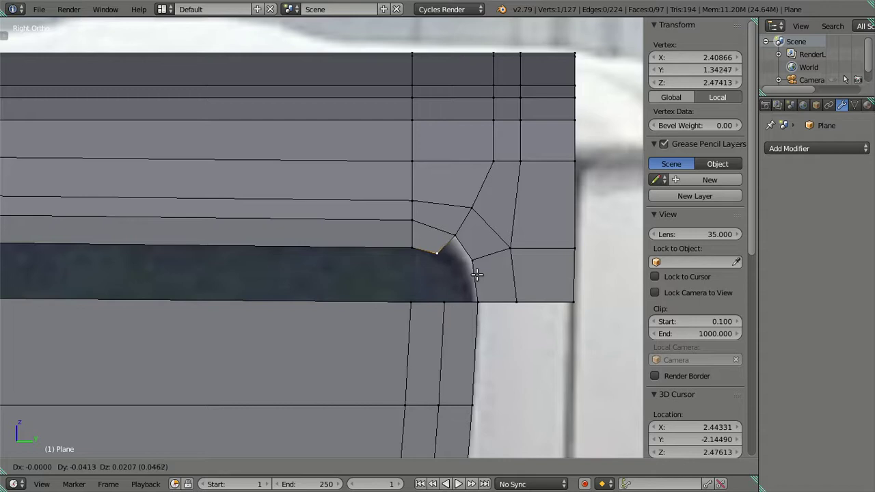
{"action": "left_click", "coordinate": [477, 274]}
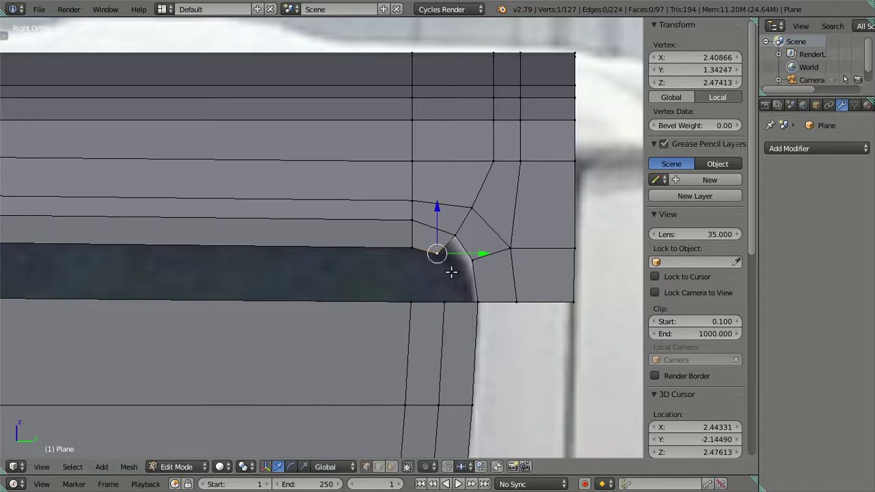
Step: Fill a face between the top and corner edges, then split the corner face with a new edge
{"action": "right_click", "coordinate": [434, 301]}
{"action": "right_click", "coordinate": [425, 250], "text": "shift"}
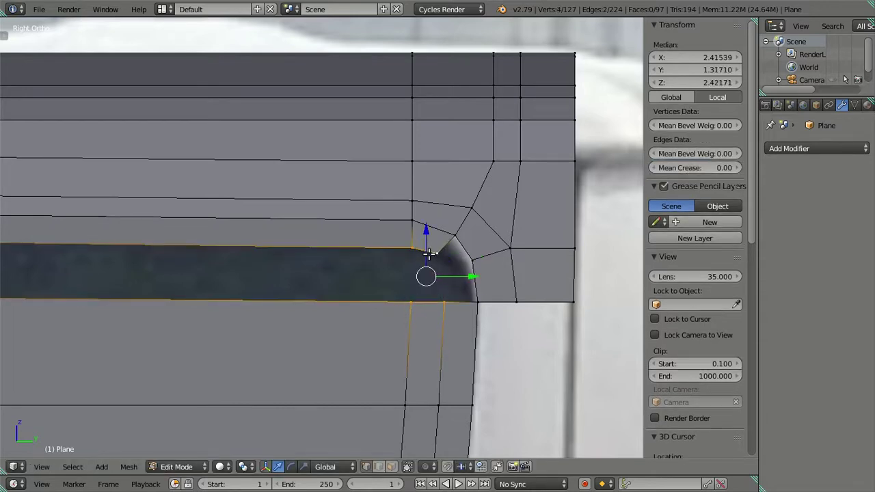
{"action": "key", "text": "f"}
{"action": "key", "text": "ctrl+r"}
{"action": "left_click", "coordinate": [426, 273]}
{"action": "left_click", "coordinate": [437, 273]}
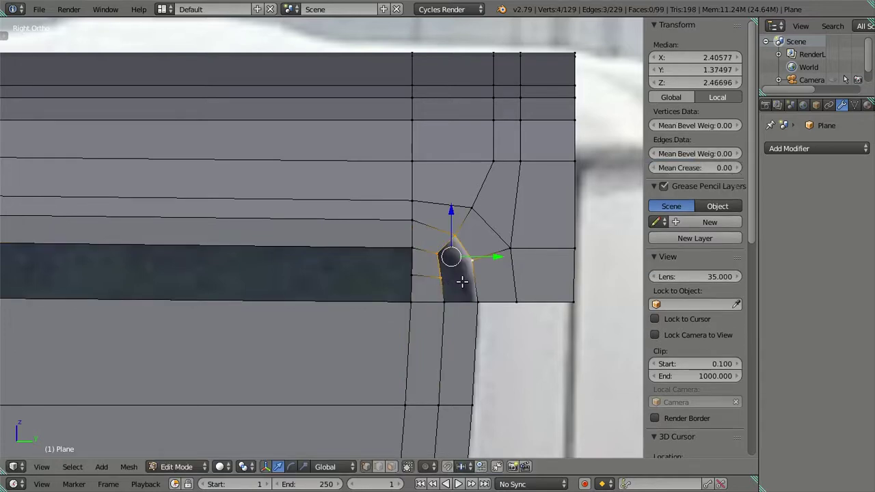
{"action": "key", "text": "j"}
Step: Raise the new corner vertex and fill the four-vertex corner gap with a face
{"action": "right_click", "coordinate": [441, 278]}
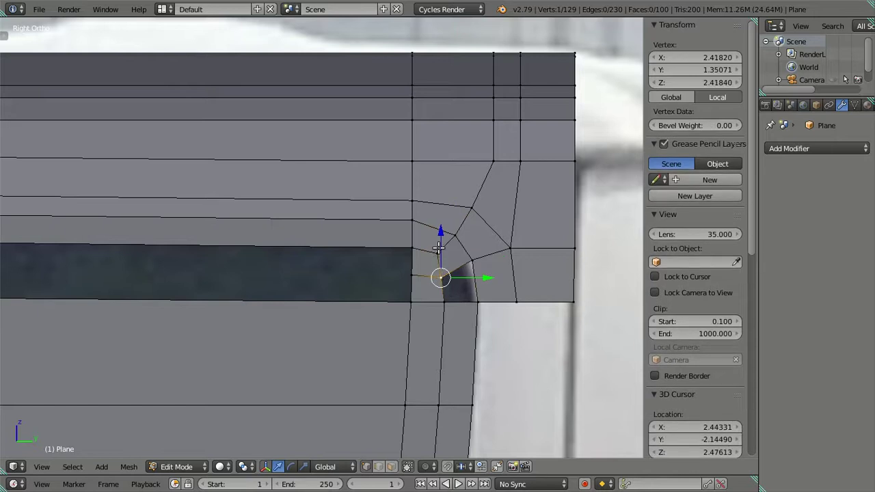
{"action": "left_click_drag", "start_coordinate": [441, 229], "coordinate": [443, 221]}
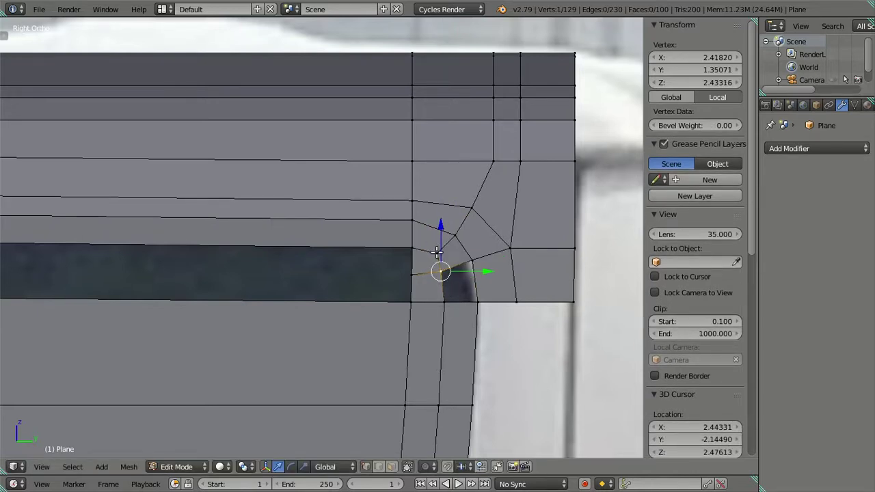
{"action": "right_click", "coordinate": [443, 302], "text": "shift"}
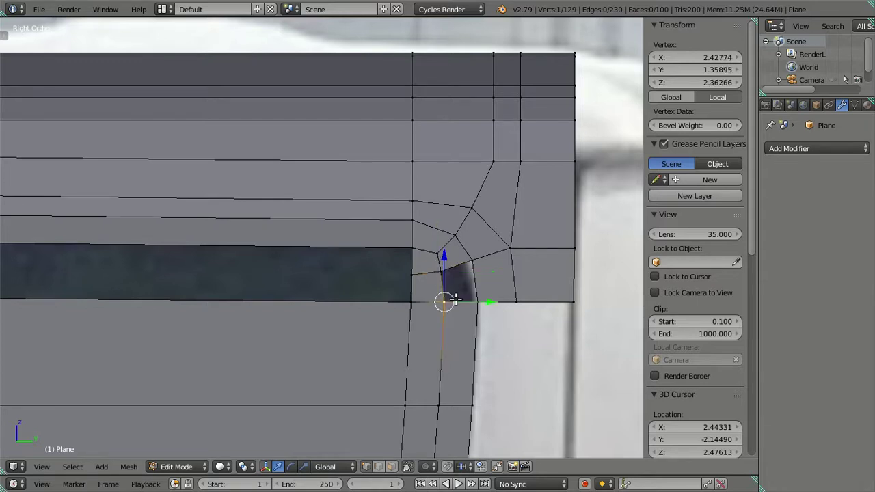
{"action": "right_click", "coordinate": [472, 263], "text": "shift"}
{"action": "right_click", "coordinate": [478, 300], "text": "shift"}
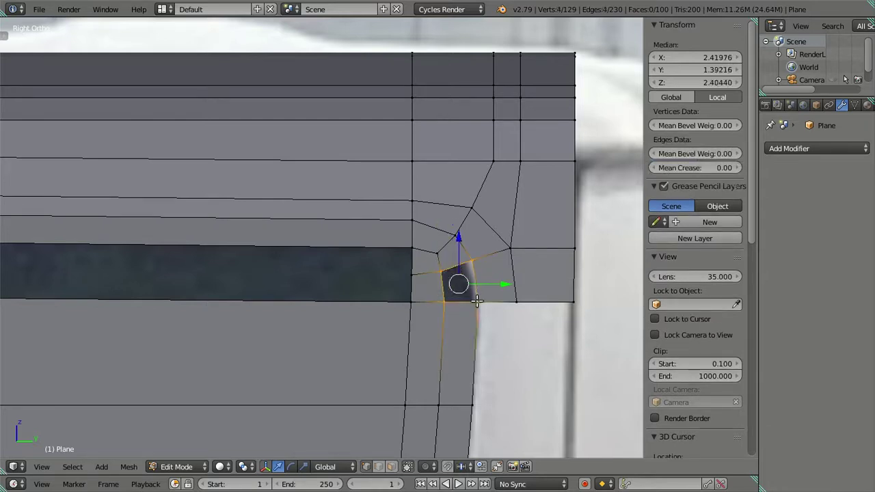
{"action": "key", "text": "f"}
{"action": "key", "text": "a"}
{"action": "scroll", "coordinate": [348, 296], "scroll_direction": "down", "scroll_amount": 2}
{"action": "middle_click_drag", "start_coordinate": [348, 296], "coordinate": [539, 279], "text": "shift"}
Step: Fill a new face from the vertices bordering the lower window gap, then deselect
{"action": "scroll", "coordinate": [345, 277], "scroll_direction": "down", "scroll_amount": 1}
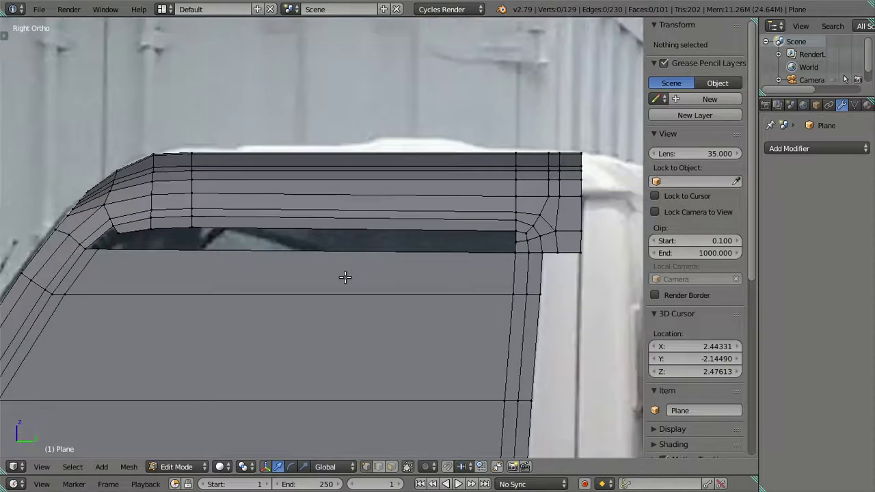
{"action": "right_click", "coordinate": [101, 250], "text": "alt"}
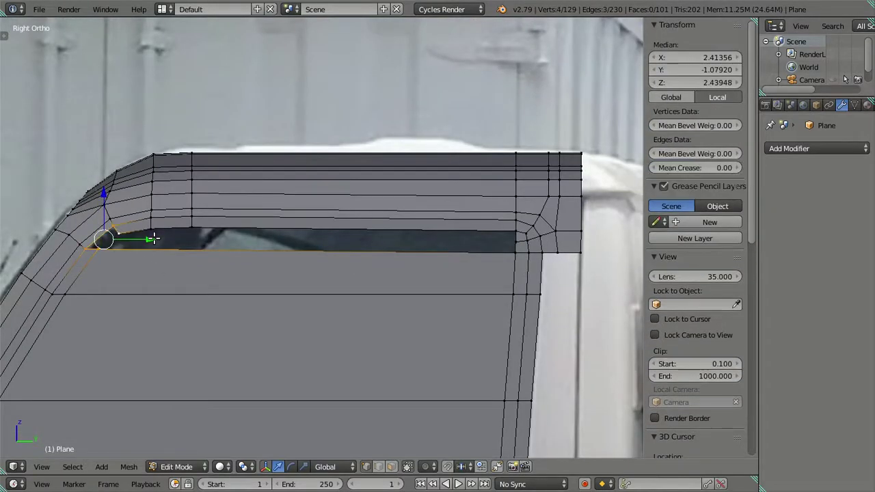
{"action": "key", "text": "f"}
{"action": "key", "text": "a"}
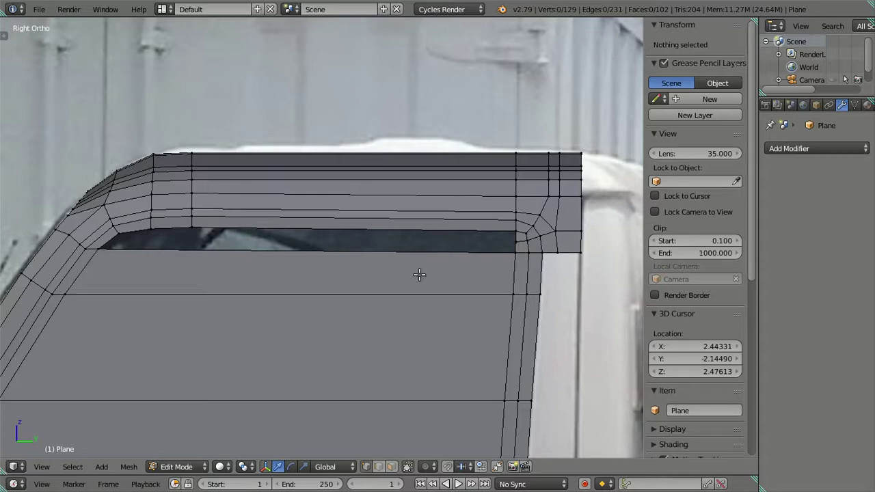
Step: Show the cab mesh as wireframe over the truck photo, briefly comparing with solid shading
{"action": "scroll", "coordinate": [436, 279], "scroll_direction": "down", "scroll_amount": 1}
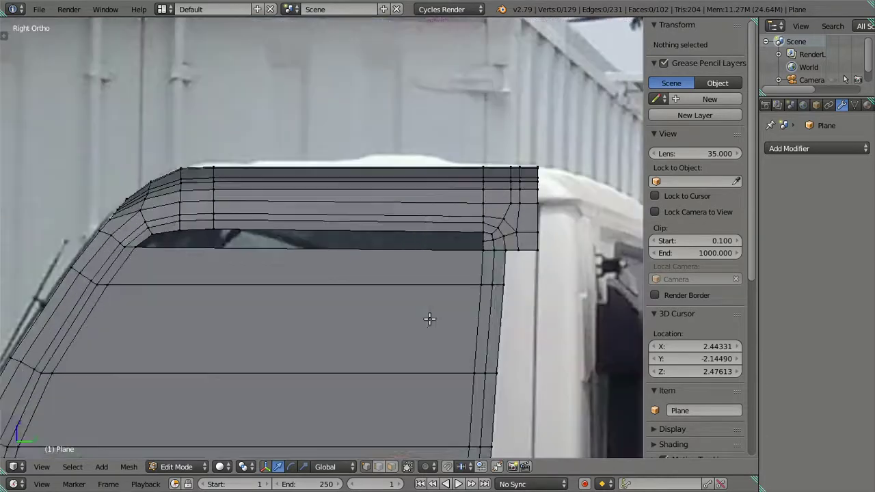
{"action": "key", "text": "z"}
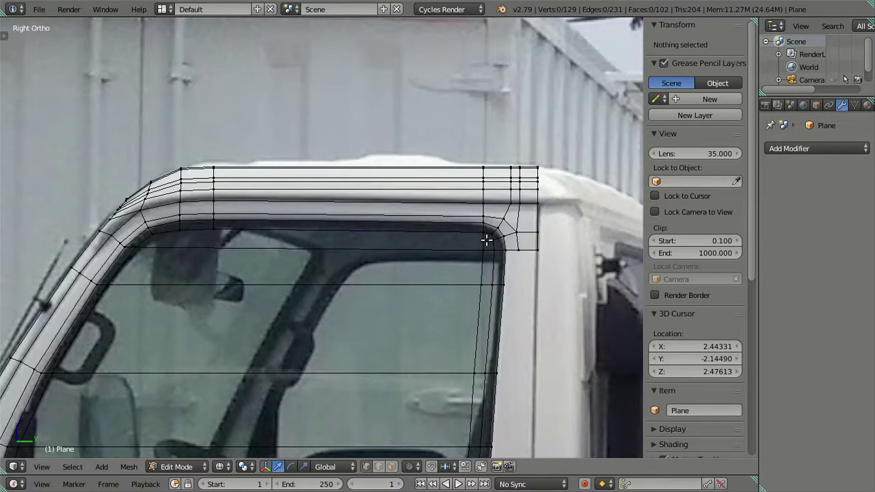
{"action": "key", "text": "z"}
{"action": "key", "text": "z"}
{"action": "scroll", "coordinate": [399, 271], "scroll_direction": "down", "scroll_amount": 3}
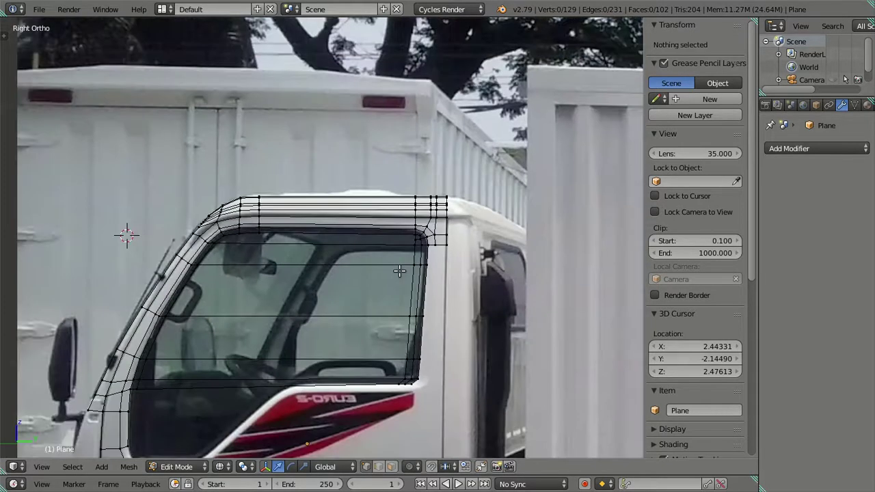
{"action": "key", "text": "z"}
{"action": "scroll", "coordinate": [424, 303], "scroll_direction": "up", "scroll_amount": 2}
{"action": "scroll", "coordinate": [393, 287], "scroll_direction": "up", "scroll_amount": 4}
{"action": "scroll", "coordinate": [405, 324], "scroll_direction": "up", "scroll_amount": 2}
{"action": "key", "text": "z"}
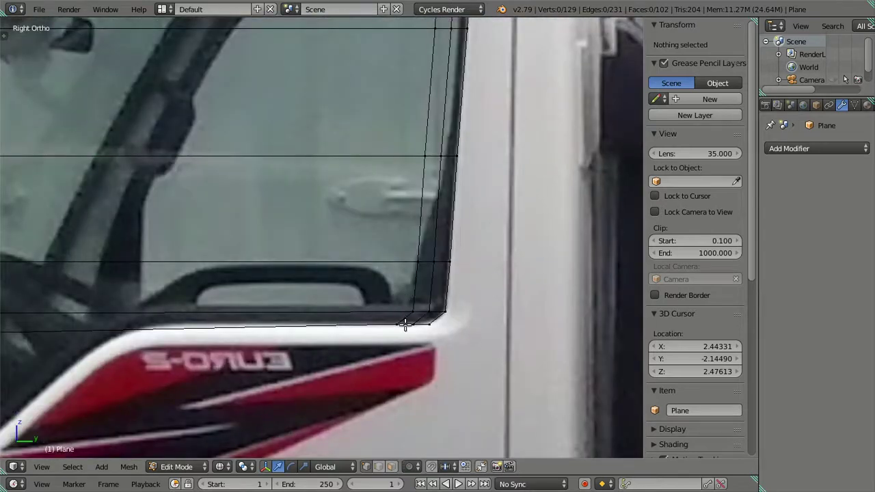
{"action": "scroll", "coordinate": [405, 324], "scroll_direction": "up", "scroll_amount": 2}
{"action": "scroll", "coordinate": [363, 289], "scroll_direction": "up", "scroll_amount": 2}
{"action": "scroll", "coordinate": [355, 293], "scroll_direction": "up", "scroll_amount": 1}
{"action": "right_click", "coordinate": [403, 335]}
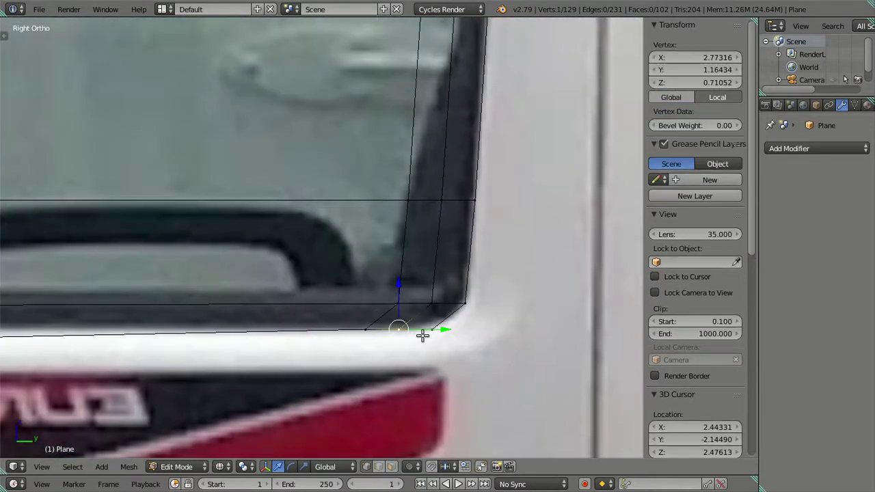
{"action": "right_click", "coordinate": [424, 334], "text": "shift"}
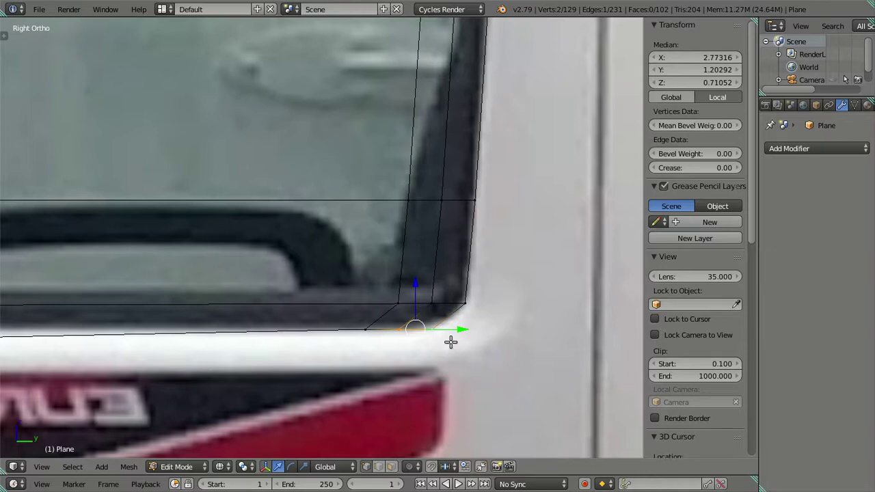
{"action": "key", "text": "alt+m"}
{"action": "left_click", "coordinate": [450, 342]}
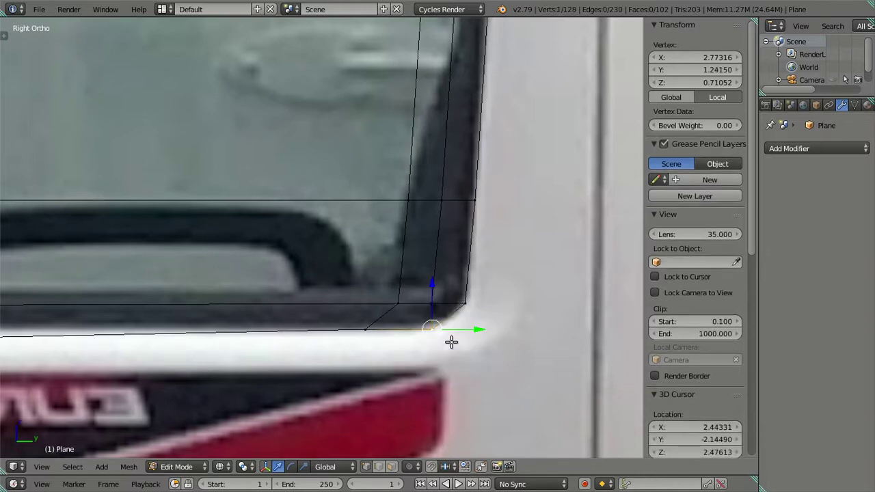
{"action": "key", "text": "ctrl+z"}
{"action": "key", "text": "ctrl+z"}
{"action": "key", "text": "ctrl+z"}
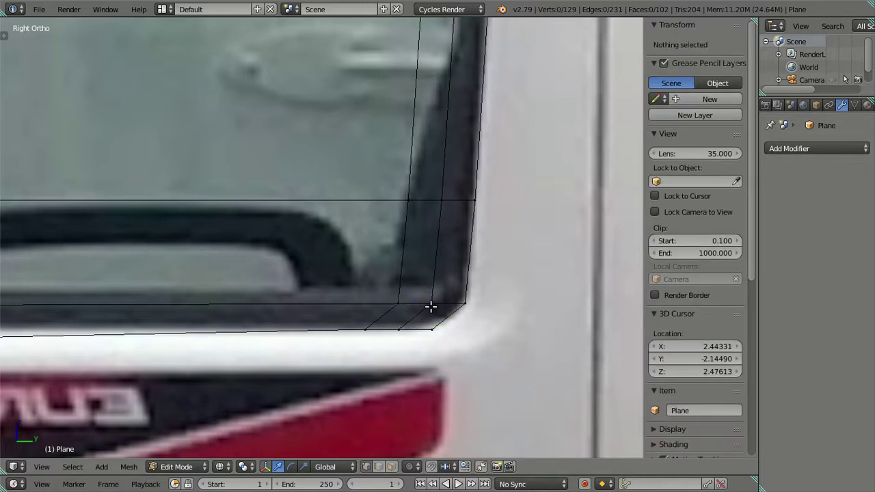
{"action": "scroll", "coordinate": [431, 307], "scroll_direction": "down", "scroll_amount": 3}
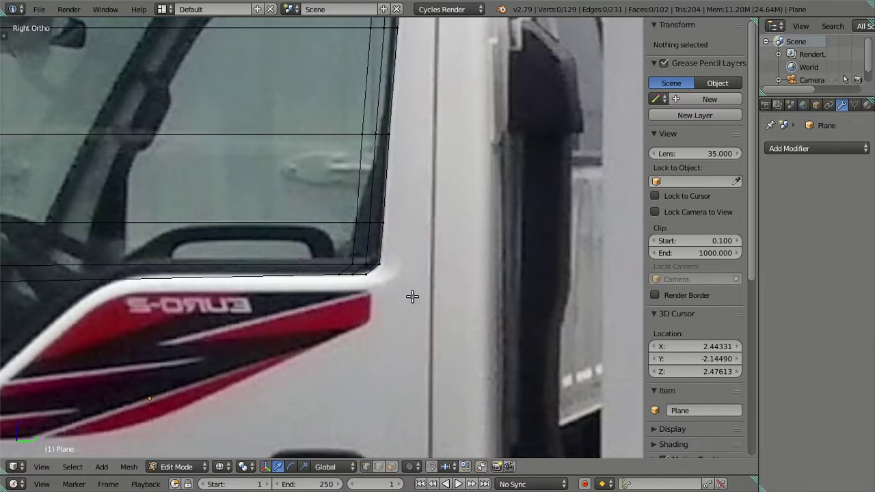
{"action": "scroll", "coordinate": [412, 296], "scroll_direction": "down", "scroll_amount": 3}
{"action": "scroll", "coordinate": [413, 296], "scroll_direction": "down", "scroll_amount": 3}
Step: Extrude a vertex to the front lower window corner and fill a quad face there
{"action": "middle_click_drag", "start_coordinate": [252, 233], "coordinate": [457, 216], "text": "shift"}
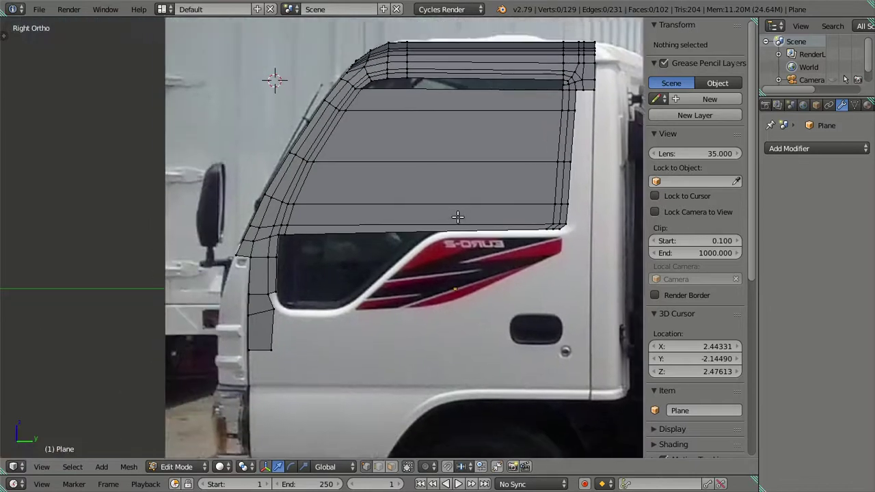
{"action": "scroll", "coordinate": [458, 217], "scroll_direction": "up", "scroll_amount": 2}
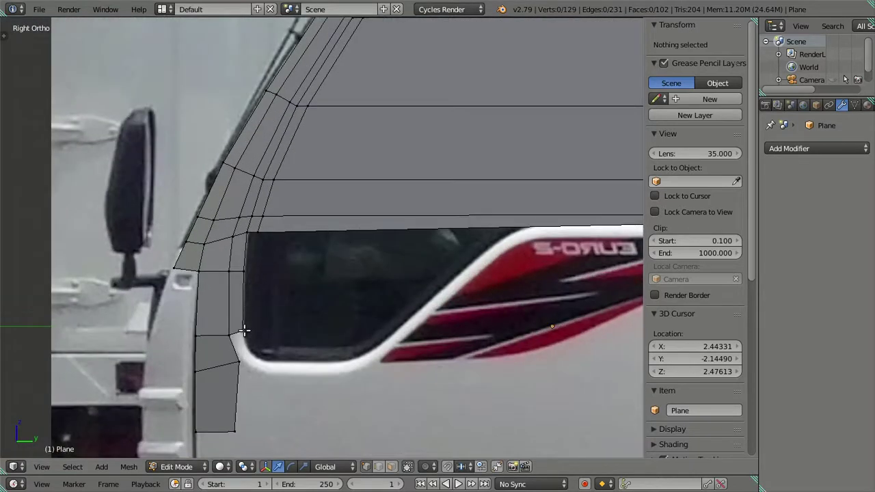
{"action": "middle_click_drag", "start_coordinate": [243, 360], "coordinate": [267, 301], "text": "shift"}
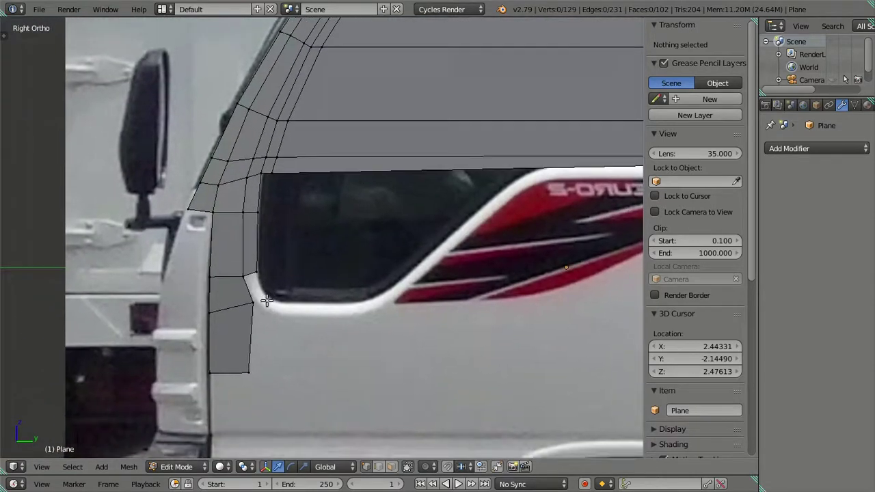
{"action": "scroll", "coordinate": [267, 301], "scroll_direction": "up", "scroll_amount": 2}
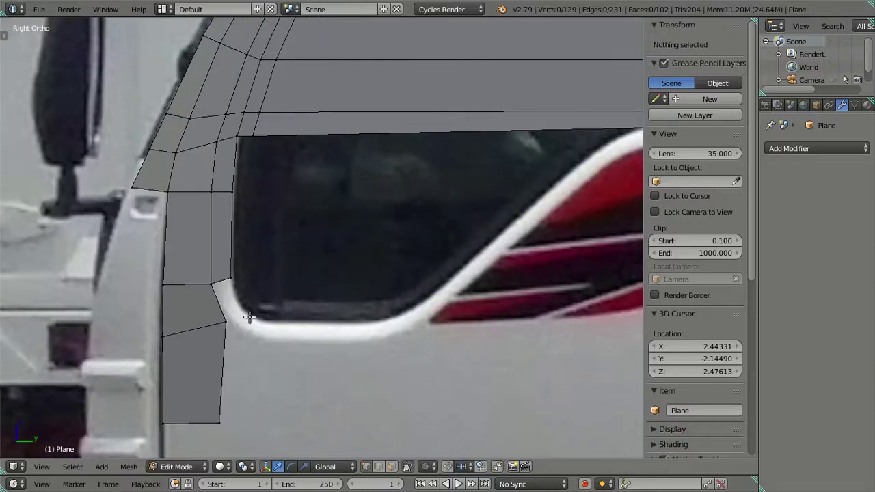
{"action": "right_click", "coordinate": [231, 320]}
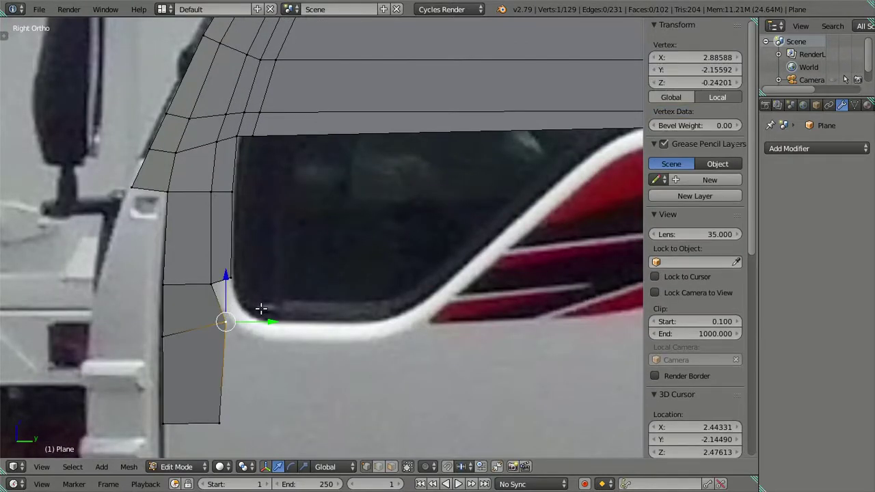
{"action": "key", "text": "e"}
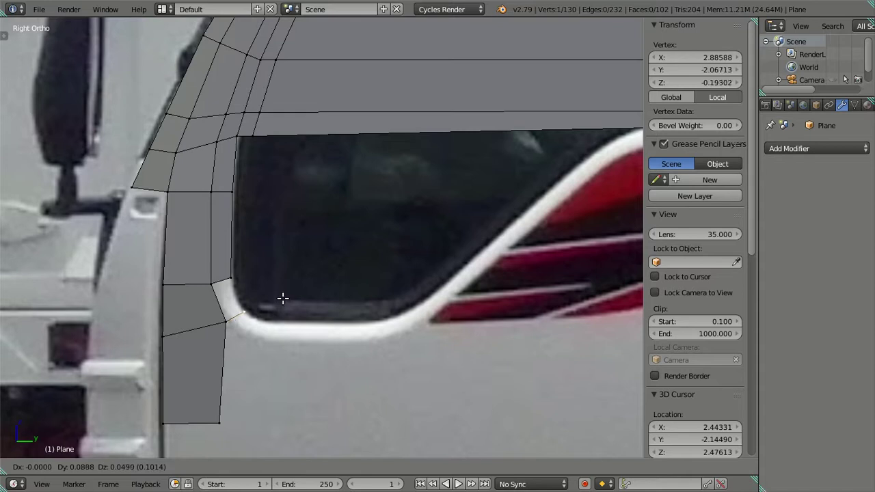
{"action": "left_click", "coordinate": [282, 297]}
{"action": "key", "text": "f"}
{"action": "key", "text": "a"}
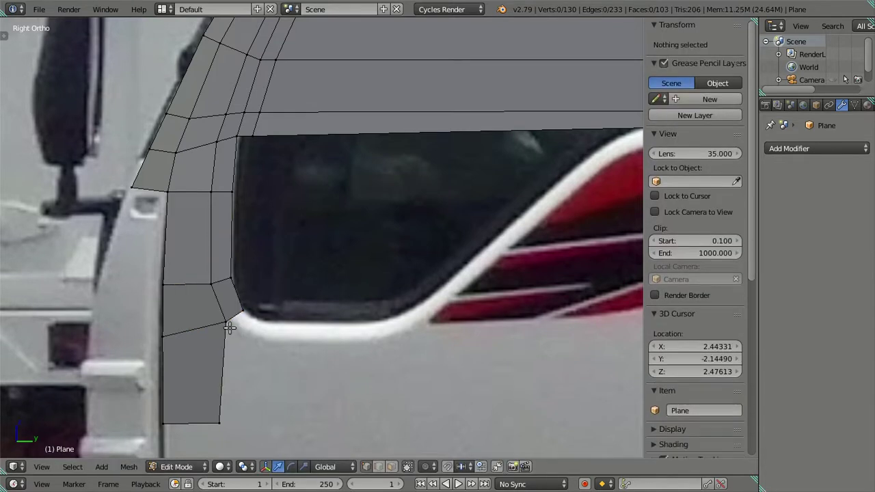
Step: Extrude the vertical edge into a new face and slide it along Y
{"action": "left_click", "coordinate": [223, 329]}
{"action": "left_click", "coordinate": [227, 409], "text": "shift"}
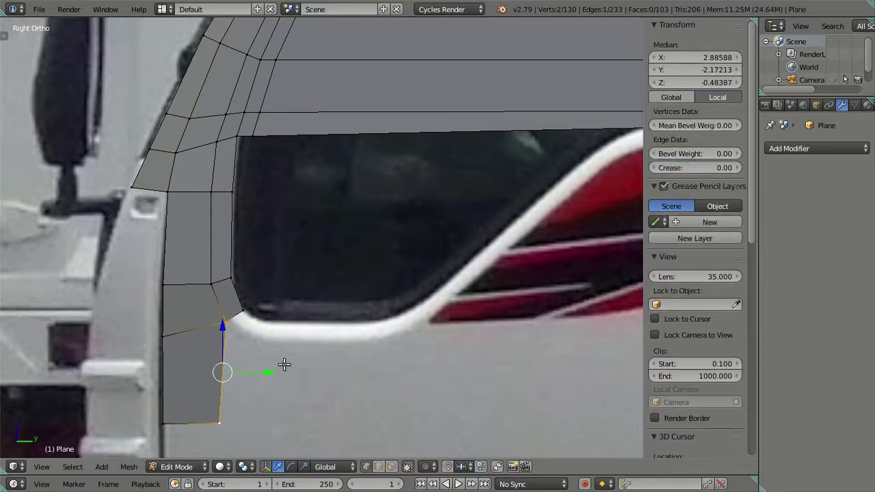
{"action": "key", "text": "e"}
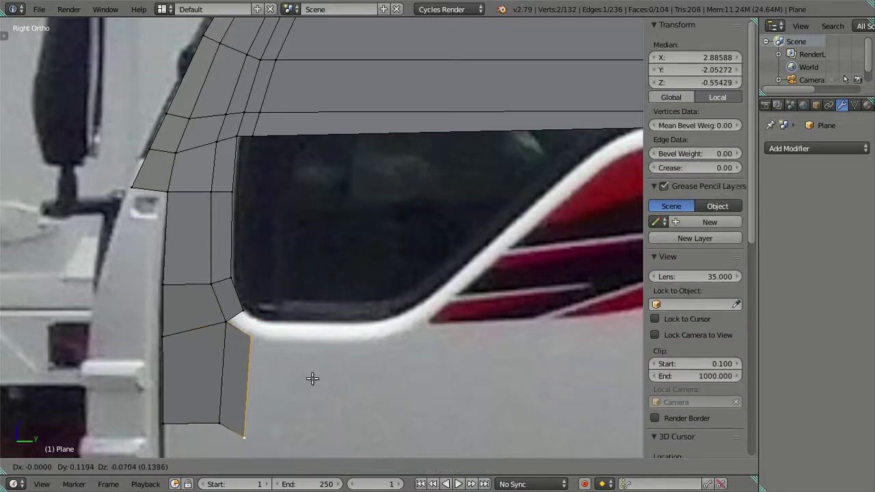
{"action": "right_click", "coordinate": [311, 379]}
{"action": "key", "text": "g"}
{"action": "key", "text": "y"}
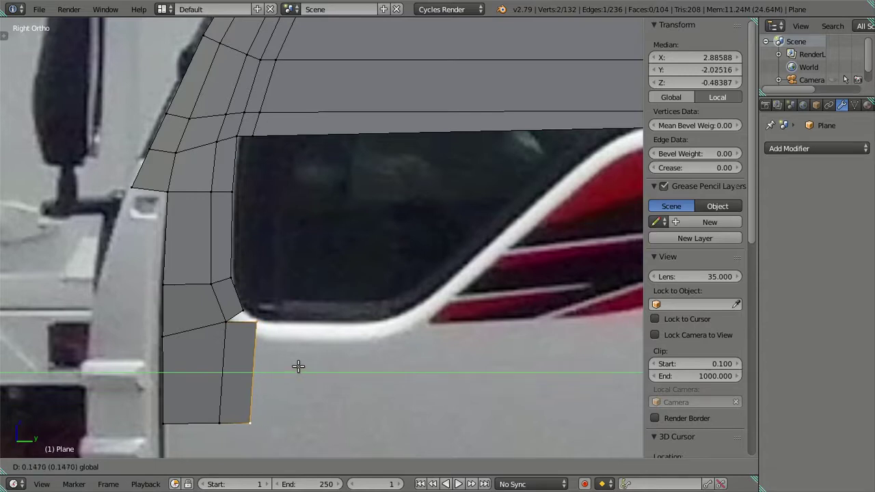
{"action": "left_click", "coordinate": [300, 368]}
Step: Raise the new edge's top vertex to the window edge and fill a quad at the corner
{"action": "right_click", "coordinate": [267, 323]}
{"action": "key", "text": "g"}
{"action": "key", "text": "z"}
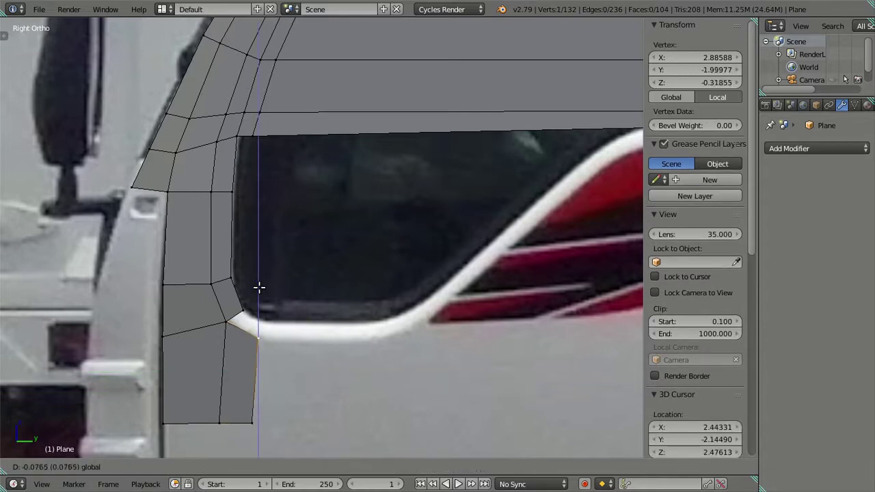
{"action": "left_click", "coordinate": [259, 289]}
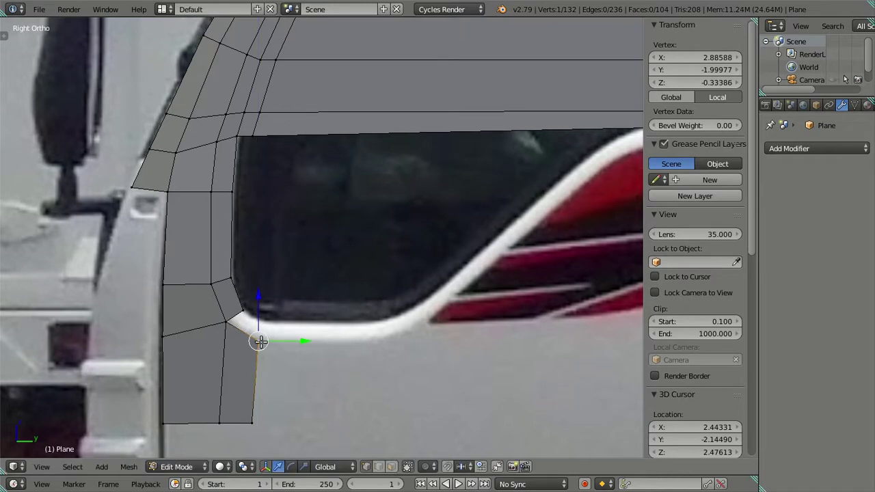
{"action": "left_click", "coordinate": [244, 311], "text": "ctrl"}
{"action": "key", "text": "g"}
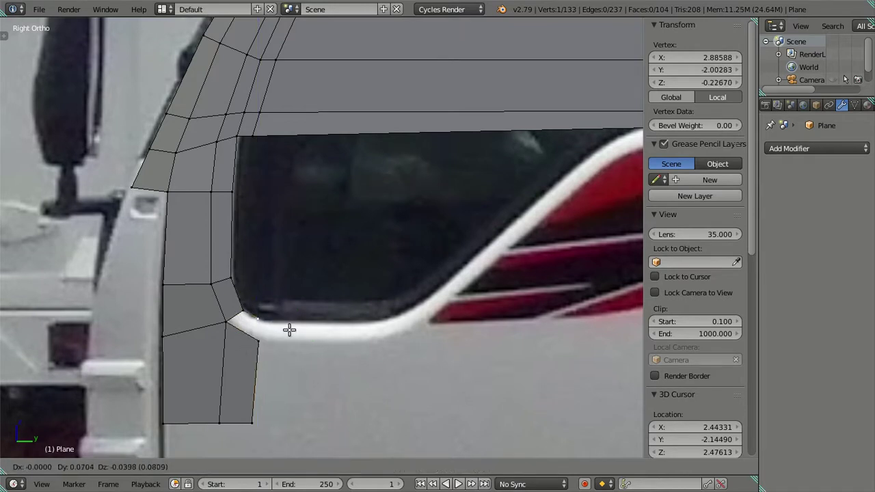
{"action": "left_click", "coordinate": [299, 332]}
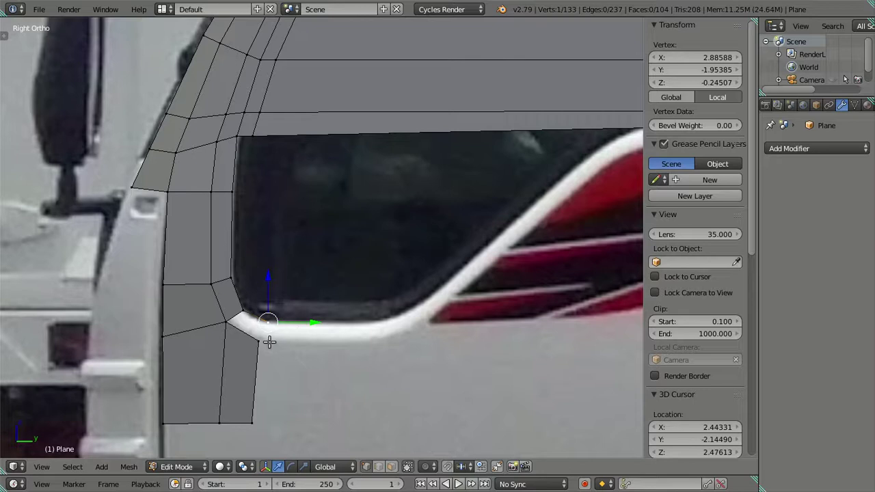
{"action": "key", "text": "f"}
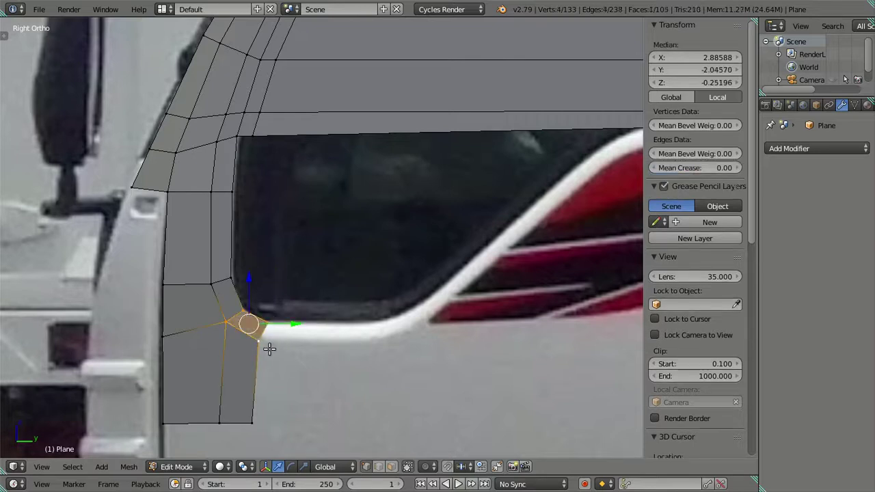
Step: Extrude the lower panel's right edge horizontally along Y beneath the window
{"action": "right_click", "coordinate": [252, 426]}
{"action": "key", "text": "f"}
{"action": "key", "text": "g"}
{"action": "key", "text": "Escape"}
{"action": "key", "text": "e"}
{"action": "key", "text": "y"}
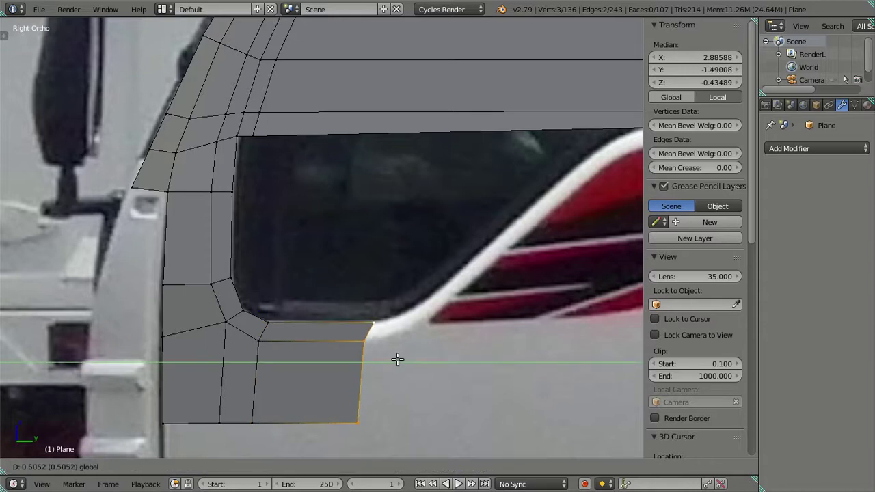
{"action": "left_click", "coordinate": [395, 358]}
{"action": "right_click", "coordinate": [373, 326]}
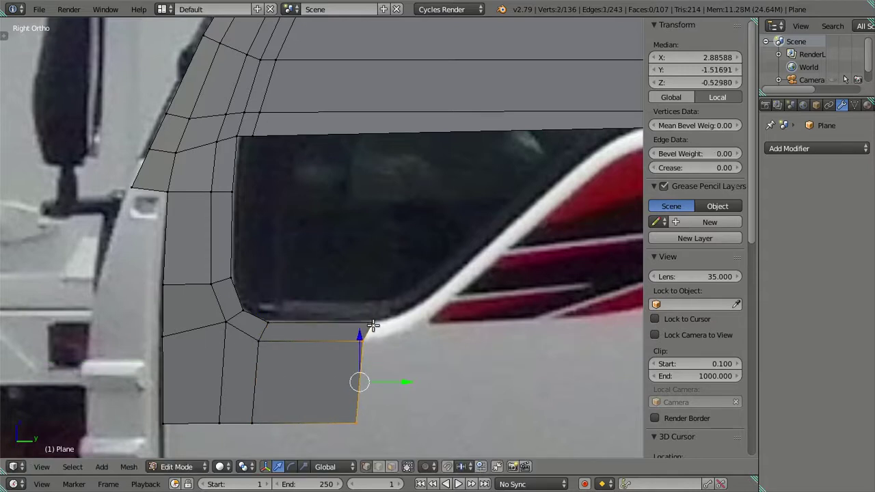
{"action": "key", "text": "g"}
{"action": "key", "text": "y"}
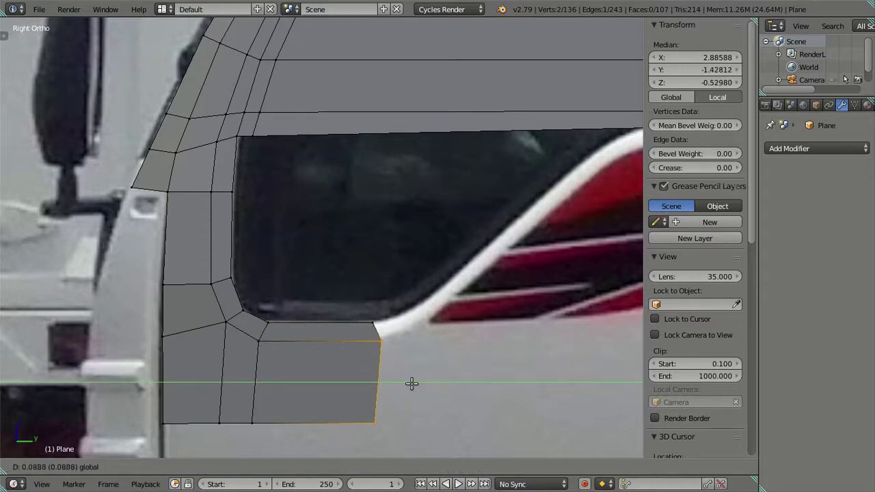
{"action": "left_click", "coordinate": [411, 384]}
Step: Extrude the strip to the window corner along Y and raise the corner edge to the sill
{"action": "right_click", "coordinate": [374, 326], "text": "shift"}
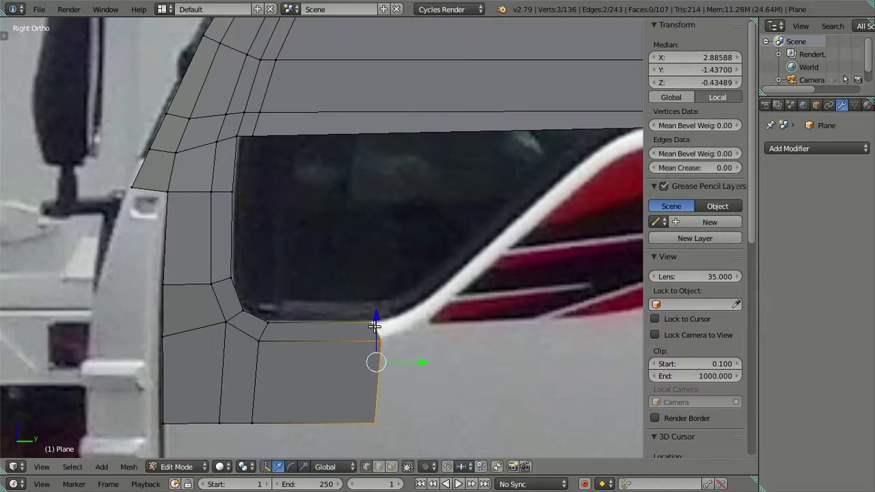
{"action": "key", "text": "e"}
{"action": "right_click", "coordinate": [452, 365]}
{"action": "key", "text": "g"}
{"action": "key", "text": "y"}
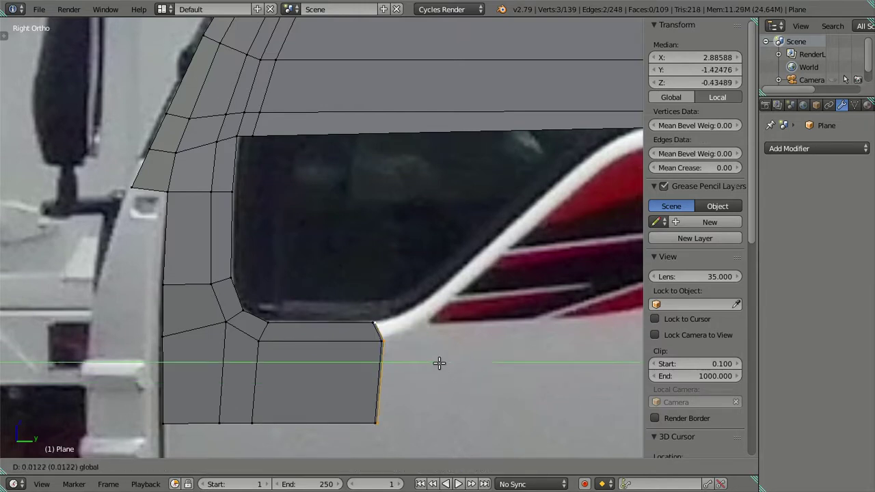
{"action": "left_click", "coordinate": [476, 359]}
{"action": "right_click", "coordinate": [412, 334]}
{"action": "left_click_drag", "start_coordinate": [424, 288], "coordinate": [418, 269]}
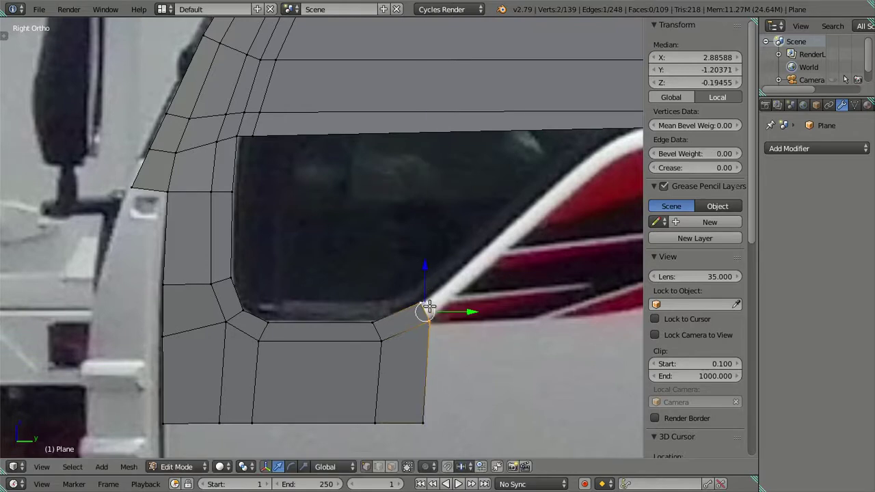
Step: Switch to wireframe over the photo and frame the whole truck door in view
{"action": "key", "text": "a"}
{"action": "key", "text": "z"}
{"action": "middle_click_drag", "start_coordinate": [457, 317], "coordinate": [344, 307], "text": "shift"}
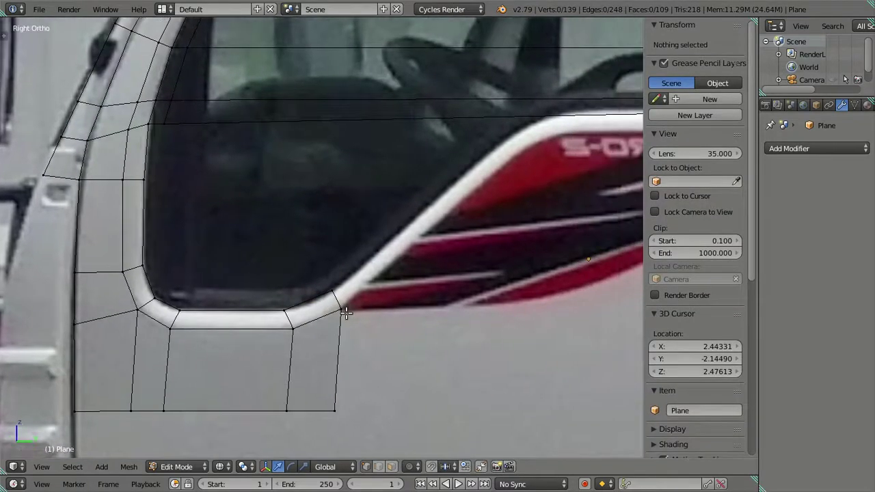
{"action": "scroll", "coordinate": [343, 307], "scroll_direction": "down", "scroll_amount": 2}
{"action": "scroll", "coordinate": [332, 311], "scroll_direction": "down", "scroll_amount": 2}
{"action": "left_click", "coordinate": [296, 321]}
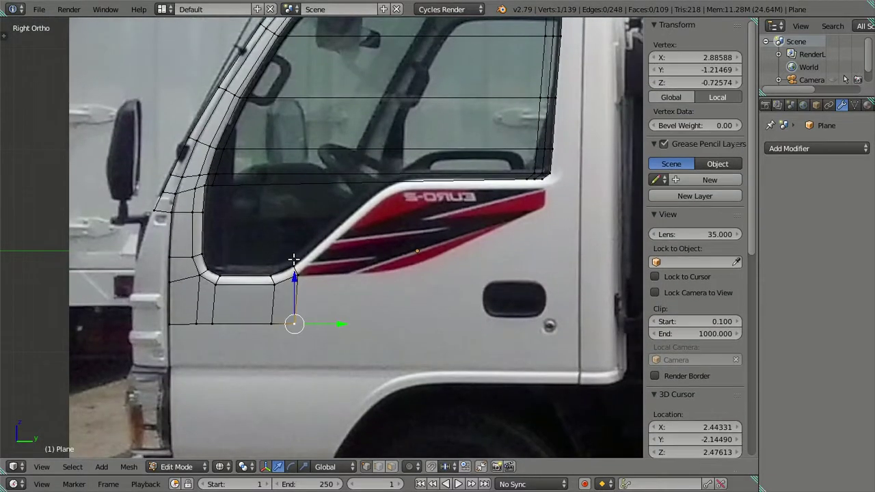
{"action": "left_click", "coordinate": [294, 273], "text": "ctrl"}
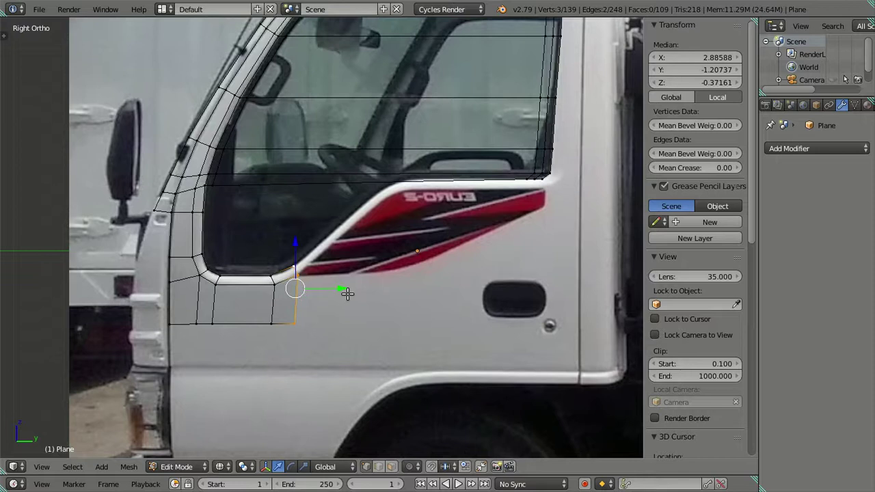
{"action": "key", "text": "a"}
{"action": "left_click", "coordinate": [219, 249]}
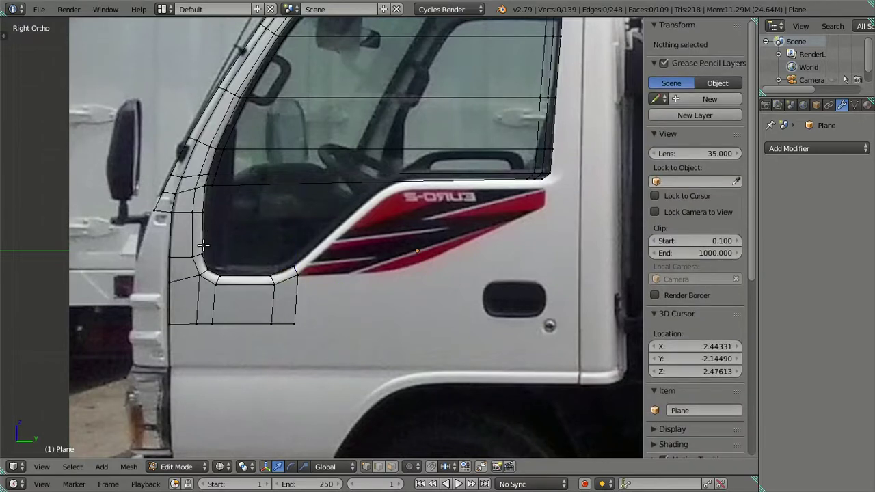
Step: Extrude the window-side vertical edge along Y and set its top vertex on the slanted frame
{"action": "right_click", "coordinate": [203, 239]}
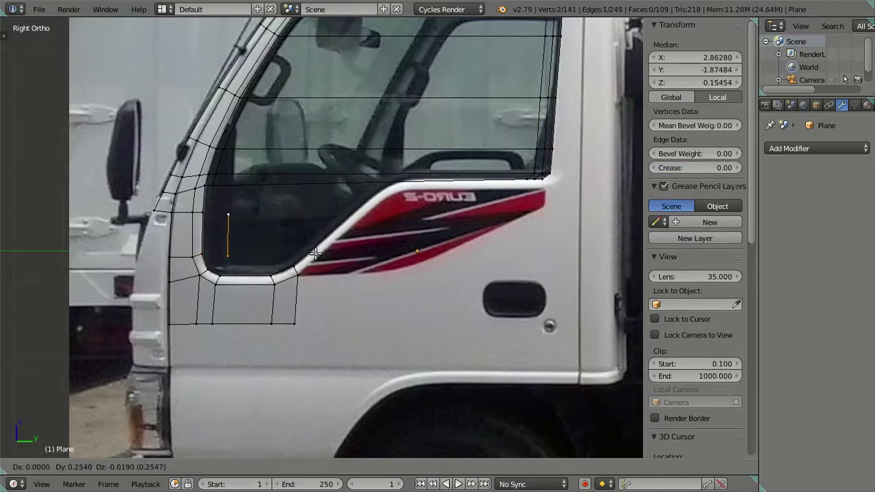
{"action": "key", "text": "e"}
{"action": "key", "text": "y"}
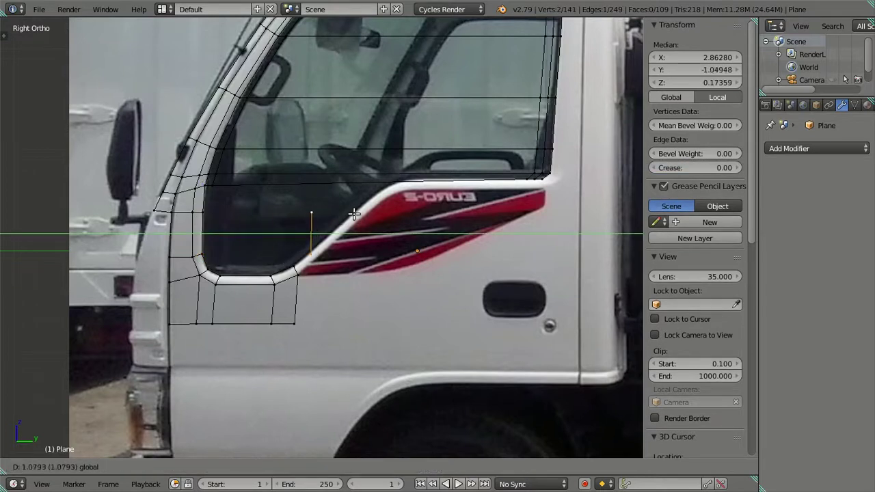
{"action": "left_click", "coordinate": [351, 212]}
{"action": "right_click", "coordinate": [310, 212]}
{"action": "key", "text": "g"}
{"action": "key", "text": "y"}
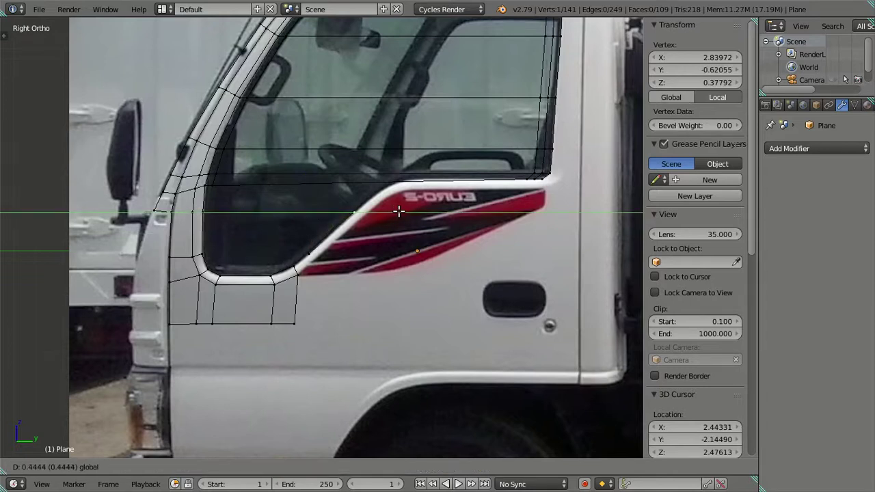
{"action": "left_click", "coordinate": [390, 215]}
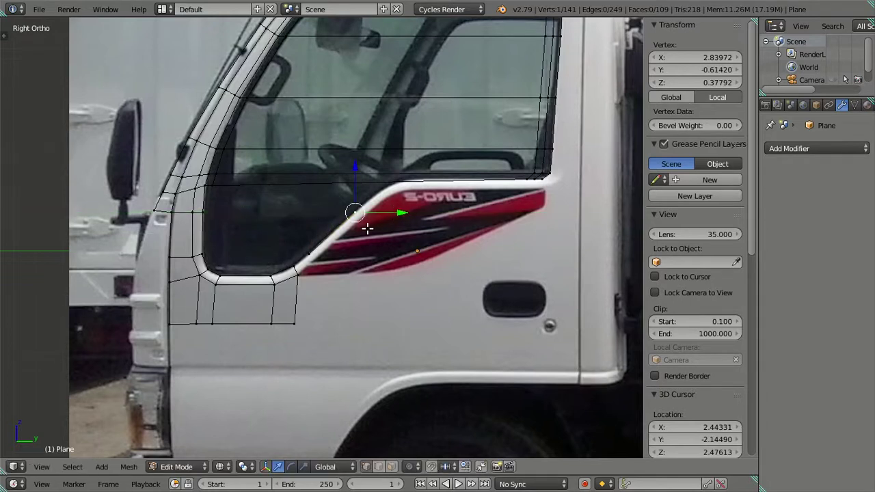
Step: Extrude another edge up the slanted window frame and nudge it onto the frame line
{"action": "scroll", "coordinate": [363, 232], "scroll_direction": "up", "scroll_amount": 1}
{"action": "scroll", "coordinate": [353, 264], "scroll_direction": "up", "scroll_amount": 1}
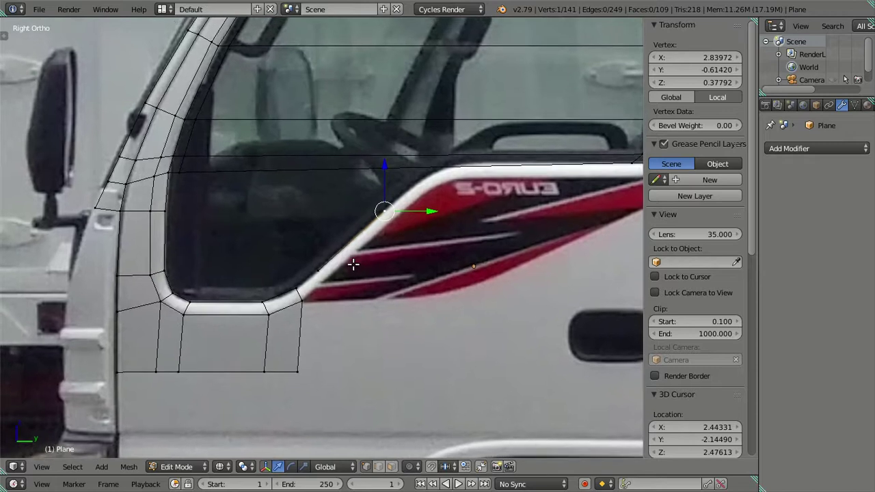
{"action": "right_click", "coordinate": [315, 265], "text": "shift"}
{"action": "key", "text": "e"}
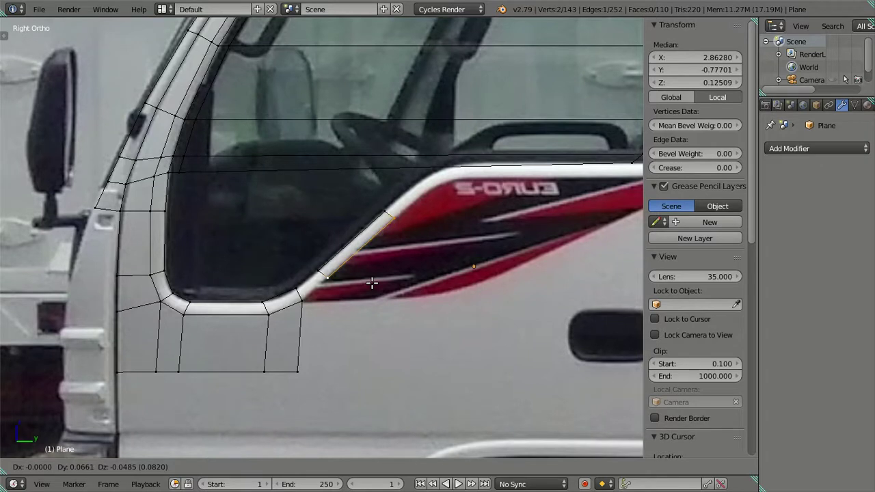
{"action": "left_click", "coordinate": [372, 283]}
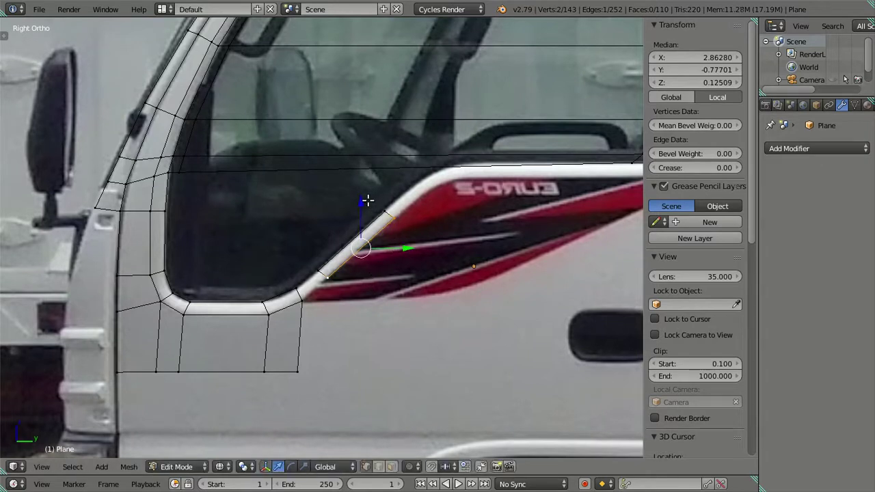
{"action": "left_click_drag", "start_coordinate": [362, 199], "coordinate": [365, 203]}
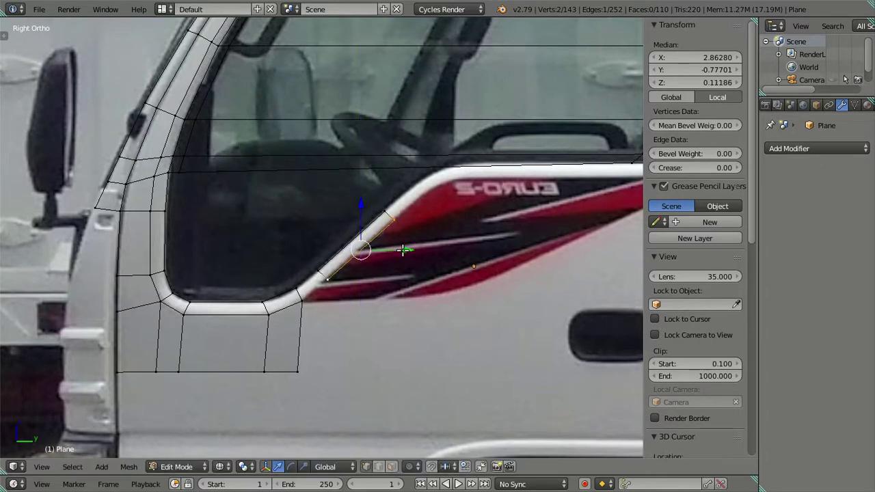
{"action": "left_click_drag", "start_coordinate": [403, 250], "coordinate": [401, 249]}
Step: Fill a face across the window corner gap, then clear the selection
{"action": "scroll", "coordinate": [401, 249], "scroll_direction": "up", "scroll_amount": 2}
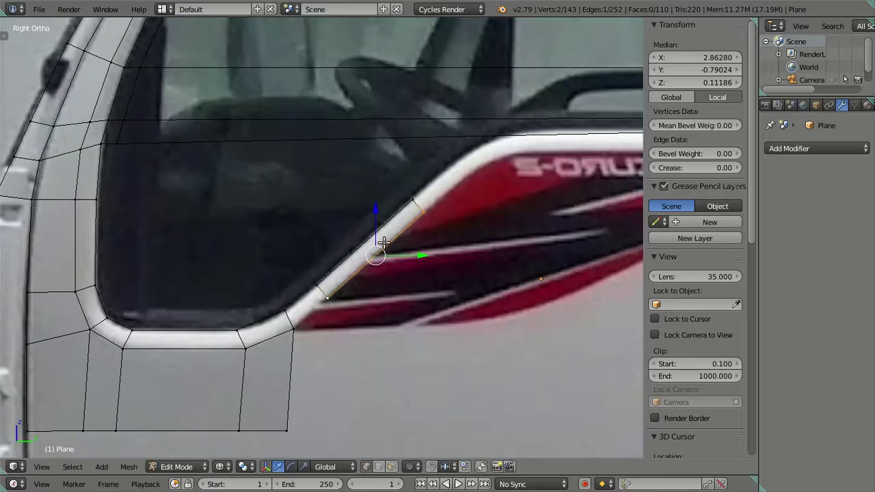
{"action": "left_click", "coordinate": [313, 290]}
{"action": "left_click", "coordinate": [289, 317], "text": "shift"}
{"action": "left_click", "coordinate": [335, 293], "text": "shift"}
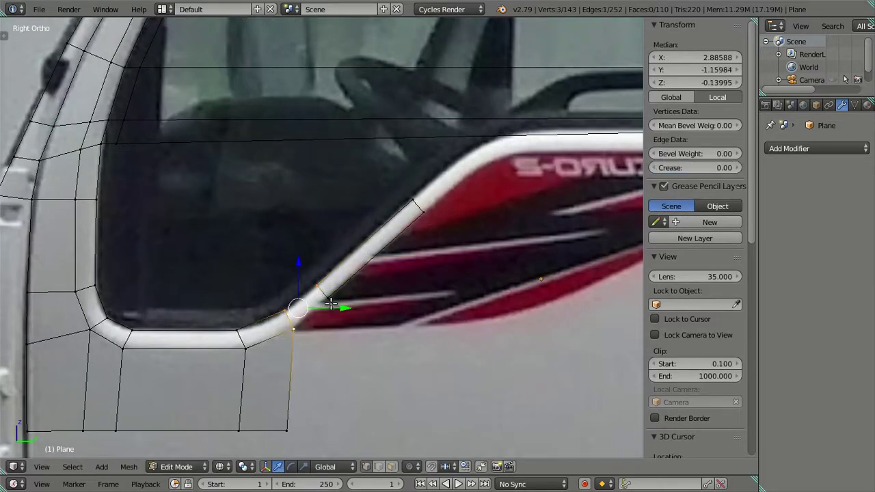
{"action": "key", "text": "f"}
{"action": "scroll", "coordinate": [313, 284], "scroll_direction": "down", "scroll_amount": 1}
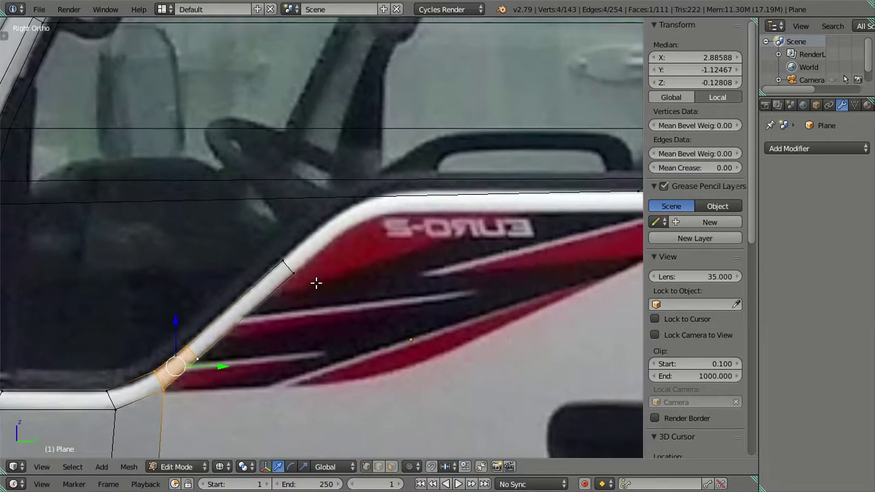
{"action": "scroll", "coordinate": [336, 251], "scroll_direction": "down", "scroll_amount": 1}
{"action": "scroll", "coordinate": [337, 252], "scroll_direction": "down", "scroll_amount": 1}
{"action": "key", "text": "a"}
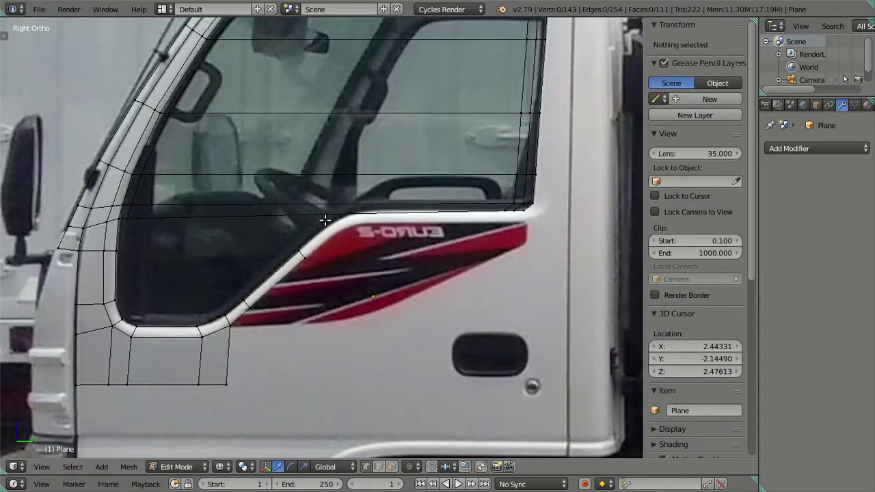
{"action": "scroll", "coordinate": [346, 189], "scroll_direction": "down", "scroll_amount": 2}
Step: Return to solid shading and add a vertical loop cut across the upper panel
{"action": "key", "text": "z"}
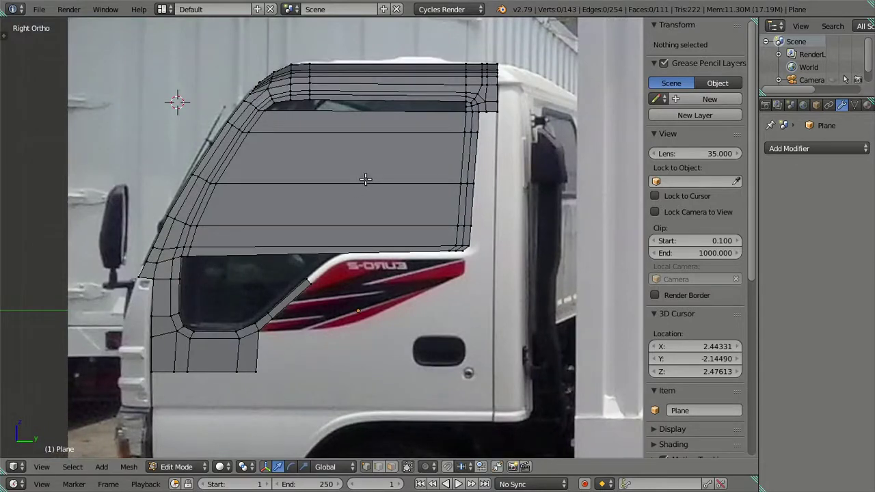
{"action": "key", "text": "ctrl+r"}
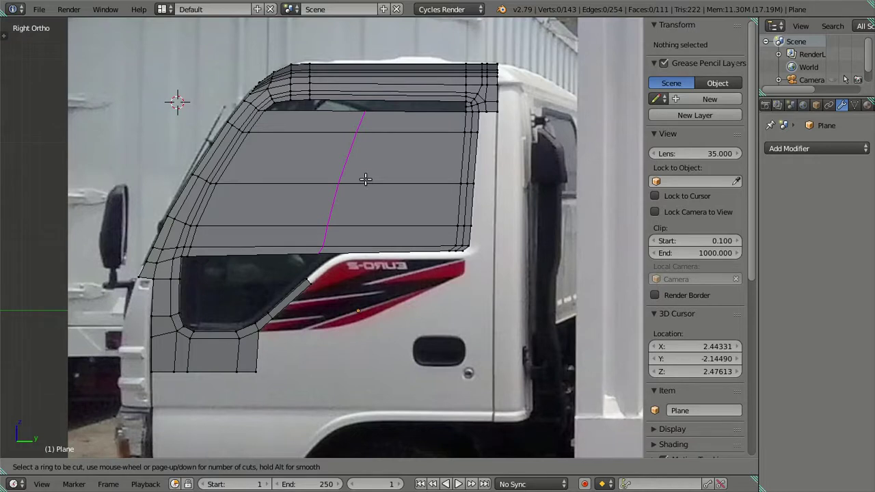
{"action": "left_click", "coordinate": [366, 179]}
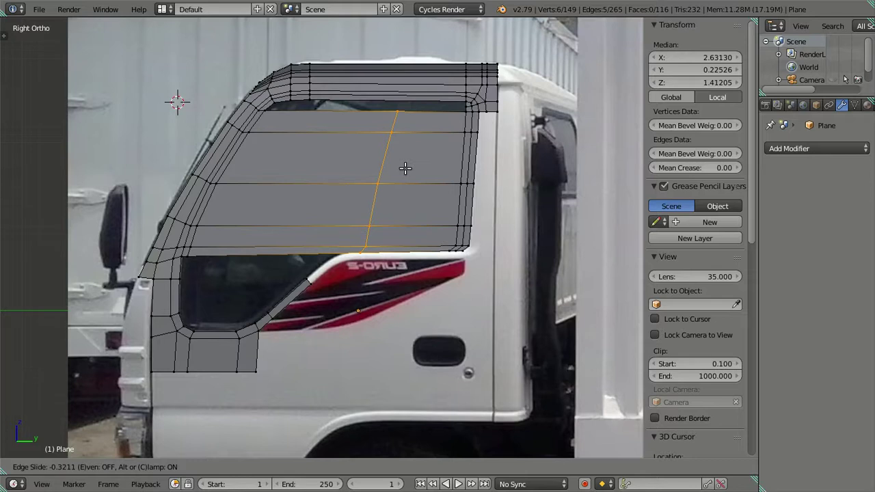
{"action": "left_click", "coordinate": [405, 168]}
Step: Orbit to inspect the mesh, then return to the numpad-3 side view in Edit Mode
{"action": "mouse_move", "coordinate": [405, 168]}
{"action": "middle_mouse_down"}
{"action": "mouse_move", "coordinate": [322, 254]}
{"action": "mouse_move", "coordinate": [355, 230]}
{"action": "mouse_move", "coordinate": [392, 221]}
{"action": "mouse_move", "coordinate": [399, 240]}
{"action": "mouse_move", "coordinate": [392, 255]}
{"action": "mouse_move", "coordinate": [307, 260]}
{"action": "mouse_move", "coordinate": [302, 250]}
{"action": "middle_mouse_up"}
{"action": "key", "text": "Tab"}
{"action": "key", "text": "KP_3"}
{"action": "key", "text": "Tab"}
{"action": "scroll", "coordinate": [312, 273], "scroll_direction": "up", "scroll_amount": 3}
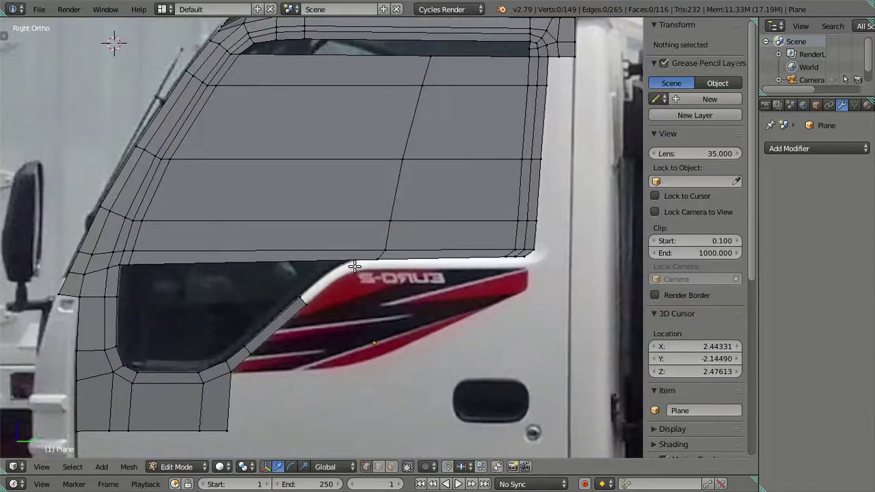
Step: Extrude the rear window corner edge and slide it along Y onto the photo
{"action": "scroll", "coordinate": [354, 267], "scroll_direction": "up", "scroll_amount": 1}
{"action": "mouse_move", "coordinate": [412, 267]}
{"action": "middle_mouse_down", "text": "shift"}
{"action": "mouse_move", "coordinate": [254, 274]}
{"action": "mouse_move", "coordinate": [336, 287]}
{"action": "mouse_move", "coordinate": [353, 319]}
{"action": "middle_mouse_up", "text": "shift"}
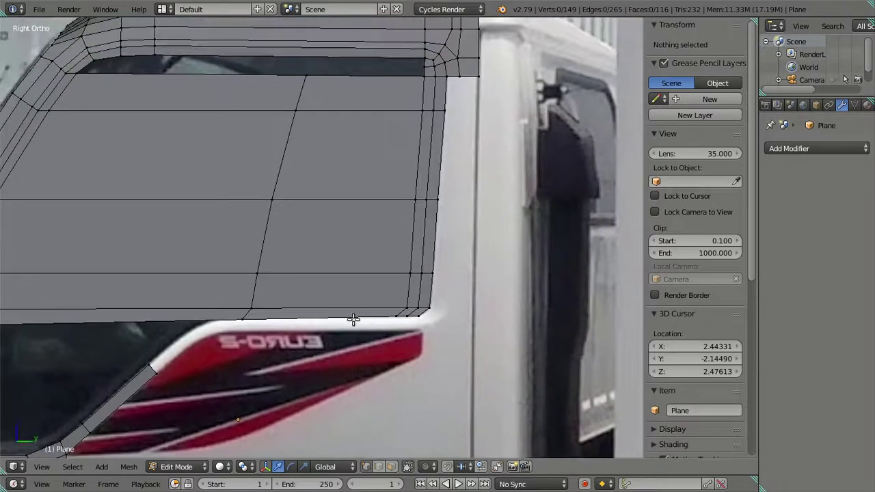
{"action": "right_click", "coordinate": [455, 116]}
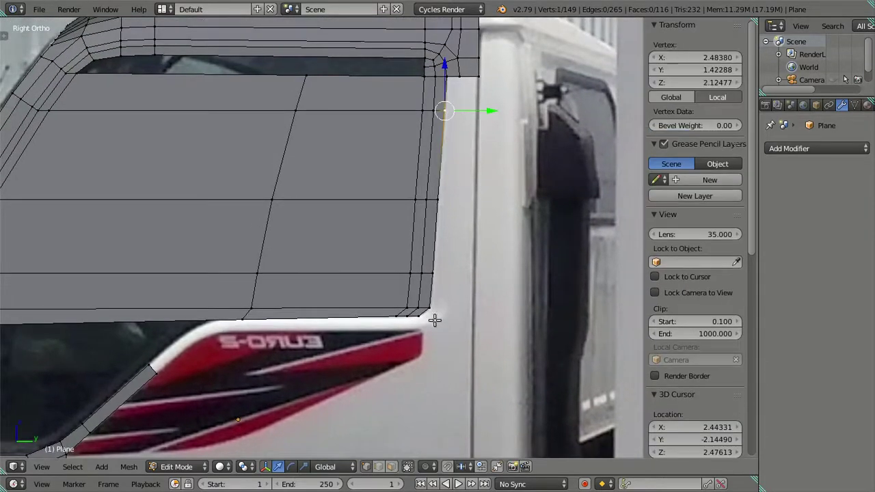
{"action": "key", "text": "ctrl+z"}
{"action": "key", "text": "ctrl+z"}
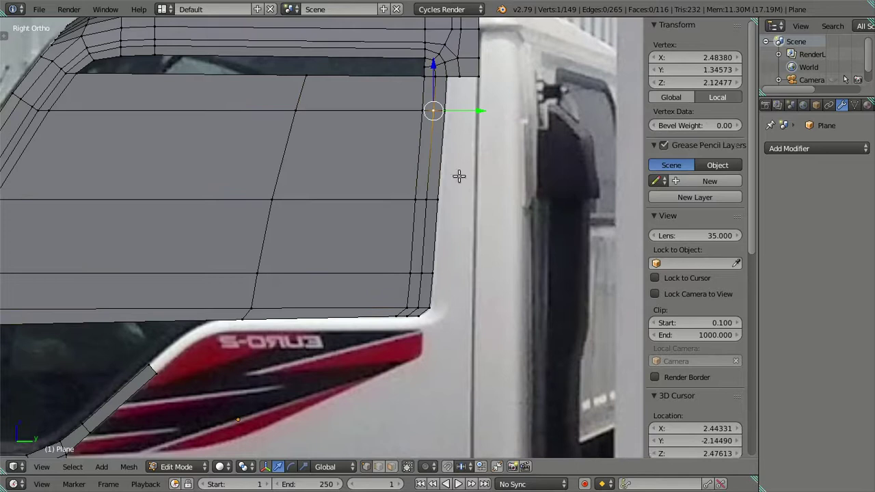
{"action": "key", "text": "ctrl+shift+z"}
{"action": "key", "text": "ctrl+z"}
{"action": "key", "text": "ctrl+shift+z"}
{"action": "right_click", "coordinate": [420, 317], "text": "ctrl"}
{"action": "key", "text": "e"}
{"action": "right_click", "coordinate": [452, 321]}
{"action": "key", "text": "g"}
{"action": "key", "text": "y"}
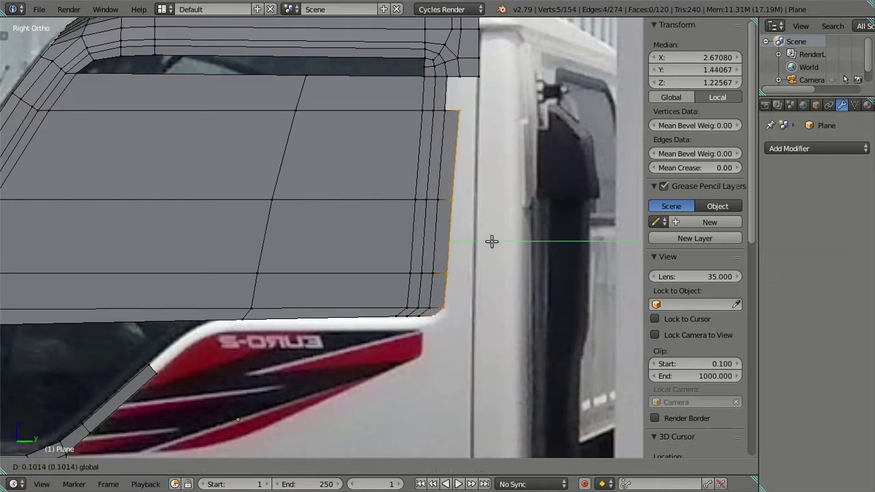
{"action": "left_click", "coordinate": [492, 242]}
Step: Extrude the edge again and settle it along Y on the photo's door pillar
{"action": "key", "text": "e"}
{"action": "right_click", "coordinate": [504, 249]}
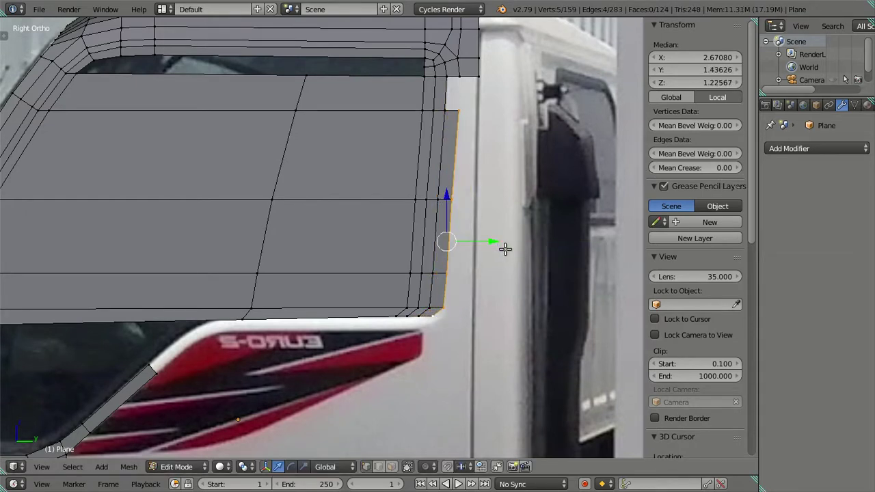
{"action": "key", "text": "g"}
{"action": "key", "text": "y"}
{"action": "left_click", "coordinate": [509, 239]}
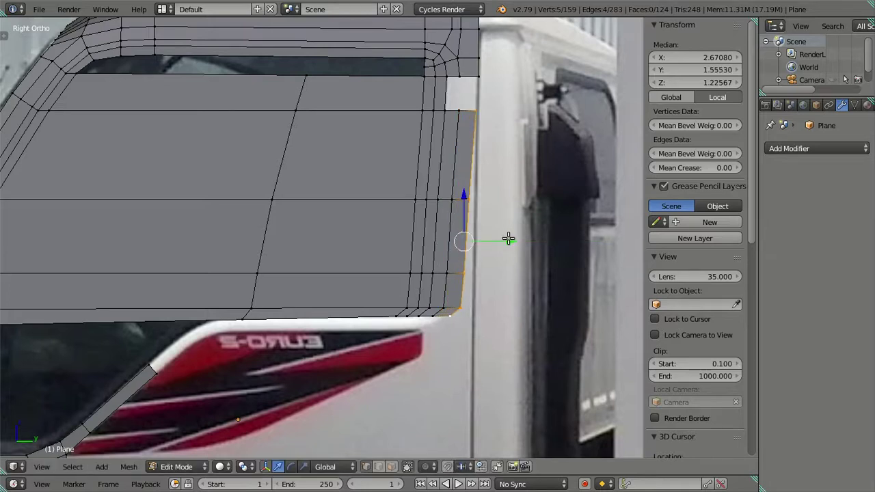
{"action": "right_click", "coordinate": [487, 121], "text": "shift"}
Step: In wireframe view, shift the remaining pillar vertices along Y to match the reference
{"action": "key", "text": "z"}
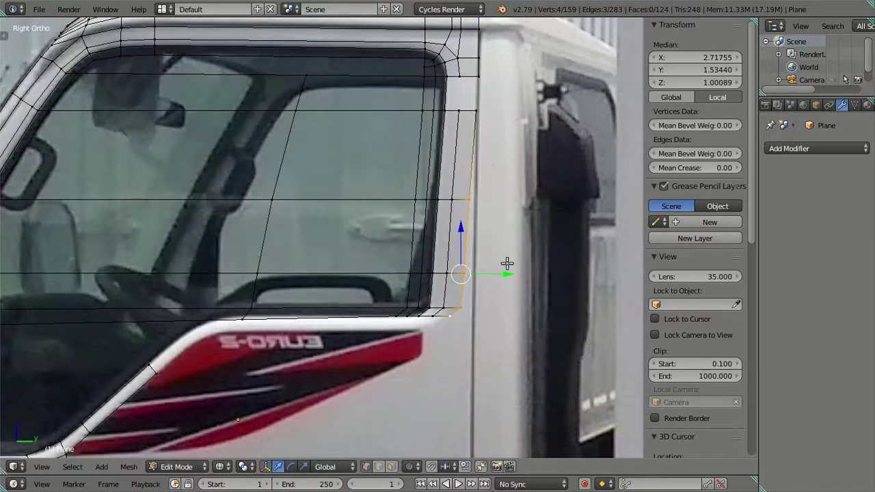
{"action": "key", "text": "g"}
{"action": "key", "text": "y"}
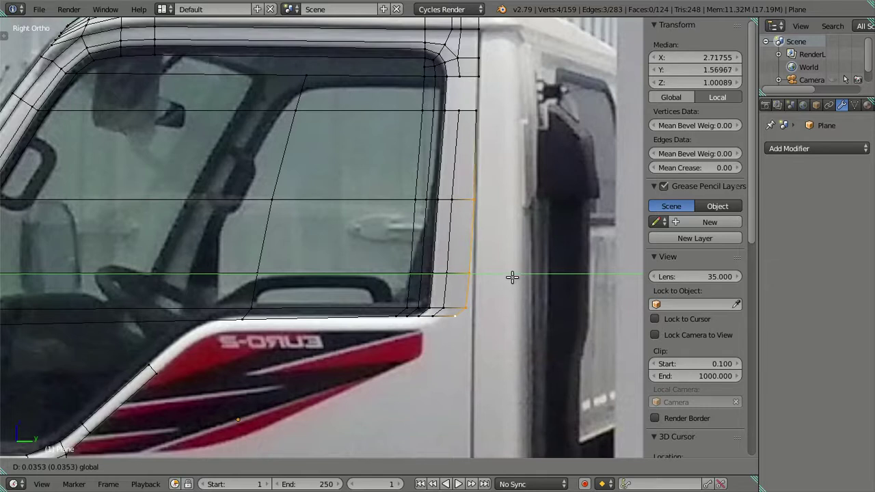
{"action": "left_click", "coordinate": [502, 272]}
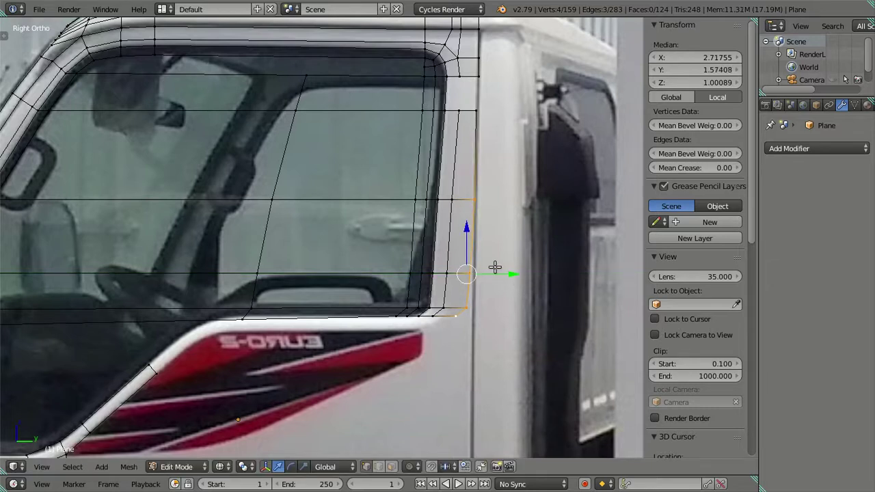
{"action": "right_click", "coordinate": [472, 202]}
{"action": "scroll", "coordinate": [483, 205], "scroll_direction": "up", "scroll_amount": 3}
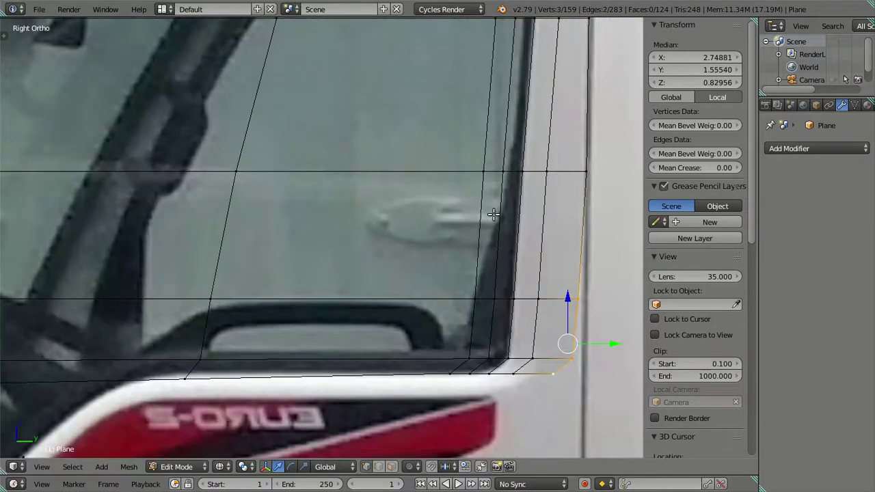
{"action": "middle_click_drag", "start_coordinate": [498, 218], "coordinate": [318, 246], "text": "shift"}
{"action": "left_click_drag", "start_coordinate": [415, 255], "coordinate": [408, 247]}
Step: Nudge the bottom corner vertices right and pull the lowest corner down onto the door edge
{"action": "right_click", "coordinate": [411, 253], "text": "shift"}
{"action": "right_click", "coordinate": [398, 244], "text": "shift"}
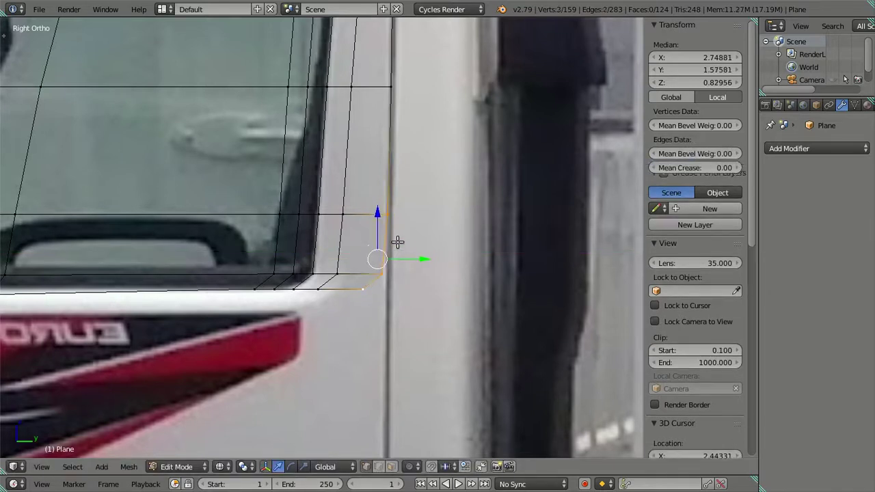
{"action": "right_click", "coordinate": [386, 216], "text": "shift"}
{"action": "left_click_drag", "start_coordinate": [410, 283], "coordinate": [409, 282]}
{"action": "right_click", "coordinate": [365, 289]}
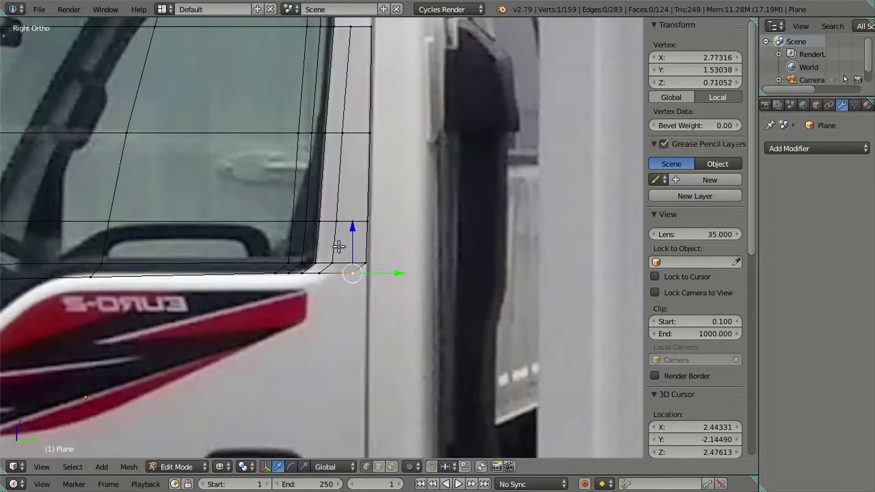
{"action": "left_click_drag", "start_coordinate": [352, 229], "coordinate": [358, 271]}
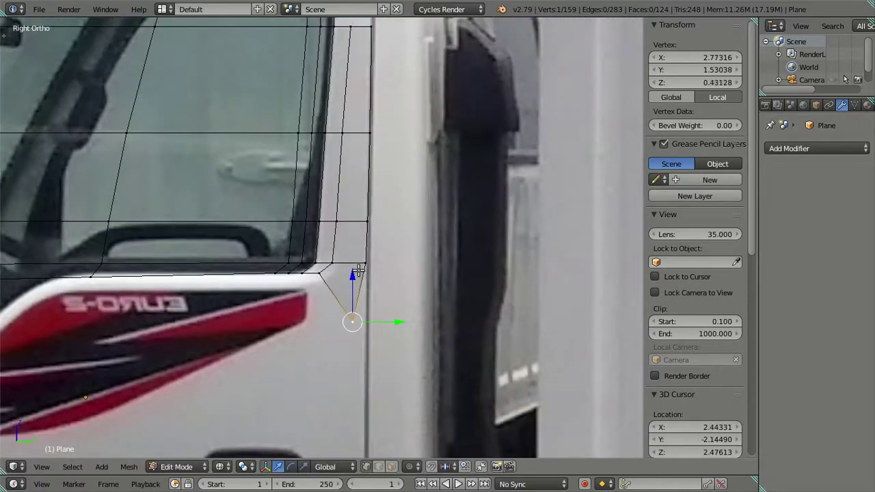
{"action": "left_click_drag", "start_coordinate": [390, 322], "coordinate": [404, 322]}
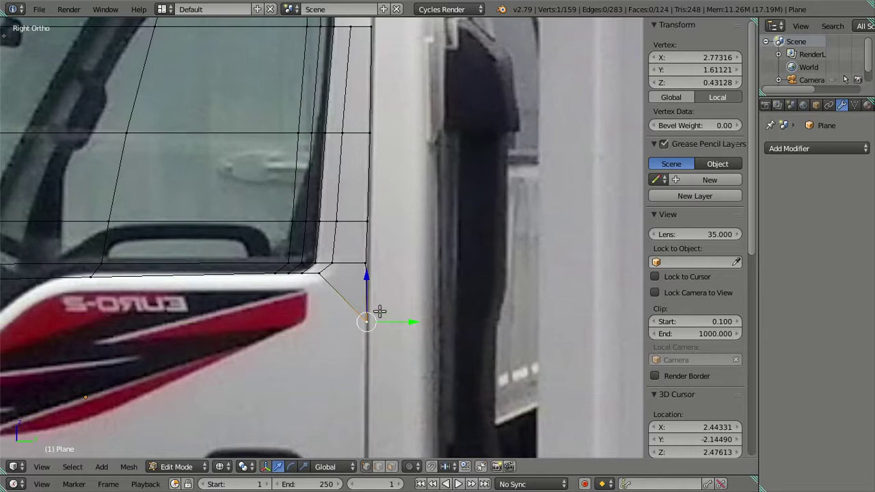
{"action": "scroll", "coordinate": [379, 312], "scroll_direction": "up", "scroll_amount": 2}
{"action": "middle_click_drag", "start_coordinate": [357, 237], "coordinate": [419, 186], "text": "shift"}
Step: Extrude the sill edge path and lower it along Z to the stripe
{"action": "right_click", "coordinate": [394, 198]}
{"action": "scroll", "coordinate": [247, 221], "scroll_direction": "down", "scroll_amount": 1}
{"action": "right_click", "coordinate": [114, 207], "text": "ctrl"}
{"action": "key", "text": "e"}
{"action": "key", "text": "Escape"}
{"action": "left_click_drag", "start_coordinate": [302, 155], "coordinate": [319, 171]}
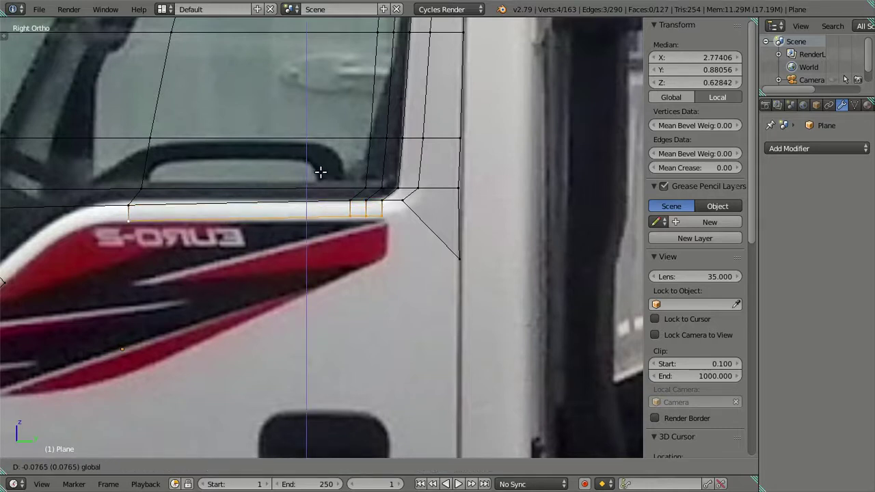
{"action": "left_click_drag", "start_coordinate": [321, 173], "coordinate": [321, 174]}
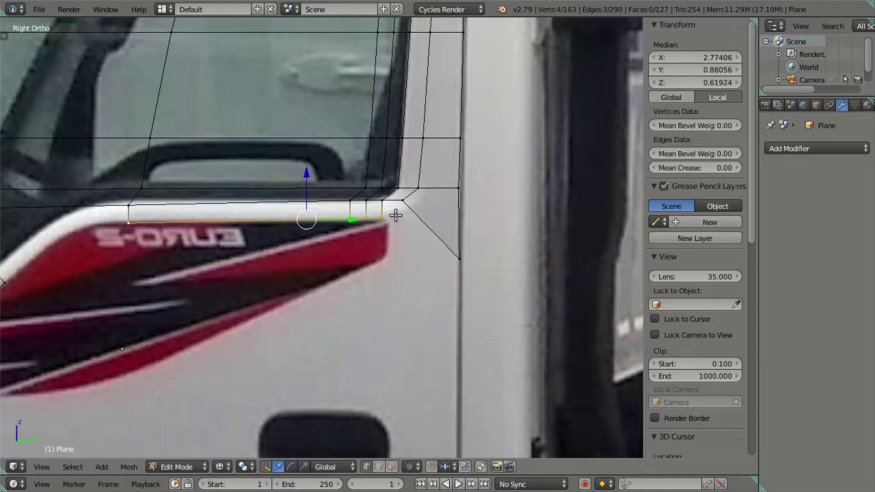
Step: Reposition the corner vertex at the sill's end up and to the right
{"action": "right_click", "coordinate": [402, 199]}
{"action": "left_click", "coordinate": [395, 145]}
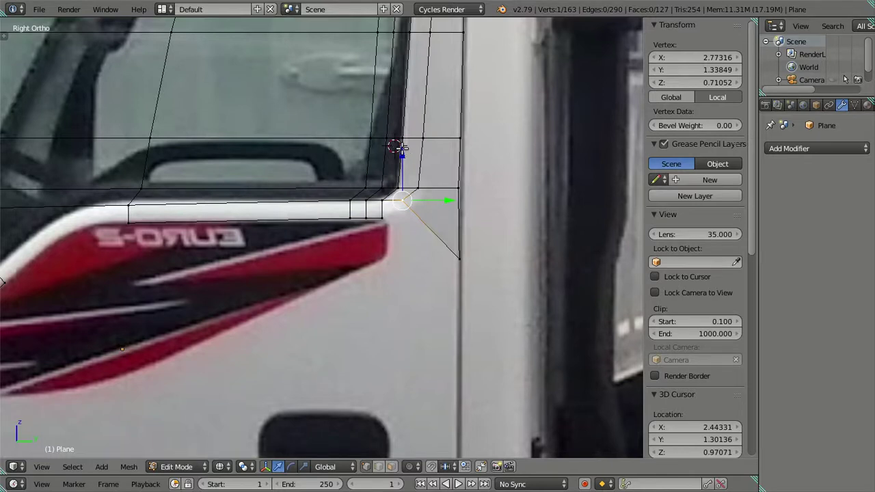
{"action": "left_click_drag", "start_coordinate": [402, 153], "coordinate": [403, 163]}
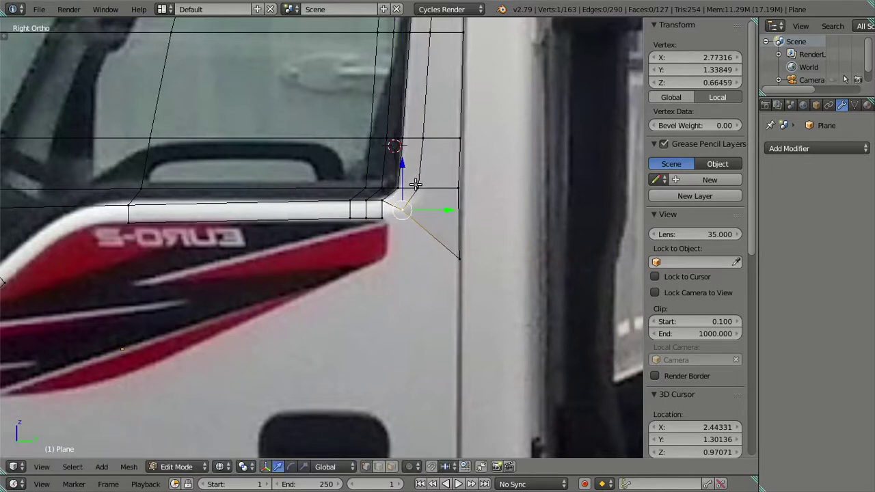
{"action": "key", "text": "g"}
{"action": "left_click", "coordinate": [424, 140]}
{"action": "right_click", "coordinate": [424, 140]}
{"action": "middle_click_drag", "start_coordinate": [445, 125], "coordinate": [431, 217], "text": "shift"}
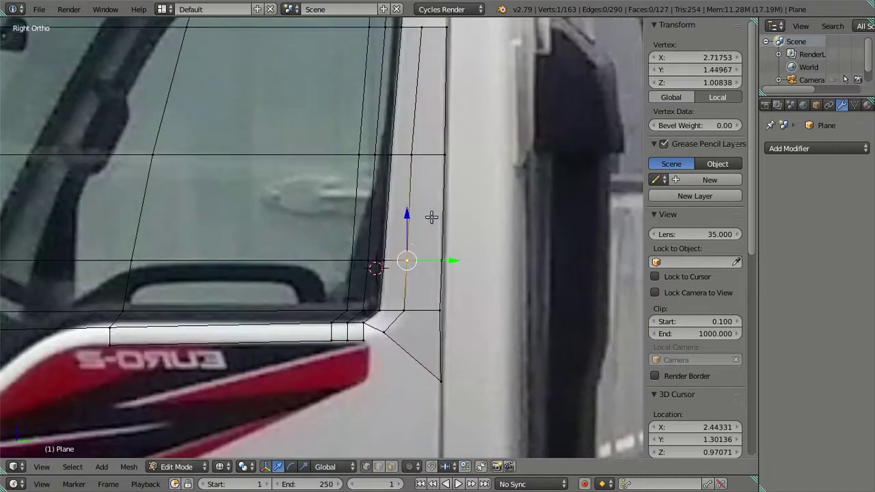
Step: Shift the next vertex up the rear pillar slightly along Y
{"action": "right_click", "coordinate": [413, 156]}
{"action": "key", "text": "g"}
{"action": "key", "text": "y"}
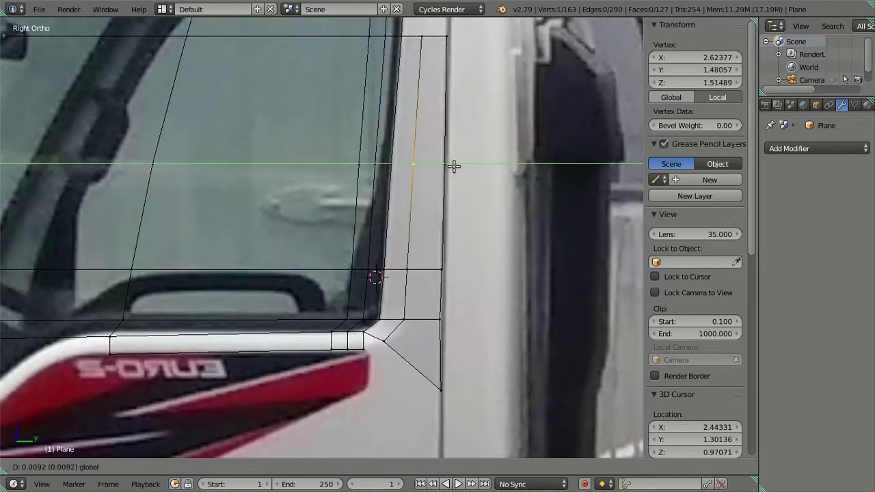
{"action": "left_click", "coordinate": [454, 166]}
{"action": "middle_click_drag", "start_coordinate": [427, 162], "coordinate": [414, 299], "text": "shift"}
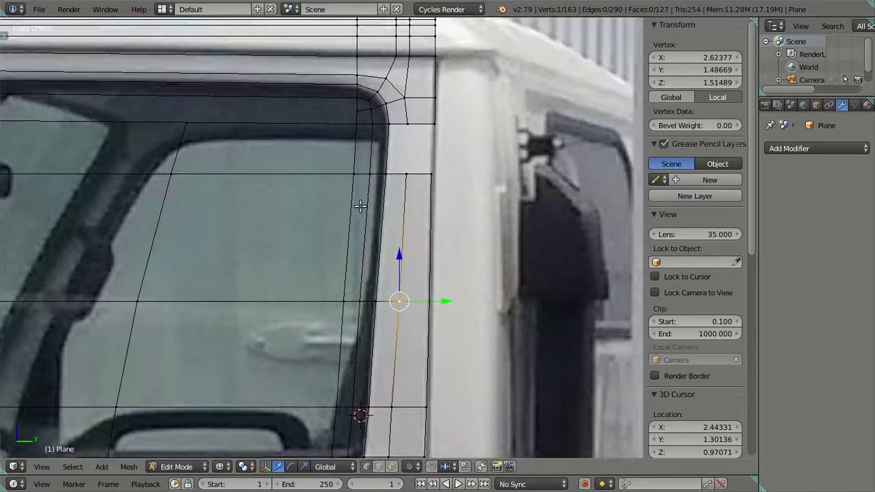
Step: Fill two new faces across the gaps at the top of the pillar
{"action": "right_click", "coordinate": [403, 165]}
{"action": "key", "text": "f"}
{"action": "right_click", "coordinate": [427, 157]}
{"action": "right_click", "coordinate": [429, 146], "text": "shift"}
{"action": "key", "text": "f"}
{"action": "key", "text": "a"}
{"action": "scroll", "coordinate": [400, 192], "scroll_direction": "down", "scroll_amount": 5}
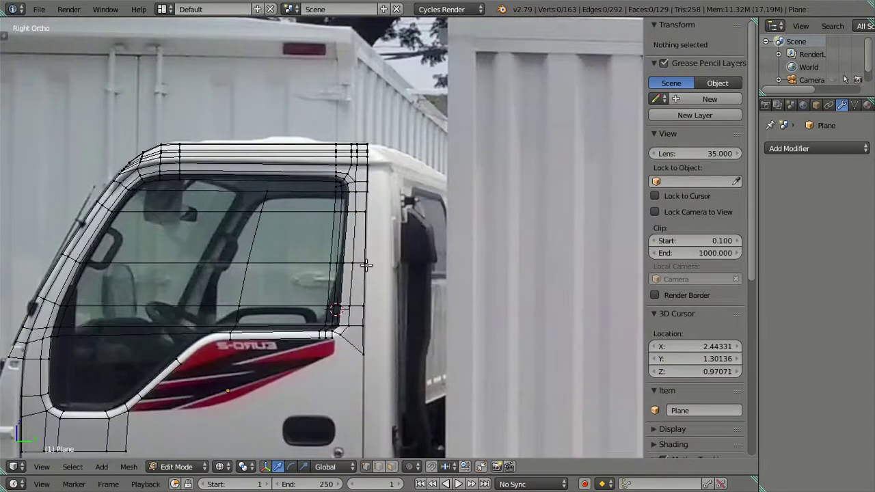
{"action": "middle_click_drag", "start_coordinate": [366, 266], "coordinate": [390, 141], "text": "shift"}
{"action": "scroll", "coordinate": [357, 293], "scroll_direction": "up", "scroll_amount": 3}
{"action": "scroll", "coordinate": [363, 251], "scroll_direction": "up", "scroll_amount": 2}
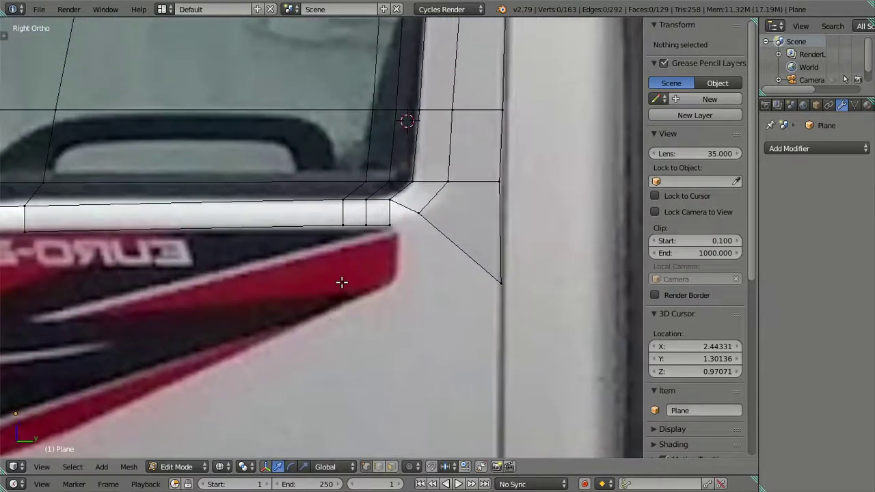
Step: Try merging the corner vertices around the diagonal edge, then undo it
{"action": "scroll", "coordinate": [342, 282], "scroll_direction": "up", "scroll_amount": 2}
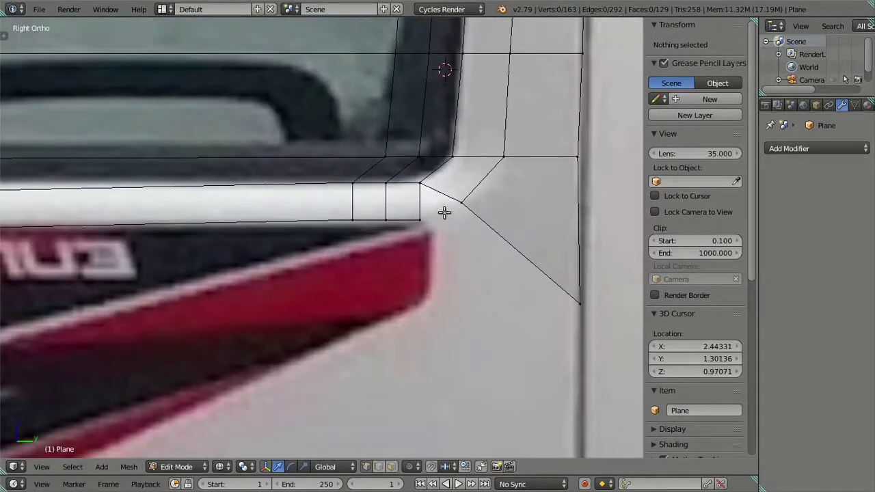
{"action": "right_click", "coordinate": [459, 205], "text": "alt"}
{"action": "key", "text": "alt+m"}
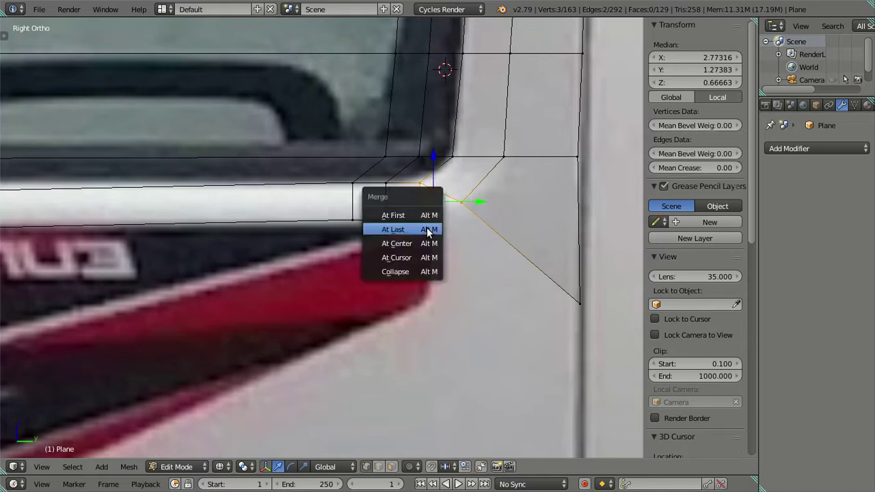
{"action": "left_click", "coordinate": [427, 229]}
{"action": "key", "text": "ctrl+z"}
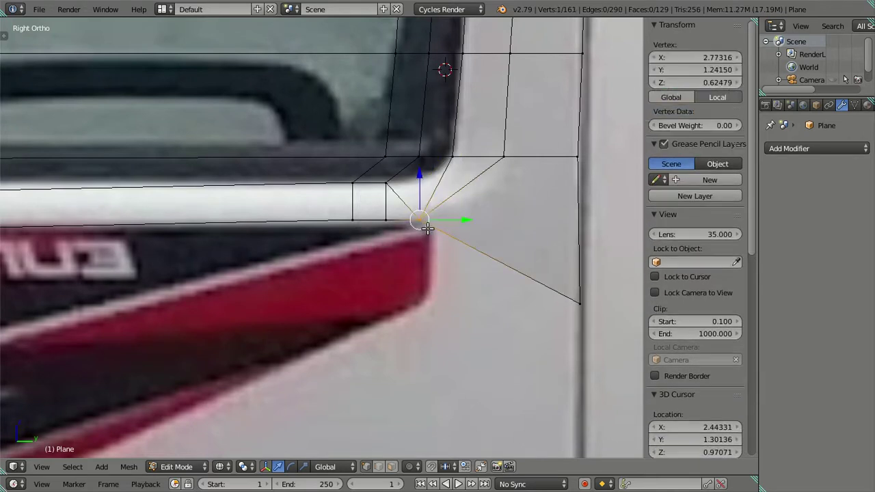
{"action": "key", "text": "a"}
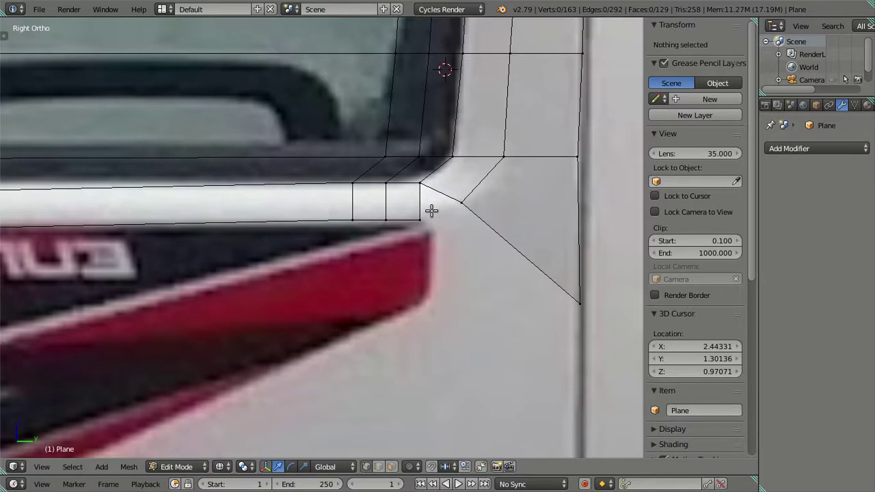
Step: Move the horizontal edge above the corner along Z
{"action": "scroll", "coordinate": [438, 205], "scroll_direction": "down", "scroll_amount": 2}
{"action": "mouse_move", "coordinate": [446, 198]}
{"action": "middle_mouse_down", "text": "shift"}
{"action": "mouse_move", "coordinate": [475, 281]}
{"action": "mouse_move", "coordinate": [467, 264]}
{"action": "middle_mouse_up", "text": "shift"}
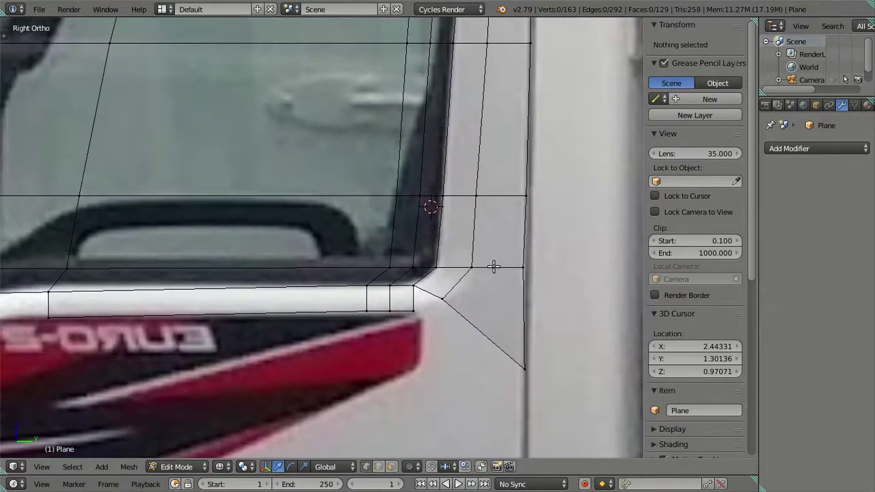
{"action": "left_click", "coordinate": [494, 267]}
{"action": "left_click", "coordinate": [479, 272], "text": "shift"}
{"action": "key", "text": "g"}
{"action": "key", "text": "z"}
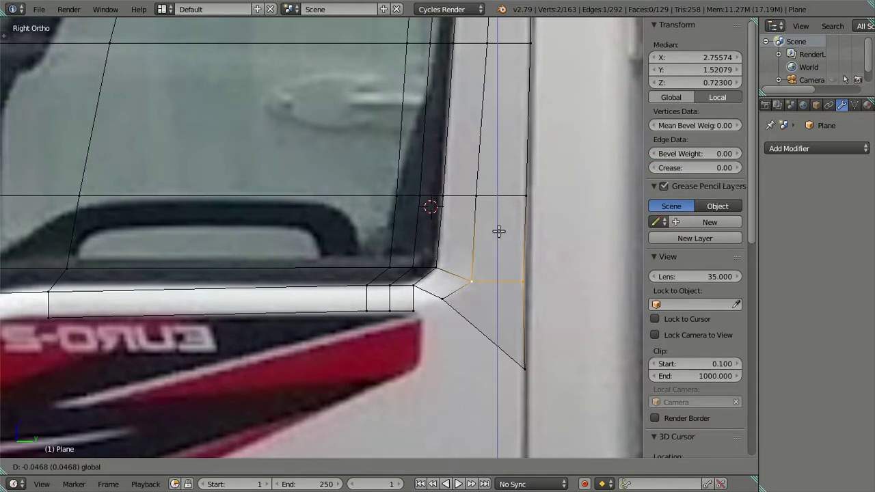
{"action": "left_click", "coordinate": [499, 233]}
Step: Reposition the vertex near the corner vertically, then along Y
{"action": "right_click", "coordinate": [445, 300]}
{"action": "key", "text": "g"}
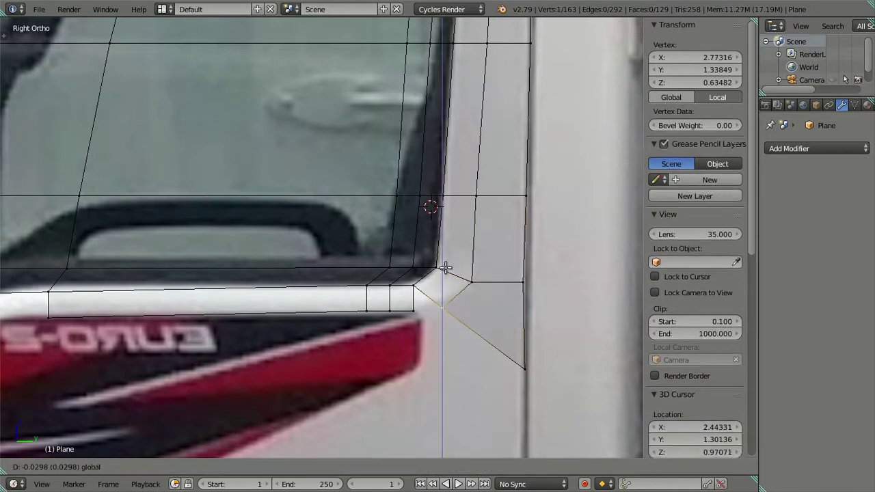
{"action": "left_click", "coordinate": [447, 273]}
{"action": "key", "text": "g"}
{"action": "key", "text": "y"}
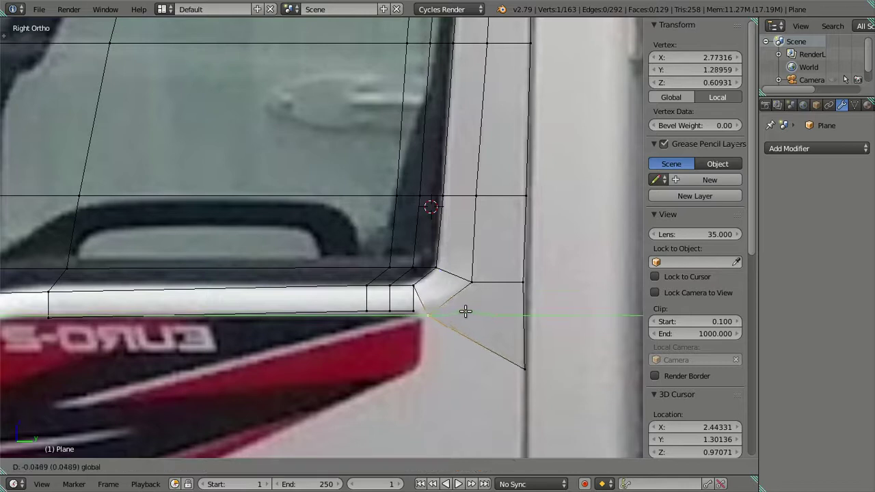
{"action": "left_click", "coordinate": [465, 312]}
{"action": "key", "text": "g"}
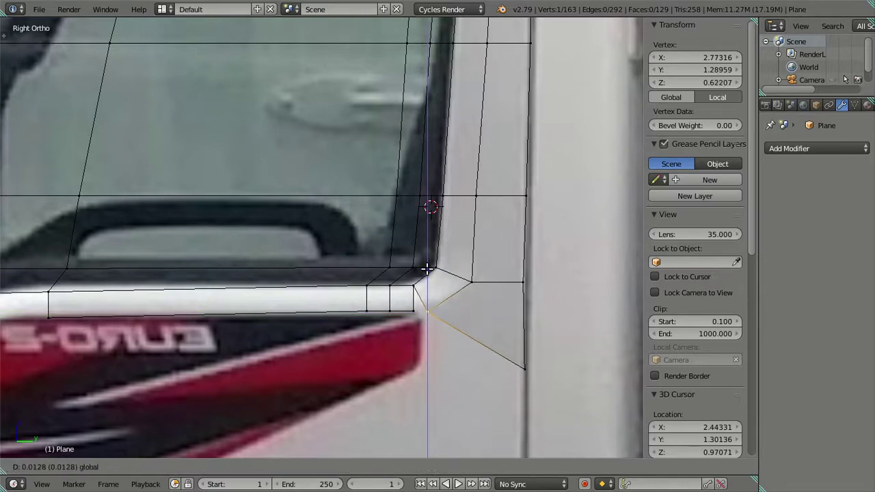
{"action": "key", "text": "Escape"}
Step: Lower the corner wedge's lowest vertex along Z to match the photo
{"action": "right_click", "coordinate": [526, 359]}
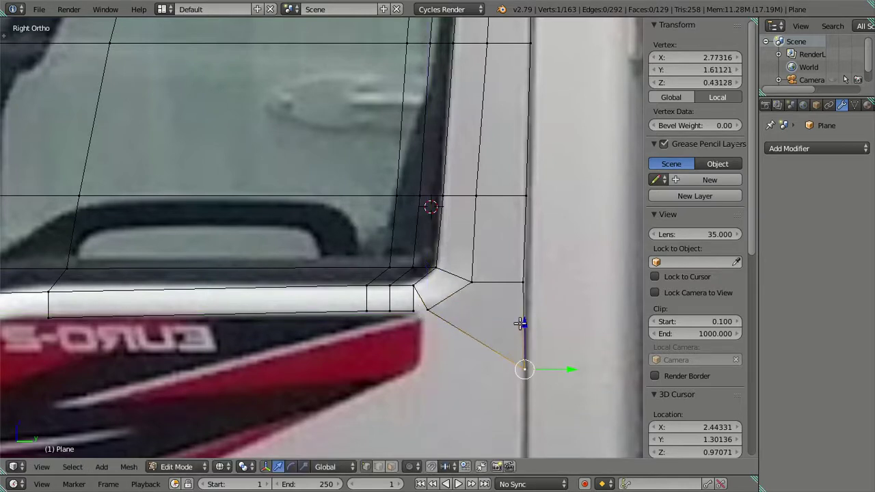
{"action": "key", "text": "g"}
{"action": "key", "text": "z"}
{"action": "left_click", "coordinate": [520, 351]}
{"action": "scroll", "coordinate": [435, 315], "scroll_direction": "up", "scroll_amount": 2}
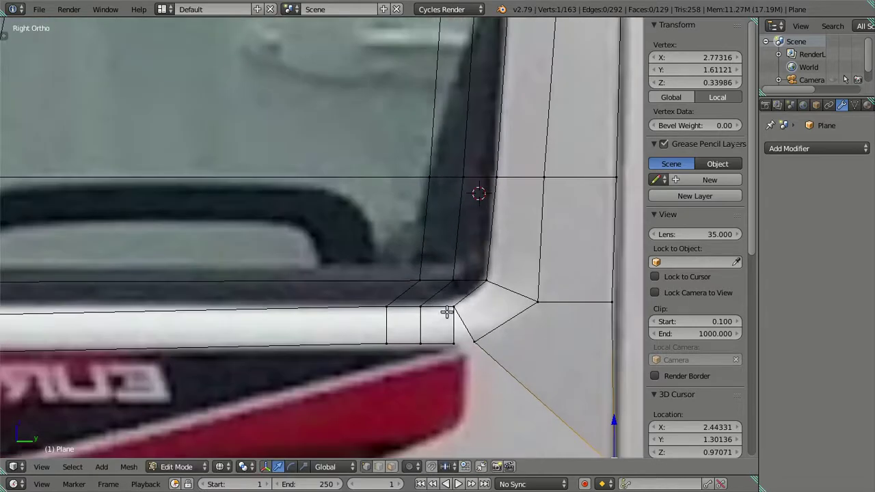
Step: Merge the two vertices at the window's lower corner into one
{"action": "right_click", "coordinate": [471, 343]}
{"action": "right_click", "coordinate": [452, 346], "text": "ctrl"}
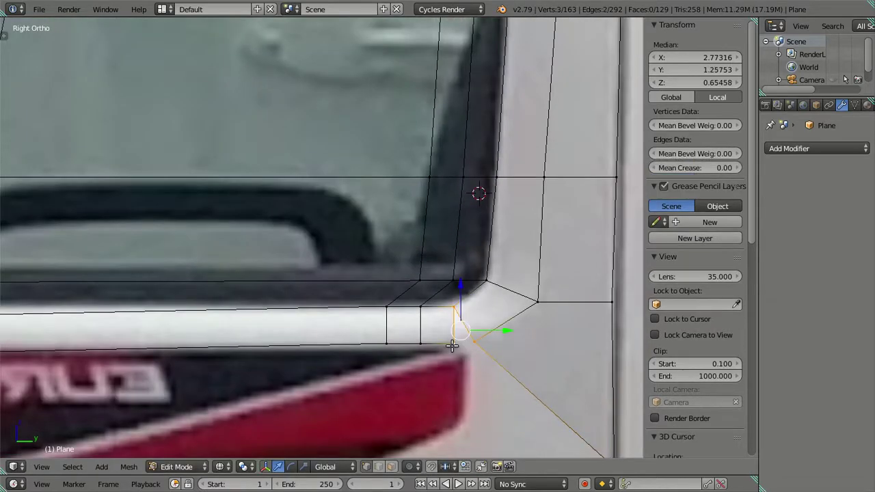
{"action": "right_click", "coordinate": [453, 345], "text": "shift"}
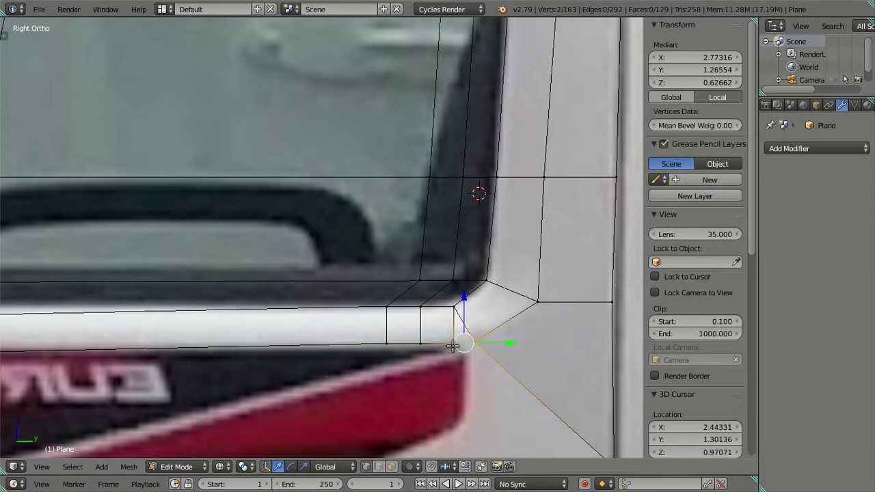
{"action": "key", "text": "alt+m"}
{"action": "left_click", "coordinate": [453, 347]}
{"action": "key", "text": "a"}
{"action": "scroll", "coordinate": [398, 326], "scroll_direction": "down", "scroll_amount": 2}
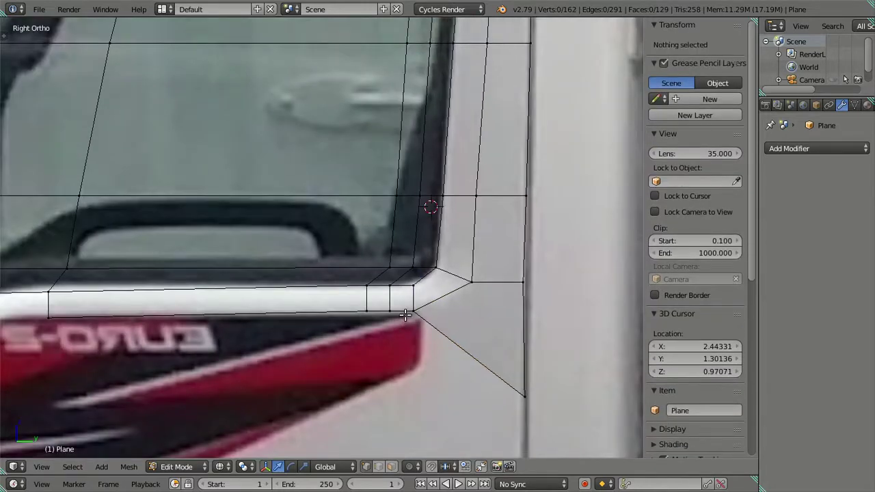
Step: Move the wedge's lower vertex along Y and up toward the frame
{"action": "right_click", "coordinate": [410, 313]}
{"action": "key", "text": "g"}
{"action": "key", "text": "y"}
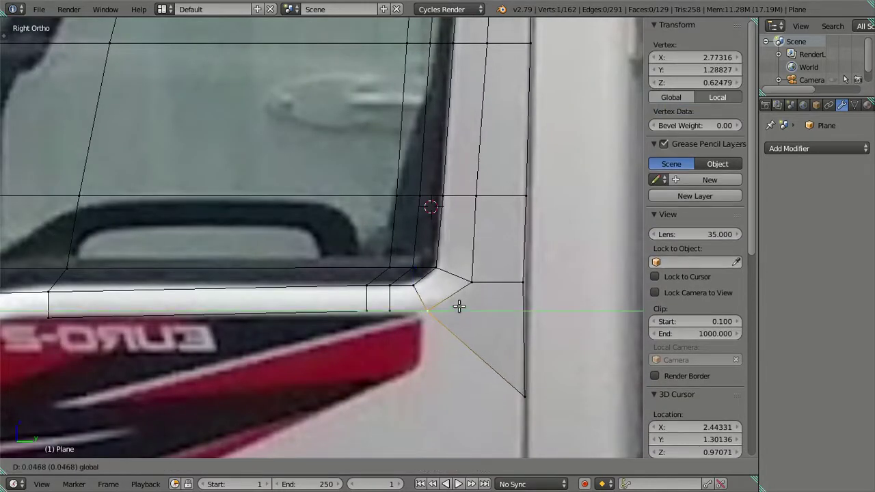
{"action": "left_click", "coordinate": [454, 306]}
{"action": "left_click", "coordinate": [448, 303]}
{"action": "key", "text": "g"}
{"action": "key", "text": "Escape"}
{"action": "key", "text": "g"}
{"action": "left_click", "coordinate": [484, 272]}
Step: Raise two wedge vertices slightly to align with the reference
{"action": "right_click", "coordinate": [511, 280], "text": "shift"}
{"action": "key", "text": "g"}
{"action": "left_click", "coordinate": [513, 252]}
{"action": "right_click", "coordinate": [516, 275], "text": "shift"}
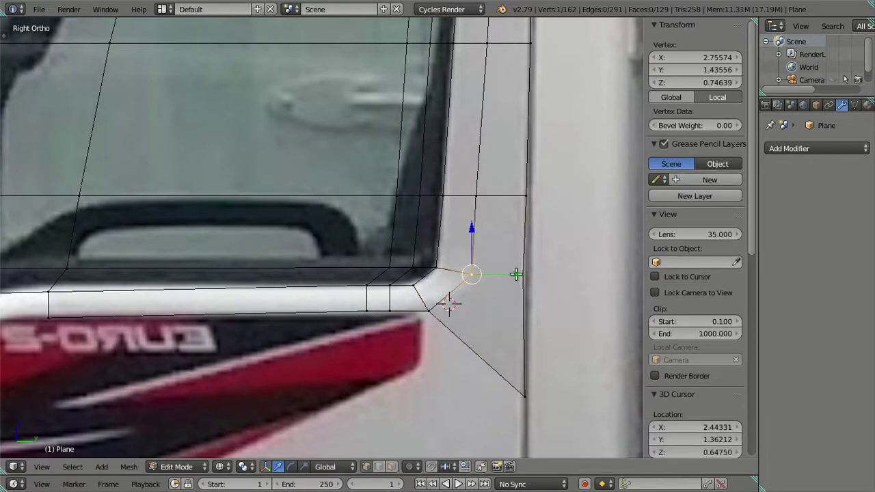
{"action": "right_click", "coordinate": [440, 309]}
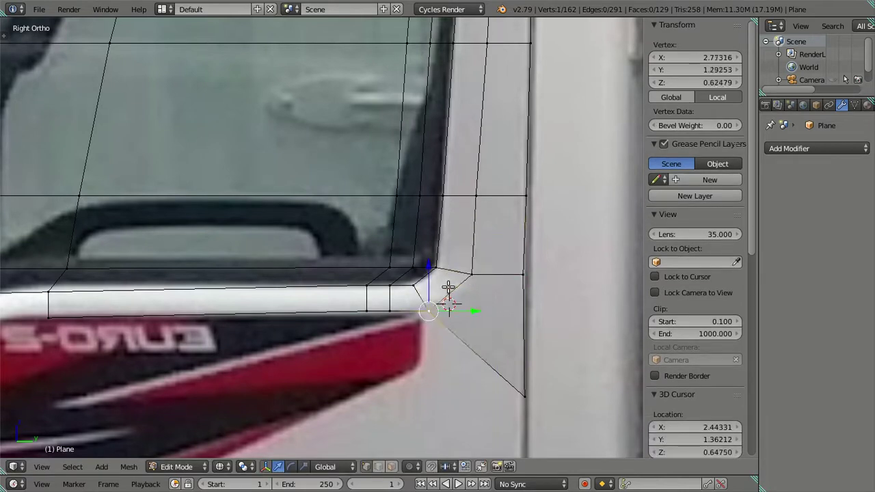
{"action": "key", "text": "a"}
{"action": "scroll", "coordinate": [410, 289], "scroll_direction": "down", "scroll_amount": 3}
{"action": "middle_click_drag", "start_coordinate": [335, 283], "coordinate": [368, 300], "text": "shift"}
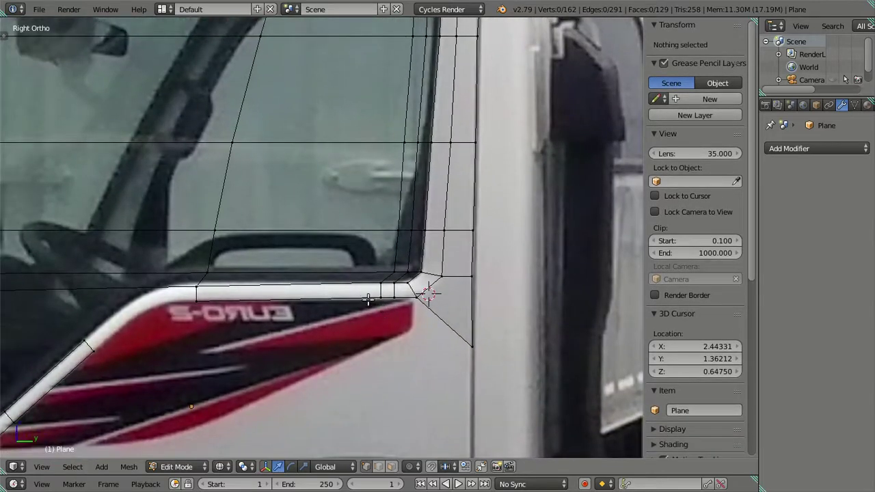
{"action": "scroll", "coordinate": [367, 294], "scroll_direction": "up", "scroll_amount": 2}
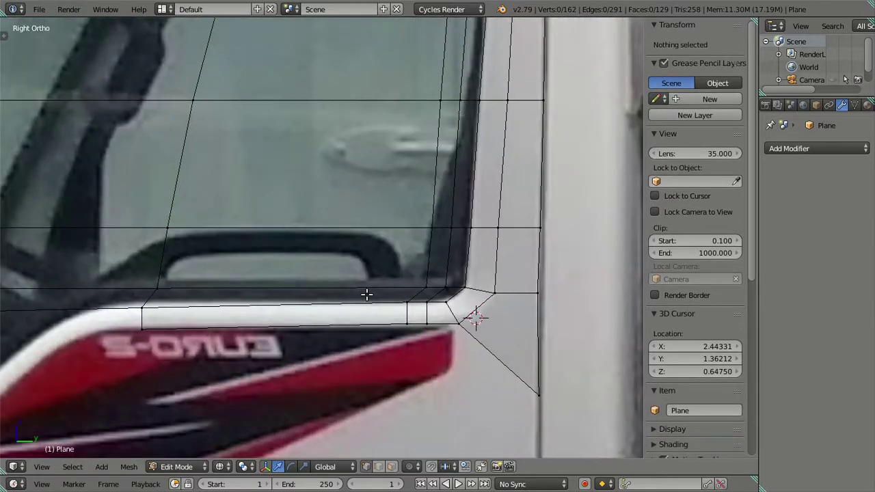
{"action": "scroll", "coordinate": [367, 294], "scroll_direction": "down", "scroll_amount": 3}
{"action": "middle_click_drag", "start_coordinate": [424, 289], "coordinate": [434, 317], "text": "shift"}
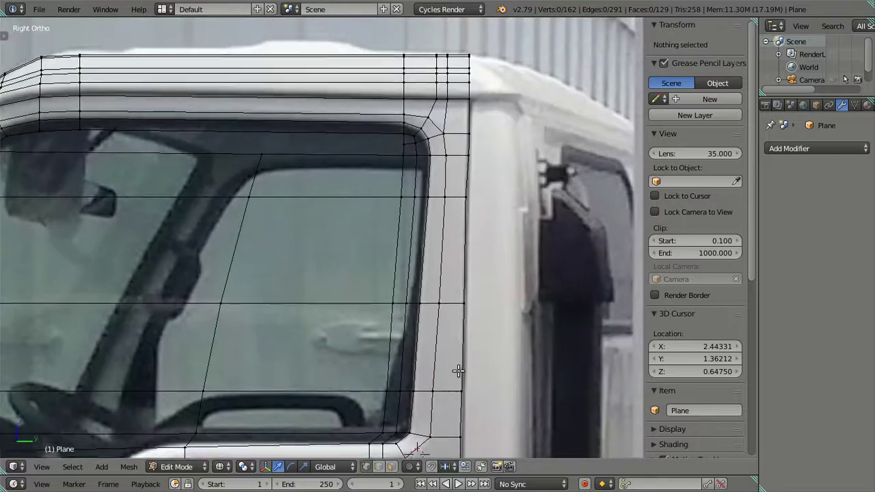
{"action": "scroll", "coordinate": [430, 314], "scroll_direction": "up", "scroll_amount": 3}
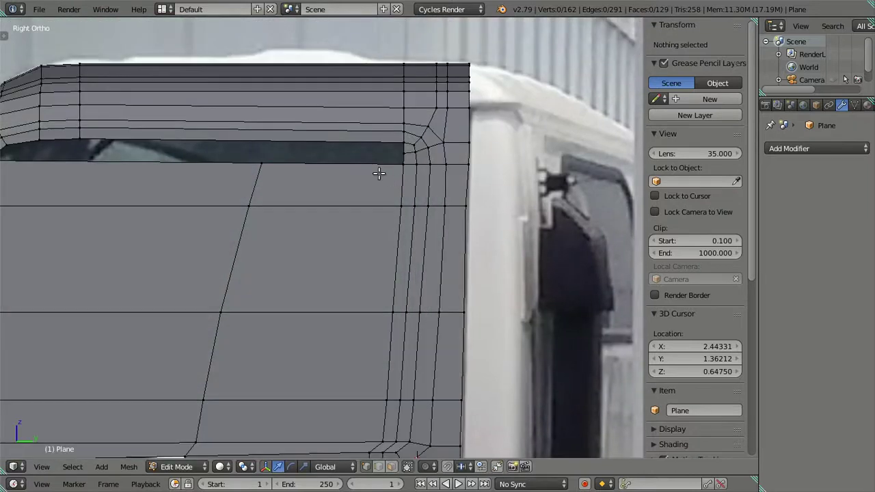
{"action": "scroll", "coordinate": [385, 167], "scroll_direction": "down", "scroll_amount": 1}
{"action": "scroll", "coordinate": [385, 167], "scroll_direction": "up", "scroll_amount": 2}
{"action": "scroll", "coordinate": [444, 289], "scroll_direction": "down", "scroll_amount": 2, "text": "shift"}
{"action": "key", "text": "z"}
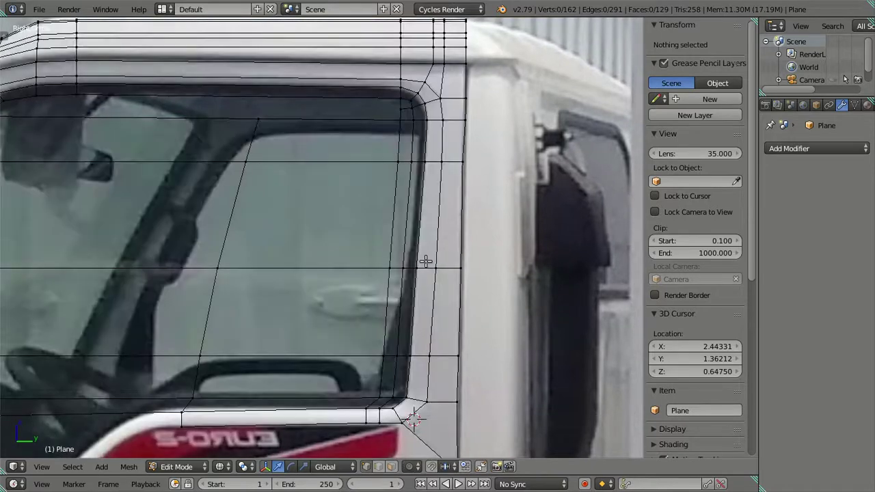
{"action": "key", "text": "z"}
{"action": "right_click", "coordinate": [385, 299], "text": "alt"}
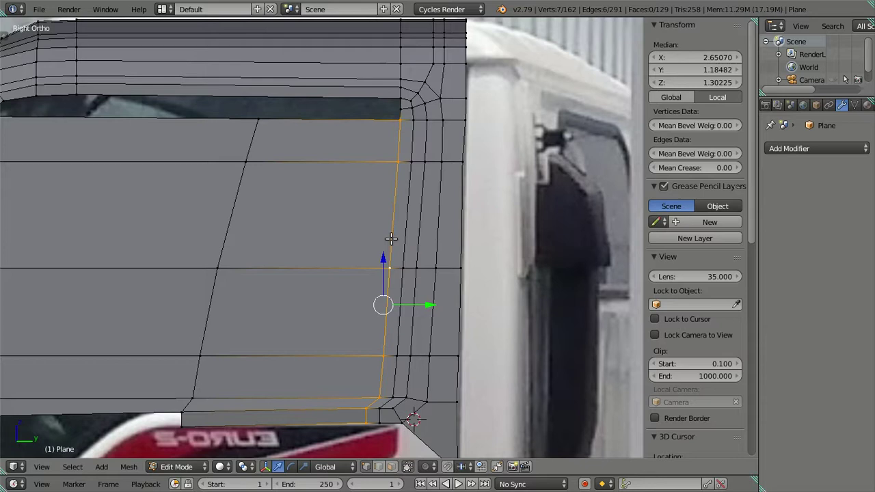
{"action": "key", "text": "a"}
{"action": "scroll", "coordinate": [411, 294], "scroll_direction": "down", "scroll_amount": 2, "text": "shift"}
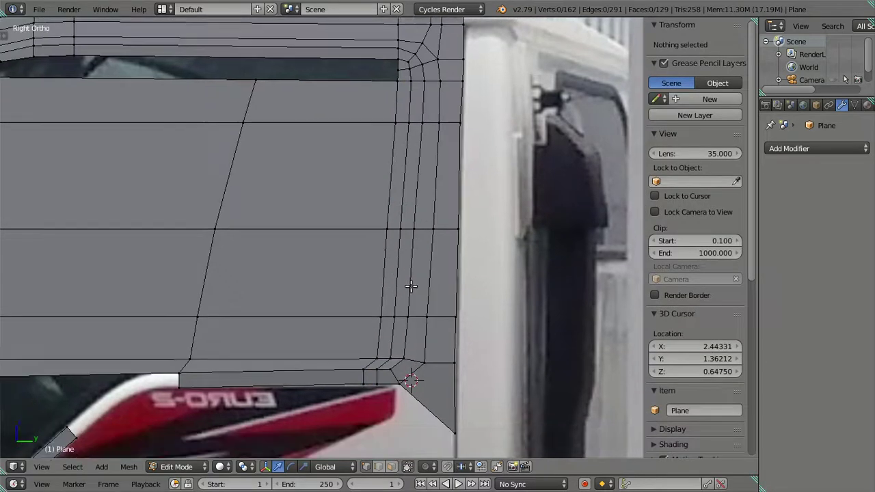
{"action": "key", "text": "z"}
{"action": "scroll", "coordinate": [403, 316], "scroll_direction": "up", "scroll_amount": 2}
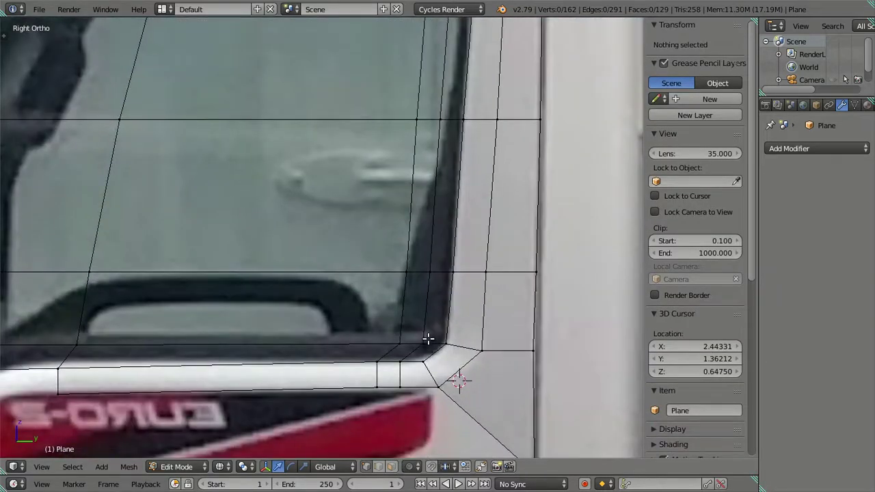
Step: Move the window's lower corner vertex vertically along Z to a new height
{"action": "right_click", "coordinate": [423, 343]}
{"action": "key", "text": "g"}
{"action": "key", "text": "z"}
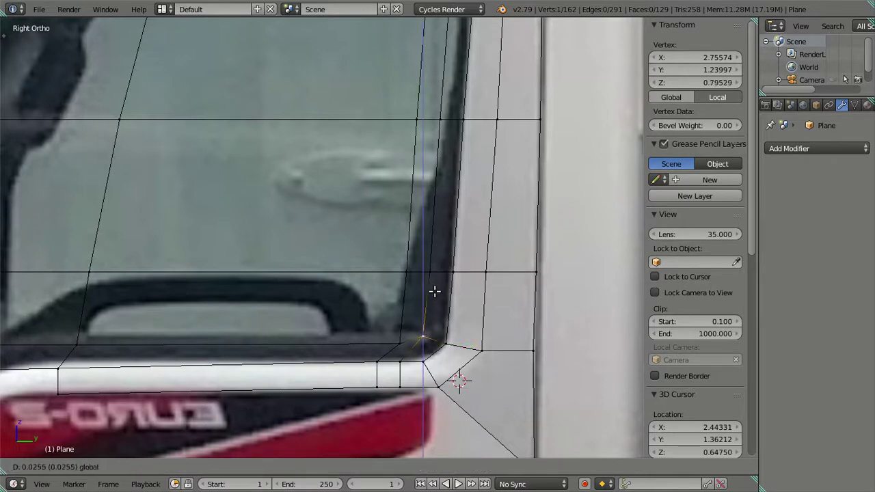
{"action": "left_click", "coordinate": [435, 292]}
Step: Dissolve the edge between two vertices on the window frame strip
{"action": "right_click", "coordinate": [405, 361]}
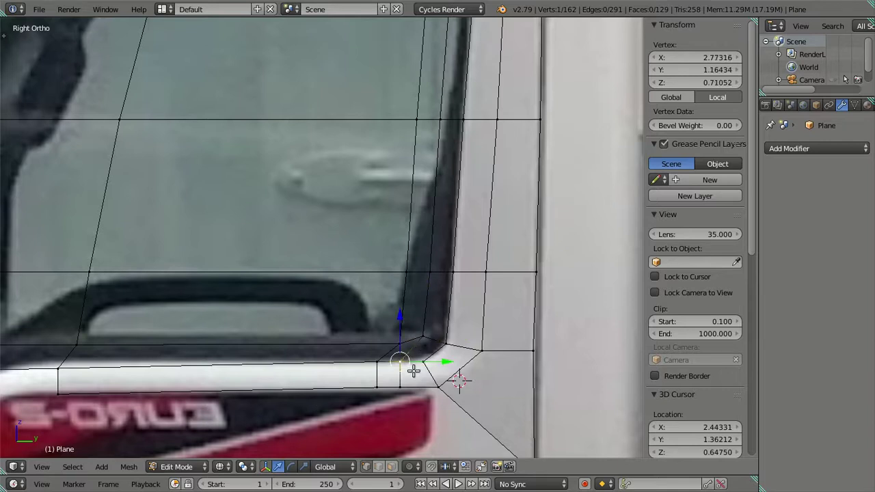
{"action": "right_click", "coordinate": [423, 339], "text": "shift"}
{"action": "key", "text": "x"}
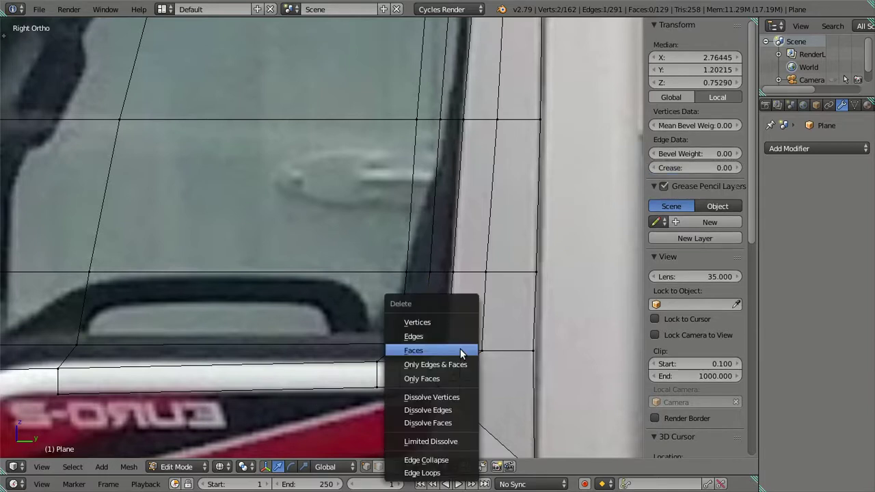
{"action": "left_click", "coordinate": [451, 411]}
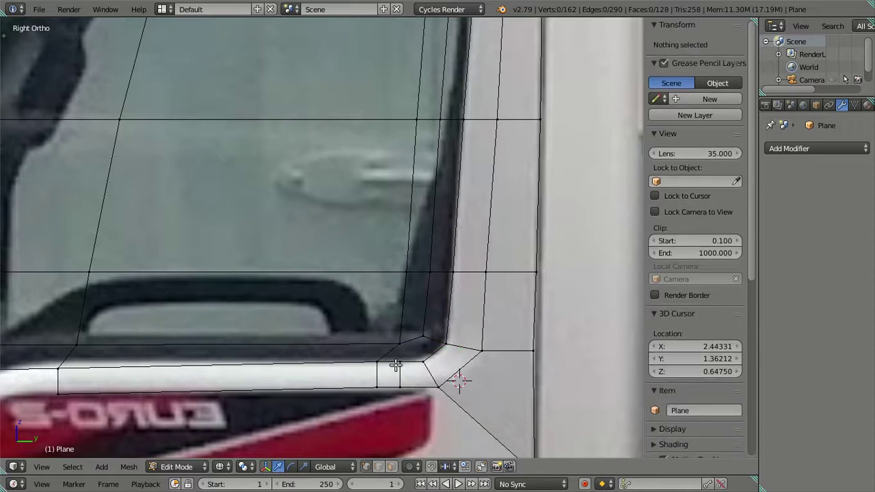
Step: Reposition the corner vertex and its neighbour, raising both to the frame line
{"action": "right_click", "coordinate": [399, 343]}
{"action": "key", "text": "g"}
{"action": "key", "text": "y"}
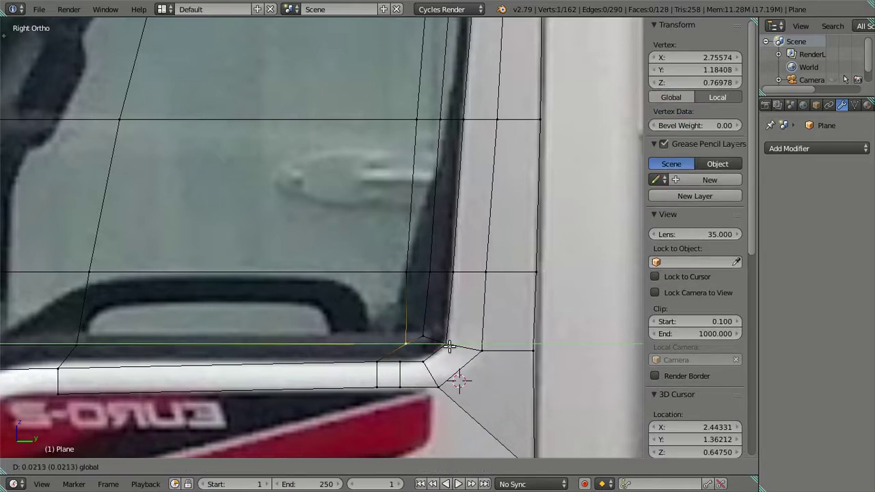
{"action": "left_click", "coordinate": [449, 347]}
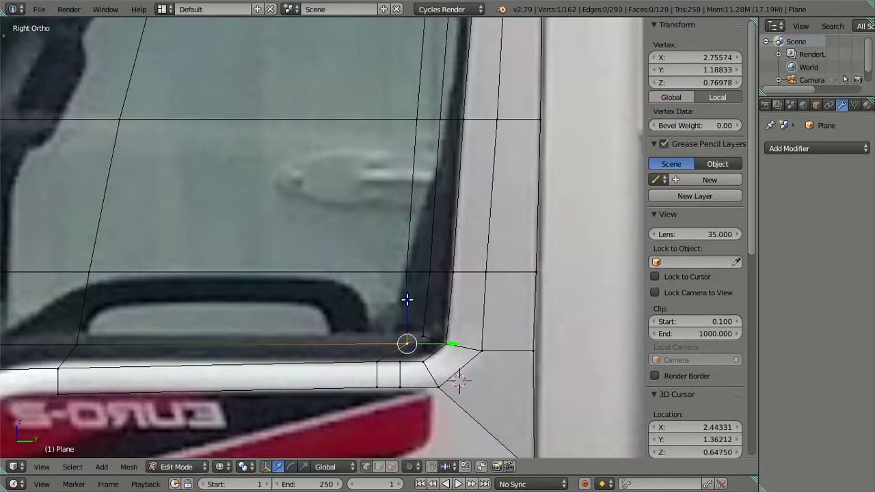
{"action": "left_click_drag", "start_coordinate": [407, 299], "coordinate": [406, 302]}
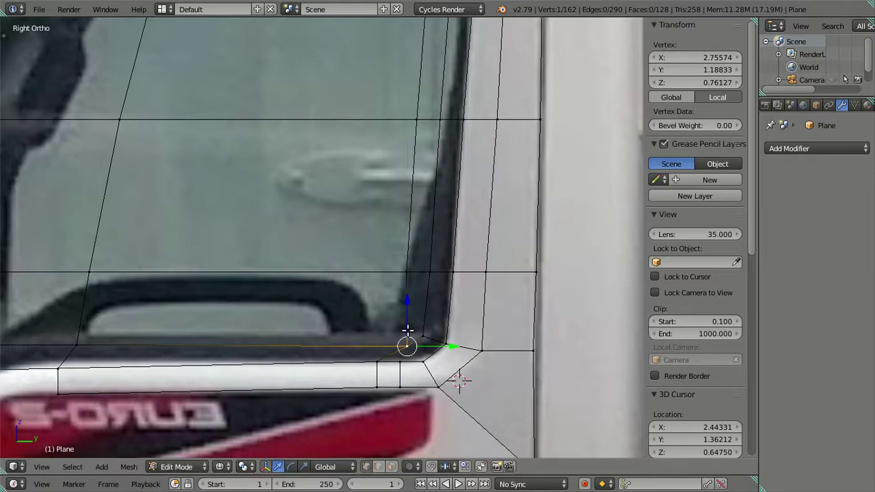
{"action": "key", "text": "ctrl+z"}
{"action": "key", "text": "ctrl+z"}
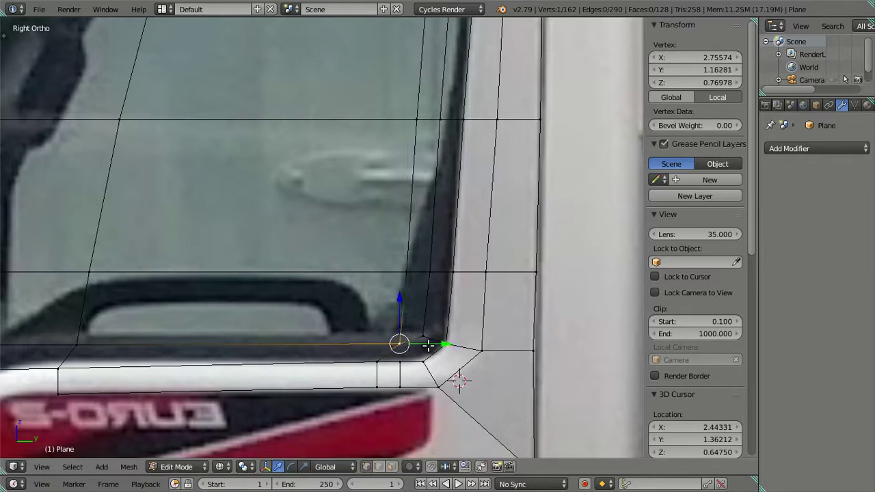
{"action": "right_click", "coordinate": [442, 342], "text": "shift"}
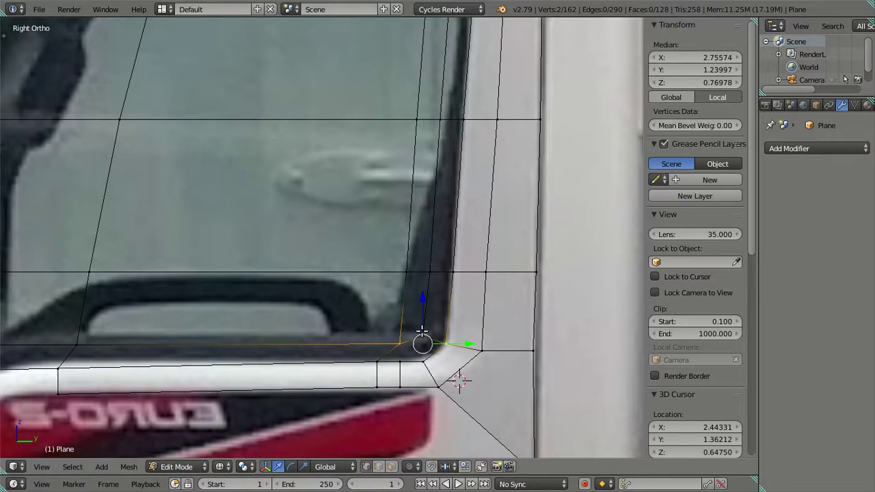
{"action": "mouse_move", "coordinate": [434, 295]}
{"action": "left_mouse_down"}
{"action": "mouse_move", "coordinate": [436, 288]}
{"action": "mouse_move", "coordinate": [452, 330]}
{"action": "mouse_move", "coordinate": [465, 333]}
{"action": "left_mouse_up"}
{"action": "left_click", "coordinate": [465, 334]}
Step: Fill the gap between the four strip vertices with a new face
{"action": "right_click", "coordinate": [440, 359], "text": "shift"}
{"action": "right_click", "coordinate": [424, 362], "text": "shift"}
{"action": "right_click", "coordinate": [401, 346], "text": "shift"}
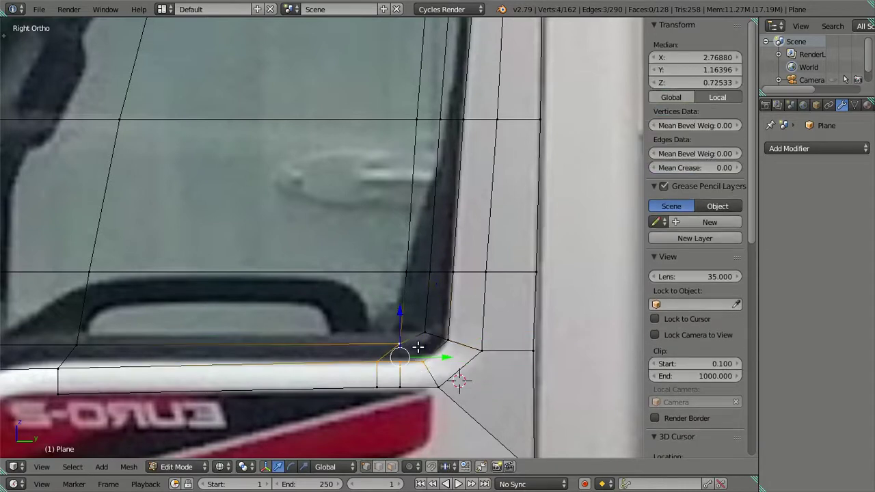
{"action": "right_click", "coordinate": [424, 337], "text": "shift"}
{"action": "right_click", "coordinate": [398, 346], "text": "shift"}
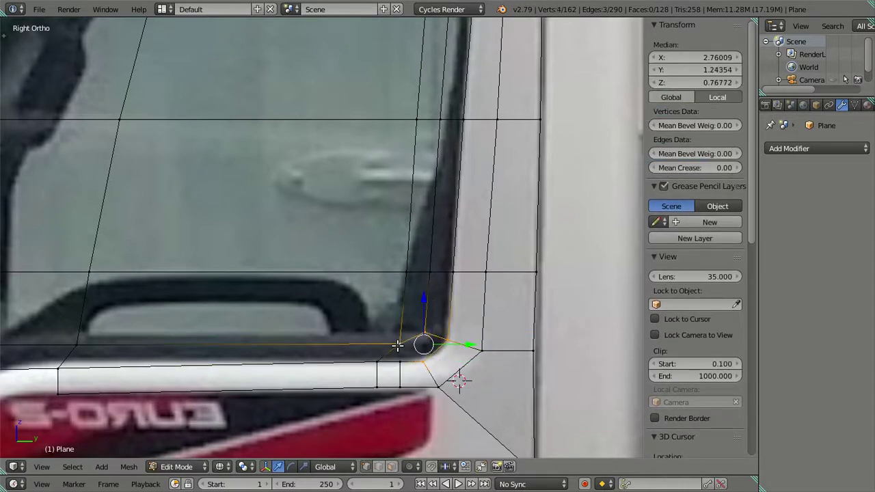
{"action": "key", "text": "f"}
{"action": "key", "text": "g"}
{"action": "key", "text": "Escape"}
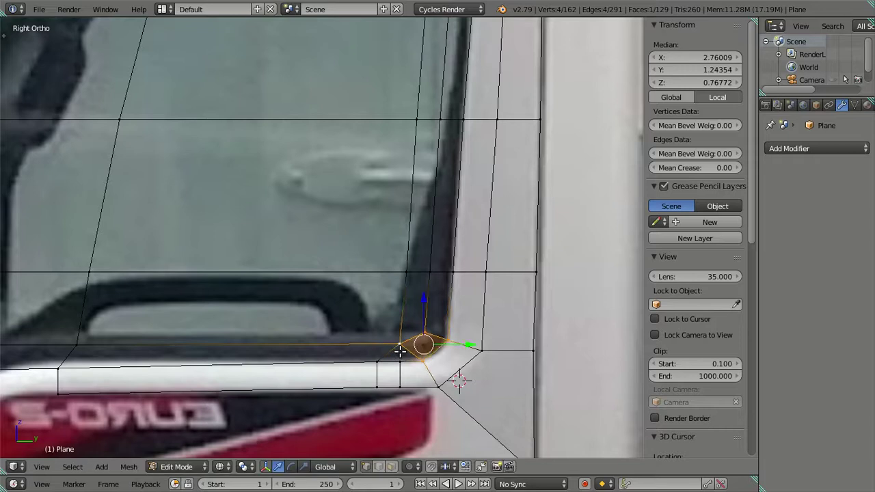
{"action": "key", "text": "a"}
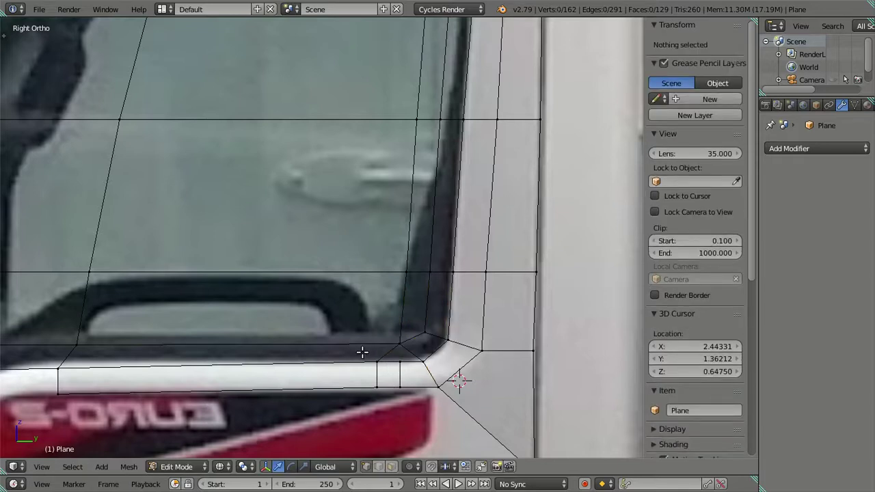
Step: Dissolve the extra edge at the window corner and inspect it in solid shading
{"action": "right_click", "coordinate": [401, 372], "text": "alt"}
{"action": "key", "text": "x"}
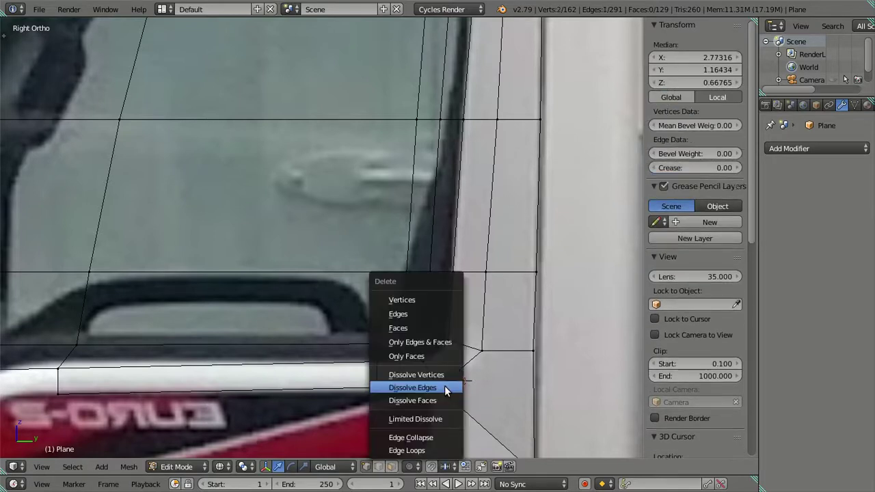
{"action": "left_click", "coordinate": [445, 387]}
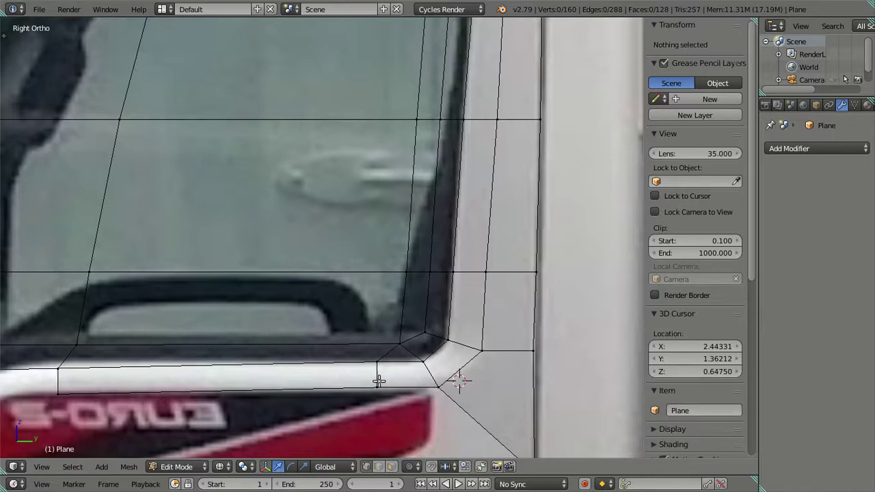
{"action": "key", "text": "z"}
{"action": "mouse_move", "coordinate": [375, 381]}
{"action": "middle_mouse_down"}
{"action": "mouse_move", "coordinate": [410, 372]}
{"action": "mouse_move", "coordinate": [434, 322]}
{"action": "mouse_move", "coordinate": [434, 298]}
{"action": "mouse_move", "coordinate": [449, 320]}
{"action": "mouse_move", "coordinate": [431, 341]}
{"action": "mouse_move", "coordinate": [383, 322]}
{"action": "mouse_move", "coordinate": [272, 322]}
{"action": "mouse_move", "coordinate": [258, 330]}
{"action": "mouse_move", "coordinate": [411, 358]}
{"action": "middle_mouse_up"}
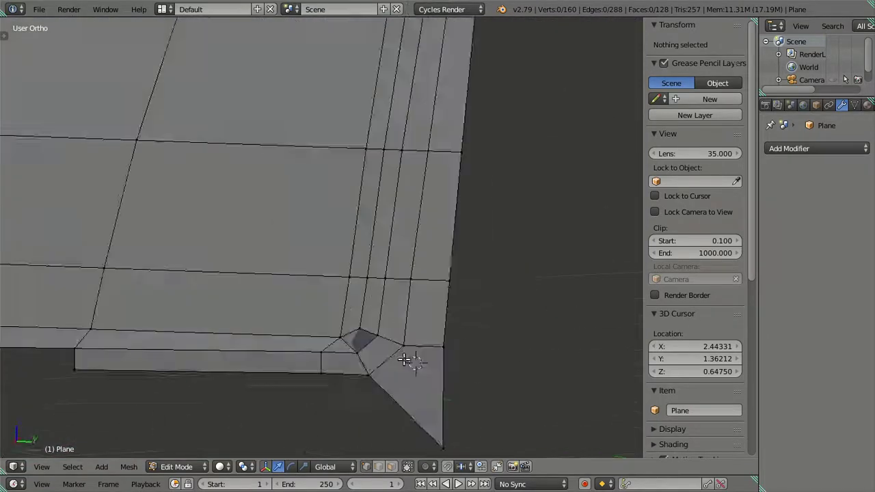
{"action": "key", "text": "z"}
Step: Remove the stray corner edge and face using the corner vertices
{"action": "right_click", "coordinate": [426, 354]}
{"action": "key", "text": "a"}
{"action": "right_click", "coordinate": [428, 345]}
{"action": "right_click", "coordinate": [428, 345], "text": "shift"}
{"action": "key", "text": "x"}
{"action": "left_click", "coordinate": [428, 345]}
{"action": "key", "text": "z"}
Step: Delete the small face at the window corner in face select mode
{"action": "left_click", "coordinate": [391, 466]}
{"action": "right_click", "coordinate": [397, 316]}
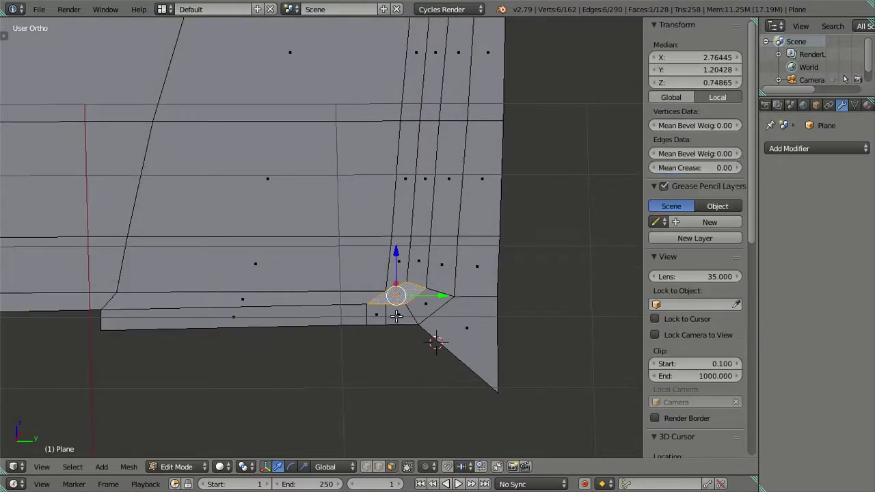
{"action": "key", "text": "x"}
{"action": "left_click", "coordinate": [483, 239]}
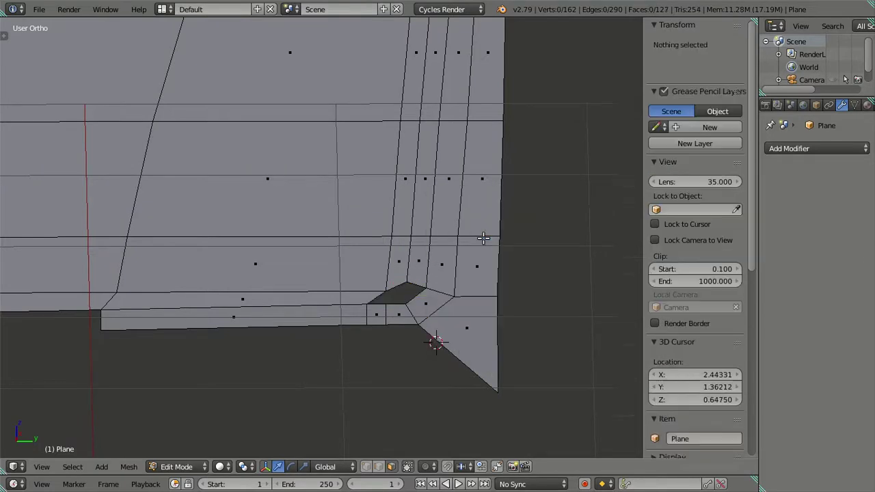
Step: Dissolve the leftover edge at the window corner
{"action": "left_click", "coordinate": [382, 467]}
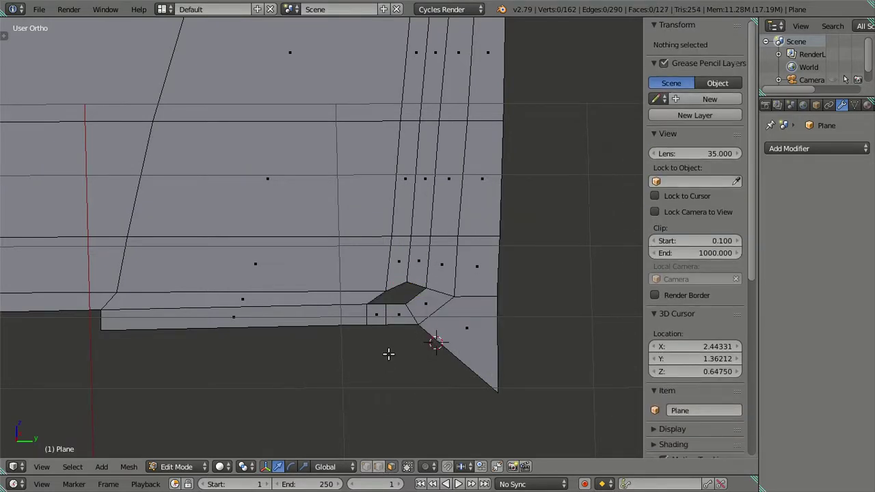
{"action": "right_click", "coordinate": [386, 316]}
{"action": "key", "text": "x"}
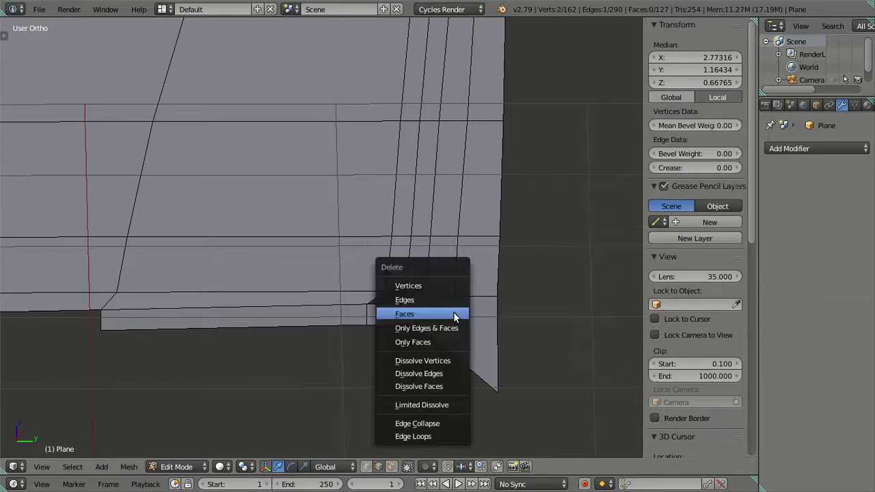
{"action": "left_click", "coordinate": [441, 372]}
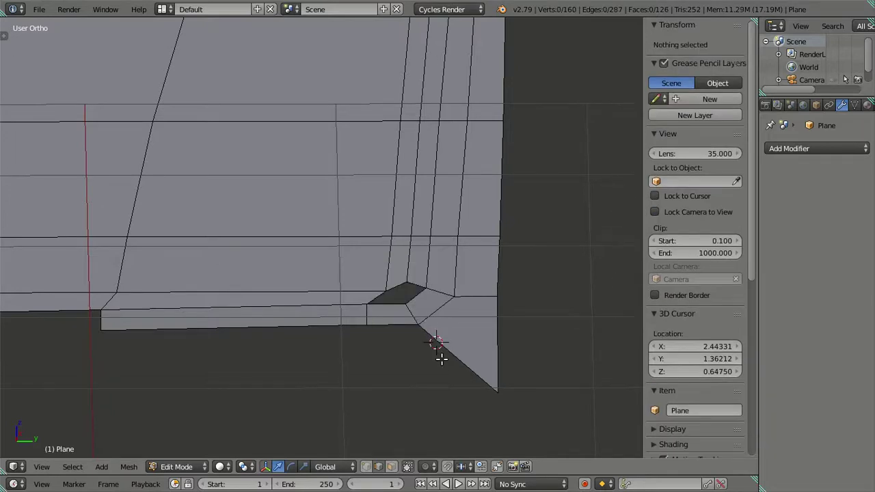
Step: Fill the corner hole with a new face in the side view
{"action": "key", "text": "KP_3"}
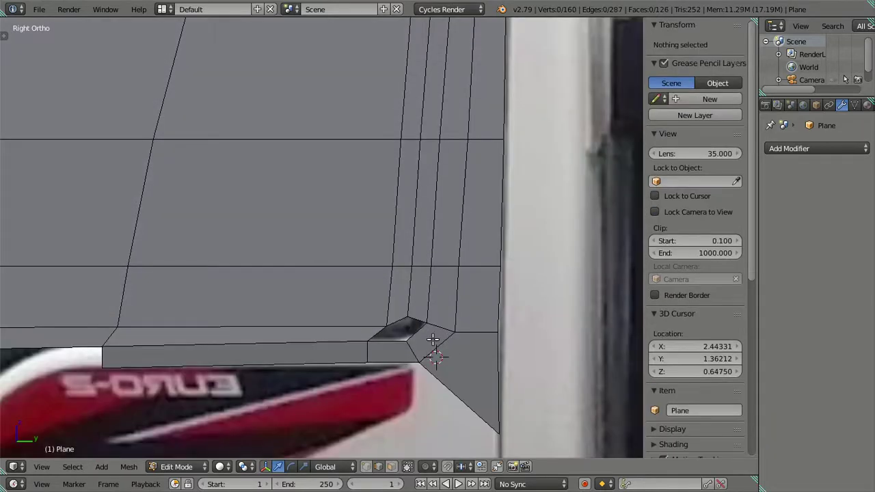
{"action": "right_click", "coordinate": [409, 327]}
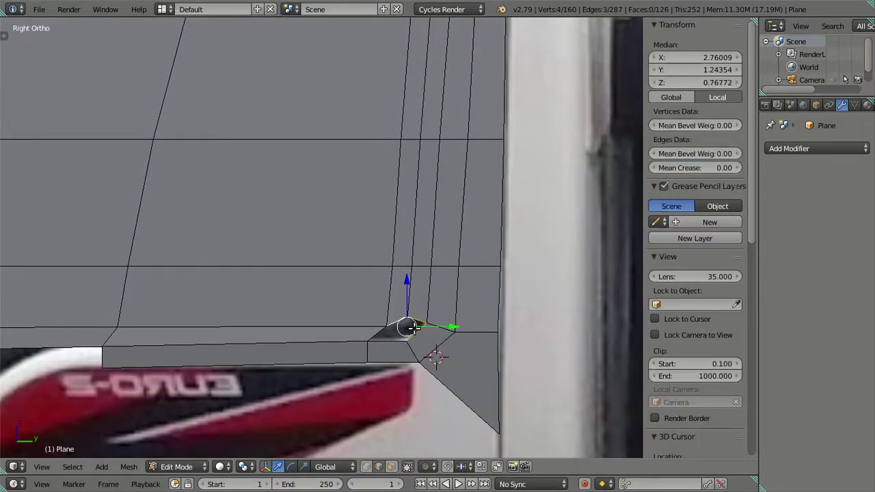
{"action": "key", "text": "f"}
{"action": "key", "text": "a"}
{"action": "scroll", "coordinate": [409, 396], "scroll_direction": "up", "scroll_amount": 1}
{"action": "scroll", "coordinate": [409, 395], "scroll_direction": "up", "scroll_amount": 1}
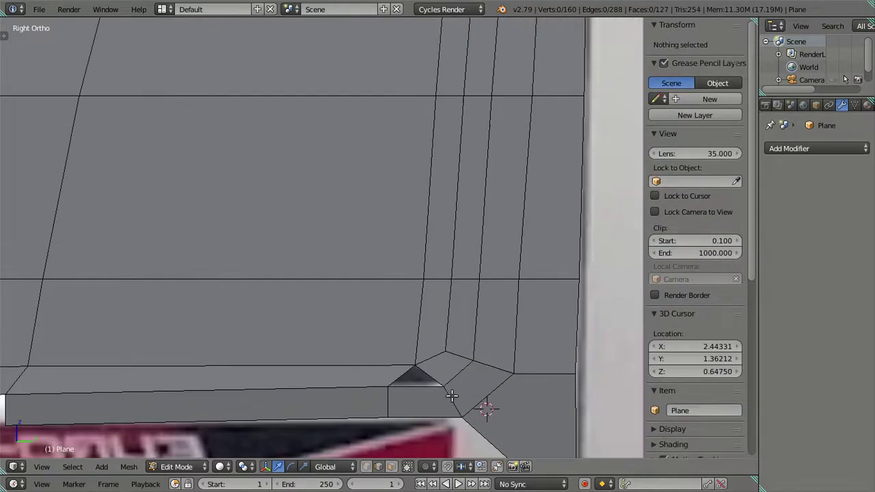
{"action": "key", "text": "z"}
Step: Slide the corner vertices along Y to line up with the photo's window edge
{"action": "right_click", "coordinate": [469, 362]}
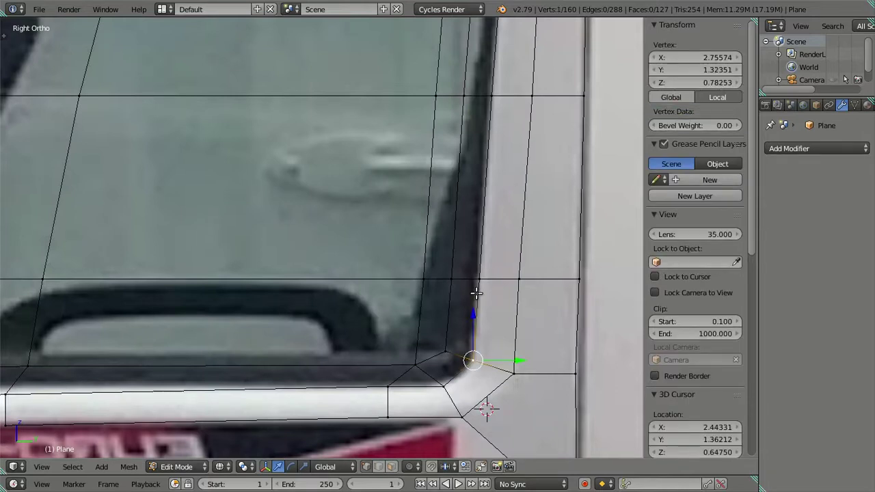
{"action": "key", "text": "a"}
{"action": "right_click", "coordinate": [417, 353]}
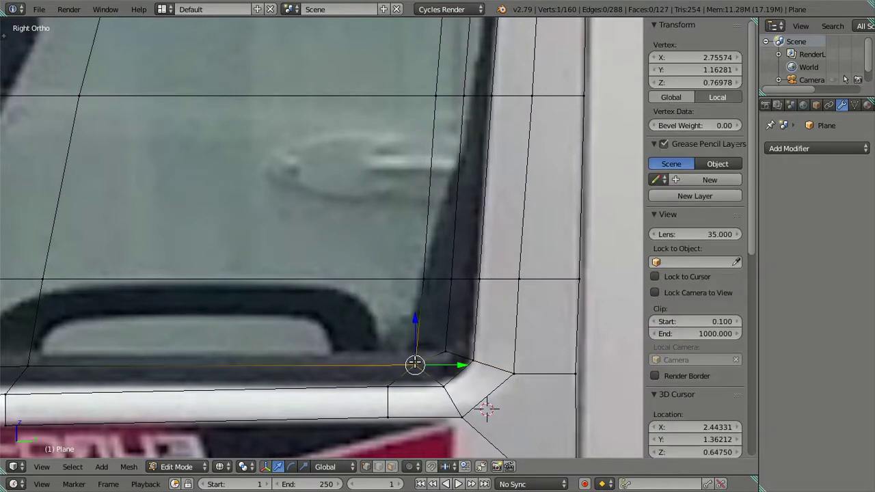
{"action": "right_click", "coordinate": [446, 352]}
{"action": "key", "text": "g"}
{"action": "key", "text": "y"}
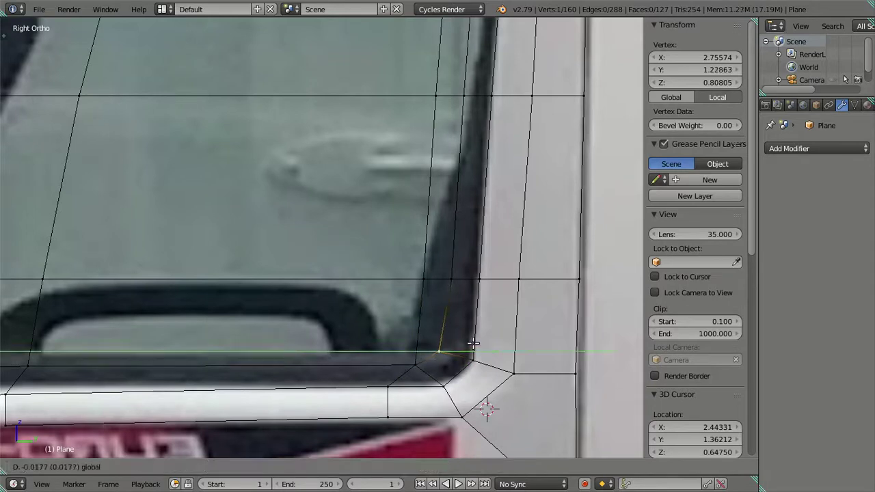
{"action": "left_click", "coordinate": [475, 344]}
{"action": "right_click", "coordinate": [415, 366]}
{"action": "left_click_drag", "start_coordinate": [455, 363], "coordinate": [468, 363]}
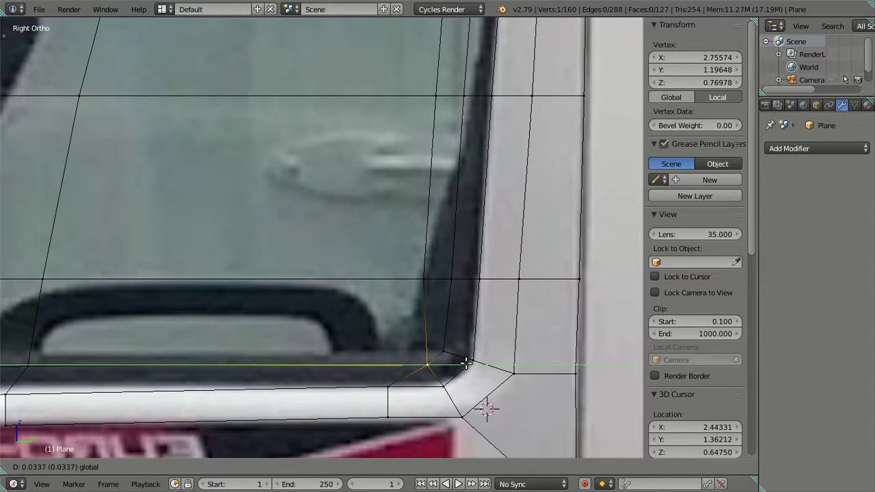
{"action": "key", "text": "a"}
Step: Pan and zoom the view over the reworked window corner
{"action": "middle_click_drag", "start_coordinate": [409, 363], "coordinate": [418, 266], "text": "shift"}
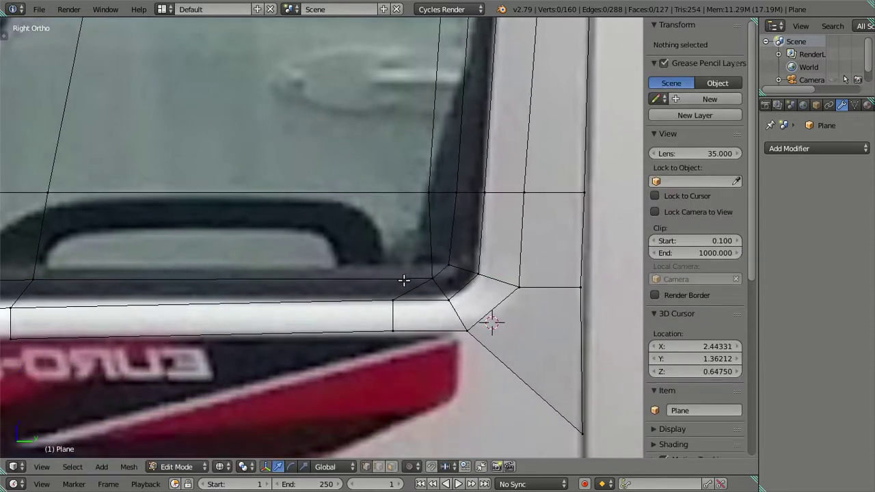
{"action": "scroll", "coordinate": [404, 280], "scroll_direction": "down", "scroll_amount": 3}
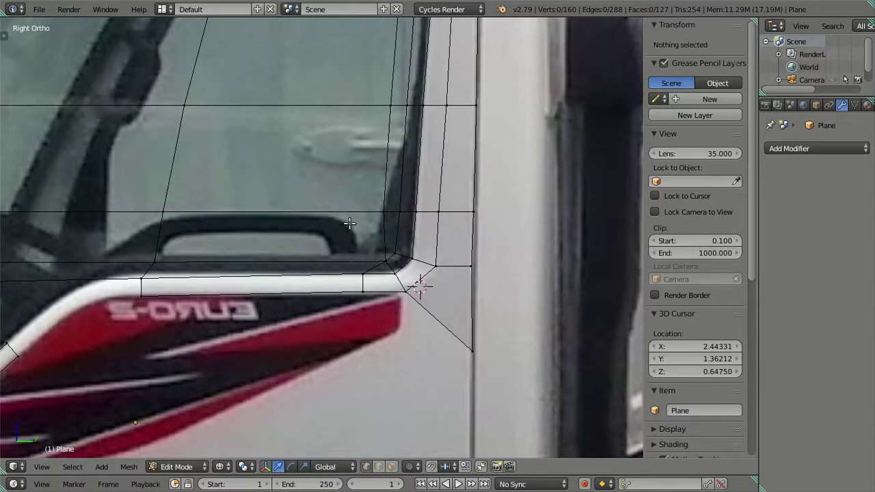
{"action": "scroll", "coordinate": [349, 224], "scroll_direction": "up", "scroll_amount": 1}
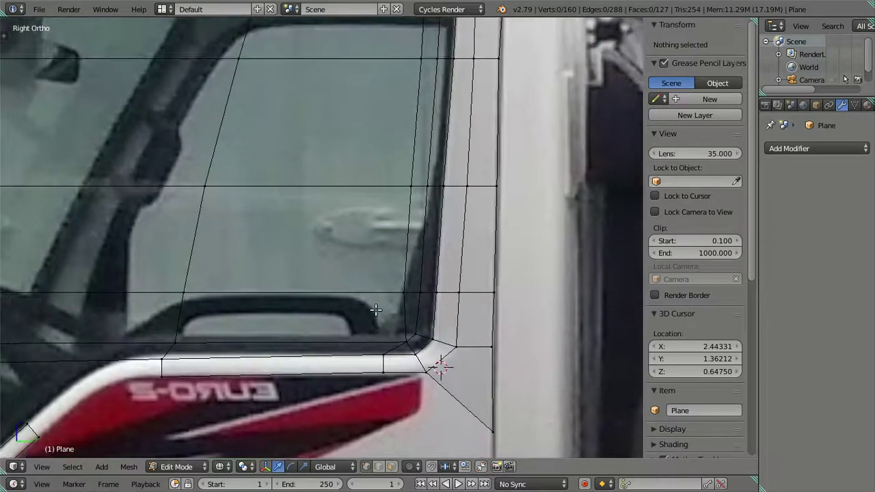
{"action": "scroll", "coordinate": [376, 311], "scroll_direction": "up", "scroll_amount": 1}
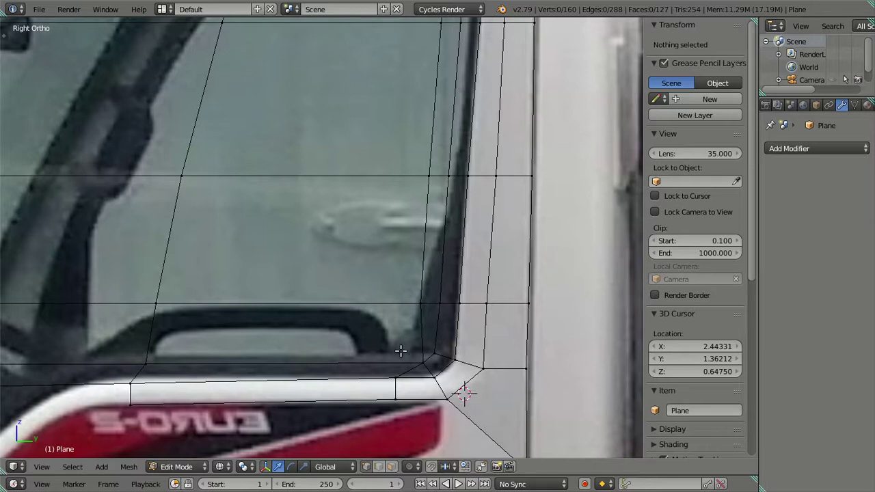
{"action": "scroll", "coordinate": [484, 293], "scroll_direction": "down", "scroll_amount": 2}
Step: Extrude a new vertex from the window frame corner, slide it along Y, and fill a face
{"action": "scroll", "coordinate": [417, 143], "scroll_direction": "down", "scroll_amount": 3}
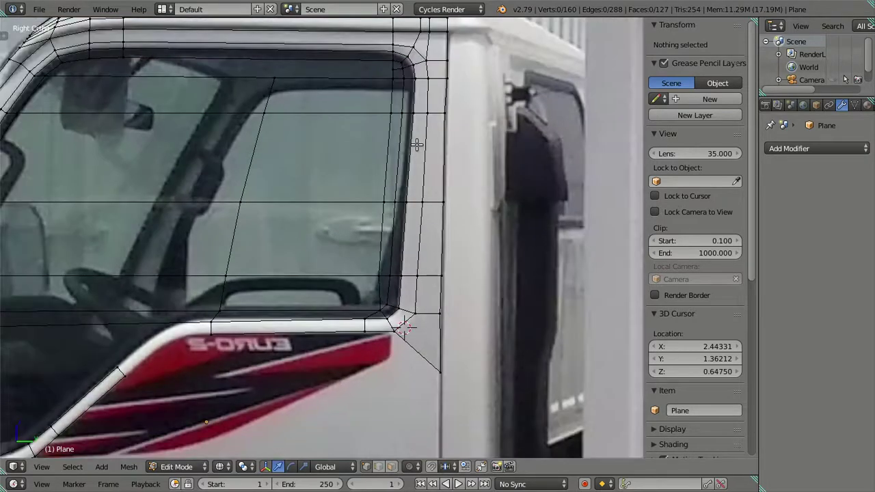
{"action": "middle_click_drag", "start_coordinate": [416, 142], "coordinate": [345, 217], "text": "shift"}
{"action": "key", "text": "z"}
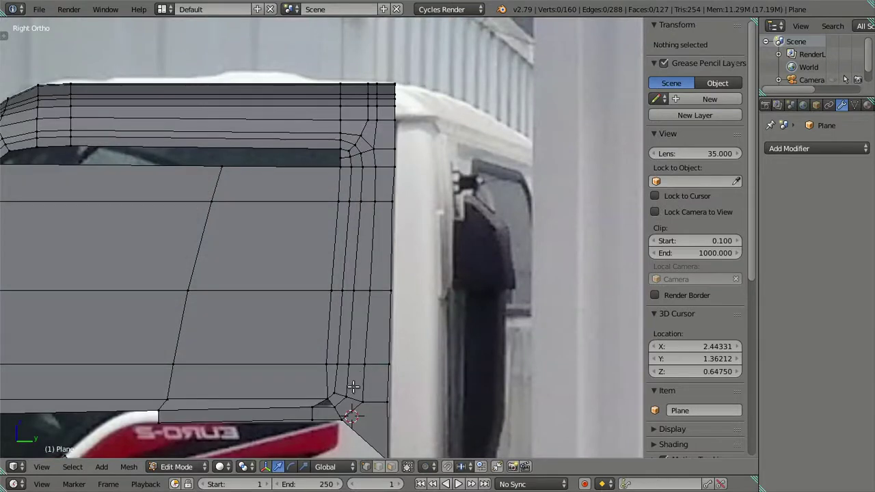
{"action": "scroll", "coordinate": [294, 424], "scroll_direction": "up", "scroll_amount": 3}
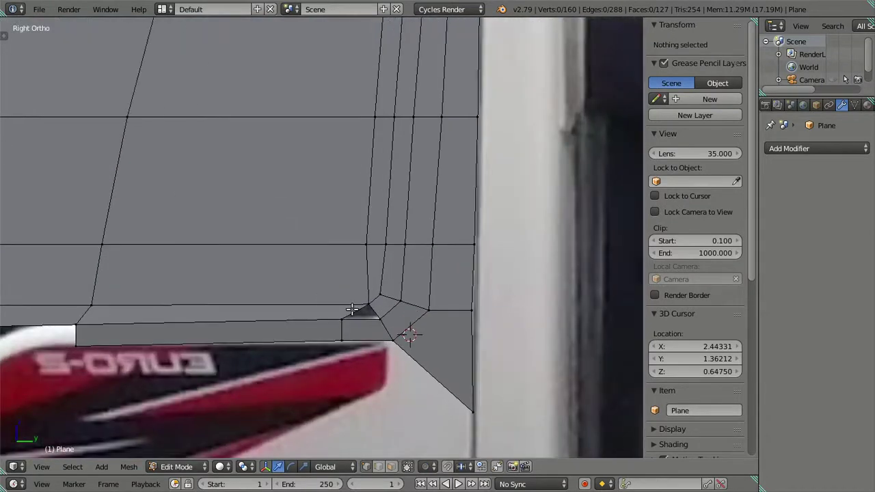
{"action": "right_click", "coordinate": [367, 307]}
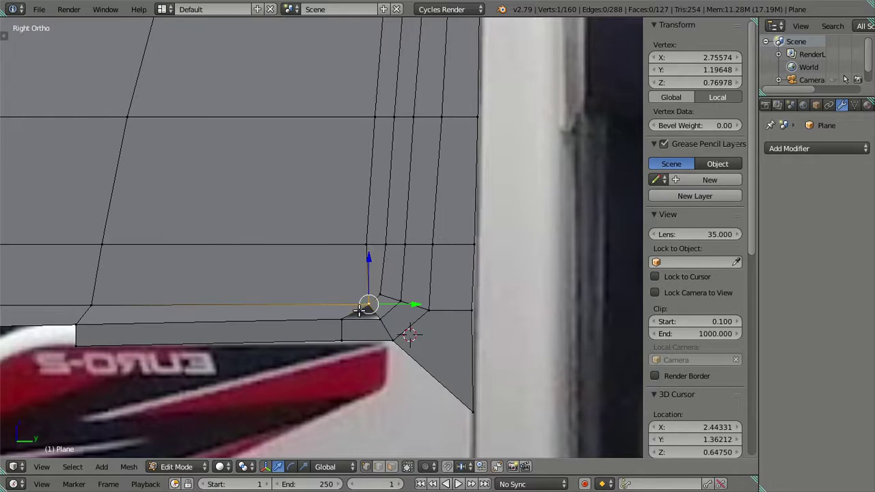
{"action": "key", "text": "e"}
{"action": "right_click", "coordinate": [324, 312]}
{"action": "key", "text": "g"}
{"action": "key", "text": "y"}
{"action": "left_click", "coordinate": [374, 303]}
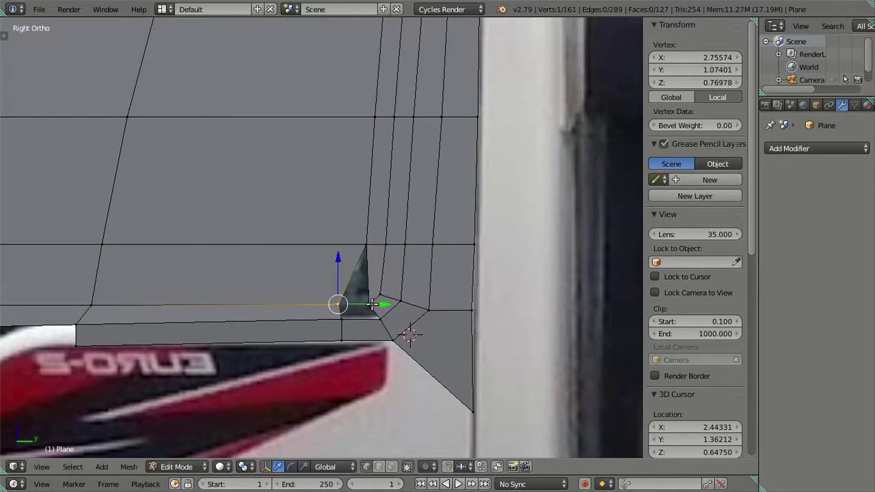
{"action": "right_click", "coordinate": [336, 305], "text": "ctrl"}
{"action": "key", "text": "f"}
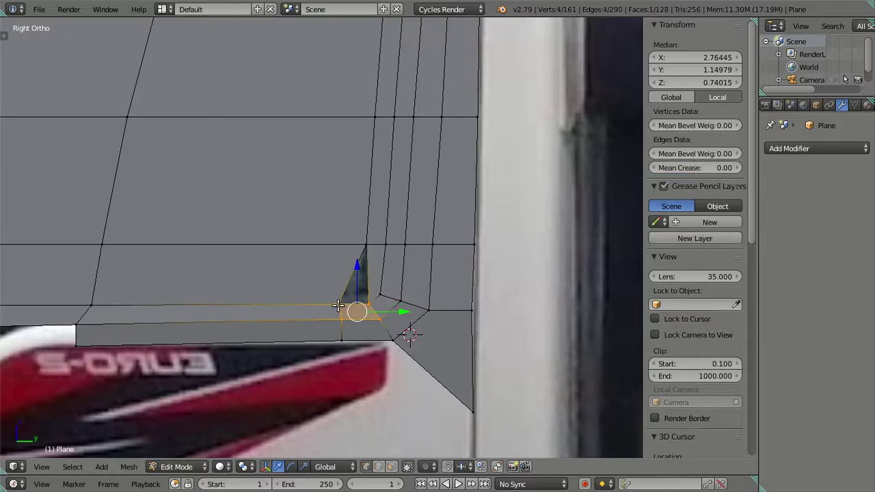
{"action": "key", "text": "a"}
Step: Pan down to the door corner and compare the mesh with the photo in wireframe
{"action": "scroll", "coordinate": [338, 301], "scroll_direction": "down", "scroll_amount": 2}
{"action": "scroll", "coordinate": [338, 299], "scroll_direction": "up", "scroll_amount": 1}
{"action": "scroll", "coordinate": [338, 299], "scroll_direction": "down", "scroll_amount": 5}
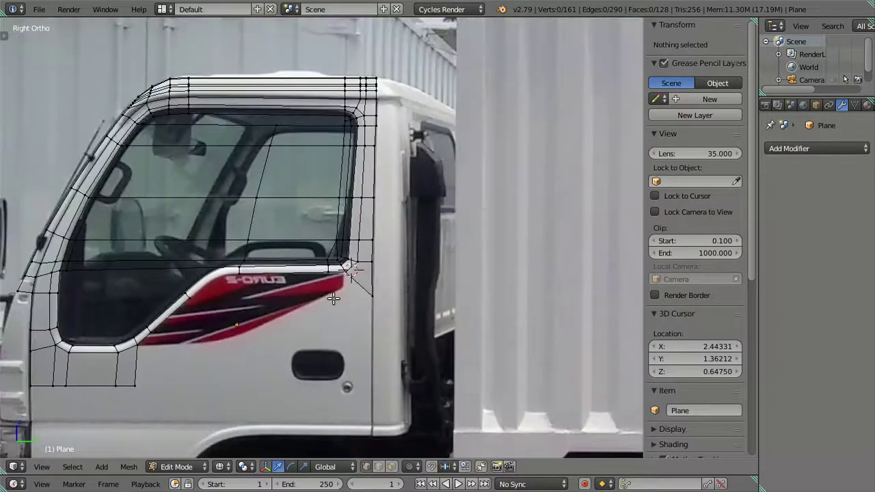
{"action": "scroll", "coordinate": [336, 297], "scroll_direction": "up", "scroll_amount": 5}
{"action": "key", "text": "z"}
{"action": "scroll", "coordinate": [336, 294], "scroll_direction": "up", "scroll_amount": 1}
{"action": "scroll", "coordinate": [335, 292], "scroll_direction": "up", "scroll_amount": 2}
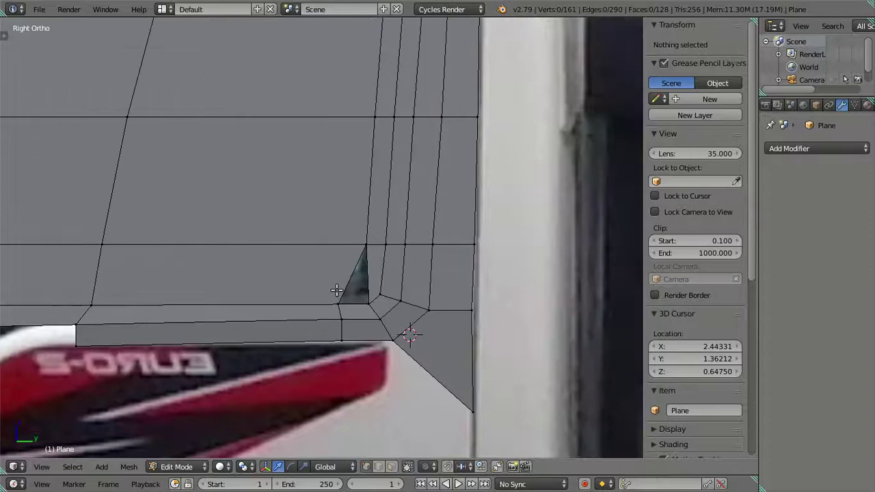
{"action": "middle_click_drag", "start_coordinate": [335, 205], "coordinate": [327, 299], "text": "shift"}
{"action": "scroll", "coordinate": [327, 299], "scroll_direction": "down", "scroll_amount": 2}
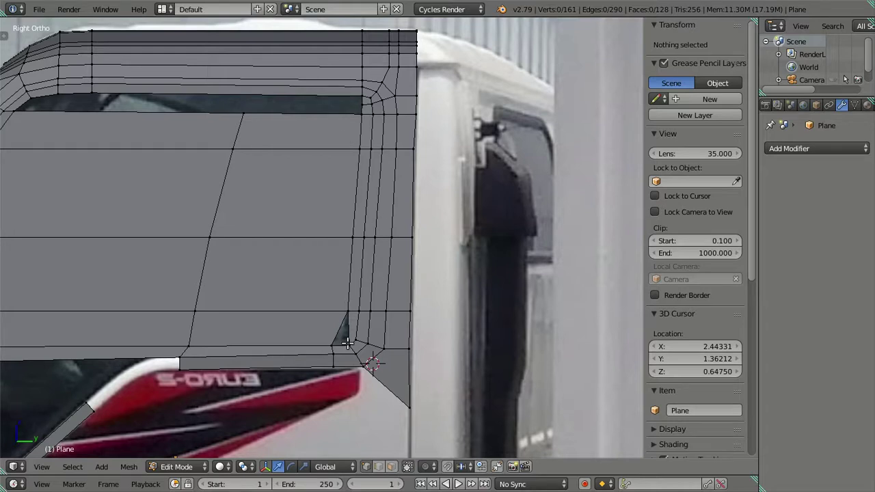
{"action": "key", "text": "z"}
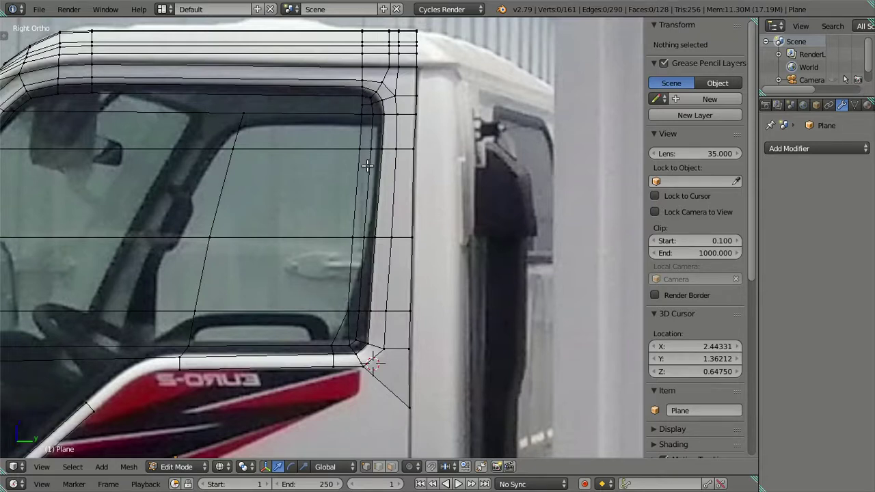
{"action": "key", "text": "z"}
Step: Pick a vertex at the window's lower corner and loop-select the vertical frame edge
{"action": "scroll", "coordinate": [291, 275], "scroll_direction": "down", "scroll_amount": 4}
{"action": "scroll", "coordinate": [413, 163], "scroll_direction": "up", "scroll_amount": 3}
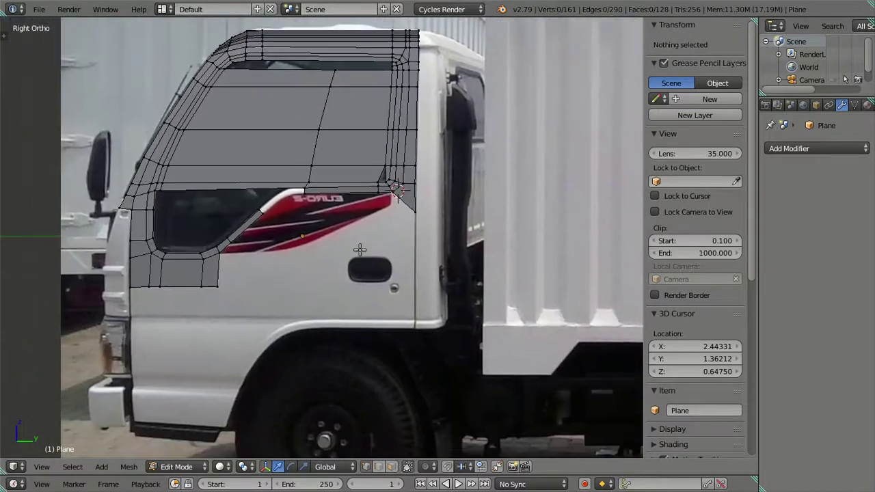
{"action": "scroll", "coordinate": [413, 162], "scroll_direction": "up", "scroll_amount": 2}
{"action": "scroll", "coordinate": [205, 330], "scroll_direction": "up", "scroll_amount": 4}
{"action": "scroll", "coordinate": [328, 326], "scroll_direction": "up", "scroll_amount": 3}
{"action": "scroll", "coordinate": [321, 332], "scroll_direction": "up", "scroll_amount": 3, "text": "ctrl"}
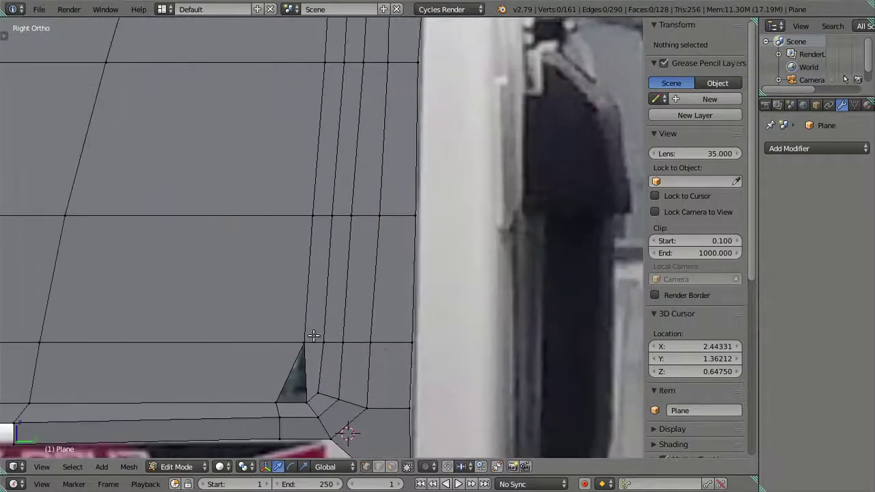
{"action": "right_click", "coordinate": [307, 321]}
{"action": "scroll", "coordinate": [307, 318], "scroll_direction": "down", "scroll_amount": 2}
{"action": "right_click", "coordinate": [325, 104], "text": "ctrl"}
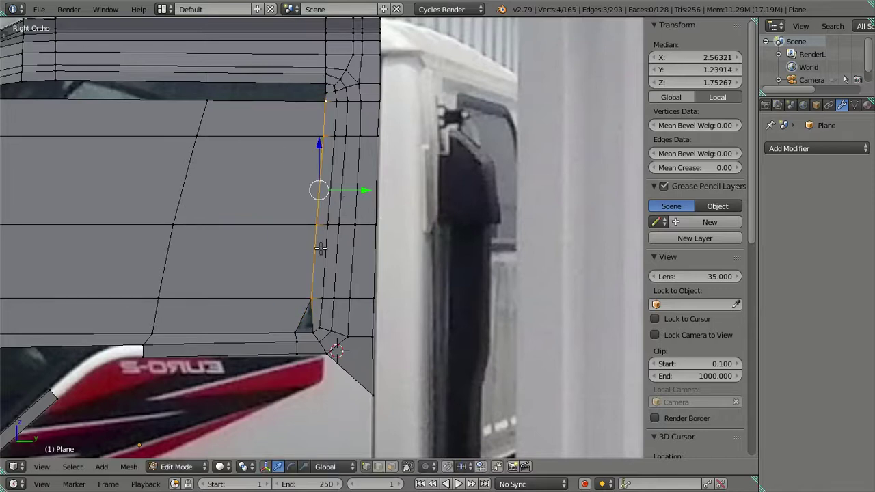
Step: Select the vertical window-frame edge loop, retrying after a cancelled move
{"action": "right_click", "coordinate": [305, 316], "text": "alt+shift"}
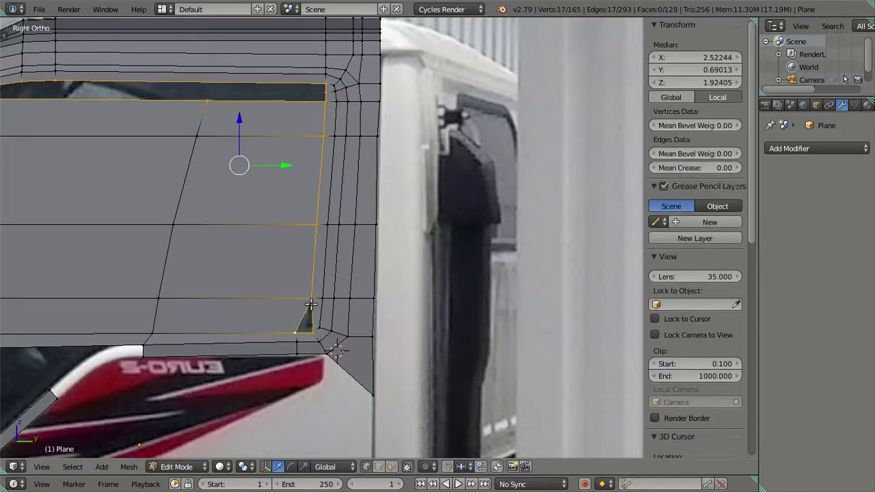
{"action": "key", "text": "a"}
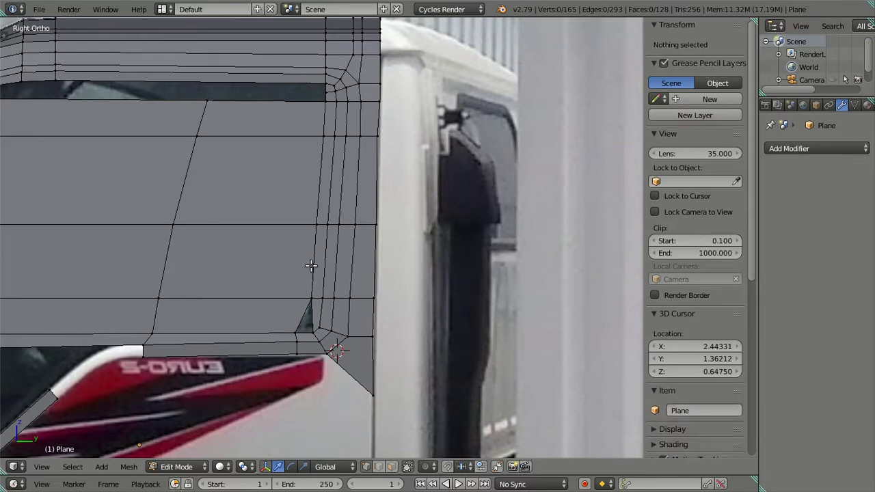
{"action": "key", "text": "ctrl+z"}
{"action": "key", "text": "a"}
{"action": "right_click", "coordinate": [315, 294]}
{"action": "right_click", "coordinate": [323, 260], "text": "alt"}
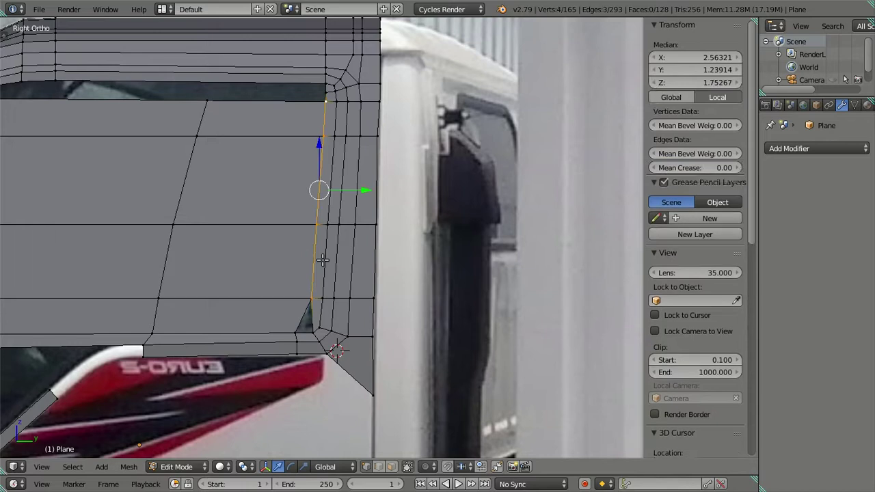
{"action": "left_click_drag", "start_coordinate": [361, 189], "coordinate": [368, 190]}
{"action": "right_click", "coordinate": [368, 190]}
{"action": "right_click", "coordinate": [309, 296]}
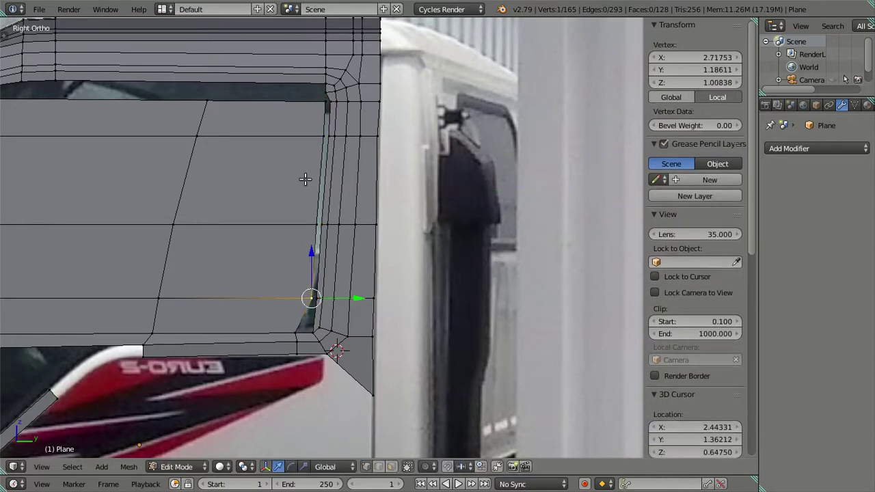
{"action": "right_click", "coordinate": [322, 99], "text": "alt"}
Step: Slide the edge loop along Y onto the photo's window frame
{"action": "left_click_drag", "start_coordinate": [363, 173], "coordinate": [347, 195]}
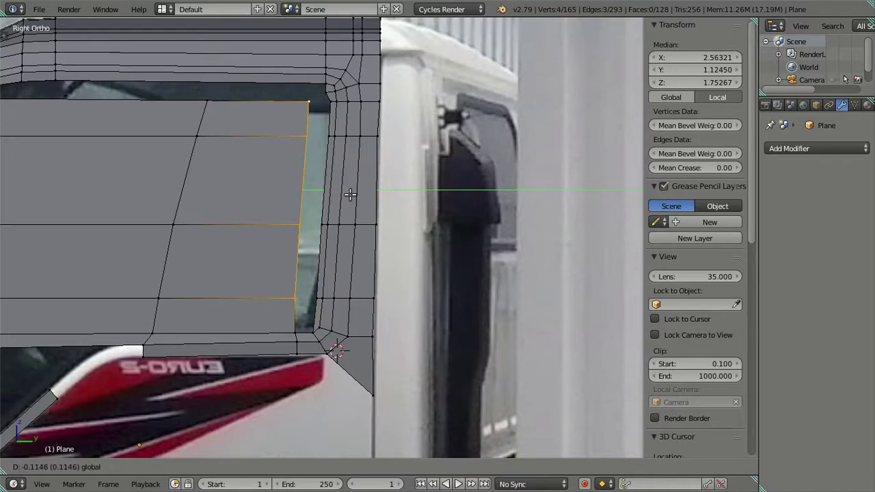
{"action": "left_click", "coordinate": [322, 109], "text": "alt"}
{"action": "key", "text": "g"}
{"action": "key", "text": "y"}
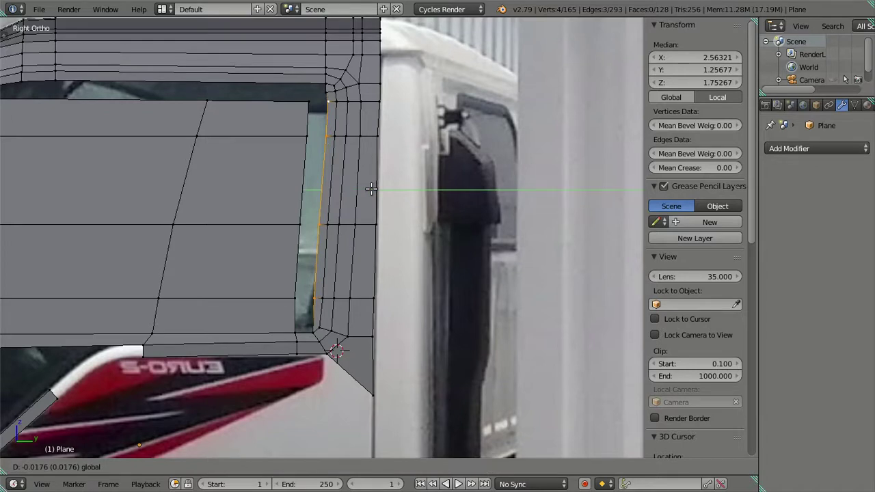
{"action": "left_click", "coordinate": [371, 188]}
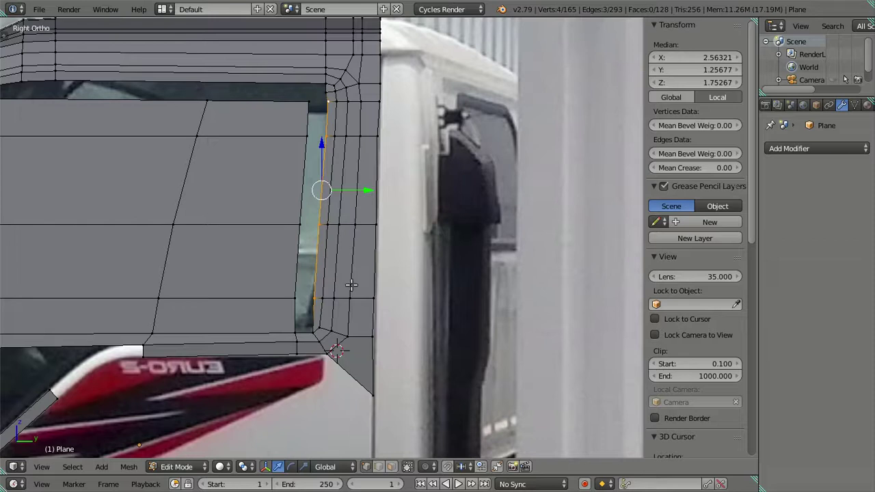
Step: Delete the column of six faces along the window's rear edge
{"action": "left_click", "coordinate": [392, 468]}
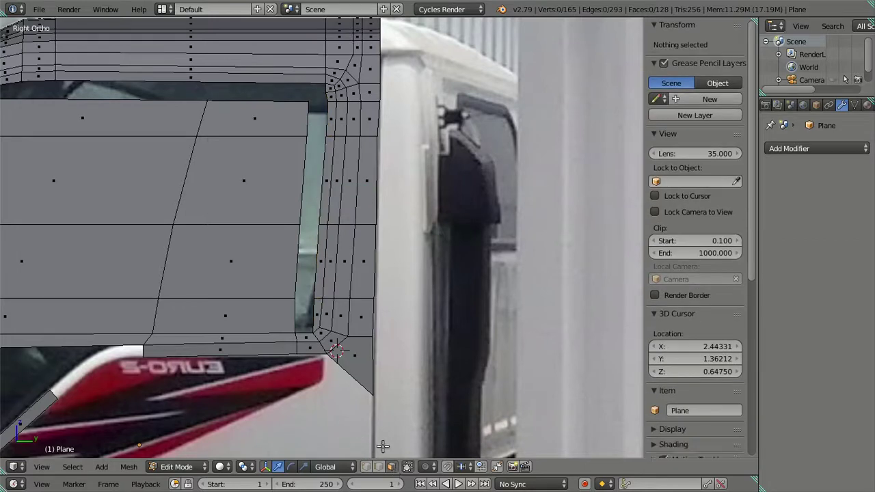
{"action": "left_click", "coordinate": [319, 313]}
{"action": "key", "text": "z"}
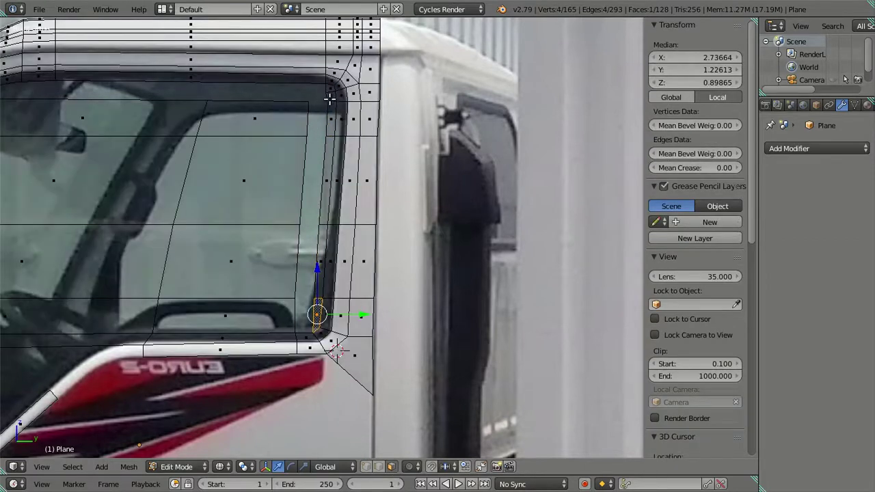
{"action": "right_click", "coordinate": [330, 91], "text": "ctrl"}
{"action": "right_click", "coordinate": [330, 91], "text": "shift"}
{"action": "key", "text": "x"}
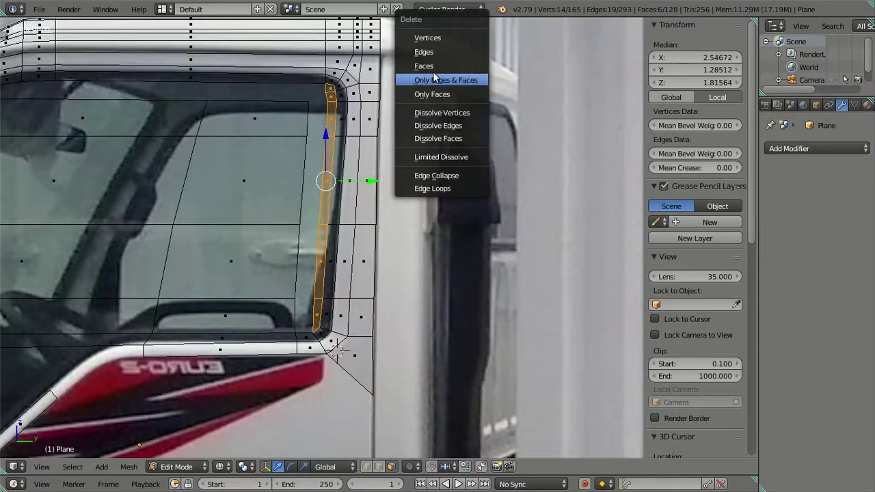
{"action": "left_click", "coordinate": [437, 66]}
Step: Toggle see-through shading and zoom to inspect the mesh after the deletion
{"action": "key", "text": "a"}
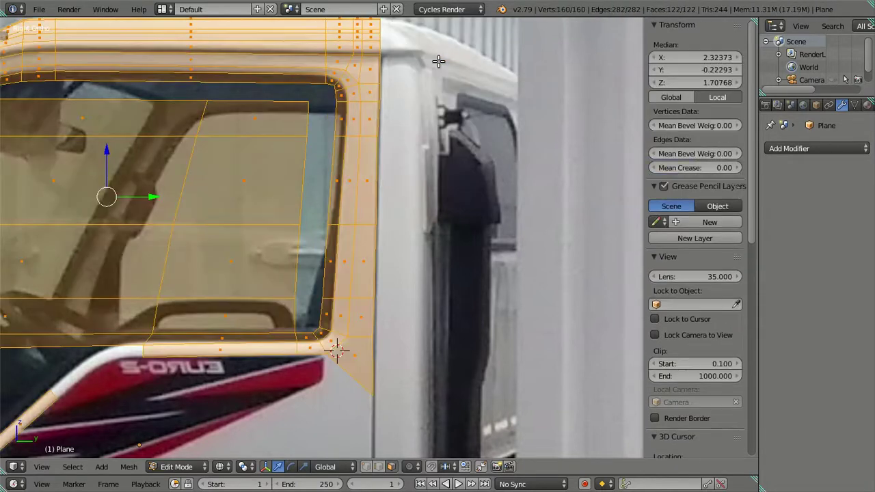
{"action": "key", "text": "z"}
{"action": "key", "text": "a"}
{"action": "key", "text": "z"}
{"action": "key", "text": "z"}
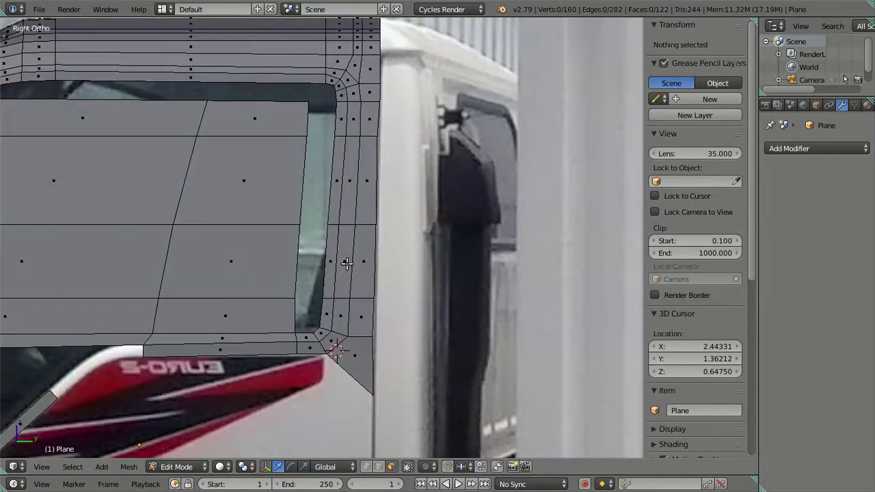
{"action": "scroll", "coordinate": [346, 264], "scroll_direction": "down", "scroll_amount": 3}
{"action": "scroll", "coordinate": [237, 279], "scroll_direction": "up", "scroll_amount": 4}
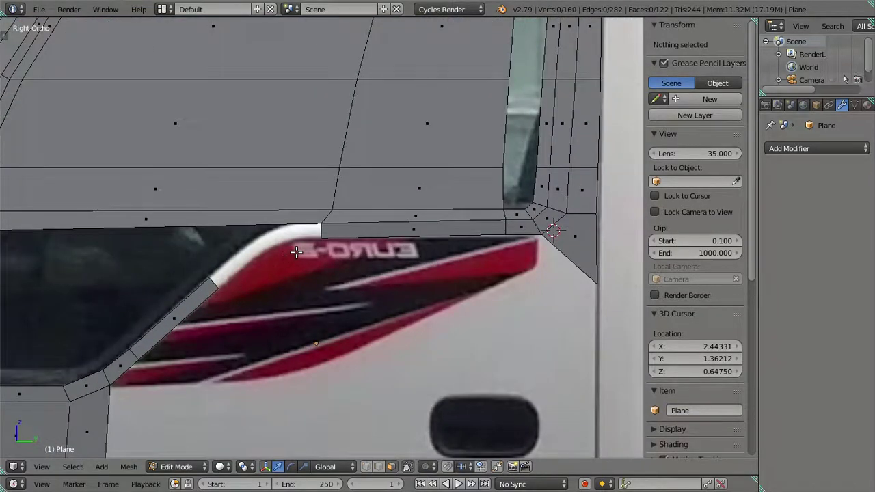
{"action": "scroll", "coordinate": [296, 252], "scroll_direction": "up", "scroll_amount": 2}
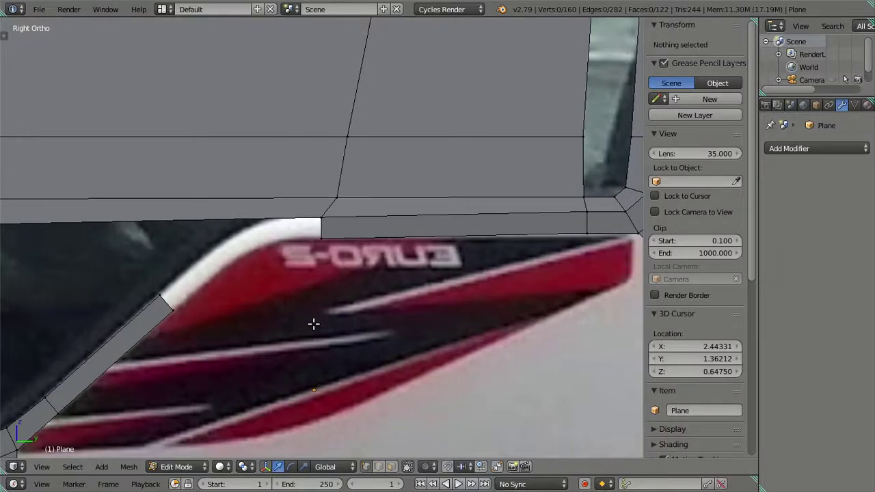
{"action": "scroll", "coordinate": [307, 301], "scroll_direction": "down", "scroll_amount": 3}
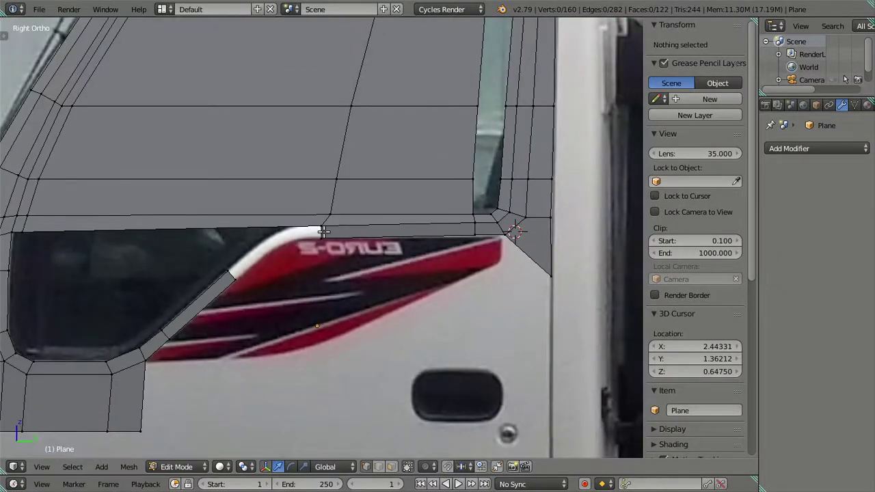
{"action": "scroll", "coordinate": [323, 231], "scroll_direction": "up", "scroll_amount": 1}
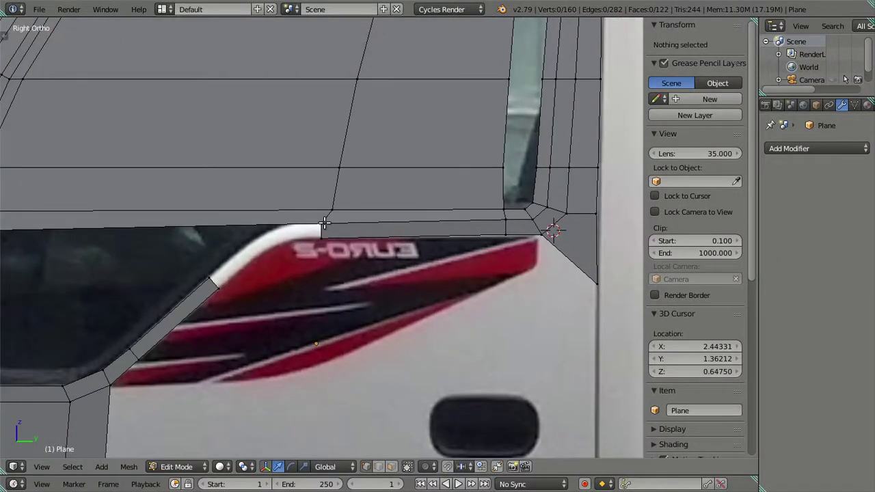
Step: Slide the top door-window edge along Y to line up with the photo's white trim
{"action": "scroll", "coordinate": [324, 223], "scroll_direction": "down", "scroll_amount": 2}
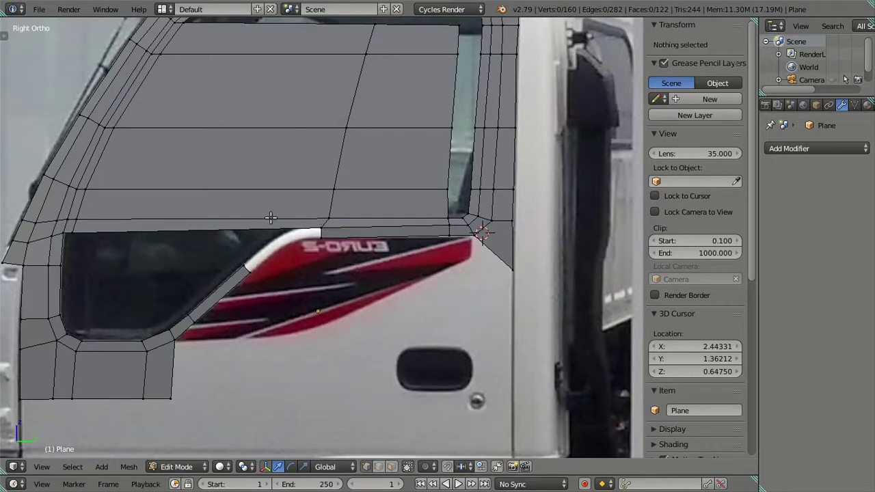
{"action": "right_click", "coordinate": [315, 232]}
{"action": "key", "text": "z"}
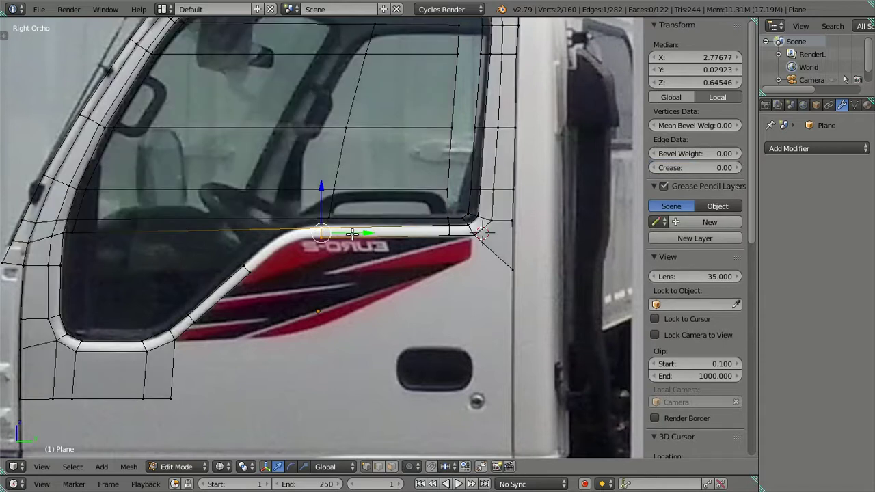
{"action": "key", "text": "g"}
{"action": "key", "text": "y"}
{"action": "left_click", "coordinate": [368, 232]}
{"action": "key", "text": "a"}
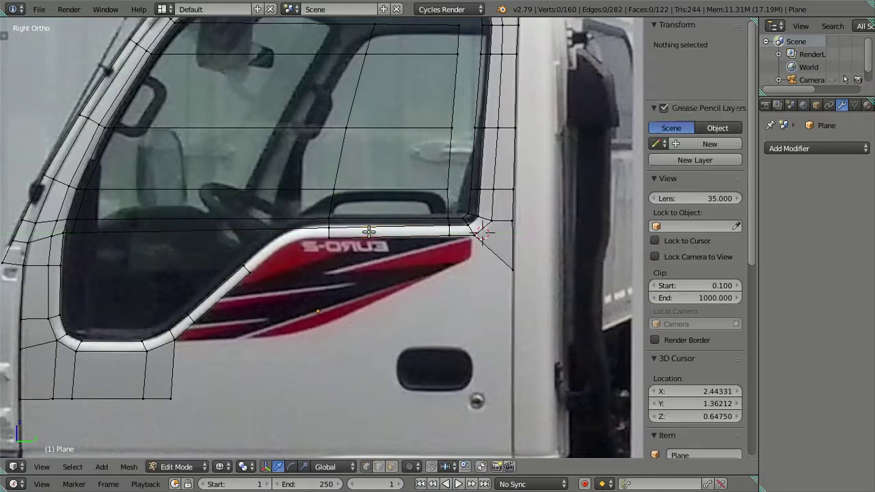
{"action": "key", "text": "z"}
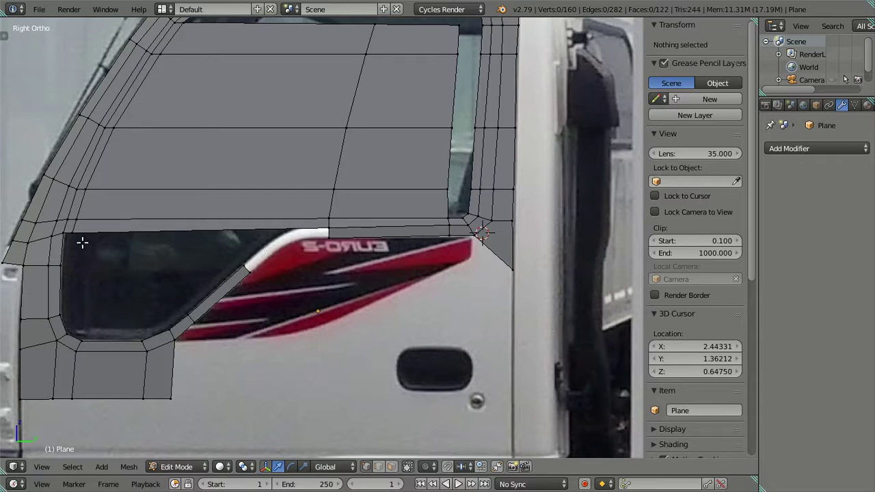
Step: Check the alignment in see-through view, then select the lower window edge loop
{"action": "key", "text": "z"}
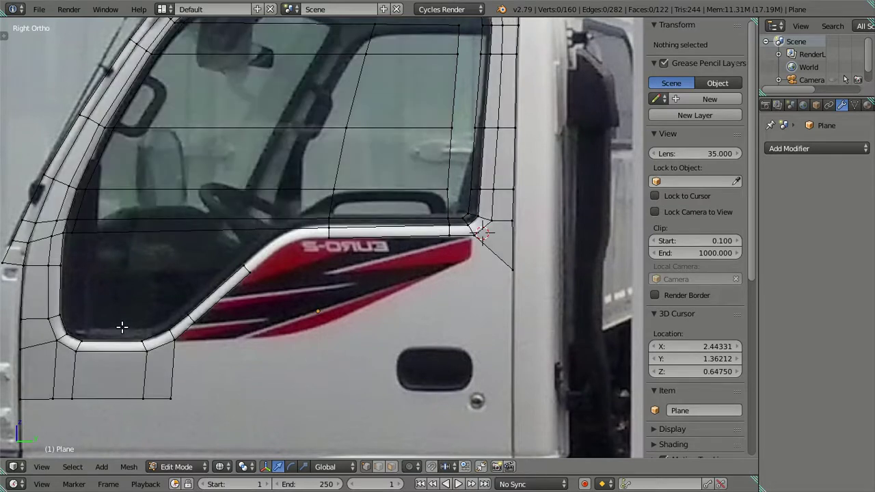
{"action": "scroll", "coordinate": [117, 301], "scroll_direction": "down", "scroll_amount": 5}
{"action": "scroll", "coordinate": [121, 283], "scroll_direction": "up", "scroll_amount": 5}
{"action": "key", "text": "z"}
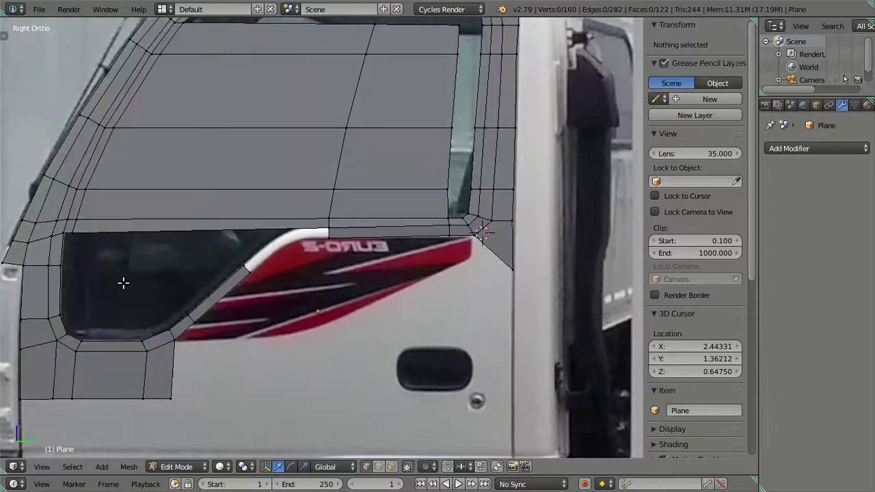
{"action": "right_click", "coordinate": [68, 262]}
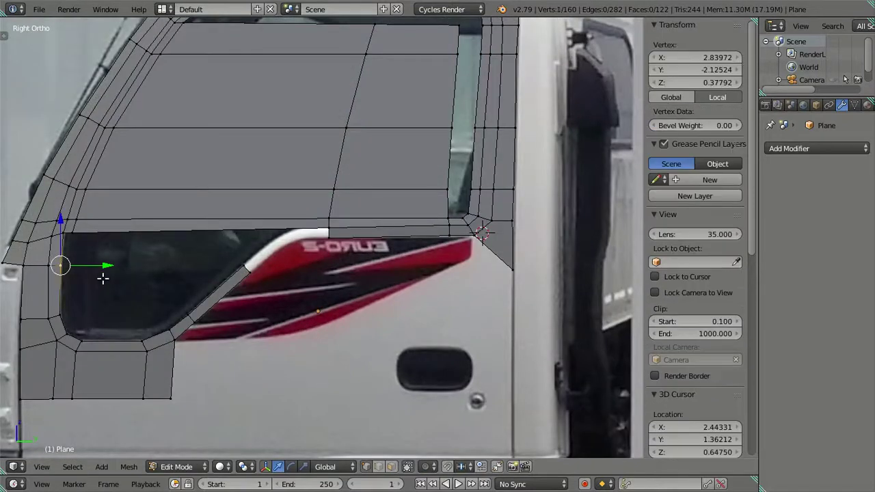
{"action": "right_click", "coordinate": [234, 265], "text": "alt"}
Step: Extrude the lower window edge loop and raise it slightly along Z
{"action": "key", "text": "e"}
{"action": "right_click", "coordinate": [138, 268]}
{"action": "key", "text": "g"}
{"action": "key", "text": "z"}
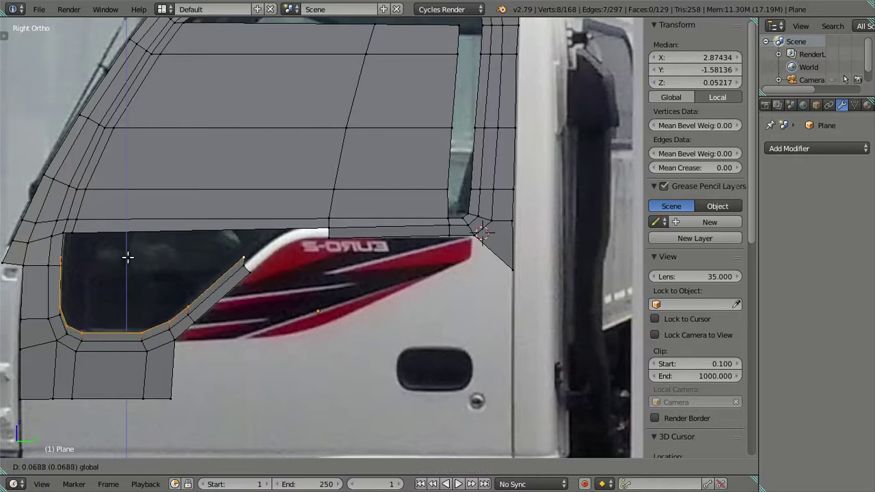
{"action": "right_click", "coordinate": [127, 257]}
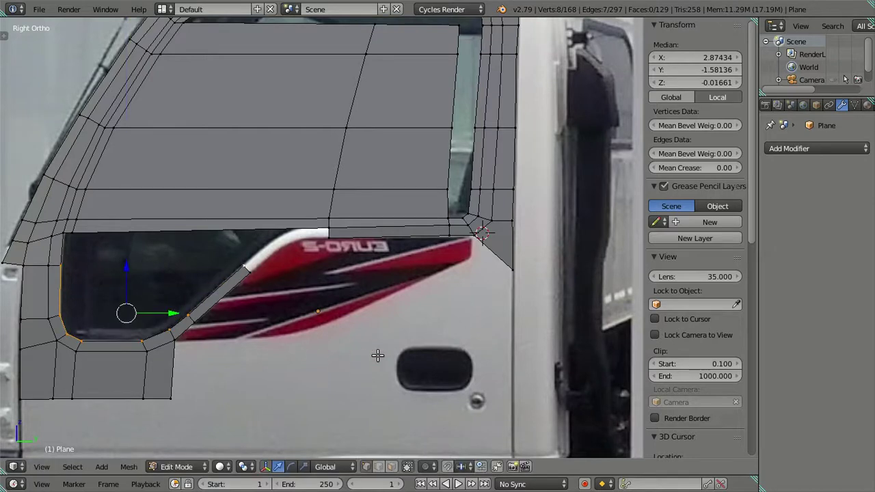
{"action": "key", "text": "s"}
{"action": "right_click", "coordinate": [346, 352]}
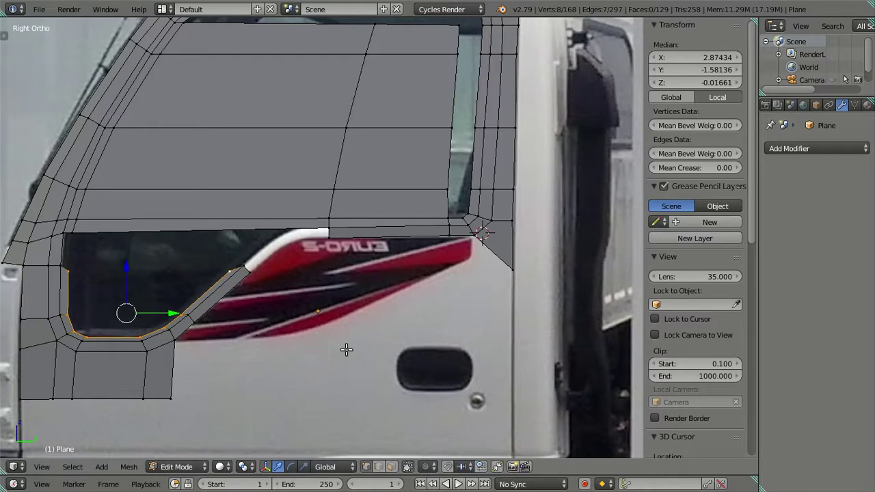
{"action": "key", "text": "g"}
{"action": "key", "text": "z"}
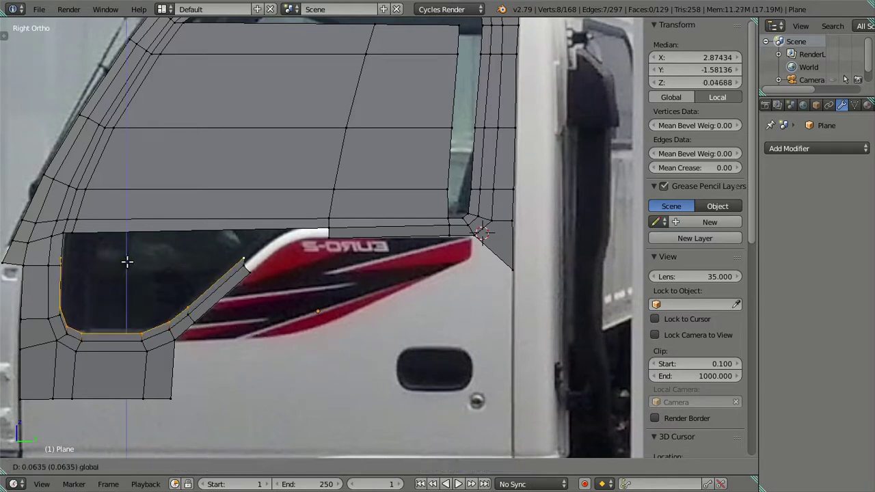
{"action": "right_click", "coordinate": [127, 262]}
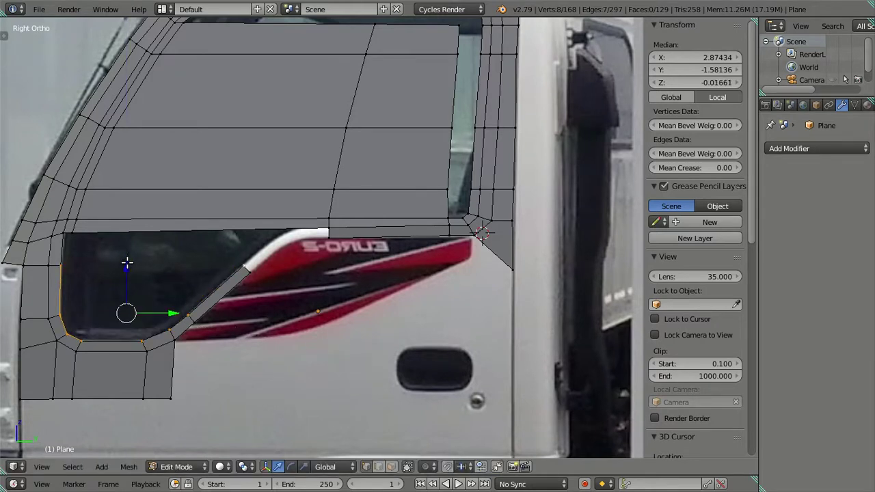
{"action": "key", "text": "g"}
{"action": "key", "text": "z"}
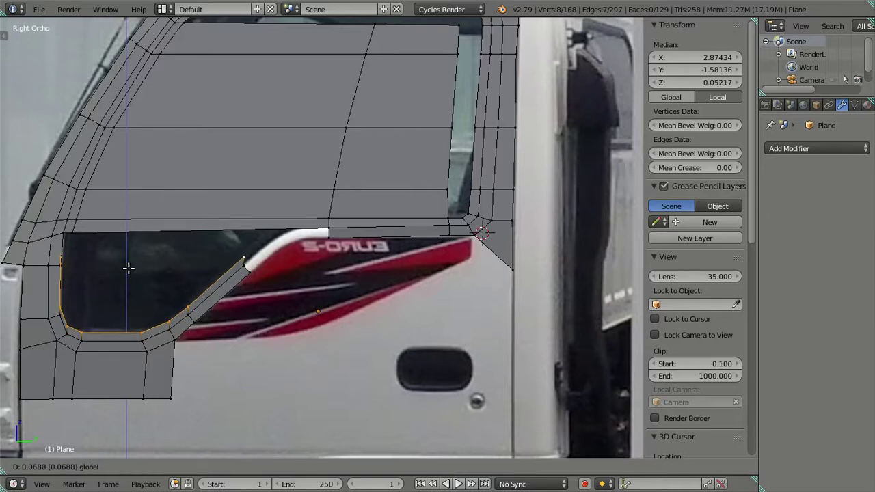
{"action": "left_click", "coordinate": [128, 269]}
Step: In wireframe, circle-deselect the loop's bottom edge, leaving the left edge selected
{"action": "scroll", "coordinate": [94, 296], "scroll_direction": "up", "scroll_amount": 1}
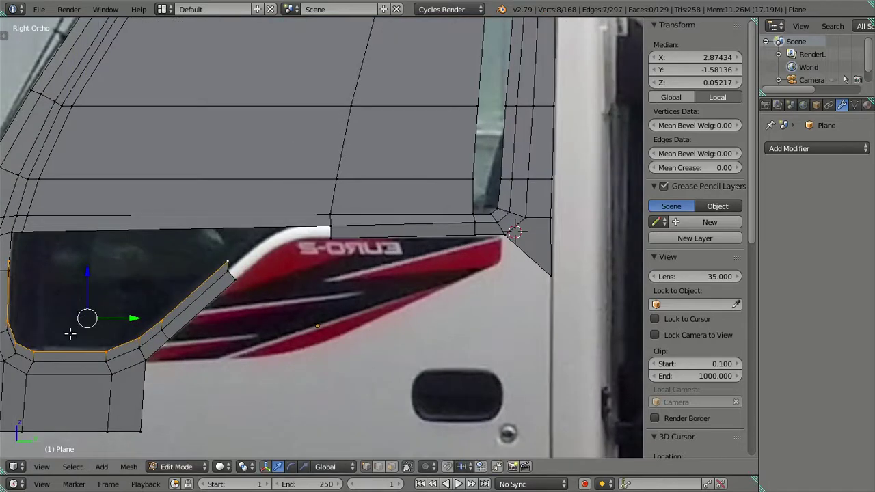
{"action": "middle_click_drag", "start_coordinate": [70, 334], "coordinate": [182, 315], "text": "shift"}
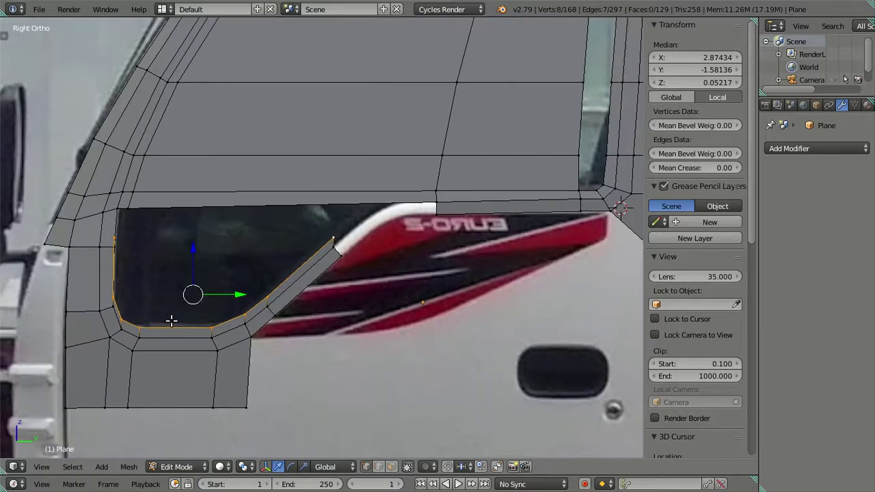
{"action": "key", "text": "z"}
{"action": "key", "text": "c"}
{"action": "middle_click_drag", "start_coordinate": [171, 321], "coordinate": [332, 240]}
{"action": "key", "text": "Escape"}
Step: Shift the left window edge along Y and lower its top vertex along Z
{"action": "key", "text": "g"}
{"action": "key", "text": "y"}
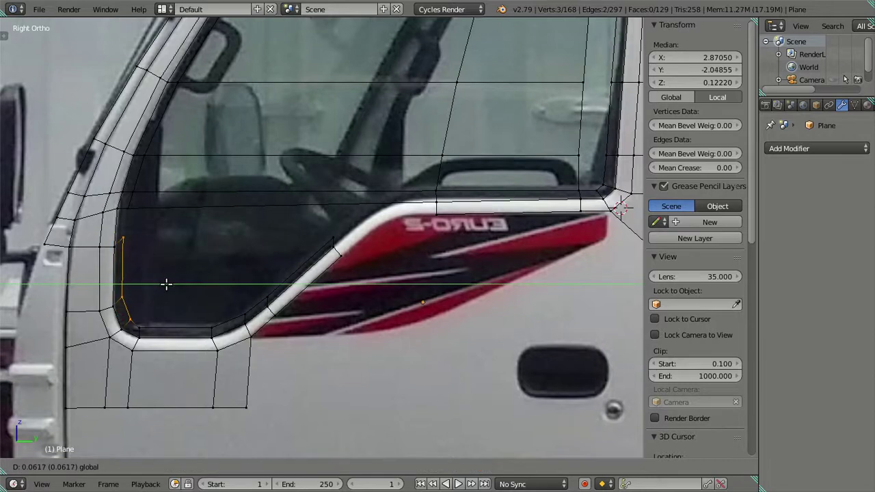
{"action": "left_click", "coordinate": [170, 286]}
{"action": "scroll", "coordinate": [158, 294], "scroll_direction": "up", "scroll_amount": 2}
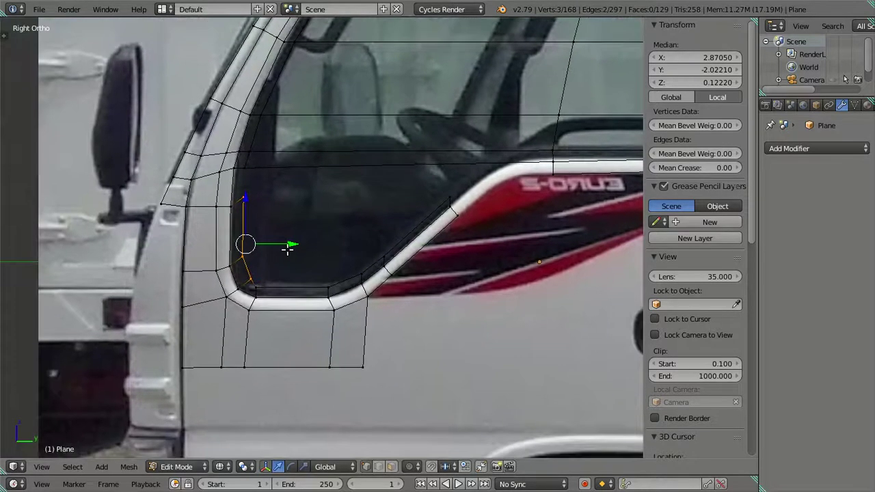
{"action": "scroll", "coordinate": [205, 253], "scroll_direction": "up", "scroll_amount": 2}
{"action": "right_click", "coordinate": [186, 164]}
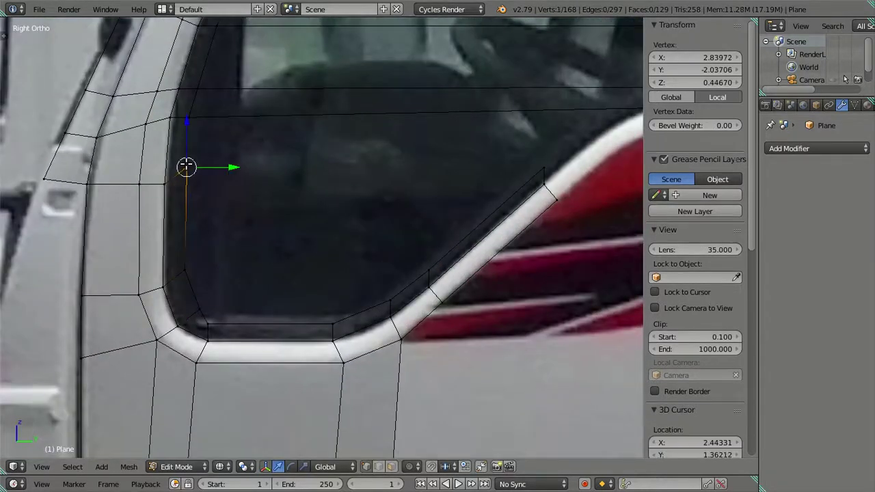
{"action": "key", "text": "g"}
{"action": "key", "text": "z"}
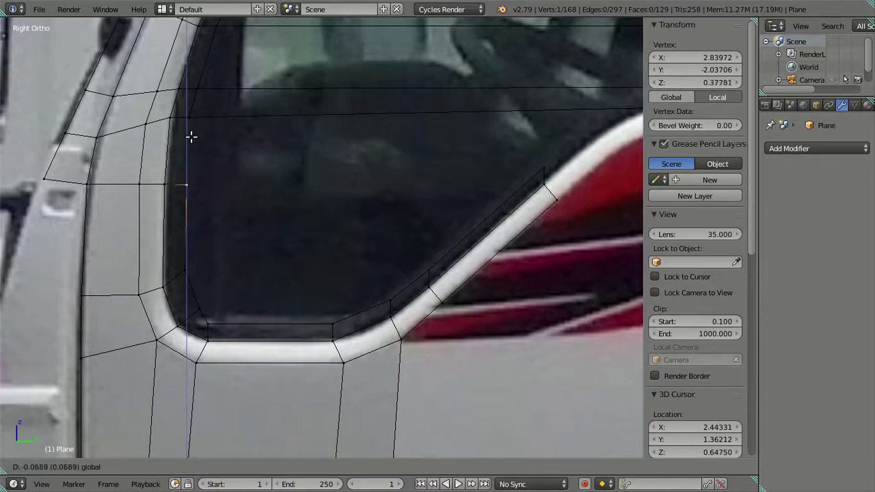
{"action": "left_click", "coordinate": [192, 137]}
Step: Reposition the lower corner vertex and lower the upper left-edge vertex along Z
{"action": "right_click", "coordinate": [183, 272]}
{"action": "right_click", "coordinate": [204, 320]}
{"action": "key", "text": "g"}
{"action": "left_click", "coordinate": [217, 318]}
{"action": "right_click", "coordinate": [199, 309]}
{"action": "right_click", "coordinate": [186, 266], "text": "shift"}
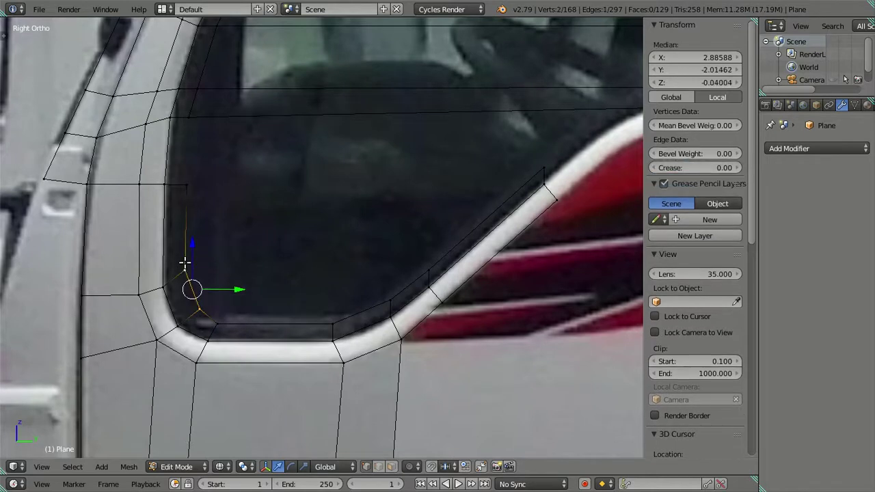
{"action": "right_click", "coordinate": [189, 249]}
{"action": "key", "text": "g"}
{"action": "key", "text": "z"}
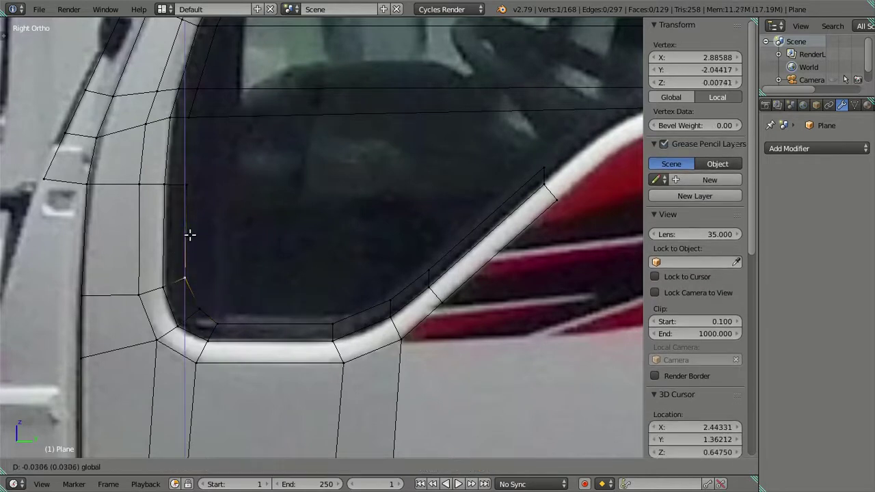
{"action": "left_click", "coordinate": [192, 239]}
Step: Move the lower corner and a bottom-edge vertex sideways to follow the photo's frame
{"action": "right_click", "coordinate": [200, 308]}
{"action": "key", "text": "g"}
{"action": "key", "text": "y"}
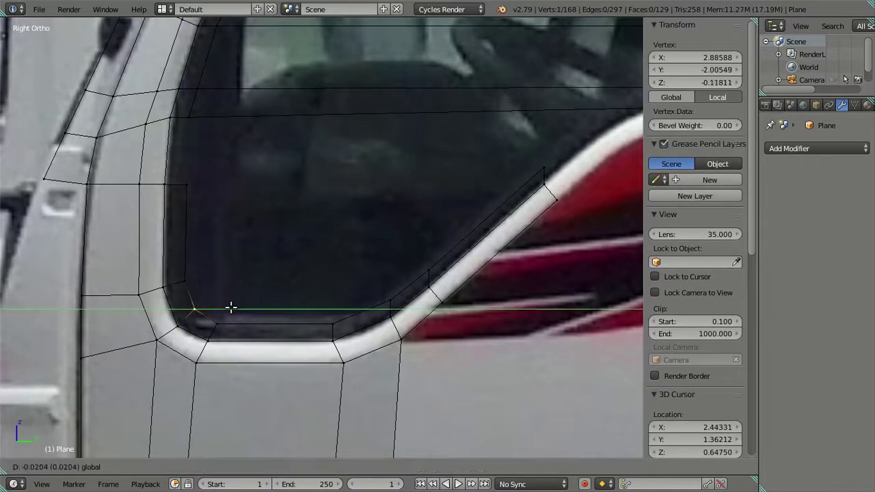
{"action": "left_click", "coordinate": [231, 308]}
{"action": "right_click", "coordinate": [335, 324]}
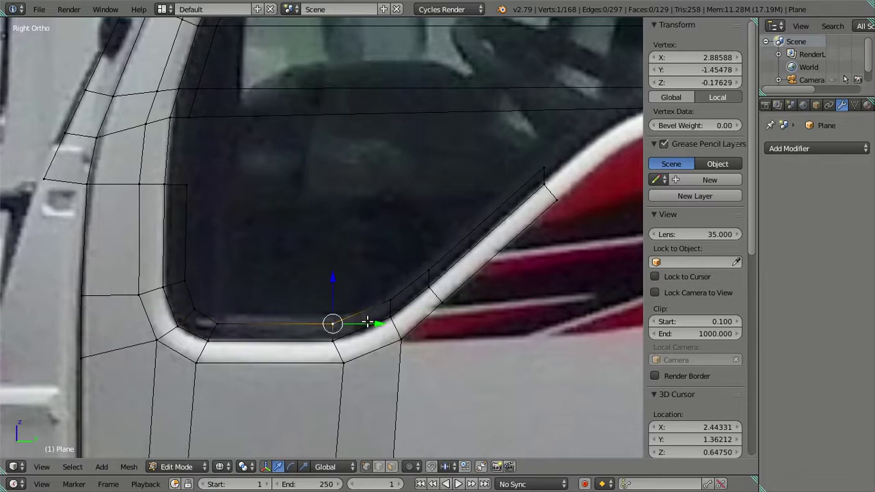
{"action": "key", "text": "g"}
{"action": "left_click", "coordinate": [361, 317]}
Step: Slide the diagonal edge's vertices along Y to match the photo's window line
{"action": "right_click", "coordinate": [323, 337]}
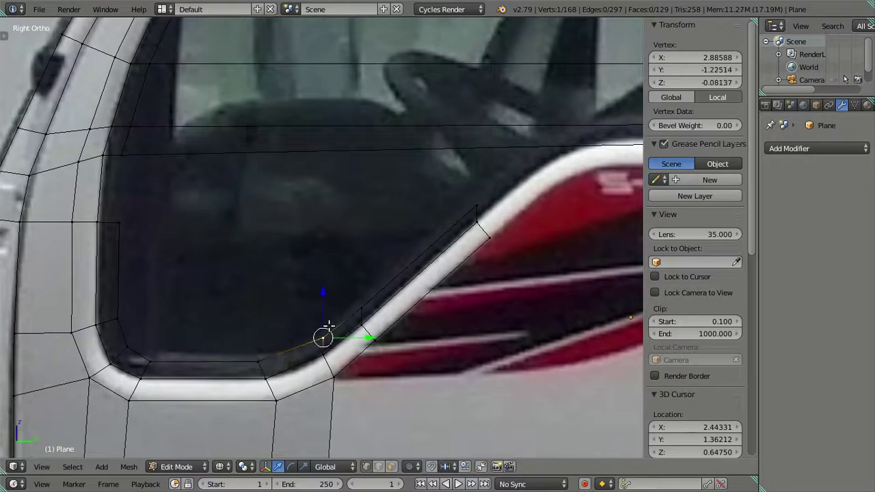
{"action": "right_click", "coordinate": [349, 312], "text": "shift"}
{"action": "key", "text": "g"}
{"action": "key", "text": "y"}
{"action": "left_click", "coordinate": [376, 323]}
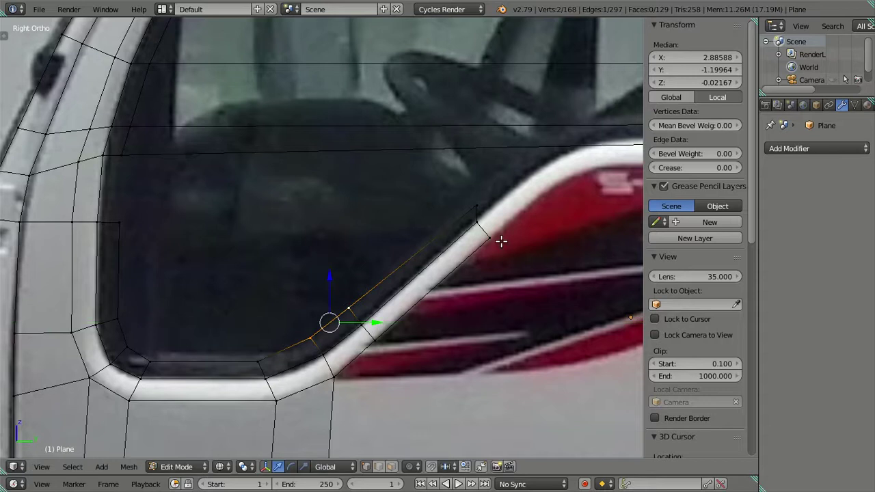
{"action": "middle_click_drag", "start_coordinate": [477, 208], "coordinate": [433, 228], "text": "shift"}
{"action": "right_click", "coordinate": [434, 223]}
{"action": "key", "text": "g"}
{"action": "key", "text": "y"}
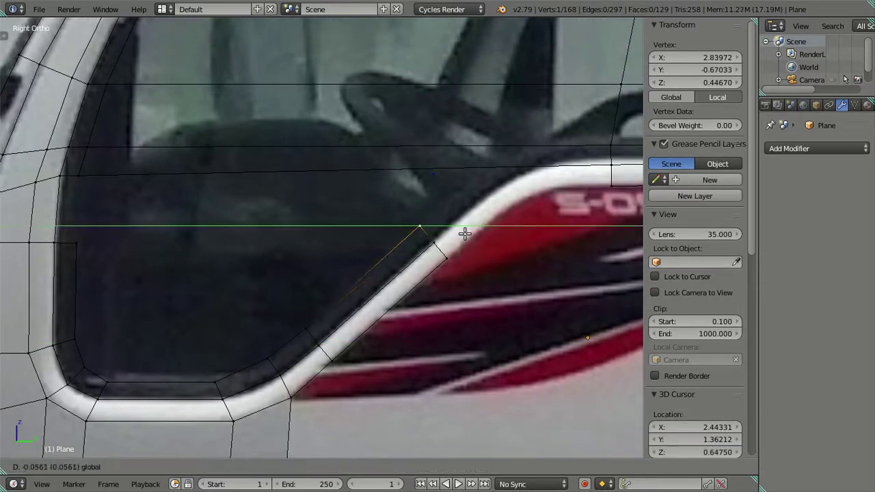
{"action": "left_click", "coordinate": [463, 232]}
Step: Move the window's upper-left vertex along Y to match the frame
{"action": "key", "text": "a"}
{"action": "right_click", "coordinate": [82, 185]}
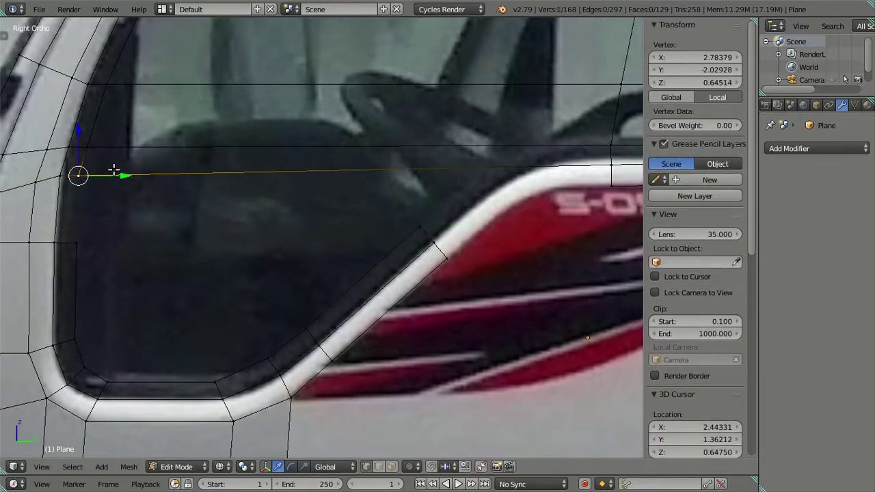
{"action": "key", "text": "g"}
{"action": "key", "text": "y"}
{"action": "left_click", "coordinate": [110, 158]}
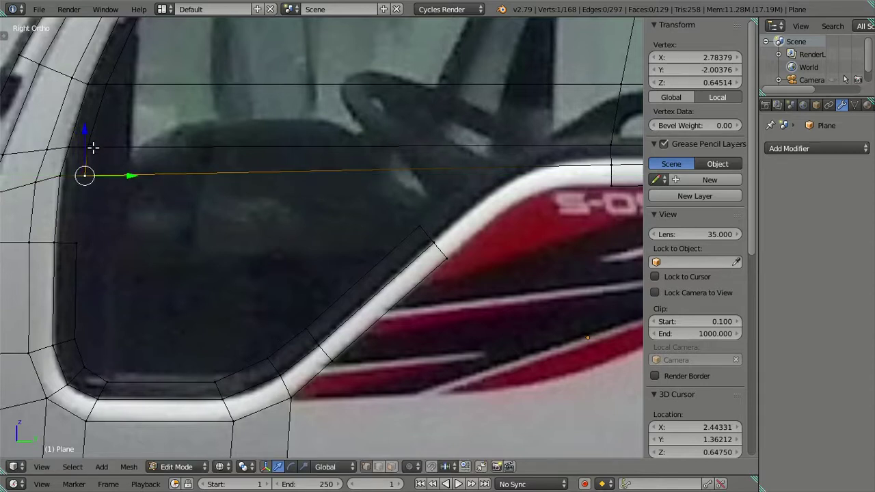
Step: Fill a face from the left vertex chain and nudge a neighbouring vertex along Y
{"action": "right_click", "coordinate": [94, 227], "text": "ctrl"}
{"action": "key", "text": "f"}
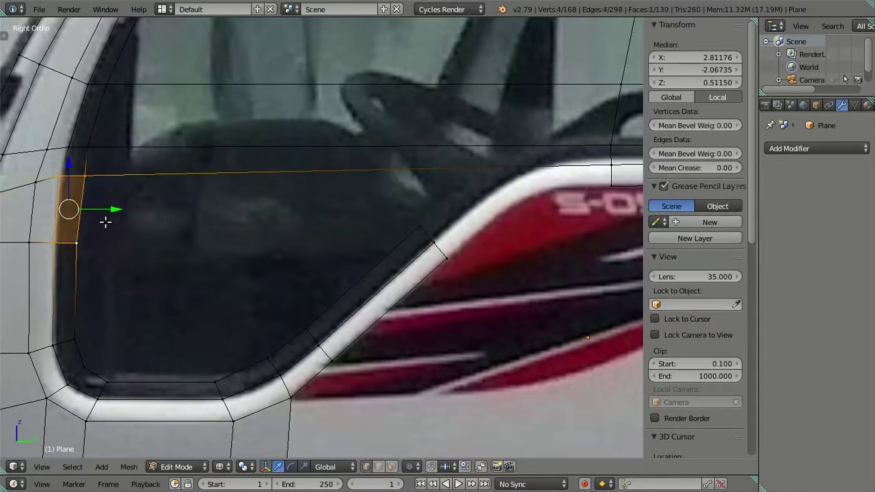
{"action": "scroll", "coordinate": [116, 212], "scroll_direction": "down", "scroll_amount": 2}
{"action": "scroll", "coordinate": [121, 209], "scroll_direction": "down", "scroll_amount": 1}
{"action": "right_click", "coordinate": [150, 169]}
{"action": "left_click_drag", "start_coordinate": [196, 171], "coordinate": [198, 173]}
Step: Select the vertex path up to the window's top corner and move it along Y
{"action": "key", "text": "a"}
{"action": "scroll", "coordinate": [199, 242], "scroll_direction": "up", "scroll_amount": 2}
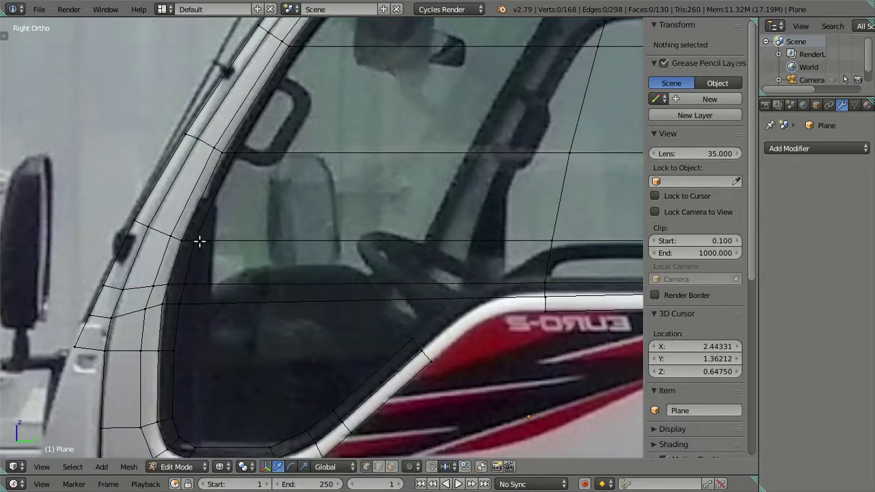
{"action": "scroll", "coordinate": [192, 236], "scroll_direction": "up", "scroll_amount": 1}
{"action": "middle_click_drag", "start_coordinate": [258, 208], "coordinate": [234, 289], "text": "shift"}
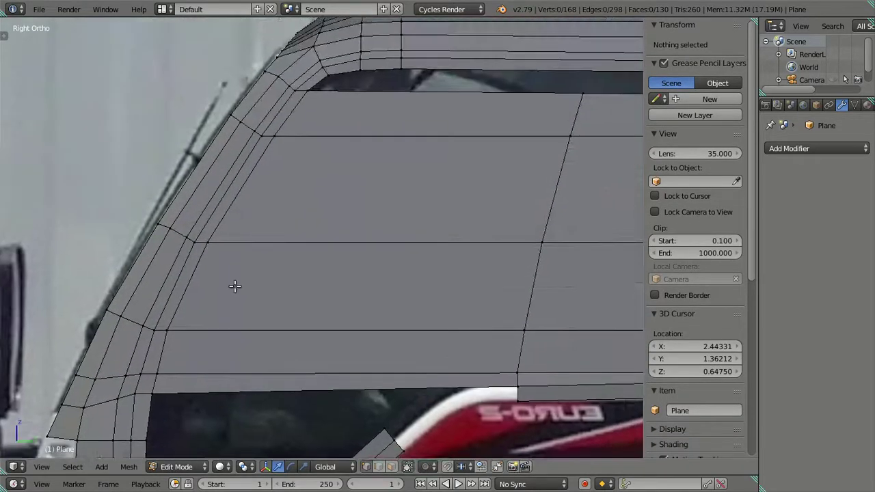
{"action": "right_click", "coordinate": [167, 331]}
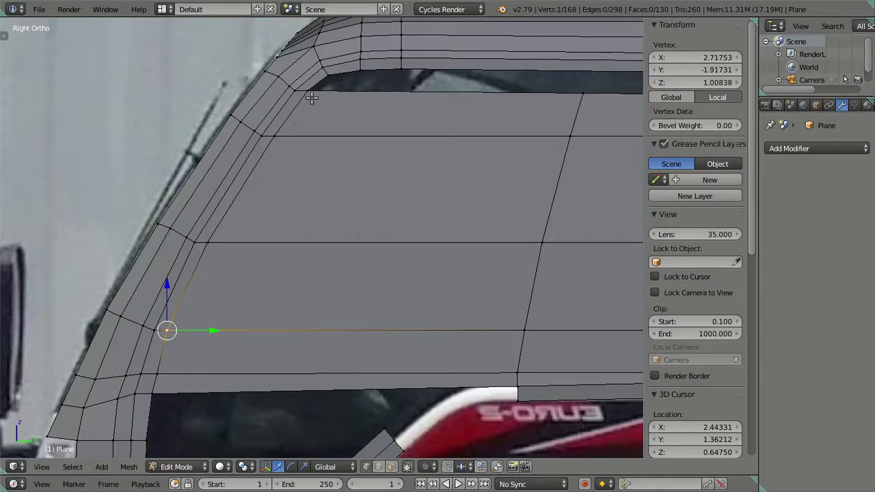
{"action": "right_click", "coordinate": [273, 136], "text": "ctrl"}
{"action": "key", "text": "g"}
{"action": "key", "text": "y"}
{"action": "left_click", "coordinate": [256, 235]}
{"action": "key", "text": "a"}
Step: Nudge the window's lower-right corner vertex along Y, then zoom out to the lower edge
{"action": "scroll", "coordinate": [268, 226], "scroll_direction": "down", "scroll_amount": 1}
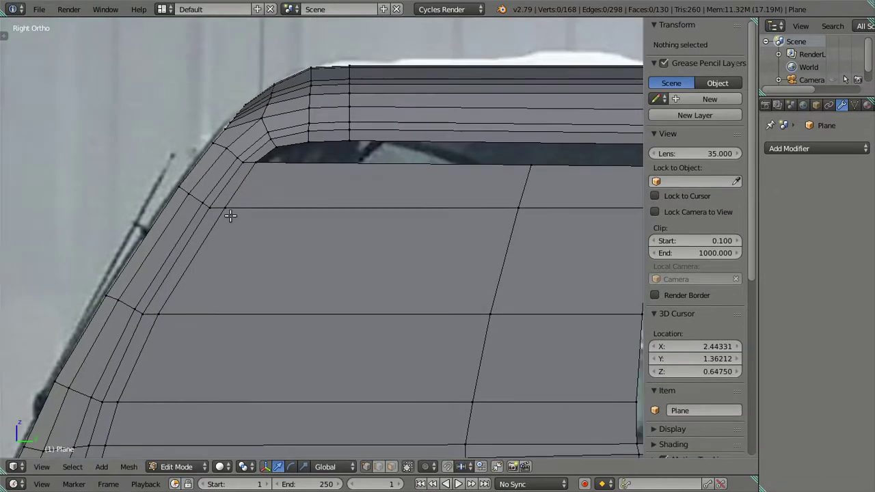
{"action": "scroll", "coordinate": [230, 212], "scroll_direction": "down", "scroll_amount": 1}
{"action": "scroll", "coordinate": [405, 262], "scroll_direction": "down", "scroll_amount": 1}
{"action": "scroll", "coordinate": [318, 205], "scroll_direction": "down", "scroll_amount": 2, "text": "ctrl"}
{"action": "scroll", "coordinate": [240, 287], "scroll_direction": "up", "scroll_amount": 1}
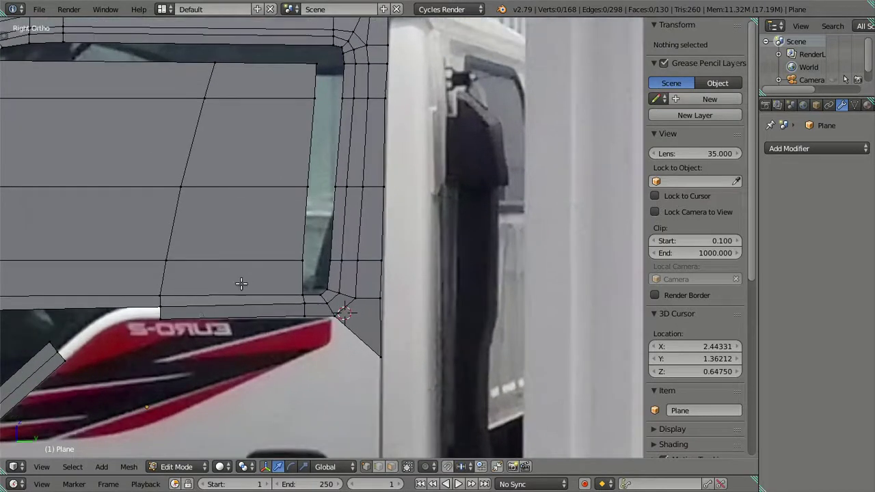
{"action": "scroll", "coordinate": [214, 312], "scroll_direction": "up", "scroll_amount": 1}
{"action": "scroll", "coordinate": [214, 312], "scroll_direction": "down", "scroll_amount": 1}
{"action": "scroll", "coordinate": [270, 313], "scroll_direction": "up", "scroll_amount": 1}
{"action": "scroll", "coordinate": [314, 318], "scroll_direction": "up", "scroll_amount": 1}
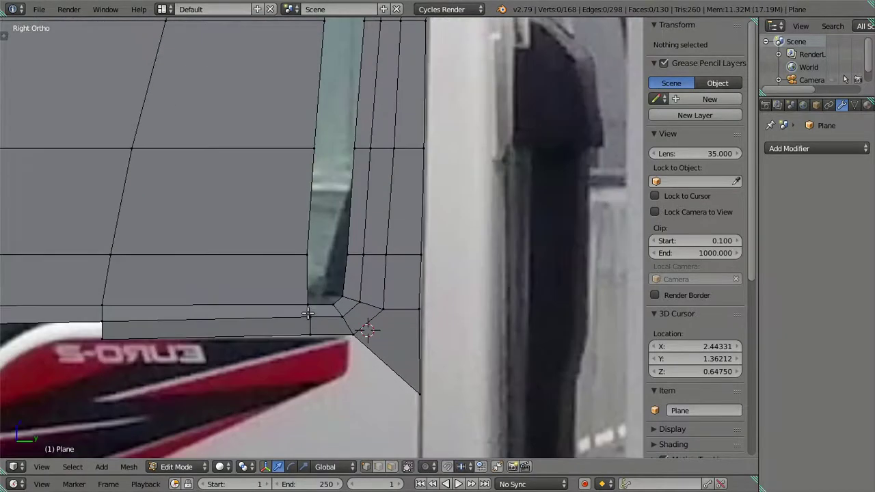
{"action": "right_click", "coordinate": [309, 304]}
{"action": "left_click_drag", "start_coordinate": [336, 300], "coordinate": [339, 301]}
{"action": "key", "text": "a"}
{"action": "scroll", "coordinate": [361, 328], "scroll_direction": "down", "scroll_amount": 1}
{"action": "scroll", "coordinate": [347, 293], "scroll_direction": "down", "scroll_amount": 1}
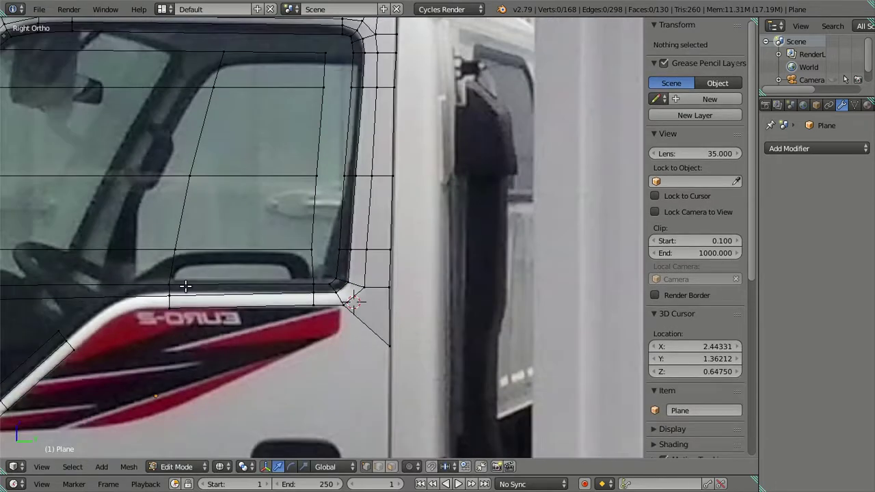
{"action": "scroll", "coordinate": [165, 277], "scroll_direction": "up", "scroll_amount": 1}
{"action": "middle_click_drag", "start_coordinate": [166, 276], "coordinate": [295, 222], "text": "shift"}
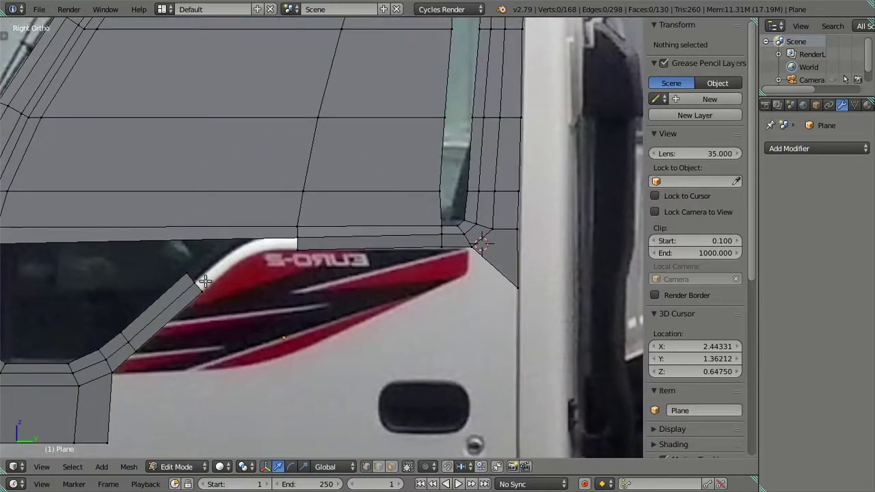
{"action": "scroll", "coordinate": [209, 273], "scroll_direction": "down", "scroll_amount": 4}
{"action": "scroll", "coordinate": [209, 272], "scroll_direction": "up", "scroll_amount": 2}
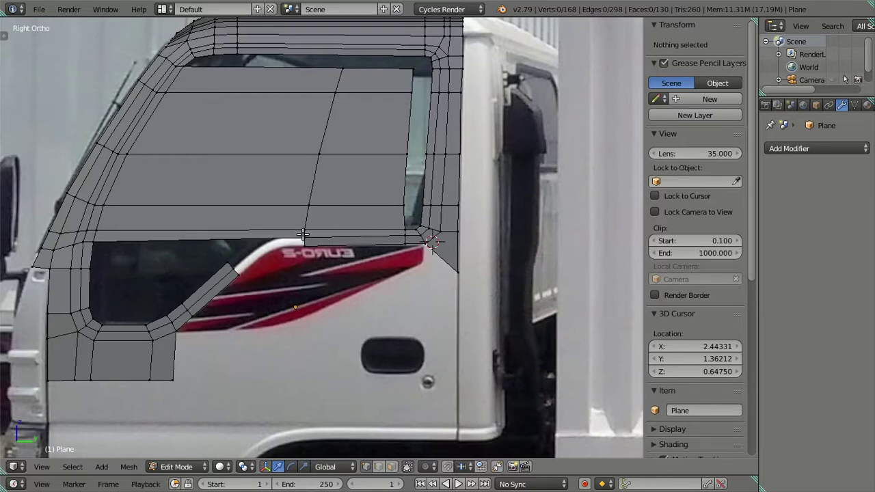
Step: Slide the vertical edge loop through the window faces along Y to the windshield pillar
{"action": "right_click", "coordinate": [304, 233]}
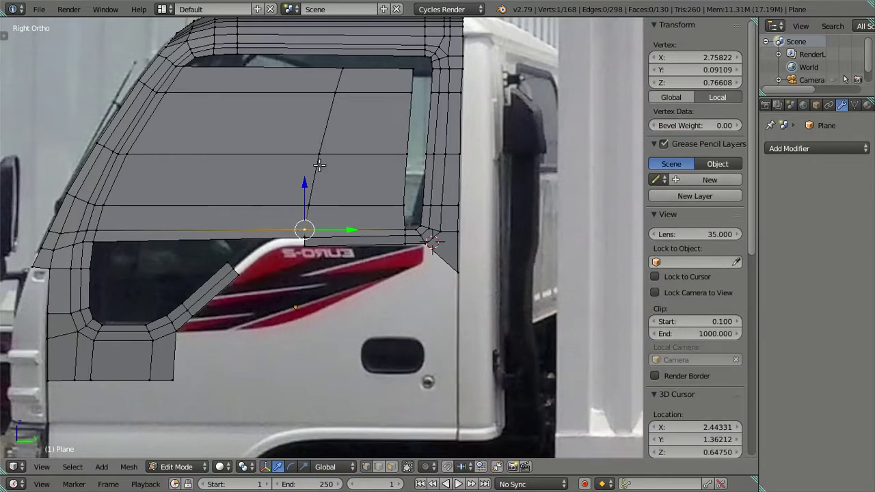
{"action": "right_click", "coordinate": [341, 69], "text": "ctrl"}
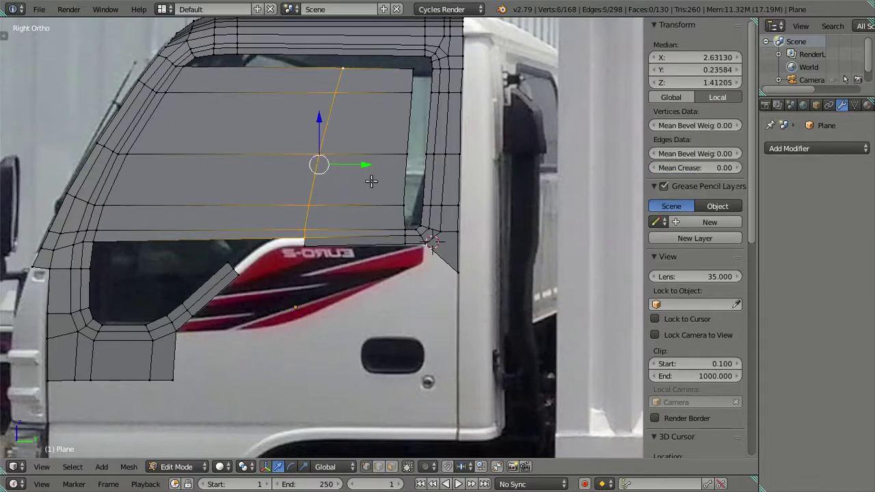
{"action": "key", "text": "shift+d"}
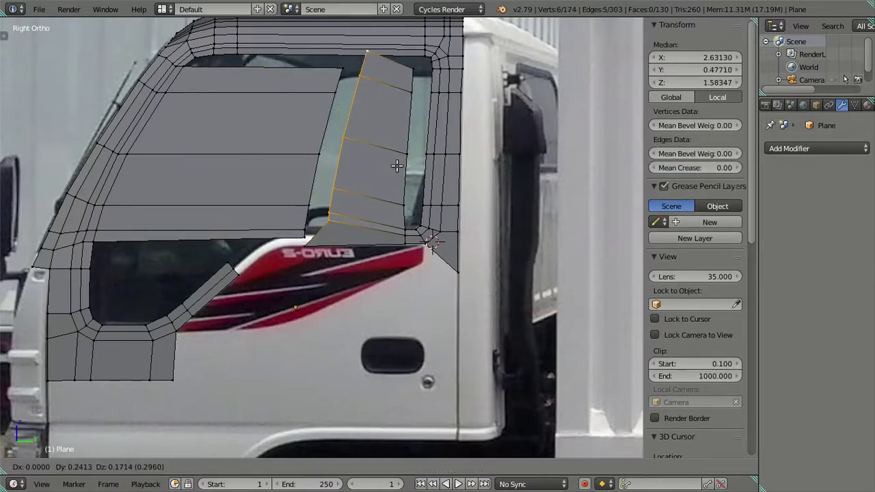
{"action": "right_click", "coordinate": [383, 169]}
{"action": "key", "text": "a"}
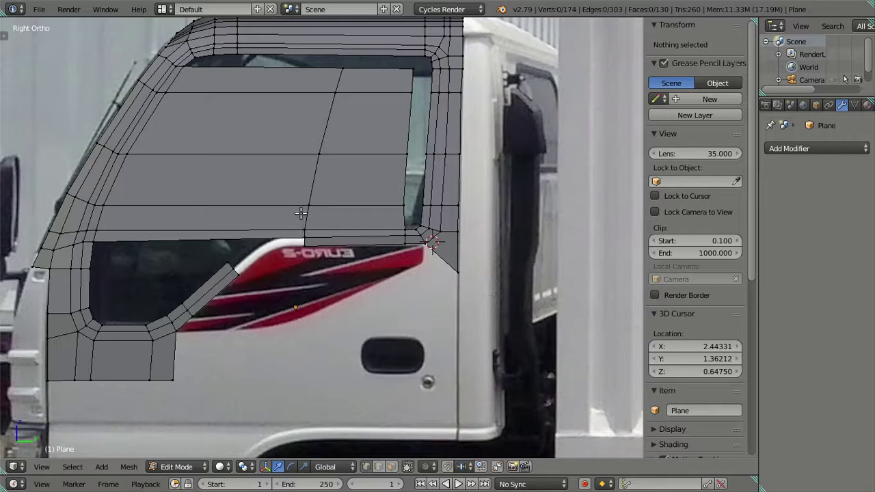
{"action": "right_click", "coordinate": [303, 212], "text": "alt"}
{"action": "key", "text": "g"}
{"action": "key", "text": "y"}
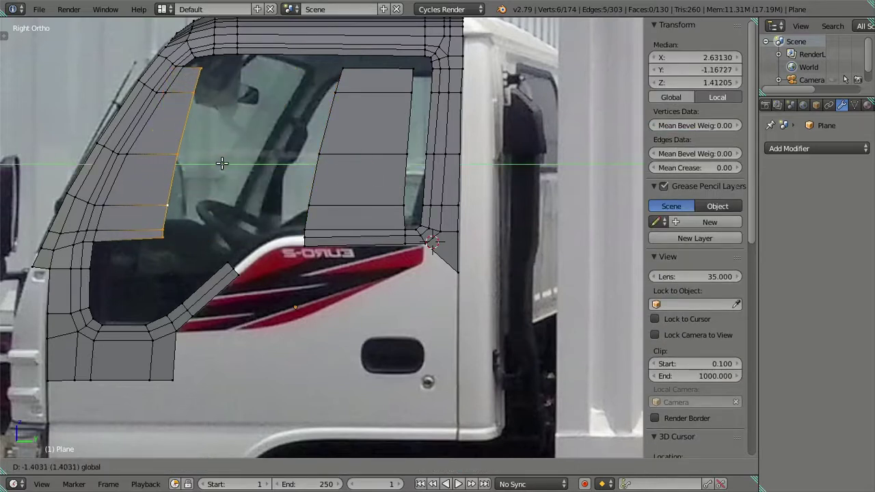
{"action": "left_click", "coordinate": [229, 165]}
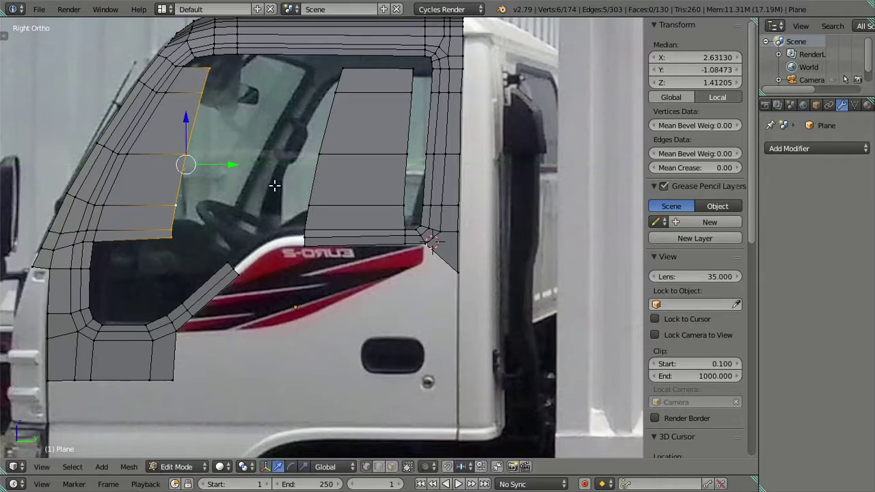
Step: Pull the loop's lower vertices left into the window's bottom corner
{"action": "right_click", "coordinate": [212, 78], "text": "shift"}
{"action": "right_click", "coordinate": [214, 108], "text": "shift"}
{"action": "left_click", "coordinate": [221, 192]}
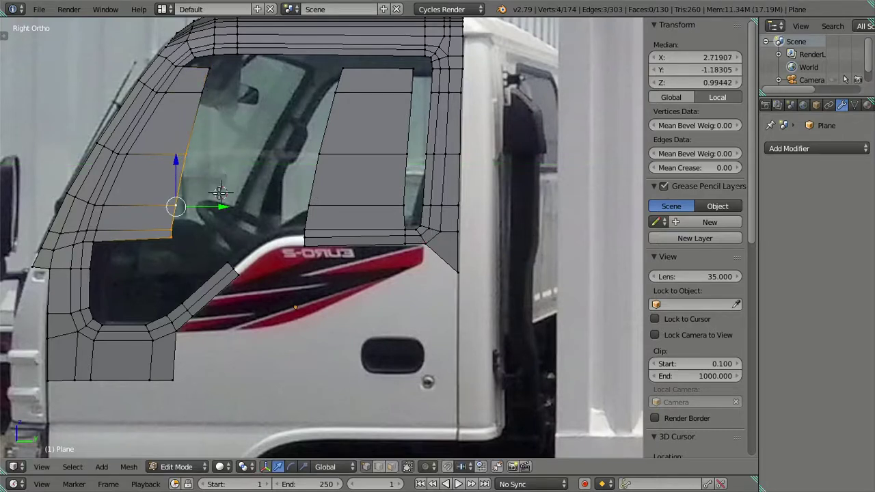
{"action": "mouse_move", "coordinate": [216, 205]}
{"action": "left_mouse_down"}
{"action": "mouse_move", "coordinate": [199, 203]}
{"action": "mouse_move", "coordinate": [186, 225]}
{"action": "mouse_move", "coordinate": [175, 224]}
{"action": "left_mouse_up"}
{"action": "right_click", "coordinate": [177, 145], "text": "shift"}
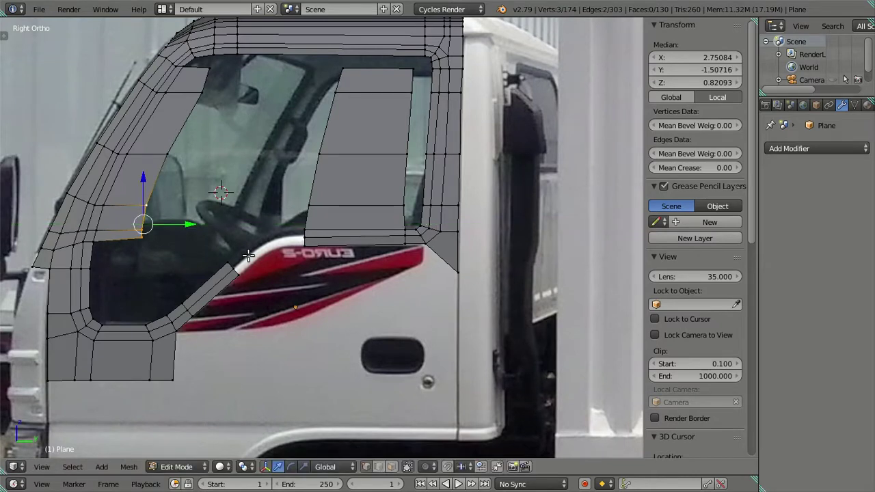
{"action": "scroll", "coordinate": [248, 255], "scroll_direction": "up", "scroll_amount": 2}
Step: Fill faces between the window-edge and sill-corner vertices over the white sill strip
{"action": "right_click", "coordinate": [190, 272]}
{"action": "right_click", "coordinate": [200, 290], "text": "ctrl"}
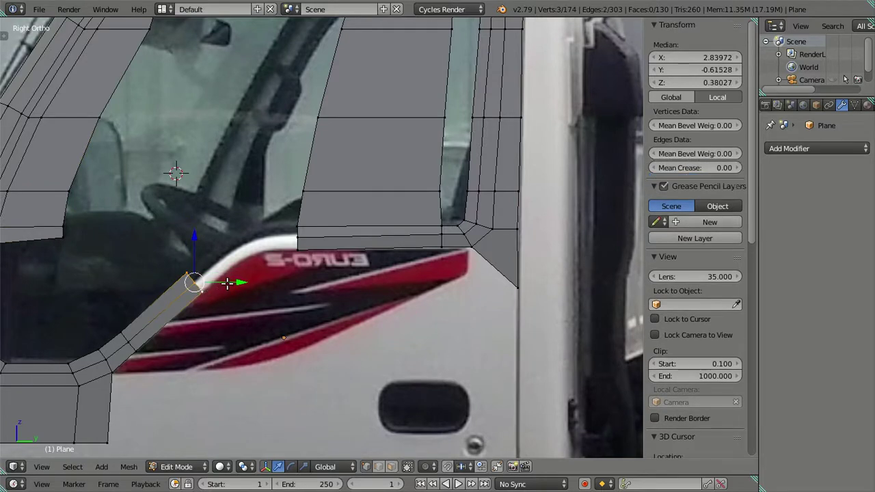
{"action": "key", "text": "g"}
{"action": "right_click", "coordinate": [232, 273]}
{"action": "right_click", "coordinate": [237, 269]}
{"action": "right_click", "coordinate": [282, 249]}
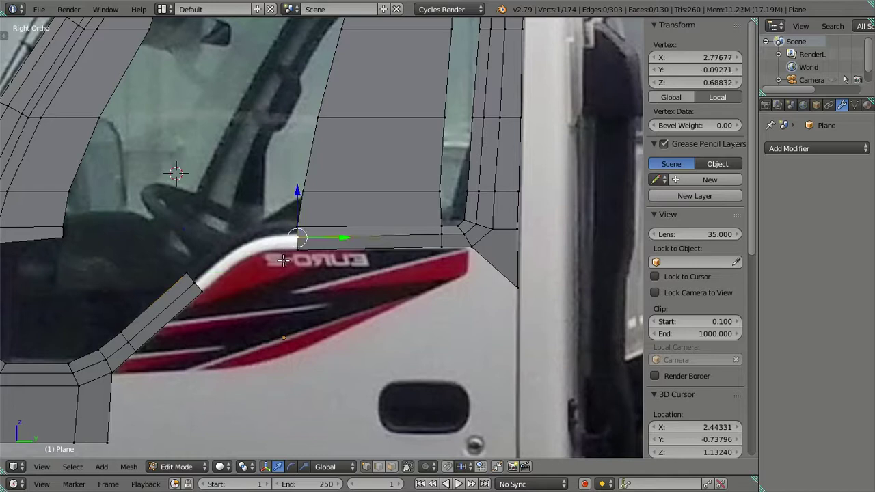
{"action": "right_click", "coordinate": [201, 289], "text": "ctrl"}
{"action": "key", "text": "f"}
{"action": "right_click", "coordinate": [188, 275]}
{"action": "right_click", "coordinate": [298, 227], "text": "ctrl"}
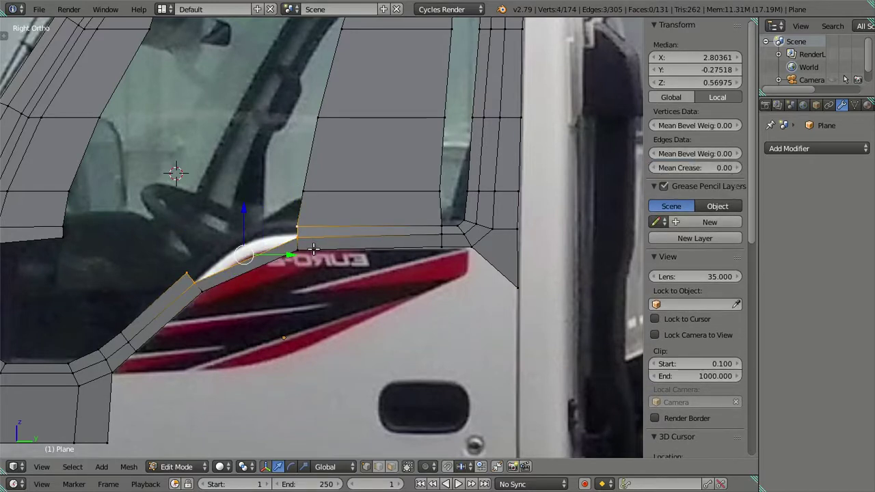
{"action": "key", "text": "f"}
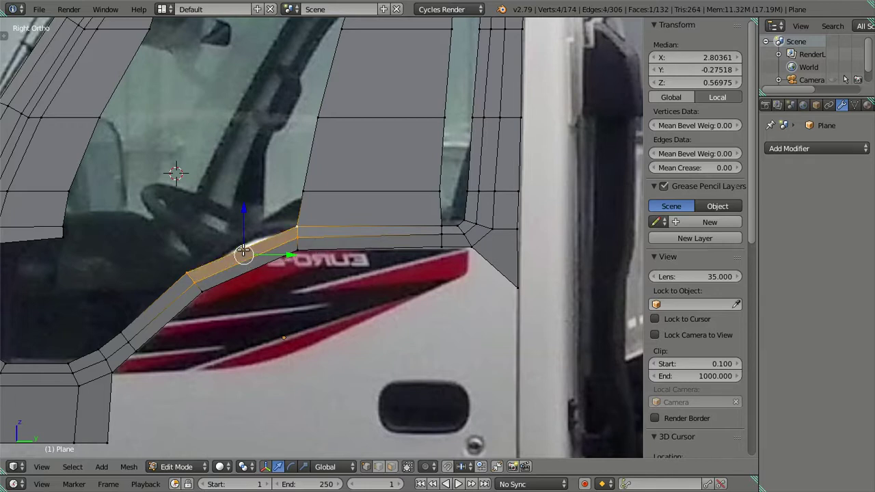
Step: Add a loop cut across the sill strip, then slide, raise and slightly scale it onto the sill line
{"action": "key", "text": "ctrl+r"}
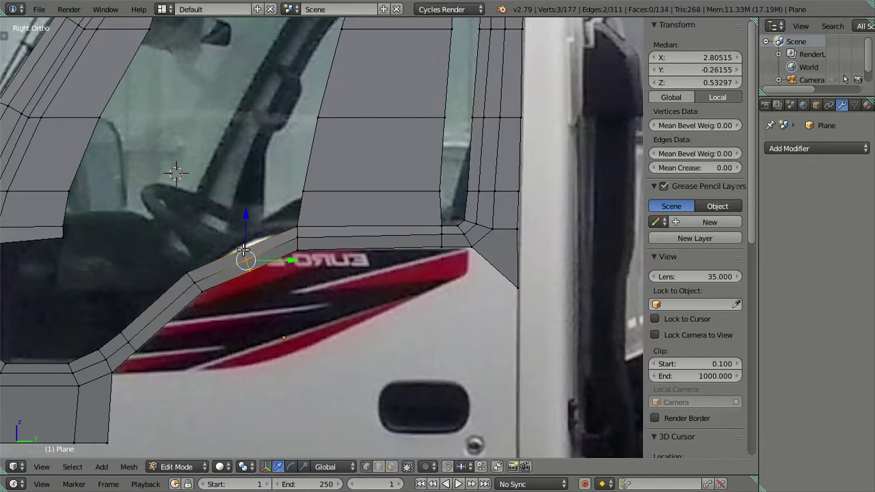
{"action": "left_click", "coordinate": [245, 253]}
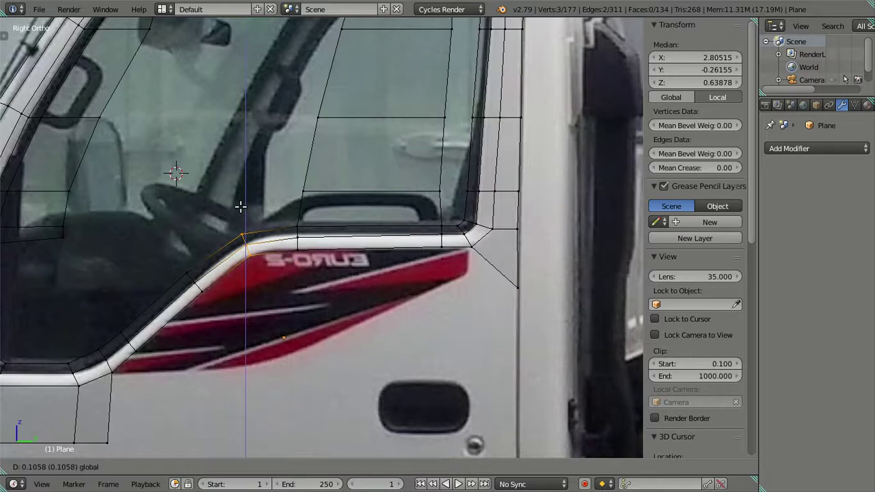
{"action": "left_click", "coordinate": [240, 206]}
{"action": "key", "text": "g"}
{"action": "key", "text": "y"}
{"action": "left_click", "coordinate": [256, 216]}
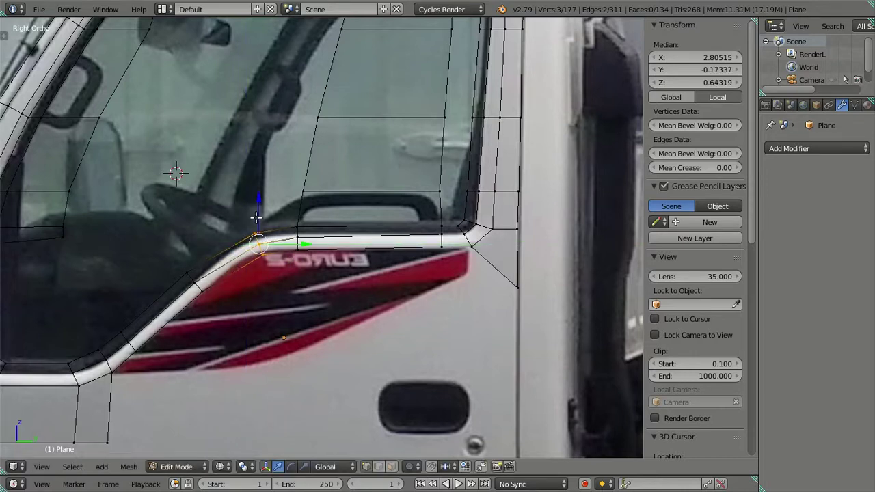
{"action": "key", "text": "g"}
{"action": "key", "text": "z"}
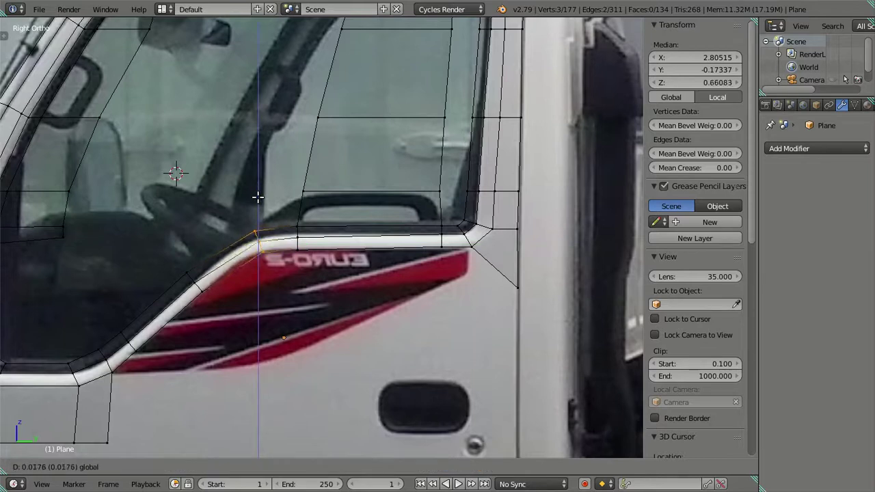
{"action": "left_click", "coordinate": [254, 196]}
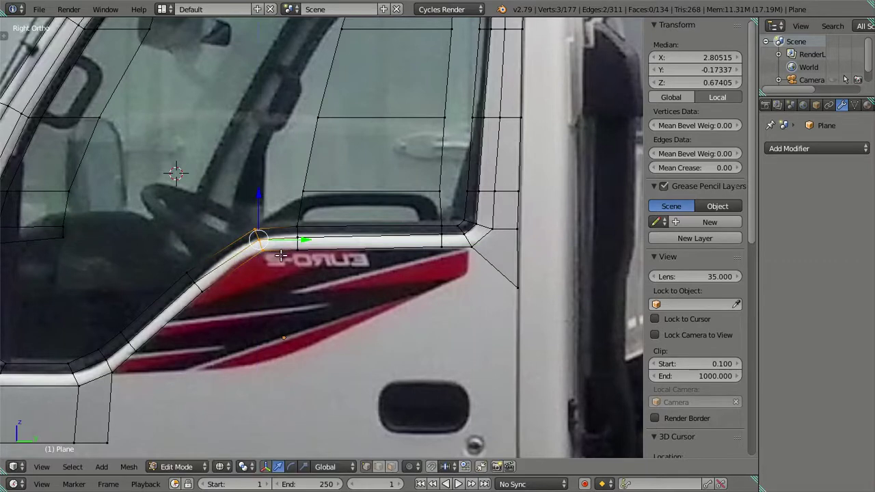
{"action": "key", "text": "s"}
{"action": "left_click", "coordinate": [301, 303]}
Step: Extrude the three vertices into a new vertical row, tilted and positioned along the sill
{"action": "key", "text": "e"}
{"action": "key", "text": "z"}
{"action": "left_click", "coordinate": [223, 211]}
{"action": "key", "text": "r"}
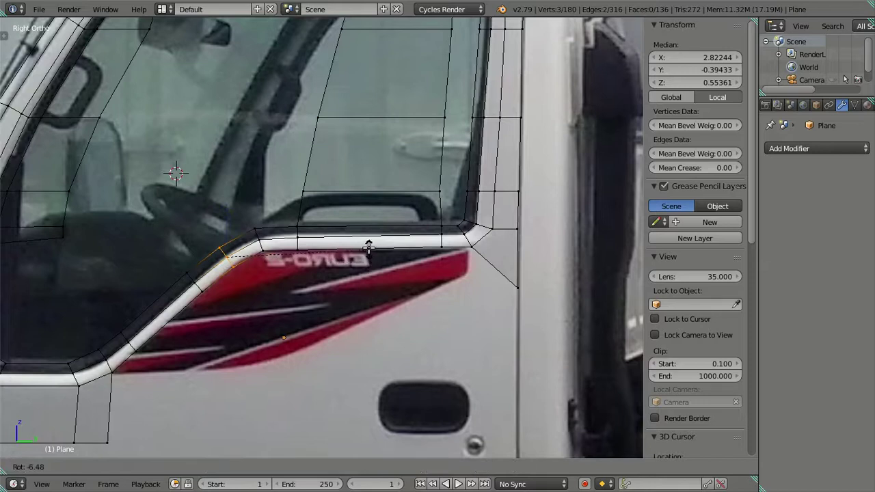
{"action": "left_click", "coordinate": [368, 247]}
{"action": "key", "text": "g"}
{"action": "key", "text": "y"}
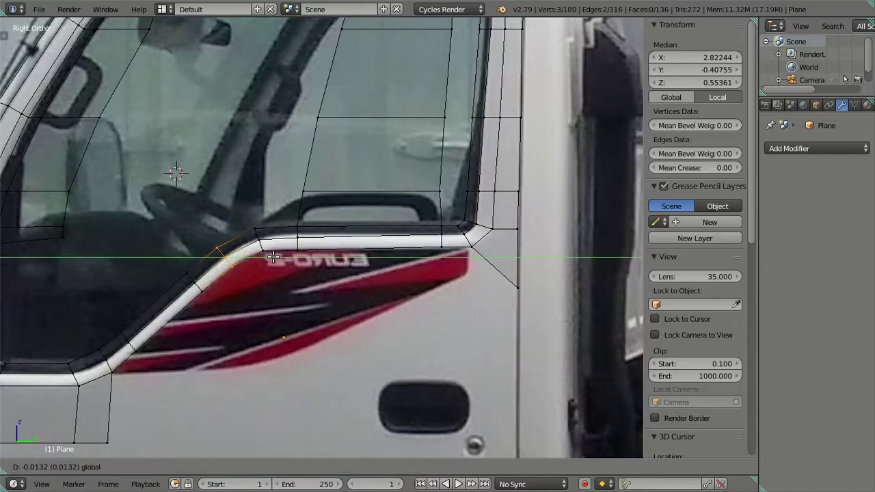
{"action": "left_click", "coordinate": [273, 257]}
Step: Raise the grown selection of sill-edge vertices vertically to the sill height, then deselect
{"action": "right_click", "coordinate": [297, 249]}
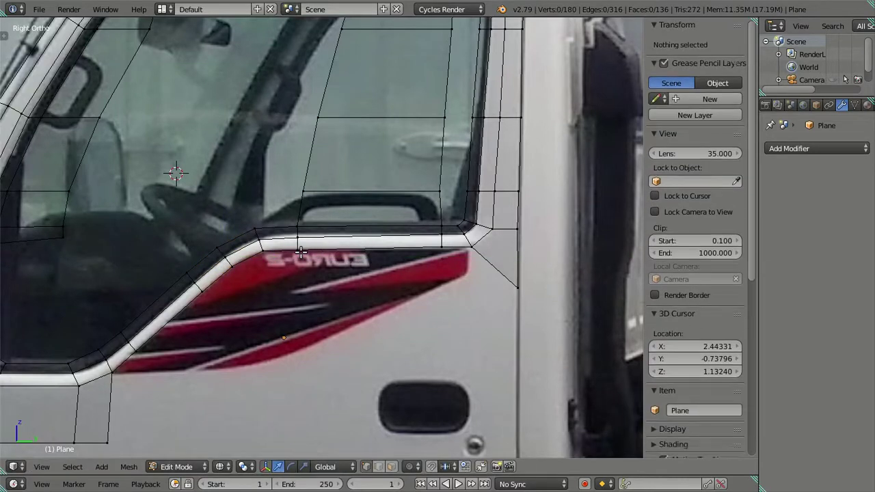
{"action": "scroll", "coordinate": [297, 250], "scroll_direction": "up", "scroll_amount": 1}
{"action": "key", "text": "ctrl+KP_Add"}
{"action": "key", "text": "g"}
{"action": "key", "text": "z"}
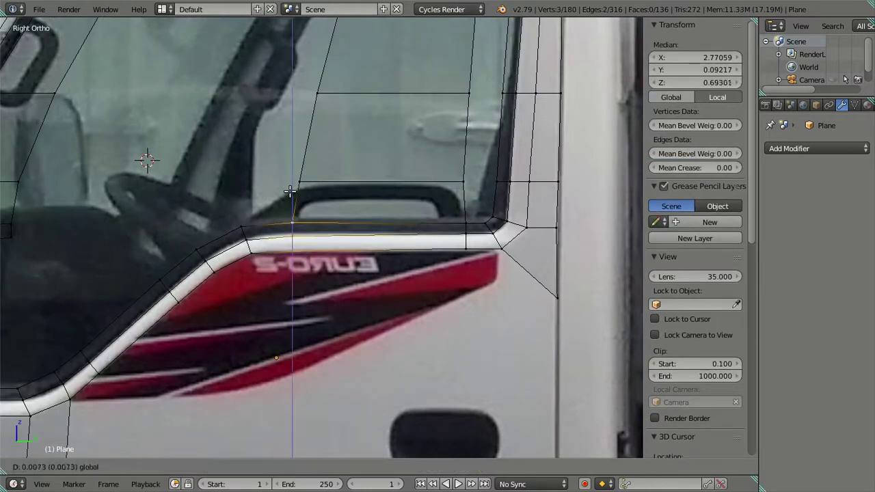
{"action": "left_click", "coordinate": [290, 190]}
{"action": "key", "text": "a"}
{"action": "scroll", "coordinate": [293, 205], "scroll_direction": "down", "scroll_amount": 3}
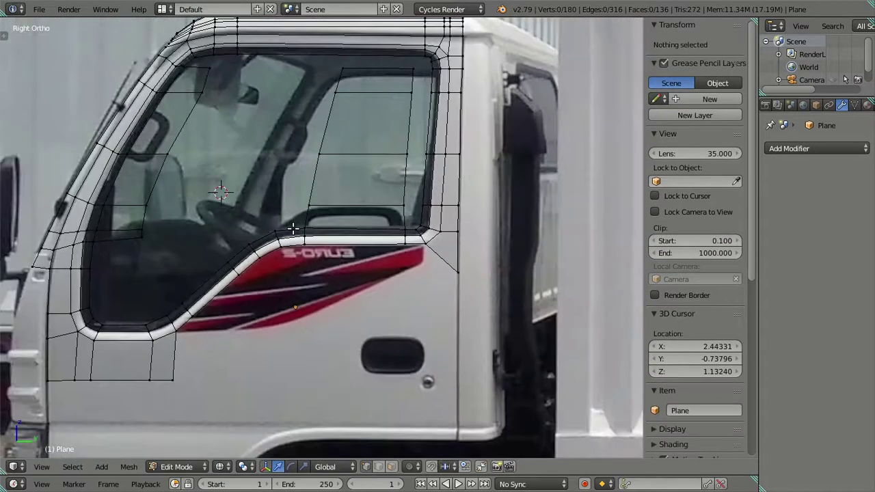
Step: Shift the windshield pillar vertices along Y to line up with the pillar
{"action": "scroll", "coordinate": [312, 253], "scroll_direction": "up", "scroll_amount": 1}
{"action": "scroll", "coordinate": [313, 253], "scroll_direction": "up", "scroll_amount": 1}
{"action": "scroll", "coordinate": [207, 254], "scroll_direction": "down", "scroll_amount": 3}
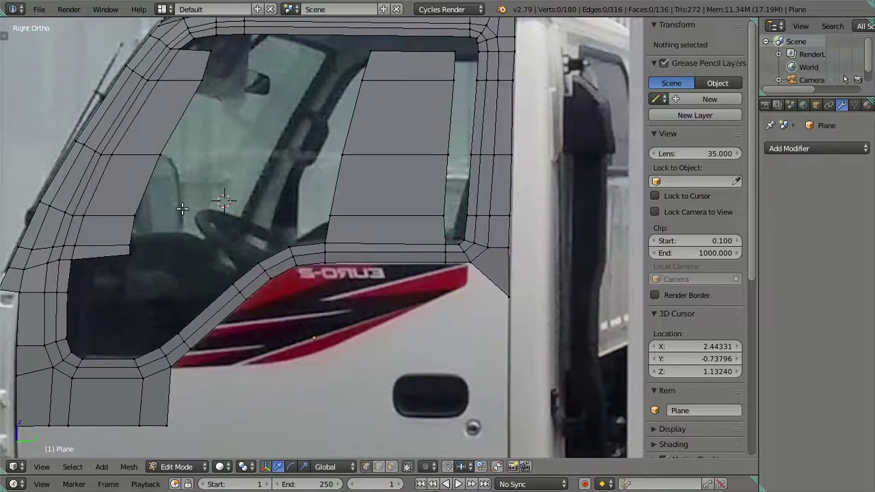
{"action": "scroll", "coordinate": [201, 183], "scroll_direction": "up", "scroll_amount": 3}
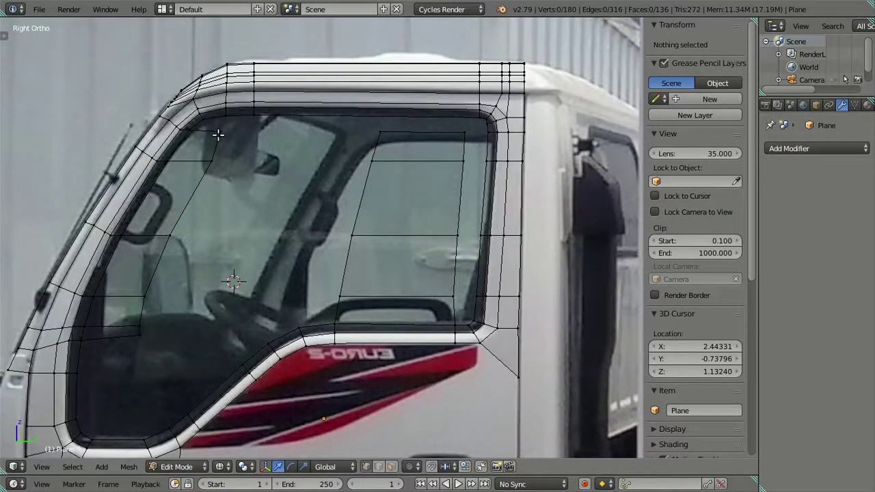
{"action": "middle_click_drag", "start_coordinate": [218, 134], "coordinate": [238, 219], "text": "shift"}
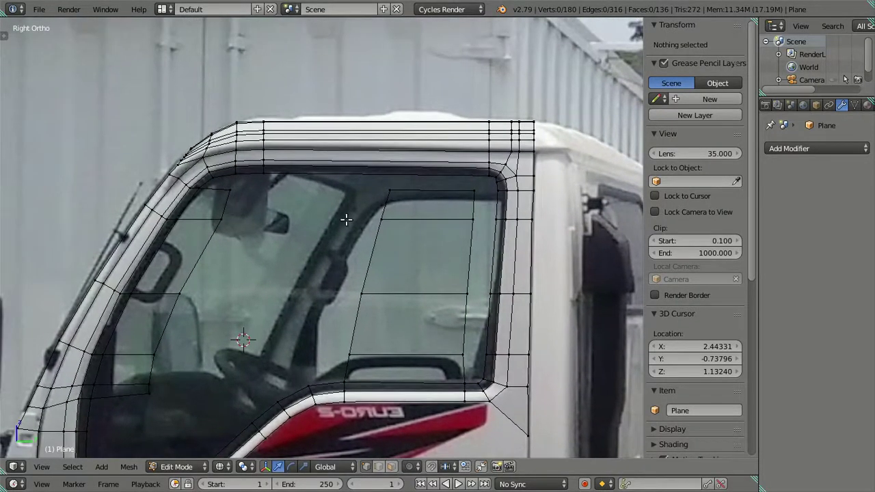
{"action": "right_click", "coordinate": [227, 200]}
{"action": "right_click", "coordinate": [223, 220], "text": "alt+shift"}
{"action": "scroll", "coordinate": [238, 292], "scroll_direction": "down", "scroll_amount": 1}
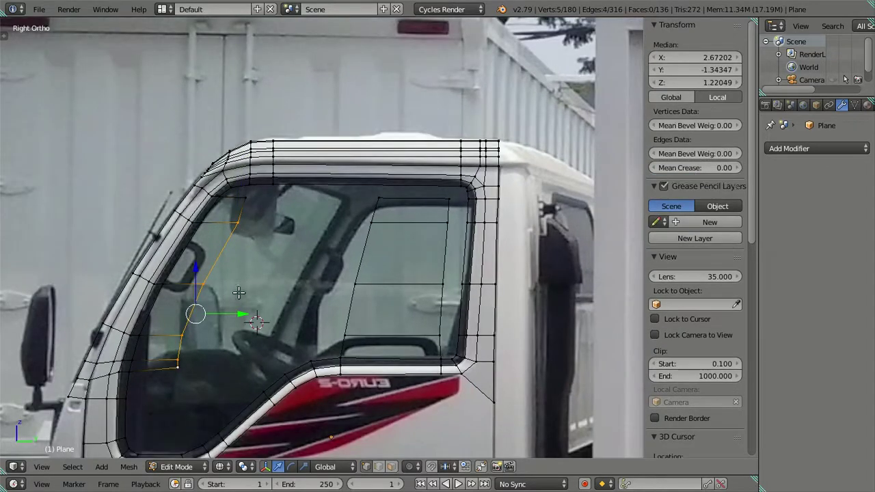
{"action": "key", "text": "g"}
{"action": "key", "text": "y"}
{"action": "left_click", "coordinate": [234, 285]}
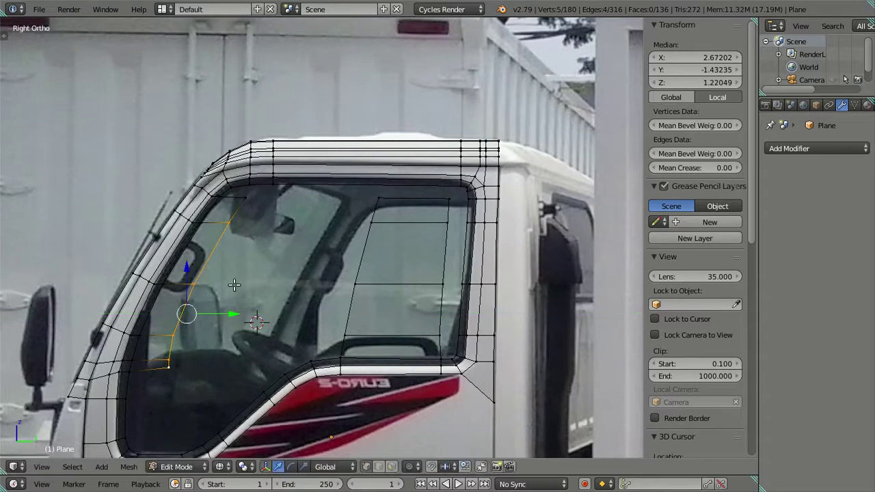
{"action": "key", "text": "a"}
Step: Select the window pillar edge loop and try an extrusion, undoing it
{"action": "scroll", "coordinate": [228, 236], "scroll_direction": "up", "scroll_amount": 2}
{"action": "right_click", "coordinate": [252, 198]}
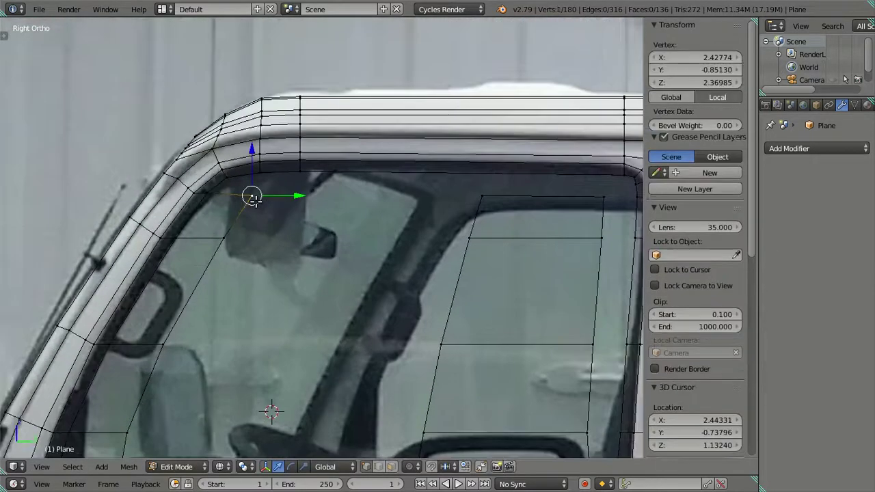
{"action": "scroll", "coordinate": [252, 198], "scroll_direction": "down", "scroll_amount": 2}
{"action": "right_click", "coordinate": [207, 373], "text": "alt"}
{"action": "key", "text": "e"}
{"action": "right_click", "coordinate": [283, 293]}
{"action": "key", "text": "g"}
{"action": "right_click", "coordinate": [303, 292]}
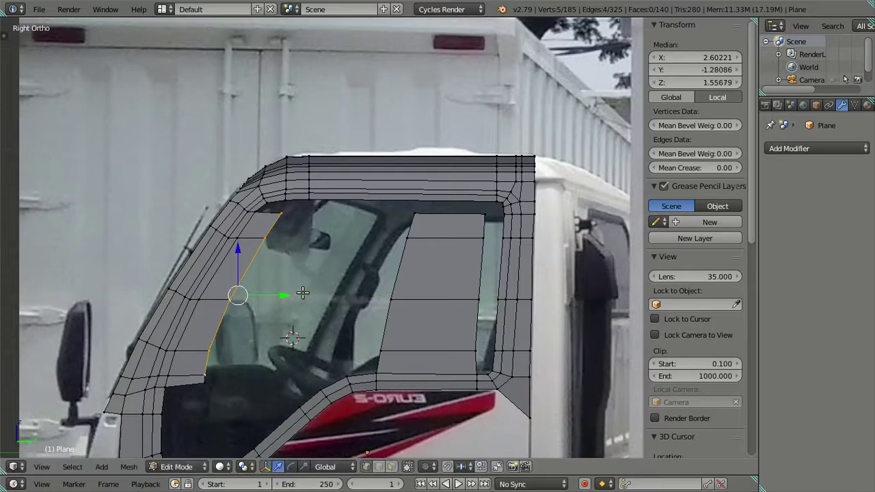
{"action": "key", "text": "ctrl+z"}
{"action": "key", "text": "ctrl+z"}
Step: Re-extrude the pillar edge loop and slide it along Y to widen the strip into the window
{"action": "right_click", "coordinate": [214, 387], "text": "alt"}
{"action": "key", "text": "e"}
{"action": "right_click", "coordinate": [286, 322]}
{"action": "left_click", "coordinate": [271, 302]}
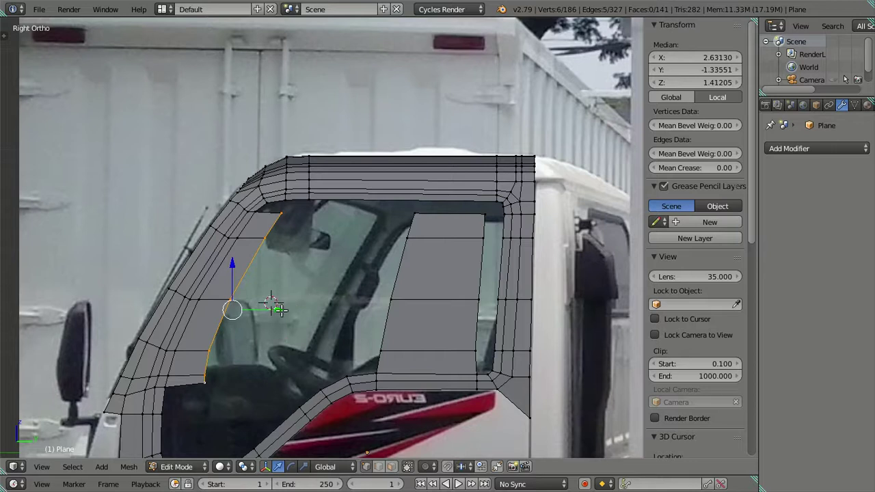
{"action": "key", "text": "g"}
{"action": "key", "text": "y"}
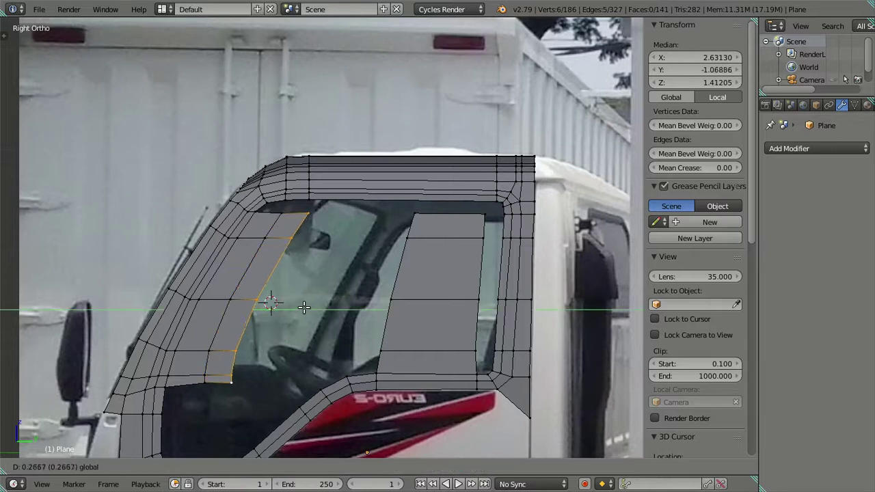
{"action": "left_click", "coordinate": [303, 308]}
{"action": "scroll", "coordinate": [304, 308], "scroll_direction": "up", "scroll_amount": 3}
{"action": "key", "text": "a"}
Step: Fill a face across the three vertices at the frame's upper front corner
{"action": "right_click", "coordinate": [260, 176]}
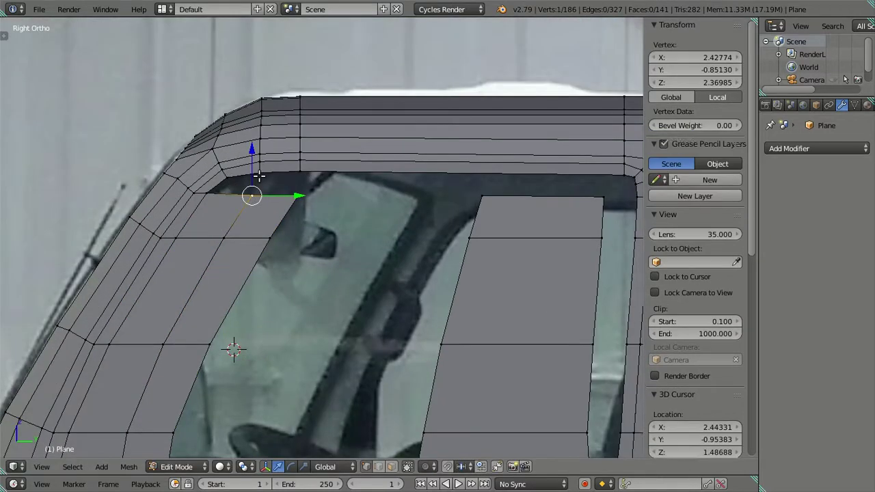
{"action": "right_click", "coordinate": [268, 201], "text": "alt"}
{"action": "right_click", "coordinate": [298, 196], "text": "shift"}
{"action": "key", "text": "f"}
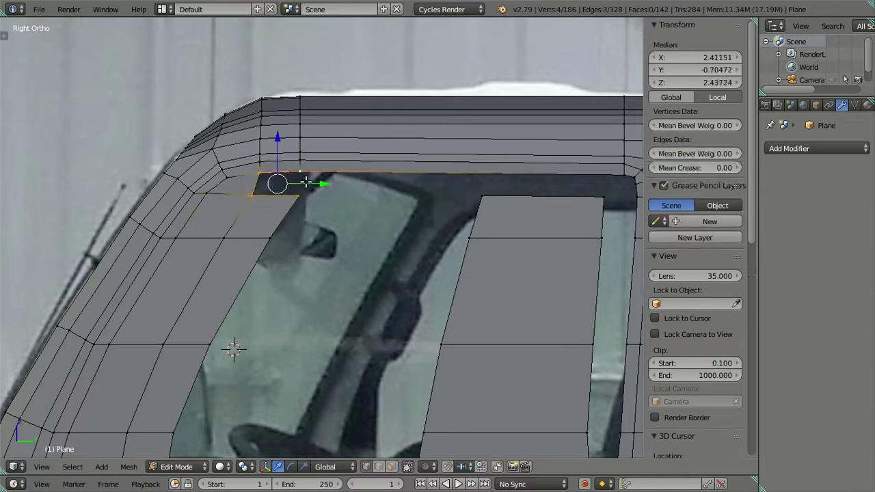
{"action": "key", "text": "a"}
{"action": "scroll", "coordinate": [315, 201], "scroll_direction": "down", "scroll_amount": 5}
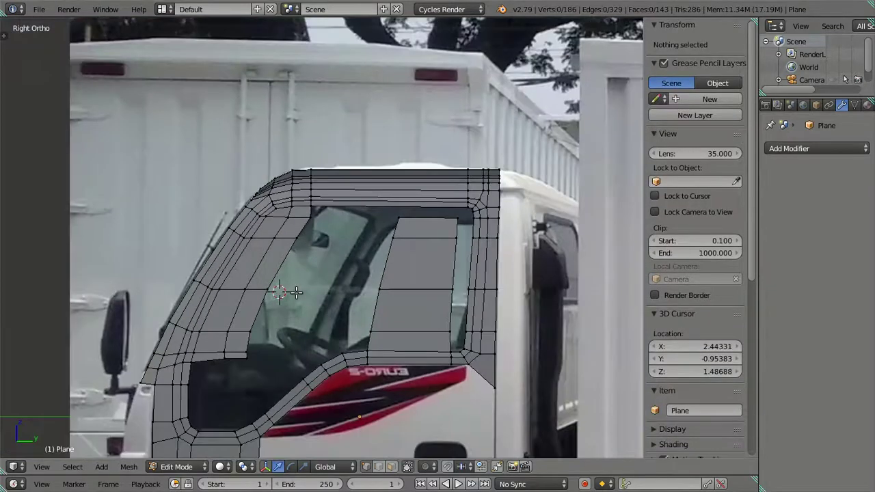
Step: Switch the viewport to solid shading and pan up to the cab roof
{"action": "scroll", "coordinate": [335, 233], "scroll_direction": "up", "scroll_amount": 1}
{"action": "key", "text": "z"}
{"action": "scroll", "coordinate": [296, 271], "scroll_direction": "up", "scroll_amount": 2}
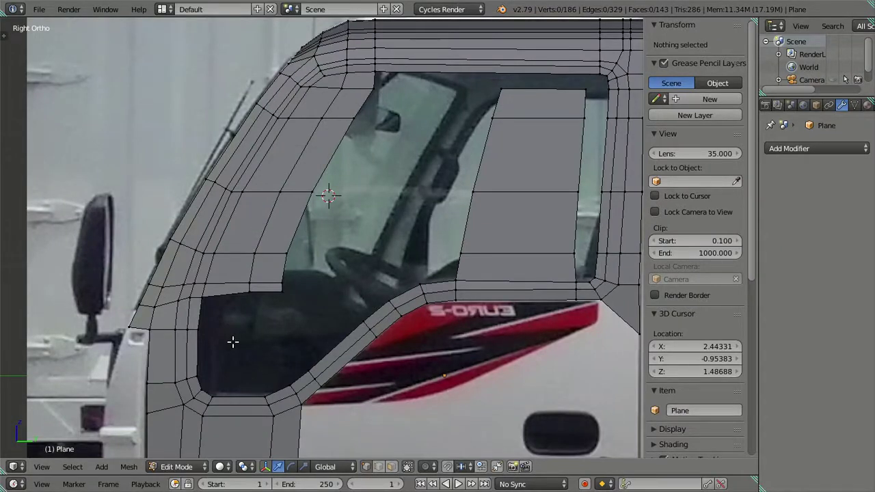
{"action": "middle_click_drag", "start_coordinate": [529, 185], "coordinate": [422, 240], "text": "shift"}
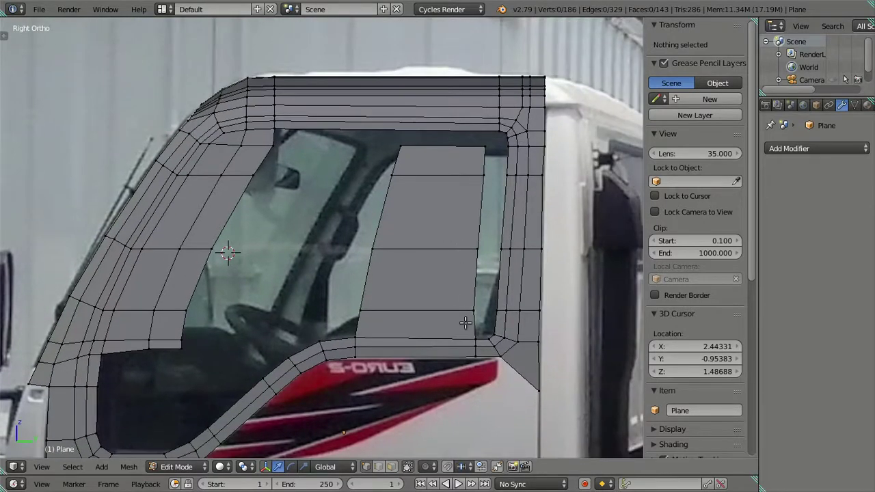
{"action": "scroll", "coordinate": [465, 321], "scroll_direction": "up", "scroll_amount": 2}
{"action": "scroll", "coordinate": [352, 257], "scroll_direction": "up", "scroll_amount": 3}
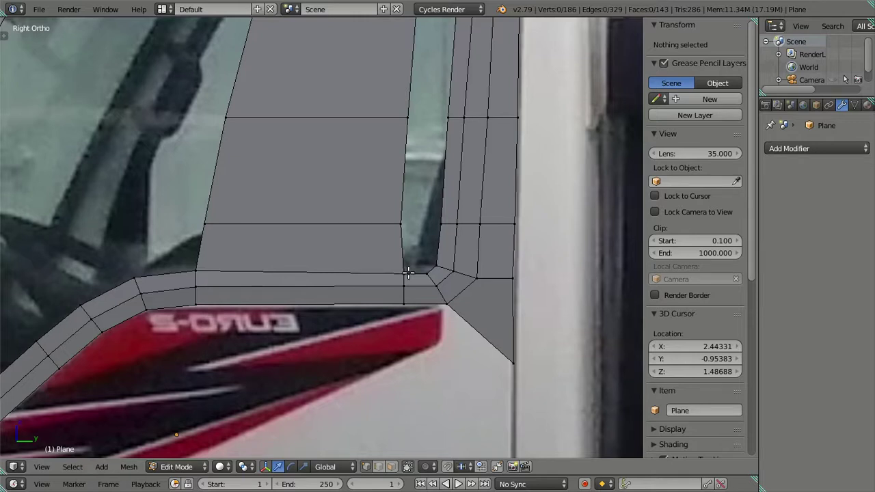
{"action": "scroll", "coordinate": [208, 271], "scroll_direction": "down", "scroll_amount": 3}
{"action": "middle_click_drag", "start_coordinate": [222, 135], "coordinate": [229, 236], "text": "shift"}
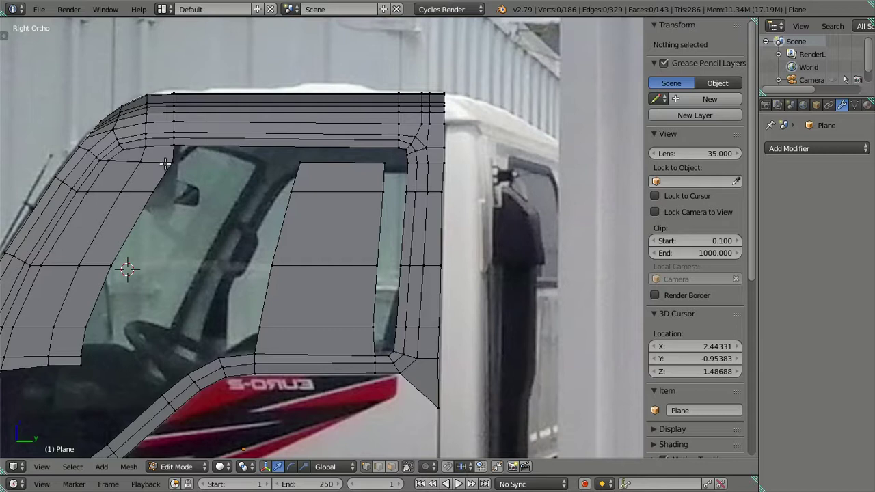
Step: Loop-cut two vertical edge loops through the roof band above the windows
{"action": "key", "text": "ctrl+r"}
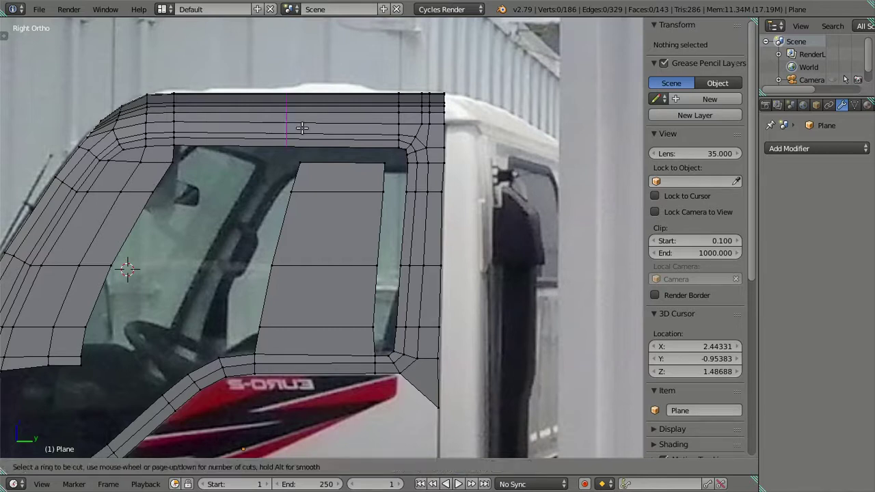
{"action": "scroll", "coordinate": [302, 128], "scroll_direction": "up", "scroll_amount": 1}
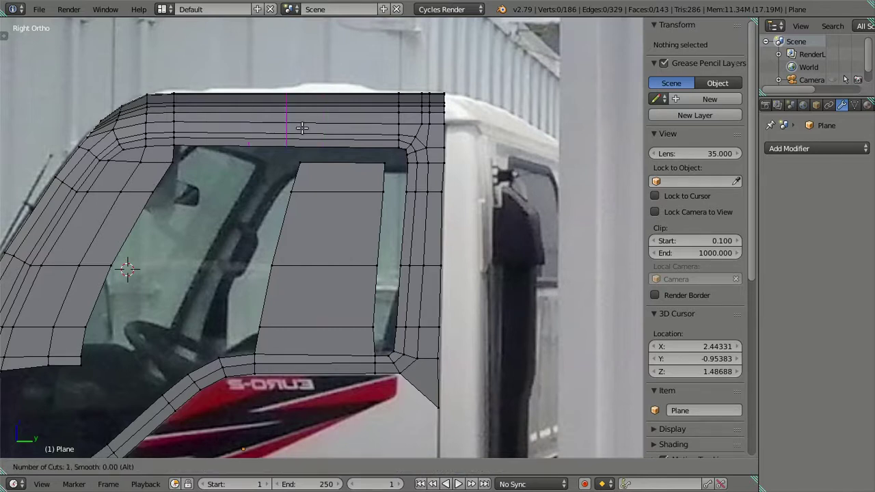
{"action": "left_click", "coordinate": [302, 128]}
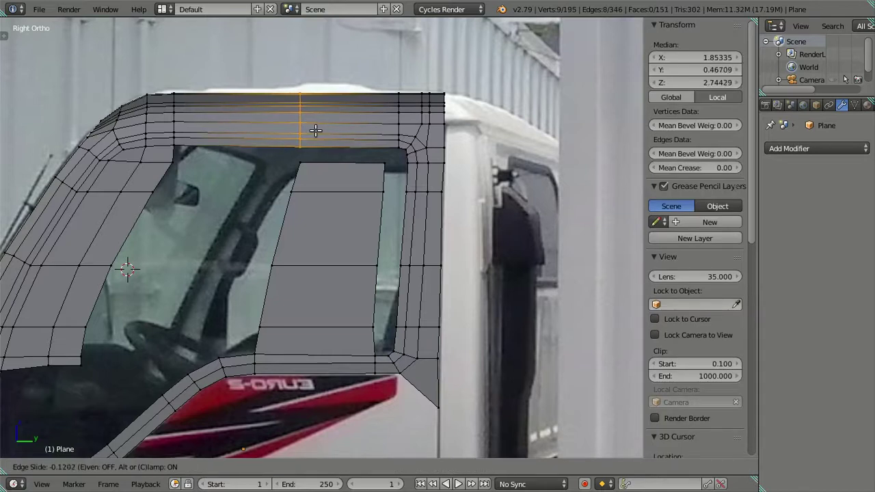
{"action": "left_click", "coordinate": [316, 130]}
Step: Move a vertex down to the lower front corner of the window
{"action": "key", "text": "a"}
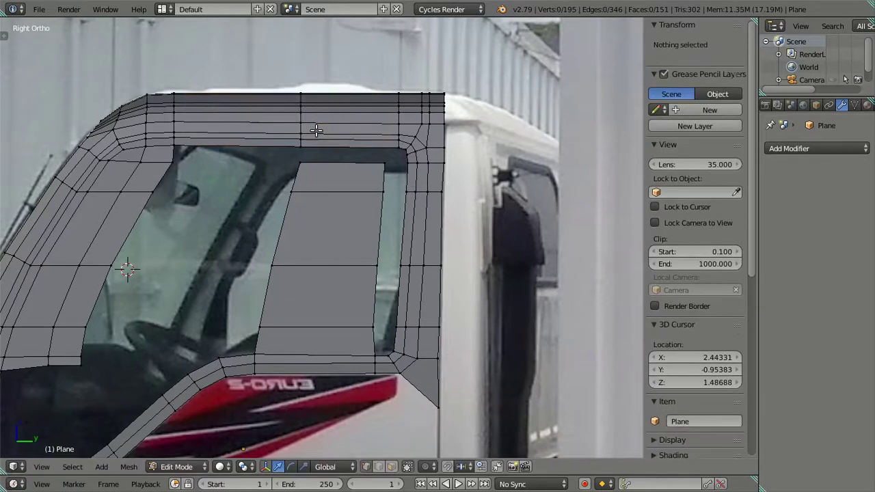
{"action": "middle_click_drag", "start_coordinate": [234, 272], "coordinate": [319, 205], "text": "shift"}
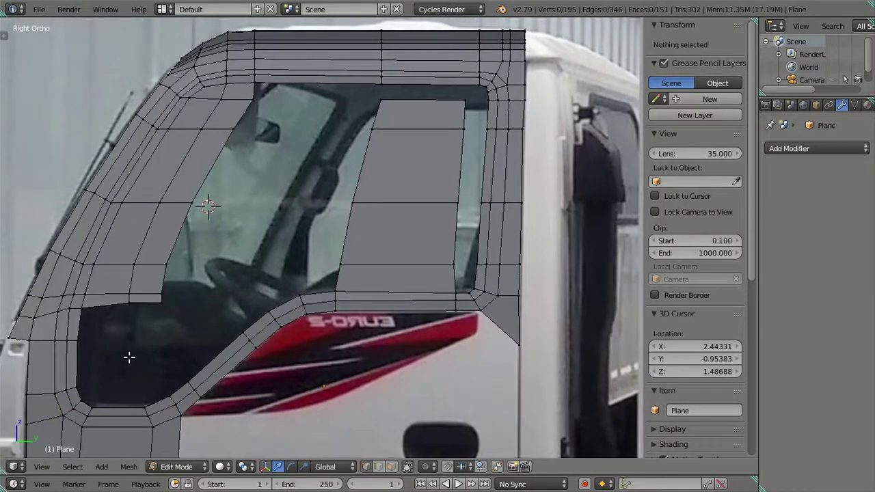
{"action": "left_click", "coordinate": [127, 308]}
{"action": "key", "text": "g"}
{"action": "left_click", "coordinate": [82, 371]}
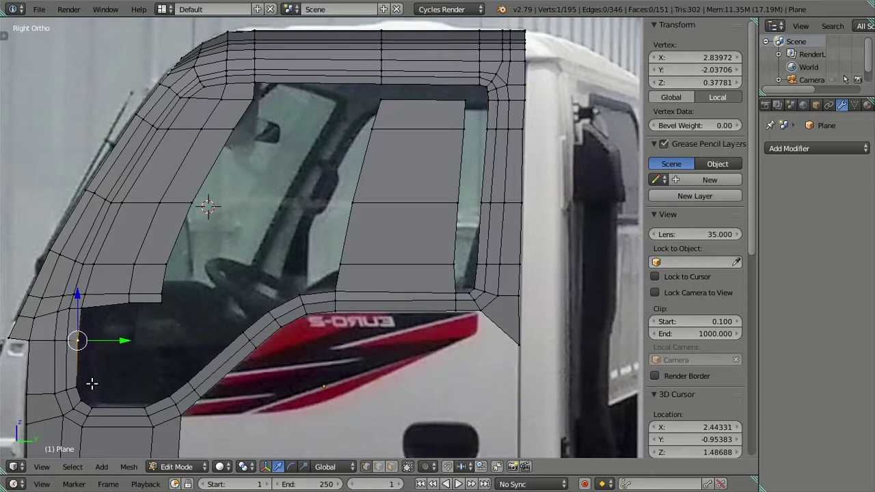
Step: Extrude that corner edge along Y and slide its upper vertex to the window edge
{"action": "left_click", "coordinate": [84, 385], "text": "shift"}
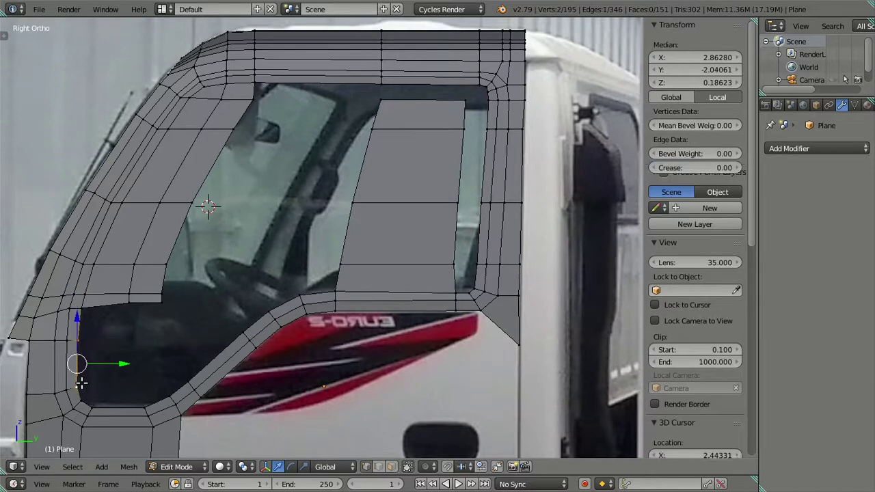
{"action": "key", "text": "e"}
{"action": "key", "text": "y"}
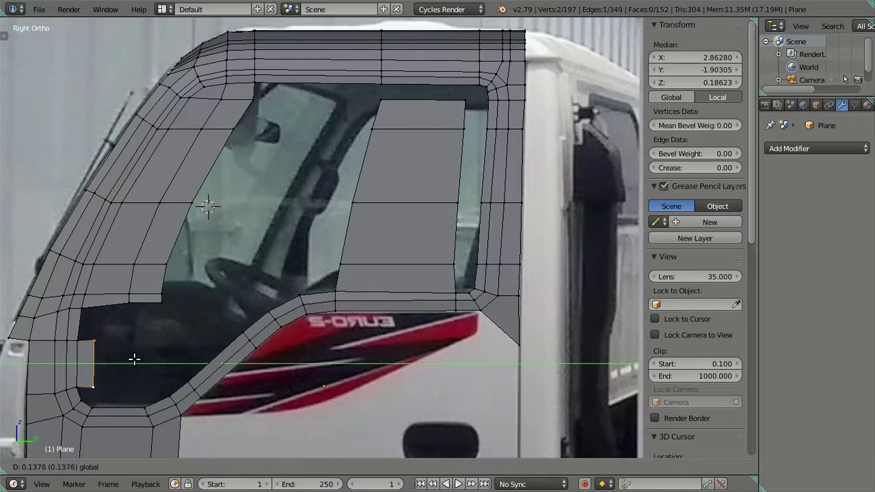
{"action": "left_click", "coordinate": [135, 359]}
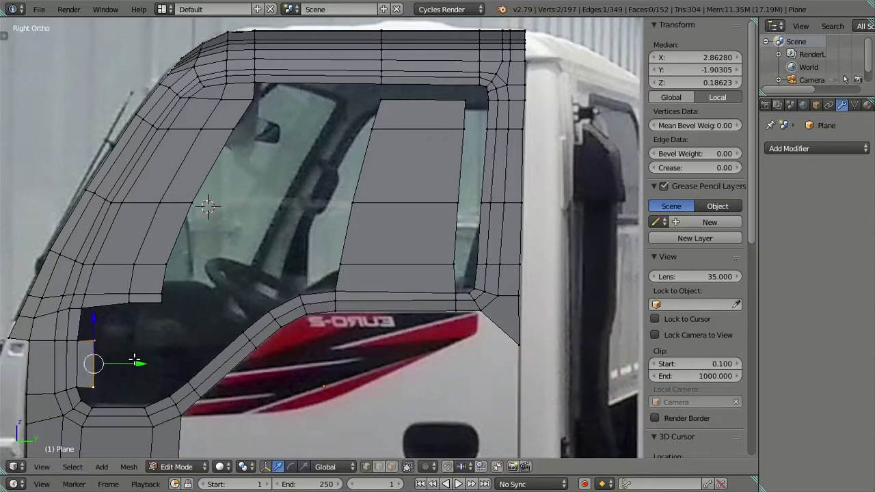
{"action": "right_click", "coordinate": [99, 335]}
{"action": "left_click", "coordinate": [128, 345]}
{"action": "key", "text": "g"}
{"action": "key", "text": "y"}
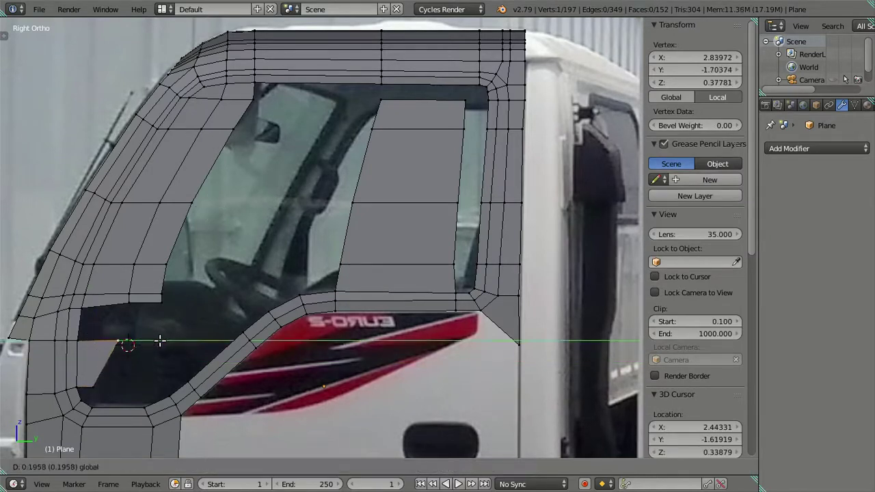
{"action": "left_click", "coordinate": [165, 341]}
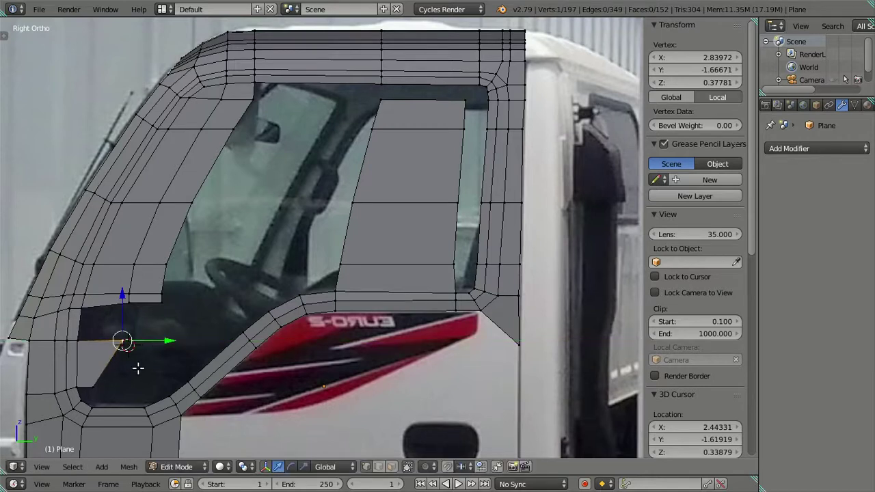
Step: Extrude another edge into a new face and align its top vertex along Y with the photo
{"action": "right_click", "coordinate": [145, 400]}
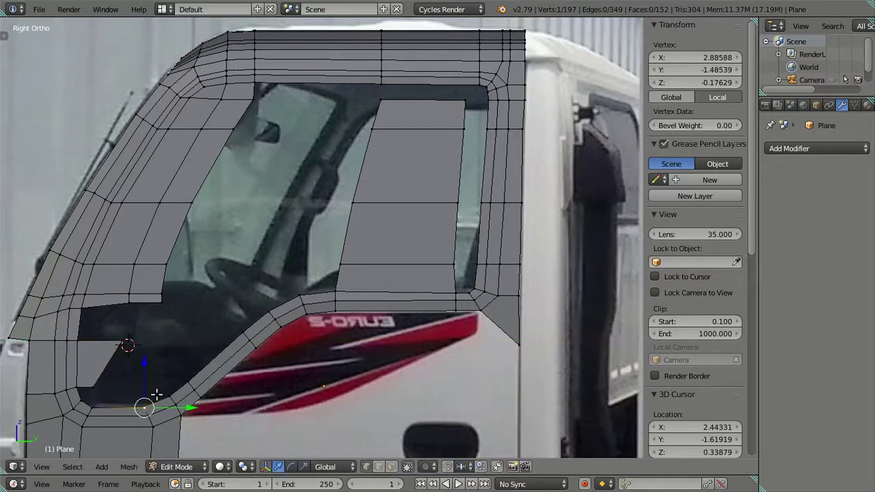
{"action": "right_click", "coordinate": [100, 385]}
{"action": "right_click", "coordinate": [123, 343], "text": "shift"}
{"action": "key", "text": "e"}
{"action": "right_click", "coordinate": [157, 365]}
{"action": "key", "text": "g"}
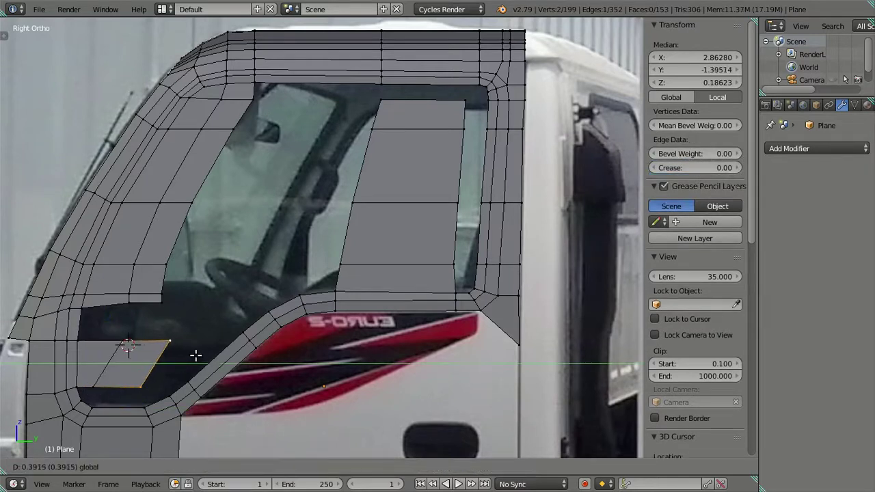
{"action": "left_click", "coordinate": [195, 356]}
{"action": "right_click", "coordinate": [171, 340]}
{"action": "key", "text": "g"}
{"action": "key", "text": "y"}
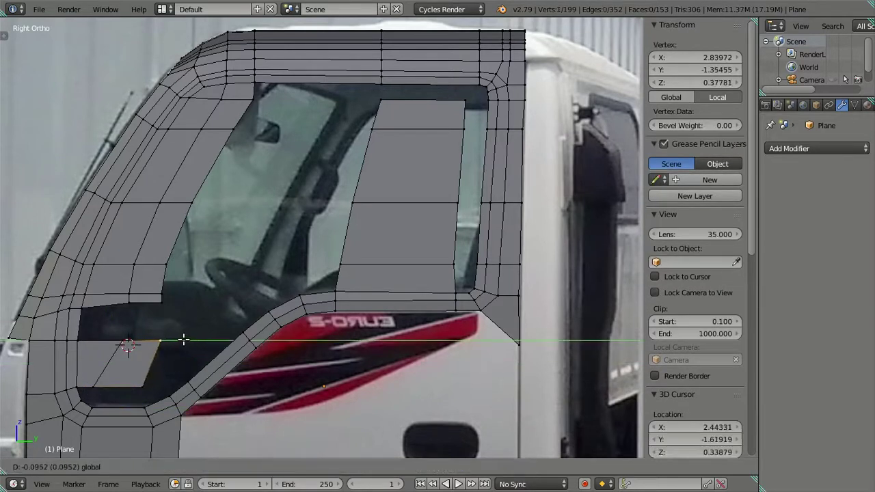
{"action": "left_click", "coordinate": [183, 340]}
Step: Fill the three gaps between the new edges with quad faces
{"action": "right_click", "coordinate": [88, 391], "text": "alt"}
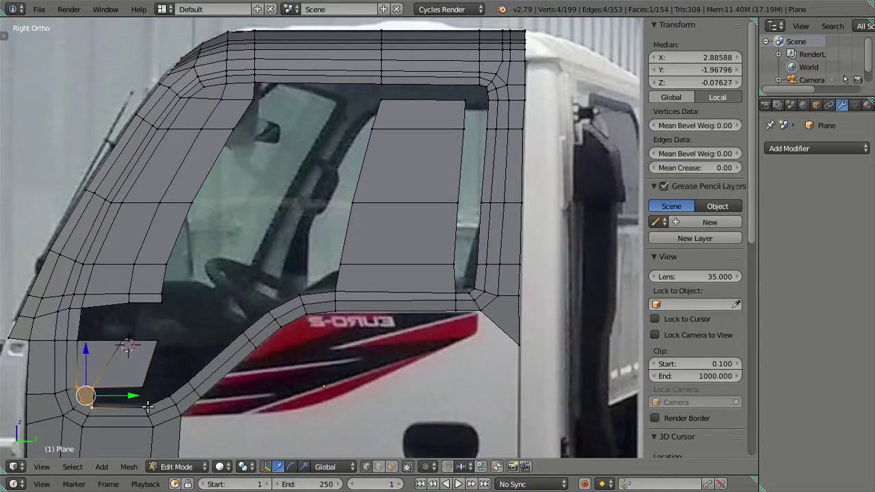
{"action": "key", "text": "f"}
{"action": "right_click", "coordinate": [122, 341]}
{"action": "right_click", "coordinate": [111, 322], "text": "shift"}
{"action": "key", "text": "f"}
{"action": "right_click", "coordinate": [162, 302]}
{"action": "right_click", "coordinate": [157, 340], "text": "shift"}
{"action": "right_click", "coordinate": [129, 303], "text": "shift"}
{"action": "right_click", "coordinate": [125, 340], "text": "shift"}
{"action": "key", "text": "f"}
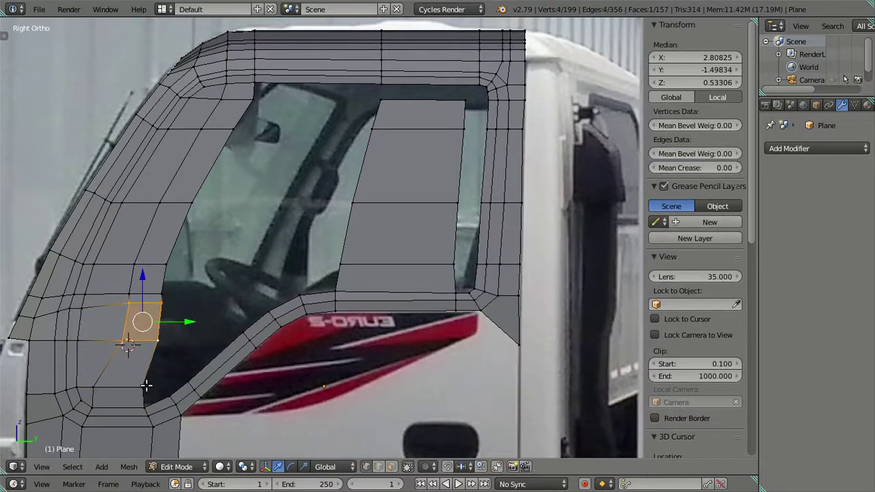
Step: Raise the bottom vertex to the door edge and extrude the right-edge vertices along Y into a strip
{"action": "right_click", "coordinate": [145, 386]}
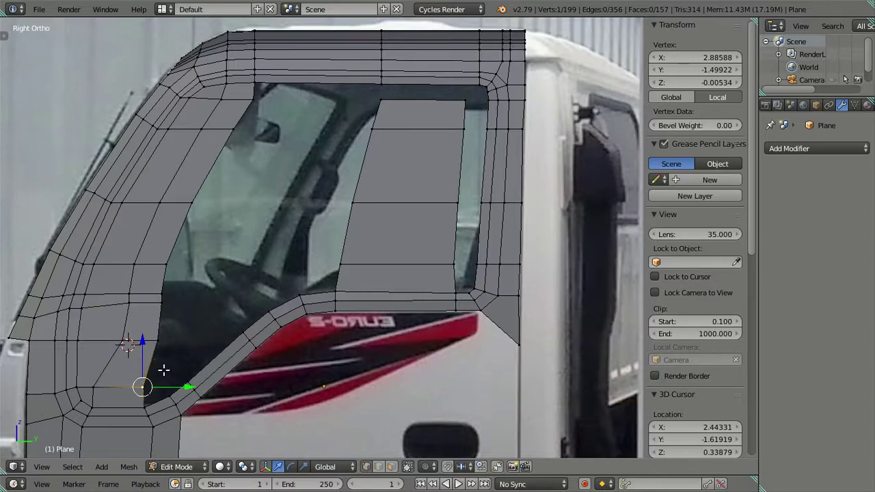
{"action": "key", "text": "g"}
{"action": "left_click", "coordinate": [160, 340]}
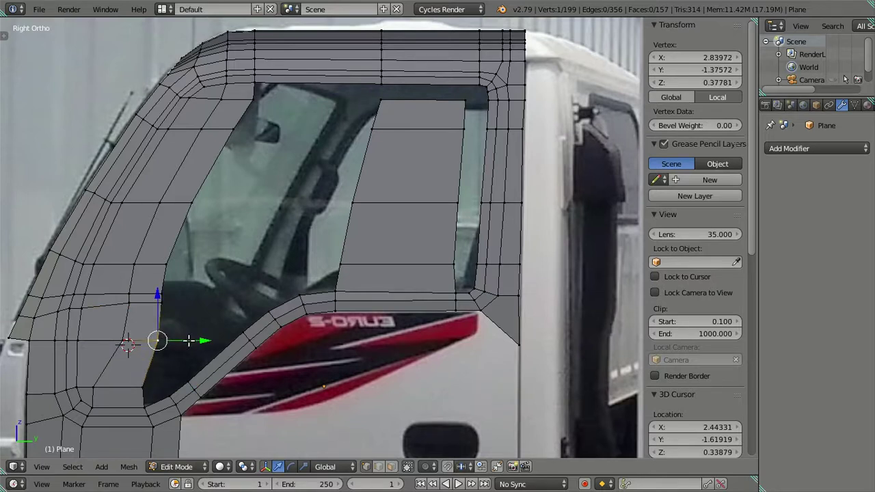
{"action": "right_click", "coordinate": [171, 301]}
{"action": "right_click", "coordinate": [171, 311], "text": "ctrl"}
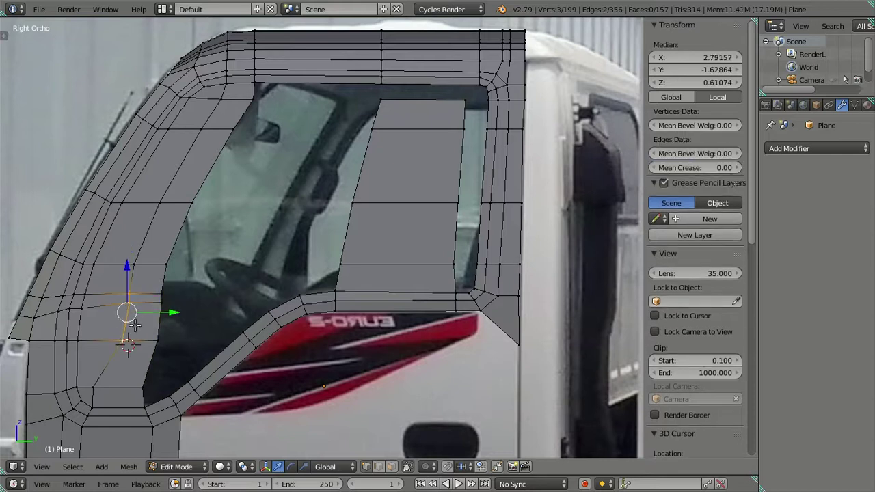
{"action": "key", "text": "e"}
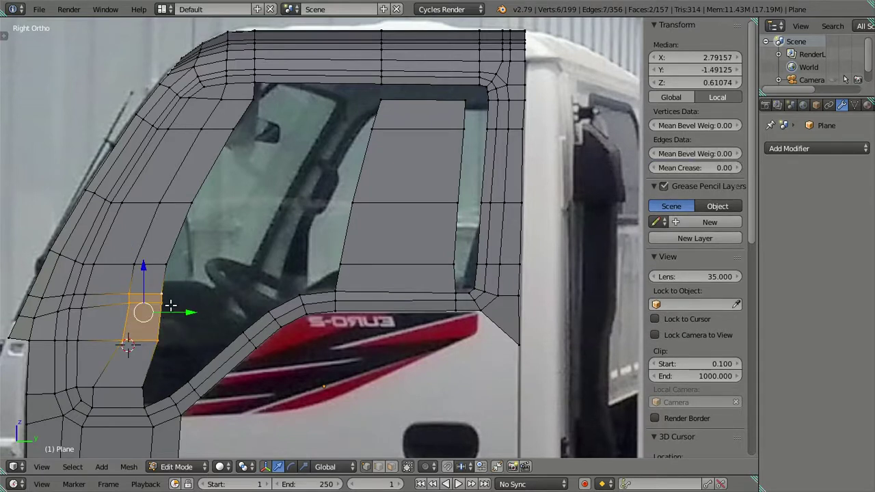
{"action": "key", "text": "y"}
{"action": "left_click", "coordinate": [176, 308]}
Step: Slide the two new faces and the front edge horizontally to match the door in the photo
{"action": "right_click", "coordinate": [151, 295]}
{"action": "left_click_drag", "start_coordinate": [175, 322], "coordinate": [178, 307]}
{"action": "right_click", "coordinate": [132, 293], "text": "shift"}
{"action": "left_click", "coordinate": [177, 307]}
{"action": "right_click", "coordinate": [123, 340]}
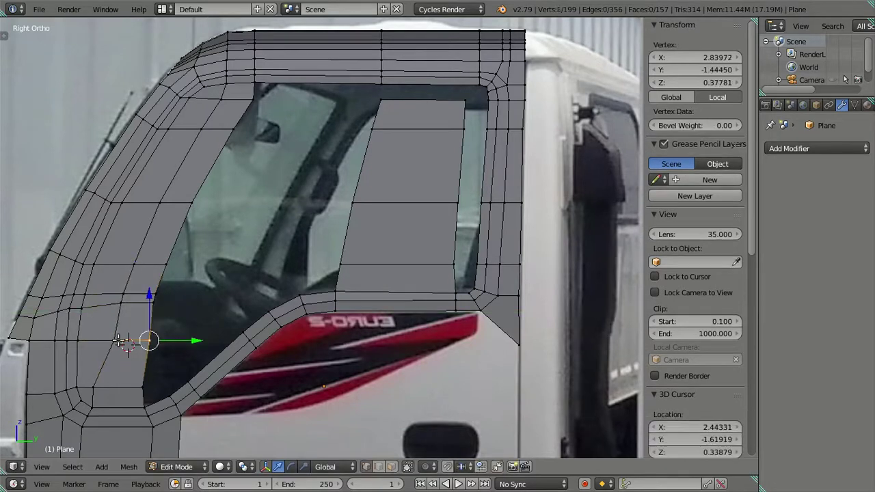
{"action": "mouse_move", "coordinate": [145, 341]}
{"action": "left_mouse_down"}
{"action": "mouse_move", "coordinate": [178, 340]}
{"action": "mouse_move", "coordinate": [147, 341]}
{"action": "left_mouse_up"}
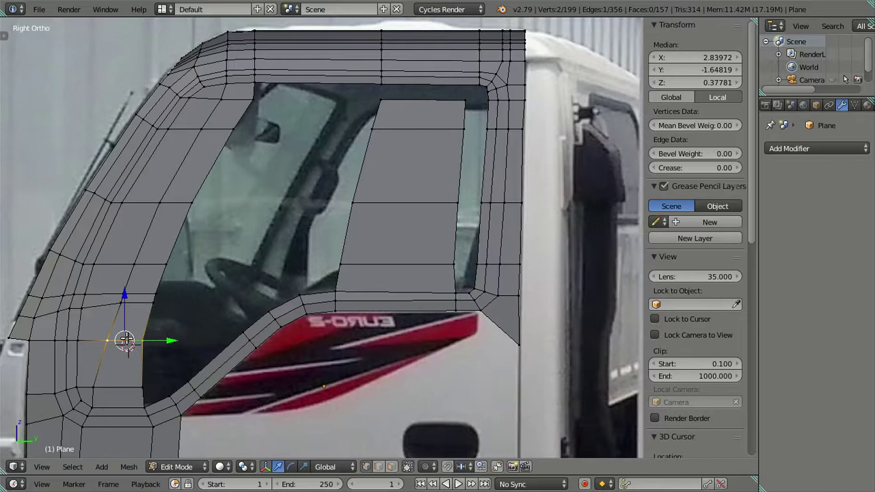
{"action": "right_click", "coordinate": [147, 379]}
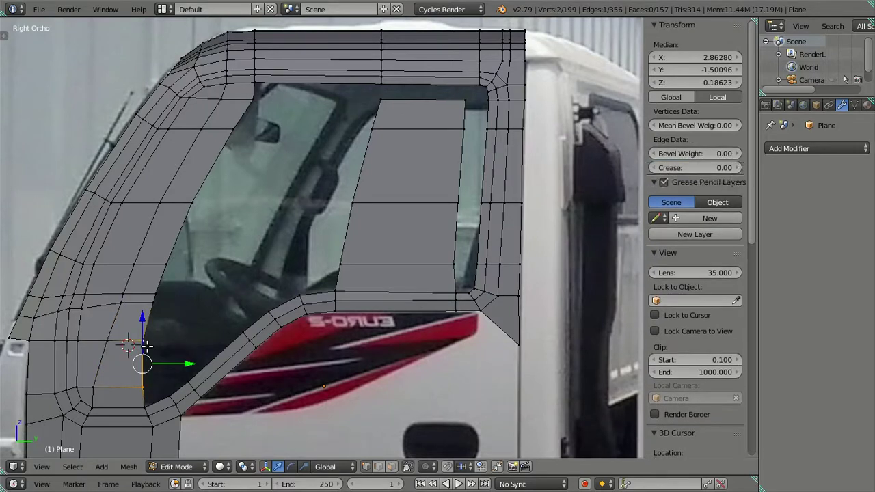
Step: Extrude the edge five times along the window's lower edge toward the door frame
{"action": "key", "text": "e"}
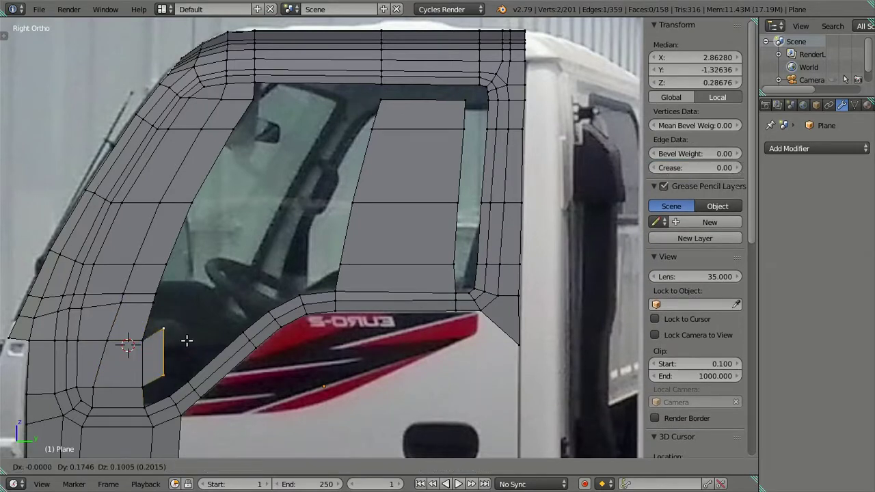
{"action": "left_click", "coordinate": [186, 344]}
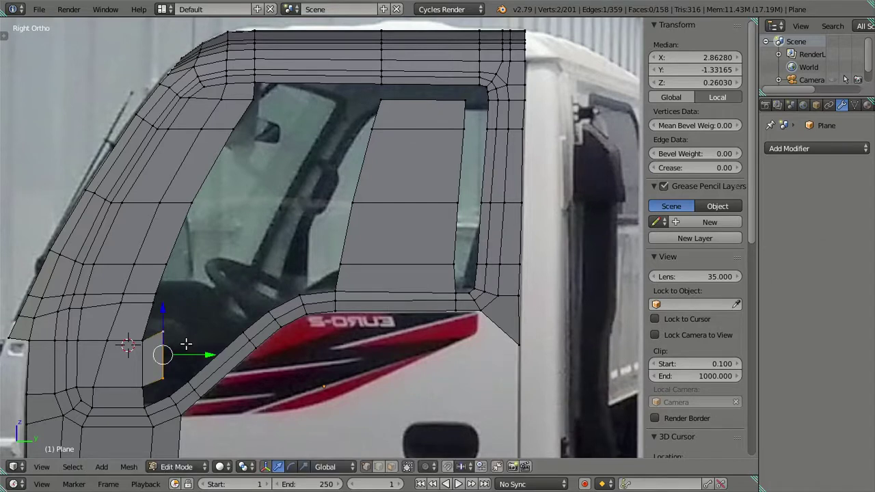
{"action": "key", "text": "e"}
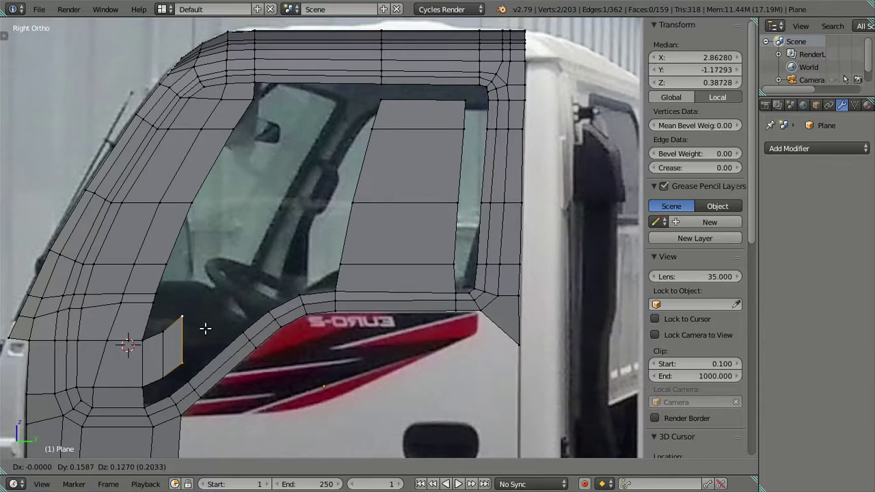
{"action": "left_click", "coordinate": [206, 329]}
{"action": "key", "text": "e"}
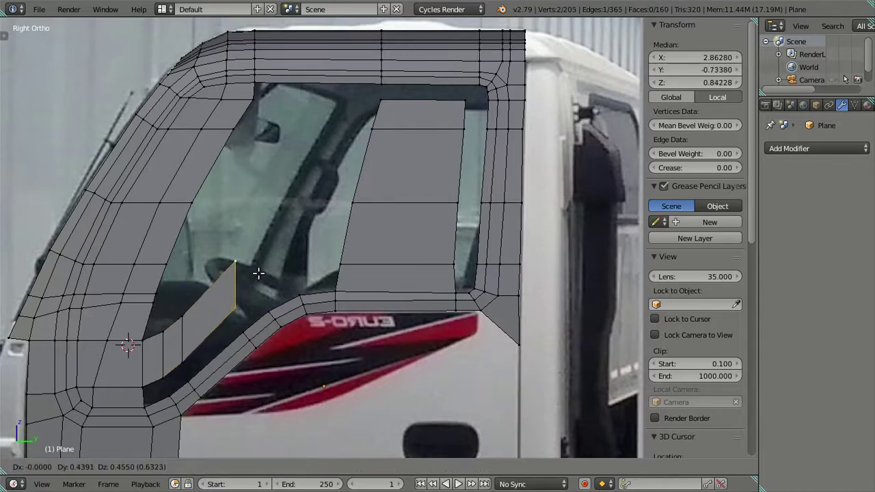
{"action": "left_click", "coordinate": [263, 273]}
{"action": "key", "text": "e"}
{"action": "left_click", "coordinate": [294, 248]}
{"action": "key", "text": "e"}
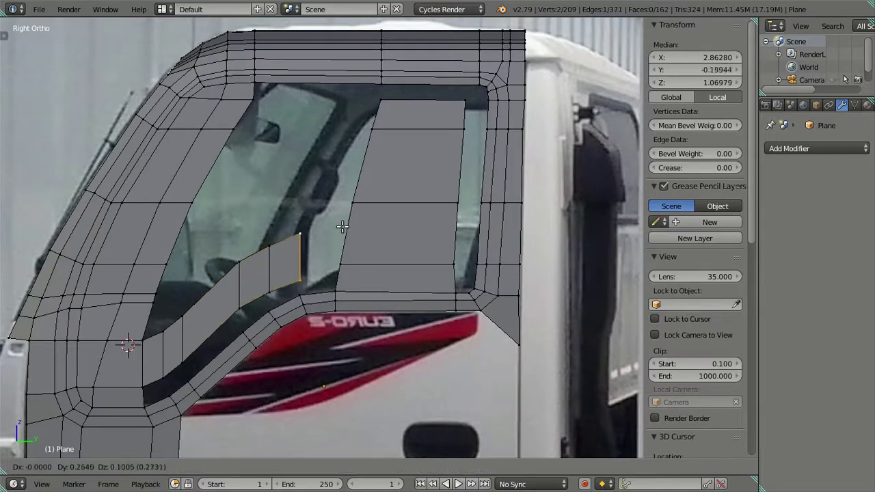
{"action": "left_click", "coordinate": [344, 226]}
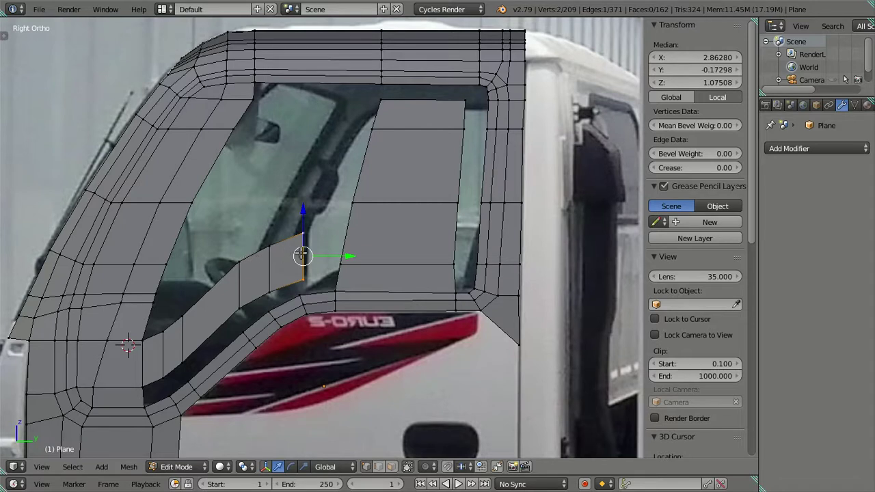
Step: Extrude the strip's top edges upward along Z into new faces
{"action": "left_click", "coordinate": [245, 303]}
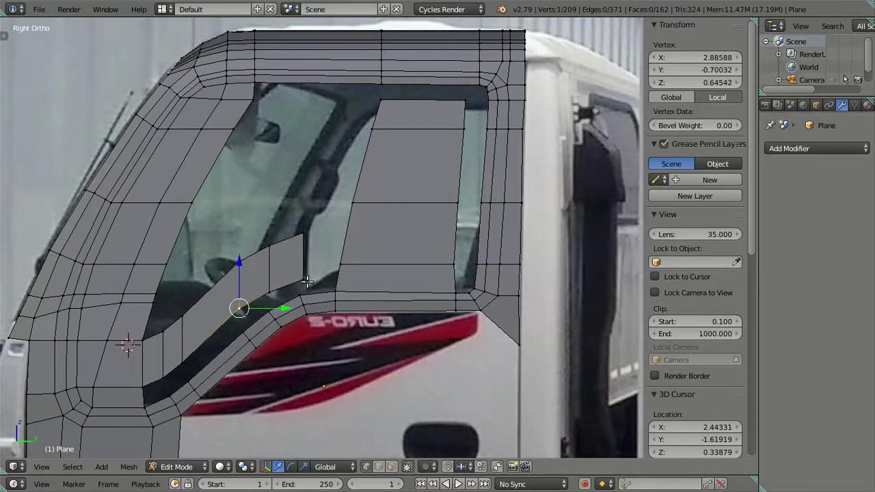
{"action": "left_click", "coordinate": [292, 237], "text": "shift"}
{"action": "key", "text": "e"}
{"action": "key", "text": "z"}
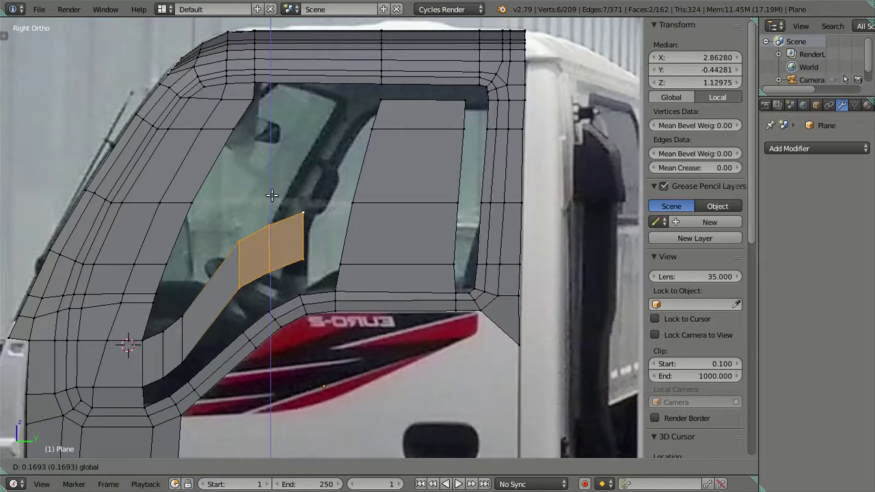
{"action": "left_click", "coordinate": [272, 195]}
Step: Nudge one vertical edge of the strip along Y, then slightly lower along Z
{"action": "left_click", "coordinate": [186, 325]}
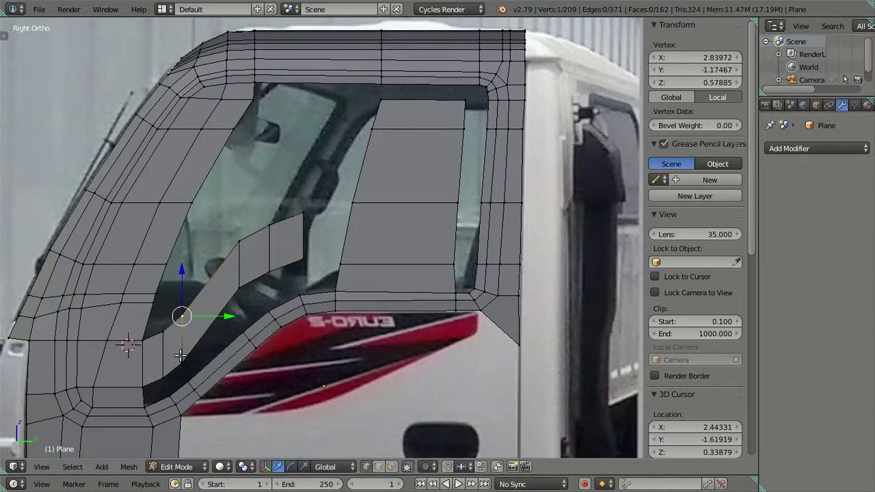
{"action": "key", "text": "g"}
{"action": "key", "text": "y"}
{"action": "left_click", "coordinate": [212, 332]}
{"action": "key", "text": "g"}
{"action": "key", "text": "z"}
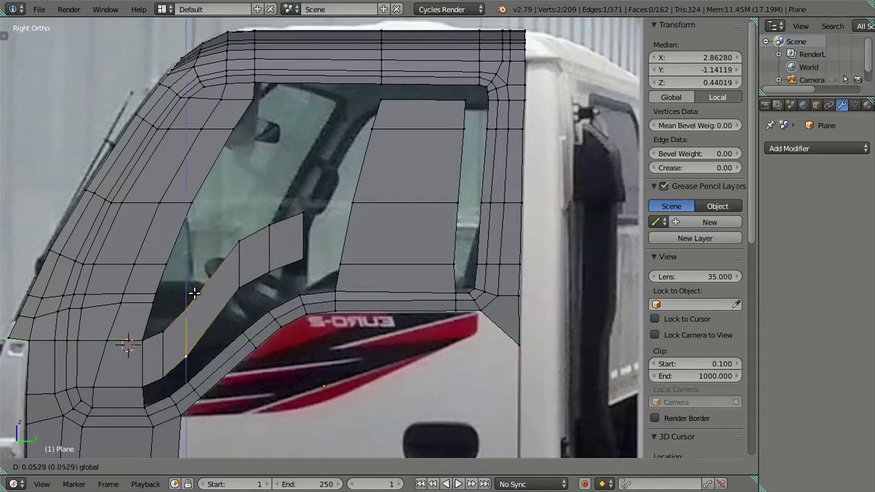
{"action": "left_click", "coordinate": [188, 313]}
{"action": "key", "text": "a"}
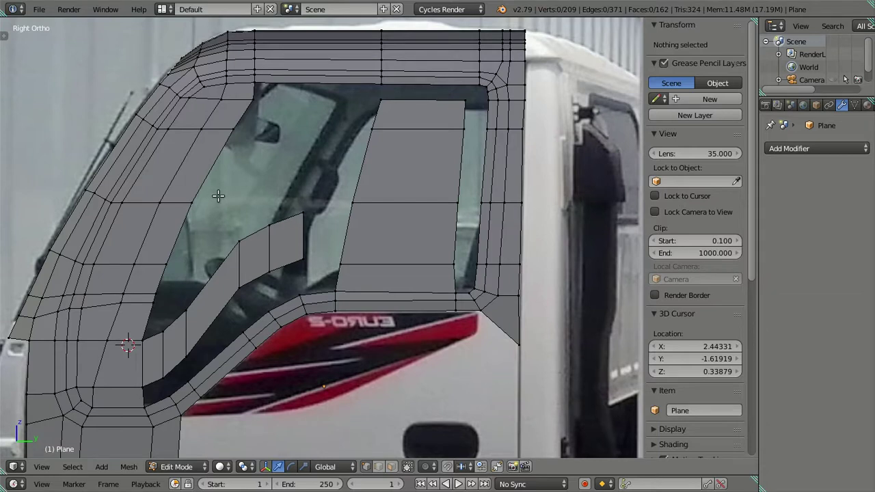
Step: Fill faces across the three gaps between the window strip and the door frame
{"action": "right_click", "coordinate": [300, 217]}
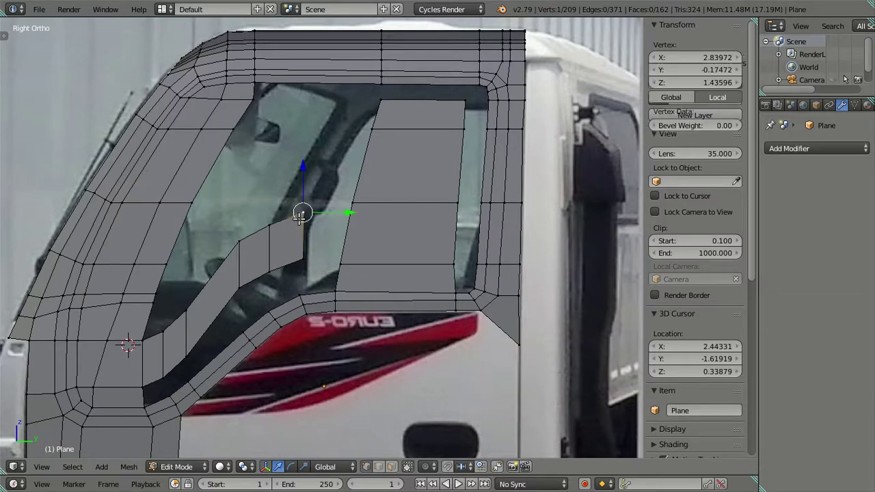
{"action": "right_click", "coordinate": [240, 241], "text": "ctrl"}
{"action": "right_click", "coordinate": [312, 251]}
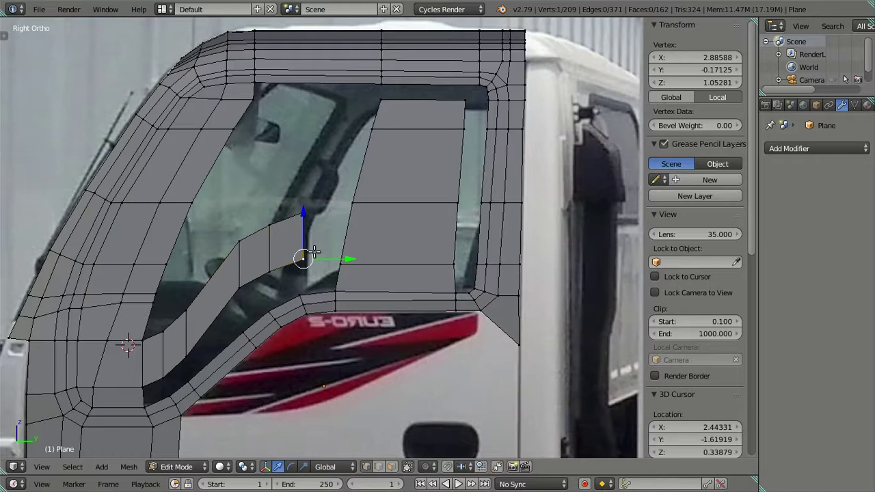
{"action": "right_click", "coordinate": [301, 290], "text": "shift"}
{"action": "right_click", "coordinate": [303, 291], "text": "ctrl"}
{"action": "key", "text": "f"}
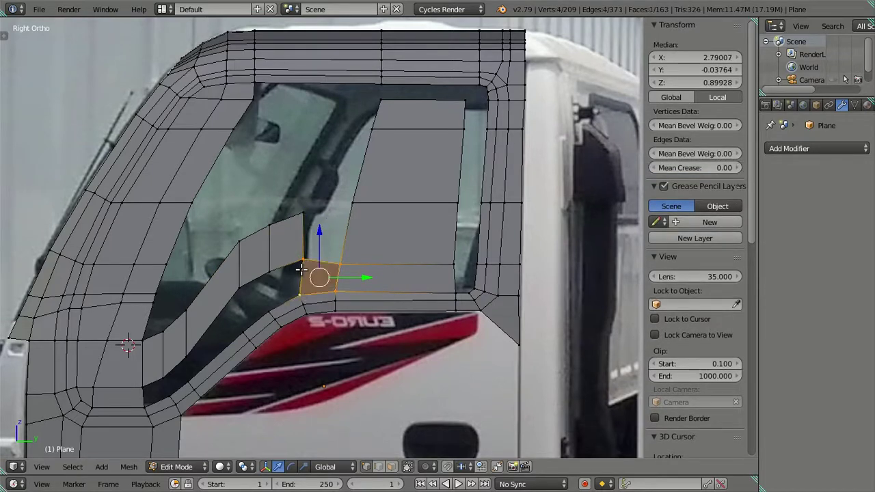
{"action": "right_click", "coordinate": [272, 276]}
{"action": "right_click", "coordinate": [264, 304], "text": "ctrl"}
{"action": "key", "text": "f"}
{"action": "right_click", "coordinate": [240, 292]}
{"action": "right_click", "coordinate": [242, 332], "text": "ctrl"}
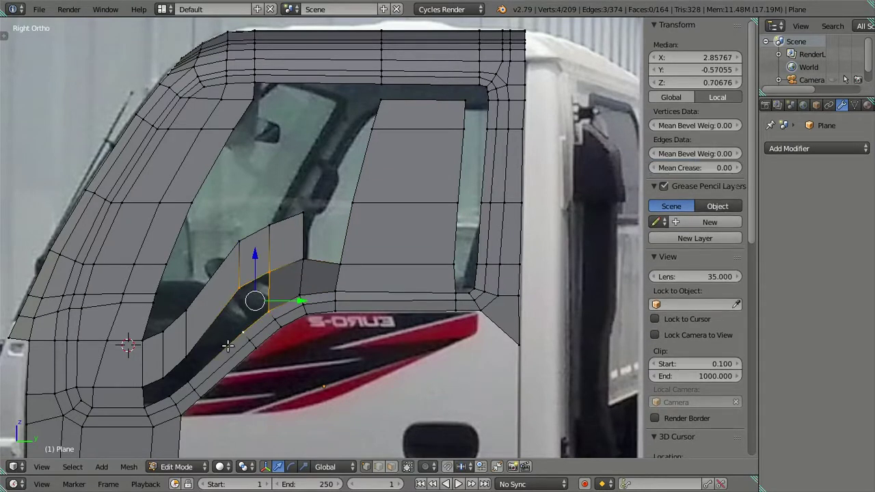
{"action": "key", "text": "f"}
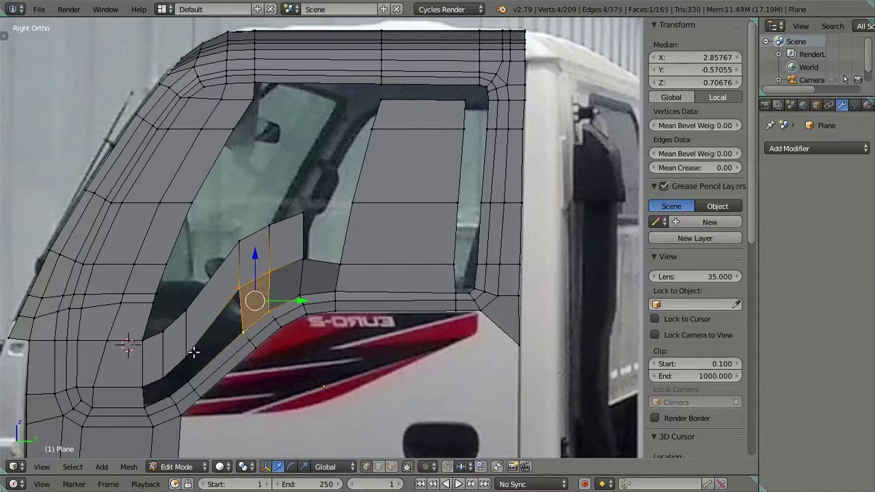
Step: Fill the lower sill gap and the door pillar gap with faces, then inspect them
{"action": "right_click", "coordinate": [166, 381]}
{"action": "right_click", "coordinate": [145, 403], "text": "ctrl"}
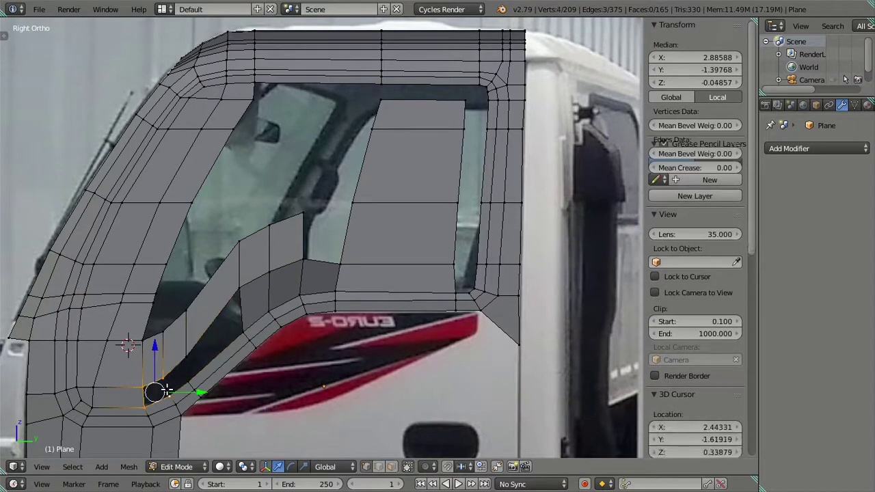
{"action": "key", "text": "f"}
{"action": "key", "text": "f"}
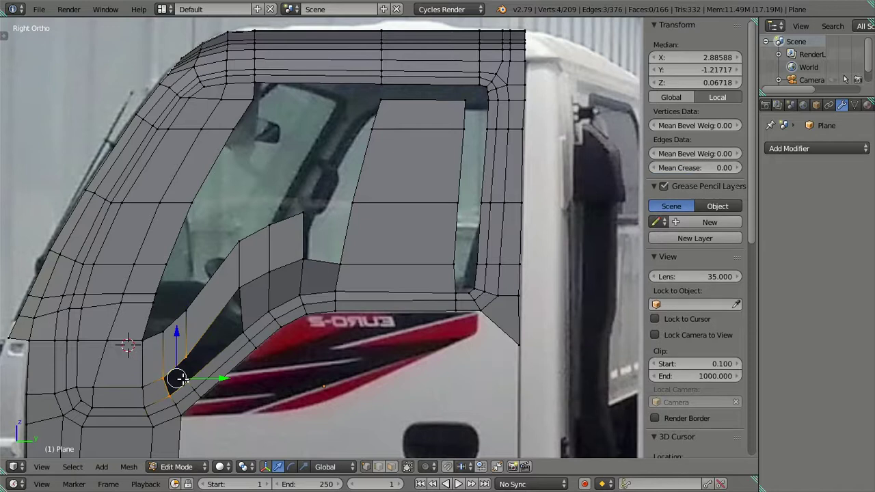
{"action": "right_click", "coordinate": [236, 297]}
{"action": "right_click", "coordinate": [246, 331], "text": "ctrl"}
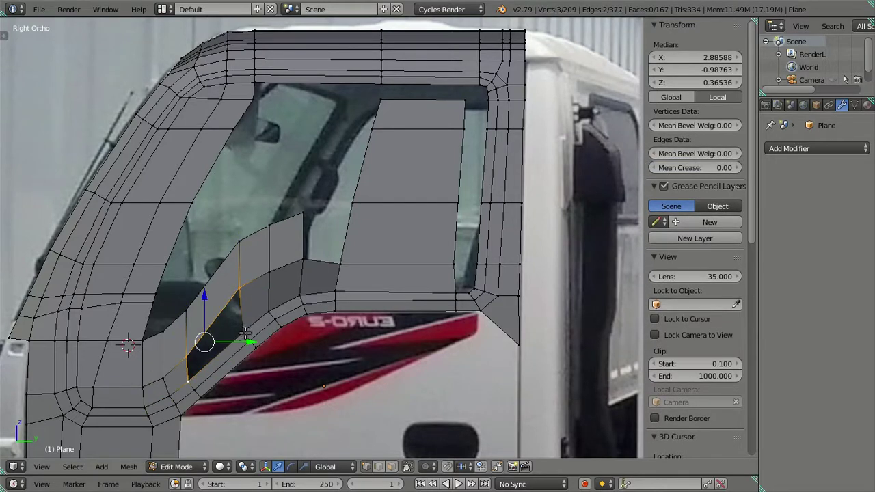
{"action": "key", "text": "f"}
{"action": "key", "text": "a"}
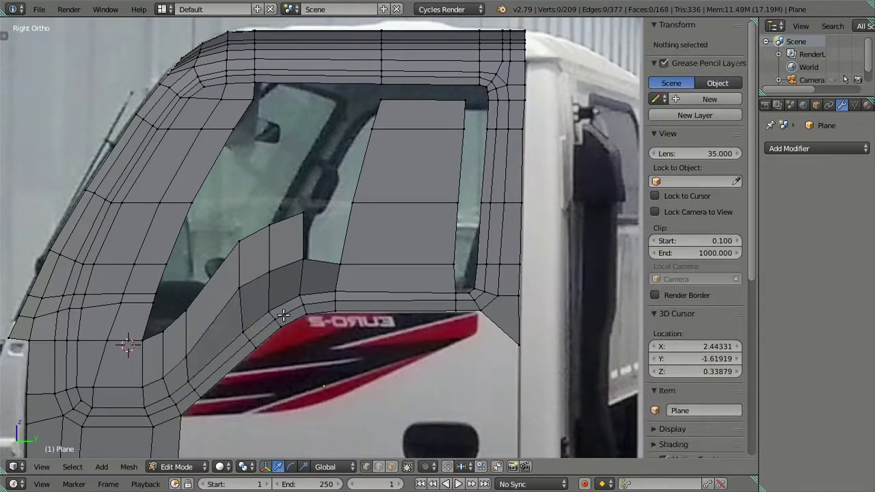
{"action": "mouse_move", "coordinate": [301, 332]}
{"action": "middle_mouse_down"}
{"action": "mouse_move", "coordinate": [288, 271]}
{"action": "mouse_move", "coordinate": [356, 287]}
{"action": "mouse_move", "coordinate": [401, 277]}
{"action": "mouse_move", "coordinate": [421, 319]}
{"action": "mouse_move", "coordinate": [301, 290]}
{"action": "middle_mouse_up"}
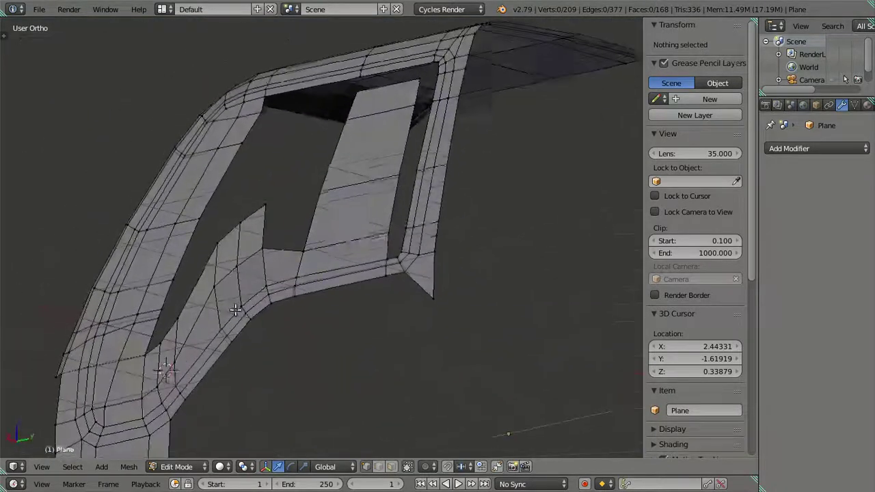
Step: Undo the two most recent face fills
{"action": "right_click", "coordinate": [191, 345]}
{"action": "right_click", "coordinate": [168, 379], "text": "shift"}
{"action": "key", "text": "ctrl+z"}
{"action": "key", "text": "ctrl+z"}
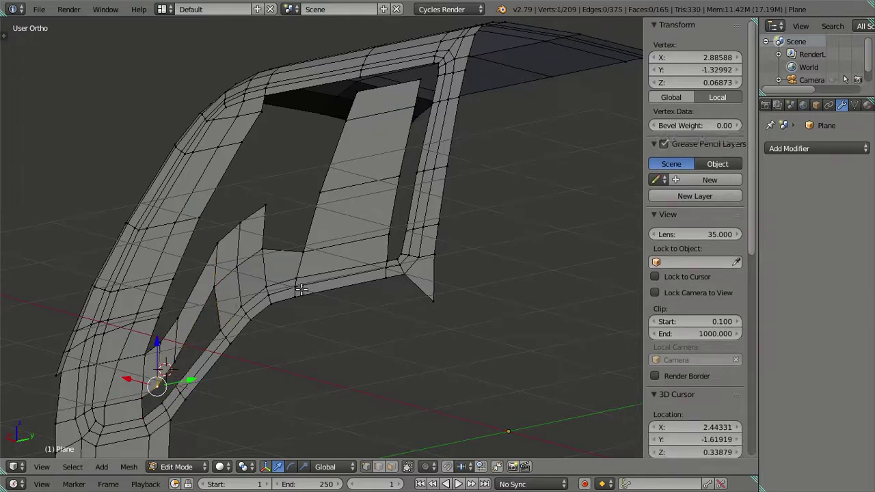
{"action": "key", "text": "ctrl+z"}
{"action": "key", "text": "ctrl+z"}
{"action": "key", "text": "ctrl+z"}
{"action": "key", "text": "ctrl+z"}
Step: Undo once more, then delete the strip of faces under the side window
{"action": "key", "text": "ctrl+z"}
{"action": "key", "text": "ctrl+z"}
{"action": "key", "text": "ctrl+z"}
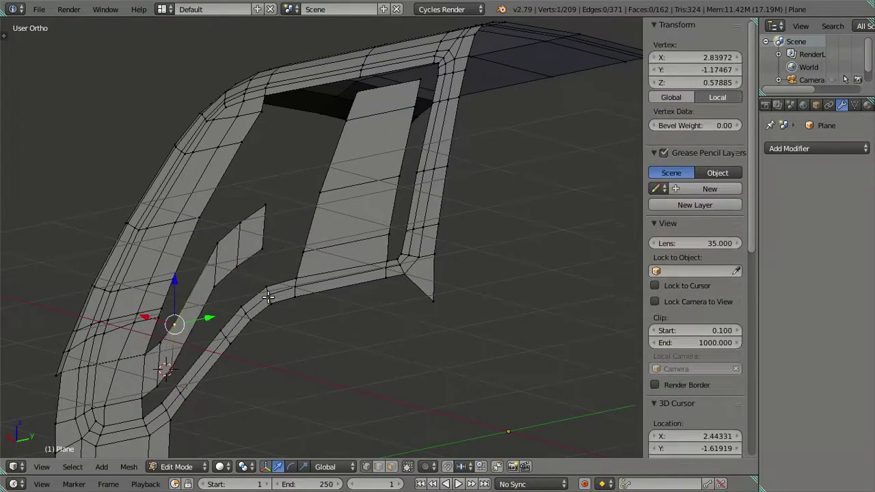
{"action": "key", "text": "ctrl+z"}
{"action": "key", "text": "ctrl+z"}
{"action": "middle_click_drag", "start_coordinate": [265, 298], "coordinate": [257, 358]}
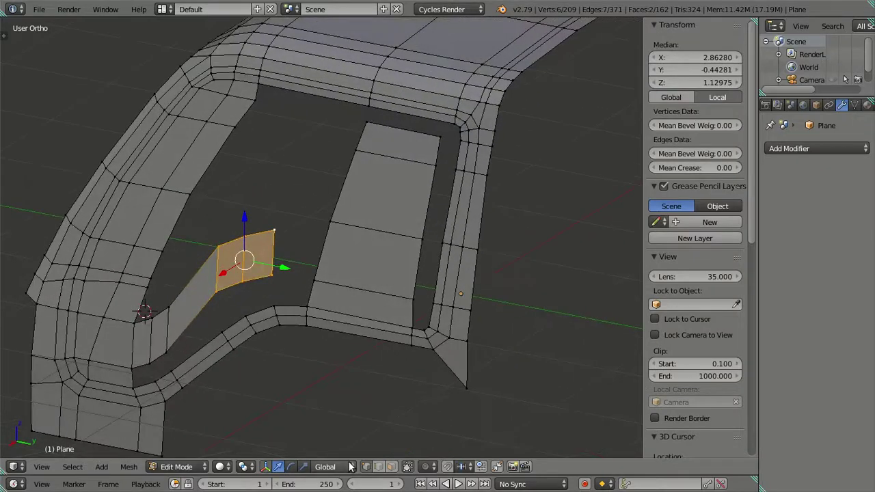
{"action": "middle_click_drag", "start_coordinate": [167, 340], "coordinate": [167, 372]}
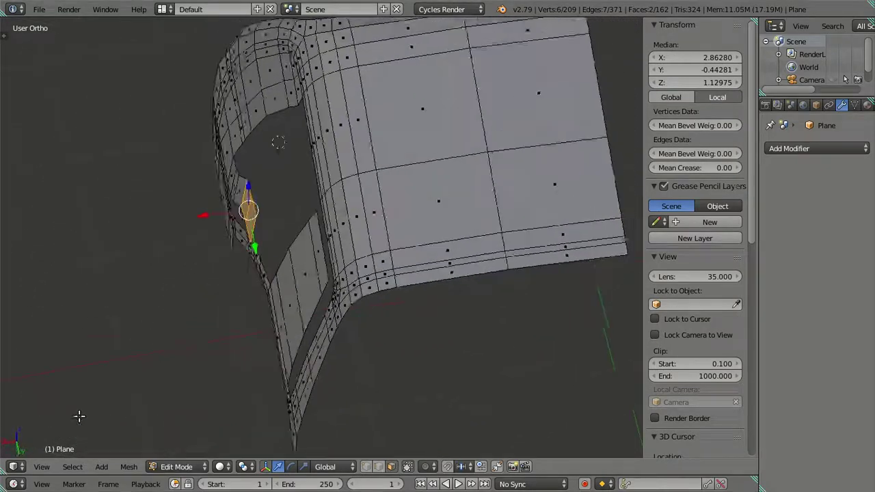
{"action": "right_click", "coordinate": [167, 371], "text": "ctrl"}
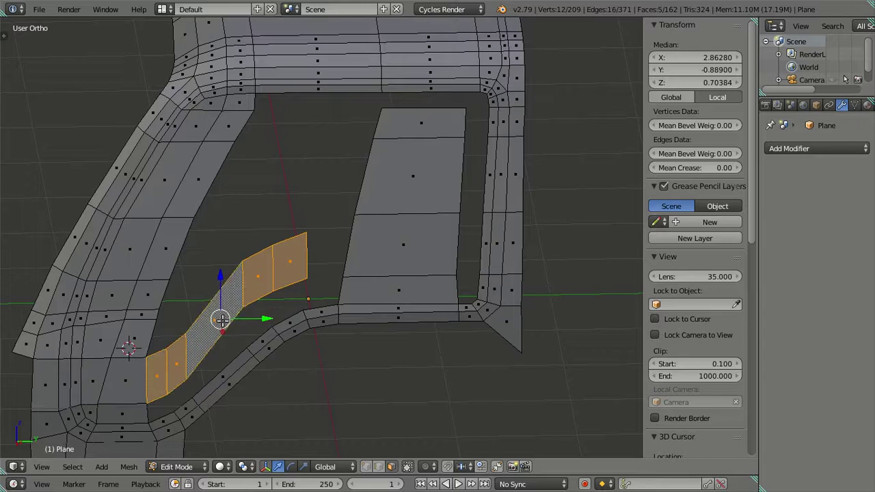
{"action": "key", "text": "x"}
{"action": "left_click", "coordinate": [411, 272]}
Step: Return to Object Mode and orbit around the cab mesh
{"action": "key", "text": "Tab"}
{"action": "mouse_move", "coordinate": [217, 281]}
{"action": "middle_mouse_down"}
{"action": "mouse_move", "coordinate": [260, 331]}
{"action": "mouse_move", "coordinate": [286, 342]}
{"action": "mouse_move", "coordinate": [292, 324]}
{"action": "mouse_move", "coordinate": [272, 354]}
{"action": "mouse_move", "coordinate": [307, 303]}
{"action": "mouse_move", "coordinate": [321, 197]}
{"action": "mouse_move", "coordinate": [285, 269]}
{"action": "mouse_move", "coordinate": [290, 290]}
{"action": "middle_mouse_up"}
{"action": "mouse_move", "coordinate": [303, 276]}
{"action": "middle_mouse_down"}
{"action": "mouse_move", "coordinate": [322, 235]}
{"action": "mouse_move", "coordinate": [161, 216]}
{"action": "mouse_move", "coordinate": [360, 219]}
{"action": "mouse_move", "coordinate": [277, 364]}
{"action": "mouse_move", "coordinate": [186, 391]}
{"action": "mouse_move", "coordinate": [187, 378]}
{"action": "mouse_move", "coordinate": [205, 391]}
{"action": "mouse_move", "coordinate": [231, 457]}
{"action": "mouse_move", "coordinate": [232, 393]}
{"action": "mouse_move", "coordinate": [182, 381]}
{"action": "mouse_move", "coordinate": [346, 352]}
{"action": "mouse_move", "coordinate": [341, 340]}
{"action": "middle_mouse_up"}
Step: Select six faces on the curved sill band and zoom in on the front reference view
{"action": "key", "text": "Tab"}
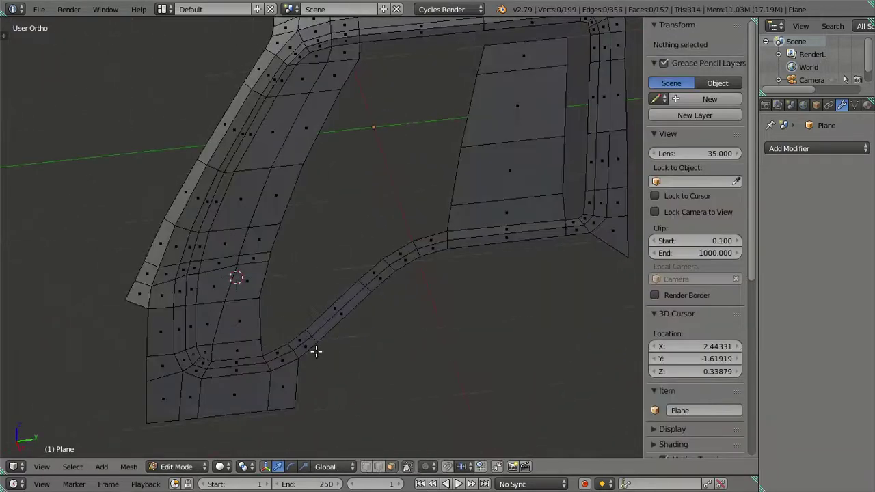
{"action": "right_click", "coordinate": [332, 308], "text": "alt"}
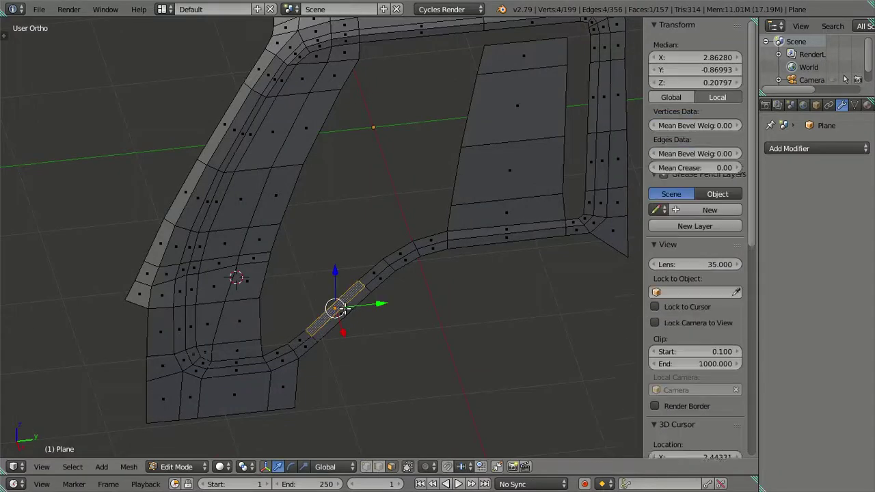
{"action": "left_click", "coordinate": [369, 273], "text": "alt+shift"}
{"action": "left_click", "coordinate": [393, 263], "text": "alt+shift"}
{"action": "key", "text": "KP_1"}
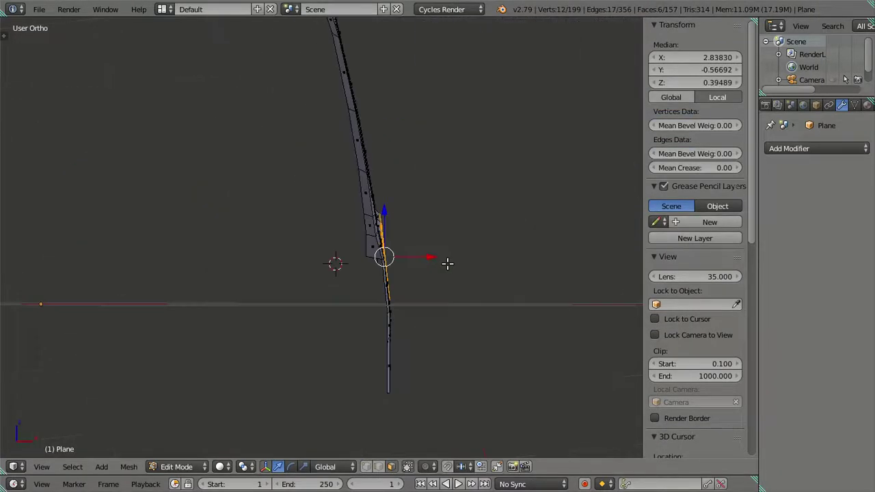
{"action": "key", "text": "KP_1"}
{"action": "scroll", "coordinate": [360, 250], "scroll_direction": "up", "scroll_amount": 2}
{"action": "scroll", "coordinate": [363, 293], "scroll_direction": "up", "scroll_amount": 2}
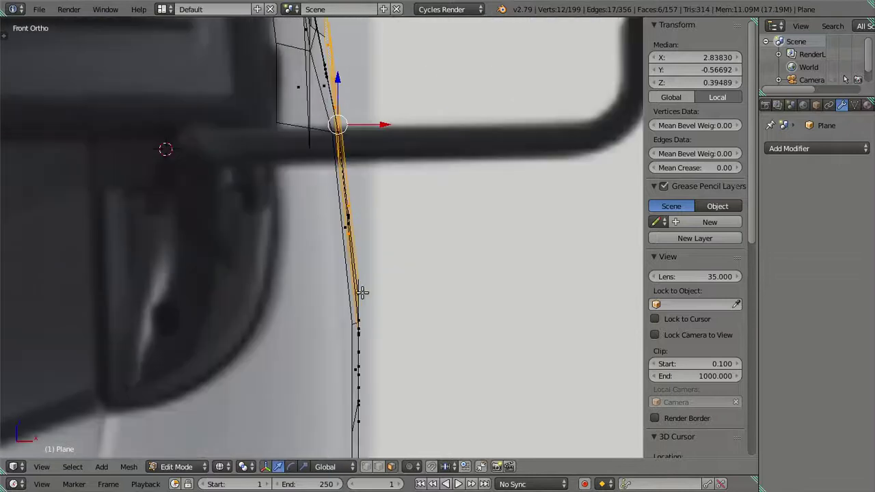
{"action": "scroll", "coordinate": [387, 268], "scroll_direction": "up", "scroll_amount": 2}
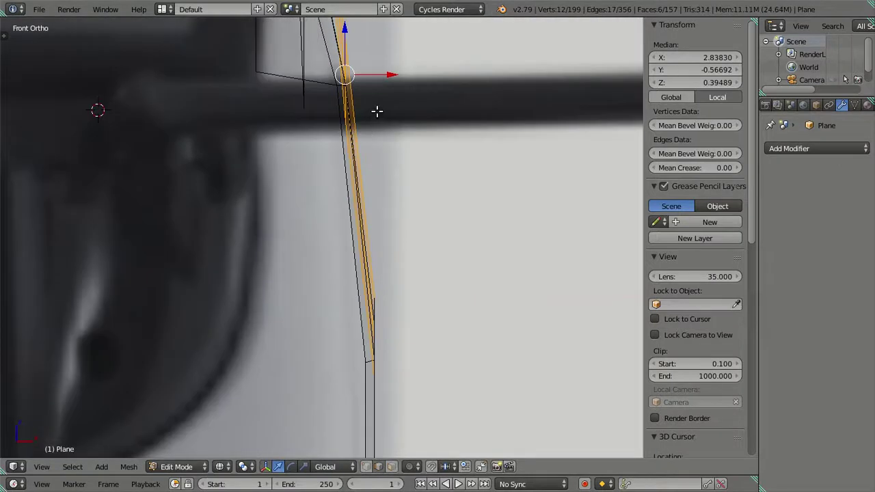
Step: Nudge the sill faces slightly along X, then return to an angled view
{"action": "left_click_drag", "start_coordinate": [387, 72], "coordinate": [389, 73]}
{"action": "scroll", "coordinate": [380, 116], "scroll_direction": "down", "scroll_amount": 2}
{"action": "key", "text": "a"}
{"action": "scroll", "coordinate": [471, 264], "scroll_direction": "down", "scroll_amount": 2}
{"action": "mouse_move", "coordinate": [471, 264]}
{"action": "middle_mouse_down"}
{"action": "mouse_move", "coordinate": [453, 195]}
{"action": "mouse_move", "coordinate": [433, 184]}
{"action": "mouse_move", "coordinate": [421, 152]}
{"action": "mouse_move", "coordinate": [363, 137]}
{"action": "mouse_move", "coordinate": [351, 137]}
{"action": "mouse_move", "coordinate": [289, 250]}
{"action": "mouse_move", "coordinate": [269, 256]}
{"action": "middle_mouse_up"}
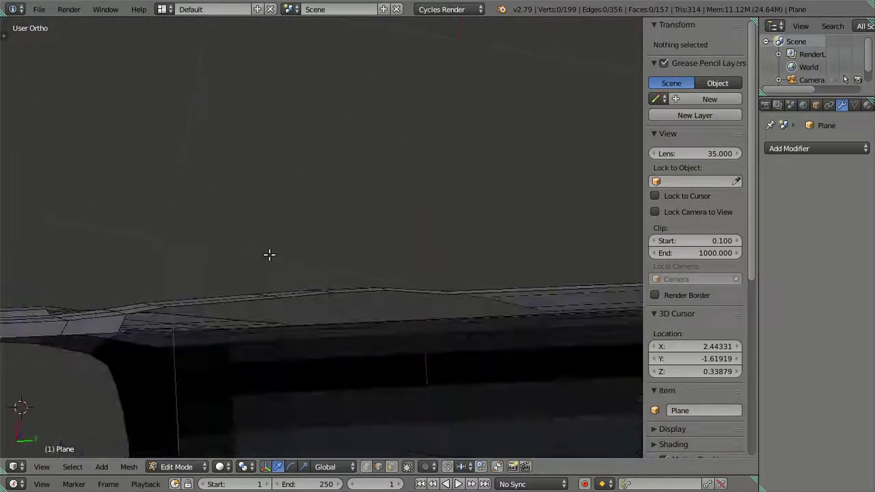
Step: Set the first door sill vertex's X coordinate to 2.77677 in the N-panel
{"action": "mouse_move", "coordinate": [305, 309]}
{"action": "middle_mouse_down"}
{"action": "mouse_move", "coordinate": [368, 312]}
{"action": "mouse_move", "coordinate": [299, 250]}
{"action": "mouse_move", "coordinate": [296, 259]}
{"action": "mouse_move", "coordinate": [275, 255]}
{"action": "middle_mouse_up"}
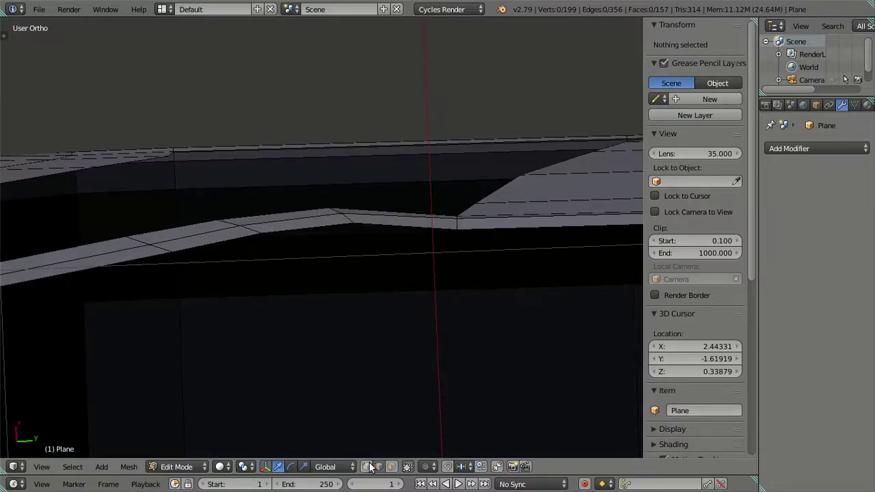
{"action": "mouse_move", "coordinate": [371, 277]}
{"action": "middle_mouse_down"}
{"action": "mouse_move", "coordinate": [220, 288]}
{"action": "mouse_move", "coordinate": [209, 299]}
{"action": "mouse_move", "coordinate": [280, 208]}
{"action": "middle_mouse_up"}
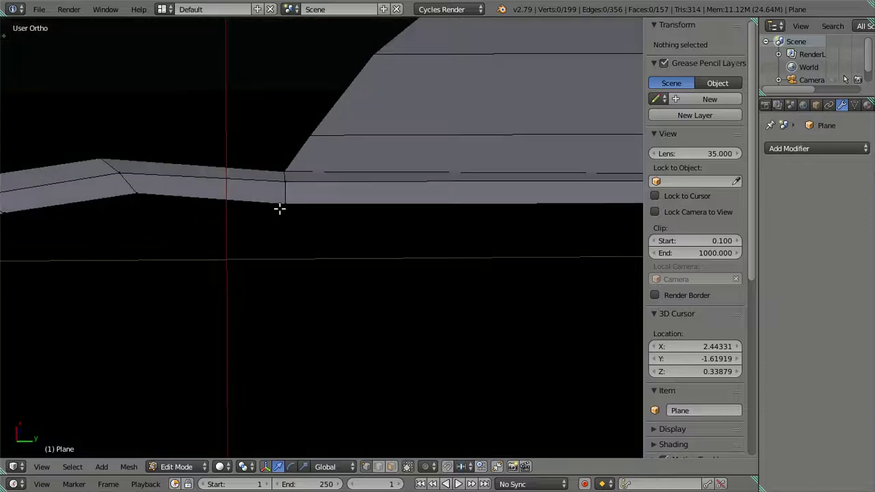
{"action": "right_click", "coordinate": [280, 208]}
{"action": "mouse_move", "coordinate": [326, 175]}
{"action": "middle_mouse_down"}
{"action": "mouse_move", "coordinate": [376, 107]}
{"action": "mouse_move", "coordinate": [359, 126]}
{"action": "middle_mouse_up"}
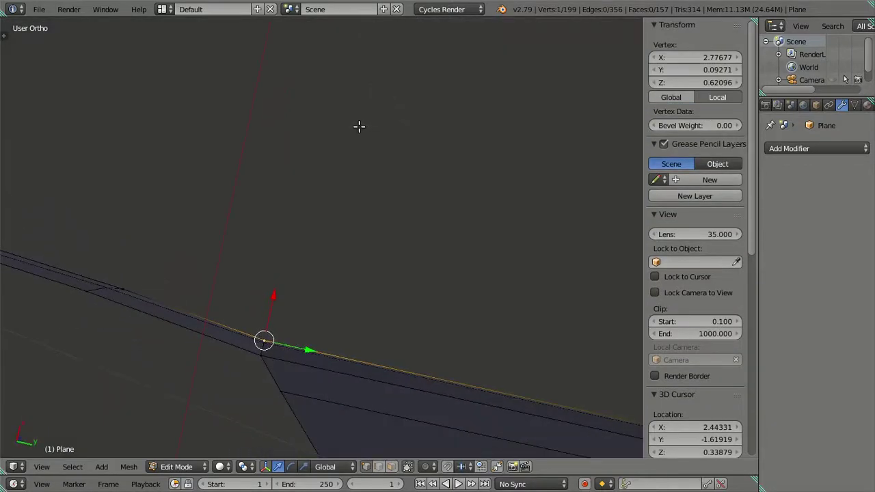
{"action": "left_click", "coordinate": [708, 58]}
{"action": "left_click", "coordinate": [500, 168]}
{"action": "middle_click_drag", "start_coordinate": [500, 168], "coordinate": [338, 199]}
{"action": "key", "text": "a"}
{"action": "scroll", "coordinate": [281, 242], "scroll_direction": "up", "scroll_amount": 5}
{"action": "middle_click_drag", "start_coordinate": [256, 247], "coordinate": [324, 239]}
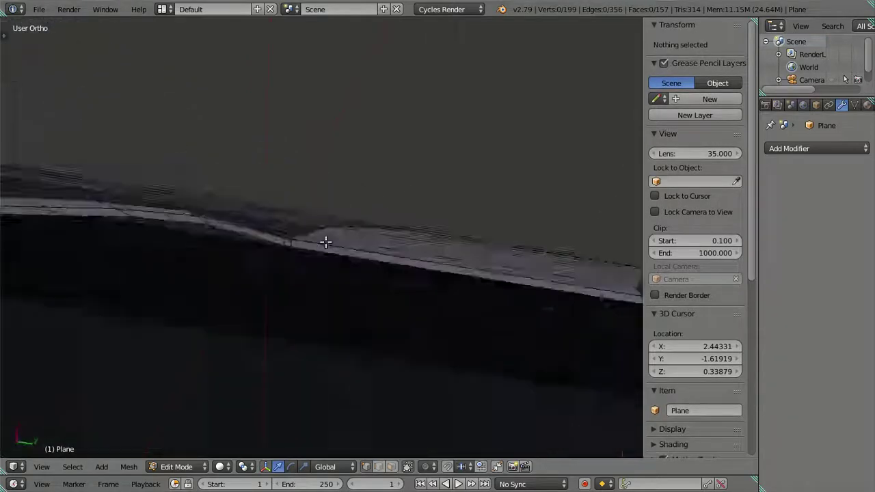
{"action": "scroll", "coordinate": [324, 239], "scroll_direction": "down", "scroll_amount": 5}
Step: Give the next sill vertex the shared X value, cancelling a stray move
{"action": "right_click", "coordinate": [241, 239]}
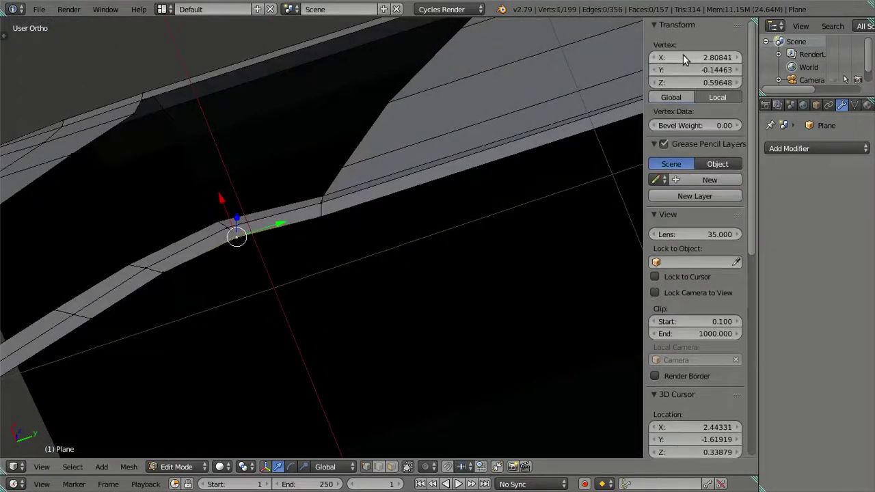
{"action": "key", "text": "ctrl+z"}
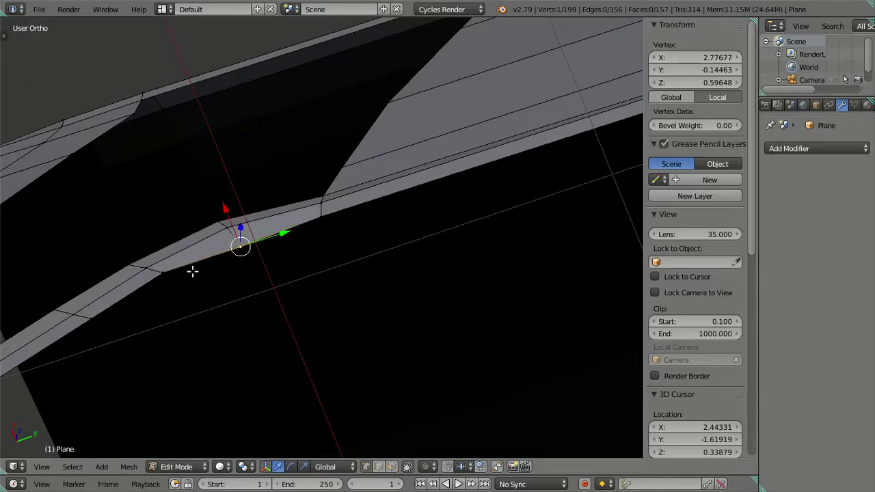
{"action": "key", "text": "g"}
{"action": "right_click", "coordinate": [609, 110]}
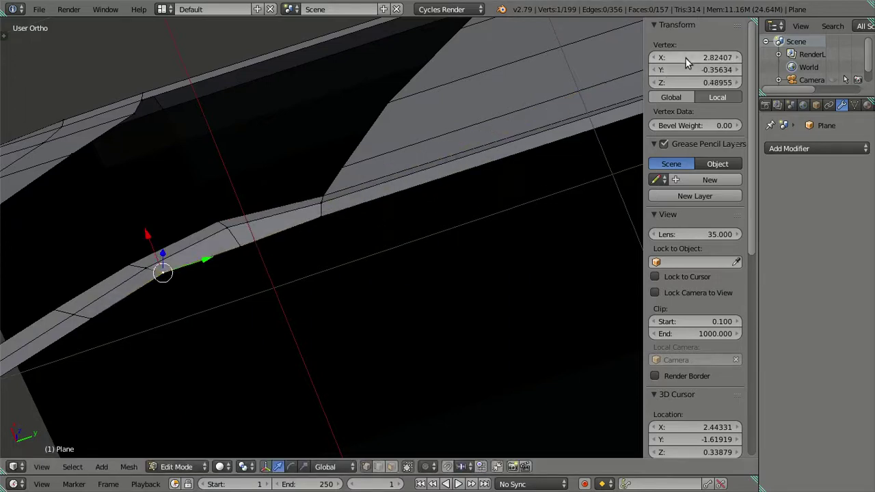
{"action": "scroll", "coordinate": [95, 318], "scroll_direction": "down", "scroll_amount": 3}
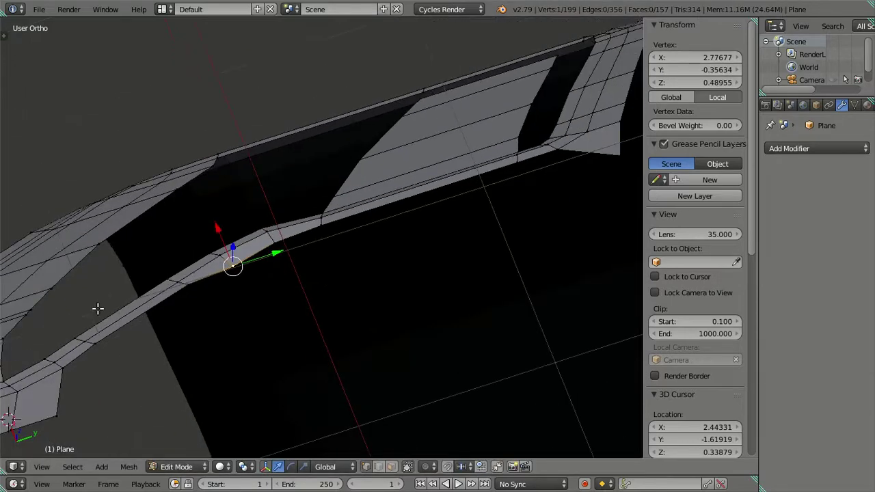
{"action": "middle_click_drag", "start_coordinate": [98, 306], "coordinate": [275, 267]}
{"action": "key", "text": "a"}
{"action": "mouse_move", "coordinate": [303, 296]}
{"action": "middle_mouse_down"}
{"action": "mouse_move", "coordinate": [372, 342]}
{"action": "mouse_move", "coordinate": [445, 351]}
{"action": "mouse_move", "coordinate": [423, 343]}
{"action": "mouse_move", "coordinate": [428, 381]}
{"action": "mouse_move", "coordinate": [442, 352]}
{"action": "mouse_move", "coordinate": [465, 341]}
{"action": "middle_mouse_up"}
{"action": "key", "text": "ctrl+z"}
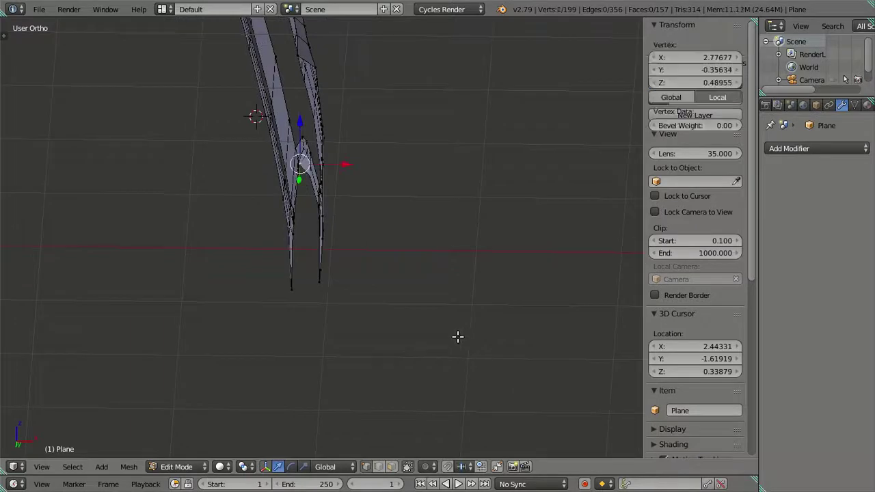
{"action": "key", "text": "a"}
{"action": "middle_click_drag", "start_coordinate": [364, 243], "coordinate": [338, 260]}
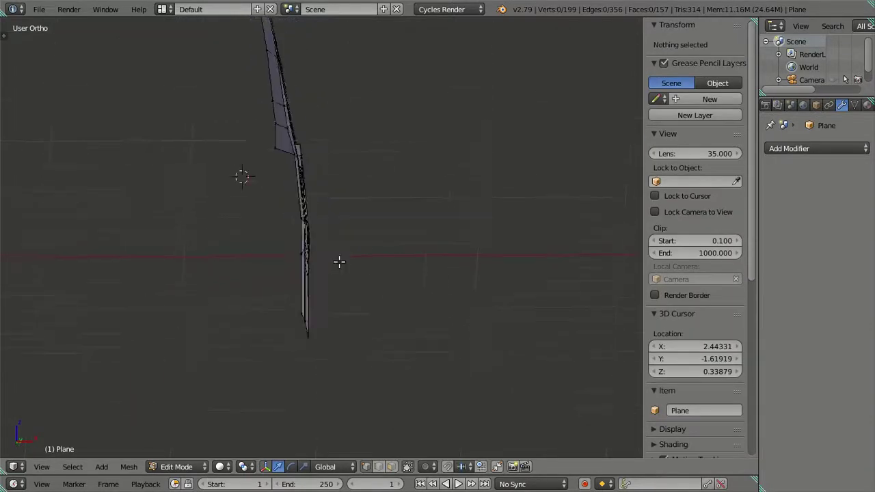
{"action": "scroll", "coordinate": [335, 281], "scroll_direction": "up", "scroll_amount": 3}
Step: Toggle to object mode and back to edit mode to inspect the tapered pillar strip
{"action": "key", "text": "Tab"}
{"action": "scroll", "coordinate": [315, 301], "scroll_direction": "up", "scroll_amount": 3}
{"action": "mouse_move", "coordinate": [317, 329]}
{"action": "middle_mouse_down"}
{"action": "mouse_move", "coordinate": [306, 333]}
{"action": "mouse_move", "coordinate": [328, 333]}
{"action": "middle_mouse_up"}
{"action": "key", "text": "Tab"}
{"action": "mouse_move", "coordinate": [344, 254]}
{"action": "middle_mouse_down"}
{"action": "mouse_move", "coordinate": [310, 254]}
{"action": "mouse_move", "coordinate": [309, 215]}
{"action": "mouse_move", "coordinate": [254, 219]}
{"action": "mouse_move", "coordinate": [225, 126]}
{"action": "mouse_move", "coordinate": [301, 179]}
{"action": "middle_mouse_up"}
Step: Select the sill strip's edge vertices and nudge them slightly along X from the top view
{"action": "right_click", "coordinate": [202, 104]}
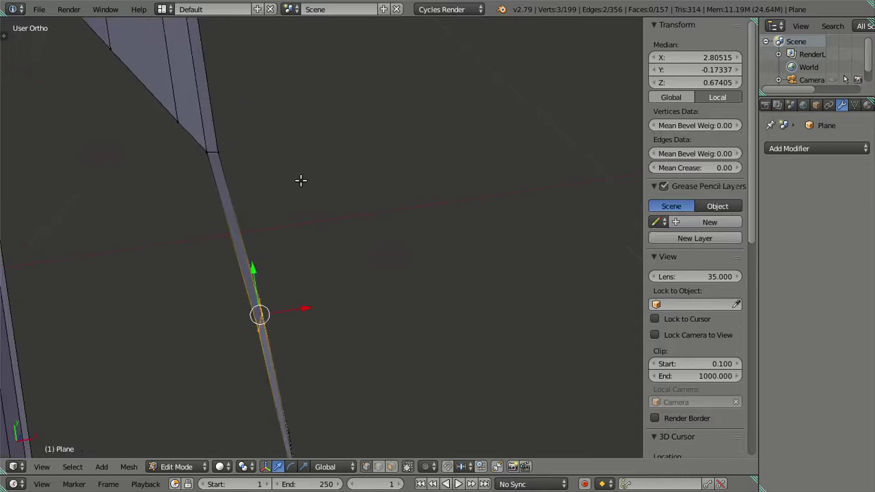
{"action": "key", "text": "shift+z"}
{"action": "key", "text": "KP_7"}
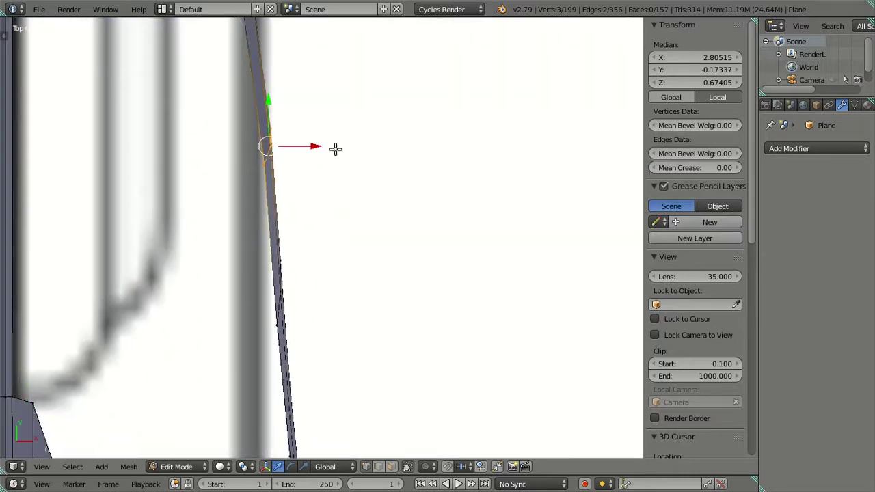
{"action": "left_click_drag", "start_coordinate": [317, 146], "coordinate": [314, 146]}
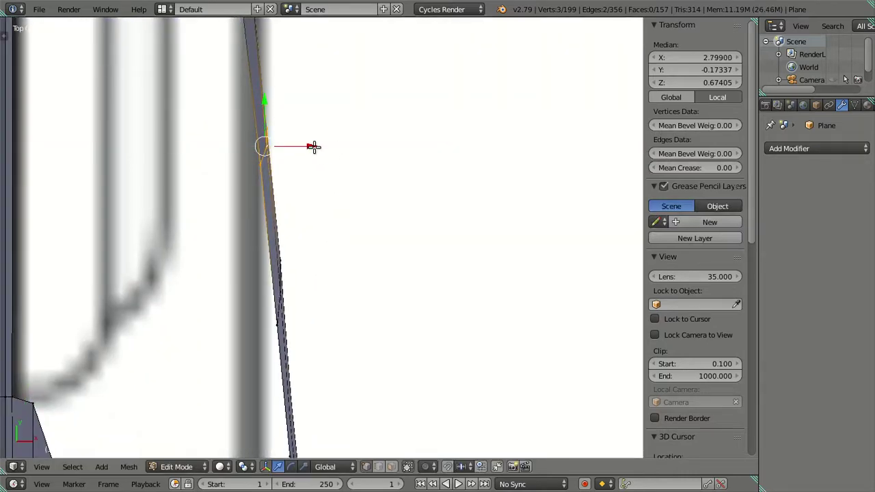
{"action": "key", "text": "KP_5"}
{"action": "key", "text": "a"}
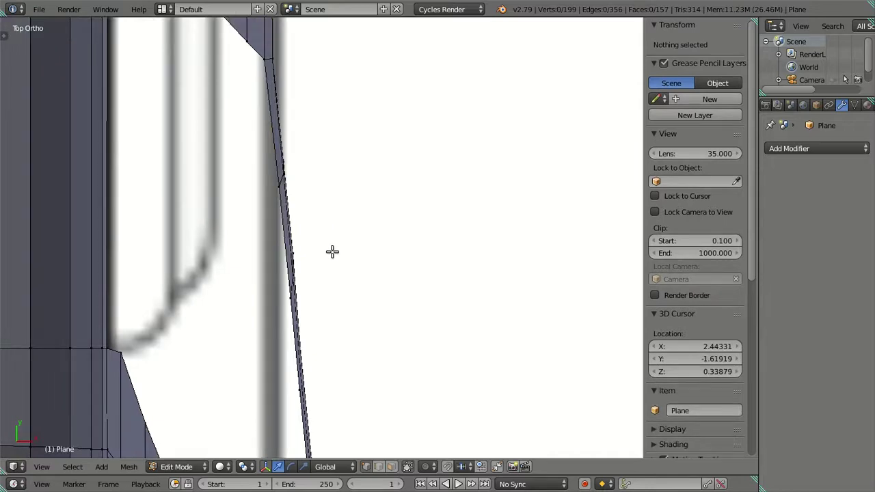
{"action": "scroll", "coordinate": [315, 287], "scroll_direction": "down", "scroll_amount": 1}
{"action": "scroll", "coordinate": [315, 284], "scroll_direction": "down", "scroll_amount": 3}
{"action": "middle_click_drag", "start_coordinate": [351, 307], "coordinate": [329, 195], "text": "shift"}
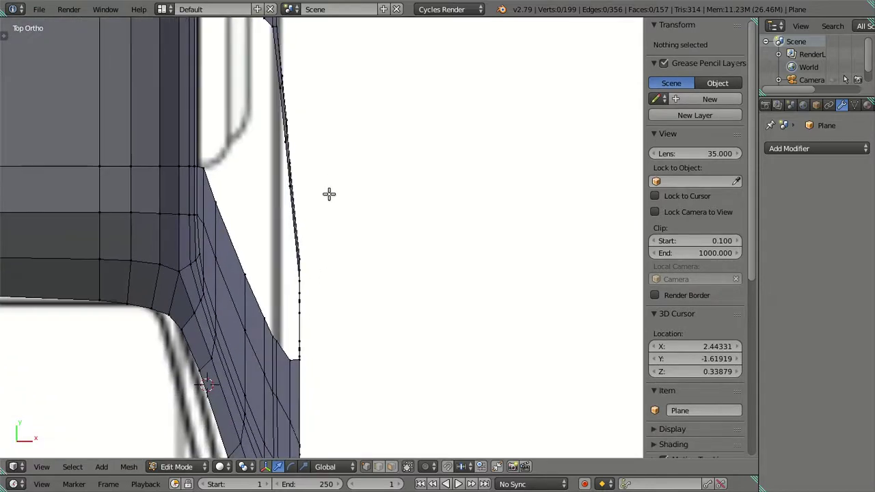
{"action": "mouse_move", "coordinate": [322, 280]}
{"action": "middle_mouse_down"}
{"action": "mouse_move", "coordinate": [322, 262]}
{"action": "mouse_move", "coordinate": [354, 283]}
{"action": "mouse_move", "coordinate": [335, 250]}
{"action": "mouse_move", "coordinate": [334, 203]}
{"action": "mouse_move", "coordinate": [310, 297]}
{"action": "middle_mouse_up"}
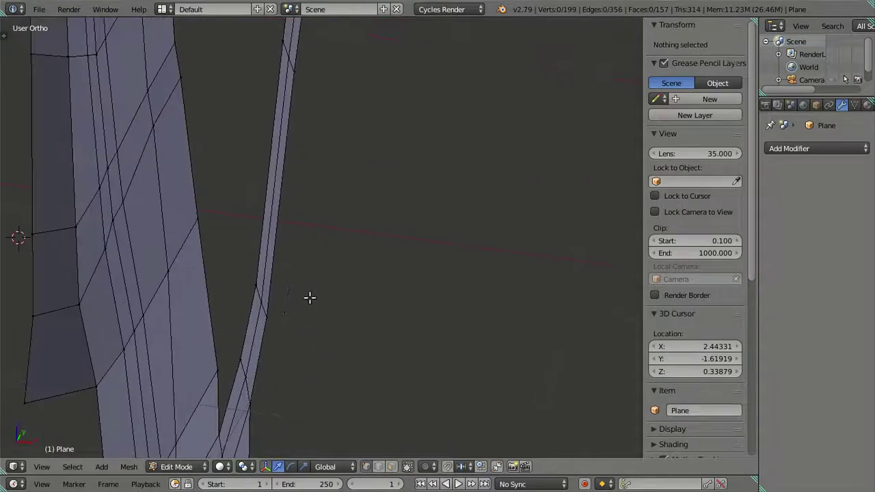
Step: Move the thin sill strip and its neighbouring faces slightly along the X axis
{"action": "right_click", "coordinate": [262, 311], "text": "alt"}
{"action": "left_click_drag", "start_coordinate": [306, 305], "coordinate": [305, 305]}
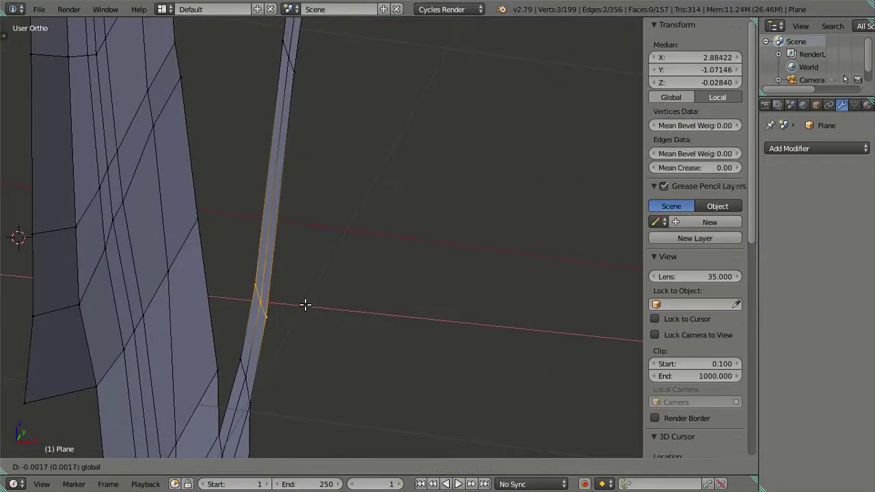
{"action": "left_click", "coordinate": [305, 302]}
{"action": "mouse_move", "coordinate": [305, 303]}
{"action": "middle_mouse_down"}
{"action": "mouse_move", "coordinate": [316, 234]}
{"action": "mouse_move", "coordinate": [277, 258]}
{"action": "middle_mouse_up"}
{"action": "key", "text": "a"}
{"action": "right_click", "coordinate": [284, 226], "text": "alt"}
{"action": "mouse_move", "coordinate": [284, 226]}
{"action": "middle_mouse_down"}
{"action": "mouse_move", "coordinate": [338, 238]}
{"action": "mouse_move", "coordinate": [289, 283]}
{"action": "middle_mouse_up"}
{"action": "right_click", "coordinate": [293, 267], "text": "alt+shift"}
{"action": "key", "text": "g"}
{"action": "key", "text": "x"}
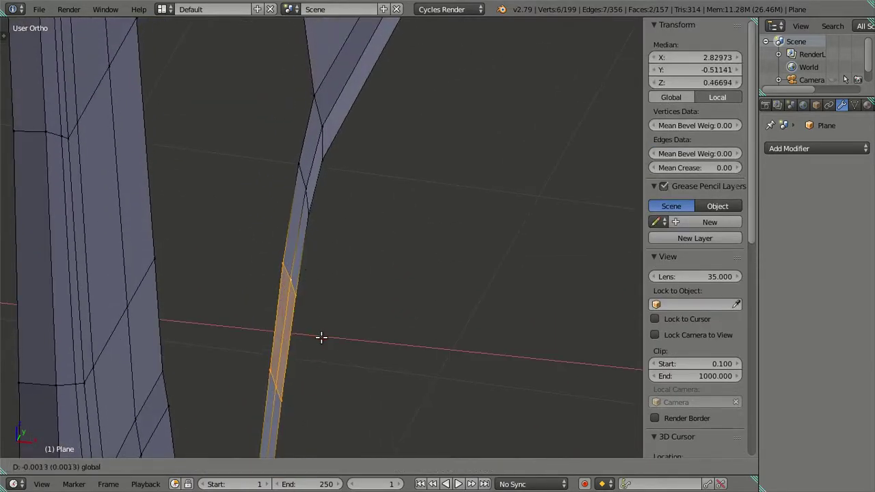
{"action": "left_click", "coordinate": [321, 336]}
Step: Show the cab mesh in Right Ortho view over the truck photo, back in Edit Mode
{"action": "key", "text": "Tab"}
{"action": "mouse_move", "coordinate": [306, 319]}
{"action": "middle_mouse_down"}
{"action": "mouse_move", "coordinate": [344, 294]}
{"action": "mouse_move", "coordinate": [189, 239]}
{"action": "mouse_move", "coordinate": [210, 254]}
{"action": "mouse_move", "coordinate": [268, 215]}
{"action": "mouse_move", "coordinate": [215, 212]}
{"action": "mouse_move", "coordinate": [294, 219]}
{"action": "middle_mouse_up"}
{"action": "key", "text": "KP_3"}
{"action": "key", "text": "Tab"}
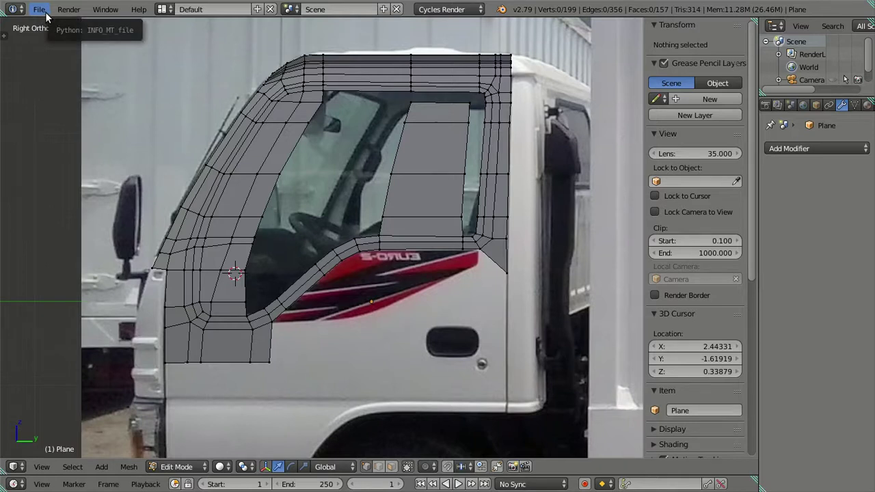
Step: Switch to front view and open Save As on the Desktop with the untitled.blend name field active
{"action": "key", "text": "KP_1"}
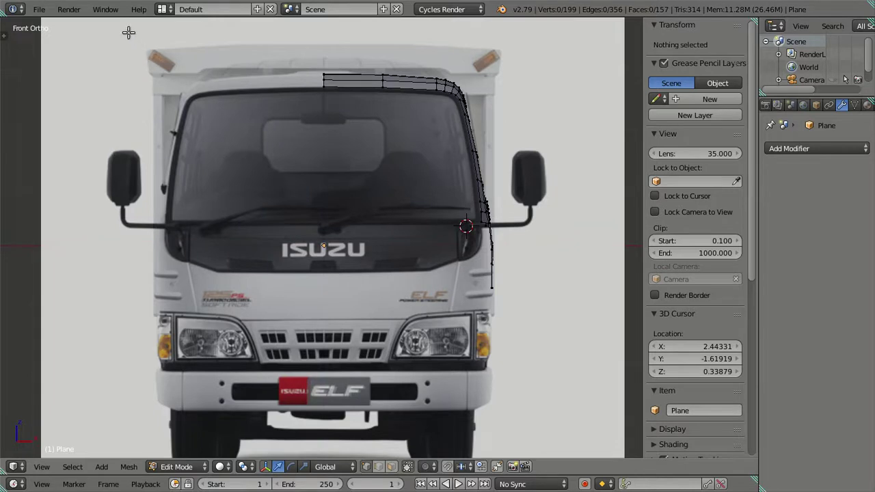
{"action": "left_click", "coordinate": [115, 14]}
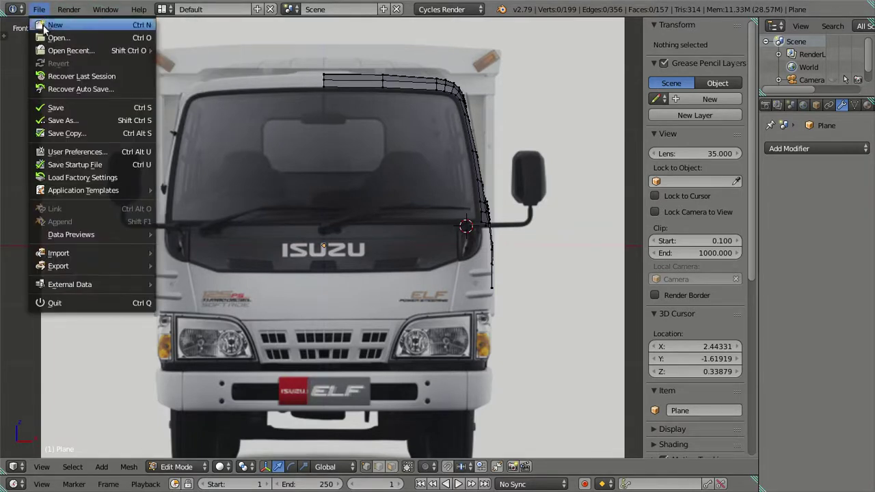
{"action": "left_click", "coordinate": [79, 121]}
{"action": "left_click", "coordinate": [178, 58]}
Step: Delete the default 'untitled' text from the file name field
{"action": "left_click", "coordinate": [178, 58]}
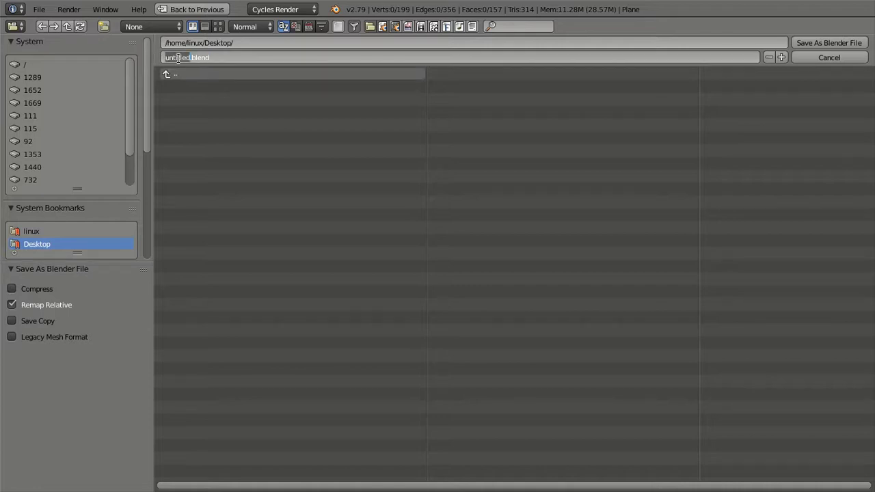
{"action": "key", "text": "BackSpace"}
{"action": "type", "text": "Isuzu ELF NKR"}
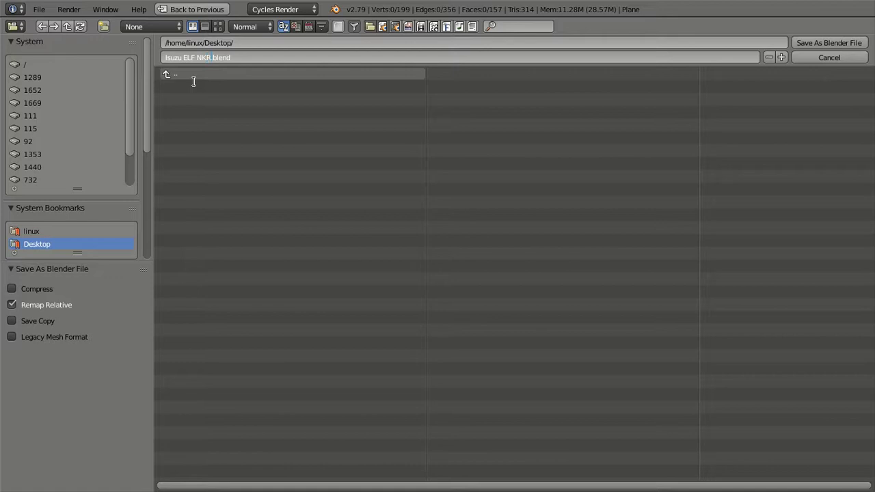
Step: Exit Blender's fullscreen mode, briefly minimize it, and restore the window
{"action": "left_click", "coordinate": [107, 10]}
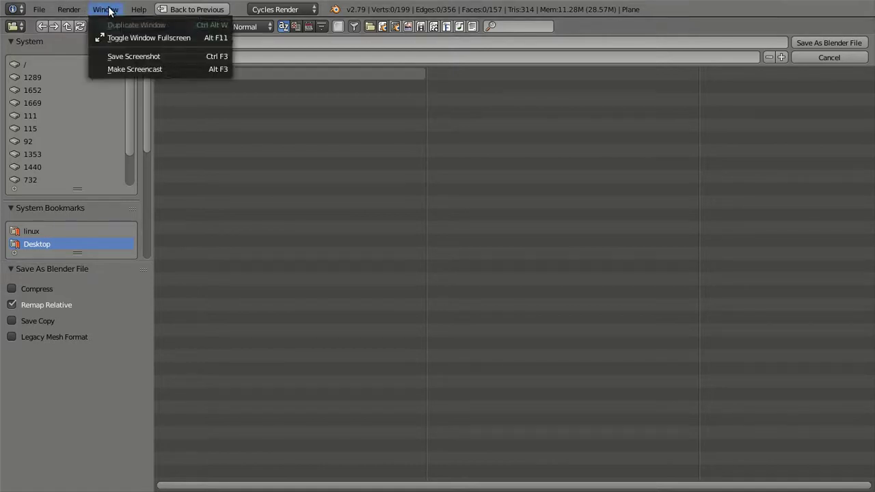
{"action": "left_click", "coordinate": [119, 35]}
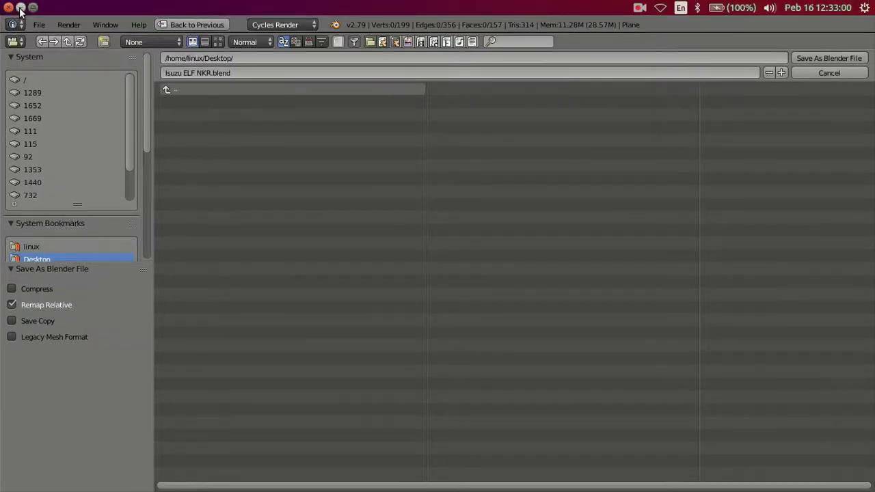
{"action": "left_click", "coordinate": [20, 8]}
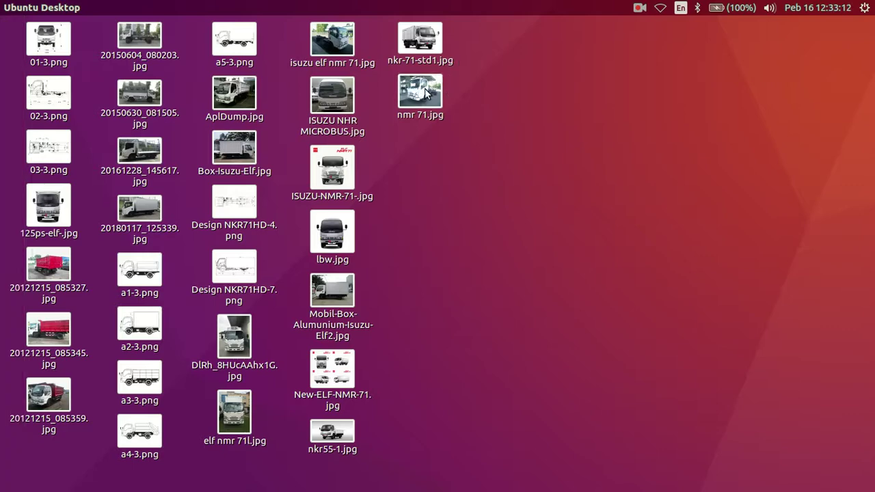
{"action": "left_click", "coordinate": [6, 179]}
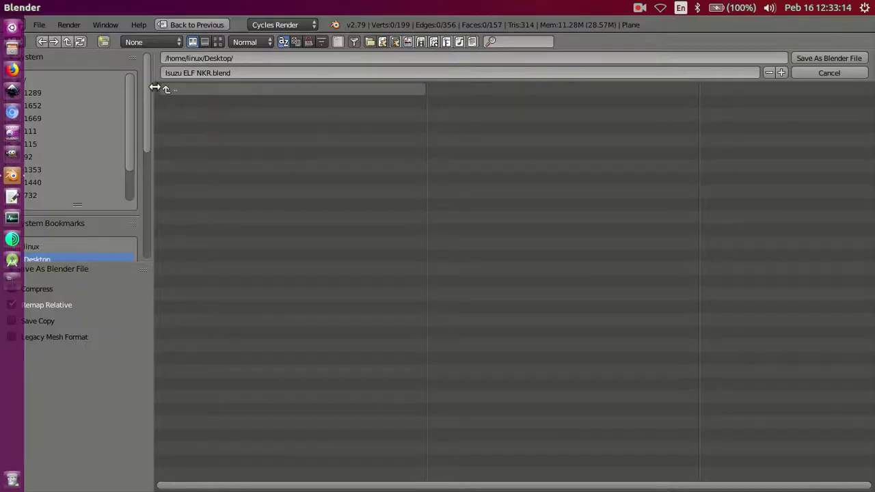
Step: Save the model on the Desktop as Isuzu ELF NKR 71.blend
{"action": "left_click", "coordinate": [207, 72]}
{"action": "type", "text": "71"}
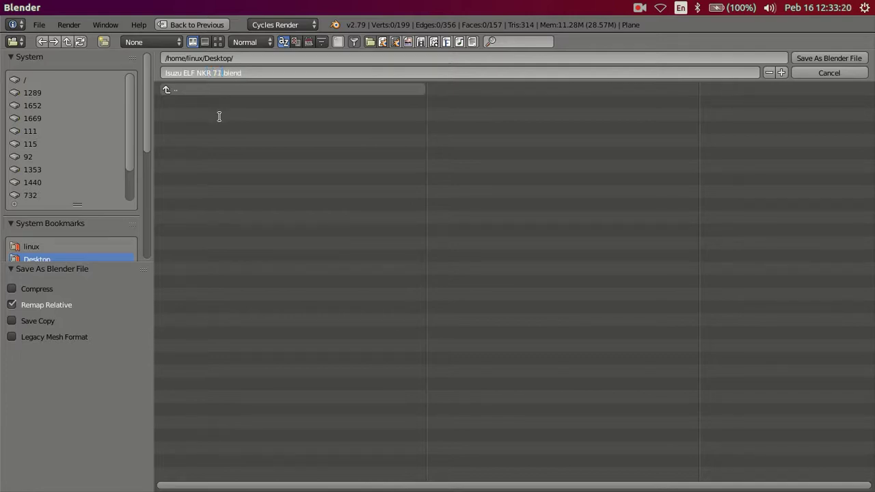
{"action": "key", "text": "Return"}
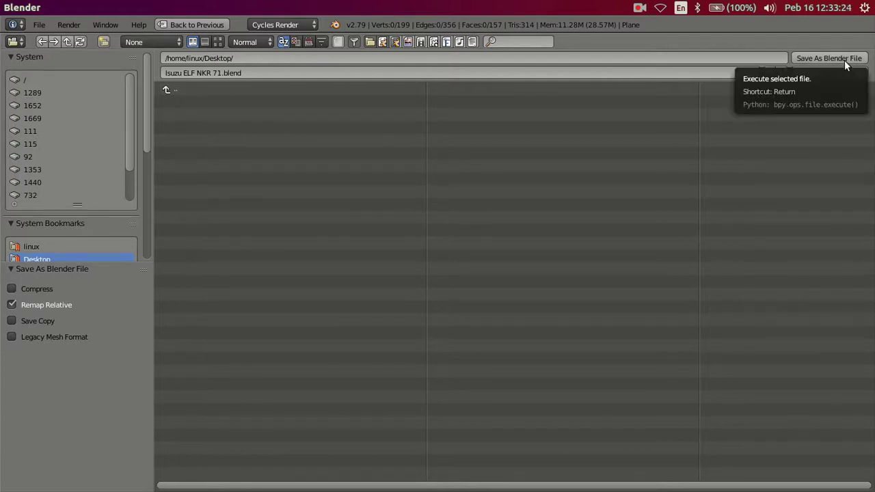
{"action": "scroll", "coordinate": [128, 222], "scroll_direction": "down", "scroll_amount": 2}
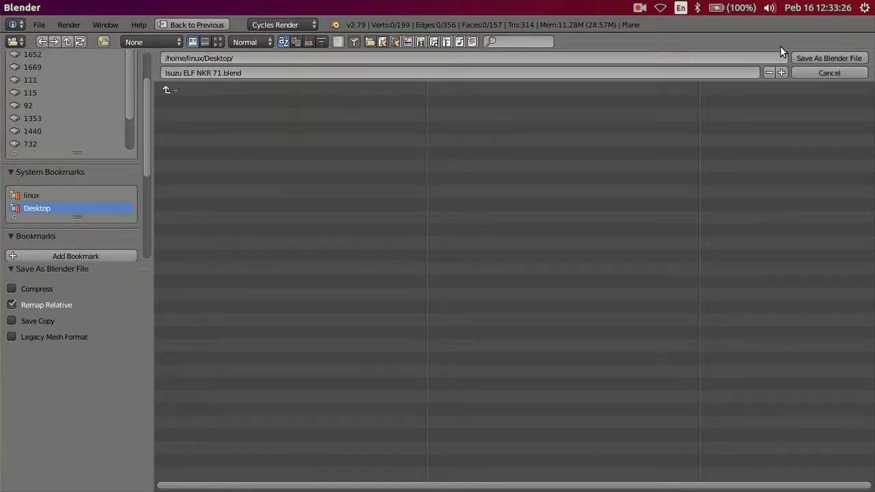
{"action": "left_click", "coordinate": [808, 57]}
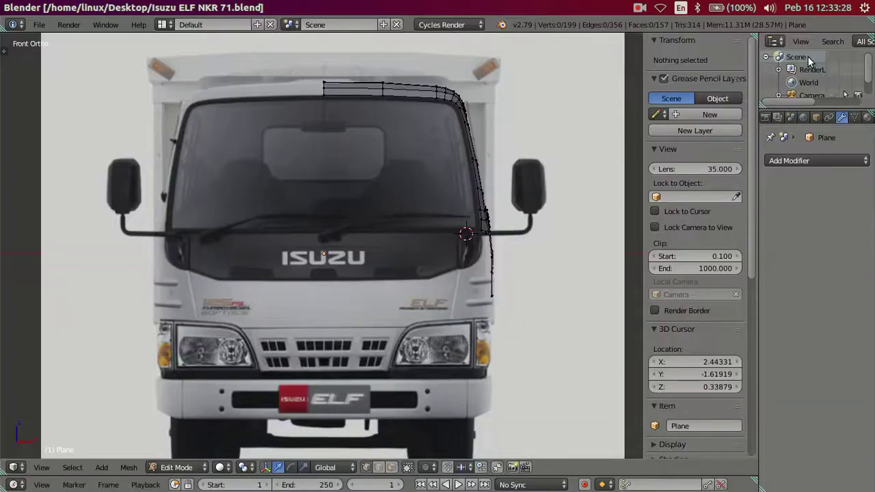
{"action": "left_click", "coordinate": [641, 7]}
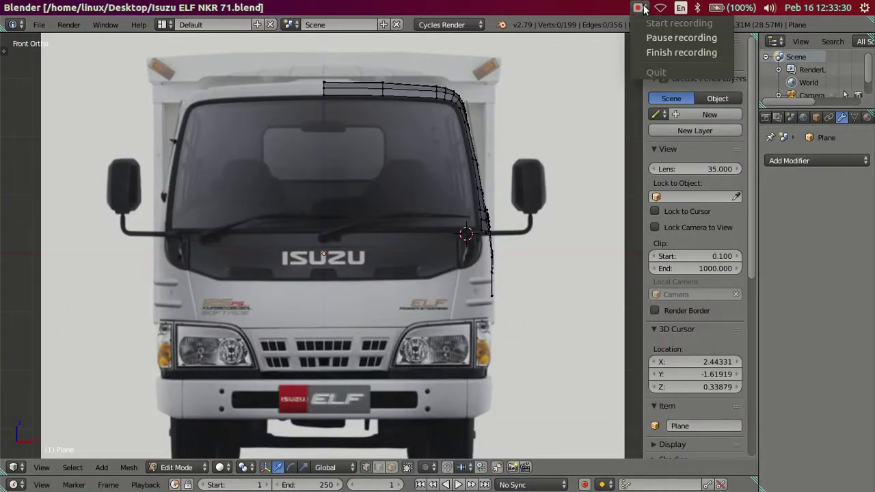